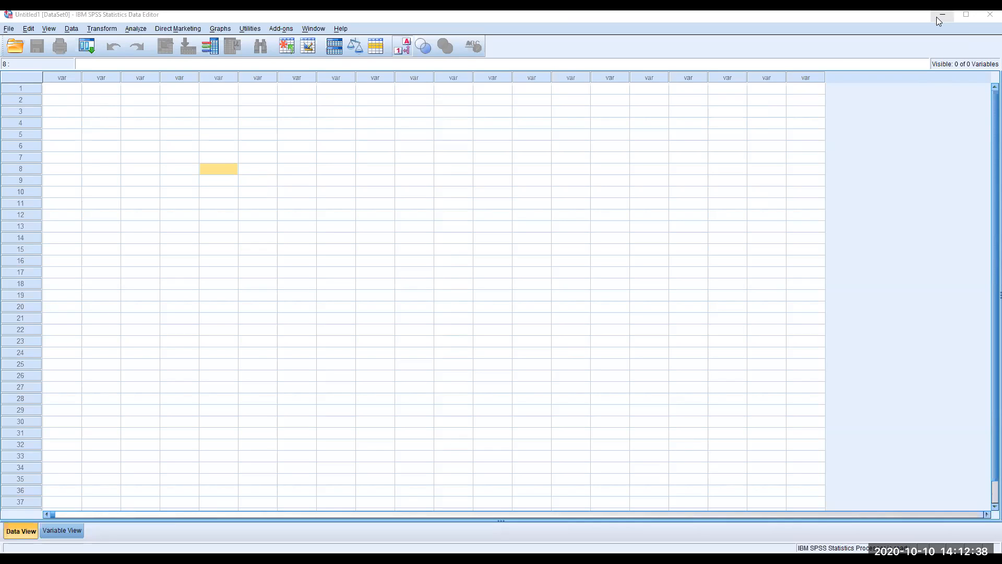
Switch from the empty SPSS dataset to the Survey results Excel workbook
{"action": "left_click", "coordinate": [485, 135]}
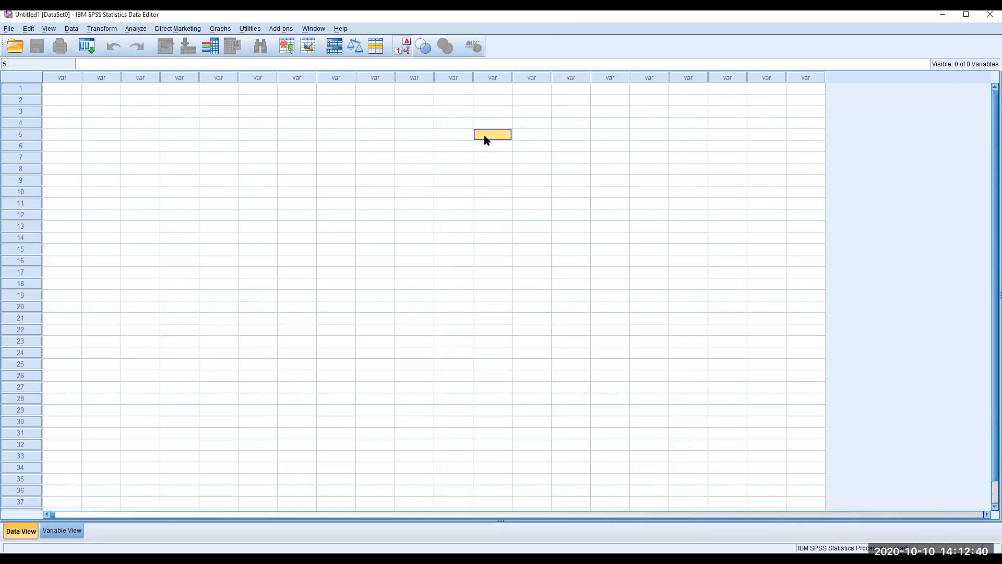
{"action": "left_click", "coordinate": [546, 36]}
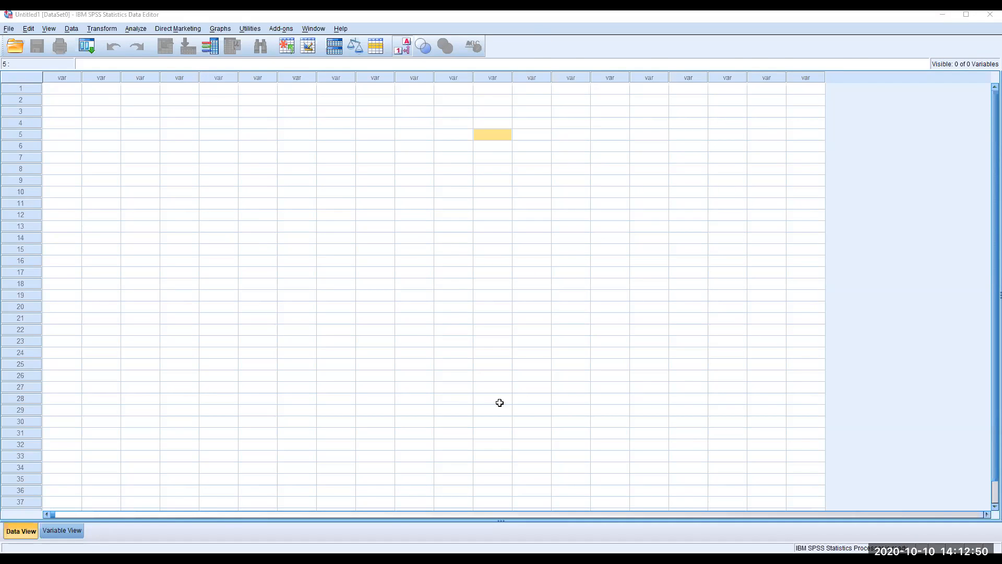
{"action": "key", "text": "alt+Tab"}
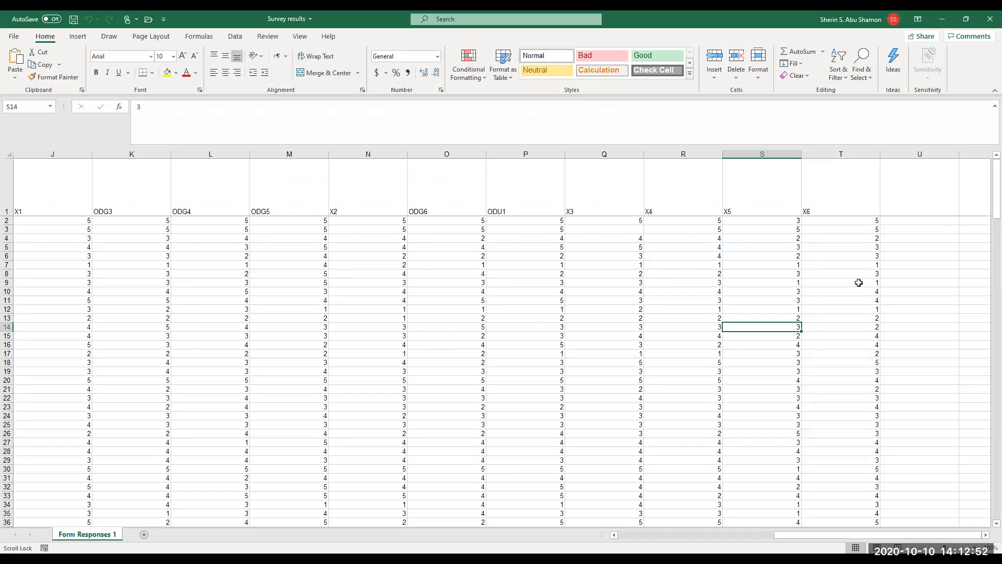
Review the Excel header row of variable names through X6, then return to SPSS
{"action": "left_click", "coordinate": [7, 191]}
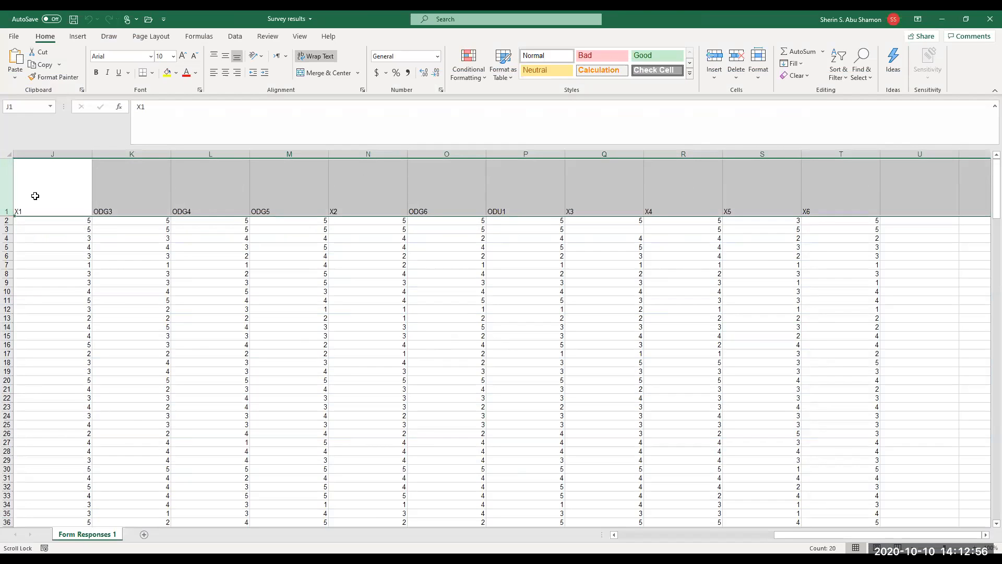
{"action": "left_click", "coordinate": [54, 187]}
{"action": "key", "text": "Right"}
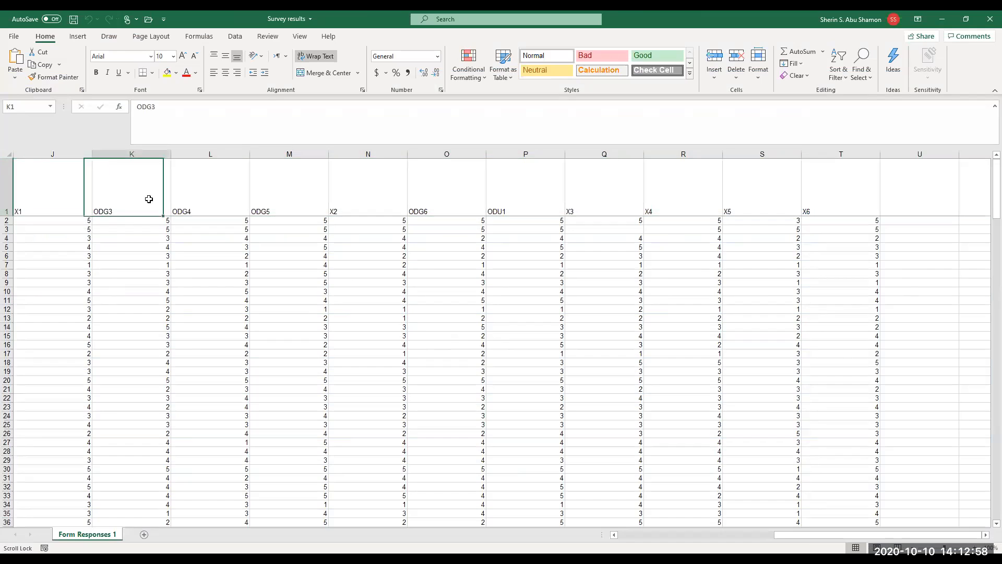
{"action": "key", "text": "Right"}
{"action": "key", "text": "Right"}
{"action": "key", "text": "Right"}
{"action": "key", "text": "Right"}
{"action": "key", "text": "Right"}
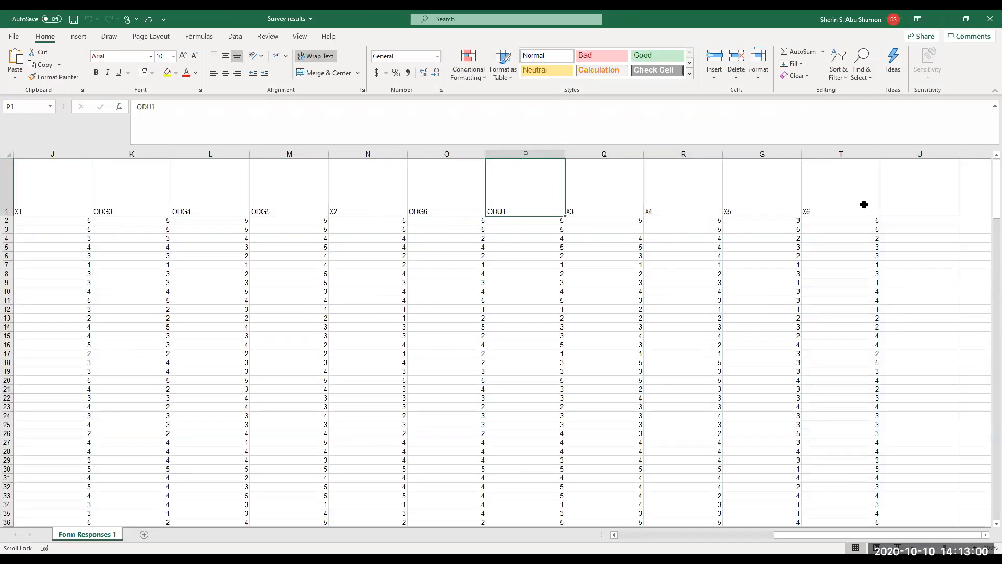
{"action": "left_click", "coordinate": [955, 197]}
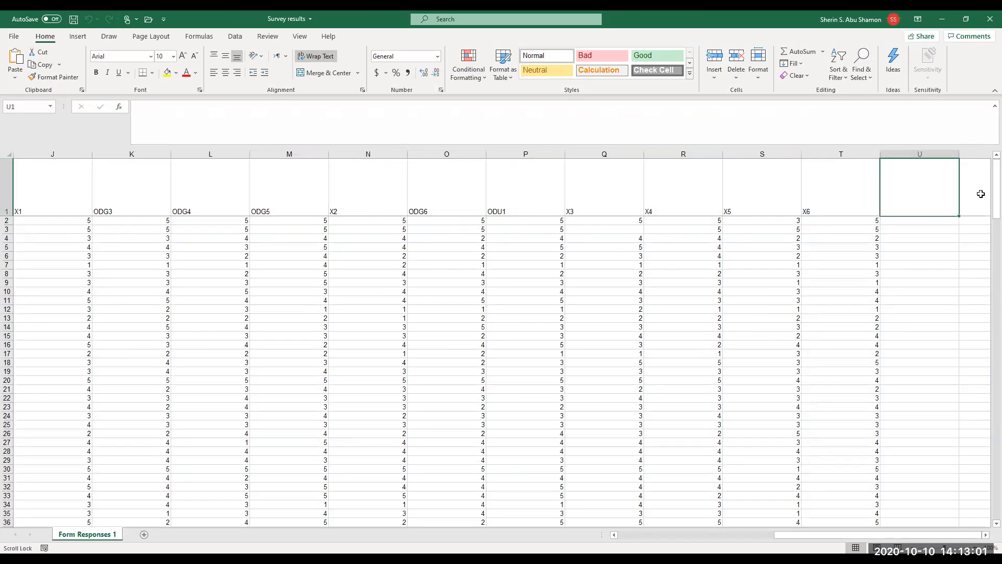
{"action": "left_click", "coordinate": [6, 185]}
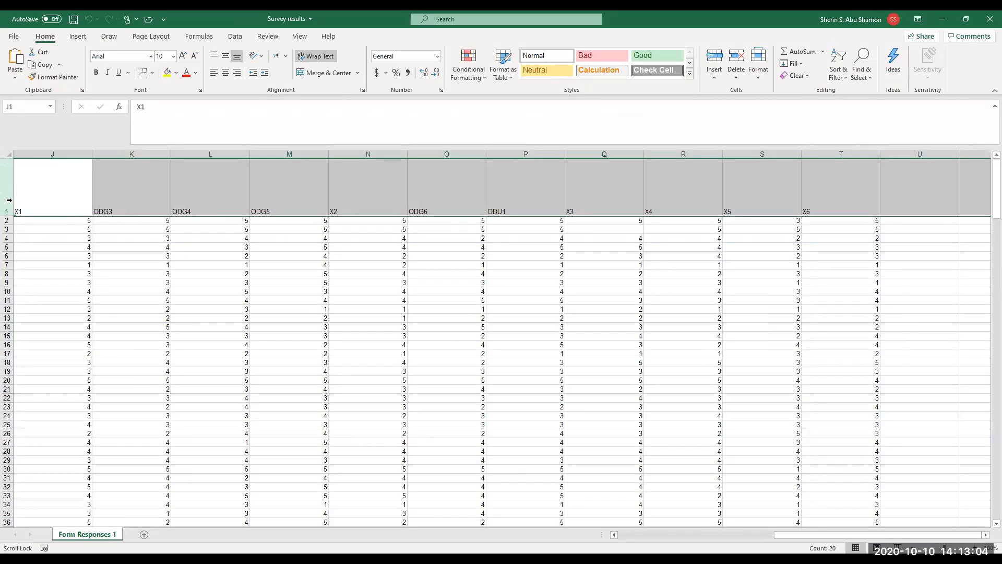
{"action": "left_click", "coordinate": [9, 198]}
{"action": "key", "text": "alt+Tab"}
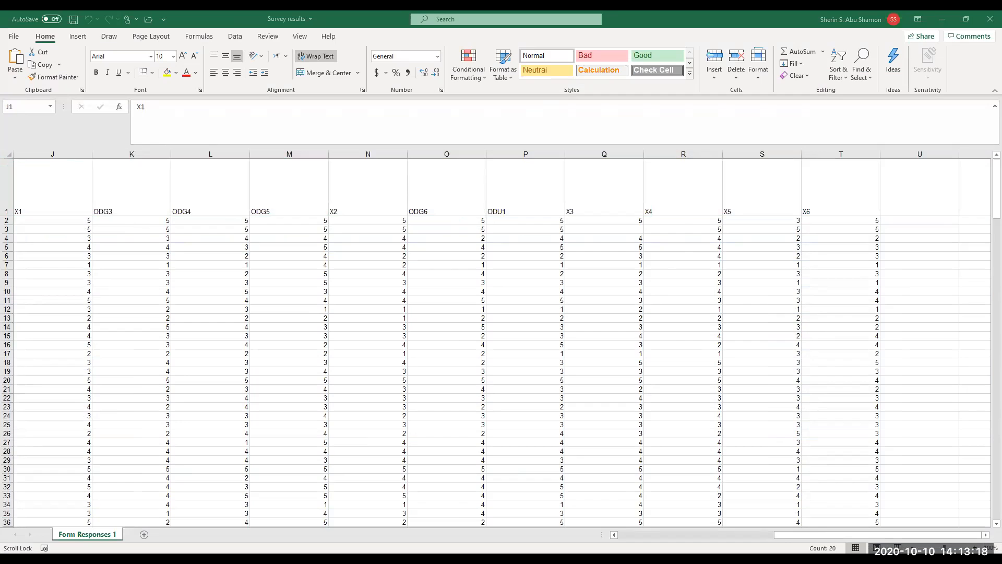
{"action": "key", "text": "alt+Tab"}
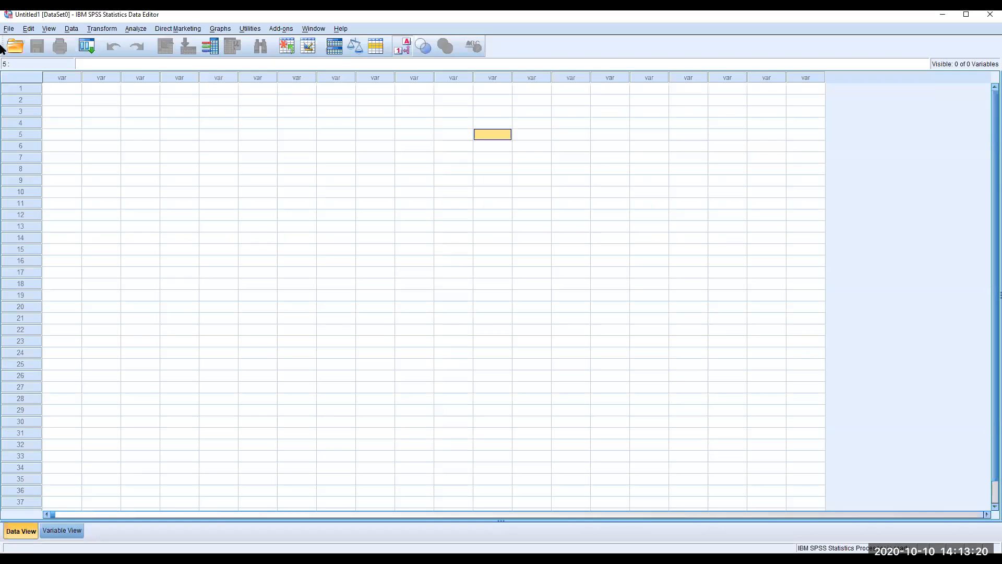
Import Survey results.xlsx as Excel data, reading variable names from the first row of Form Responses 1
{"action": "left_click", "coordinate": [531, 387]}
{"action": "left_click", "coordinate": [8, 29]}
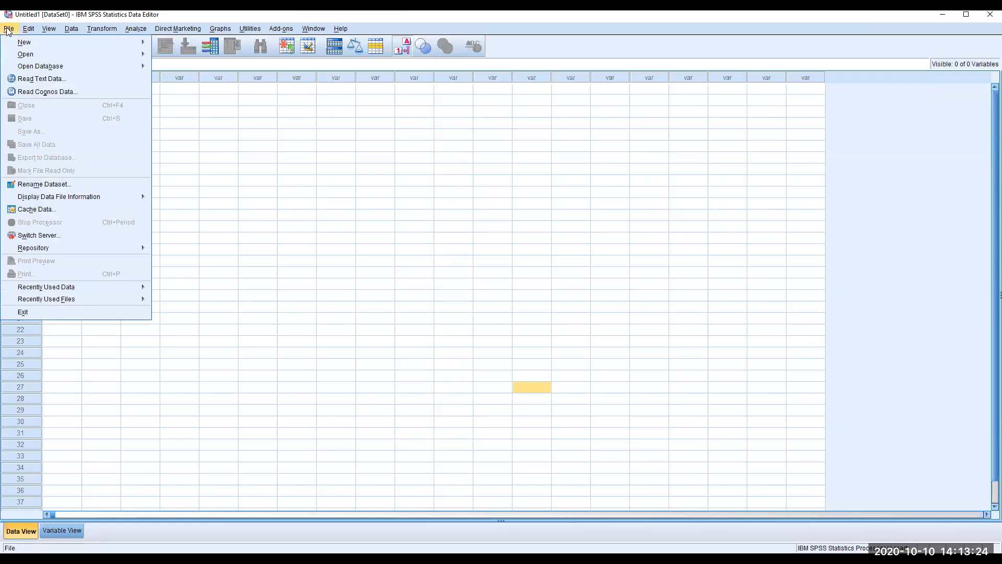
{"action": "mouse_move", "coordinate": [25, 54]}
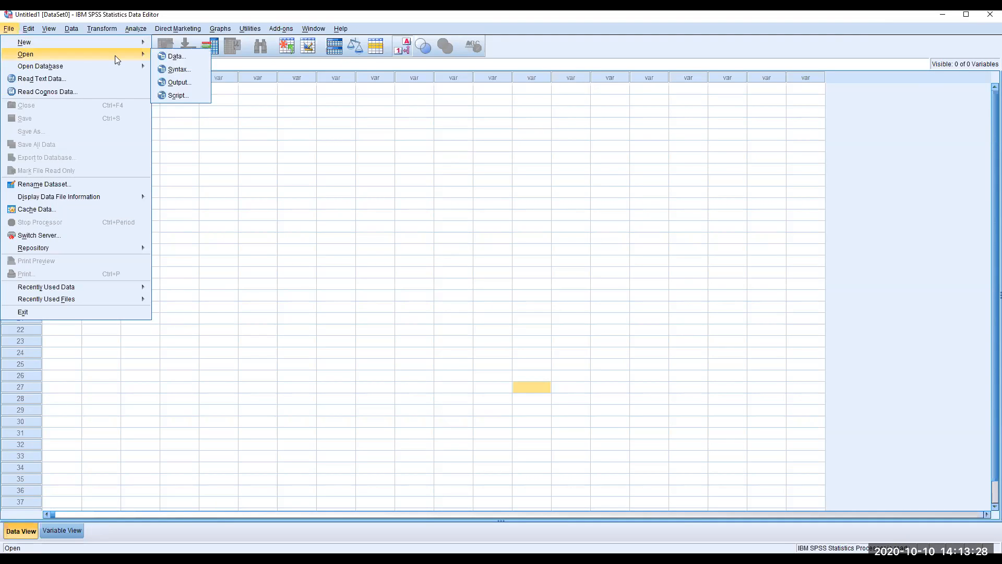
{"action": "left_click", "coordinate": [176, 56]}
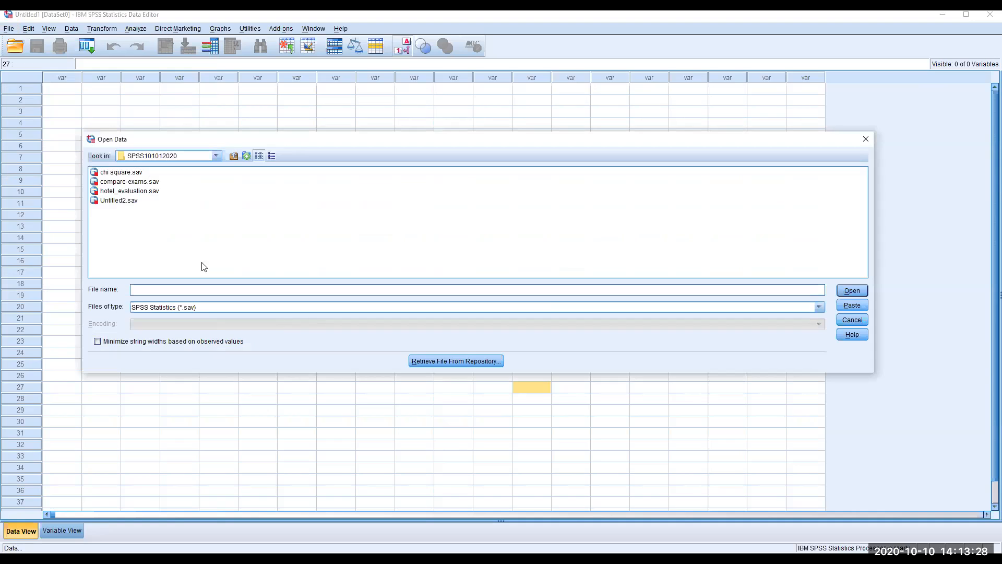
{"action": "left_click", "coordinate": [211, 310]}
{"action": "left_click", "coordinate": [194, 359]}
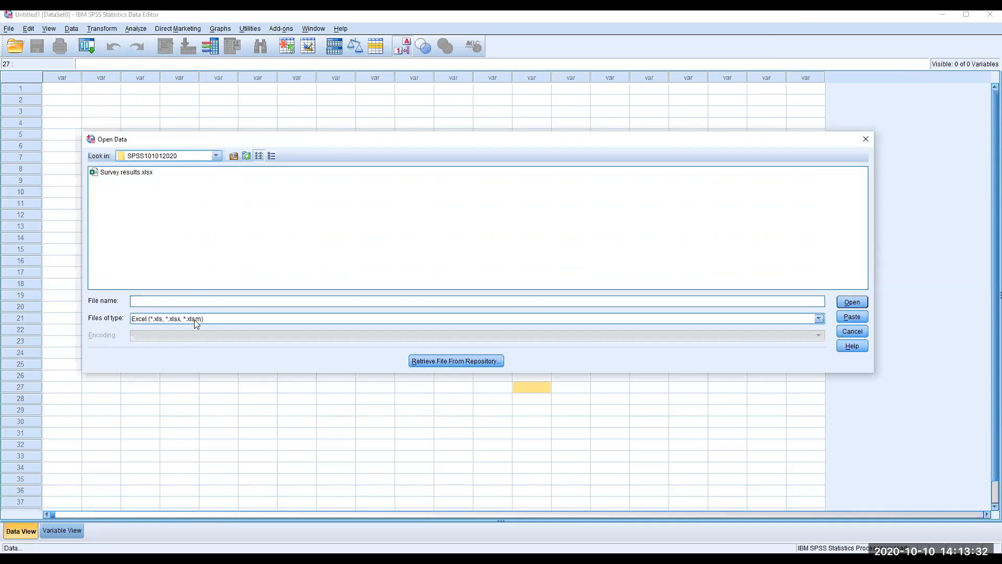
{"action": "left_click", "coordinate": [125, 174]}
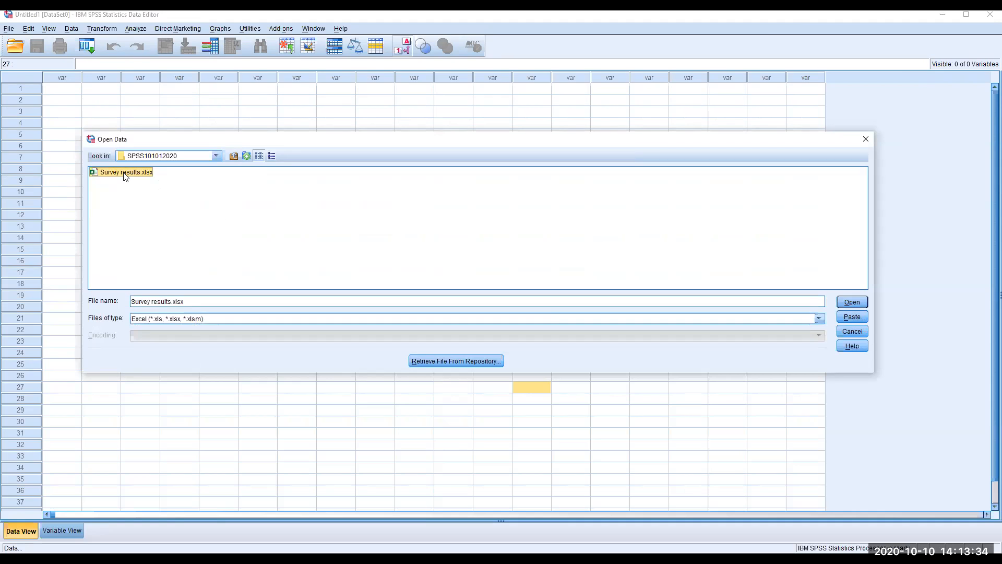
{"action": "double_click", "coordinate": [125, 173]}
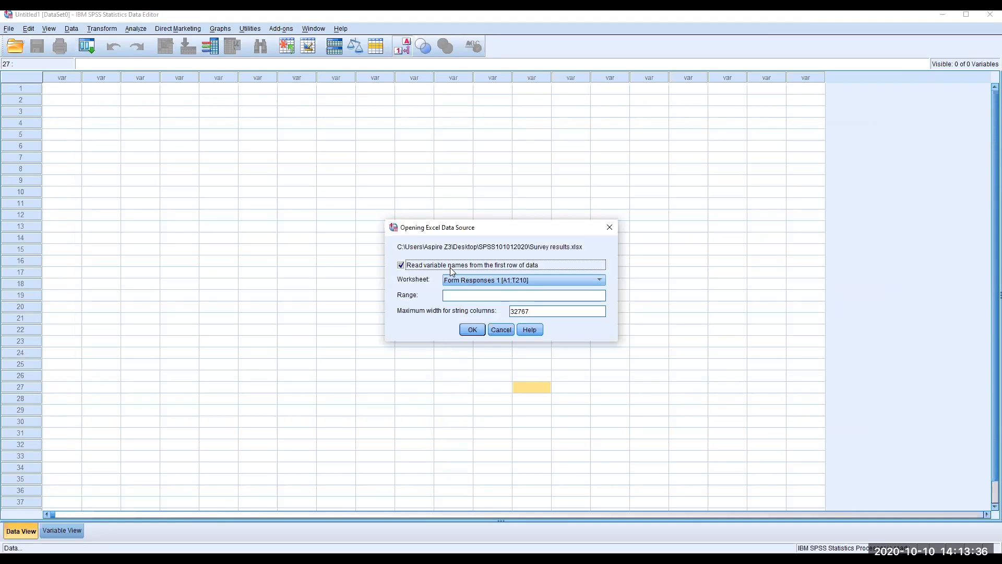
{"action": "left_click", "coordinate": [477, 333]}
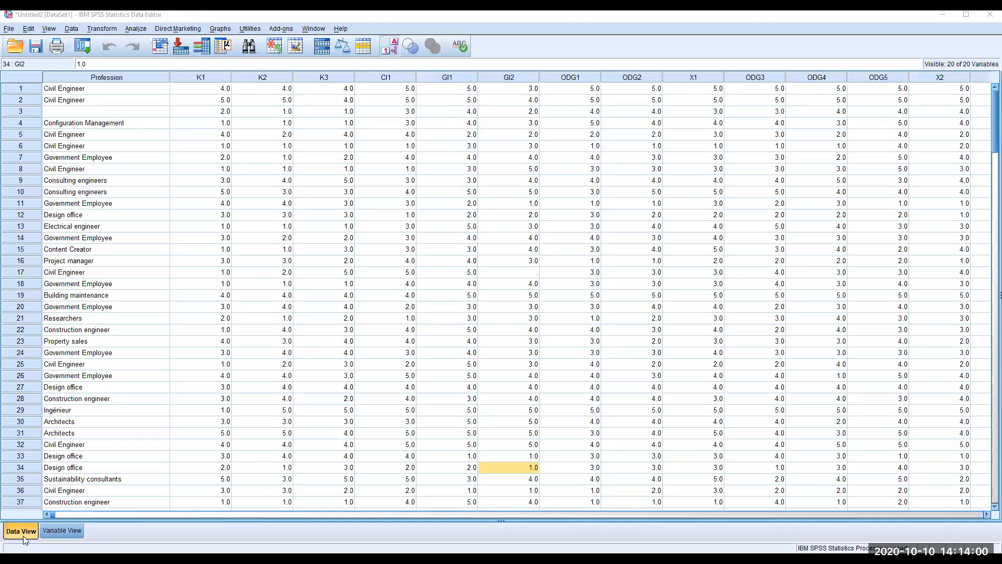
Inspect the imported Profession, K1, K2, K3 and CI1 columns, then show Variable View
{"action": "left_click", "coordinate": [26, 531]}
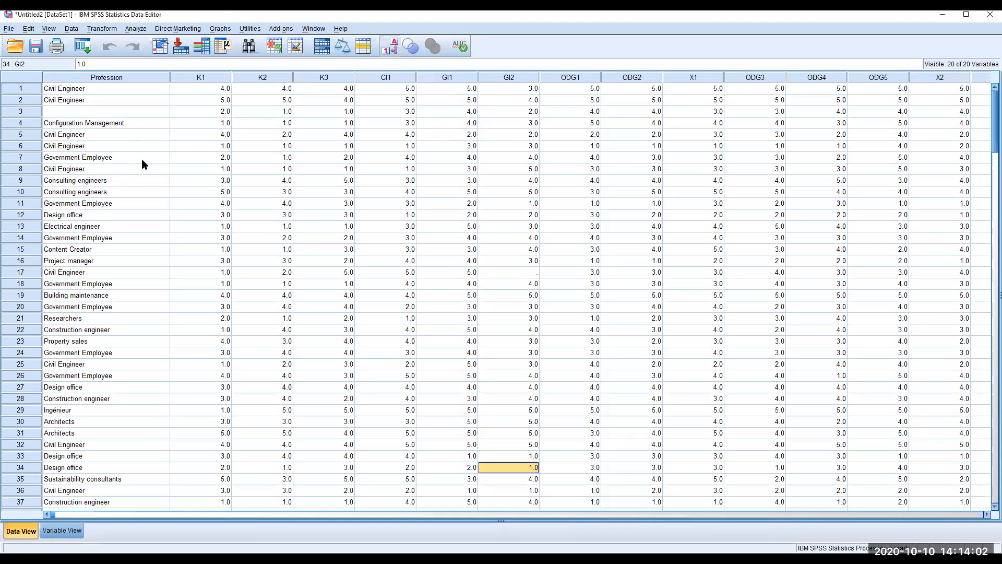
{"action": "left_click", "coordinate": [151, 77]}
{"action": "left_click", "coordinate": [207, 77]}
{"action": "left_click", "coordinate": [268, 79]}
{"action": "left_click", "coordinate": [116, 78]}
{"action": "left_click", "coordinate": [222, 79]}
{"action": "left_click", "coordinate": [250, 77]}
{"action": "left_click", "coordinate": [322, 79]}
{"action": "left_click", "coordinate": [389, 78]}
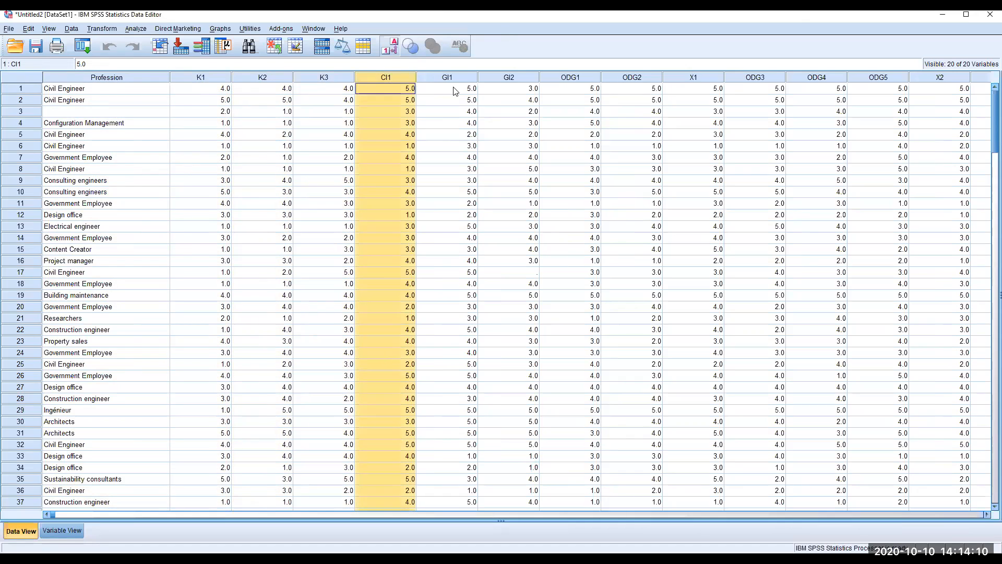
{"action": "left_click", "coordinate": [559, 510]}
{"action": "left_click", "coordinate": [766, 514]}
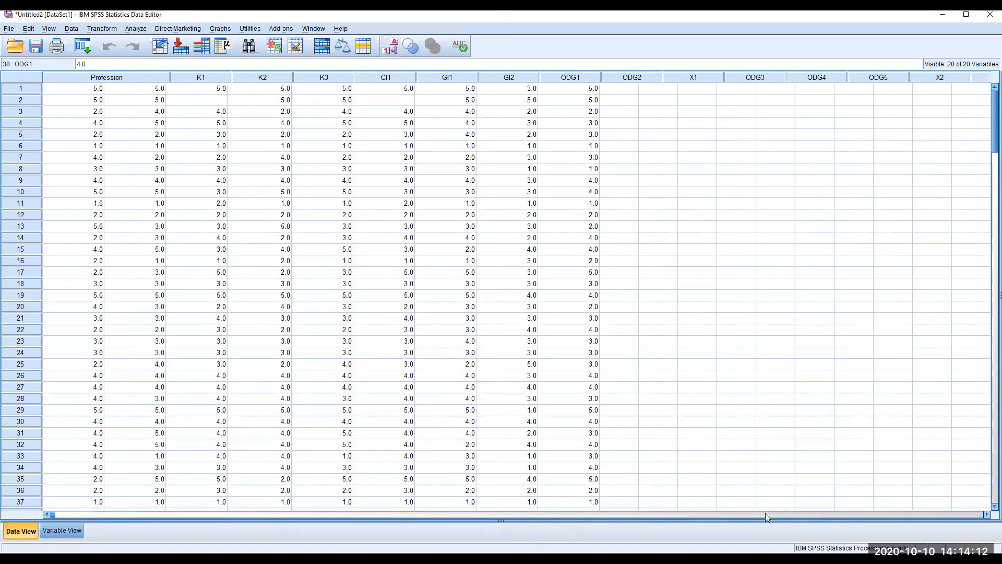
{"action": "left_click", "coordinate": [64, 535]}
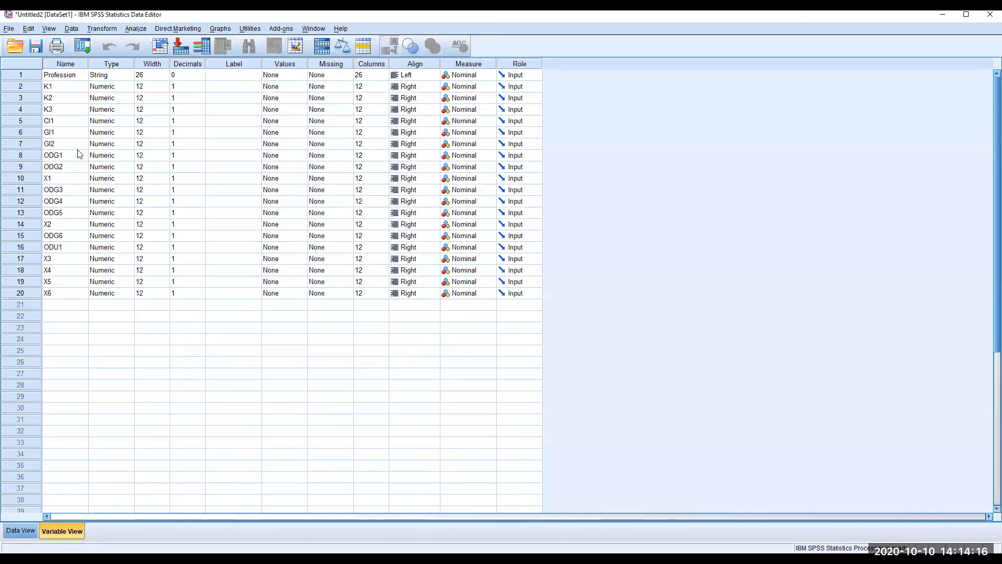
Widen the Type column and check the Profession and K1 variable types
{"action": "left_click", "coordinate": [61, 64]}
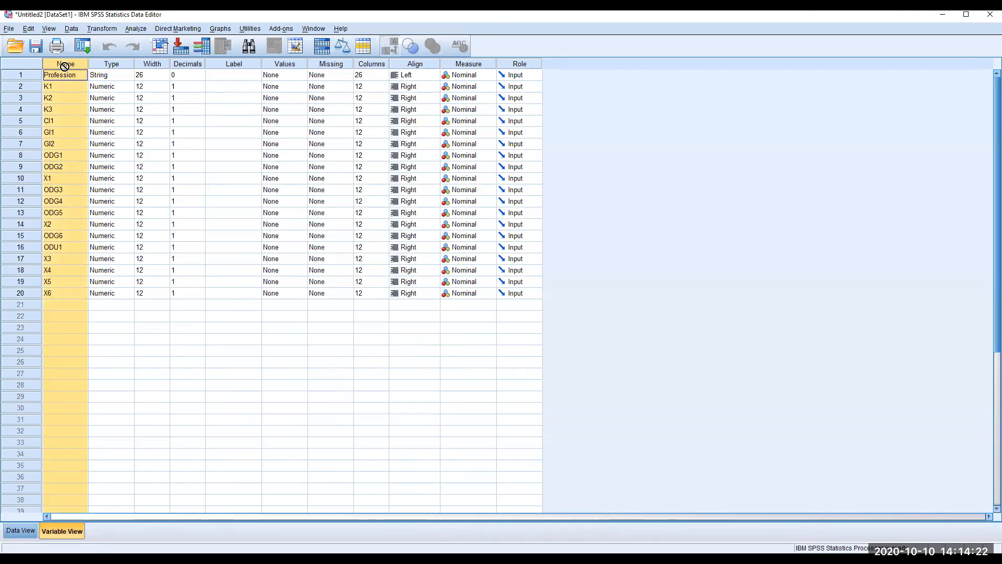
{"action": "left_click", "coordinate": [112, 65]}
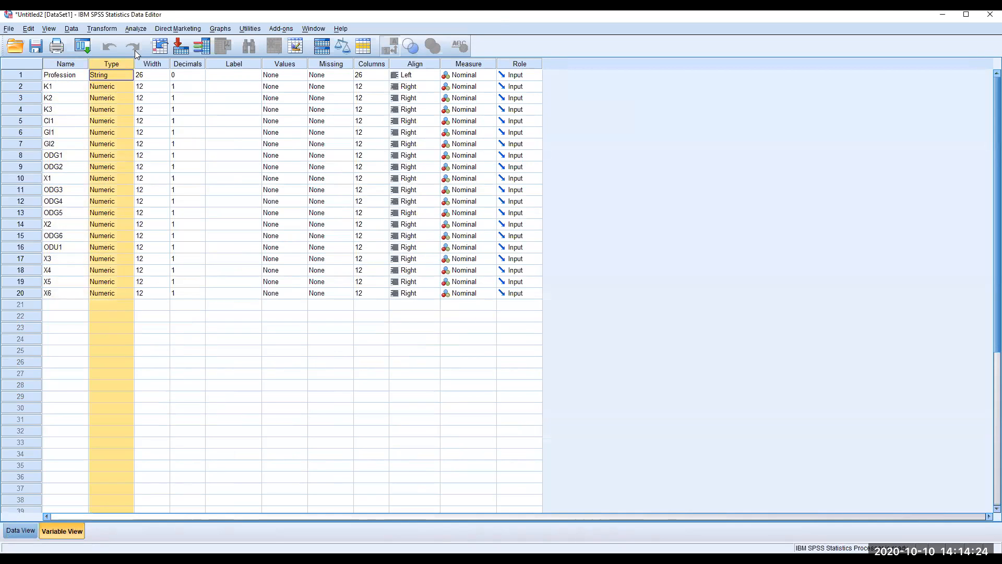
{"action": "left_click_drag", "start_coordinate": [134, 64], "coordinate": [188, 63]}
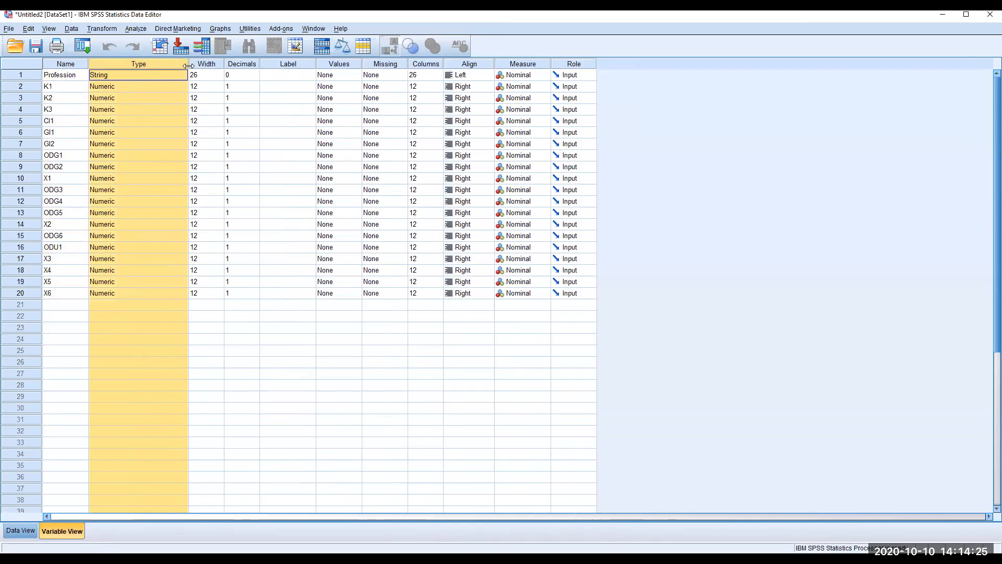
{"action": "left_click", "coordinate": [125, 77]}
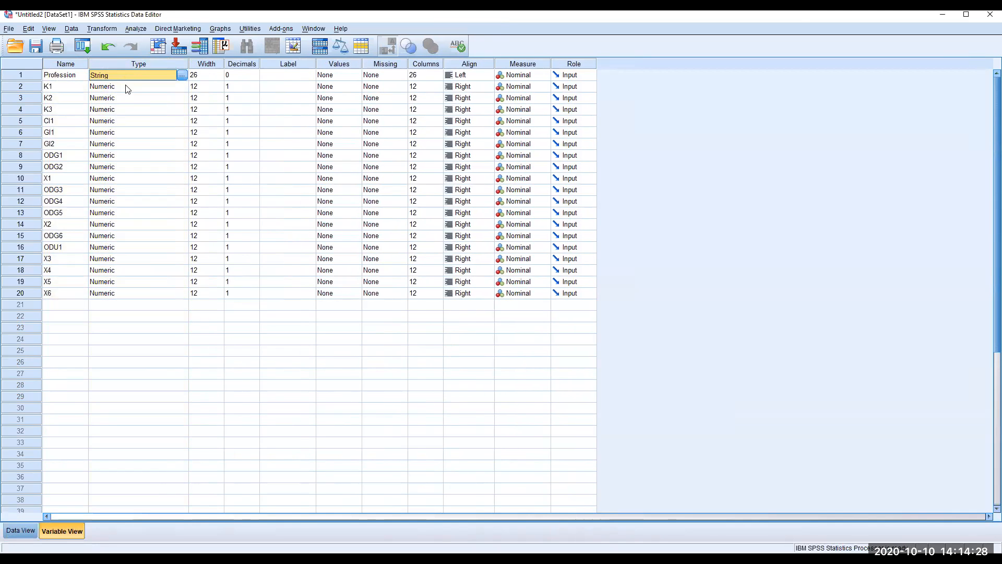
{"action": "left_click", "coordinate": [129, 89]}
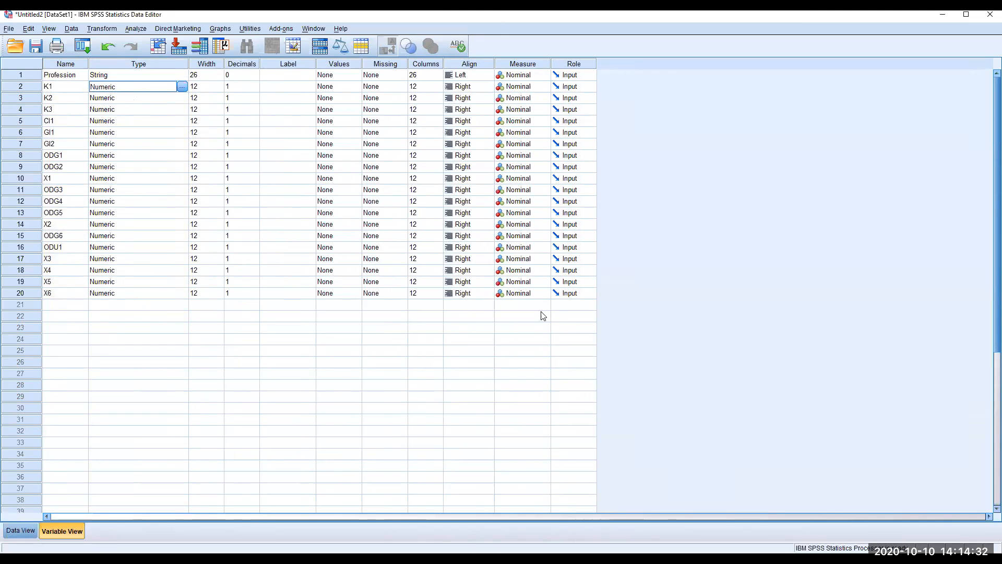
Set the measure of K1, K2, K3 and CI1 to Ordinal
{"action": "left_click", "coordinate": [536, 65]}
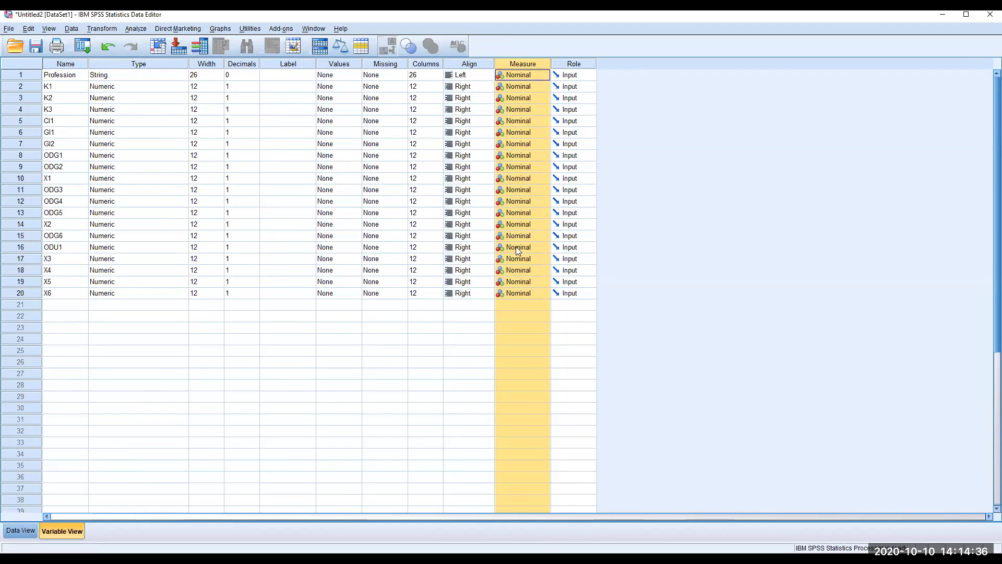
{"action": "left_click", "coordinate": [386, 396]}
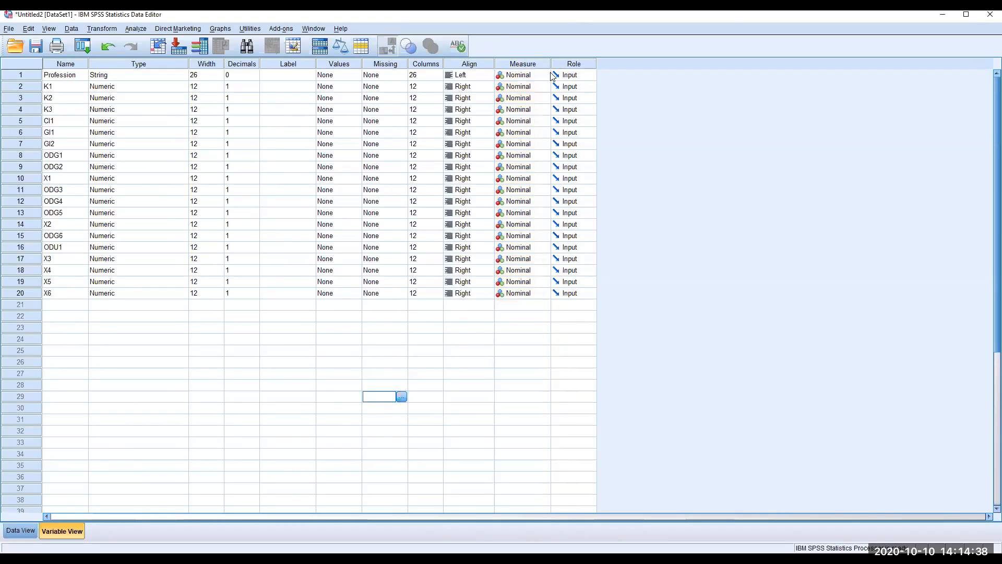
{"action": "left_click", "coordinate": [31, 74]}
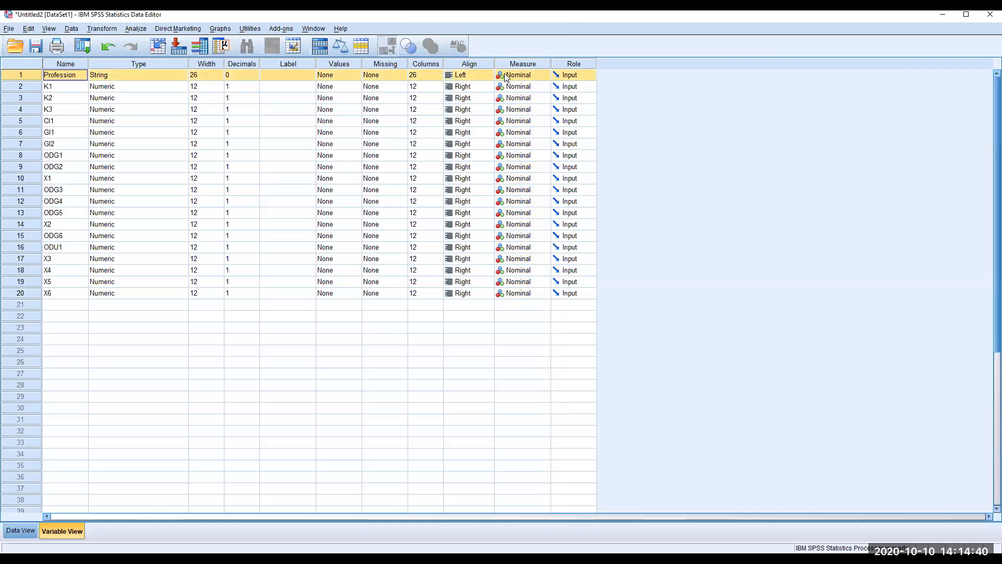
{"action": "left_click", "coordinate": [530, 88]}
{"action": "left_click", "coordinate": [544, 88]}
{"action": "left_click", "coordinate": [544, 87]}
{"action": "left_click", "coordinate": [538, 110]}
{"action": "left_click", "coordinate": [544, 98]}
{"action": "left_click", "coordinate": [543, 119]}
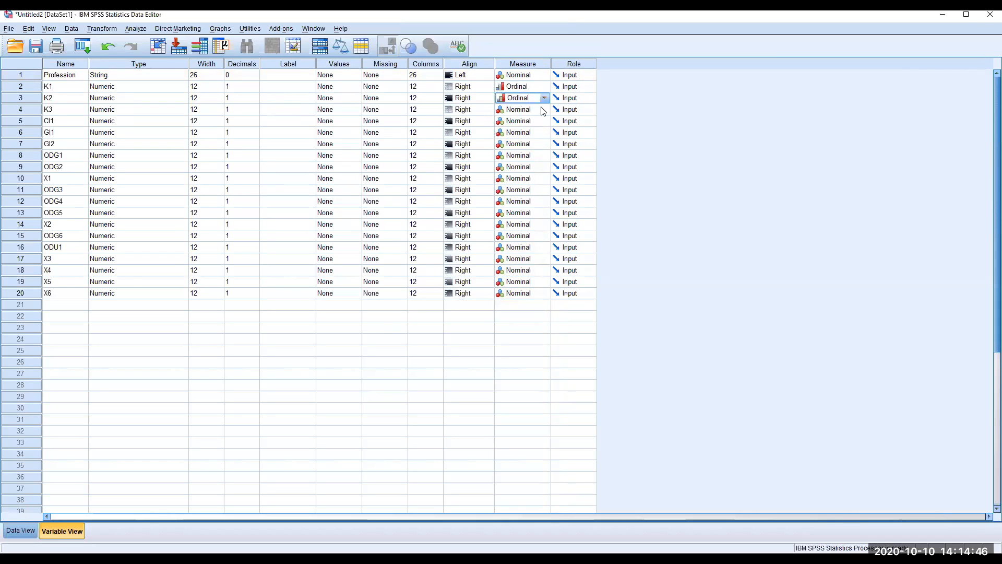
{"action": "left_click", "coordinate": [545, 109]}
{"action": "left_click", "coordinate": [540, 132]}
{"action": "left_click", "coordinate": [543, 121]}
{"action": "left_click", "coordinate": [534, 143]}
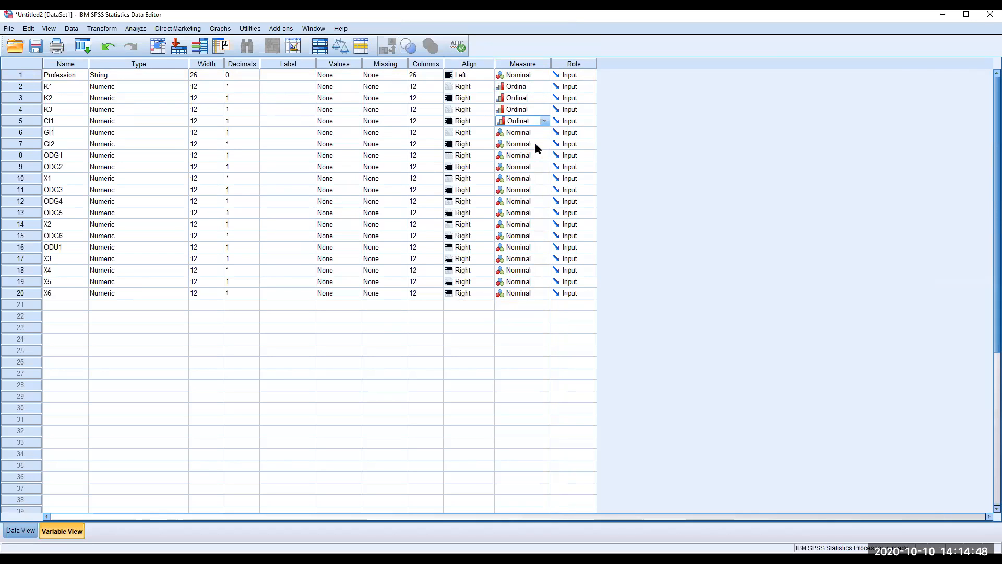
Review the measurement level choices for GI1 and CI1, leaving CI1 Ordinal
{"action": "left_click", "coordinate": [545, 132]}
{"action": "left_click", "coordinate": [544, 134]}
{"action": "left_click", "coordinate": [544, 133]}
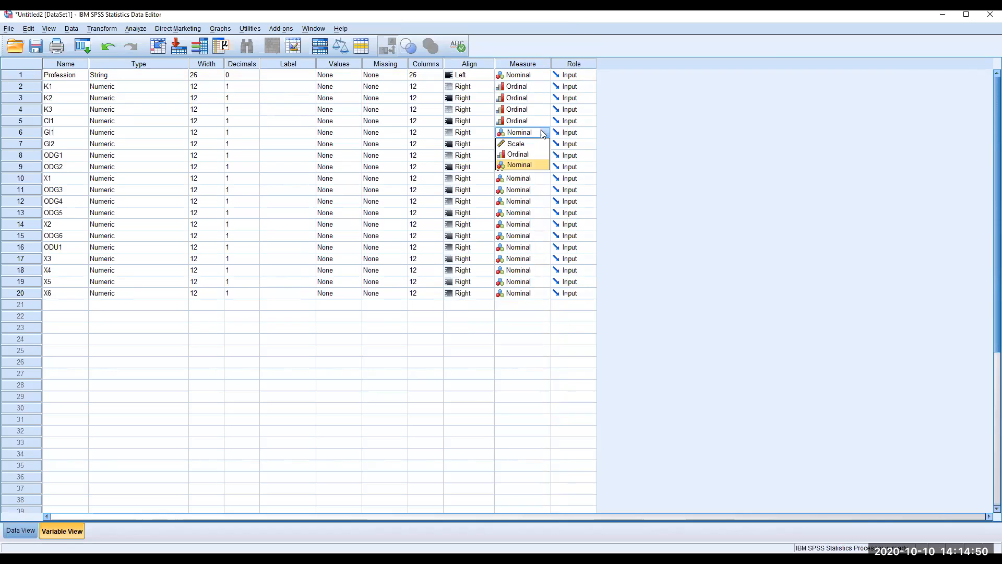
{"action": "left_click", "coordinate": [545, 122]}
{"action": "left_click", "coordinate": [498, 488]}
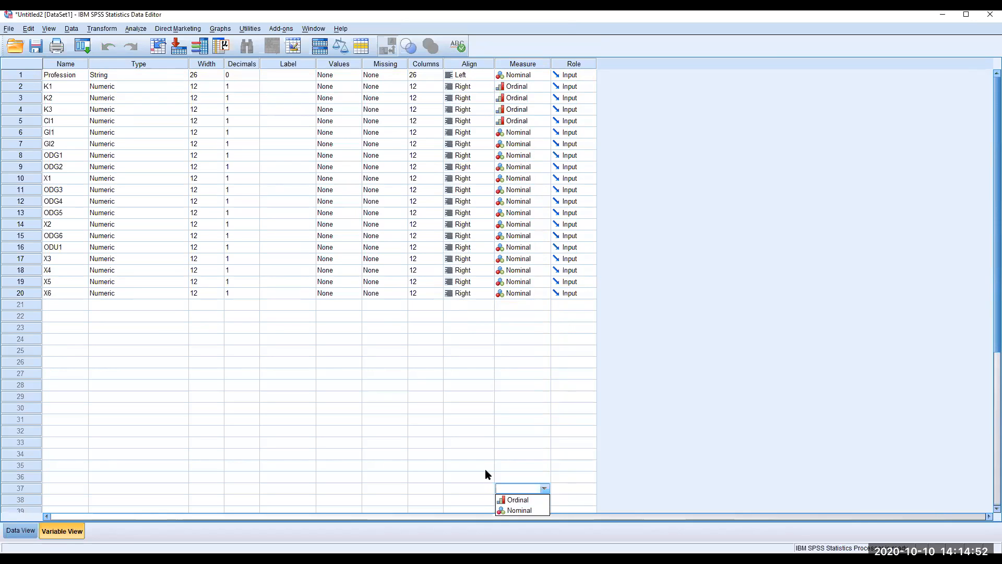
{"action": "left_click", "coordinate": [528, 132]}
{"action": "left_click", "coordinate": [535, 165]}
{"action": "left_click", "coordinate": [534, 121]}
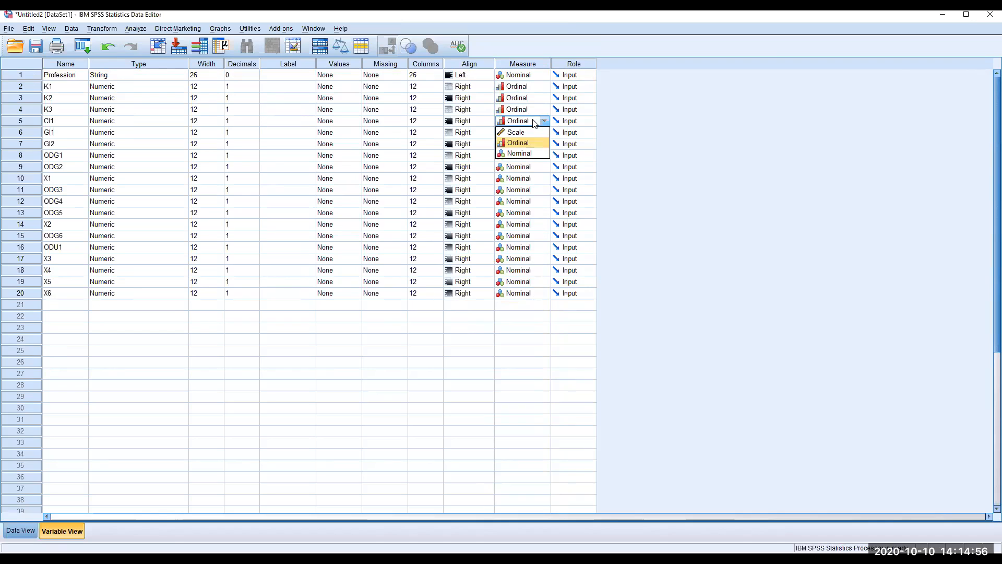
{"action": "left_click", "coordinate": [528, 122]}
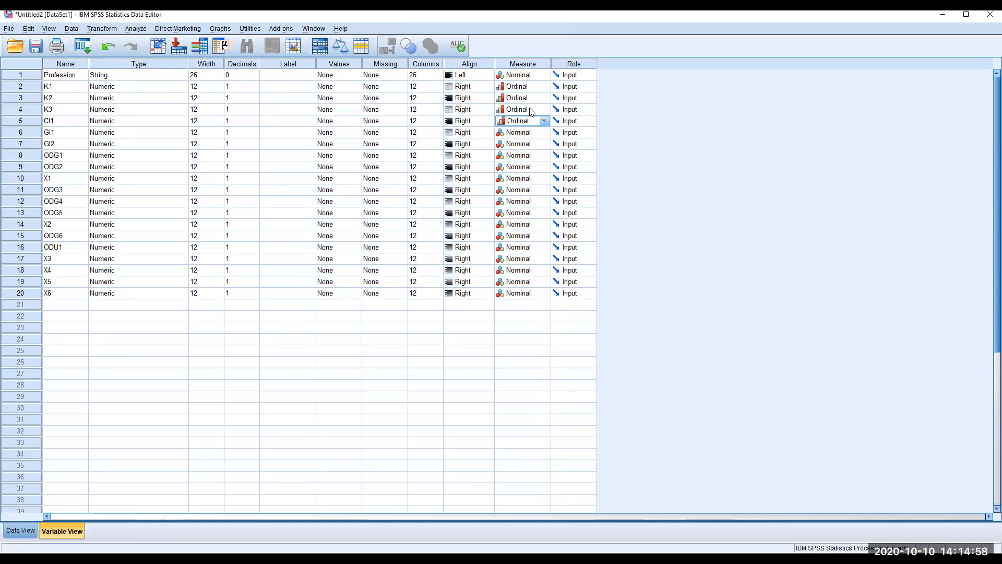
Paste the Ordinal measure down the Measure column from CI1 through X6
{"action": "left_click_drag", "start_coordinate": [534, 136], "coordinate": [526, 293]}
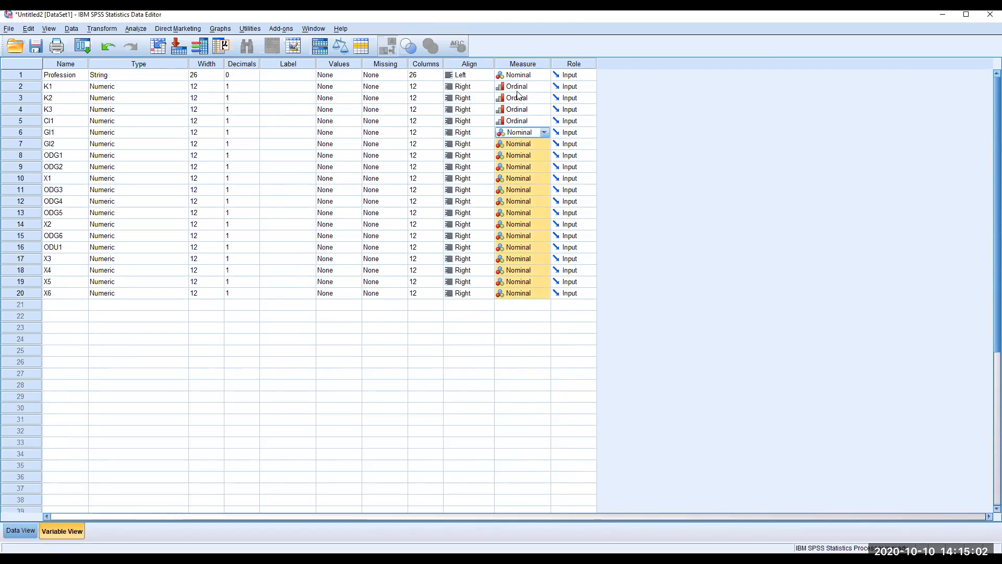
{"action": "left_click", "coordinate": [535, 122]}
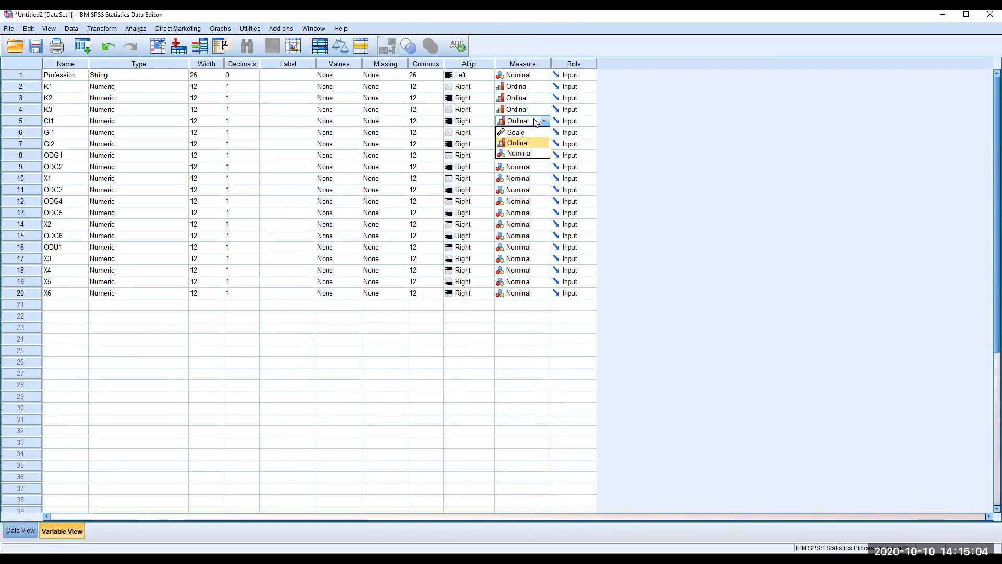
{"action": "left_click", "coordinate": [535, 122]}
{"action": "left_click", "coordinate": [525, 132]}
{"action": "left_click_drag", "start_coordinate": [527, 122], "coordinate": [507, 296]}
{"action": "type", "text": "Ordinal Ordinal Ordinal Ordinal Ordinal Ordinal Ordinal Ordinal Ordinal Ordinal Ordinal Ordinal Ordinal Ordinal Ordinal Ordinal"}
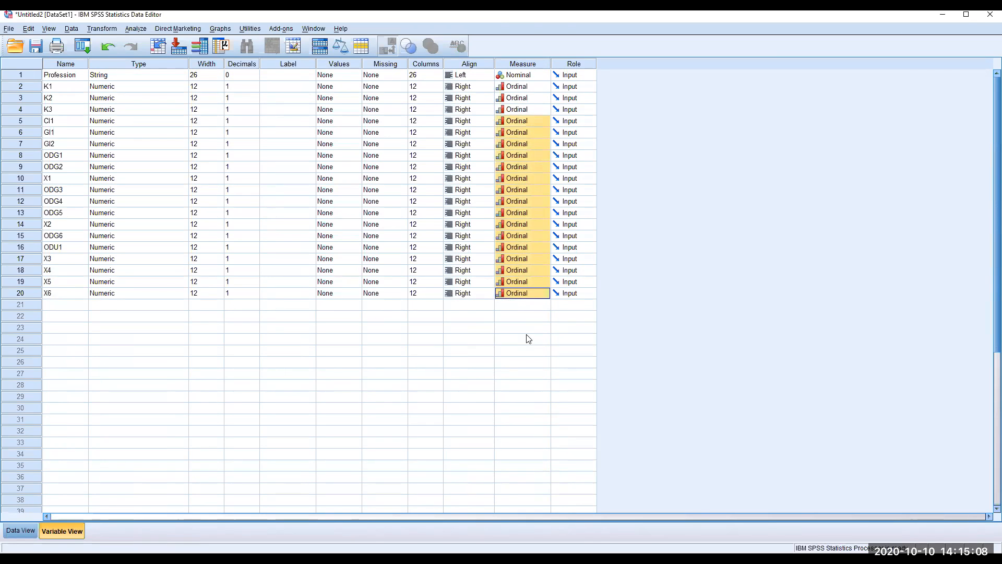
{"action": "left_click", "coordinate": [521, 339]}
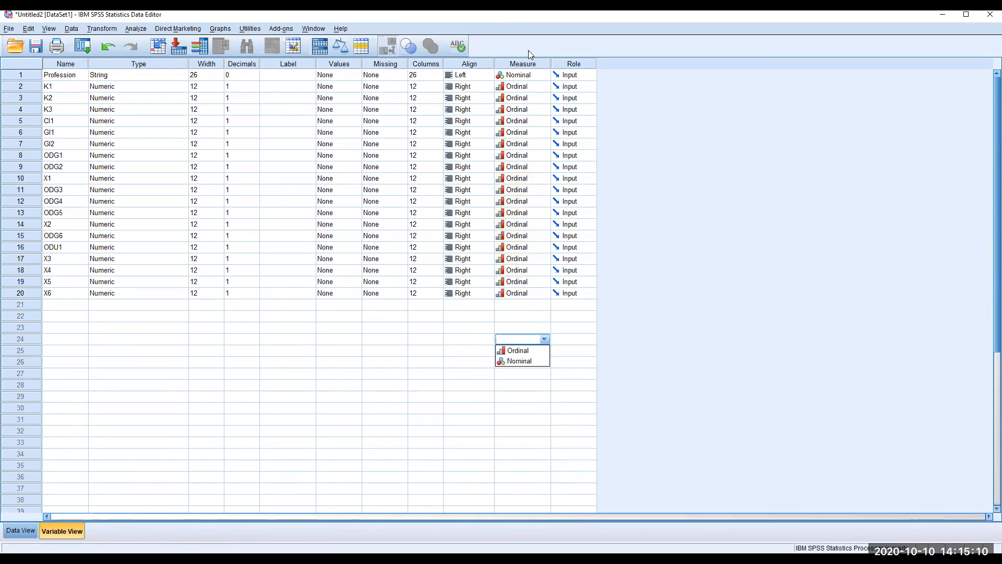
{"action": "left_click", "coordinate": [433, 181]}
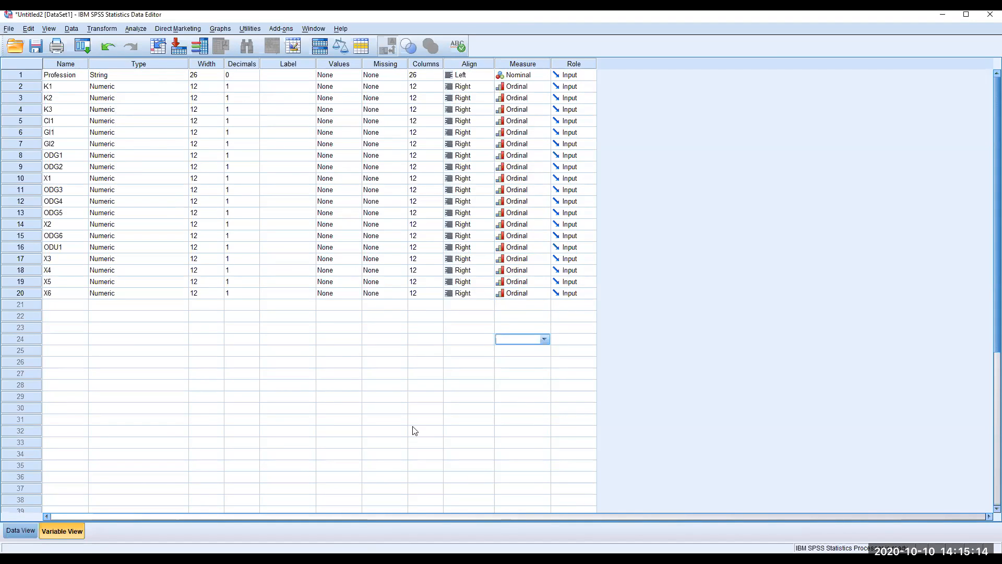
Label Profession 'Profession of the participants' and widen the Label column to show it fully
{"action": "left_click", "coordinate": [272, 78]}
{"action": "left_click", "coordinate": [313, 65]}
{"action": "left_click", "coordinate": [307, 76]}
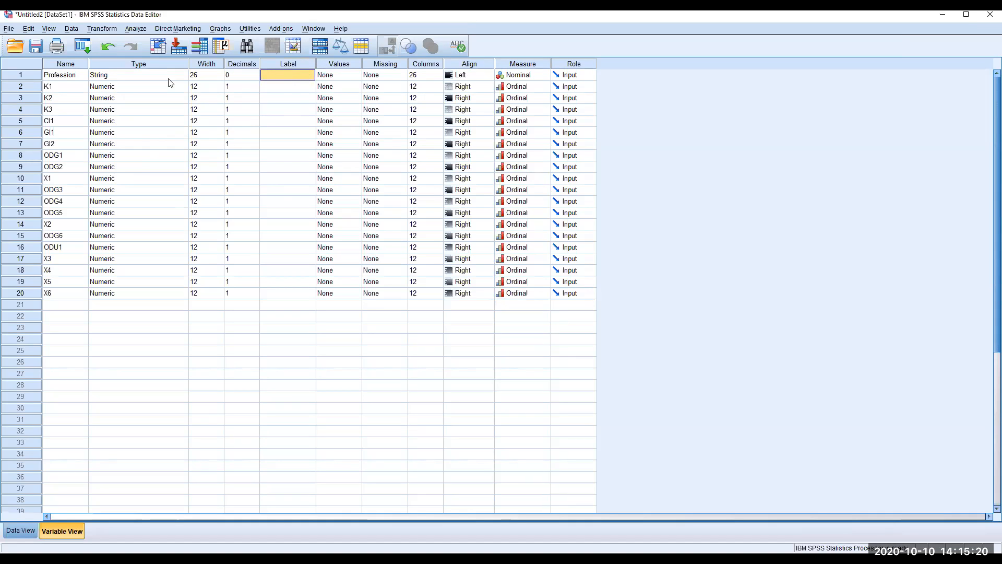
{"action": "type", "text": "Profession"}
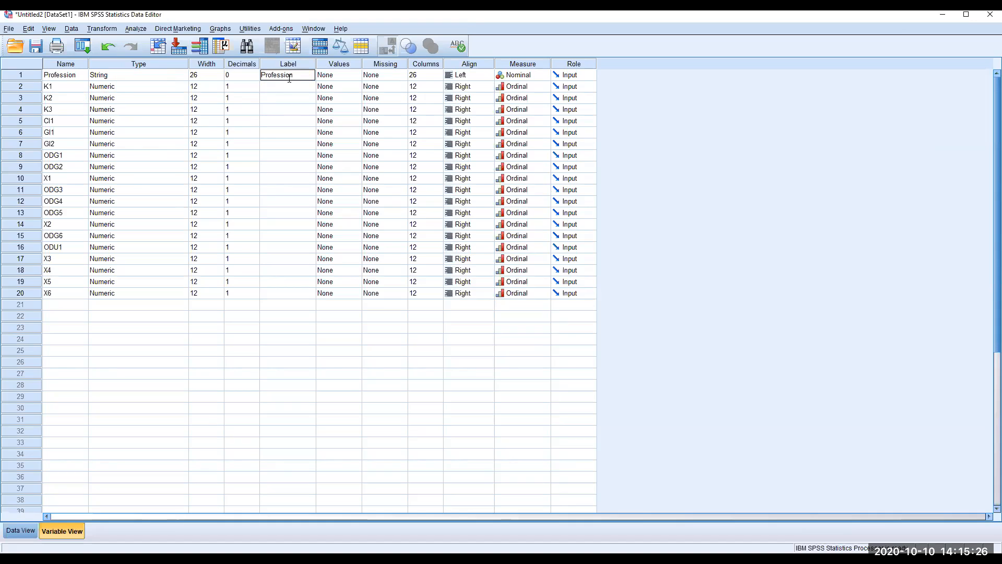
{"action": "type", "text": " of the participa"}
{"action": "type", "text": "nts"}
{"action": "left_click", "coordinate": [303, 203]}
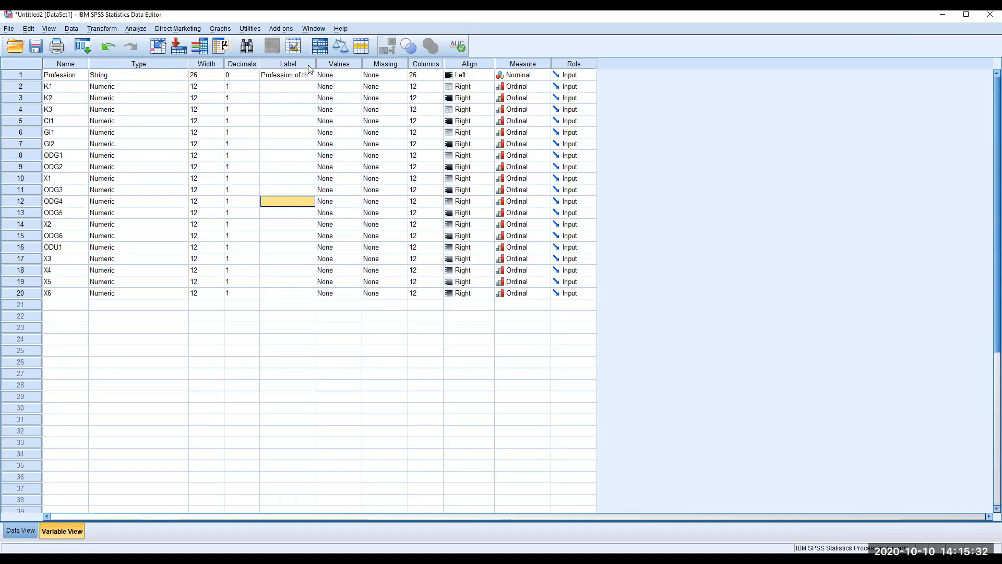
{"action": "left_click_drag", "start_coordinate": [356, 66], "coordinate": [357, 65]}
{"action": "left_click", "coordinate": [341, 77]}
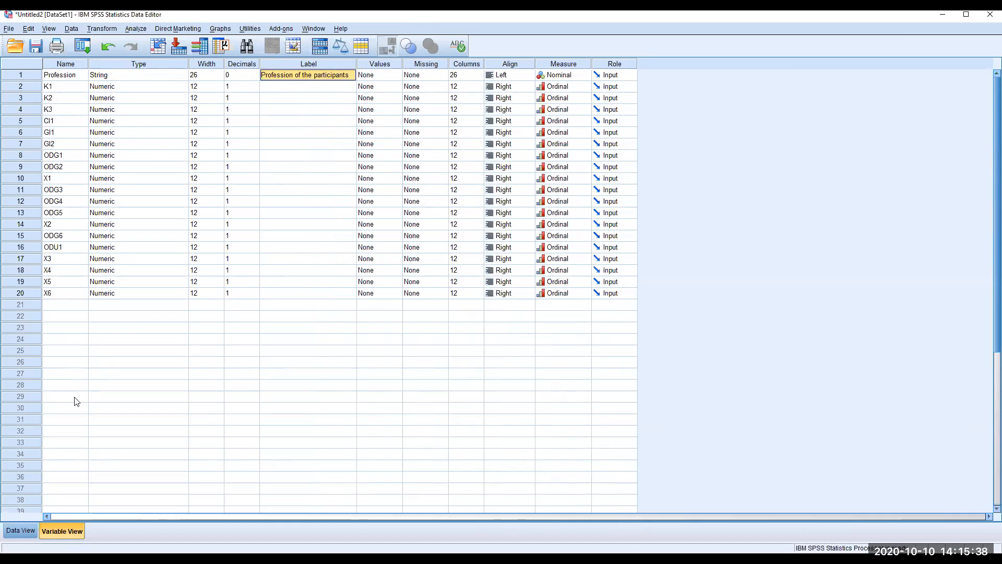
{"action": "left_click", "coordinate": [336, 87]}
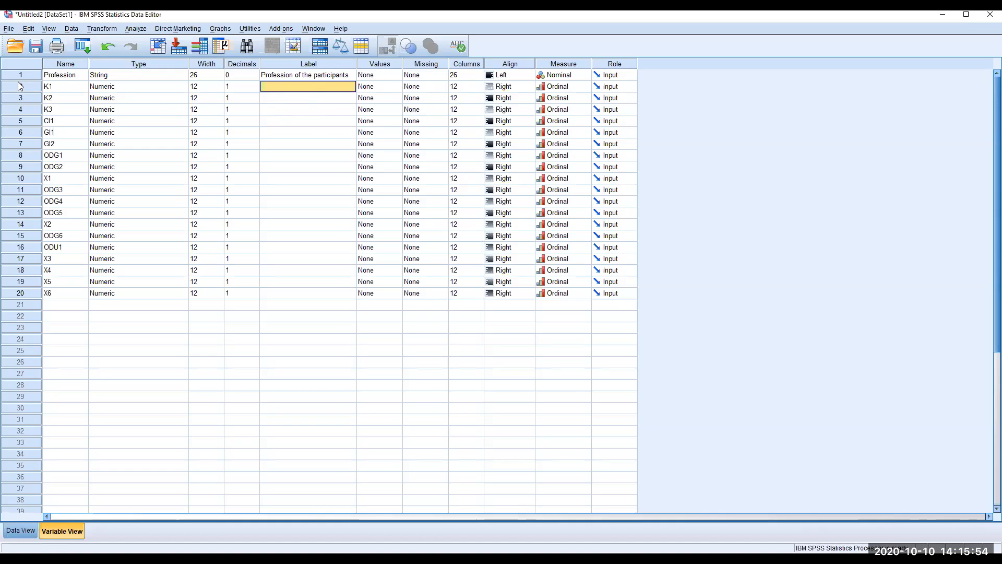
{"action": "left_click", "coordinate": [394, 87]}
Add K1 value labels 1 = SD and 2 = D, deleting the mistaken 2 = SA entry
{"action": "left_click", "coordinate": [396, 86]}
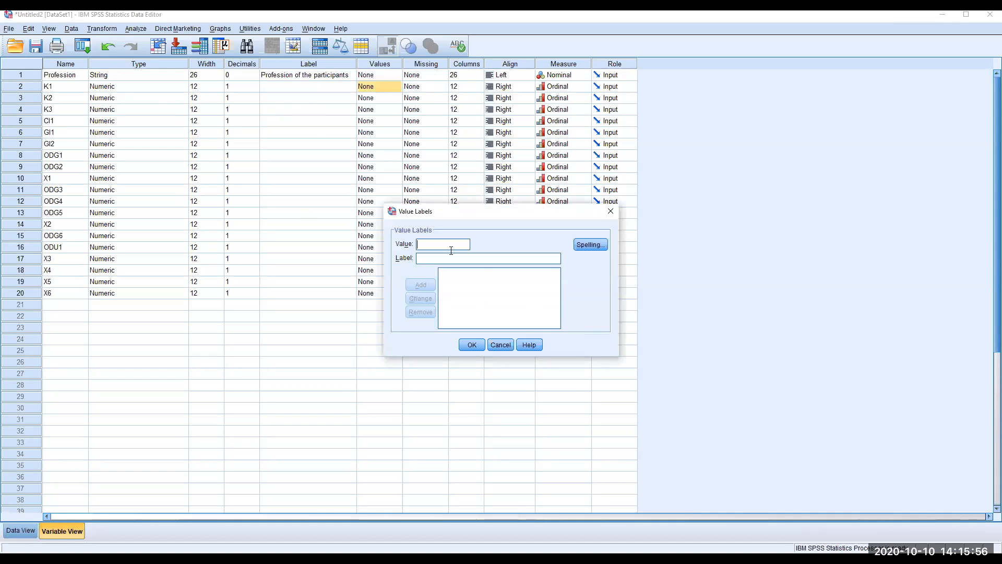
{"action": "type", "text": "1"}
{"action": "type", "text": "S"}
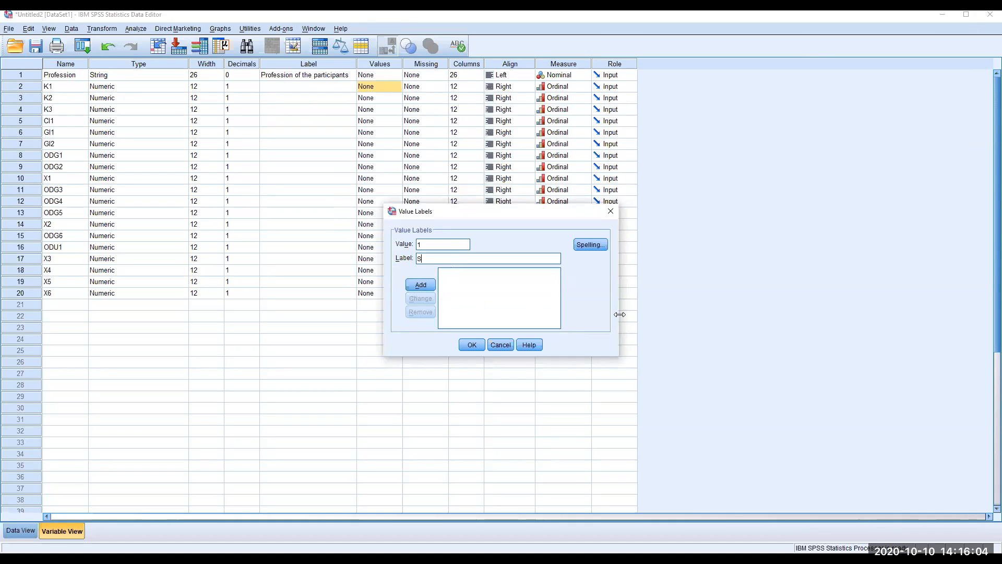
{"action": "type", "text": "2SA"}
{"action": "left_click", "coordinate": [421, 284]}
{"action": "type", "text": "3"}
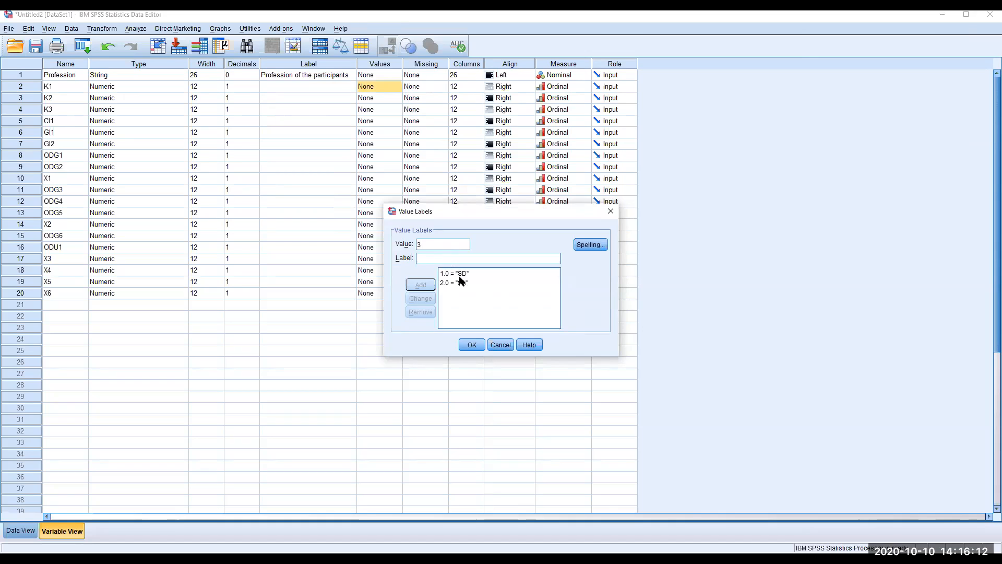
{"action": "left_click", "coordinate": [458, 283]}
{"action": "left_click", "coordinate": [427, 313]}
{"action": "left_click", "coordinate": [435, 255]}
{"action": "type", "text": "D"}
{"action": "left_click", "coordinate": [419, 286]}
Add value labels 3 = N, 4 = A and 5 = SA to K1 and confirm
{"action": "type", "text": "3"}
{"action": "key", "text": "Tab"}
{"action": "type", "text": "N"}
{"action": "left_click", "coordinate": [431, 285]}
{"action": "left_click", "coordinate": [430, 258]}
{"action": "type", "text": "A"}
{"action": "left_click", "coordinate": [421, 285]}
{"action": "type", "text": "S"}
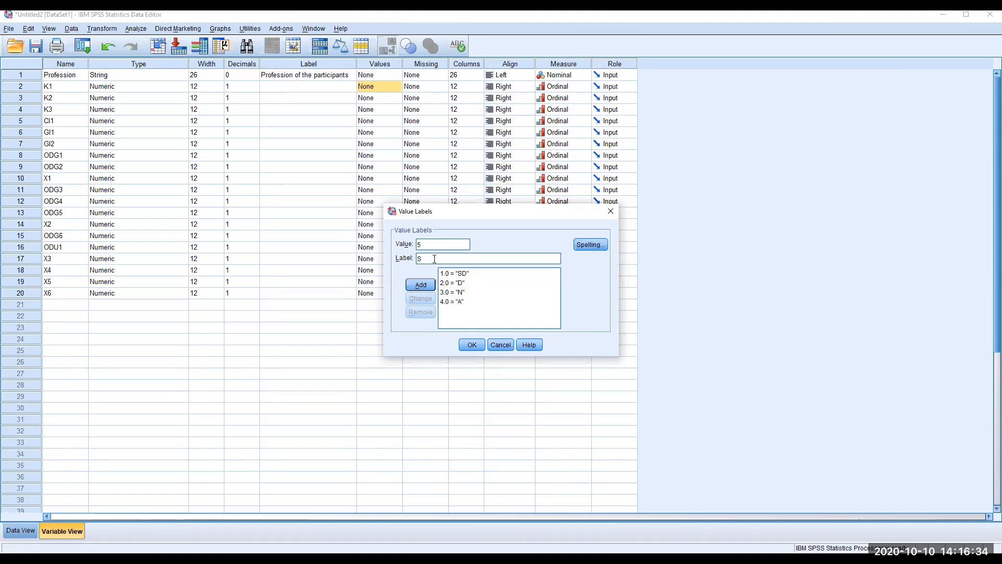
{"action": "type", "text": "A"}
{"action": "left_click", "coordinate": [424, 286]}
{"action": "left_click", "coordinate": [472, 345]}
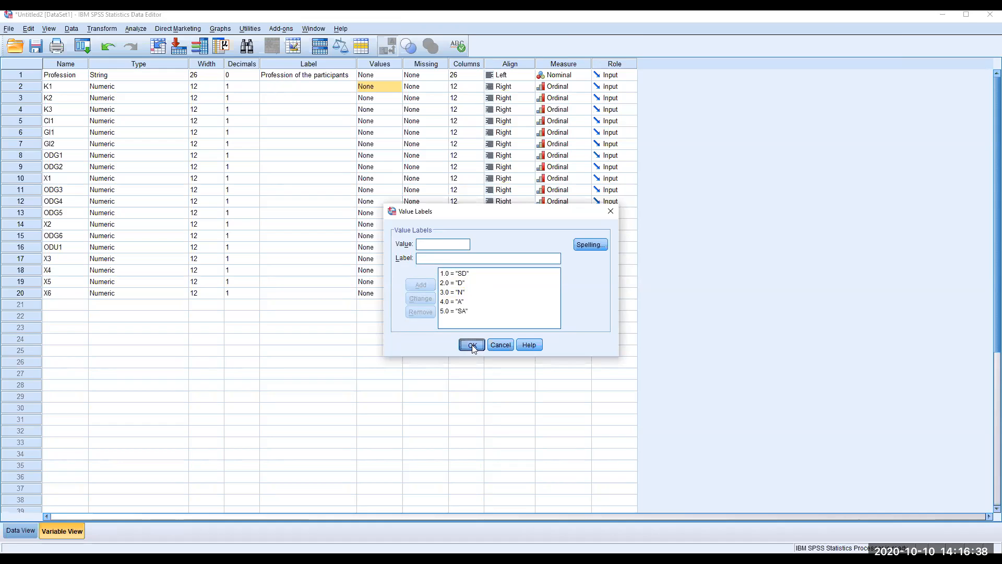
{"action": "key", "text": "Down"}
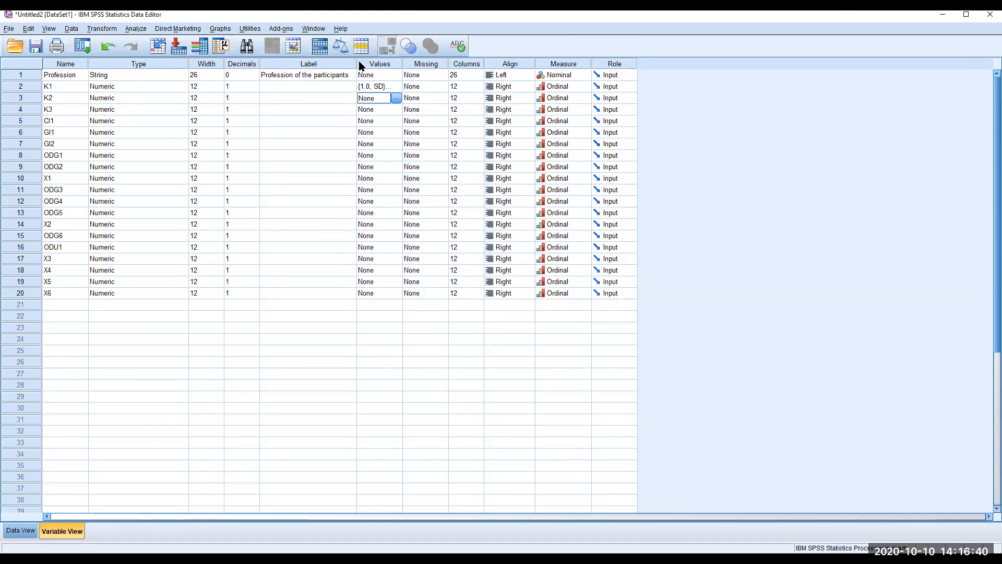
Narrow the Label column and widen the Values column in Variable View
{"action": "left_click_drag", "start_coordinate": [357, 65], "coordinate": [314, 65]}
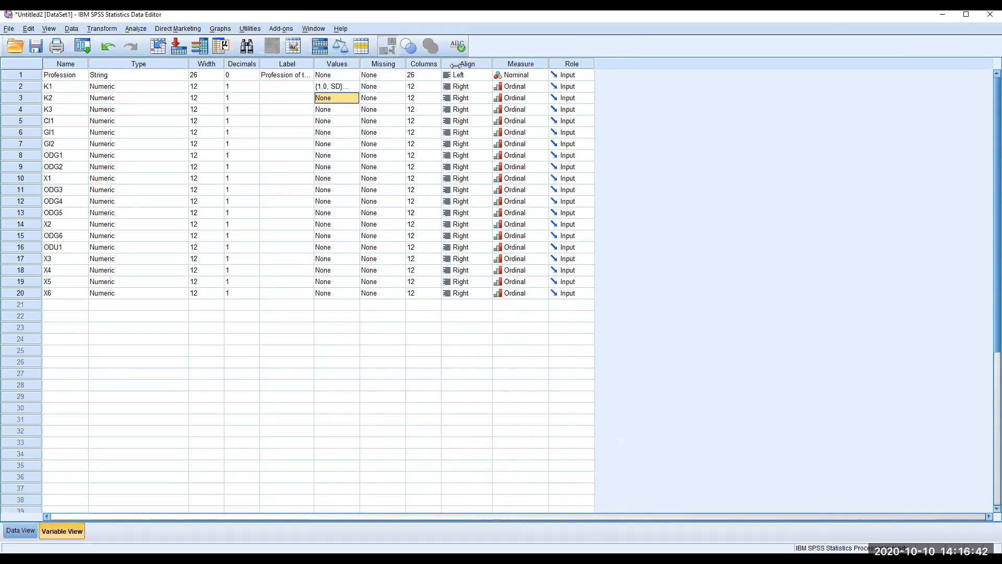
{"action": "left_click_drag", "start_coordinate": [456, 65], "coordinate": [479, 65]}
{"action": "left_click", "coordinate": [111, 87]}
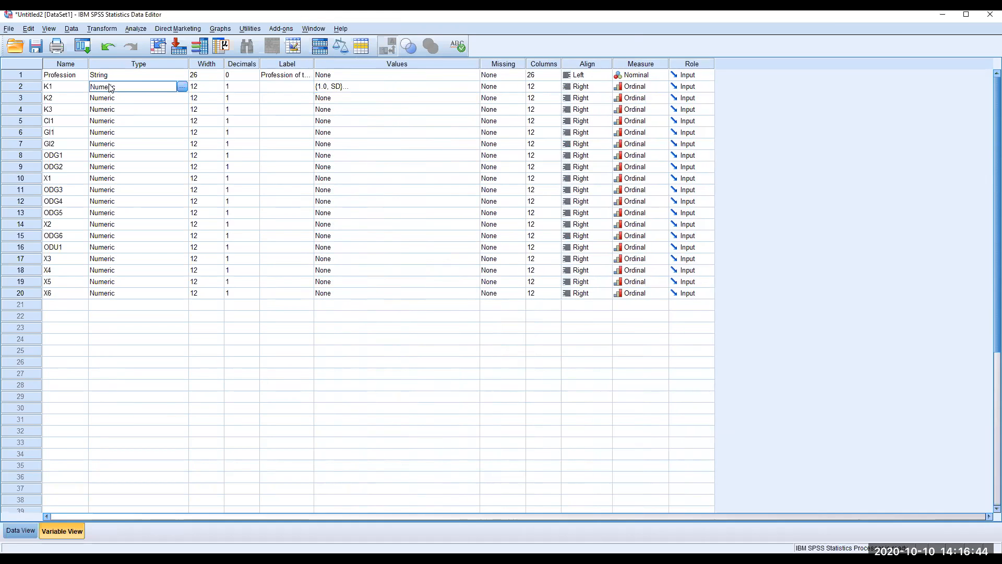
In Data View, toggle Value Labels to show K1's ratings as SD–SA labels, then back to numbers
{"action": "left_click", "coordinate": [17, 528]}
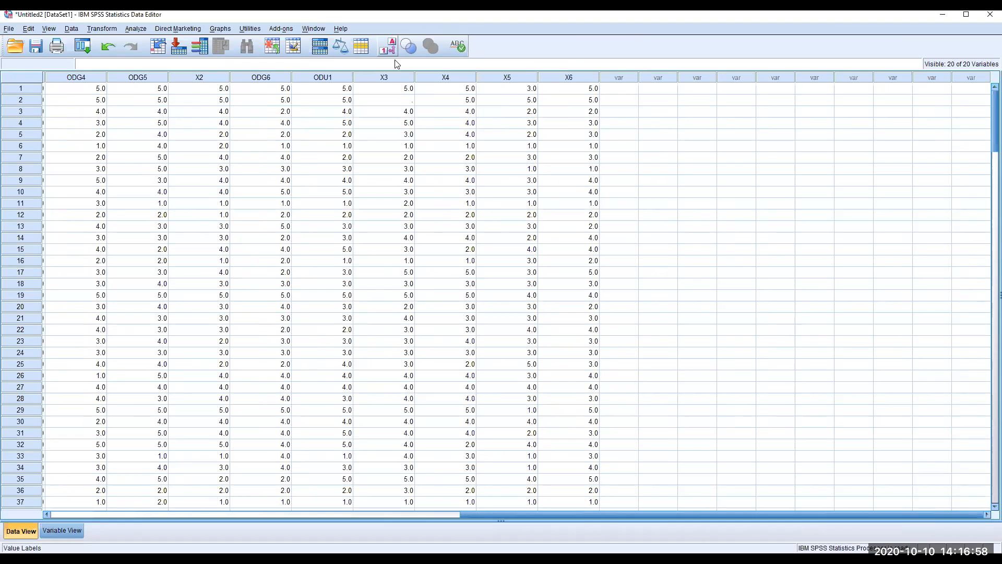
{"action": "left_click", "coordinate": [372, 515]}
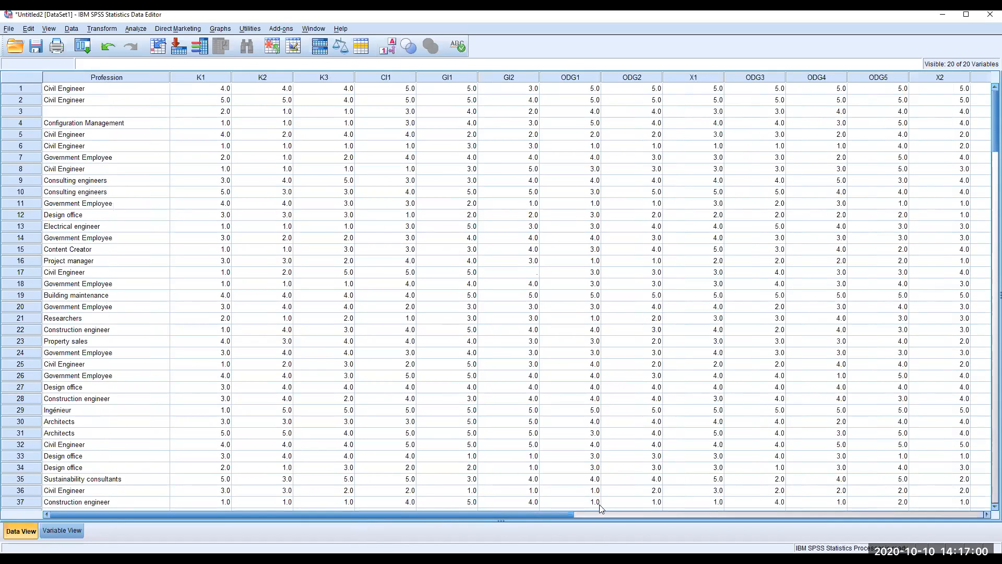
{"action": "left_click", "coordinate": [629, 515]}
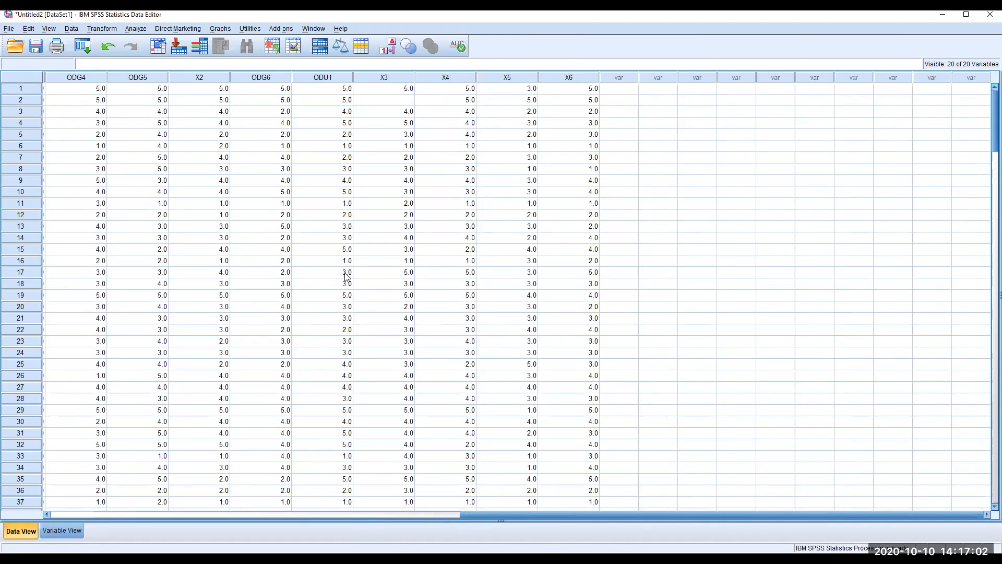
{"action": "left_click", "coordinate": [44, 515]}
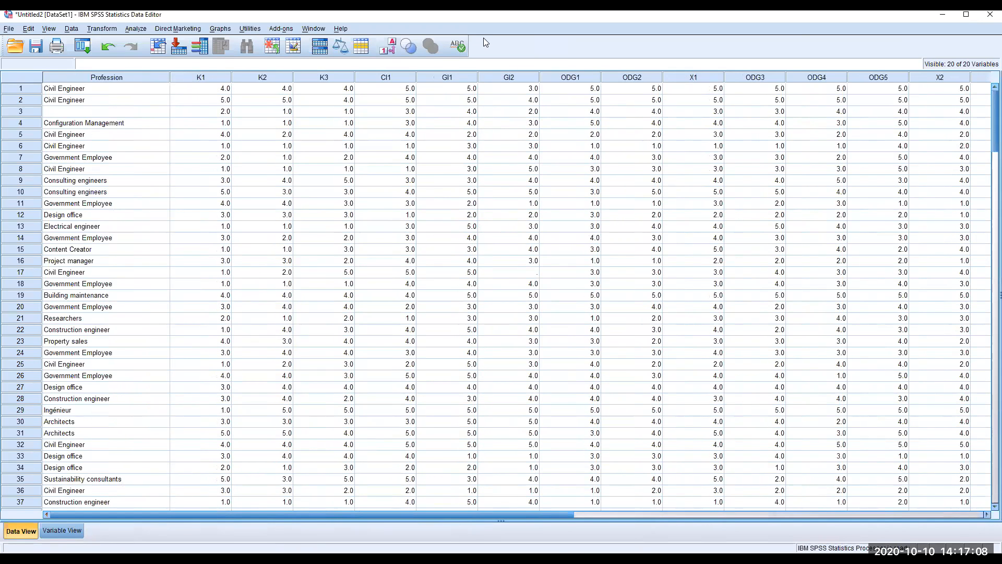
{"action": "left_click", "coordinate": [387, 46]}
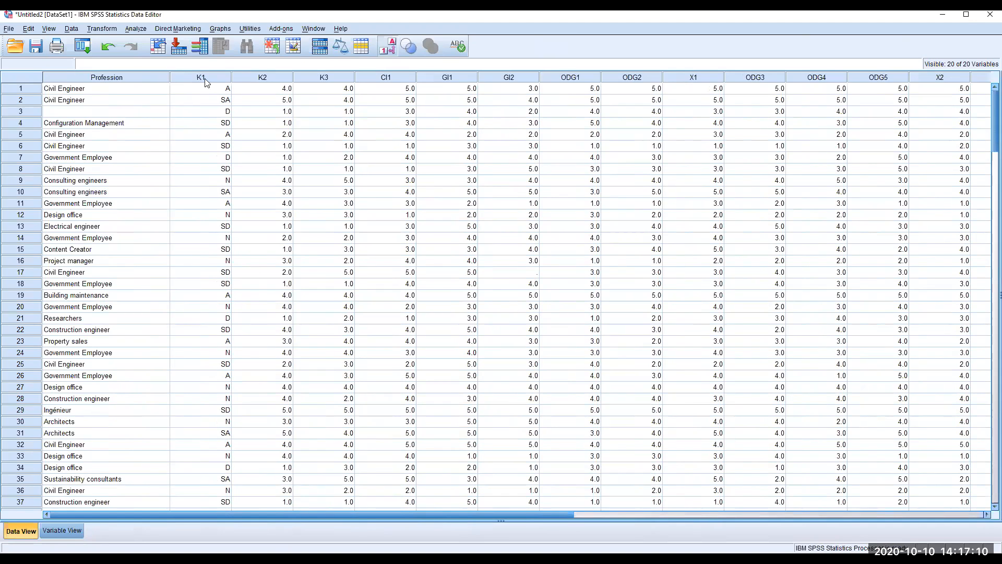
{"action": "left_click", "coordinate": [204, 78]}
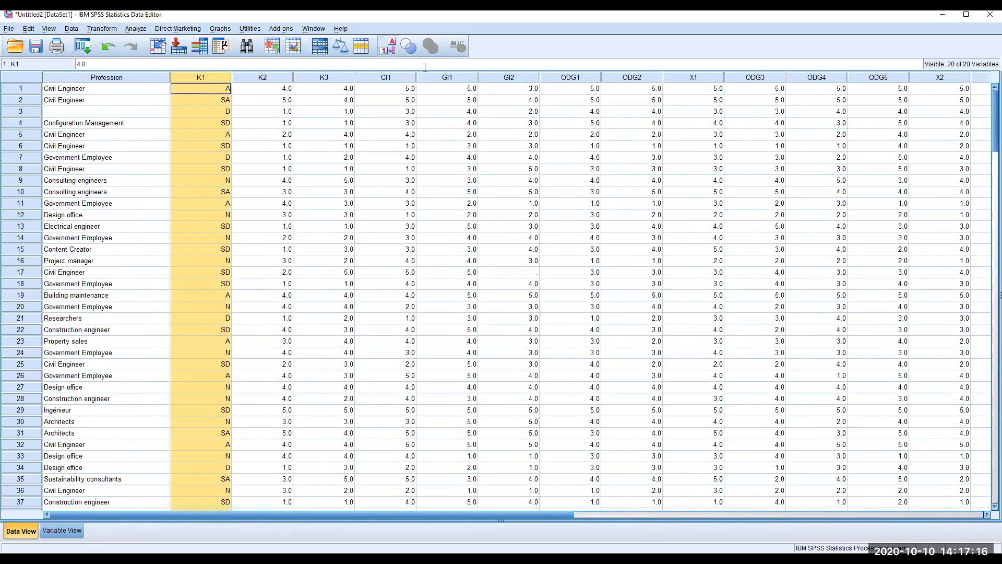
{"action": "left_click", "coordinate": [388, 46]}
{"action": "left_click", "coordinate": [74, 526]}
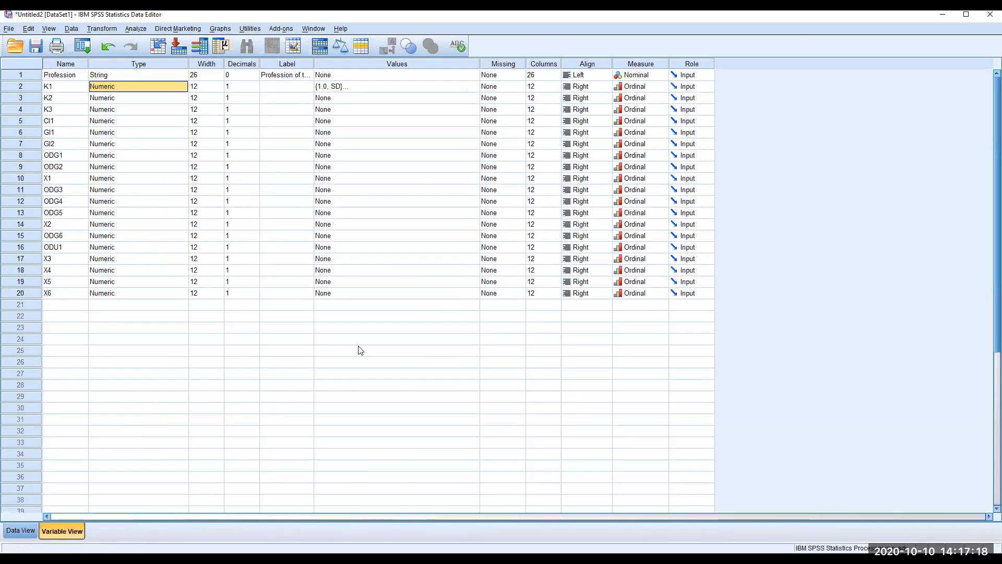
Paste K1's SD–SA value labels into the Values cells of K2 through X6
{"action": "left_click", "coordinate": [418, 86]}
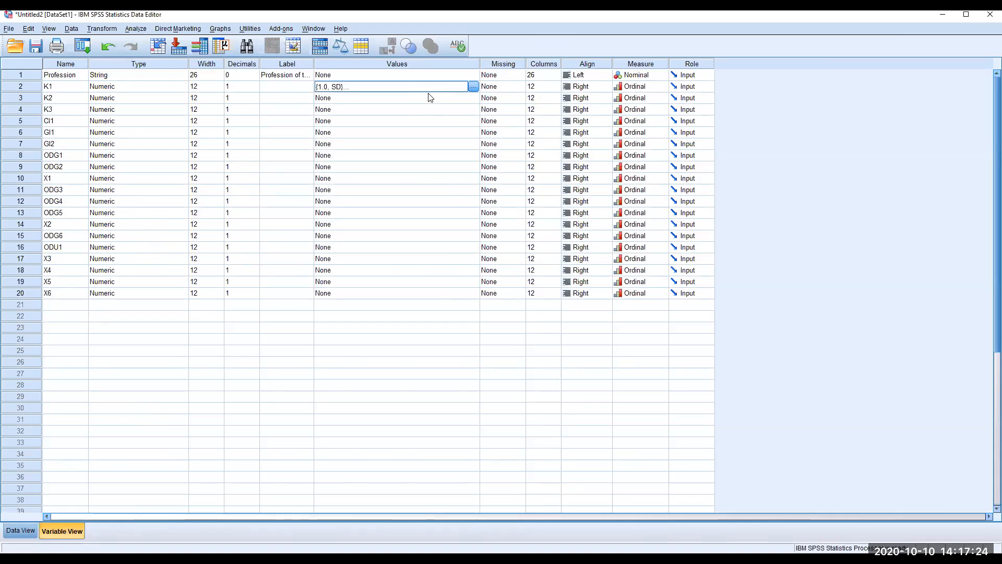
{"action": "left_click_drag", "start_coordinate": [423, 97], "coordinate": [434, 283]}
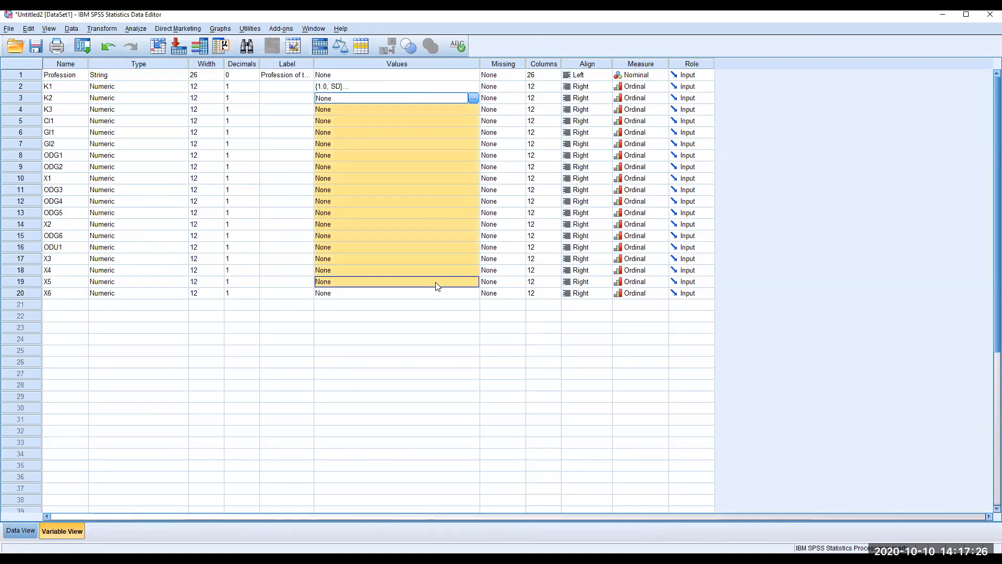
{"action": "key", "text": "ctrl+v"}
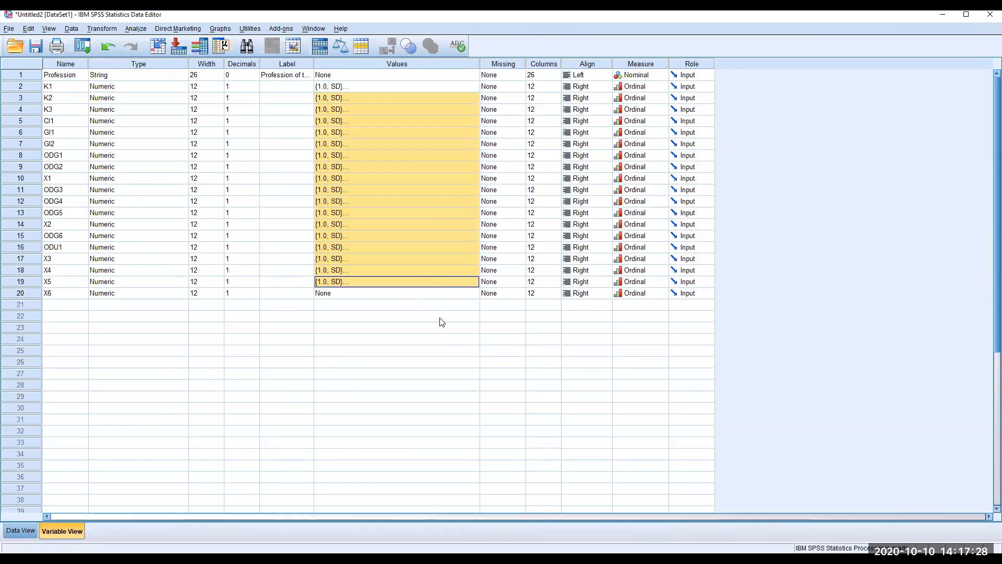
{"action": "left_click", "coordinate": [357, 294]}
{"action": "key", "text": "ctrl+v"}
{"action": "left_click", "coordinate": [384, 329]}
{"action": "left_click", "coordinate": [341, 88]}
{"action": "right_click", "coordinate": [341, 93]}
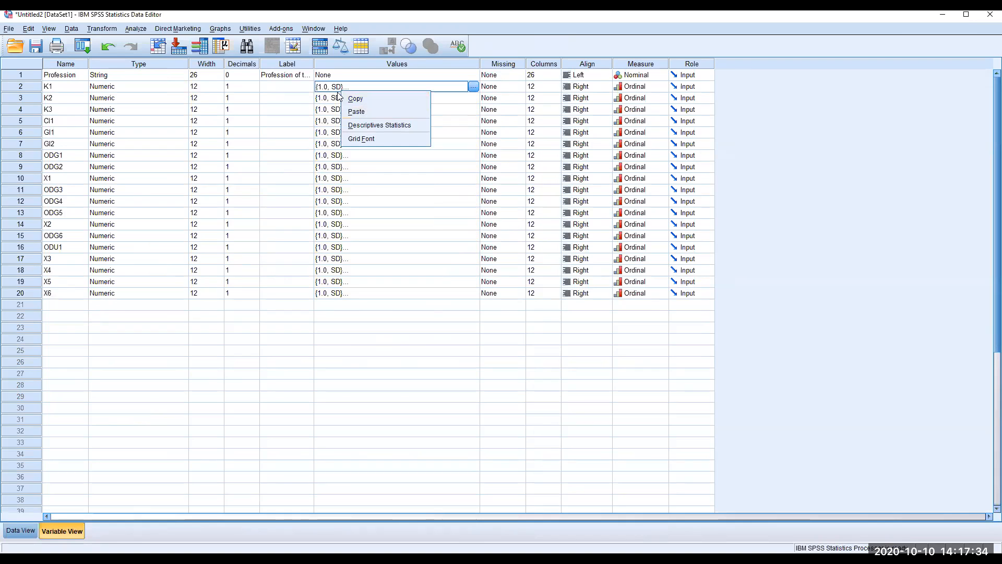
{"action": "left_click", "coordinate": [381, 97]}
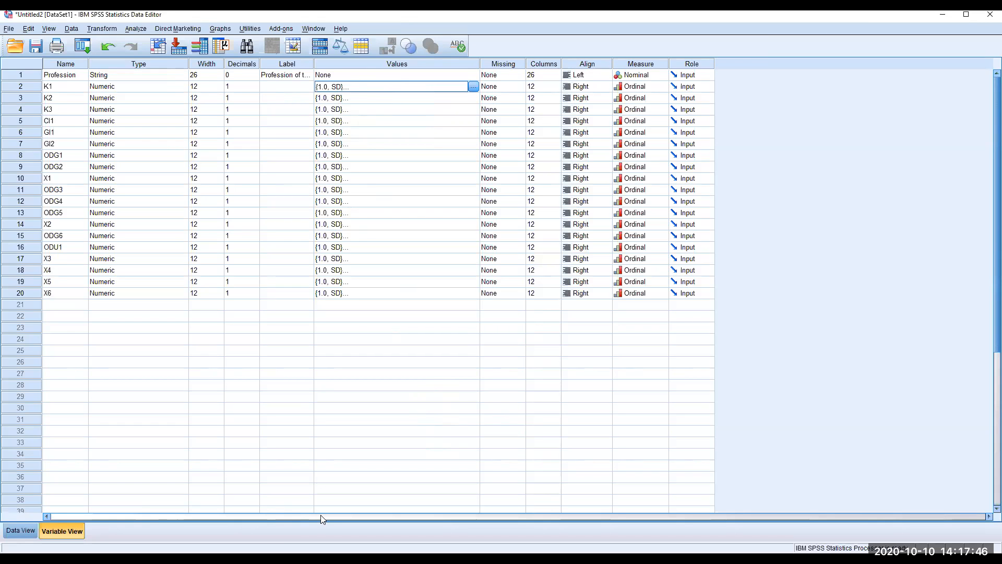
In Data View, toggle Value Labels on and off to check all items, ending on numeric ratings
{"action": "key", "text": "ctrl+t"}
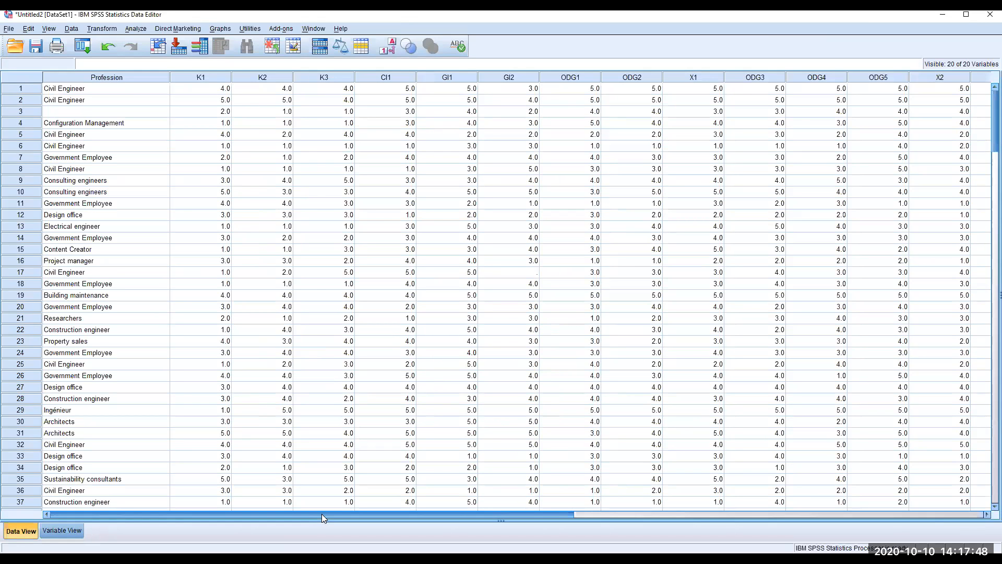
{"action": "key", "text": "ctrl+t"}
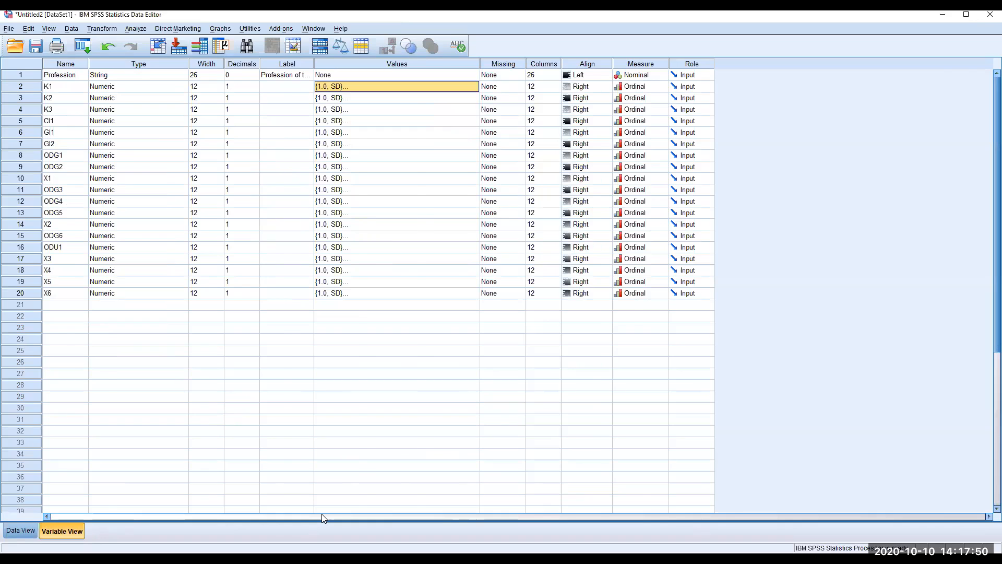
{"action": "key", "text": "ctrl+t"}
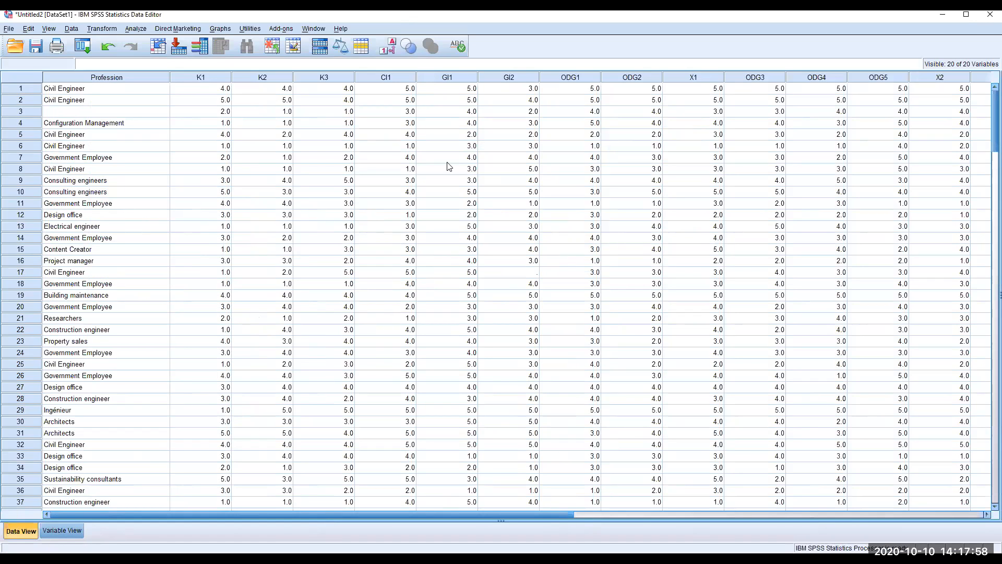
{"action": "left_click", "coordinate": [388, 52]}
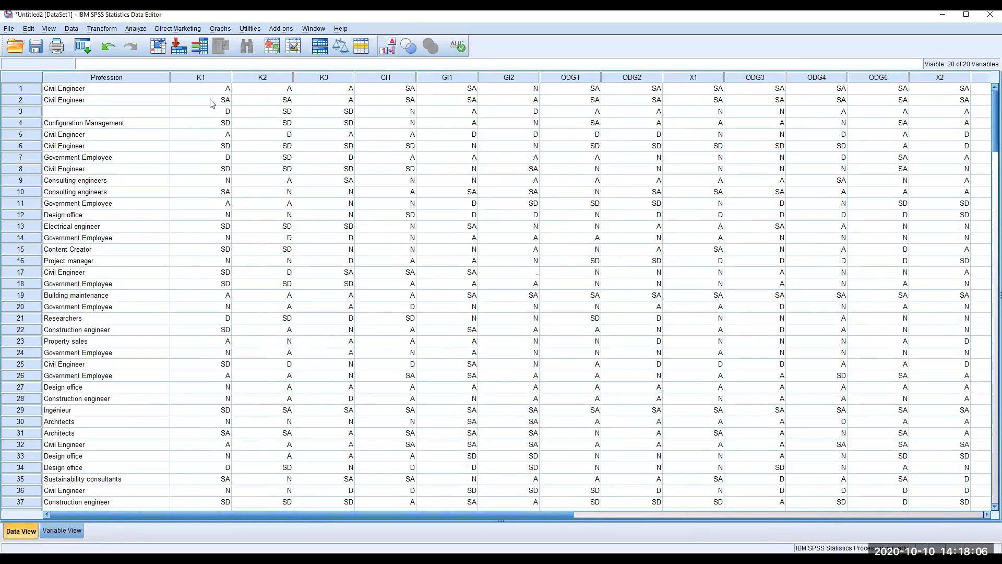
{"action": "left_click", "coordinate": [385, 50]}
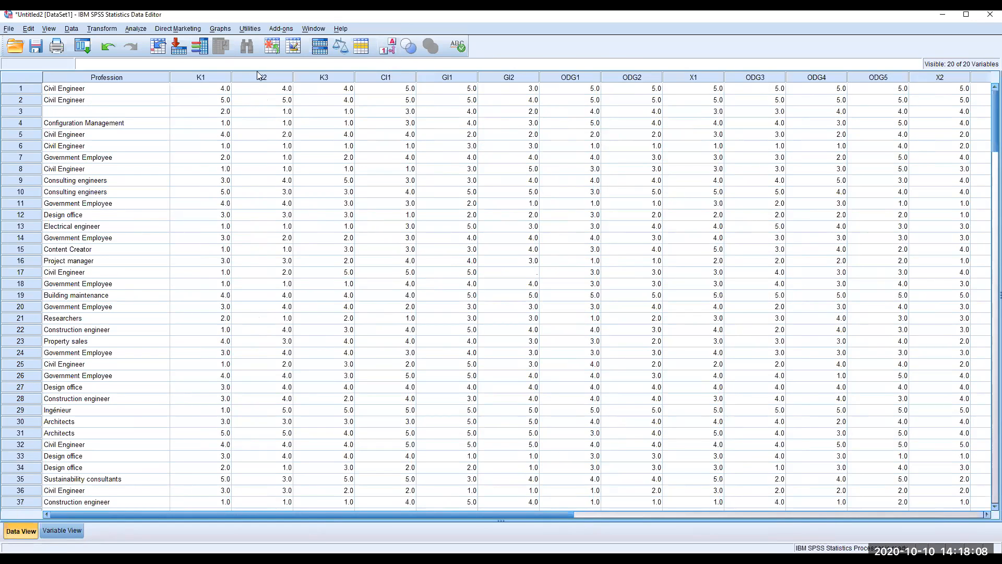
{"action": "left_click", "coordinate": [392, 53]}
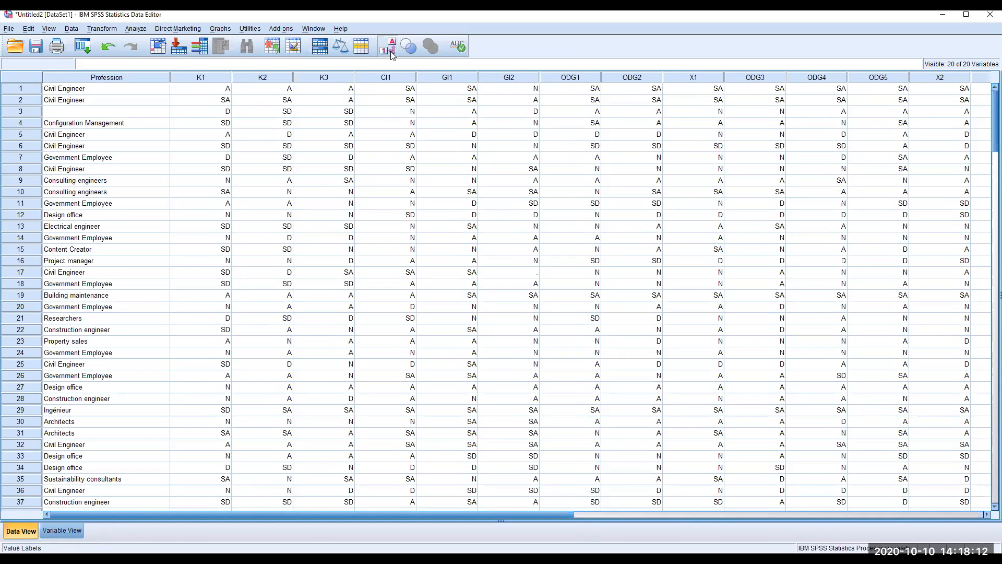
{"action": "left_click", "coordinate": [391, 53]}
{"action": "scroll", "coordinate": [310, 434], "scroll_direction": "down", "scroll_amount": 1}
{"action": "scroll", "coordinate": [309, 433], "scroll_direction": "up", "scroll_amount": 1}
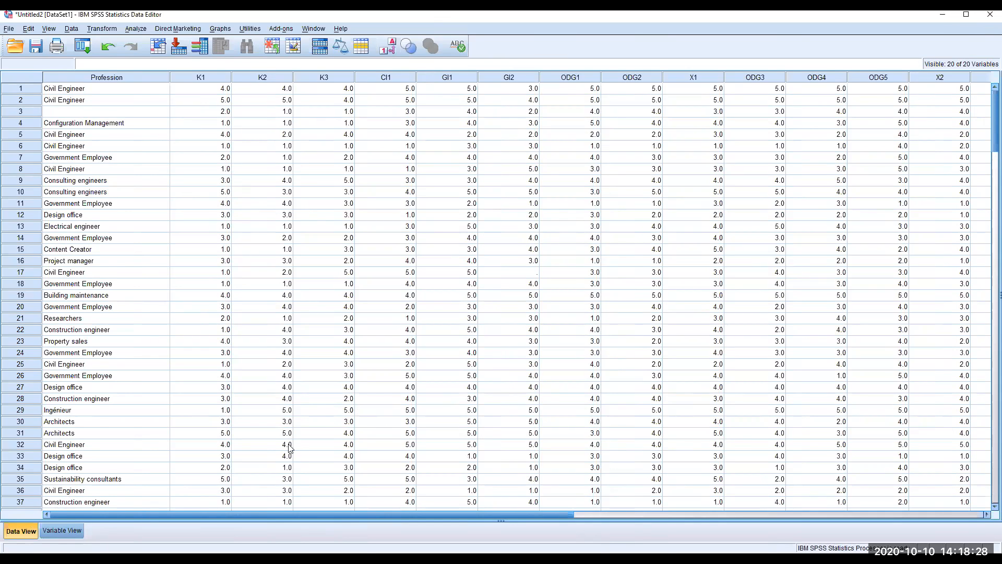
Create a new blank SPSS data file from File > New > Data
{"action": "left_click", "coordinate": [8, 29]}
{"action": "mouse_move", "coordinate": [32, 42]}
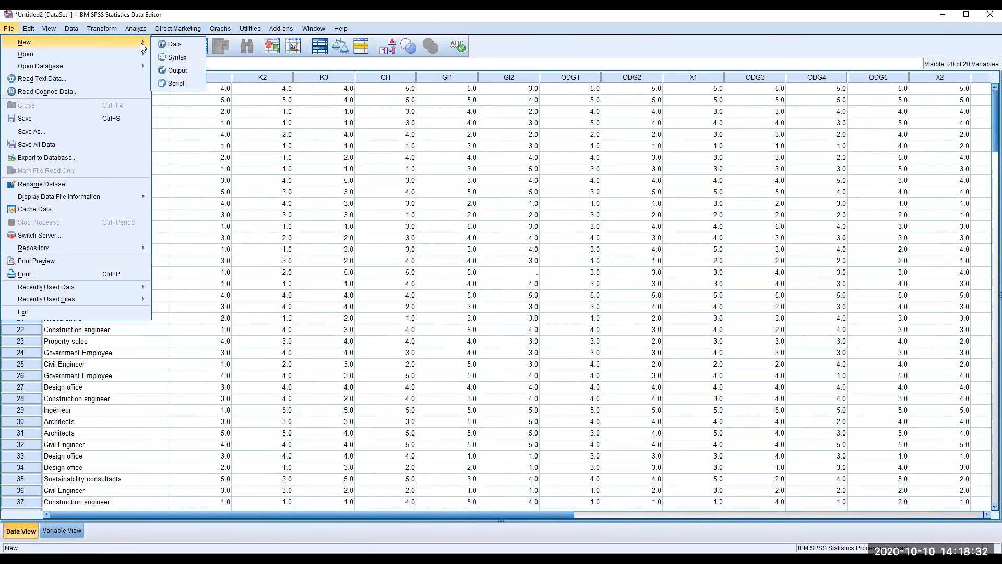
{"action": "left_click", "coordinate": [198, 46]}
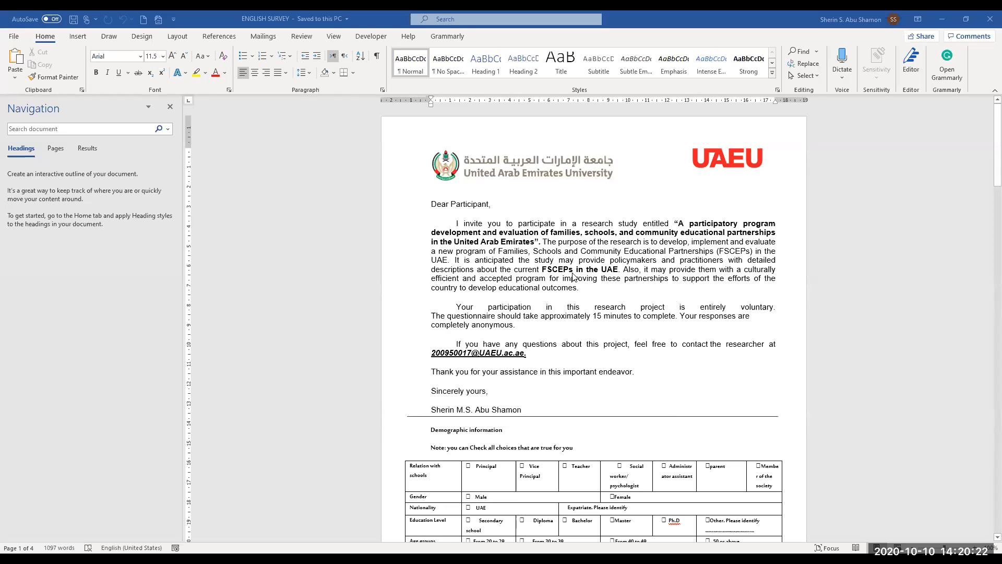
Review the Word survey's demographic and statement sections and select the 'Relation with schools' label
{"action": "scroll", "coordinate": [616, 339], "scroll_direction": "down", "scroll_amount": 3}
{"action": "scroll", "coordinate": [616, 340], "scroll_direction": "down", "scroll_amount": 12}
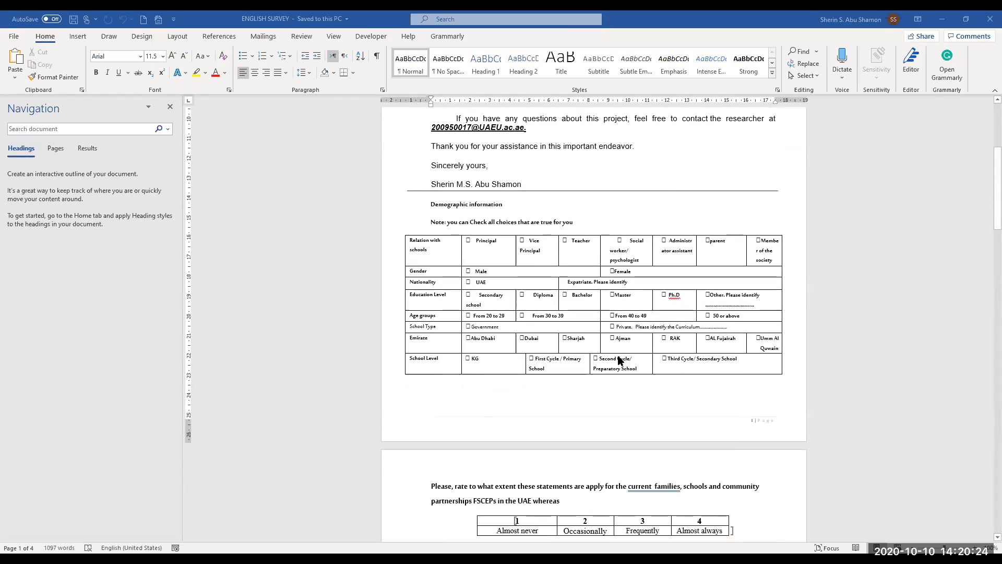
{"action": "scroll", "coordinate": [616, 361], "scroll_direction": "down", "scroll_amount": 15}
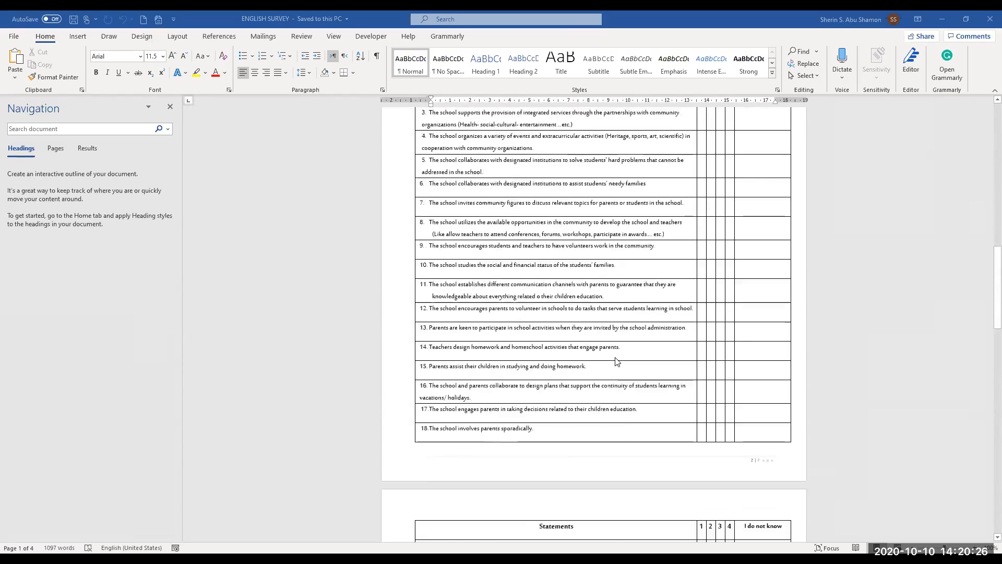
{"action": "scroll", "coordinate": [616, 361], "scroll_direction": "up", "scroll_amount": 20}
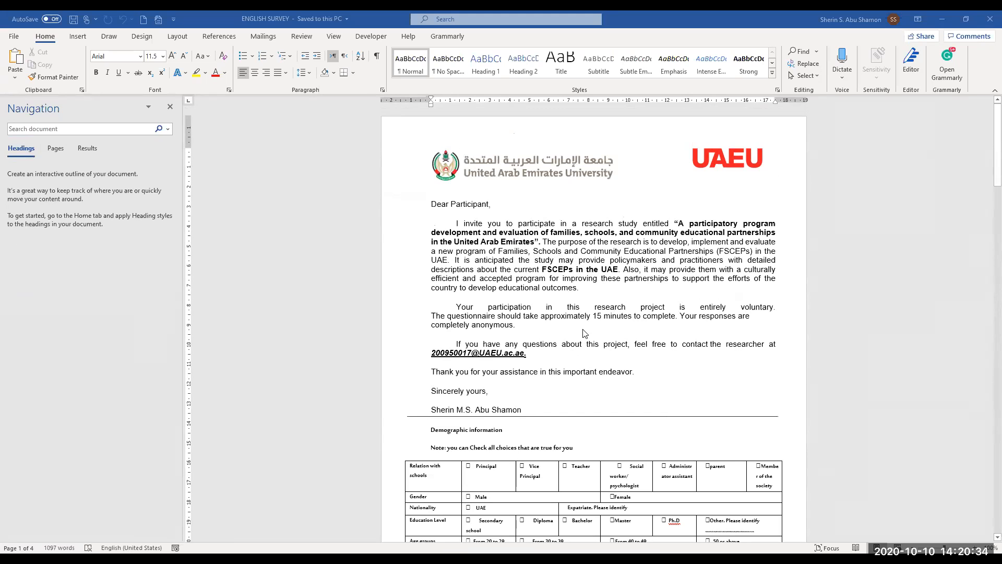
{"action": "scroll", "coordinate": [583, 343], "scroll_direction": "down", "scroll_amount": 3}
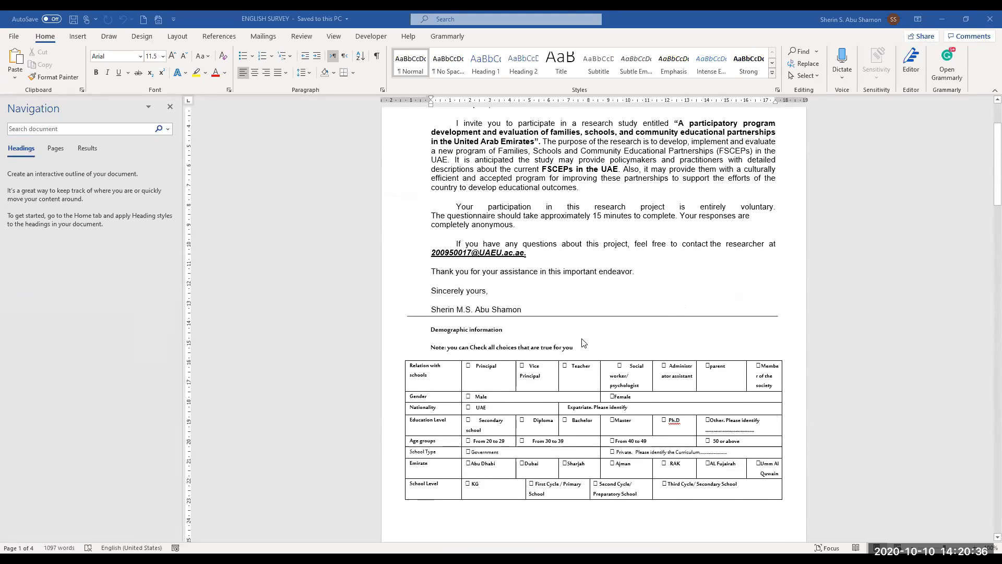
{"action": "scroll", "coordinate": [584, 345], "scroll_direction": "down", "scroll_amount": 3}
{"action": "scroll", "coordinate": [589, 349], "scroll_direction": "up", "scroll_amount": 1}
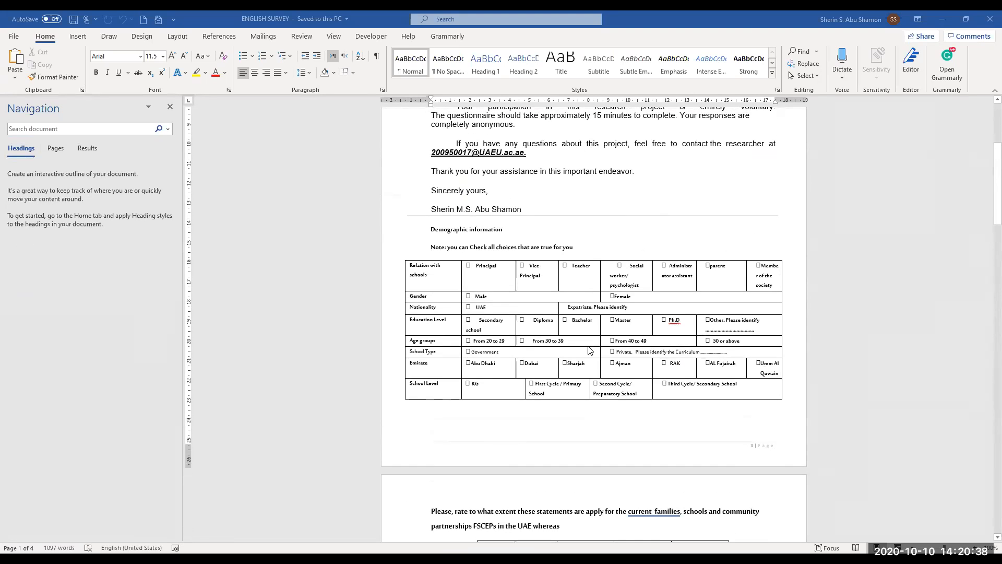
{"action": "scroll", "coordinate": [590, 315], "scroll_direction": "up", "scroll_amount": 5}
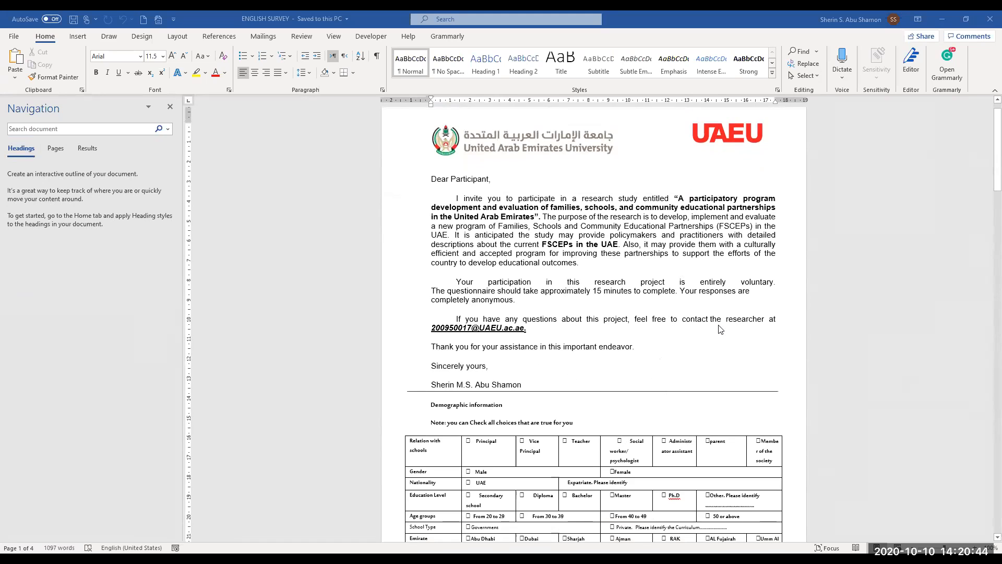
{"action": "scroll", "coordinate": [721, 330], "scroll_direction": "down", "scroll_amount": 7}
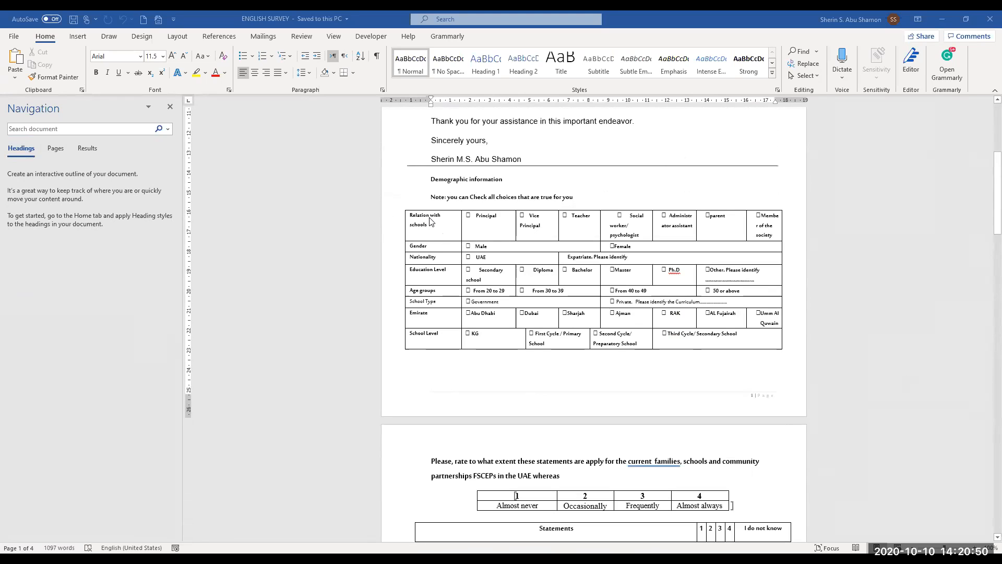
{"action": "left_click_drag", "start_coordinate": [409, 215], "coordinate": [452, 228]}
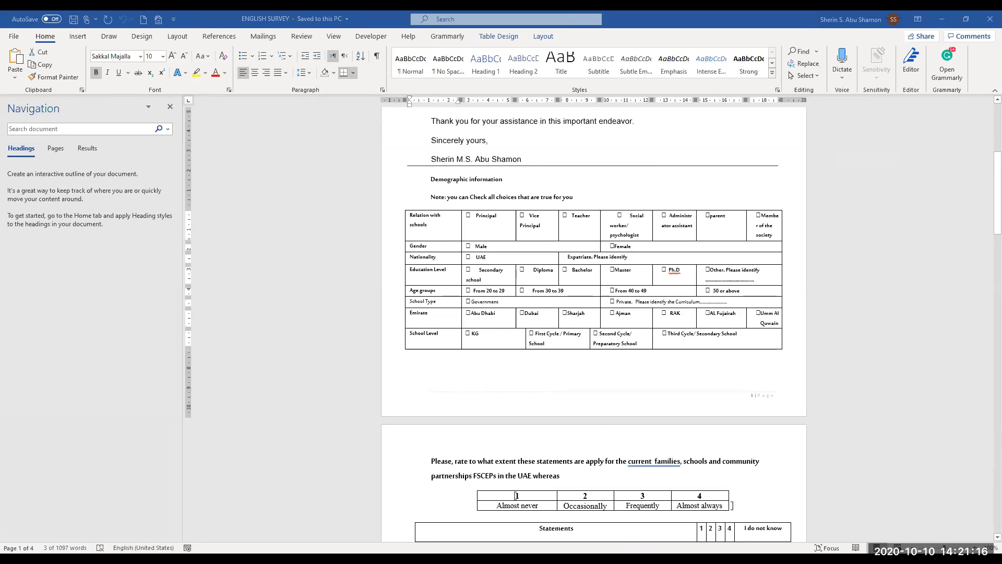
{"action": "key", "text": "alt+Tab"}
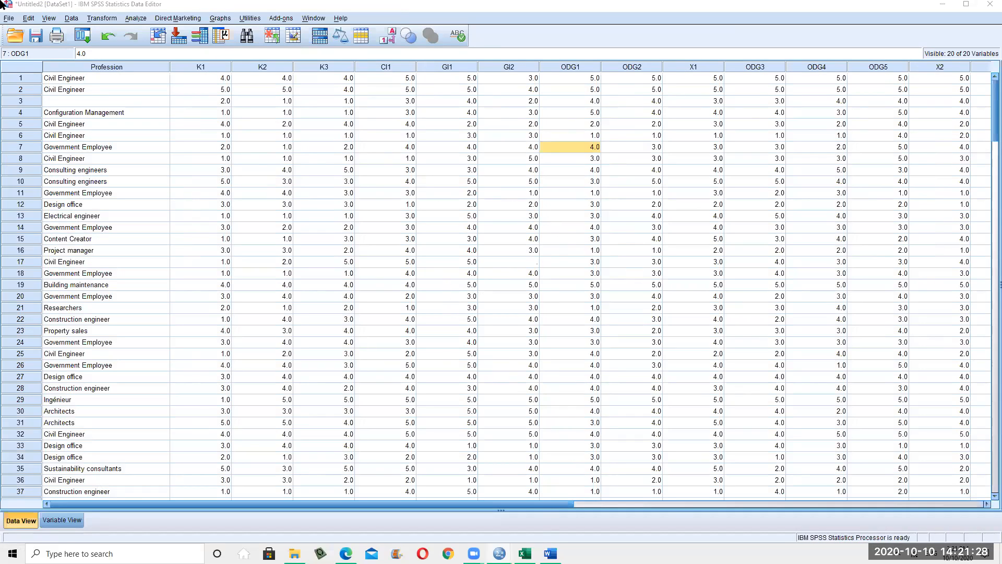
Exit SPSS without saving either the output viewer or the dataset
{"action": "key", "text": "alt+f"}
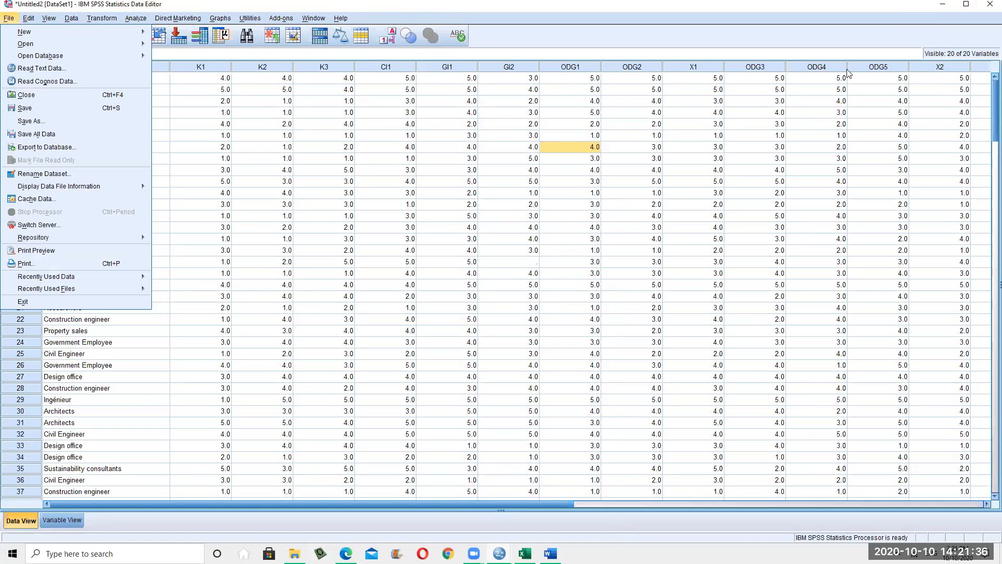
{"action": "key", "text": "x"}
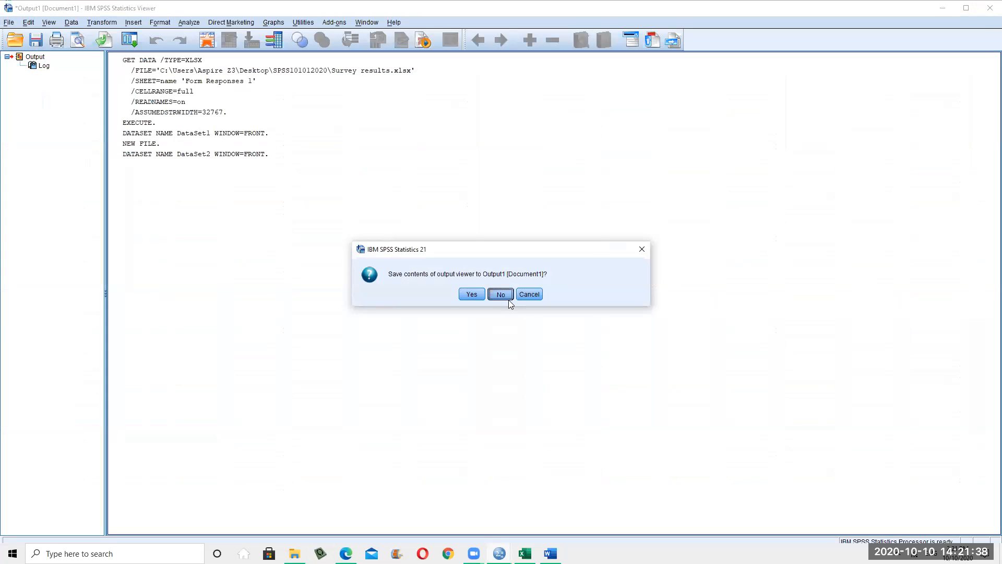
{"action": "left_click", "coordinate": [509, 300]}
{"action": "left_click", "coordinate": [501, 300]}
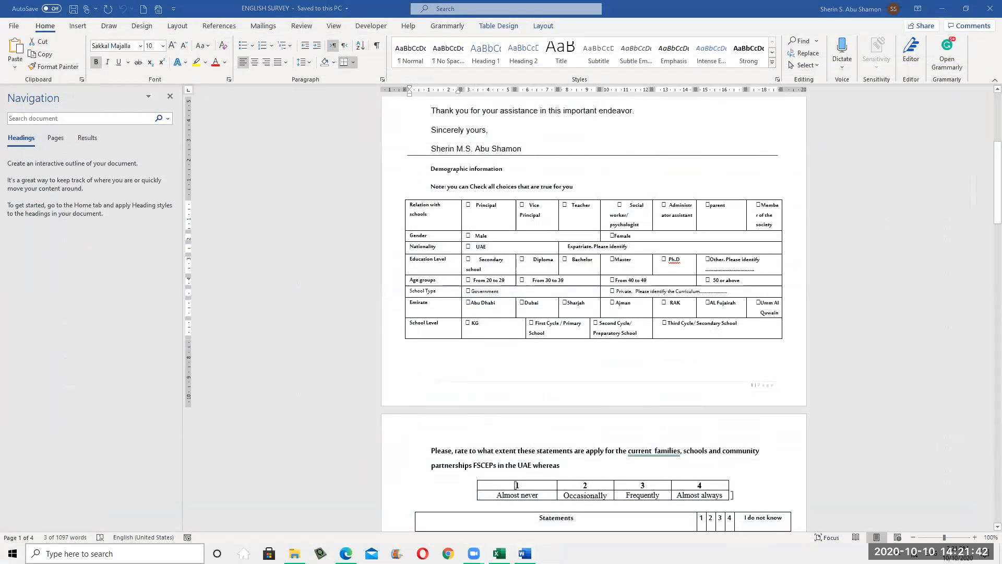
Relaunch IBM SPSS Statistics 21 by searching 'sps' in Windows Search
{"action": "key", "text": "super"}
{"action": "type", "text": "spss"}
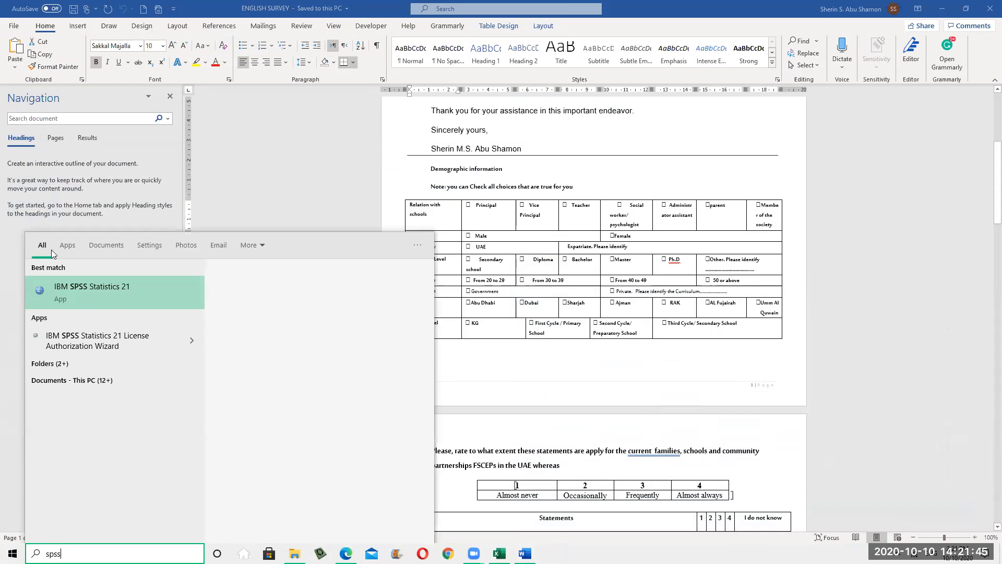
{"action": "left_click", "coordinate": [101, 295]}
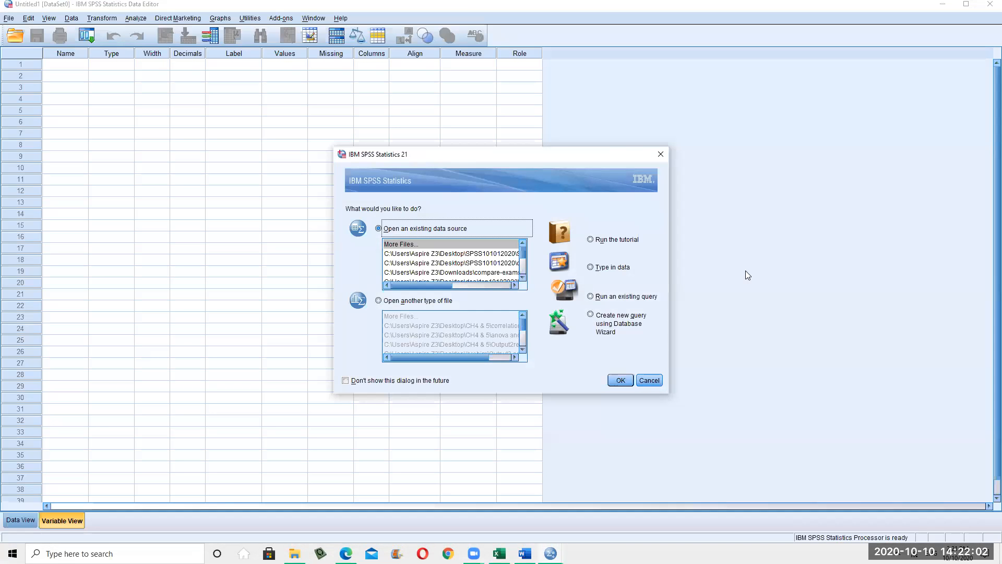
Cancel the SPSS startup dialog to get an empty untitled Data Editor
{"action": "left_click", "coordinate": [643, 382]}
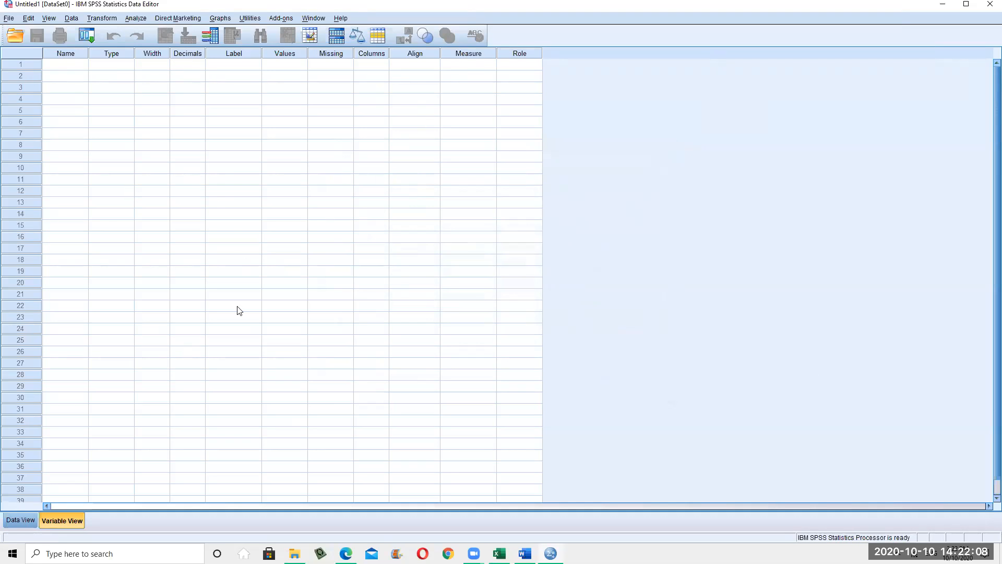
{"action": "left_click", "coordinate": [21, 520]}
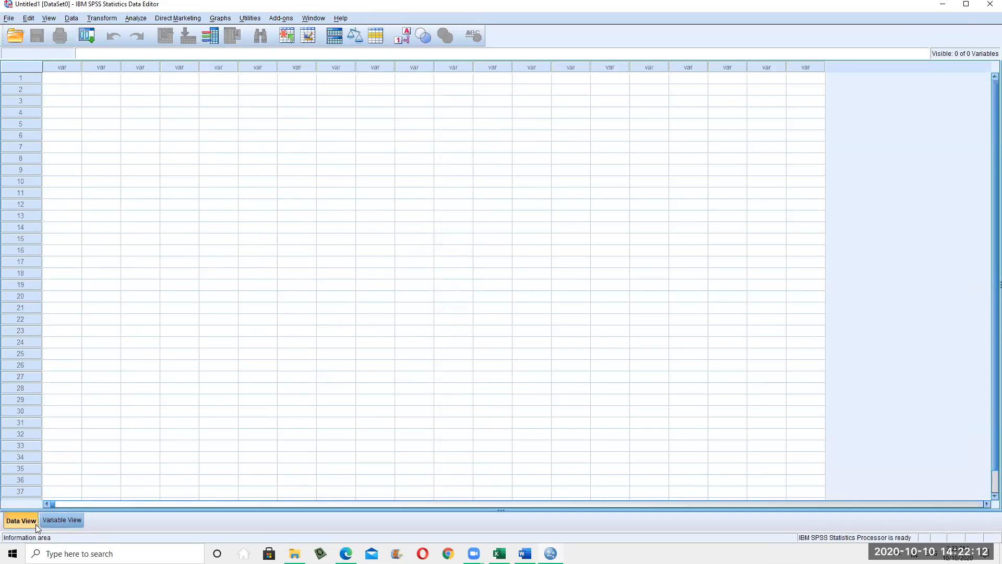
{"action": "left_click", "coordinate": [58, 521]}
{"action": "left_click", "coordinate": [66, 68]}
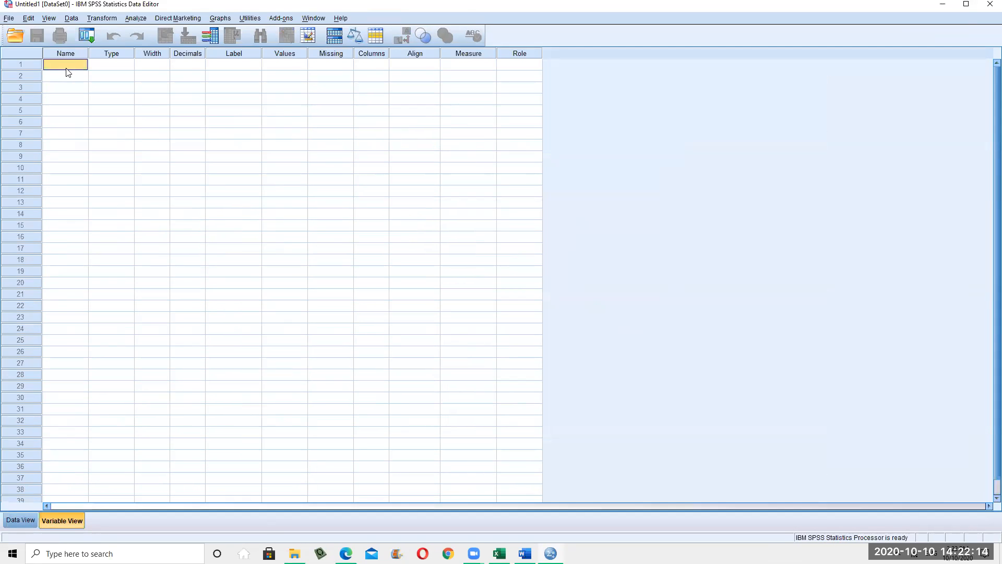
{"action": "right_click", "coordinate": [67, 67]}
{"action": "left_click", "coordinate": [94, 87]}
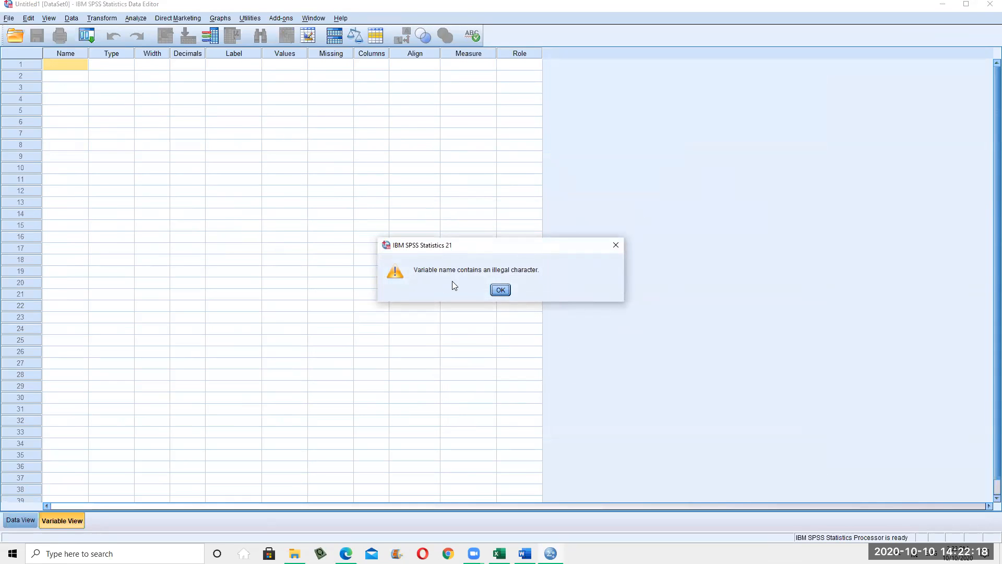
Dismiss the illegal-character warning and widen the Name column, glancing at the Word survey
{"action": "left_click", "coordinate": [505, 294]}
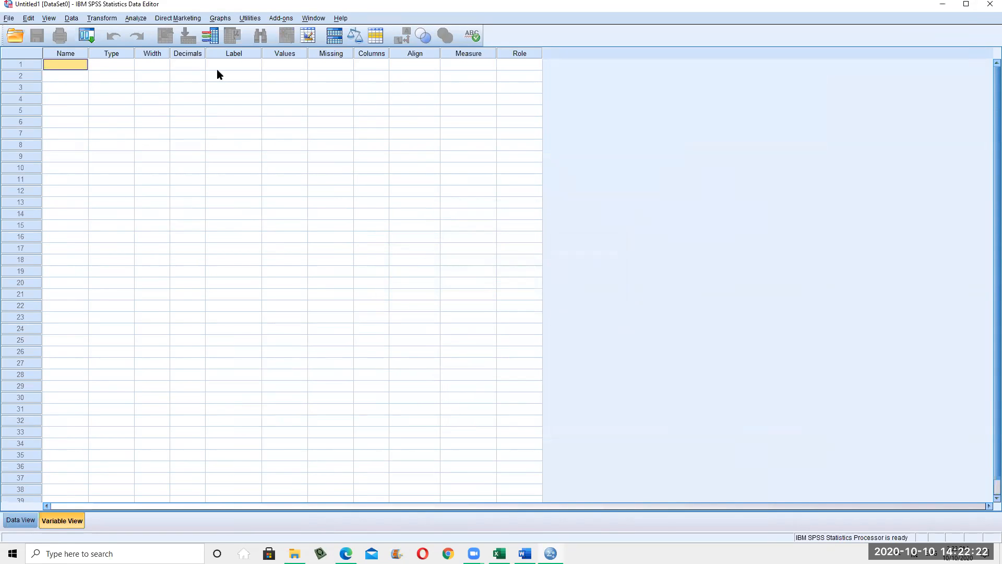
{"action": "left_click_drag", "start_coordinate": [87, 53], "coordinate": [145, 53]}
{"action": "left_click", "coordinate": [95, 67]}
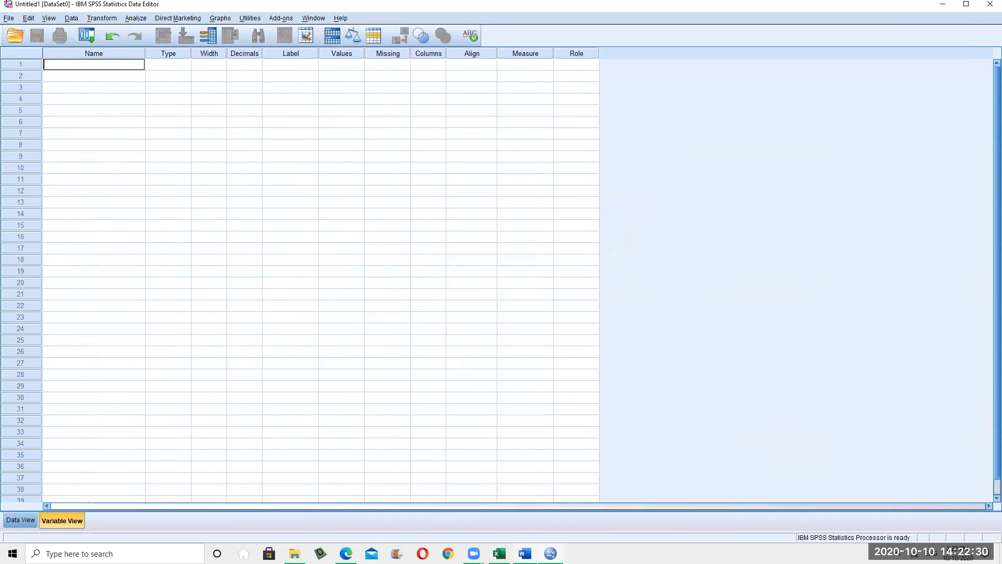
{"action": "left_click", "coordinate": [550, 554]}
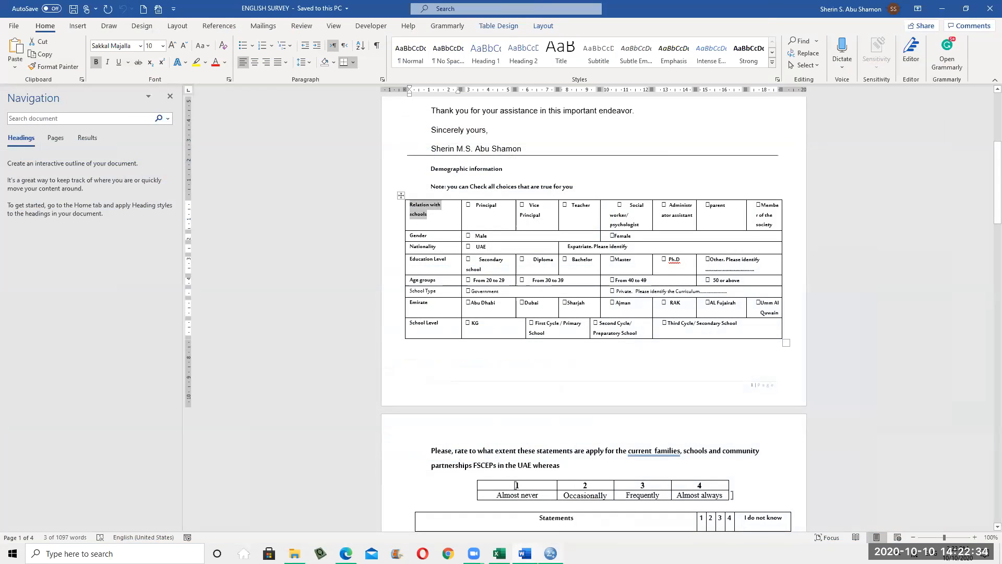
{"action": "key", "text": "alt+Tab"}
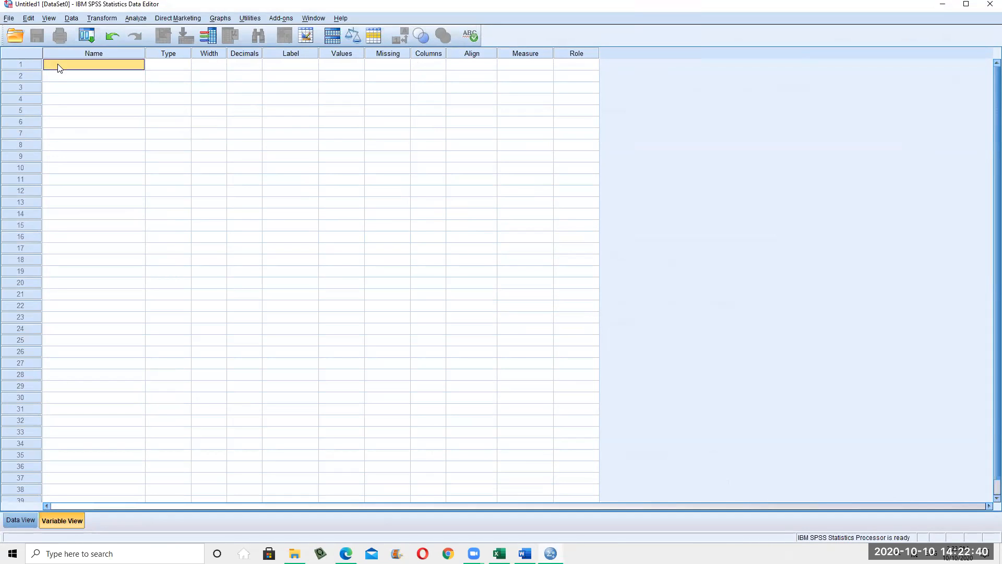
Name the first variable Relation_with_school
{"action": "double_click", "coordinate": [57, 64]}
{"action": "type", "text": "Relation"}
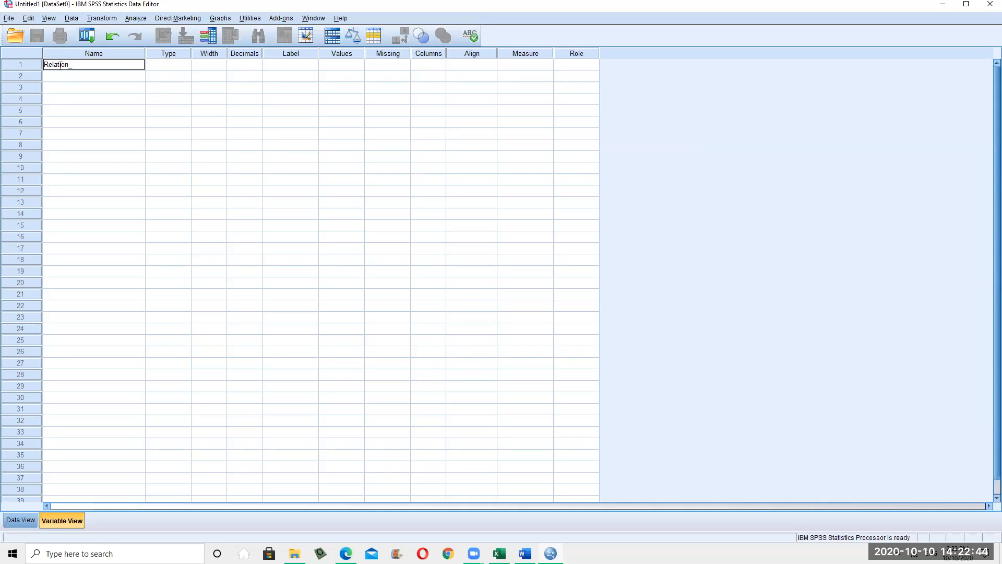
{"action": "type", "text": "_with_schoo"}
{"action": "left_click", "coordinate": [128, 170]}
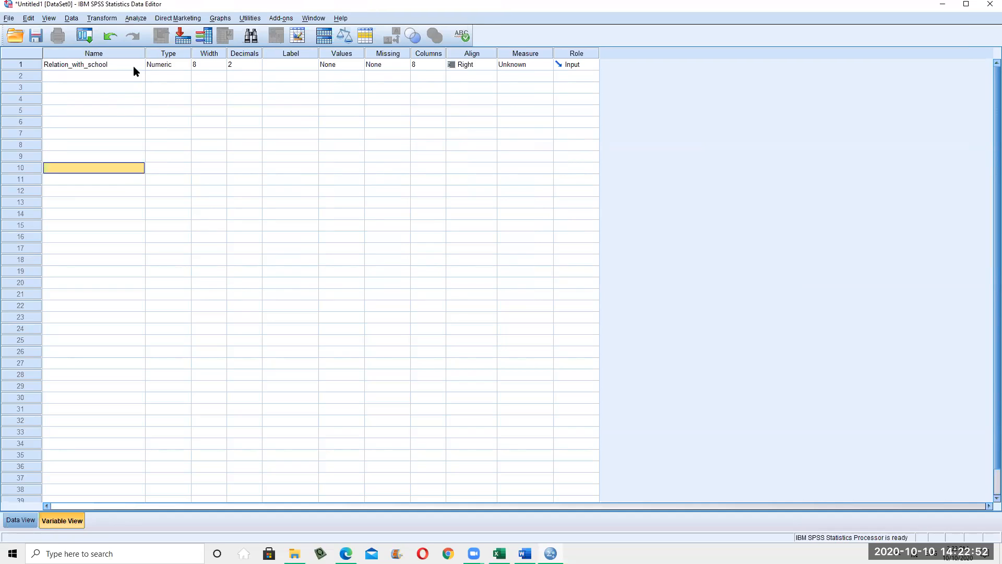
{"action": "left_click", "coordinate": [133, 66]}
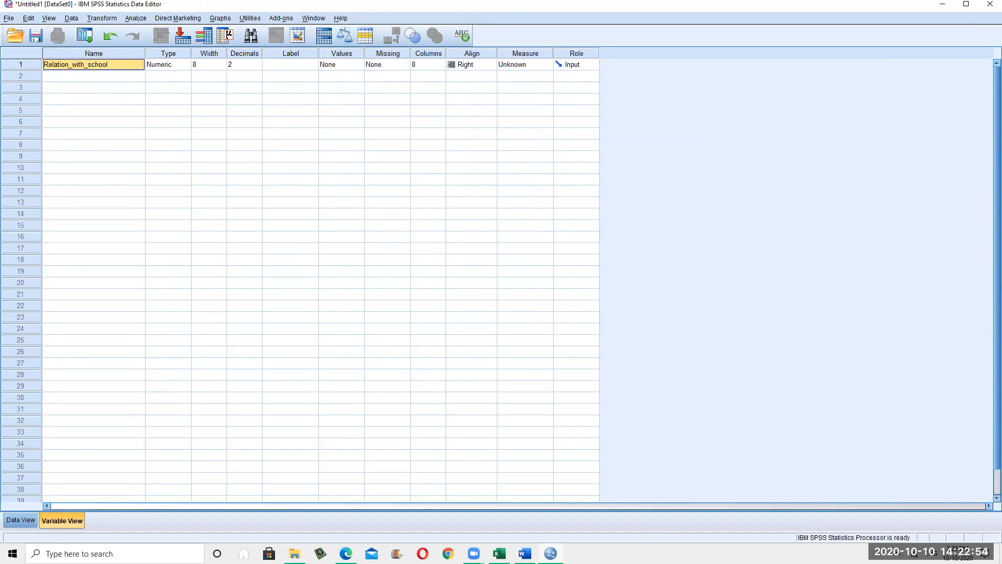
Check the survey's Gender item and name the second variable Gender
{"action": "key", "text": "alt+Tab"}
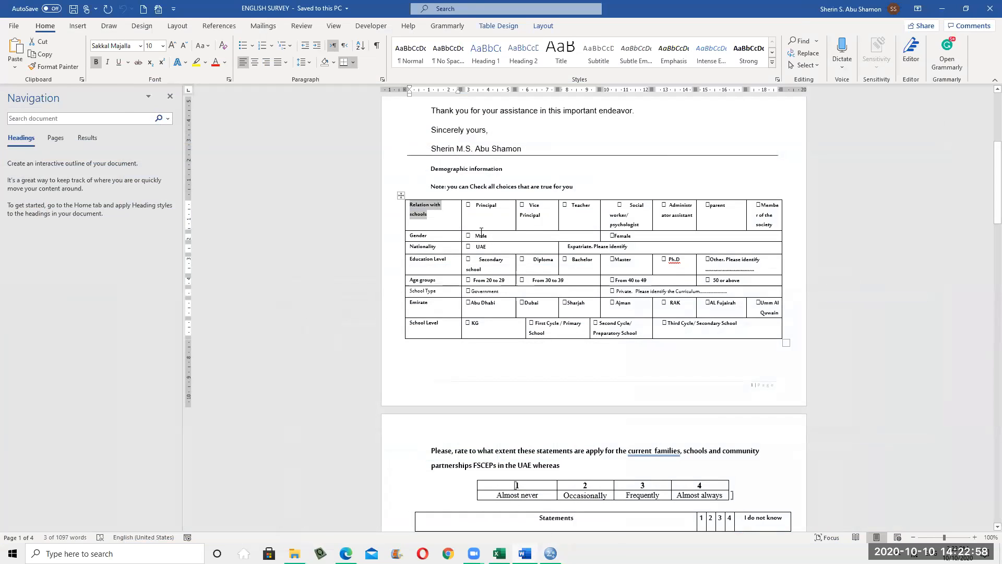
{"action": "left_click", "coordinate": [413, 236]}
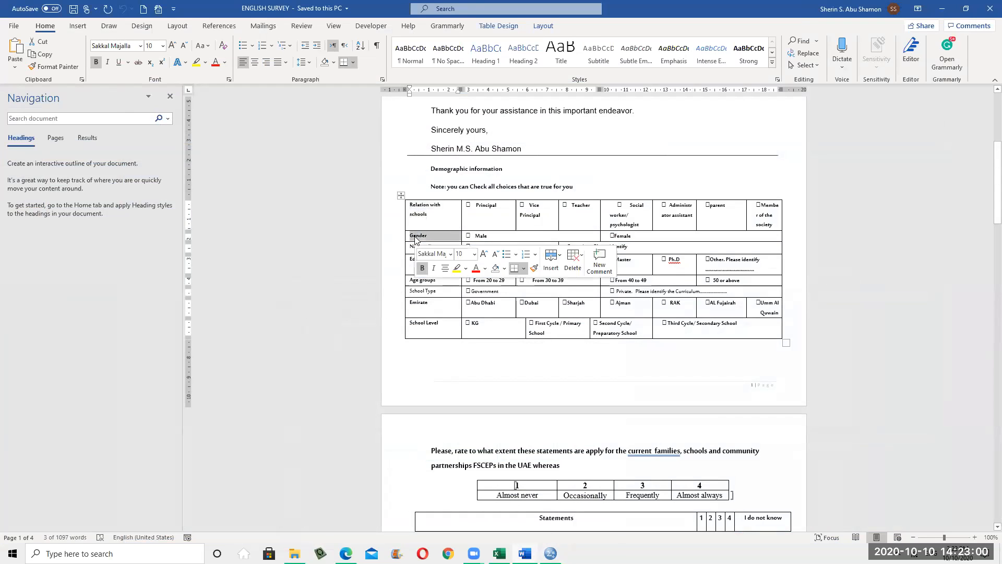
{"action": "left_click", "coordinate": [524, 553]}
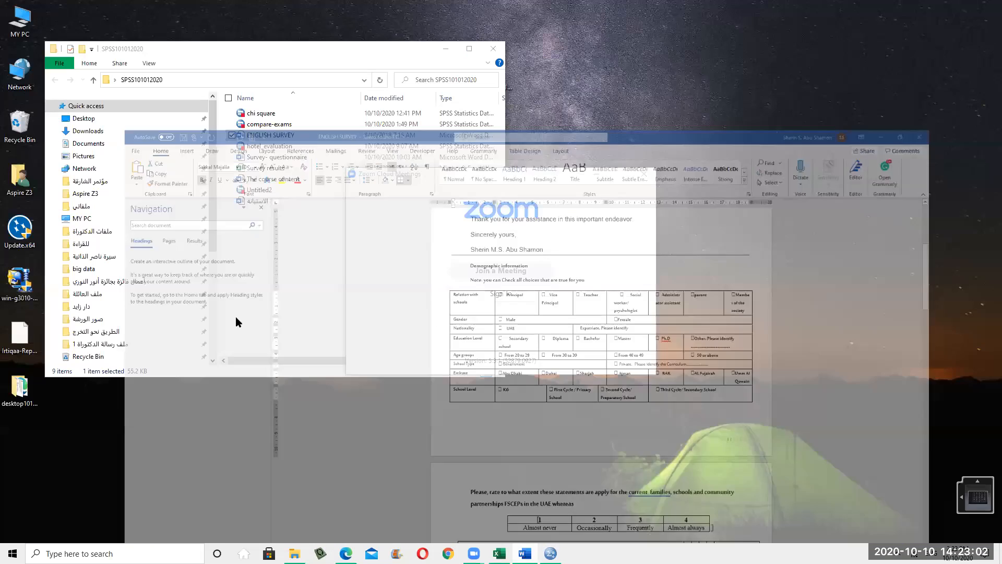
{"action": "left_click", "coordinate": [551, 553]}
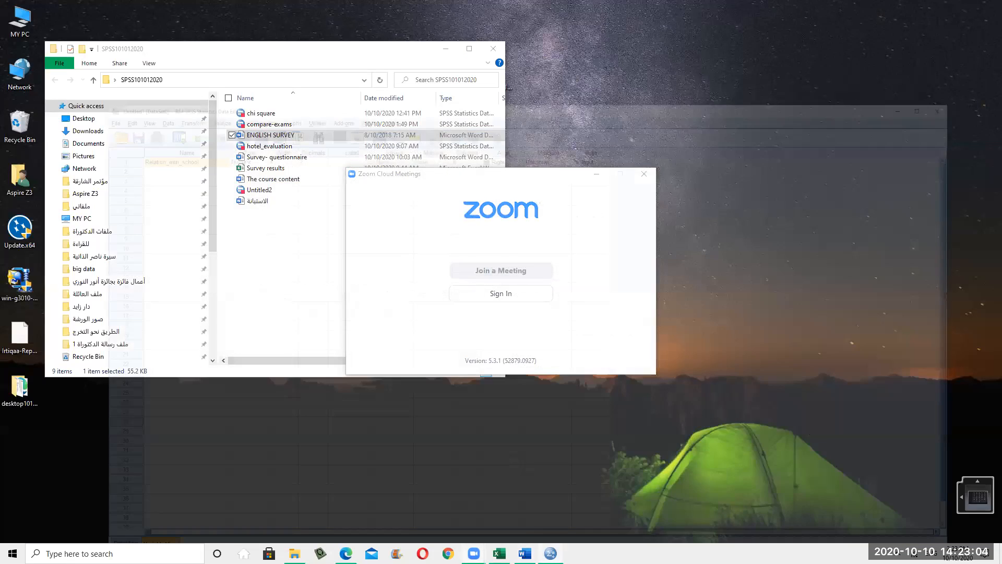
{"action": "left_click", "coordinate": [85, 78]}
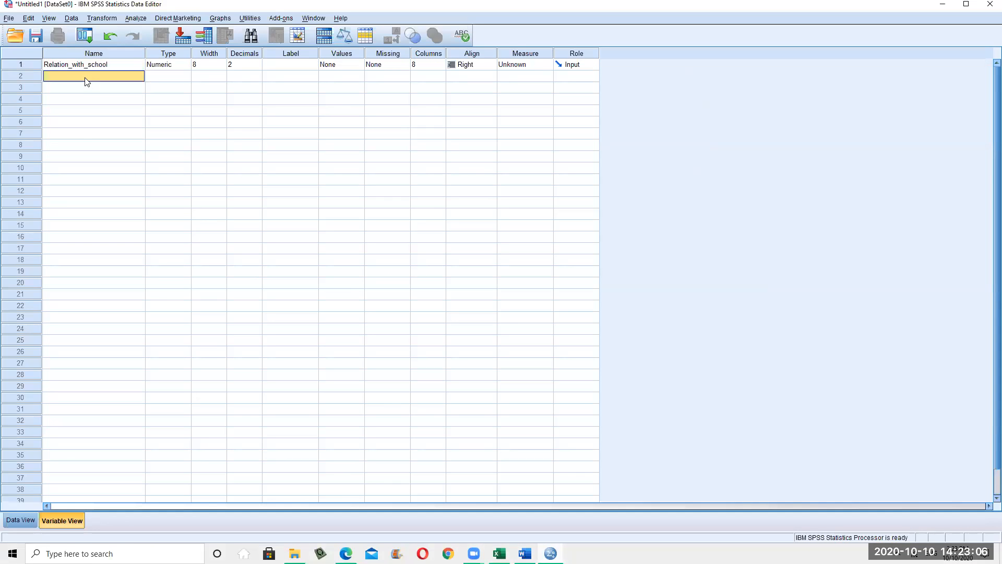
{"action": "type", "text": "Gender"}
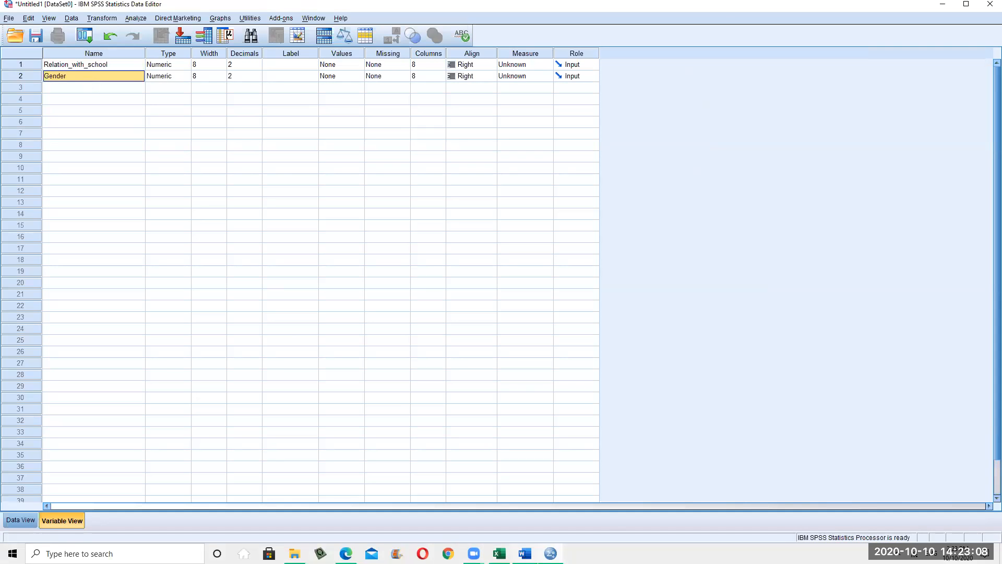
Copy Nationality from the survey table and paste it as the third variable name
{"action": "left_click", "coordinate": [551, 553]}
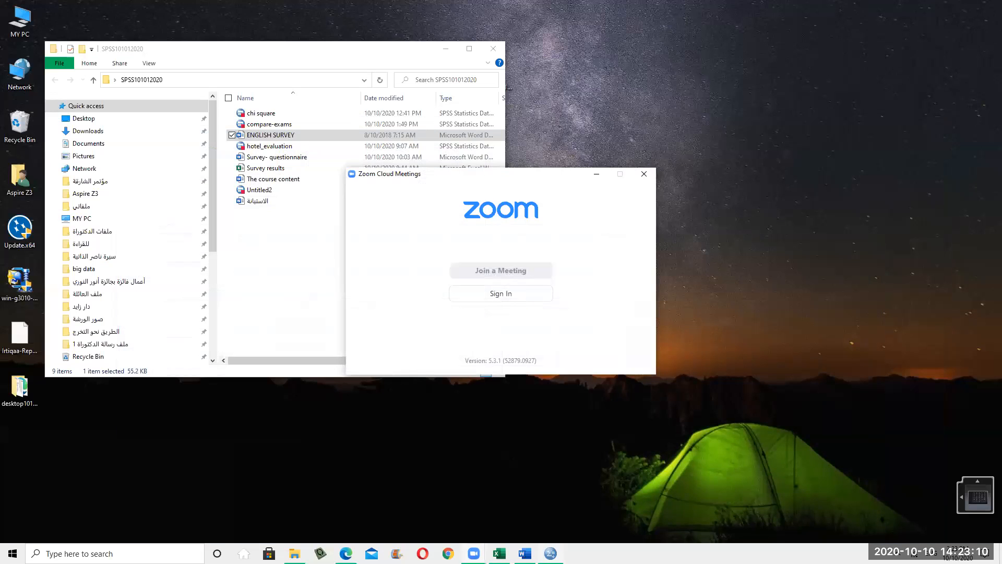
{"action": "left_click", "coordinate": [551, 553]}
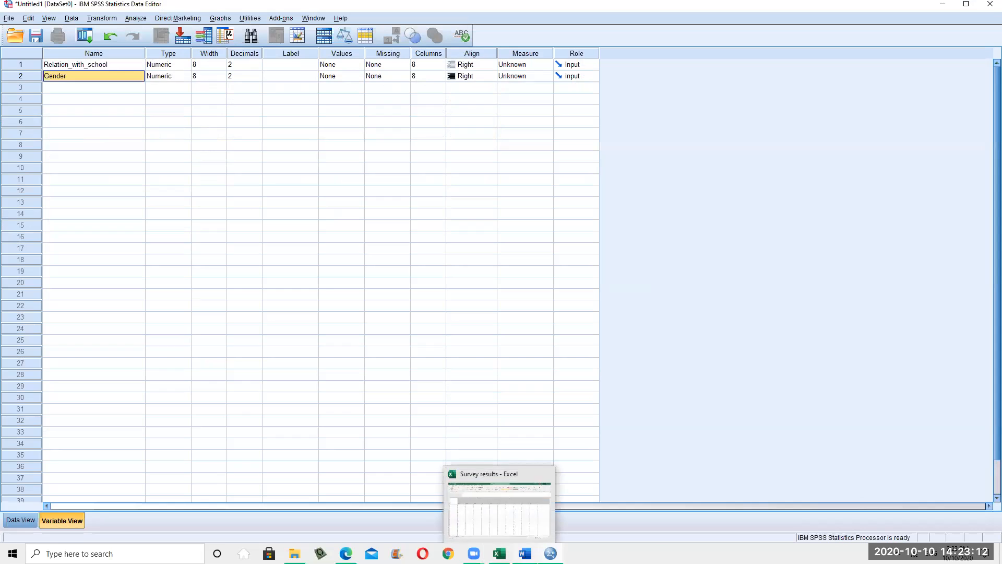
{"action": "left_click", "coordinate": [525, 554]}
{"action": "mouse_move", "coordinate": [420, 251]}
{"action": "left_mouse_down"}
{"action": "mouse_move", "coordinate": [581, 219]}
{"action": "mouse_move", "coordinate": [421, 249]}
{"action": "left_mouse_up"}
{"action": "key", "text": "ctrl+c"}
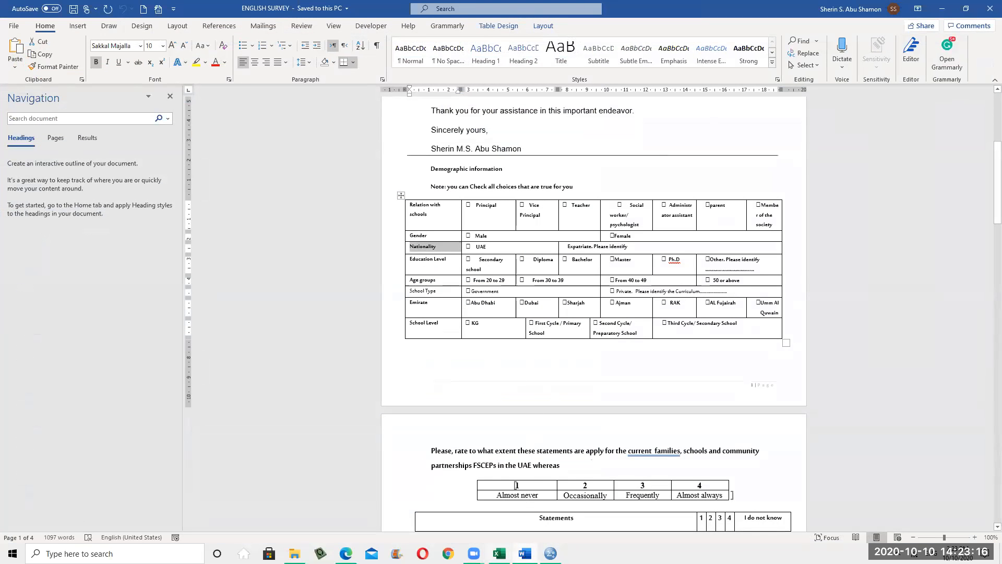
{"action": "left_click", "coordinate": [551, 554]}
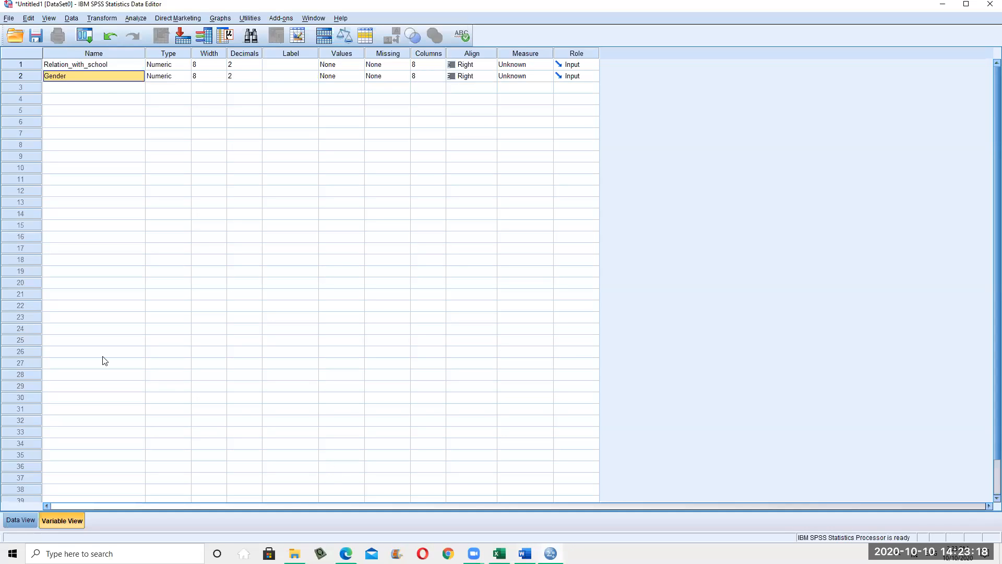
{"action": "left_click", "coordinate": [101, 91]}
{"action": "key", "text": "ctrl+v"}
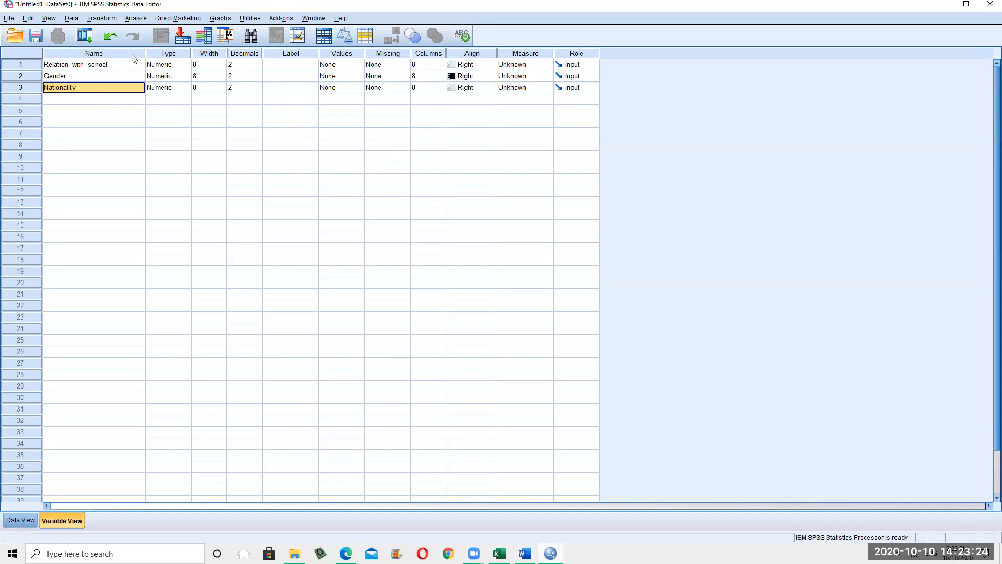
{"action": "left_click", "coordinate": [92, 65]}
Widen the Type column and select Relation_with_school's Label cell
{"action": "left_click", "coordinate": [175, 64]}
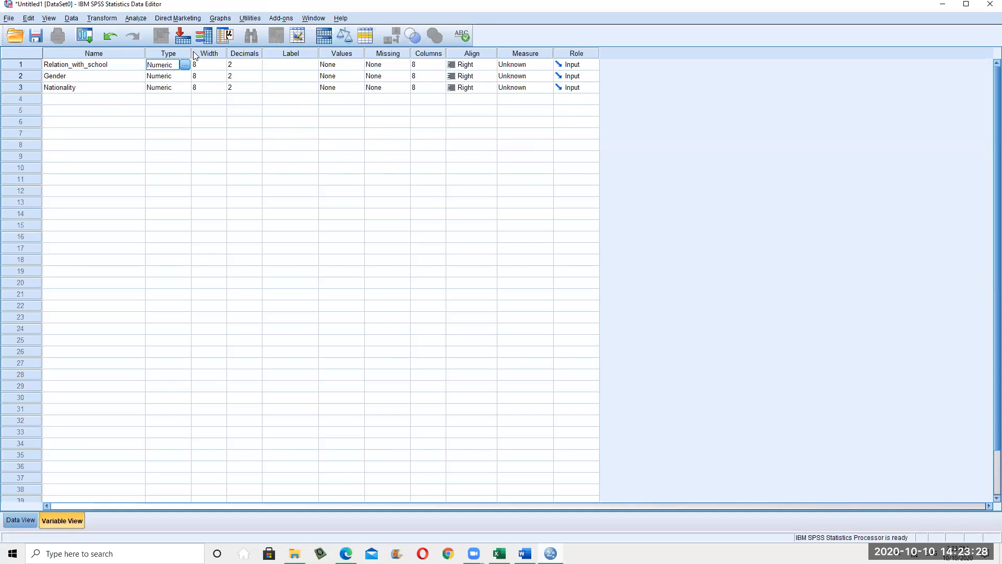
{"action": "left_click_drag", "start_coordinate": [190, 51], "coordinate": [247, 51]}
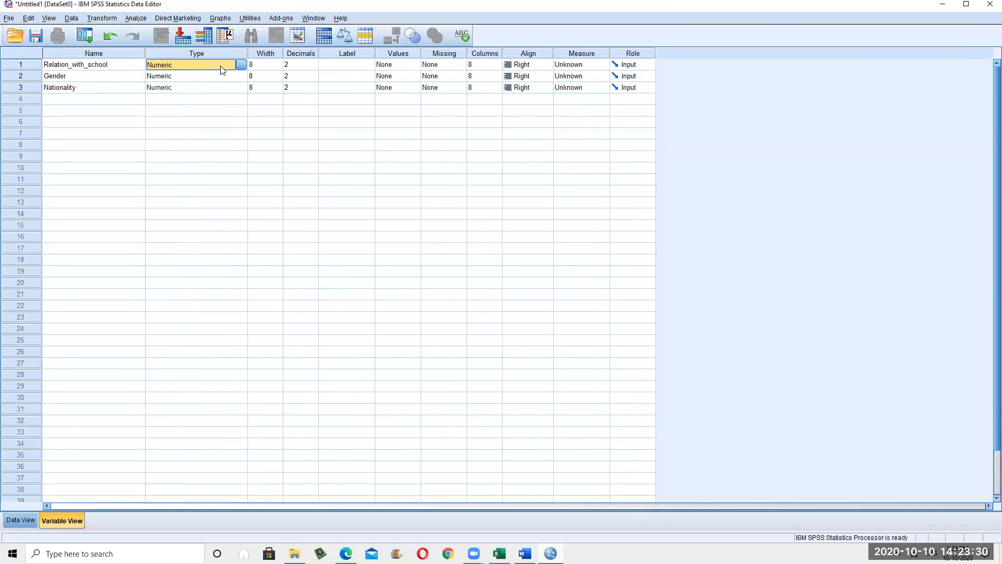
{"action": "left_click", "coordinate": [401, 64]}
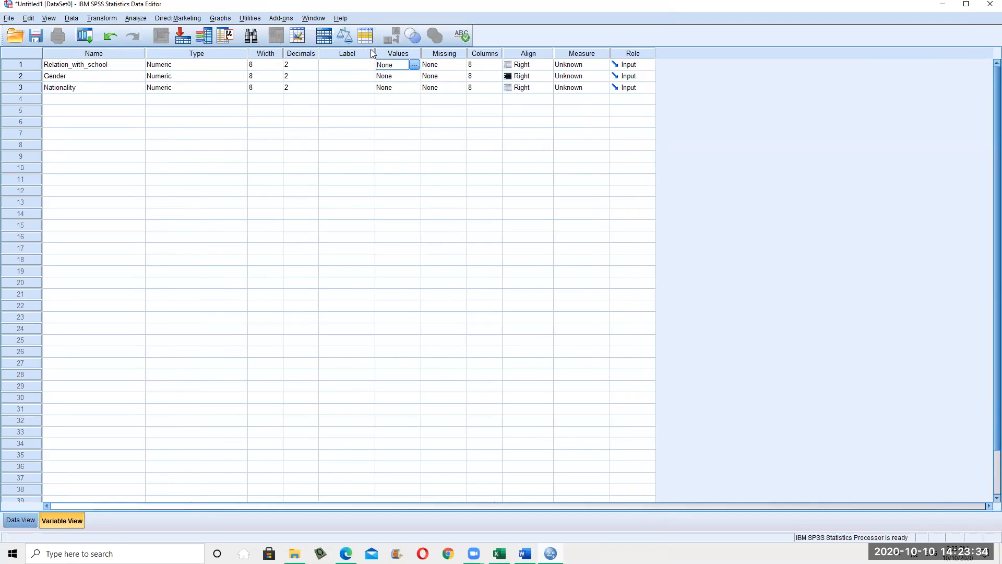
{"action": "left_click", "coordinate": [347, 63]}
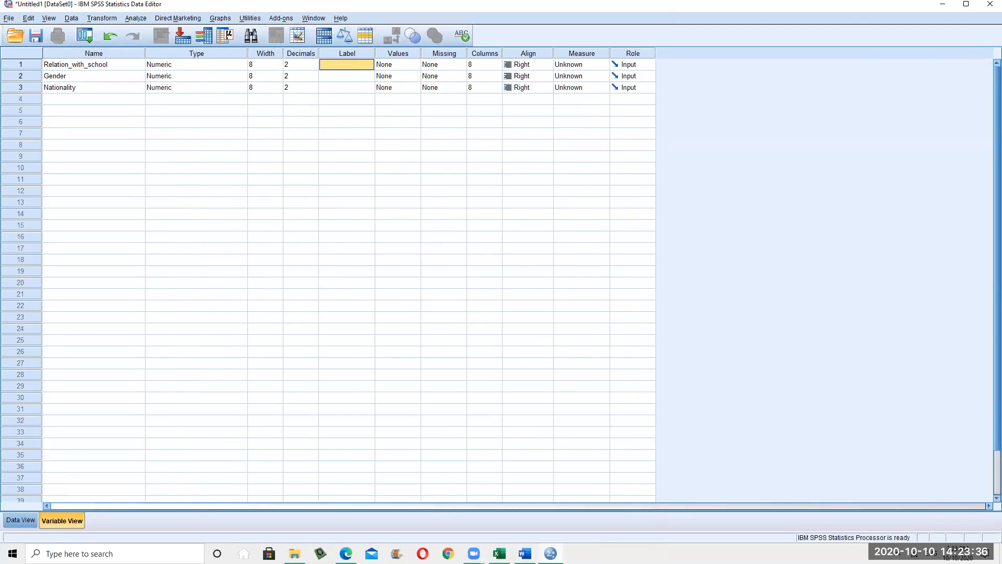
Paste 'Relation with schools' from Word as Relation_with_school's label and widen the Label column
{"action": "key", "text": "alt+Tab"}
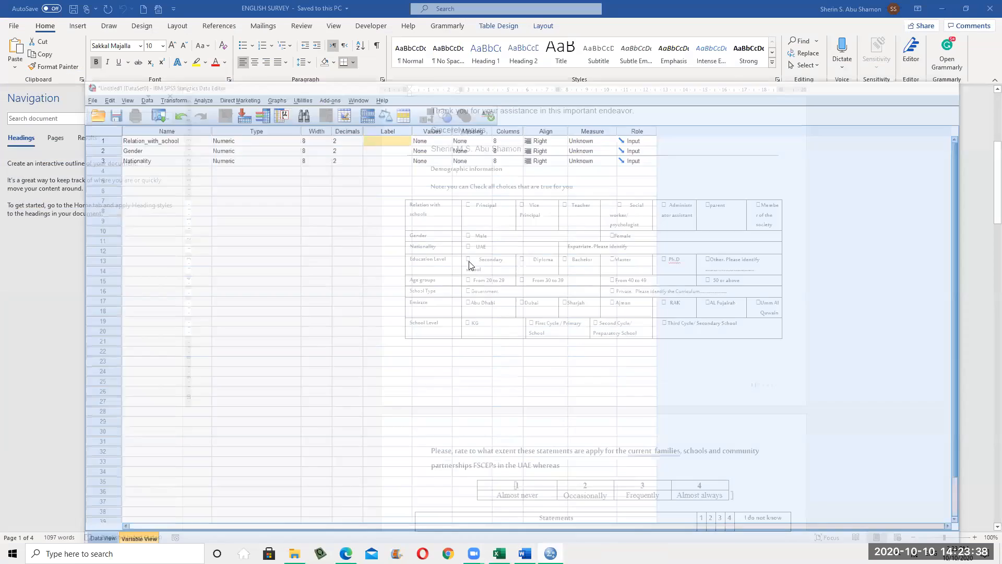
{"action": "left_click_drag", "start_coordinate": [408, 204], "coordinate": [429, 215]}
{"action": "key", "text": "ctrl+c"}
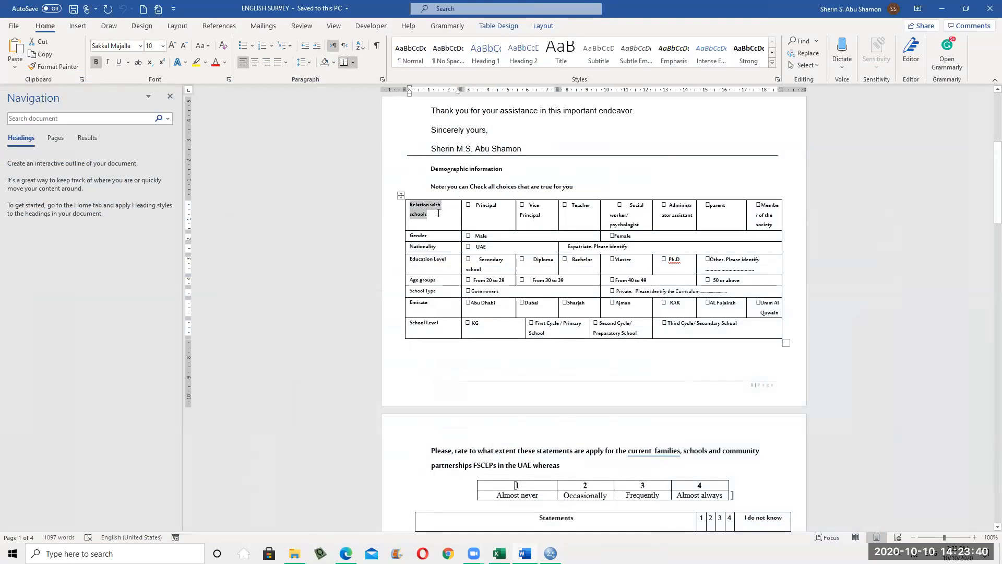
{"action": "key", "text": "alt+Tab"}
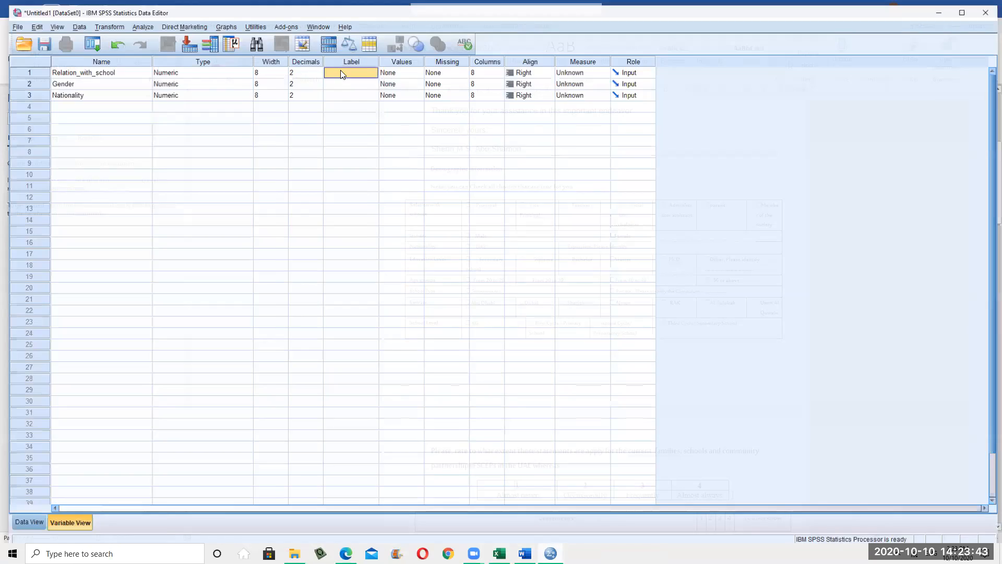
{"action": "left_click", "coordinate": [341, 72]}
{"action": "double_click", "coordinate": [342, 65]}
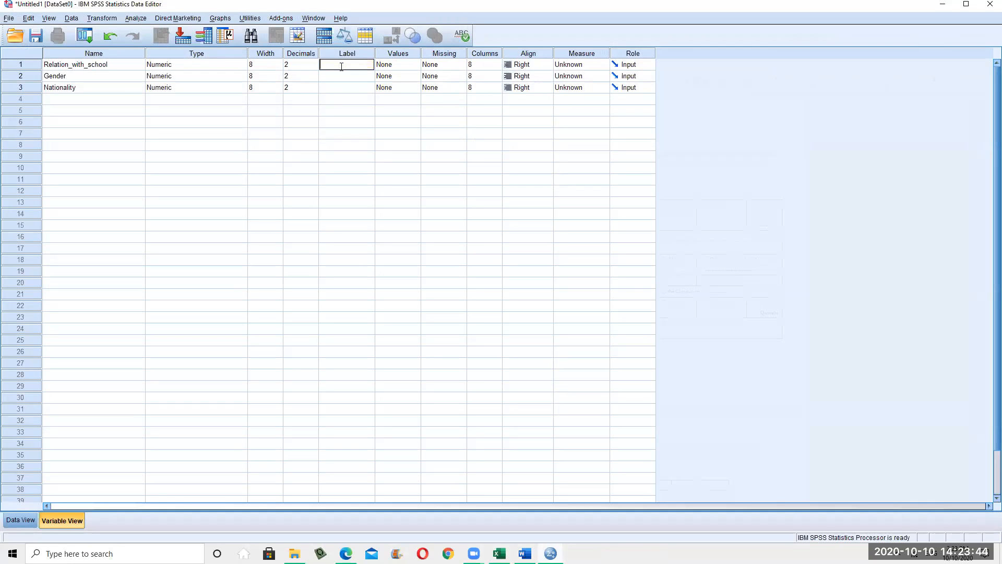
{"action": "key", "text": "ctrl+v"}
{"action": "left_click_drag", "start_coordinate": [385, 52], "coordinate": [454, 55]}
{"action": "left_click", "coordinate": [411, 134]}
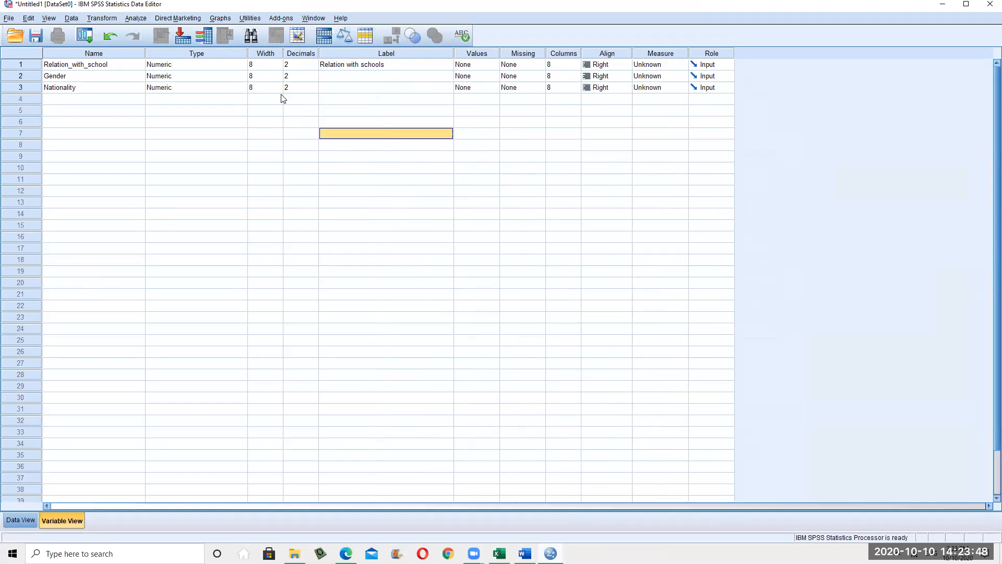
Check the first variable's width, type and decimals, then select its Values cell
{"action": "left_click", "coordinate": [266, 64]}
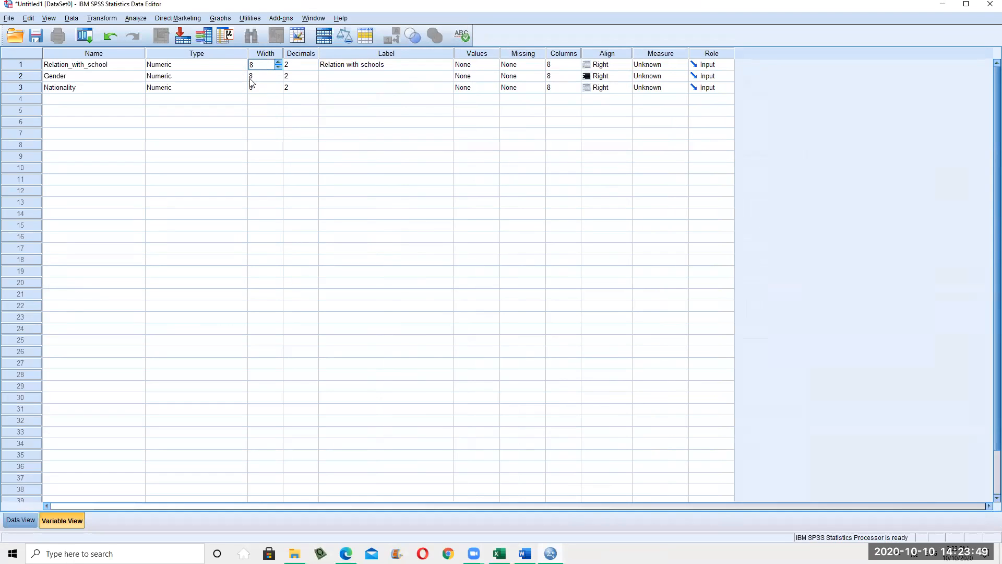
{"action": "left_click", "coordinate": [214, 68]}
{"action": "left_click", "coordinate": [302, 64]}
{"action": "left_click", "coordinate": [469, 66]}
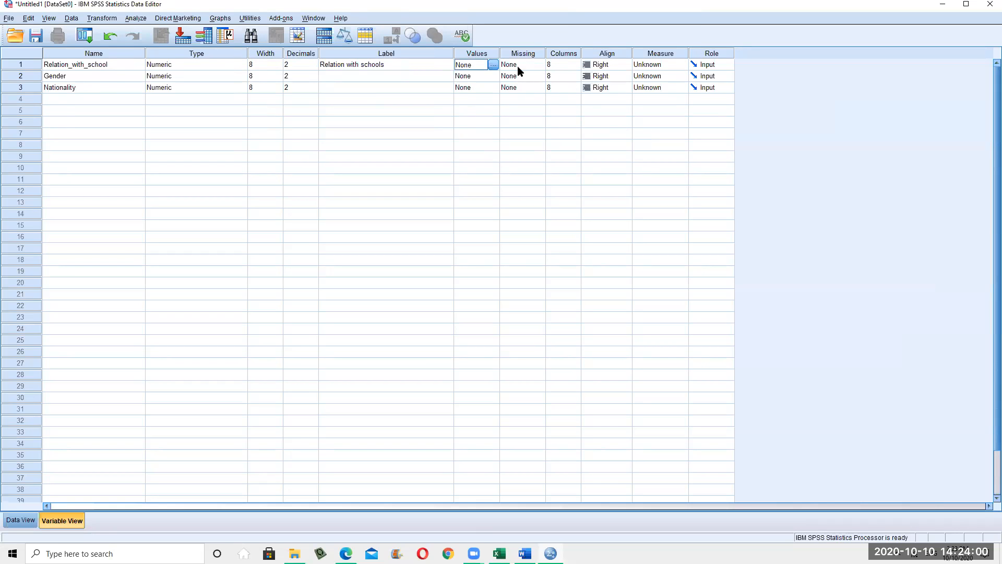
{"action": "key", "text": "alt+Tab"}
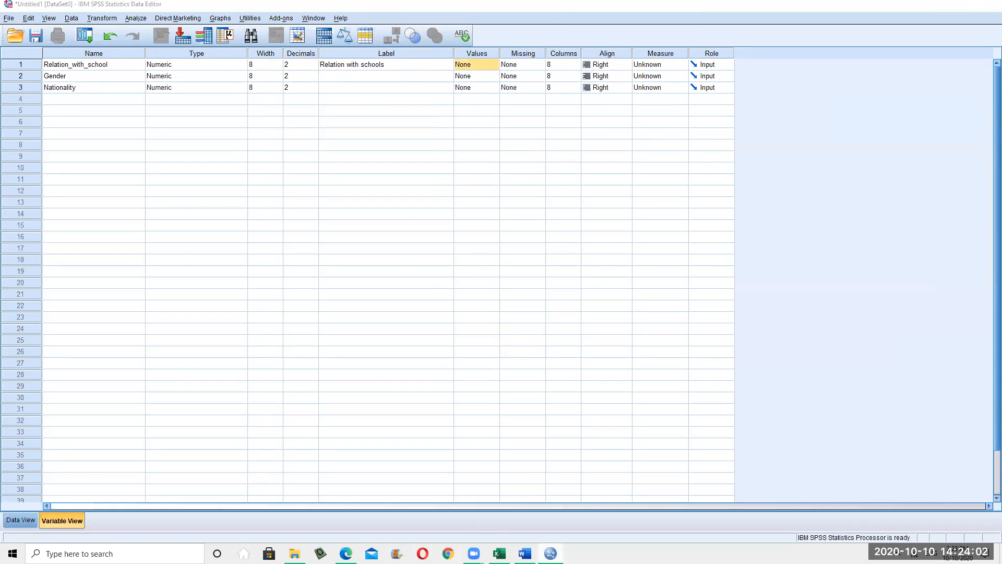
{"action": "left_click", "coordinate": [533, 214]}
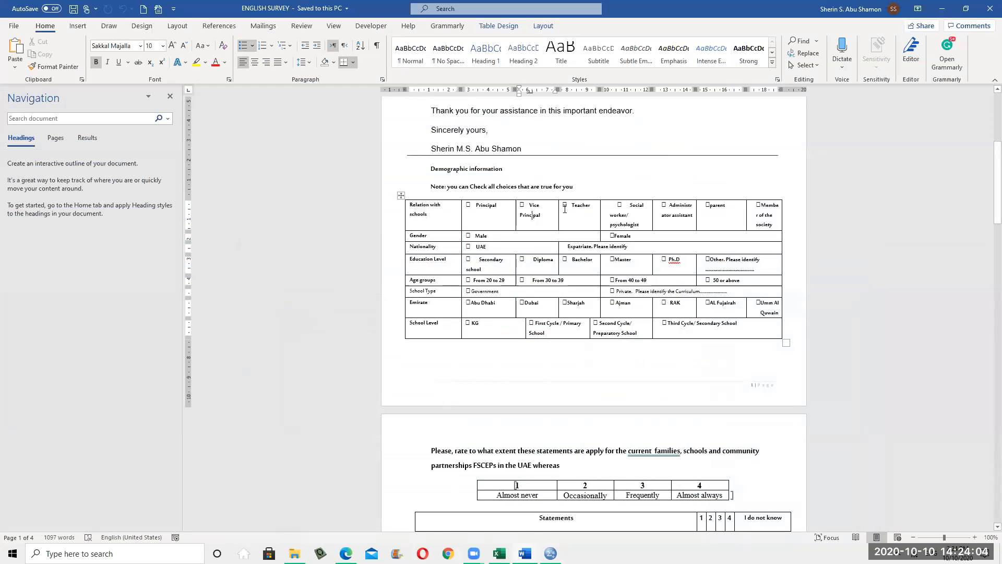
Number the Relation with schools options in Word (1) Principal through (7) Member of the society
{"action": "left_click", "coordinate": [681, 215]}
{"action": "left_click", "coordinate": [485, 206]}
{"action": "type", "text": "(1"}
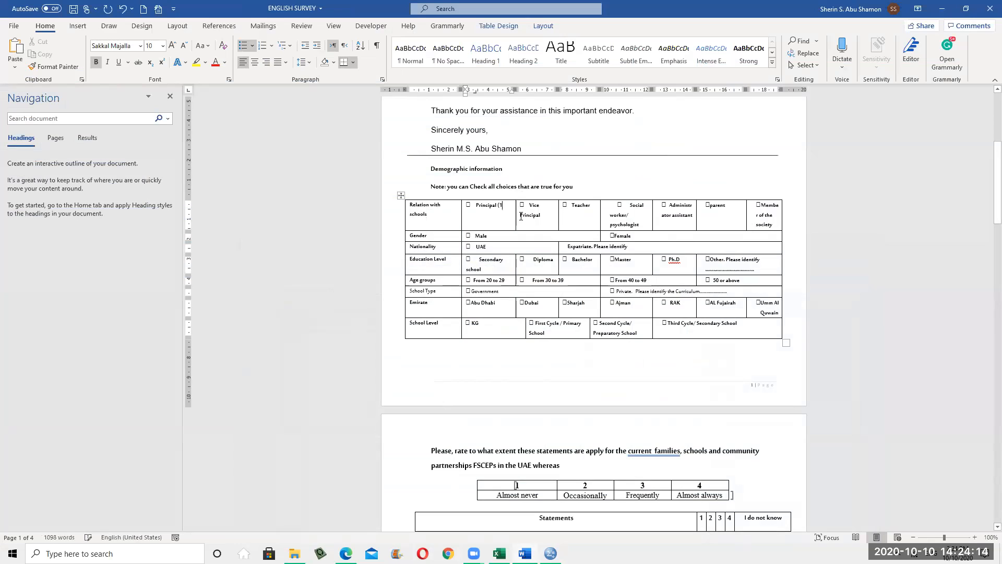
{"action": "left_click", "coordinate": [546, 220]}
{"action": "type", "text": "(2)"}
{"action": "left_click", "coordinate": [592, 207]}
{"action": "type", "text": "(3)"}
{"action": "left_click", "coordinate": [645, 225]}
{"action": "type", "text": "(4)"}
{"action": "left_click", "coordinate": [693, 217]}
{"action": "type", "text": "(5)"}
{"action": "left_click", "coordinate": [732, 209]}
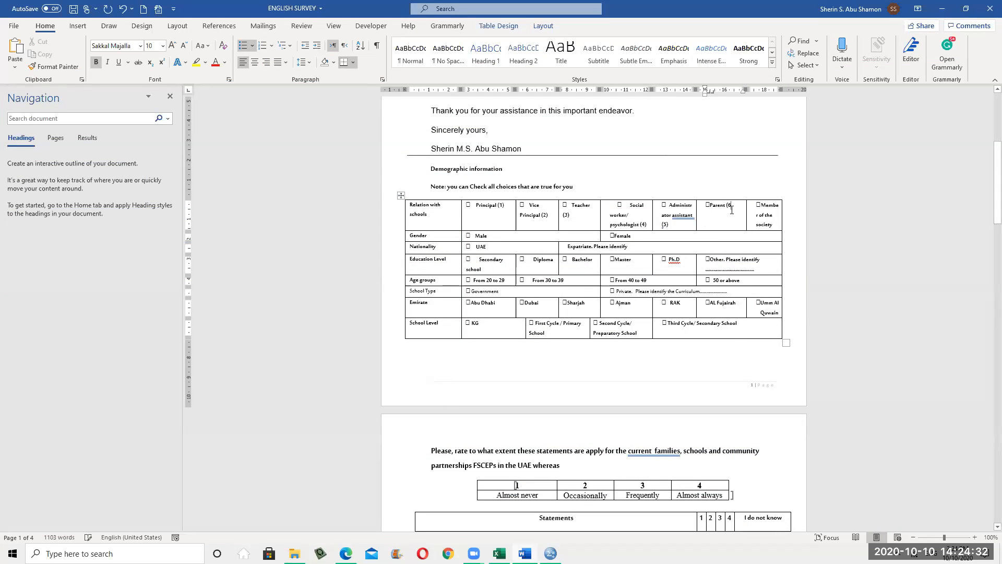
{"action": "left_click", "coordinate": [781, 223]}
{"action": "type", "text": "(7)"}
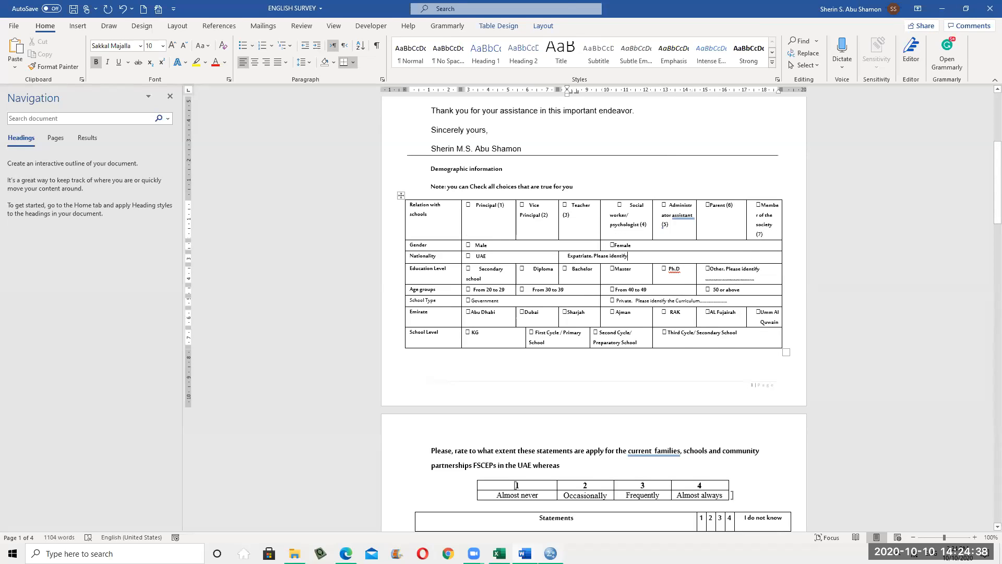
{"action": "key", "text": "alt+Tab"}
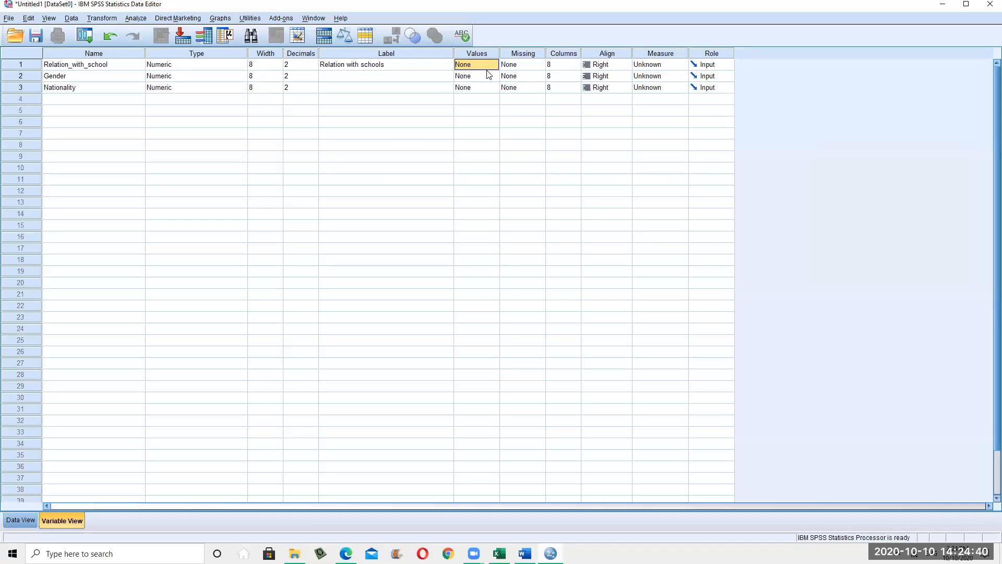
Add value labels 1 = Principal and 2 = Vice_Principal for Relation_with_school
{"action": "left_click", "coordinate": [488, 65]}
{"action": "left_click", "coordinate": [493, 64]}
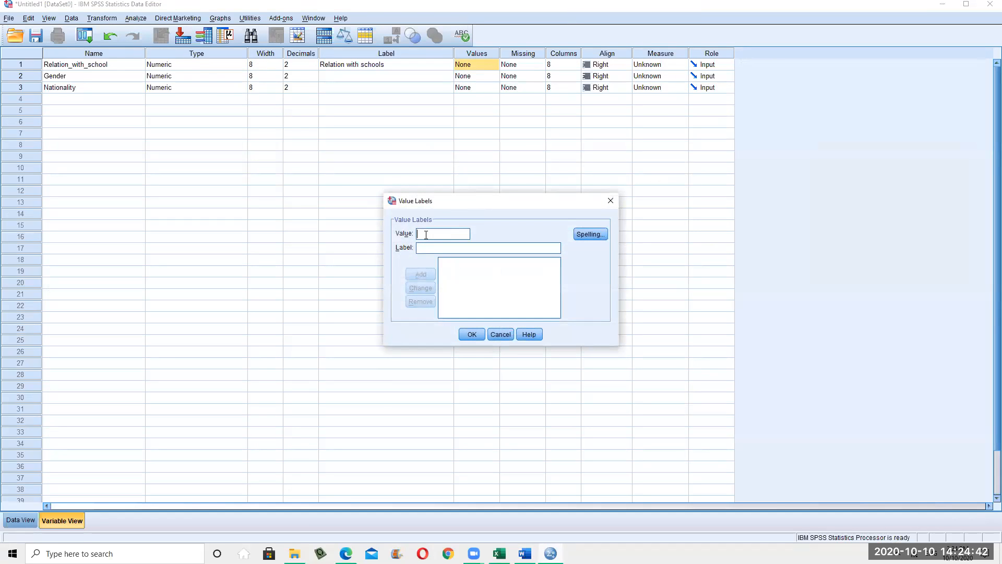
{"action": "type", "text": "1"}
{"action": "left_click", "coordinate": [436, 247]}
{"action": "type", "text": "Principal"}
{"action": "left_click", "coordinate": [409, 276]}
{"action": "type", "text": "2"}
{"action": "left_click", "coordinate": [441, 247]}
{"action": "type", "text": "Vice"}
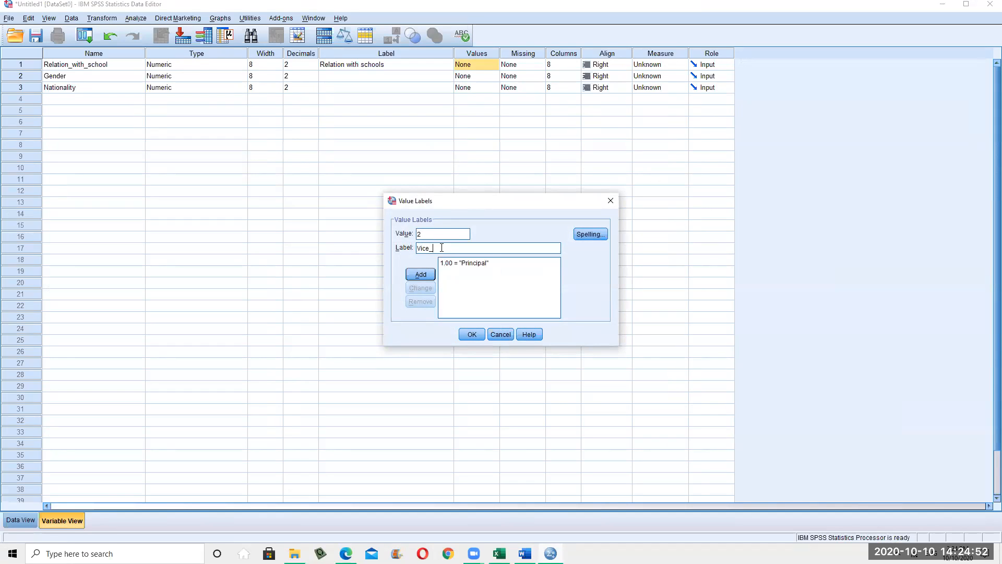
{"action": "type", "text": "_Principal"}
{"action": "left_click", "coordinate": [420, 274]}
Add value labels 3 = Teacher and 4 = Social worker
{"action": "left_click", "coordinate": [525, 553]}
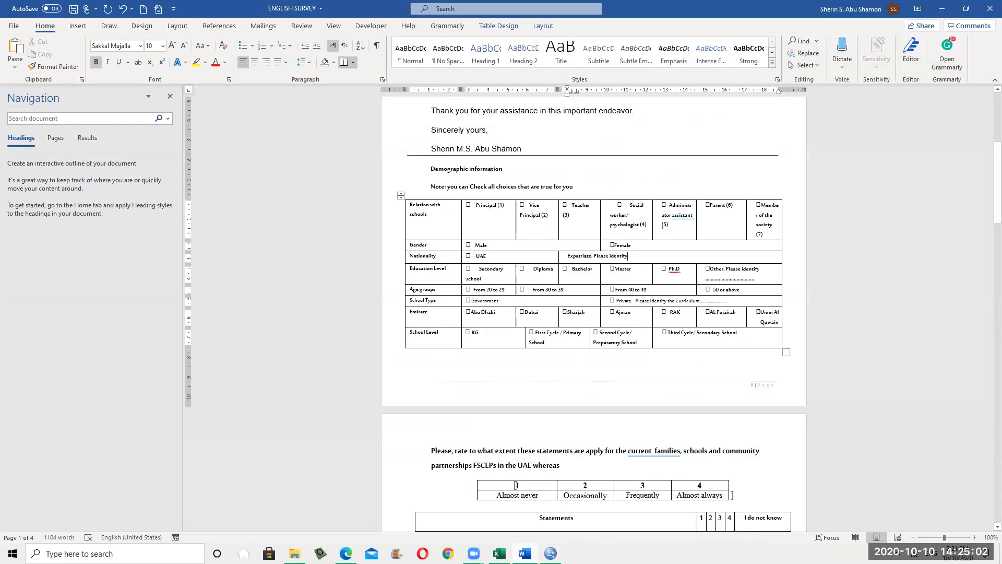
{"action": "left_click", "coordinate": [499, 552]}
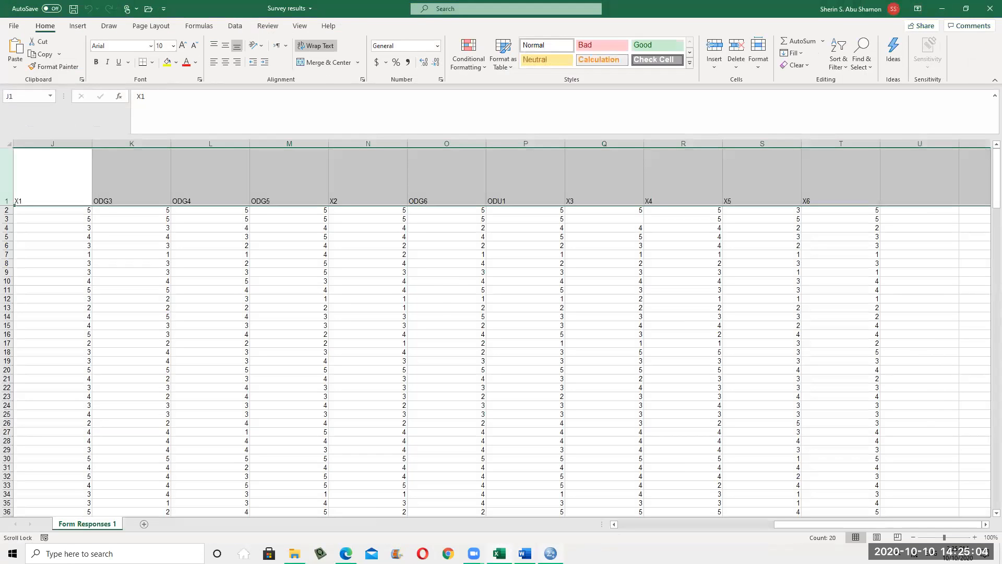
{"action": "key", "text": "alt+Tab"}
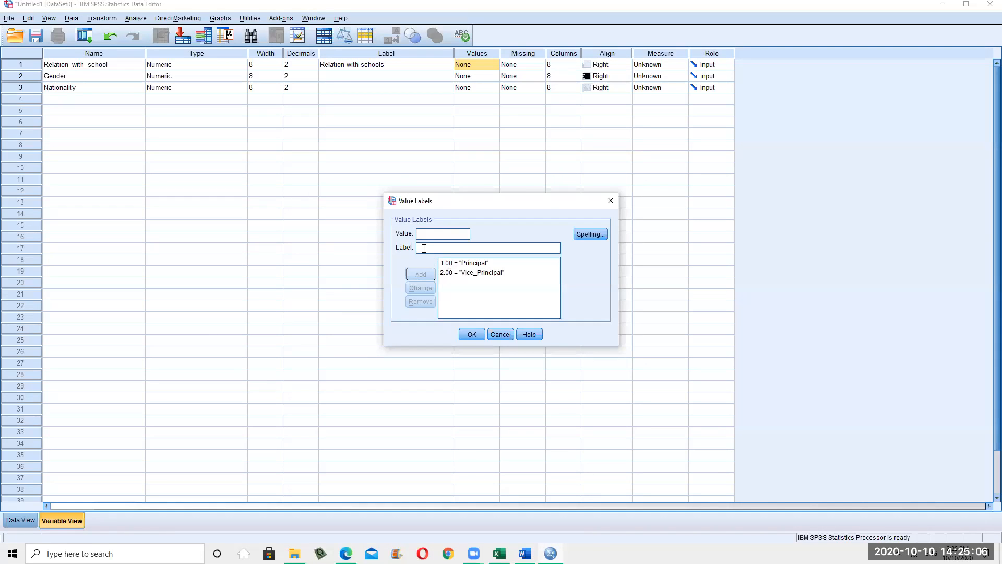
{"action": "type", "text": "3"}
{"action": "type", "text": "Teacher"}
{"action": "left_click", "coordinate": [422, 274]}
{"action": "type", "text": "Social worke"}
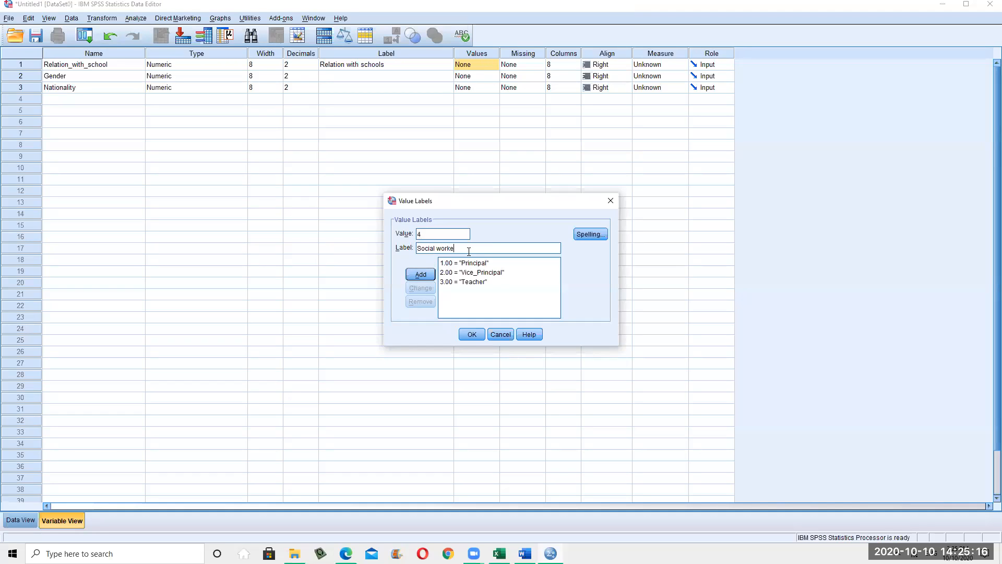
{"action": "type", "text": "r"}
{"action": "left_click", "coordinate": [421, 274]}
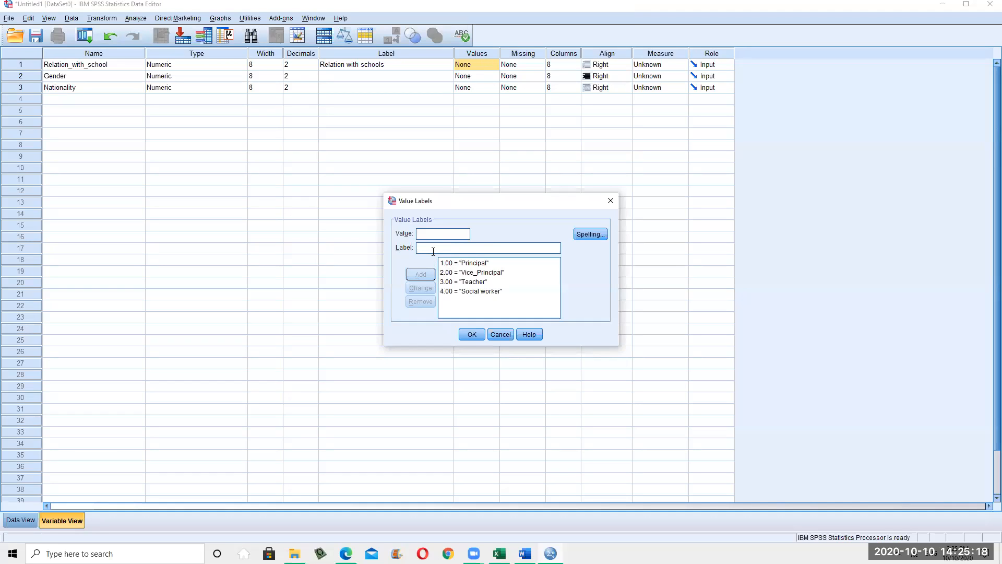
Check the Word survey and add value label 5 = admin staff
{"action": "mouse_move", "coordinate": [525, 552]}
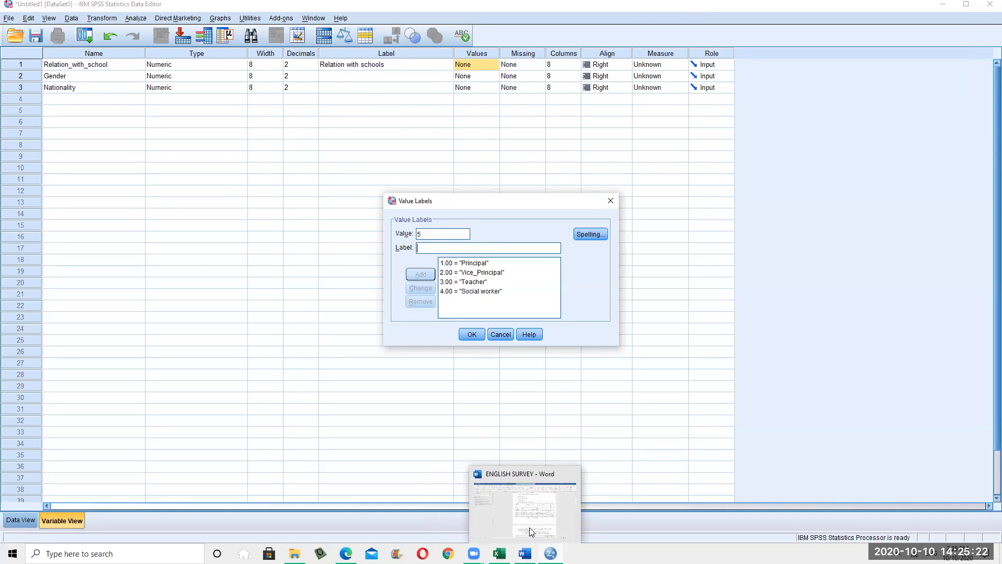
{"action": "left_click", "coordinate": [550, 555]}
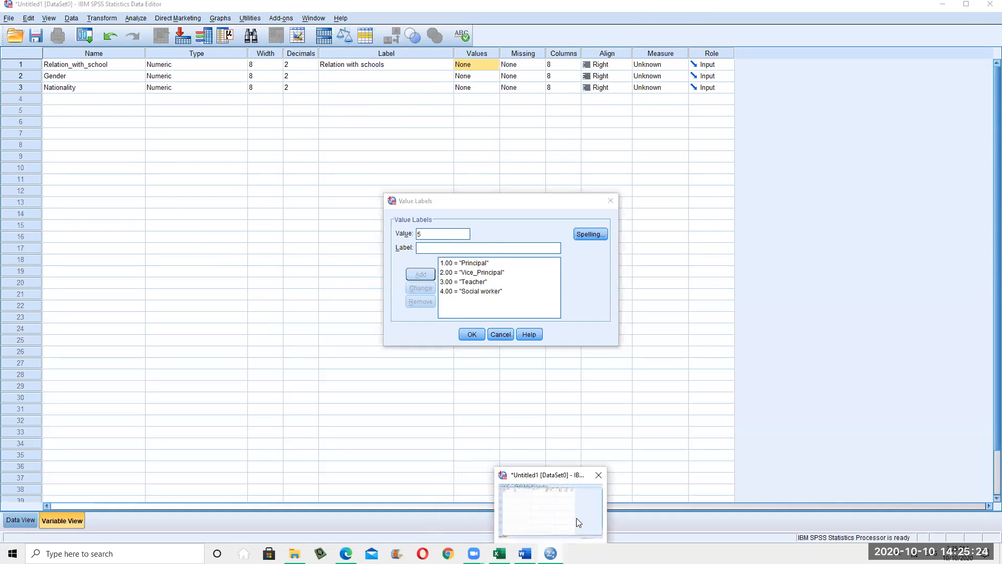
{"action": "left_click", "coordinate": [525, 554]}
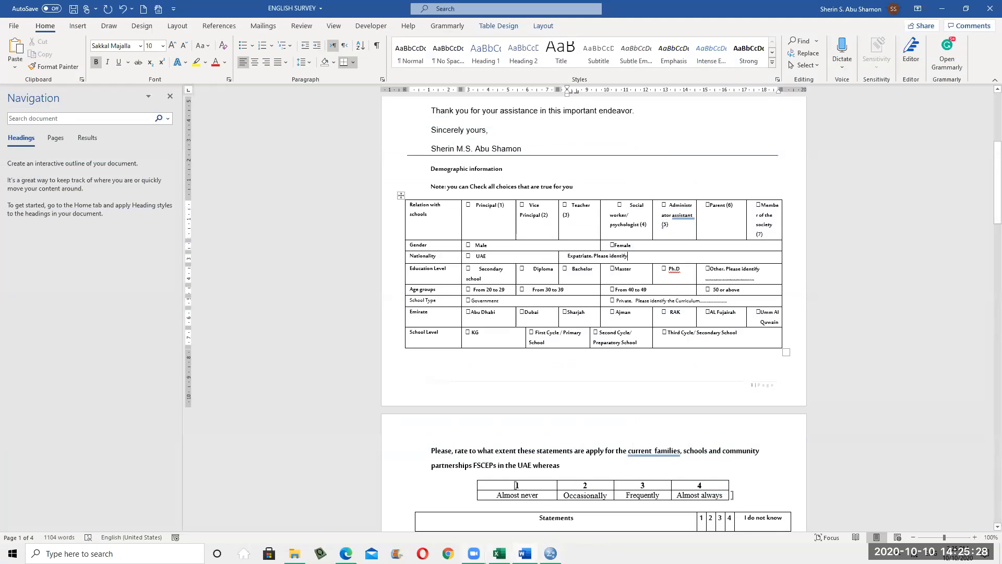
{"action": "key", "text": "alt+Tab"}
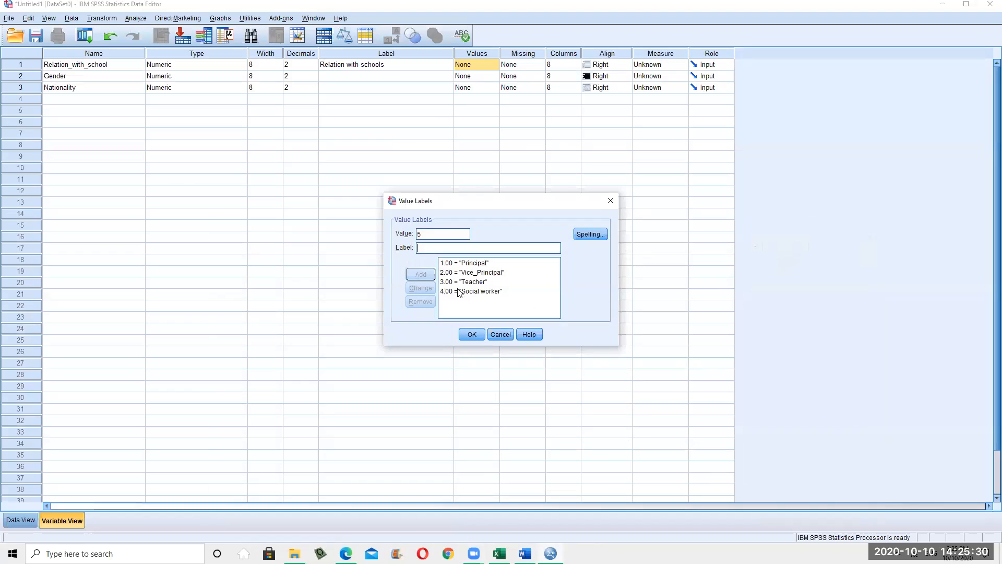
{"action": "type", "text": "admin staff"}
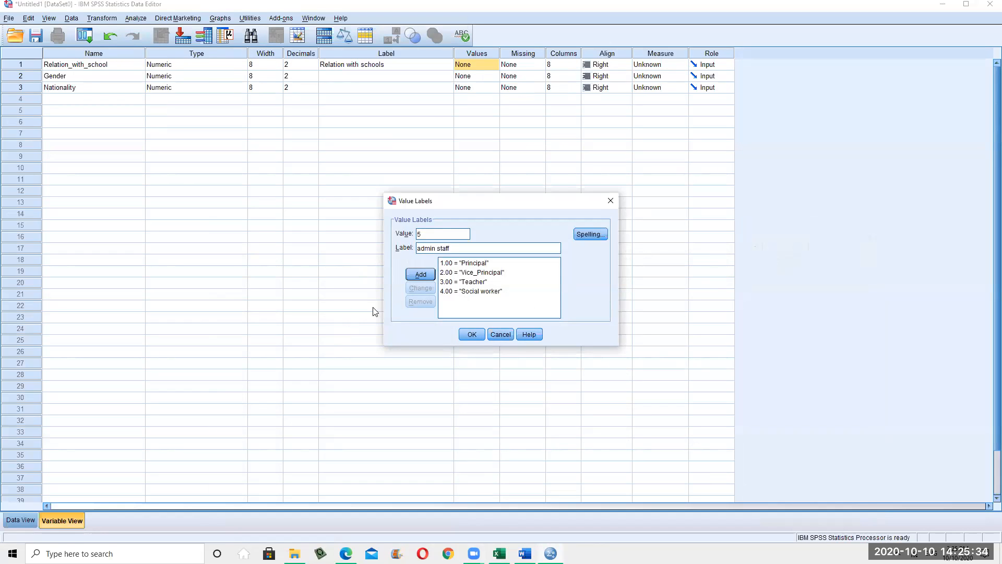
{"action": "left_click", "coordinate": [422, 276]}
Add value labels 6 = Parent and 7 = member of the society, then confirm
{"action": "type", "text": "6"}
{"action": "key", "text": "Tab"}
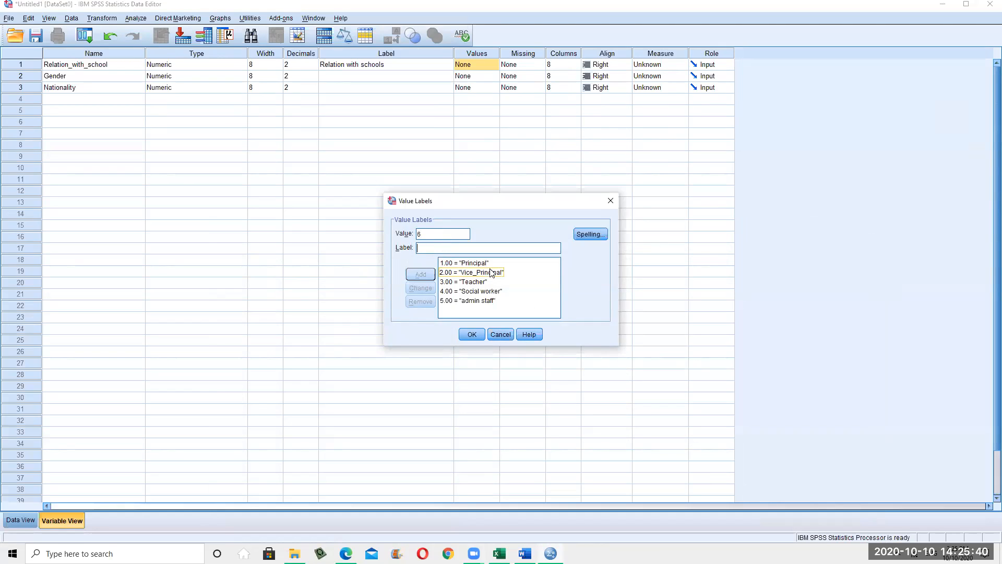
{"action": "type", "text": "Pa"}
{"action": "type", "text": "tre"}
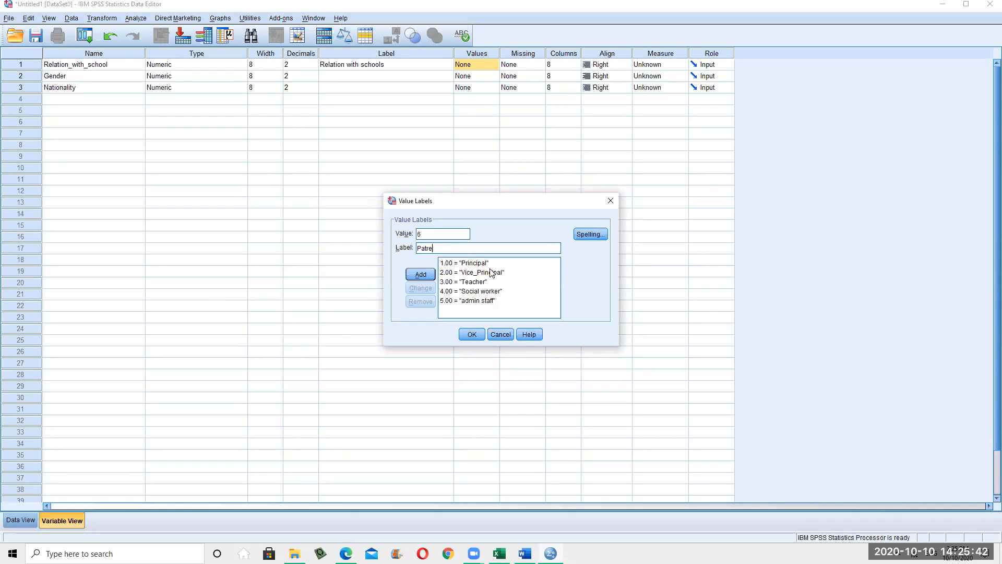
{"action": "type", "text": "re"}
{"action": "left_click", "coordinate": [423, 274]}
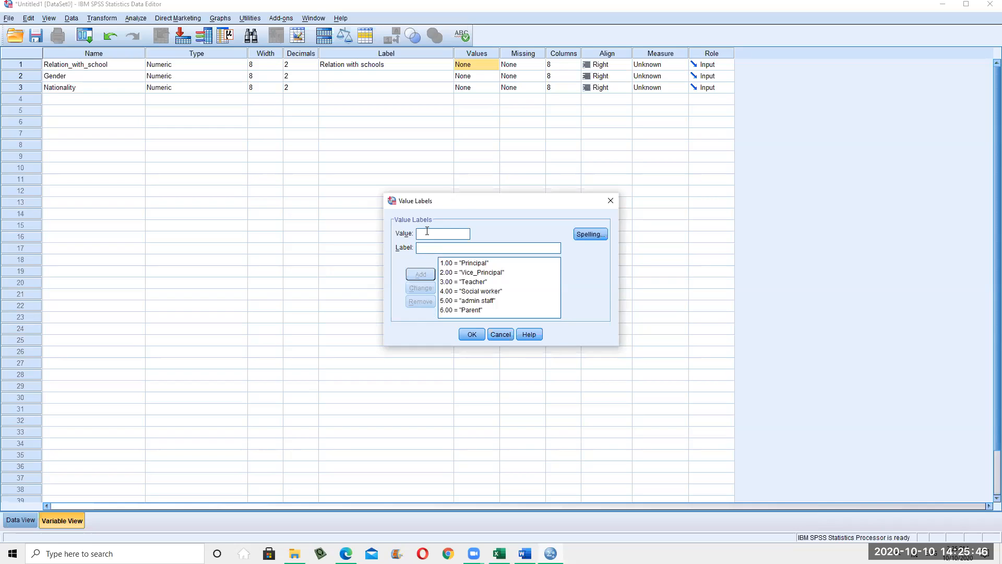
{"action": "type", "text": "7"}
{"action": "type", "text": "member of "}
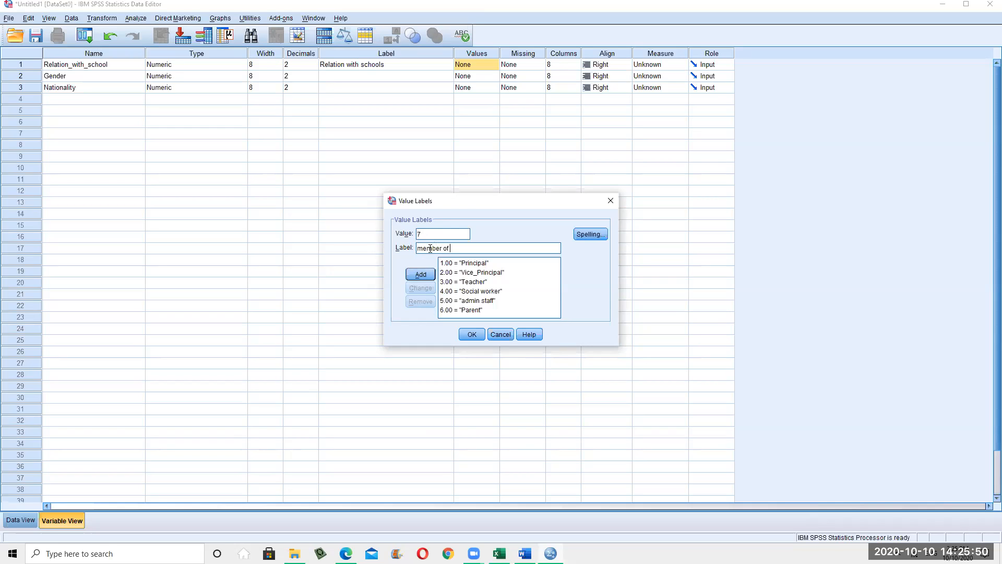
{"action": "type", "text": "the society"}
{"action": "left_click", "coordinate": [421, 274]}
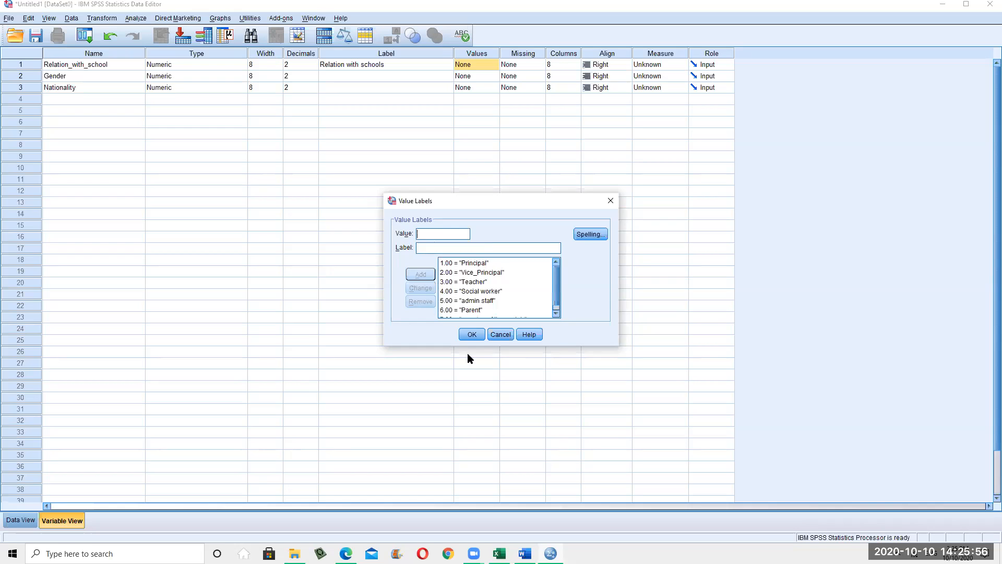
{"action": "left_click", "coordinate": [473, 334]}
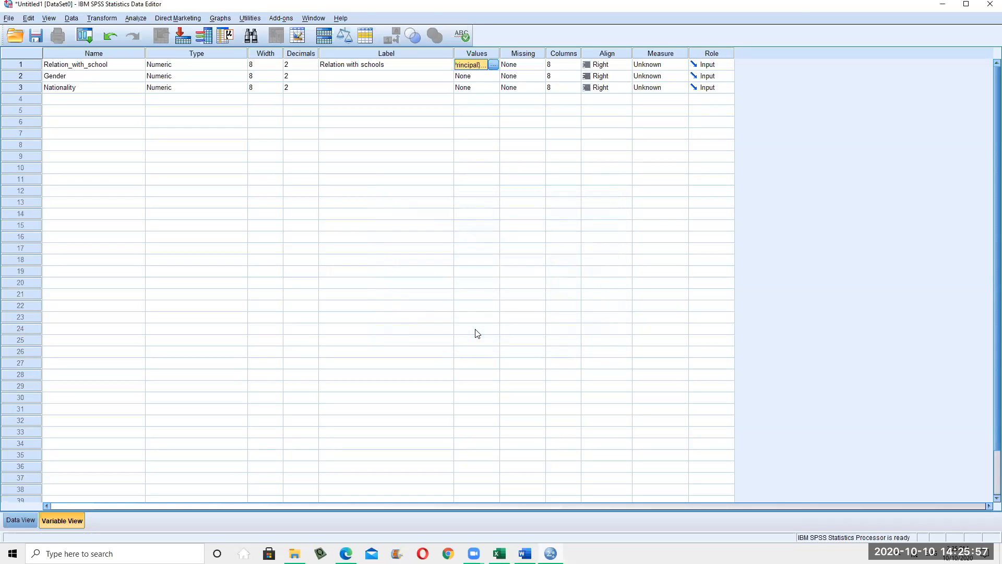
Check Relation_with_school's value labels, then set its measure to Nominal
{"action": "left_click", "coordinate": [514, 65]}
{"action": "left_click", "coordinate": [427, 66]}
{"action": "left_click", "coordinate": [472, 66]}
{"action": "left_click", "coordinate": [492, 64]}
{"action": "left_click", "coordinate": [501, 334]}
{"action": "left_click", "coordinate": [674, 67]}
{"action": "left_click", "coordinate": [670, 97]}
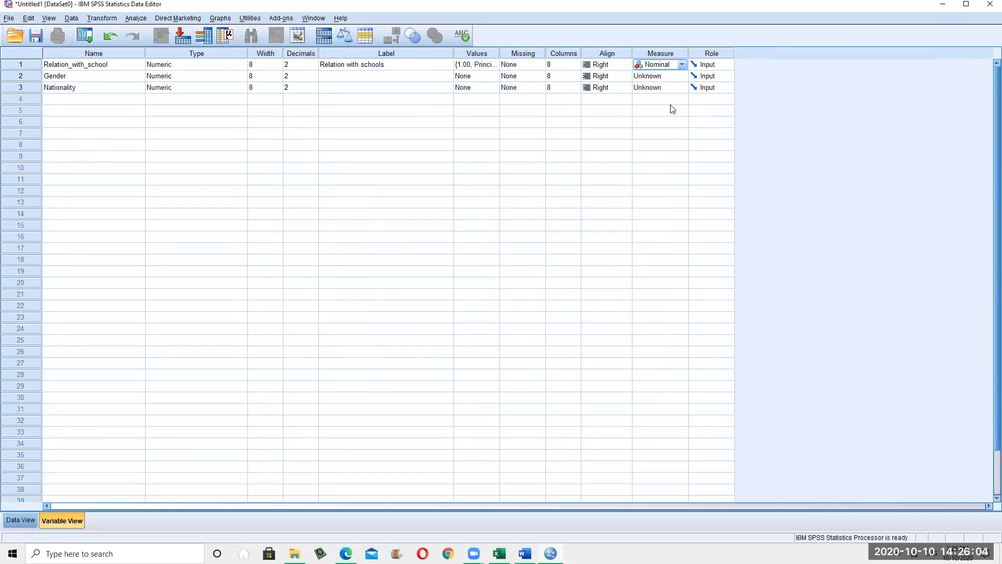
{"action": "left_click", "coordinate": [486, 67]}
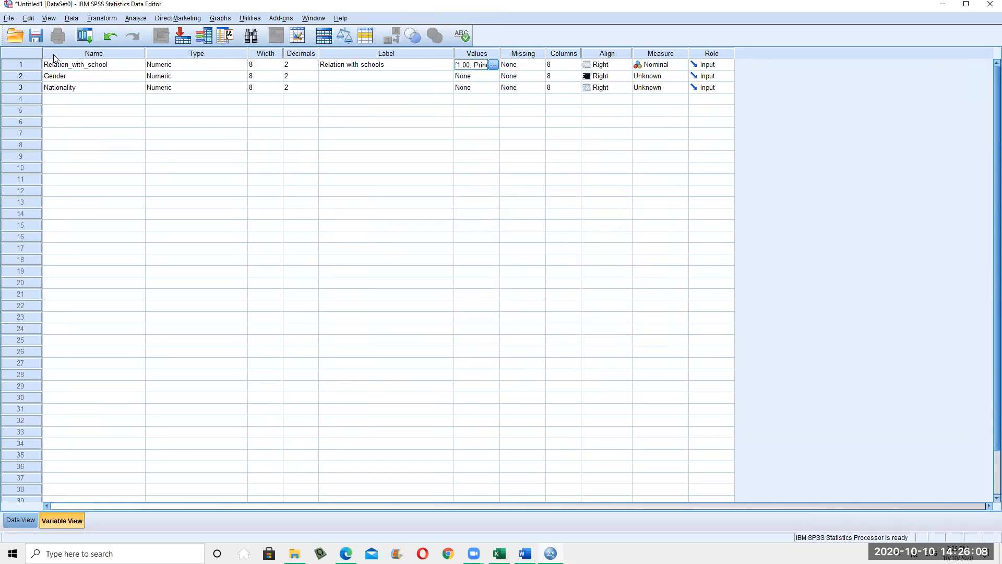
{"action": "left_click", "coordinate": [41, 67]}
Give the Gender variable the label 'Gender'
{"action": "left_click", "coordinate": [112, 79]}
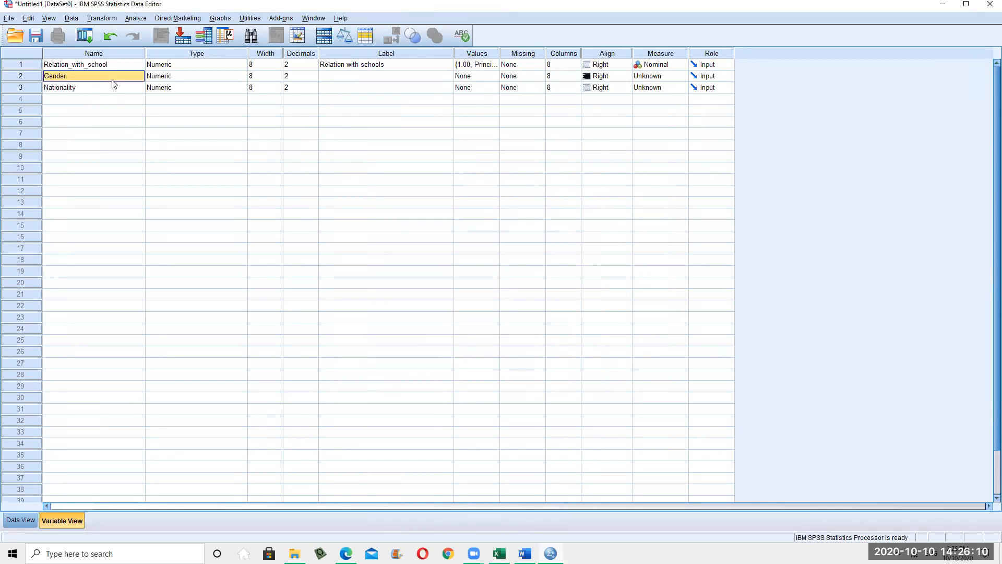
{"action": "left_click", "coordinate": [400, 79]}
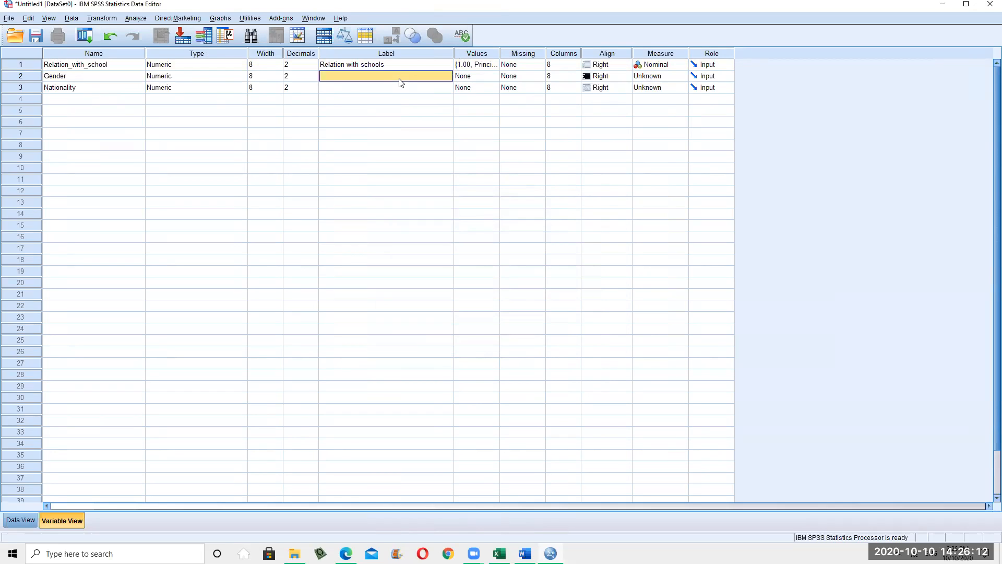
{"action": "type", "text": "Gender"}
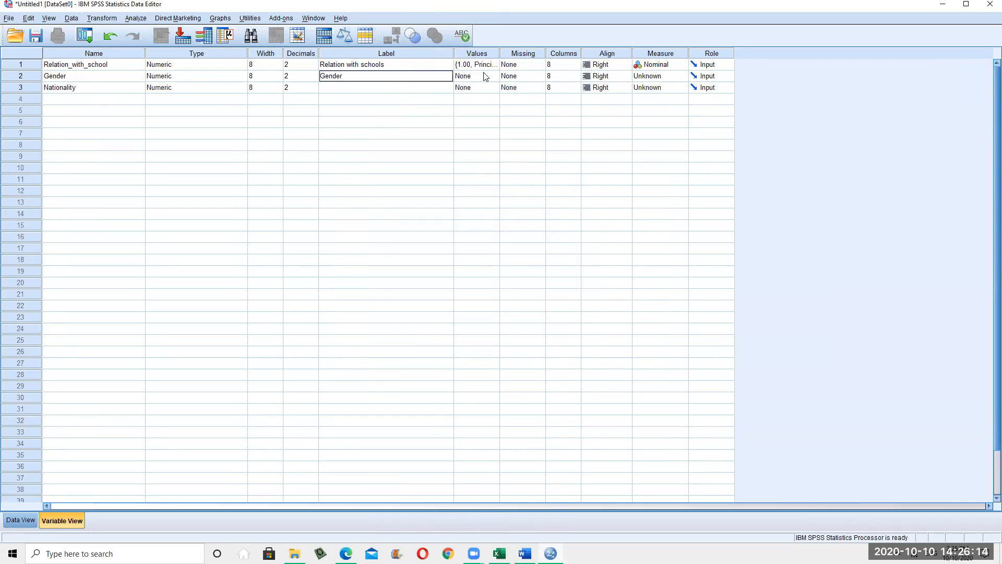
{"action": "left_click", "coordinate": [473, 76]}
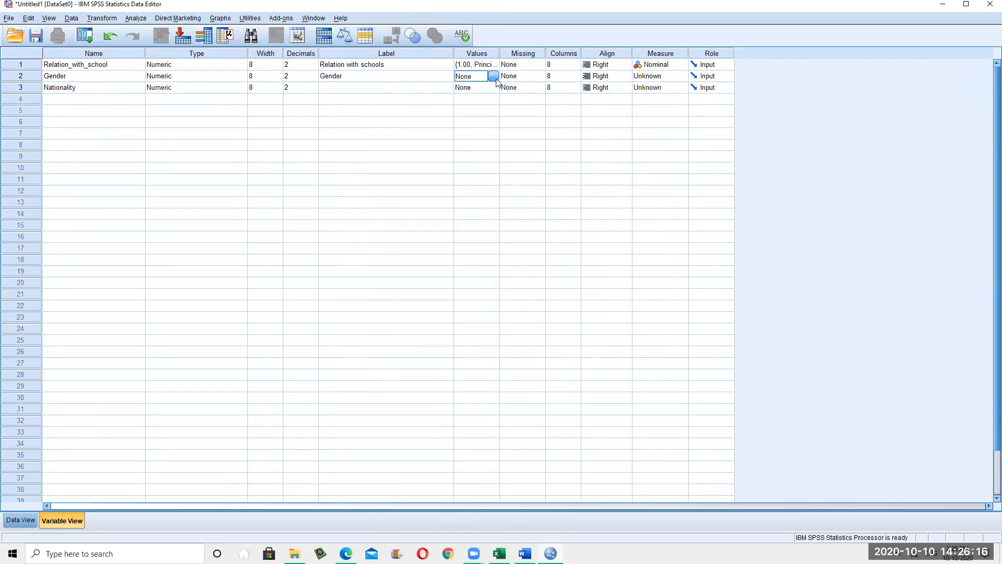
{"action": "left_click", "coordinate": [495, 75]}
Add Gender value labels 1 = Male and 2 = Female
{"action": "type", "text": "1"}
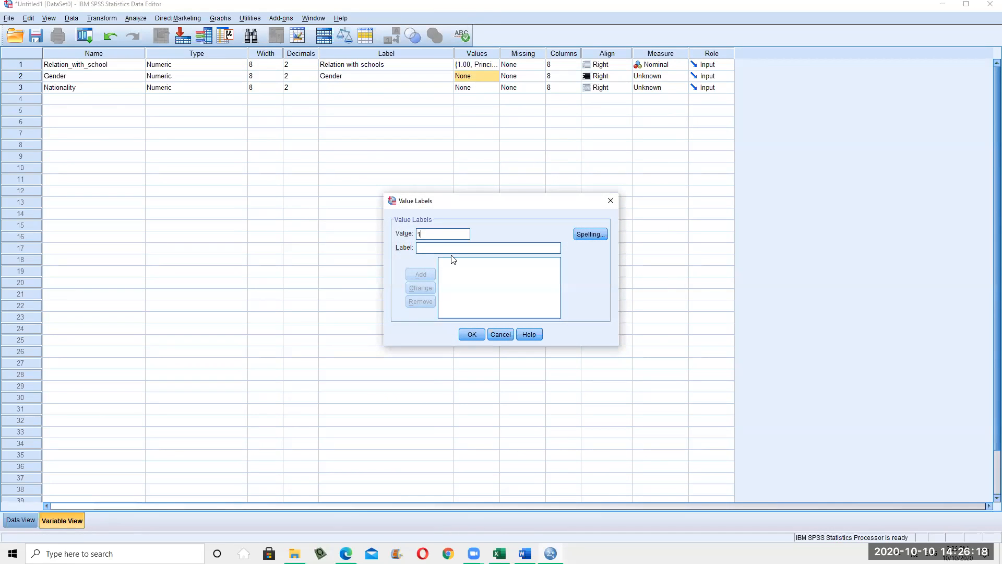
{"action": "type", "text": "Male"}
{"action": "left_click", "coordinate": [431, 275]}
{"action": "type", "text": "Fe"}
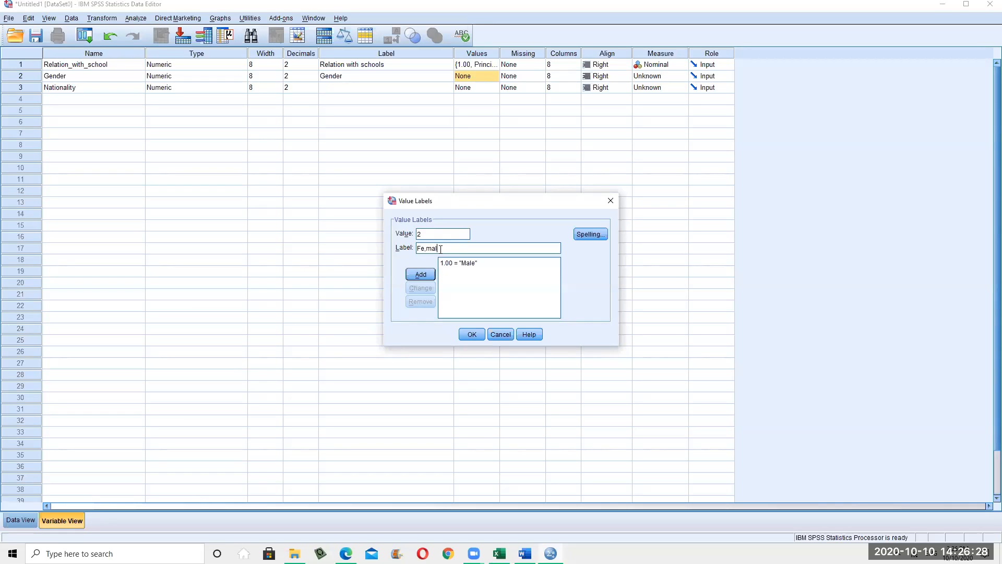
{"action": "type", "text": "male"}
{"action": "left_click", "coordinate": [421, 276]}
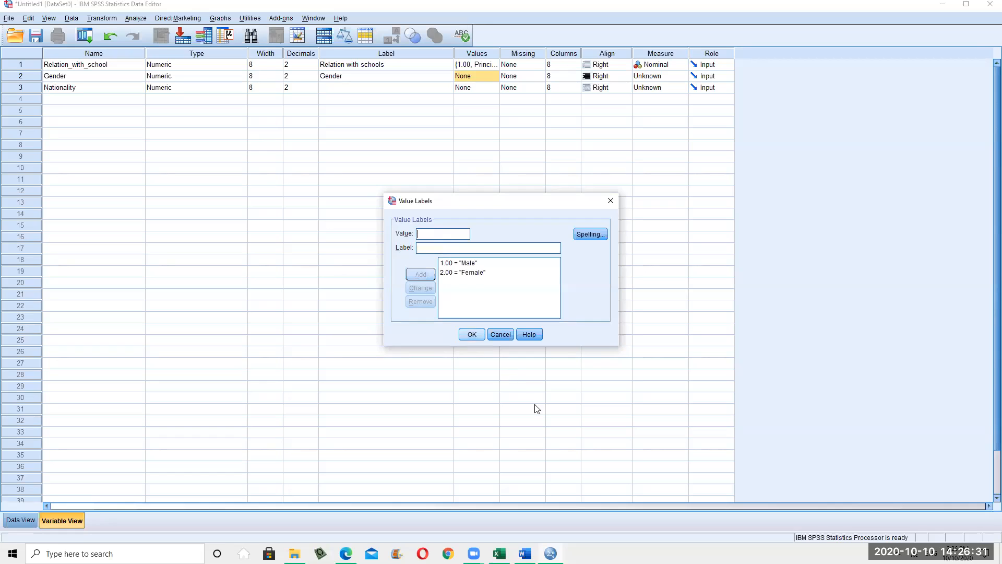
{"action": "left_click", "coordinate": [471, 335]}
{"action": "left_click", "coordinate": [475, 339]}
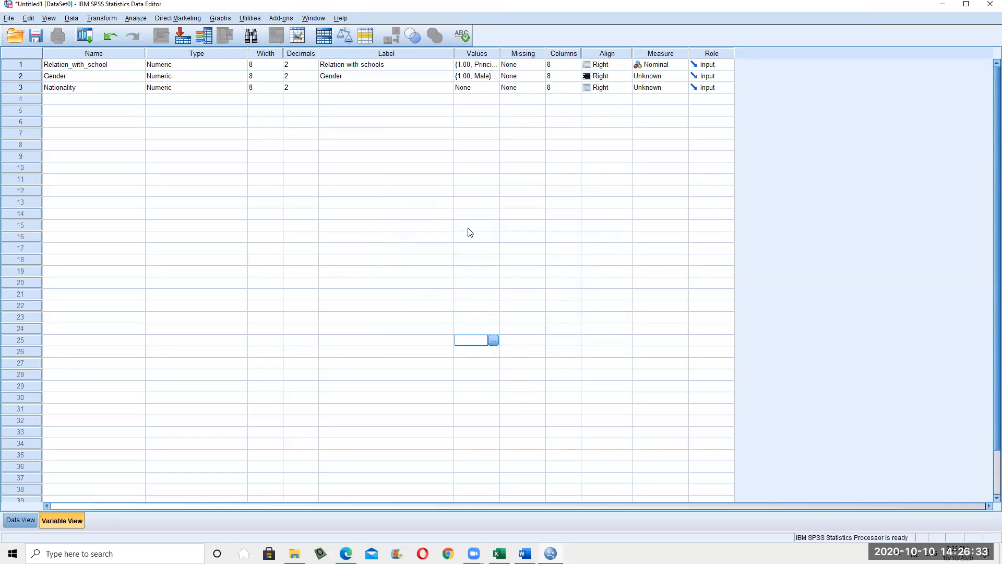
Set Gender's measure to Nominal
{"action": "left_click", "coordinate": [658, 78]}
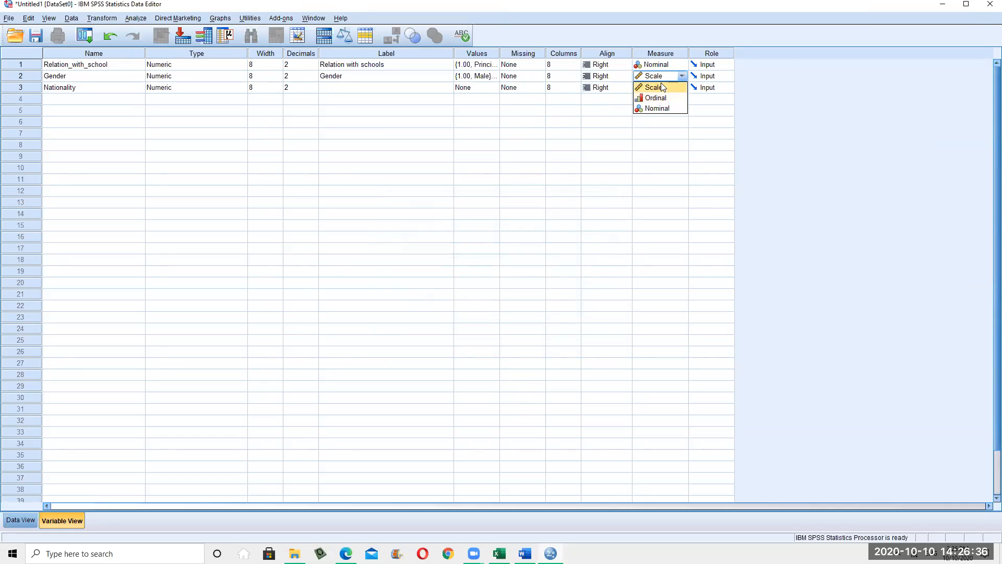
{"action": "left_click", "coordinate": [659, 108]}
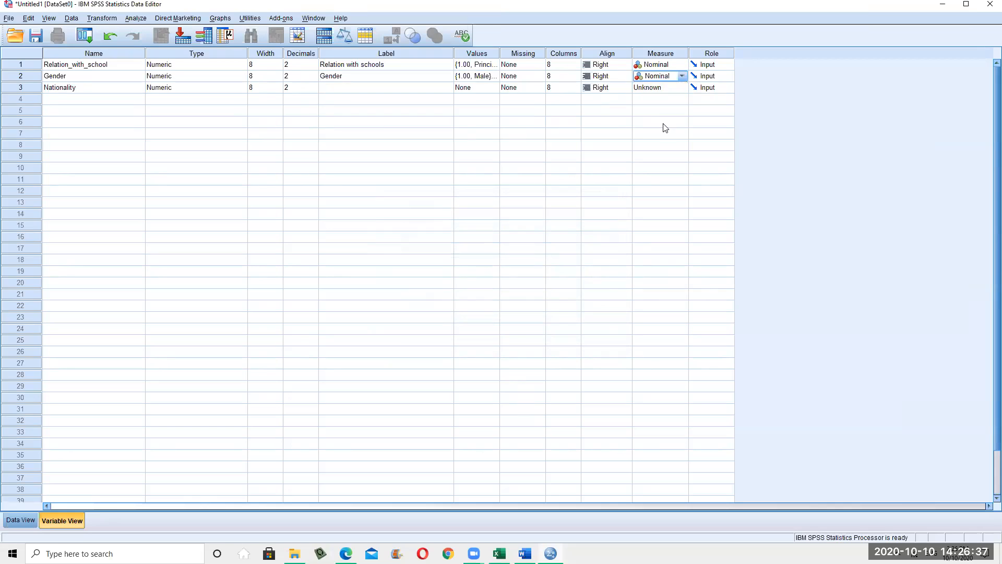
{"action": "left_click", "coordinate": [22, 76]}
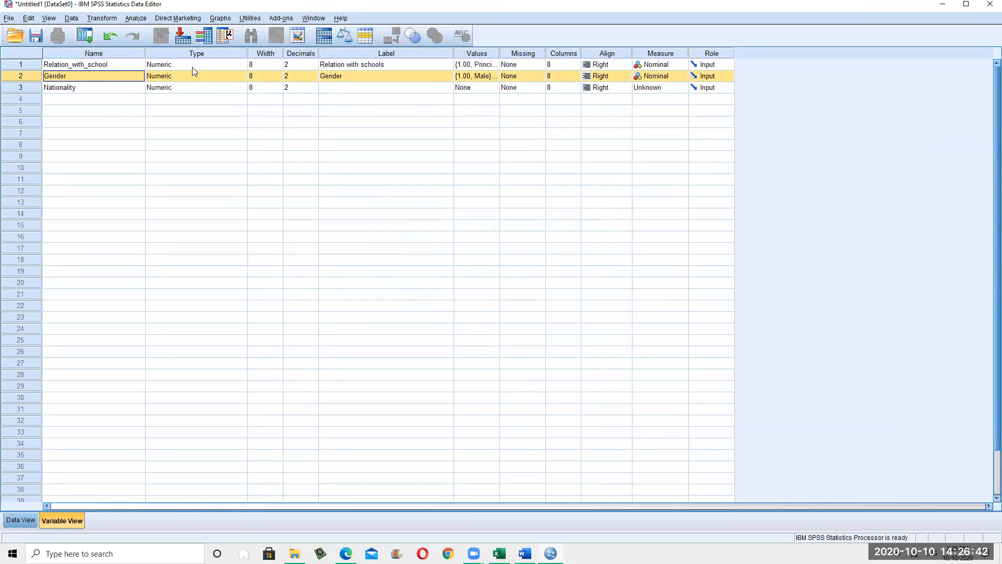
{"action": "left_click", "coordinate": [524, 553]}
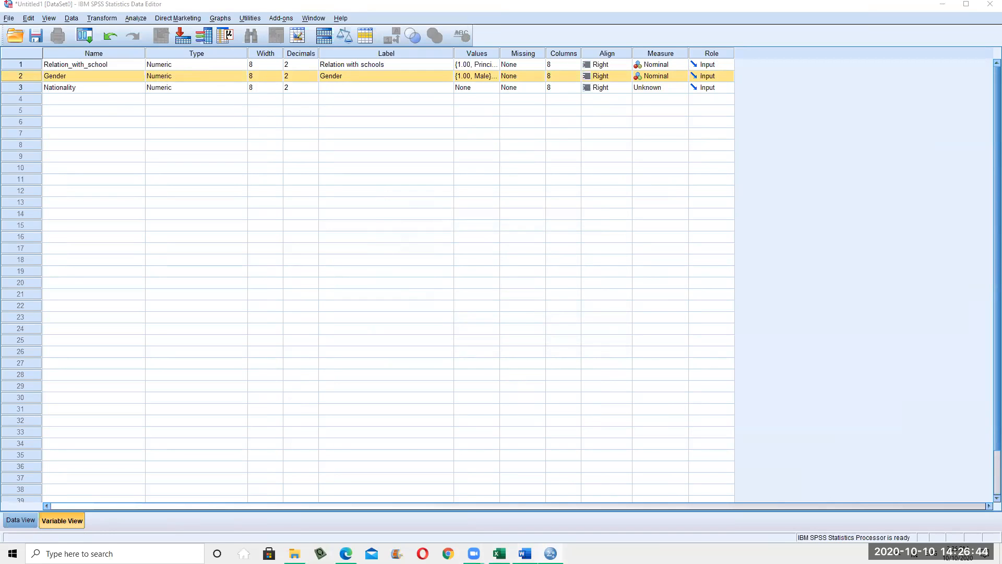
Review the Education Level and Member of the society options in the survey's demographic table
{"action": "scroll", "coordinate": [732, 277], "scroll_direction": "up", "scroll_amount": 1}
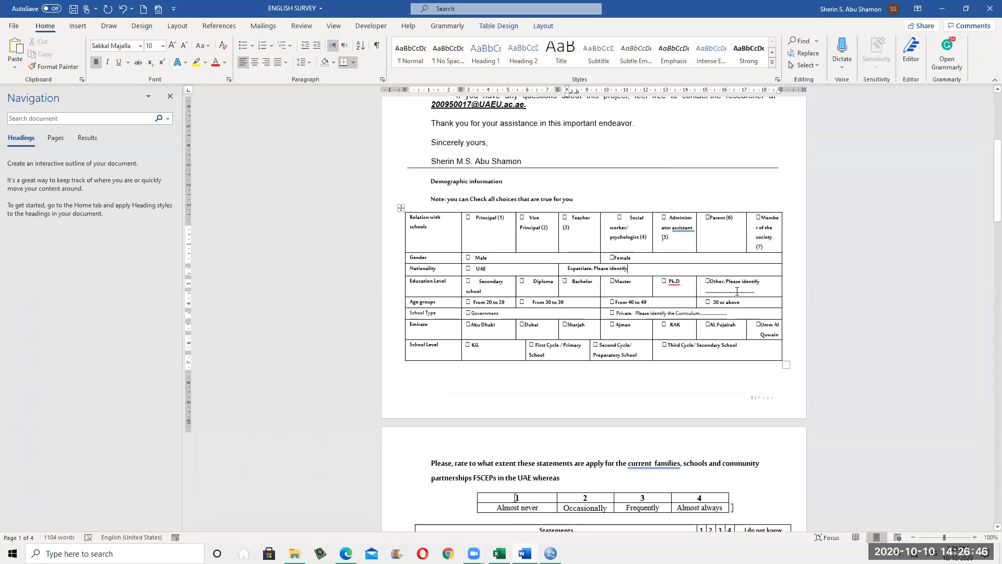
{"action": "left_click_drag", "start_coordinate": [710, 295], "coordinate": [755, 307]}
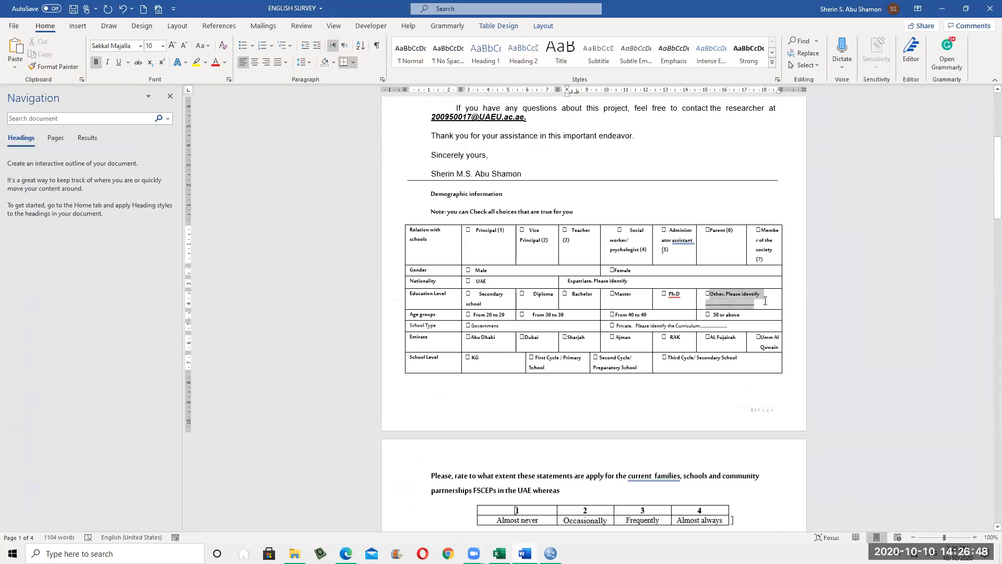
{"action": "scroll", "coordinate": [434, 222], "scroll_direction": "down", "scroll_amount": 3}
{"action": "left_click_drag", "start_coordinate": [434, 222], "coordinate": [738, 220]}
{"action": "left_click", "coordinate": [755, 291]}
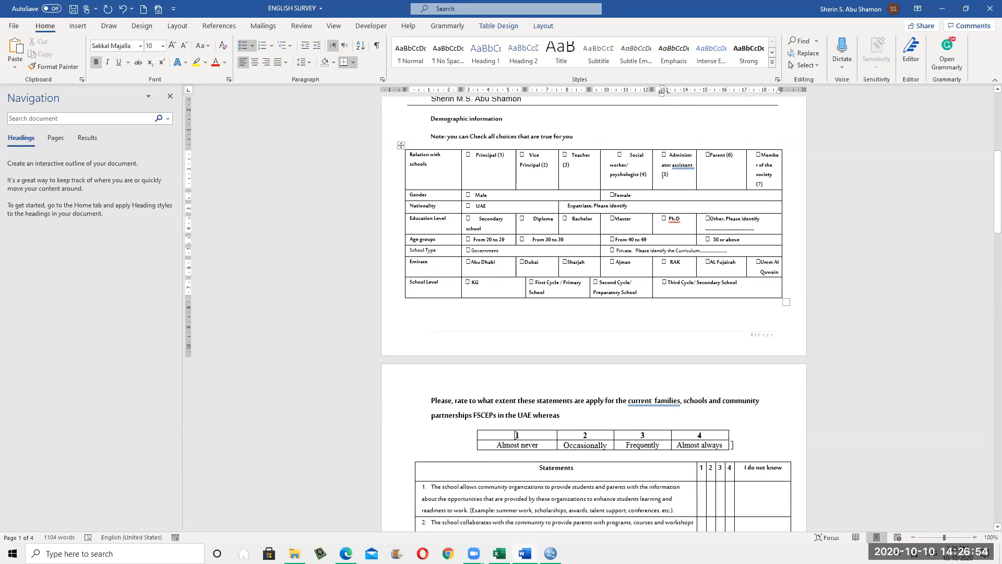
{"action": "left_click", "coordinate": [771, 182]}
{"action": "key", "text": "alt+Tab"}
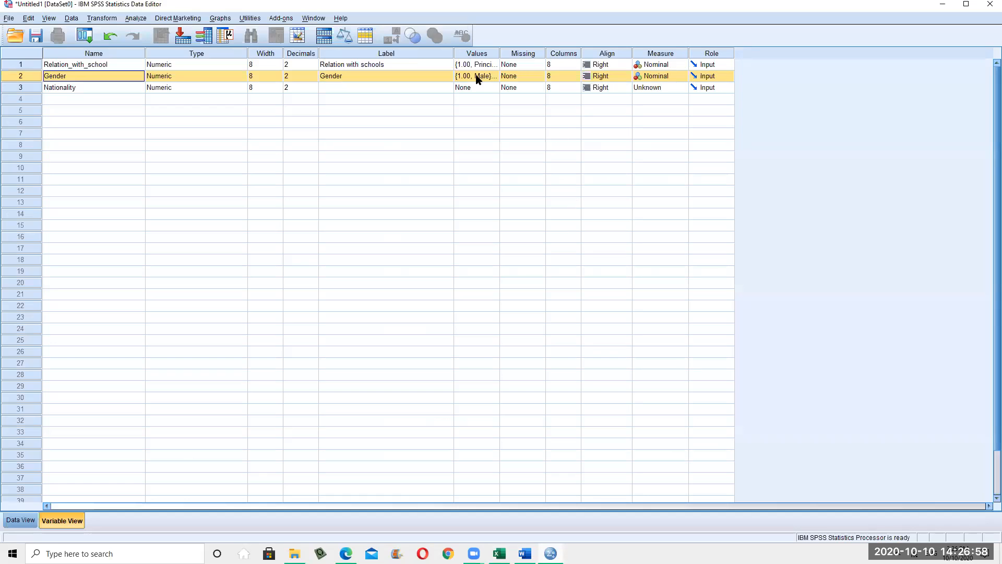
Add value label 8 = 'other' to Relation_with_school's value labels
{"action": "left_click", "coordinate": [488, 65]}
{"action": "left_click", "coordinate": [495, 65]}
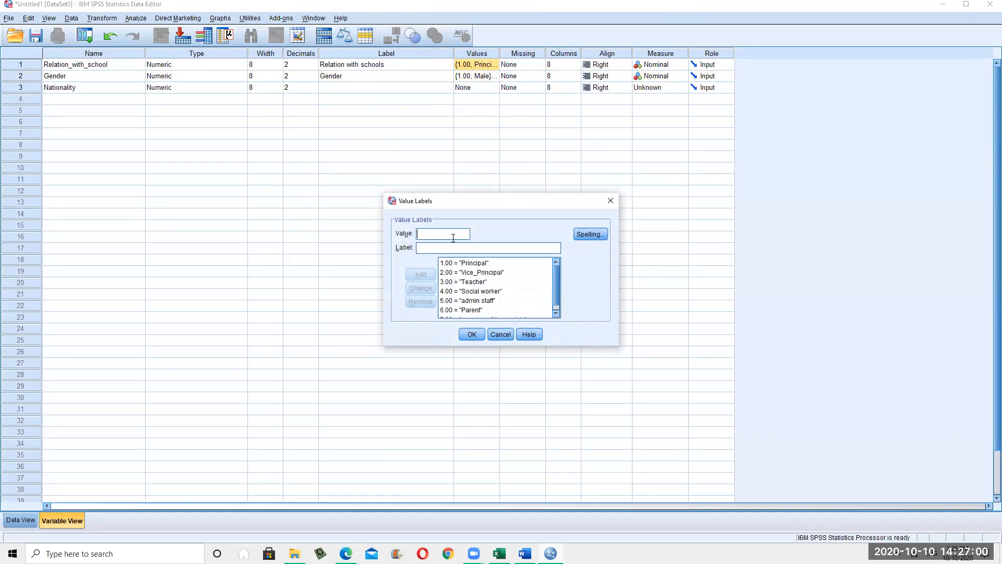
{"action": "scroll", "coordinate": [535, 300], "scroll_direction": "down", "scroll_amount": 1}
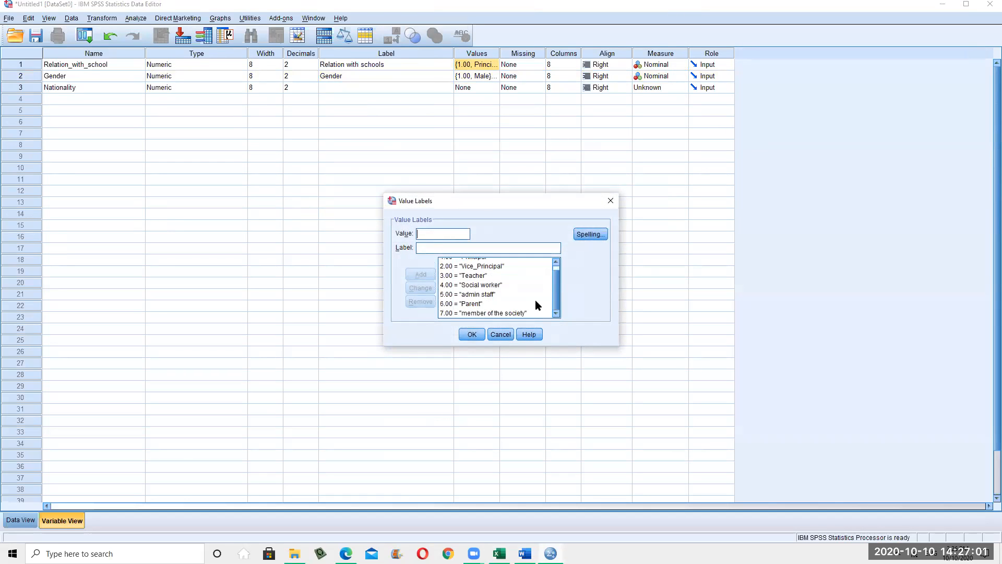
{"action": "left_click", "coordinate": [436, 235]}
{"action": "type", "text": "8"}
{"action": "left_click", "coordinate": [448, 246]}
{"action": "type", "text": "other"}
{"action": "left_click", "coordinate": [430, 275]}
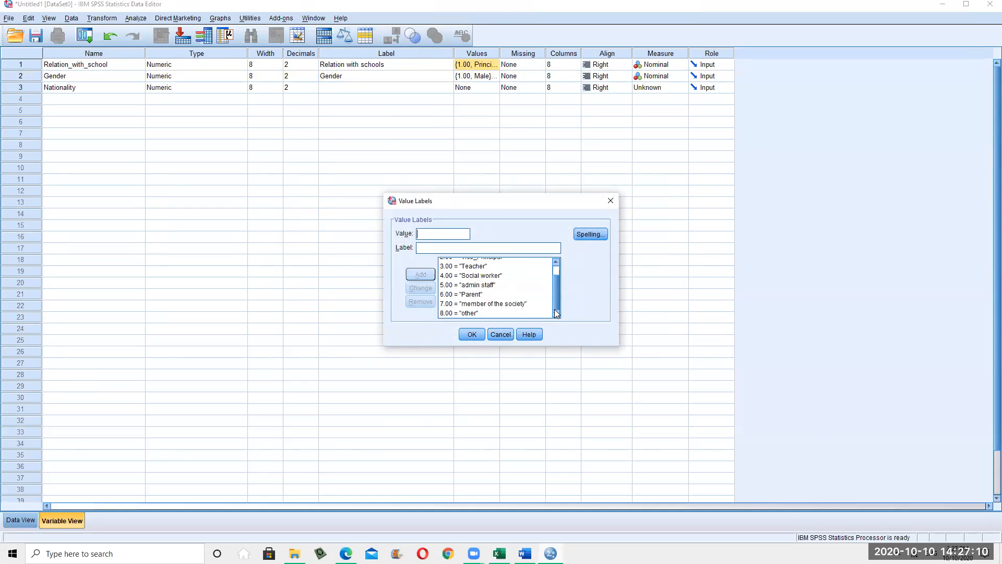
{"action": "left_click", "coordinate": [472, 334]}
{"action": "left_click", "coordinate": [475, 330]}
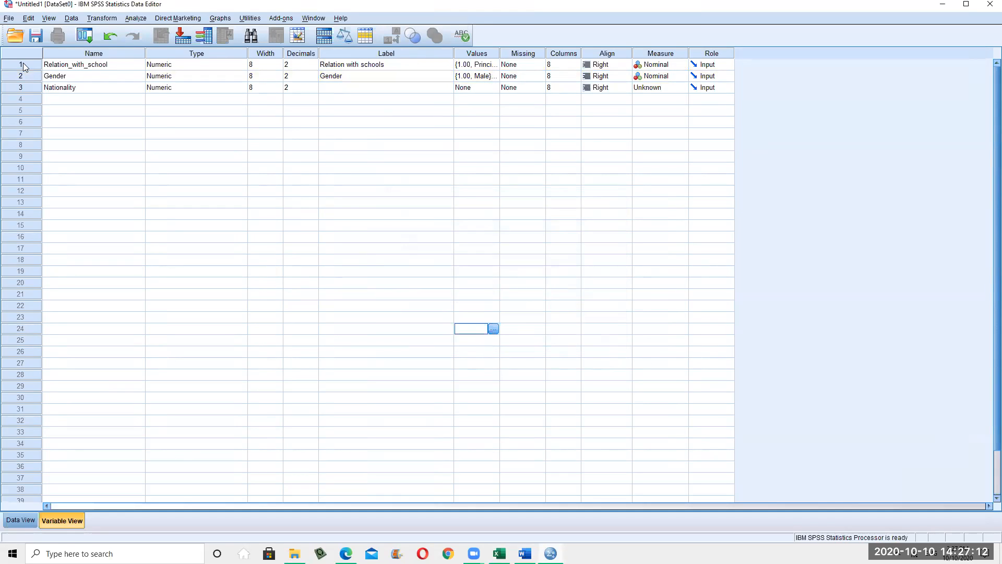
Insert a new variable above the Gender row
{"action": "left_click", "coordinate": [22, 76]}
{"action": "right_click", "coordinate": [22, 76]}
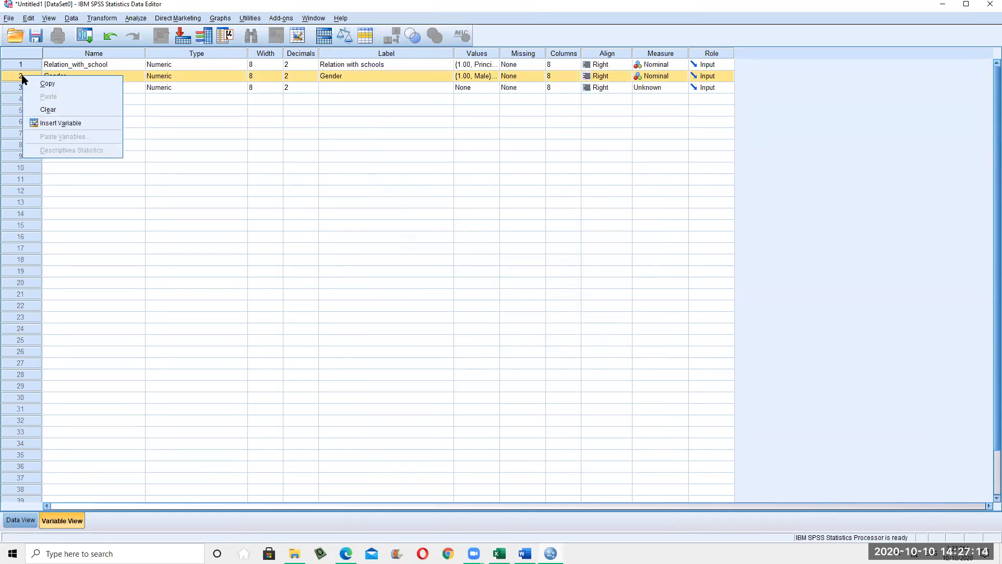
{"action": "left_click", "coordinate": [295, 260]}
{"action": "left_click", "coordinate": [21, 77]}
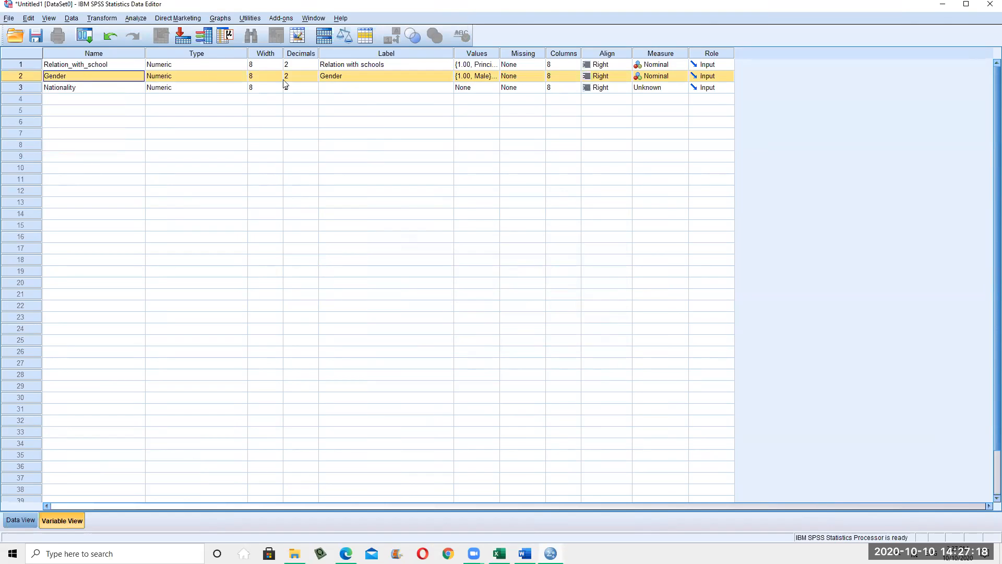
{"action": "right_click", "coordinate": [26, 75]}
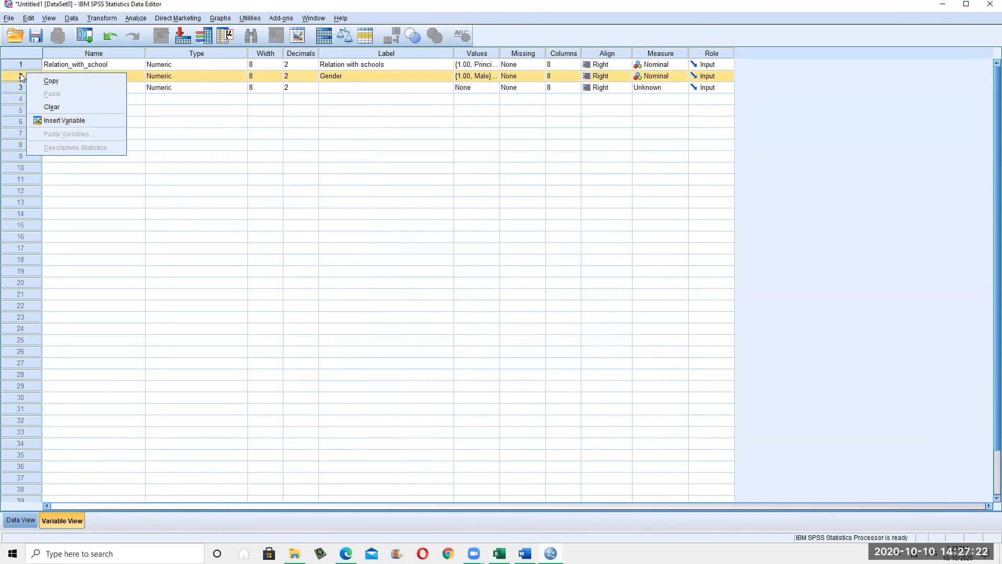
{"action": "left_click", "coordinate": [50, 122]}
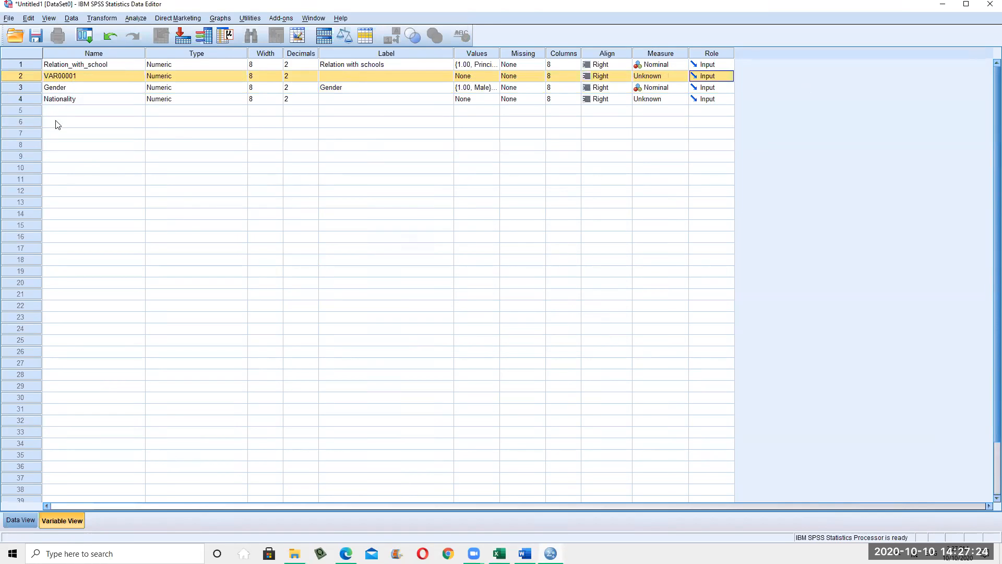
Try renaming VAR00001 to 'Other', dismissing the illegal-character warnings
{"action": "double_click", "coordinate": [71, 77]}
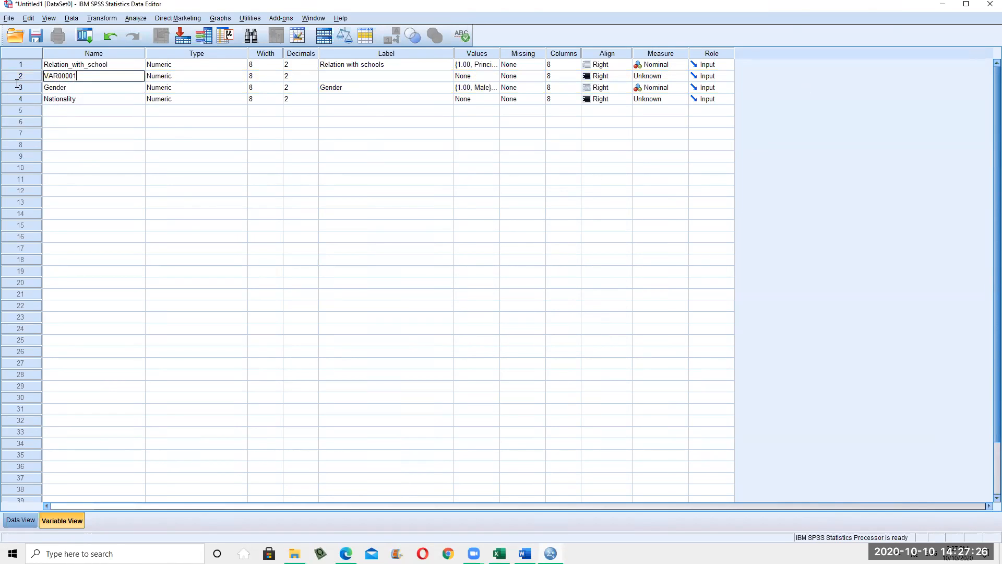
{"action": "double_click", "coordinate": [68, 76]}
{"action": "type", "text": "Other"}
{"action": "left_click", "coordinate": [201, 79]}
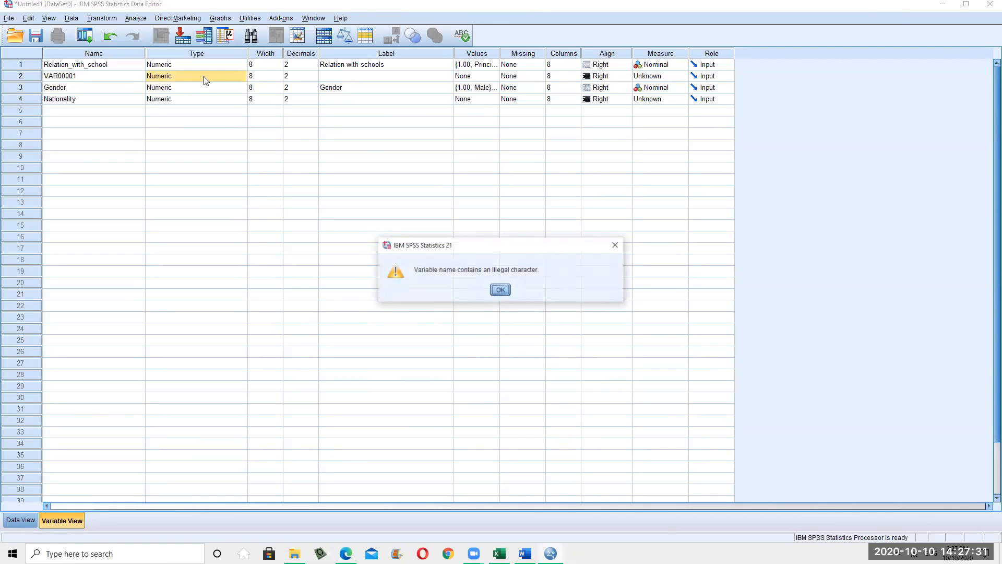
{"action": "left_click", "coordinate": [501, 290]}
{"action": "double_click", "coordinate": [97, 76]}
{"action": "type", "text": "others"}
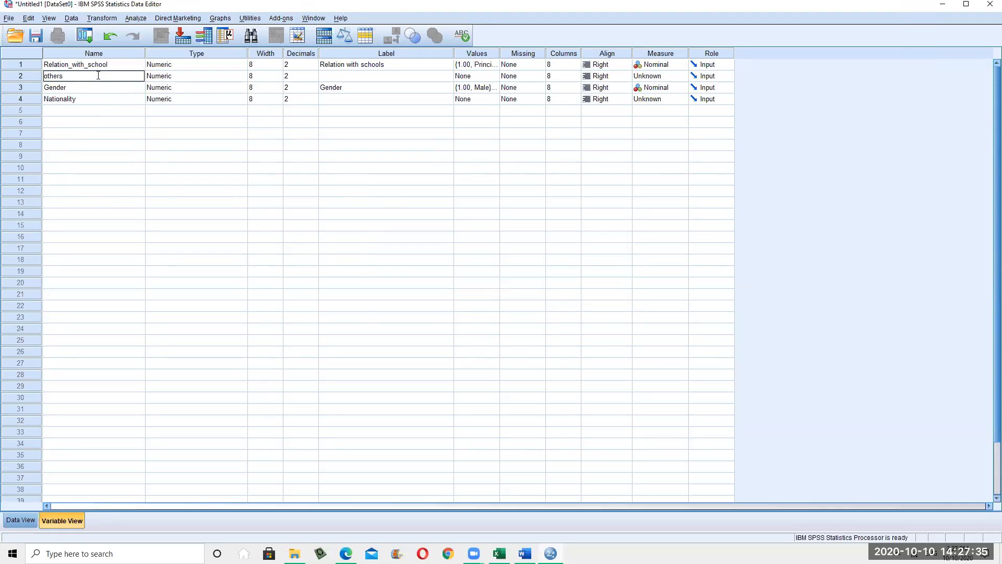
{"action": "left_click", "coordinate": [203, 77]}
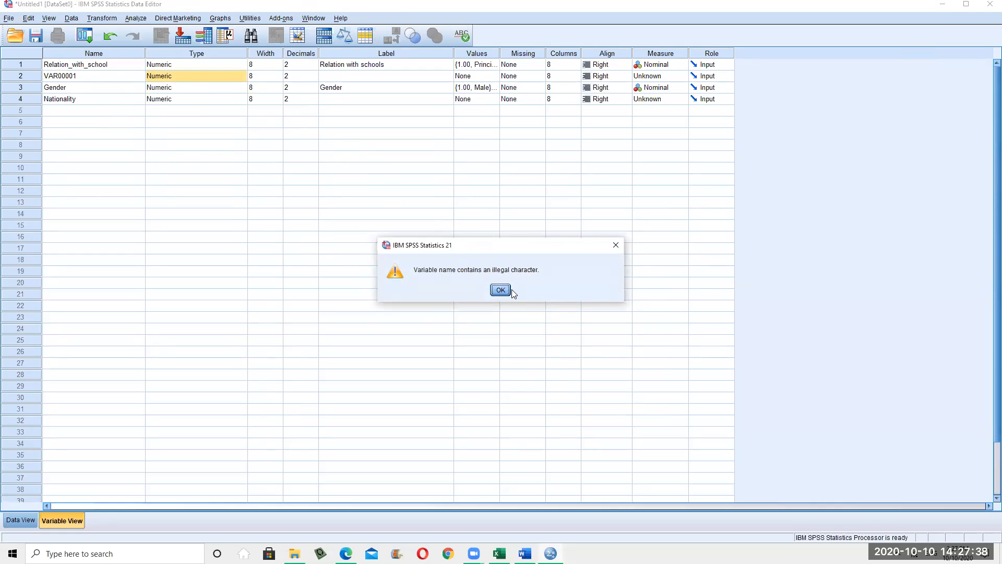
{"action": "left_click", "coordinate": [170, 111]}
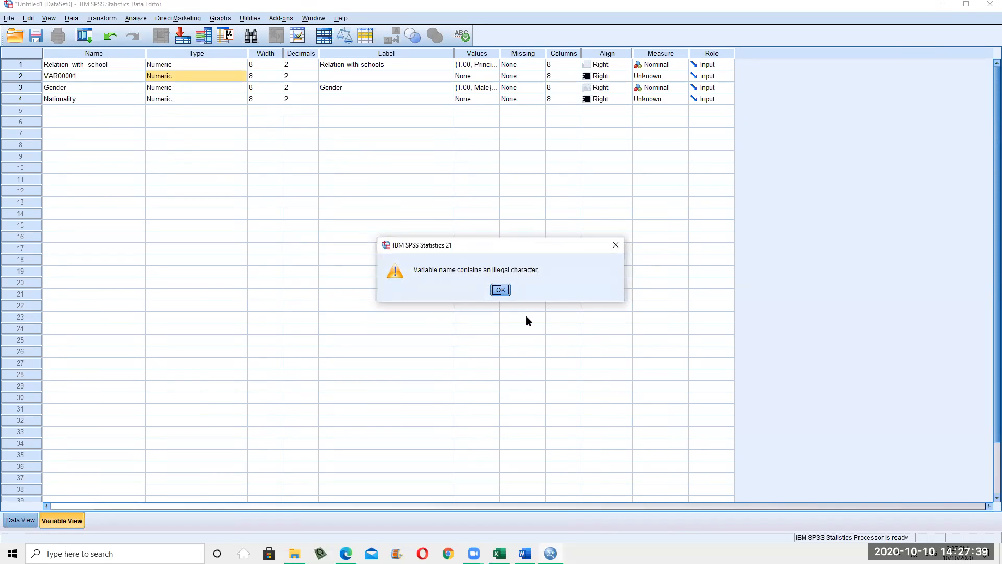
{"action": "left_click", "coordinate": [500, 290]}
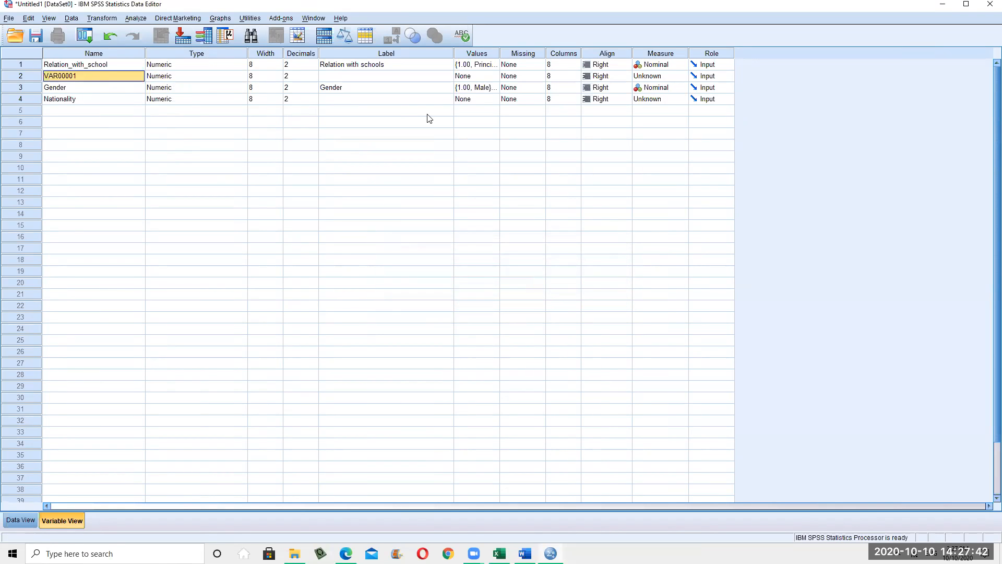
Finish naming the second variable 'other'
{"action": "type", "text": "o"}
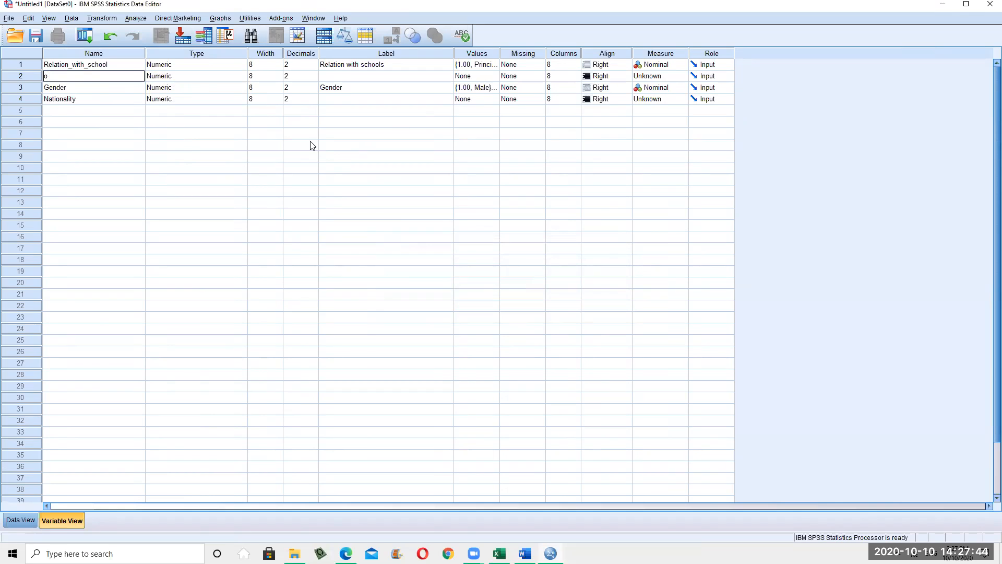
{"action": "type", "text": "t"}
{"action": "left_click", "coordinate": [336, 285]}
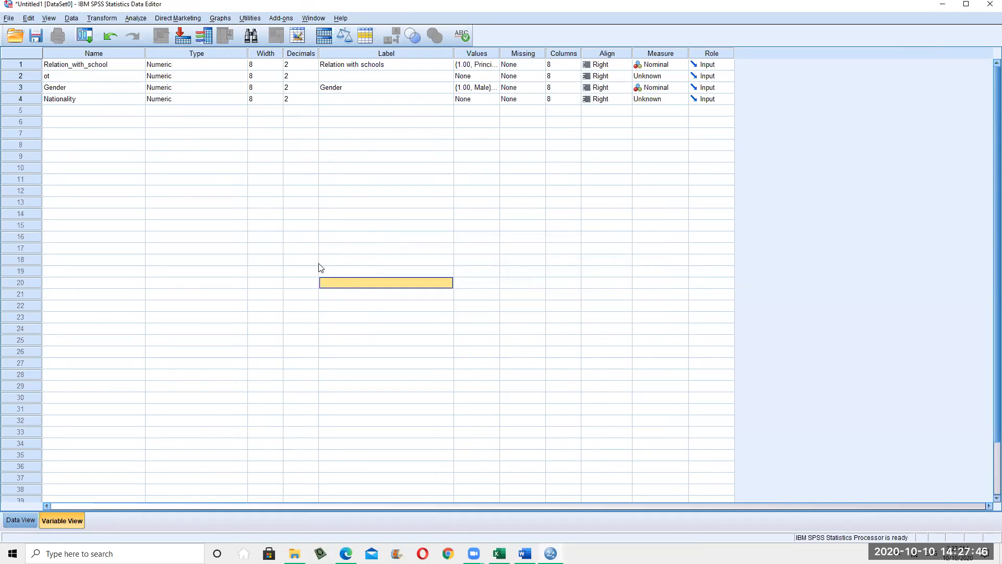
{"action": "left_click", "coordinate": [60, 78]}
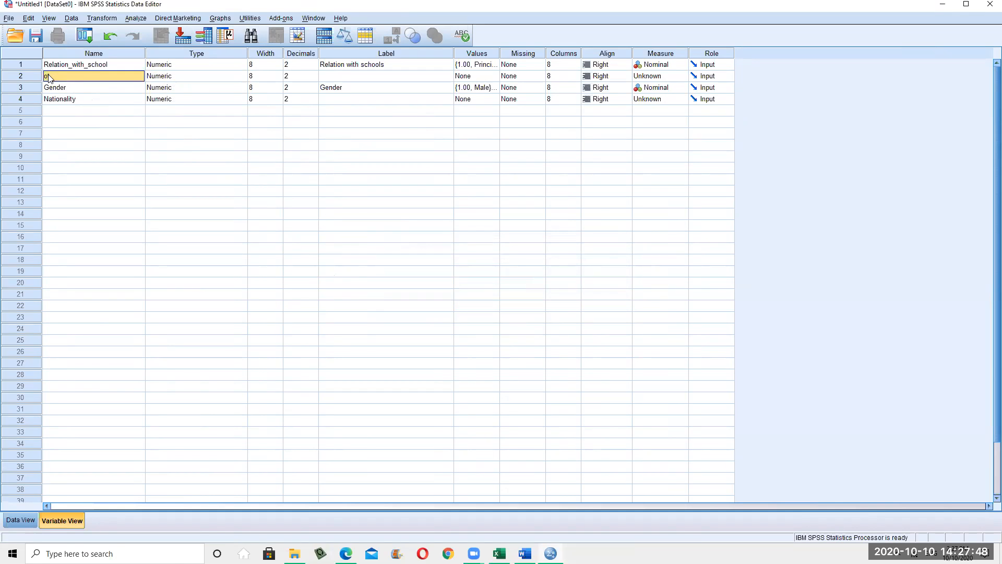
{"action": "left_click", "coordinate": [53, 76]}
{"action": "type", "text": "he"}
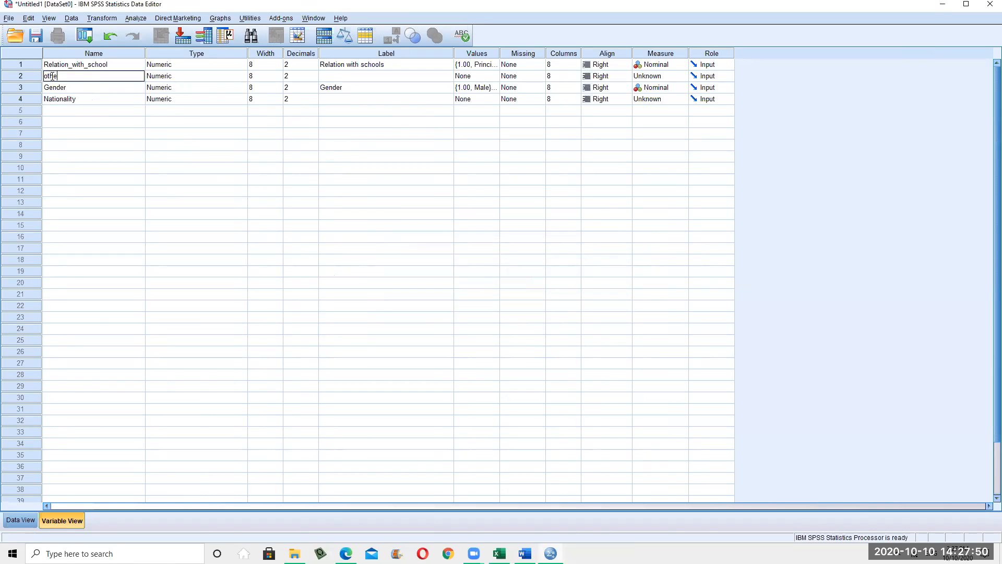
{"action": "type", "text": "r"}
{"action": "left_click", "coordinate": [137, 171]}
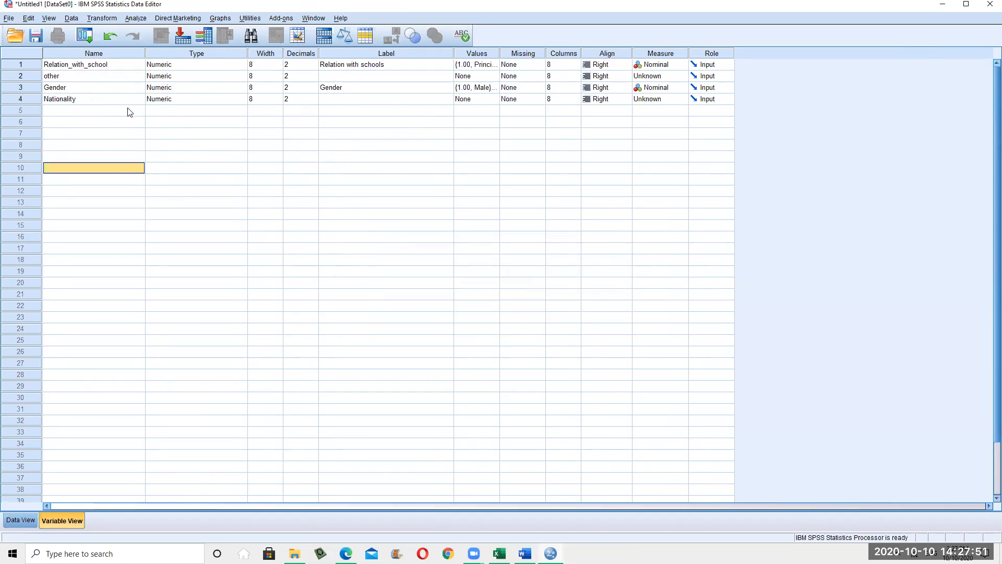
{"action": "left_click", "coordinate": [188, 78]}
Change the variable other to String type and widen the Width column
{"action": "left_click", "coordinate": [241, 76]}
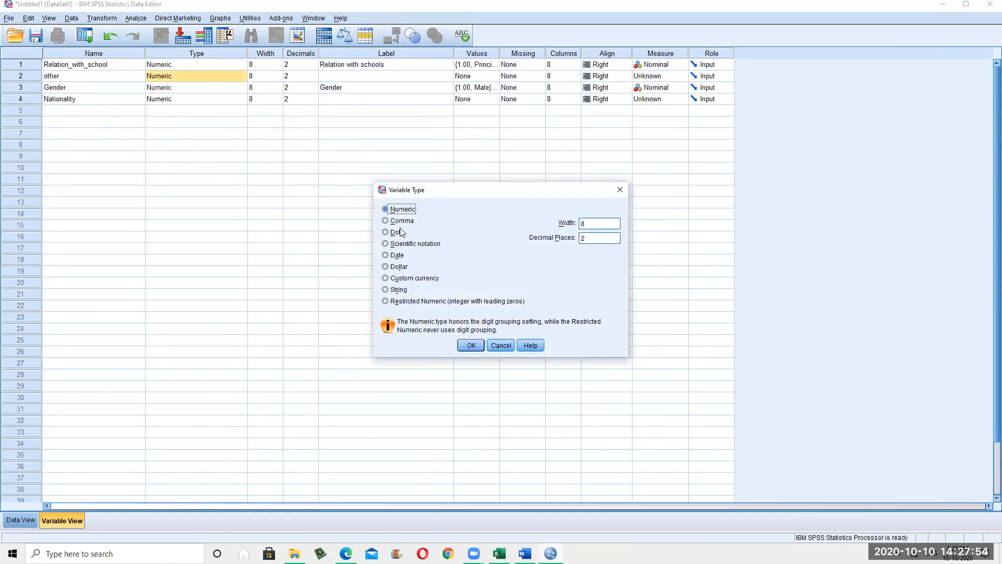
{"action": "left_click", "coordinate": [398, 290]}
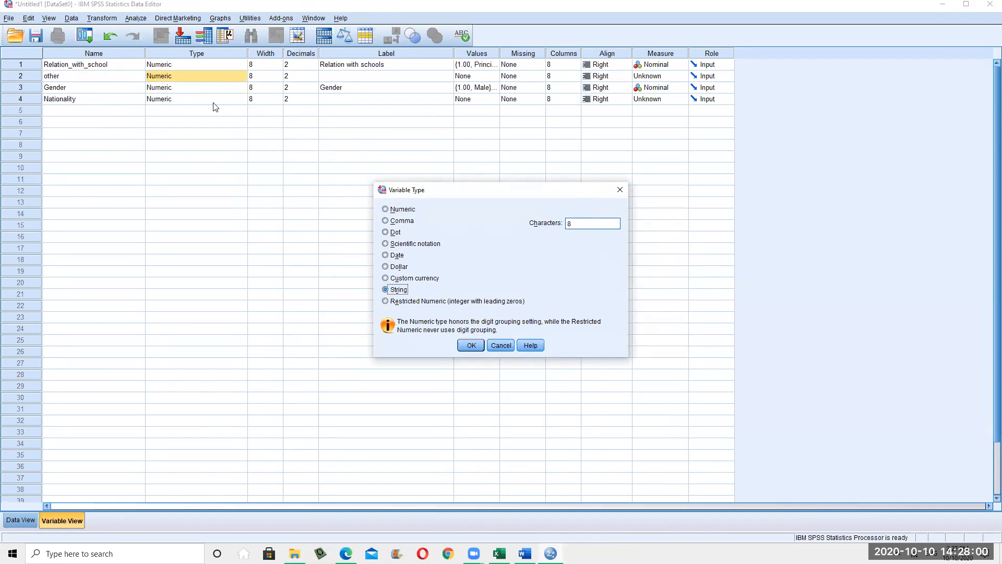
{"action": "left_click", "coordinate": [472, 346]}
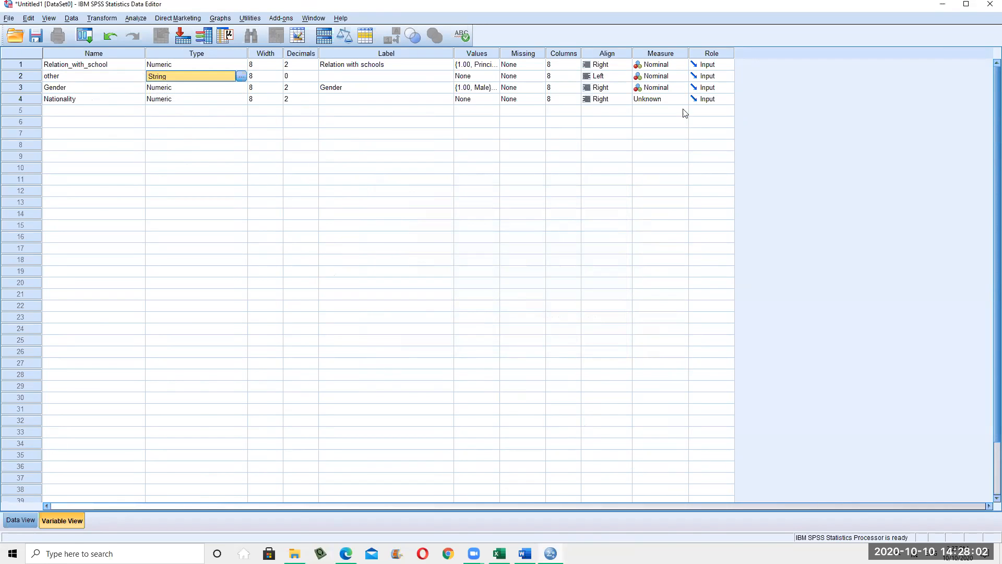
{"action": "left_click", "coordinate": [266, 76]}
{"action": "left_click", "coordinate": [277, 78]}
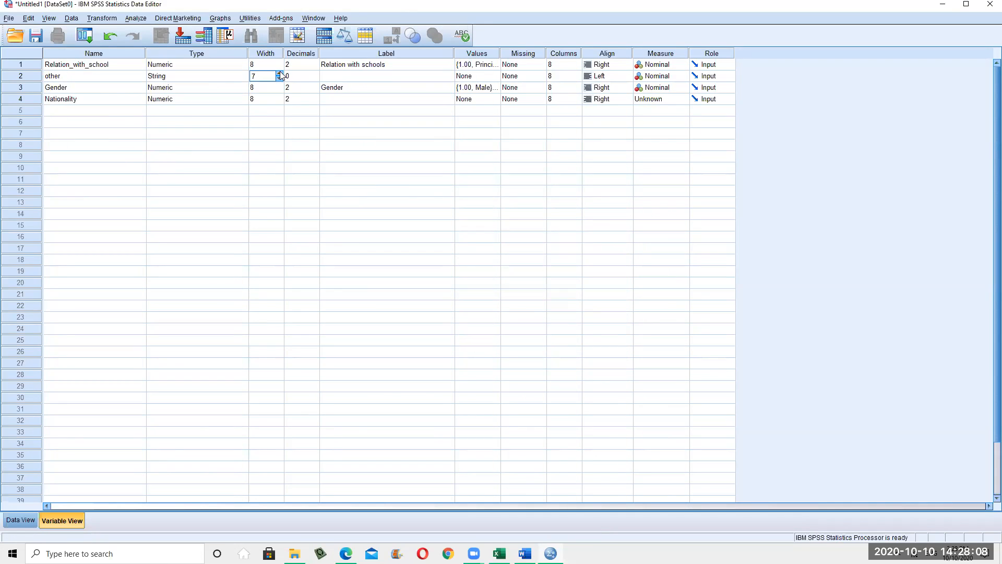
{"action": "left_click_drag", "start_coordinate": [283, 49], "coordinate": [330, 53]}
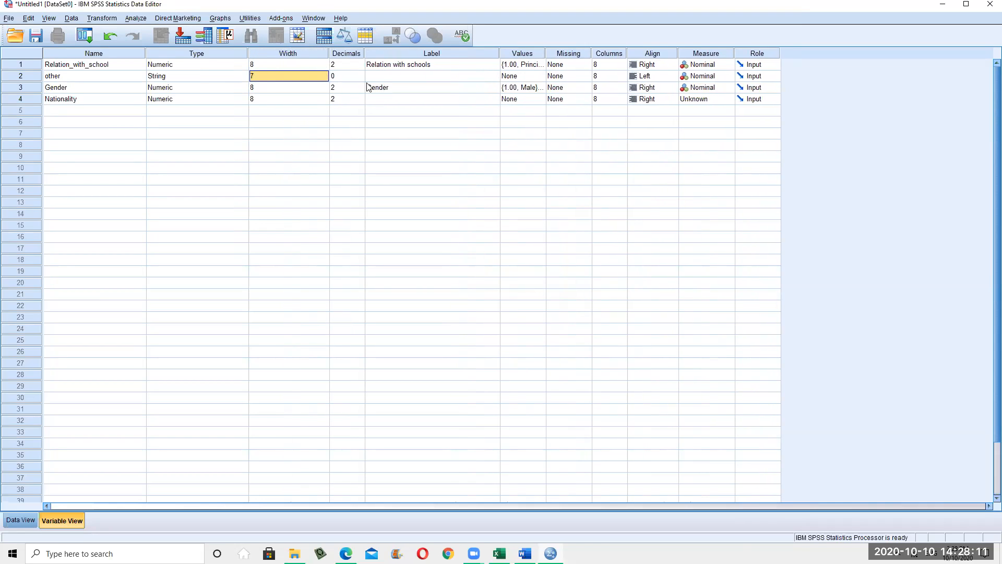
{"action": "left_click", "coordinate": [209, 77]}
{"action": "left_click", "coordinate": [295, 76]}
Set other's string length to 40 characters
{"action": "left_click", "coordinate": [221, 75]}
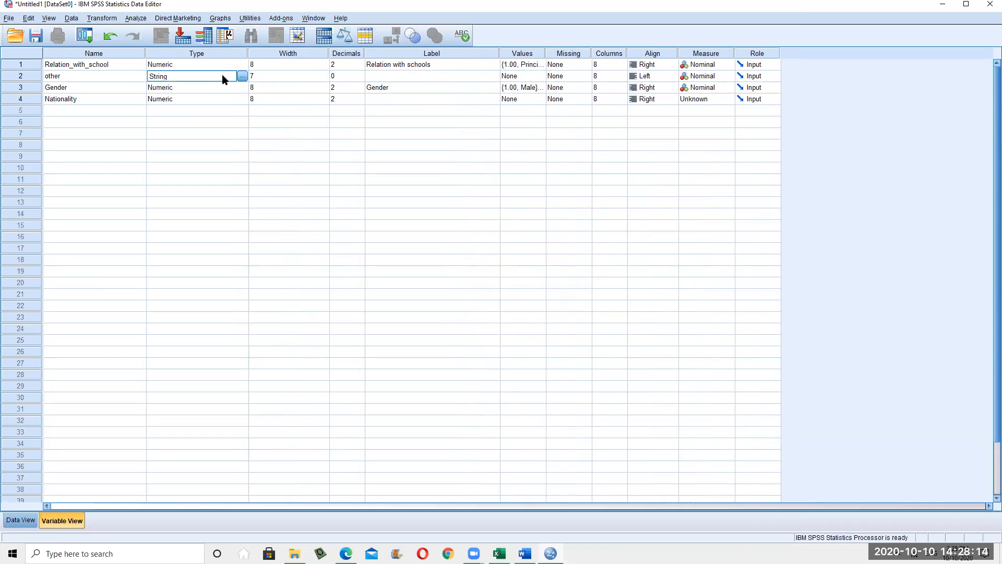
{"action": "left_click", "coordinate": [243, 76]}
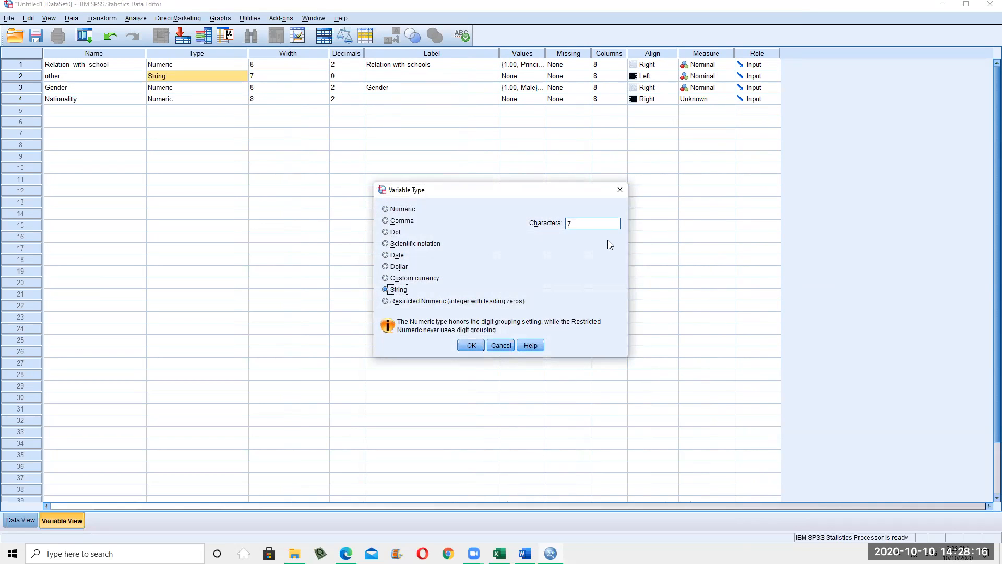
{"action": "double_click", "coordinate": [593, 228]}
{"action": "type", "text": "40"}
{"action": "left_click", "coordinate": [471, 345]}
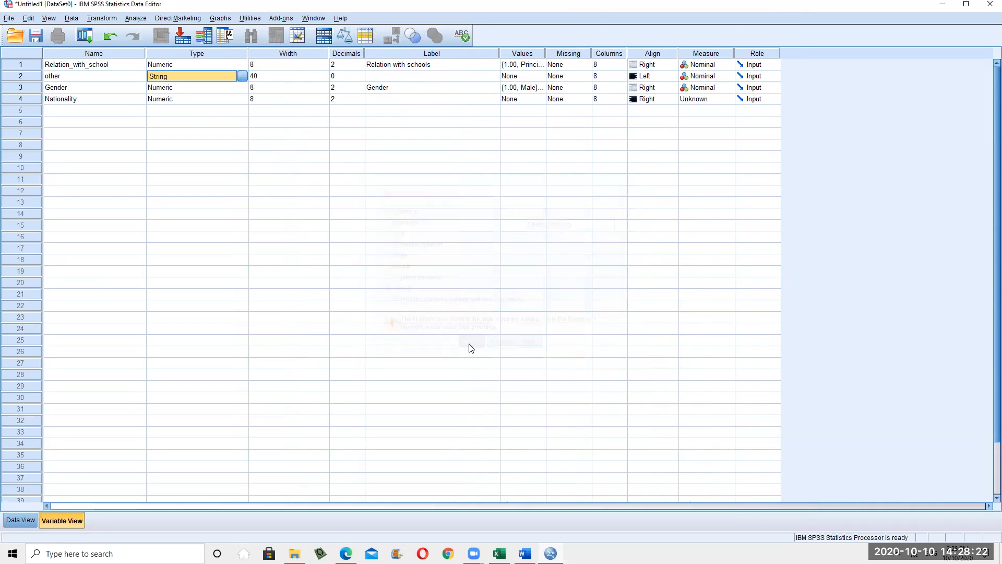
{"action": "left_click", "coordinate": [274, 78]}
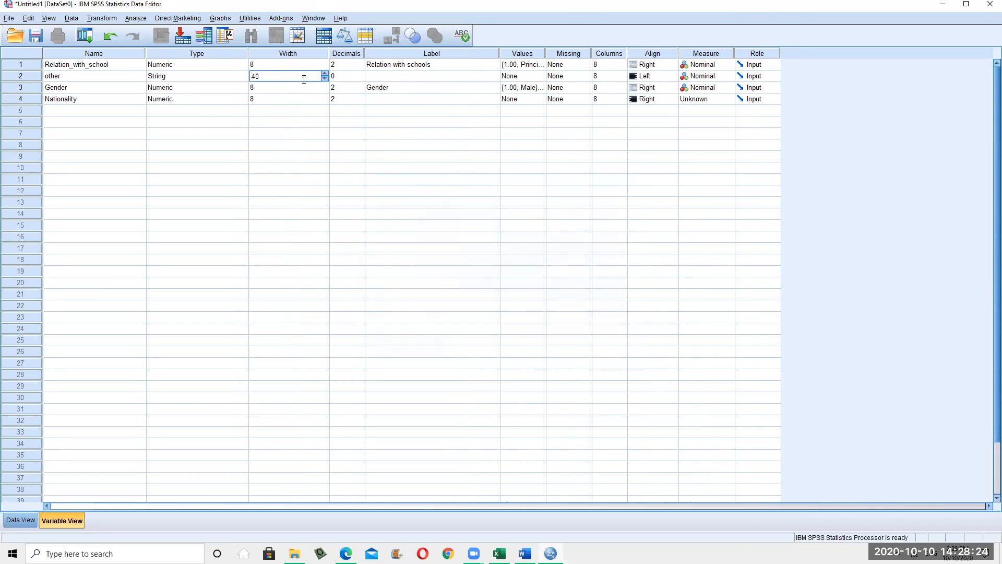
Label the variable other as 'Other options'
{"action": "left_click", "coordinate": [292, 152]}
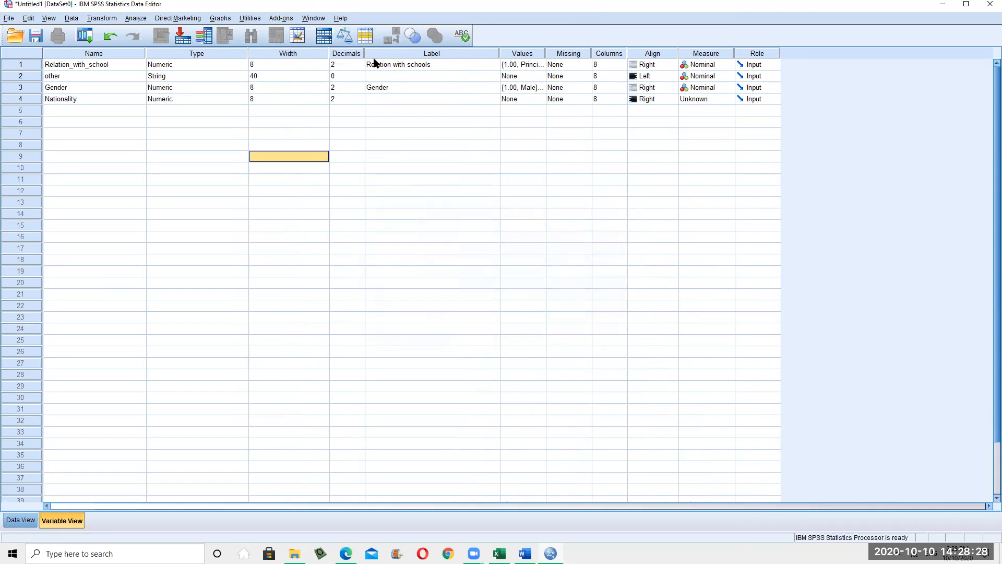
{"action": "left_click", "coordinate": [390, 84]}
{"action": "left_click", "coordinate": [407, 76]}
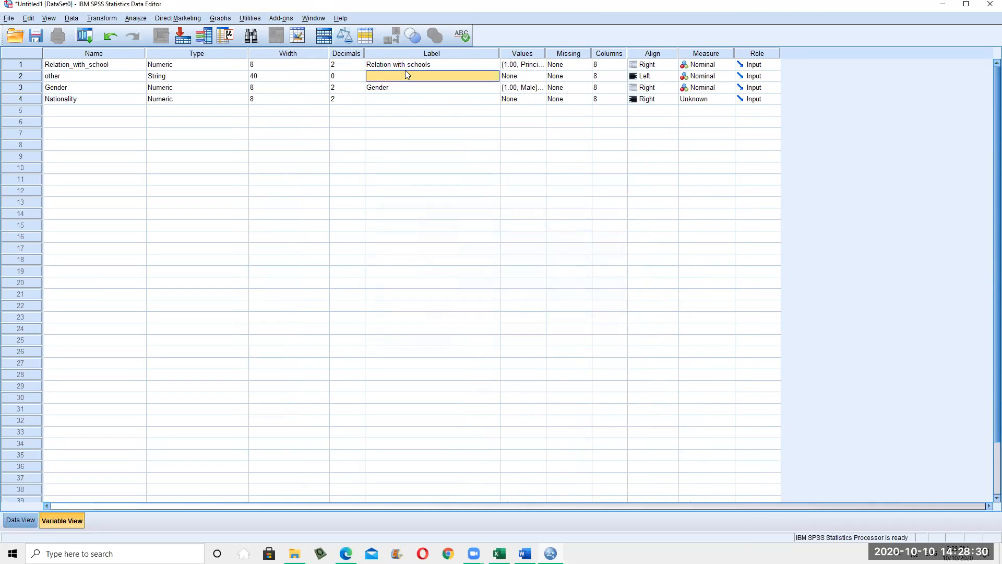
{"action": "type", "text": "Other options"}
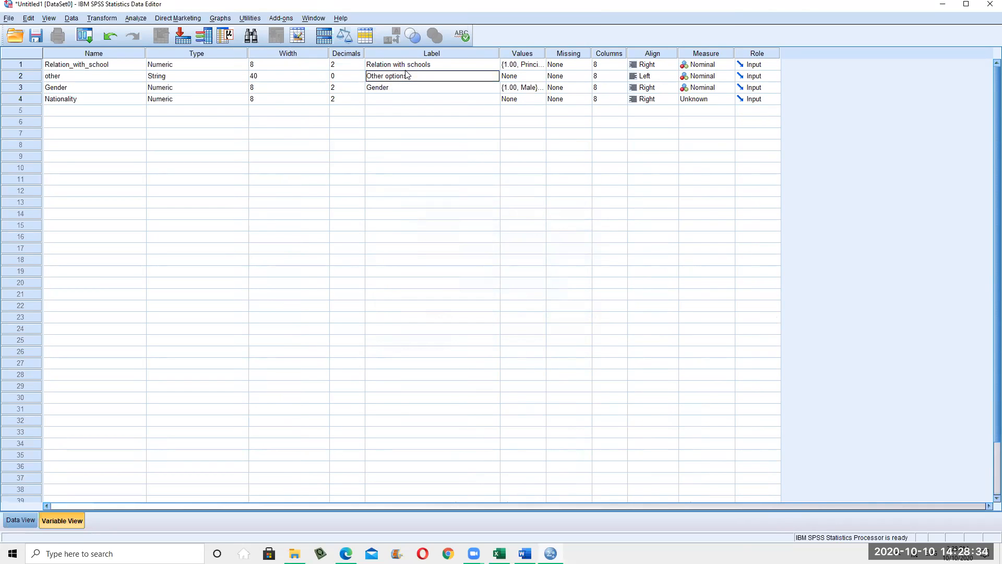
{"action": "left_click", "coordinate": [406, 191]}
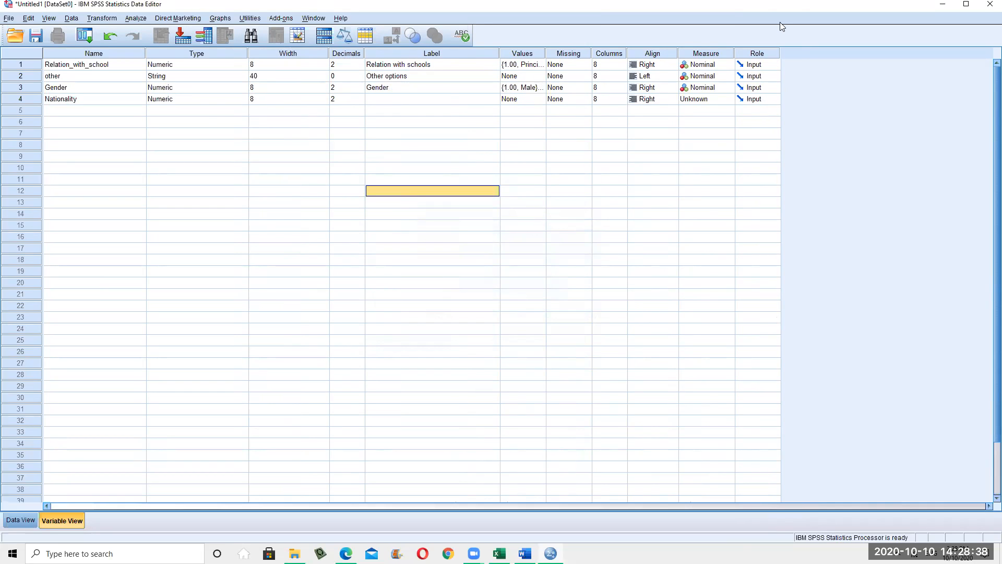
{"action": "key", "text": "alt+Tab"}
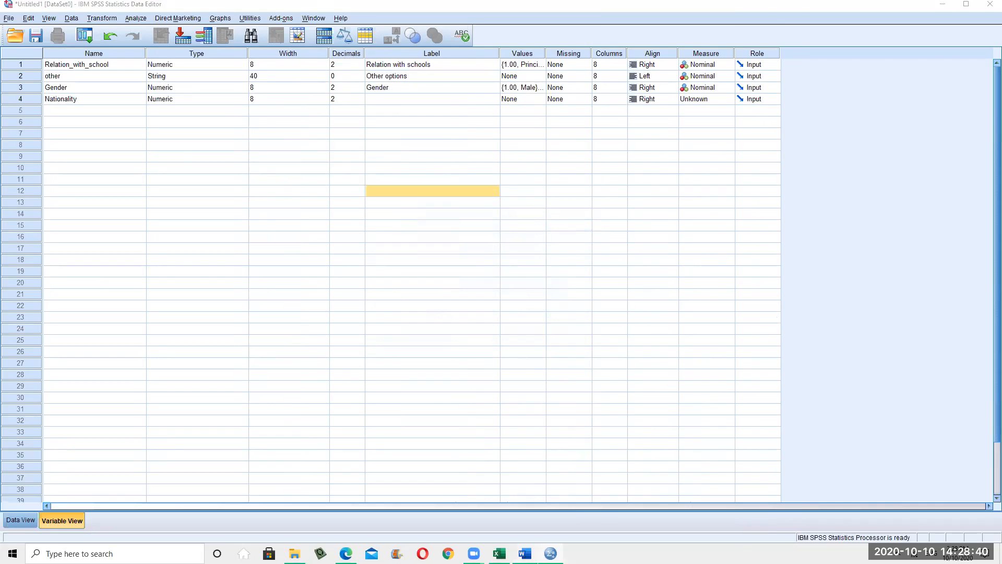
{"action": "scroll", "coordinate": [609, 340], "scroll_direction": "down", "scroll_amount": 3}
{"action": "scroll", "coordinate": [609, 339], "scroll_direction": "down", "scroll_amount": 5}
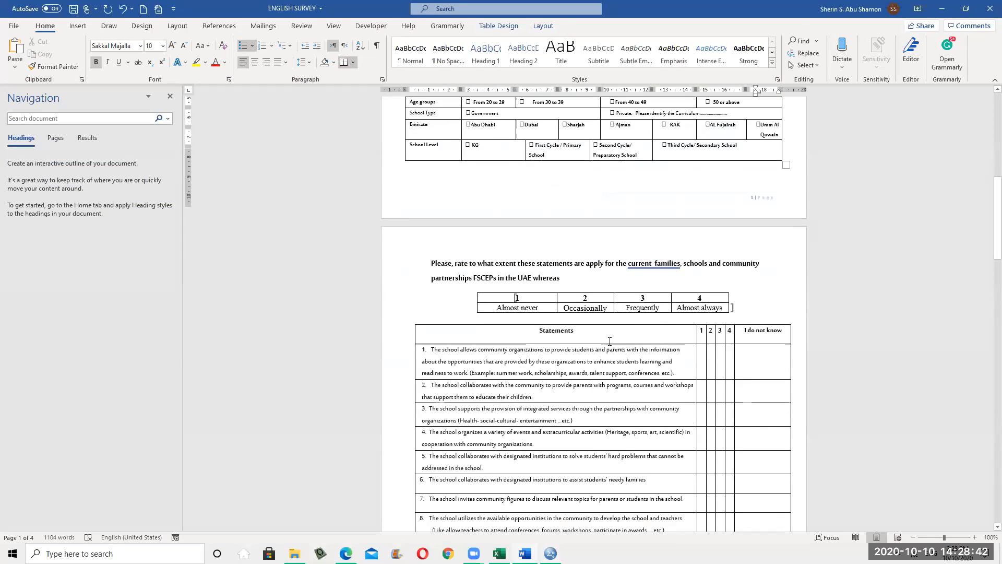
{"action": "scroll", "coordinate": [747, 263], "scroll_direction": "down", "scroll_amount": 1}
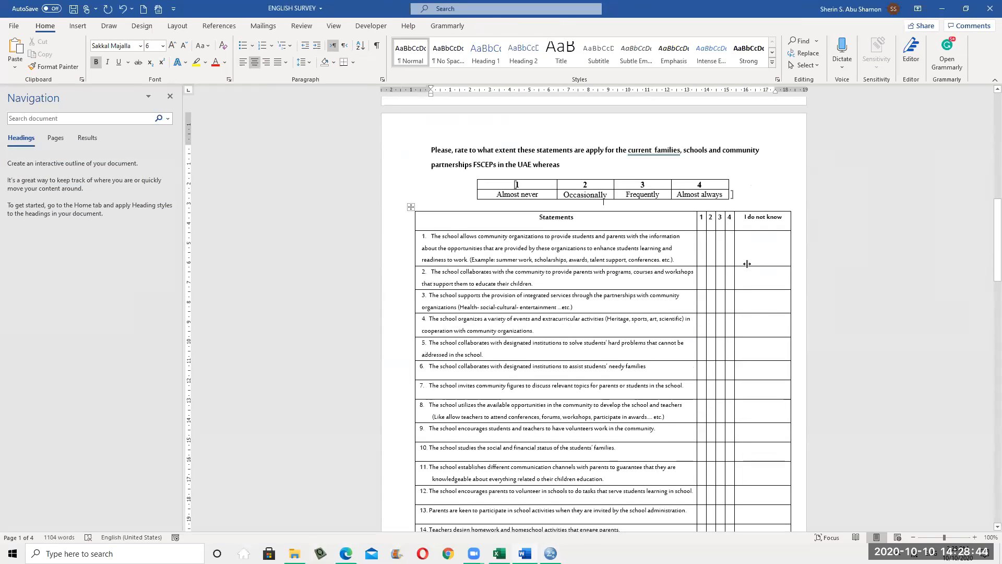
{"action": "scroll", "coordinate": [581, 234], "scroll_direction": "down", "scroll_amount": 15}
{"action": "scroll", "coordinate": [565, 348], "scroll_direction": "up", "scroll_amount": 6}
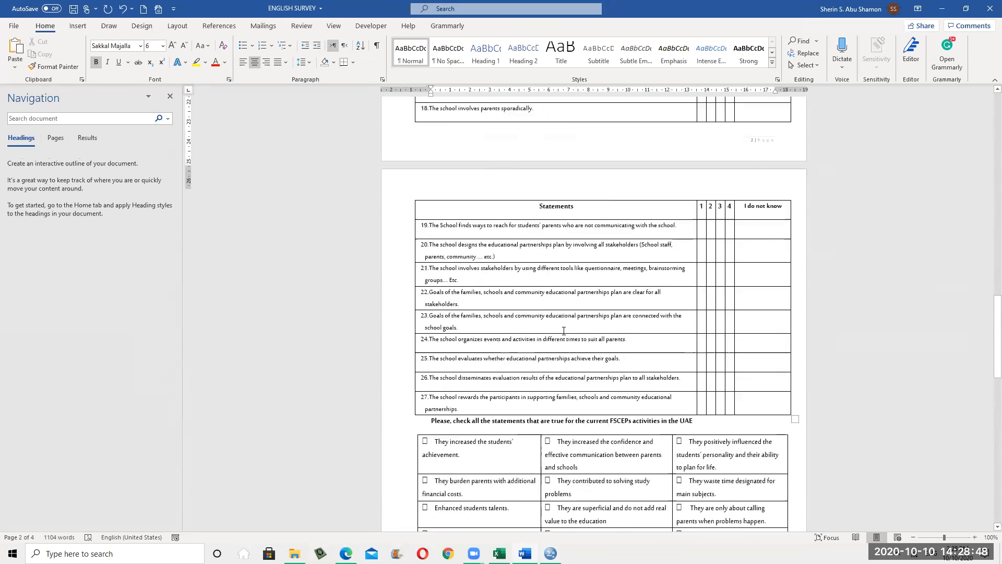
{"action": "scroll", "coordinate": [597, 299], "scroll_direction": "down", "scroll_amount": 4}
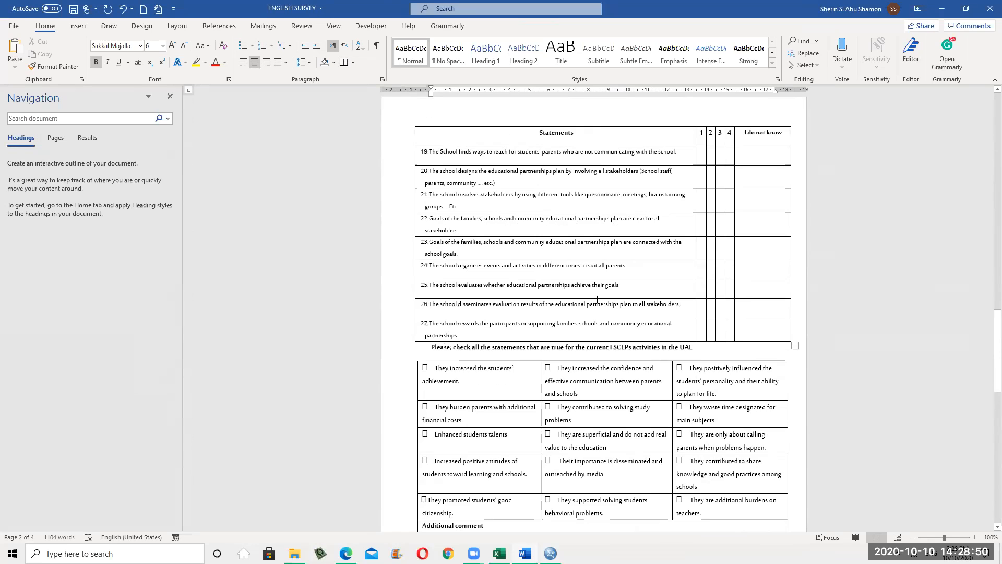
{"action": "scroll", "coordinate": [551, 110], "scroll_direction": "up", "scroll_amount": 8}
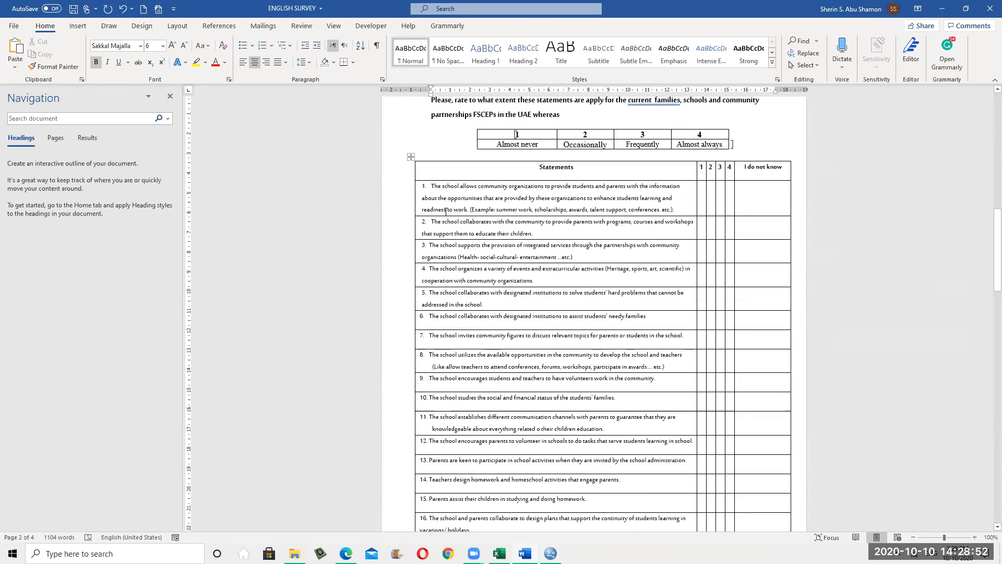
{"action": "left_click", "coordinate": [942, 9]}
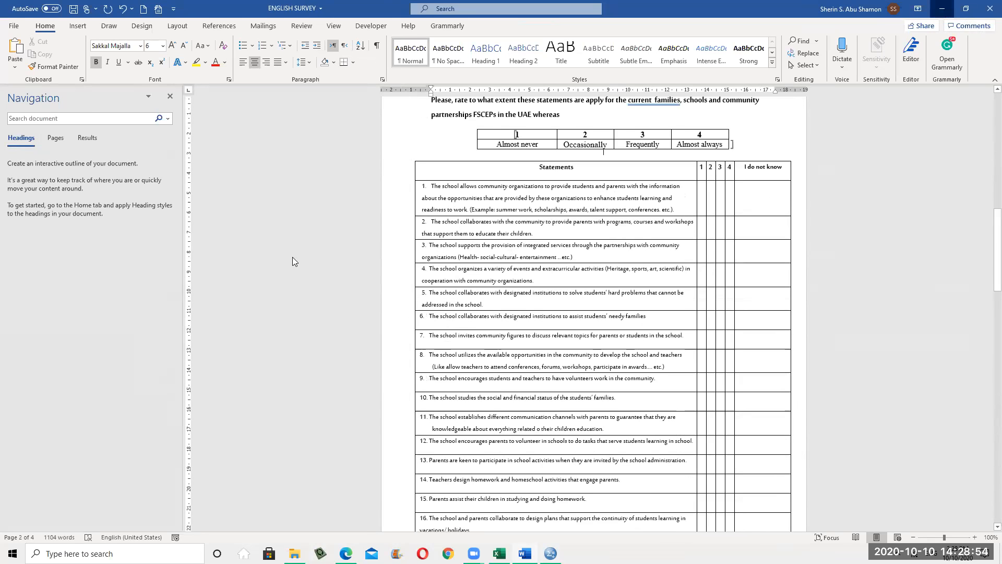
{"action": "left_click", "coordinate": [112, 111]}
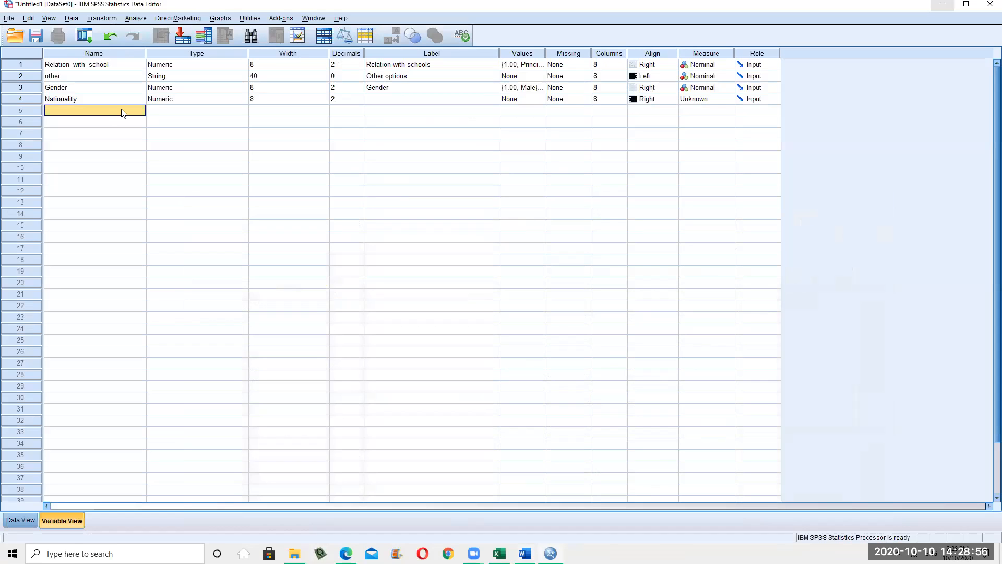
Name the fifth variable Item1 after dismissing the illegal-character warning
{"action": "type", "text": "Item_1"}
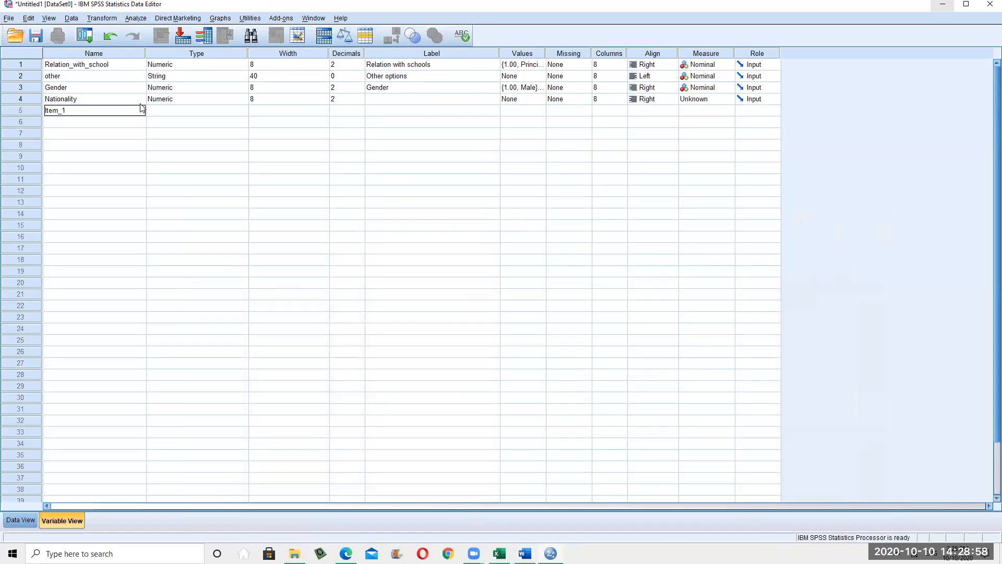
{"action": "left_click", "coordinate": [173, 112]}
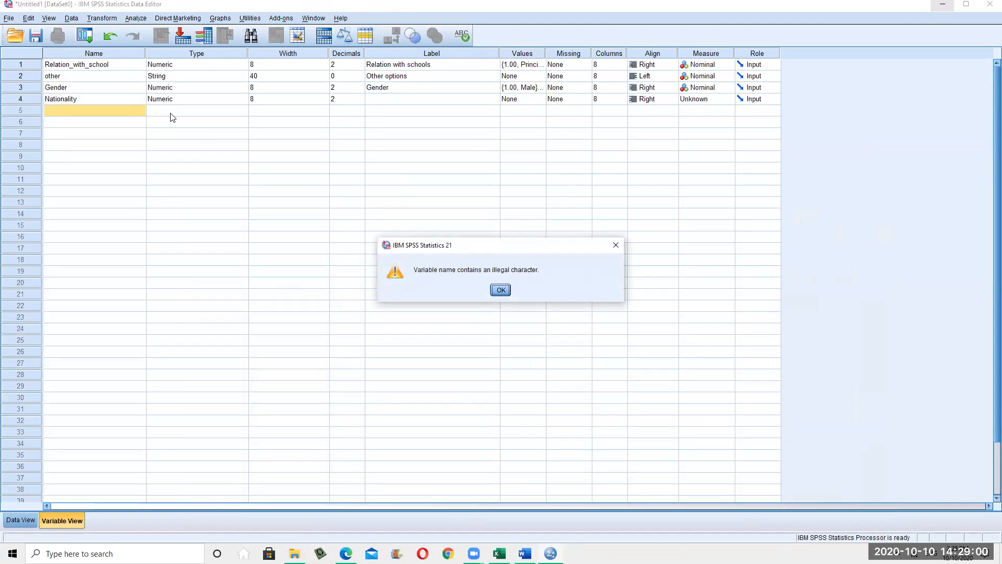
{"action": "left_click", "coordinate": [501, 291]}
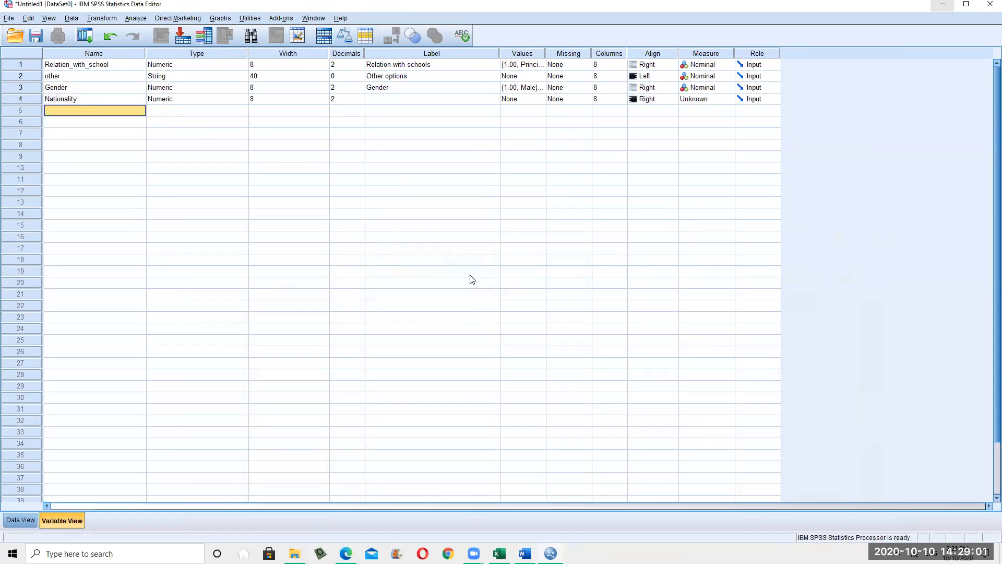
{"action": "double_click", "coordinate": [93, 114]}
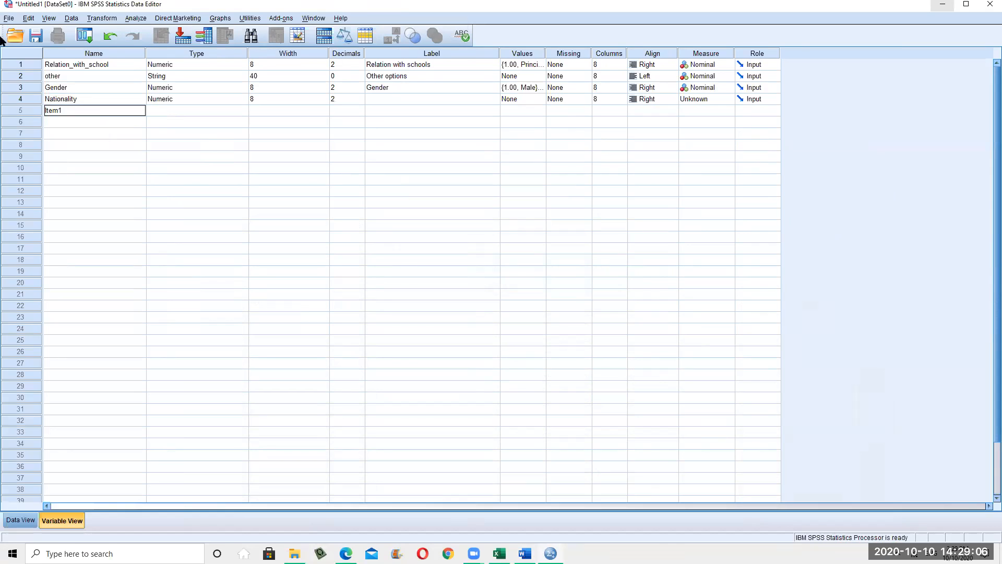
{"action": "left_click", "coordinate": [73, 125]}
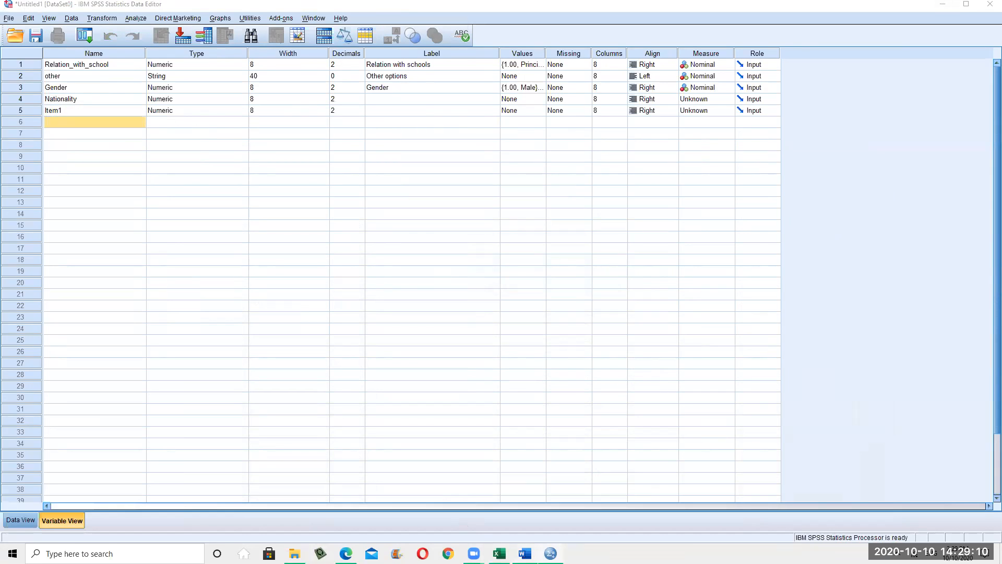
{"action": "key", "text": "alt+Tab"}
Paste survey statement 1 as Item1's label and resize the Label column
{"action": "left_click_drag", "start_coordinate": [431, 186], "coordinate": [689, 206]}
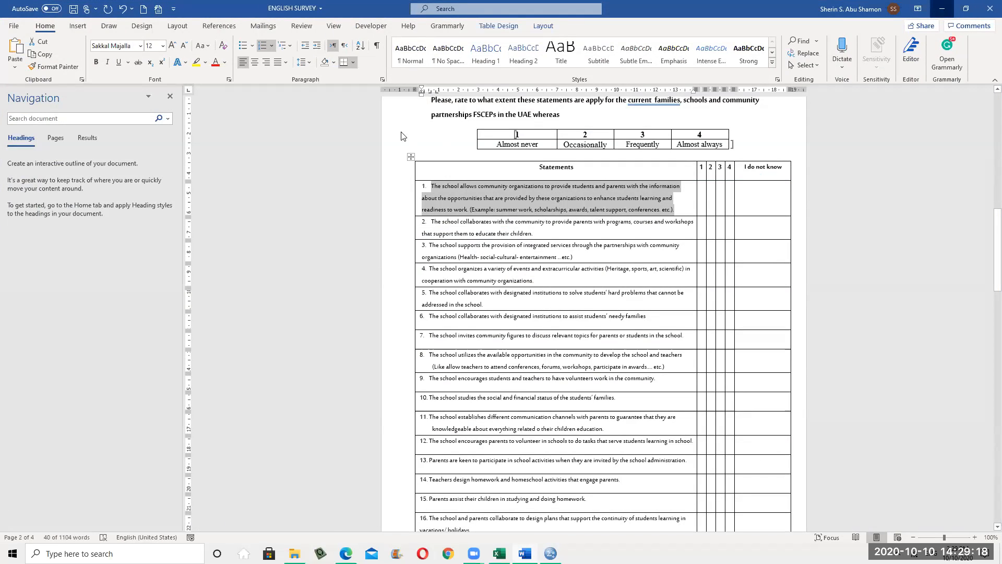
{"action": "key", "text": "alt+Tab"}
{"action": "double_click", "coordinate": [407, 112]}
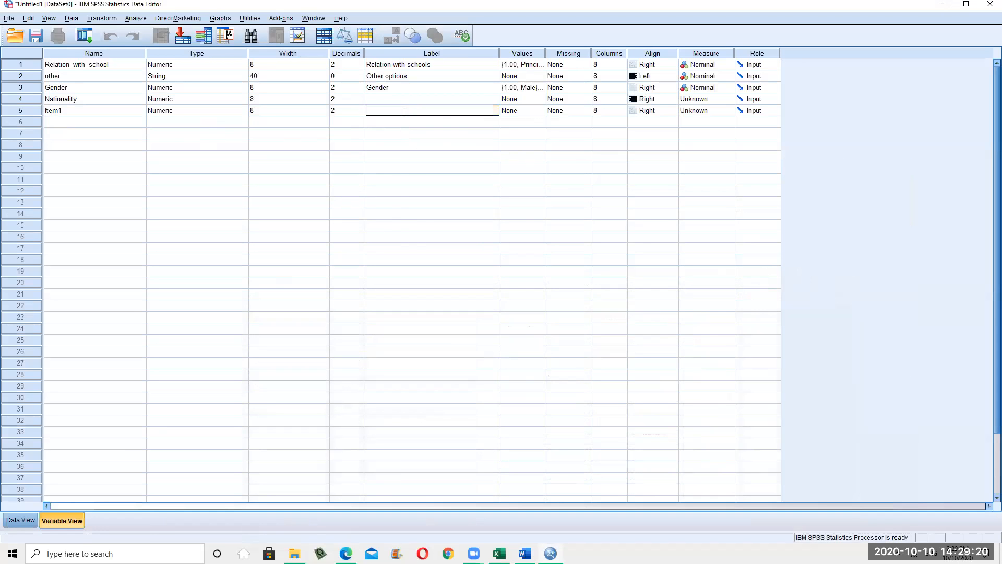
{"action": "right_click", "coordinate": [408, 115]}
{"action": "left_click", "coordinate": [437, 173]}
{"action": "left_click", "coordinate": [438, 214]}
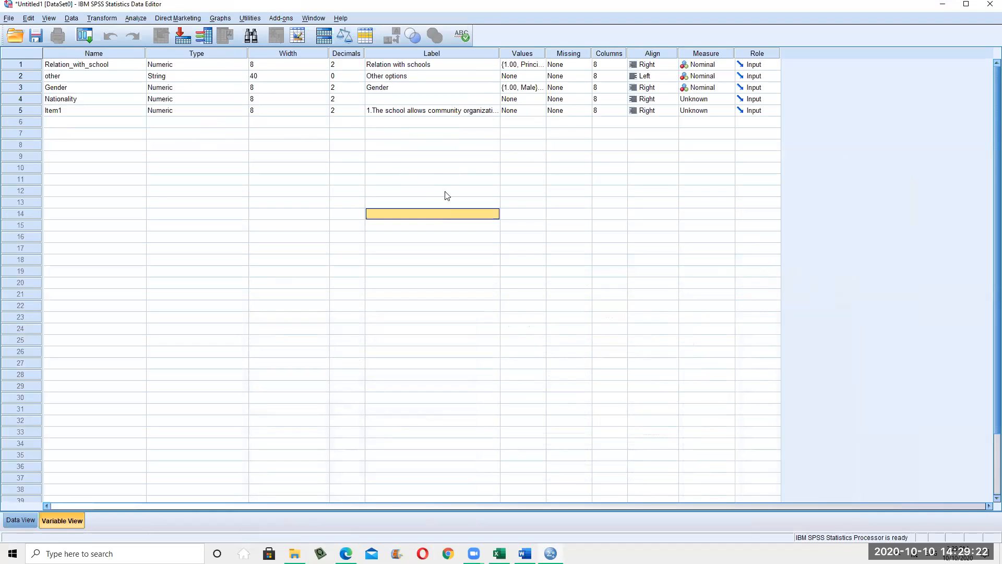
{"action": "left_click_drag", "start_coordinate": [700, 53], "coordinate": [497, 87]}
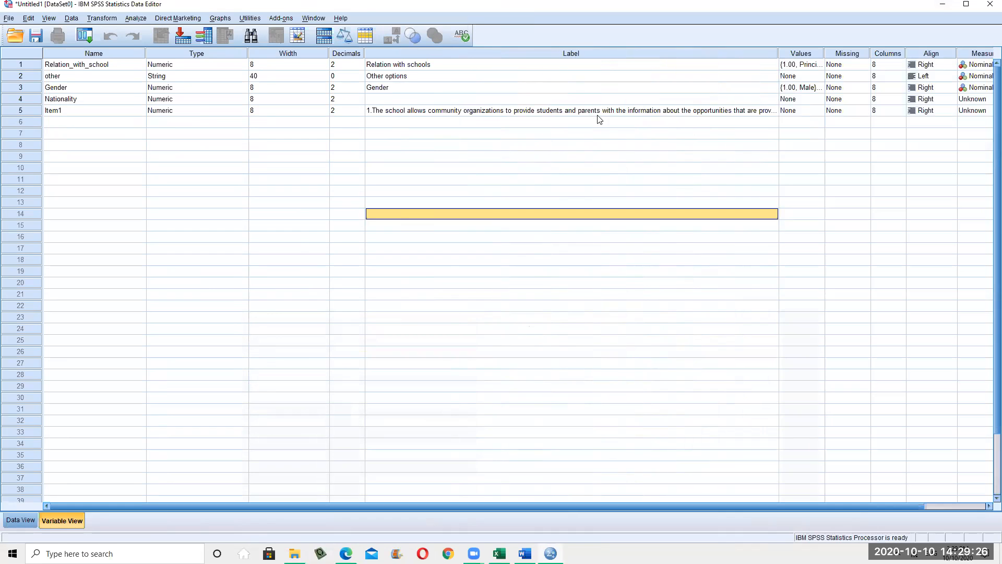
{"action": "left_click", "coordinate": [598, 112]}
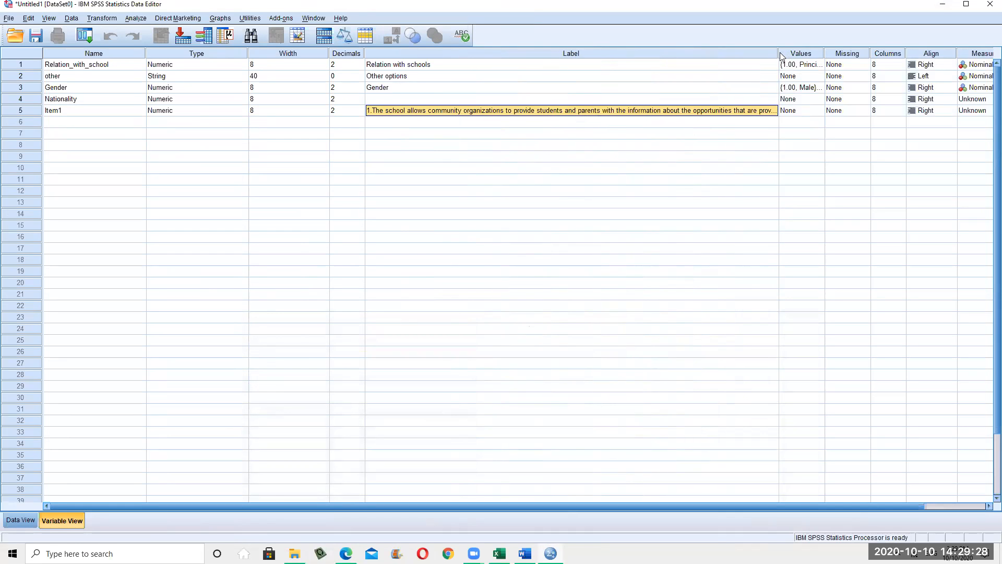
{"action": "left_click_drag", "start_coordinate": [778, 53], "coordinate": [634, 63]}
{"action": "left_click", "coordinate": [543, 156]}
{"action": "left_click", "coordinate": [474, 112]}
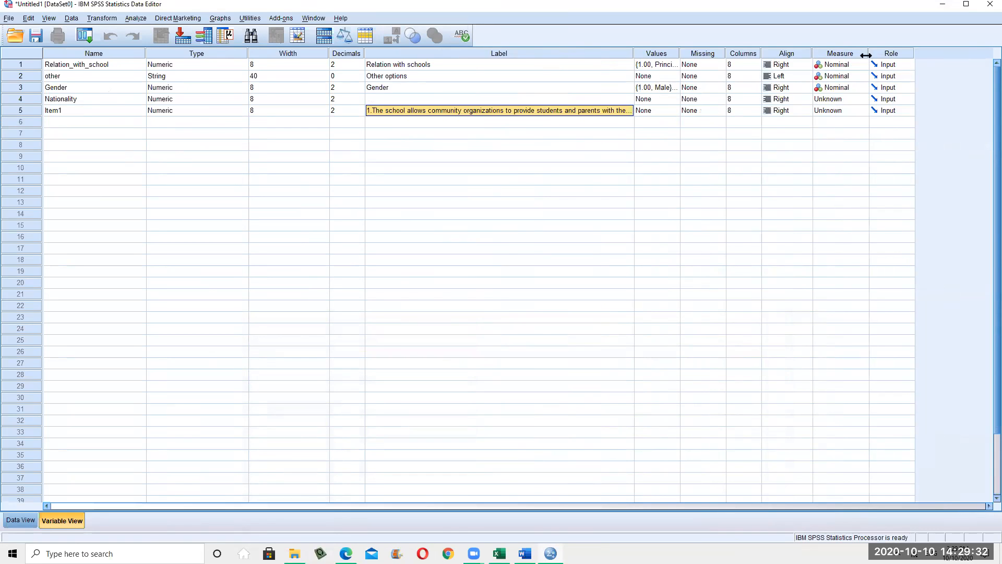
Set Item1's measure to Ordinal
{"action": "left_click", "coordinate": [846, 112]}
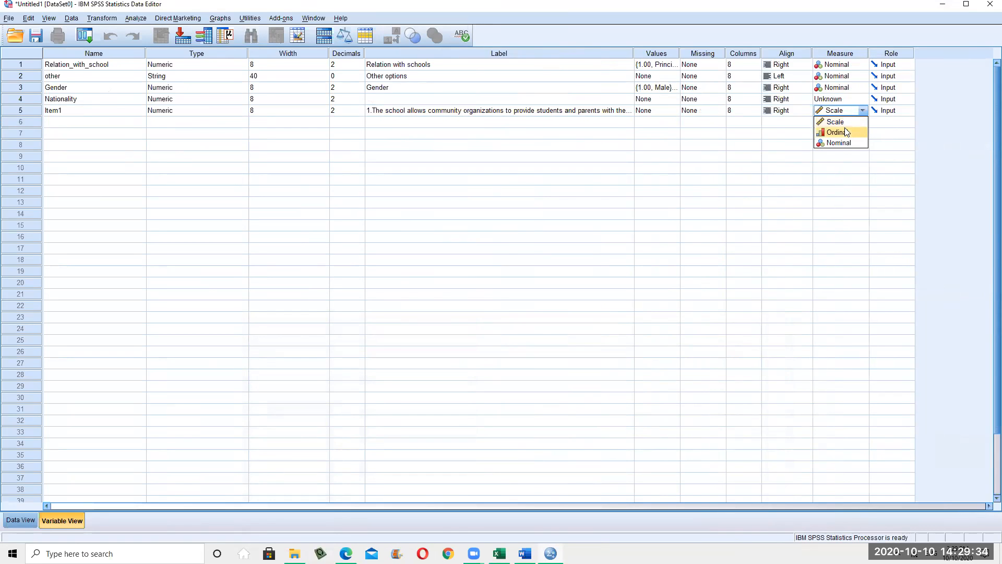
{"action": "left_click", "coordinate": [838, 132]}
{"action": "left_click", "coordinate": [791, 179]}
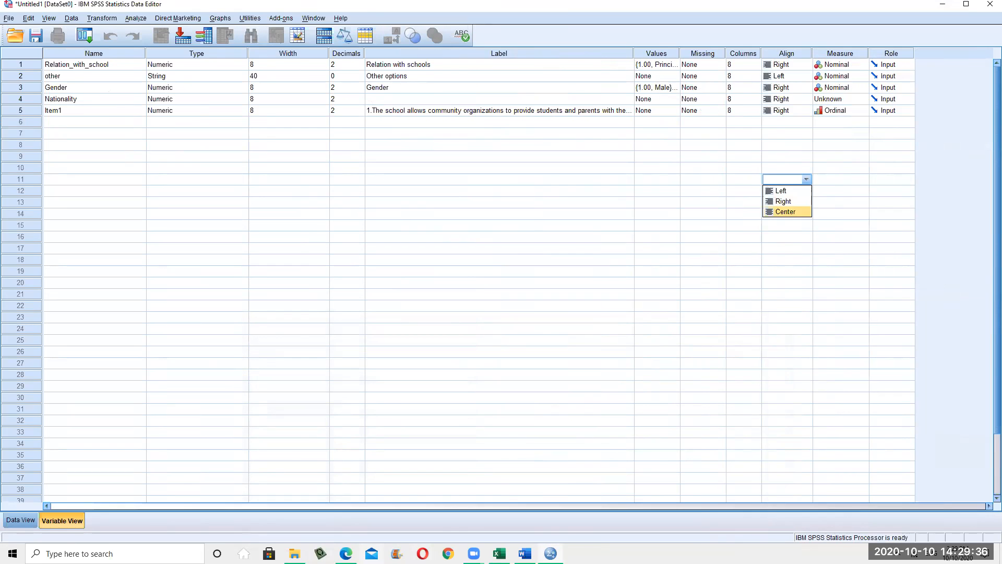
{"action": "left_click", "coordinate": [526, 553]}
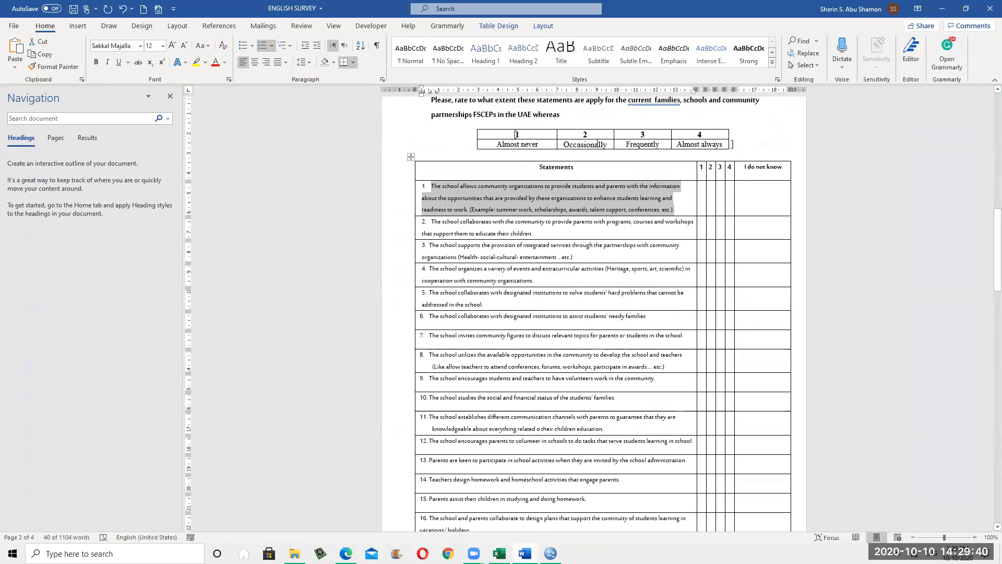
Look over the survey's 1–4 rating scale row, then minimize Word
{"action": "left_click", "coordinate": [515, 143]}
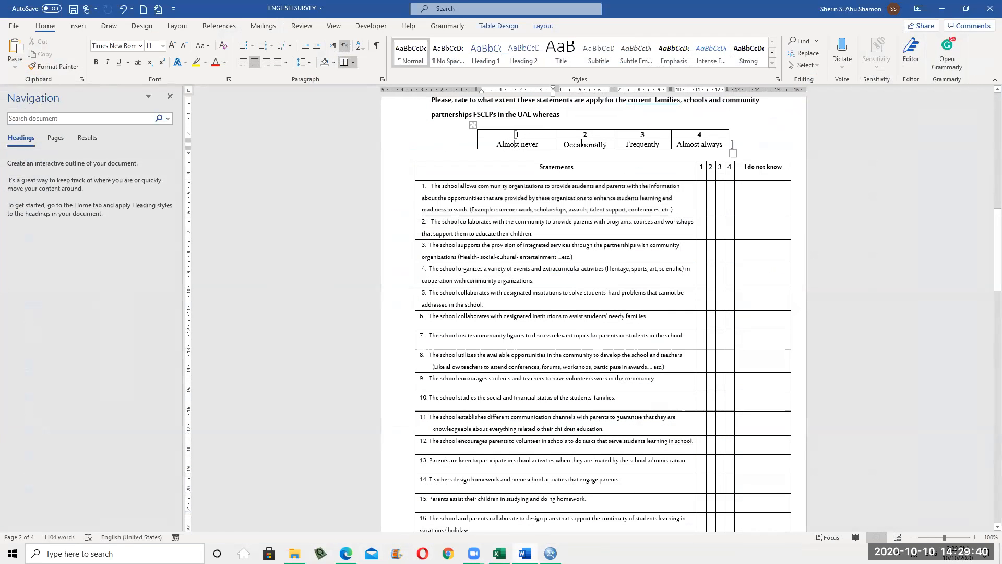
{"action": "left_click", "coordinate": [700, 151]}
{"action": "mouse_move", "coordinate": [717, 138]}
{"action": "left_mouse_down"}
{"action": "mouse_move", "coordinate": [519, 143]}
{"action": "mouse_move", "coordinate": [515, 135]}
{"action": "left_mouse_up"}
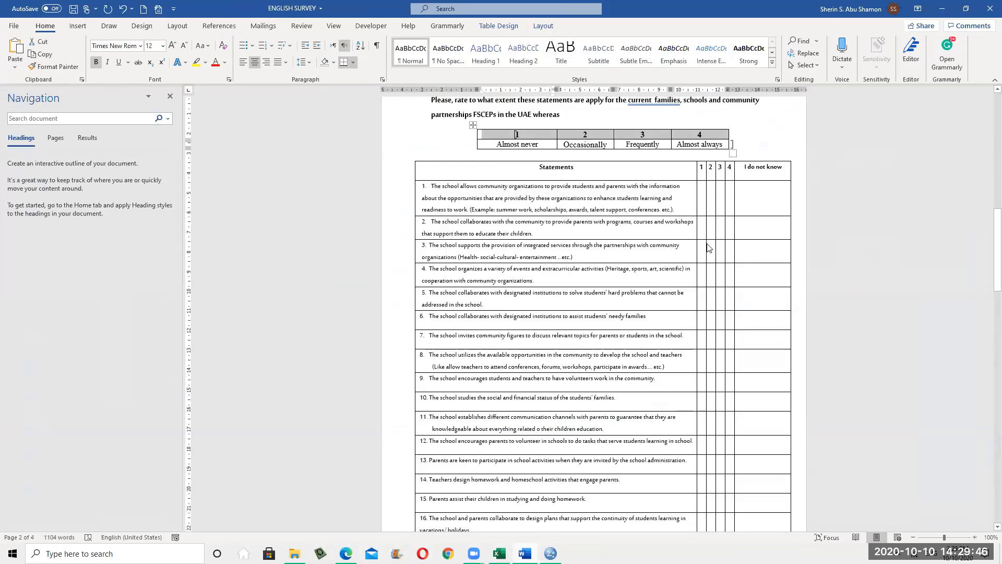
{"action": "left_click", "coordinate": [942, 9]}
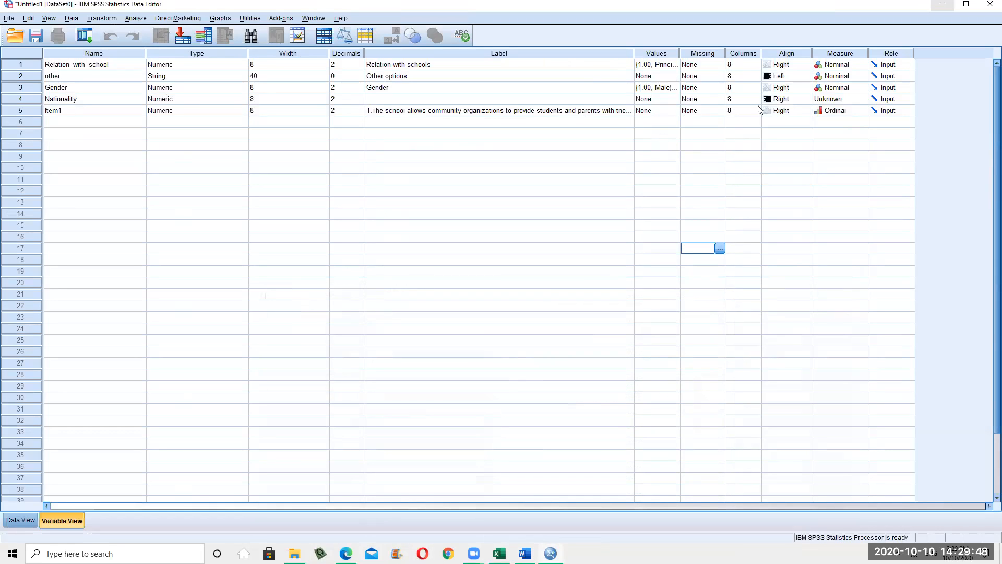
{"action": "left_click", "coordinate": [657, 111]}
Add Item1 value label 1 = 'Almost never' copied from the survey, then enter value 2
{"action": "left_click", "coordinate": [674, 110]}
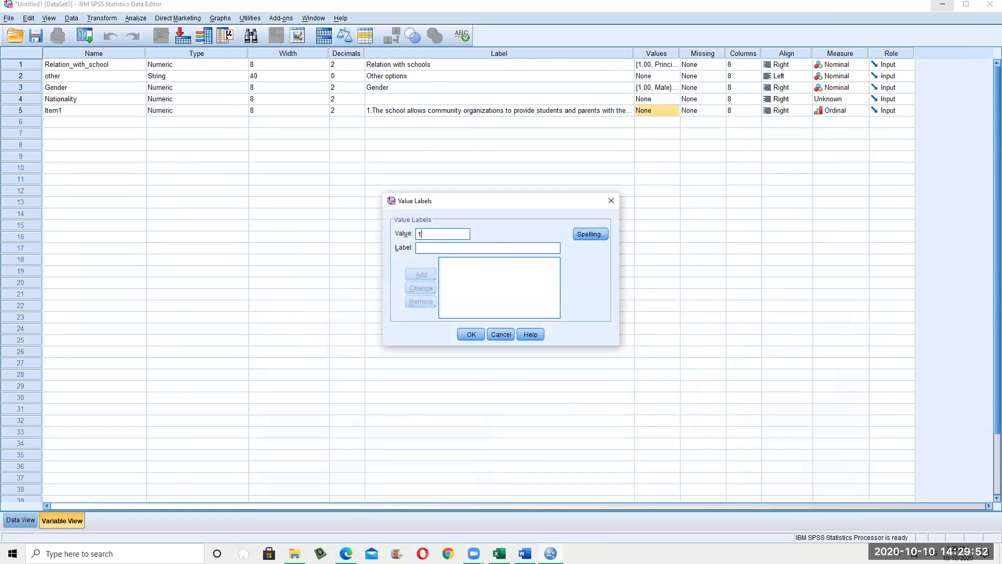
{"action": "key", "text": "alt+Tab"}
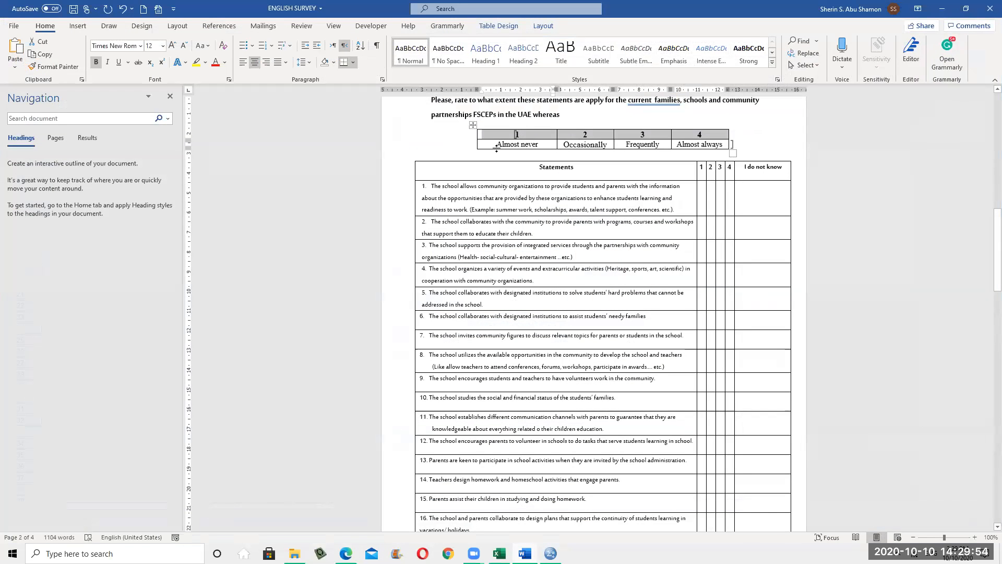
{"action": "left_click", "coordinate": [532, 144]}
{"action": "left_click_drag", "start_coordinate": [498, 144], "coordinate": [541, 145]}
{"action": "key", "text": "ctrl+c"}
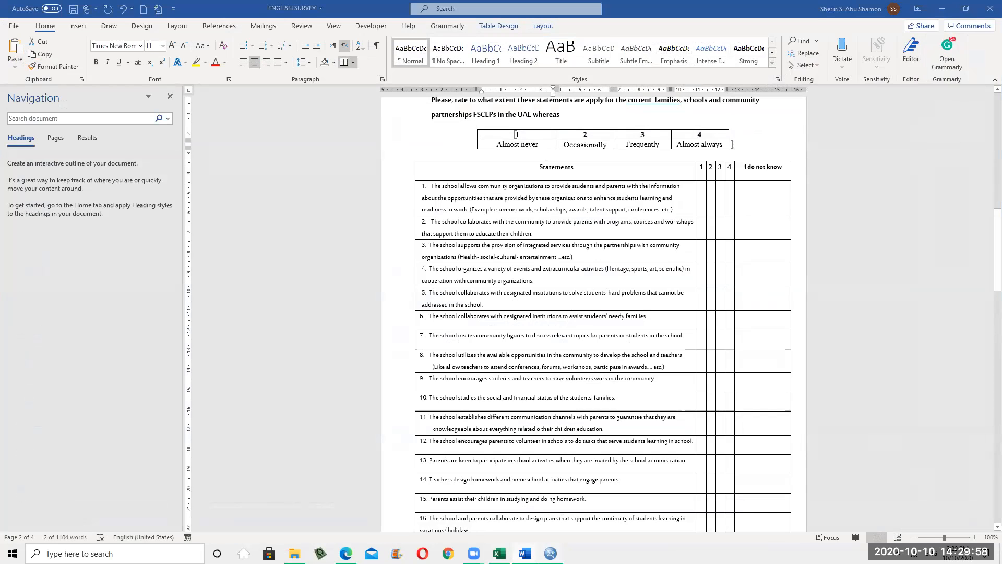
{"action": "key", "text": "alt+Tab"}
{"action": "left_click", "coordinate": [459, 248]}
{"action": "key", "text": "ctrl+v"}
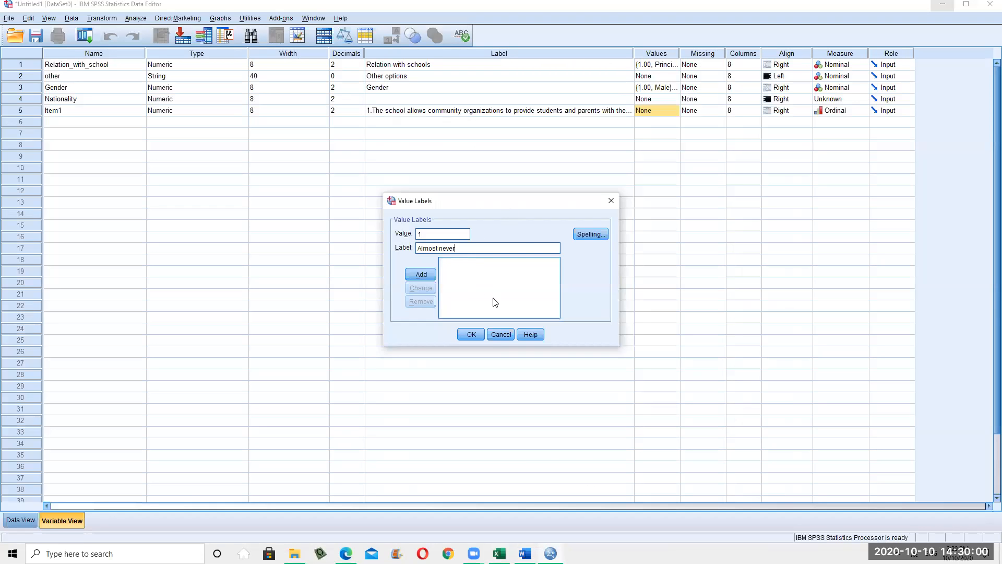
{"action": "left_click", "coordinate": [421, 275]}
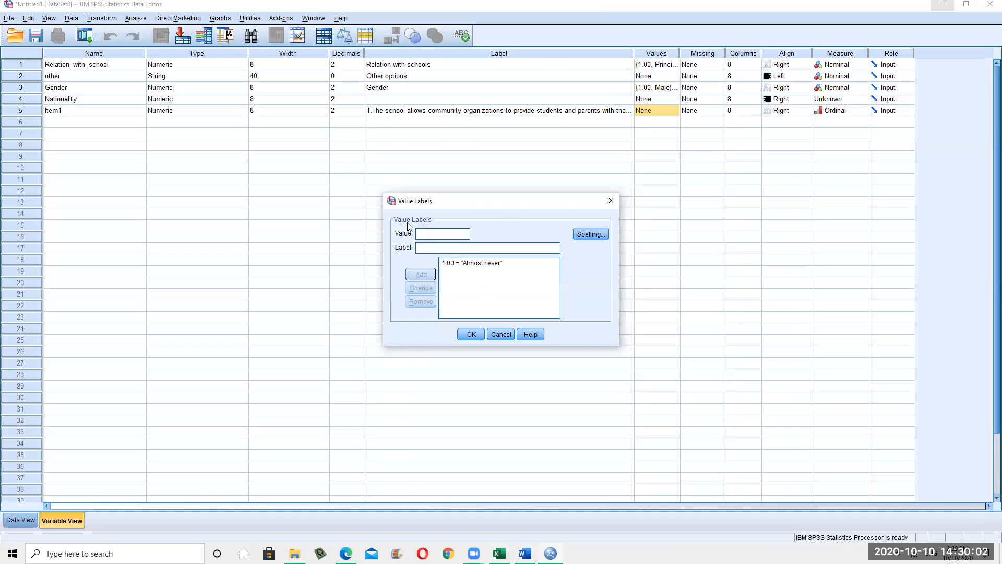
{"action": "type", "text": "2"}
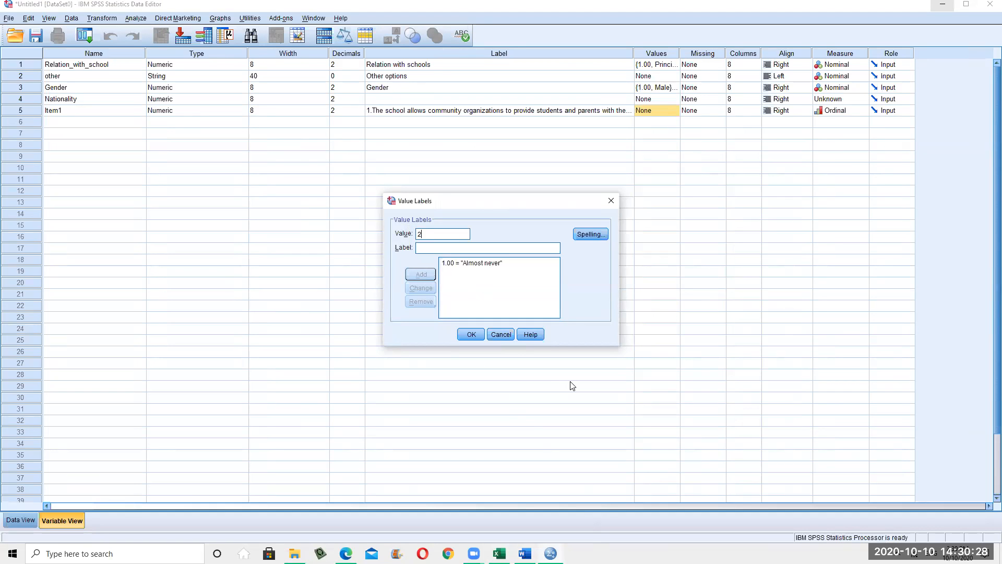
Copy 'Occasionally' from the Word survey, add it as Item1's label for value 2, and confirm
{"action": "key", "text": "alt+Tab"}
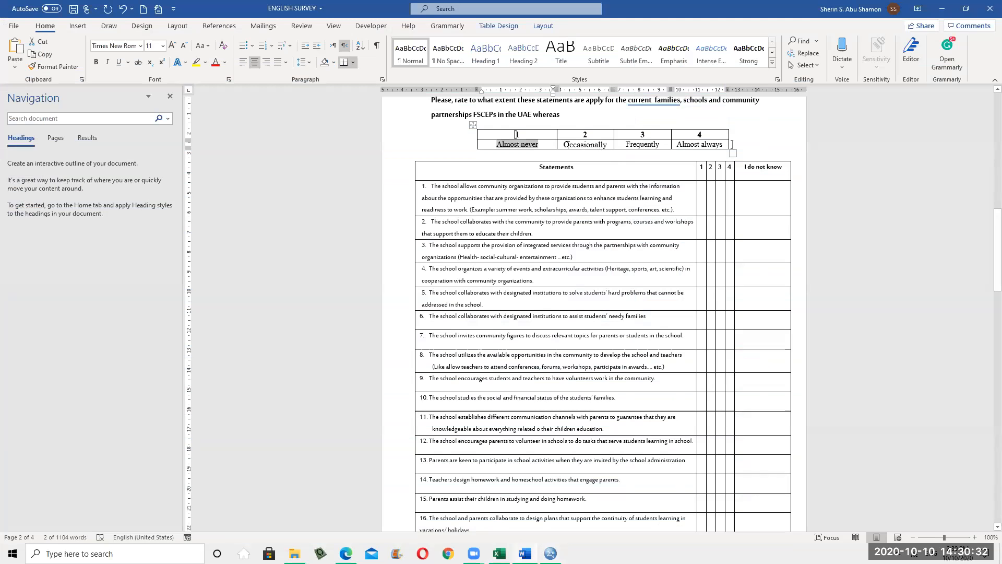
{"action": "left_click_drag", "start_coordinate": [565, 144], "coordinate": [608, 145]}
{"action": "key", "text": "ctrl+c"}
{"action": "left_click", "coordinate": [567, 144]}
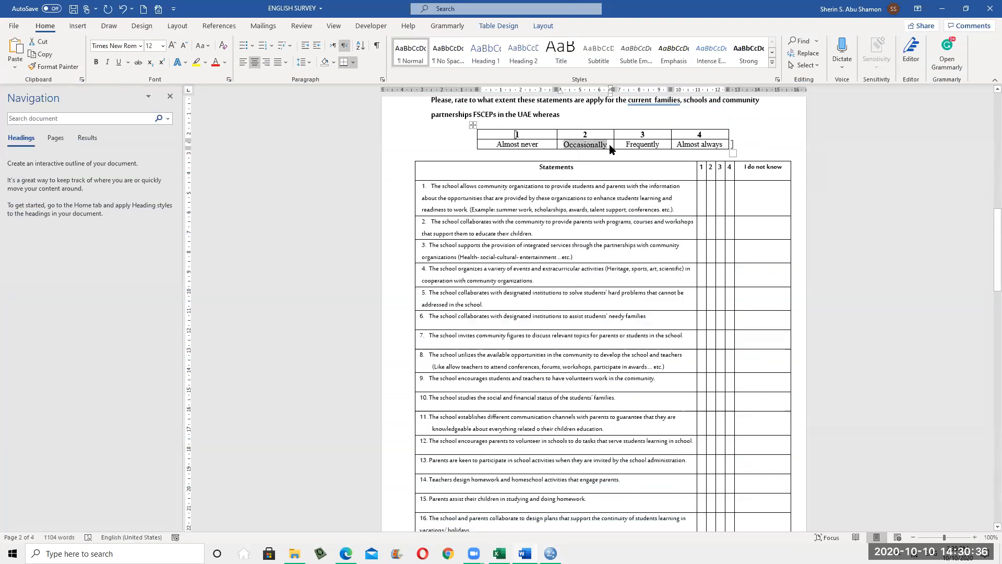
{"action": "left_click", "coordinate": [943, 9]}
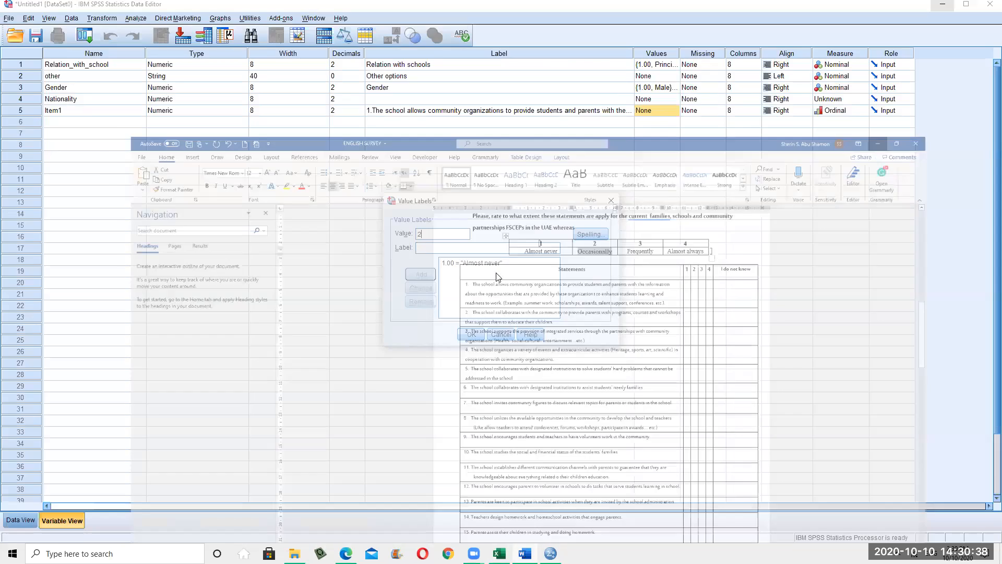
{"action": "key", "text": "ctrl+v"}
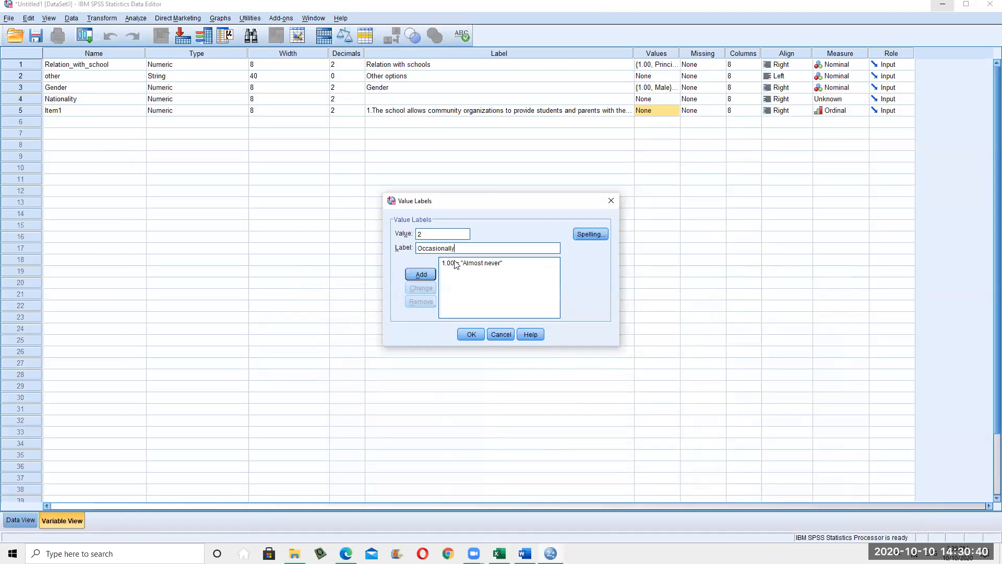
{"action": "left_click", "coordinate": [421, 274]}
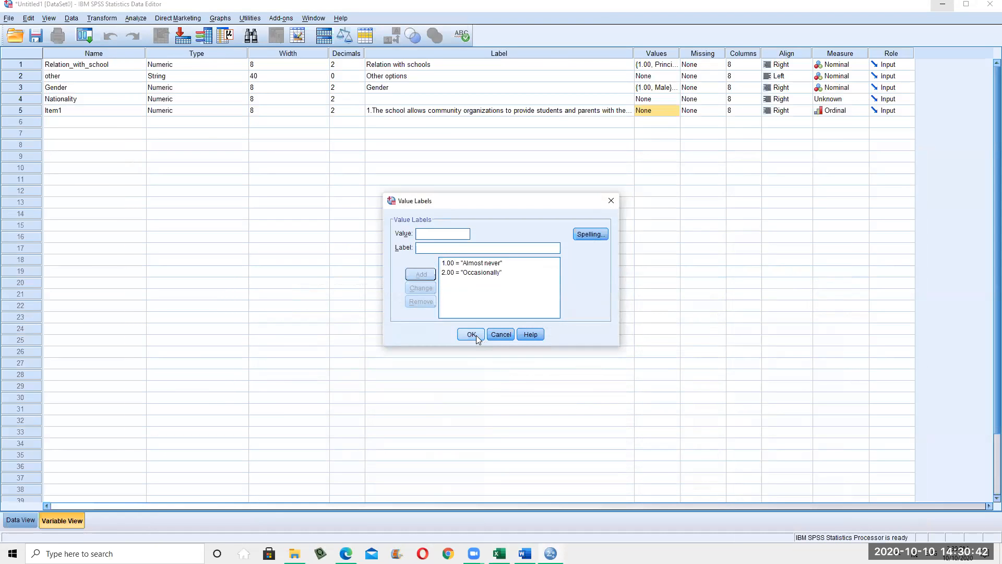
{"action": "left_click", "coordinate": [472, 335]}
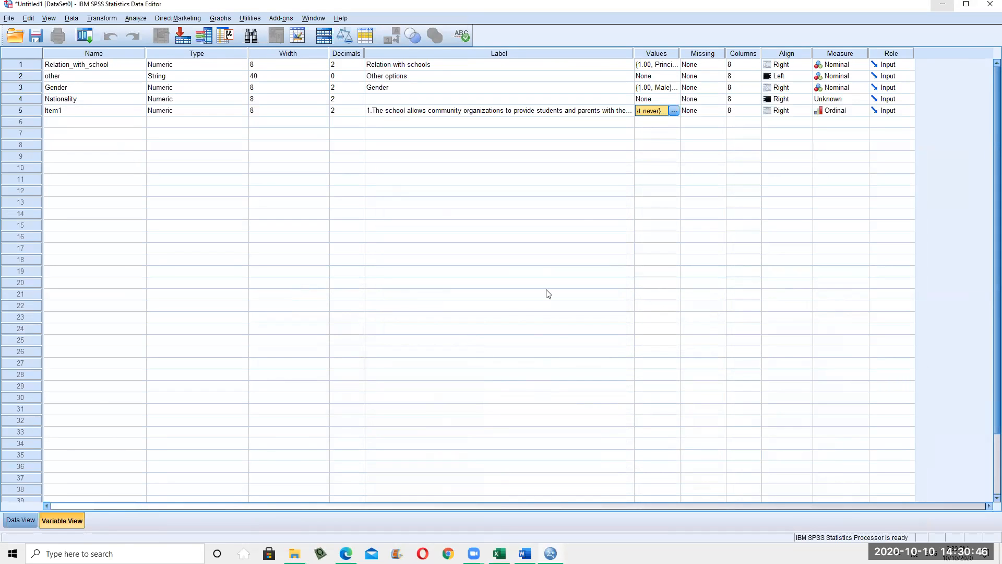
{"action": "double_click", "coordinate": [674, 64]}
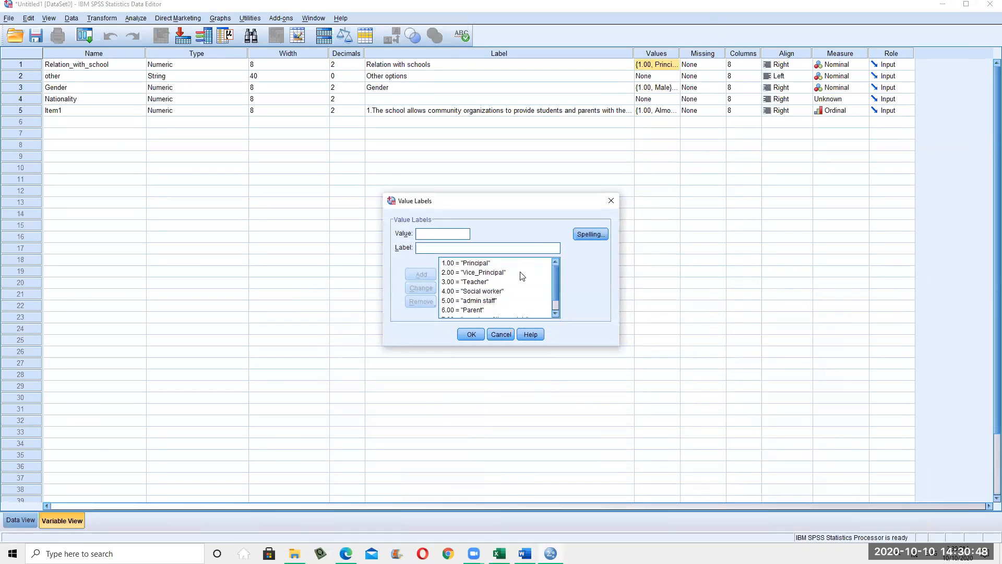
{"action": "left_click", "coordinate": [556, 313]}
{"action": "left_click", "coordinate": [556, 314]}
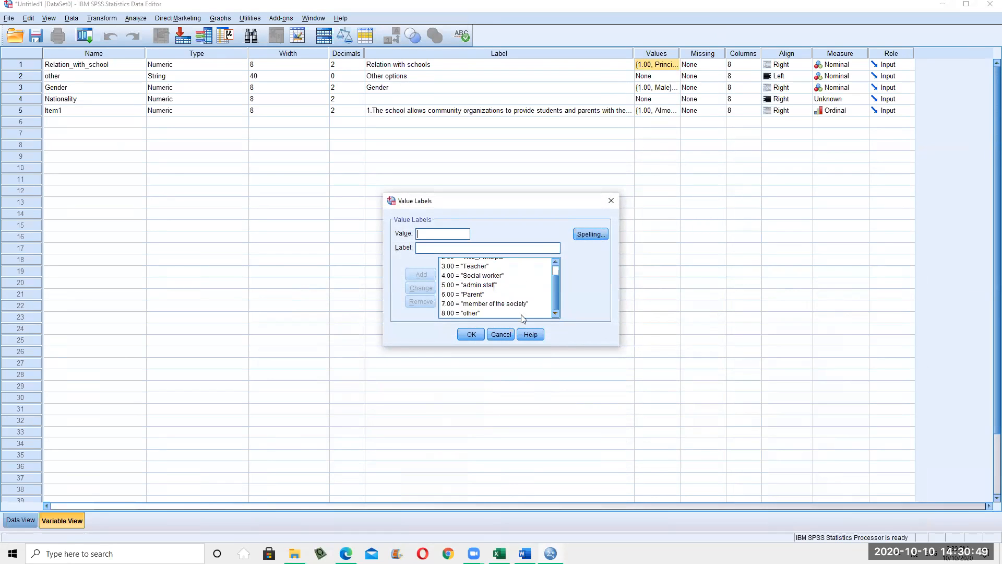
{"action": "left_click", "coordinate": [470, 313]}
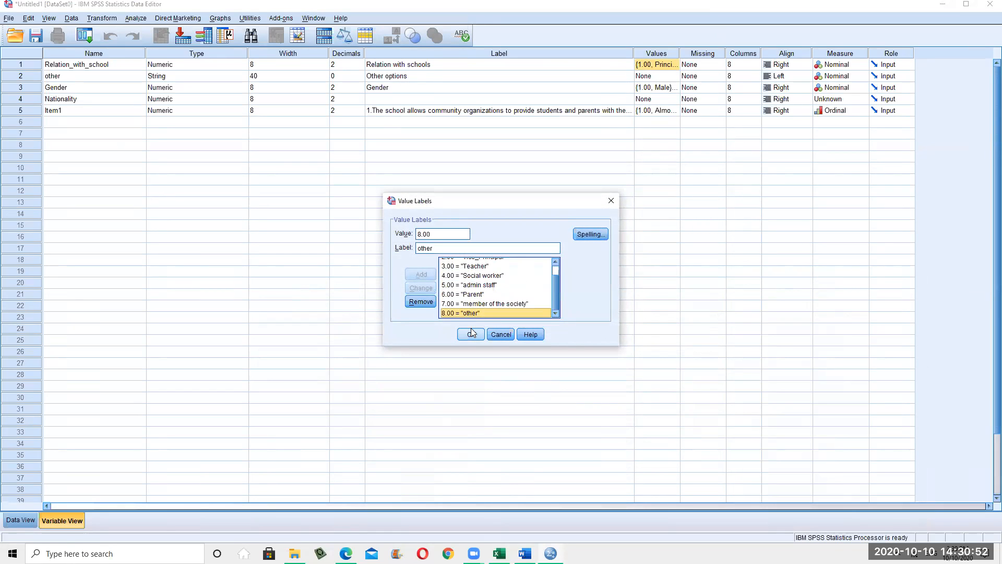
{"action": "left_click", "coordinate": [553, 272]}
{"action": "left_click", "coordinate": [556, 308]}
{"action": "left_click", "coordinate": [500, 335]}
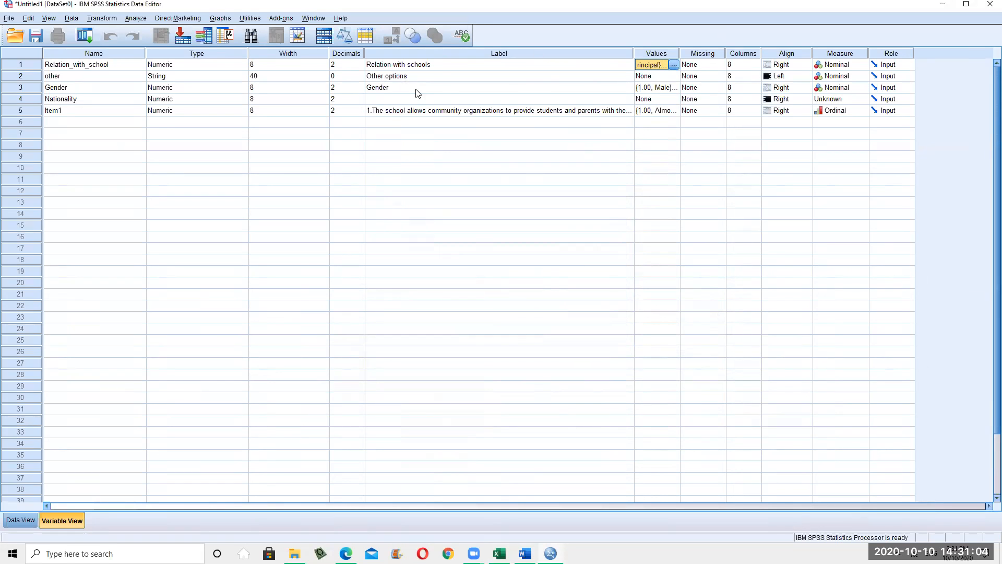
{"action": "left_click", "coordinate": [28, 77]}
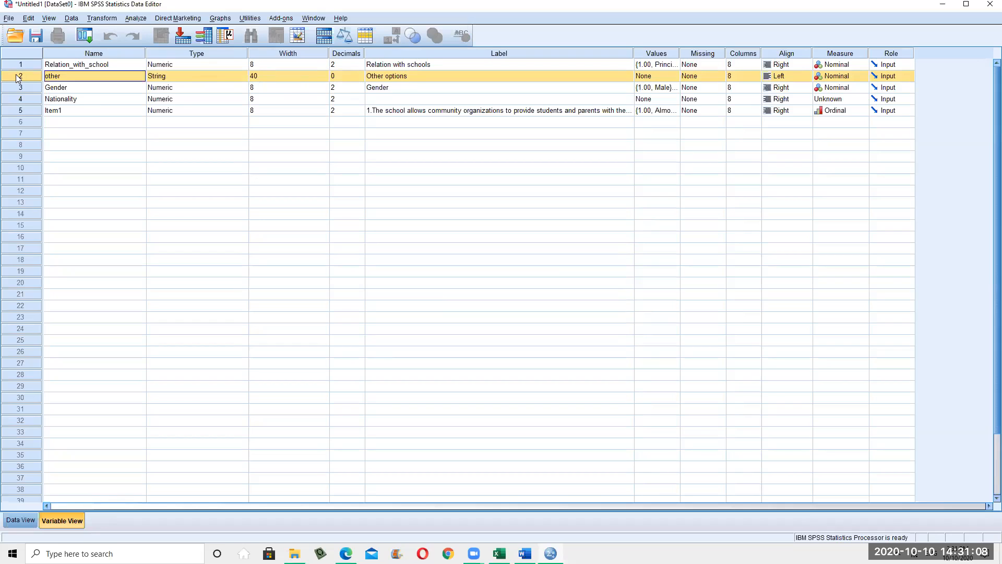
Widen the Name column and narrow the Decimals and Type columns in Variable View
{"action": "left_click", "coordinate": [30, 67]}
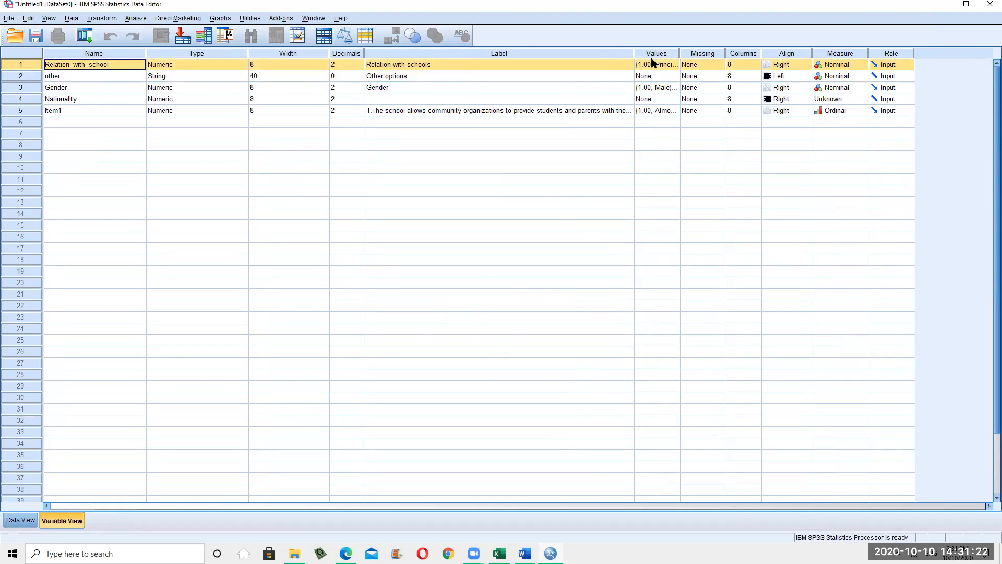
{"action": "left_click_drag", "start_coordinate": [632, 50], "coordinate": [547, 56]}
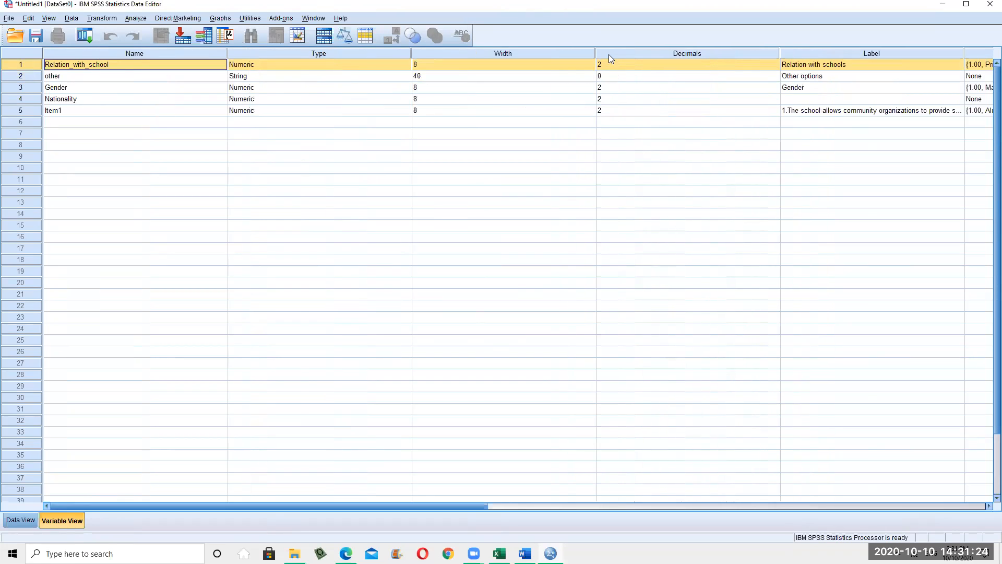
{"action": "left_click", "coordinate": [534, 508]}
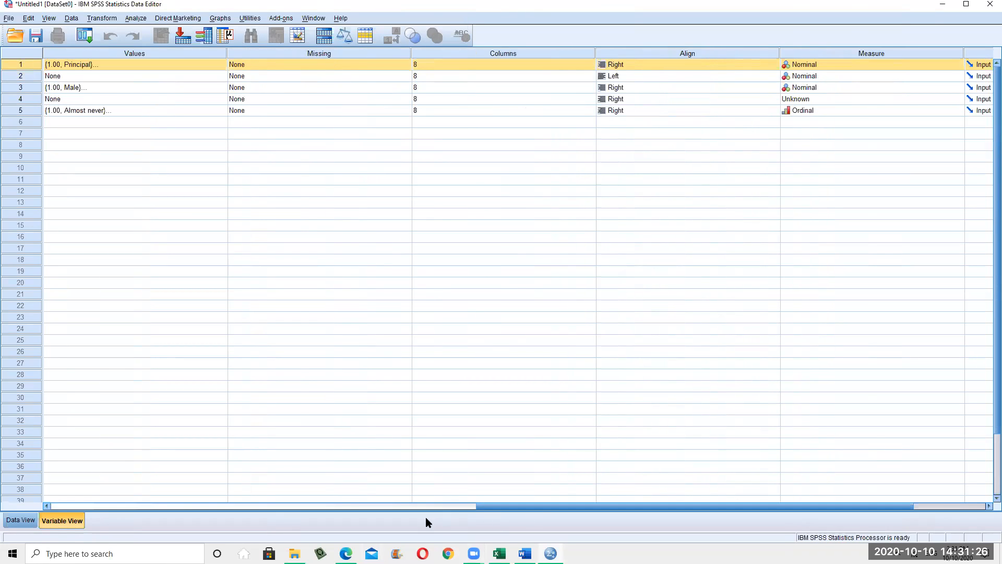
{"action": "left_click_drag", "start_coordinate": [488, 508], "coordinate": [71, 488]}
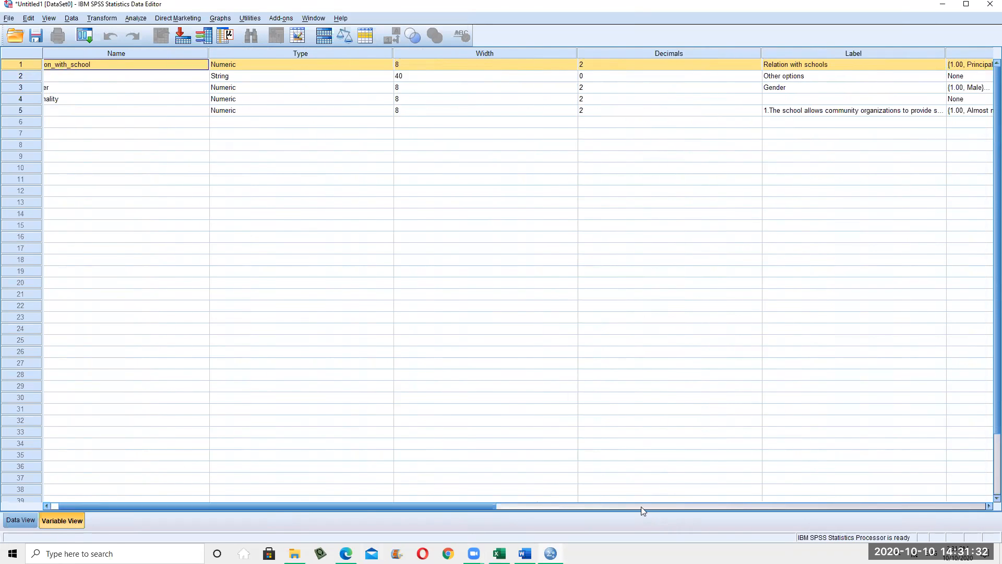
{"action": "left_click", "coordinate": [44, 505]}
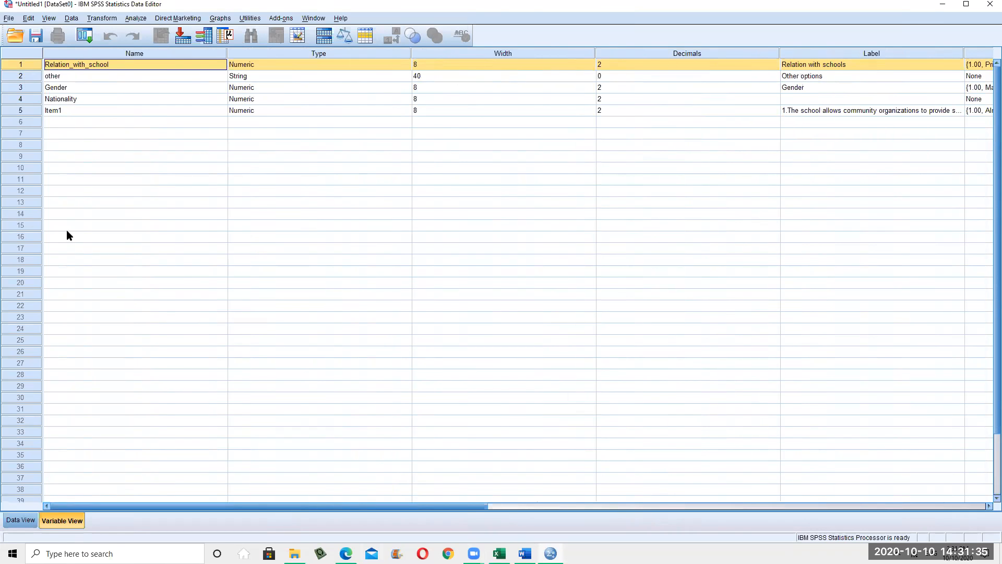
{"action": "left_click", "coordinate": [77, 80]}
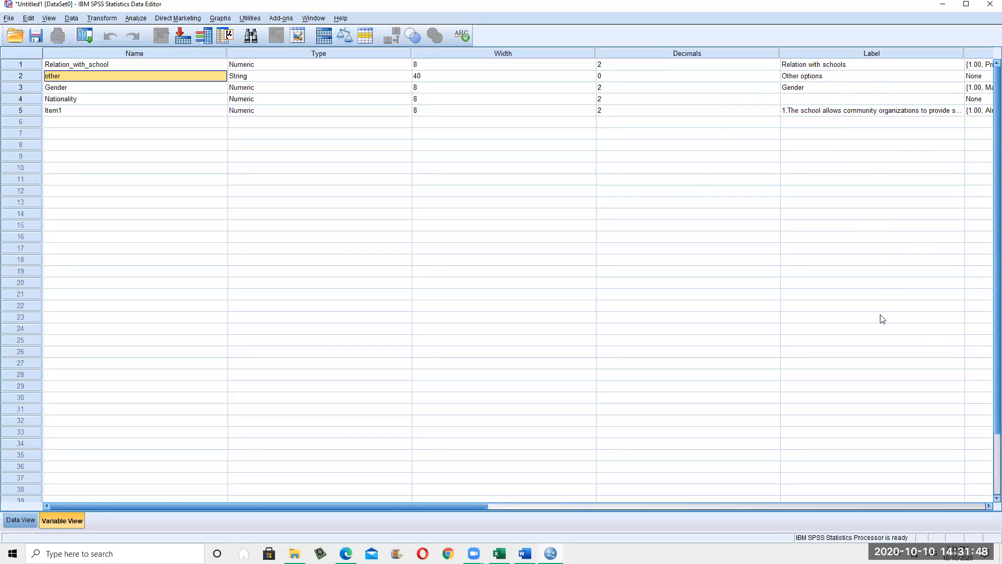
{"action": "left_click_drag", "start_coordinate": [780, 52], "coordinate": [473, 54]}
{"action": "left_click_drag", "start_coordinate": [411, 54], "coordinate": [280, 54]}
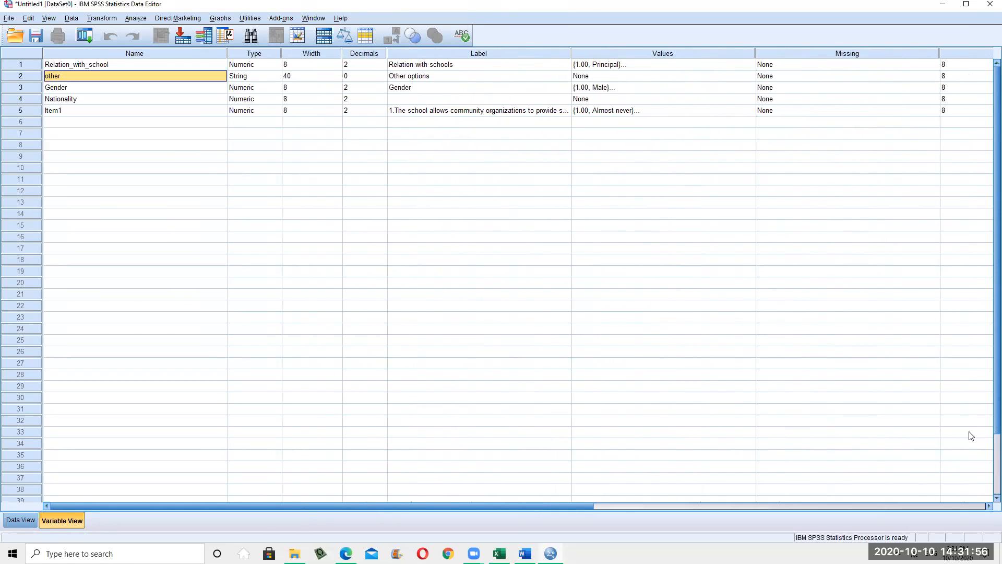
{"action": "left_click", "coordinate": [474, 554]}
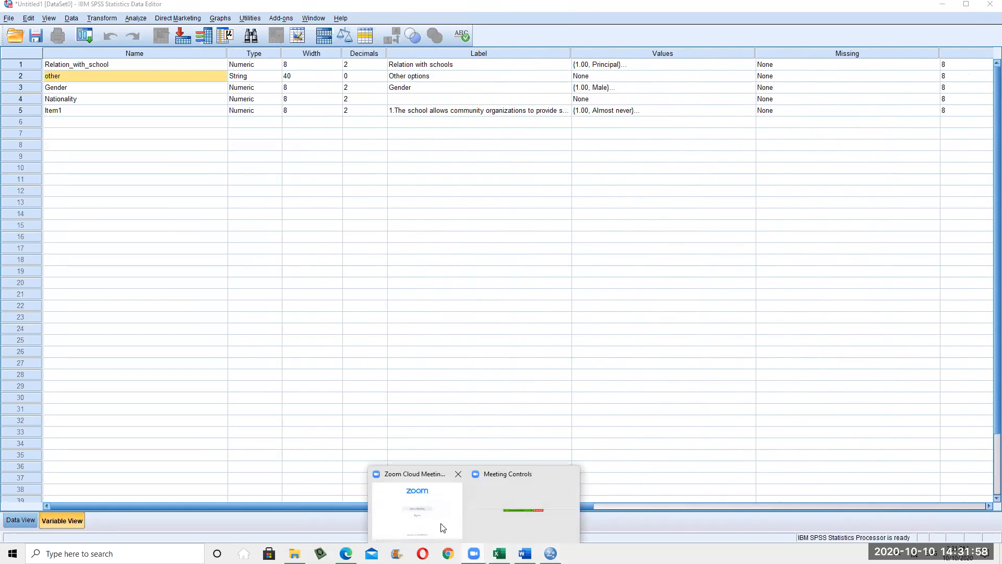
{"action": "left_click", "coordinate": [551, 553]}
{"action": "left_click", "coordinate": [552, 553]}
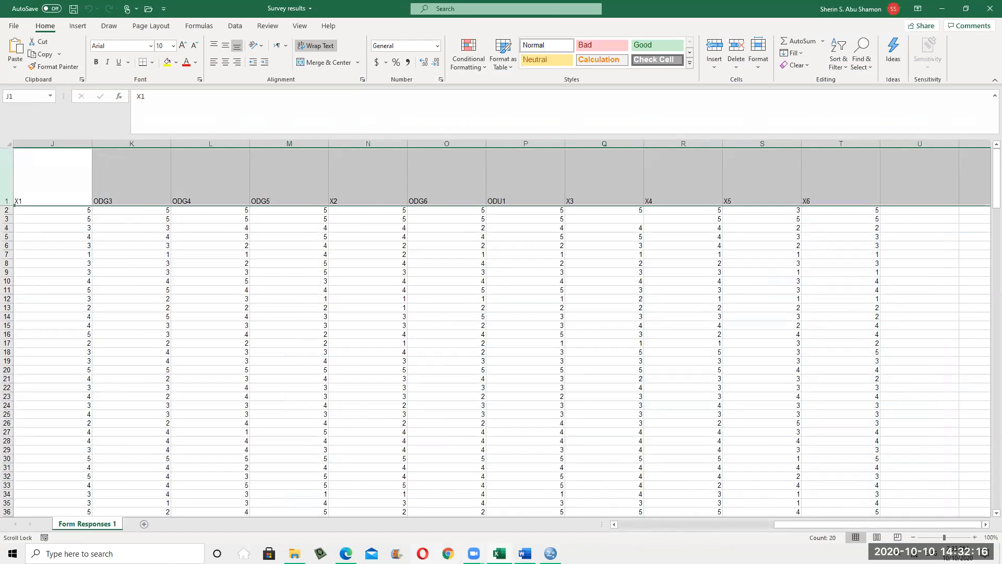
{"action": "key", "text": "alt+Tab"}
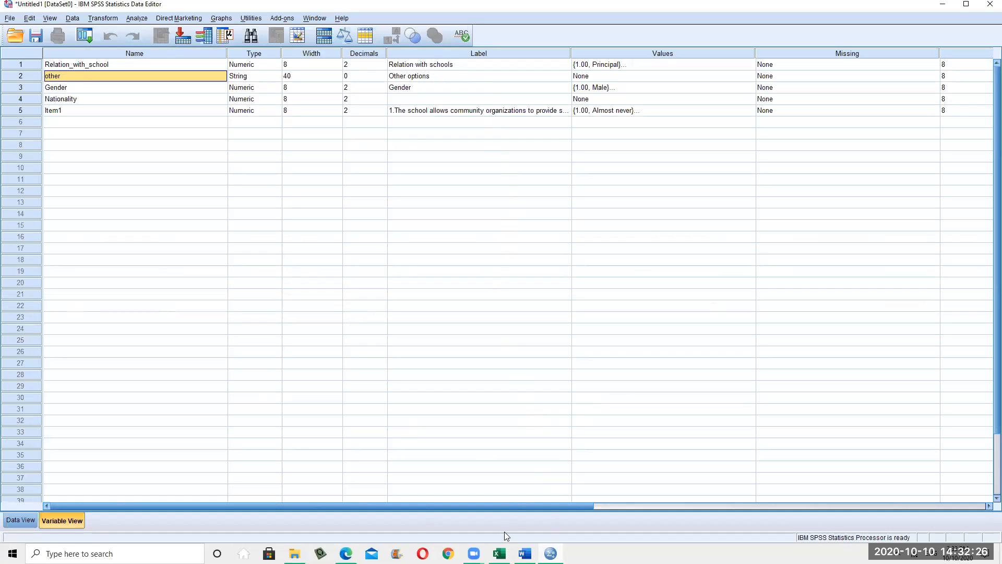
Add Item1 value label 3 = 'Frequently', copied from the Word survey's rating scale
{"action": "left_click", "coordinate": [476, 204]}
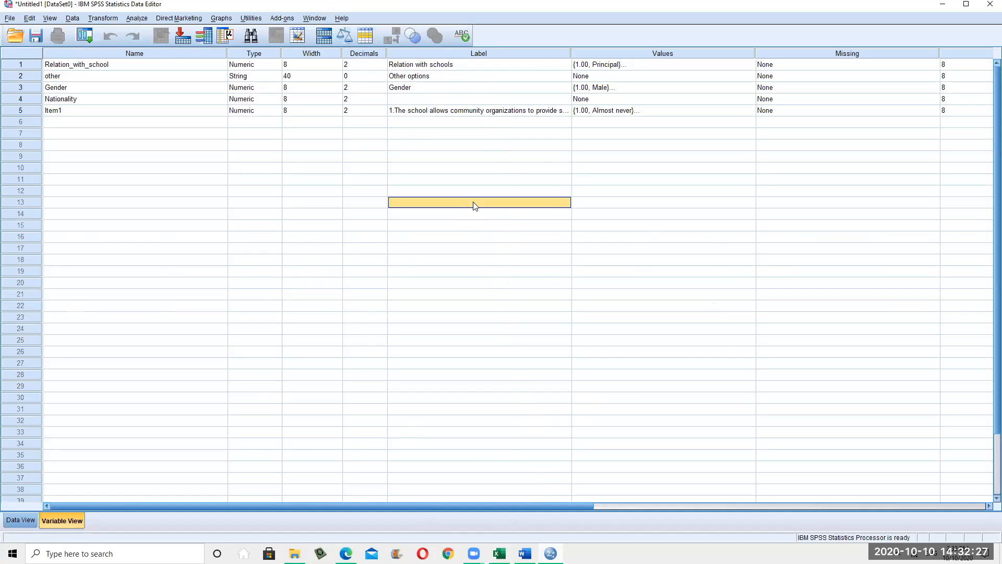
{"action": "left_click", "coordinate": [466, 102]}
{"action": "left_click", "coordinate": [619, 111]}
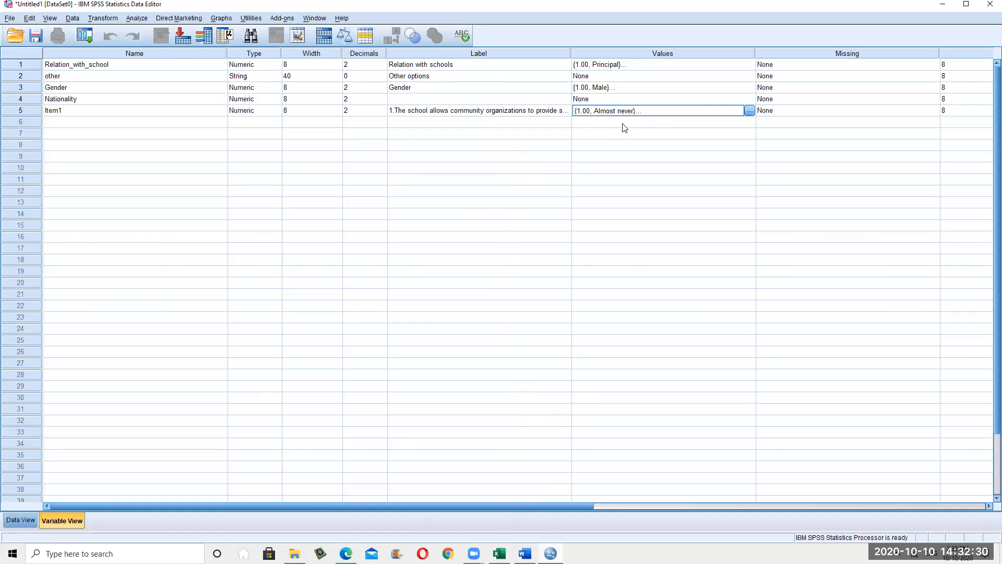
{"action": "left_click", "coordinate": [749, 111]}
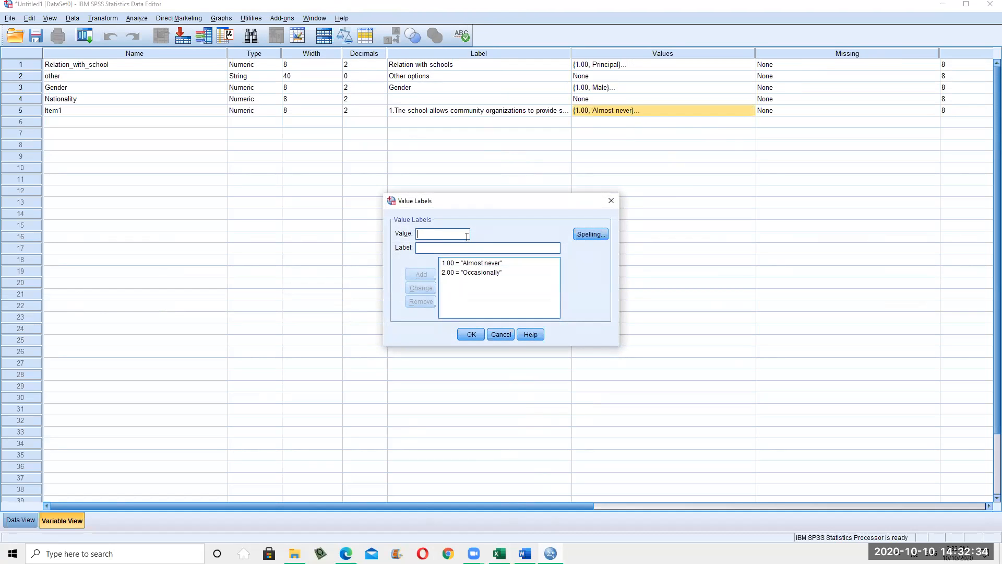
{"action": "left_click", "coordinate": [525, 553]}
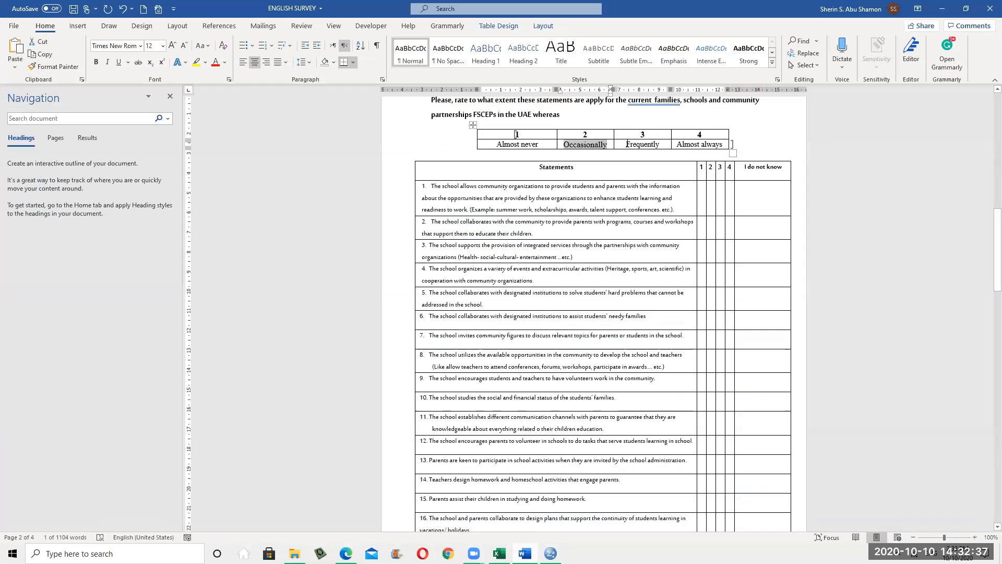
{"action": "left_click_drag", "start_coordinate": [626, 144], "coordinate": [666, 151]}
{"action": "key", "text": "ctrl+c"}
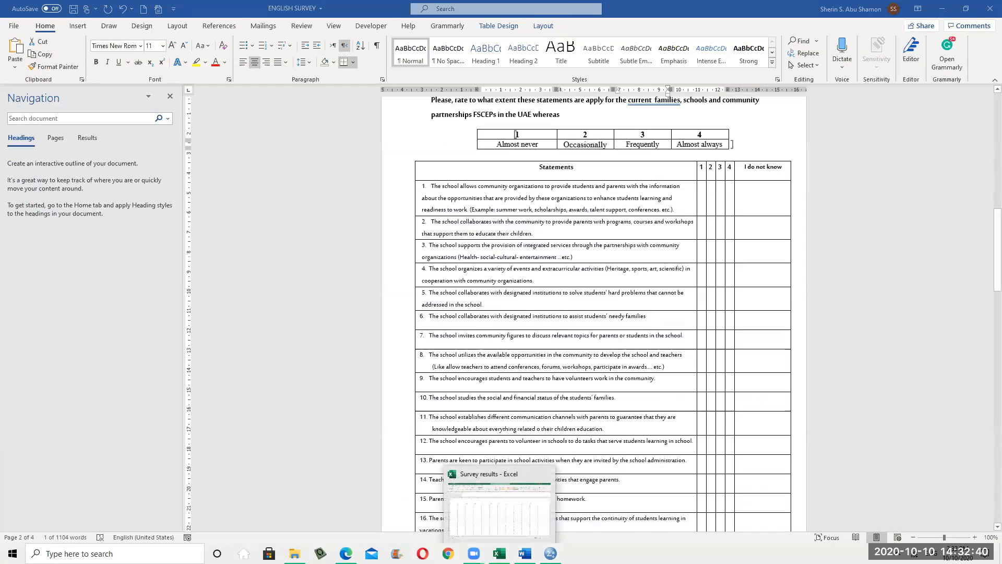
{"action": "left_click", "coordinate": [500, 553]}
{"action": "left_click", "coordinate": [551, 553]}
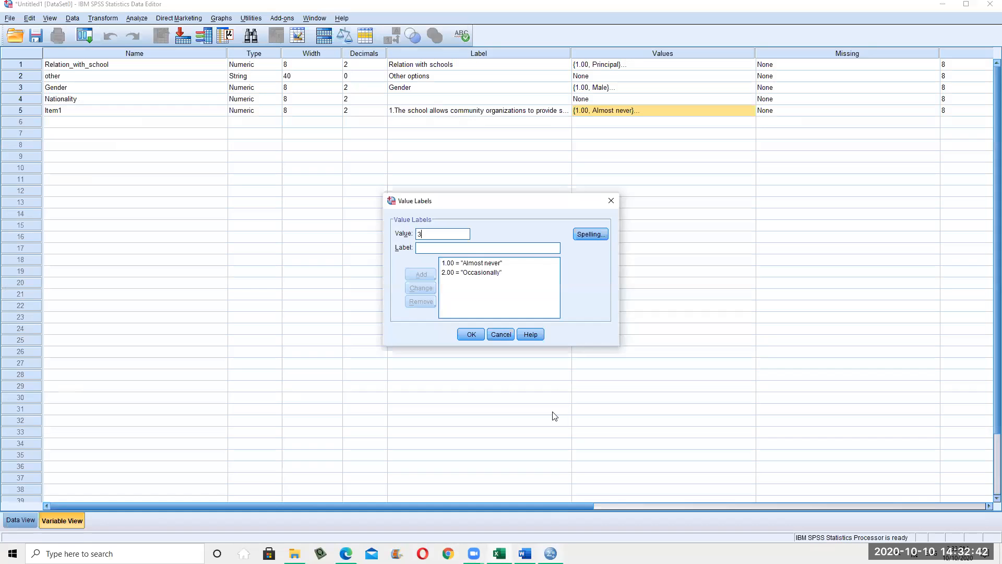
{"action": "key", "text": "ctrl+v"}
{"action": "left_click", "coordinate": [430, 276]}
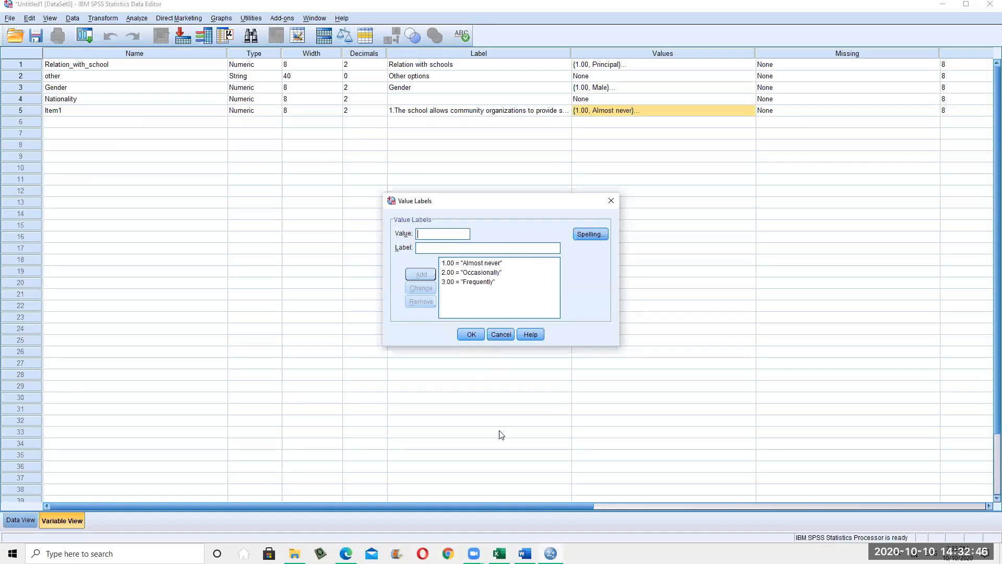
Add Item1 value label 4 = 'Almost always' from the survey and confirm the labels
{"action": "left_click", "coordinate": [555, 552]}
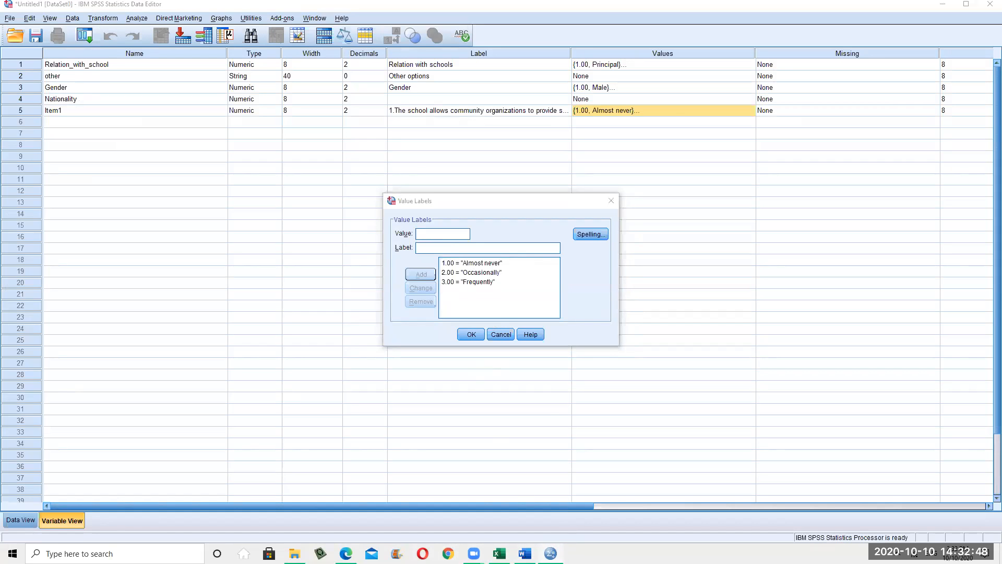
{"action": "key", "text": "alt+Tab"}
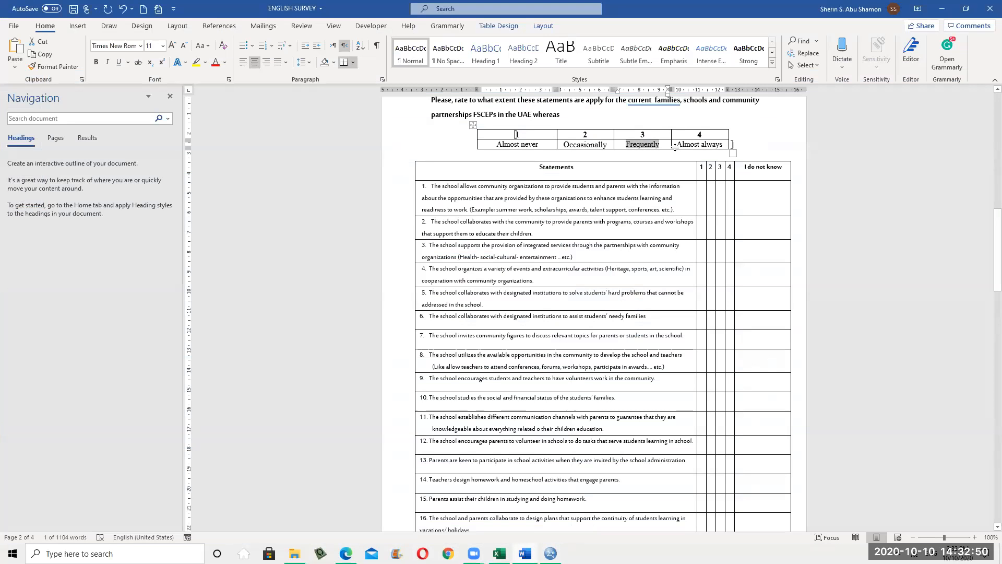
{"action": "left_click_drag", "start_coordinate": [677, 144], "coordinate": [719, 144]}
{"action": "key", "text": "ctrl+c"}
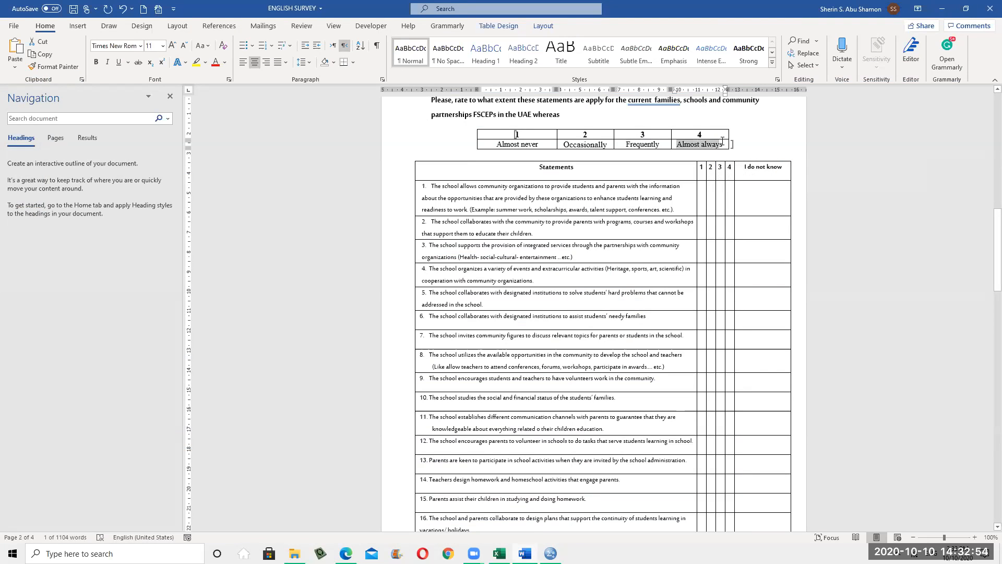
{"action": "left_click", "coordinate": [673, 417]}
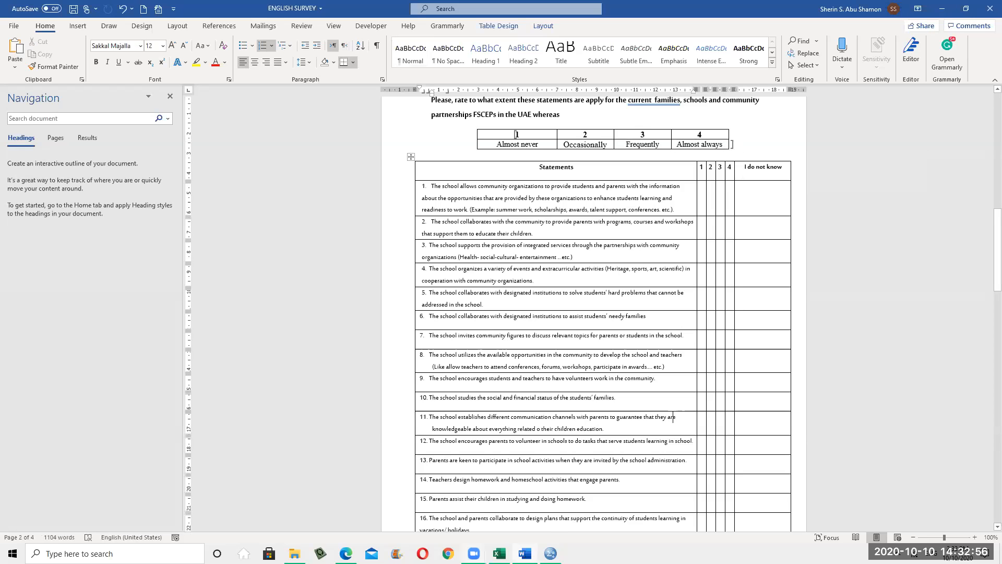
{"action": "key", "text": "alt+Tab"}
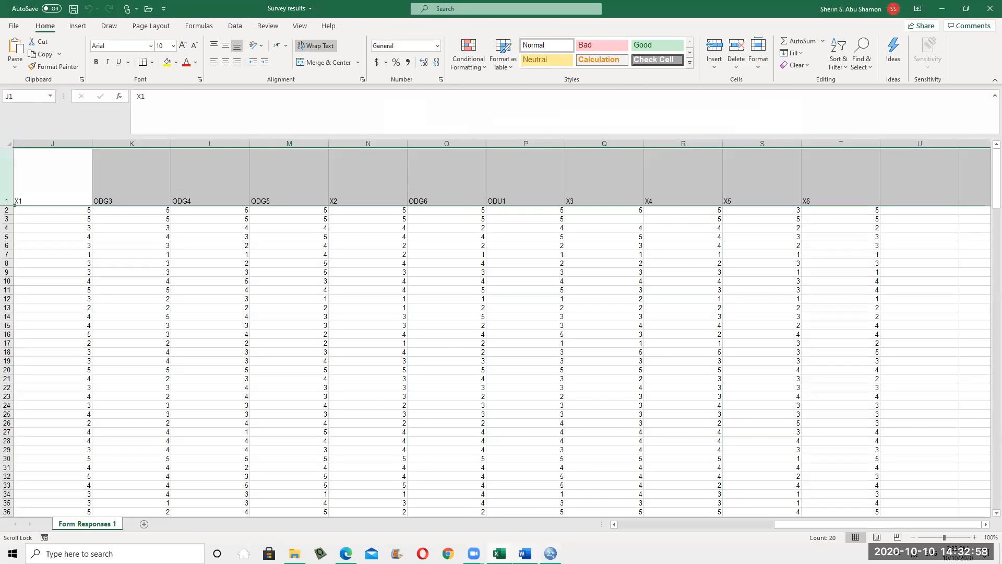
{"action": "key", "text": "alt+Tab"}
{"action": "left_click", "coordinate": [553, 550]}
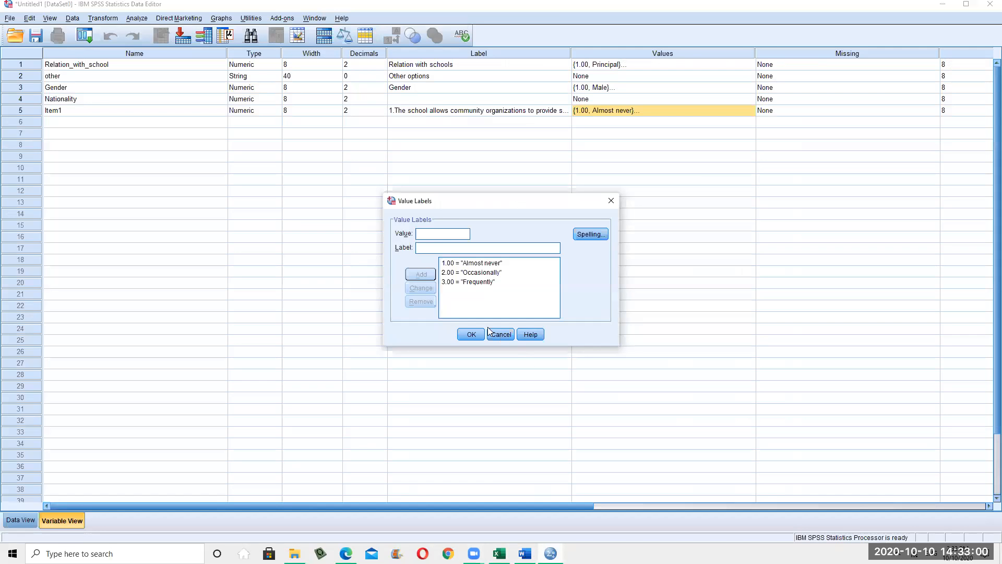
{"action": "type", "text": "4"}
{"action": "key", "text": "ctrl+v"}
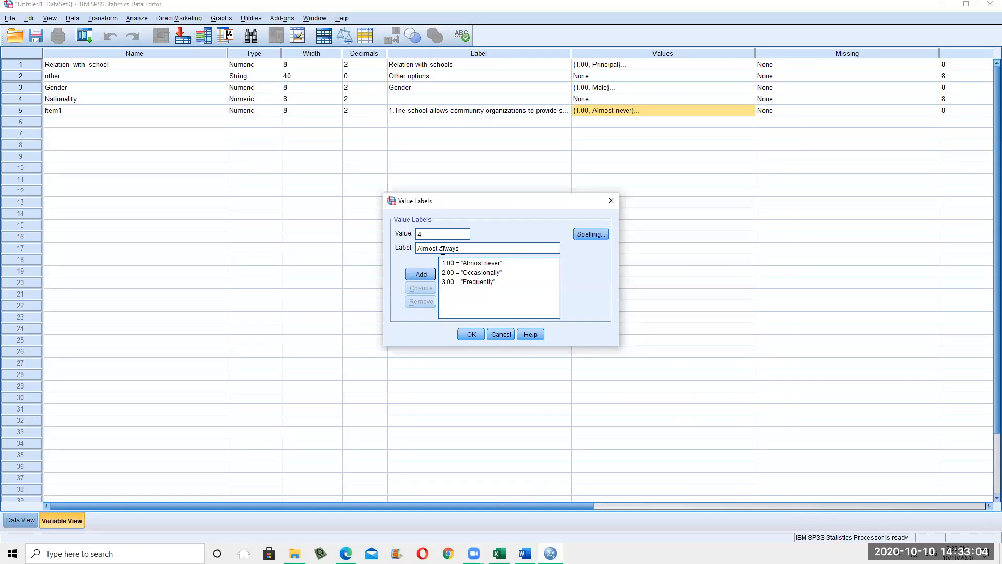
{"action": "left_click", "coordinate": [420, 274]}
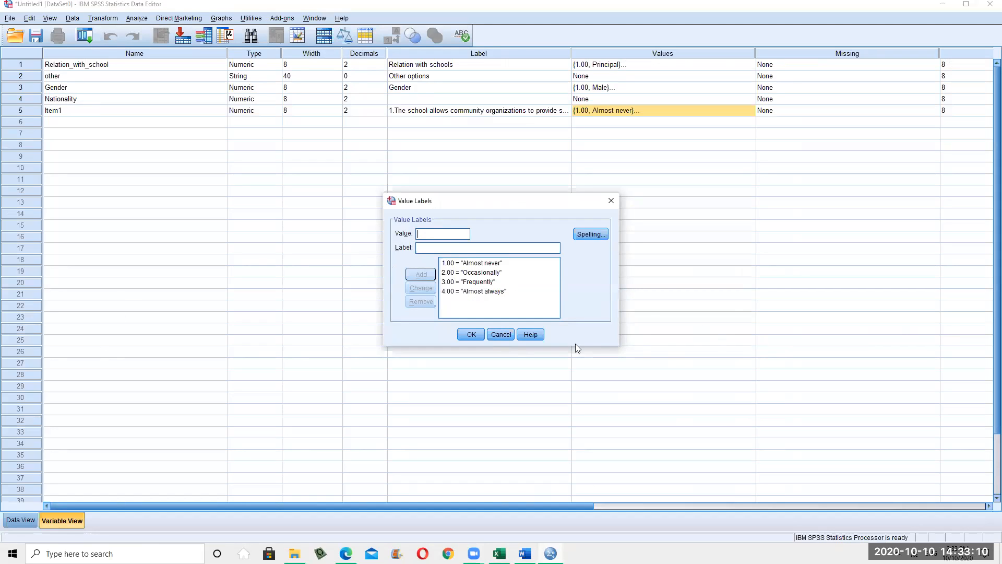
{"action": "left_click", "coordinate": [471, 336]}
{"action": "left_click", "coordinate": [471, 340]}
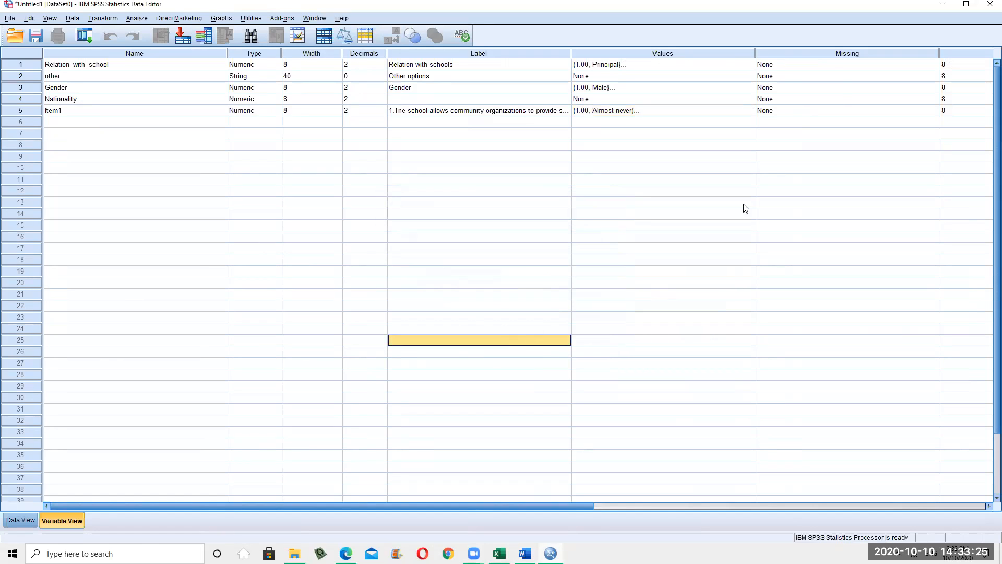
Copy Item1's value labels into the Values cells of new variables in rows 6 and 7
{"action": "left_click", "coordinate": [739, 111]}
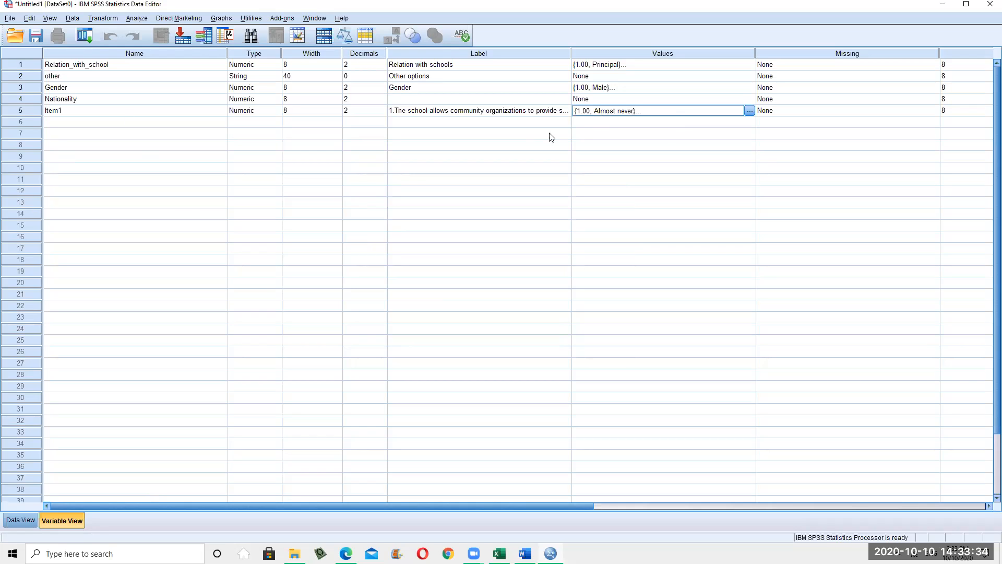
{"action": "left_click", "coordinate": [675, 134]}
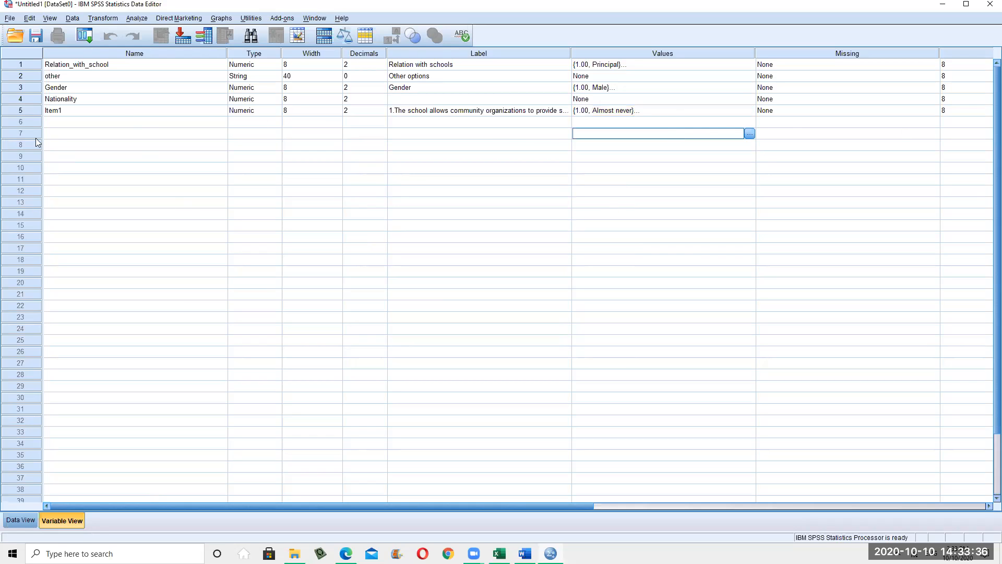
{"action": "left_click", "coordinate": [688, 113]}
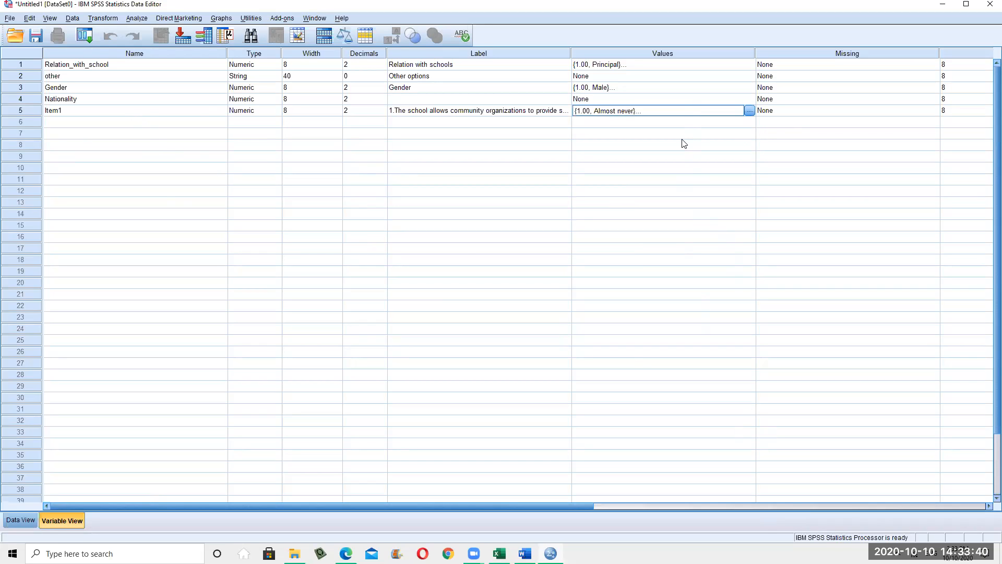
{"action": "left_click", "coordinate": [667, 126]}
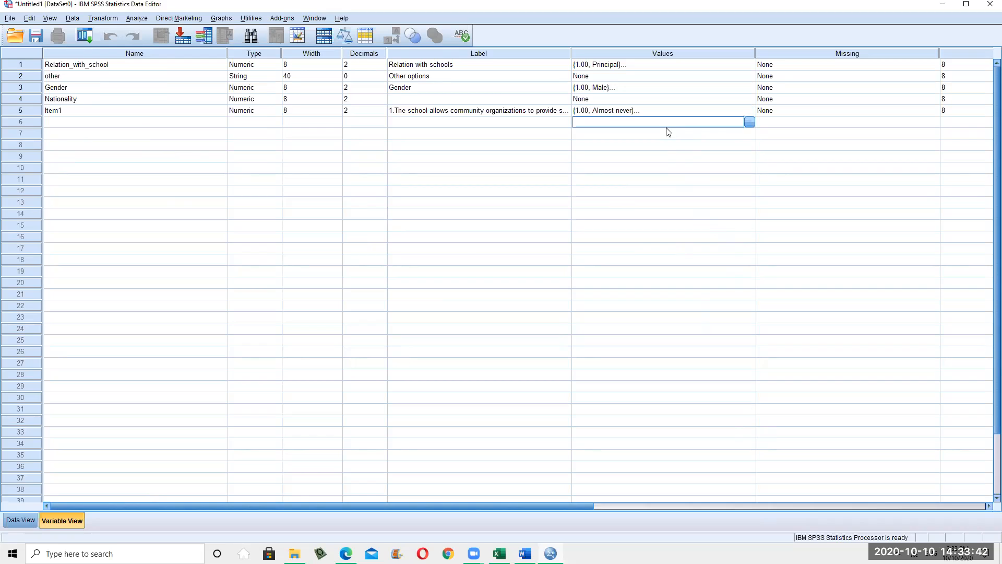
{"action": "key", "text": "ctrl+v"}
{"action": "left_click", "coordinate": [666, 134]}
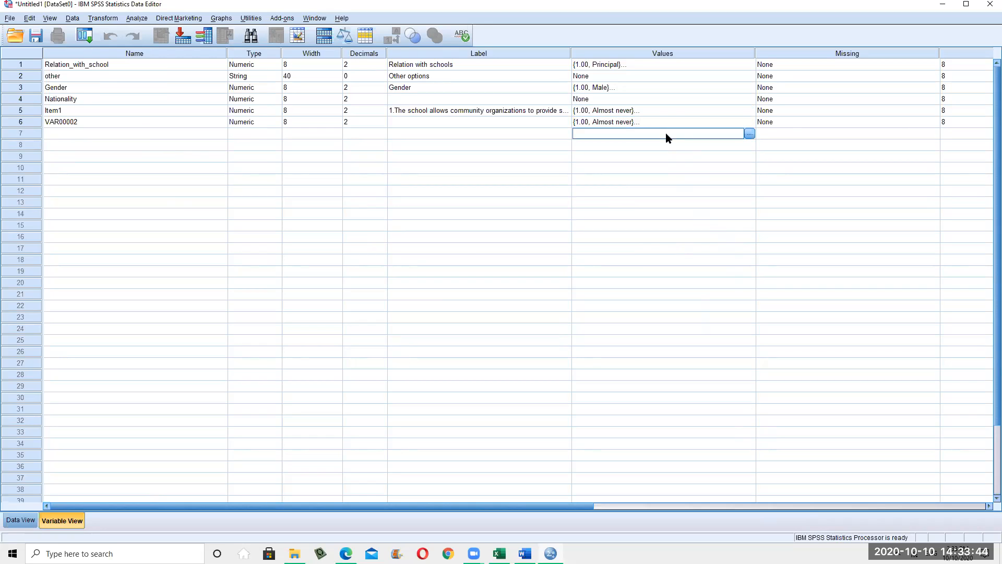
{"action": "type", "text": "{1.00, Almost never}..."}
{"action": "key", "text": "alt+Tab"}
Read through the survey's checklist items, such as 'They waste time' and 'Enhanced students talents'
{"action": "scroll", "coordinate": [609, 286], "scroll_direction": "down", "scroll_amount": 15}
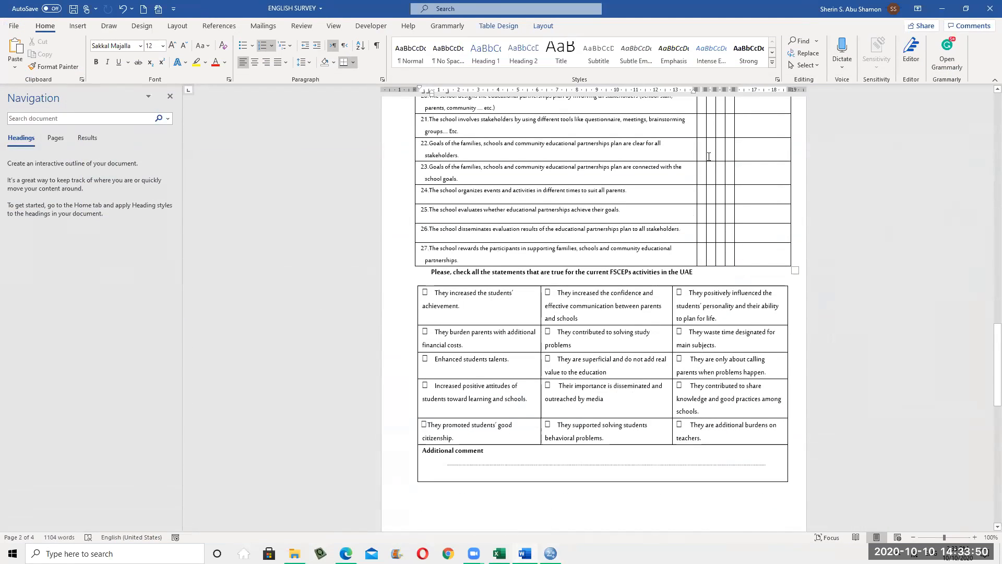
{"action": "scroll", "coordinate": [621, 432], "scroll_direction": "up", "scroll_amount": 2}
{"action": "scroll", "coordinate": [636, 518], "scroll_direction": "up", "scroll_amount": 4}
{"action": "scroll", "coordinate": [705, 373], "scroll_direction": "down", "scroll_amount": 6}
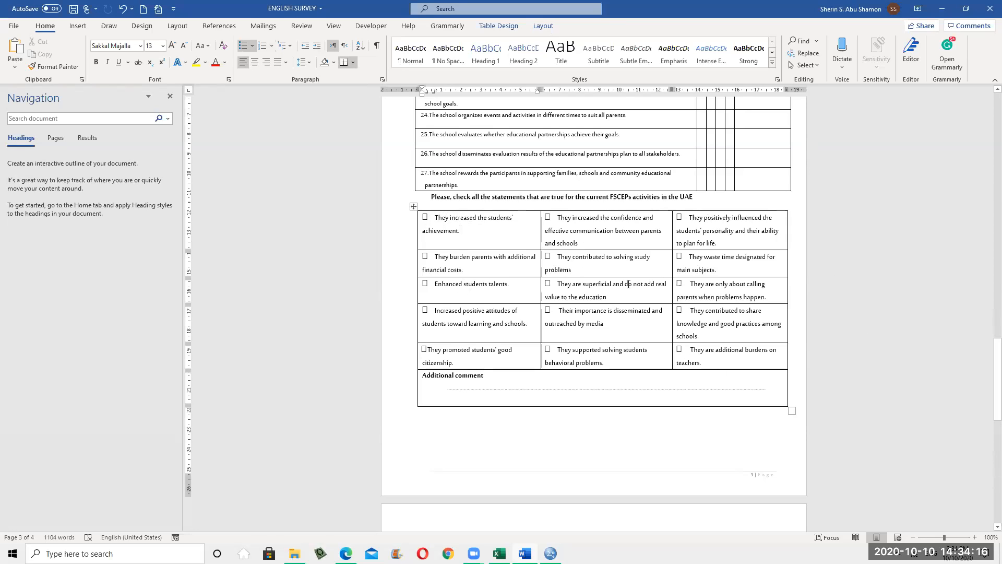
{"action": "left_click", "coordinate": [702, 197]}
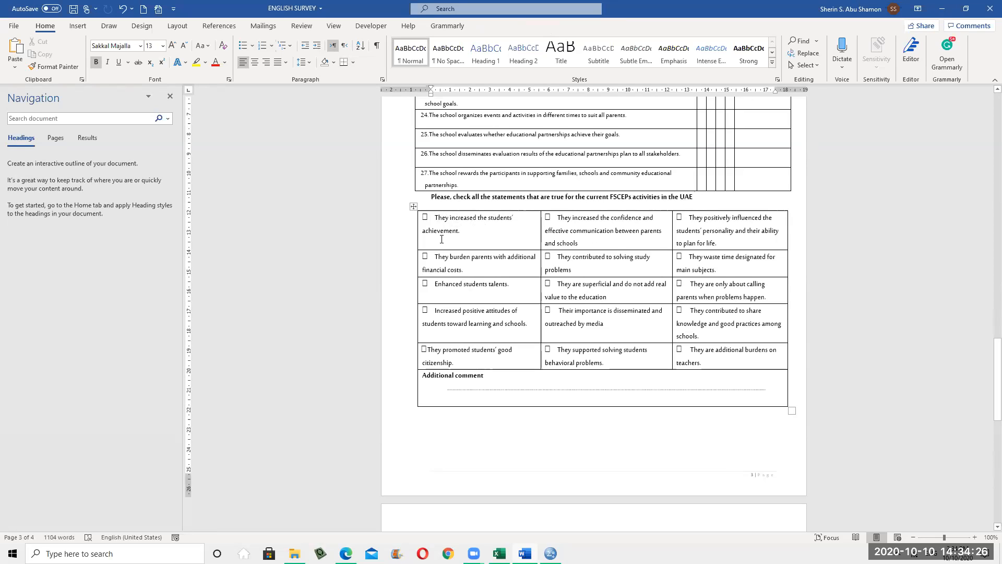
{"action": "left_click", "coordinate": [479, 238]}
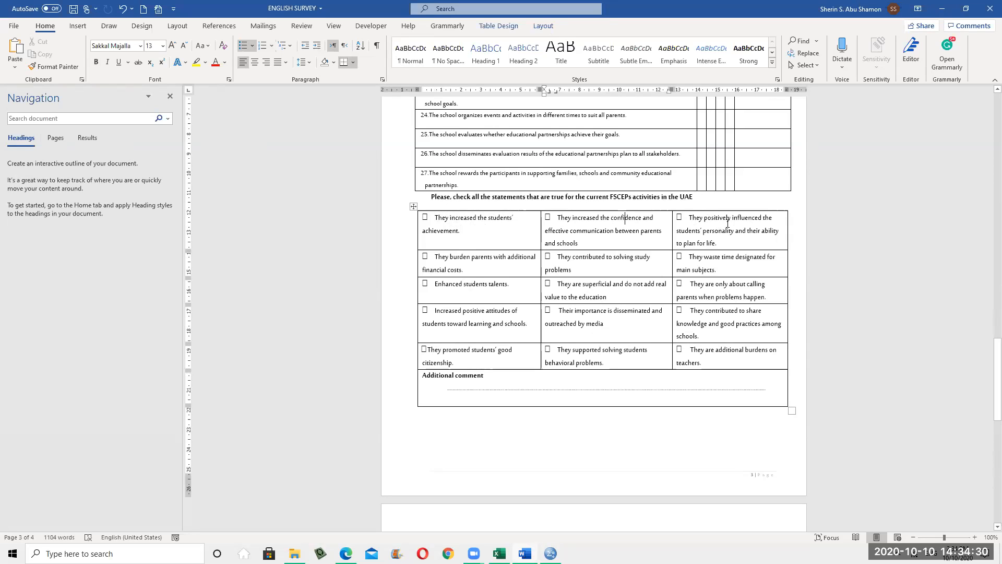
{"action": "left_click", "coordinate": [697, 257]}
{"action": "left_click", "coordinate": [462, 284]}
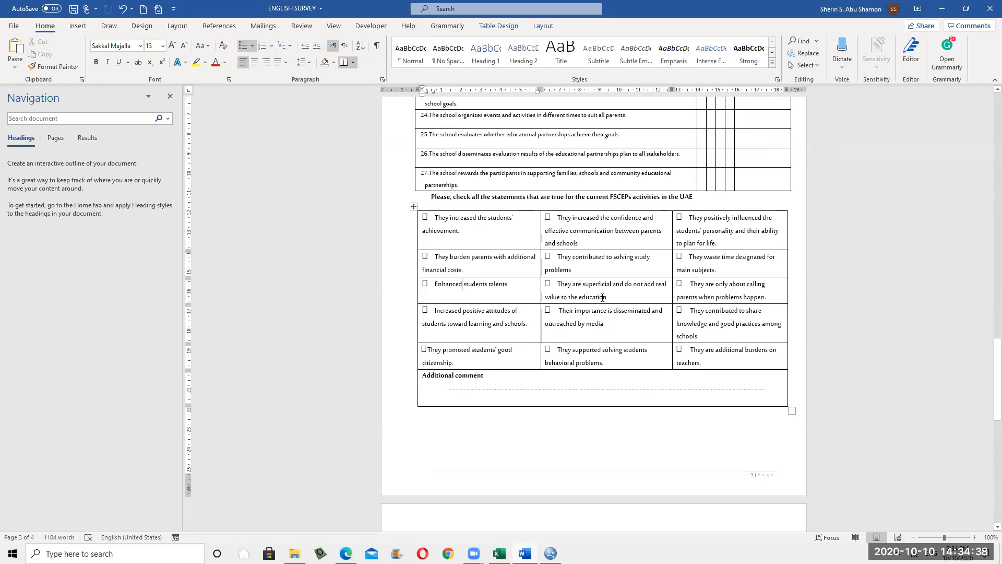
{"action": "left_click", "coordinate": [615, 285]}
Select the checklist table and its heading text, then minimize Word
{"action": "left_click", "coordinate": [764, 294]}
{"action": "left_click_drag", "start_coordinate": [459, 231], "coordinate": [435, 217]}
{"action": "left_click_drag", "start_coordinate": [653, 279], "coordinate": [715, 359]}
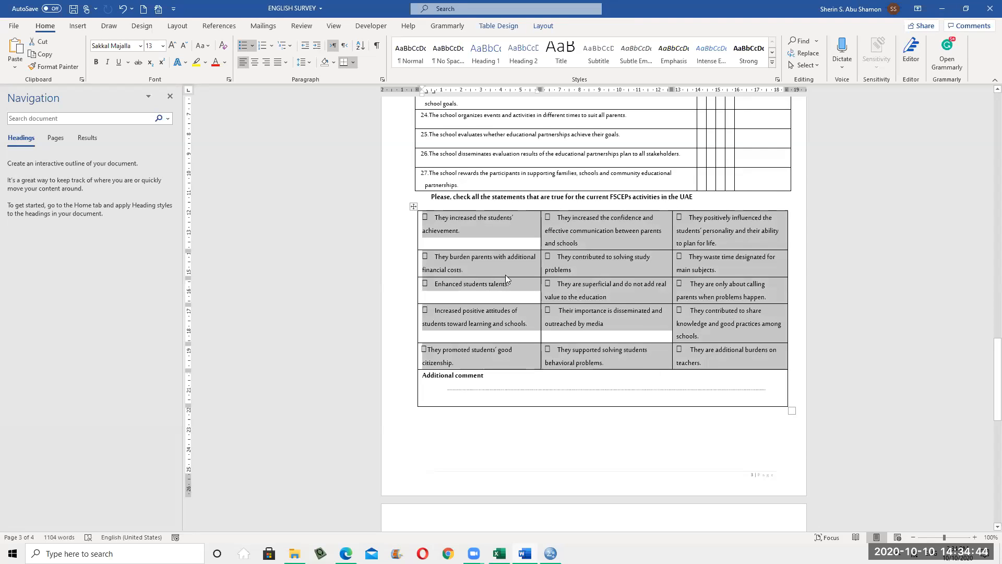
{"action": "left_click", "coordinate": [463, 228]}
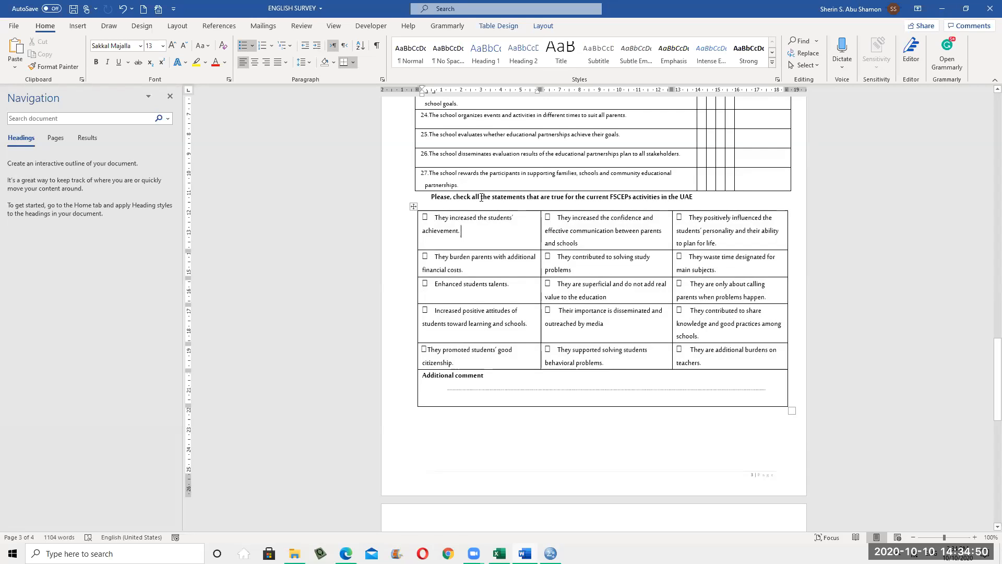
{"action": "left_click_drag", "start_coordinate": [482, 197], "coordinate": [643, 201]}
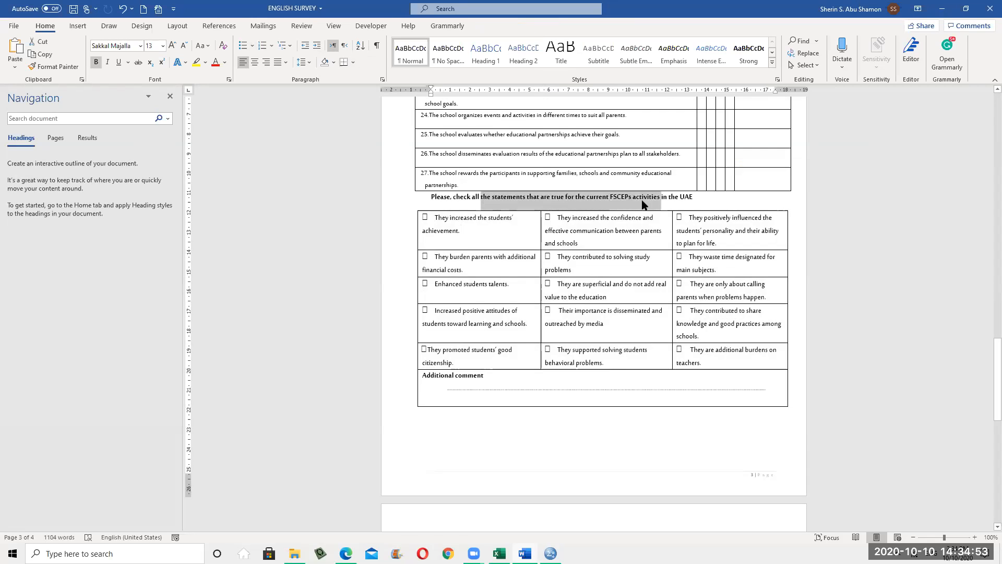
{"action": "left_click", "coordinate": [941, 11]}
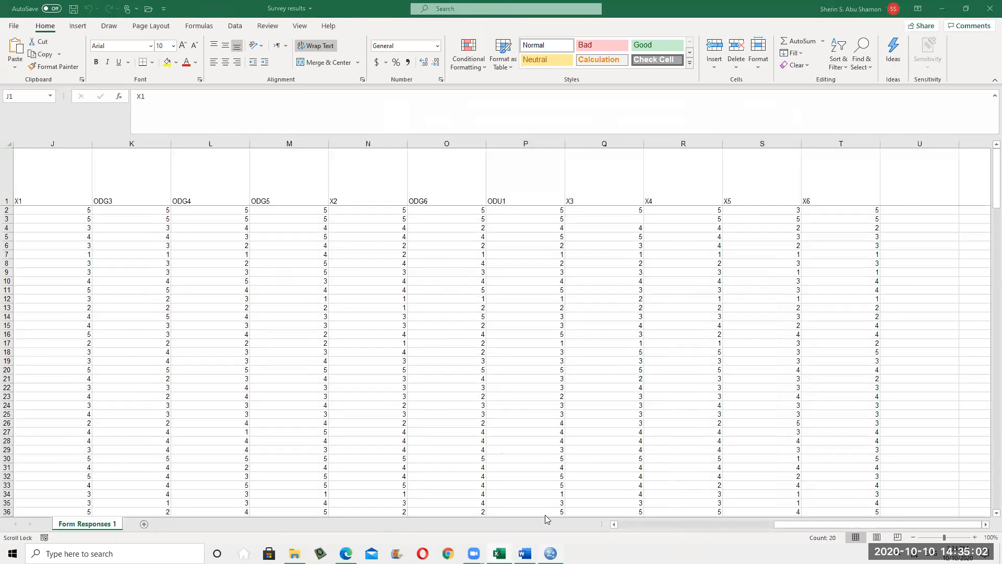
Rename the seventh variable VAR00003 to Options, dismissing the illegal-character warning
{"action": "left_click", "coordinate": [551, 553]}
{"action": "left_click", "coordinate": [92, 147]}
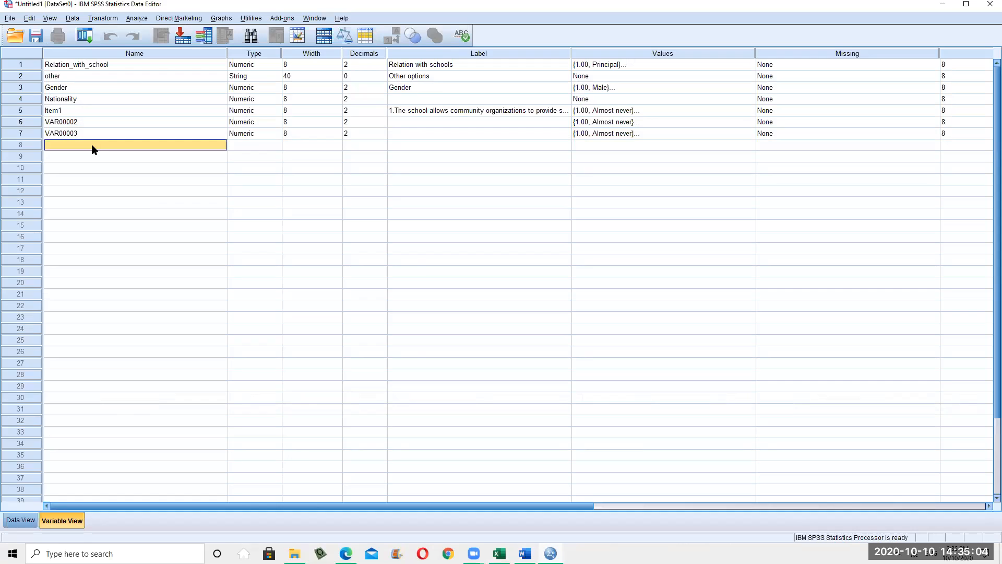
{"action": "left_click", "coordinate": [92, 148]}
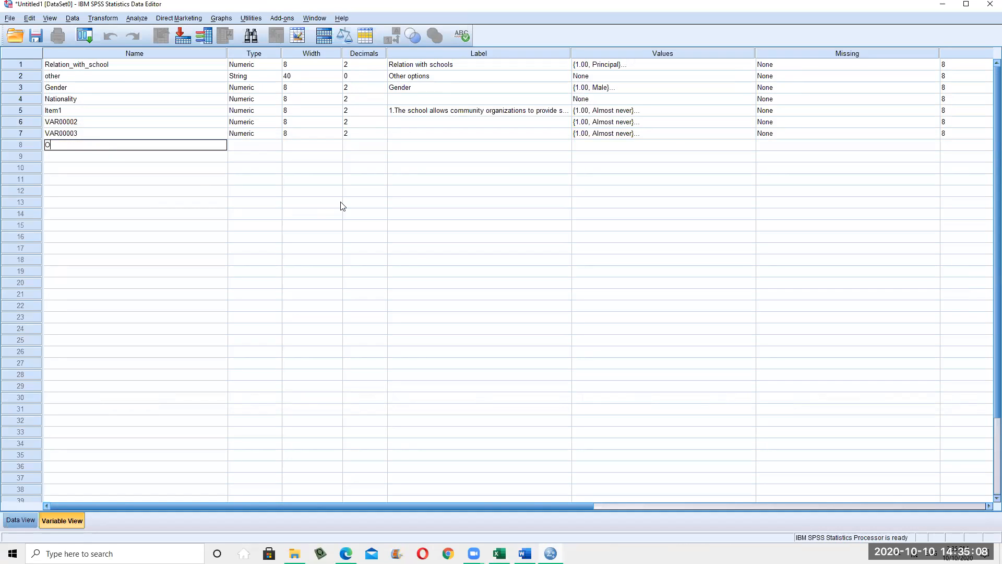
{"action": "type", "text": "Options1"}
{"action": "left_click", "coordinate": [400, 143]}
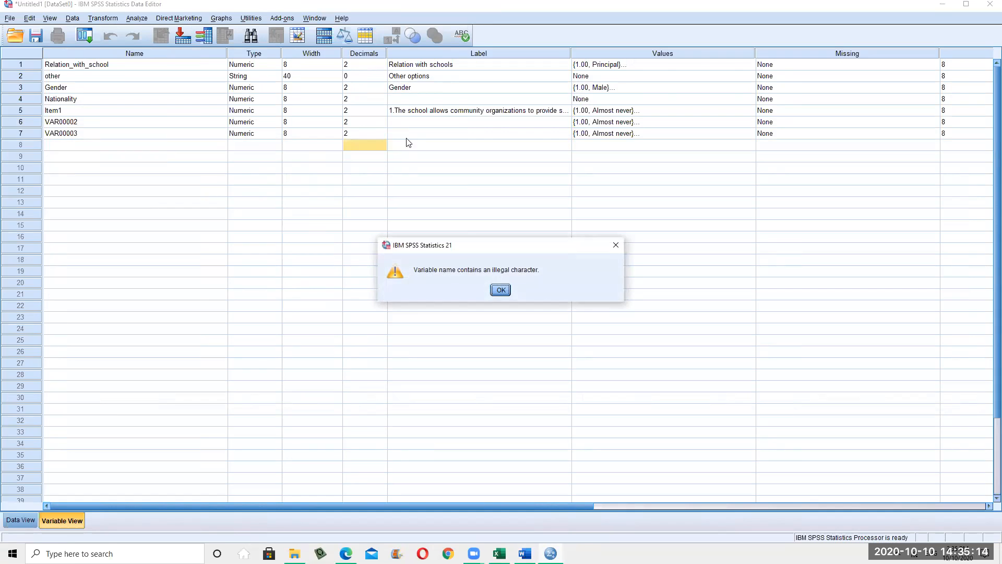
{"action": "left_click", "coordinate": [500, 289]}
{"action": "left_click", "coordinate": [110, 137]}
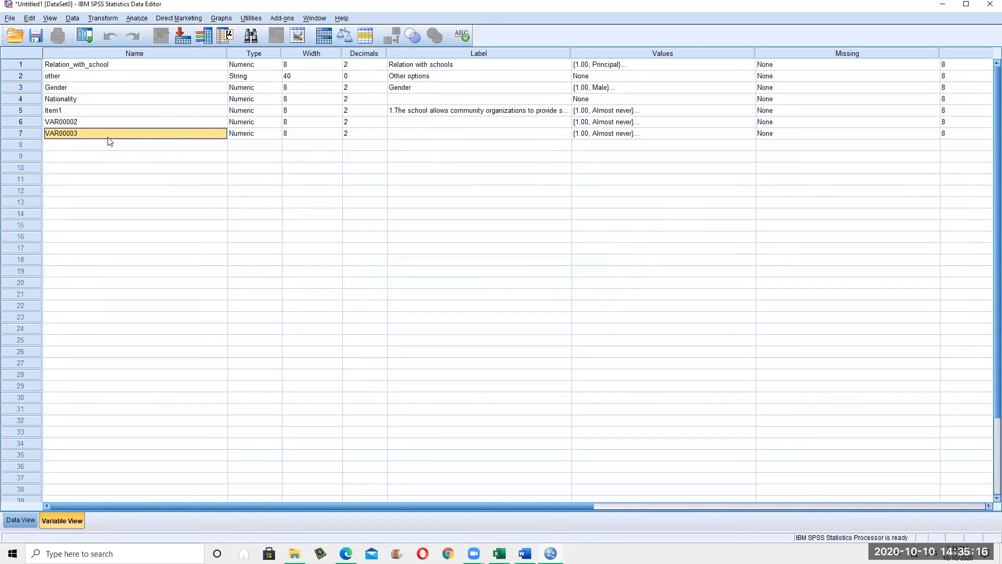
{"action": "type", "text": "Options"}
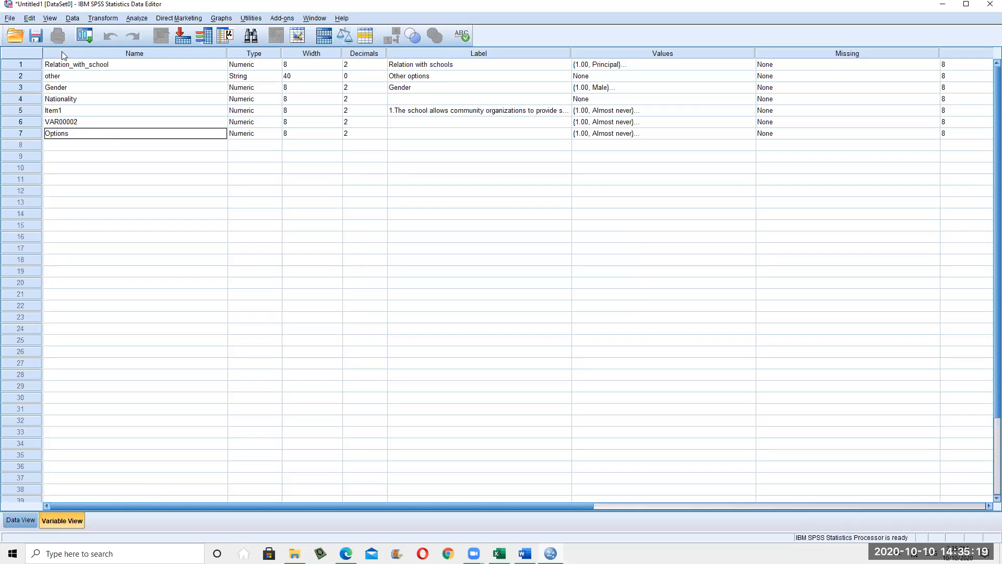
{"action": "left_click", "coordinate": [157, 224]}
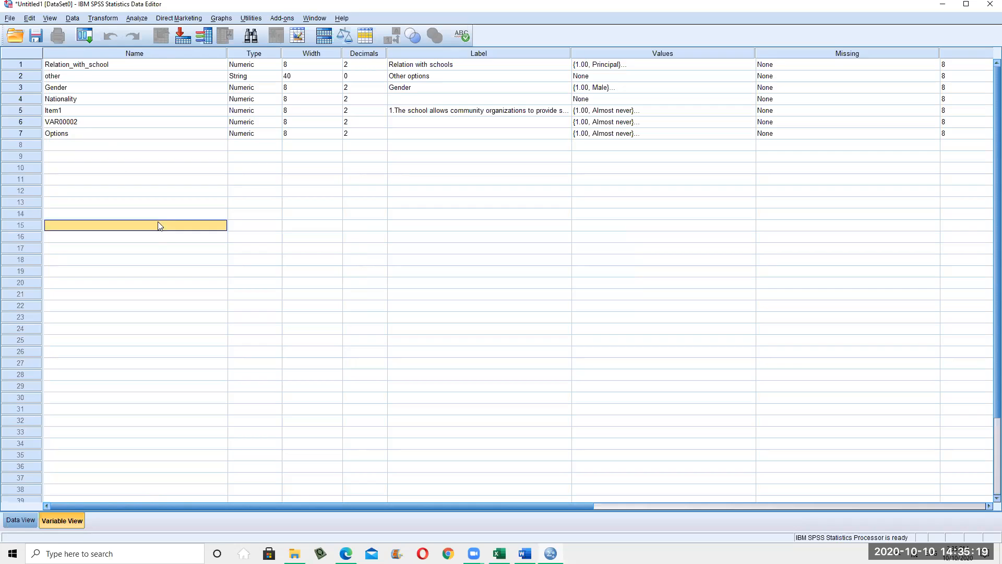
{"action": "left_click", "coordinate": [112, 136]}
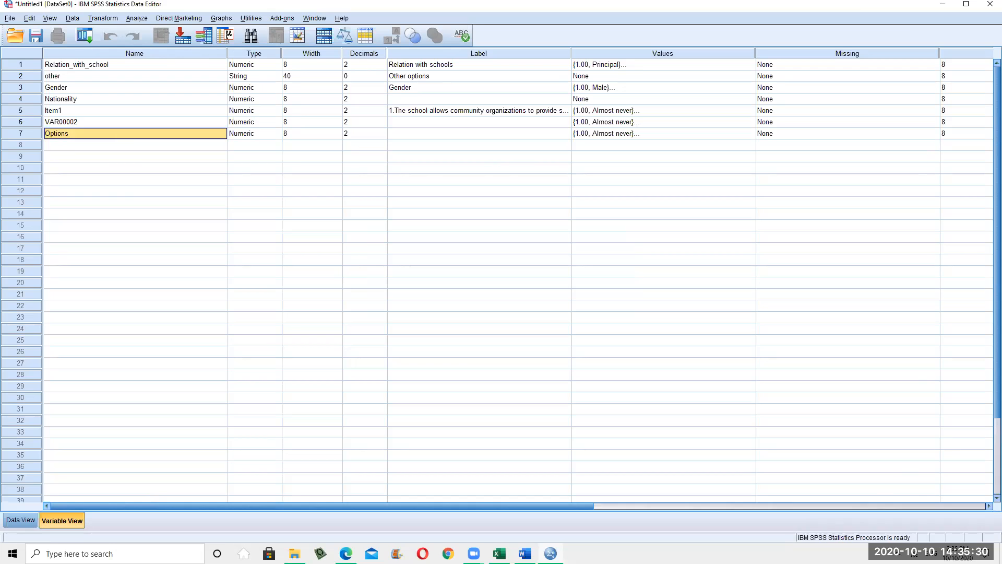
{"action": "key", "text": "alt+Tab"}
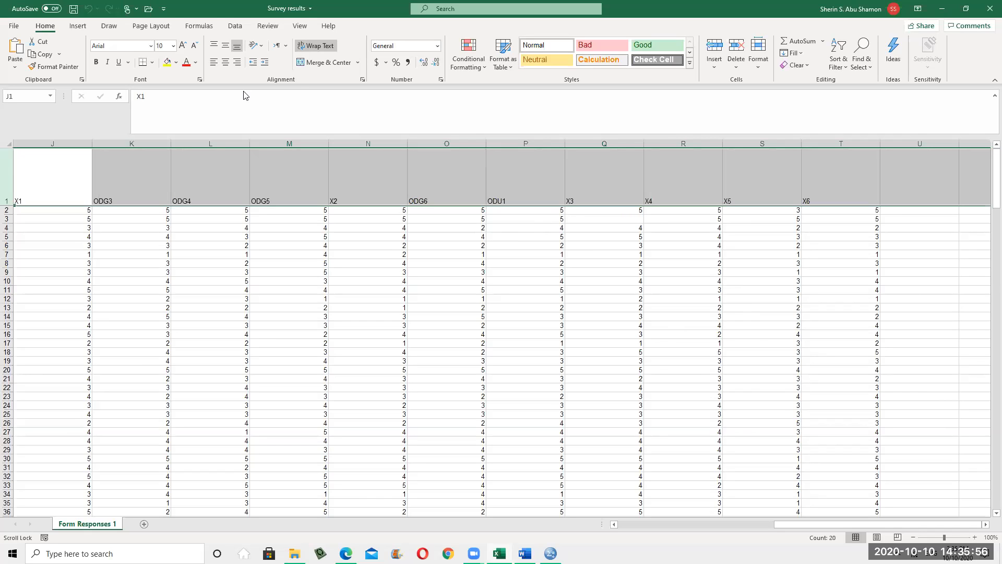
Replace the seventh variable's name Options with CuS1
{"action": "left_click", "coordinate": [942, 9]}
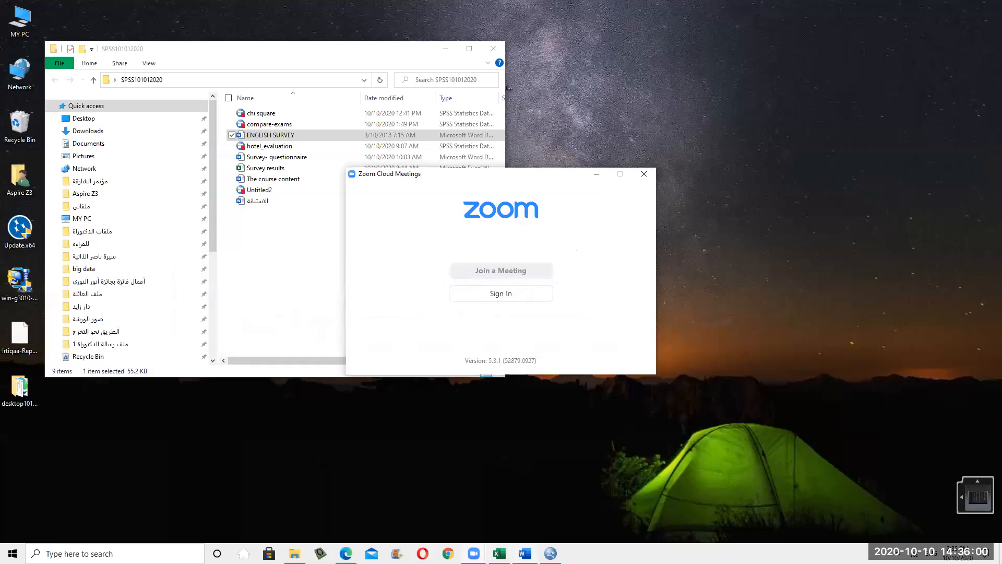
{"action": "left_click", "coordinate": [551, 553]}
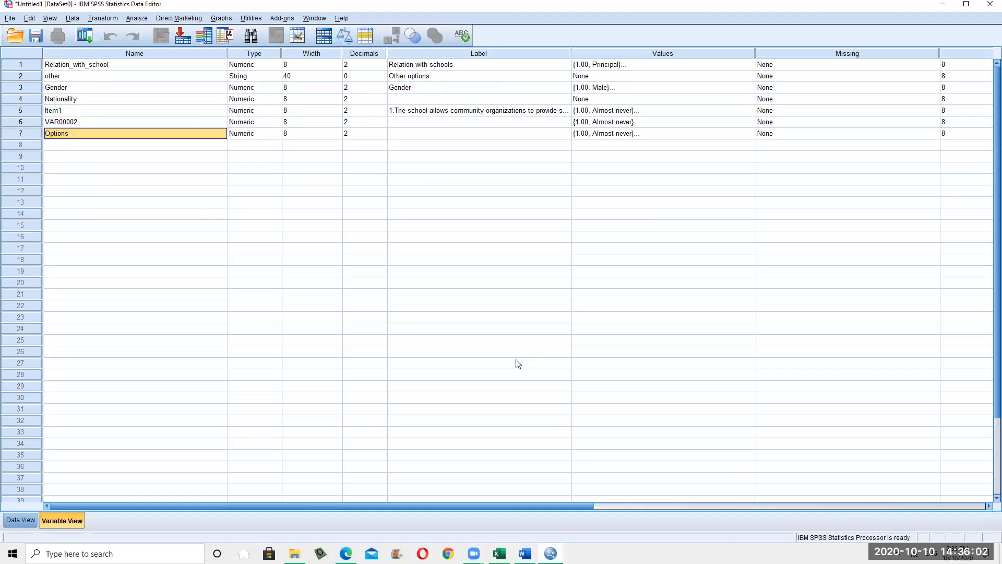
{"action": "double_click", "coordinate": [84, 135]}
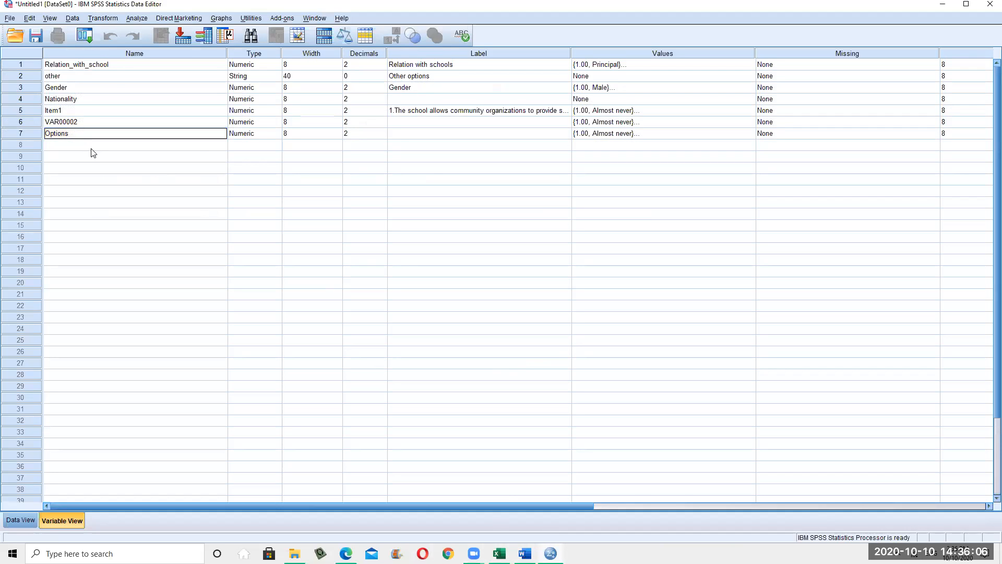
{"action": "left_click", "coordinate": [551, 553]}
{"action": "left_click", "coordinate": [551, 553]}
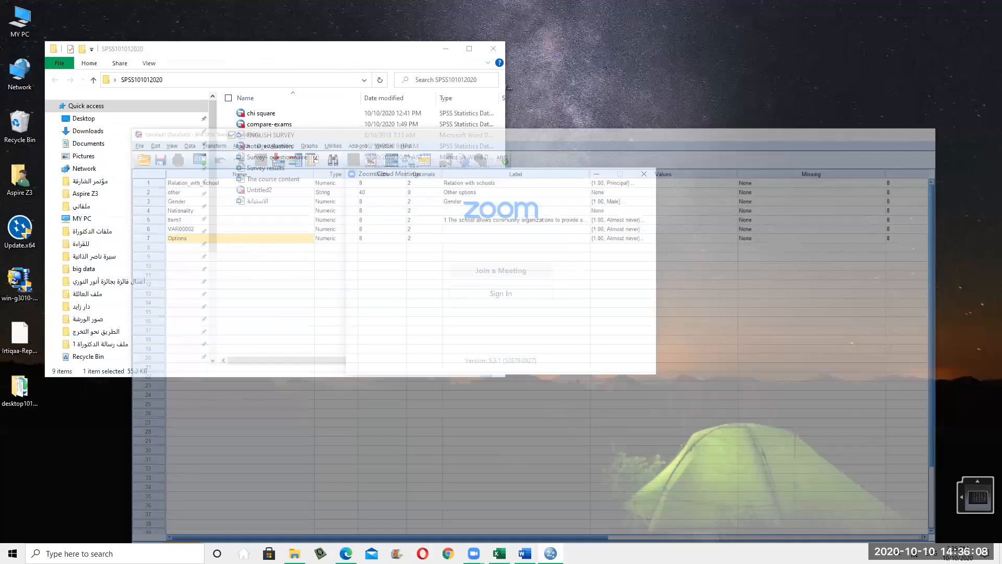
{"action": "left_click", "coordinate": [551, 553]}
{"action": "left_click", "coordinate": [525, 553]}
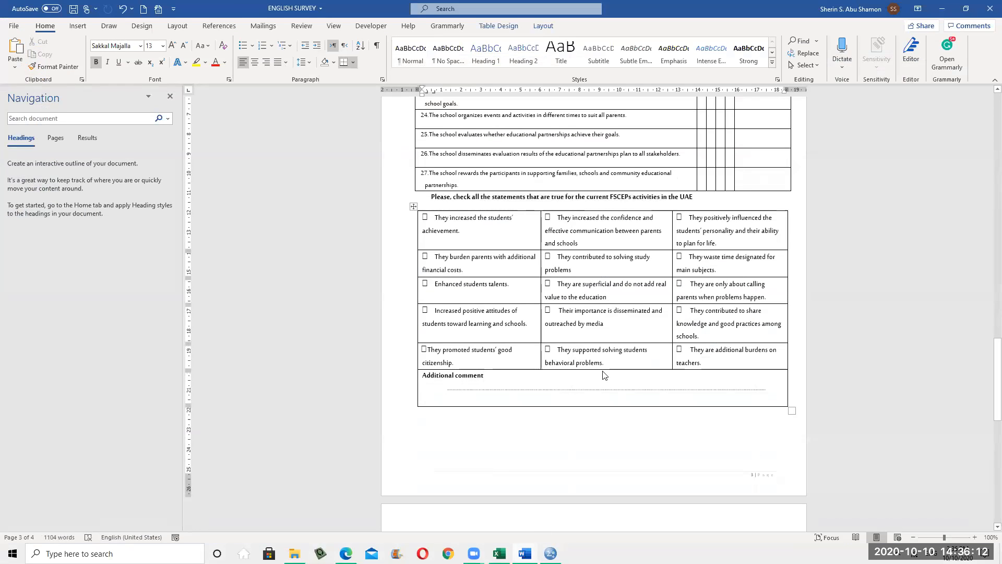
{"action": "left_click", "coordinate": [525, 554]}
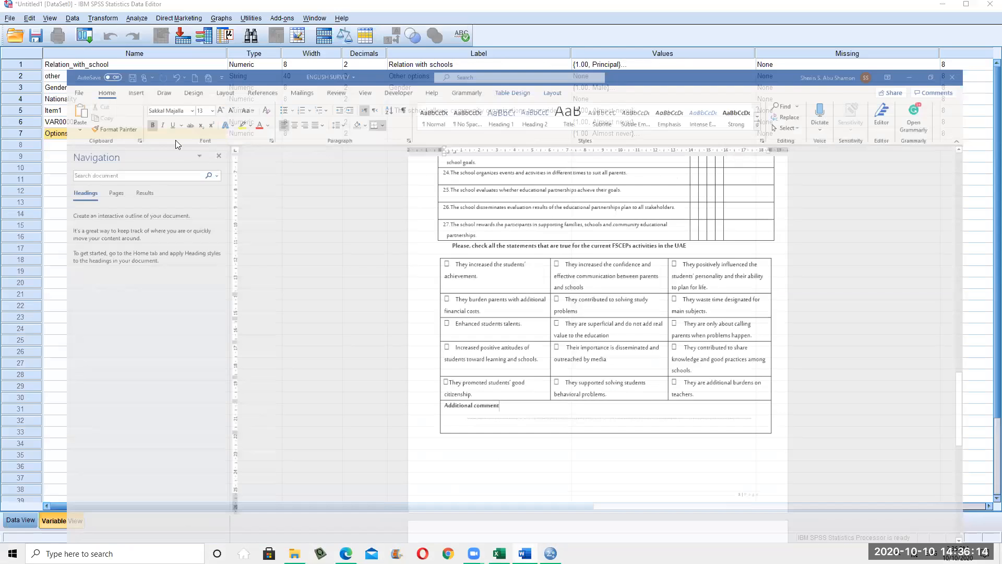
{"action": "left_click", "coordinate": [102, 134]}
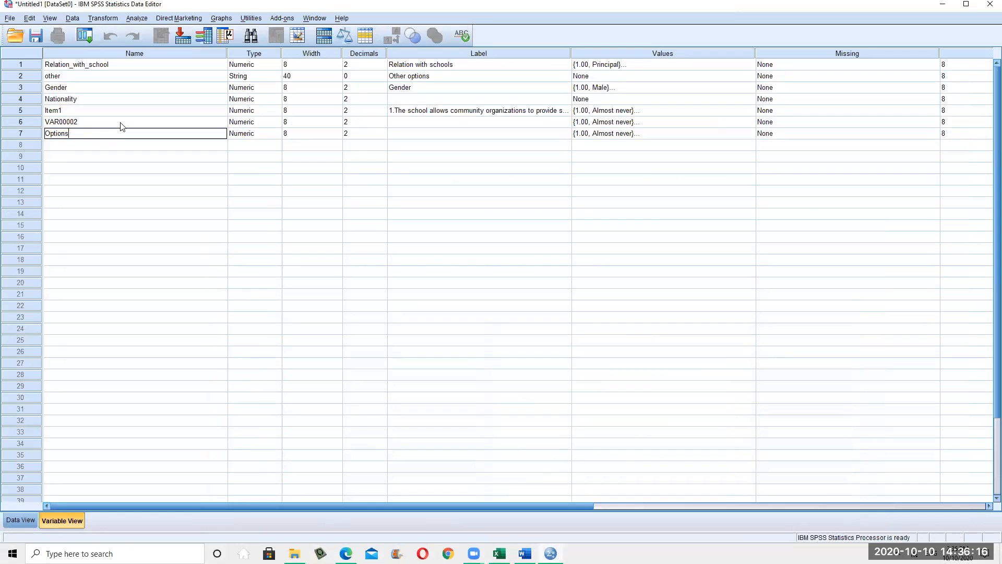
{"action": "key", "text": "BackSpace"}
{"action": "key", "text": "BackSpace"}
{"action": "key", "text": "BackSpace"}
{"action": "key", "text": "BackSpace"}
{"action": "key", "text": "BackSpace"}
{"action": "type", "text": "CuS1"}
Paste the true-FSCEPs statement text as CuS1's variable label
{"action": "double_click", "coordinate": [437, 134]}
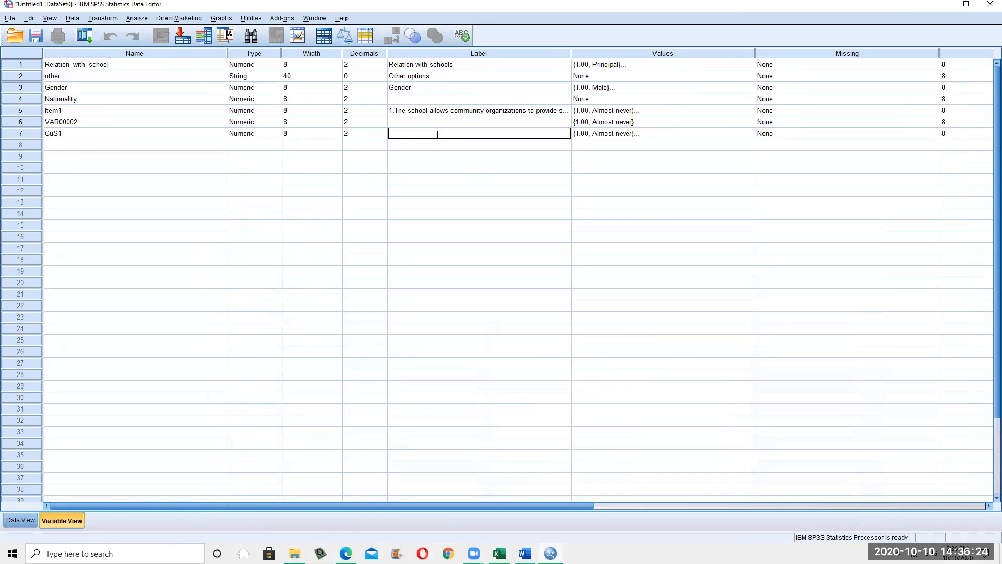
{"action": "type", "text": "the statements that are true for the current FSCEPs activities"}
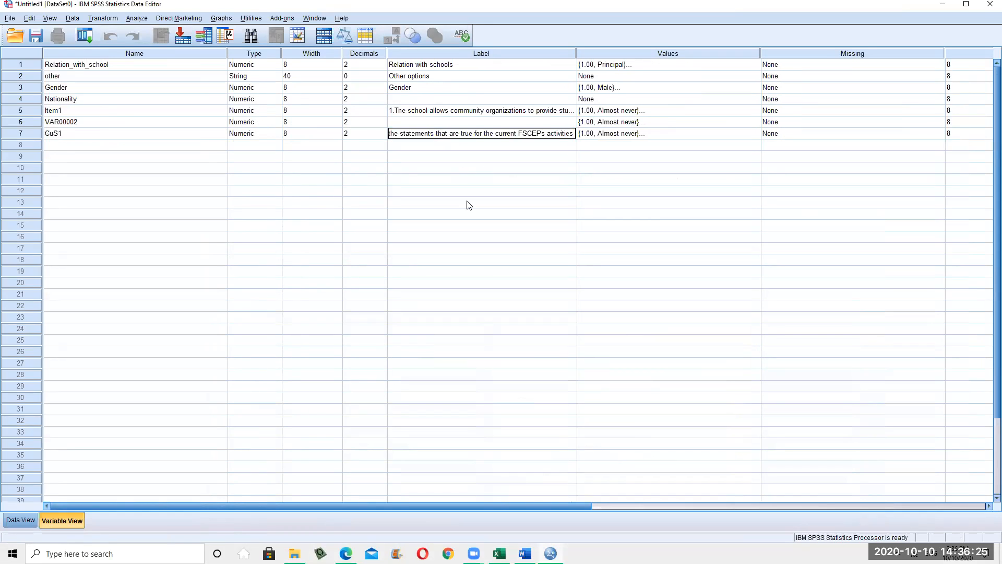
{"action": "left_click", "coordinate": [104, 148]}
Create new variables CUS2 and CUs3 in rows 8 and 9, clearing illegal-character warnings
{"action": "type", "text": "C"}
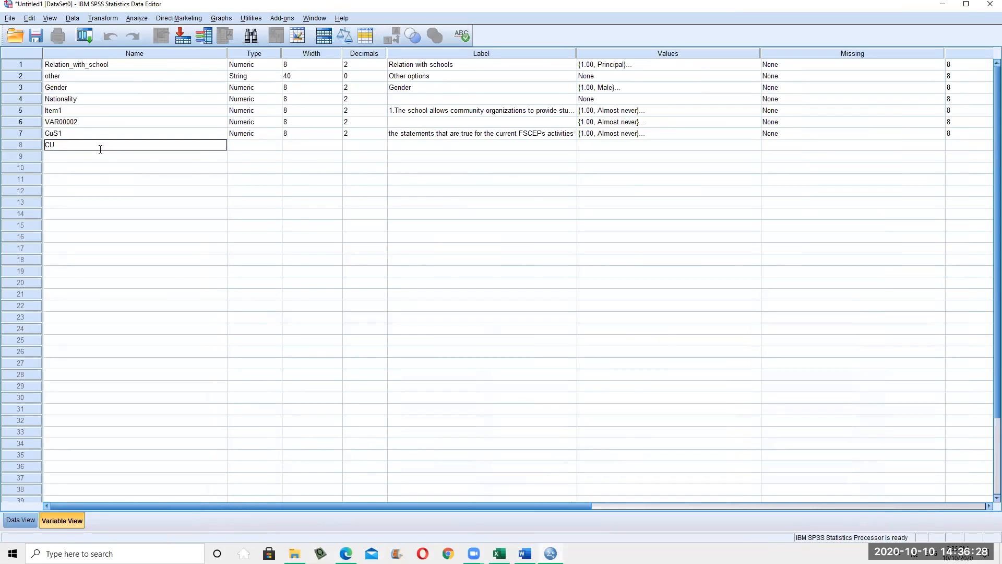
{"action": "type", "text": "U2S"}
{"action": "key", "text": "Return"}
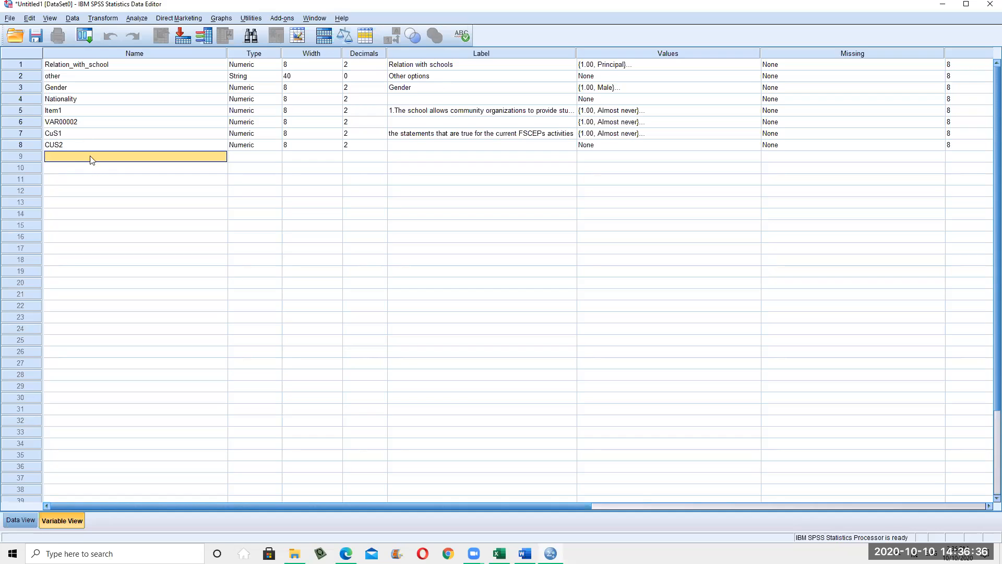
{"action": "left_click", "coordinate": [89, 158]}
{"action": "type", "text": "CUS3"}
{"action": "left_click", "coordinate": [276, 286]}
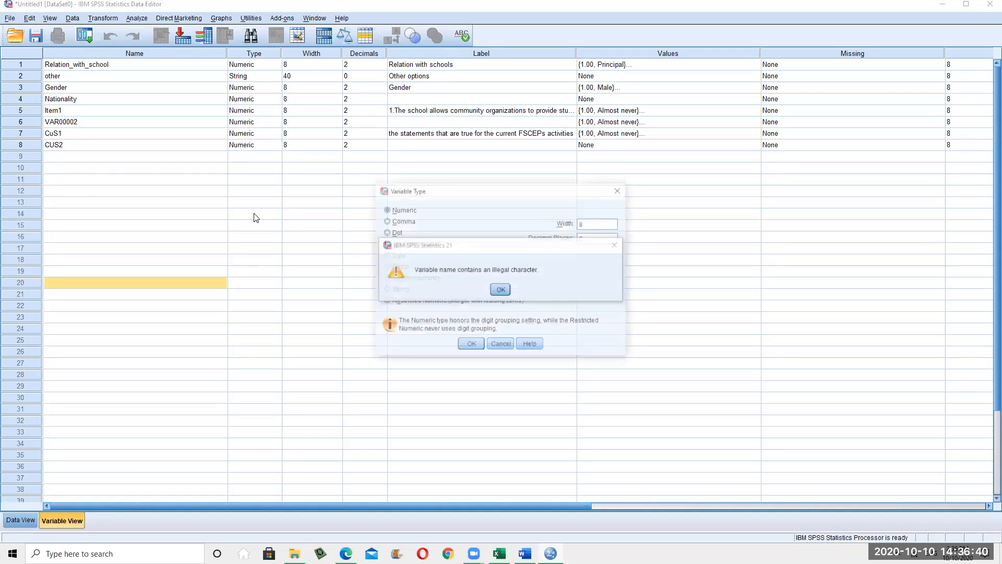
{"action": "left_click", "coordinate": [500, 289]}
{"action": "left_click", "coordinate": [501, 345]}
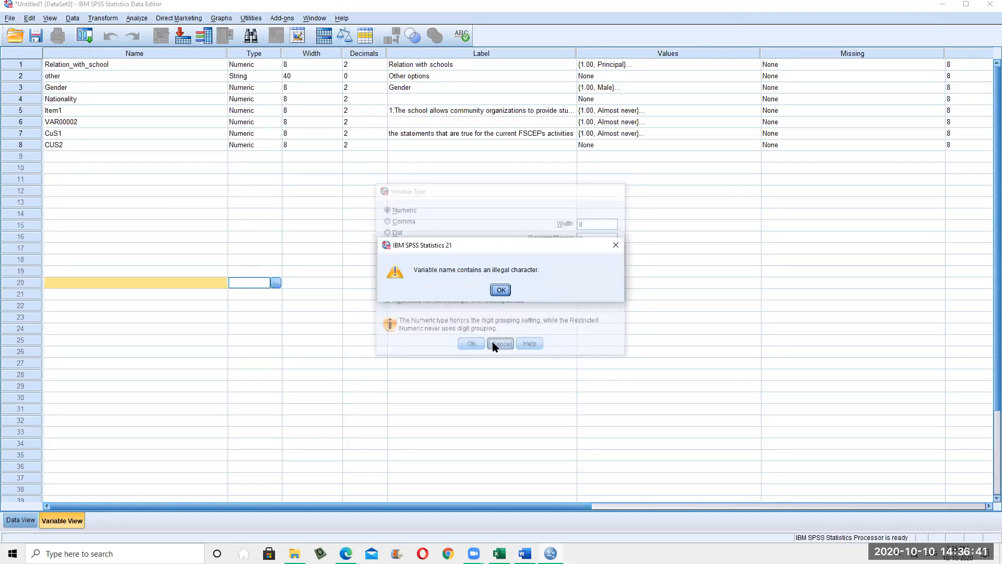
{"action": "left_click", "coordinate": [500, 289]}
{"action": "left_click", "coordinate": [104, 159]}
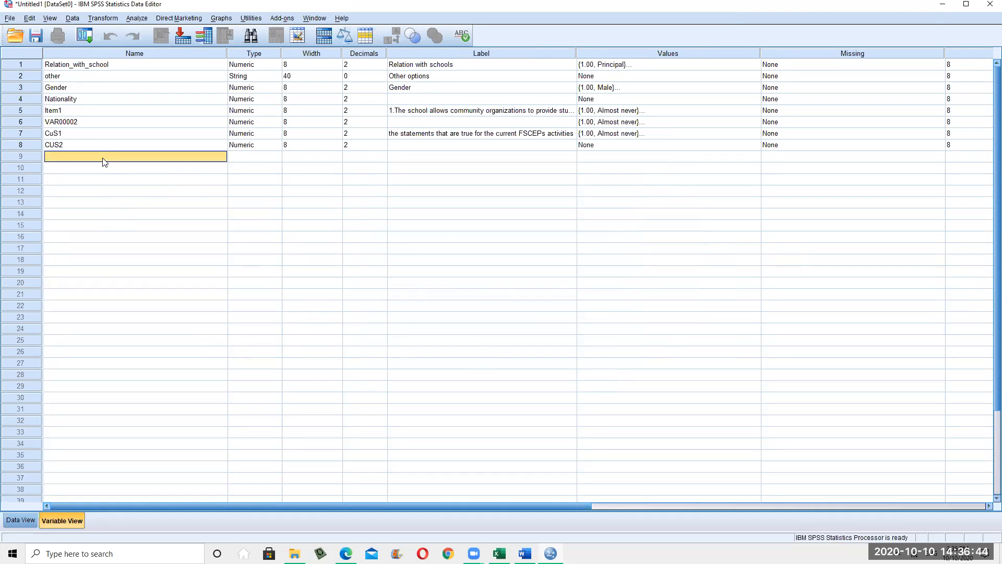
{"action": "type", "text": "CUs"}
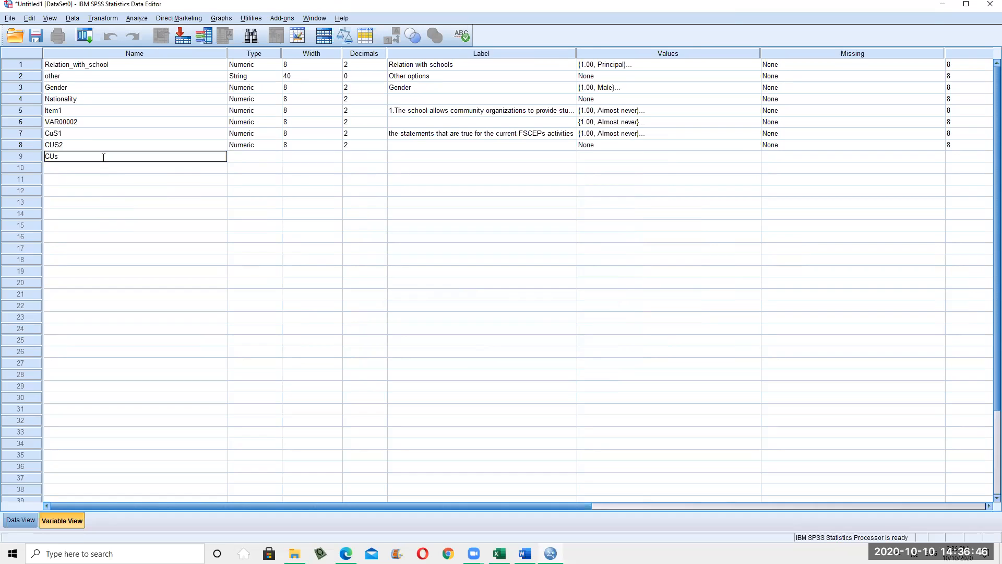
{"action": "type", "text": "3"}
{"action": "left_click", "coordinate": [139, 179]}
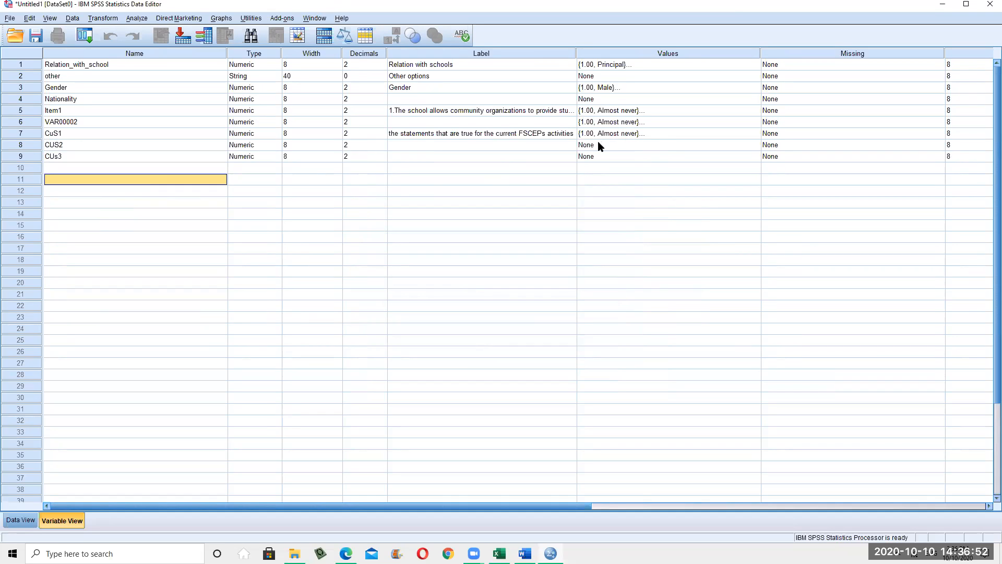
Review CuS1's value labels without changes, then minimize SPSS
{"action": "left_click", "coordinate": [666, 136]}
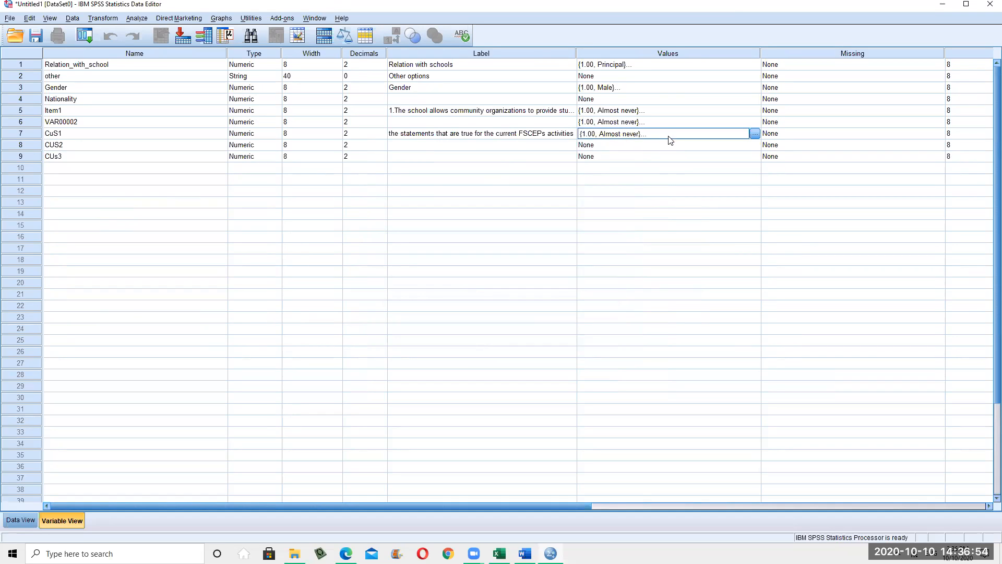
{"action": "left_click", "coordinate": [755, 134]}
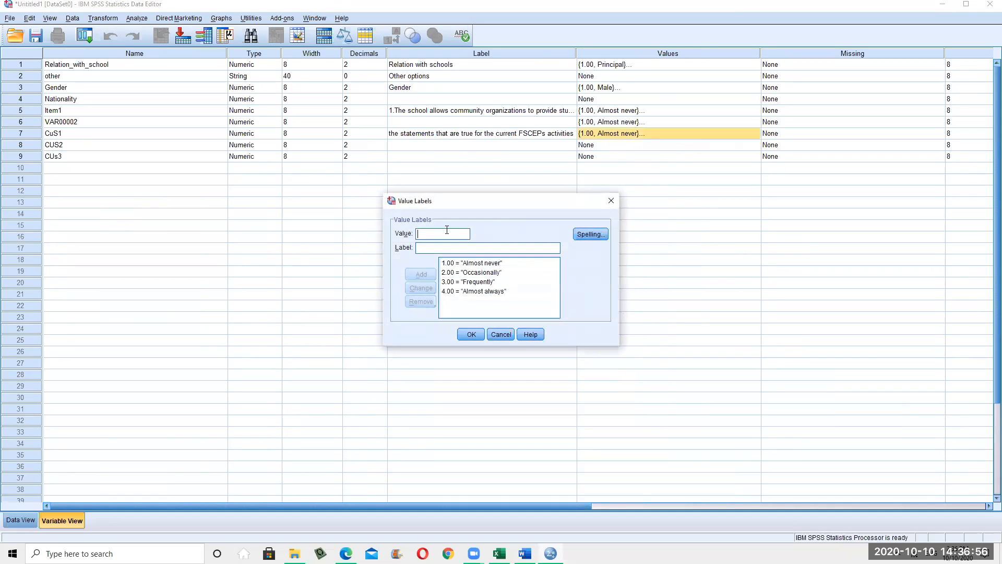
{"action": "left_click", "coordinate": [503, 335]}
{"action": "left_click", "coordinate": [755, 134]}
{"action": "left_click", "coordinate": [501, 332]}
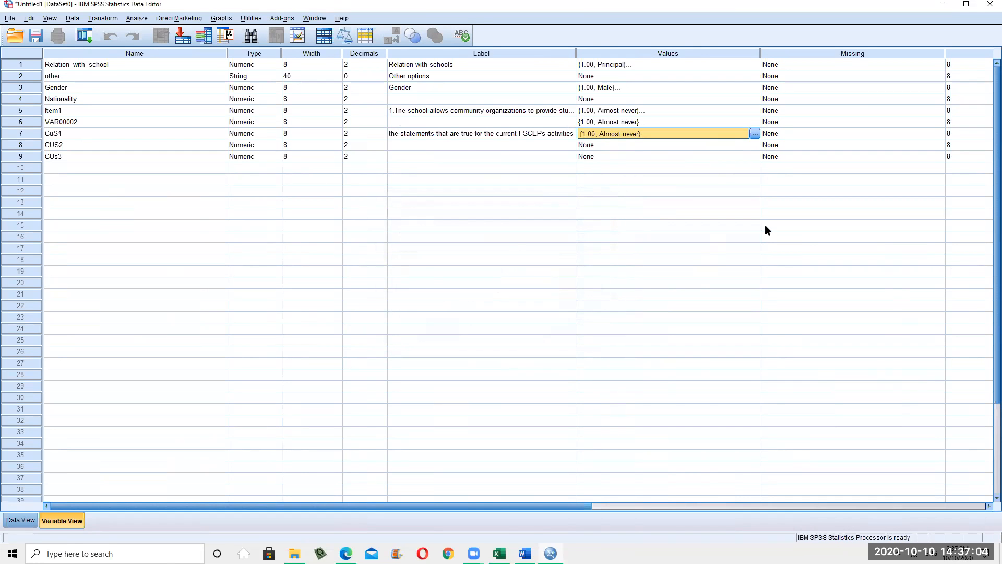
{"action": "left_click", "coordinate": [943, 4]}
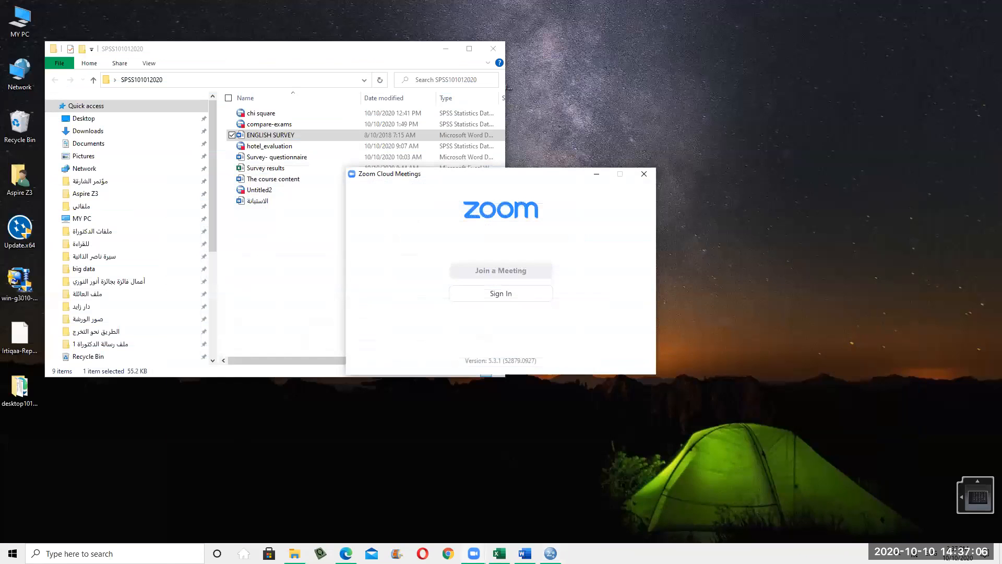
Insert an empty paragraph before 'Please, add any other information…' on the survey's page 4
{"action": "left_click", "coordinate": [524, 553]}
{"action": "scroll", "coordinate": [631, 287], "scroll_direction": "down", "scroll_amount": 6}
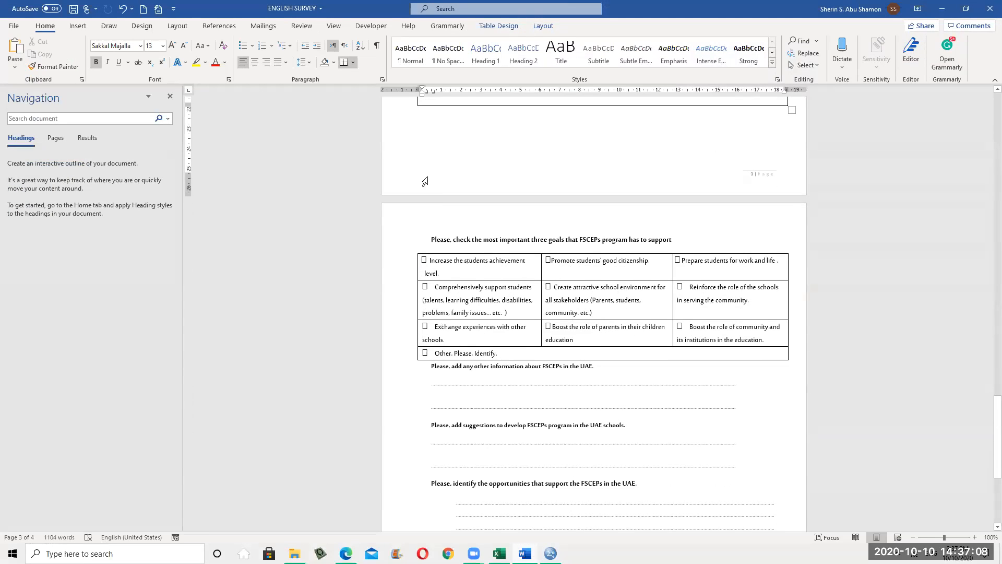
{"action": "scroll", "coordinate": [652, 302], "scroll_direction": "down", "scroll_amount": 3}
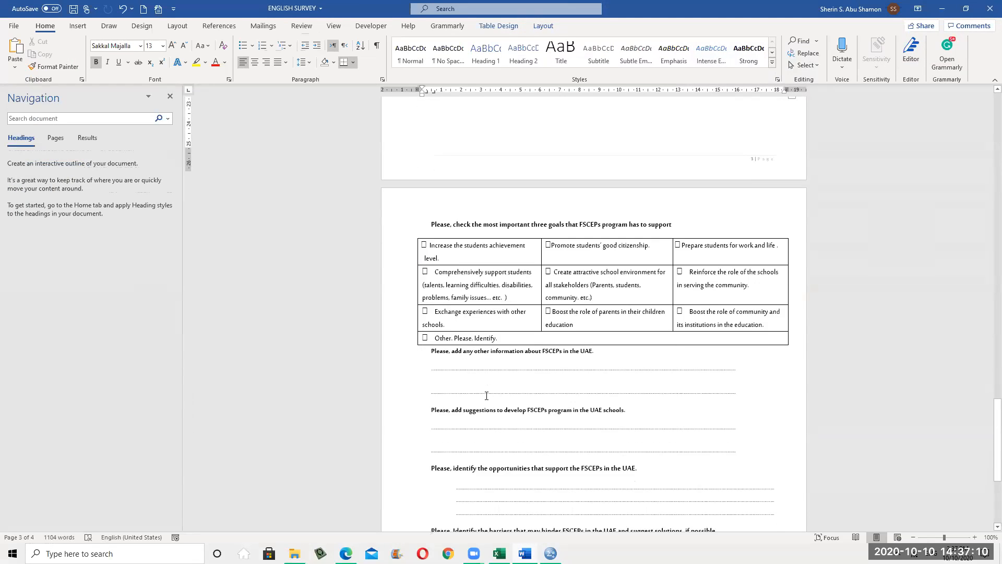
{"action": "left_click_drag", "start_coordinate": [427, 297], "coordinate": [646, 425]}
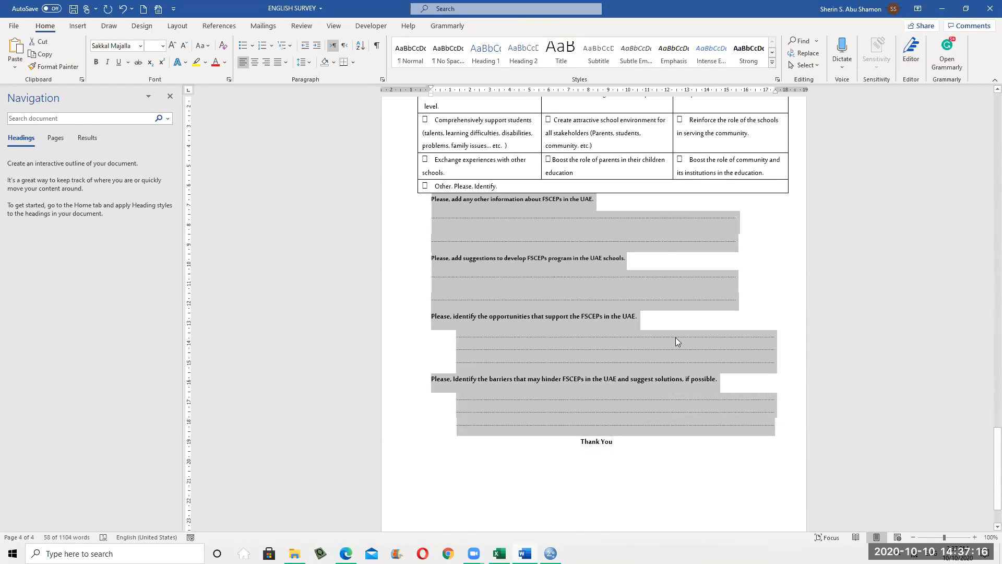
{"action": "left_click", "coordinate": [434, 200]}
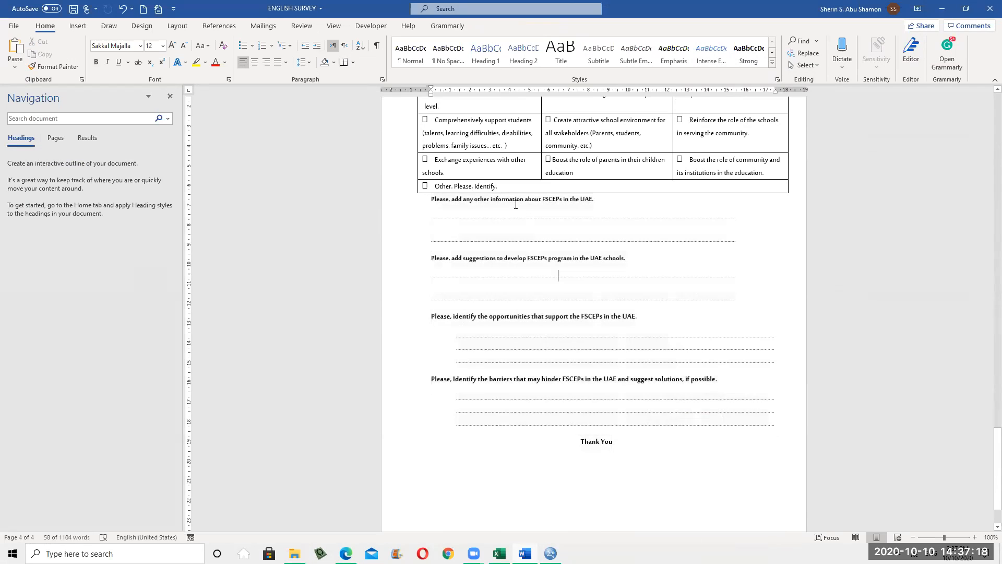
{"action": "key", "text": "alt+shift"}
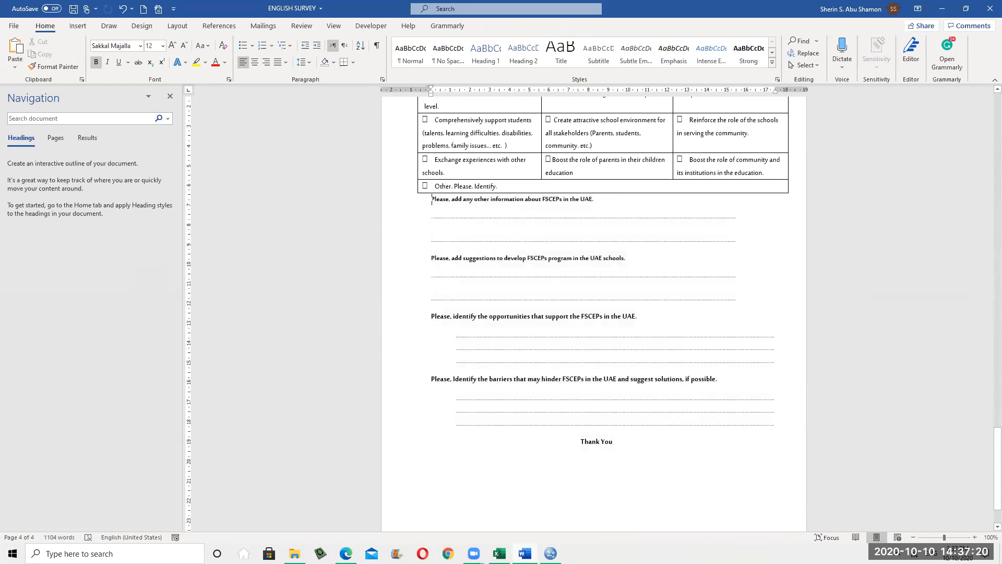
{"action": "key", "text": "Return"}
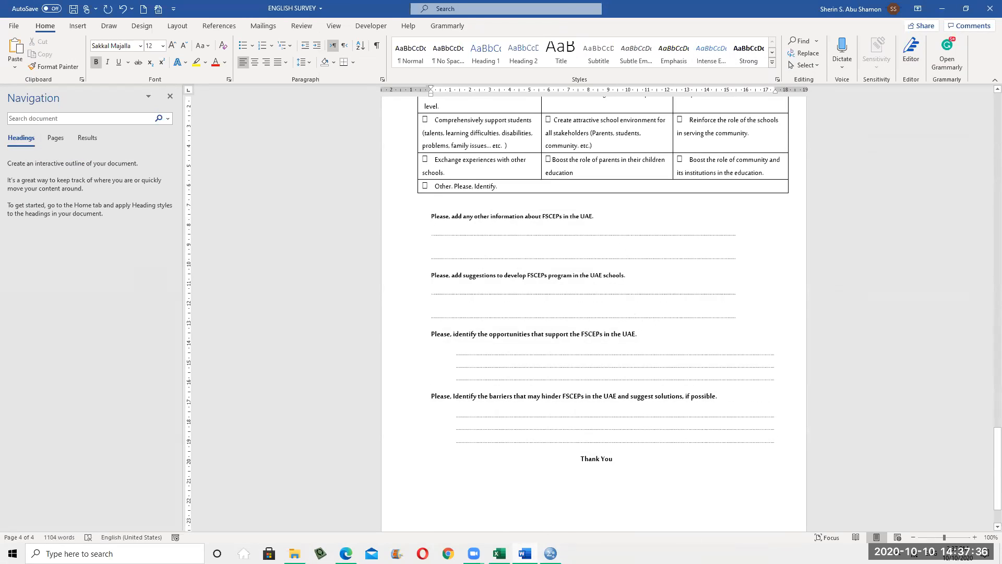
{"action": "left_click", "coordinate": [550, 554]}
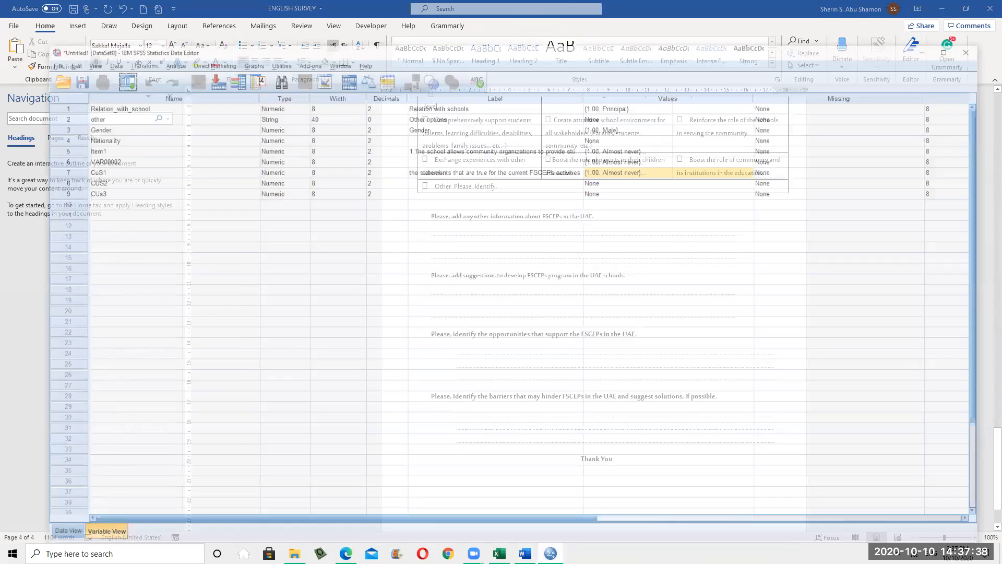
{"action": "left_click", "coordinate": [302, 271]}
{"action": "left_click", "coordinate": [301, 169]}
{"action": "left_click", "coordinate": [258, 168]}
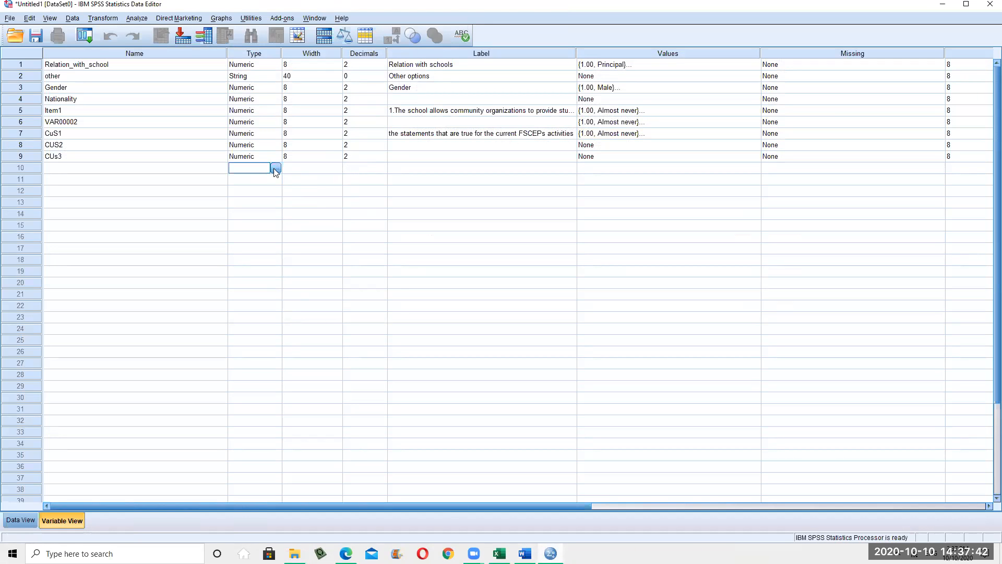
{"action": "left_click", "coordinate": [276, 168]}
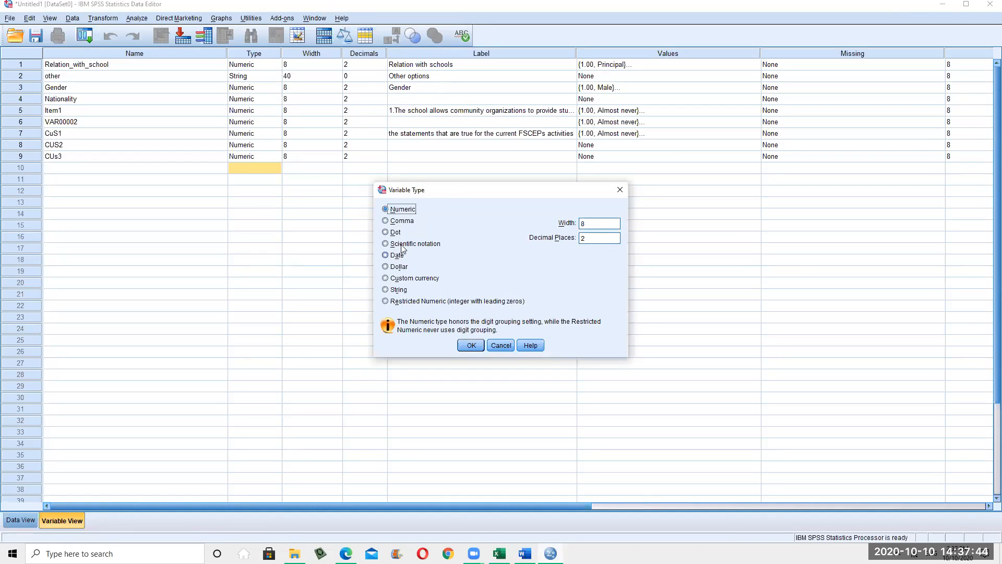
{"action": "left_click", "coordinate": [500, 346]}
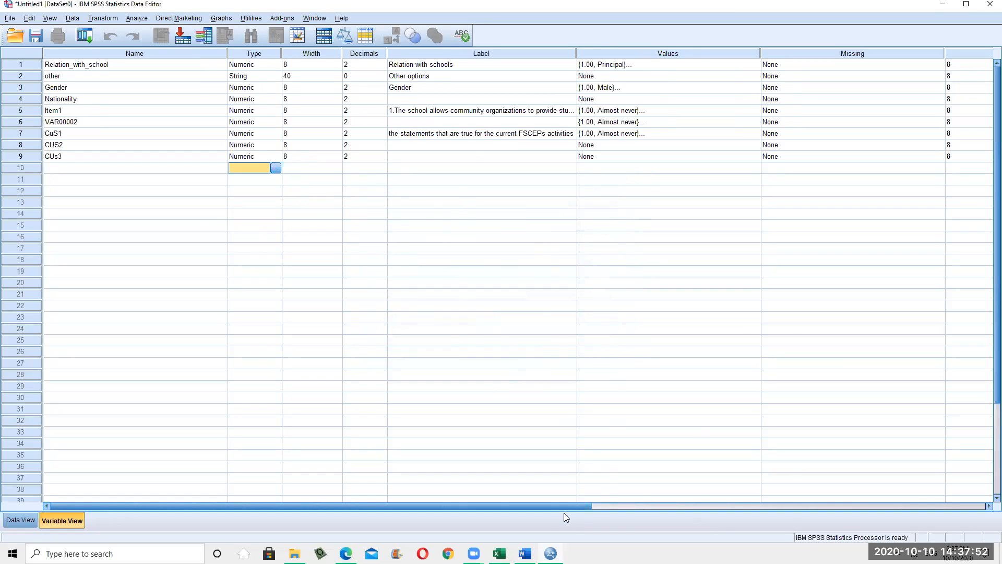
{"action": "left_click", "coordinate": [525, 553]}
Scroll through ENGLISH SURVEY, then close it choosing Don't Save
{"action": "scroll", "coordinate": [604, 461], "scroll_direction": "down", "scroll_amount": 3}
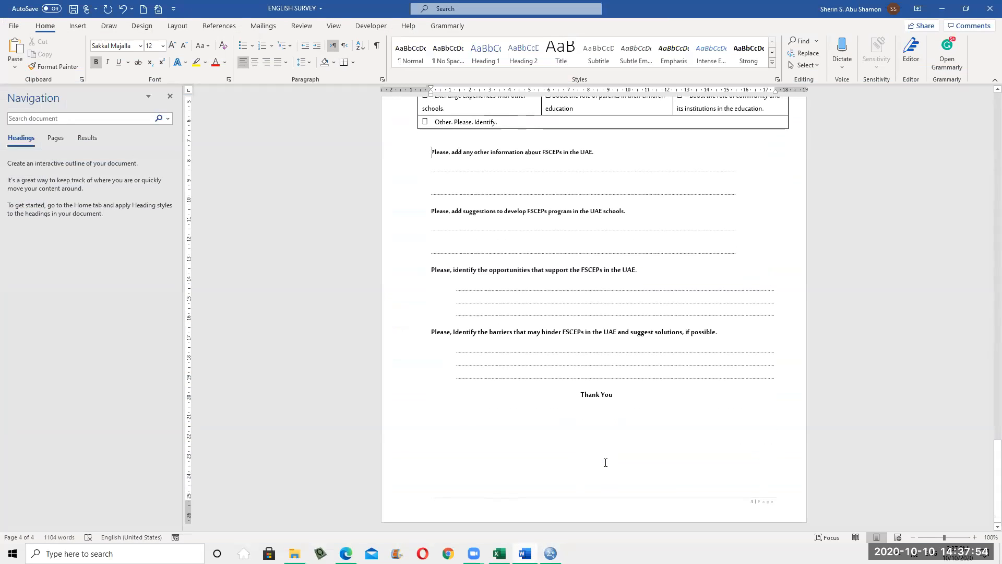
{"action": "scroll", "coordinate": [605, 463], "scroll_direction": "up", "scroll_amount": 5}
{"action": "scroll", "coordinate": [606, 462], "scroll_direction": "up", "scroll_amount": 15}
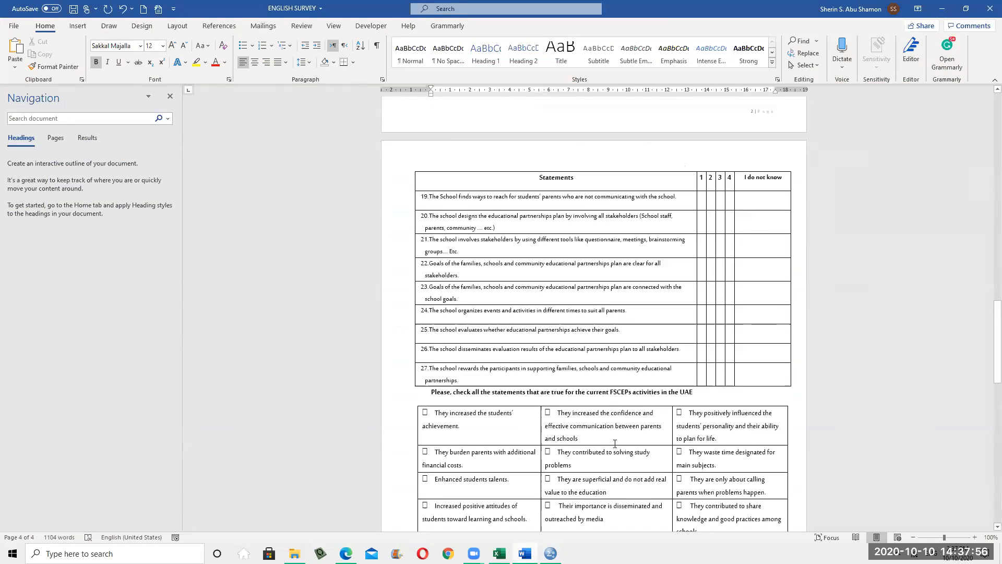
{"action": "scroll", "coordinate": [618, 442], "scroll_direction": "up", "scroll_amount": 10}
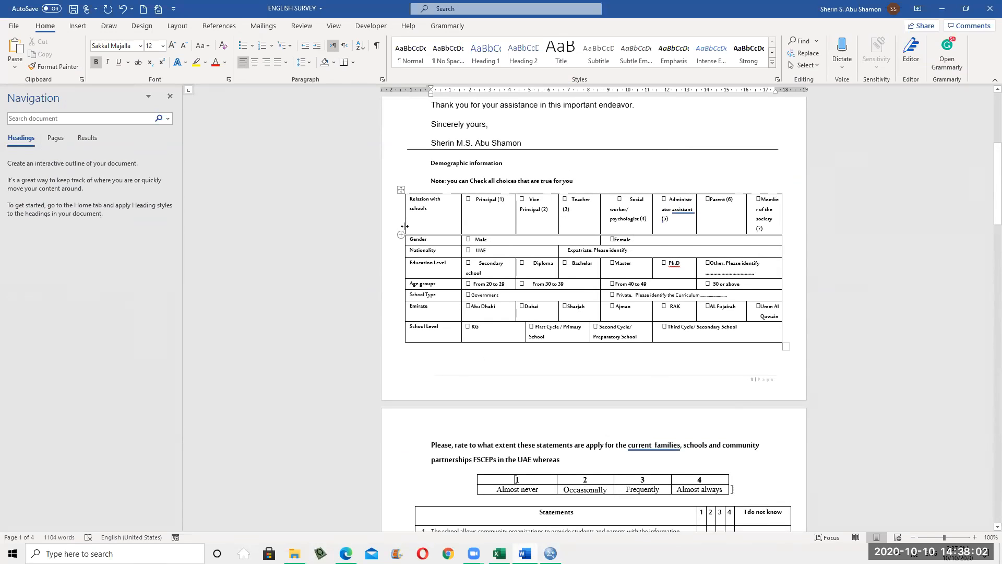
{"action": "scroll", "coordinate": [750, 367], "scroll_direction": "up", "scroll_amount": 3}
{"action": "scroll", "coordinate": [750, 367], "scroll_direction": "up", "scroll_amount": 5}
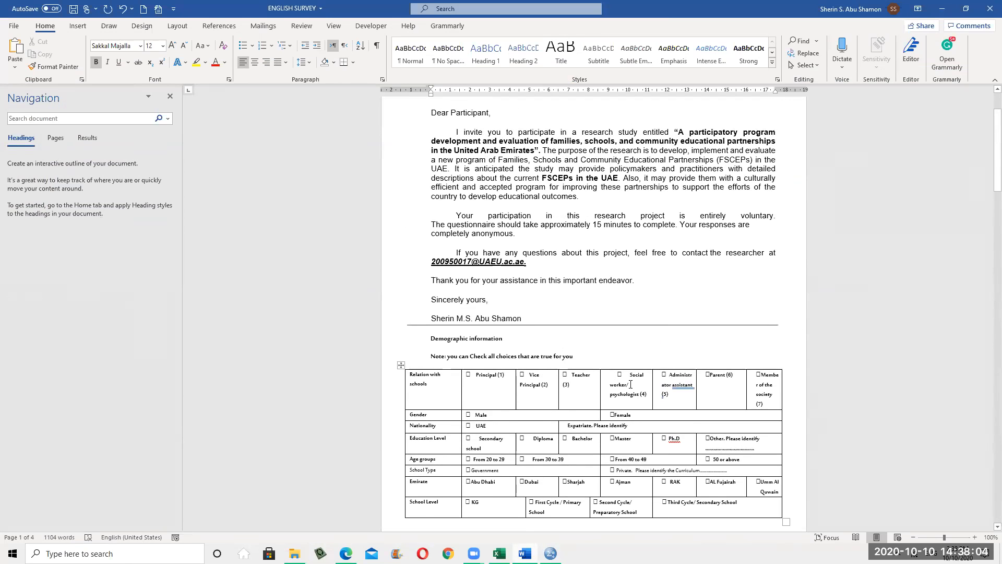
{"action": "scroll", "coordinate": [674, 333], "scroll_direction": "down", "scroll_amount": 14}
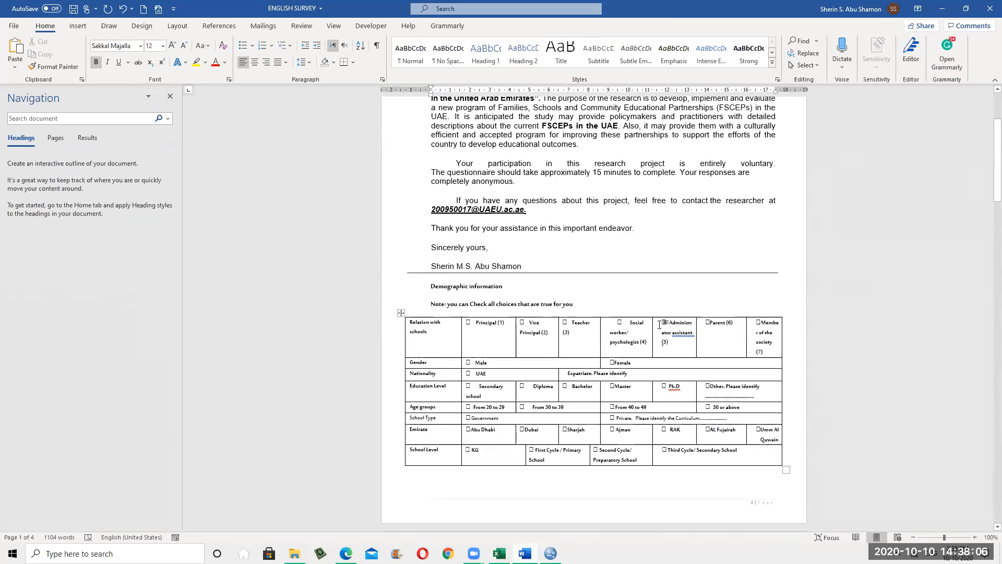
{"action": "scroll", "coordinate": [638, 348], "scroll_direction": "down", "scroll_amount": 10}
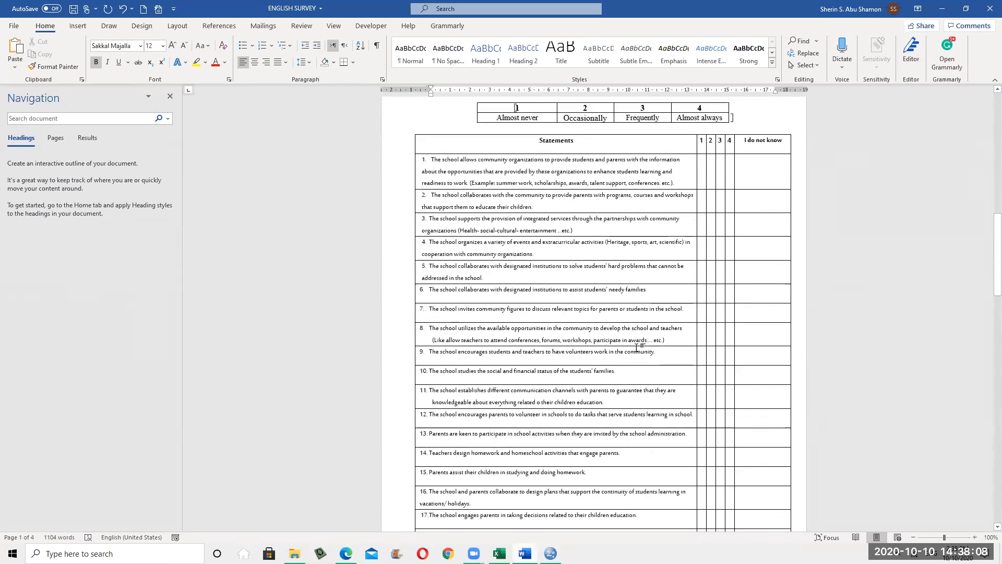
{"action": "left_click", "coordinate": [986, 11]}
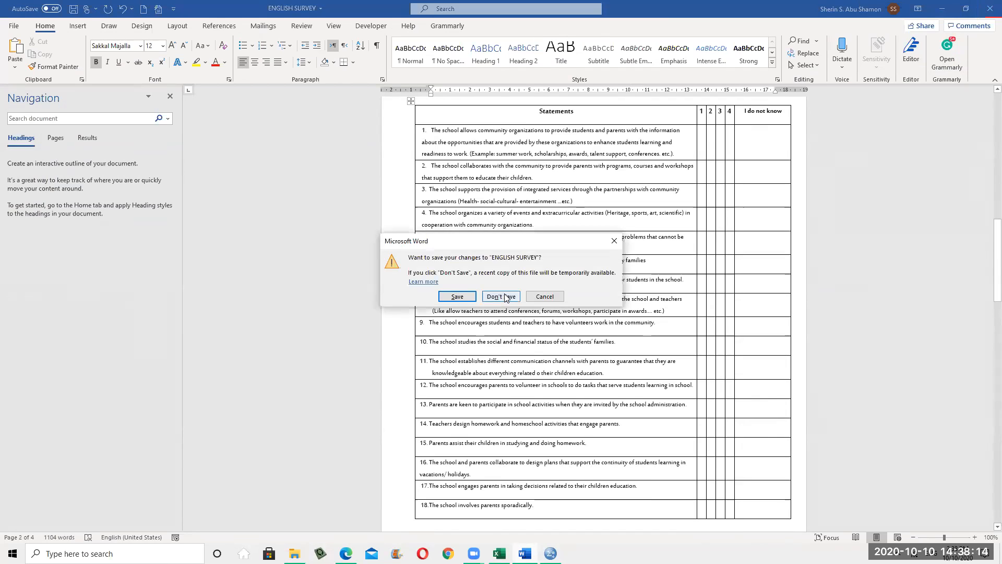
{"action": "left_click", "coordinate": [506, 296]}
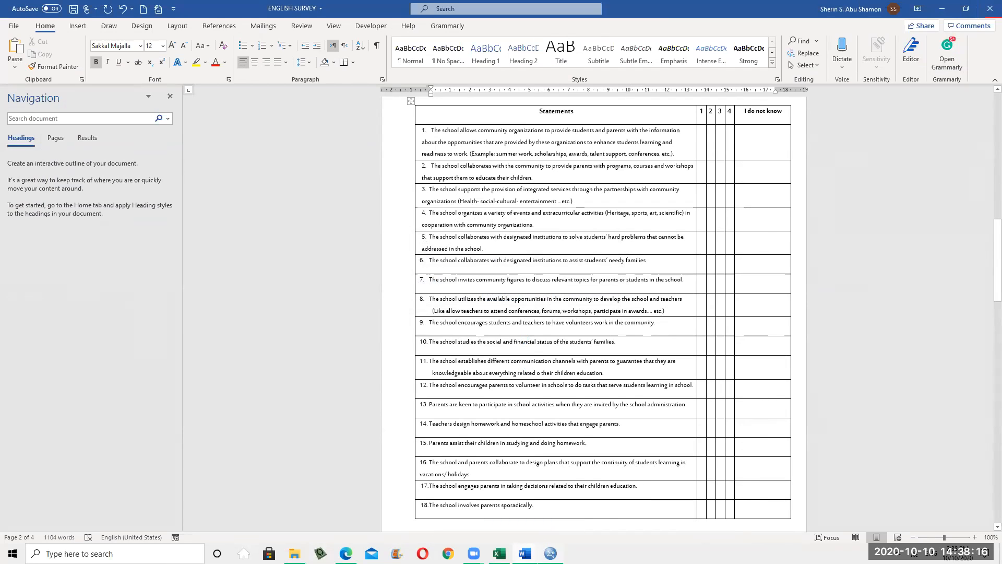
{"action": "mouse_move", "coordinate": [550, 553]}
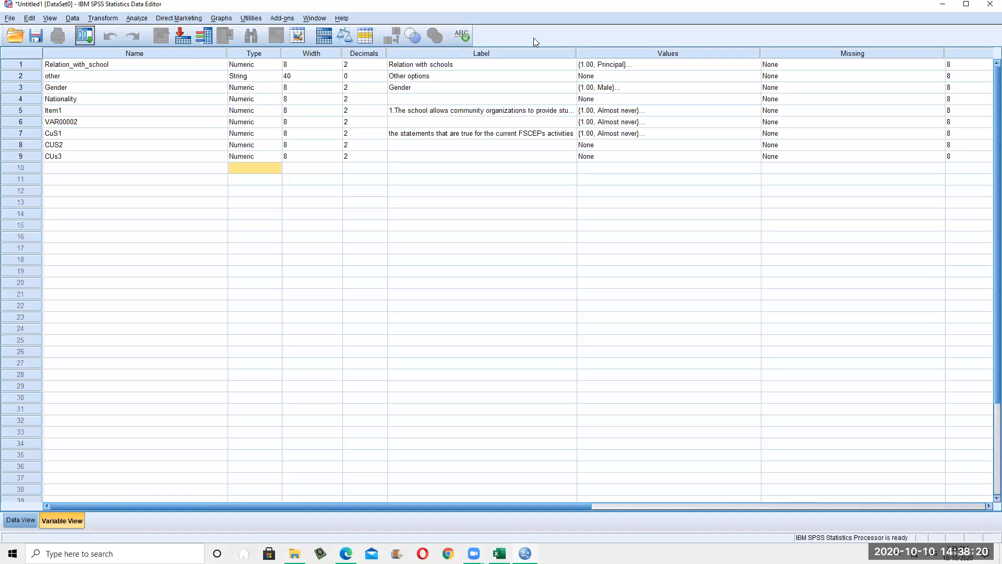
Switch the empty nine-variable untitled dataset back to Data View
{"action": "left_click", "coordinate": [9, 19]}
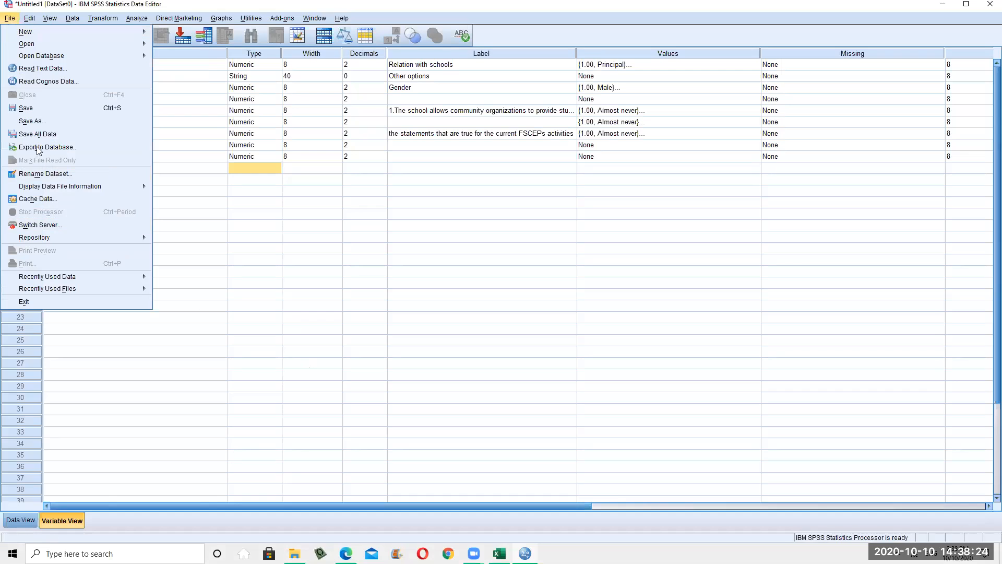
{"action": "left_click", "coordinate": [312, 341]}
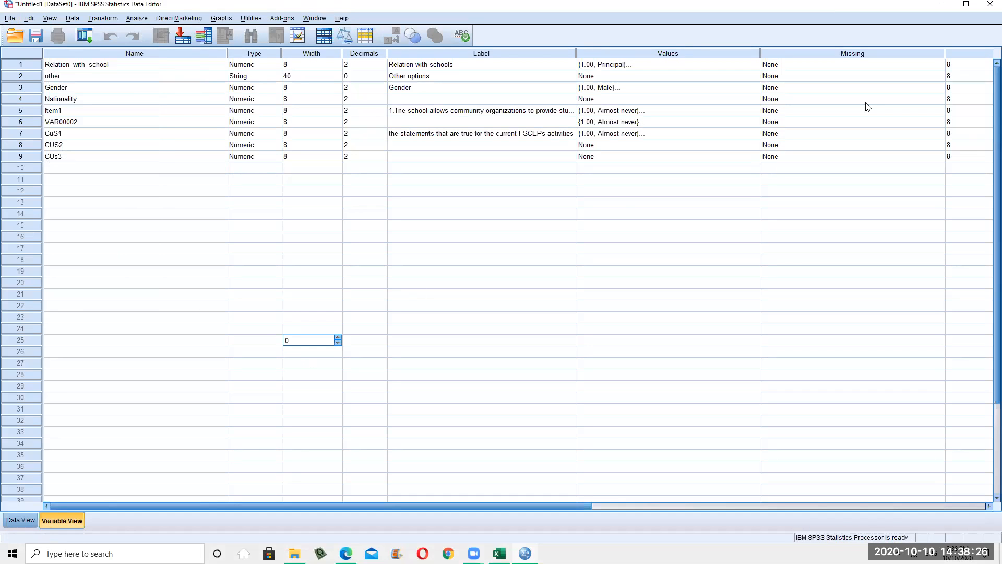
{"action": "left_click", "coordinate": [475, 307]}
{"action": "left_click", "coordinate": [10, 19]}
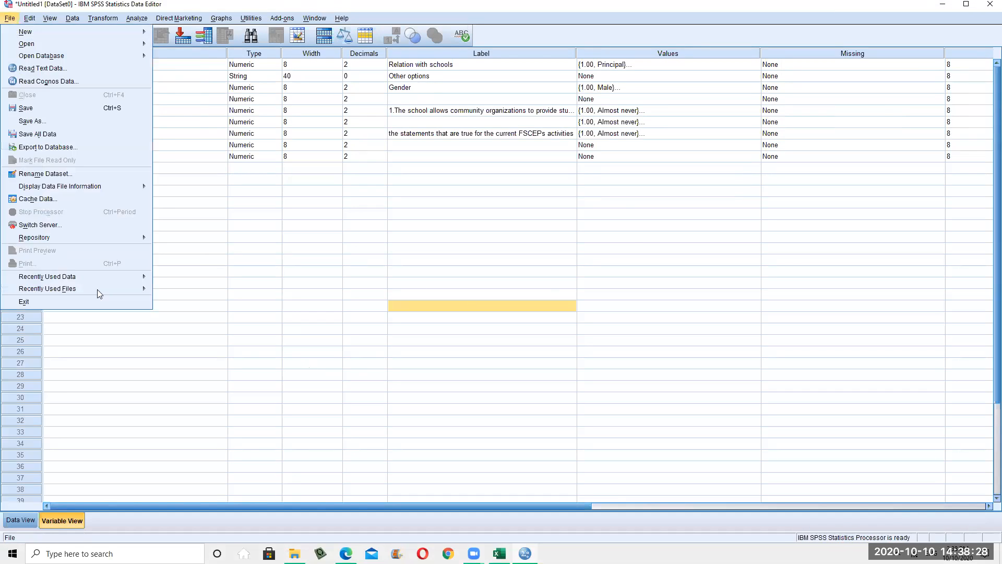
{"action": "left_click", "coordinate": [24, 515]}
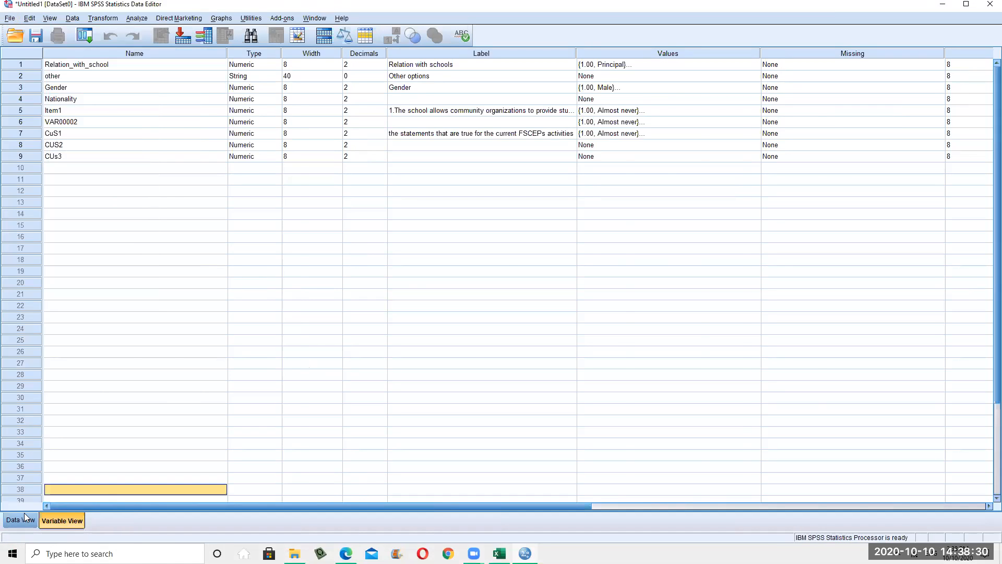
{"action": "left_click", "coordinate": [23, 520]}
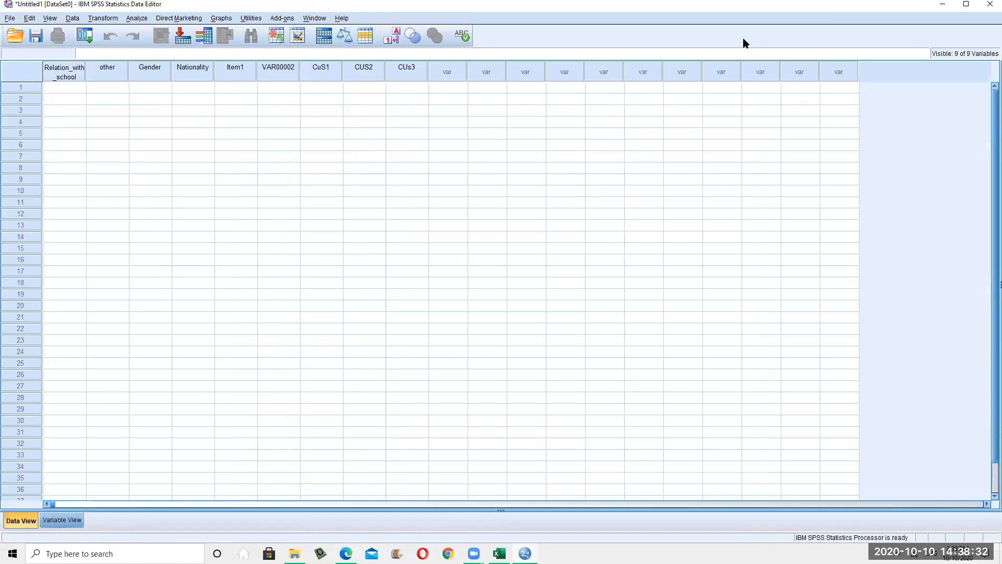
Bring up the Open Data dialog via File > Open > Data
{"action": "left_click", "coordinate": [29, 18]}
{"action": "mouse_move", "coordinate": [10, 17]}
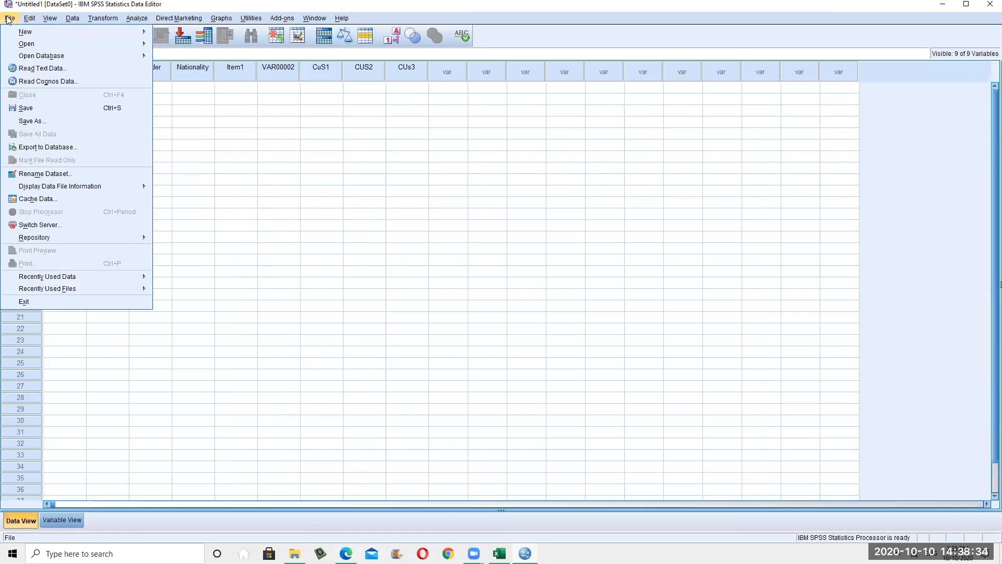
{"action": "mouse_move", "coordinate": [28, 45]}
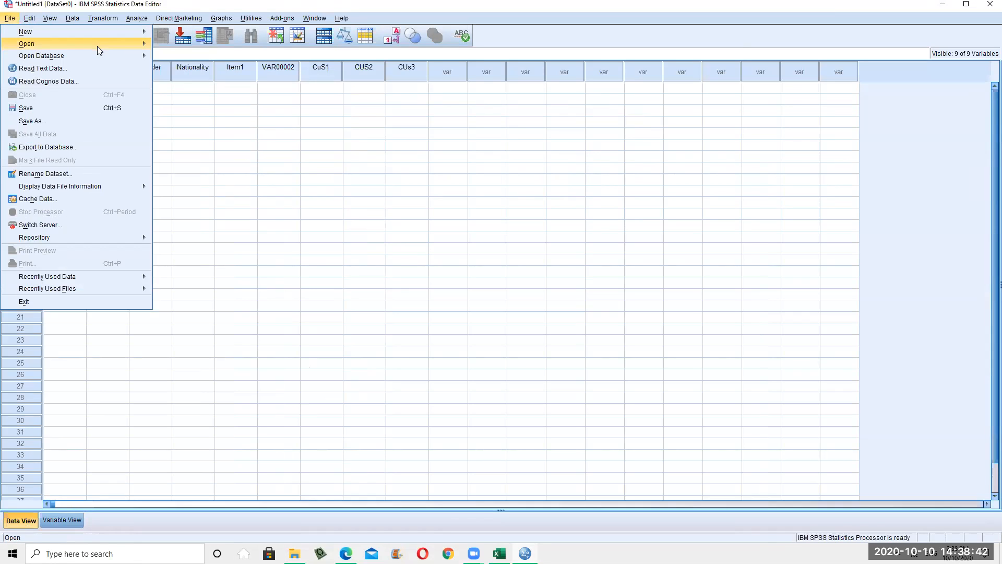
{"action": "mouse_move", "coordinate": [128, 48]}
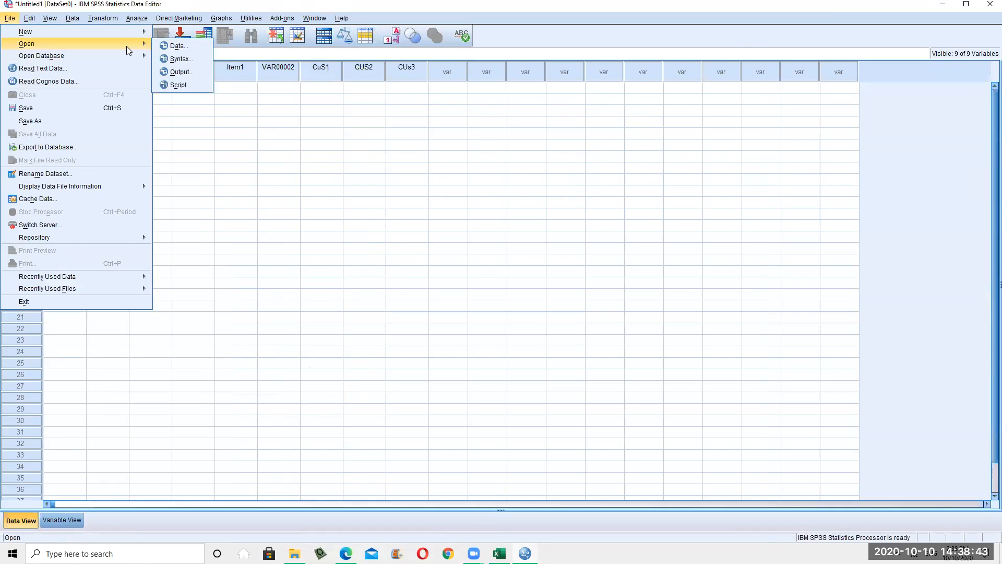
{"action": "left_click", "coordinate": [178, 47]}
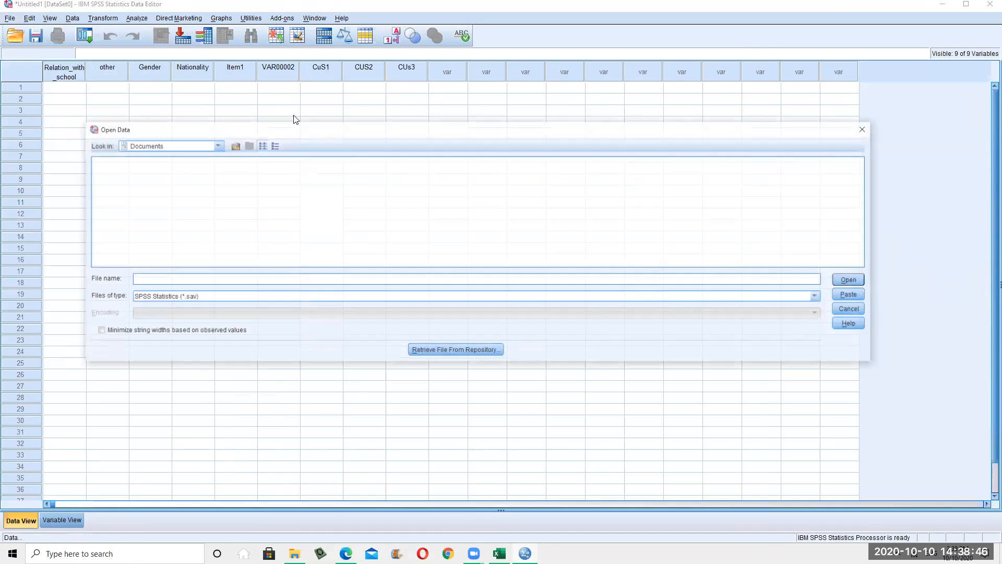
Open hotel_evaluation.sav from the SPSS101012020 folder on the Desktop
{"action": "left_click", "coordinate": [216, 145]}
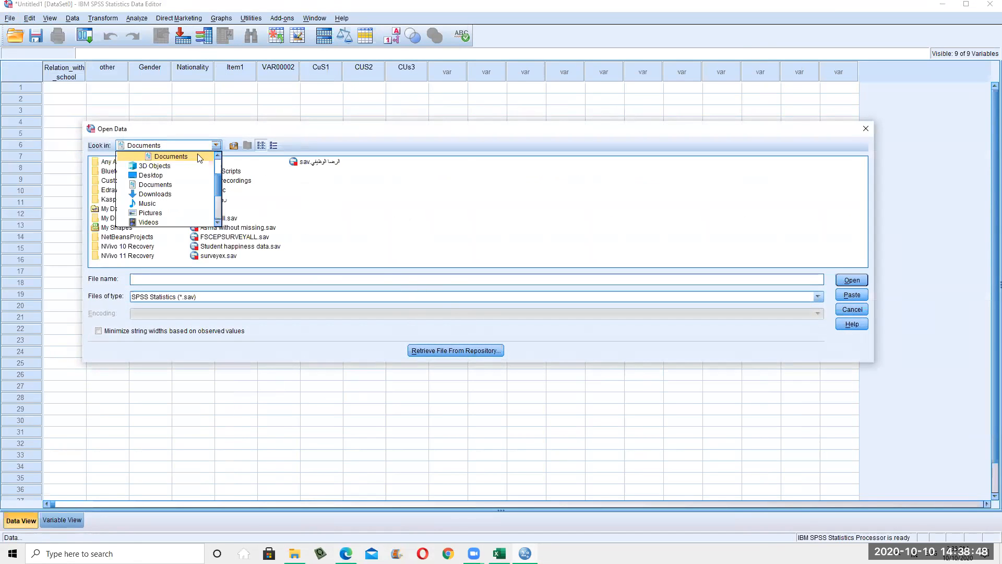
{"action": "left_click", "coordinate": [164, 177]}
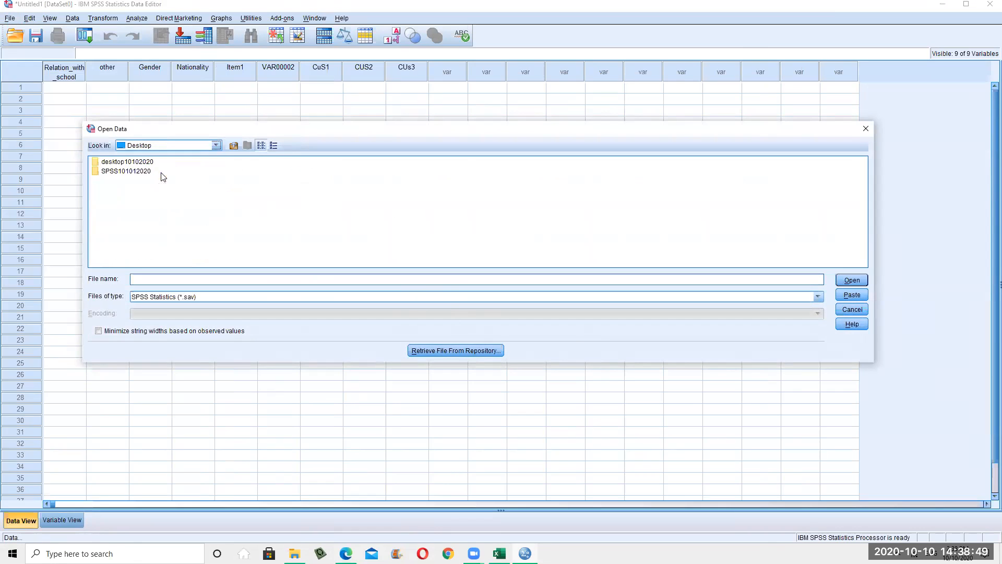
{"action": "left_click", "coordinate": [127, 162]}
{"action": "double_click", "coordinate": [119, 172]}
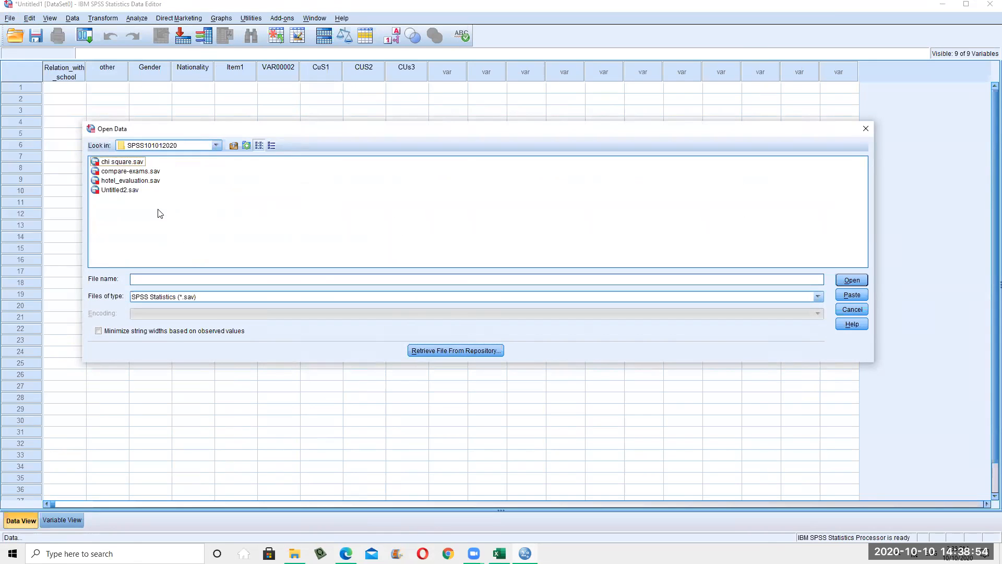
{"action": "double_click", "coordinate": [125, 180]}
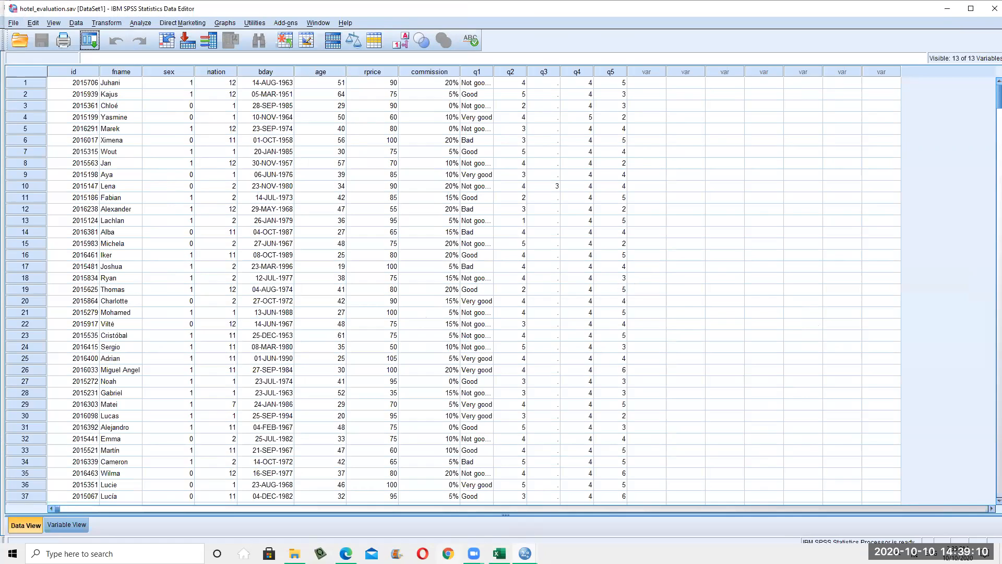
Bring the SPSS101012020 File Explorer window forward and browse the Desktop folder
{"action": "left_click", "coordinate": [295, 554]}
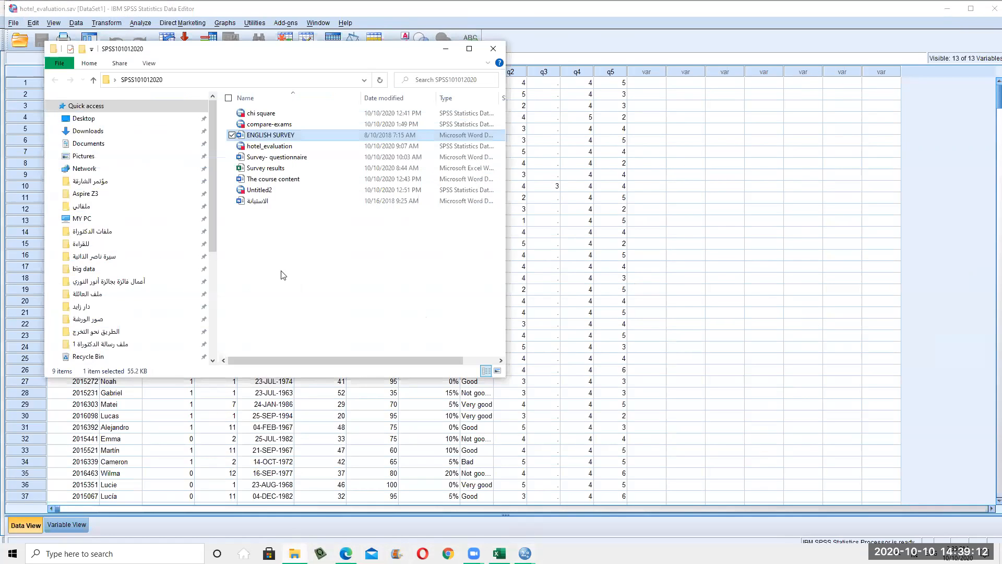
{"action": "left_click", "coordinate": [84, 119]}
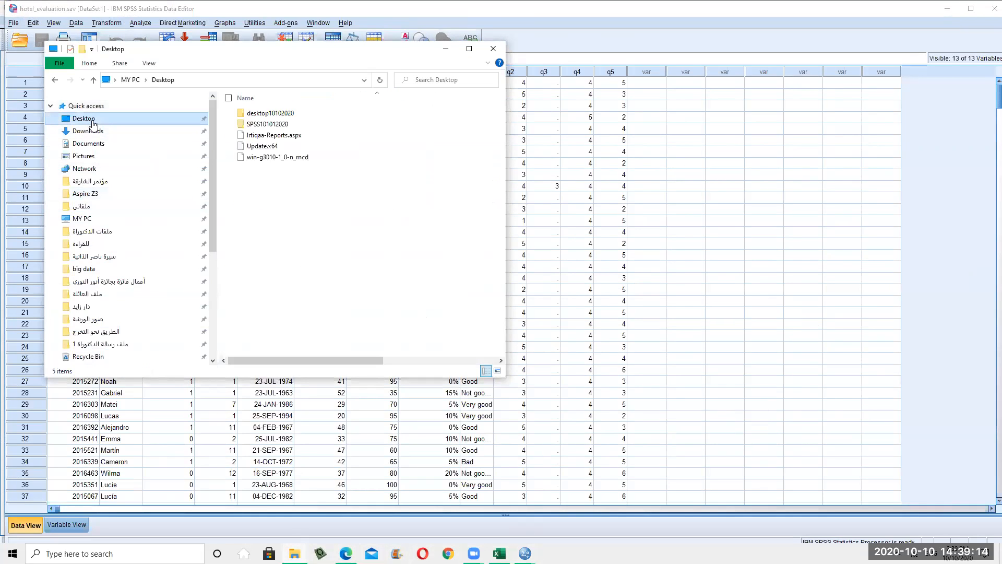
{"action": "scroll", "coordinate": [130, 141], "scroll_direction": "down", "scroll_amount": 3}
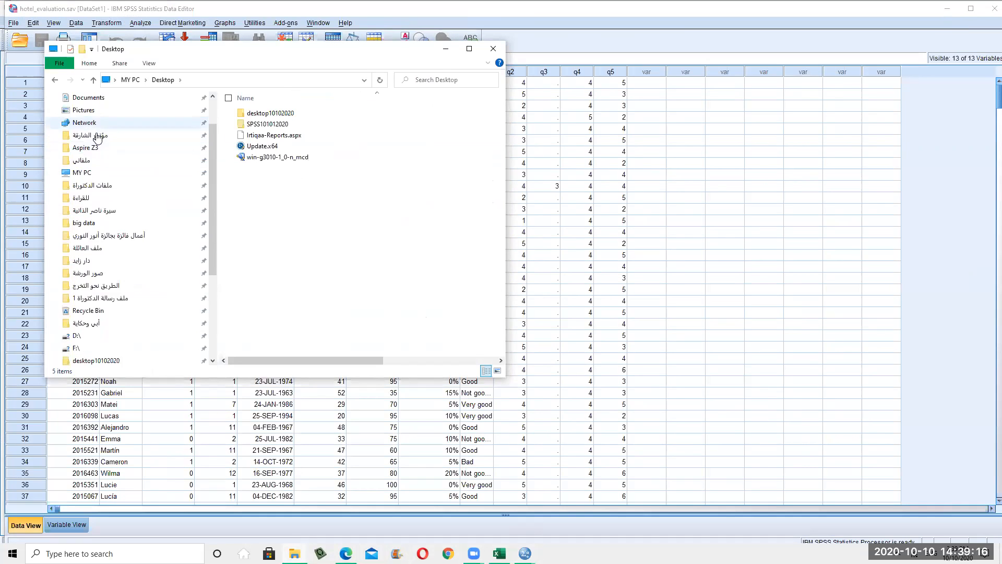
{"action": "scroll", "coordinate": [125, 335], "scroll_direction": "up", "scroll_amount": 3}
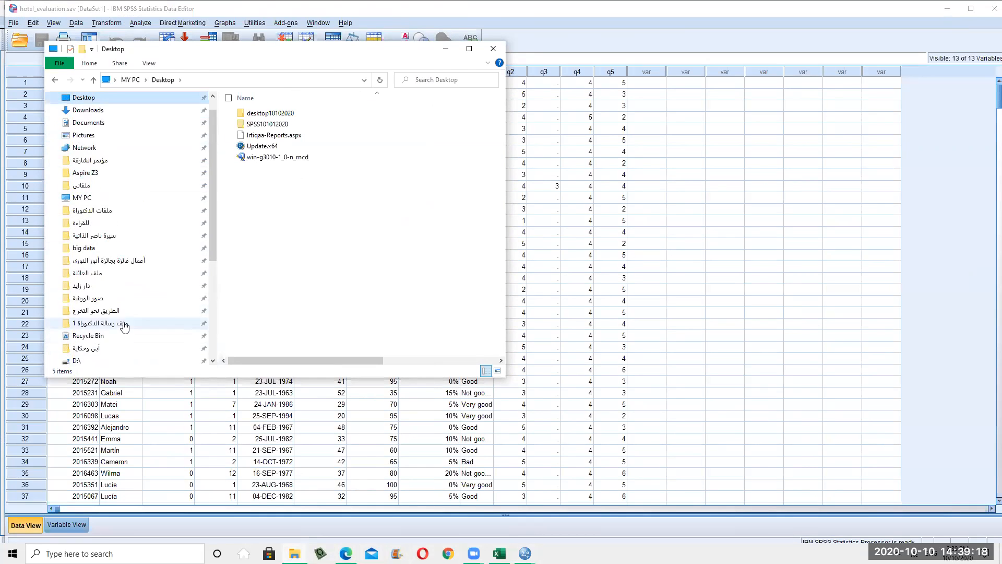
{"action": "scroll", "coordinate": [166, 162], "scroll_direction": "down", "scroll_amount": 4}
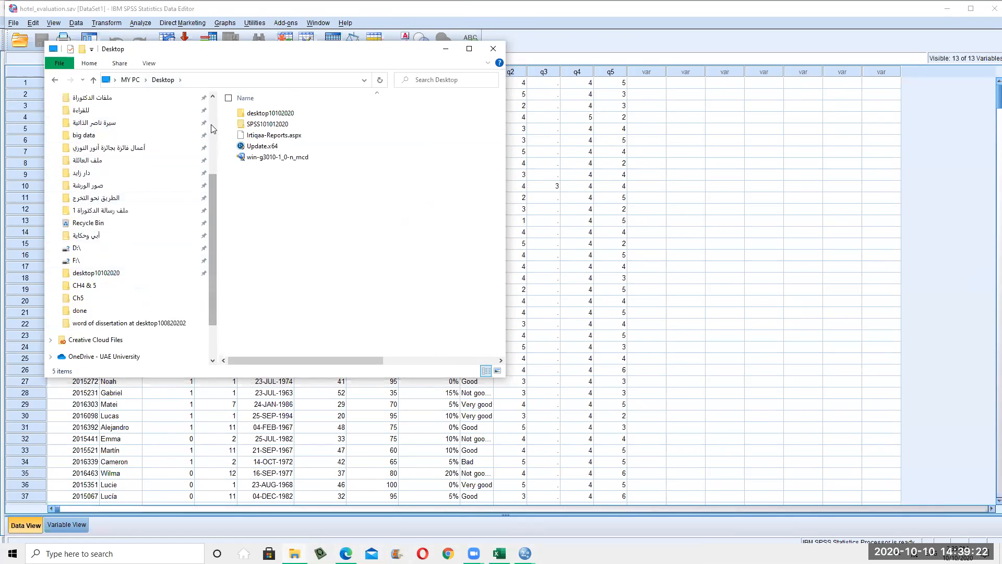
{"action": "left_click_drag", "start_coordinate": [218, 123], "coordinate": [495, 164]}
{"action": "scroll", "coordinate": [411, 178], "scroll_direction": "up", "scroll_amount": 2}
{"action": "scroll", "coordinate": [413, 180], "scroll_direction": "up", "scroll_amount": 2}
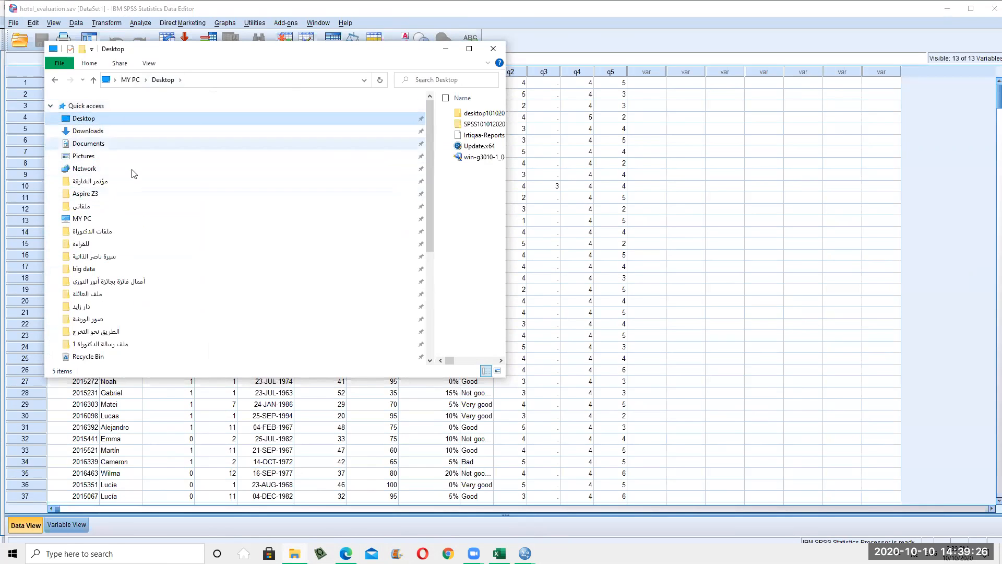
{"action": "scroll", "coordinate": [131, 174], "scroll_direction": "down", "scroll_amount": 4}
{"action": "scroll", "coordinate": [103, 281], "scroll_direction": "down", "scroll_amount": 1}
{"action": "scroll", "coordinate": [123, 420], "scroll_direction": "down", "scroll_amount": 4}
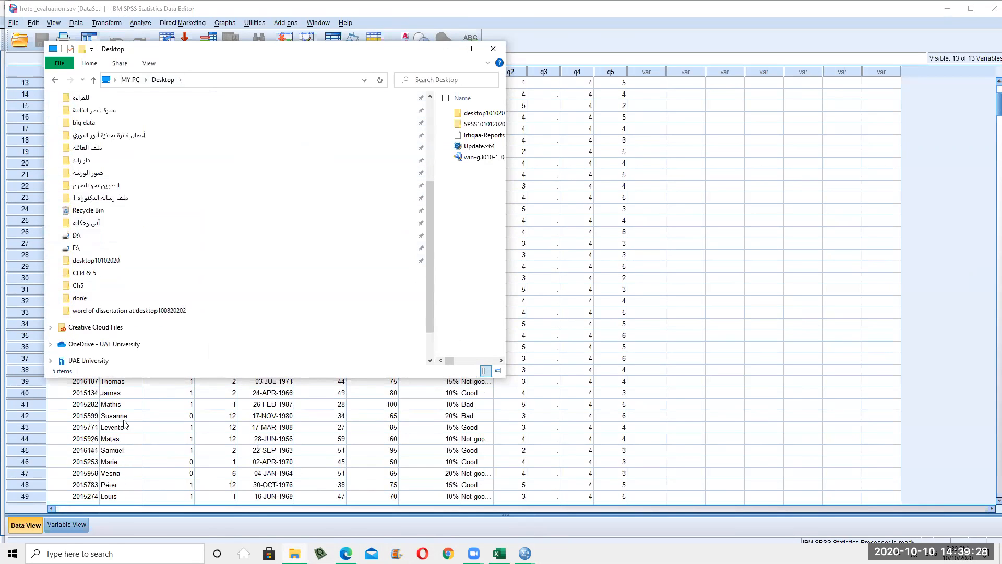
{"action": "left_click", "coordinate": [397, 554]}
Open This PC through Windows search and maximize its window
{"action": "key", "text": "super"}
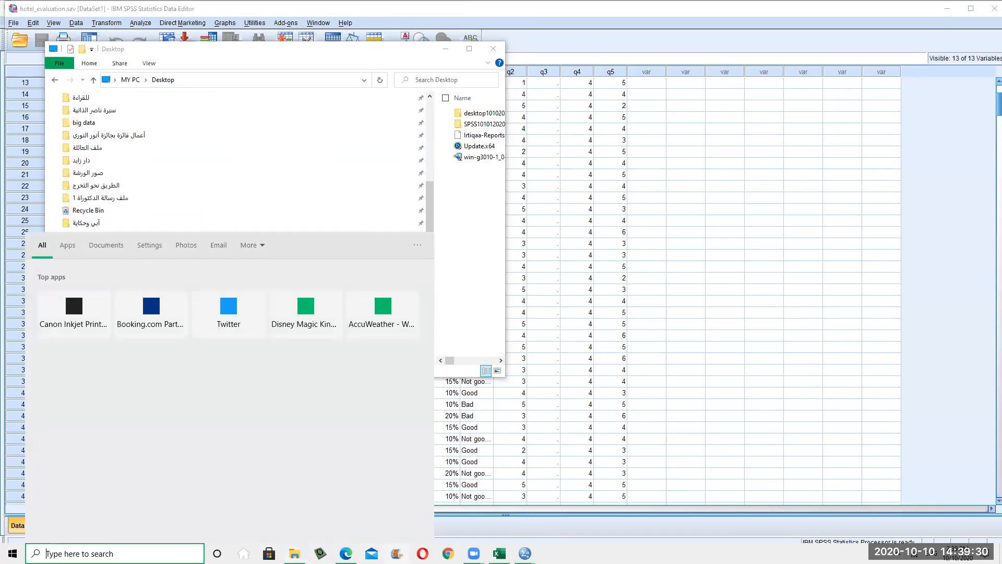
{"action": "type", "text": "this"}
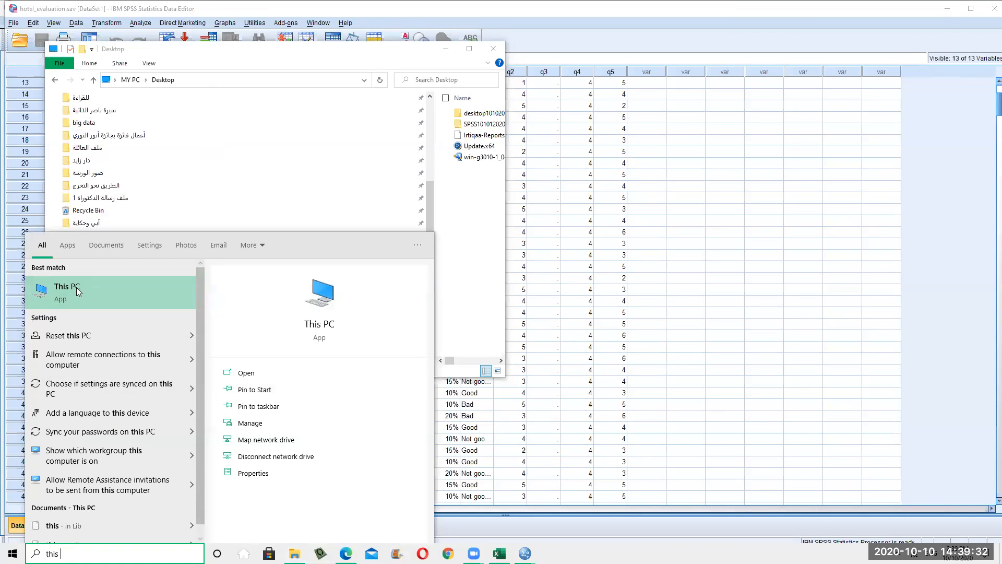
{"action": "left_click", "coordinate": [81, 287]}
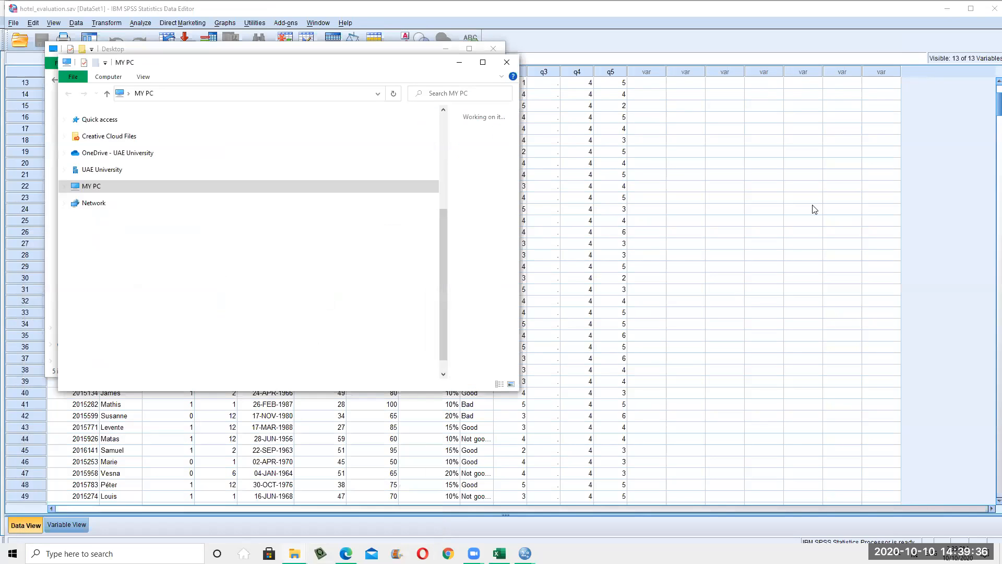
{"action": "left_click", "coordinate": [482, 62]}
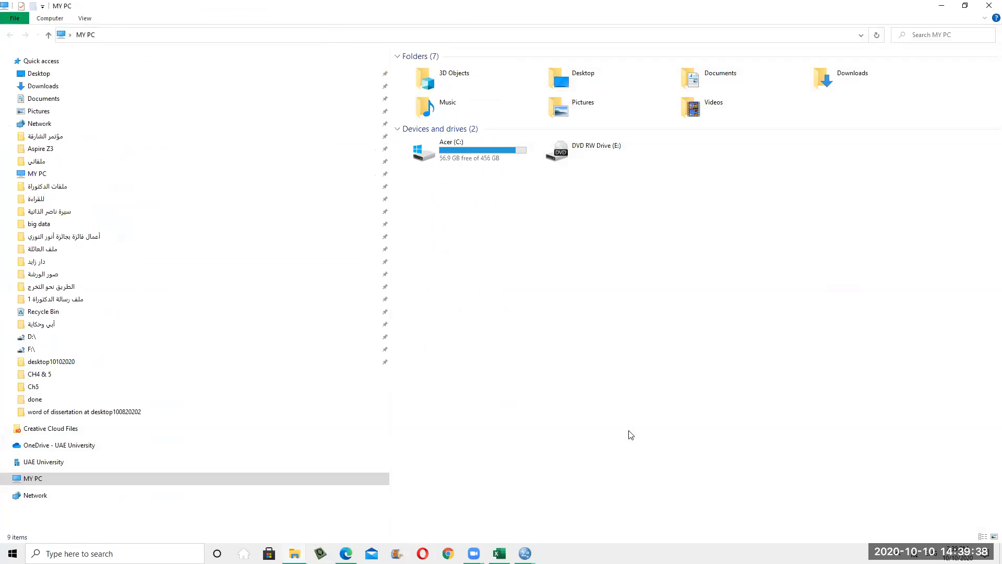
Navigate from Acer (C:) through Program Files (x86)\IBM\SPSS\Statistics\21 into Samples
{"action": "left_click", "coordinate": [491, 163]}
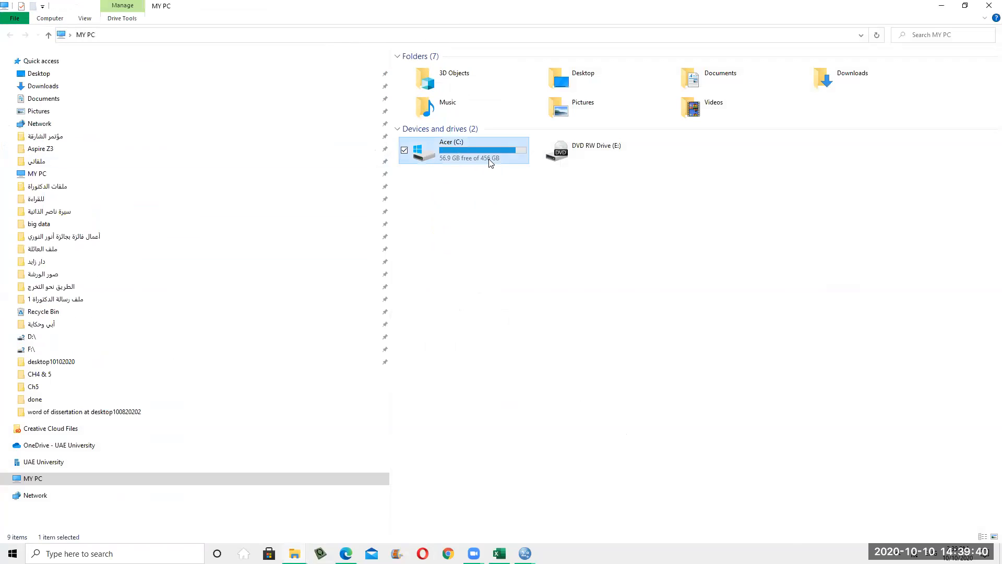
{"action": "double_click", "coordinate": [490, 164]}
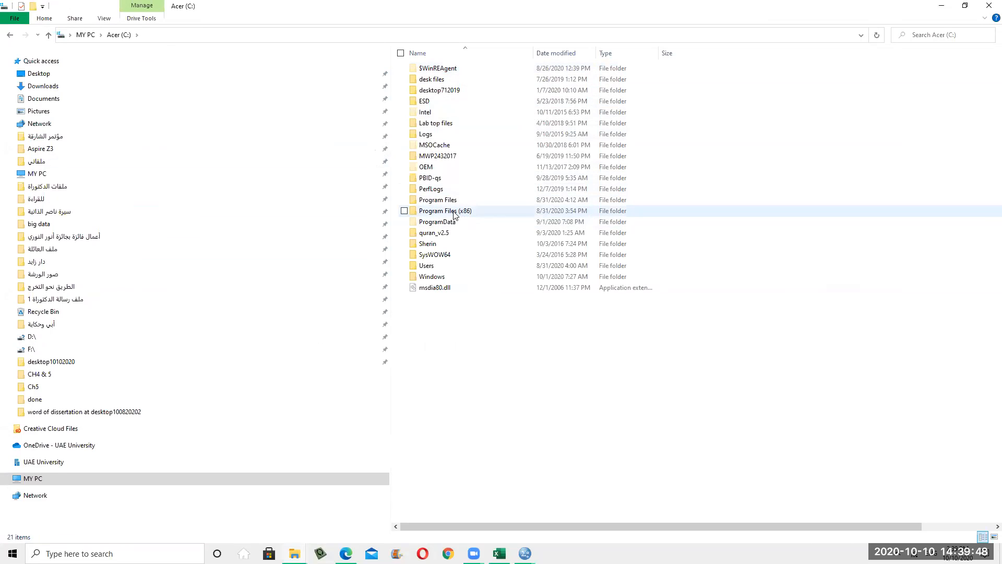
{"action": "left_click_drag", "start_coordinate": [391, 139], "coordinate": [347, 140]}
{"action": "double_click", "coordinate": [425, 211]}
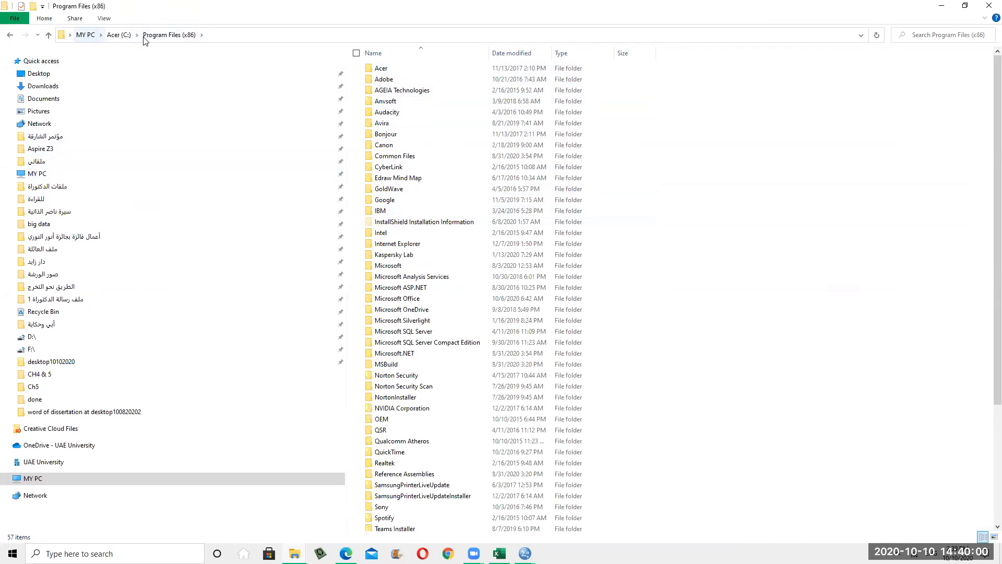
{"action": "double_click", "coordinate": [385, 213]}
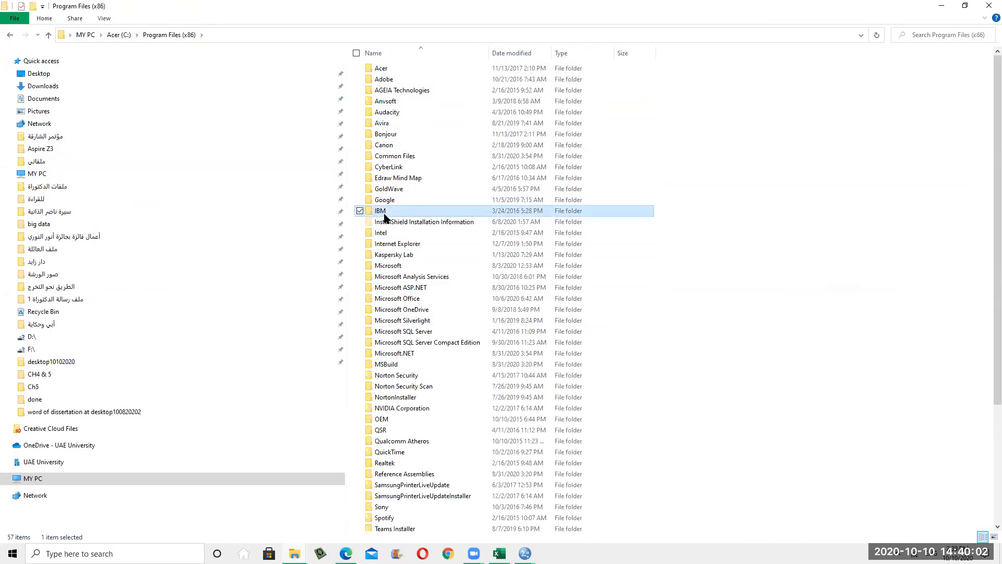
{"action": "double_click", "coordinate": [383, 71]}
{"action": "double_click", "coordinate": [384, 70]}
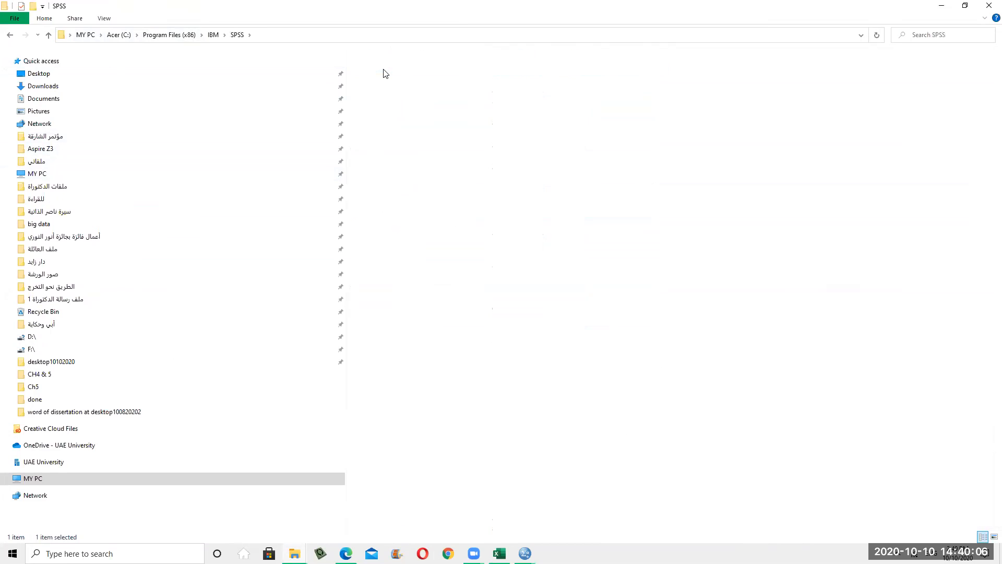
{"action": "double_click", "coordinate": [396, 71]}
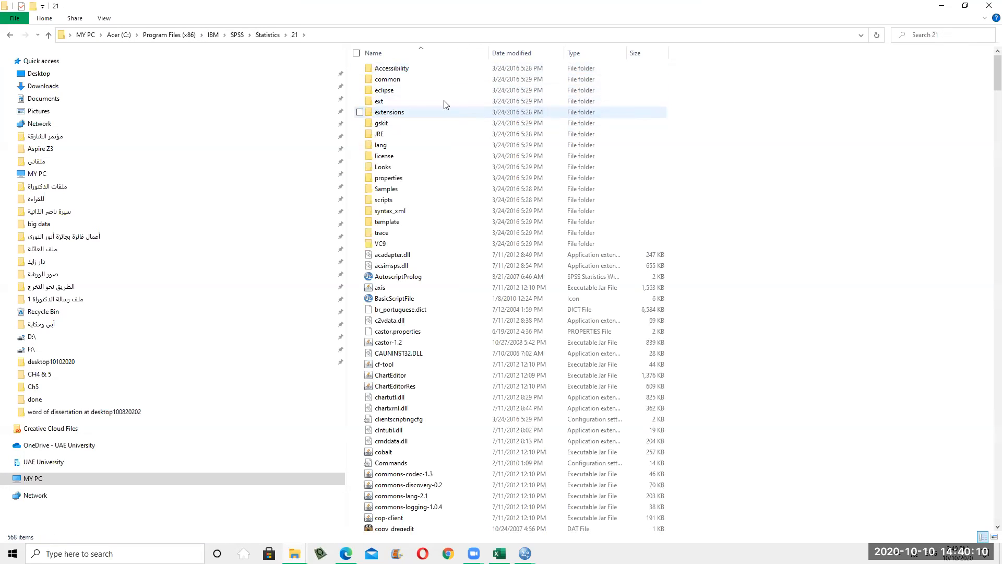
{"action": "double_click", "coordinate": [437, 190]}
Open the English samples folder and scroll its 160 files to find grocery_coupons
{"action": "double_click", "coordinate": [411, 67]}
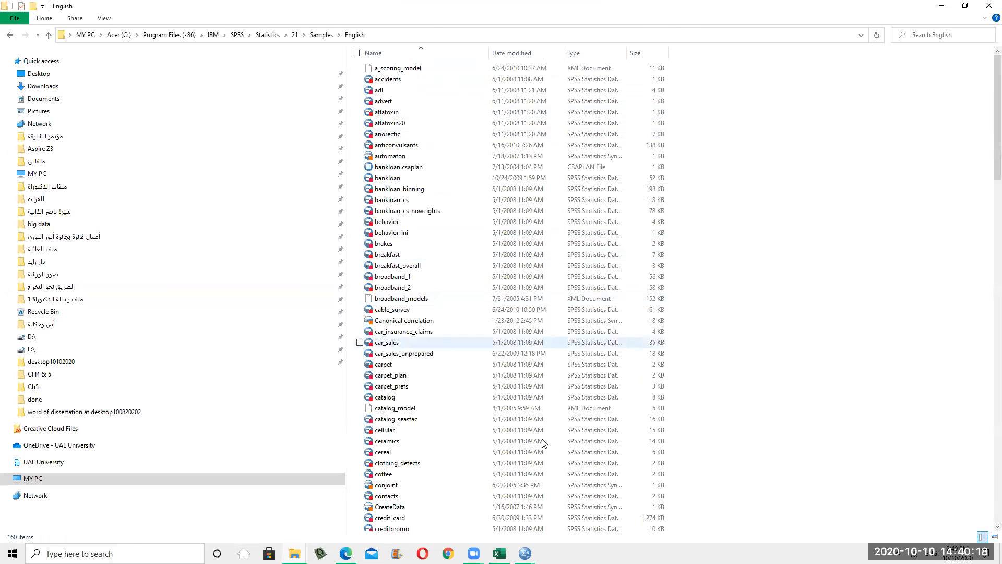
{"action": "mouse_move", "coordinate": [525, 553]}
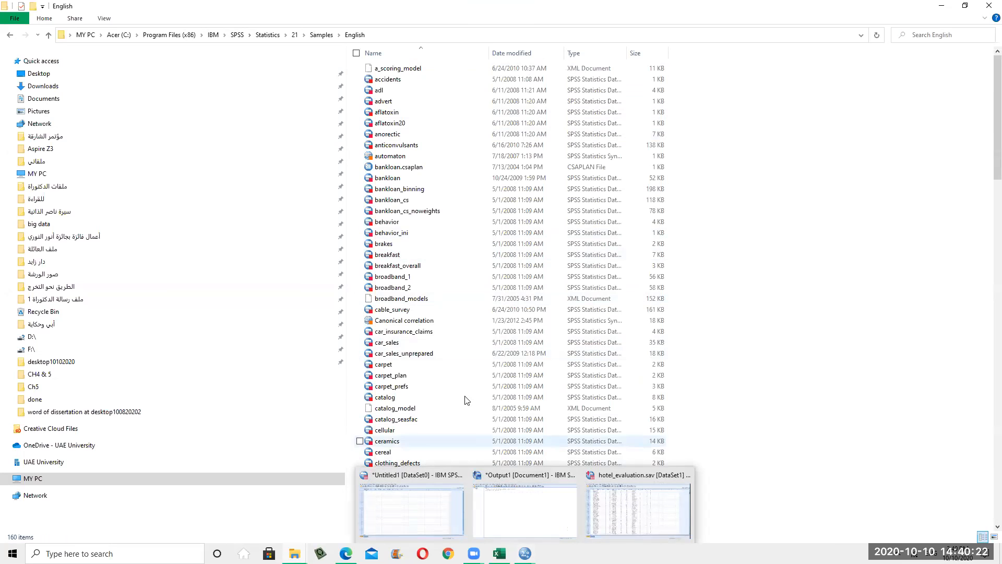
{"action": "scroll", "coordinate": [439, 230], "scroll_direction": "down", "scroll_amount": 3}
{"action": "scroll", "coordinate": [439, 230], "scroll_direction": "down", "scroll_amount": 14}
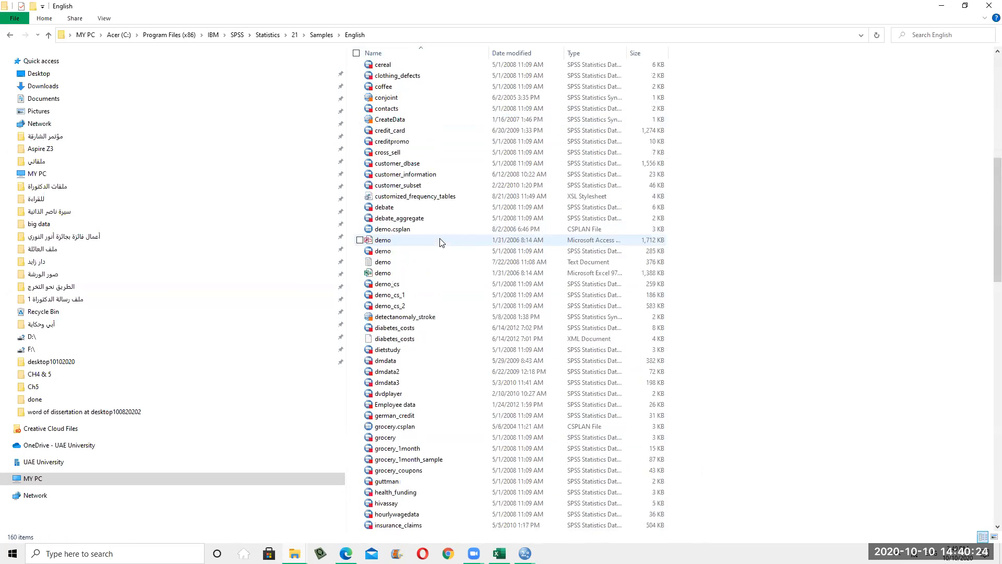
{"action": "scroll", "coordinate": [450, 375], "scroll_direction": "down", "scroll_amount": 2}
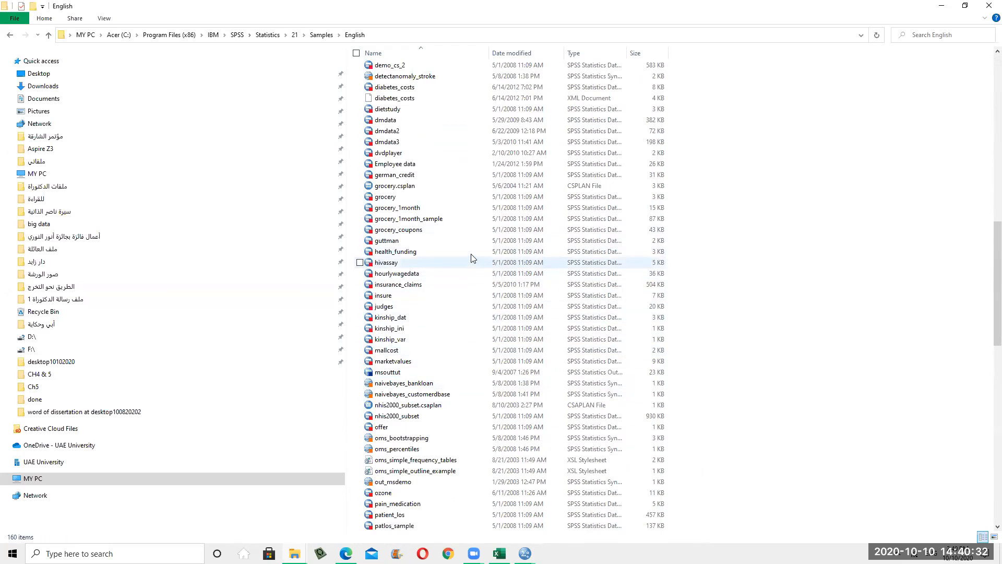
{"action": "scroll", "coordinate": [450, 375], "scroll_direction": "down", "scroll_amount": 2}
{"action": "scroll", "coordinate": [454, 416], "scroll_direction": "down", "scroll_amount": 7}
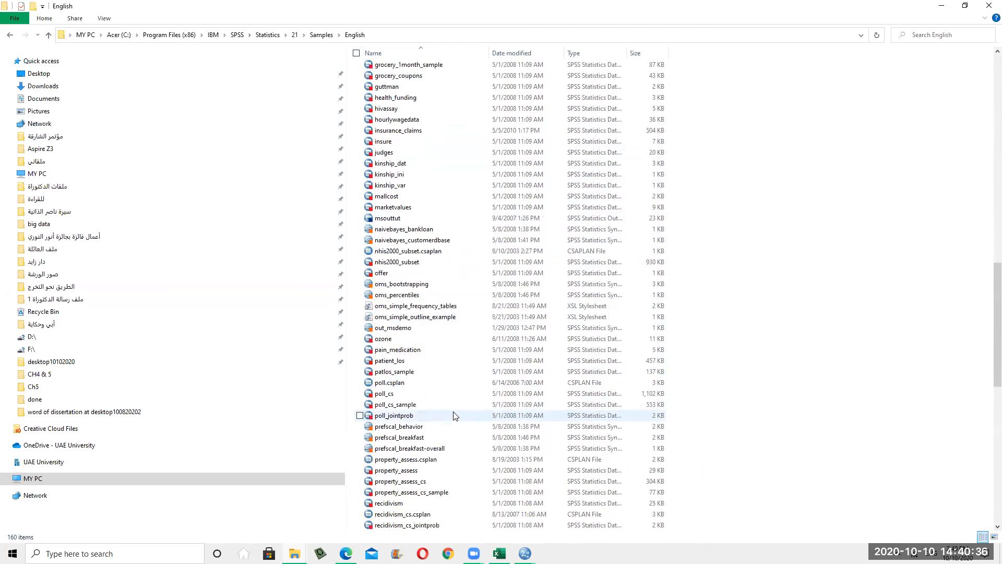
{"action": "scroll", "coordinate": [453, 416], "scroll_direction": "up", "scroll_amount": 16}
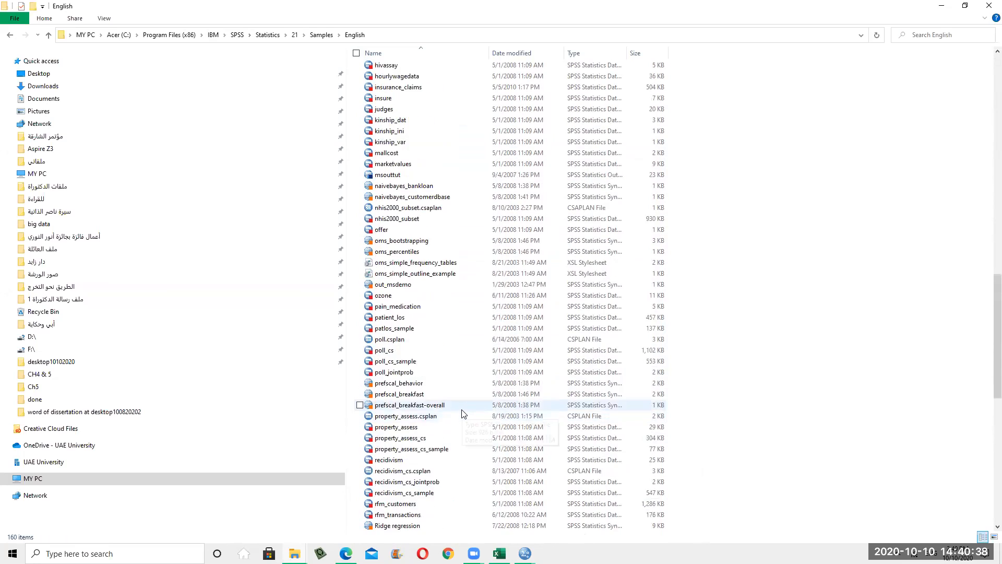
{"action": "scroll", "coordinate": [464, 411], "scroll_direction": "up", "scroll_amount": 12}
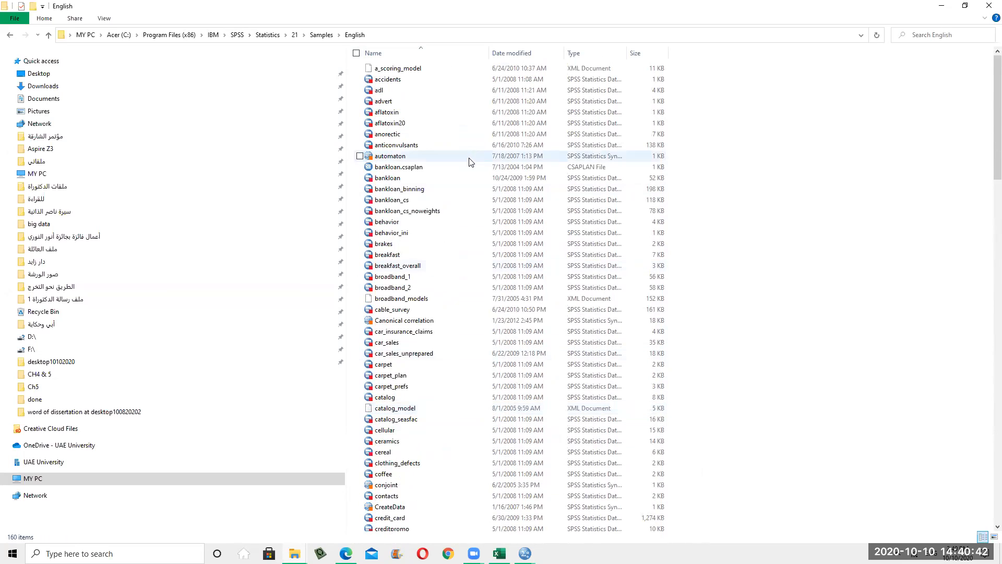
{"action": "scroll", "coordinate": [474, 174], "scroll_direction": "down", "scroll_amount": 2}
{"action": "scroll", "coordinate": [476, 182], "scroll_direction": "down", "scroll_amount": 5}
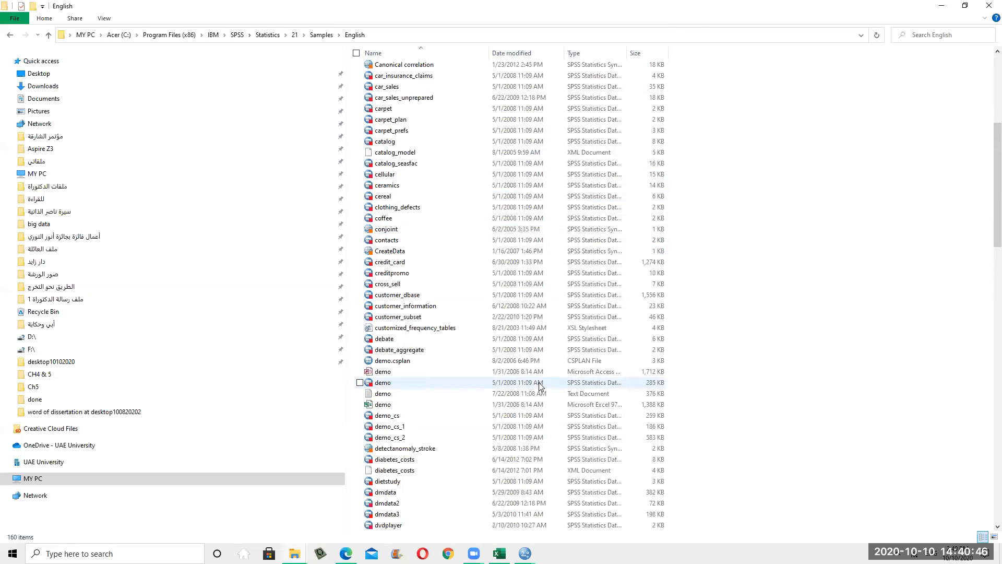
{"action": "scroll", "coordinate": [539, 382], "scroll_direction": "down", "scroll_amount": 4}
{"action": "scroll", "coordinate": [527, 415], "scroll_direction": "down", "scroll_amount": 2}
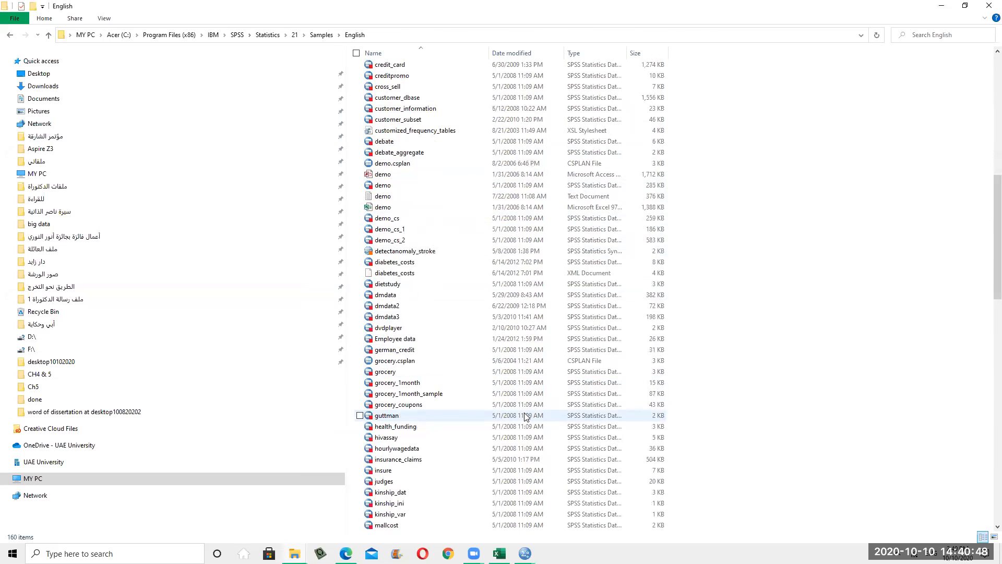
{"action": "scroll", "coordinate": [526, 416], "scroll_direction": "down", "scroll_amount": 2}
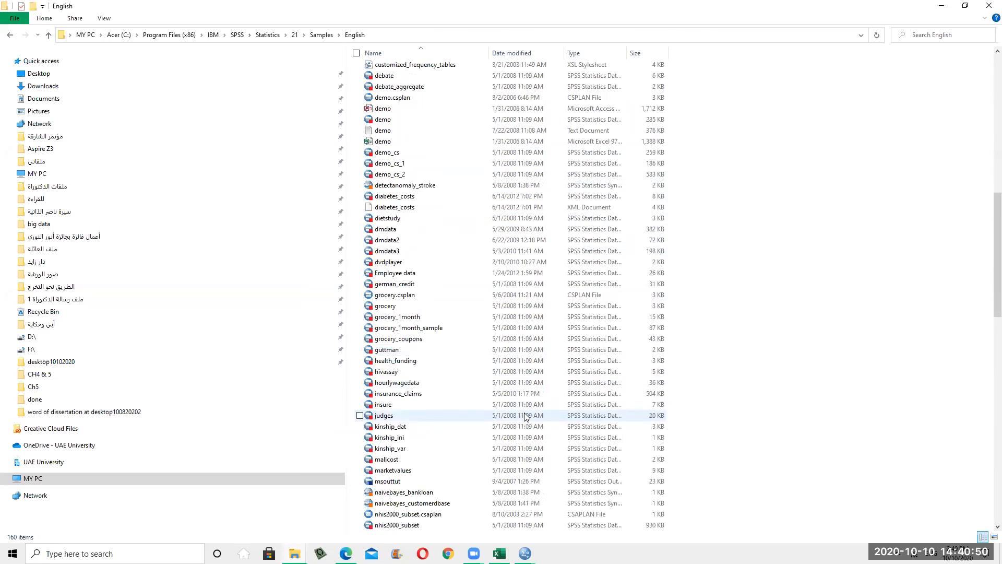
{"action": "scroll", "coordinate": [526, 416], "scroll_direction": "down", "scroll_amount": 5}
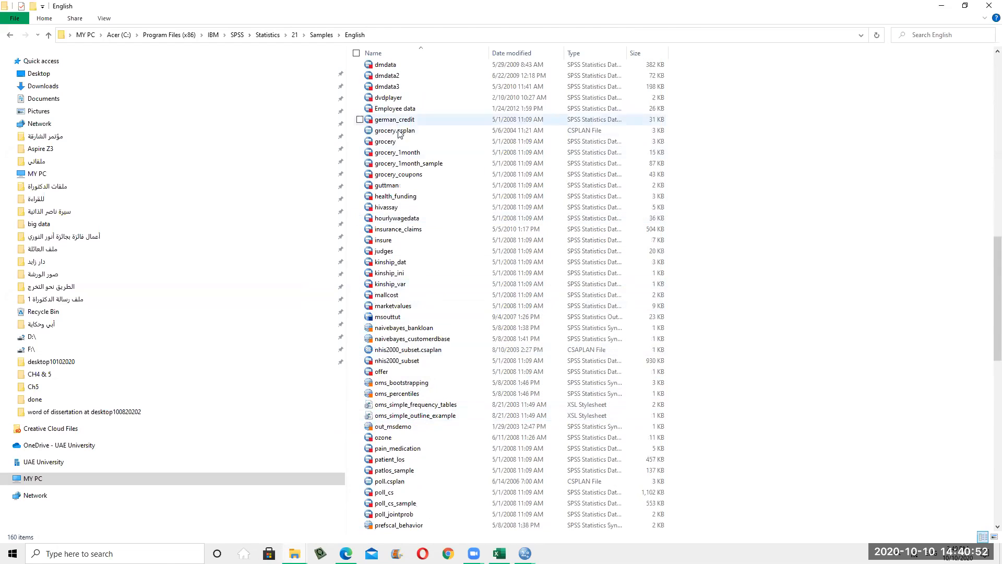
Open grocery_coupons.sav in SPSS and show its 15 variables, storeid to amtspent, in Variable View
{"action": "double_click", "coordinate": [417, 176]}
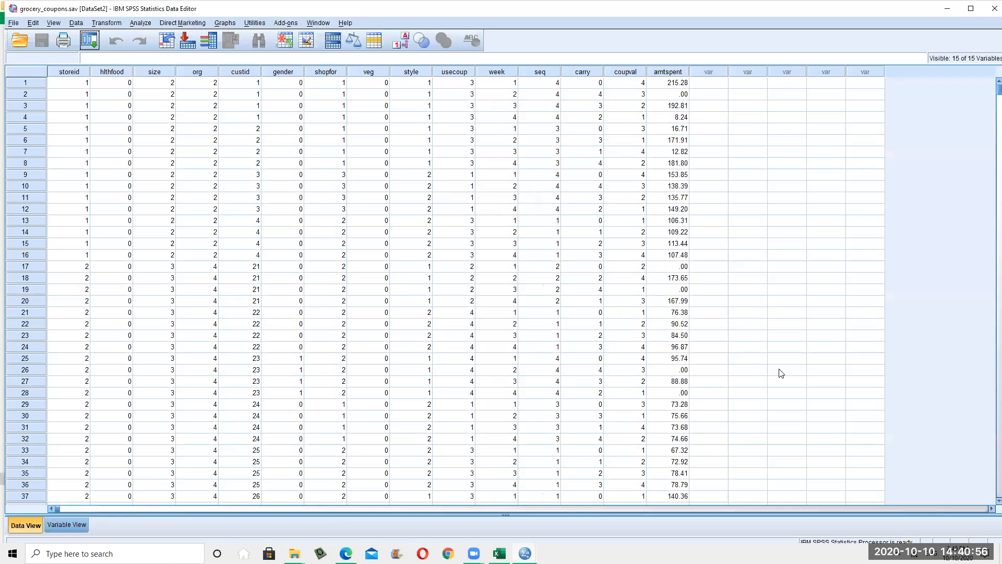
{"action": "left_click", "coordinate": [732, 359]}
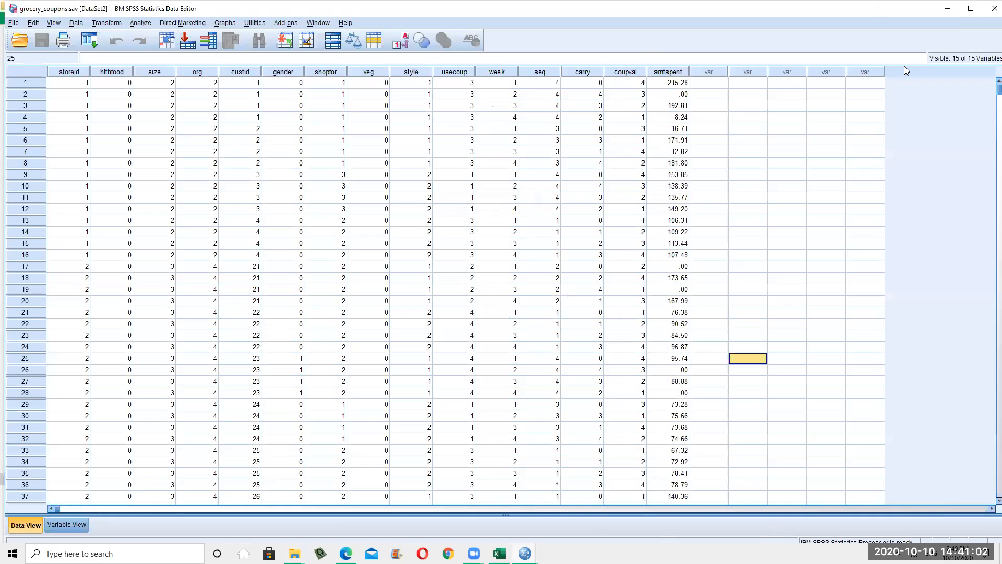
{"action": "left_click", "coordinate": [524, 553]}
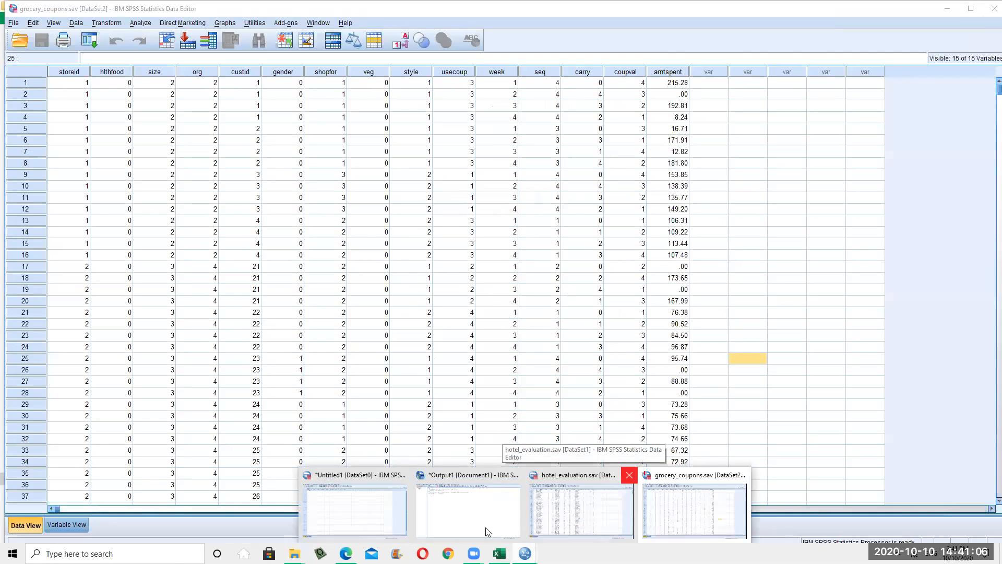
{"action": "left_click", "coordinate": [478, 372]}
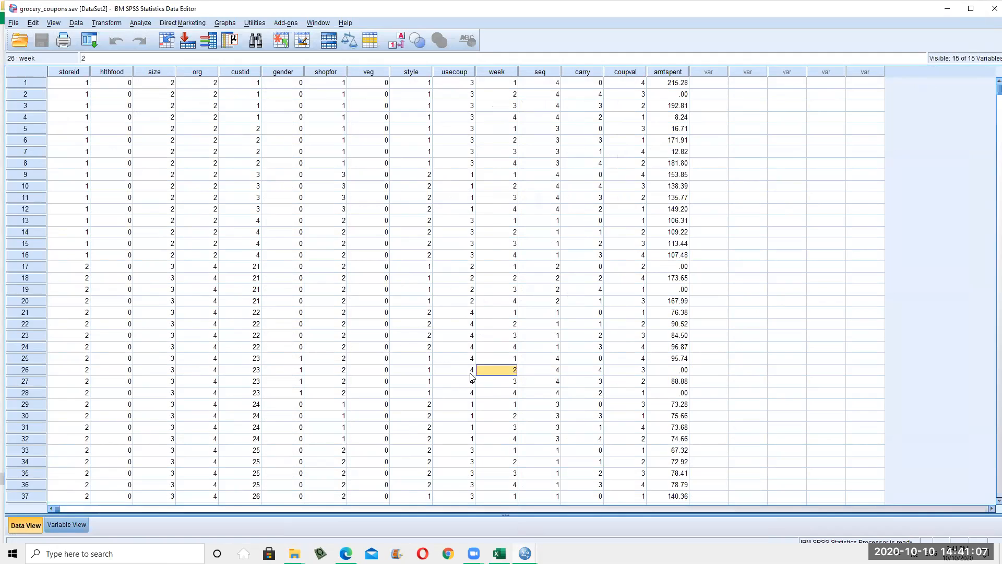
{"action": "left_click", "coordinate": [184, 219]}
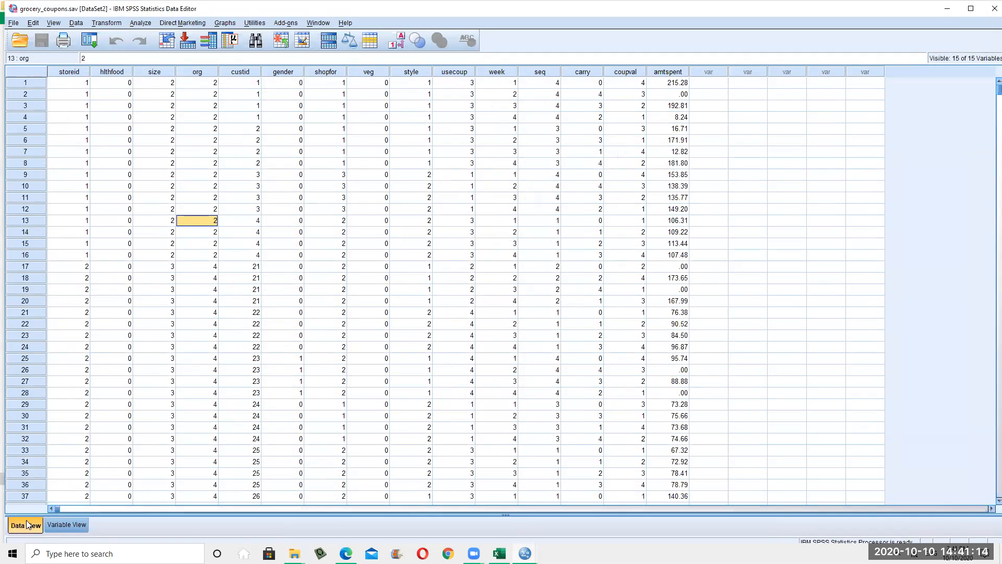
{"action": "left_click", "coordinate": [76, 524]}
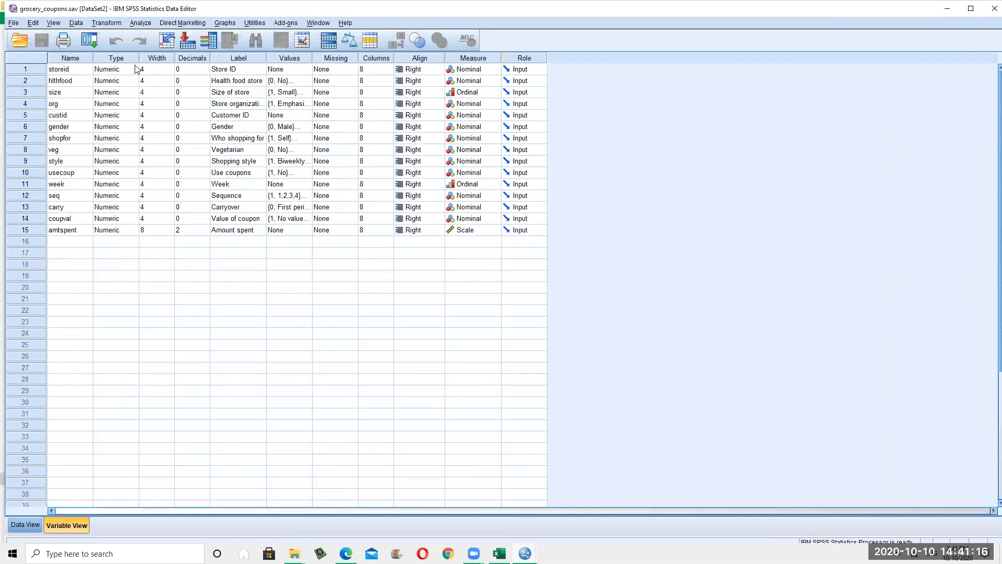
Widen the Label column to show full labels like Store organization, Week and Amount spent
{"action": "left_click", "coordinate": [78, 72]}
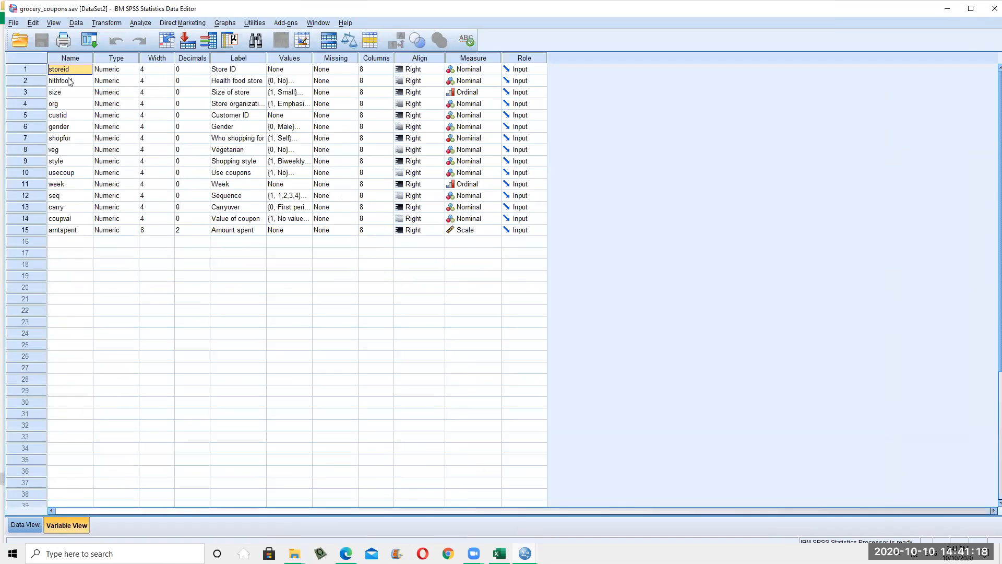
{"action": "left_click", "coordinate": [71, 82]}
{"action": "left_click_drag", "start_coordinate": [265, 58], "coordinate": [374, 59]}
{"action": "left_click", "coordinate": [278, 83]}
{"action": "left_click", "coordinate": [265, 115]}
{"action": "left_click", "coordinate": [260, 106]}
{"action": "key", "text": "Down"}
{"action": "key", "text": "Down"}
{"action": "key", "text": "Down"}
{"action": "key", "text": "Down"}
{"action": "key", "text": "Down"}
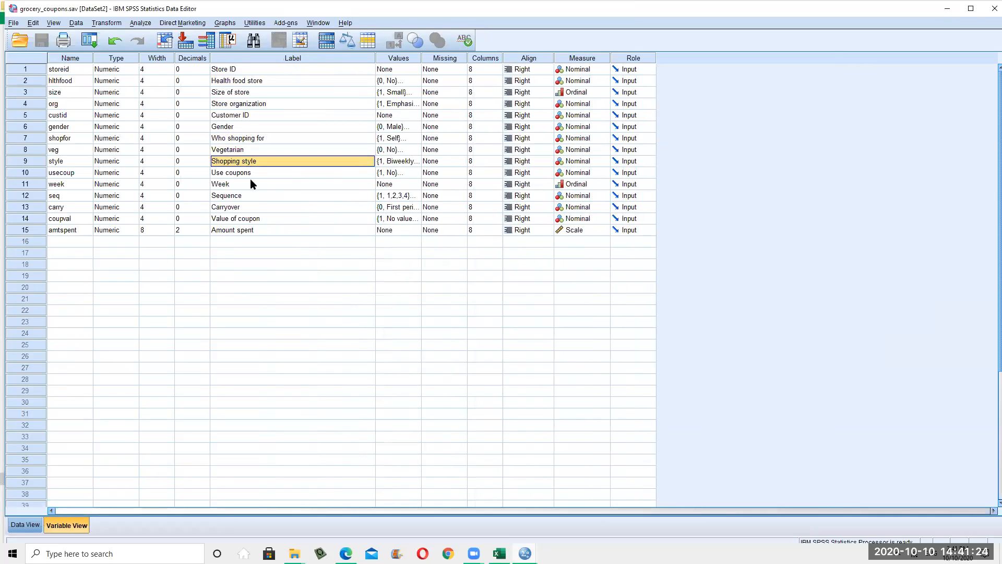
{"action": "left_click", "coordinate": [251, 184]}
{"action": "left_click", "coordinate": [262, 229]}
{"action": "left_click_drag", "start_coordinate": [374, 58], "coordinate": [353, 57]}
Widen the Values column and inspect the size and org value labels without changes
{"action": "left_click", "coordinate": [376, 58]}
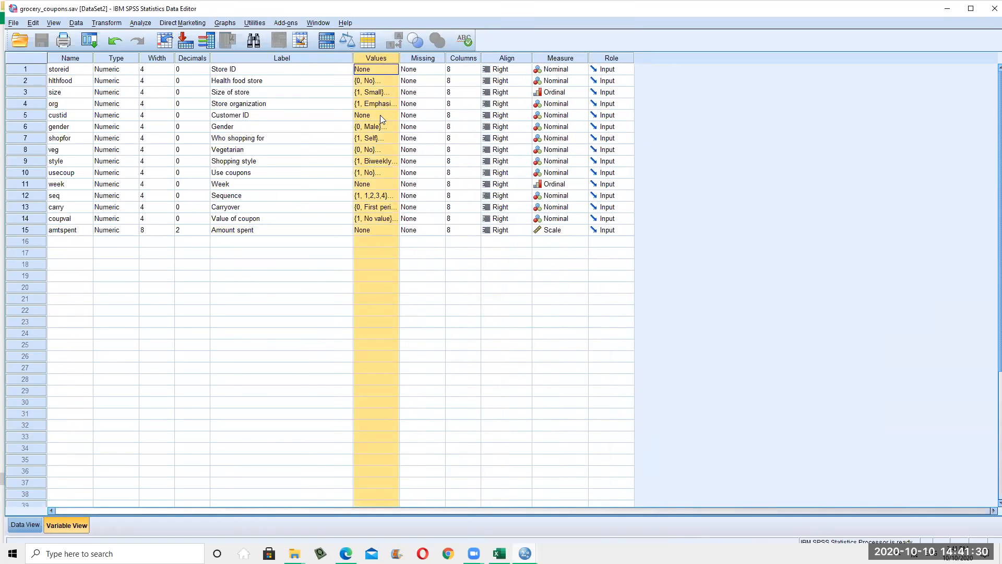
{"action": "left_click", "coordinate": [380, 115]}
{"action": "left_click_drag", "start_coordinate": [399, 58], "coordinate": [601, 58]}
{"action": "left_click", "coordinate": [405, 81]}
{"action": "left_click", "coordinate": [401, 95]}
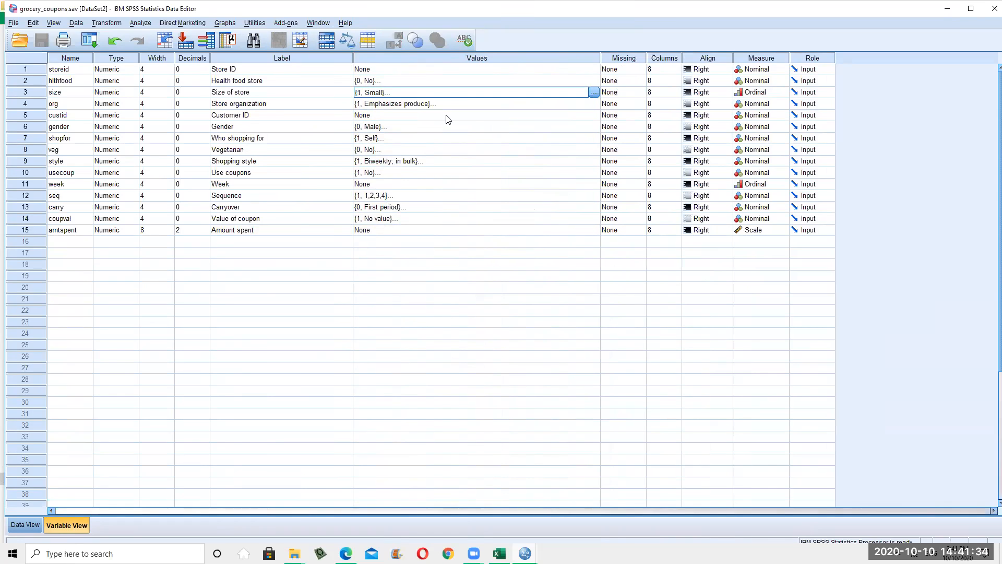
{"action": "left_click", "coordinate": [594, 93]}
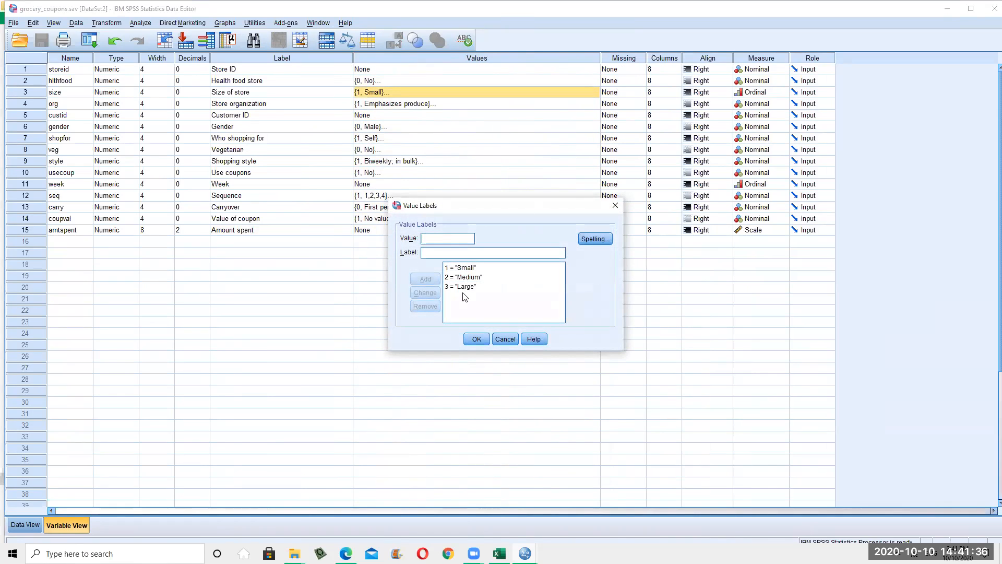
{"action": "left_click", "coordinate": [504, 339]}
{"action": "left_click", "coordinate": [431, 106]}
{"action": "left_click", "coordinate": [594, 103]}
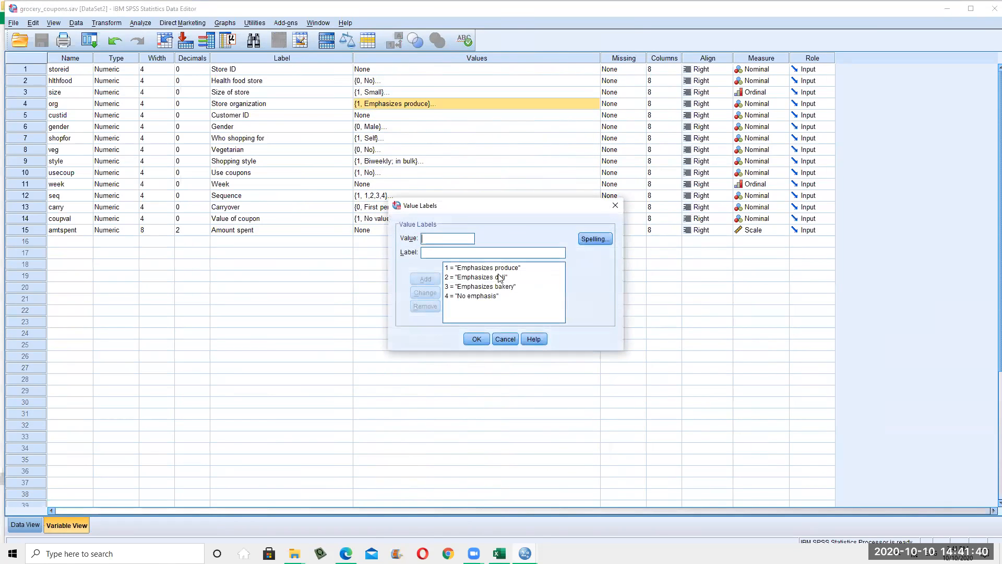
{"action": "left_click", "coordinate": [506, 339]}
{"action": "left_click", "coordinate": [510, 345]}
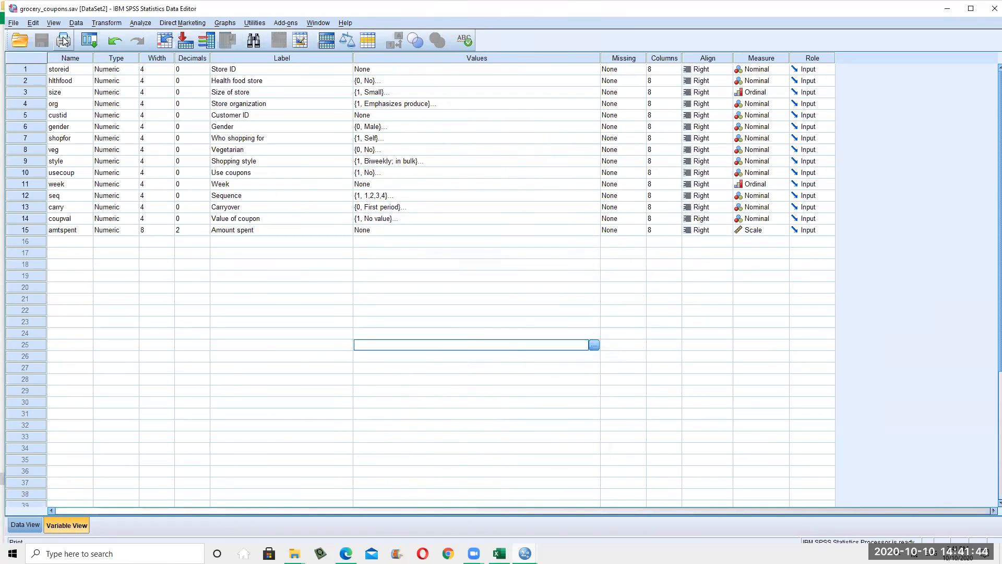
{"action": "left_click", "coordinate": [22, 525]}
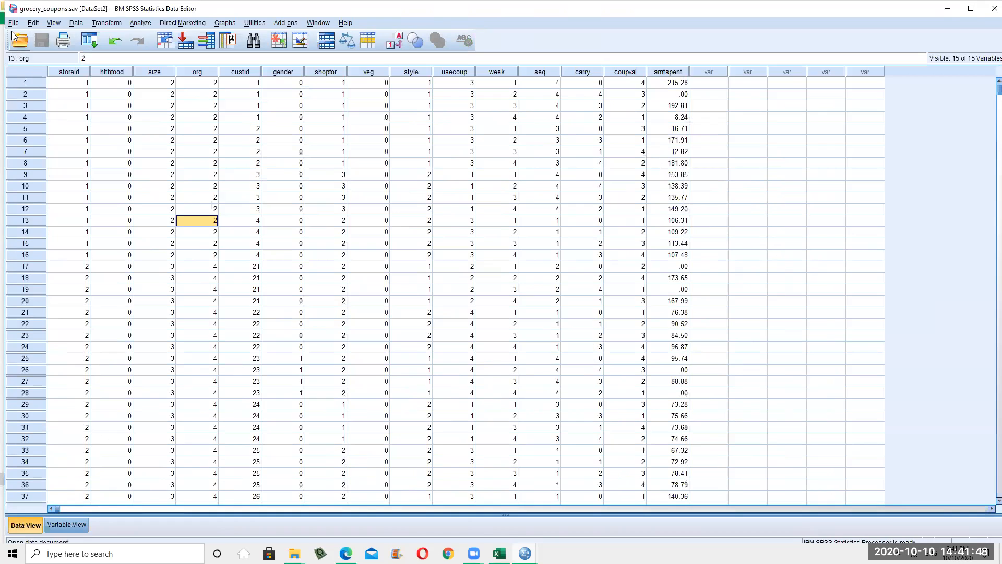
Browse the File, View and Edit menus of grocery_coupons.sav
{"action": "left_click", "coordinate": [13, 23]}
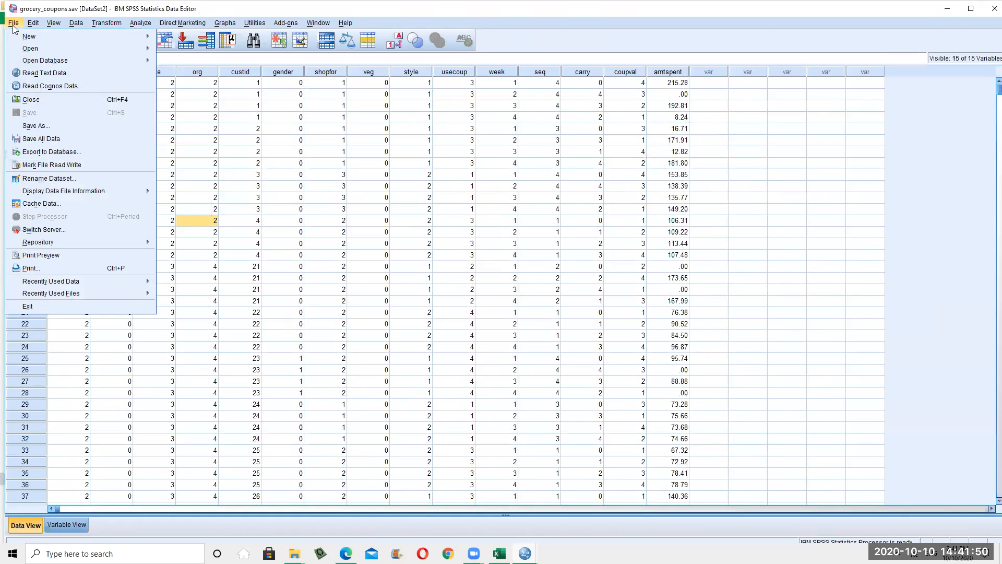
{"action": "left_click", "coordinate": [54, 23]}
{"action": "left_click", "coordinate": [13, 23]}
{"action": "mouse_move", "coordinate": [42, 50]}
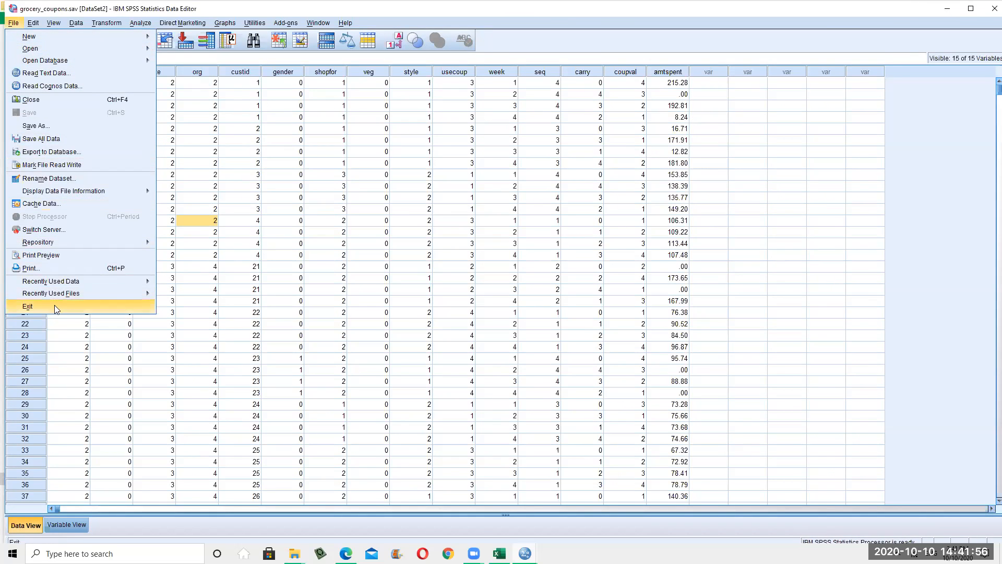
{"action": "left_click", "coordinate": [33, 23]}
{"action": "left_click", "coordinate": [31, 23]}
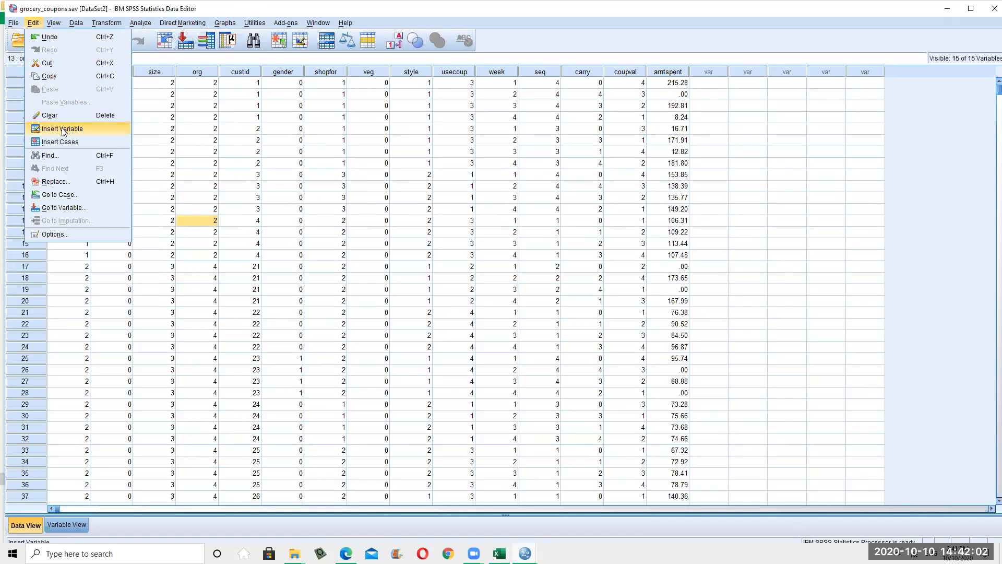
{"action": "left_click", "coordinate": [45, 116]}
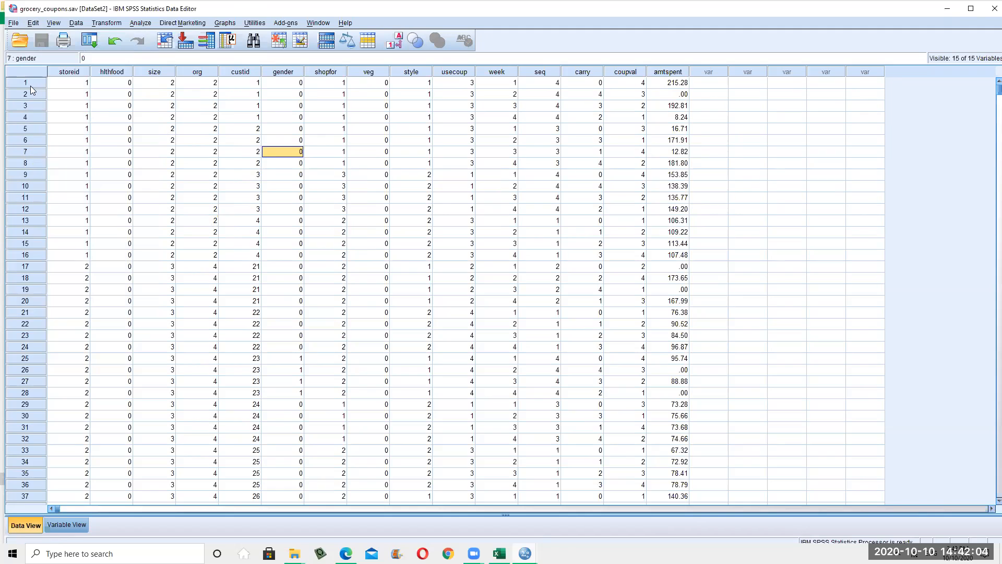
Delete case 5, the row with amtspent 16.71, from the data
{"action": "left_click", "coordinate": [16, 130]}
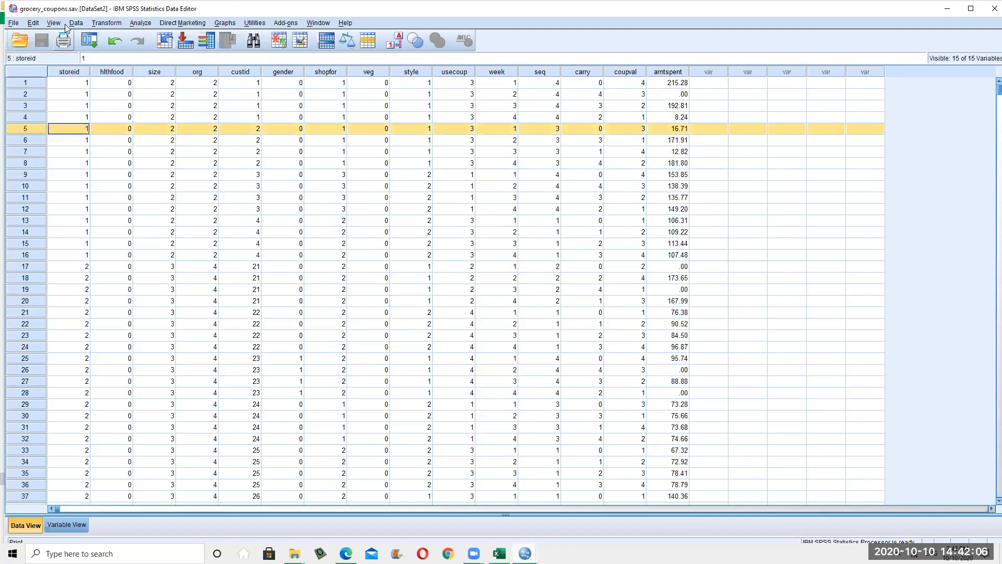
{"action": "left_click", "coordinate": [33, 22]}
{"action": "mouse_move", "coordinate": [53, 23]}
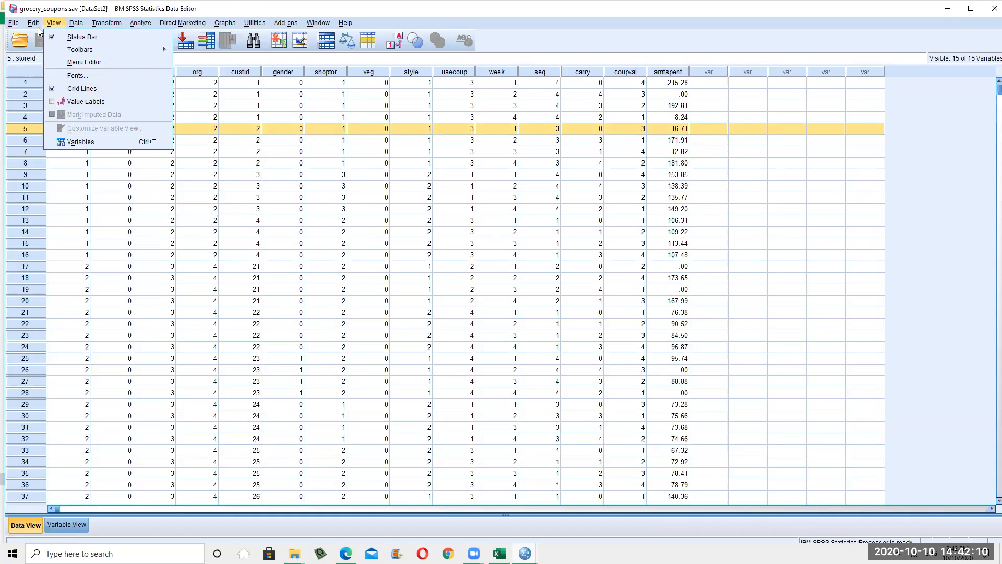
{"action": "key", "text": "Escape"}
{"action": "key", "text": "Delete"}
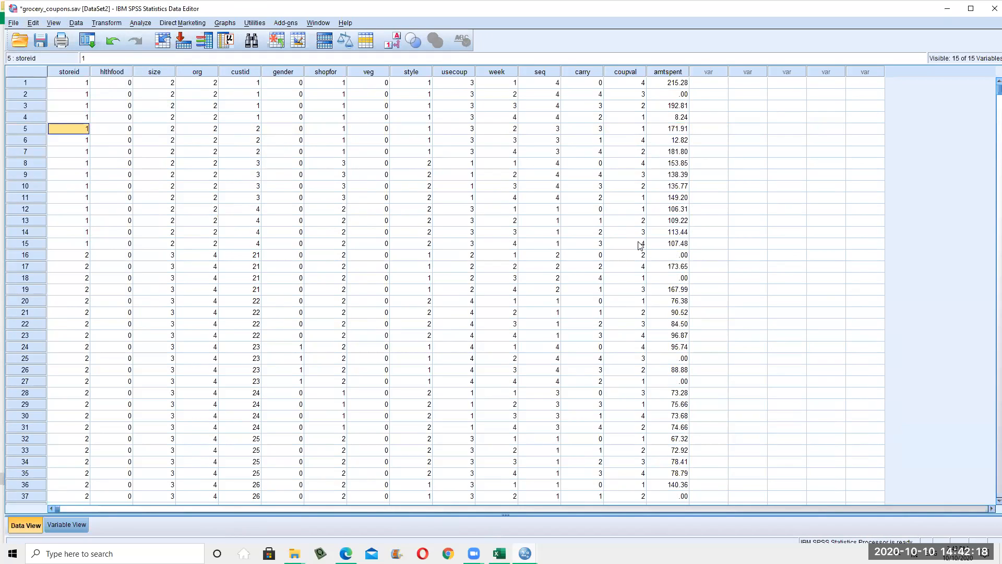
Undo the case 5 deletion, then delete case 1 and restore it with Ctrl+Z
{"action": "key", "text": "ctrl+z"}
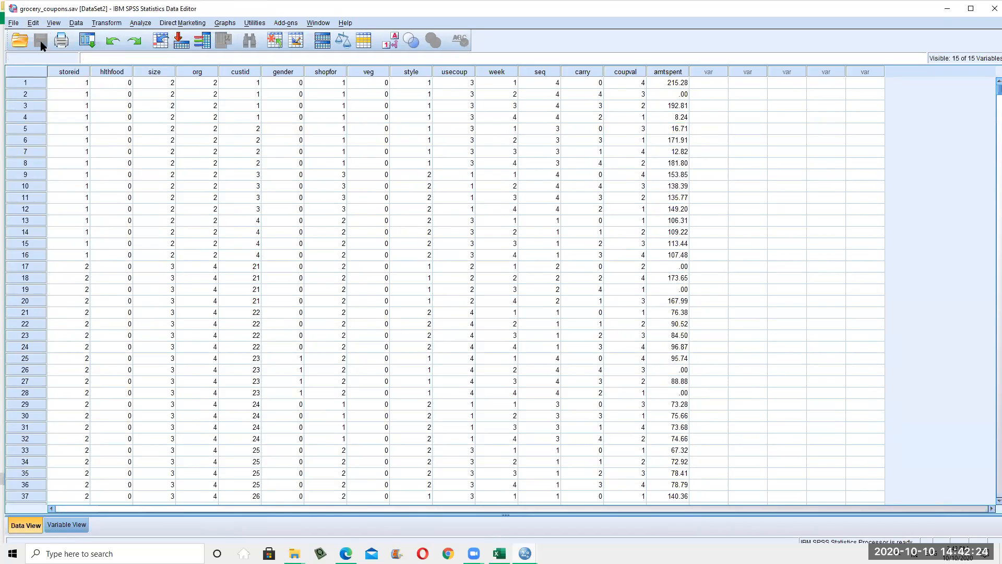
{"action": "left_click", "coordinate": [33, 23]}
{"action": "left_click", "coordinate": [32, 23]}
{"action": "left_click", "coordinate": [24, 81]}
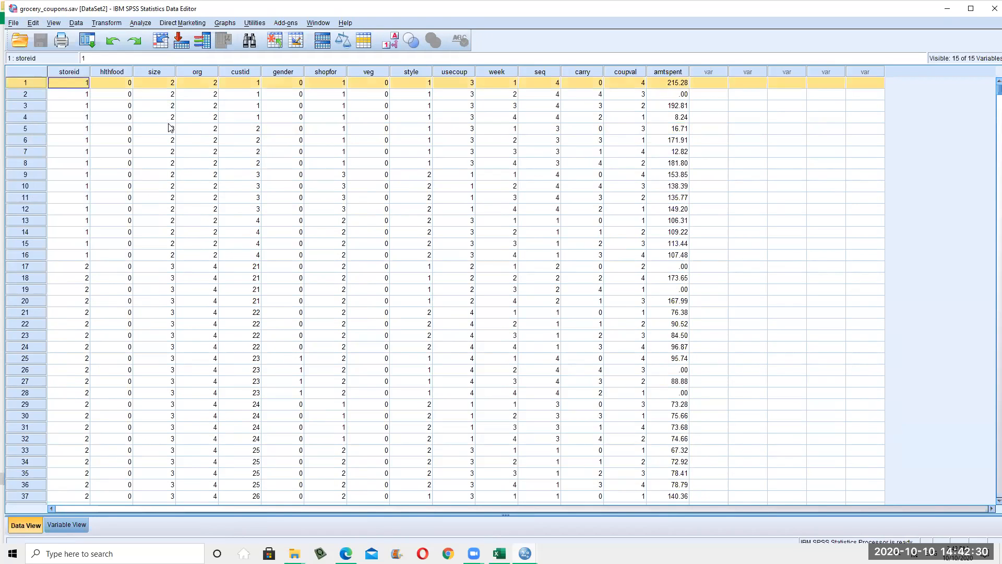
{"action": "key", "text": "Delete"}
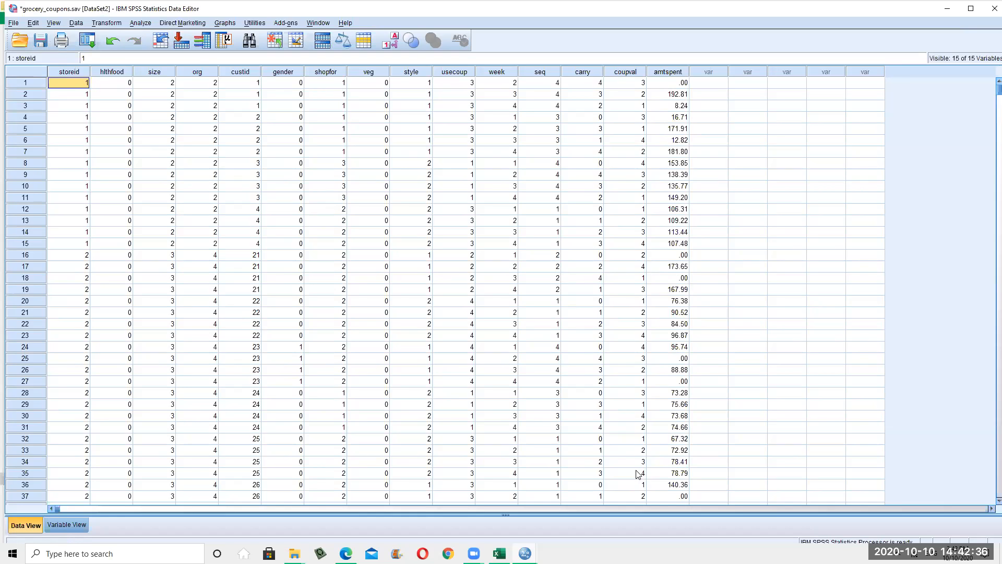
{"action": "key", "text": "ctrl+z"}
{"action": "left_click", "coordinate": [33, 23]}
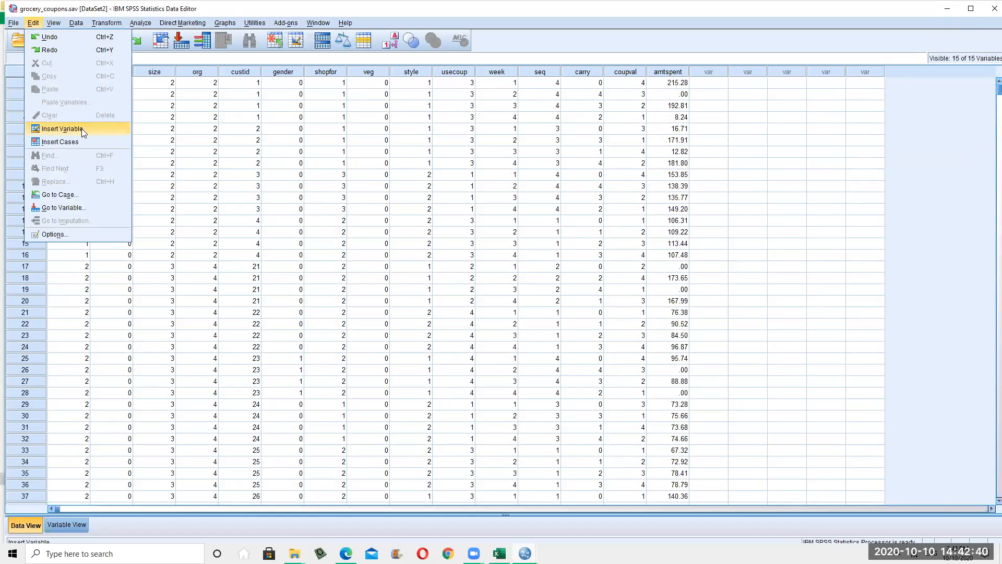
Select case 1 and then the storeid column, checking the Edit menu without inserting
{"action": "left_click", "coordinate": [278, 184]}
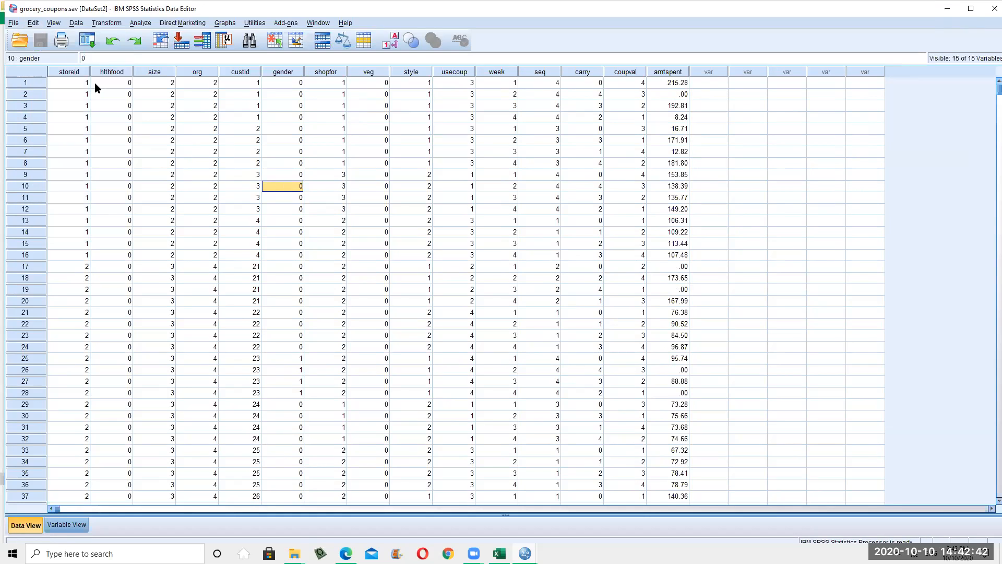
{"action": "left_click", "coordinate": [21, 83]}
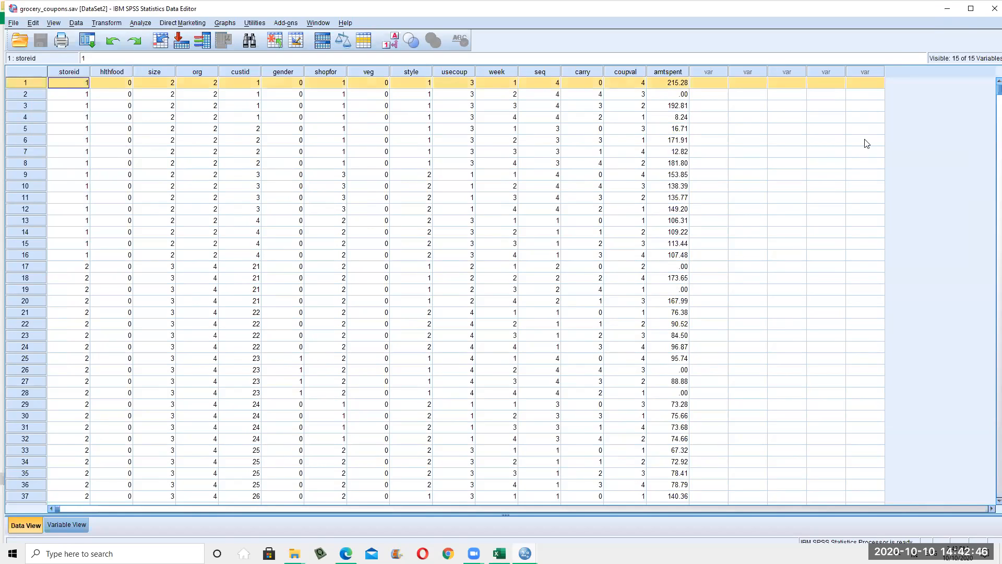
{"action": "left_click", "coordinate": [72, 73]}
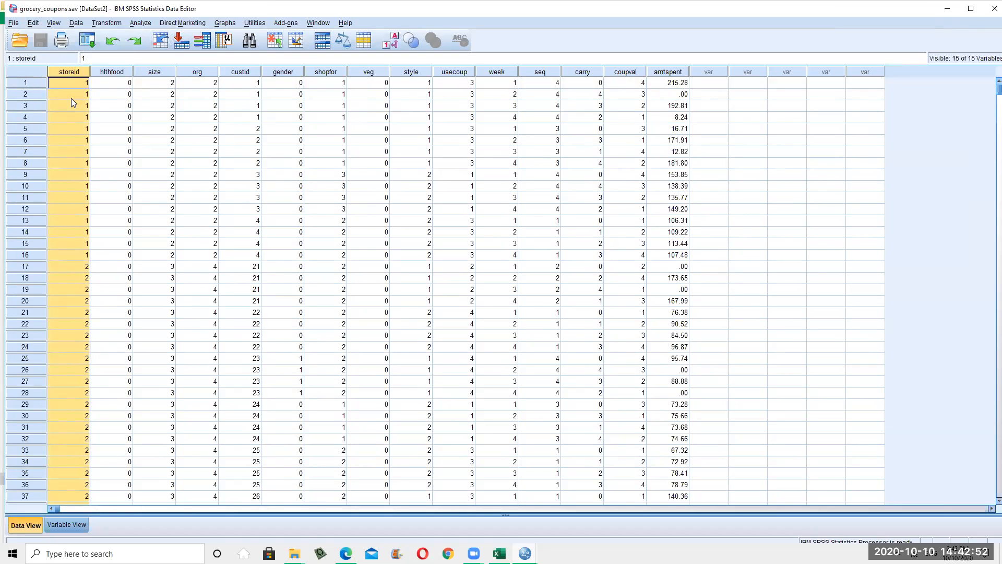
{"action": "left_click", "coordinate": [34, 23]}
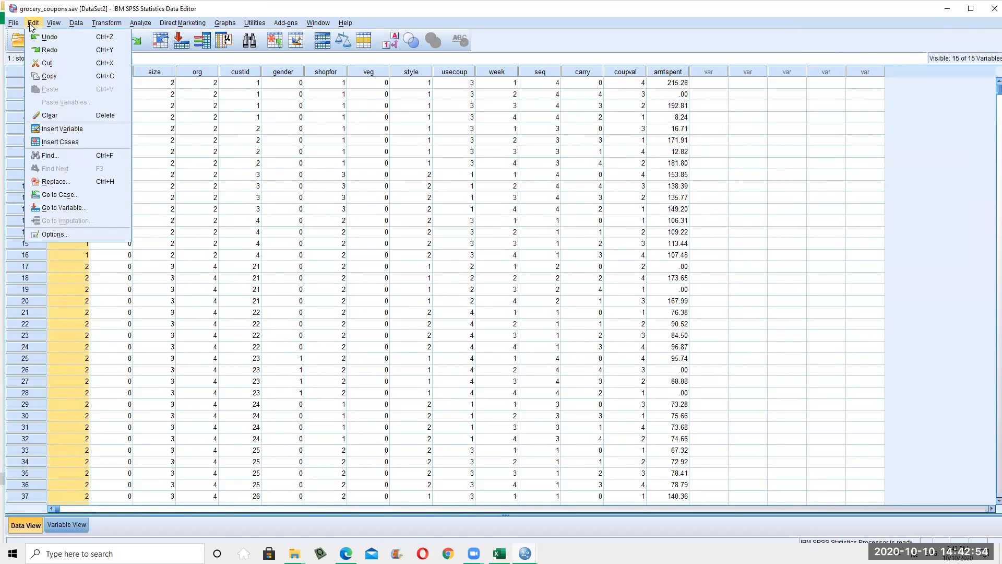
{"action": "mouse_move", "coordinate": [56, 27]}
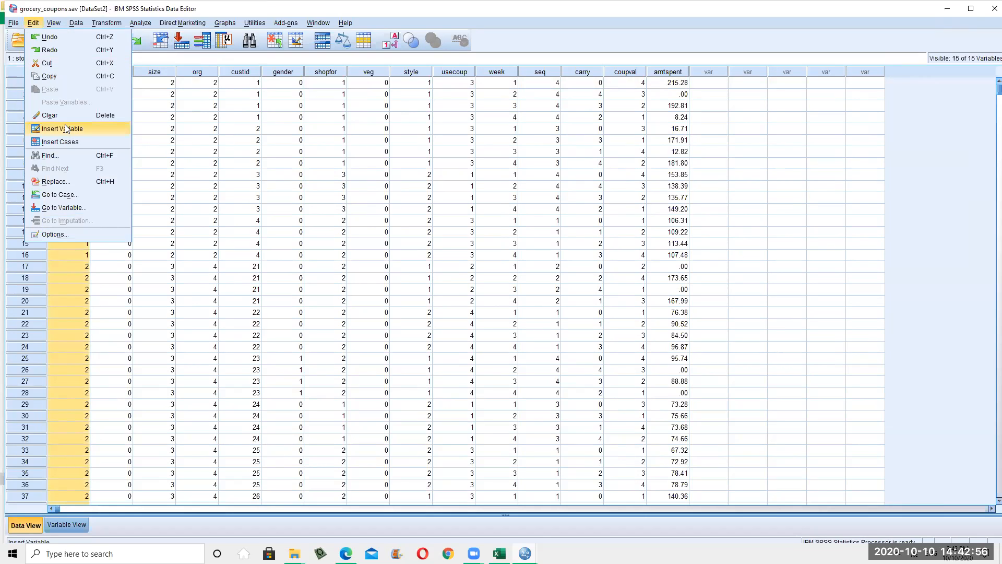
{"action": "left_click", "coordinate": [211, 164]}
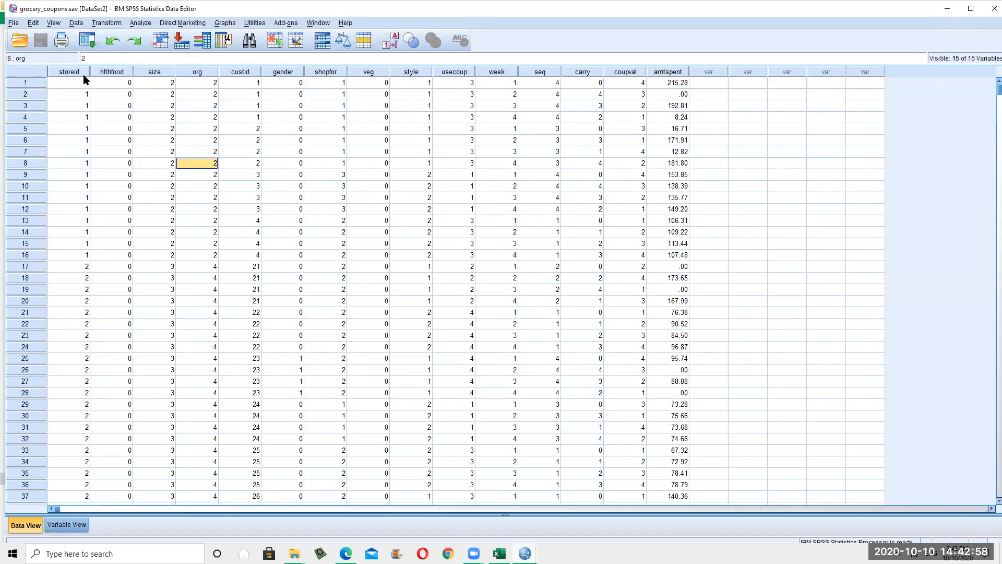
Insert a new empty variable VAR00001 before the veg column
{"action": "left_click", "coordinate": [369, 72]}
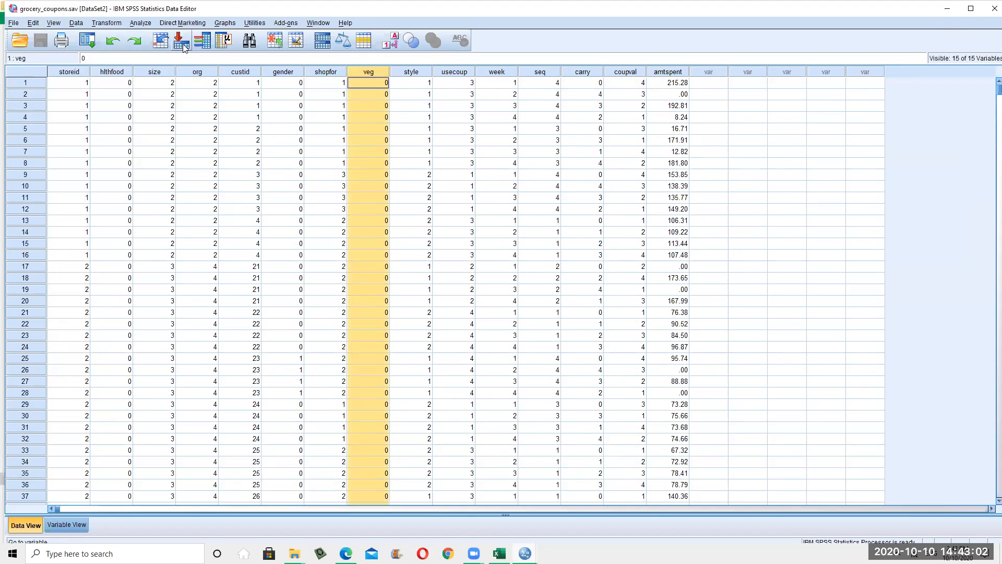
{"action": "left_click", "coordinate": [35, 23]}
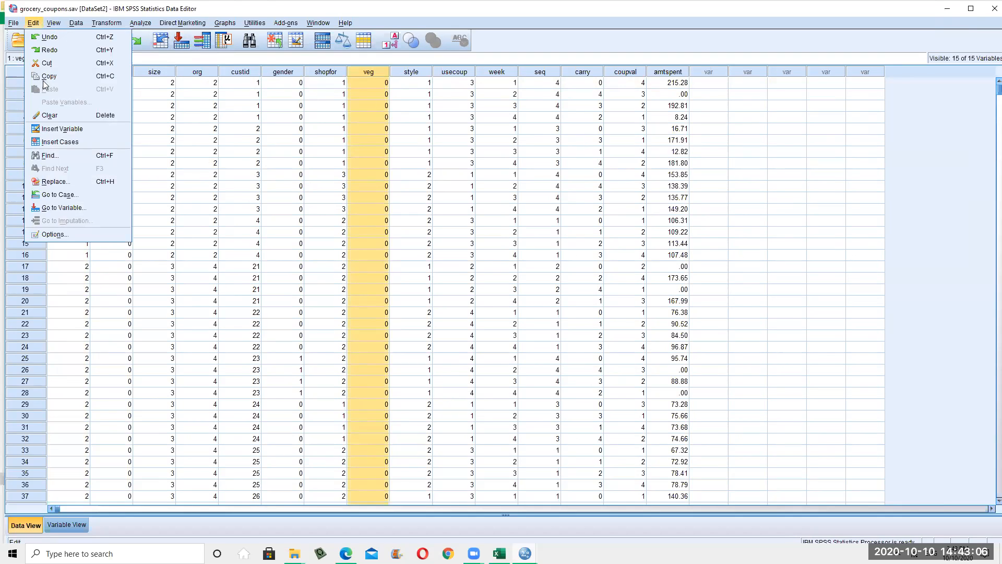
{"action": "right_click", "coordinate": [364, 71]}
{"action": "left_click", "coordinate": [390, 132]}
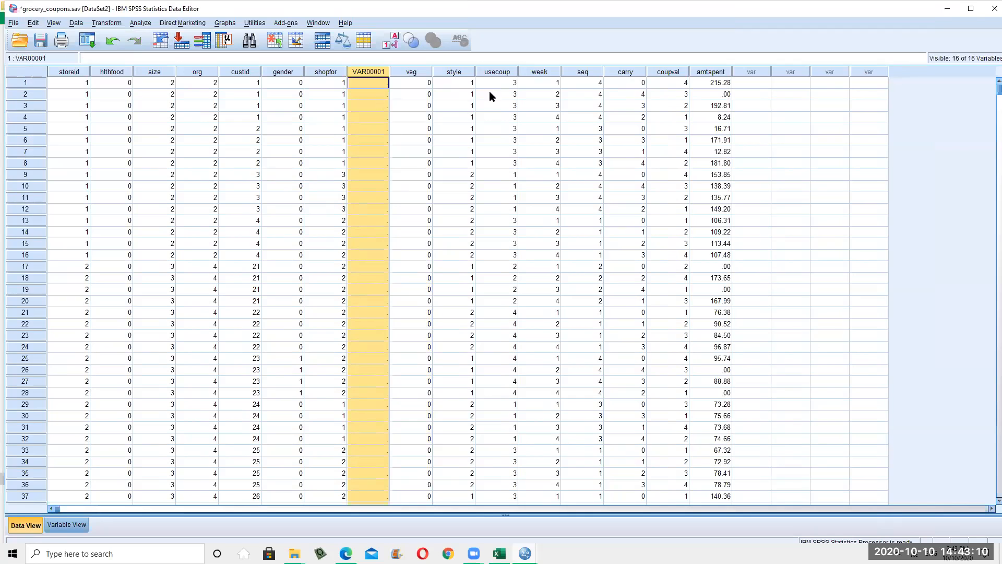
{"action": "left_click", "coordinate": [28, 152]}
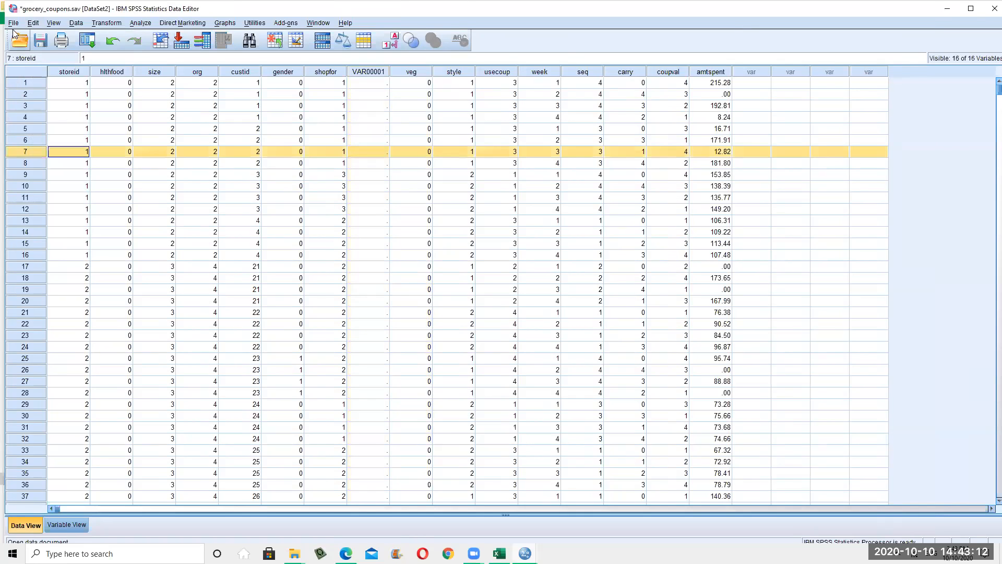
{"action": "left_click", "coordinate": [40, 26]}
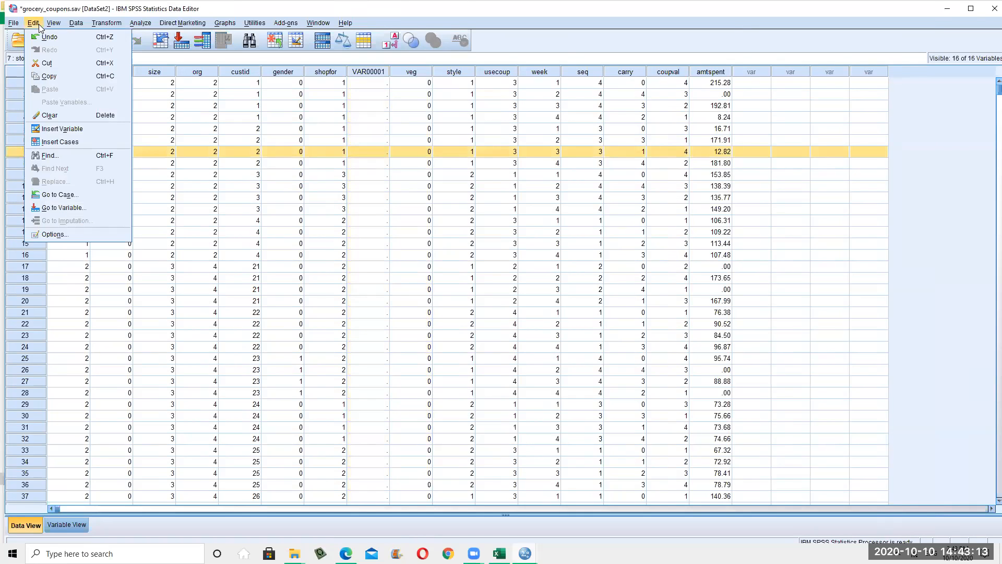
Insert empty cases at row 7 and, via the row header's context menu, at row 9
{"action": "left_click", "coordinate": [69, 142]}
{"action": "right_click", "coordinate": [30, 174]}
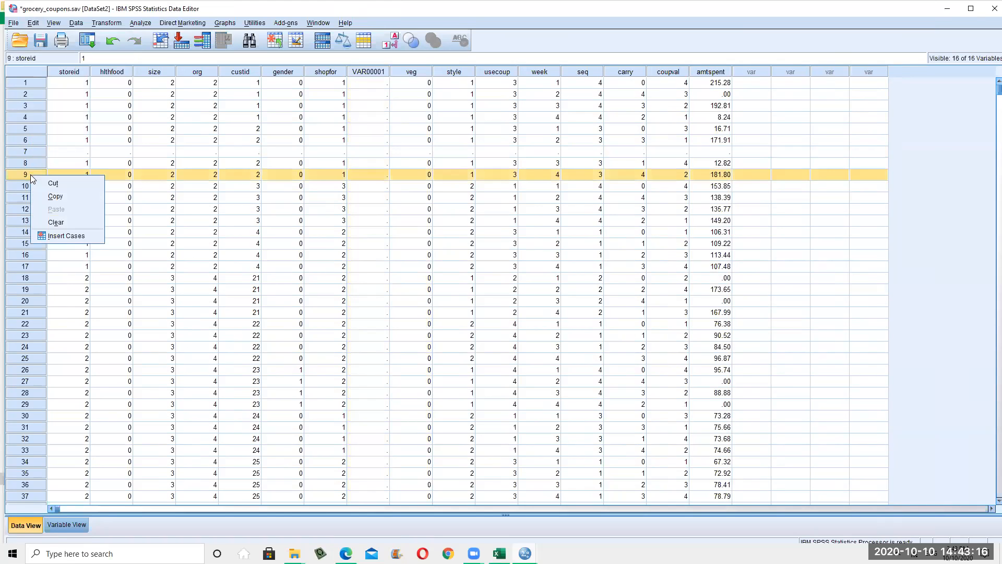
{"action": "left_click", "coordinate": [67, 235]}
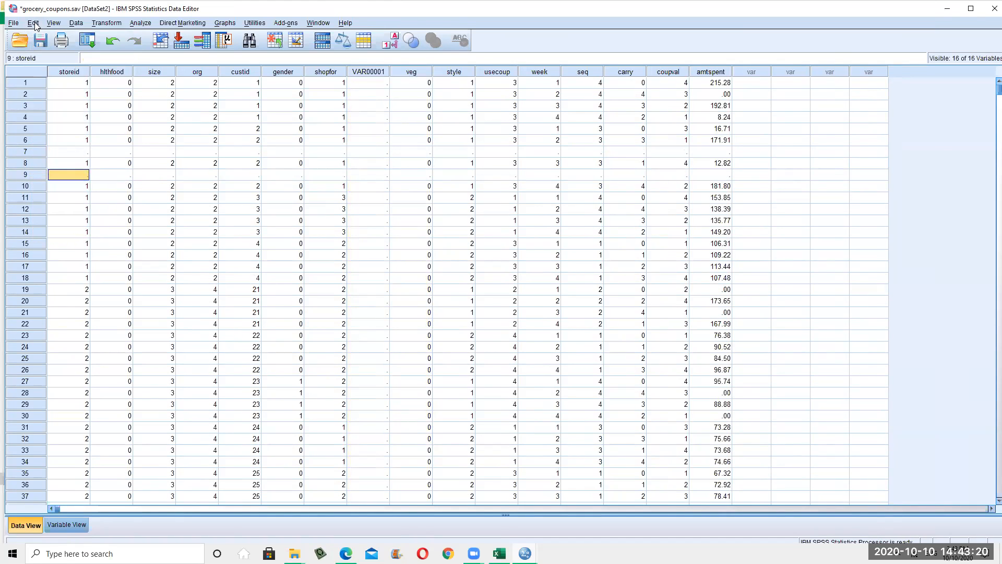
{"action": "left_click", "coordinate": [54, 23]}
{"action": "mouse_move", "coordinate": [33, 22]}
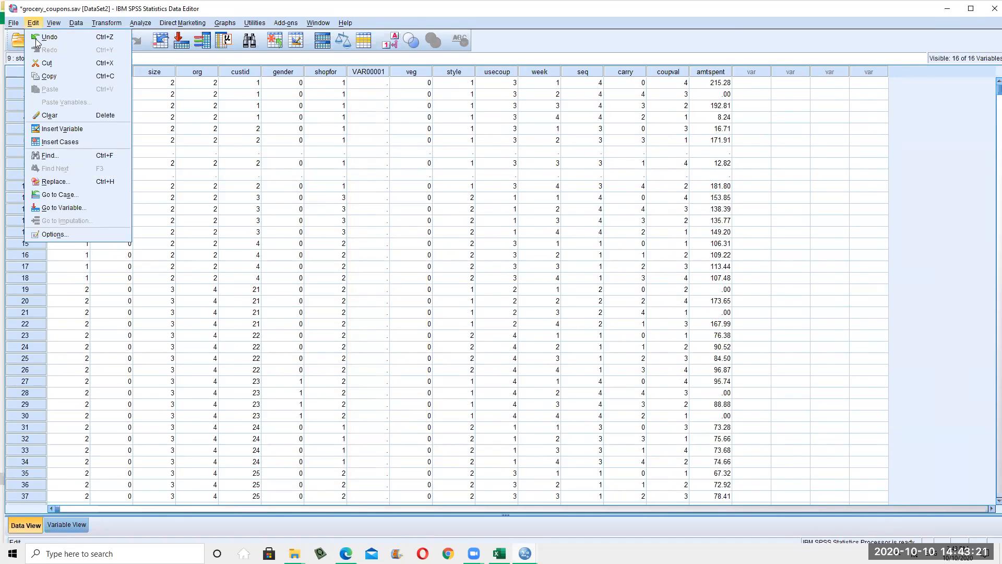
Use Find and Replace to change eight storeid values of 22 to 66
{"action": "left_click", "coordinate": [70, 154]}
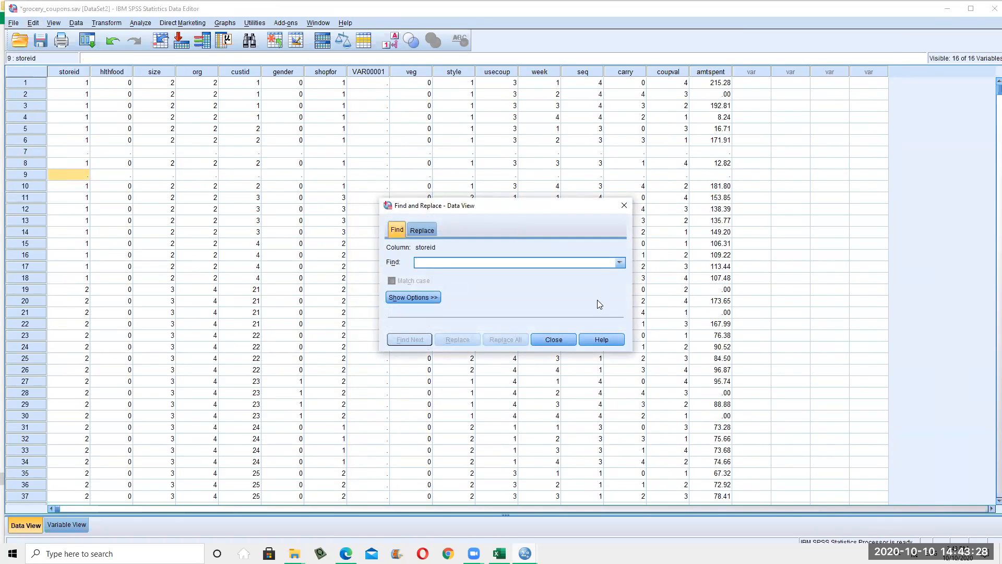
{"action": "type", "text": "22"}
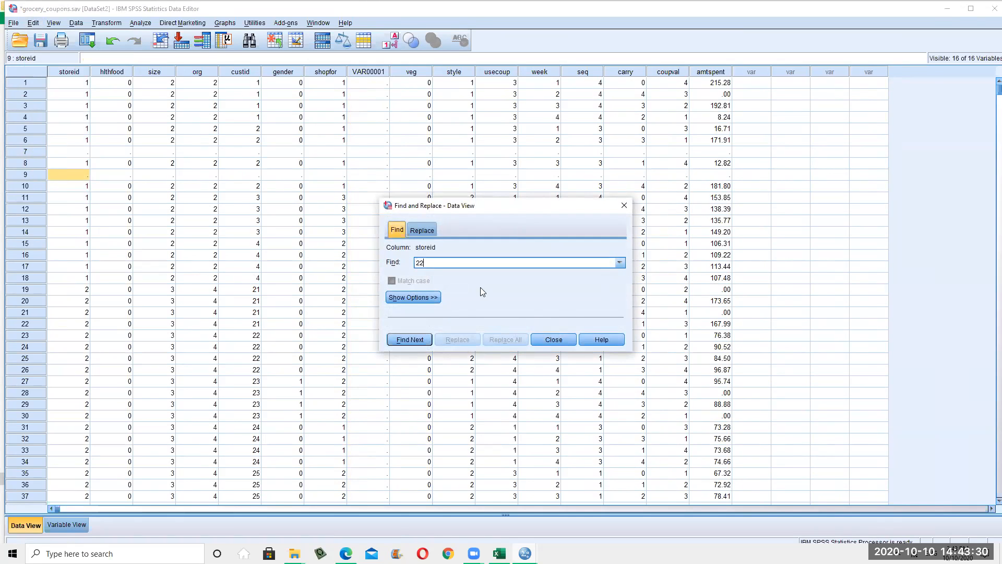
{"action": "left_click", "coordinate": [423, 230]}
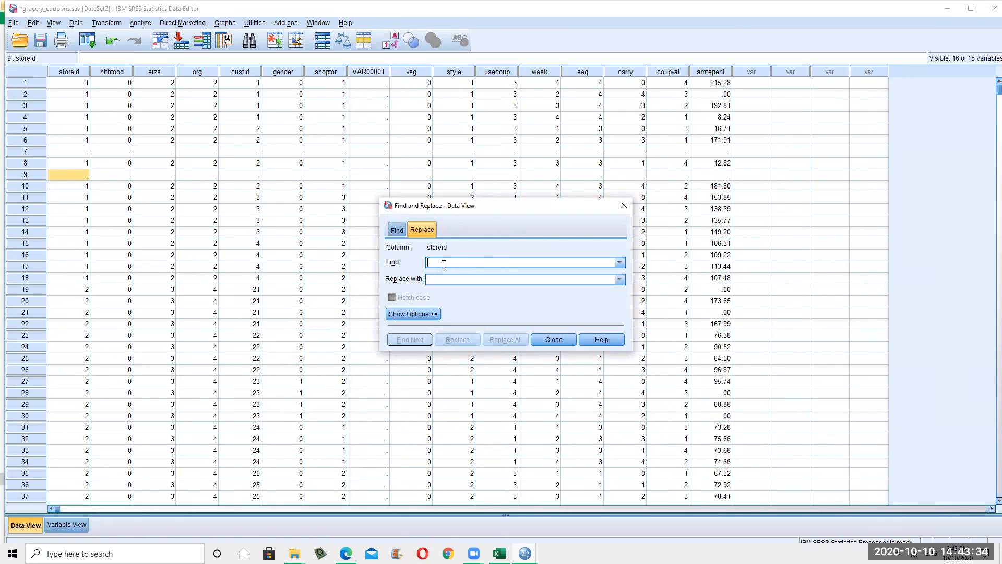
{"action": "type", "text": "22"}
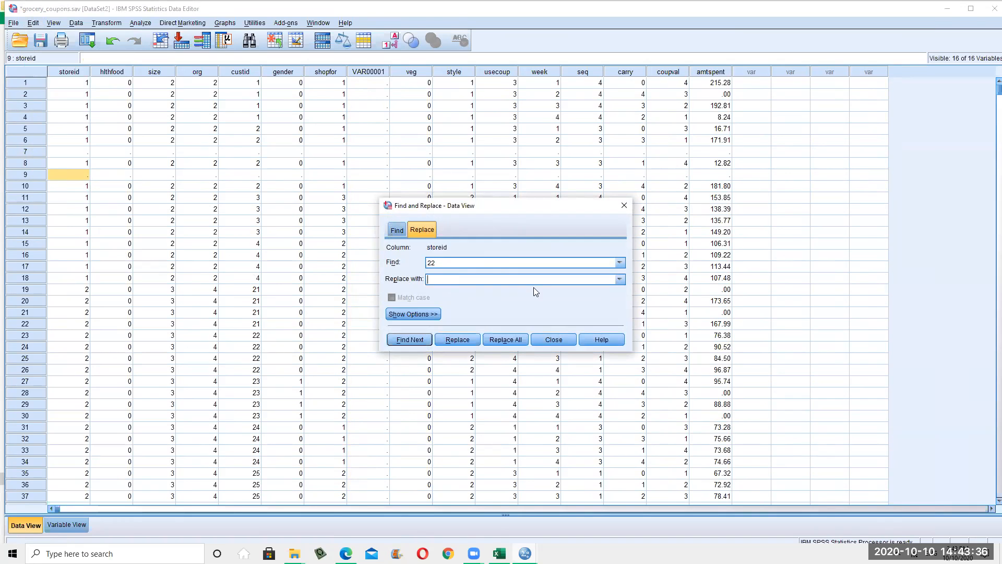
{"action": "type", "text": "66"}
{"action": "left_click", "coordinate": [468, 342]}
{"action": "left_click", "coordinate": [468, 342]}
{"action": "left_click", "coordinate": [468, 342]}
{"action": "left_click", "coordinate": [468, 341]}
{"action": "left_click", "coordinate": [468, 342]}
{"action": "left_click", "coordinate": [468, 342]}
{"action": "left_click", "coordinate": [467, 342]}
{"action": "left_click", "coordinate": [468, 342]}
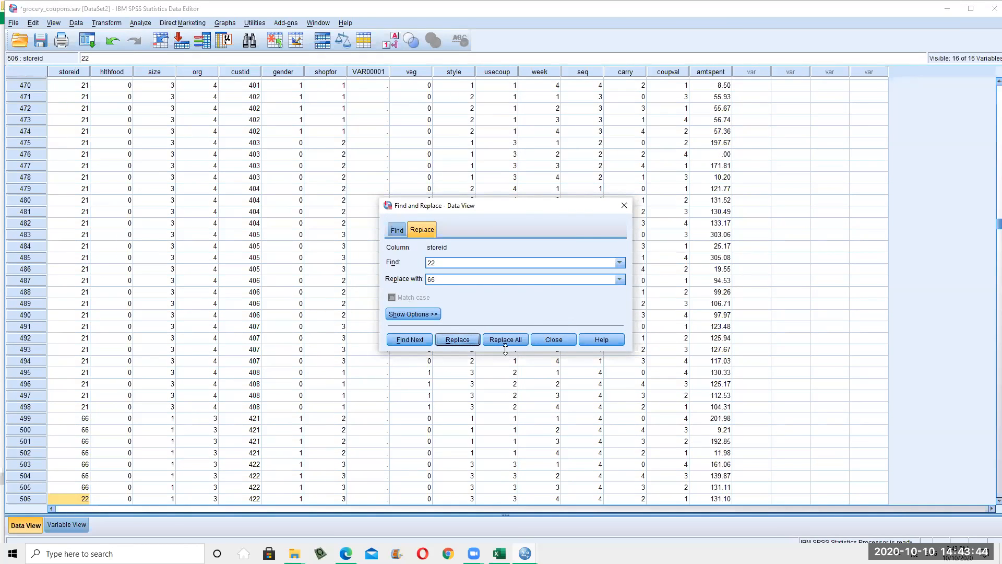
{"action": "left_click", "coordinate": [569, 341]}
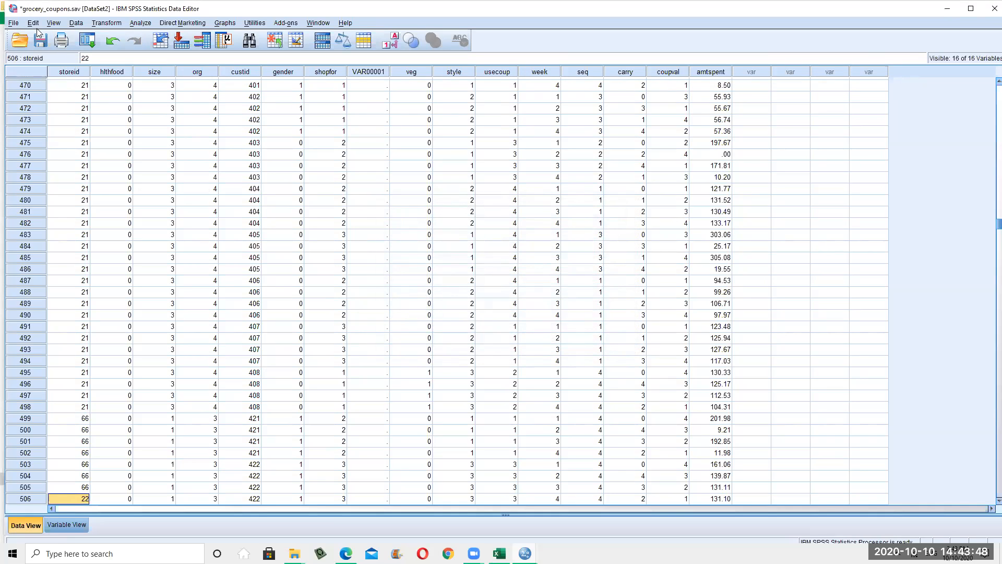
Undo the replacements and all earlier edits to restore the original data
{"action": "left_click", "coordinate": [114, 41]}
{"action": "left_click", "coordinate": [114, 43]}
{"action": "left_click", "coordinate": [115, 46]}
{"action": "left_click", "coordinate": [114, 44]}
{"action": "left_click", "coordinate": [115, 44]}
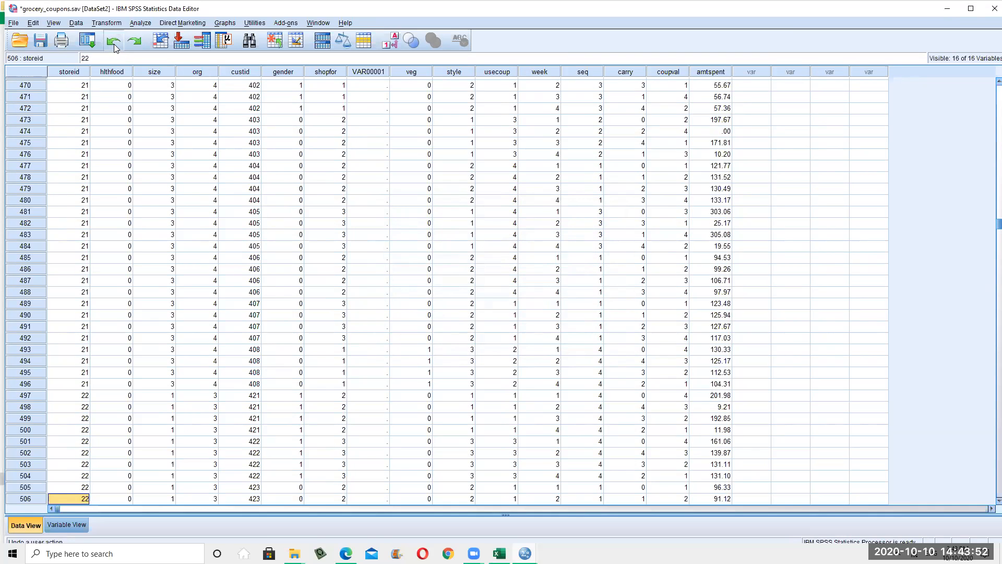
{"action": "left_click", "coordinate": [115, 43]}
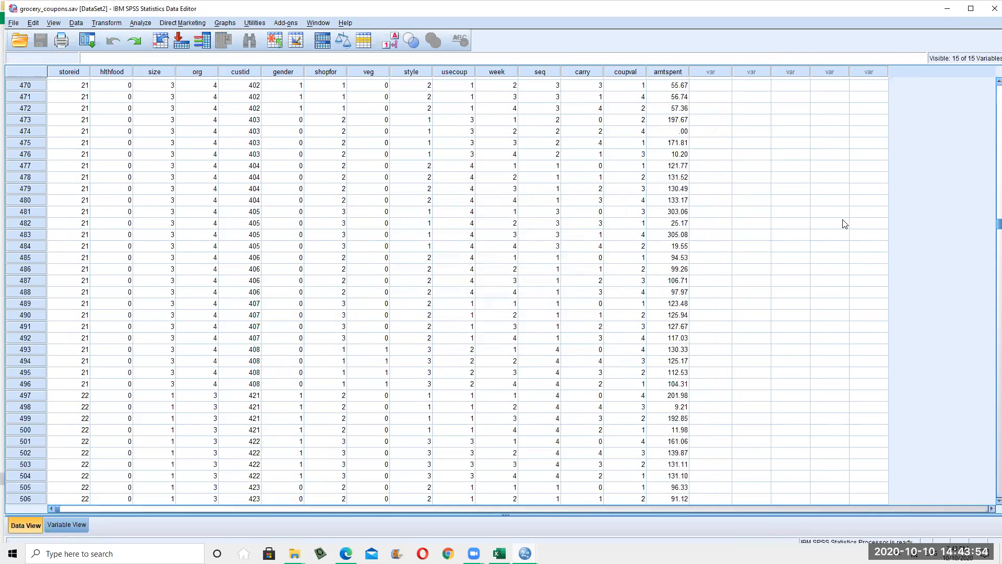
Use Edit > Go To Case to jump to case 50
{"action": "scroll", "coordinate": [845, 224], "scroll_direction": "up", "scroll_amount": 1}
{"action": "left_click", "coordinate": [37, 24]}
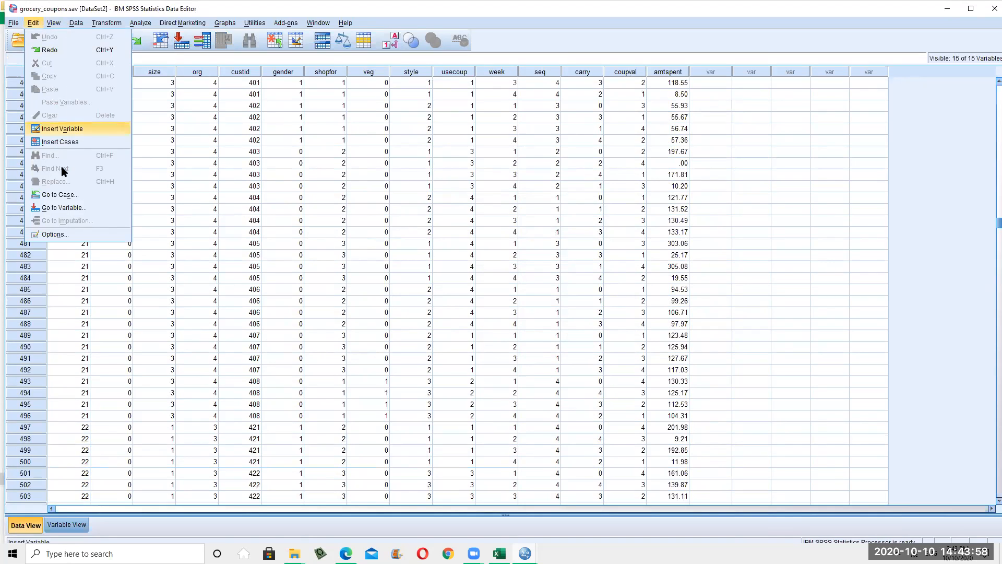
{"action": "left_click", "coordinate": [65, 194]}
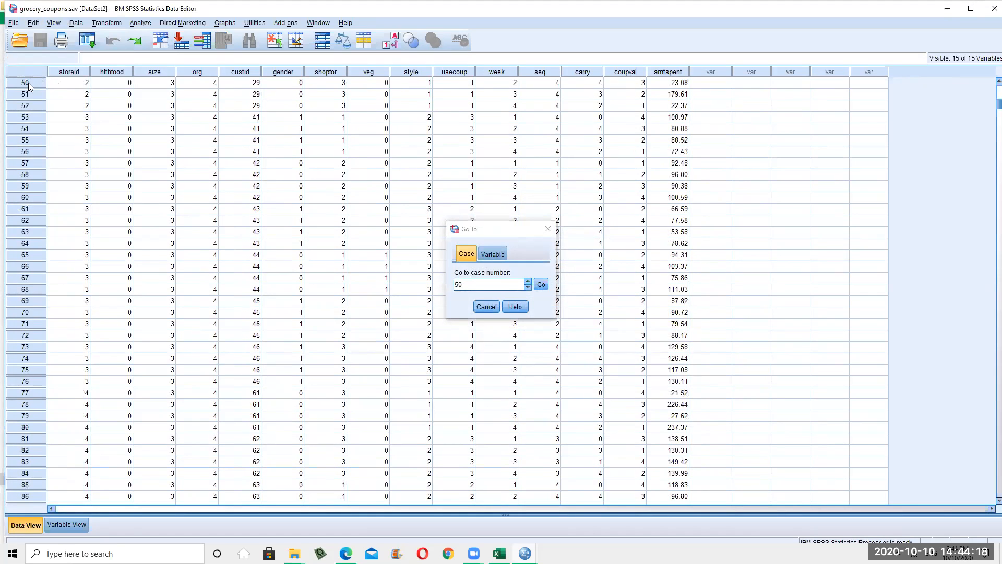
{"action": "left_click", "coordinate": [27, 82]}
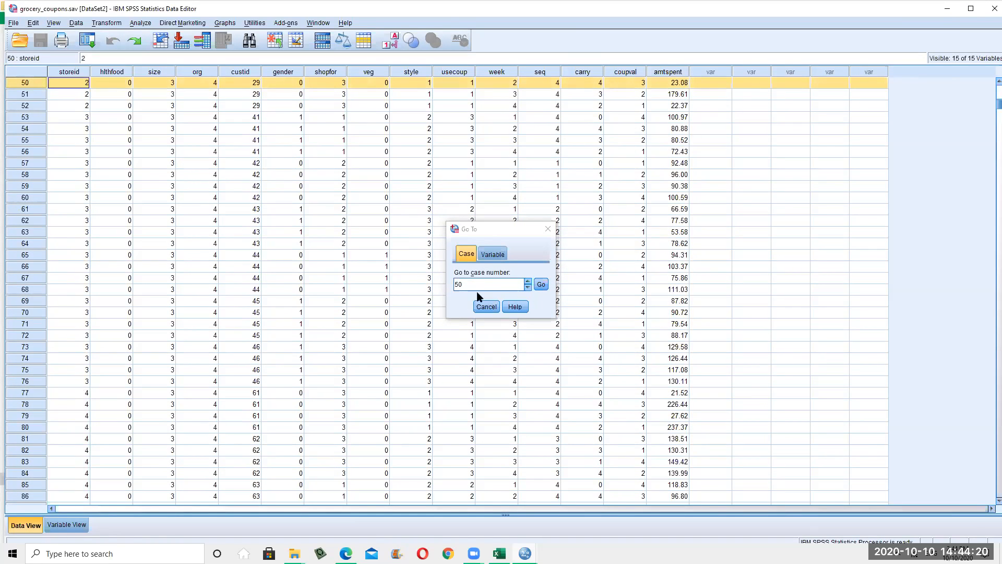
Jump to the size variable from the Go To dialog's Variable tab, then close it
{"action": "left_click", "coordinate": [504, 253]}
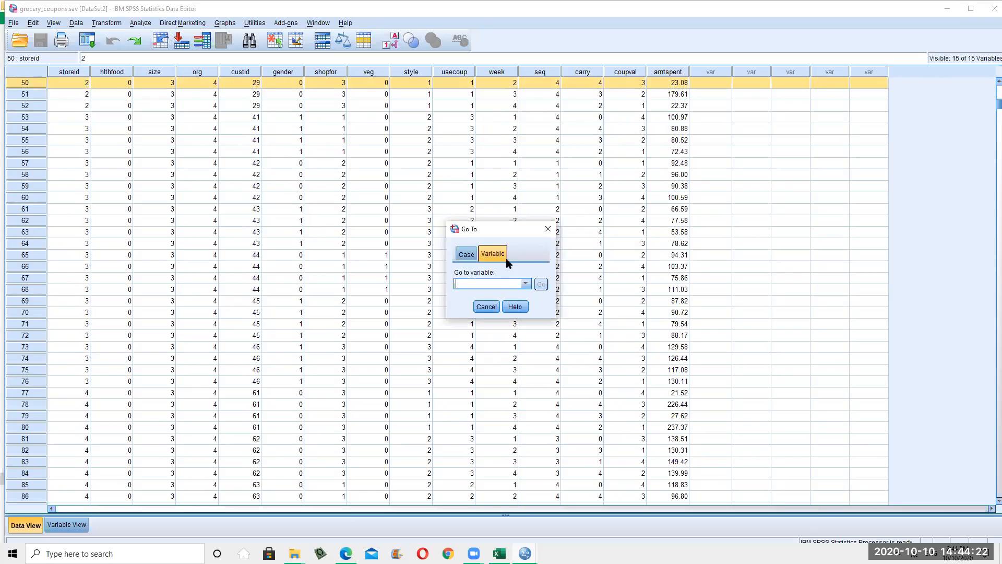
{"action": "left_click", "coordinate": [525, 284]}
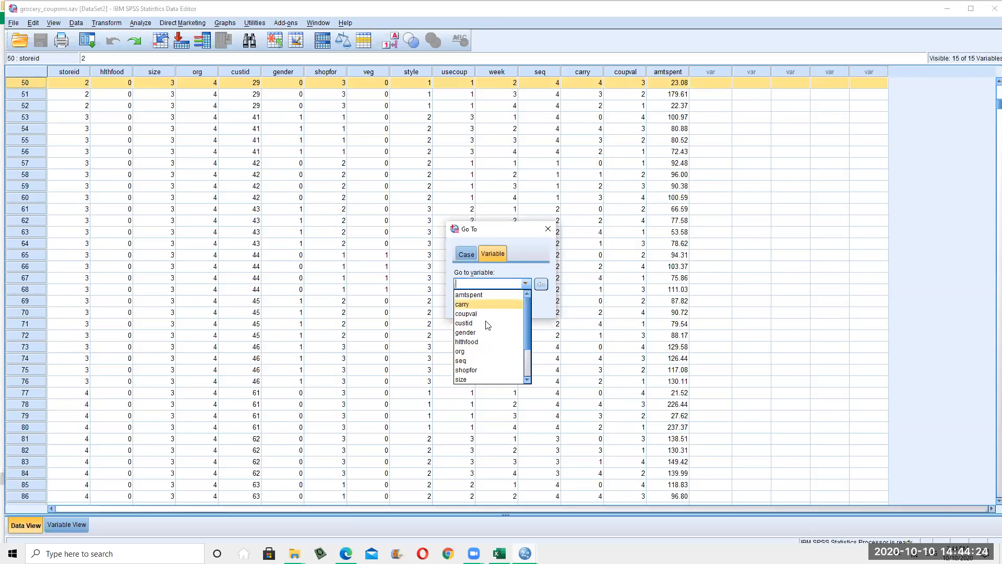
{"action": "scroll", "coordinate": [492, 371], "scroll_direction": "down", "scroll_amount": 2}
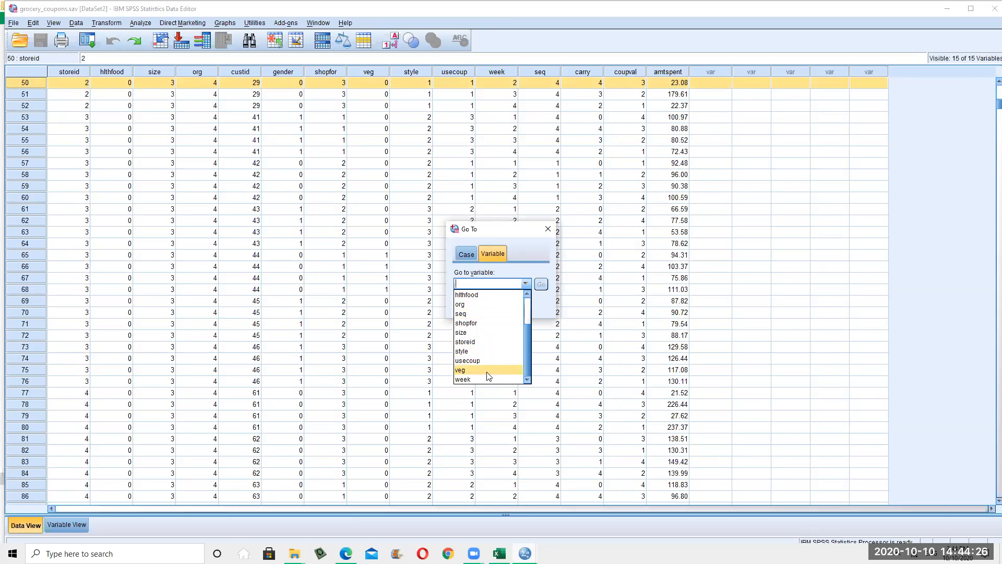
{"action": "left_click", "coordinate": [513, 336]}
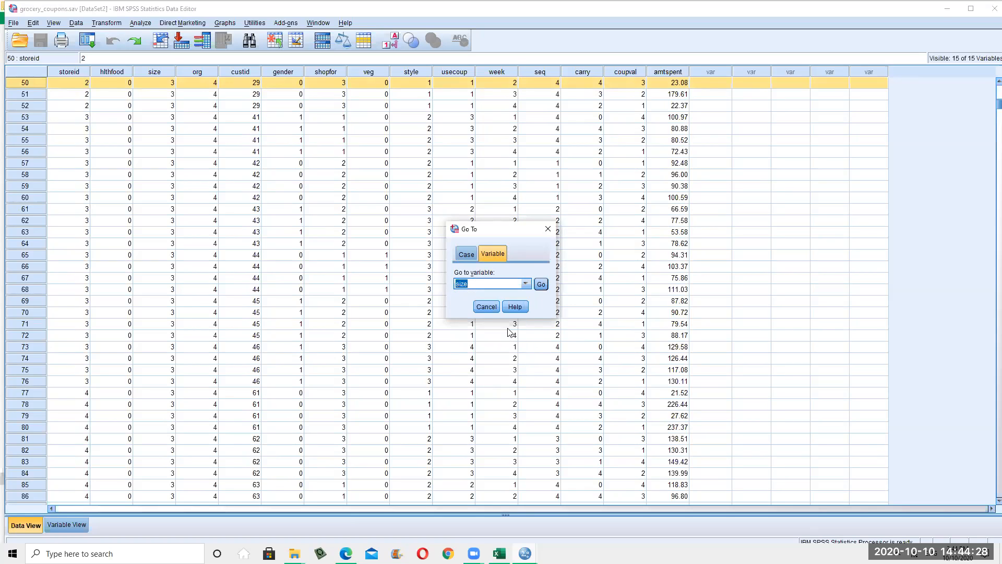
{"action": "left_click", "coordinate": [541, 284]}
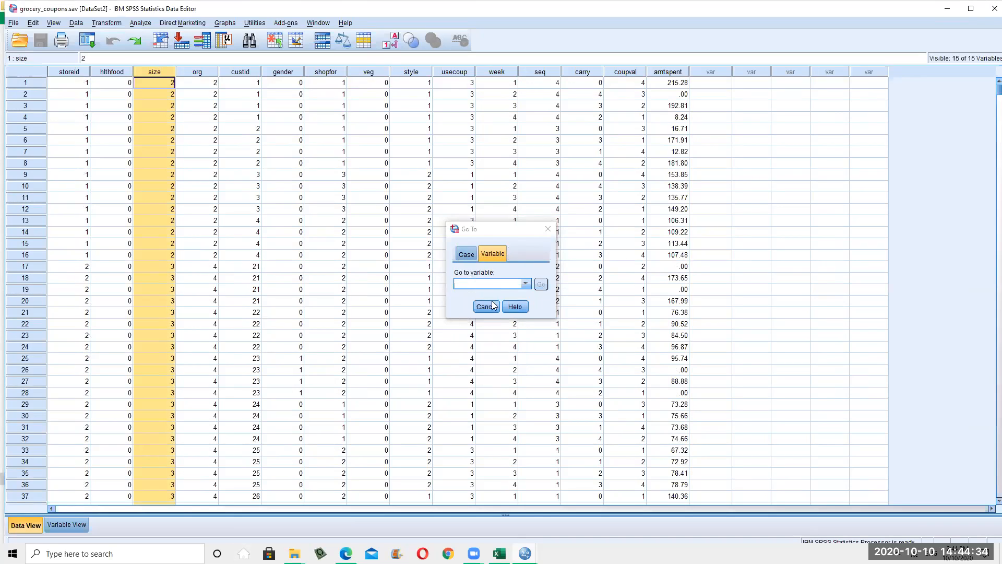
{"action": "left_click", "coordinate": [551, 231]}
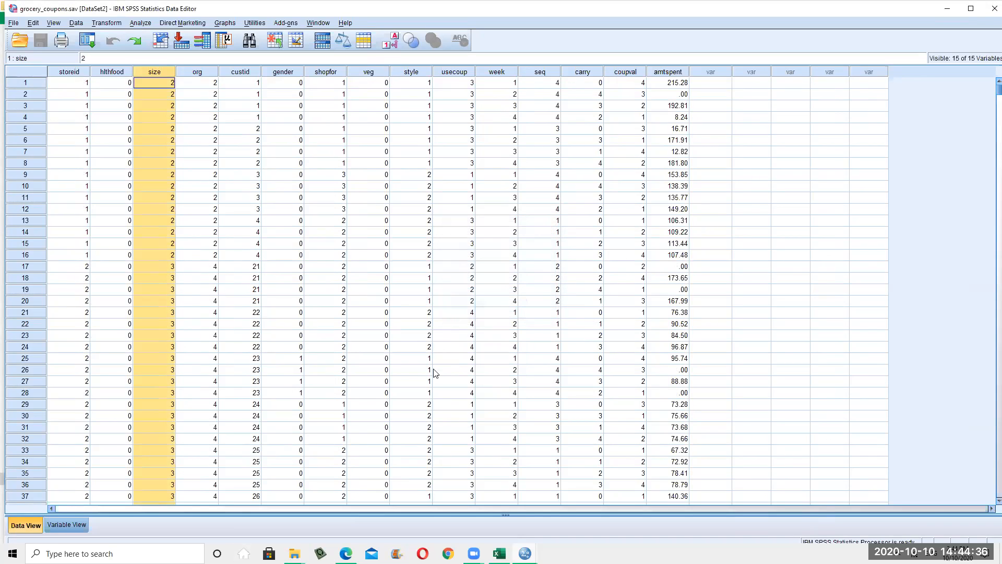
Select the org value in row 29 and browse the Data, View and Transform menus
{"action": "left_click", "coordinate": [77, 24]}
{"action": "left_click", "coordinate": [211, 404]}
{"action": "left_click", "coordinate": [52, 24]}
{"action": "left_click", "coordinate": [80, 24]}
{"action": "left_click", "coordinate": [80, 24]}
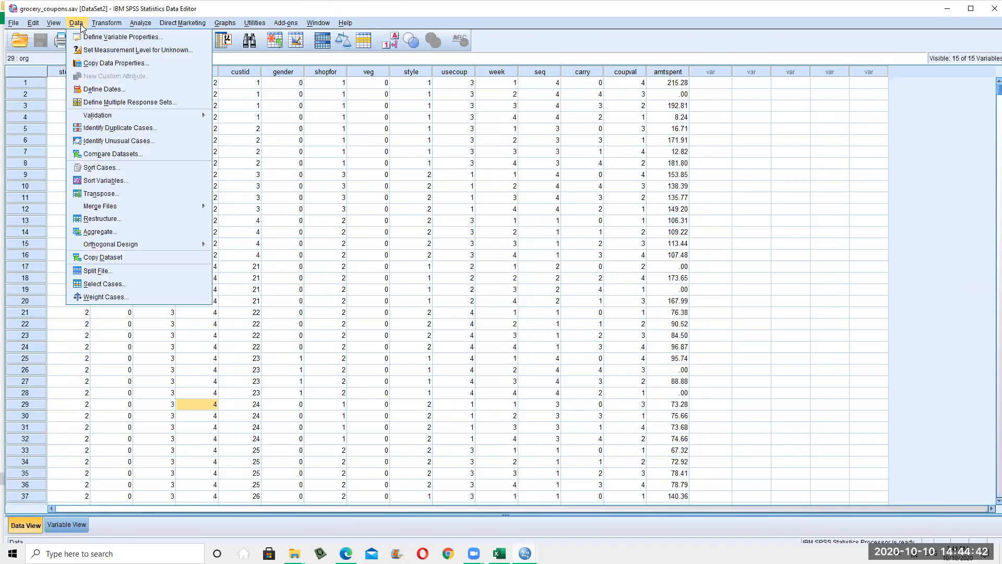
{"action": "left_click", "coordinate": [59, 24]}
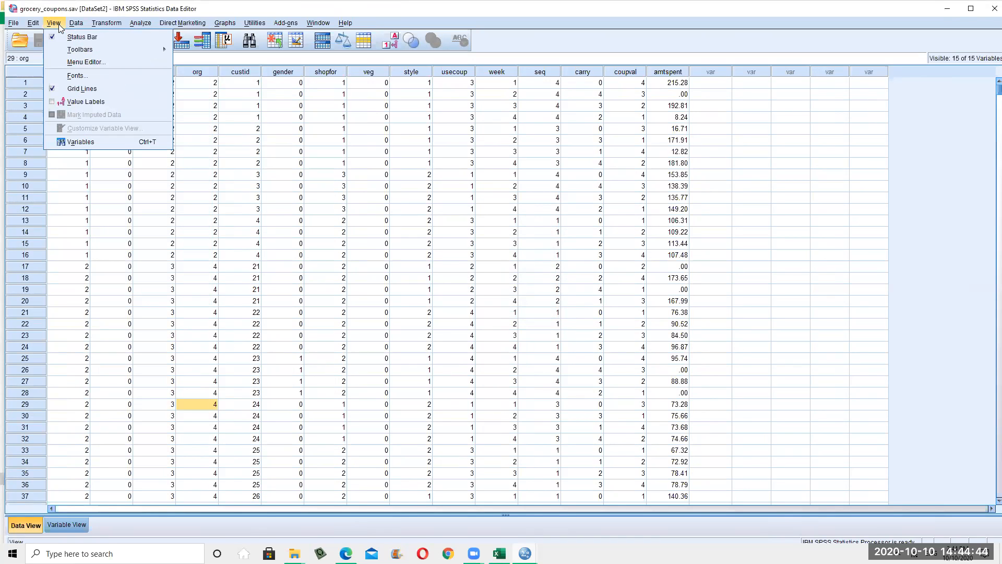
{"action": "left_click", "coordinate": [59, 24]}
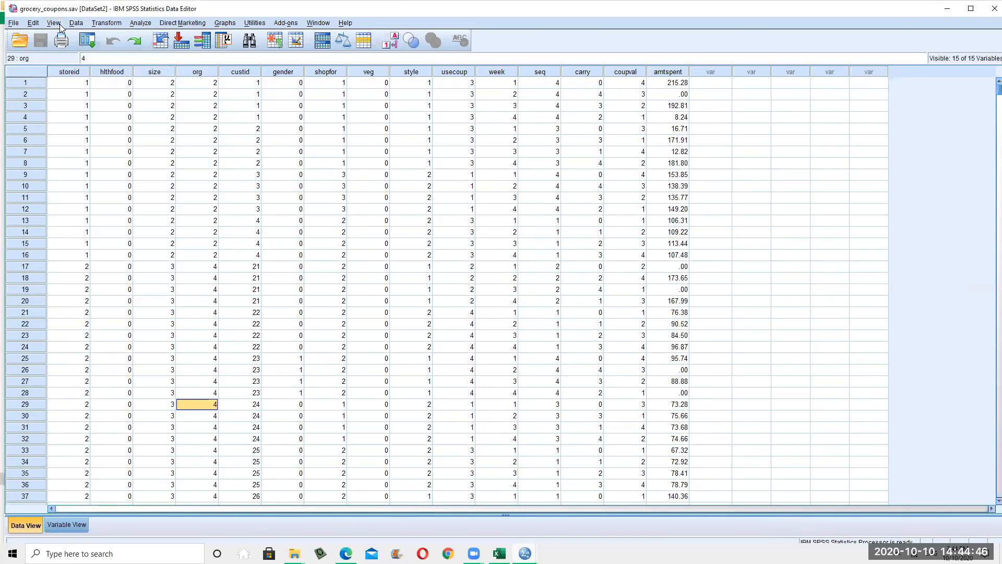
{"action": "left_click", "coordinate": [60, 24]}
{"action": "mouse_move", "coordinate": [60, 24]}
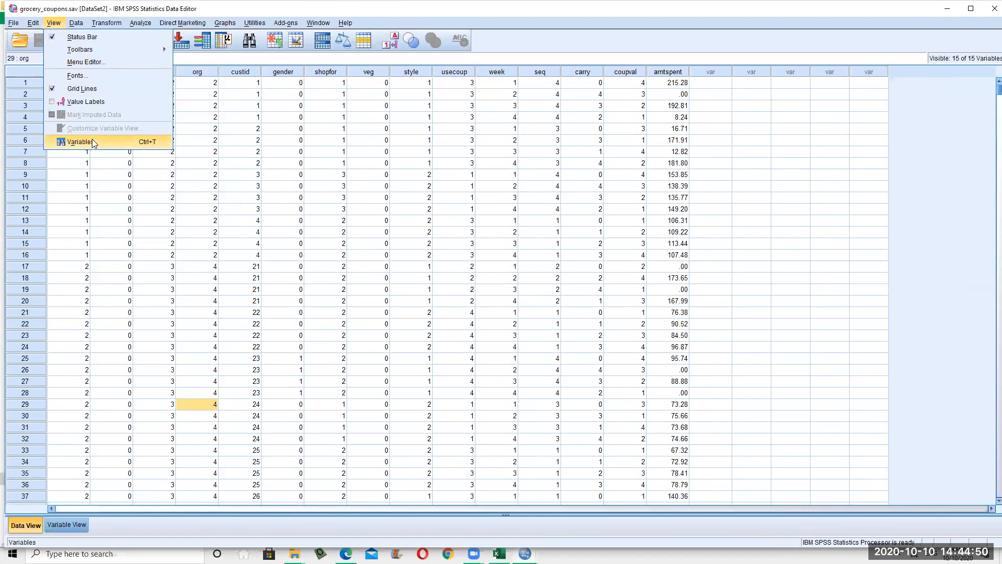
Switch to Variable View and try reordering Name in Customize Variable View, then cancel
{"action": "left_click", "coordinate": [72, 527]}
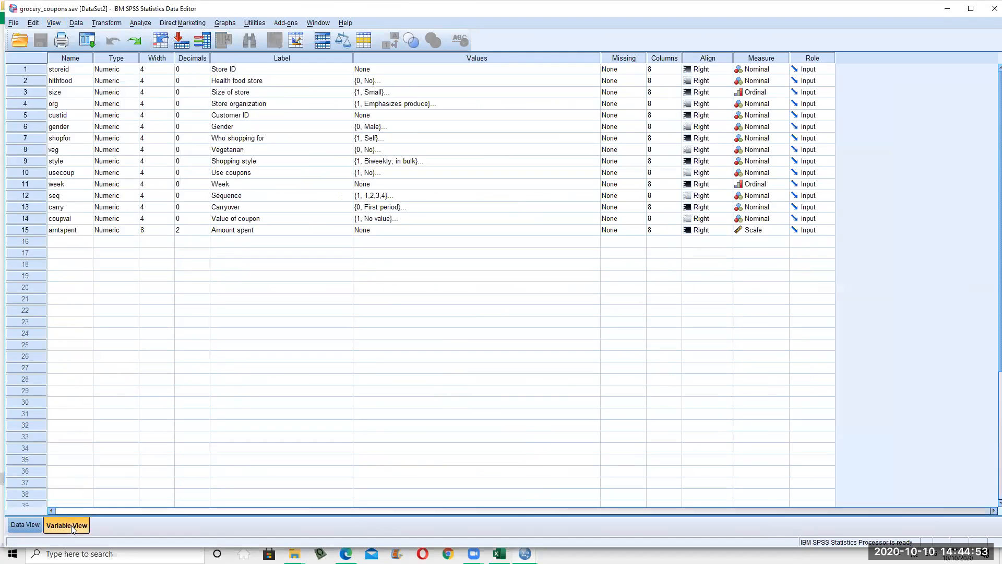
{"action": "left_click", "coordinate": [53, 22]}
{"action": "left_click", "coordinate": [116, 130]}
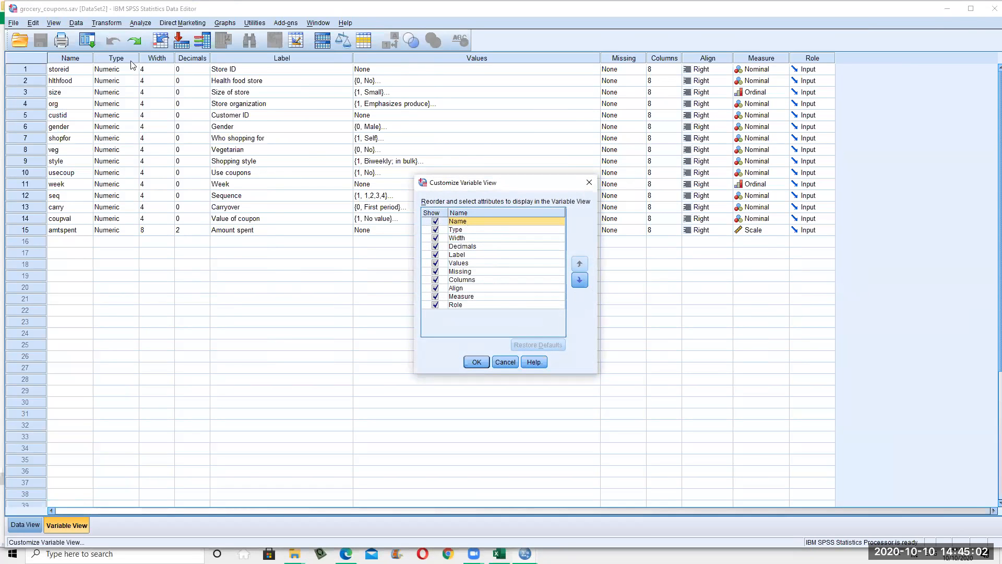
{"action": "left_click", "coordinate": [580, 281]}
{"action": "left_click", "coordinate": [580, 264]}
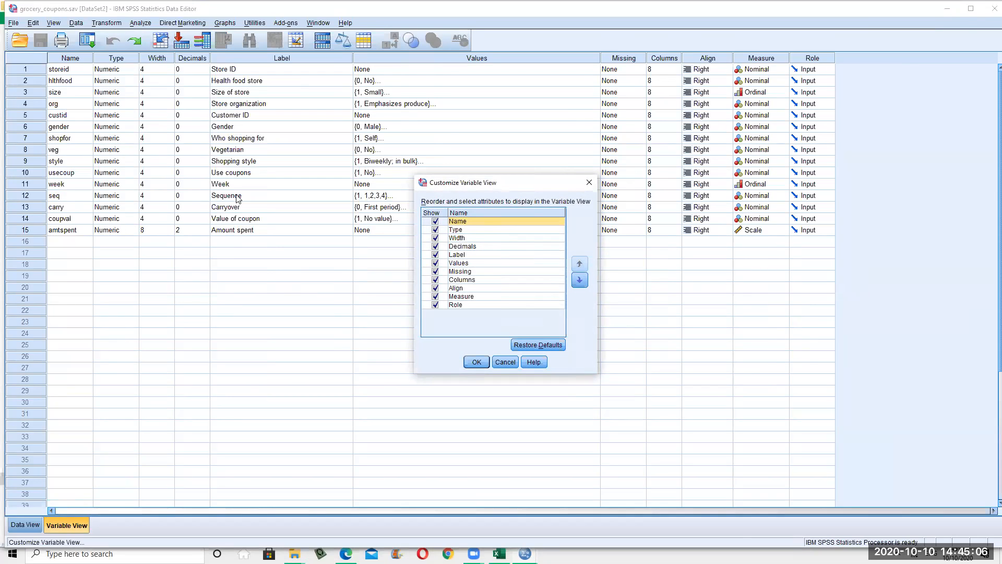
{"action": "left_click", "coordinate": [505, 362]}
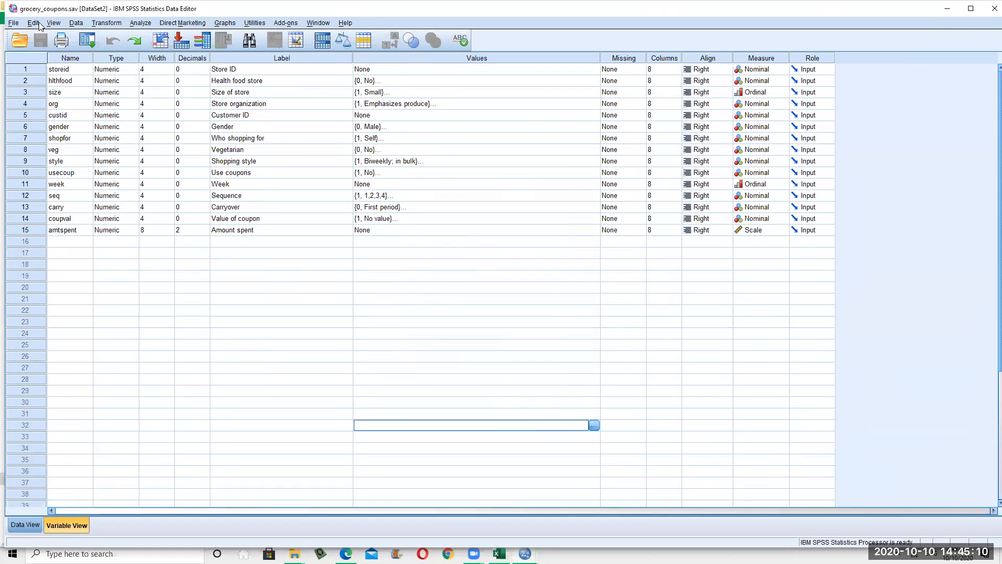
Browse the Data and Transform menus without choosing a command
{"action": "left_click", "coordinate": [75, 23]}
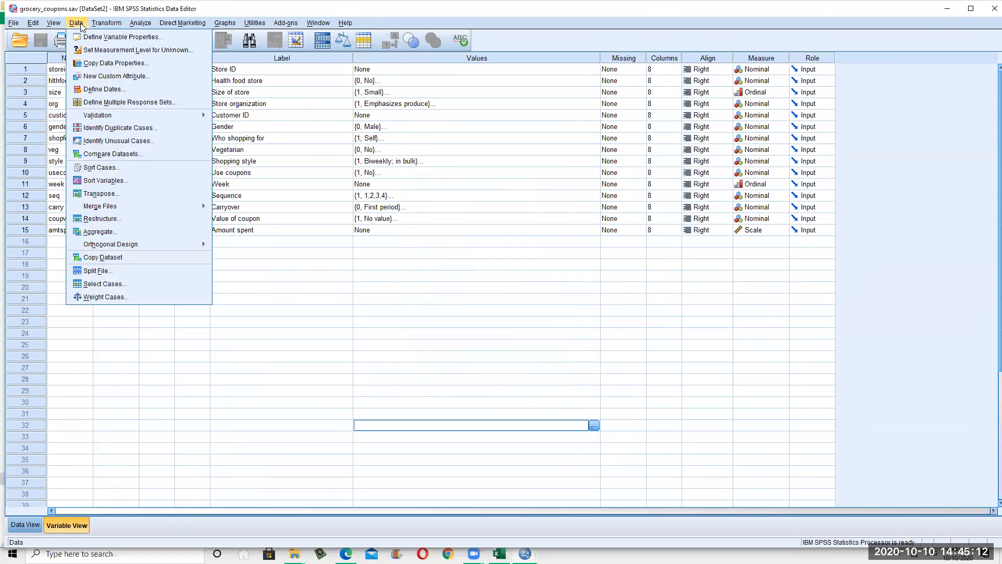
{"action": "mouse_move", "coordinate": [114, 23]}
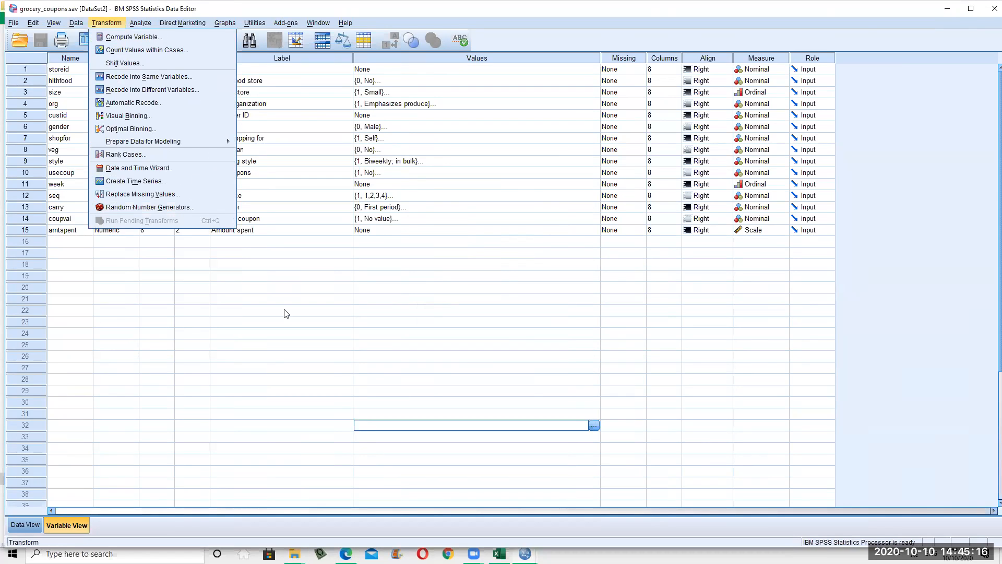
{"action": "left_click", "coordinate": [333, 367]}
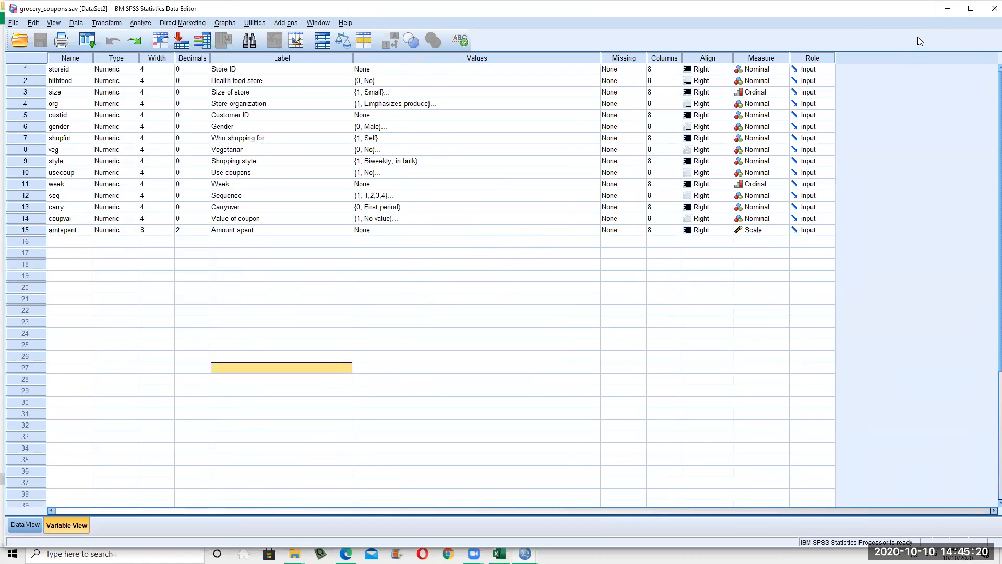
{"action": "left_click", "coordinate": [947, 9]}
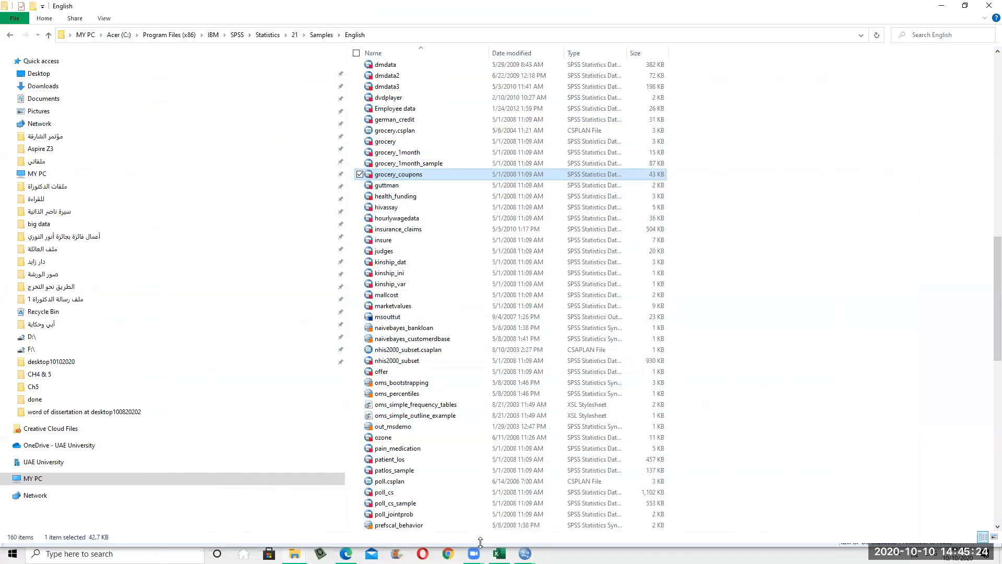
{"action": "mouse_move", "coordinate": [525, 554]}
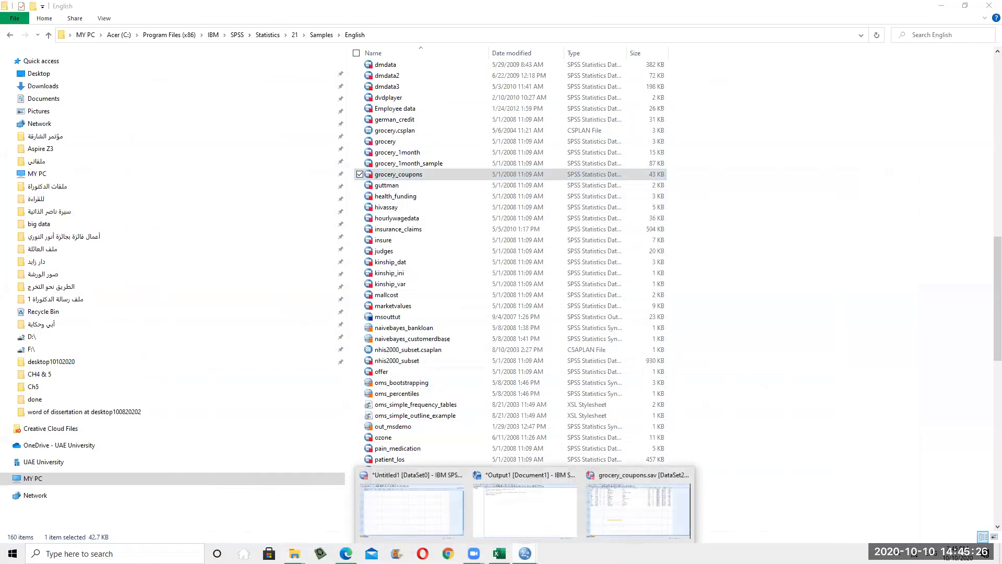
{"action": "left_click", "coordinate": [622, 528]}
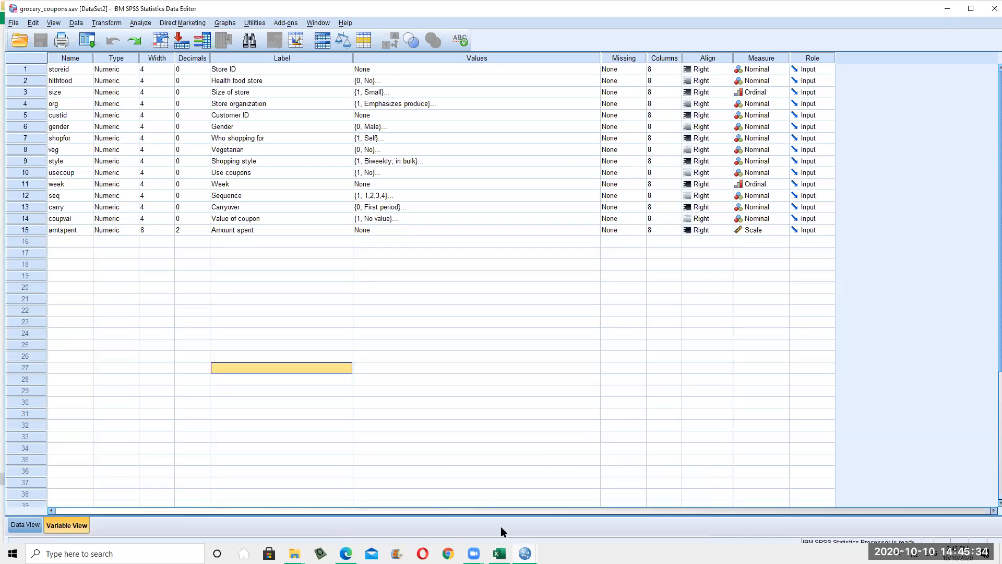
{"action": "mouse_move", "coordinate": [525, 554]}
{"action": "left_click", "coordinate": [448, 523]}
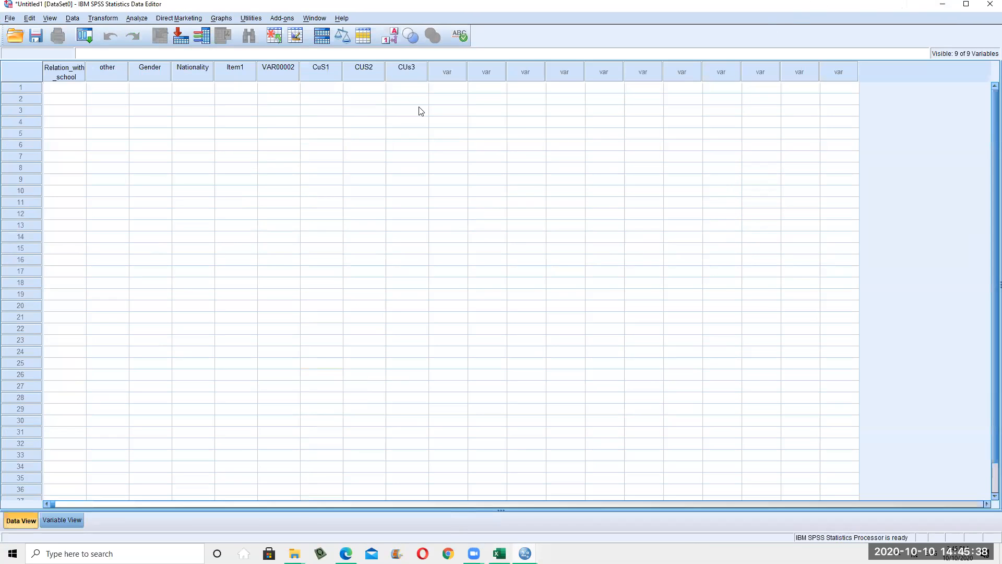
{"action": "left_click", "coordinate": [943, 4]}
{"action": "left_click", "coordinate": [473, 553]}
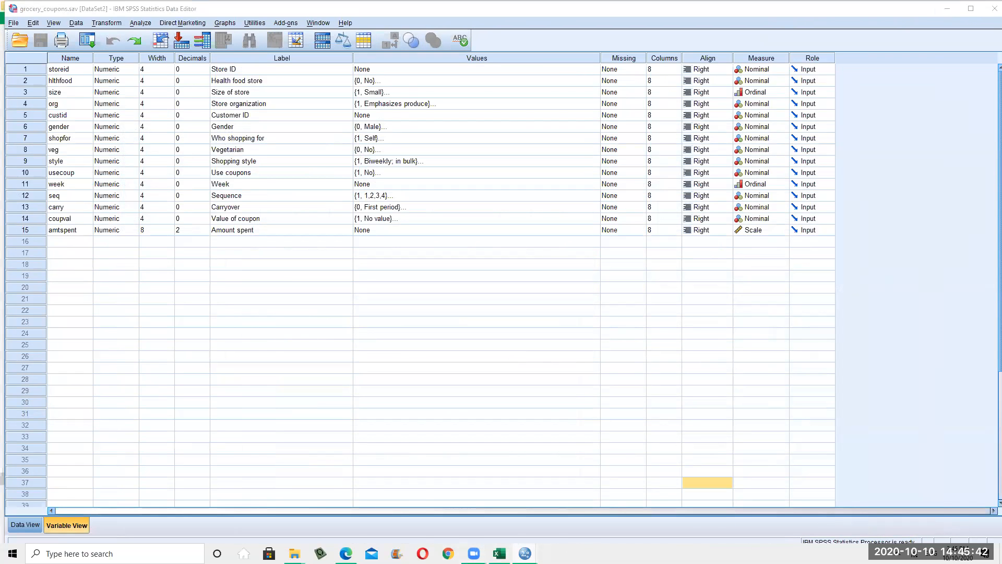
{"action": "left_click", "coordinate": [530, 516]}
Bring the Survey results workbook forward, click into the sheet, and bring up Excel's Open dialog
{"action": "left_click", "coordinate": [500, 553]}
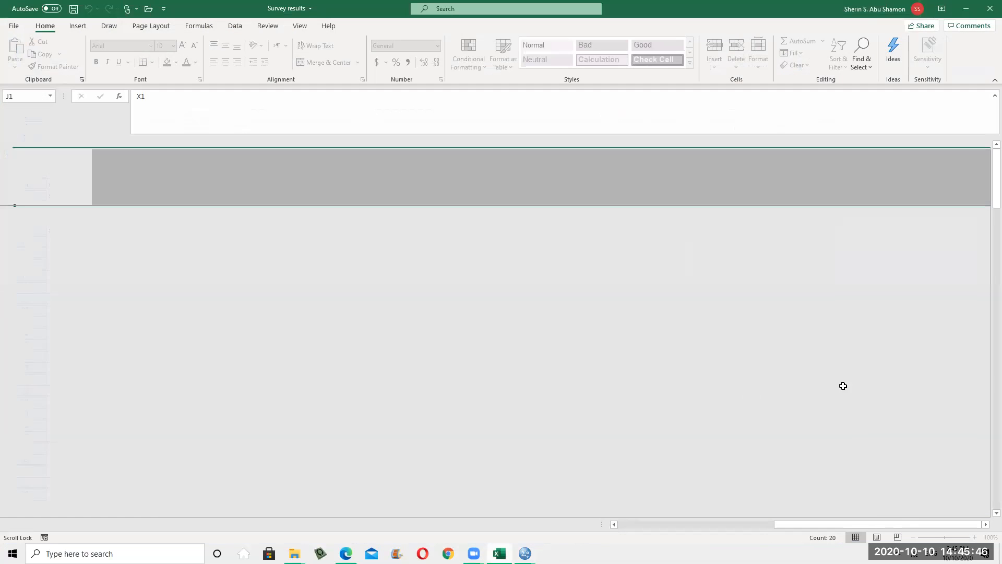
{"action": "left_click", "coordinate": [895, 430]}
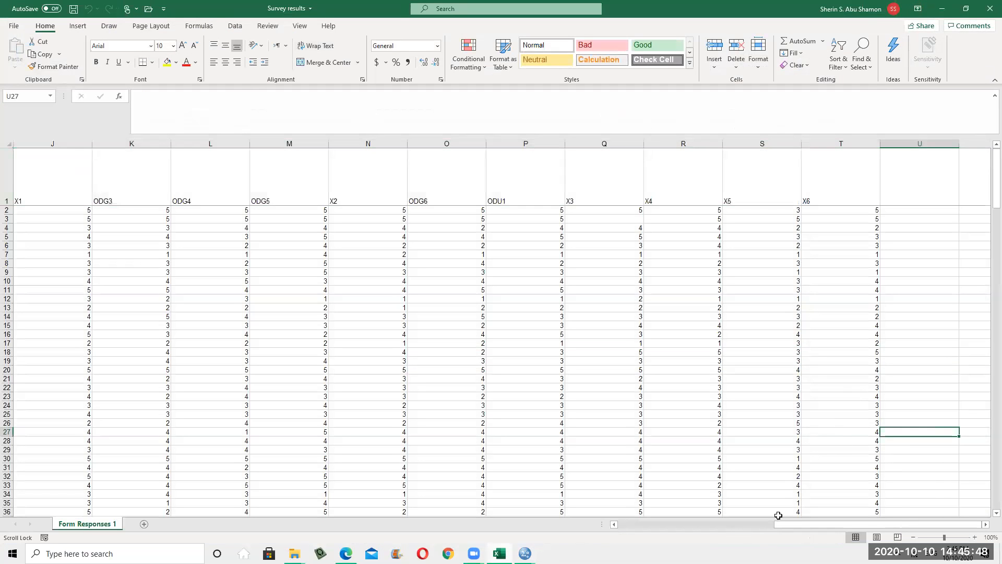
{"action": "left_click", "coordinate": [474, 554]}
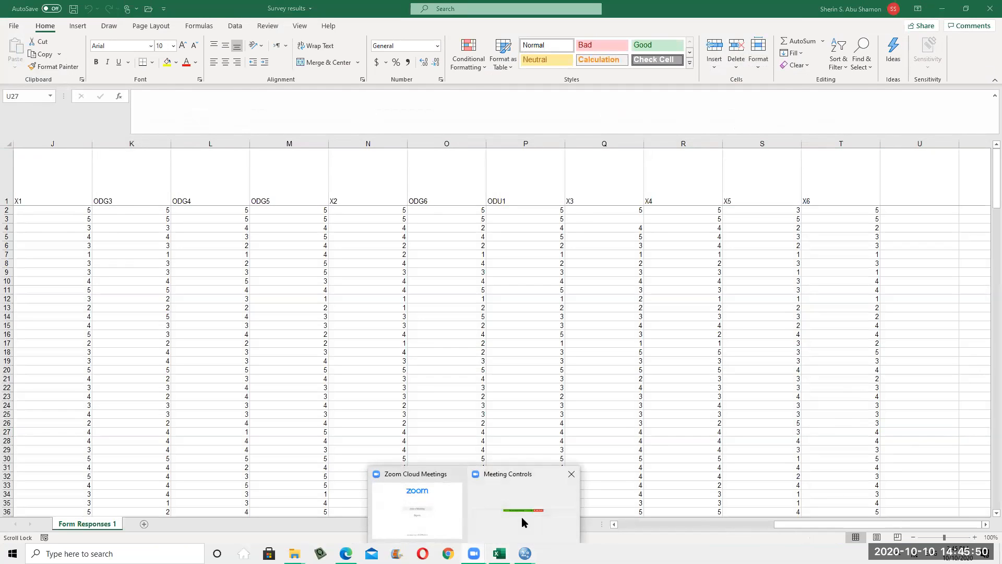
{"action": "left_click", "coordinate": [524, 521]}
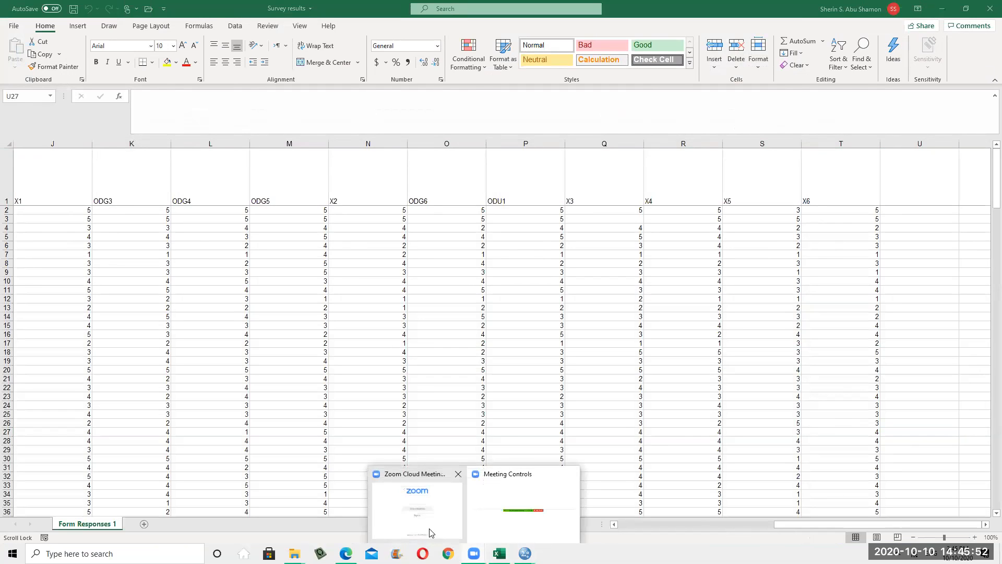
{"action": "left_click", "coordinate": [429, 532]}
{"action": "left_click", "coordinate": [506, 293]}
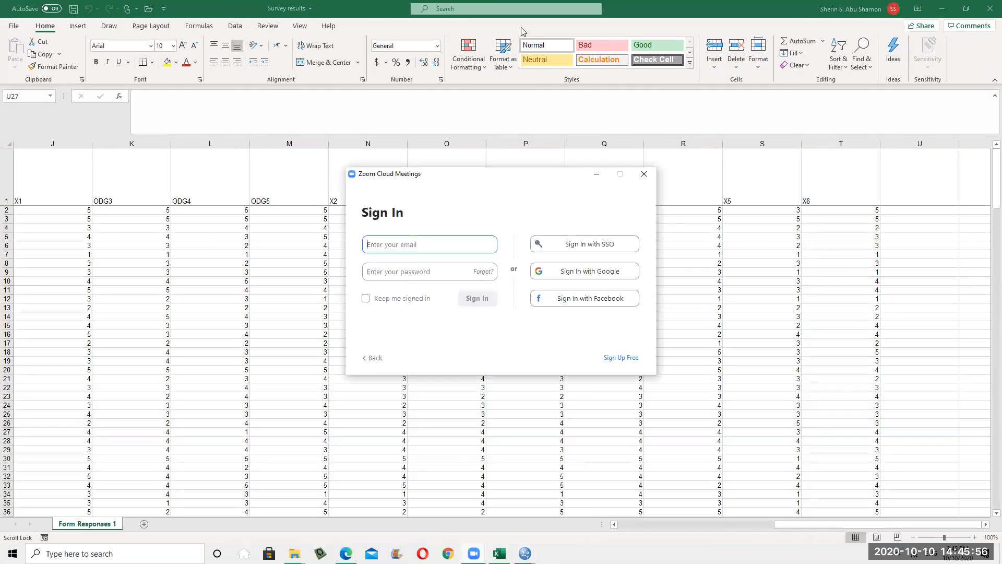
{"action": "left_click", "coordinate": [644, 174]}
{"action": "left_click", "coordinate": [646, 25]}
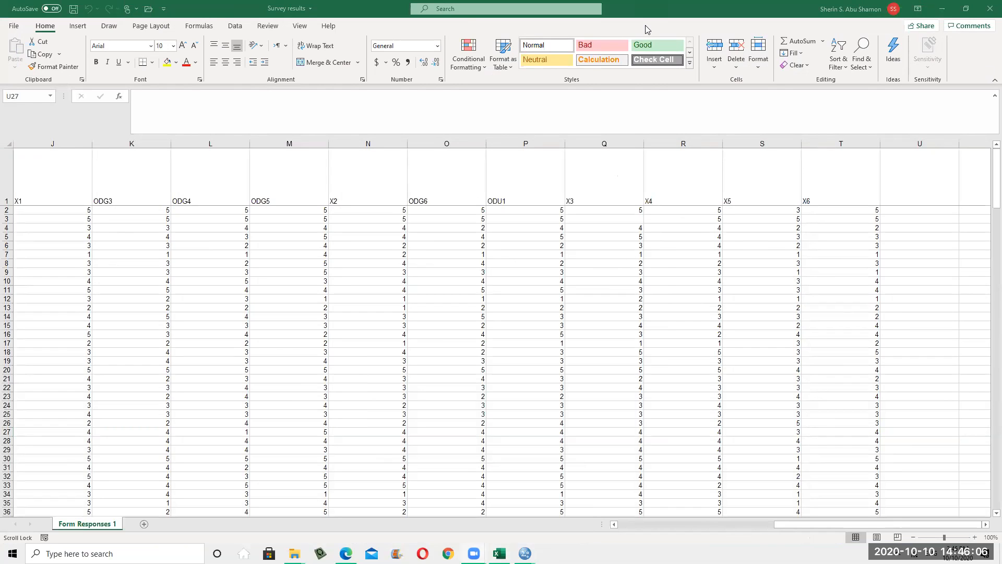
{"action": "left_click", "coordinate": [584, 434]}
Browse to Desktop with the Look in list, then return to the SPSS101012020 folder
{"action": "left_click", "coordinate": [590, 210]}
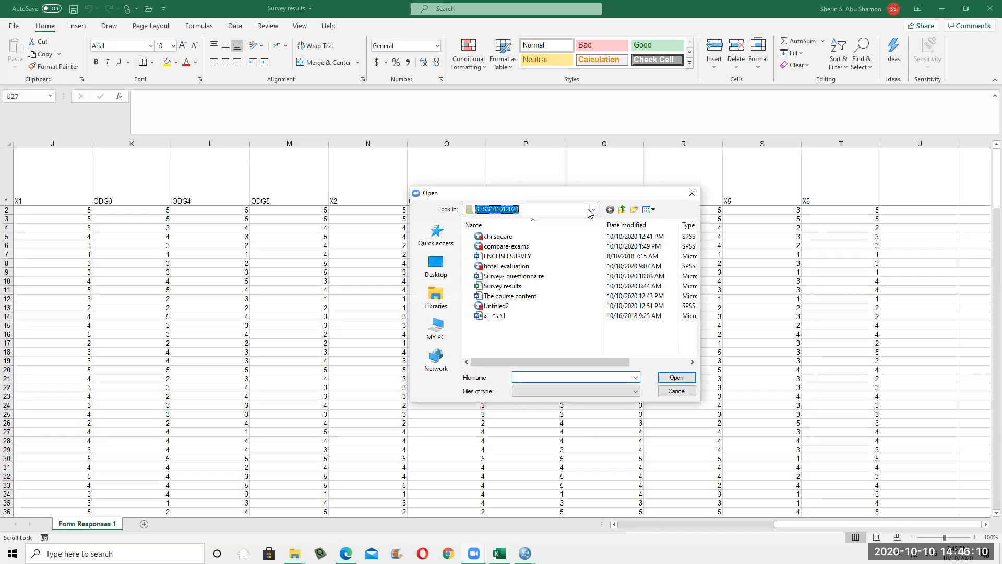
{"action": "left_click", "coordinate": [590, 212]}
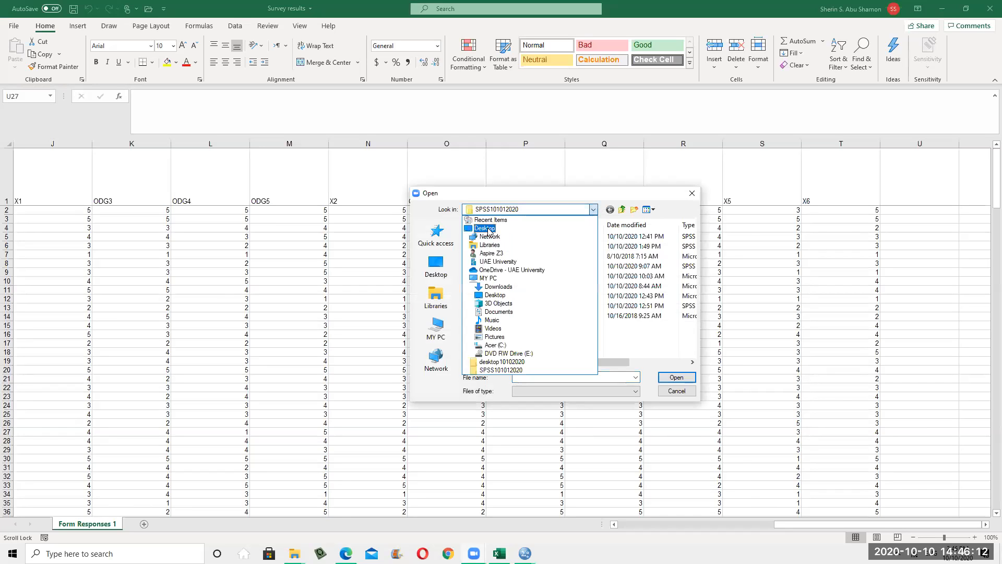
{"action": "left_click", "coordinate": [487, 229]}
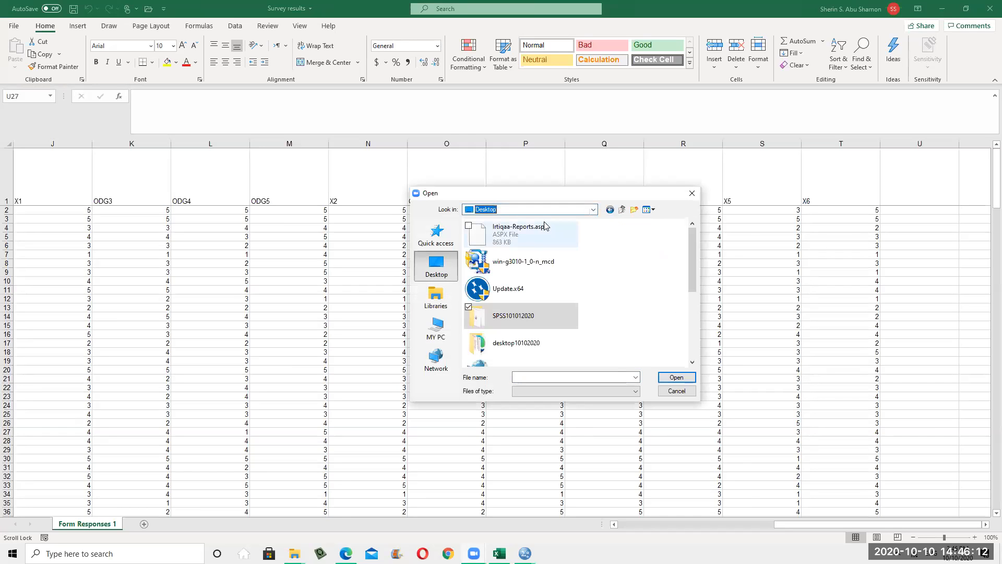
{"action": "left_click", "coordinate": [590, 210]}
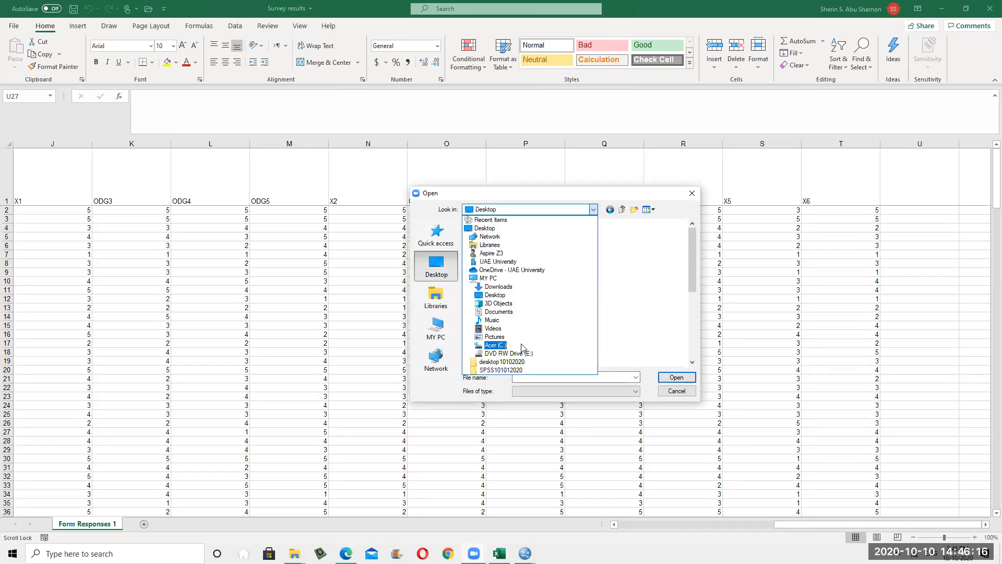
{"action": "left_click", "coordinate": [515, 371]}
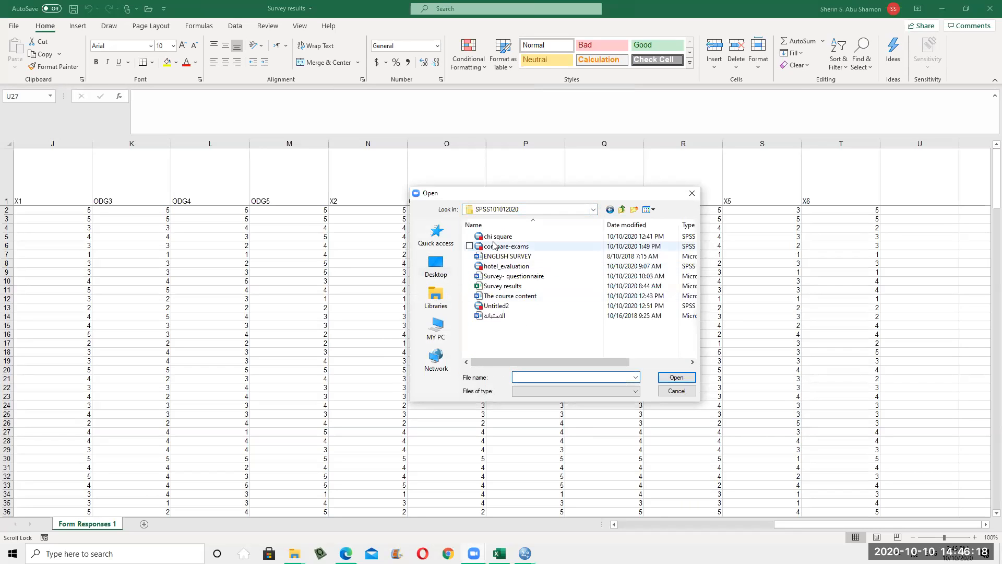
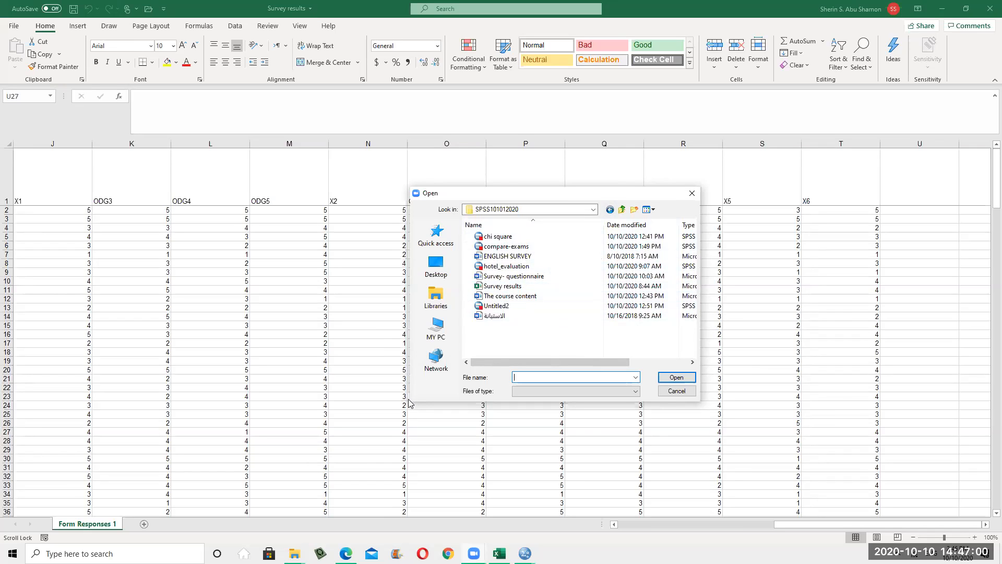
Select the Survey results file, then dismiss the Open dialog without opening anything
{"action": "left_click", "coordinate": [514, 289]}
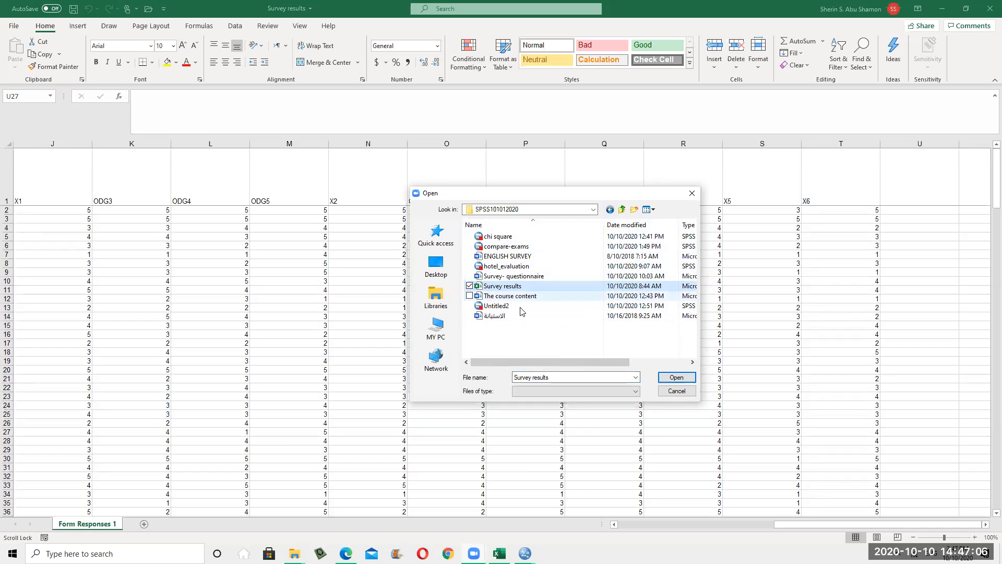
{"action": "key", "text": "Return"}
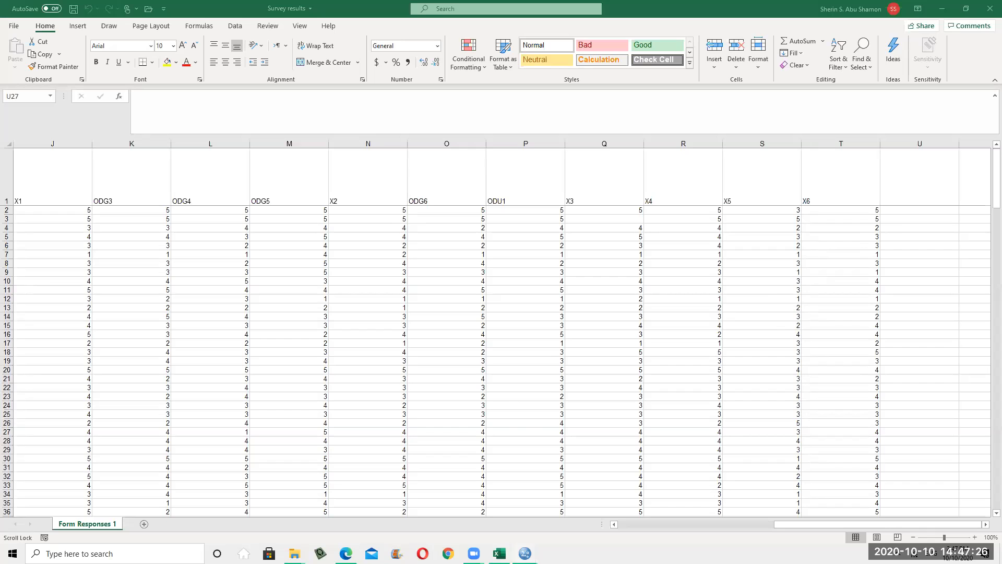
Return to the survey workbook, add a new Sheet1, and enter 'options' in cell B2
{"action": "left_click", "coordinate": [942, 9]}
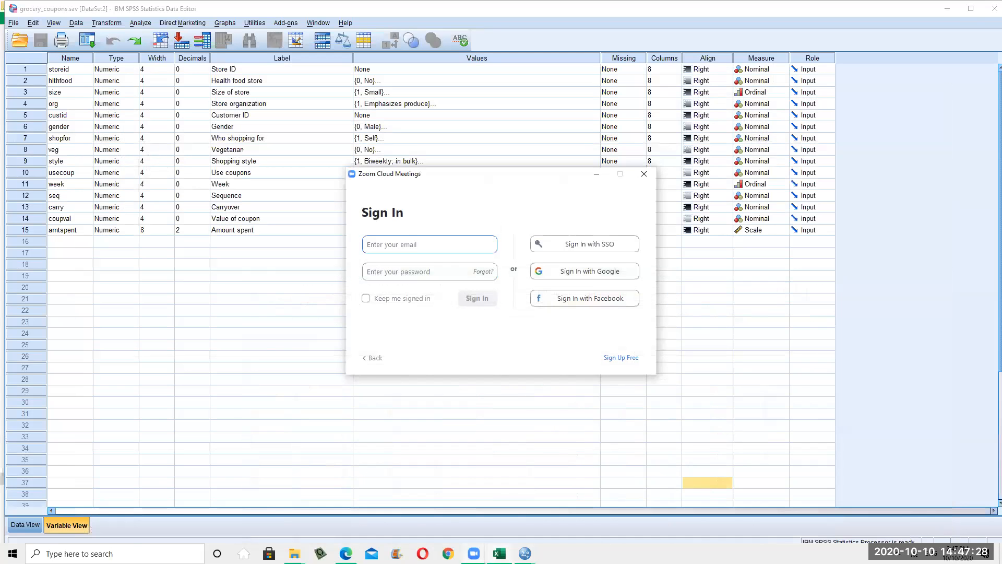
{"action": "left_click", "coordinate": [500, 553]}
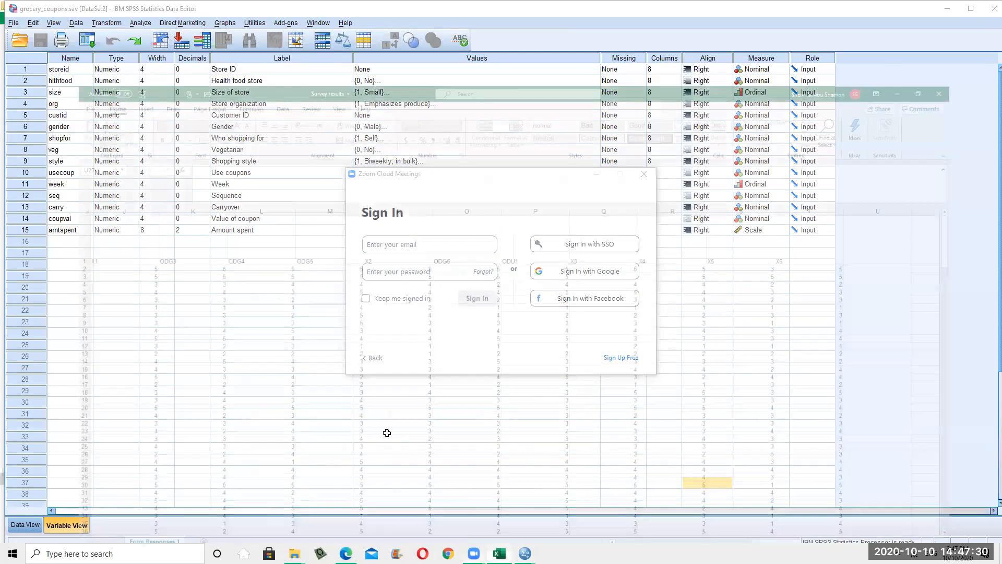
{"action": "left_click", "coordinate": [387, 432]}
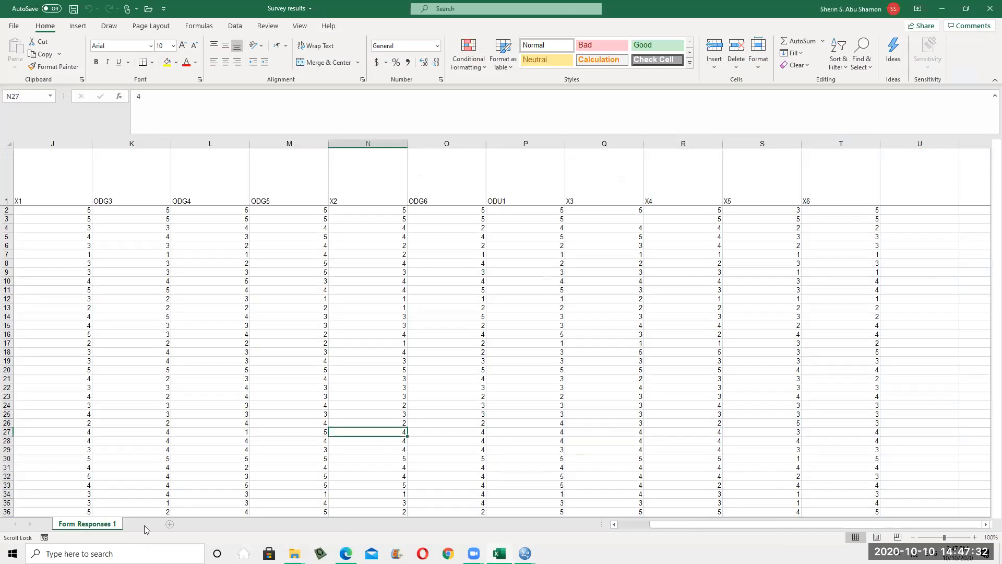
{"action": "left_click", "coordinate": [144, 524]}
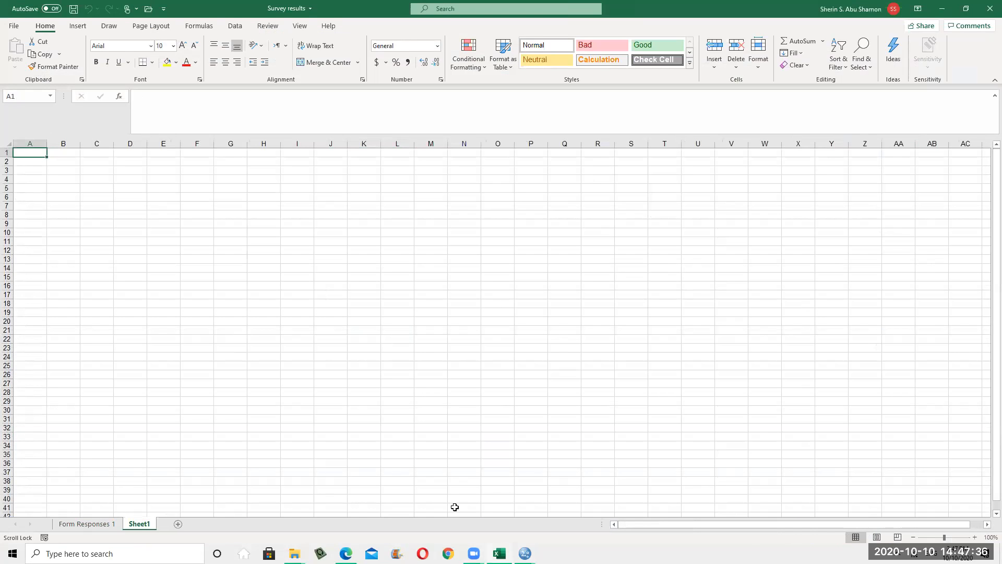
{"action": "left_click", "coordinate": [68, 205]}
{"action": "left_click", "coordinate": [64, 158]}
{"action": "type", "text": "options"}
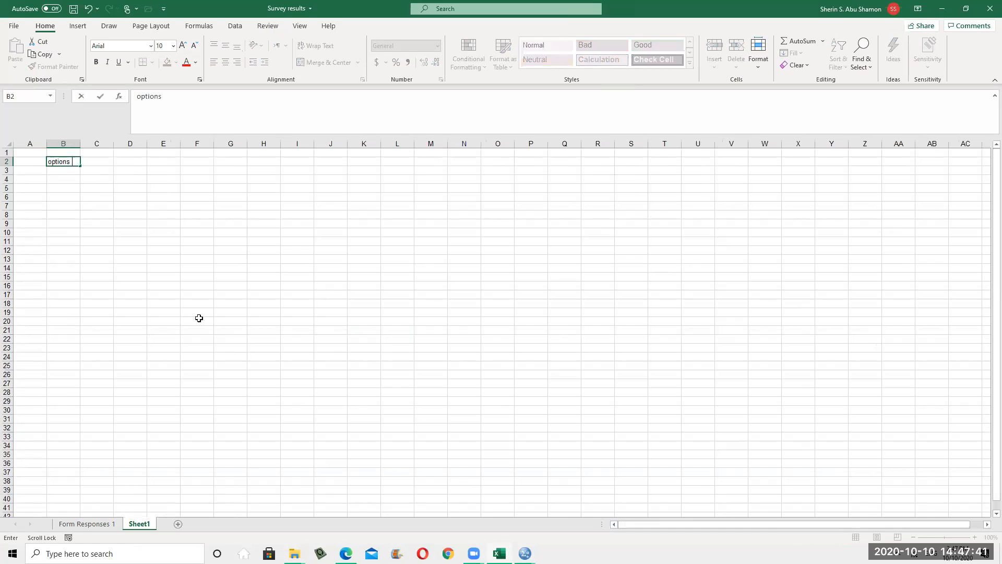
{"action": "left_click", "coordinate": [243, 349]}
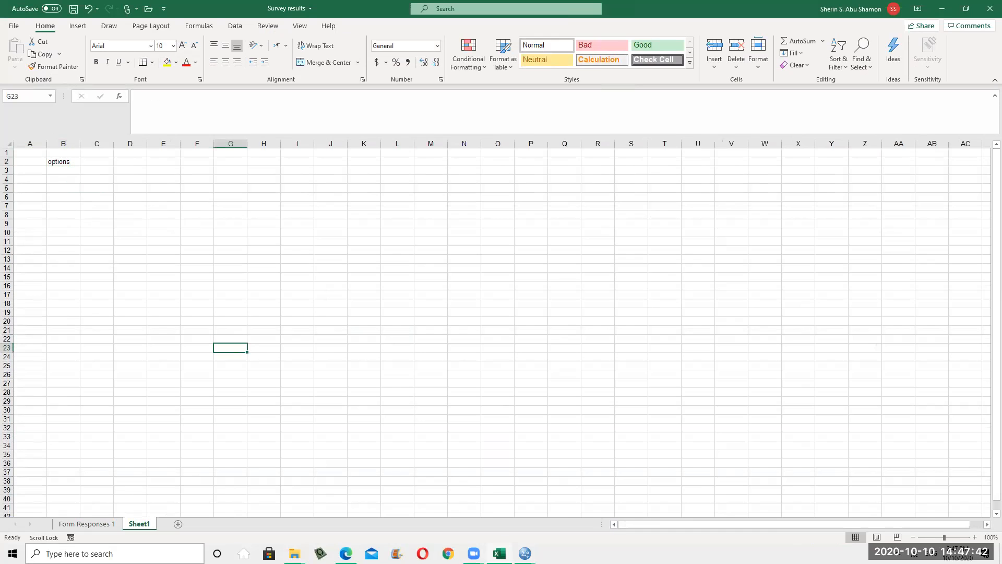
Add another worksheet and name it 'data'
{"action": "left_click", "coordinate": [178, 524]}
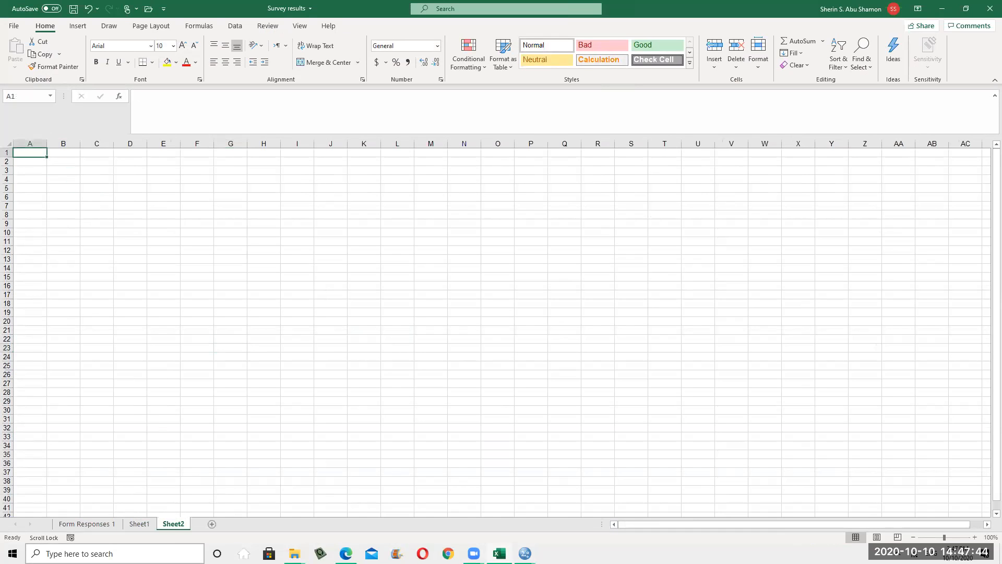
{"action": "double_click", "coordinate": [175, 524]}
{"action": "type", "text": "data"}
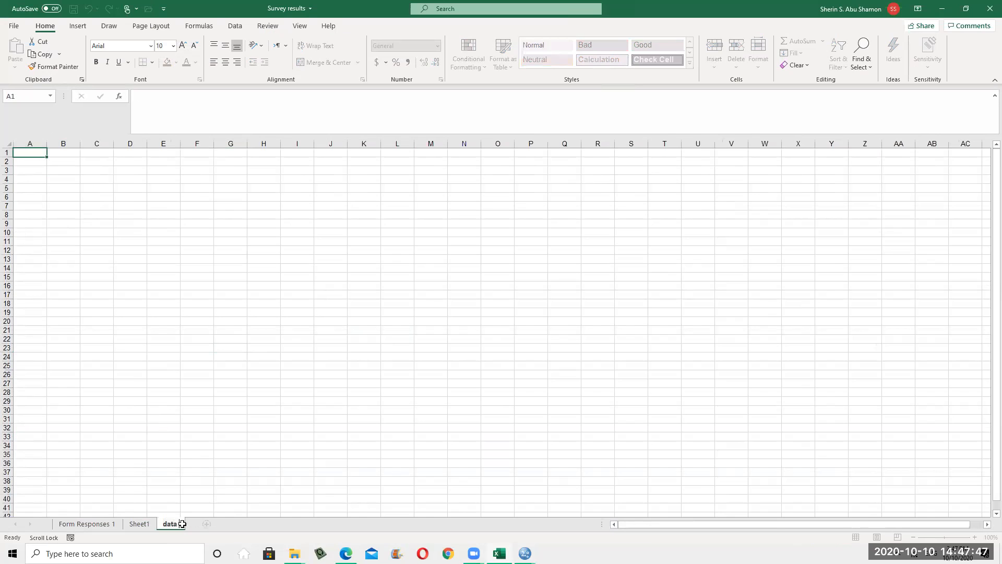
{"action": "left_click_drag", "start_coordinate": [163, 463], "coordinate": [163, 454]}
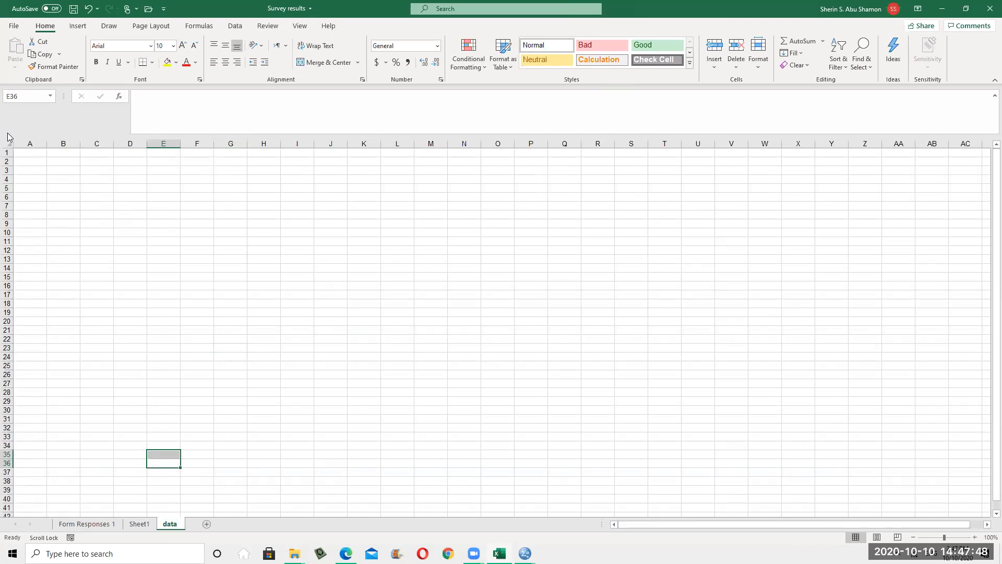
Enter A in cell A2 of the data sheet, removing a stray extra B
{"action": "left_click", "coordinate": [37, 163]}
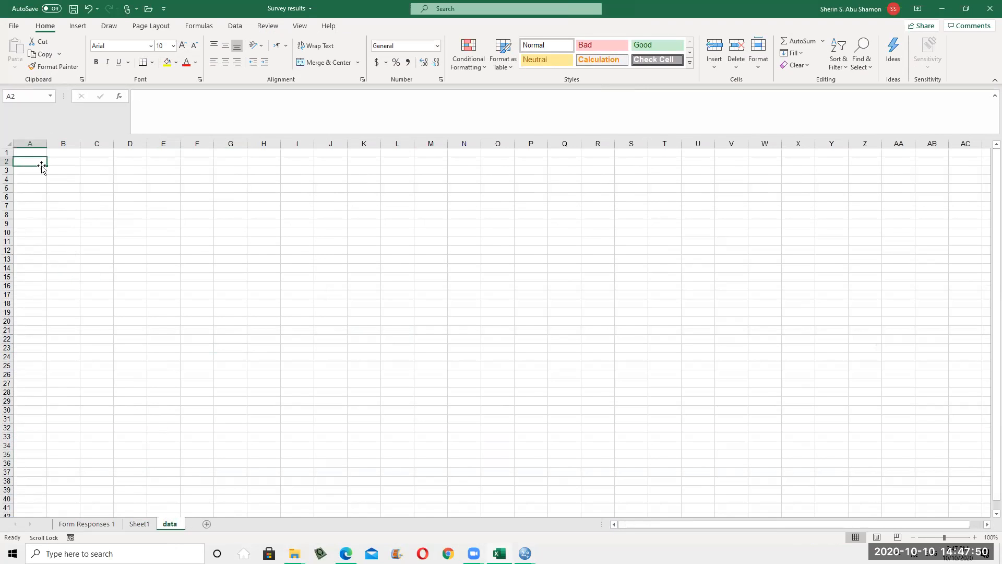
{"action": "type", "text": "A"}
{"action": "scroll", "coordinate": [42, 166], "scroll_direction": "down", "scroll_amount": 1}
{"action": "type", "text": "B"}
{"action": "scroll", "coordinate": [43, 165], "scroll_direction": "down", "scroll_amount": 1}
{"action": "scroll", "coordinate": [104, 209], "scroll_direction": "up", "scroll_amount": 2}
{"action": "left_click", "coordinate": [37, 166]}
{"action": "key", "text": "BackSpace"}
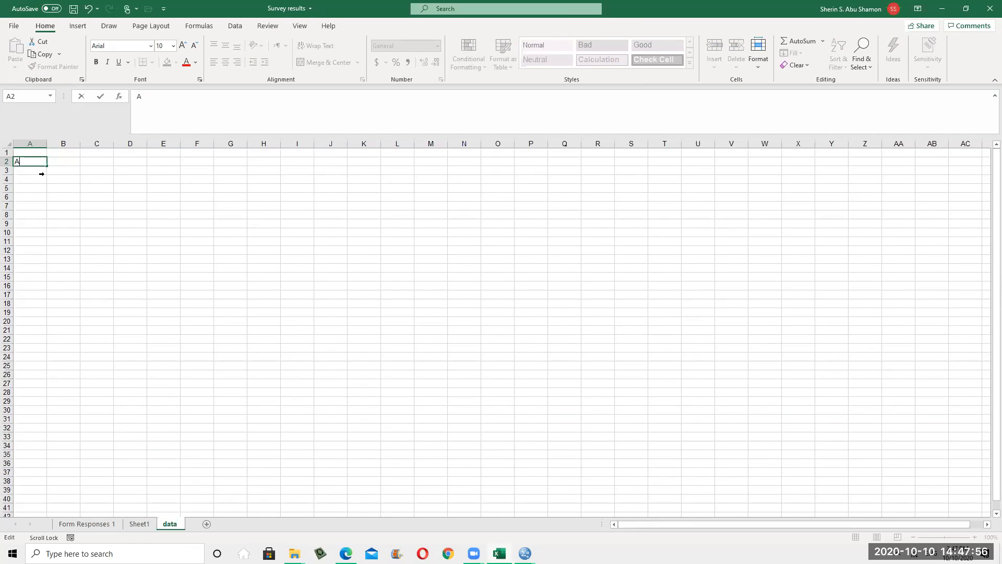
Fill A3:A5 with B, C and D, then go back to Sheet1
{"action": "left_click", "coordinate": [35, 173]}
{"action": "type", "text": "B"}
{"action": "scroll", "coordinate": [38, 171], "scroll_direction": "down", "scroll_amount": 1}
{"action": "left_click", "coordinate": [36, 171]}
{"action": "type", "text": "C"}
{"action": "scroll", "coordinate": [39, 158], "scroll_direction": "down", "scroll_amount": 1}
{"action": "left_click", "coordinate": [39, 172]}
{"action": "type", "text": "D"}
{"action": "left_click", "coordinate": [423, 340]}
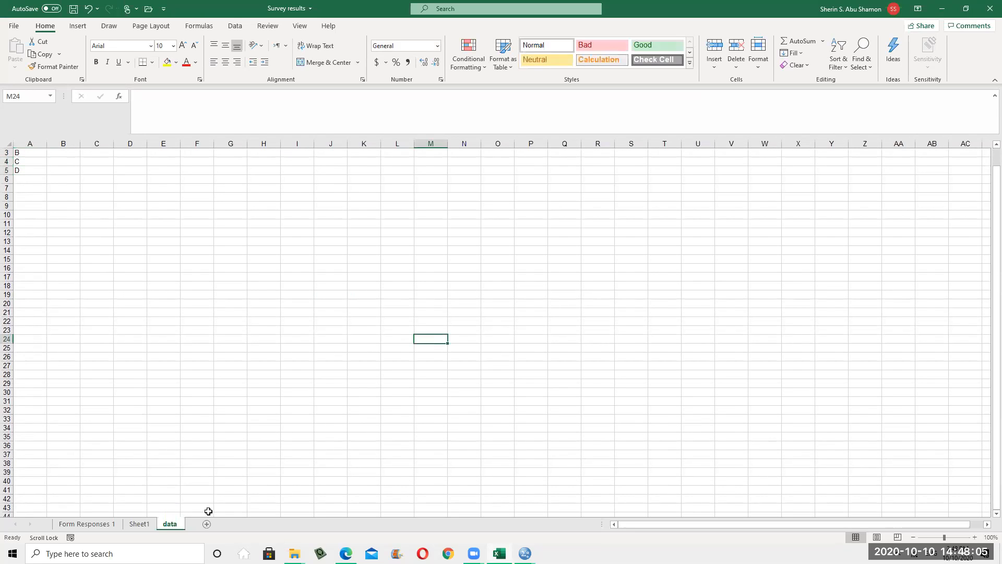
{"action": "left_click", "coordinate": [140, 524]}
{"action": "left_click", "coordinate": [74, 159]}
{"action": "left_click", "coordinate": [37, 163]}
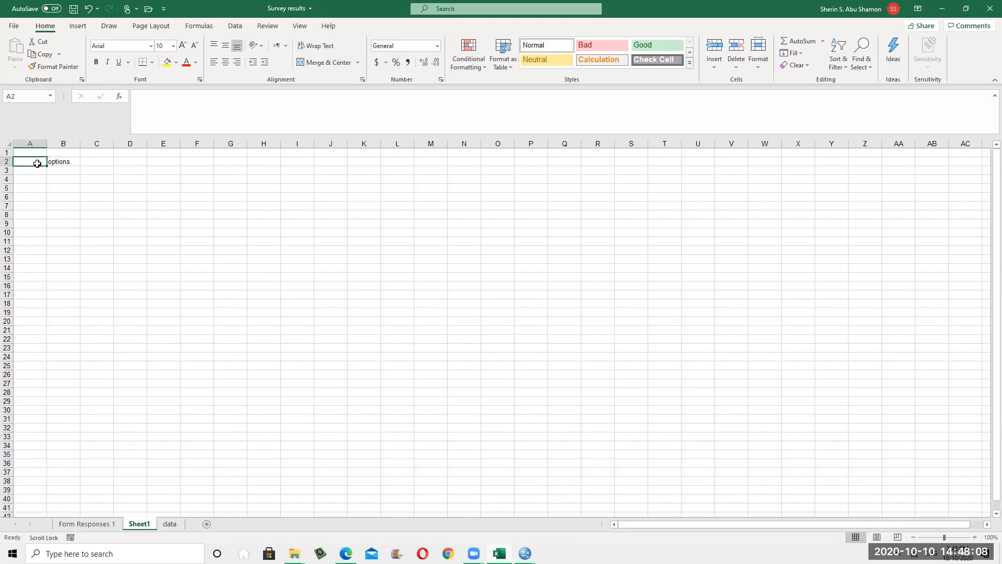
Move the options heading up into cell B1
{"action": "left_click", "coordinate": [71, 161]}
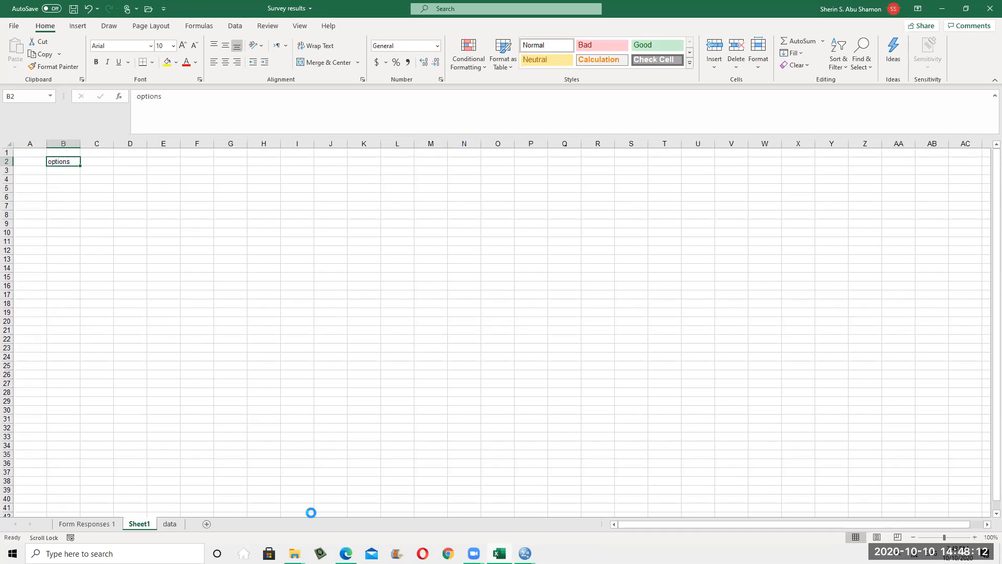
{"action": "left_click", "coordinate": [67, 150]}
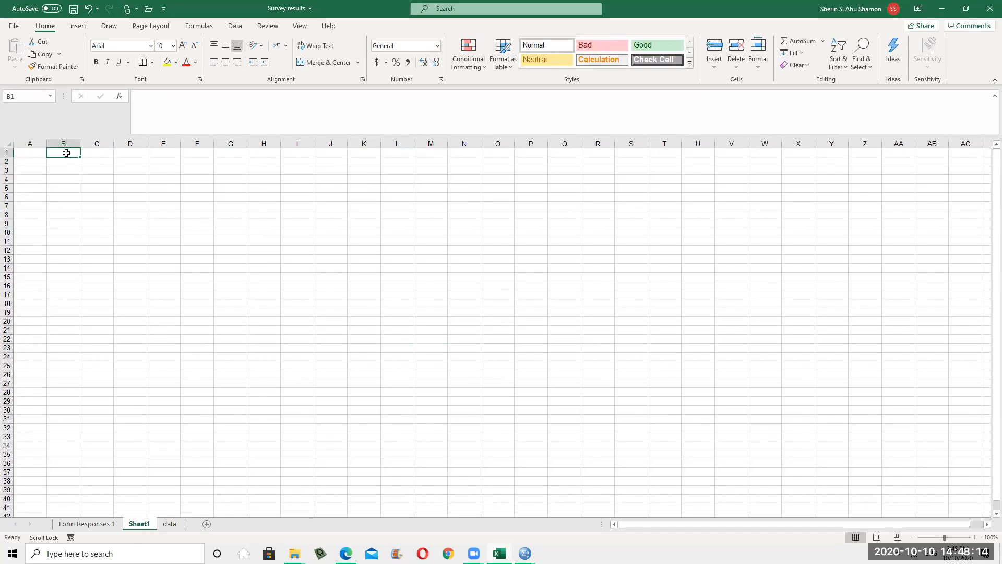
{"action": "type", "text": "p"}
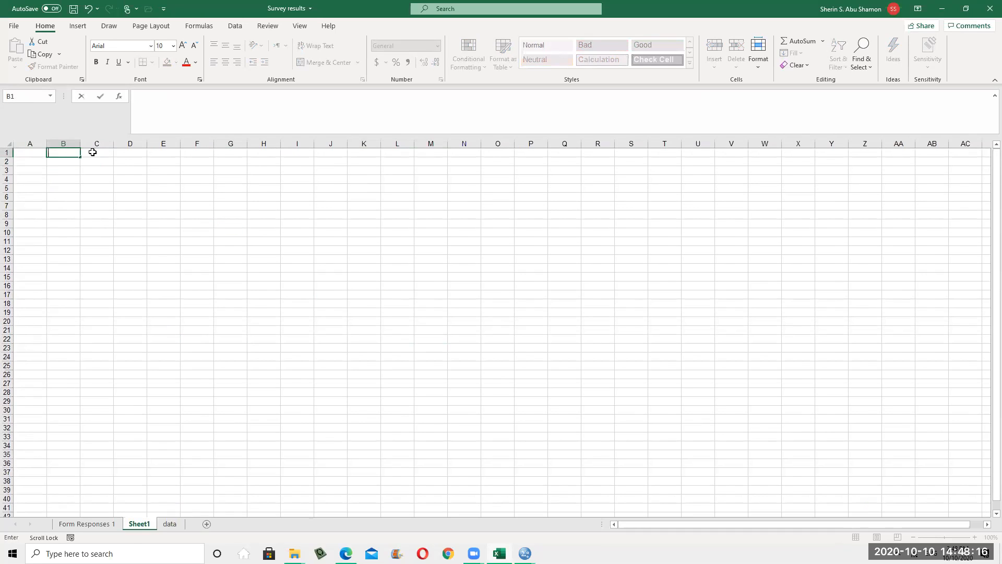
{"action": "type", "text": "ptions"}
{"action": "left_click", "coordinate": [174, 302]}
Give B2 a List data validation sourced from 'data'!$A$2:$A$5
{"action": "left_click", "coordinate": [67, 163]}
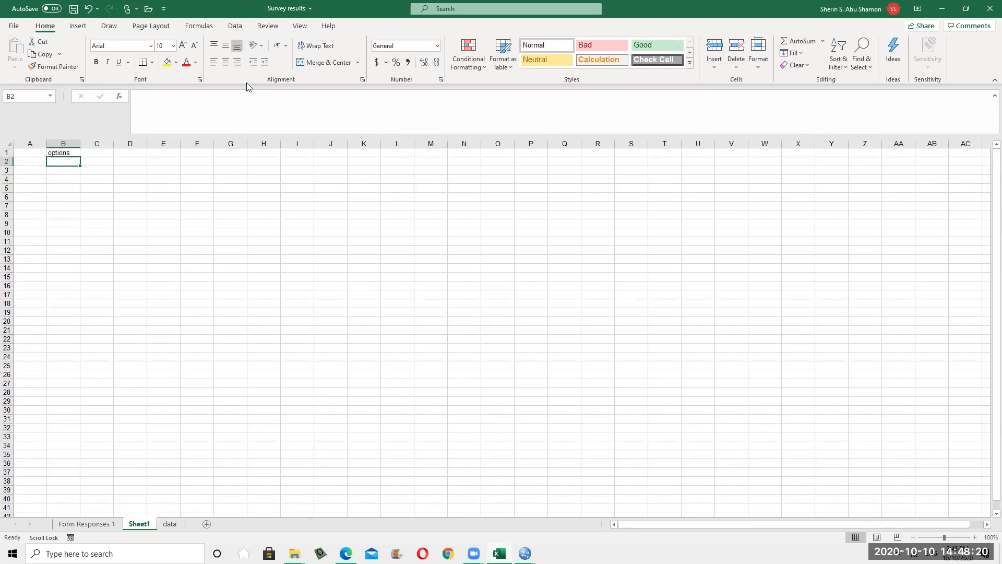
{"action": "left_click", "coordinate": [247, 28]}
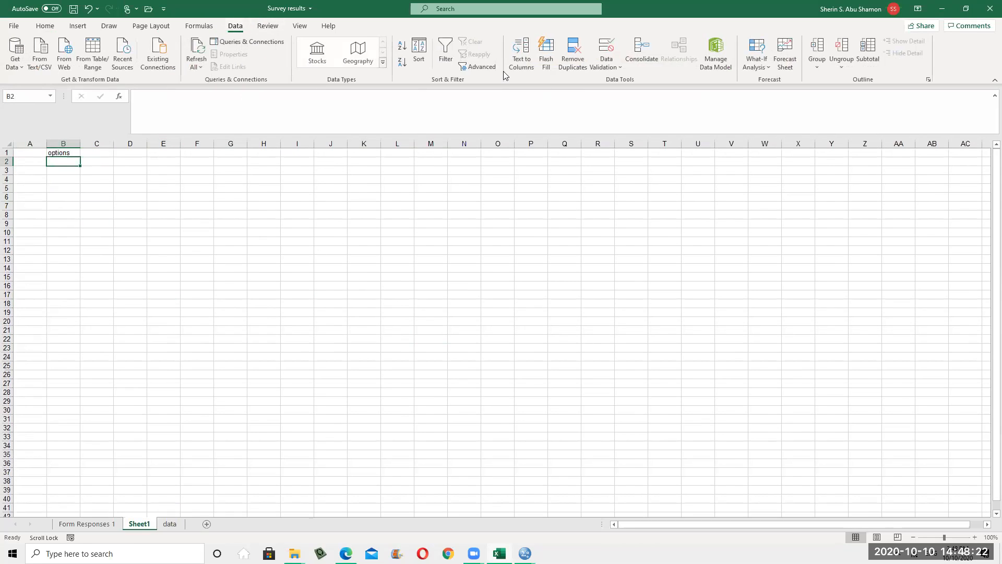
{"action": "left_click", "coordinate": [608, 64]}
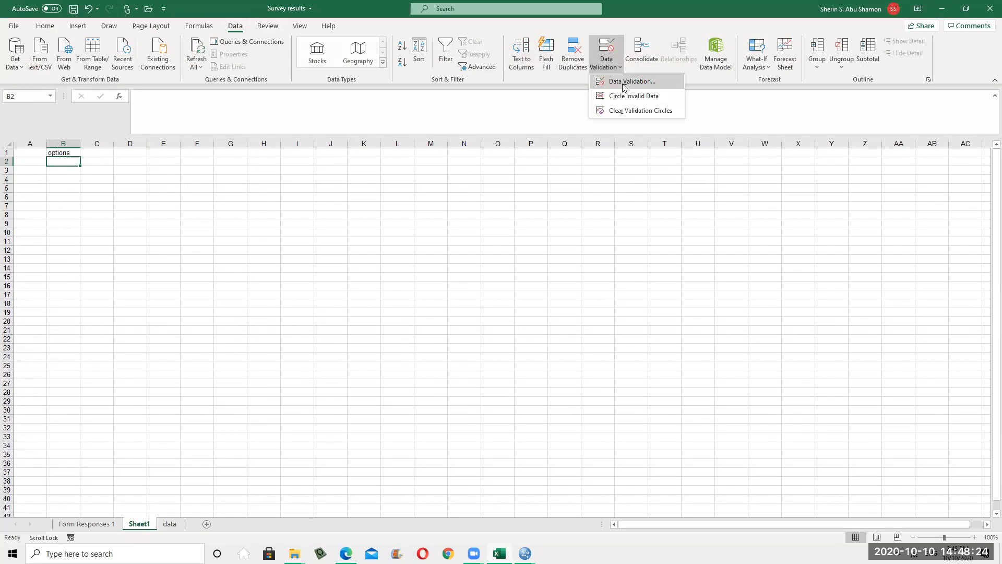
{"action": "left_click", "coordinate": [639, 88]}
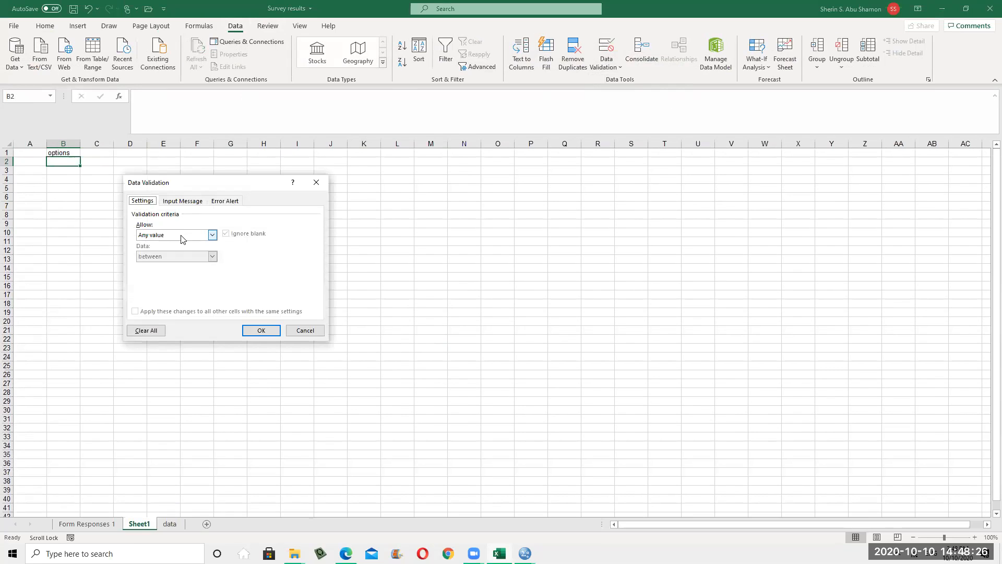
{"action": "left_click", "coordinate": [213, 235]}
{"action": "left_click", "coordinate": [159, 272]}
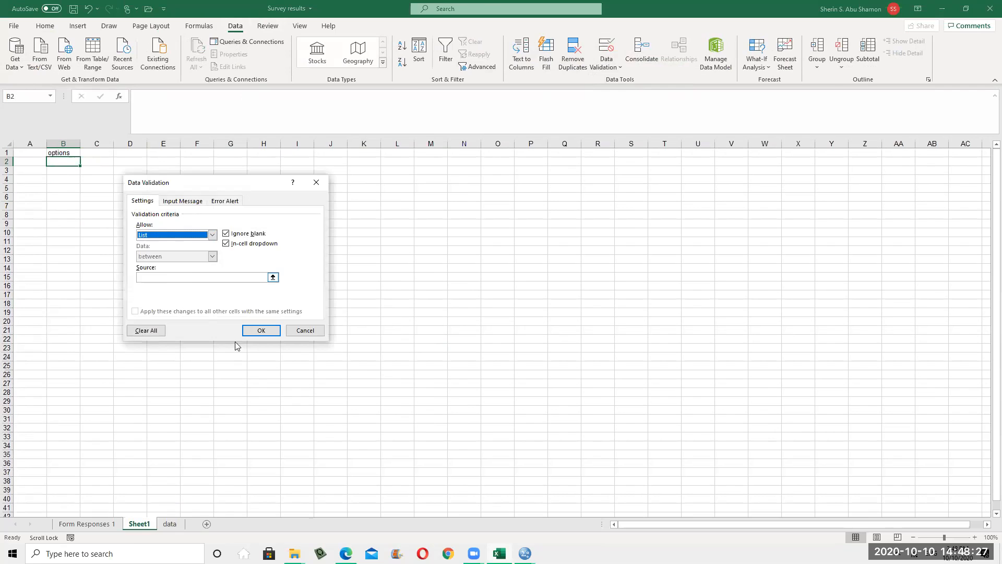
{"action": "left_click", "coordinate": [274, 277]}
{"action": "left_click", "coordinate": [170, 523]}
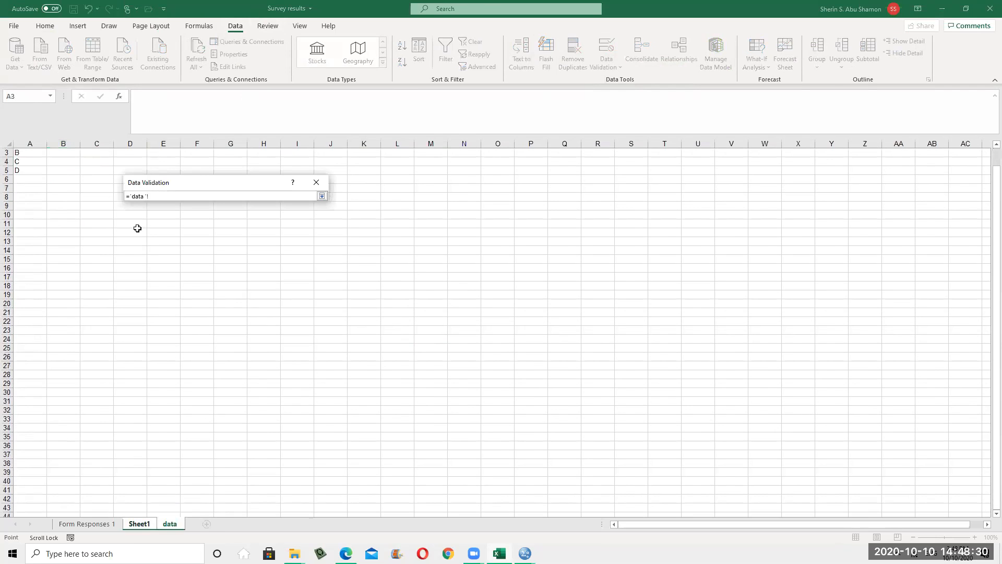
{"action": "scroll", "coordinate": [28, 162], "scroll_direction": "up", "scroll_amount": 1}
{"action": "left_click_drag", "start_coordinate": [27, 162], "coordinate": [26, 187]}
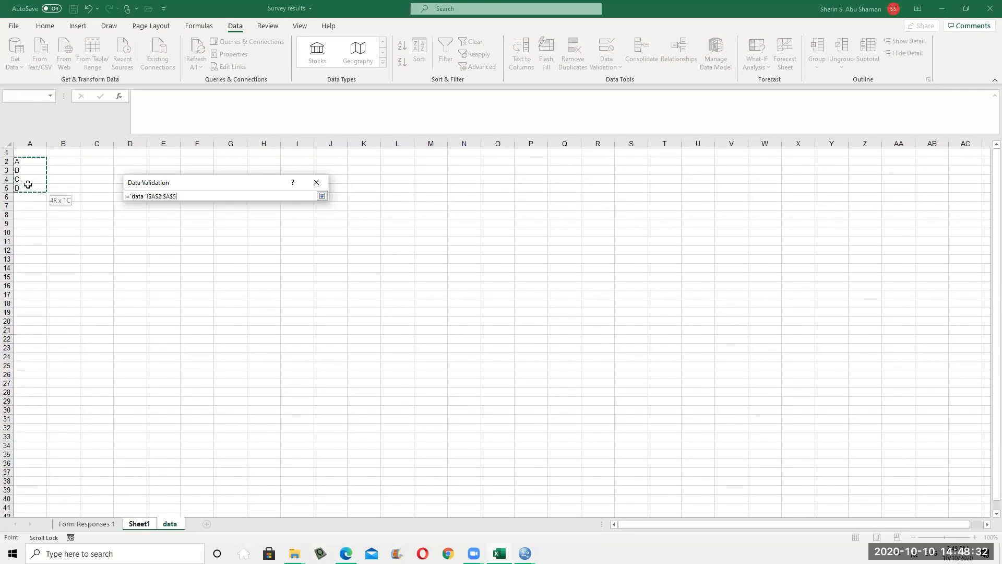
{"action": "left_click", "coordinate": [322, 195]}
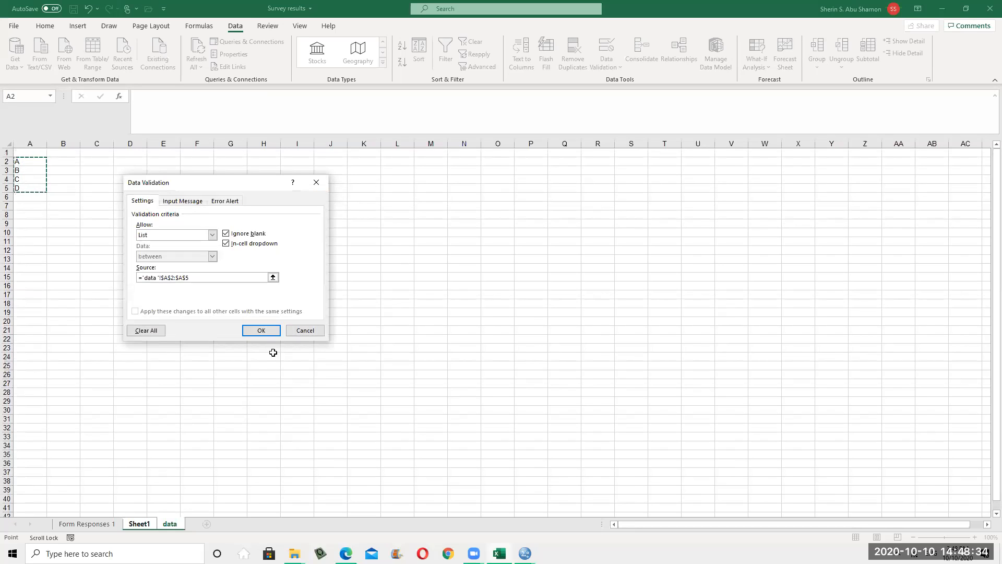
{"action": "left_click", "coordinate": [261, 330]}
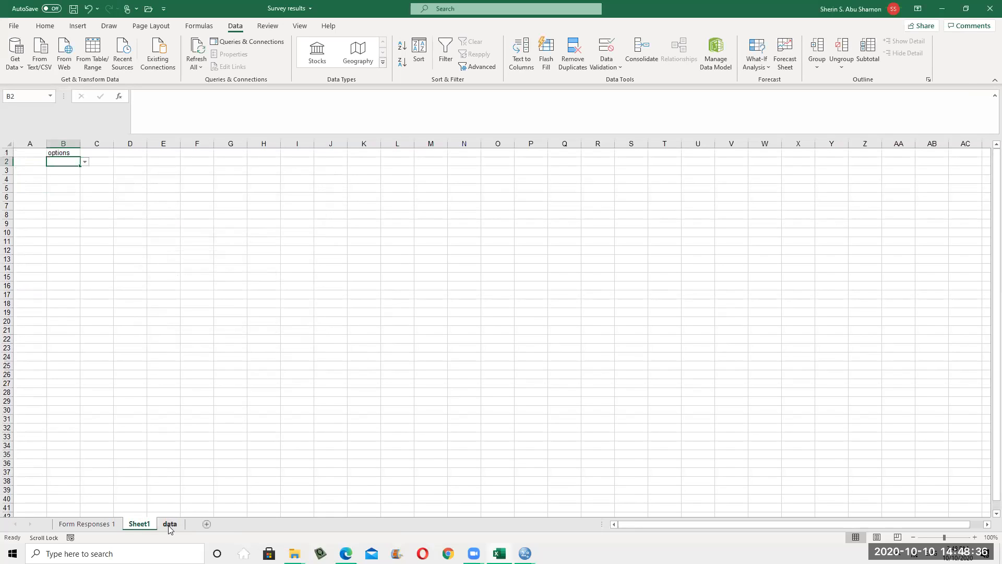
Copy B2's dropdown down column B, label A1 'Case1', and add P1 with an answer
{"action": "left_click_drag", "start_coordinate": [79, 165], "coordinate": [122, 333]}
{"action": "scroll", "coordinate": [121, 332], "scroll_direction": "up", "scroll_amount": 20}
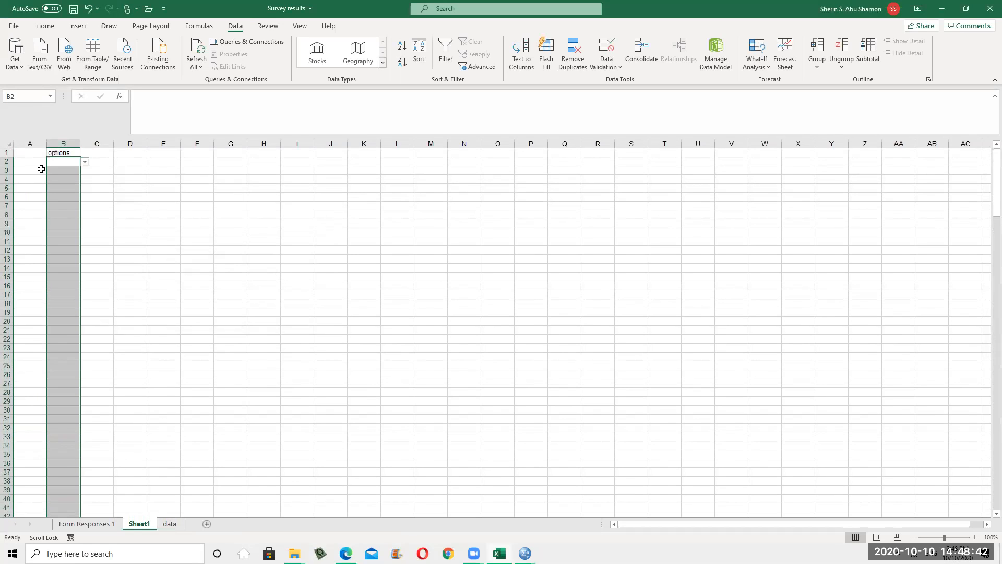
{"action": "left_click", "coordinate": [27, 155]}
{"action": "type", "text": "C"}
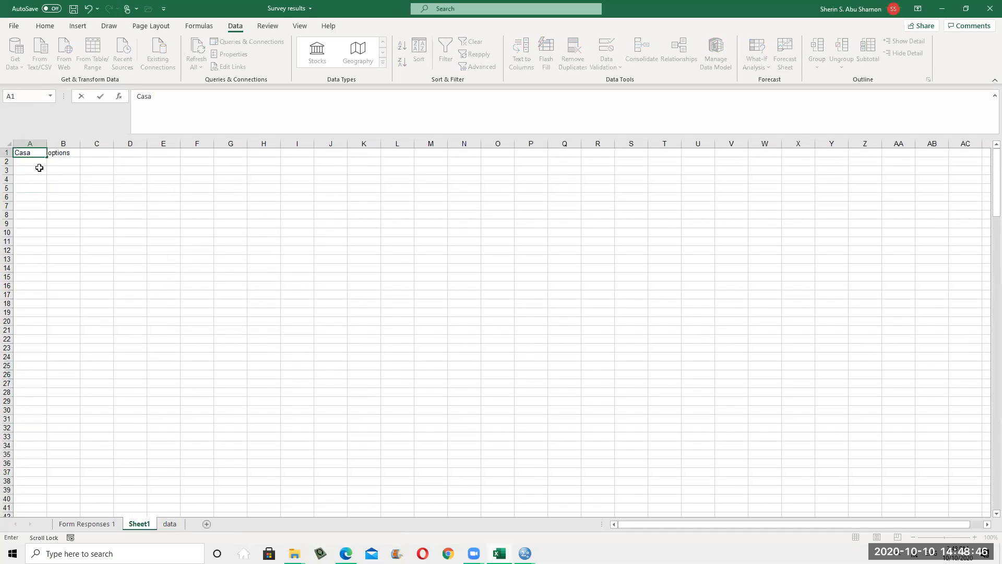
{"action": "type", "text": "ase1"}
{"action": "key", "text": "Return"}
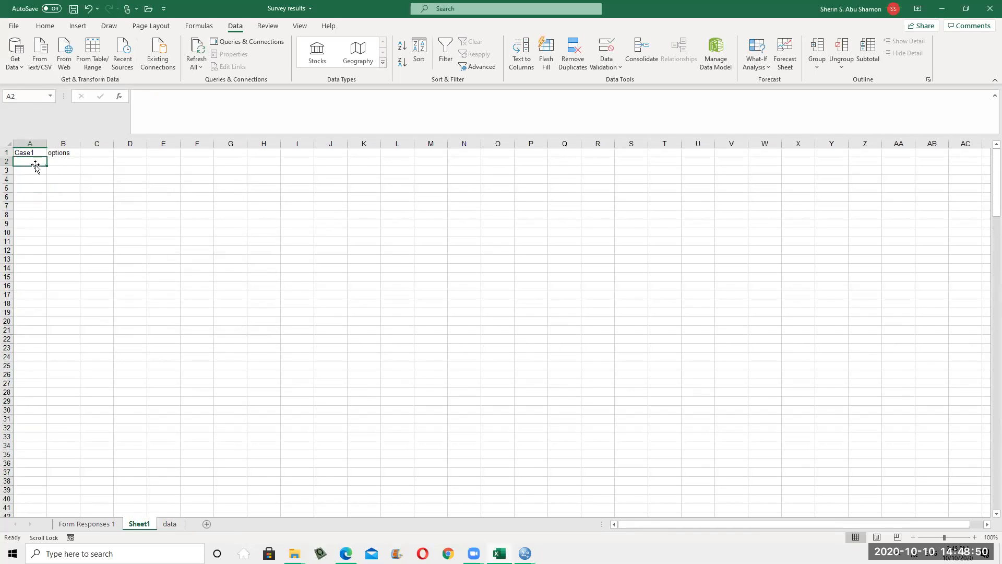
{"action": "type", "text": "P1"}
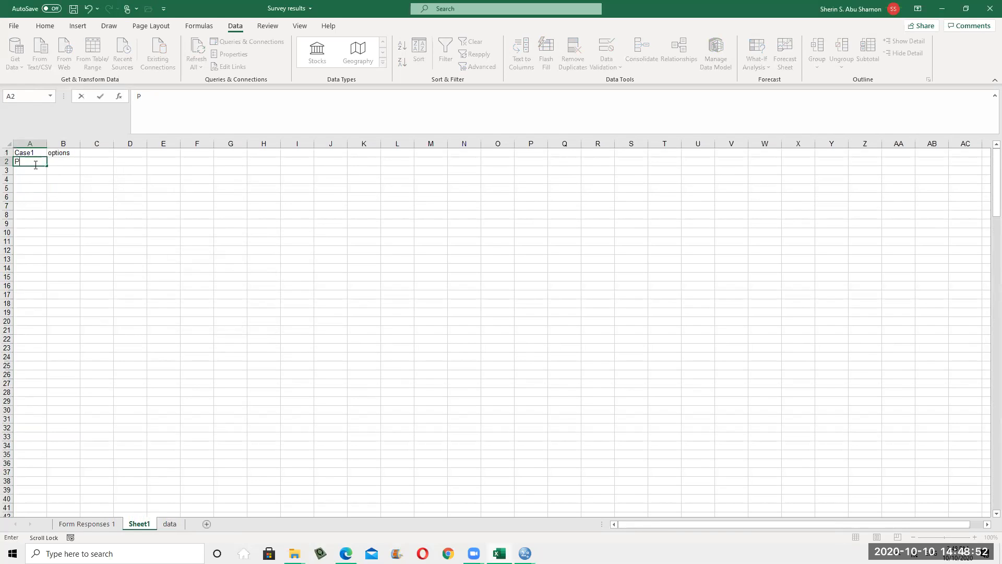
{"action": "left_click", "coordinate": [77, 165]}
{"action": "left_click", "coordinate": [84, 161]}
{"action": "left_click", "coordinate": [73, 180]}
Add participant P2 in A3 and choose D as its answer
{"action": "left_click", "coordinate": [20, 170]}
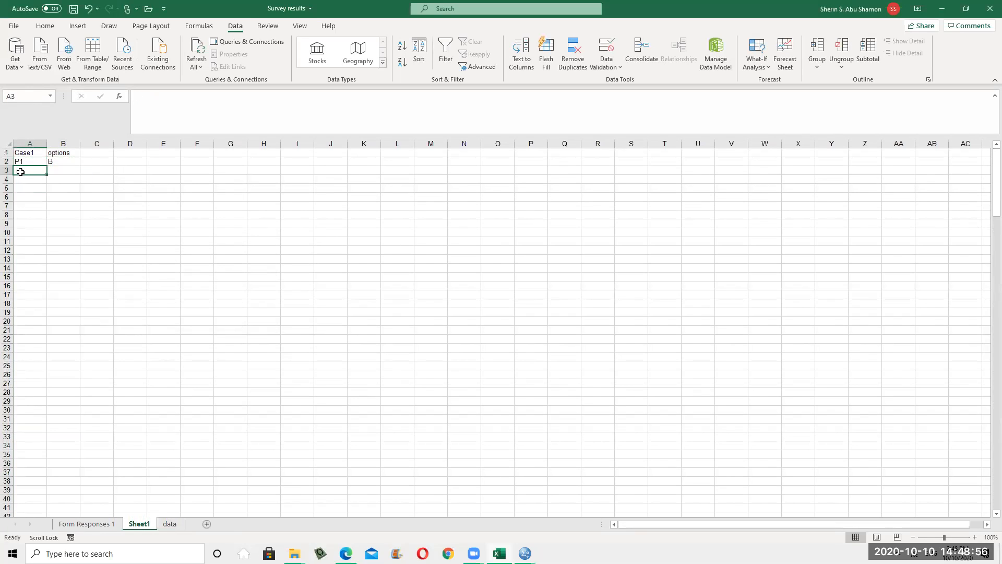
{"action": "type", "text": "P2"}
{"action": "left_click", "coordinate": [86, 207]}
{"action": "left_click", "coordinate": [73, 171]}
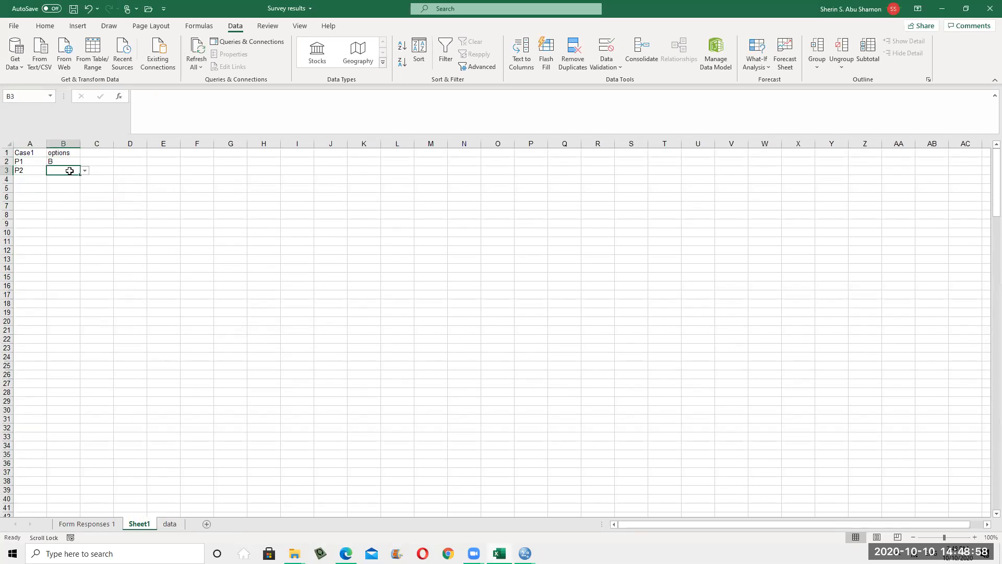
{"action": "left_click", "coordinate": [84, 170]}
{"action": "left_click", "coordinate": [78, 204]}
{"action": "left_click", "coordinate": [30, 181]}
{"action": "left_click", "coordinate": [30, 173]}
Pick answers from the dropdowns: D in B2, B in B4, C in B5
{"action": "left_click", "coordinate": [63, 161]}
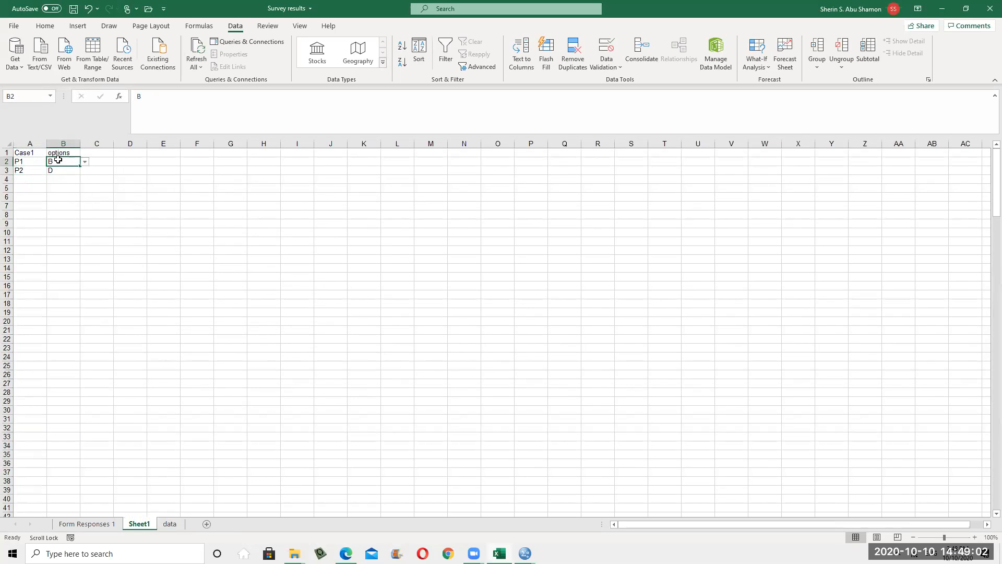
{"action": "left_click", "coordinate": [84, 163]}
{"action": "left_click", "coordinate": [68, 190]}
{"action": "left_click", "coordinate": [70, 169]}
{"action": "left_click", "coordinate": [70, 180]}
{"action": "left_click", "coordinate": [84, 179]}
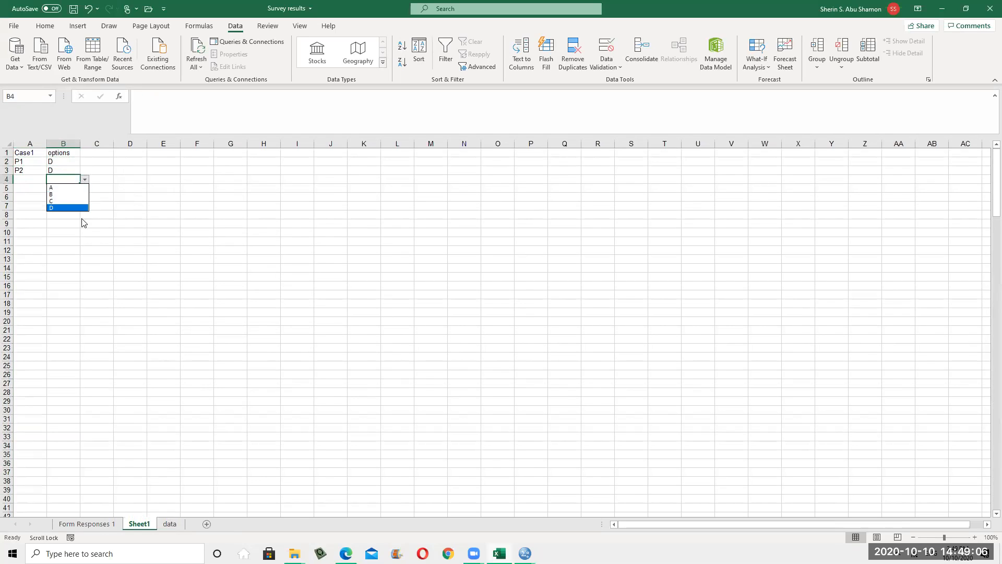
{"action": "left_click", "coordinate": [74, 197]}
{"action": "left_click", "coordinate": [75, 191]}
{"action": "left_click", "coordinate": [84, 188]}
{"action": "left_click", "coordinate": [79, 214]}
{"action": "left_click", "coordinate": [66, 198]}
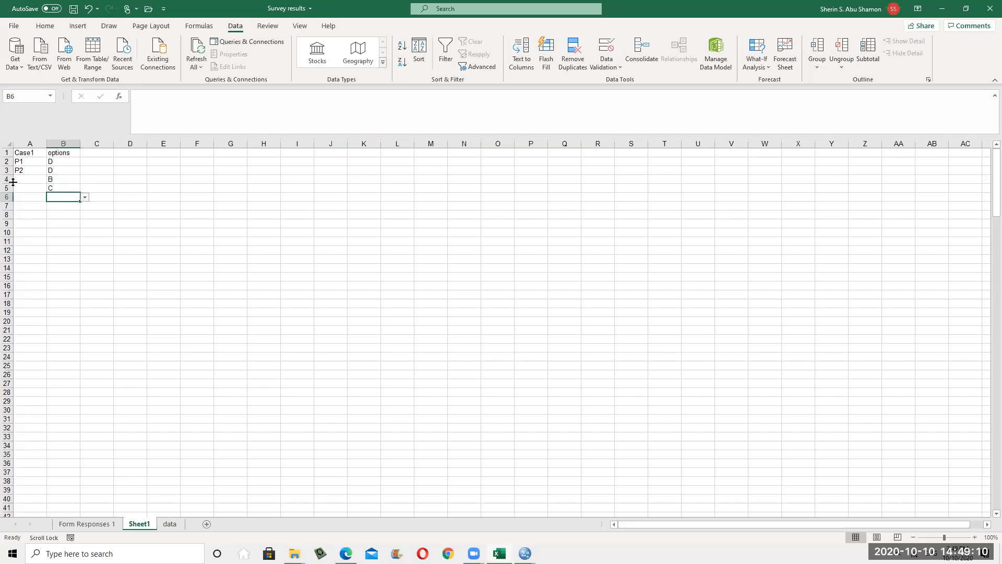
{"action": "left_click", "coordinate": [75, 179]}
{"action": "left_click", "coordinate": [70, 167]}
{"action": "left_click", "coordinate": [70, 164]}
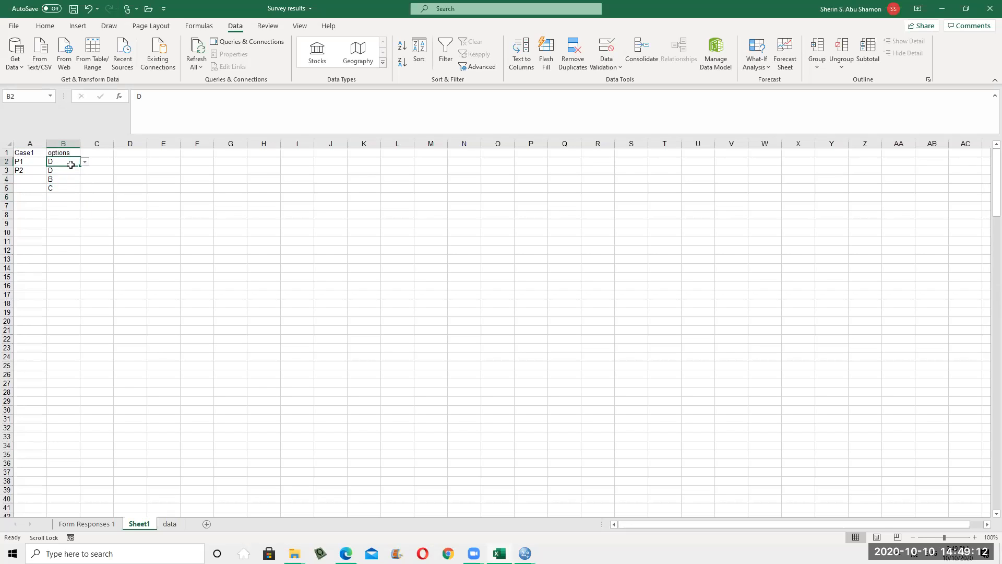
Widen column B and change B2's answer to B
{"action": "left_click_drag", "start_coordinate": [80, 144], "coordinate": [112, 144]}
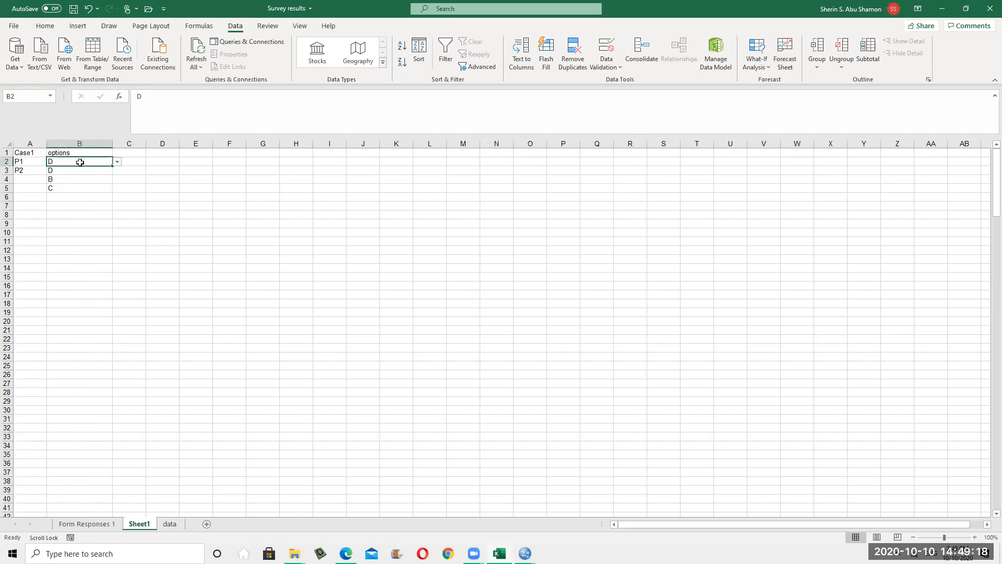
{"action": "left_click", "coordinate": [118, 215]}
{"action": "left_click", "coordinate": [105, 164]}
{"action": "left_click", "coordinate": [108, 172]}
{"action": "left_click", "coordinate": [122, 157]}
{"action": "left_click", "coordinate": [103, 162]}
{"action": "left_click", "coordinate": [117, 162]}
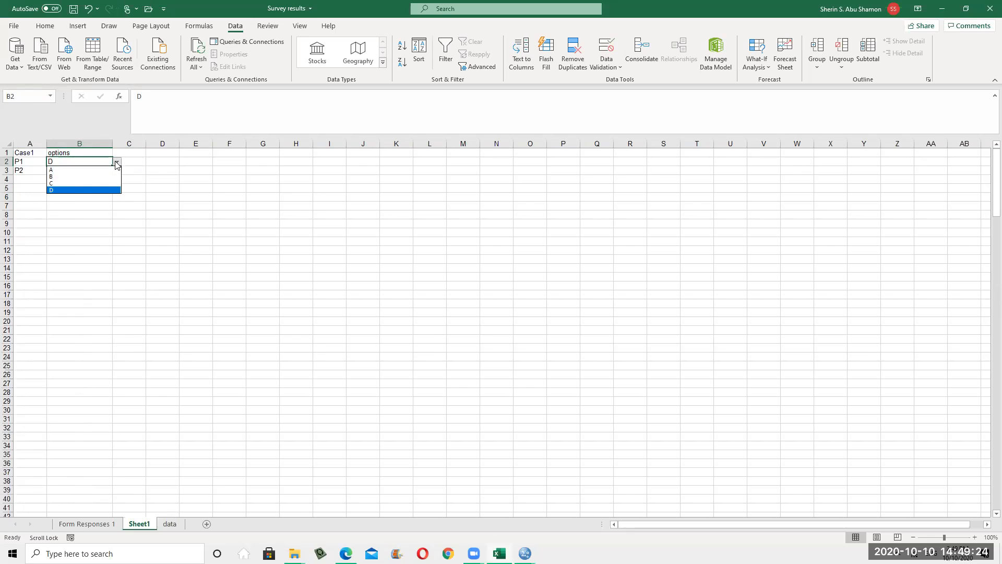
{"action": "left_click", "coordinate": [53, 177]}
{"action": "left_click", "coordinate": [186, 226]}
{"action": "left_click", "coordinate": [85, 172]}
{"action": "left_click", "coordinate": [91, 205]}
{"action": "left_click", "coordinate": [78, 153]}
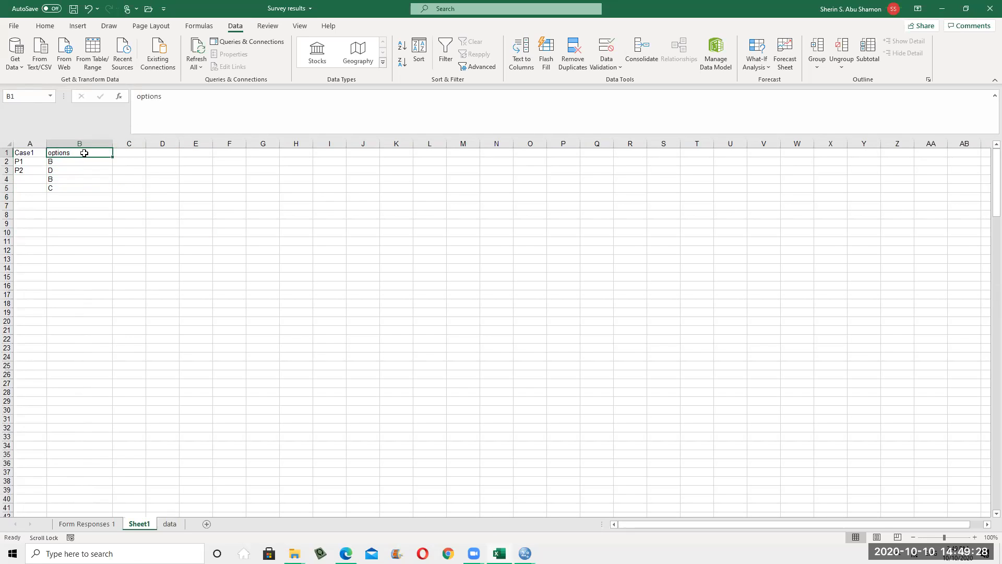
Add an 'Option2' header in C1 and fill B2's validated answer into C2
{"action": "left_click", "coordinate": [133, 155]}
{"action": "type", "text": "Option2"}
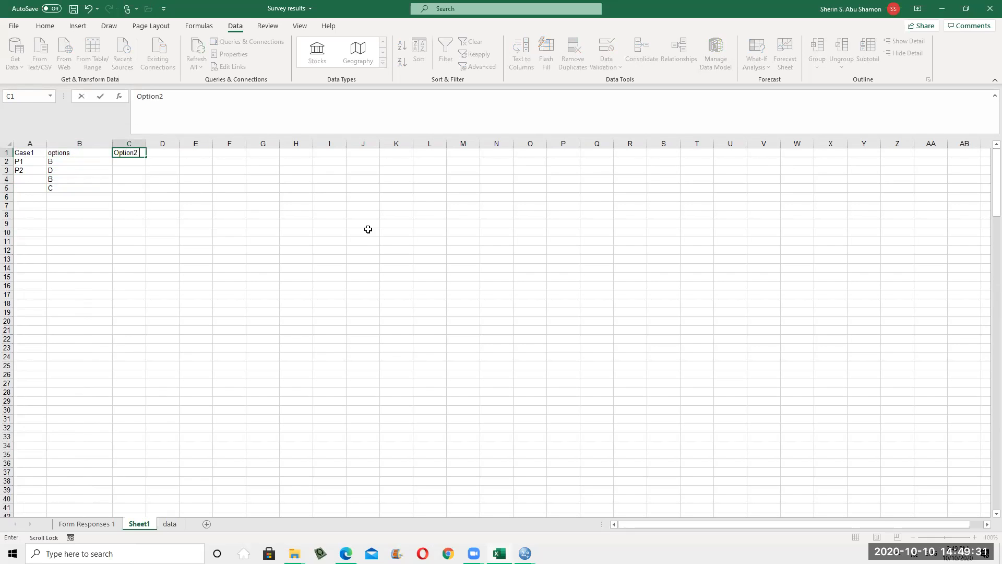
{"action": "left_click", "coordinate": [355, 255]}
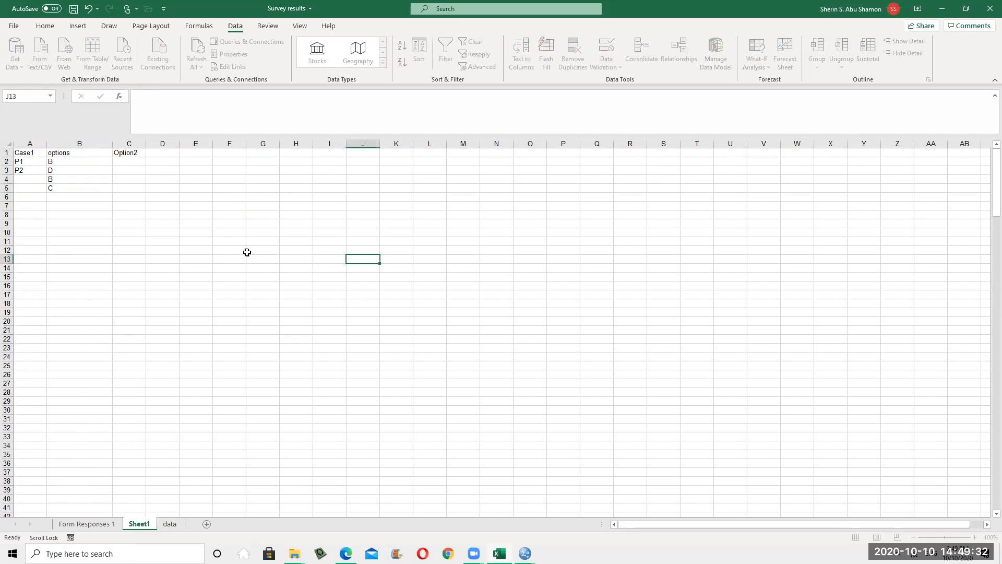
{"action": "left_click", "coordinate": [139, 159]}
{"action": "left_click", "coordinate": [78, 160]}
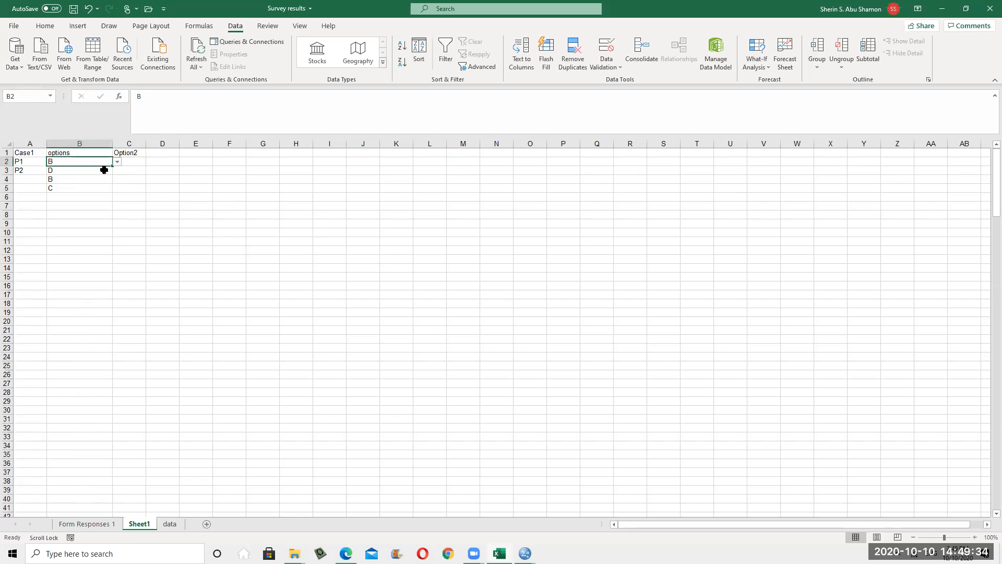
{"action": "left_click_drag", "start_coordinate": [112, 165], "coordinate": [149, 165]}
{"action": "left_click_drag", "start_coordinate": [238, 245], "coordinate": [198, 233]}
{"action": "left_click", "coordinate": [155, 159]}
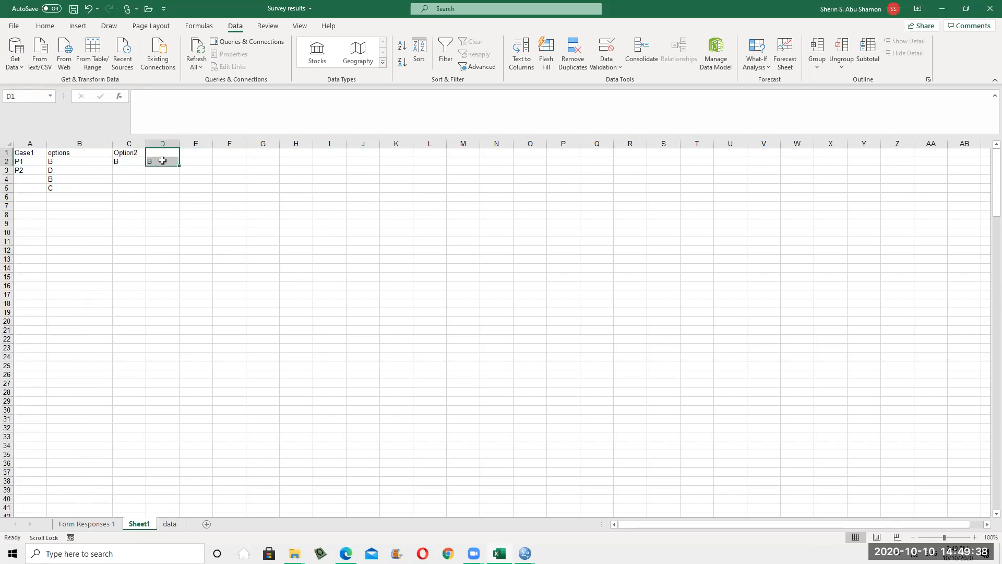
{"action": "left_click", "coordinate": [137, 153]}
{"action": "left_click", "coordinate": [134, 164]}
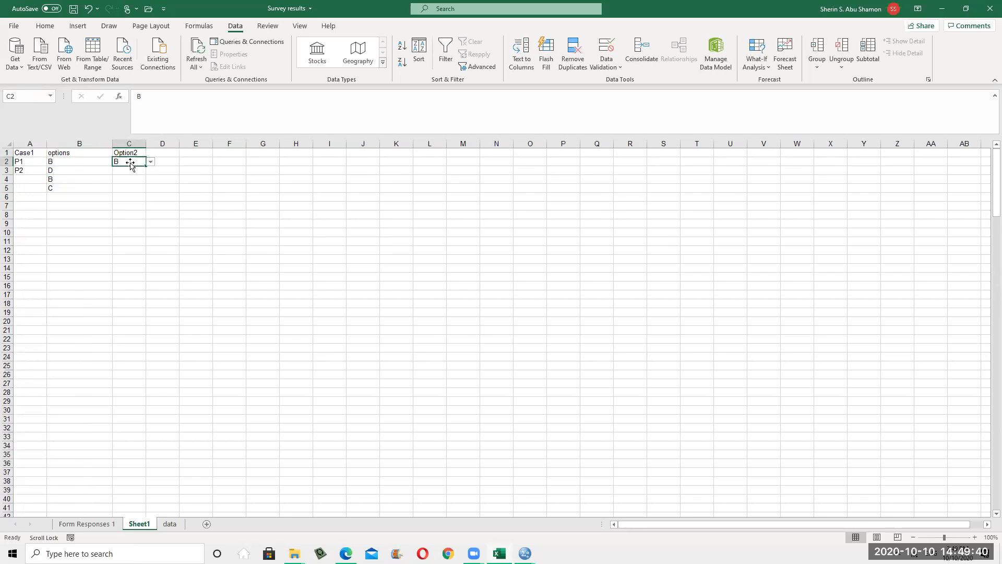
{"action": "left_click", "coordinate": [71, 163]}
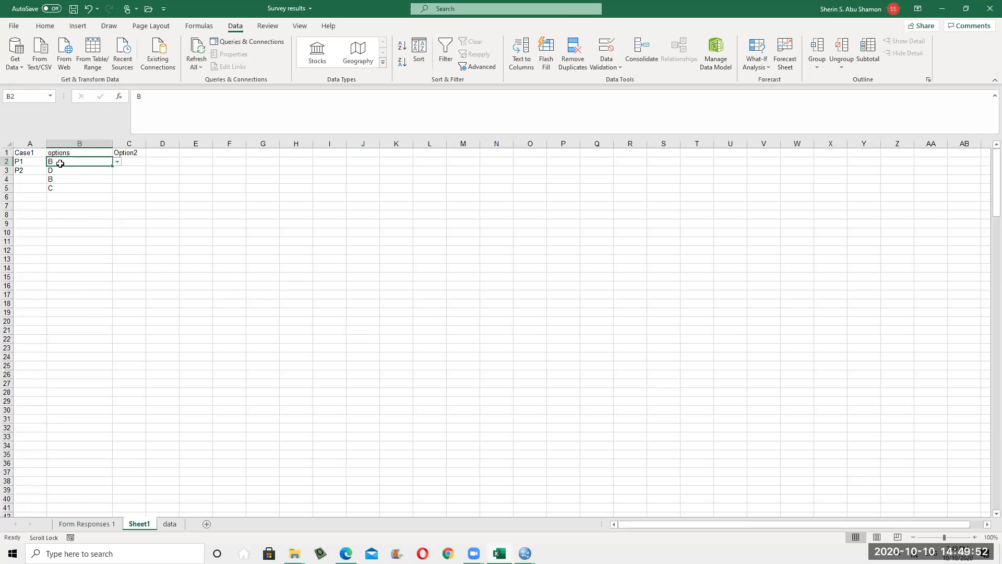
Review cells B2, C2 and columns C through G on Sheet1
{"action": "left_click", "coordinate": [130, 162]}
{"action": "left_click", "coordinate": [80, 162]}
{"action": "left_click", "coordinate": [76, 152]}
{"action": "left_click", "coordinate": [160, 144]}
{"action": "left_click", "coordinate": [132, 143]}
{"action": "left_click", "coordinate": [163, 151]}
{"action": "left_click", "coordinate": [201, 143]}
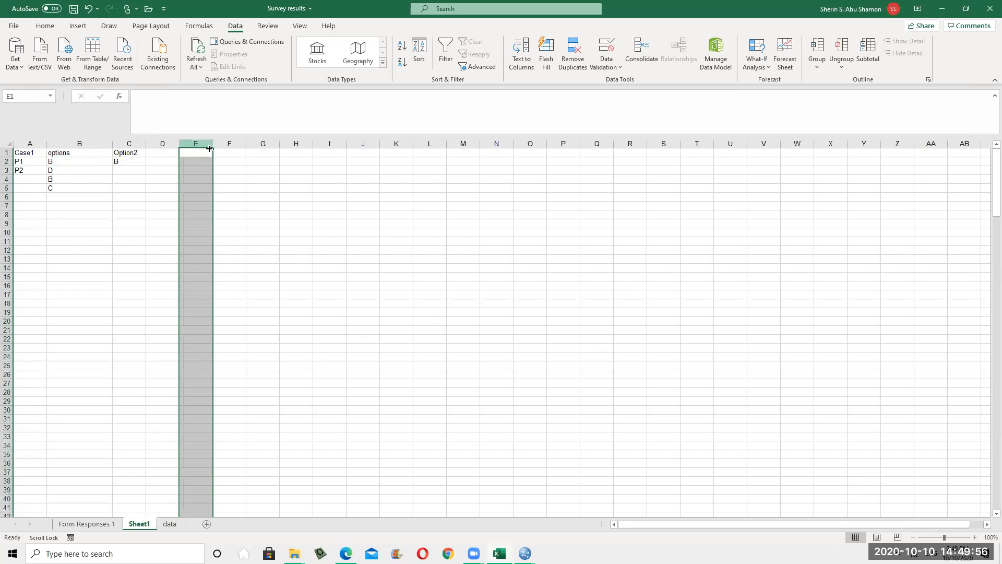
{"action": "left_click", "coordinate": [236, 144]}
{"action": "left_click", "coordinate": [263, 143]}
{"action": "left_click", "coordinate": [530, 303]}
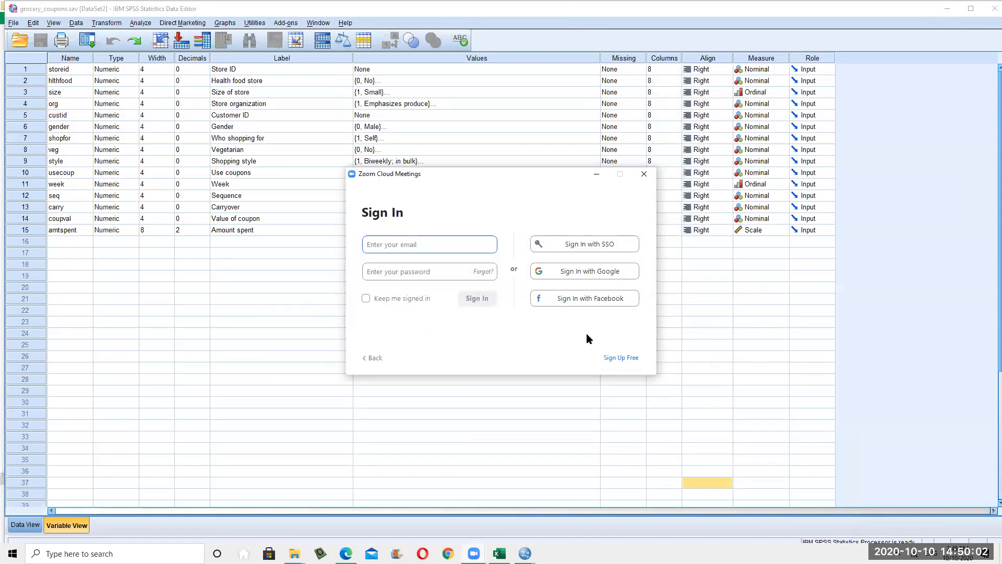
Minimize SPSS and the samples folder, view Desktop in a maximized MY PC, then minimize it
{"action": "left_click", "coordinate": [669, 361]}
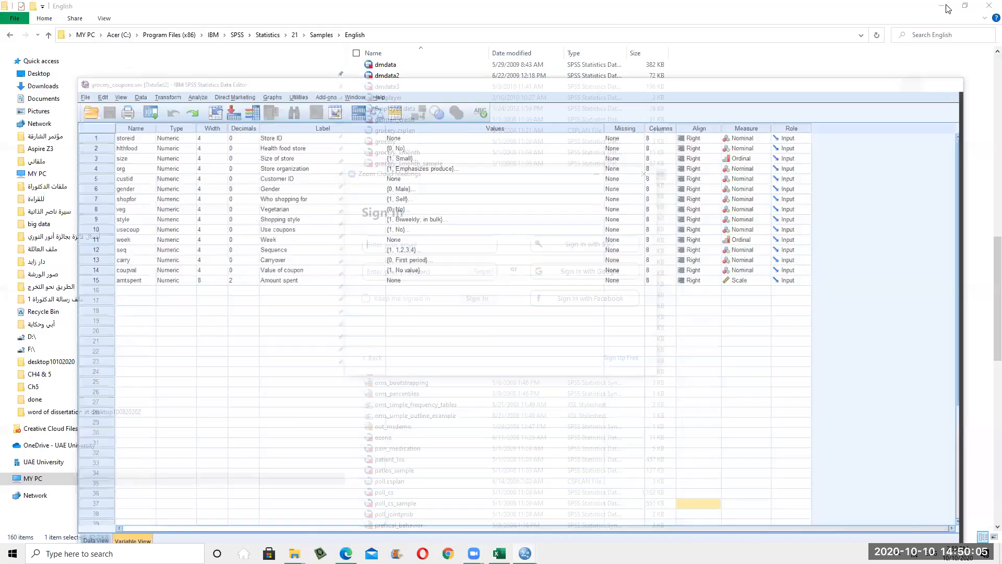
{"action": "left_click", "coordinate": [939, 9]}
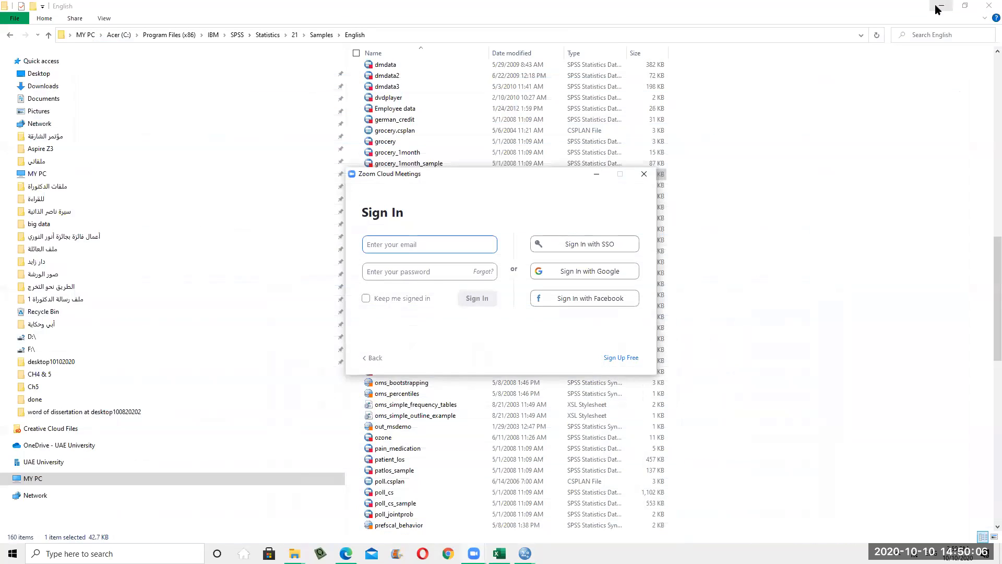
{"action": "left_click", "coordinate": [939, 8]}
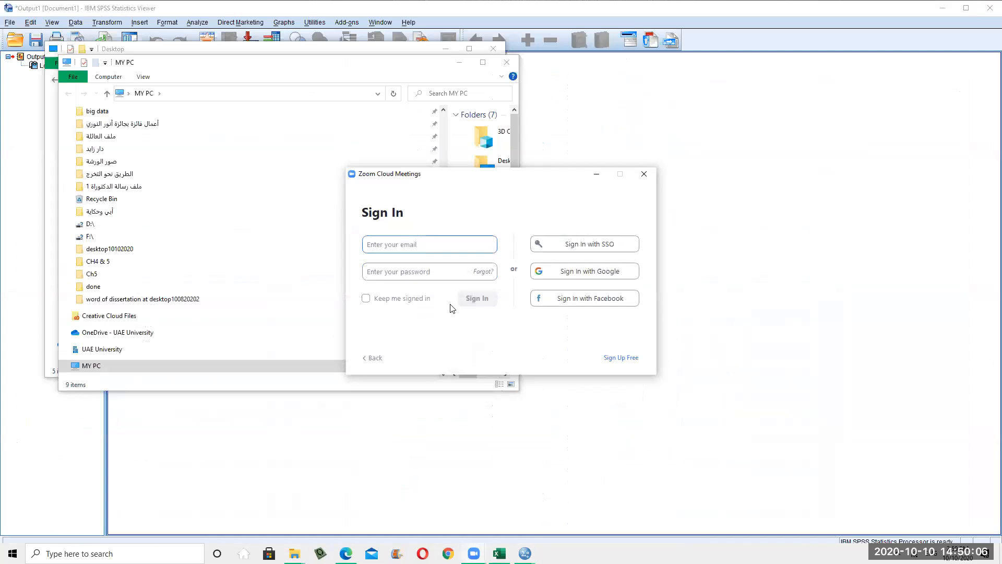
{"action": "left_click", "coordinate": [492, 67]}
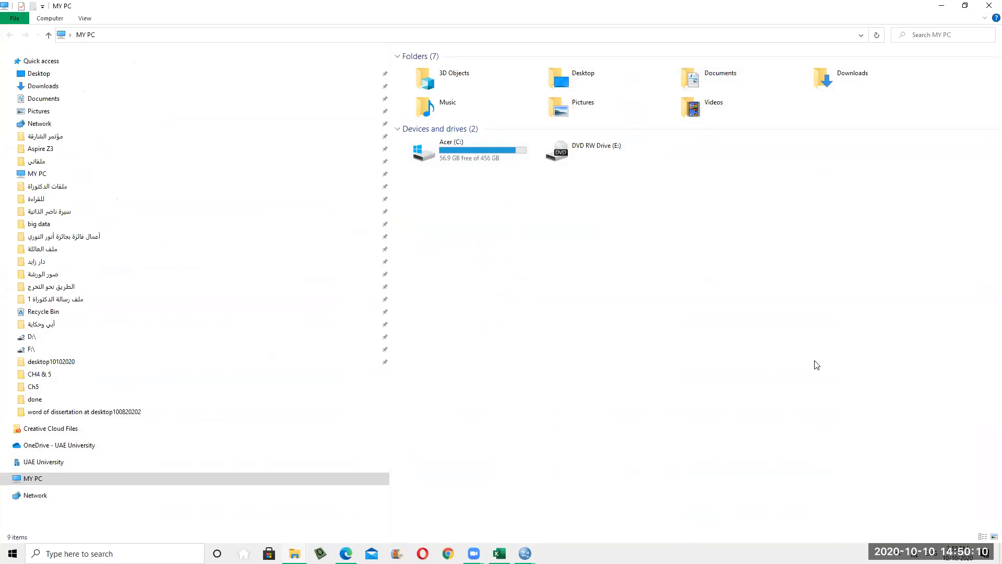
{"action": "left_click", "coordinate": [100, 74]}
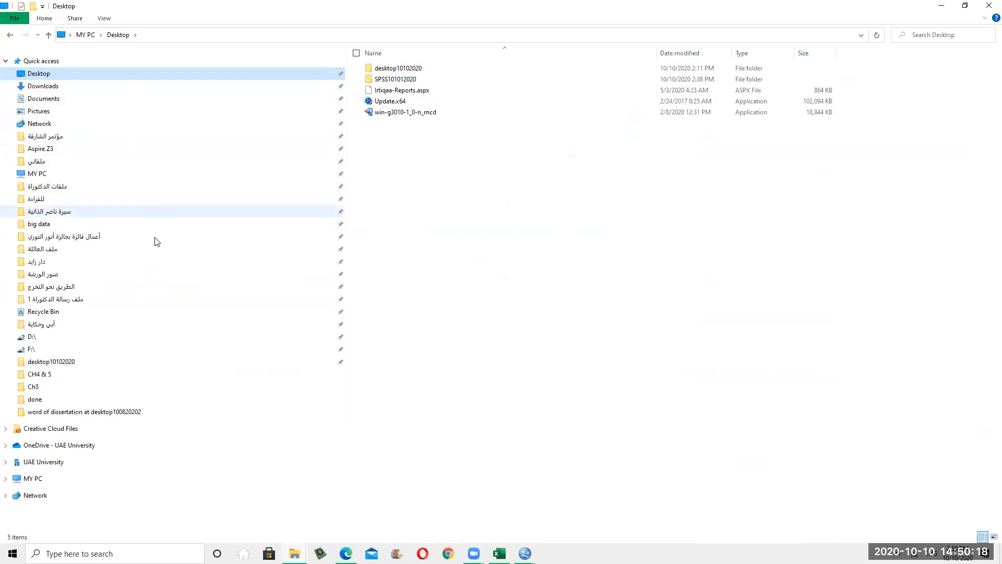
{"action": "left_click", "coordinate": [942, 6]}
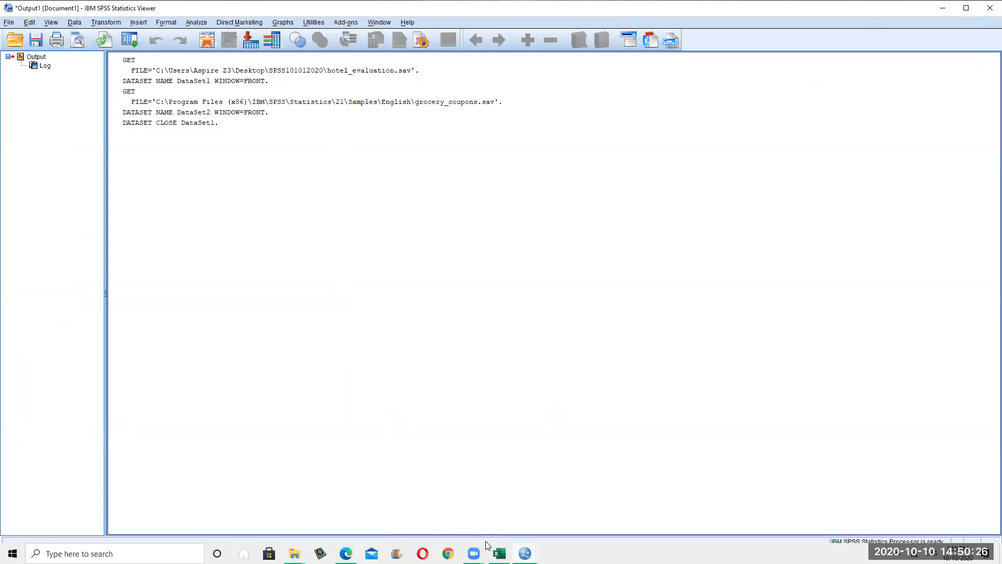
Bring grocery_coupons.sav forward, then switch to the empty Untitled1 data editor
{"action": "mouse_move", "coordinate": [524, 552]}
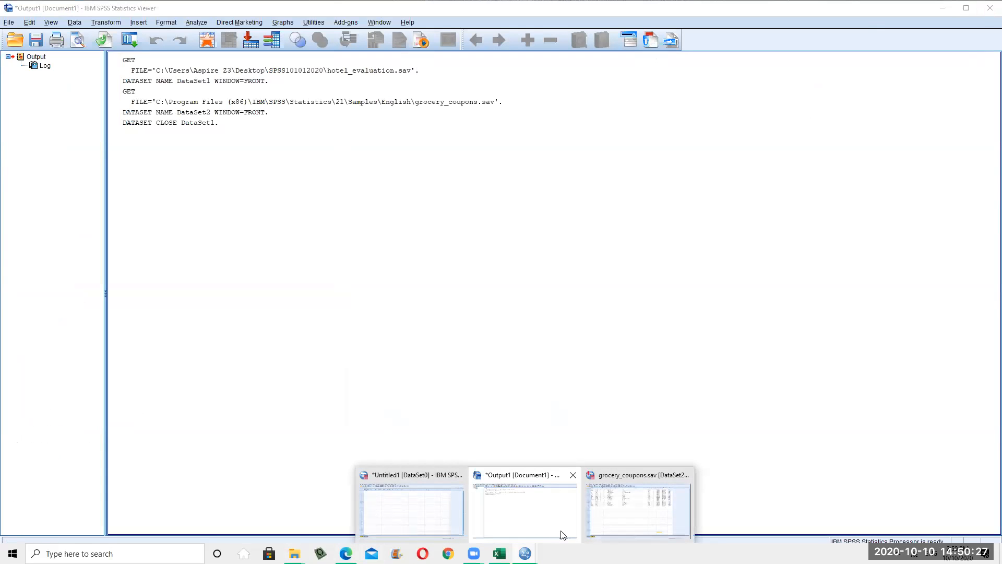
{"action": "left_click", "coordinate": [633, 531]}
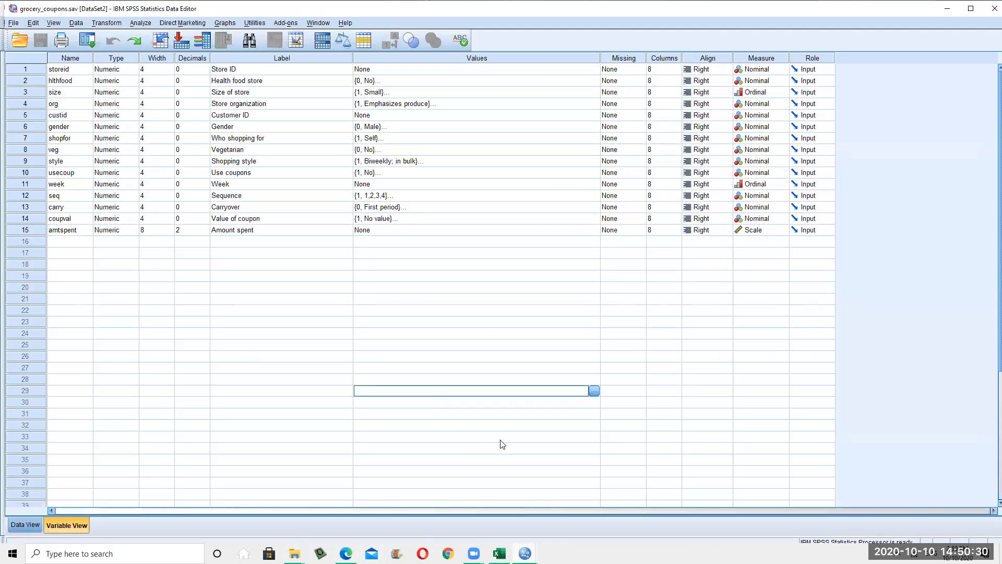
{"action": "left_click", "coordinate": [525, 553]}
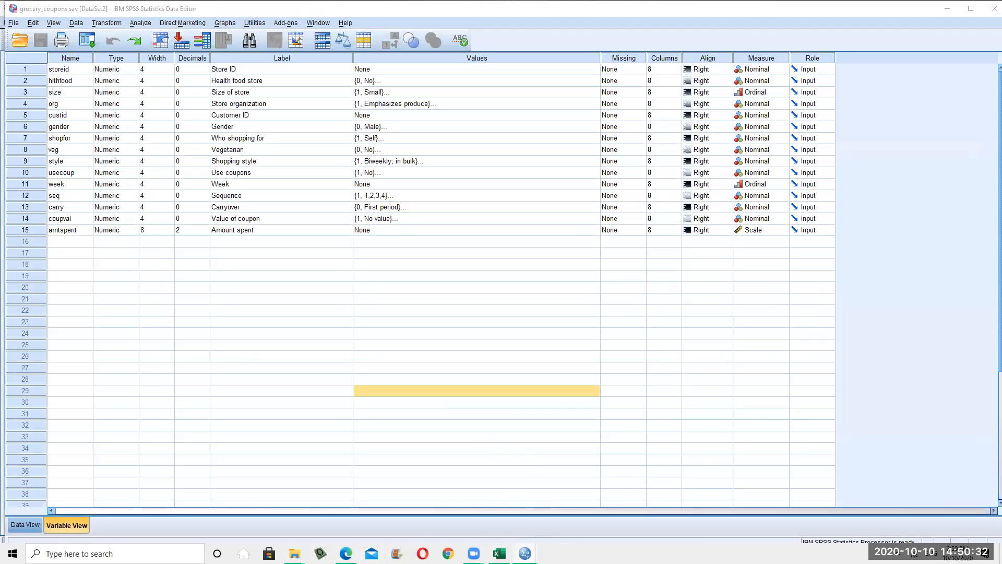
{"action": "left_click", "coordinate": [399, 498]}
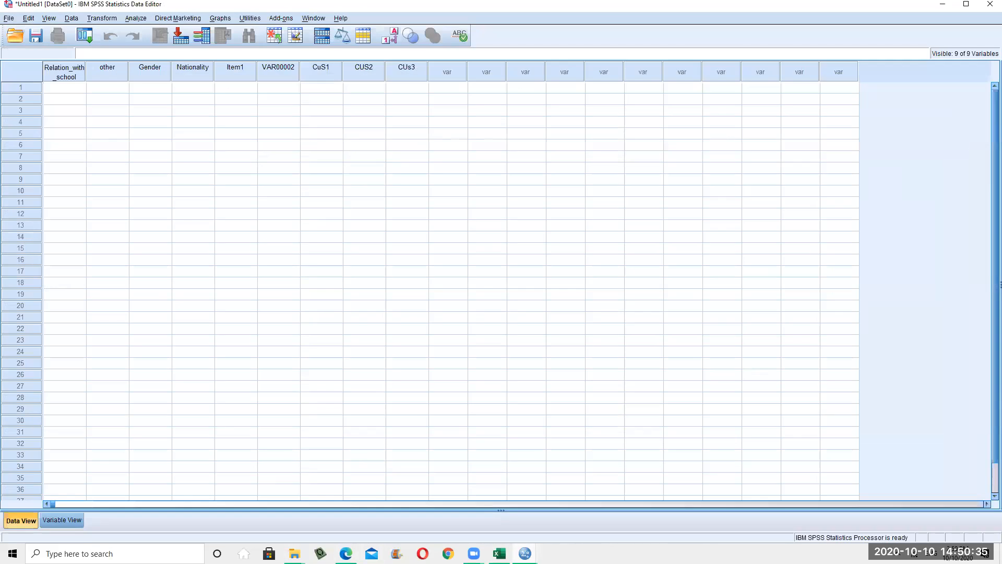
Close the Untitled1 dataset, declining to save it
{"action": "left_click", "coordinate": [9, 17]}
{"action": "left_click", "coordinate": [366, 249]}
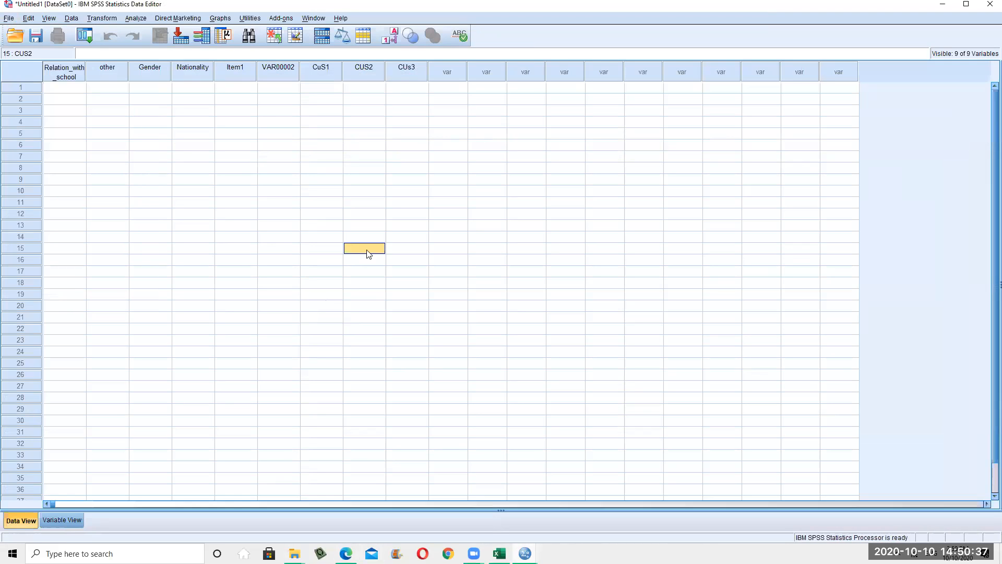
{"action": "left_click", "coordinate": [194, 421]}
{"action": "key", "text": "Left"}
{"action": "key", "text": "Left"}
{"action": "key", "text": "Left"}
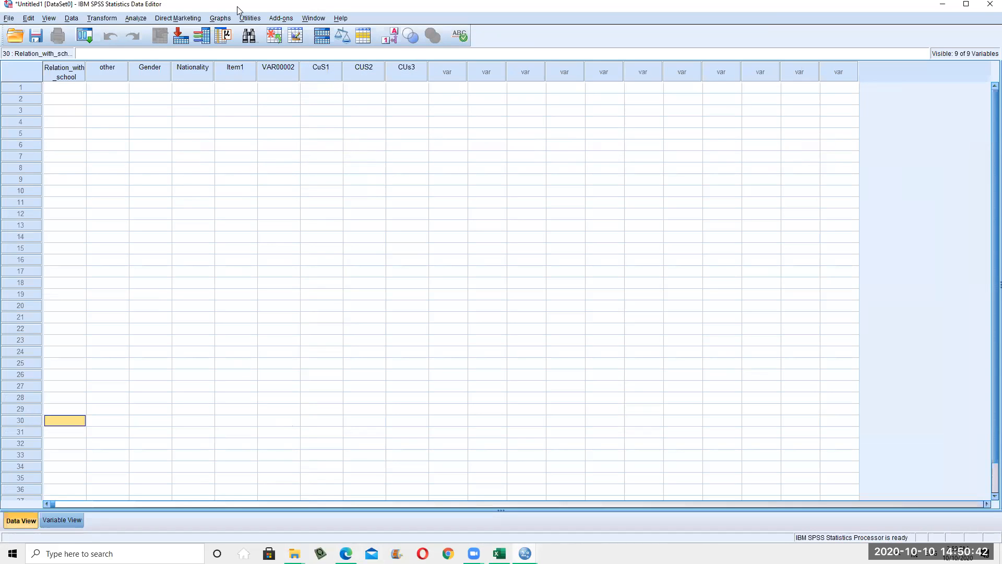
{"action": "left_click", "coordinate": [502, 298]}
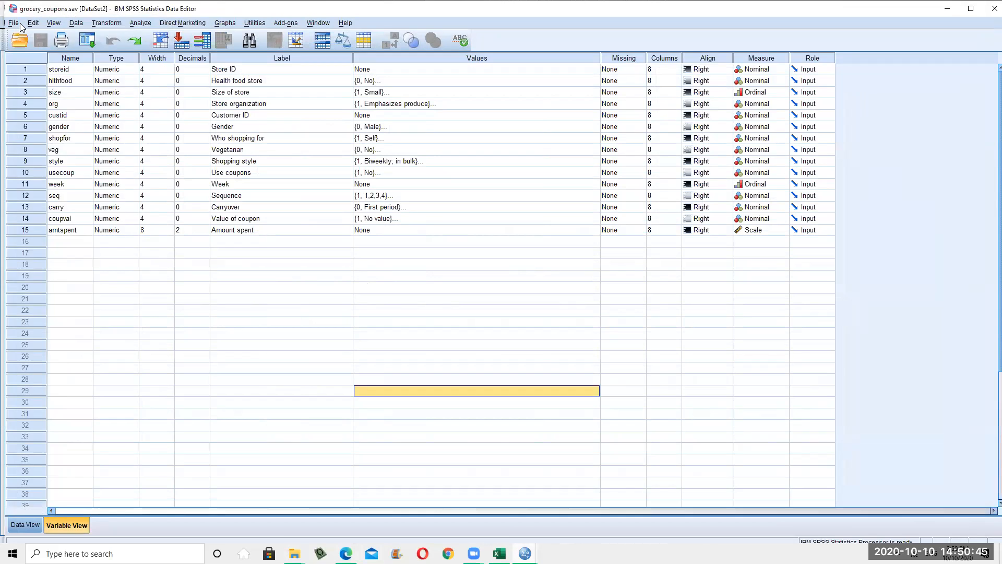
{"action": "left_click", "coordinate": [16, 23]}
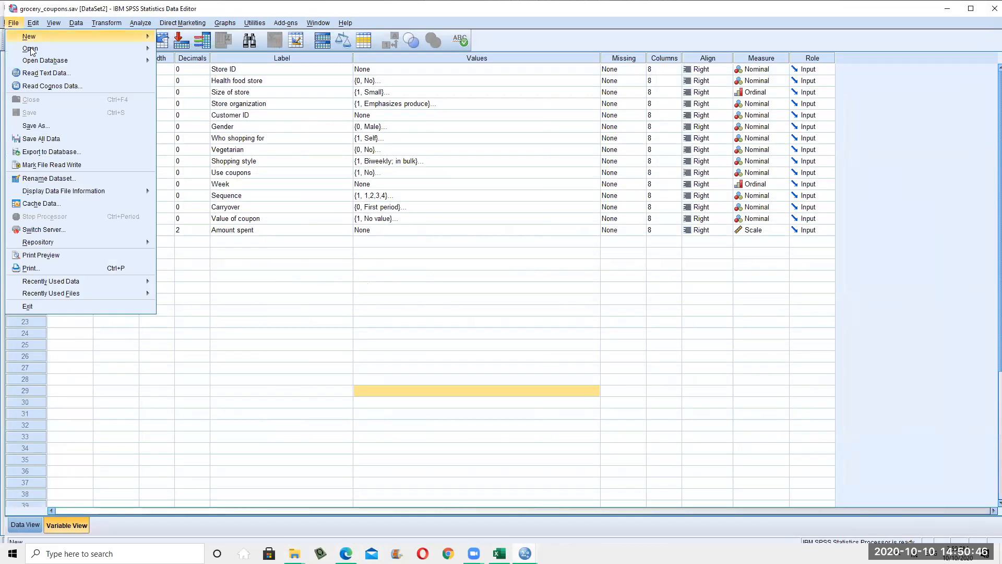
Open Untitled2.sav from the SPSS101012020 folder on the Desktop
{"action": "mouse_move", "coordinate": [104, 48]}
{"action": "left_click", "coordinate": [185, 52]}
{"action": "left_click", "coordinate": [216, 145]}
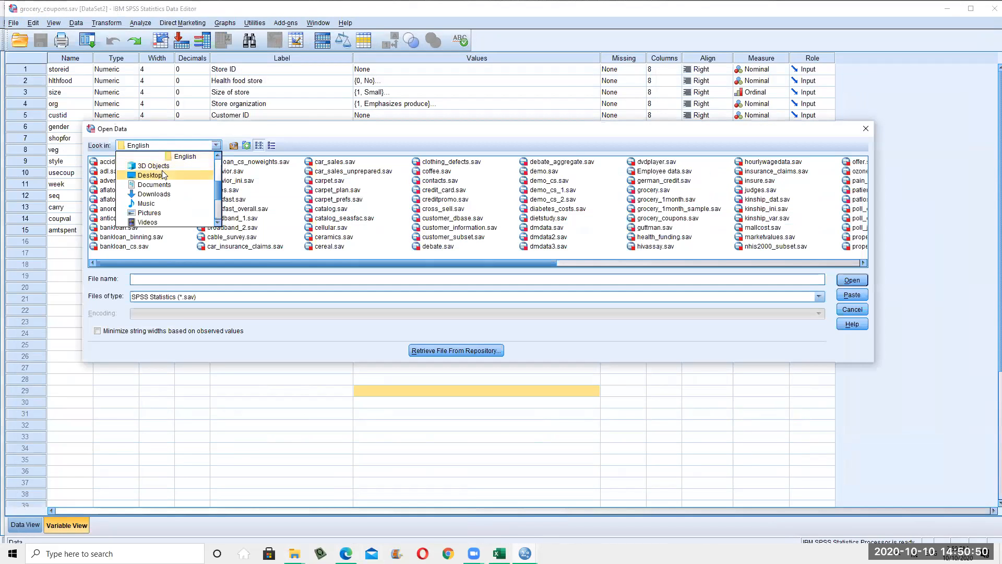
{"action": "left_click", "coordinate": [164, 175]}
{"action": "double_click", "coordinate": [142, 171]}
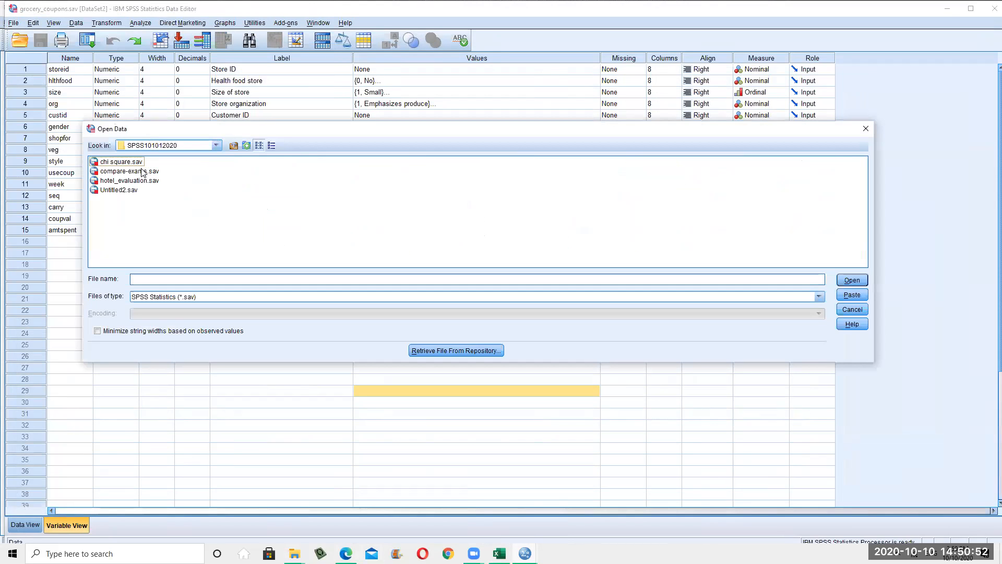
{"action": "double_click", "coordinate": [123, 190]}
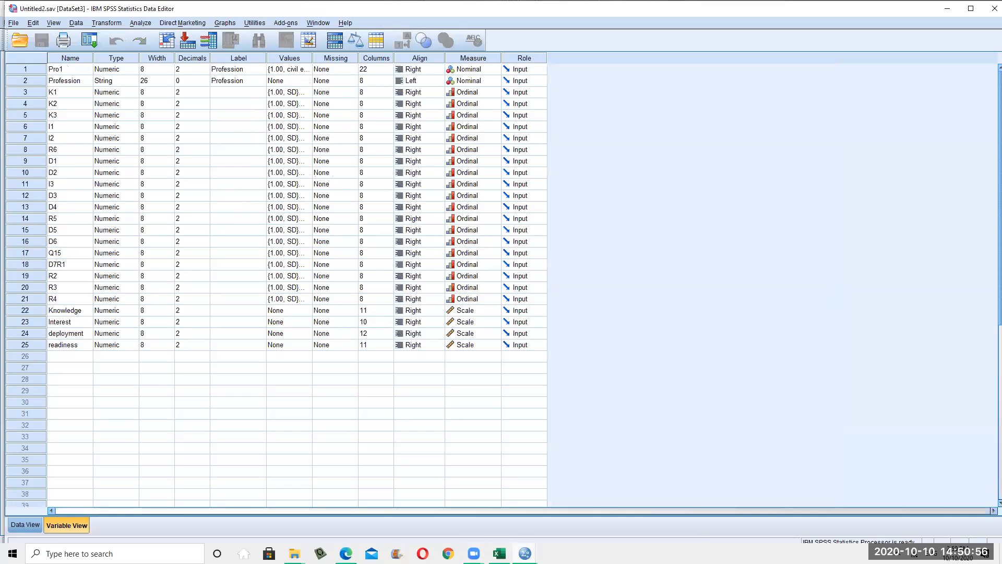
Bring the Zoom sign-in window to the front via the taskbar previews
{"action": "left_click", "coordinate": [525, 553]}
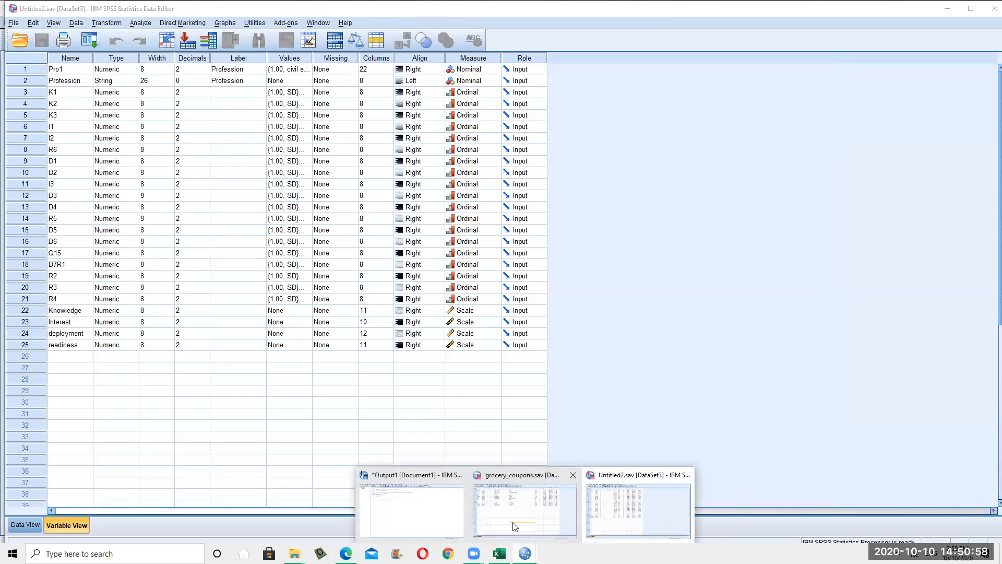
{"action": "mouse_move", "coordinate": [474, 553]}
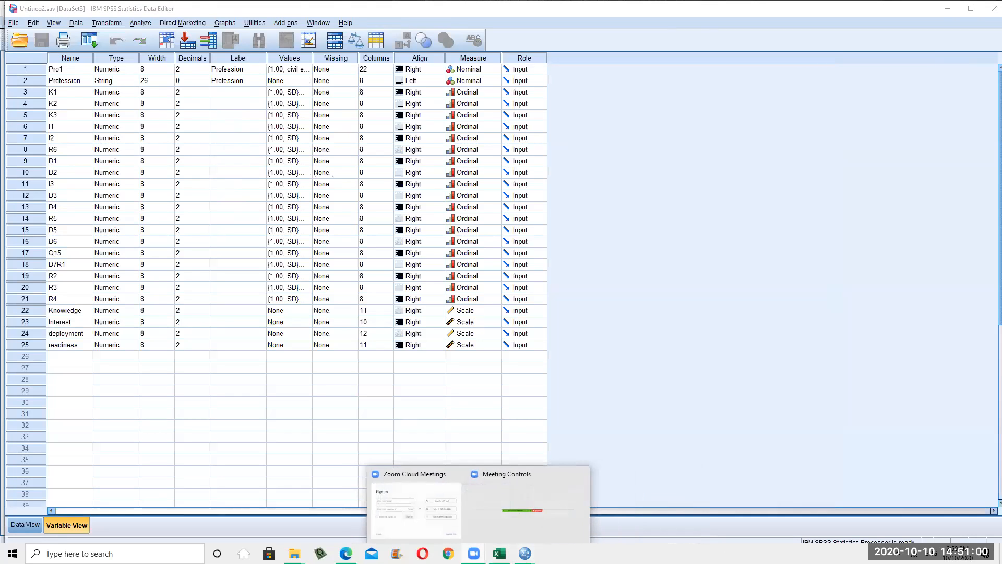
{"action": "left_click", "coordinate": [432, 537]}
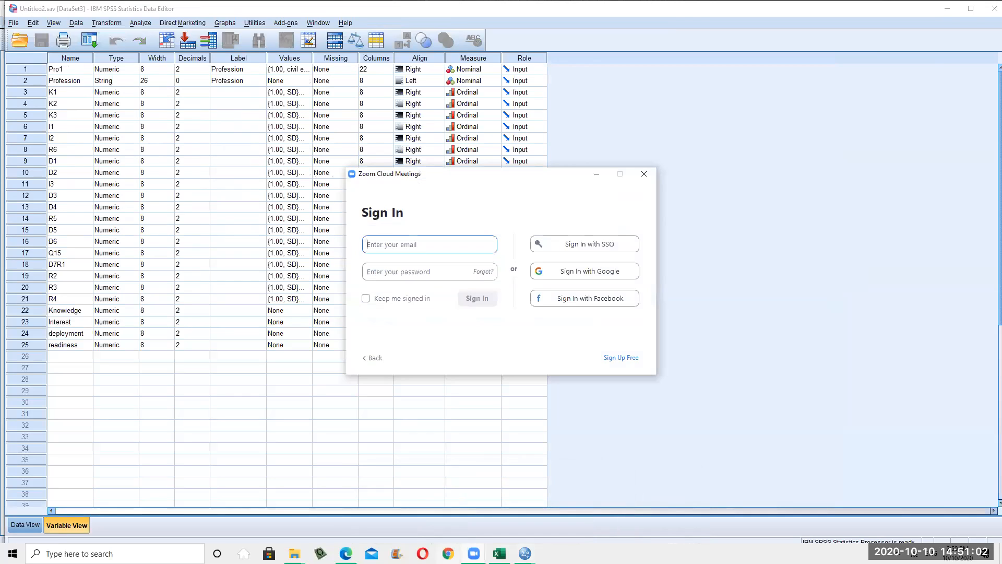
{"action": "left_click", "coordinate": [474, 553]}
{"action": "left_click", "coordinate": [515, 522]}
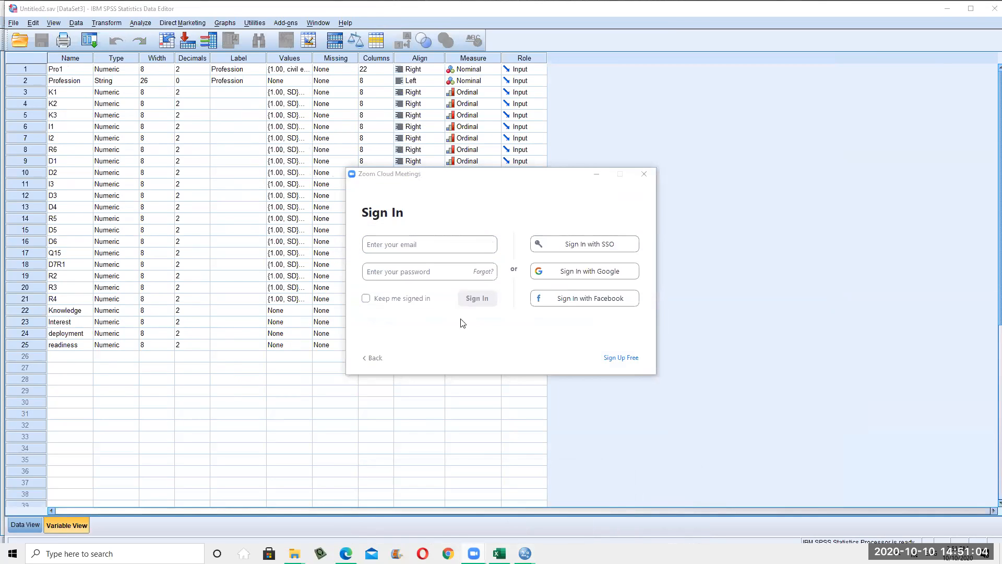
{"action": "left_click", "coordinate": [474, 553]}
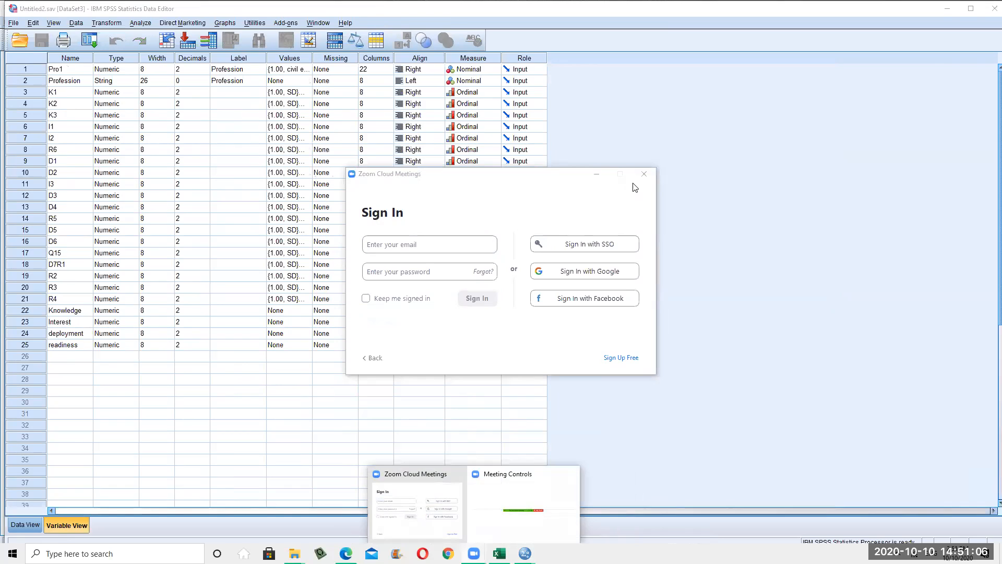
{"action": "left_click", "coordinate": [640, 181]}
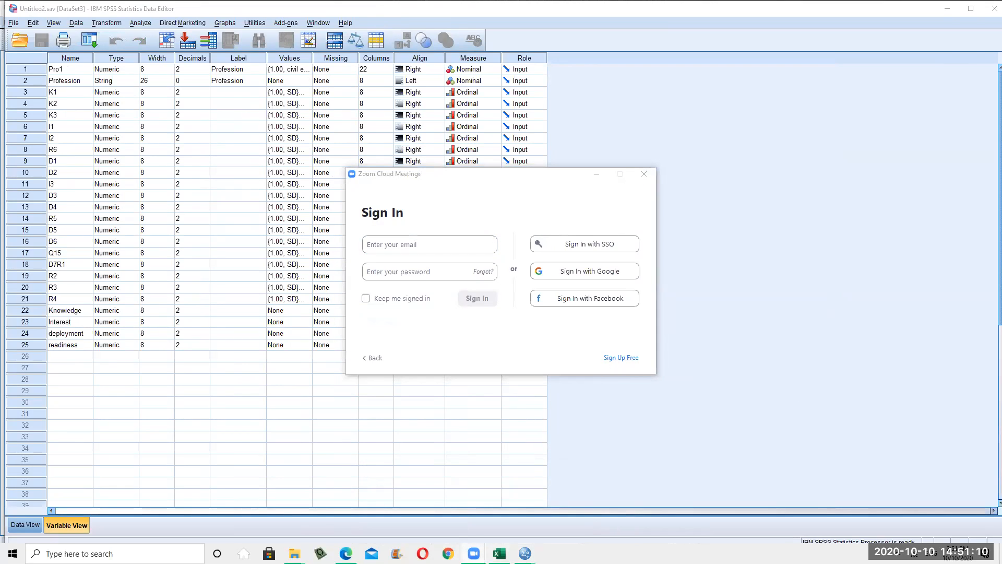
{"action": "left_click", "coordinate": [474, 553]}
Widen the Profession, K1 and K2 columns in Data View and display value labels instead of codes
{"action": "left_click", "coordinate": [190, 436]}
{"action": "left_click", "coordinate": [25, 525]}
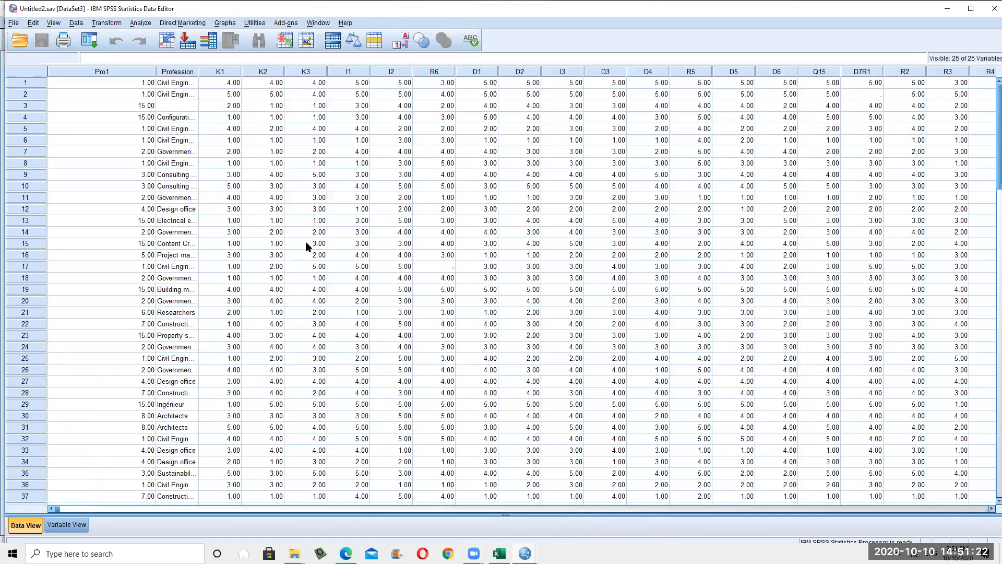
{"action": "left_click", "coordinate": [306, 243]}
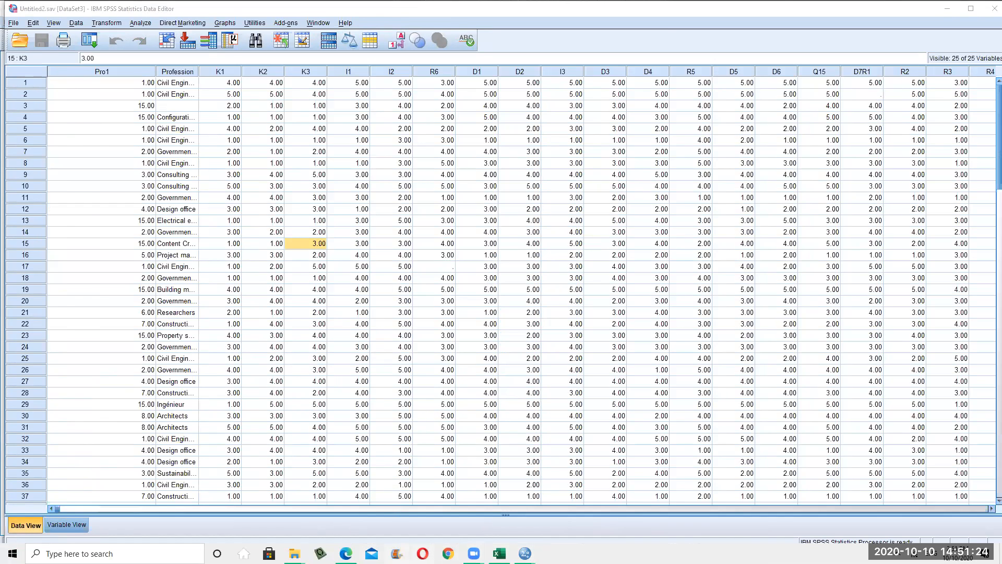
{"action": "left_click", "coordinate": [52, 508]}
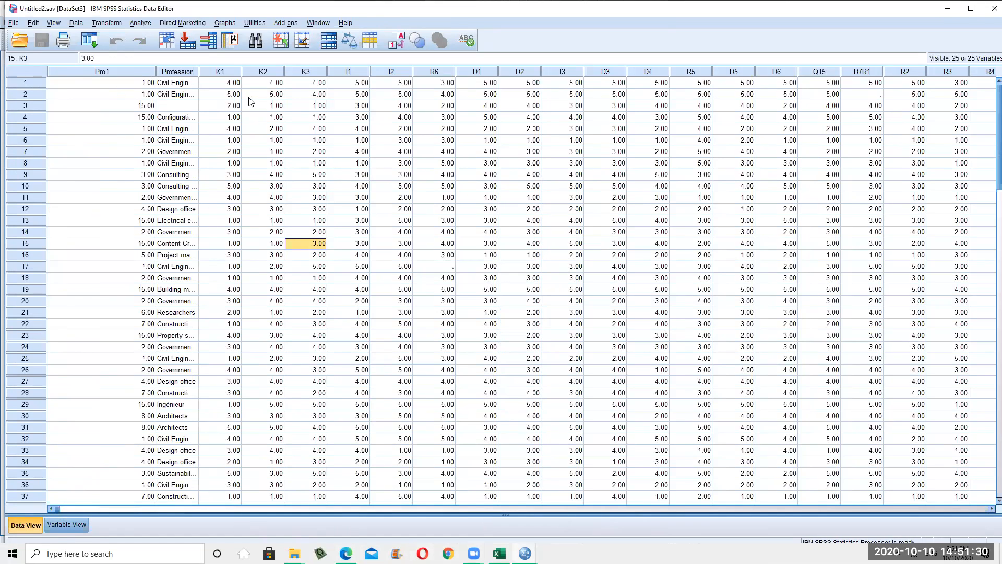
{"action": "left_click_drag", "start_coordinate": [199, 72], "coordinate": [476, 72]}
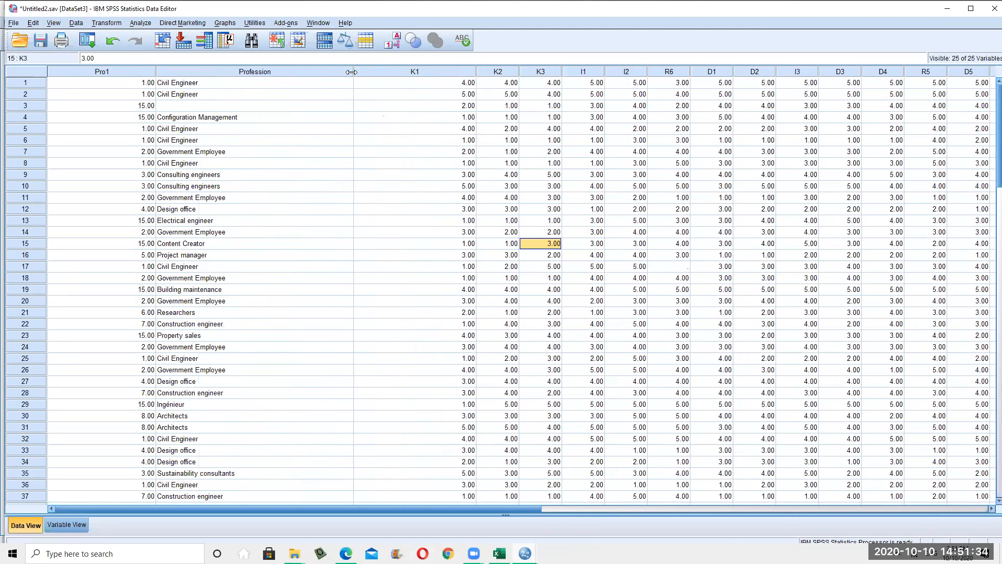
{"action": "left_click_drag", "start_coordinate": [348, 72], "coordinate": [278, 72]}
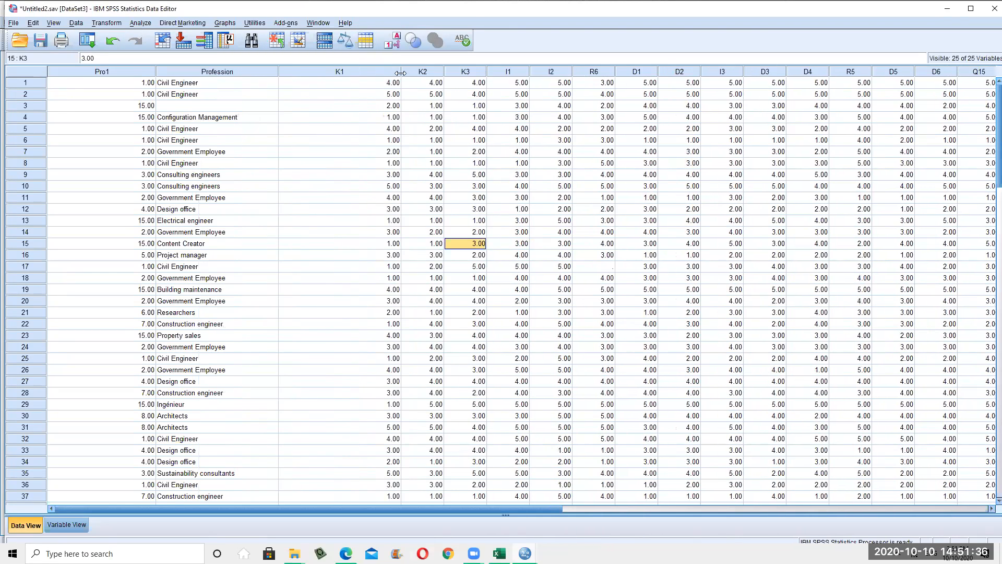
{"action": "left_click_drag", "start_coordinate": [399, 71], "coordinate": [605, 70]}
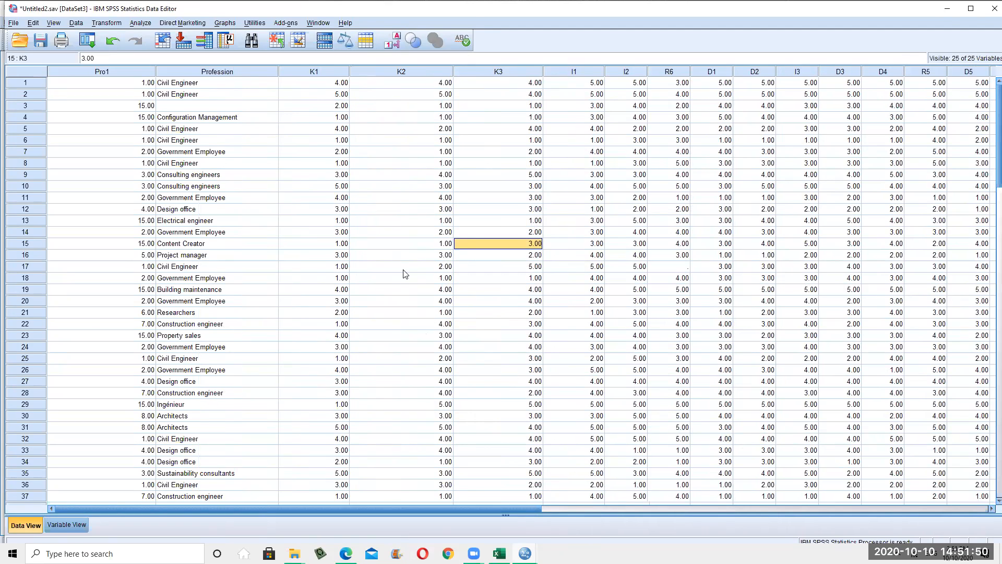
{"action": "left_click", "coordinate": [392, 41]}
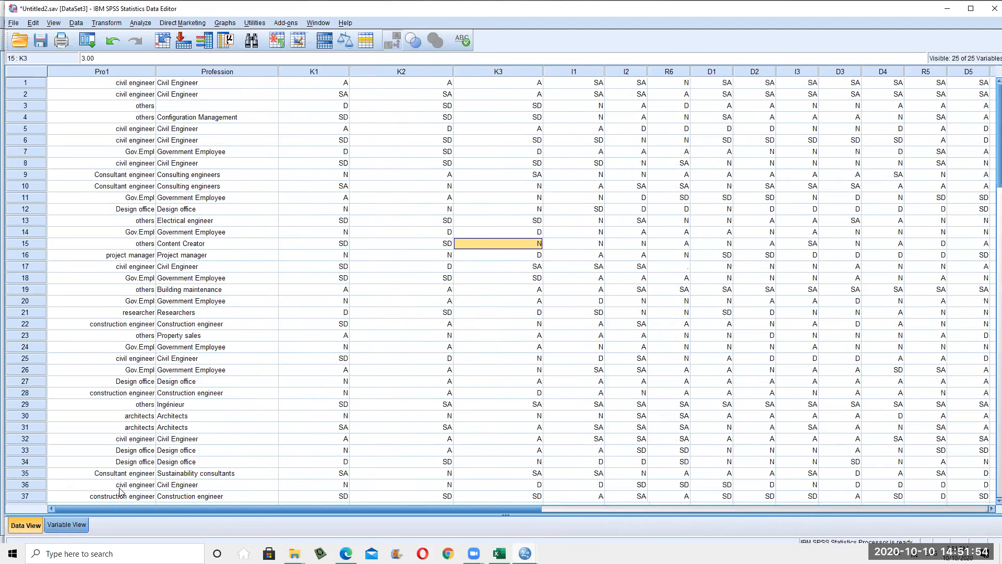
{"action": "left_click", "coordinate": [73, 525]}
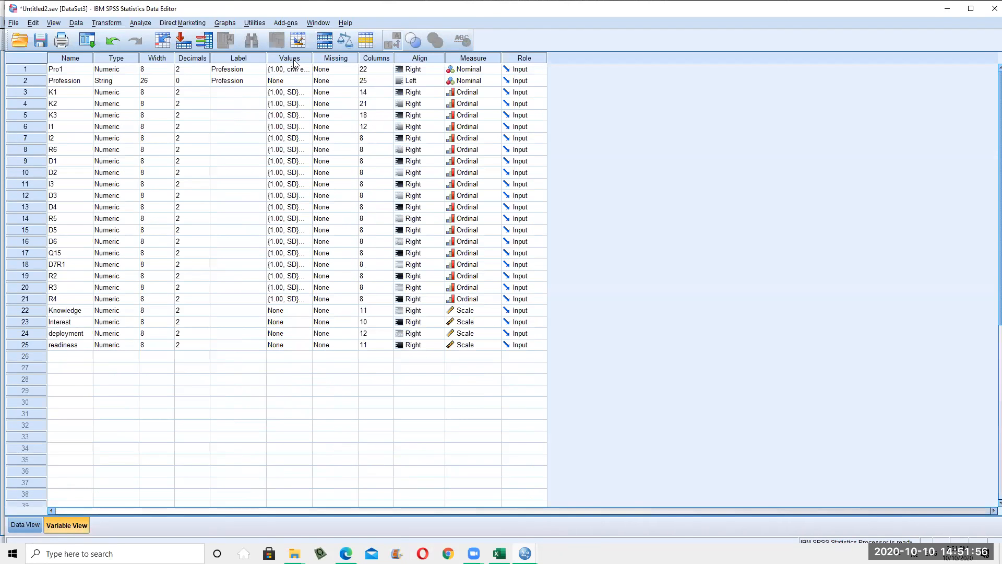
Inspect the K2 and K3 value labels, then switch the data grid back to numeric codes
{"action": "double_click", "coordinate": [313, 58]}
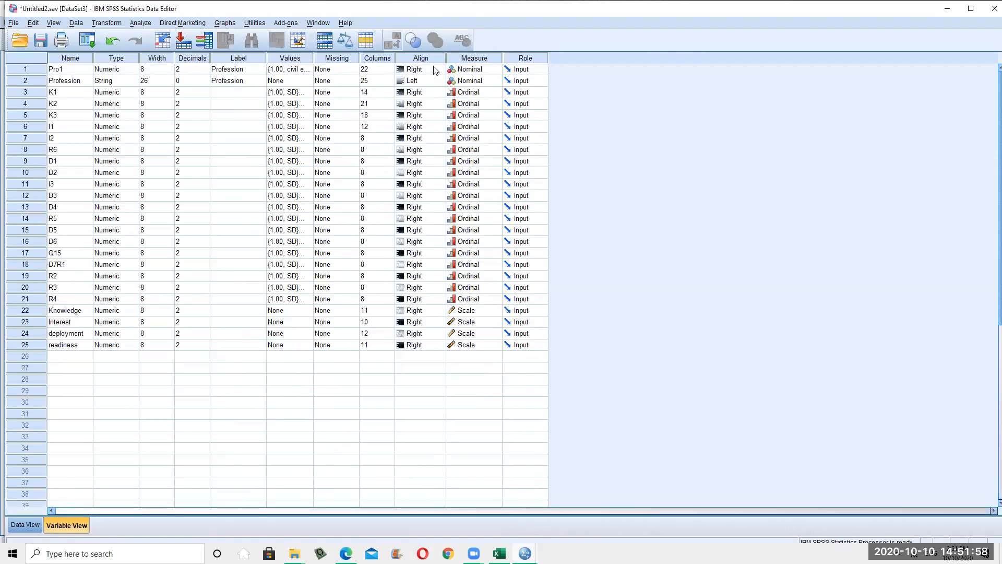
{"action": "left_click", "coordinate": [297, 103]}
{"action": "left_click", "coordinate": [298, 116]}
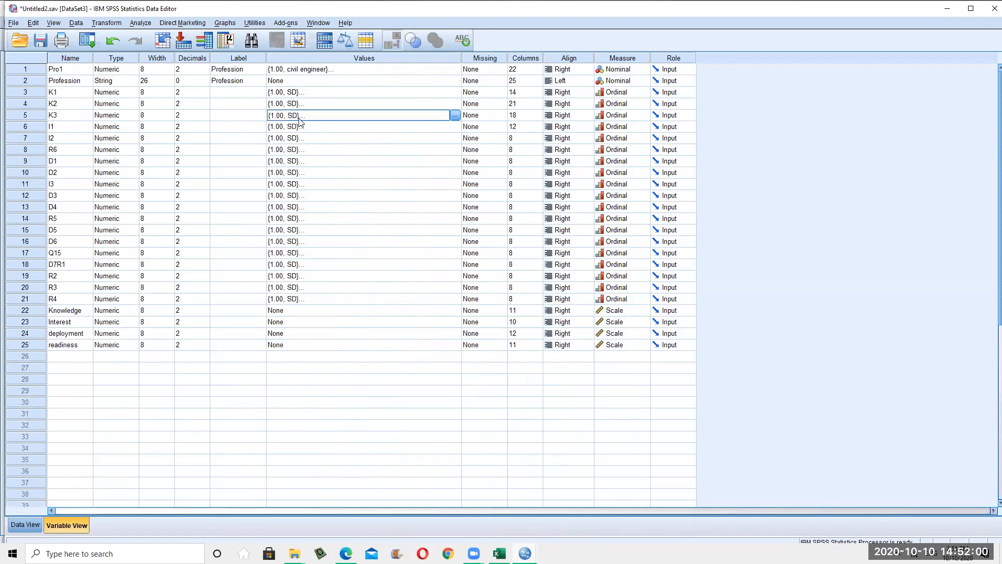
{"action": "left_click", "coordinate": [37, 530]}
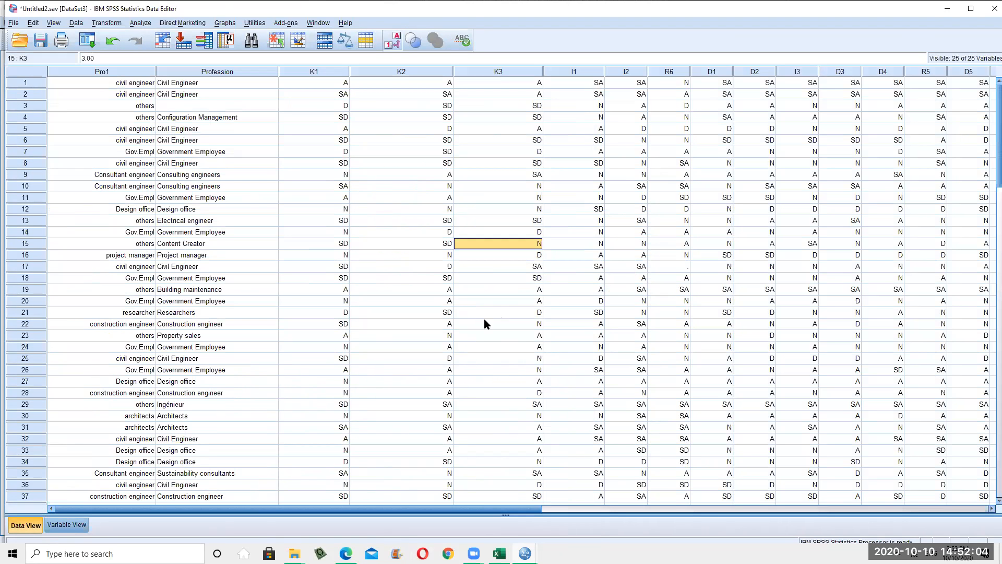
{"action": "left_click", "coordinate": [392, 47]}
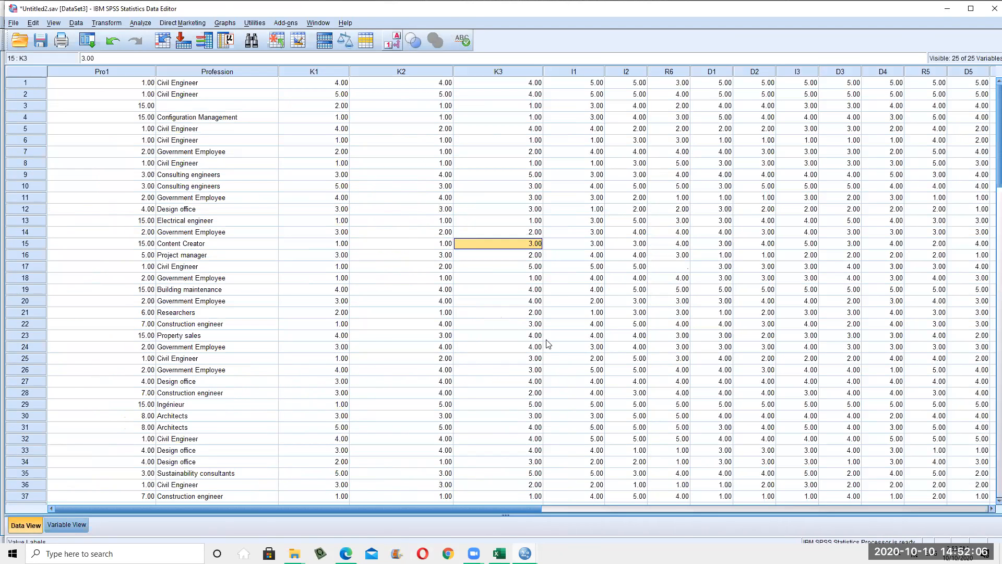
Enter out-of-range values 333 in R6 case 21 and 55 in D4 case 57
{"action": "left_click", "coordinate": [673, 313]}
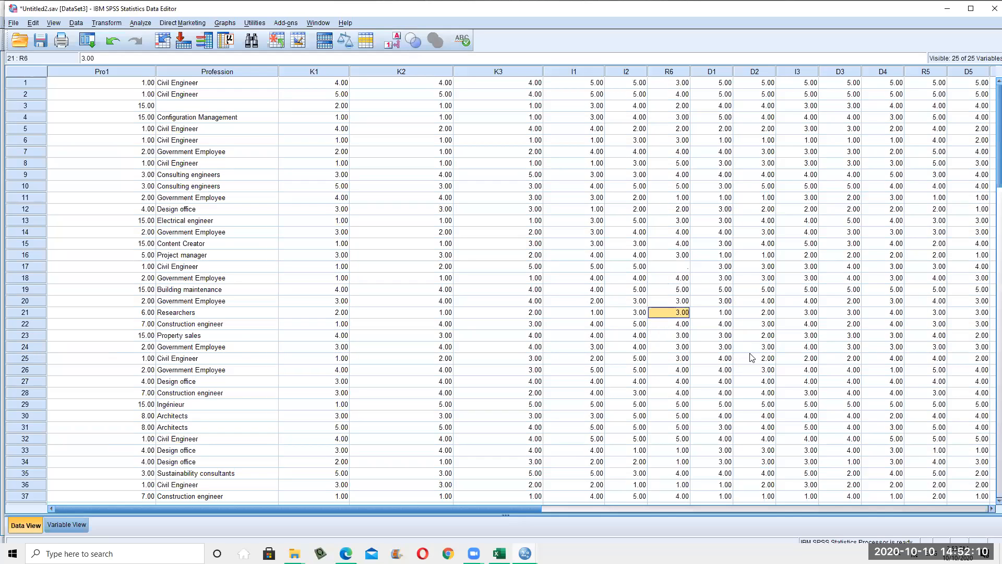
{"action": "type", "text": "333"}
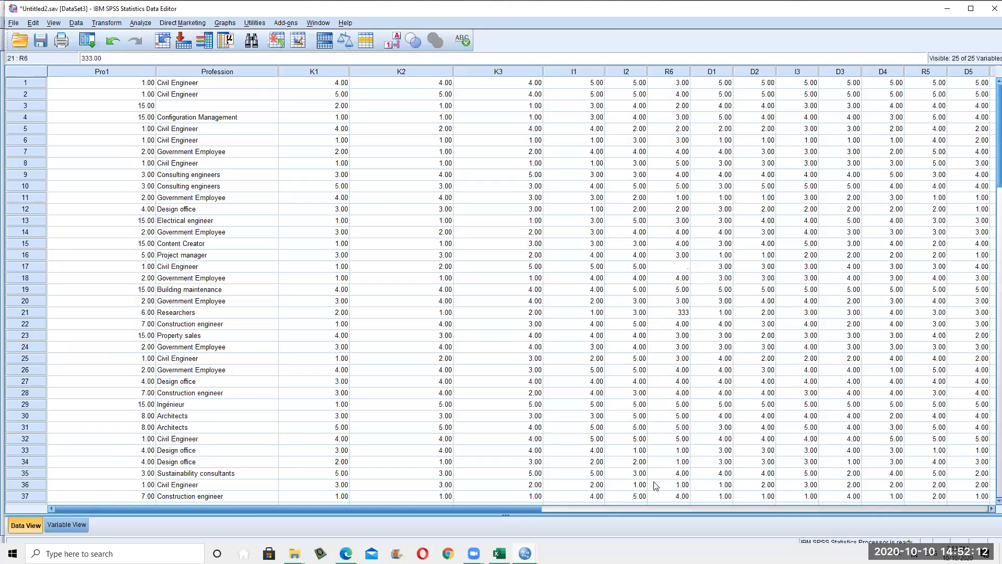
{"action": "left_click", "coordinate": [656, 486]}
{"action": "scroll", "coordinate": [890, 436], "scroll_direction": "down", "scroll_amount": 7}
{"action": "left_click", "coordinate": [908, 499]}
{"action": "left_click", "coordinate": [901, 485]}
{"action": "type", "text": "55"}
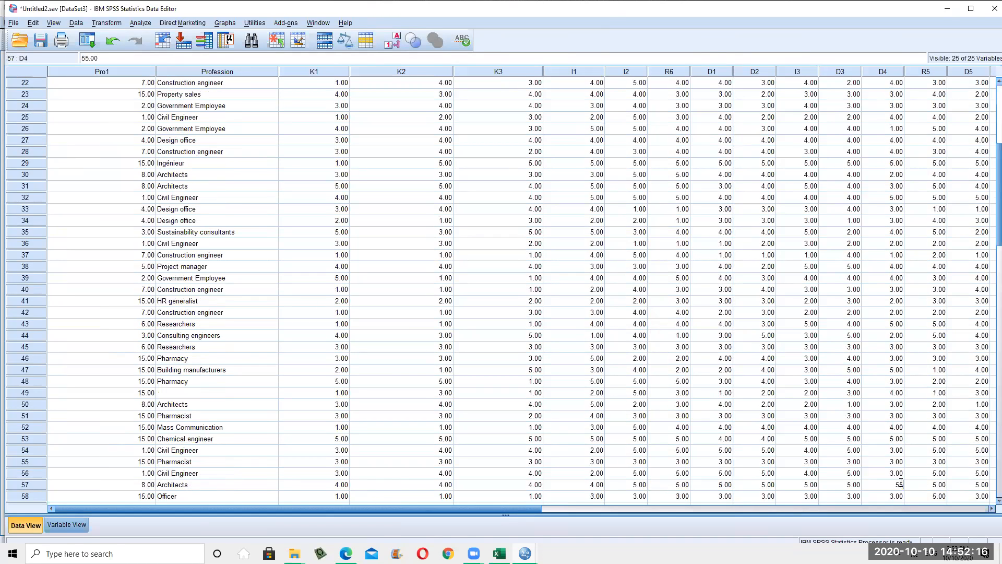
{"action": "scroll", "coordinate": [426, 233], "scroll_direction": "up", "scroll_amount": 7}
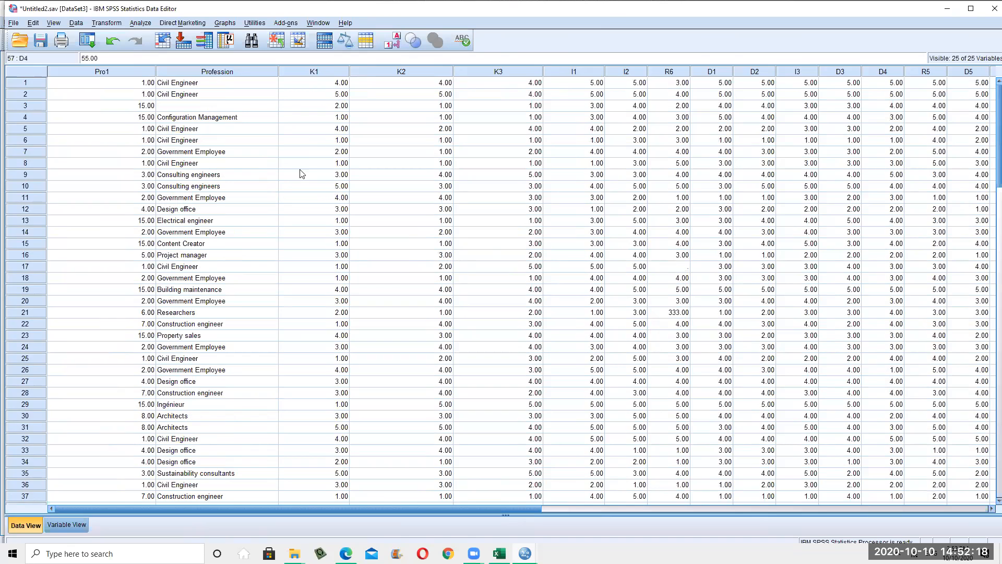
Enter out-of-range K1 values 44, 11 and 22 in cases 1, 6 and 21
{"action": "left_click", "coordinate": [322, 89]}
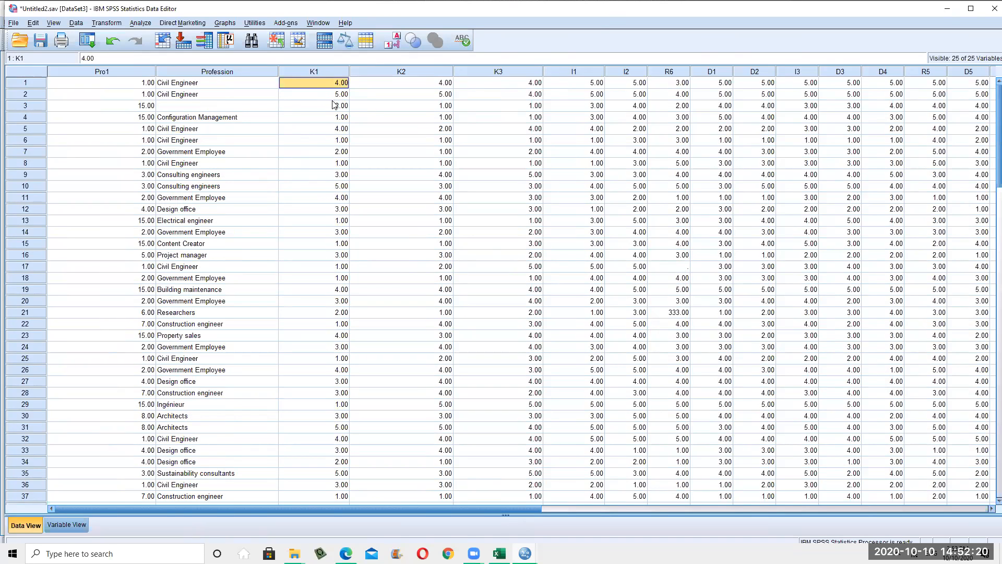
{"action": "type", "text": "44"}
{"action": "left_click", "coordinate": [324, 141]}
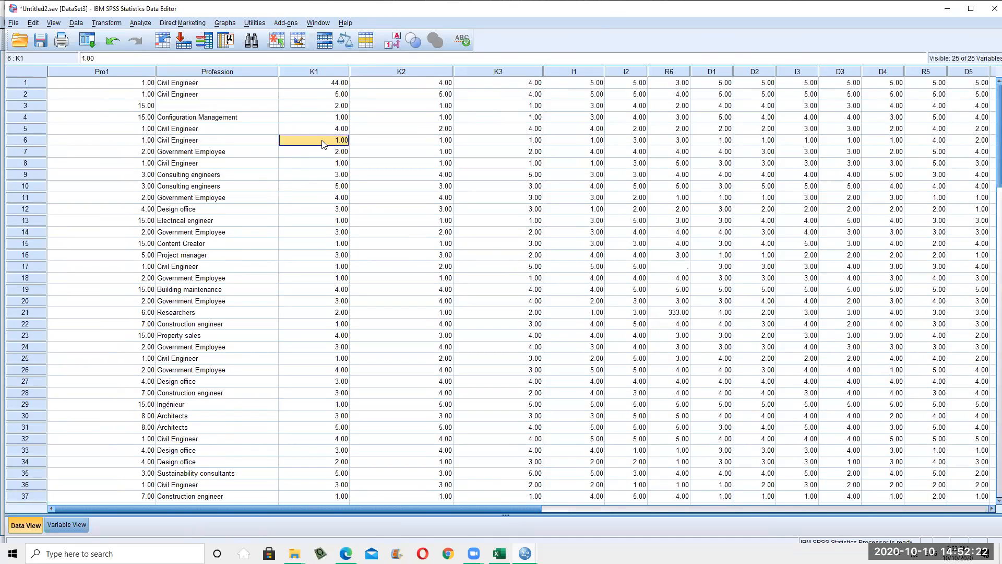
{"action": "type", "text": "11"}
{"action": "scroll", "coordinate": [392, 287], "scroll_direction": "down", "scroll_amount": 3}
{"action": "scroll", "coordinate": [391, 319], "scroll_direction": "up", "scroll_amount": 3}
{"action": "left_click", "coordinate": [367, 374]}
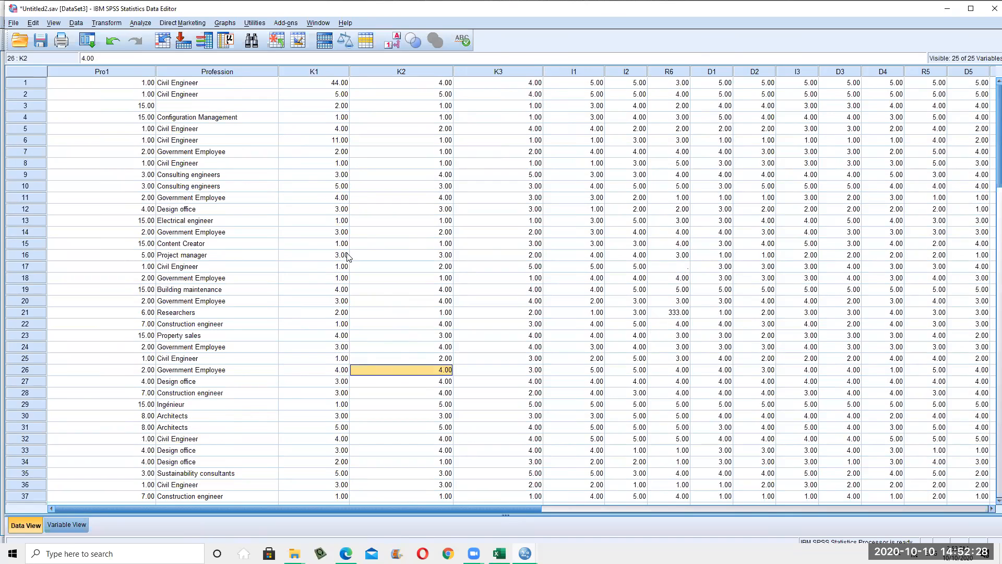
{"action": "left_click", "coordinate": [342, 315]}
{"action": "type", "text": "22"}
{"action": "left_click", "coordinate": [383, 382]}
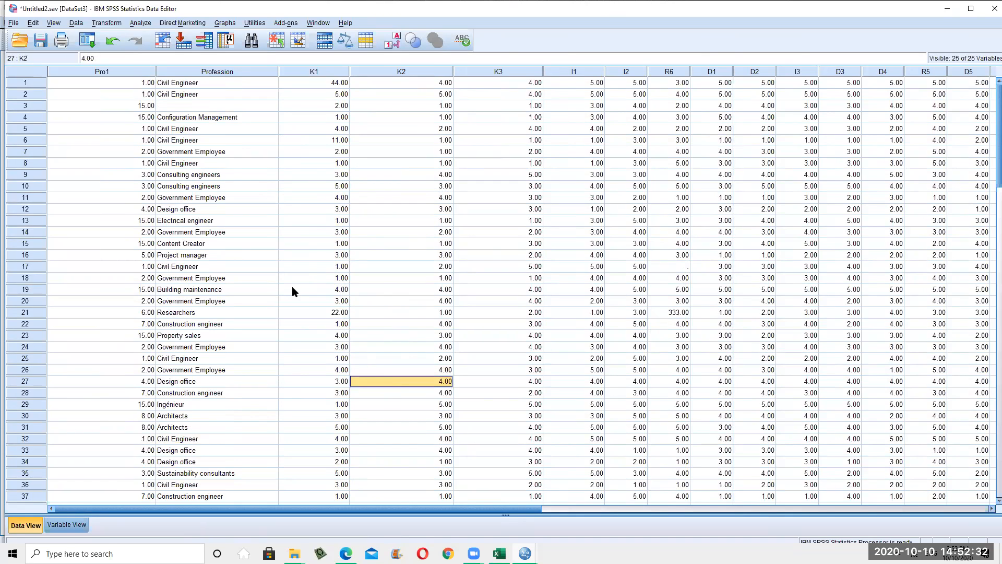
Show value labels, check K1 in cases 1 and 6, and view deployment's value labels
{"action": "left_click", "coordinate": [394, 46]}
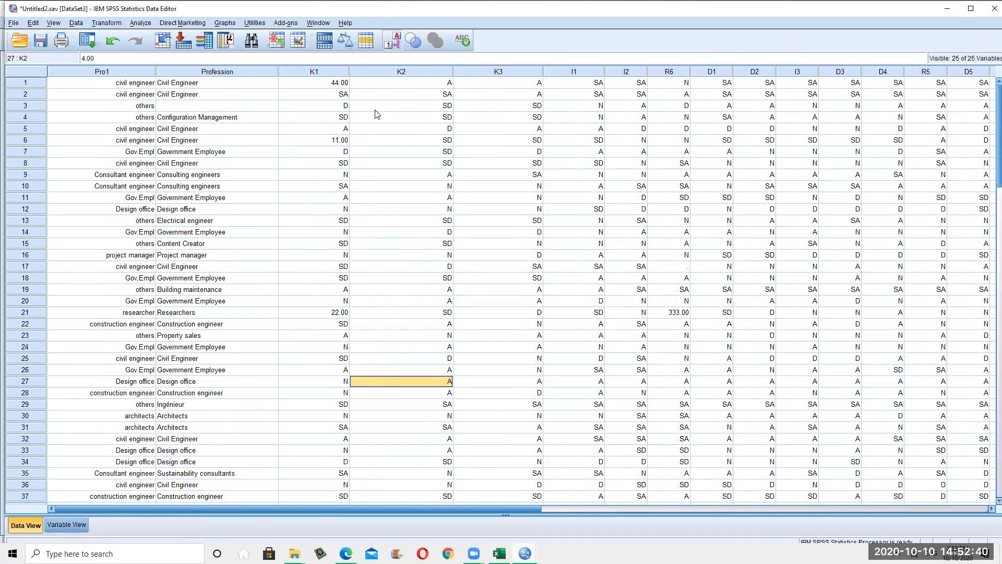
{"action": "left_click", "coordinate": [337, 84]}
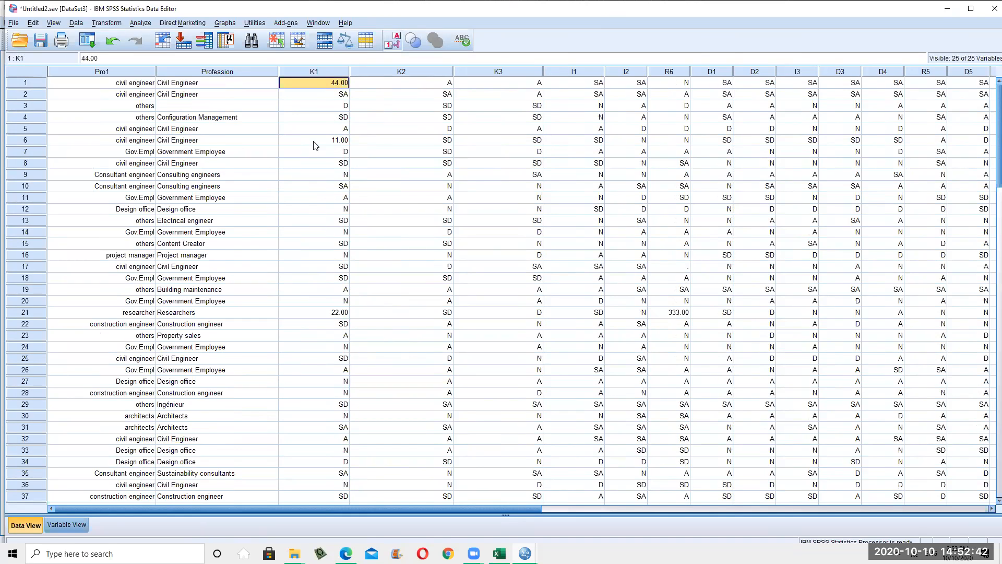
{"action": "double_click", "coordinate": [323, 85]}
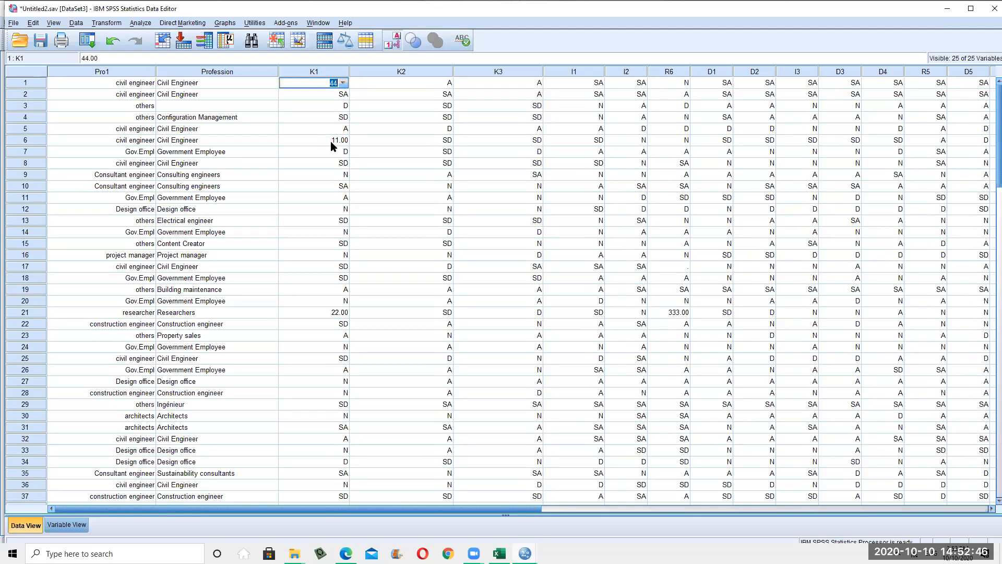
{"action": "left_click", "coordinate": [331, 141]}
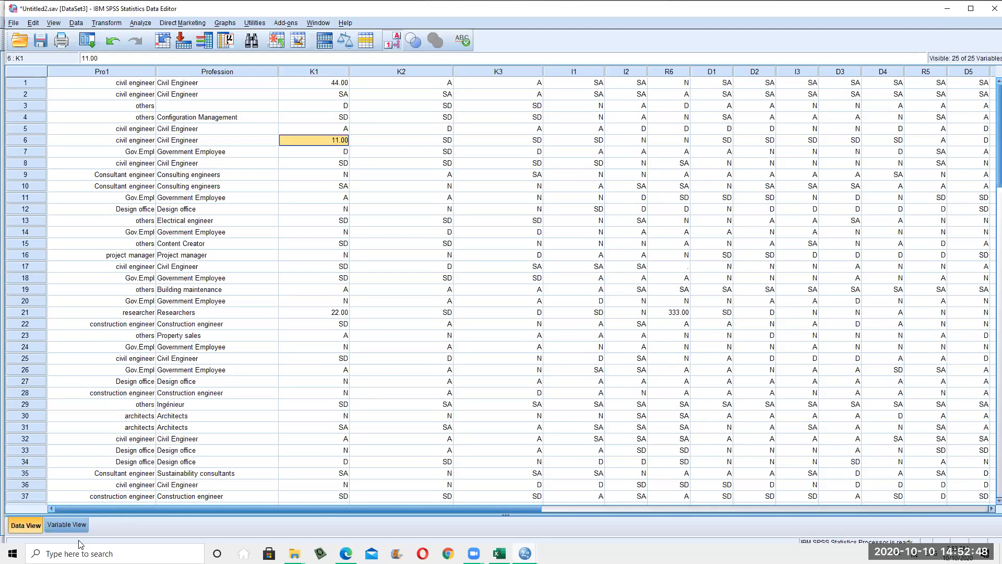
{"action": "left_click", "coordinate": [66, 524]}
{"action": "left_click", "coordinate": [314, 335]}
Back in Data View, inspect the stray entries 11.00, 22.00 and 333.00
{"action": "left_click", "coordinate": [26, 525]}
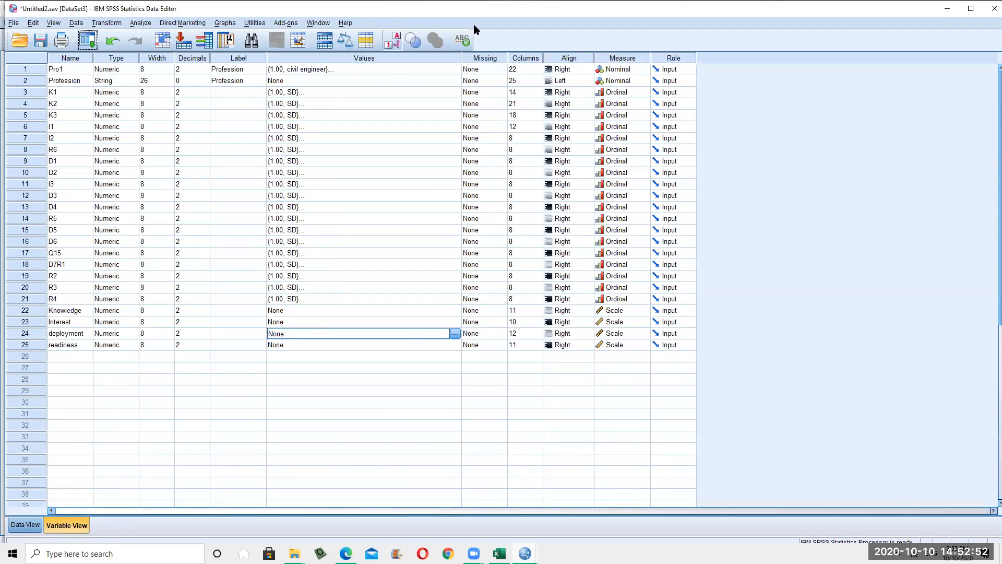
{"action": "left_click", "coordinate": [339, 83]}
{"action": "left_click", "coordinate": [334, 141]}
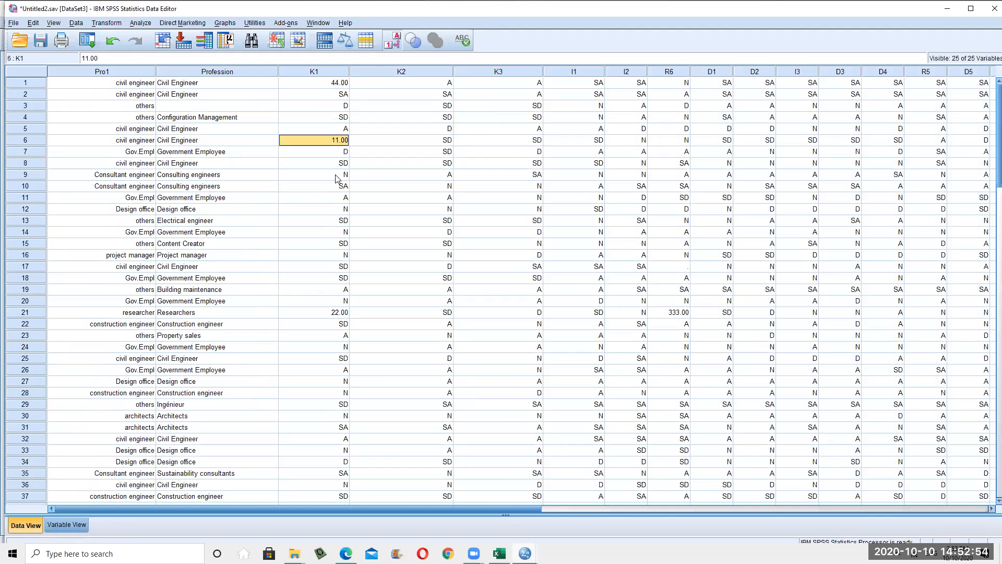
{"action": "left_click", "coordinate": [343, 313]}
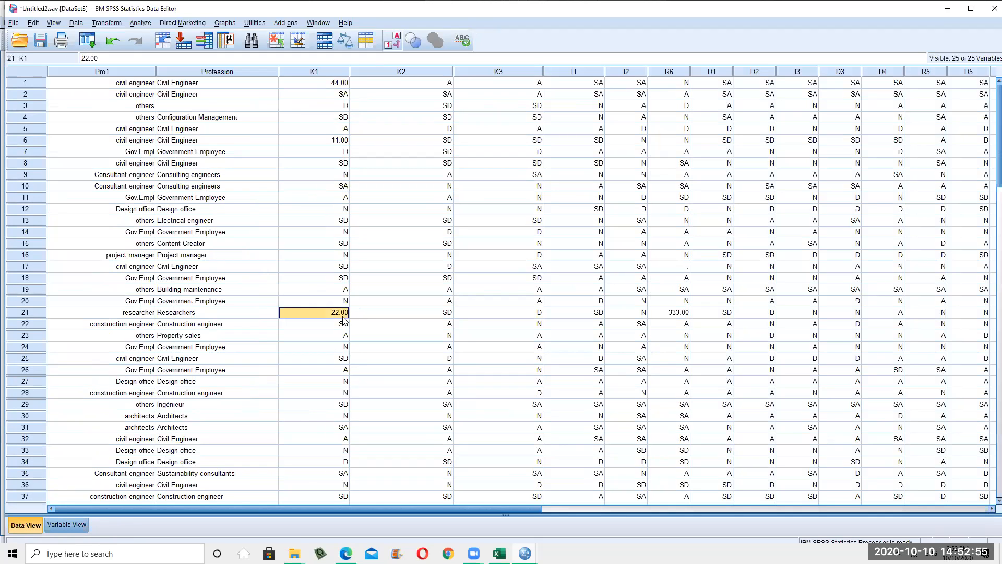
{"action": "left_click", "coordinate": [680, 314]}
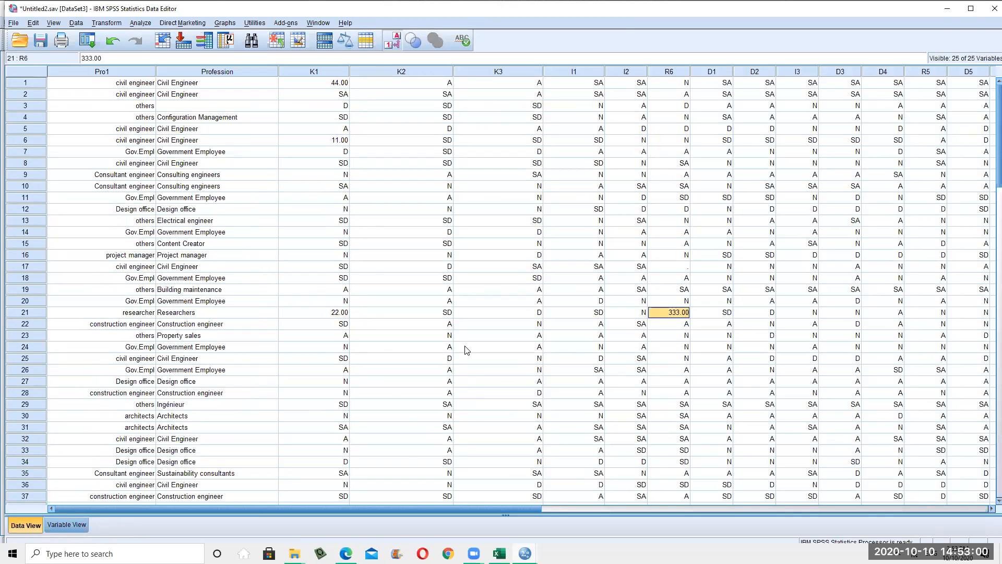
{"action": "left_click", "coordinate": [376, 197]}
{"action": "left_click", "coordinate": [327, 86]}
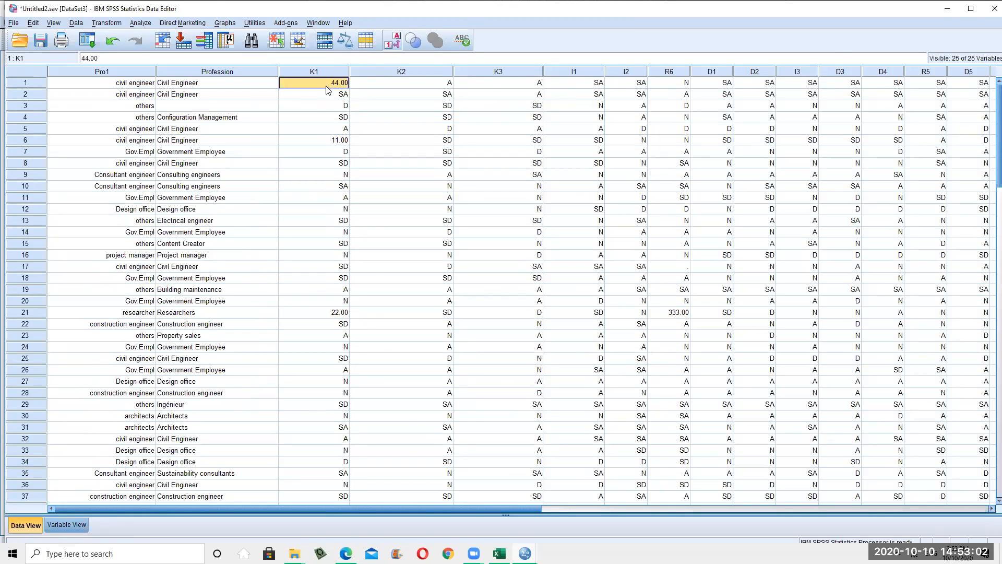
{"action": "left_click", "coordinate": [141, 22]}
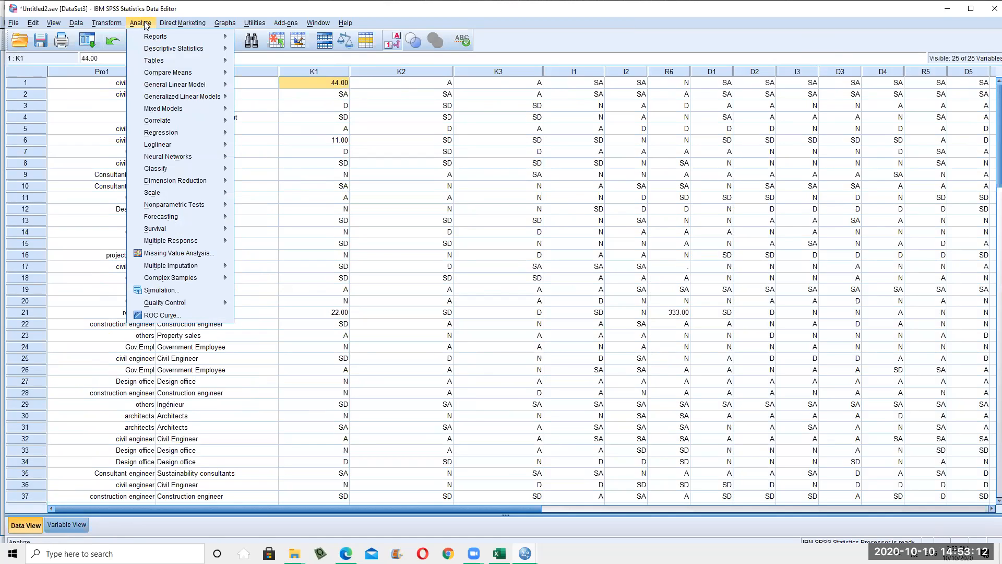
Start a Frequencies analysis on Profession through R4, then remove the variables and cancel
{"action": "mouse_move", "coordinate": [152, 50]}
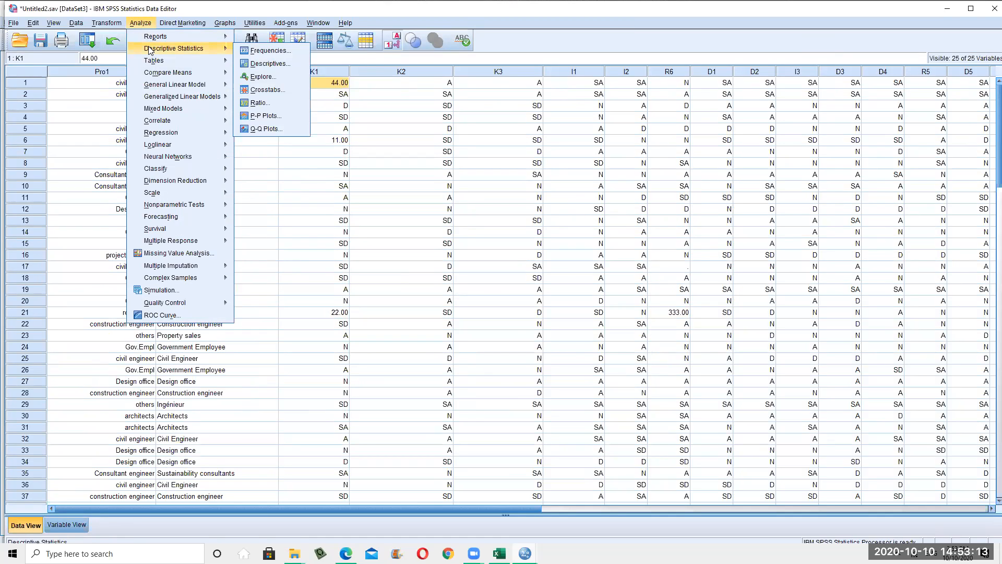
{"action": "left_click", "coordinate": [280, 52]}
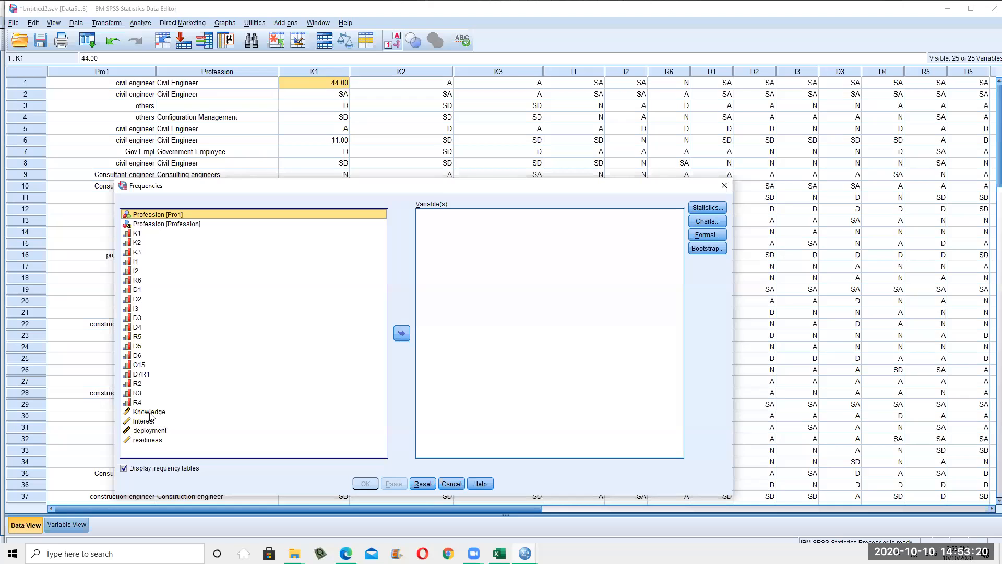
{"action": "left_click", "coordinate": [137, 402], "text": "shift"}
{"action": "left_click", "coordinate": [402, 334]}
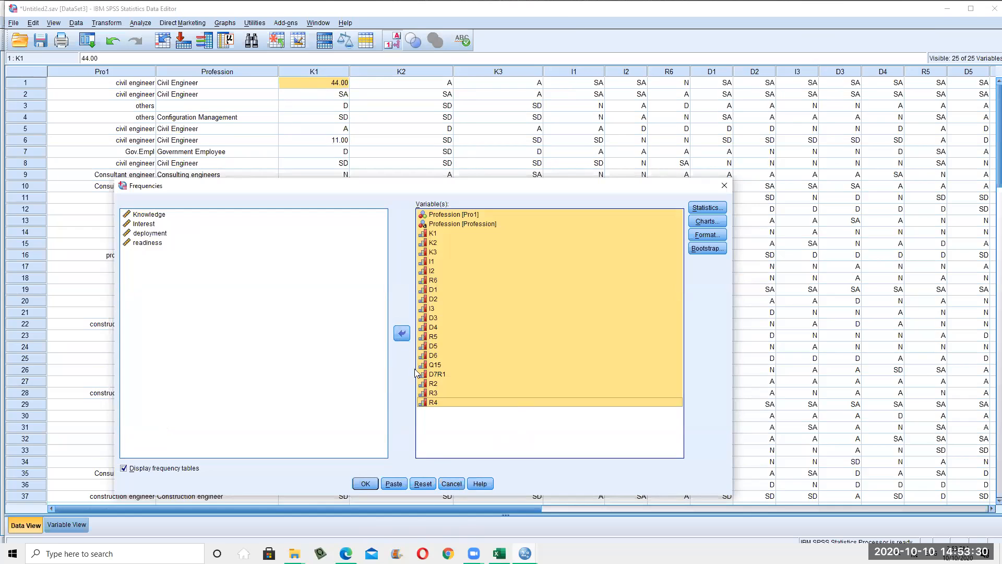
{"action": "left_click", "coordinate": [402, 333]}
{"action": "left_click", "coordinate": [448, 483]}
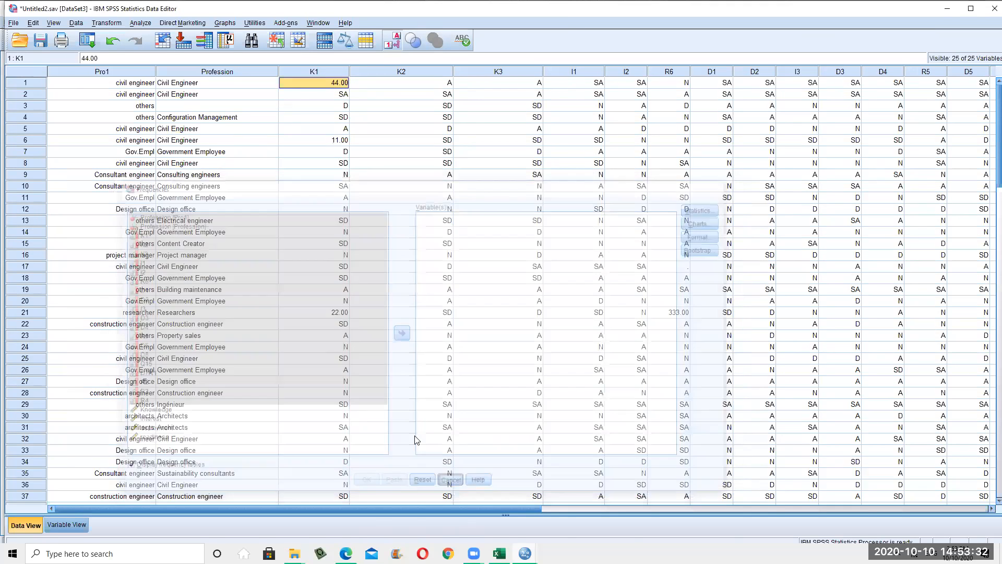
Reopen and close the Analyze menu, then toggle Value Labels off and back on
{"action": "left_click", "coordinate": [141, 23]}
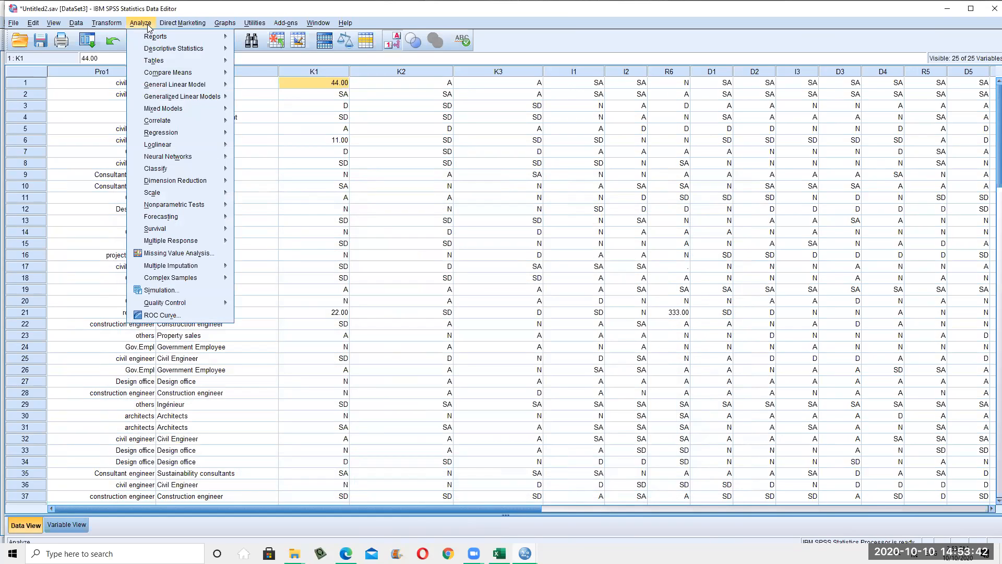
{"action": "mouse_move", "coordinate": [167, 46]}
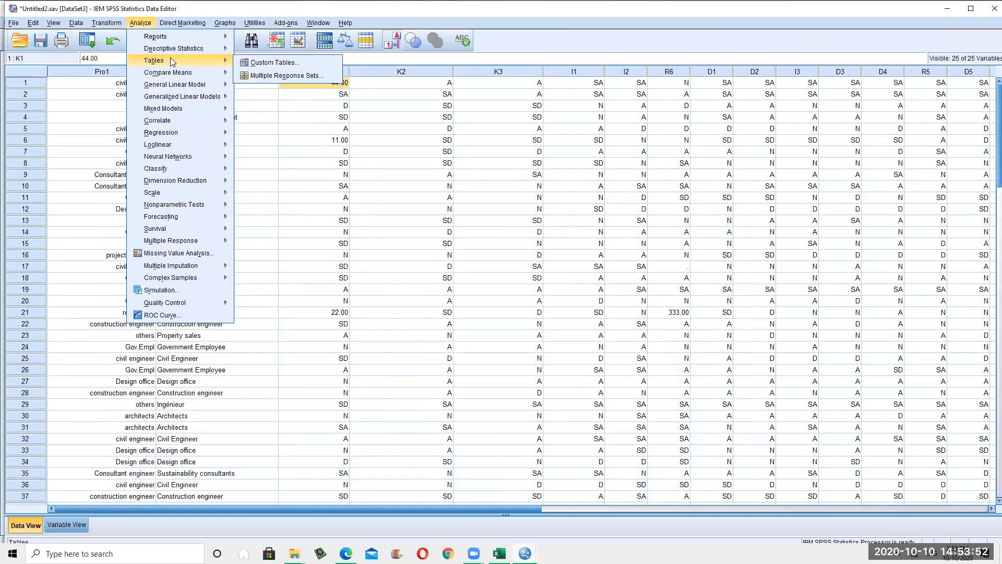
{"action": "left_click", "coordinate": [313, 221]}
{"action": "left_click", "coordinate": [396, 46]}
{"action": "left_click", "coordinate": [395, 47]}
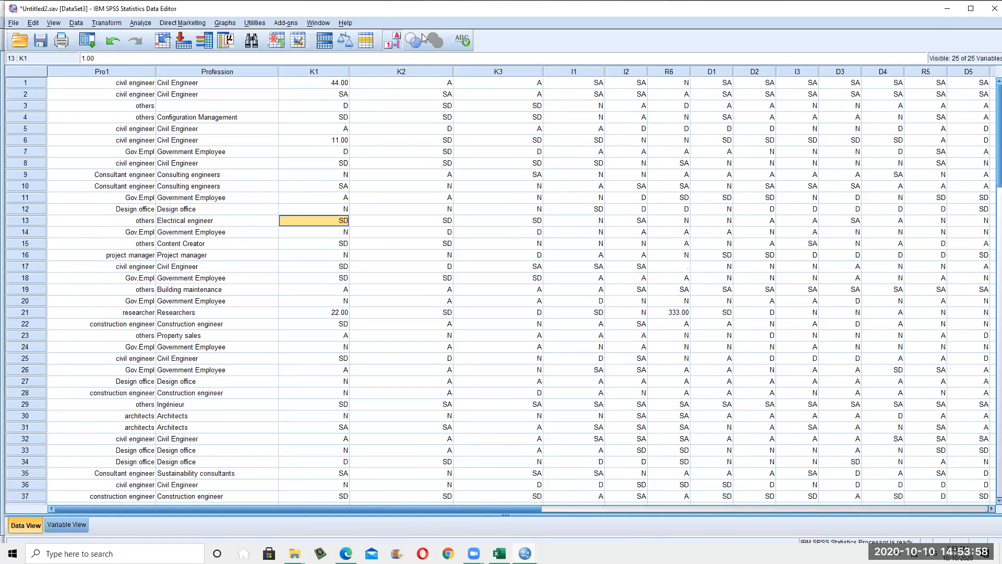
{"action": "left_click", "coordinate": [144, 25]}
Run Frequencies on Profession through R4, leaving the Statistics options unchanged
{"action": "mouse_move", "coordinate": [163, 53]}
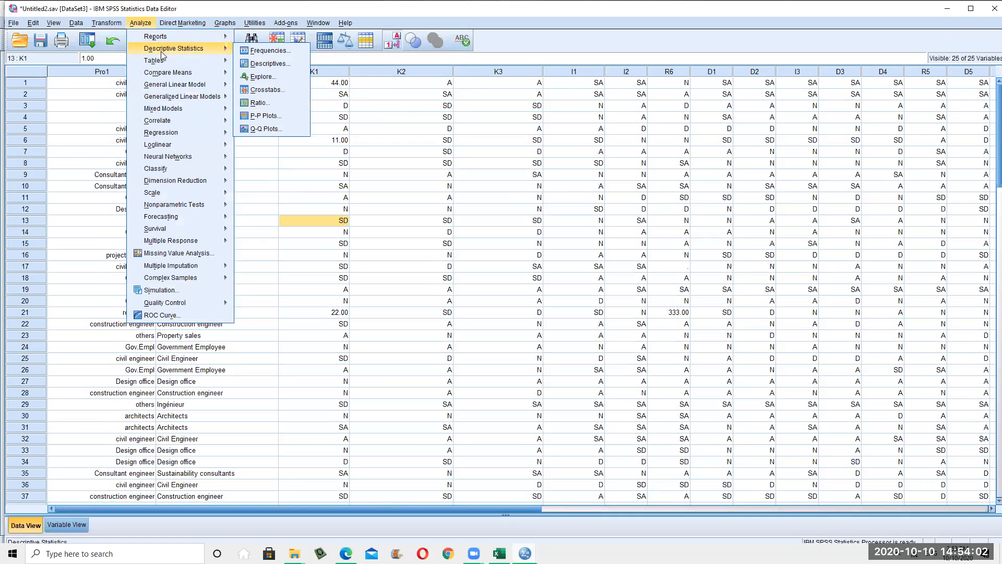
{"action": "left_click", "coordinate": [290, 49]}
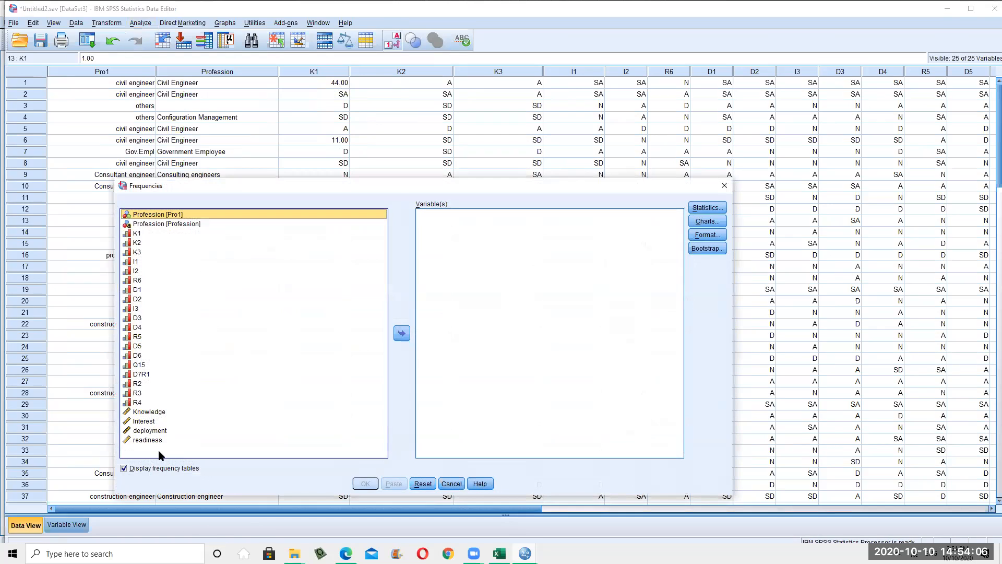
{"action": "left_click", "coordinate": [150, 404], "text": "shift"}
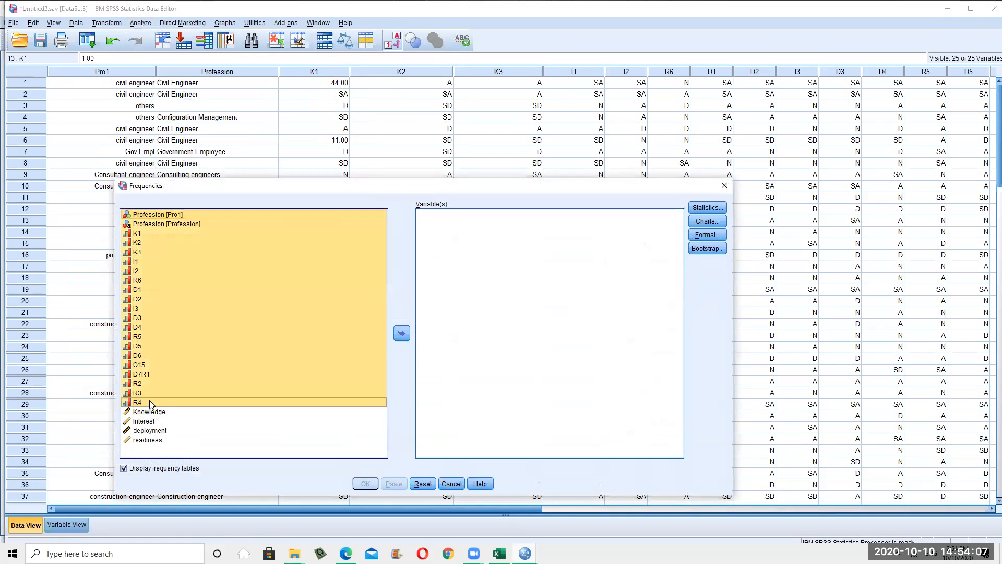
{"action": "left_click", "coordinate": [401, 333]}
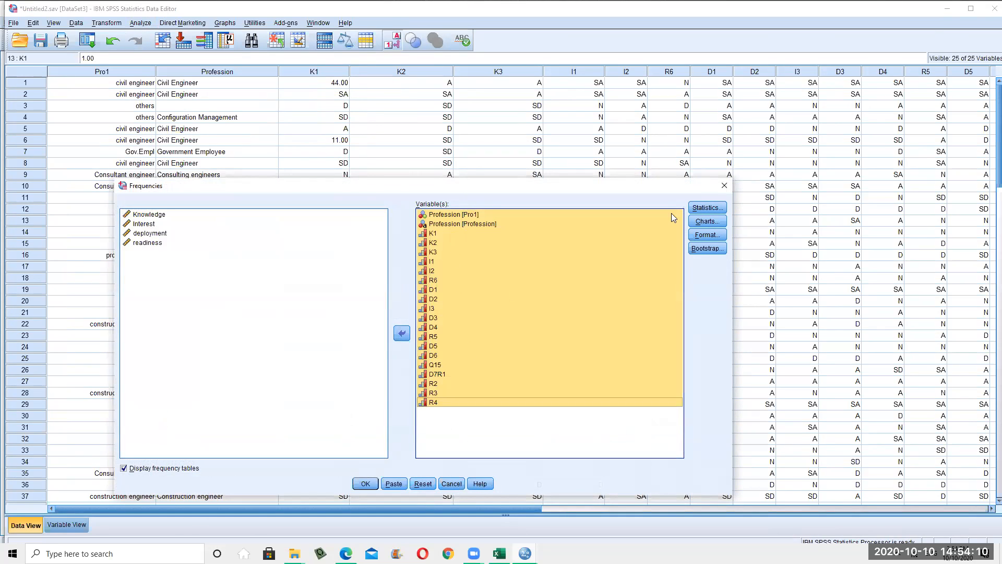
{"action": "left_click", "coordinate": [707, 207]}
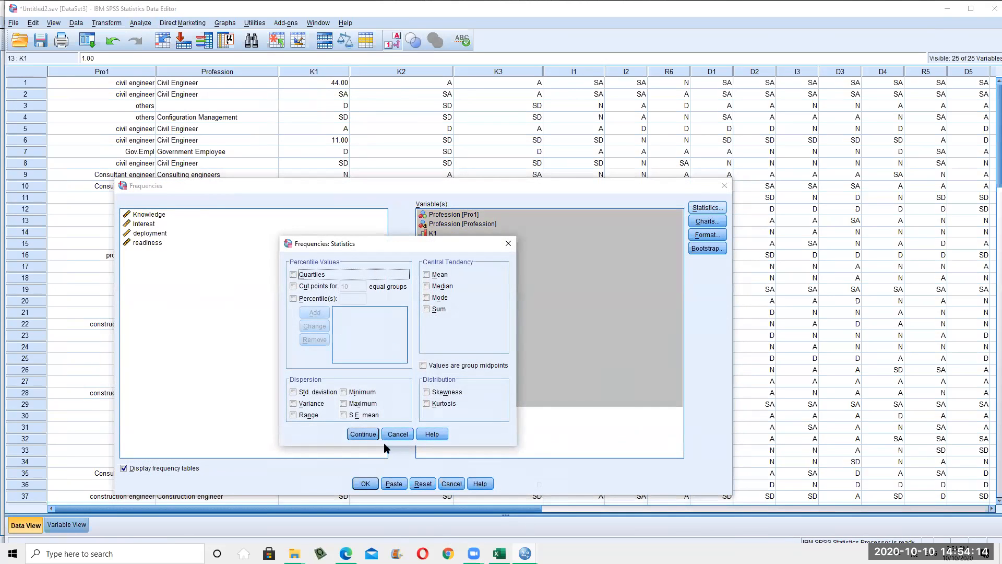
{"action": "left_click", "coordinate": [397, 434]}
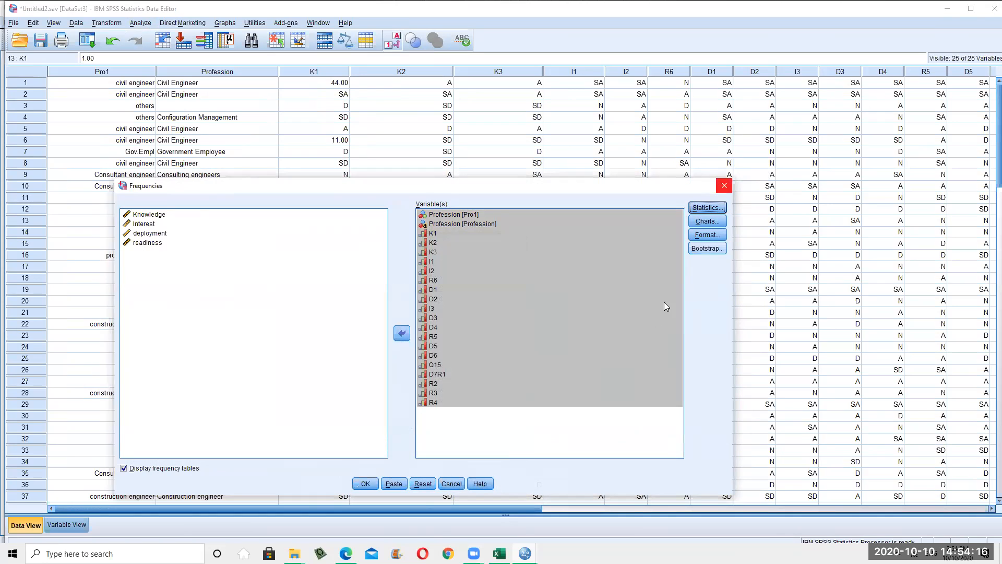
{"action": "left_click", "coordinate": [371, 486]}
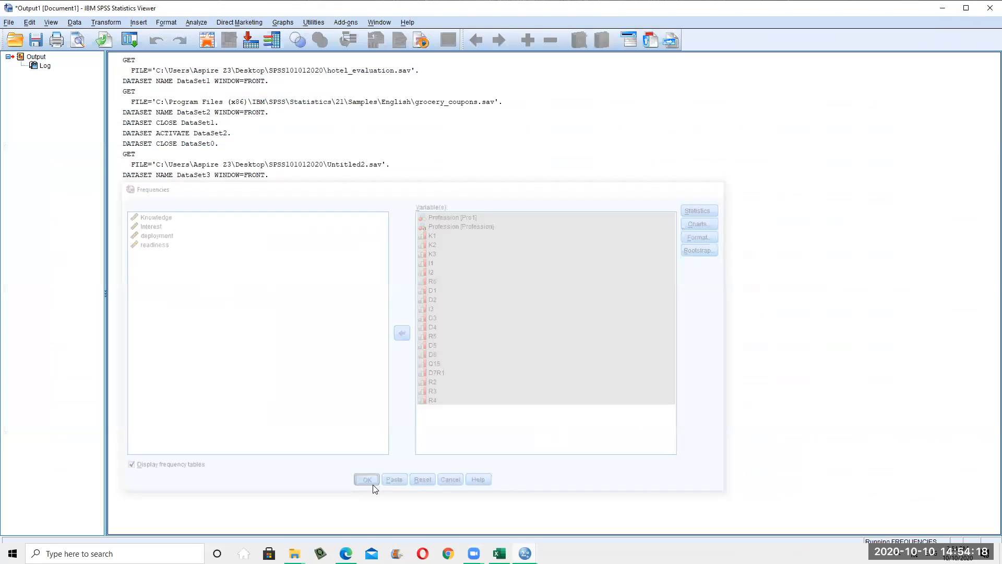
Scroll the output from the Profession table down to the K1 and K2 frequency tables
{"action": "scroll", "coordinate": [449, 298], "scroll_direction": "down", "scroll_amount": 5}
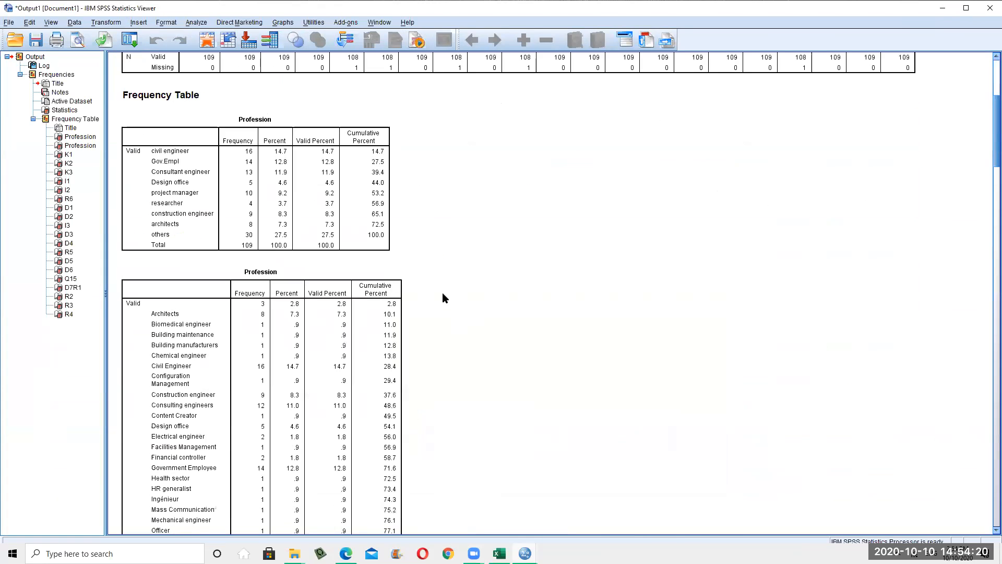
{"action": "left_click", "coordinate": [140, 210]}
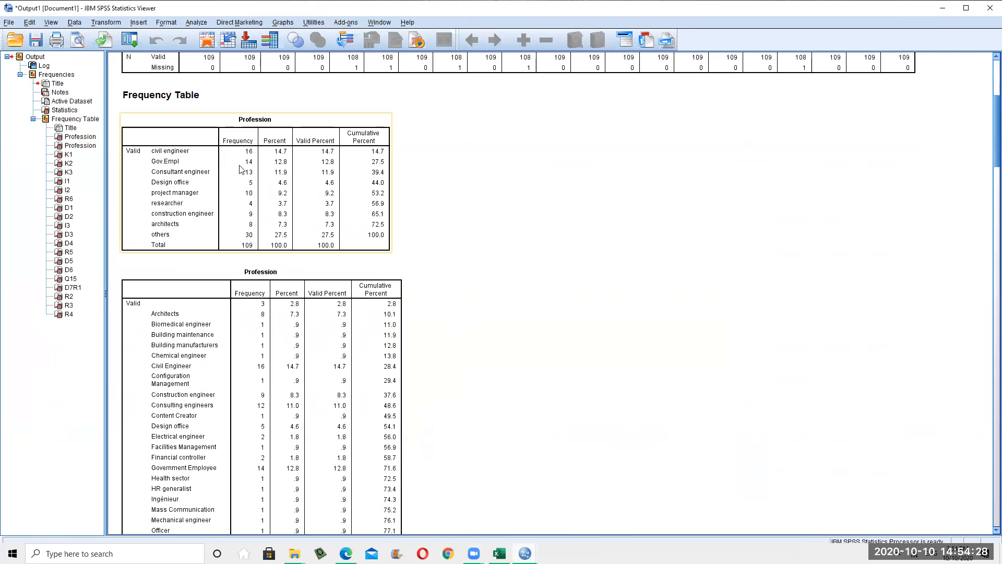
{"action": "scroll", "coordinate": [282, 228], "scroll_direction": "down", "scroll_amount": 3}
{"action": "scroll", "coordinate": [232, 208], "scroll_direction": "down", "scroll_amount": 2}
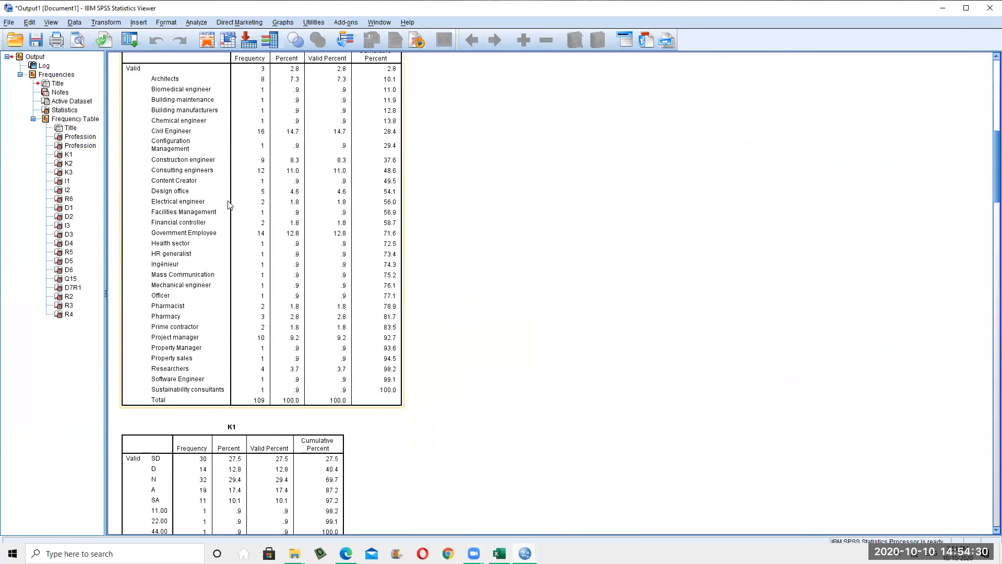
{"action": "scroll", "coordinate": [299, 151], "scroll_direction": "up", "scroll_amount": 1}
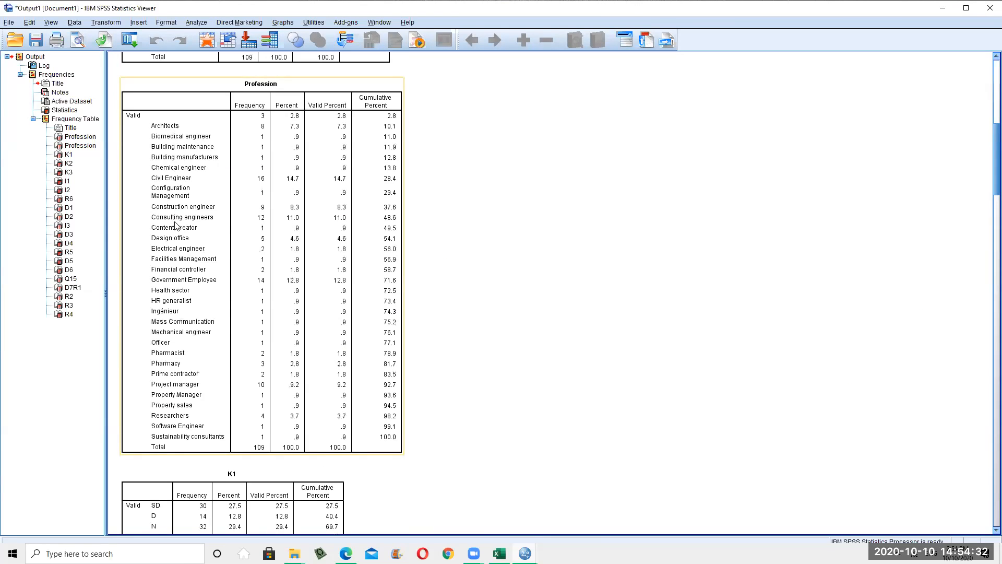
{"action": "scroll", "coordinate": [177, 230], "scroll_direction": "down", "scroll_amount": 4}
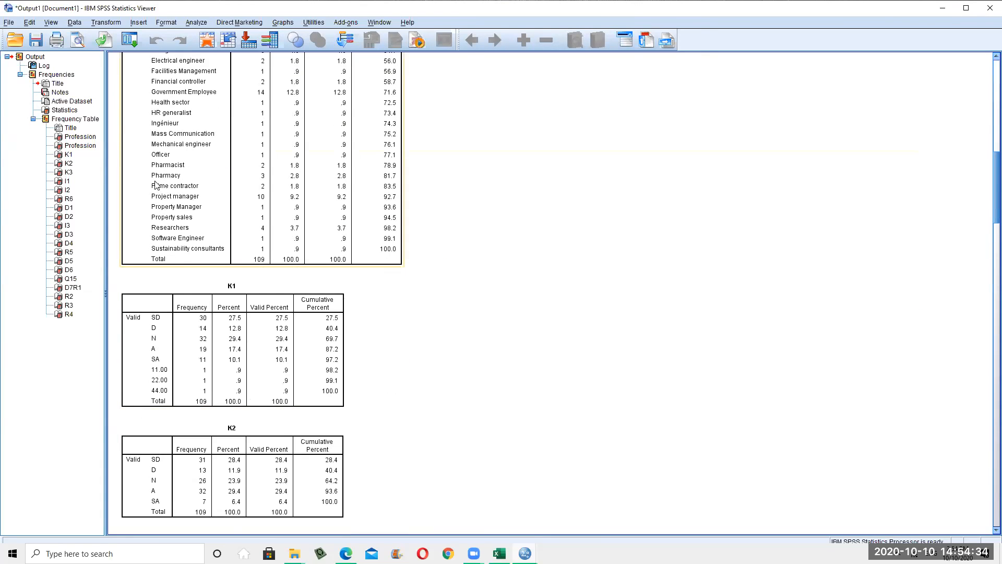
{"action": "scroll", "coordinate": [157, 183], "scroll_direction": "down", "scroll_amount": 3}
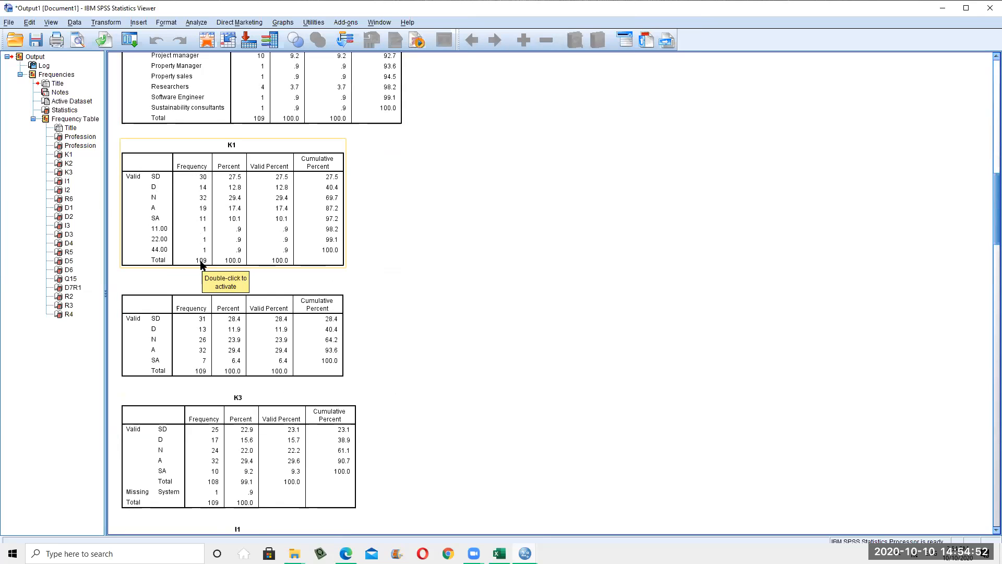
{"action": "scroll", "coordinate": [211, 223], "scroll_direction": "down", "scroll_amount": 1}
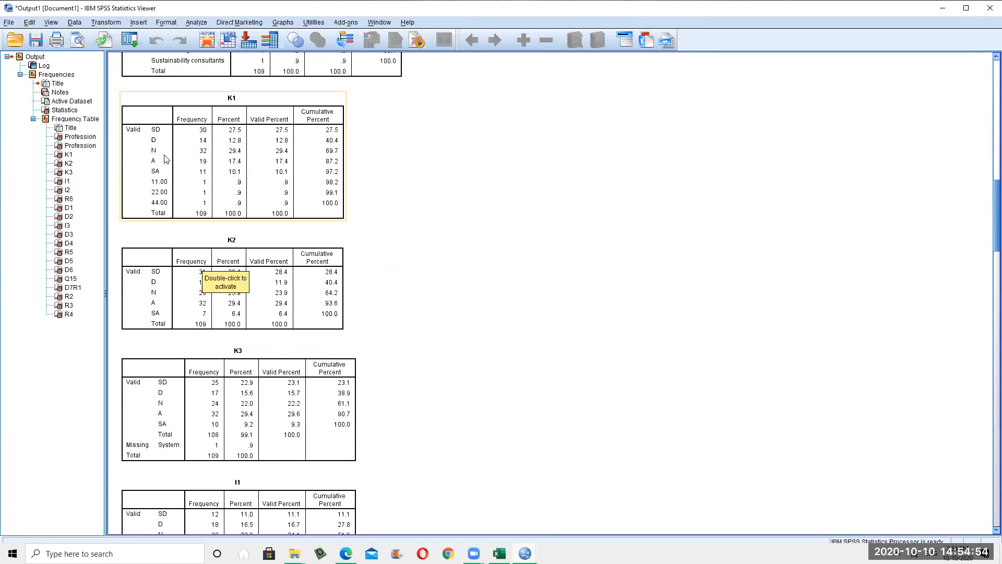
Review the frequency tables in the Output Viewer, starting from the K1 table
{"action": "scroll", "coordinate": [170, 170], "scroll_direction": "up", "scroll_amount": 2}
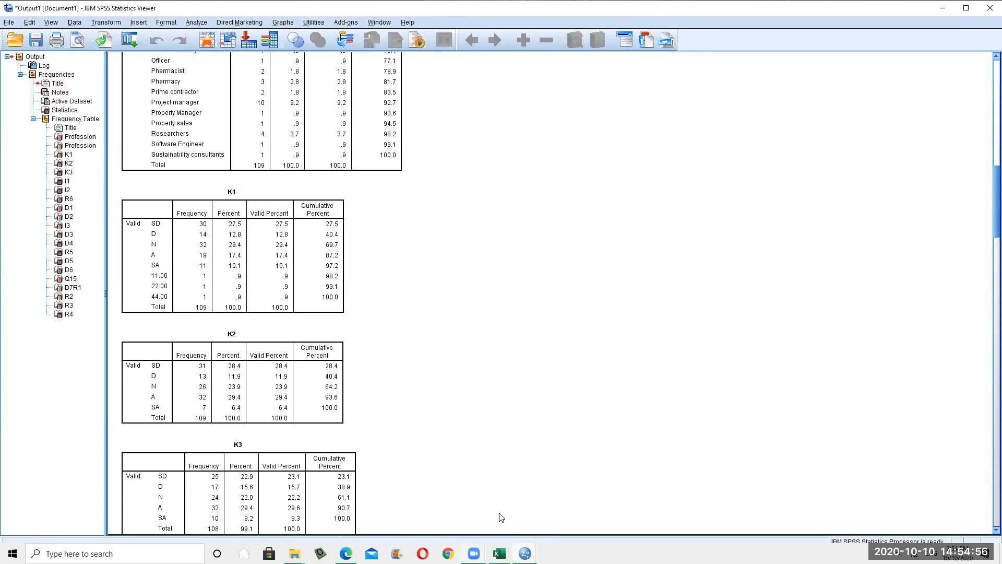
{"action": "left_click", "coordinate": [194, 272]}
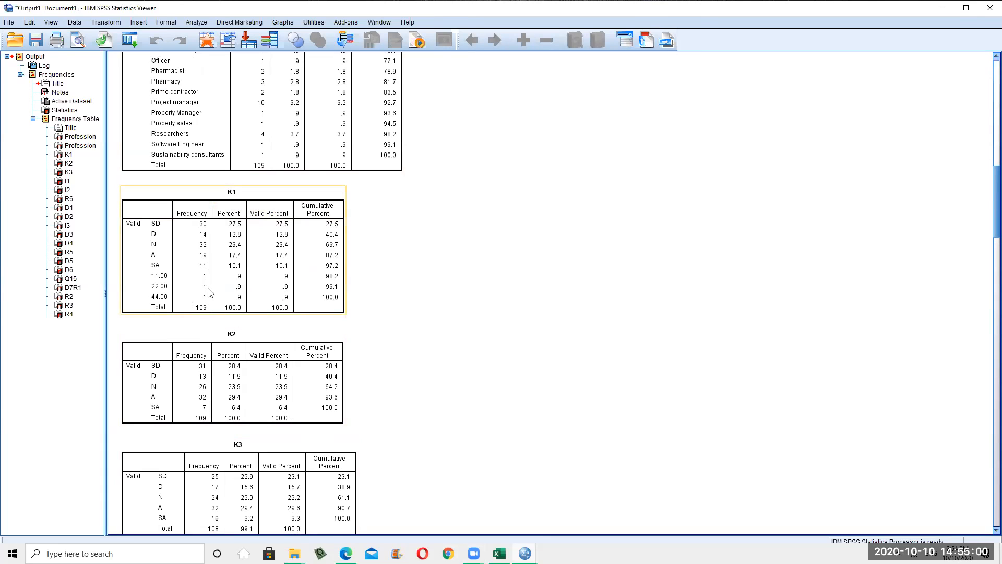
{"action": "scroll", "coordinate": [214, 333], "scroll_direction": "down", "scroll_amount": 1}
{"action": "scroll", "coordinate": [214, 332], "scroll_direction": "up", "scroll_amount": 1}
{"action": "scroll", "coordinate": [201, 334], "scroll_direction": "down", "scroll_amount": 3}
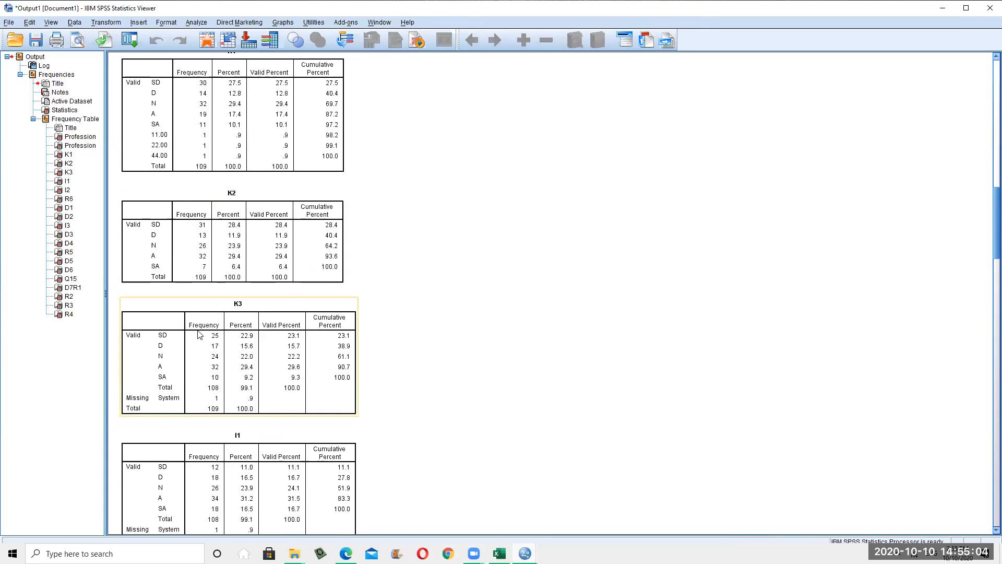
{"action": "scroll", "coordinate": [222, 292], "scroll_direction": "down", "scroll_amount": 2}
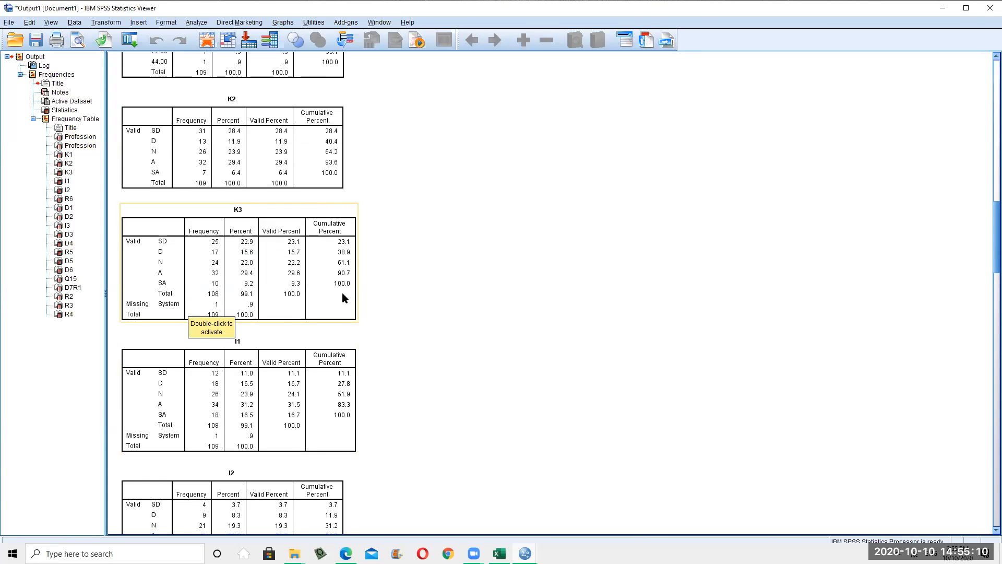
{"action": "scroll", "coordinate": [282, 315], "scroll_direction": "down", "scroll_amount": 3}
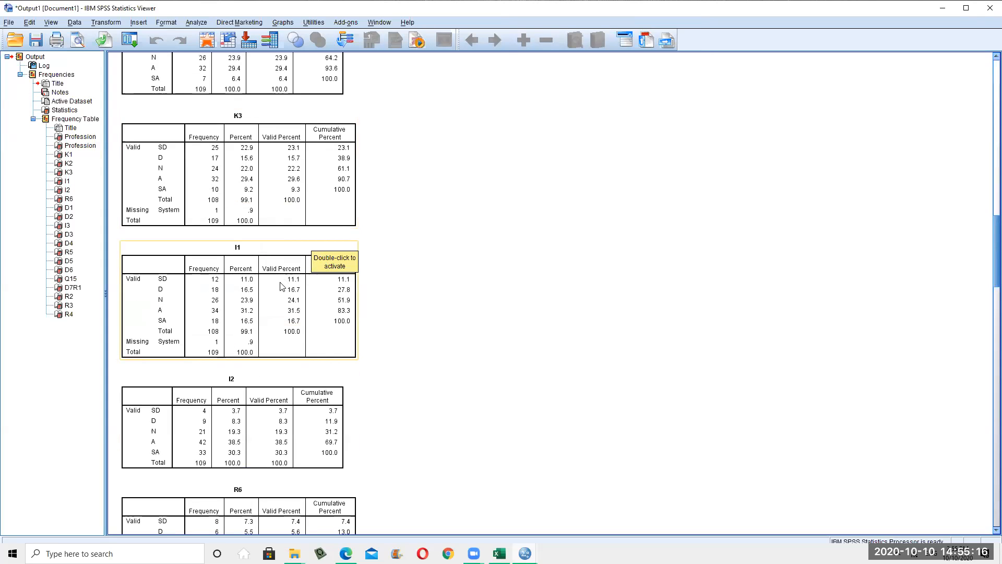
{"action": "scroll", "coordinate": [201, 361], "scroll_direction": "down", "scroll_amount": 3}
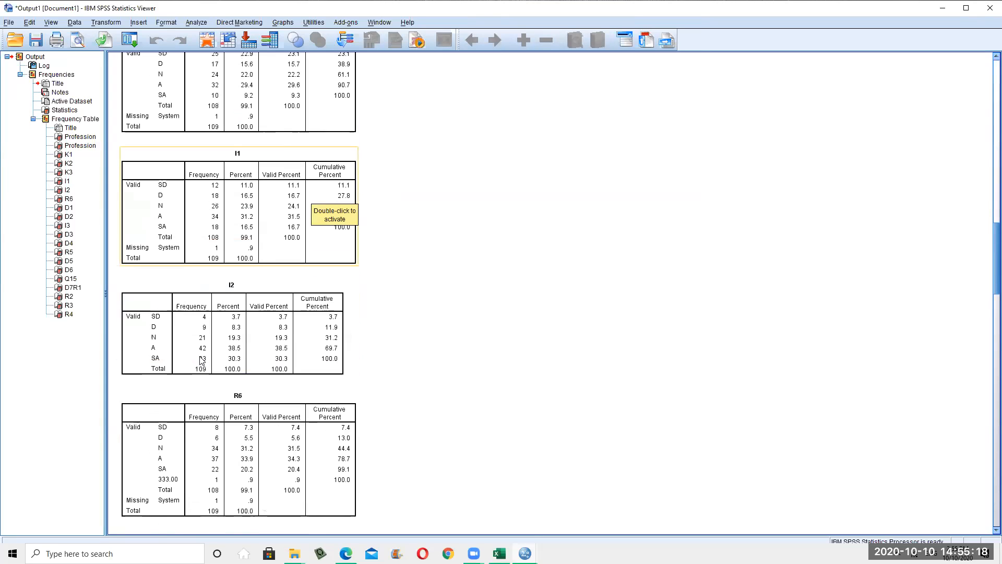
{"action": "scroll", "coordinate": [234, 256], "scroll_direction": "down", "scroll_amount": 1}
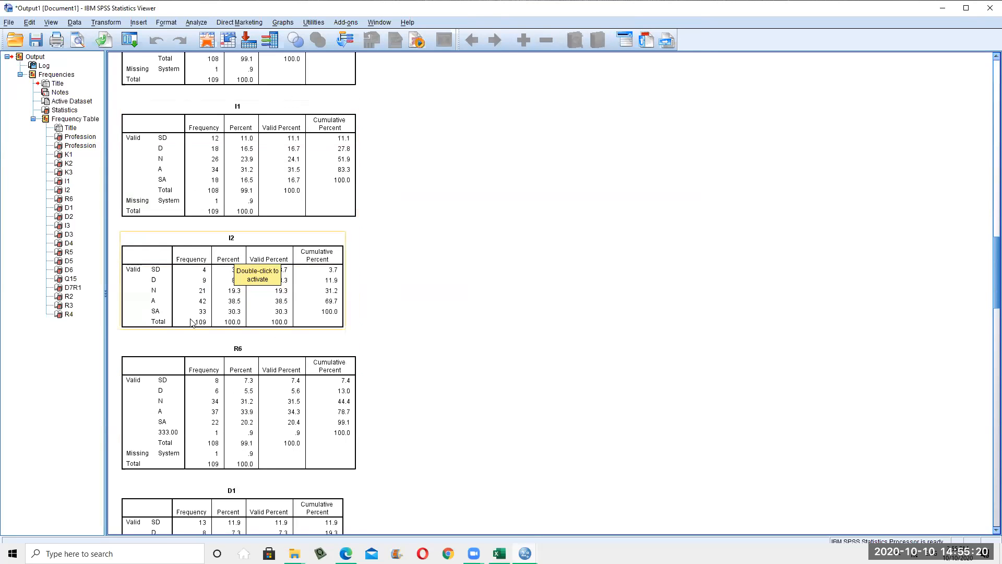
{"action": "scroll", "coordinate": [229, 266], "scroll_direction": "down", "scroll_amount": 3}
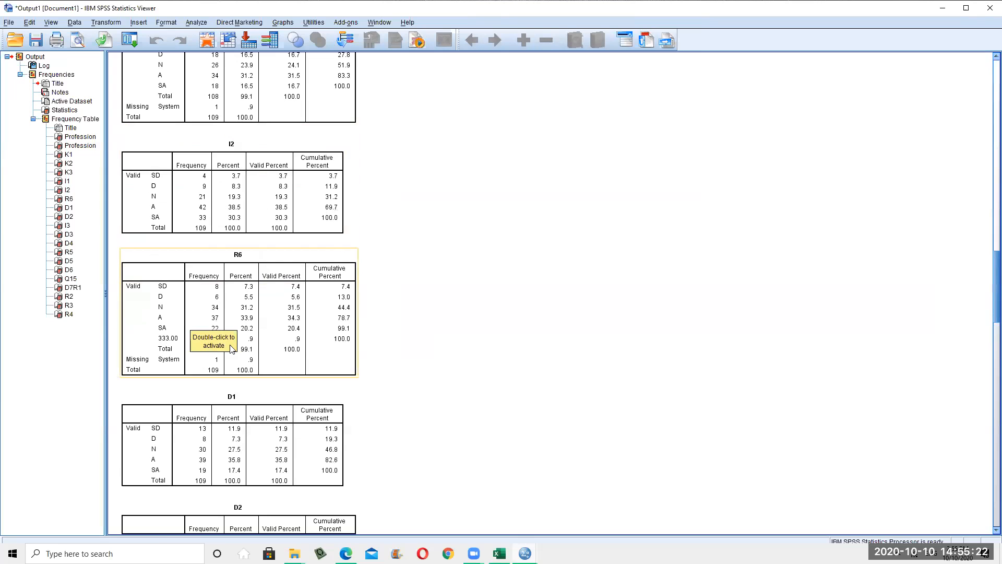
{"action": "scroll", "coordinate": [219, 405], "scroll_direction": "down", "scroll_amount": 3}
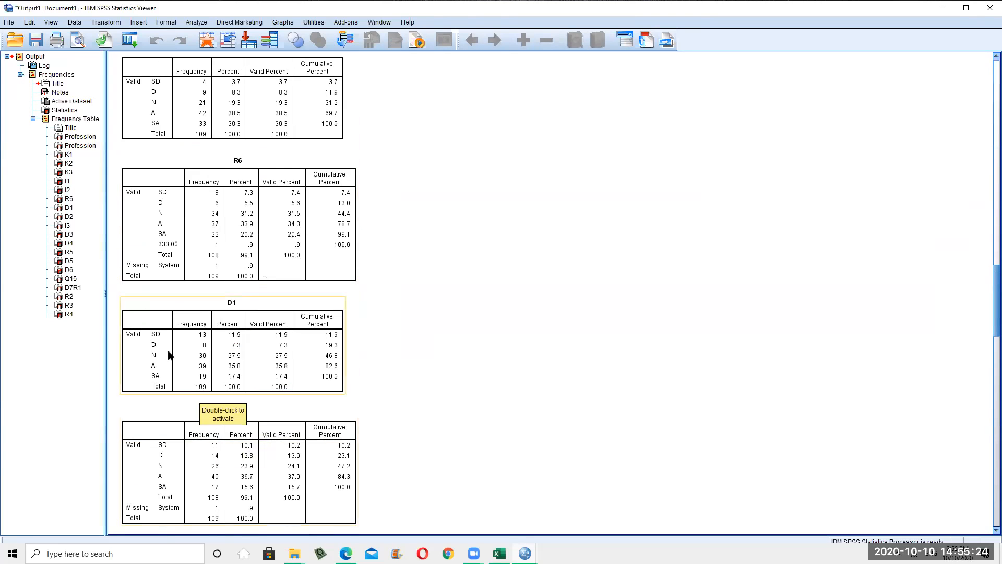
{"action": "scroll", "coordinate": [219, 378], "scroll_direction": "down", "scroll_amount": 1}
{"action": "scroll", "coordinate": [214, 376], "scroll_direction": "down", "scroll_amount": 6}
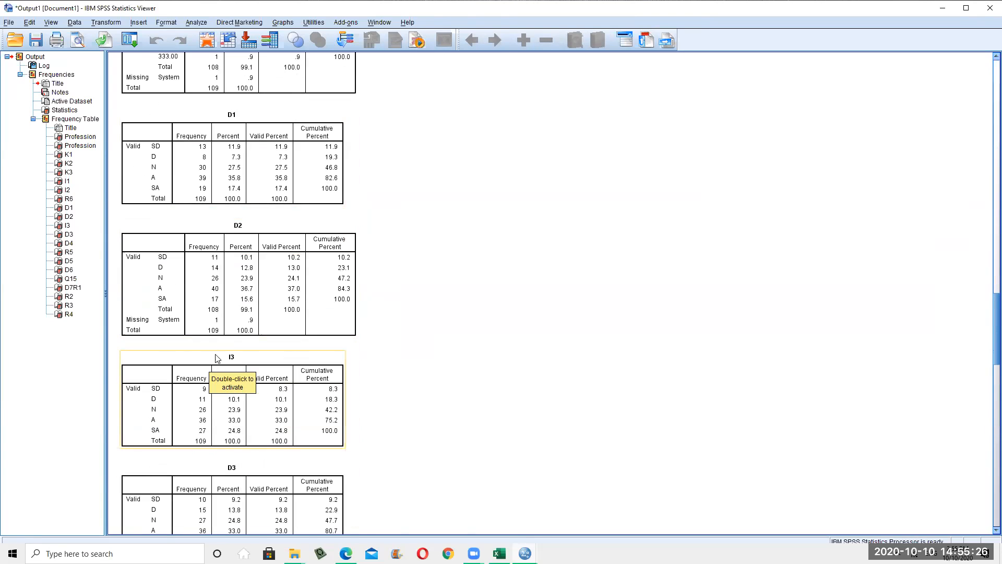
{"action": "scroll", "coordinate": [245, 360], "scroll_direction": "down", "scroll_amount": 3}
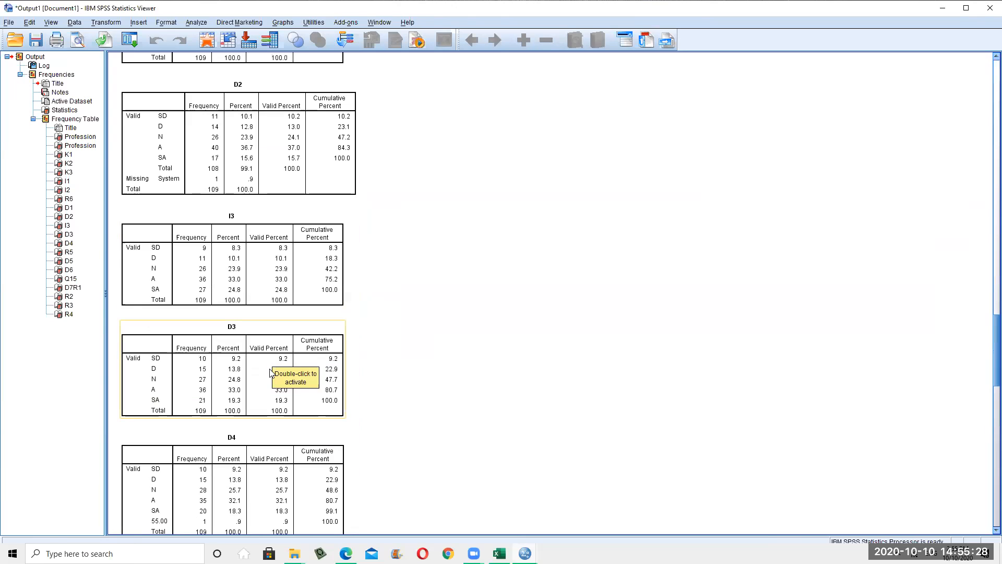
{"action": "scroll", "coordinate": [295, 393], "scroll_direction": "up", "scroll_amount": 20}
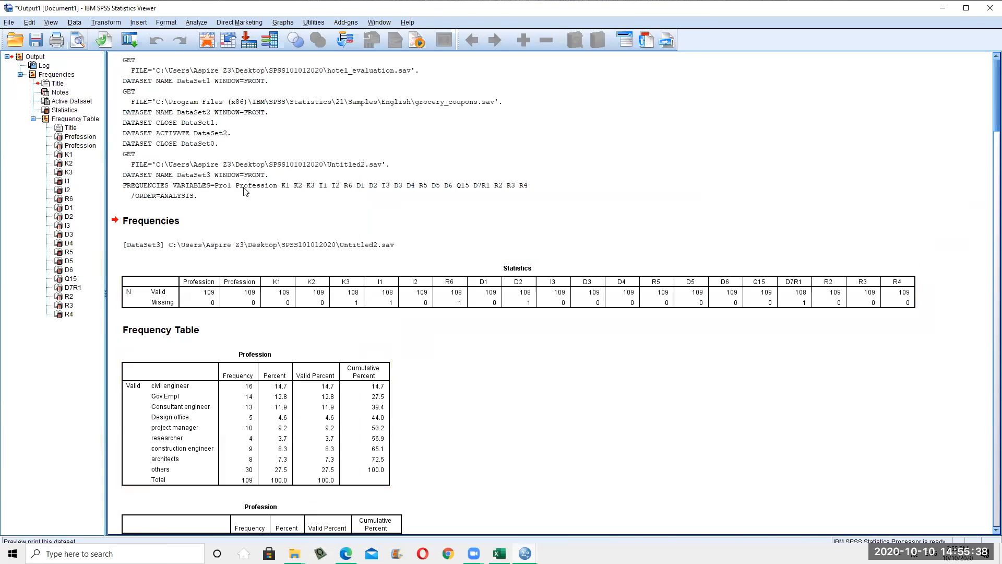
{"action": "scroll", "coordinate": [251, 274], "scroll_direction": "down", "scroll_amount": 3}
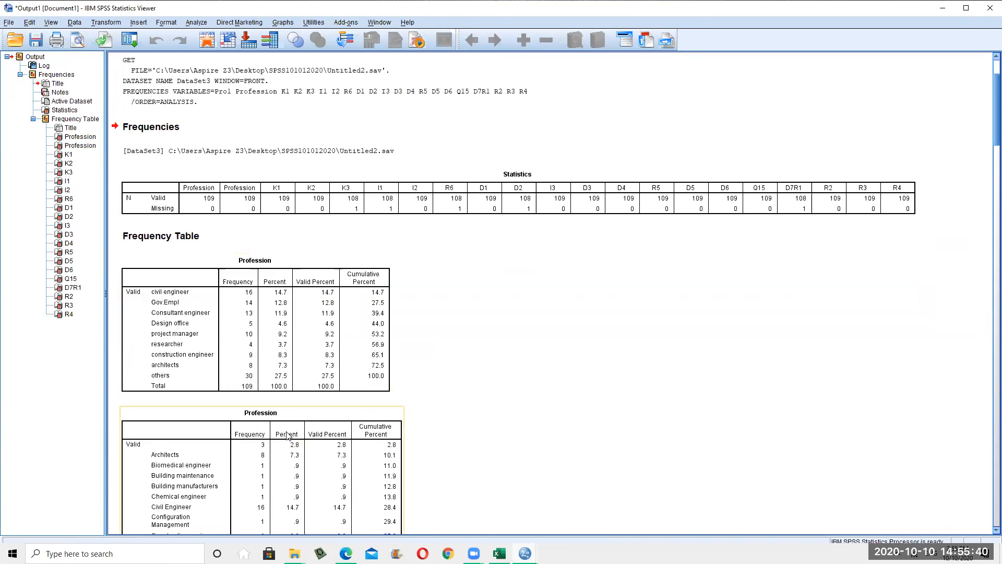
{"action": "scroll", "coordinate": [262, 338], "scroll_direction": "down", "scroll_amount": 12}
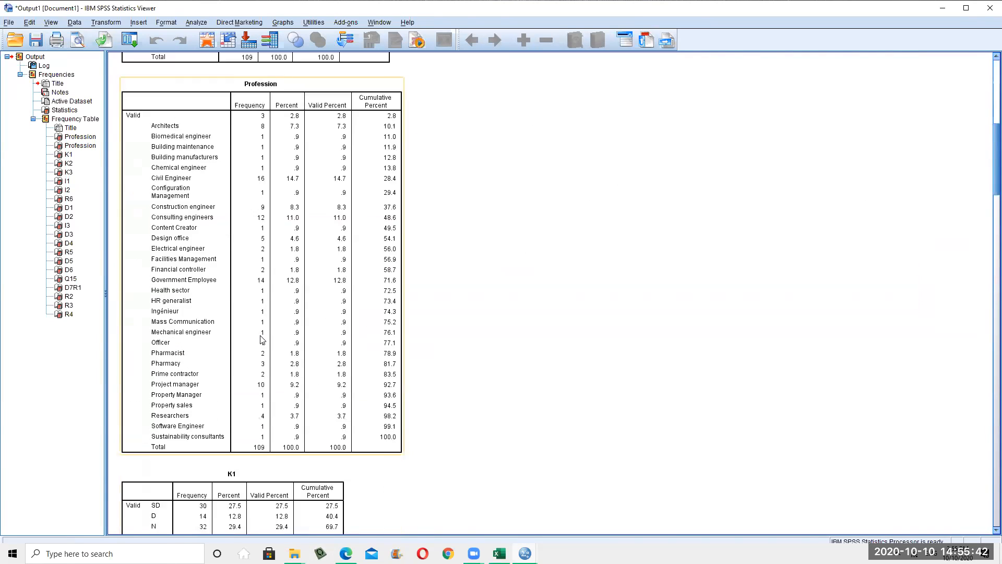
Select the K1 table, minimize the Output Viewer, and start a Find on the data grid
{"action": "left_click", "coordinate": [197, 307]}
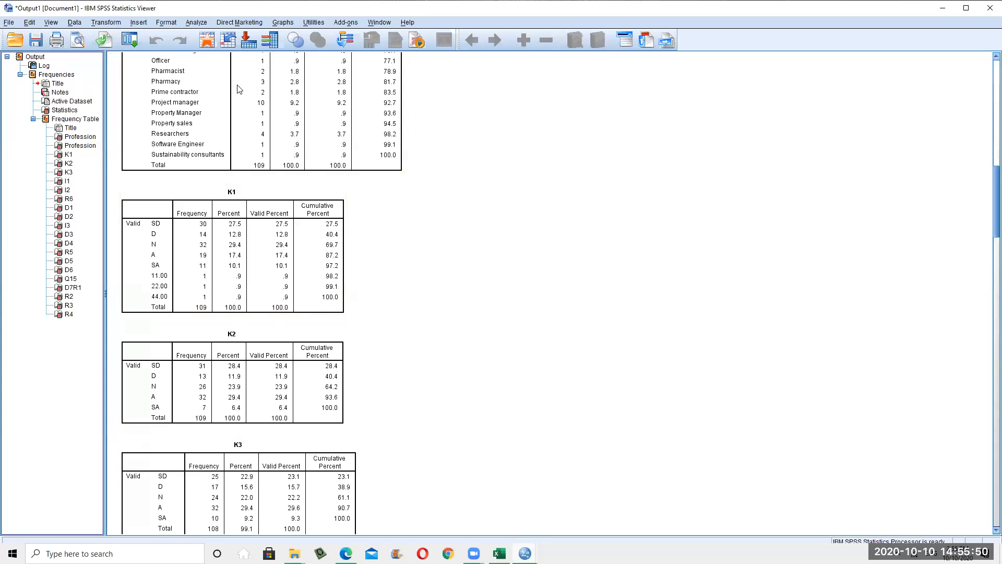
{"action": "left_click", "coordinate": [943, 9]}
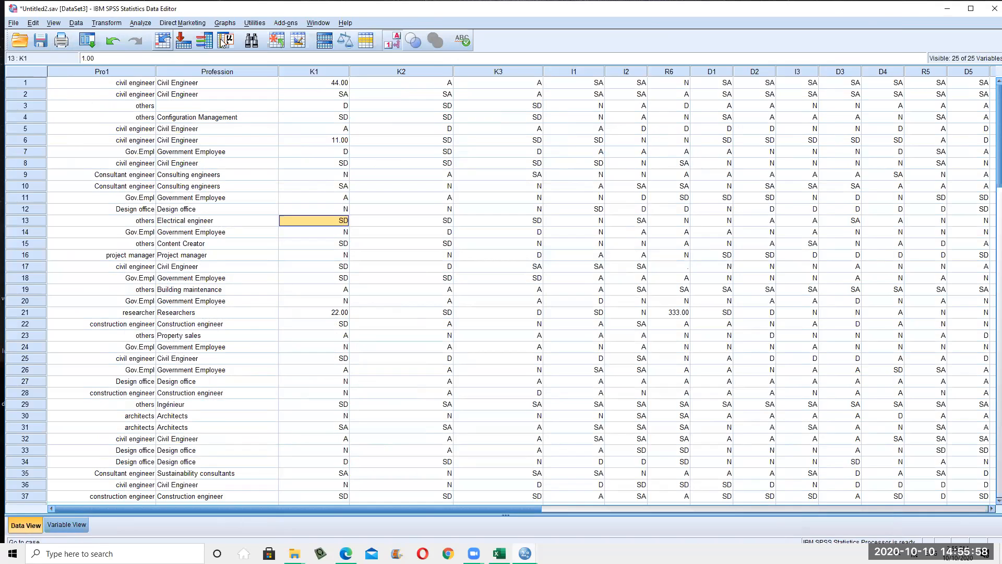
{"action": "left_click", "coordinate": [251, 41]}
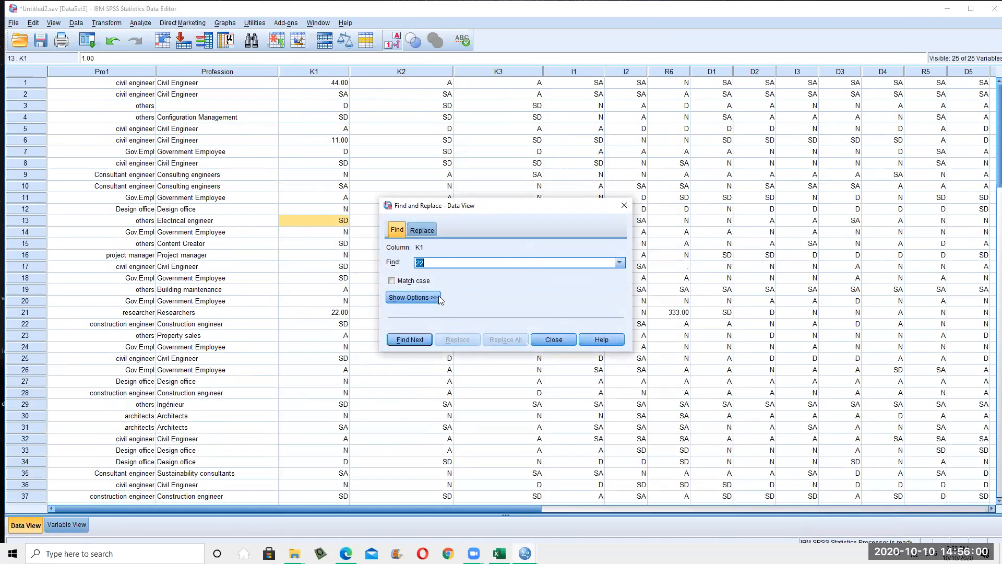
Search K1 for 22 and then 11 to locate the stray entries in cases 21 and 6
{"action": "left_click", "coordinate": [410, 339]}
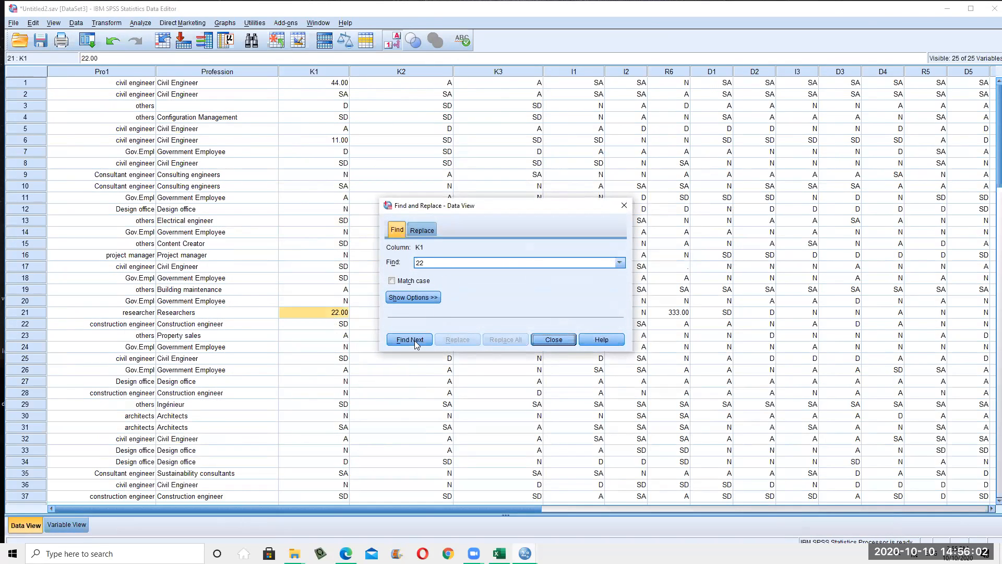
{"action": "double_click", "coordinate": [418, 263]}
{"action": "type", "text": "11"}
{"action": "left_click", "coordinate": [418, 342]}
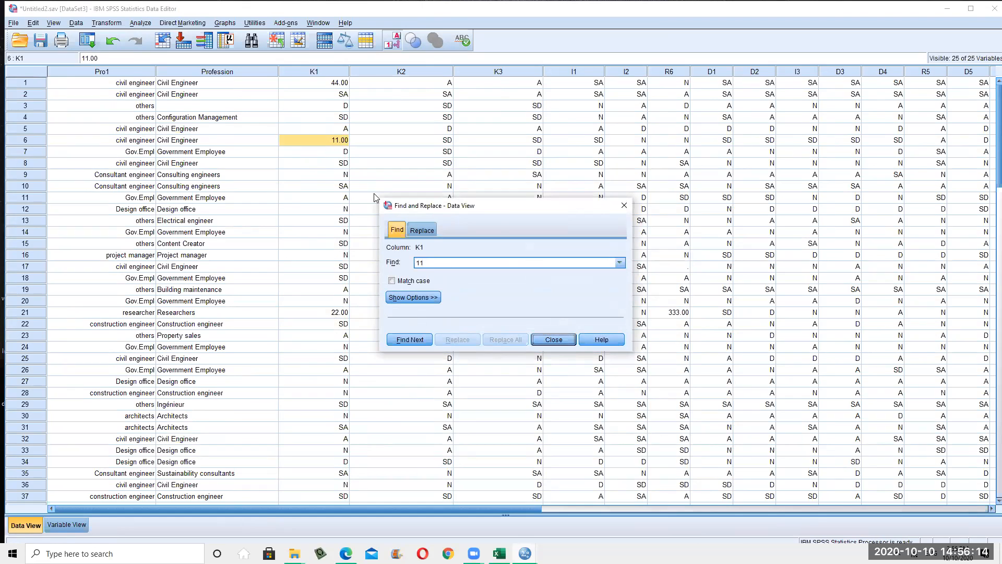
{"action": "left_click_drag", "start_coordinate": [440, 266], "coordinate": [411, 267]}
{"action": "type", "text": "1"}
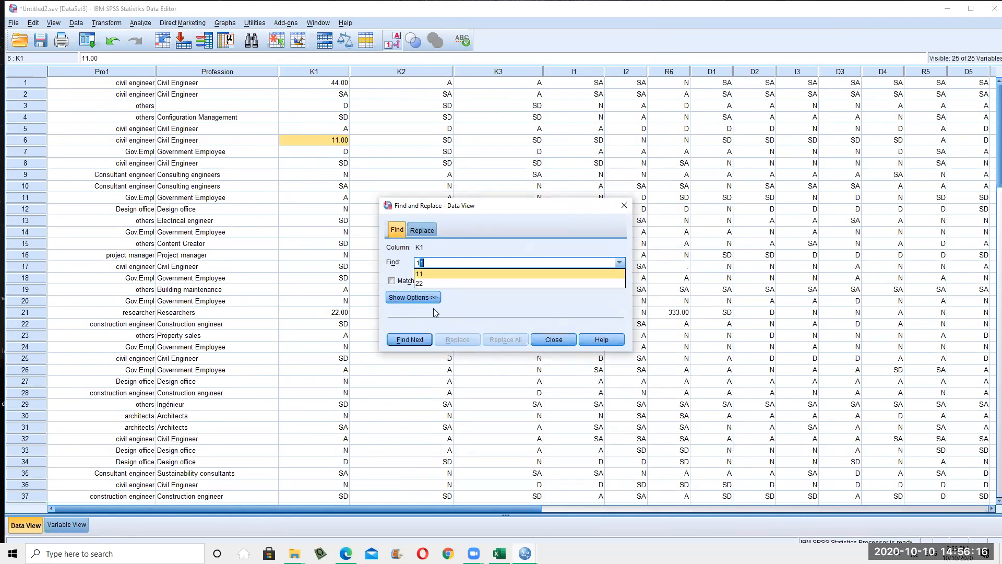
{"action": "key", "text": "BackSpace"}
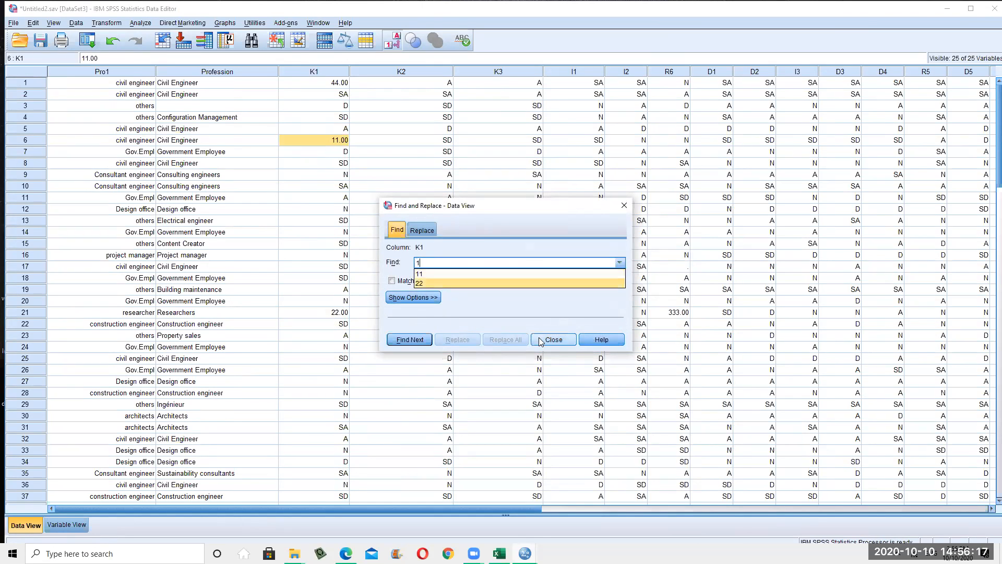
{"action": "left_click", "coordinate": [411, 343]}
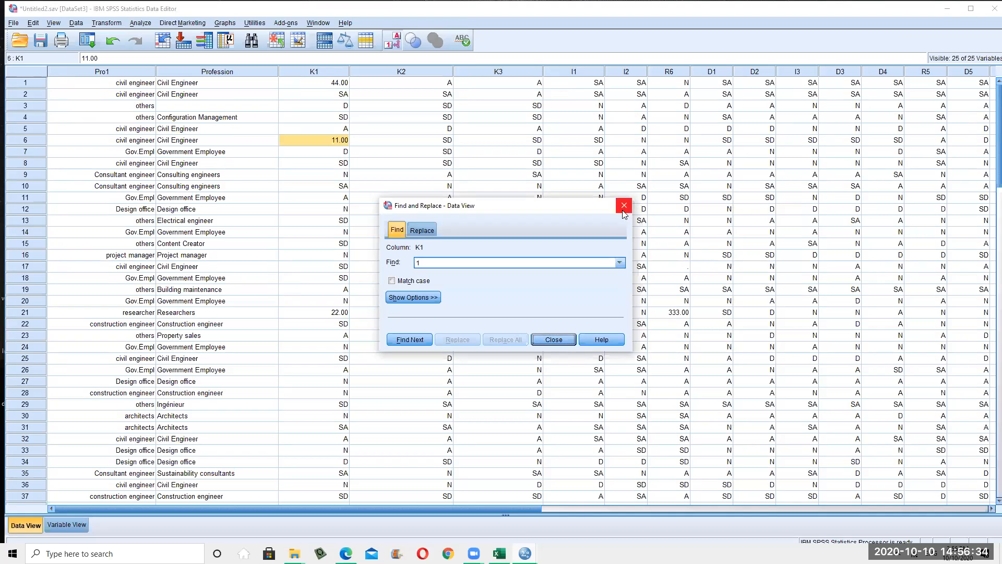
Close Find and change case 6's K1 value from 11 to SD
{"action": "left_click", "coordinate": [552, 340]}
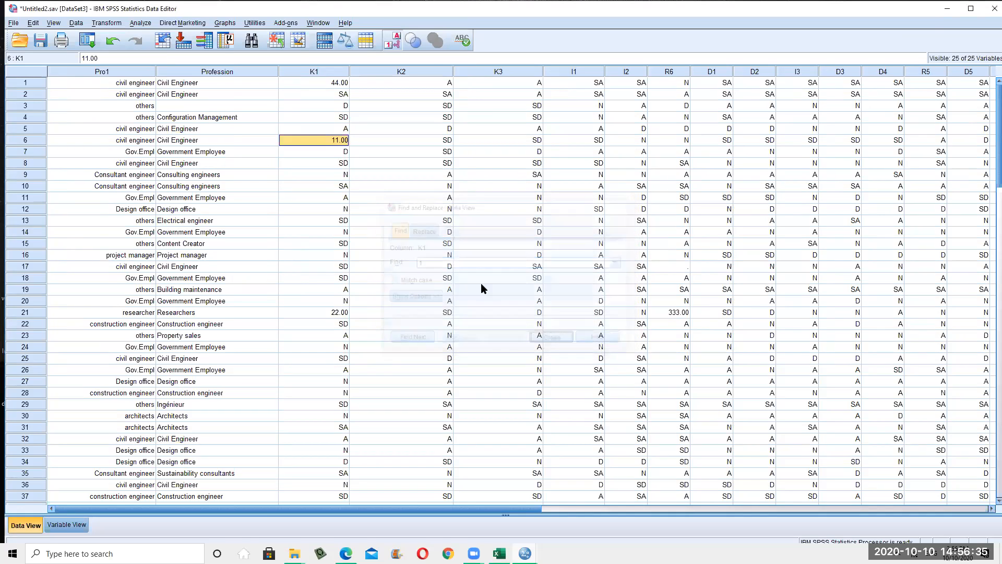
{"action": "double_click", "coordinate": [336, 141]}
{"action": "left_click", "coordinate": [344, 142]}
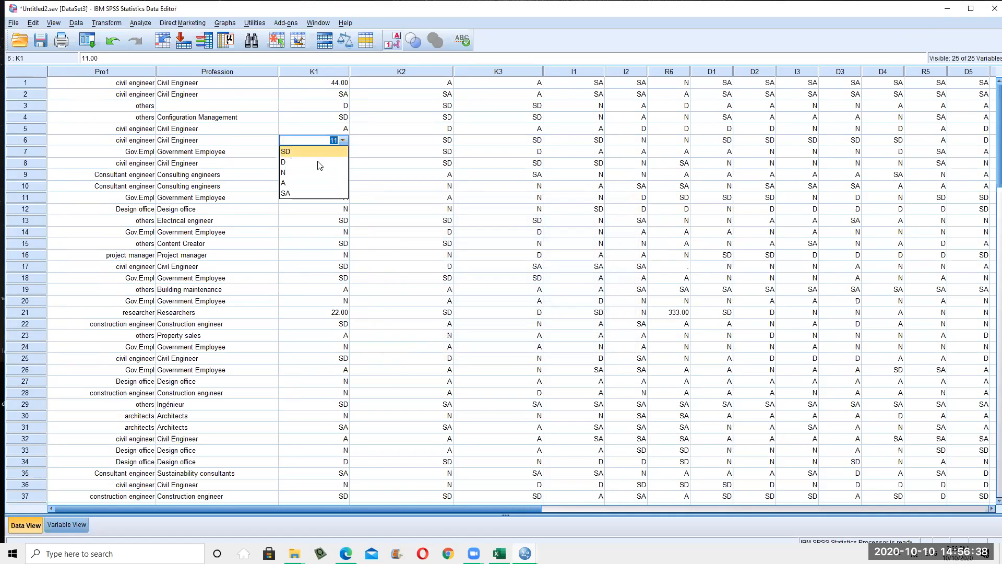
{"action": "left_click", "coordinate": [397, 215]}
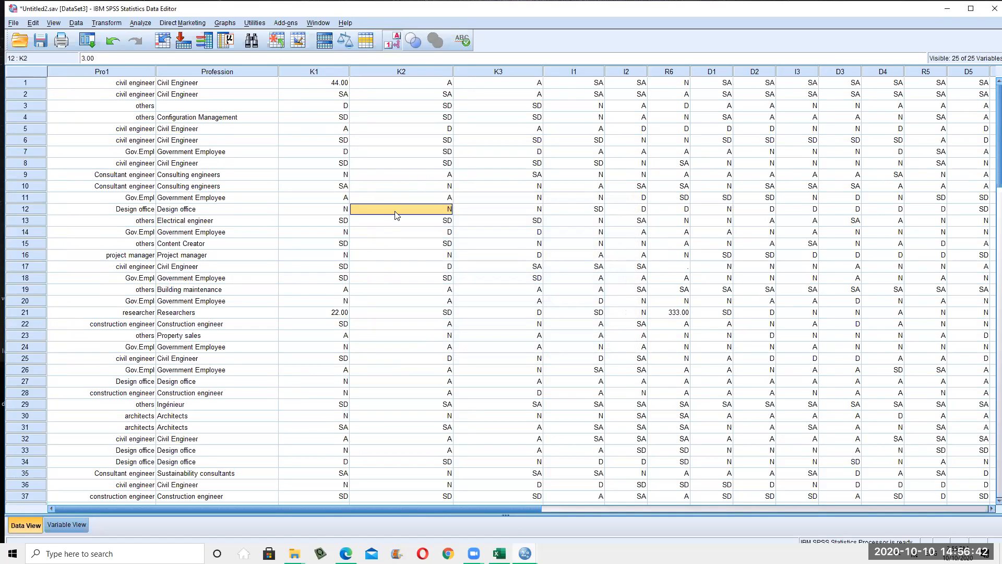
Select the entire Pro1 column and open the Data menu
{"action": "left_click", "coordinate": [77, 23]}
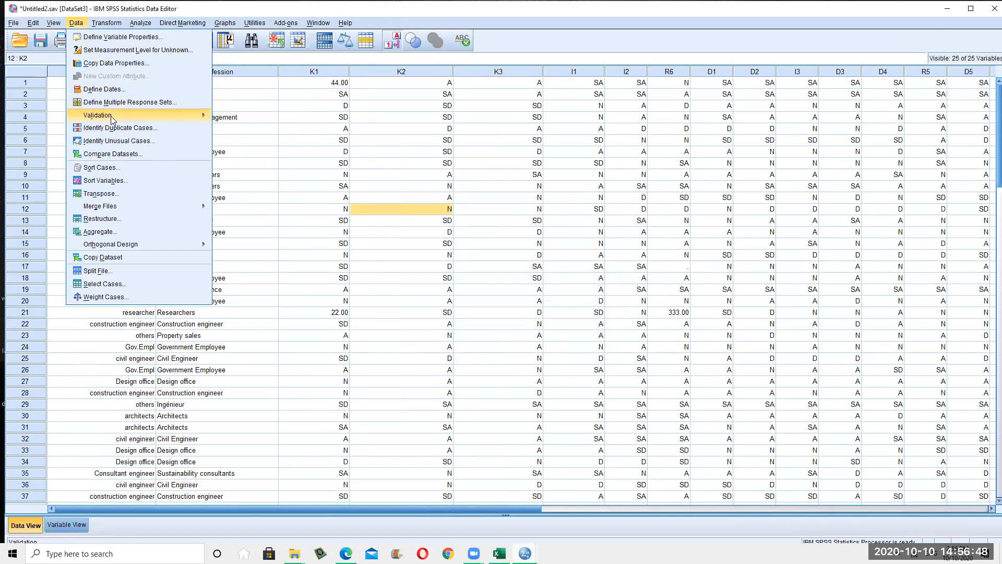
{"action": "left_click", "coordinate": [342, 288]}
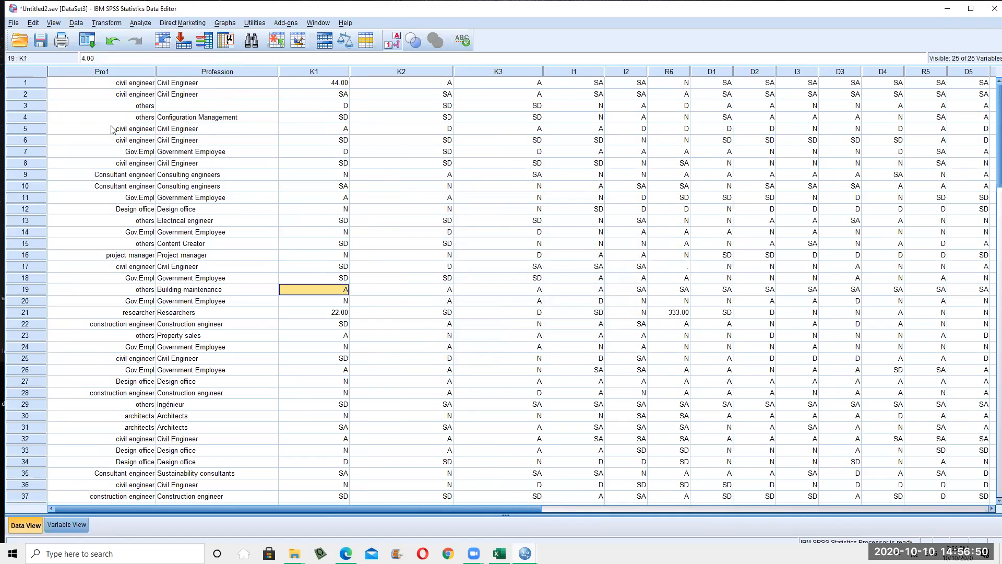
{"action": "left_click", "coordinate": [134, 70]}
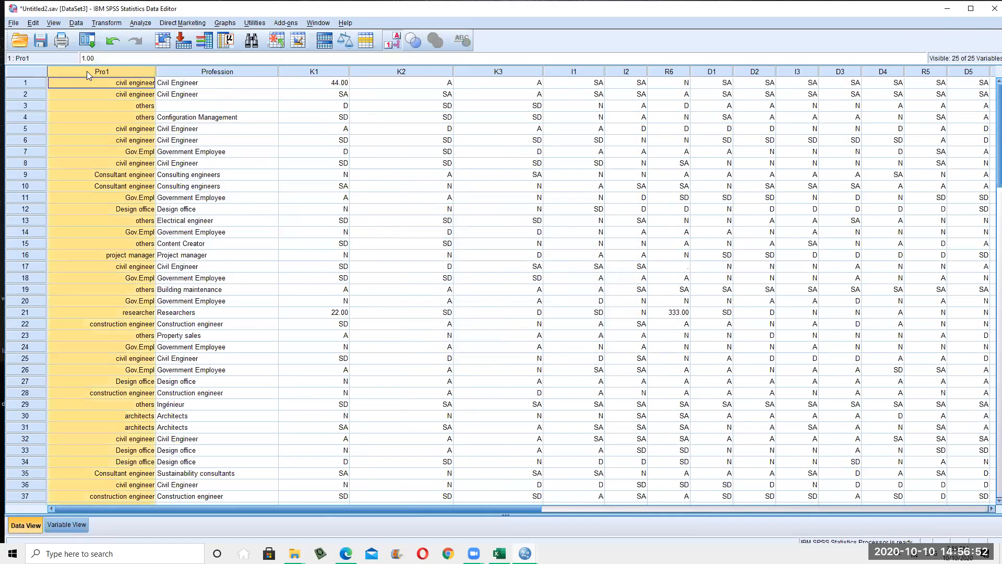
{"action": "left_click", "coordinate": [77, 23]}
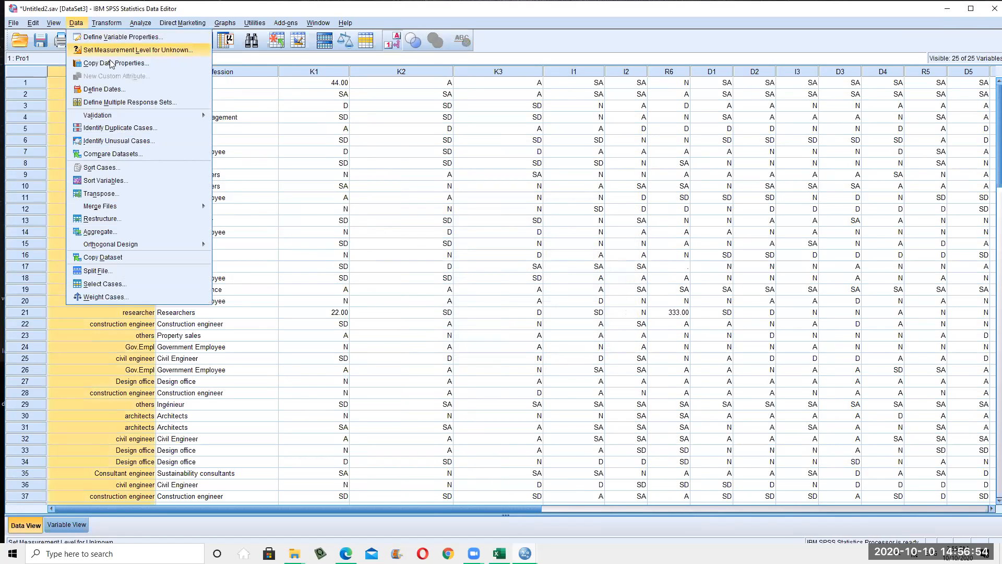
{"action": "mouse_move", "coordinate": [181, 115]}
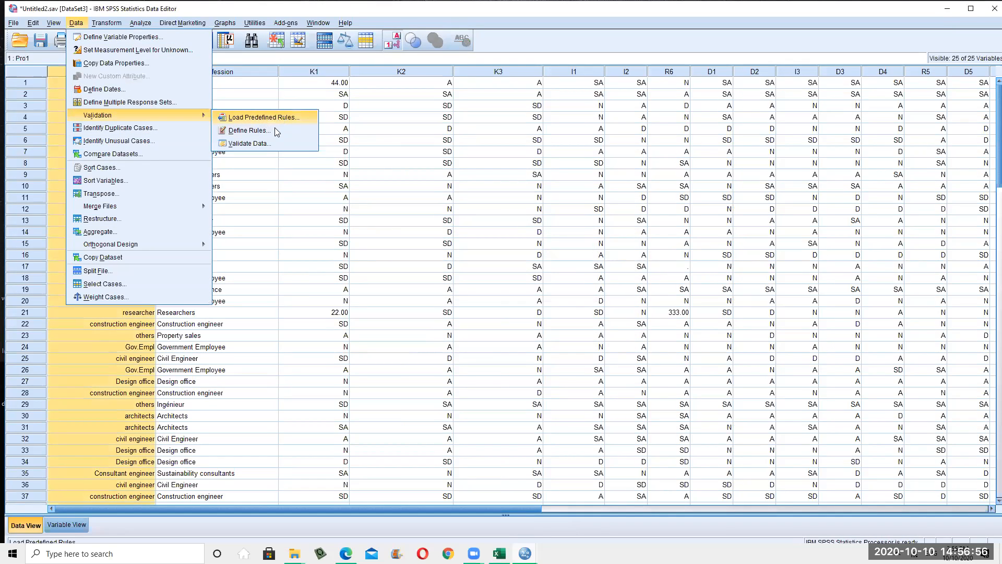
{"action": "left_click", "coordinate": [260, 144]}
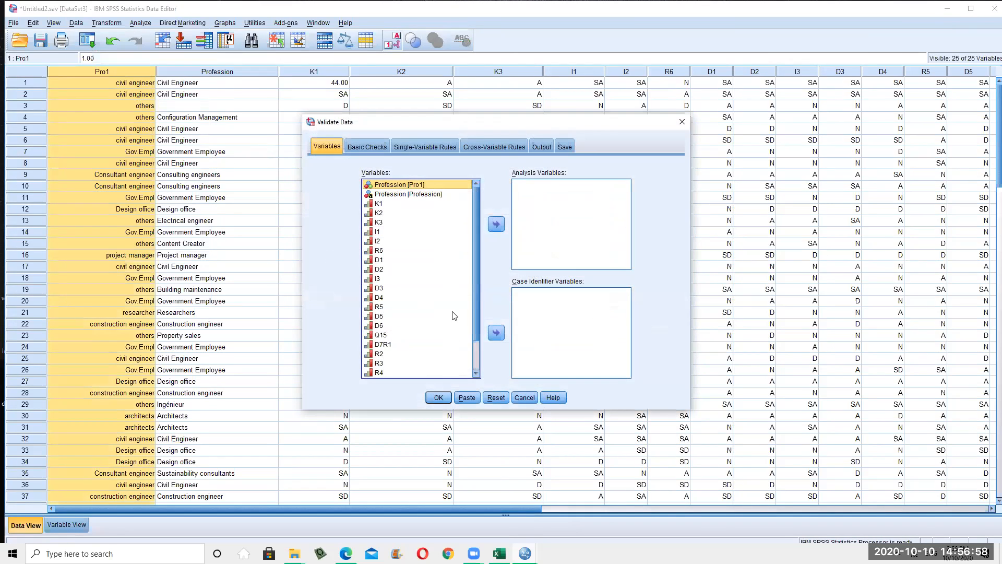
{"action": "left_click", "coordinate": [425, 148]}
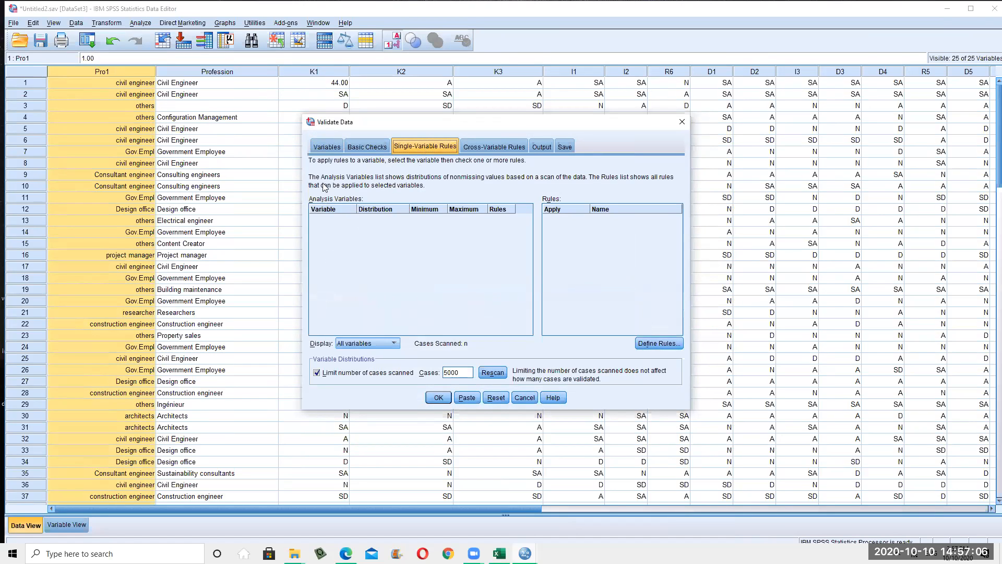
{"action": "left_click", "coordinate": [328, 147]}
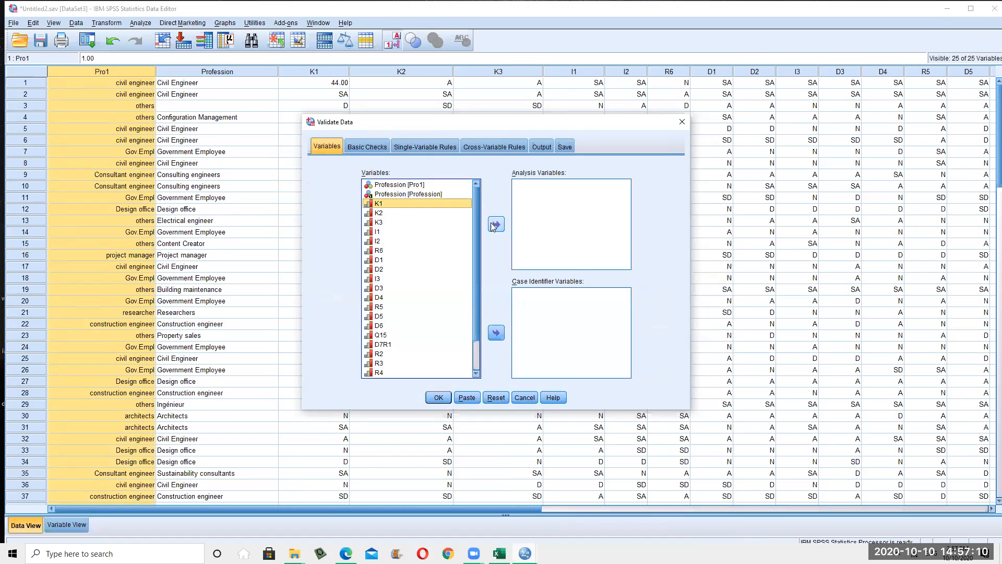
{"action": "scroll", "coordinate": [417, 226], "scroll_direction": "down", "scroll_amount": 2}
{"action": "left_click", "coordinate": [395, 335], "text": "shift"}
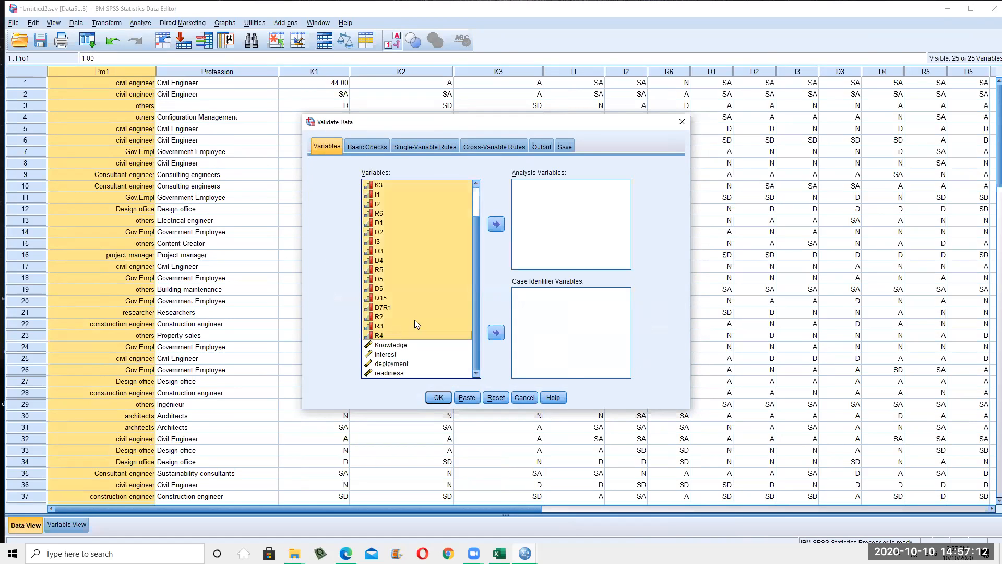
{"action": "left_click", "coordinate": [496, 224]}
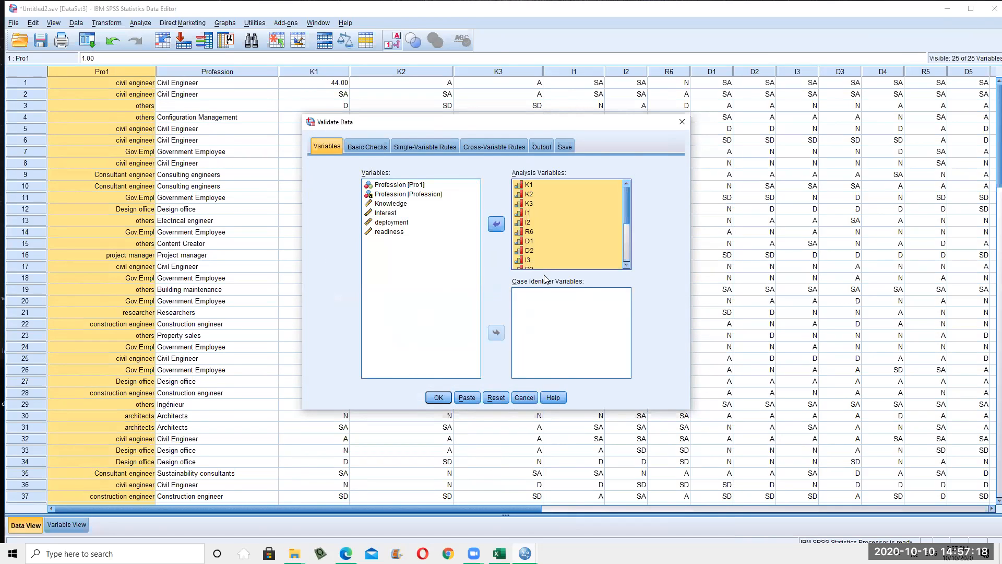
{"action": "left_click", "coordinate": [525, 399]}
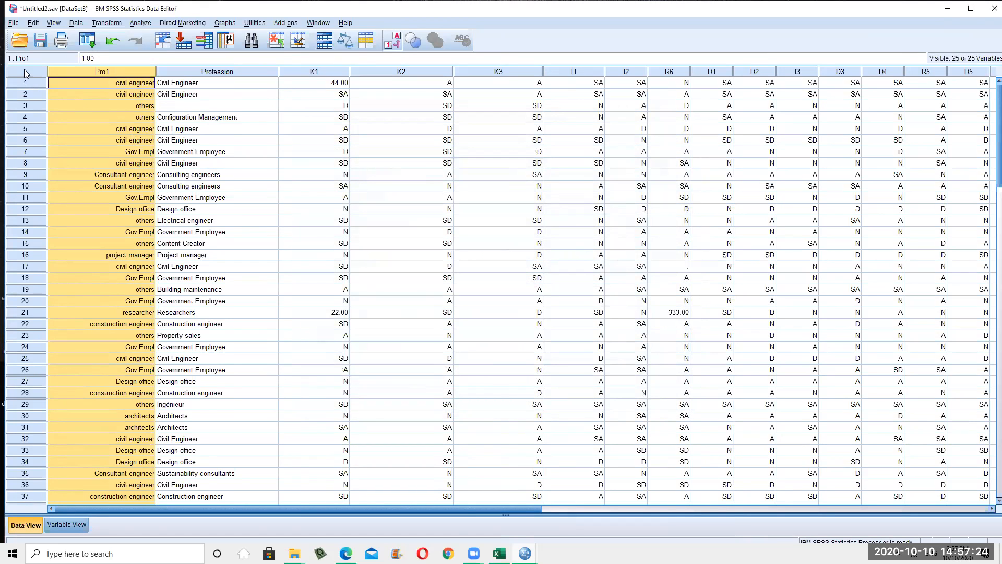
{"action": "left_click", "coordinate": [22, 87]}
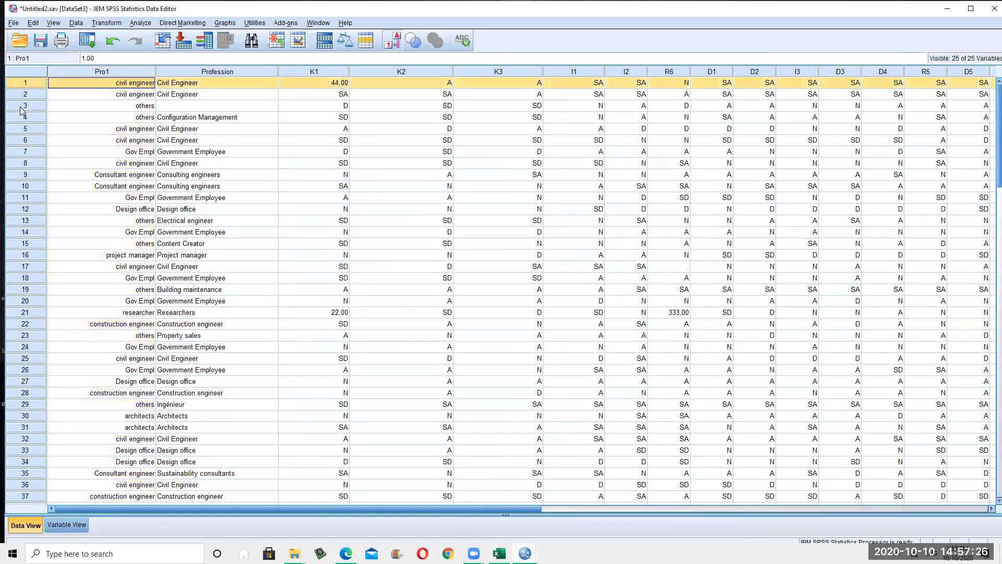
Insert a new empty variable before the Pro1 column
{"action": "scroll", "coordinate": [43, 494], "scroll_direction": "down", "scroll_amount": 5}
{"action": "scroll", "coordinate": [42, 501], "scroll_direction": "down", "scroll_amount": 12}
{"action": "scroll", "coordinate": [44, 498], "scroll_direction": "up", "scroll_amount": 17}
{"action": "left_click", "coordinate": [130, 77]}
{"action": "right_click", "coordinate": [128, 68]}
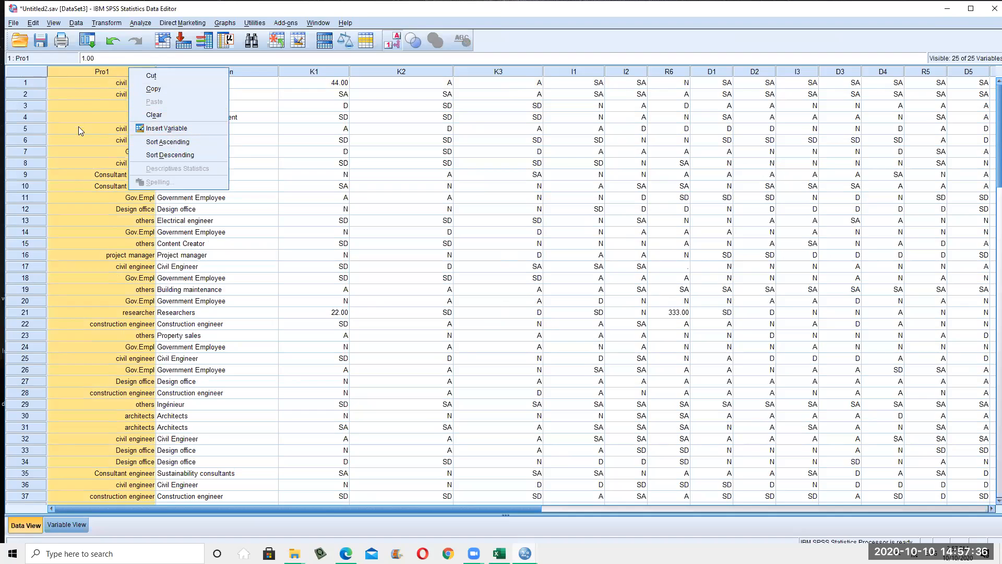
{"action": "left_click", "coordinate": [80, 106]}
{"action": "left_click", "coordinate": [86, 72]}
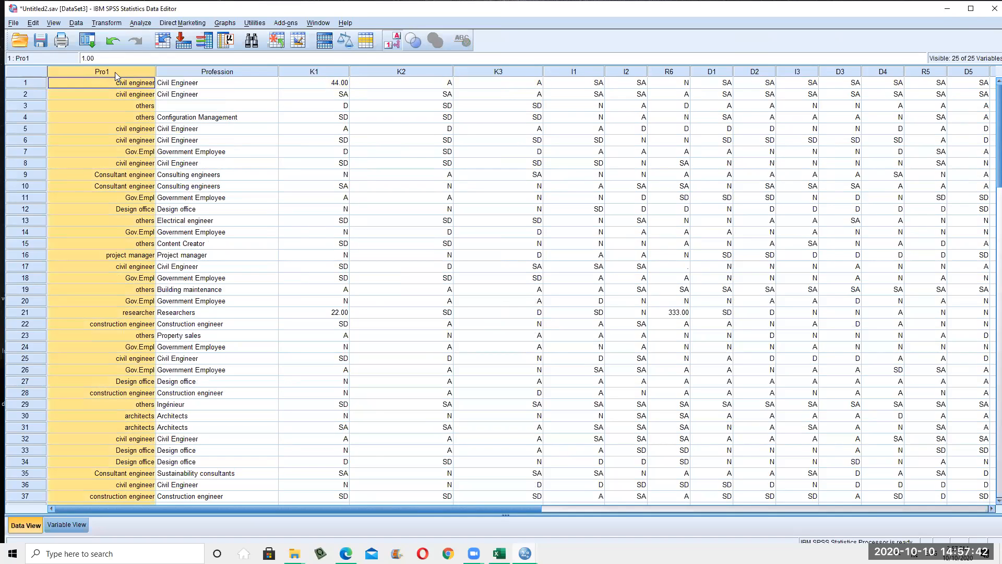
{"action": "right_click", "coordinate": [111, 72]}
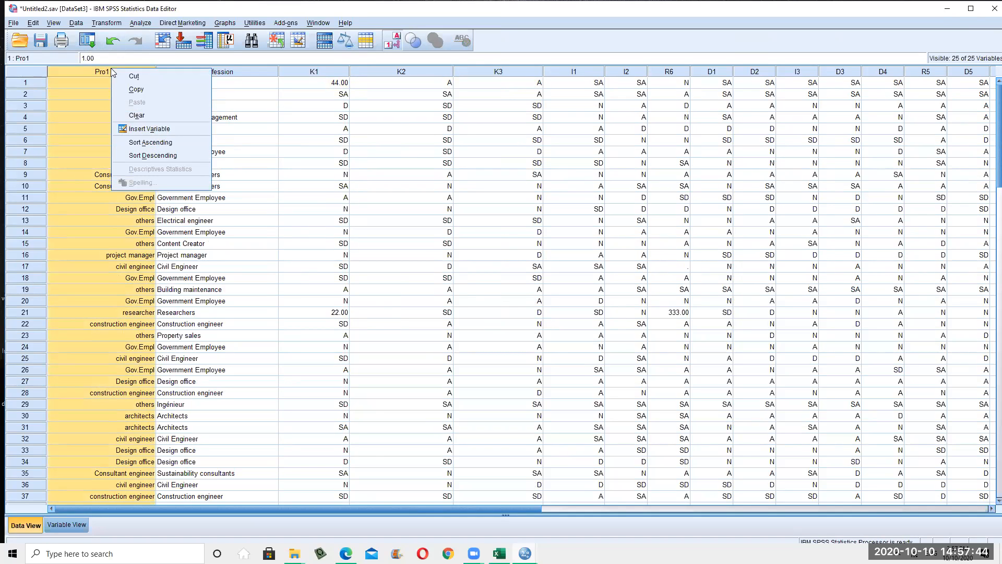
{"action": "left_click", "coordinate": [169, 130]}
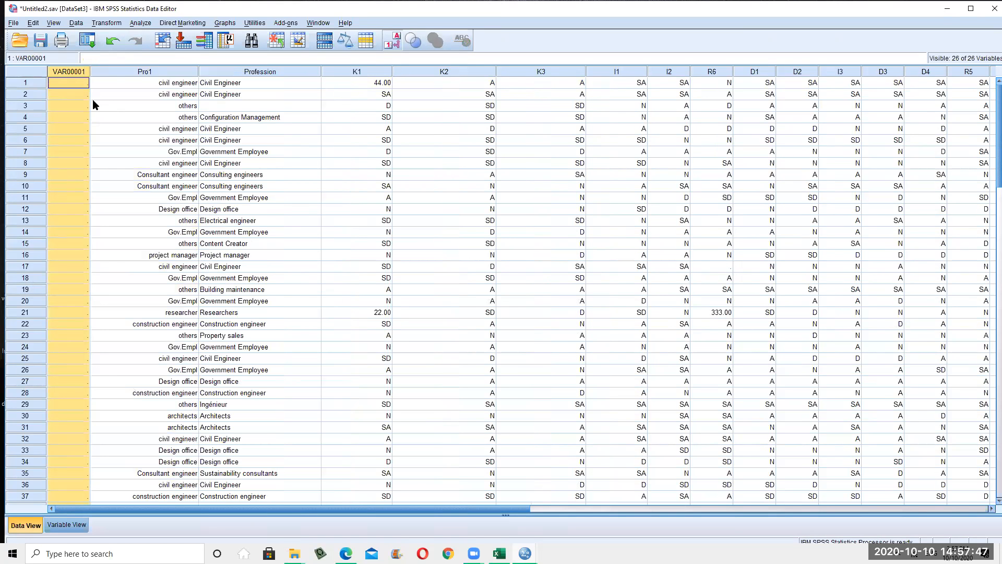
Open the new variable's definition and start renaming it to 'Identifie'
{"action": "double_click", "coordinate": [69, 71]}
{"action": "left_click_drag", "start_coordinate": [84, 69], "coordinate": [33, 56]}
{"action": "key", "text": "BackSpace"}
{"action": "type", "text": "Identifie"}
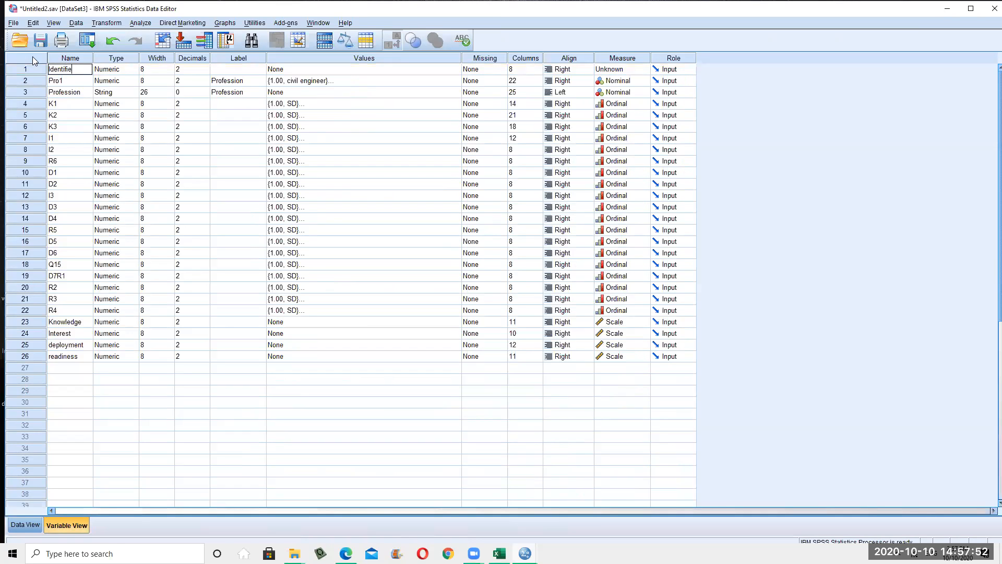
Rename the first variable to ID after the illegal-name error
{"action": "left_click", "coordinate": [192, 459]}
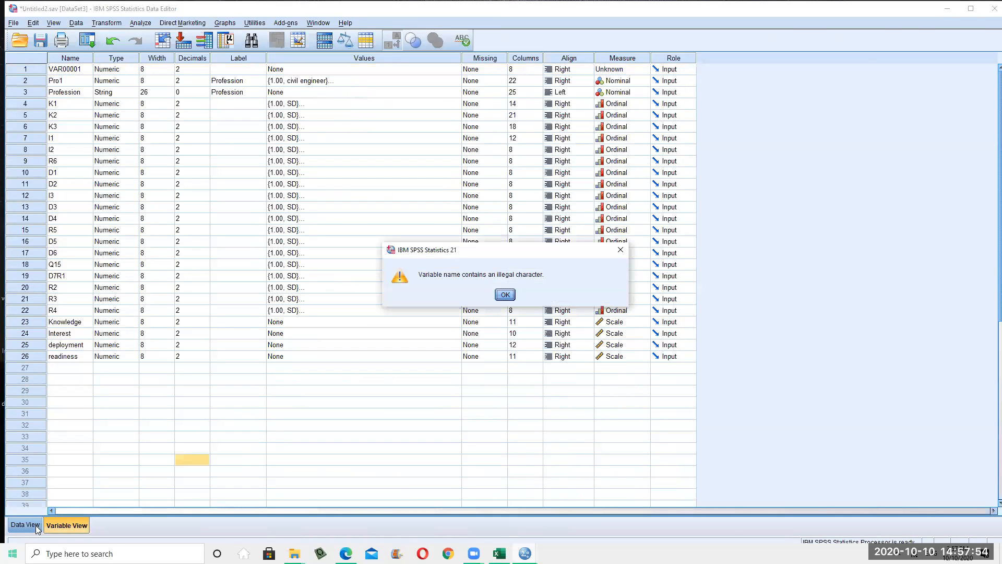
{"action": "left_click", "coordinate": [505, 293]}
{"action": "left_click", "coordinate": [69, 71]}
{"action": "key", "text": "BackSpace"}
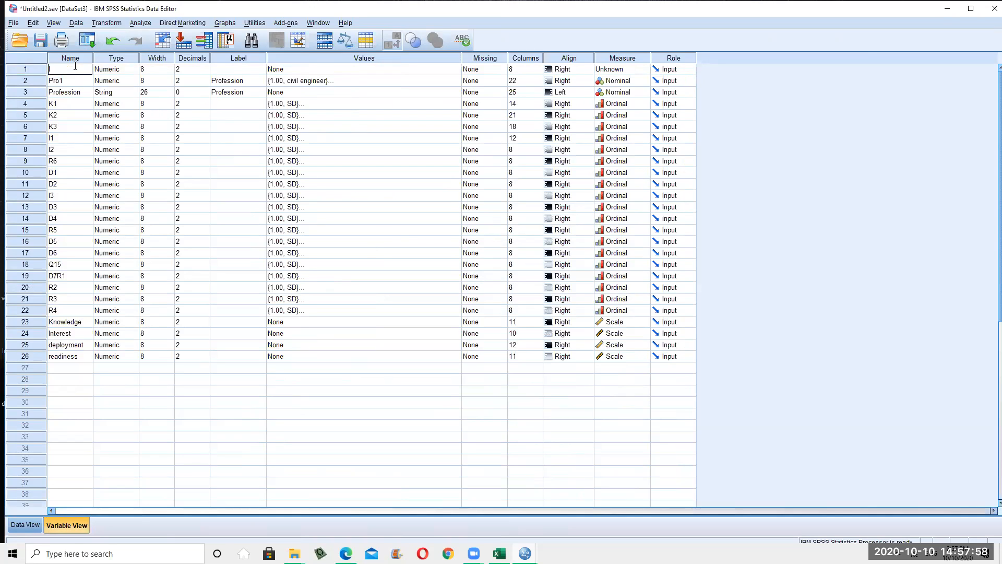
{"action": "double_click", "coordinate": [133, 391]}
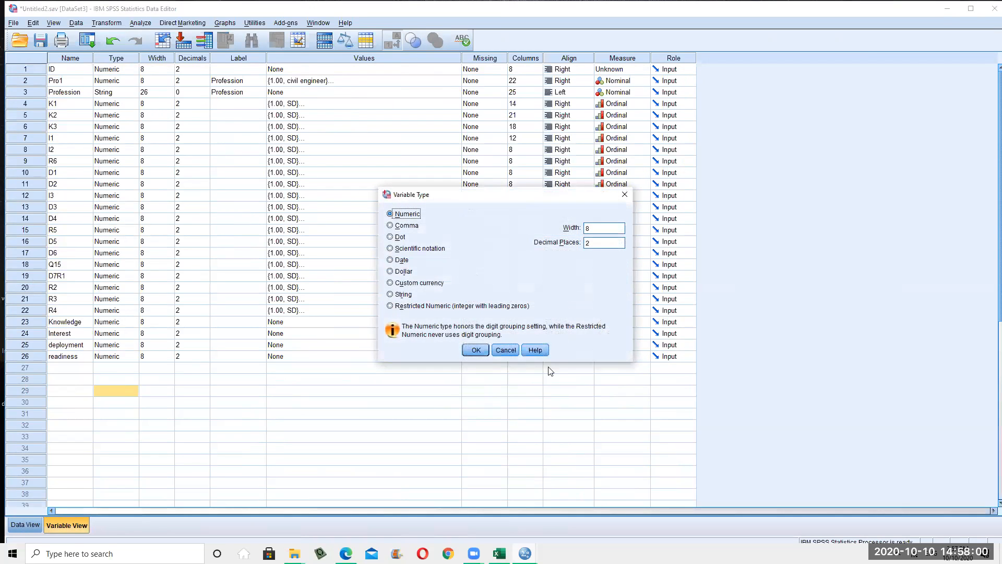
Close the Variable Type dialog and set ID's measurement level to Scale
{"action": "left_click", "coordinate": [467, 348]}
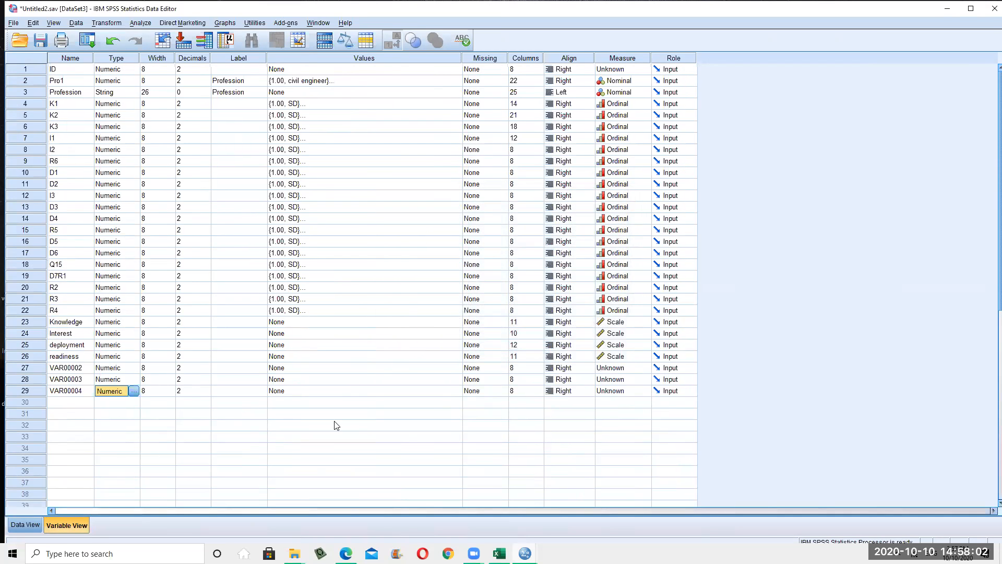
{"action": "left_click", "coordinate": [82, 368]}
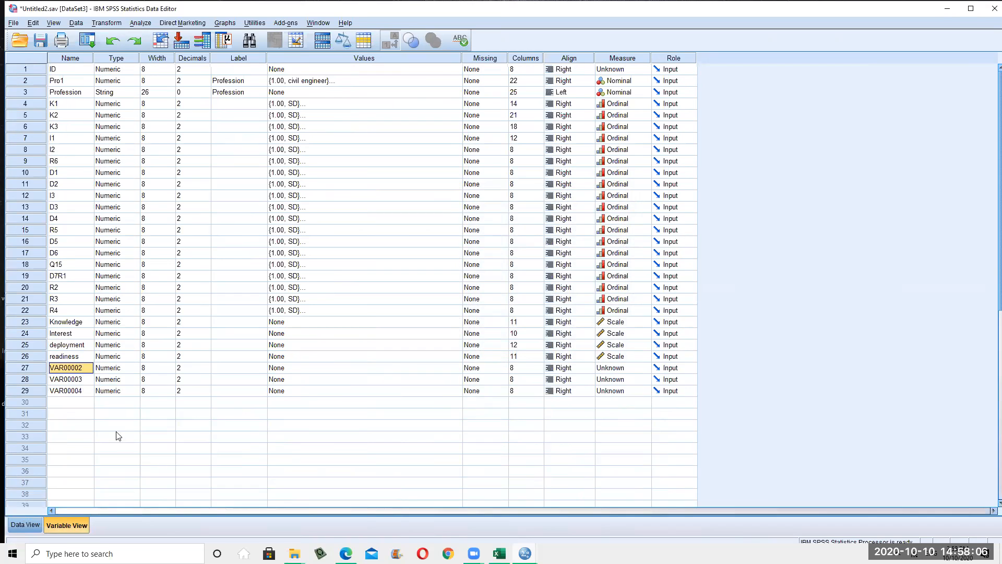
{"action": "left_click", "coordinate": [68, 79]}
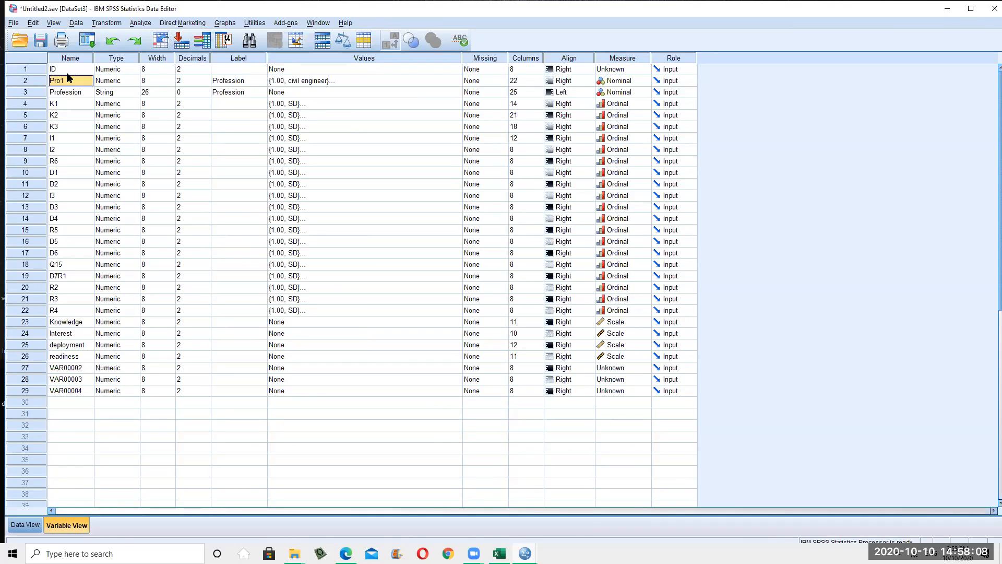
{"action": "left_click", "coordinate": [67, 73]}
{"action": "left_click", "coordinate": [639, 70]}
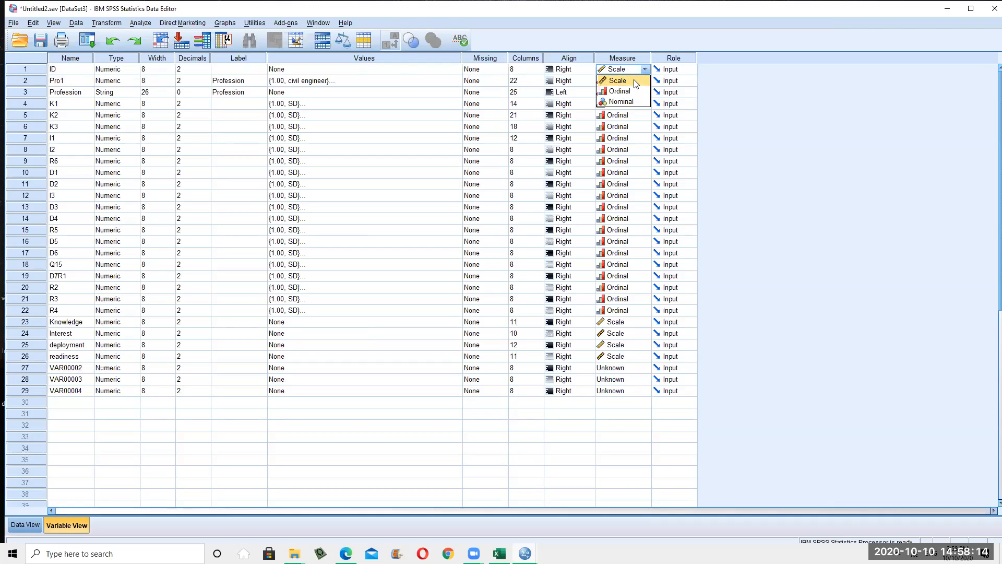
In Data View, type IDs 1 through 21 down the ID column
{"action": "key", "text": "ctrl+t"}
{"action": "type", "text": "1"}
{"action": "key", "text": "Return"}
{"action": "type", "text": "2"}
{"action": "key", "text": "Return"}
{"action": "type", "text": "3"}
{"action": "key", "text": "Return"}
{"action": "type", "text": "4"}
{"action": "key", "text": "Return"}
{"action": "type", "text": "5"}
{"action": "key", "text": "Return"}
{"action": "type", "text": "6"}
{"action": "key", "text": "Return"}
{"action": "type", "text": "7"}
{"action": "key", "text": "Return"}
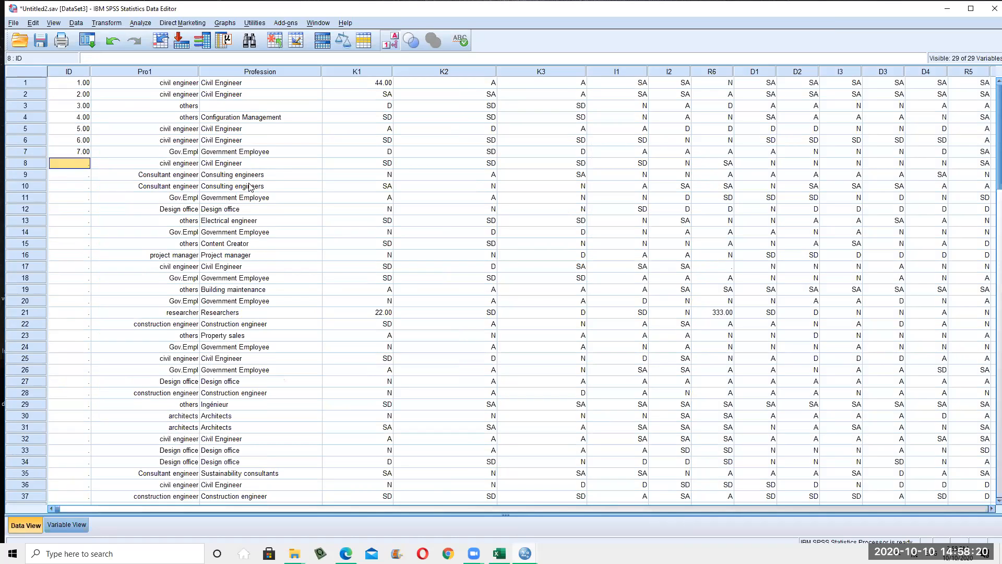
{"action": "type", "text": "8"}
{"action": "key", "text": "Return"}
{"action": "type", "text": "9"}
{"action": "key", "text": "Return"}
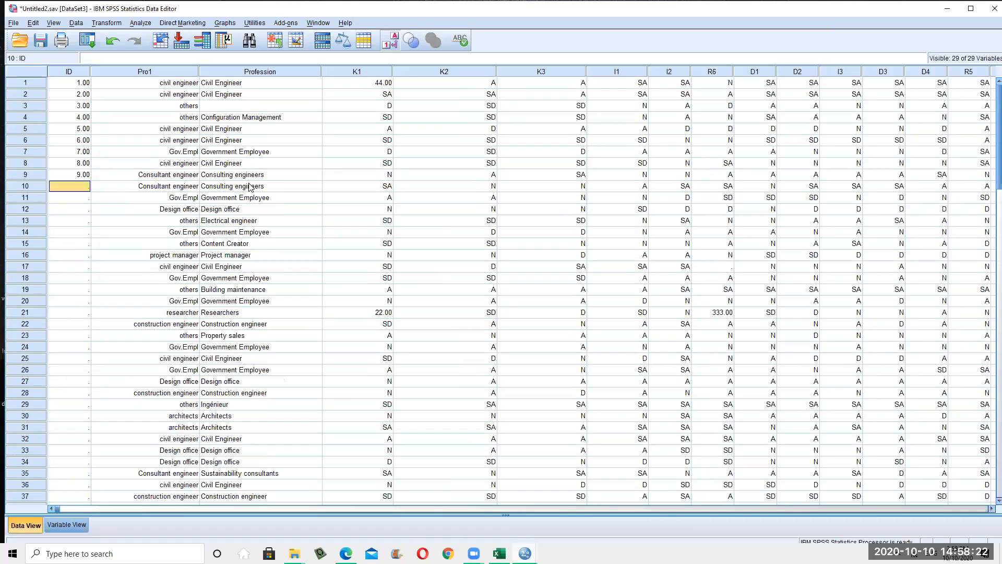
{"action": "type", "text": "10"}
{"action": "key", "text": "Return"}
{"action": "type", "text": "11"}
{"action": "key", "text": "Return"}
{"action": "type", "text": "12"}
{"action": "key", "text": "Return"}
{"action": "type", "text": "13"}
{"action": "key", "text": "Return"}
{"action": "type", "text": "14"}
{"action": "key", "text": "Return"}
{"action": "type", "text": "15"}
{"action": "key", "text": "Return"}
{"action": "type", "text": "16"}
{"action": "key", "text": "Return"}
{"action": "type", "text": "17"}
{"action": "key", "text": "Return"}
{"action": "type", "text": "1"}
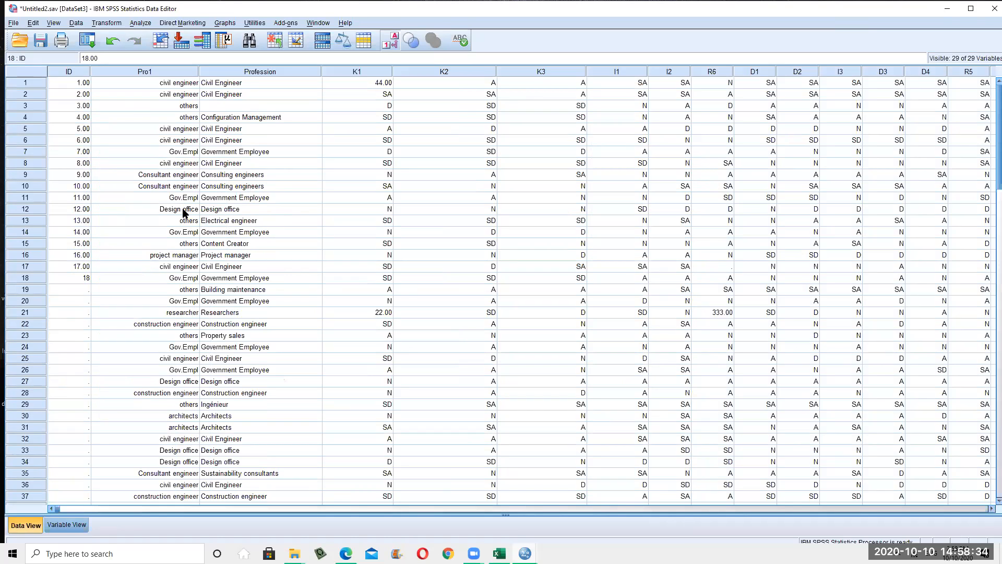
{"action": "type", "text": "8"}
{"action": "key", "text": "Return"}
{"action": "type", "text": "20"}
{"action": "key", "text": "Tab"}
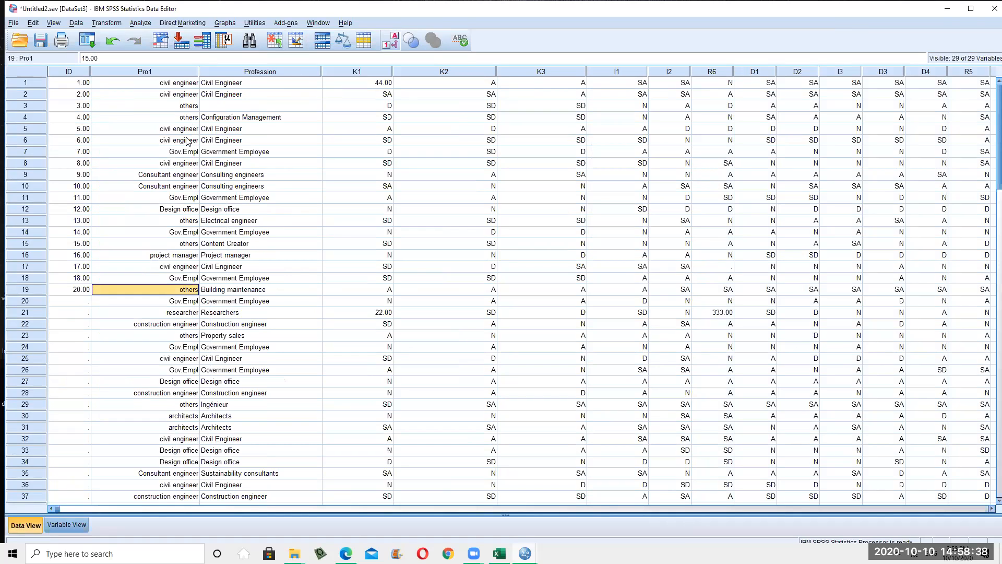
{"action": "left_click", "coordinate": [78, 302]}
{"action": "type", "text": "21"}
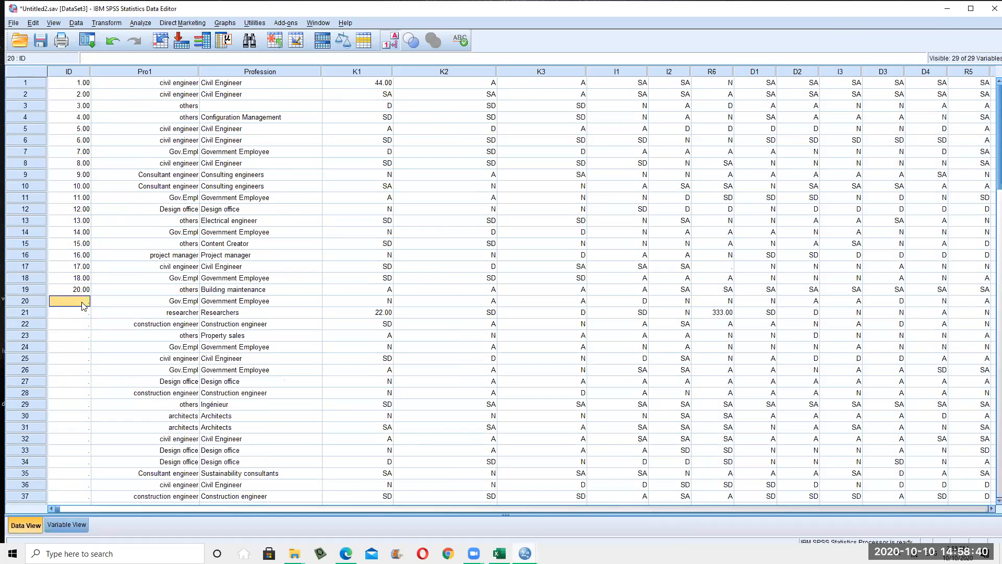
{"action": "left_click", "coordinate": [76, 323]}
Copy the typed ID block and paste it five times further down the ID column
{"action": "left_click_drag", "start_coordinate": [84, 289], "coordinate": [84, 299]}
{"action": "left_click_drag", "start_coordinate": [81, 85], "coordinate": [85, 305]}
{"action": "key", "text": "ctrl+c"}
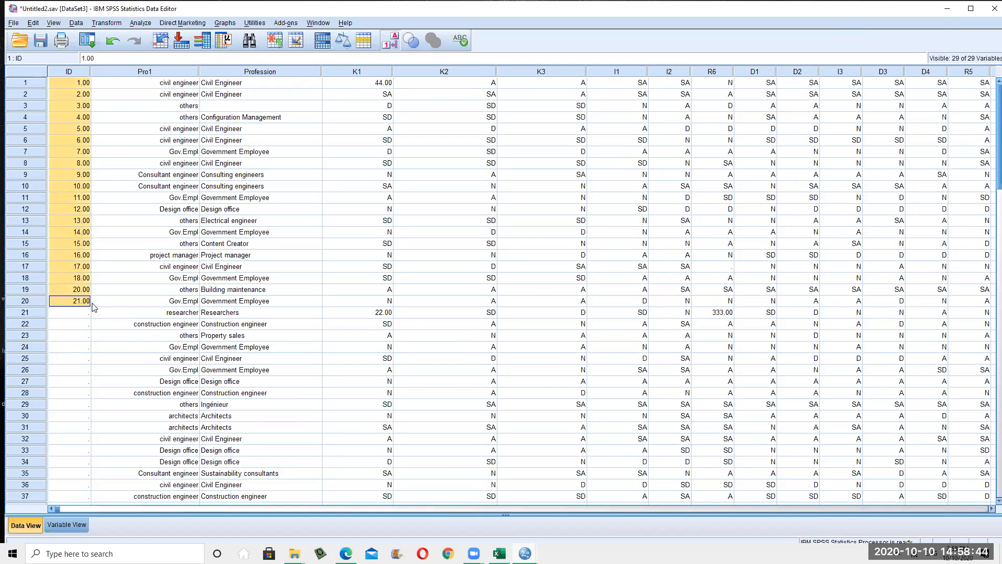
{"action": "scroll", "coordinate": [87, 317], "scroll_direction": "down", "scroll_amount": 1}
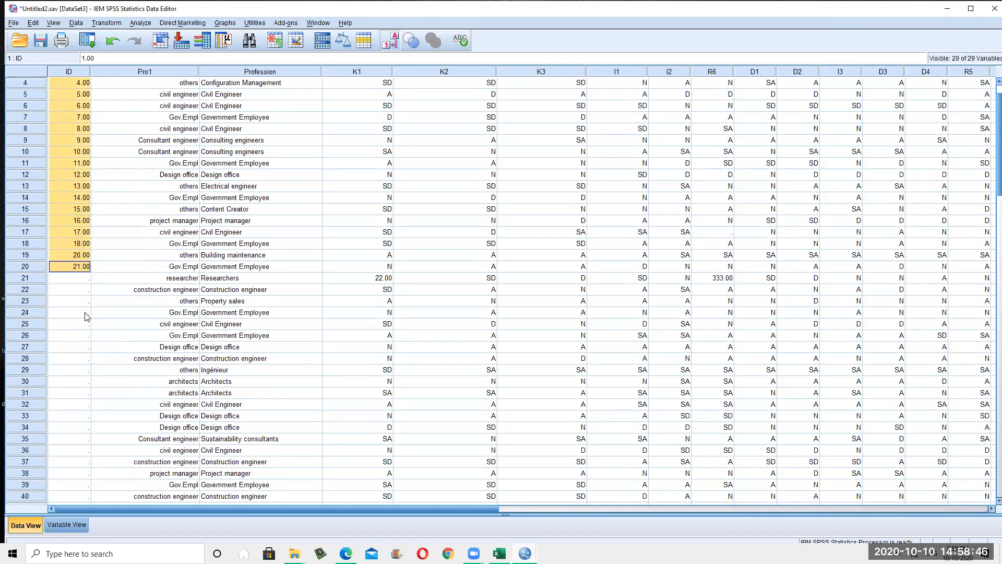
{"action": "left_click", "coordinate": [82, 278]}
{"action": "key", "text": "ctrl+v"}
{"action": "scroll", "coordinate": [100, 399], "scroll_direction": "down", "scroll_amount": 4}
{"action": "left_click", "coordinate": [81, 371]}
{"action": "key", "text": "ctrl+v"}
{"action": "scroll", "coordinate": [100, 386], "scroll_direction": "down", "scroll_amount": 5}
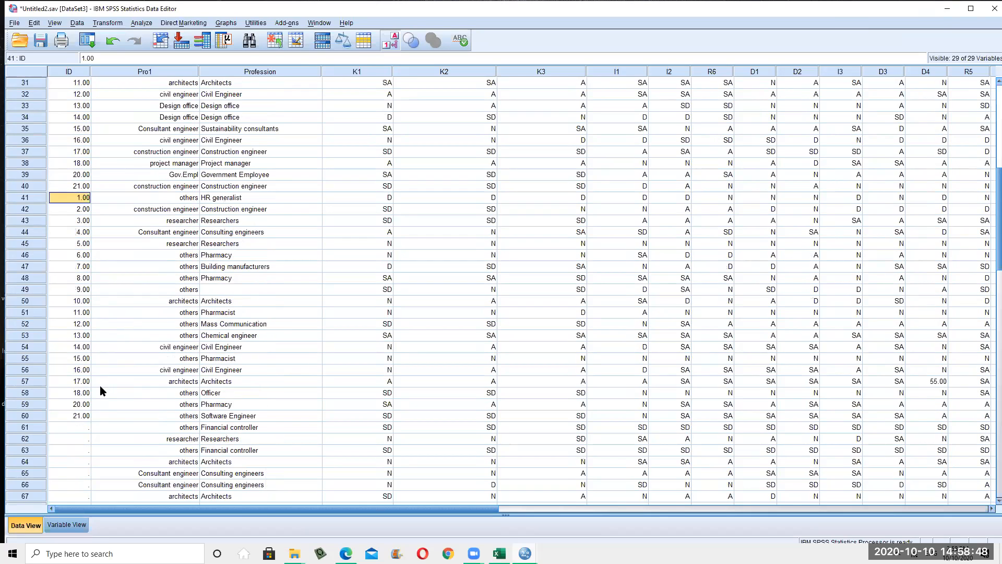
{"action": "scroll", "coordinate": [101, 390], "scroll_direction": "down", "scroll_amount": 4}
{"action": "left_click", "coordinate": [85, 289]}
{"action": "key", "text": "ctrl+v"}
{"action": "scroll", "coordinate": [99, 376], "scroll_direction": "down", "scroll_amount": 8}
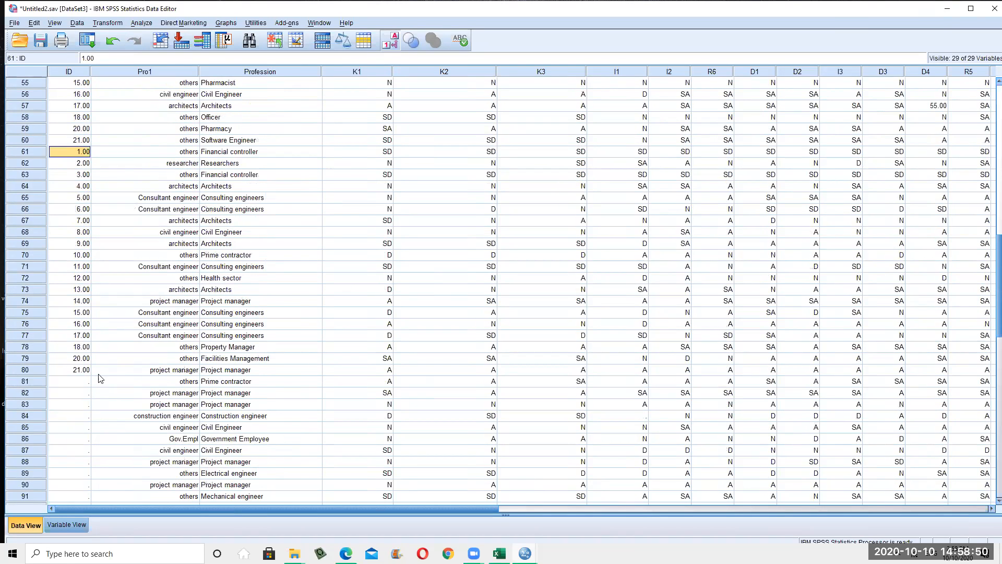
{"action": "left_click", "coordinate": [83, 244]}
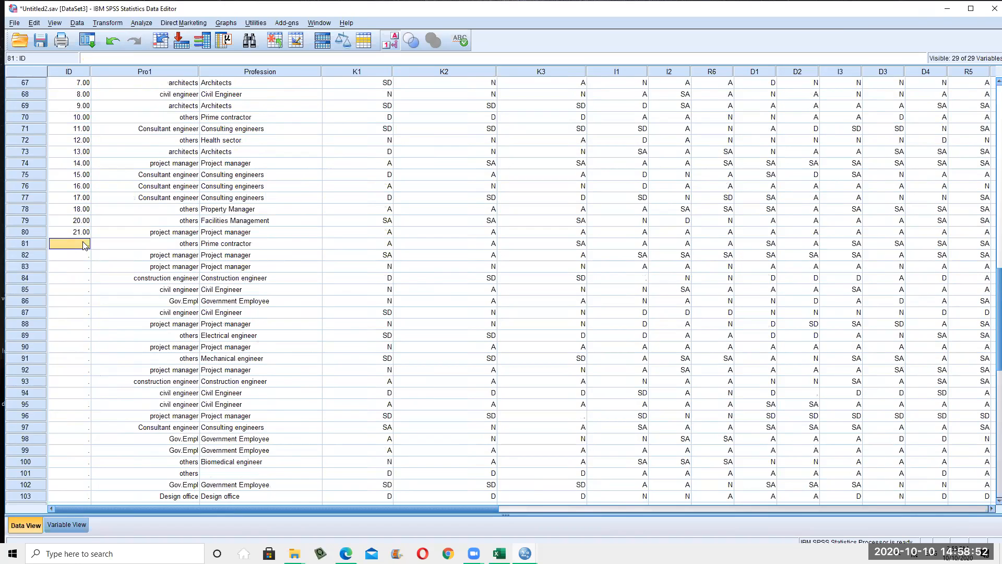
{"action": "key", "text": "ctrl+v"}
{"action": "scroll", "coordinate": [74, 306], "scroll_direction": "down", "scroll_amount": 5}
{"action": "left_click", "coordinate": [74, 302]}
{"action": "type", "text": "1.00 2.00 3.00 4.00 5.00 6.00 7.00 8.00 9.00 10.00 11.00 12.00 13.00 14.00 15.00 16.00 17.00 18.00"}
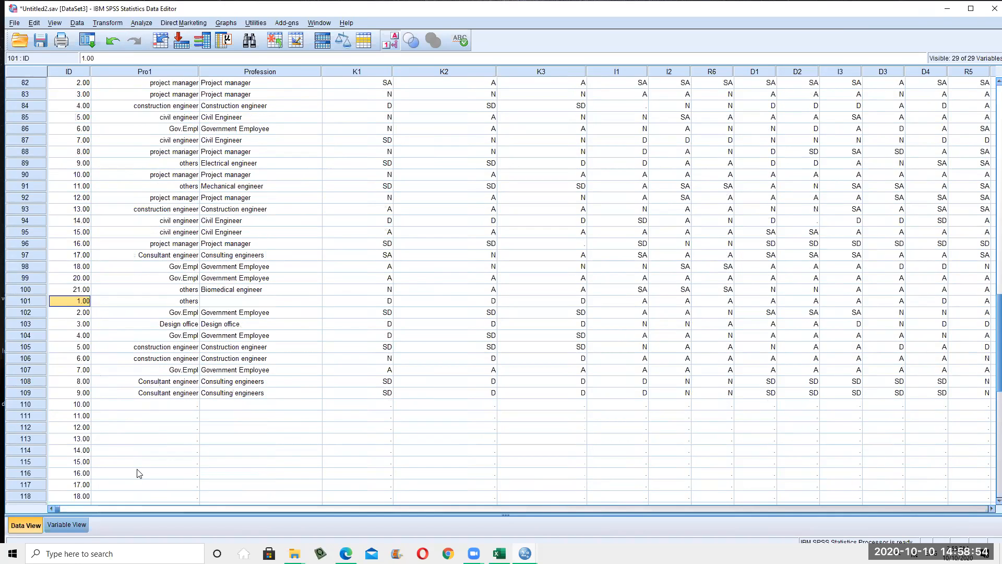
Delete the surplus IDs below the last case and review the filled ID column
{"action": "left_click_drag", "start_coordinate": [78, 404], "coordinate": [80, 494]}
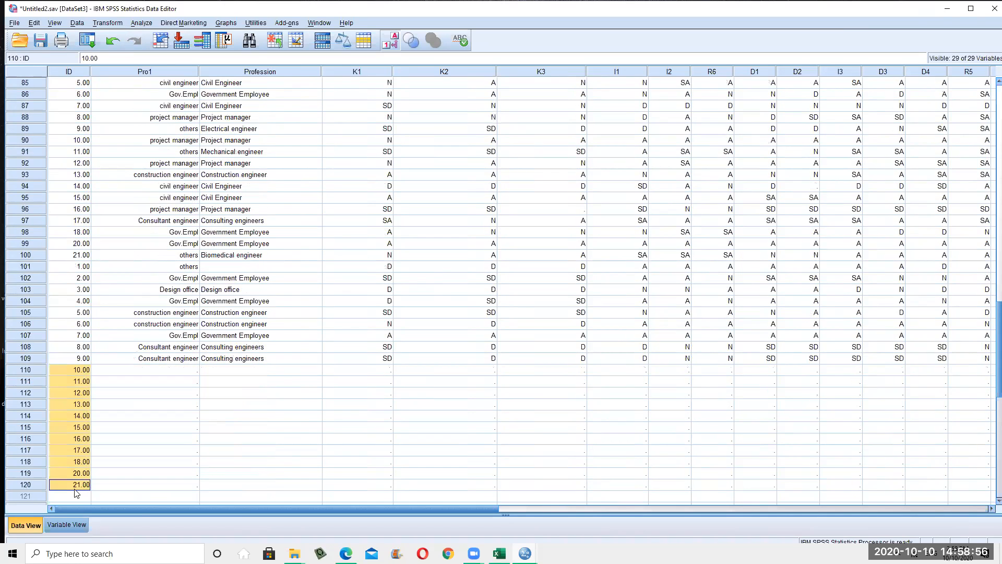
{"action": "key", "text": "Delete"}
{"action": "scroll", "coordinate": [96, 428], "scroll_direction": "up", "scroll_amount": 20}
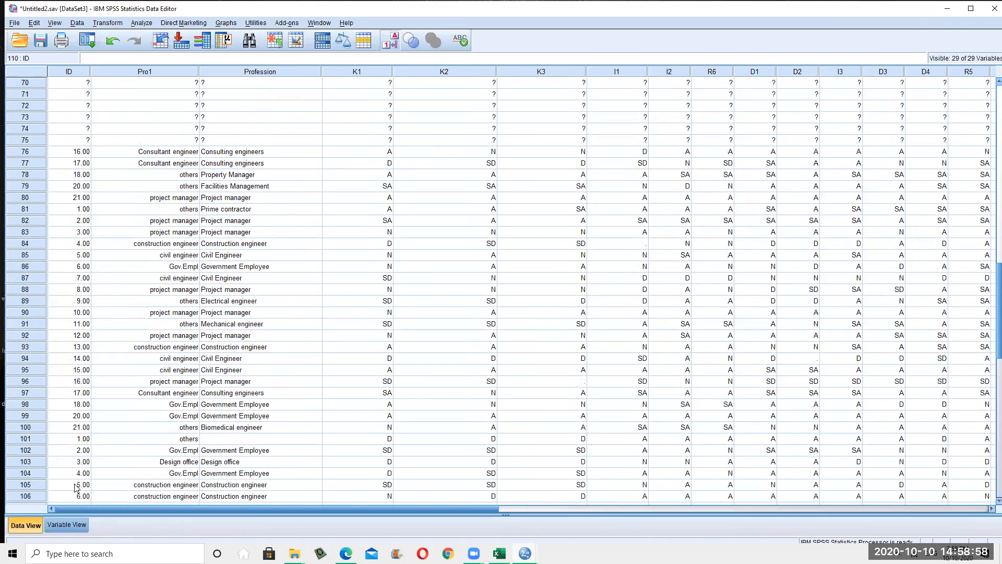
{"action": "scroll", "coordinate": [60, 102], "scroll_direction": "up", "scroll_amount": 2}
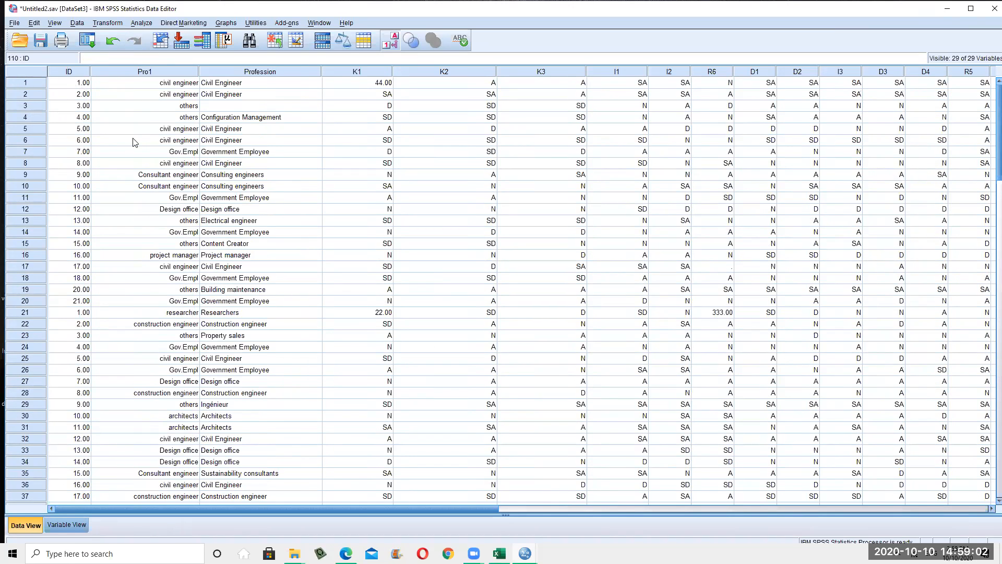
{"action": "left_click", "coordinate": [70, 73]}
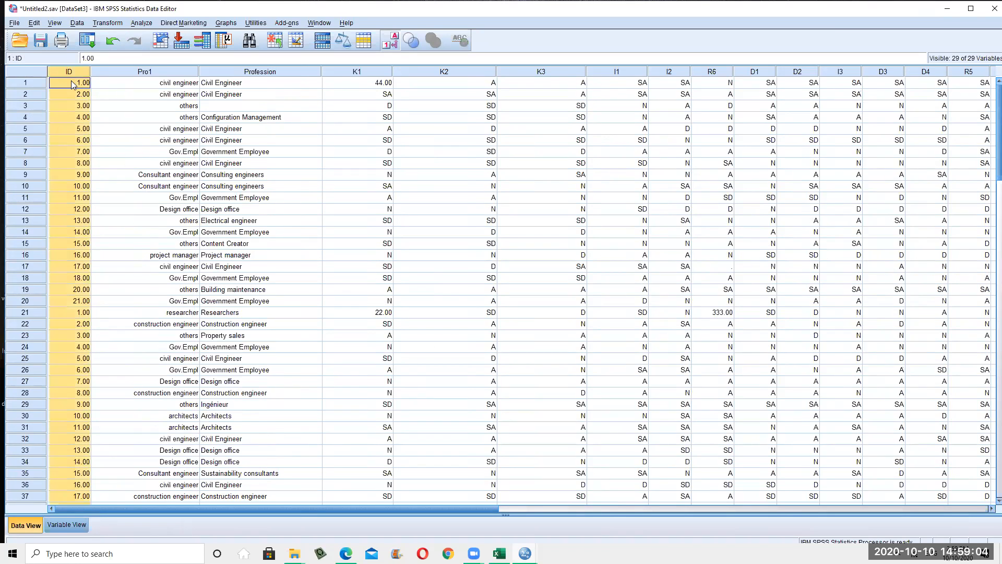
{"action": "left_click", "coordinate": [64, 97]}
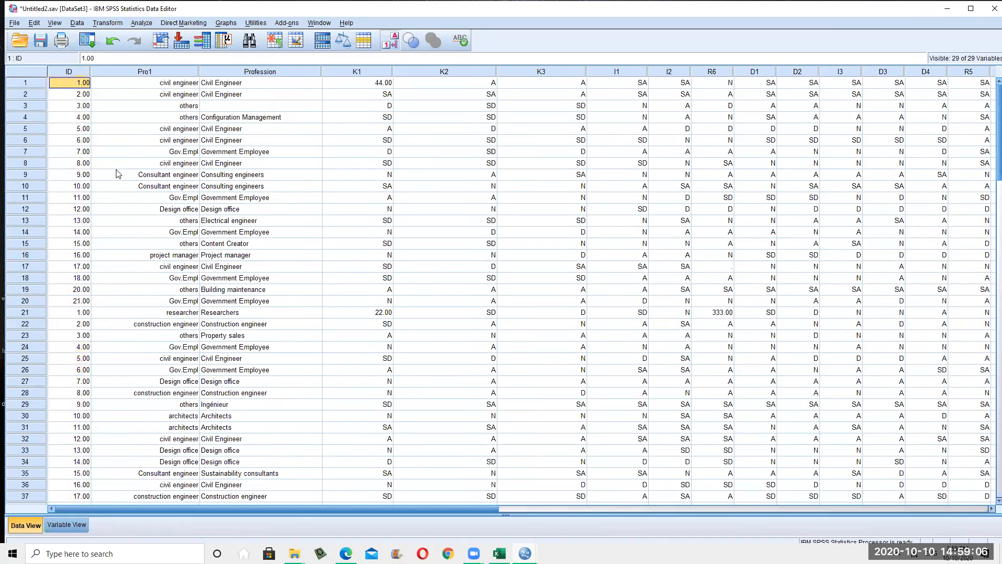
Open Data > Validation > Validate Data and let it scan measurement levels
{"action": "left_click", "coordinate": [109, 26]}
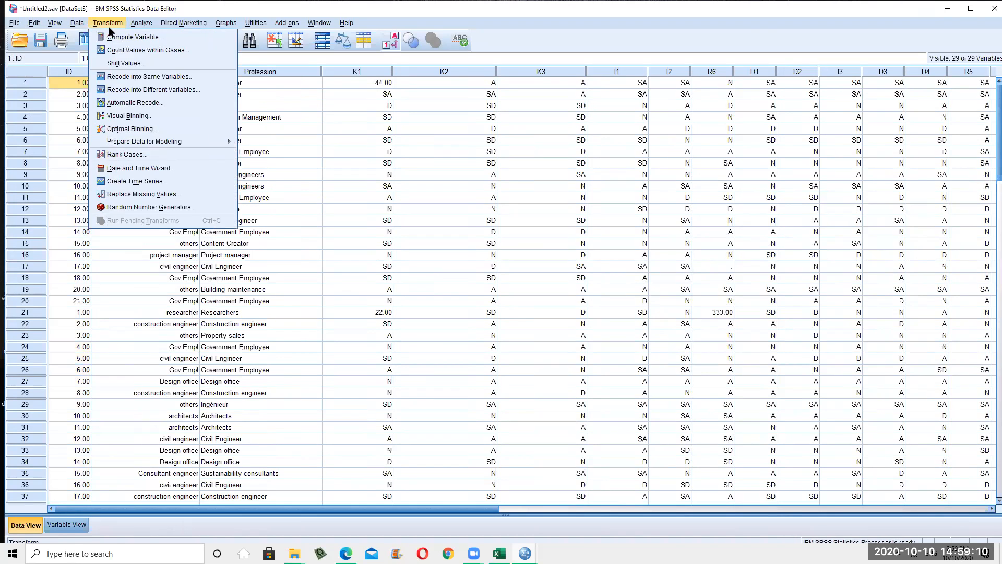
{"action": "mouse_move", "coordinate": [77, 23]}
{"action": "mouse_move", "coordinate": [137, 116]}
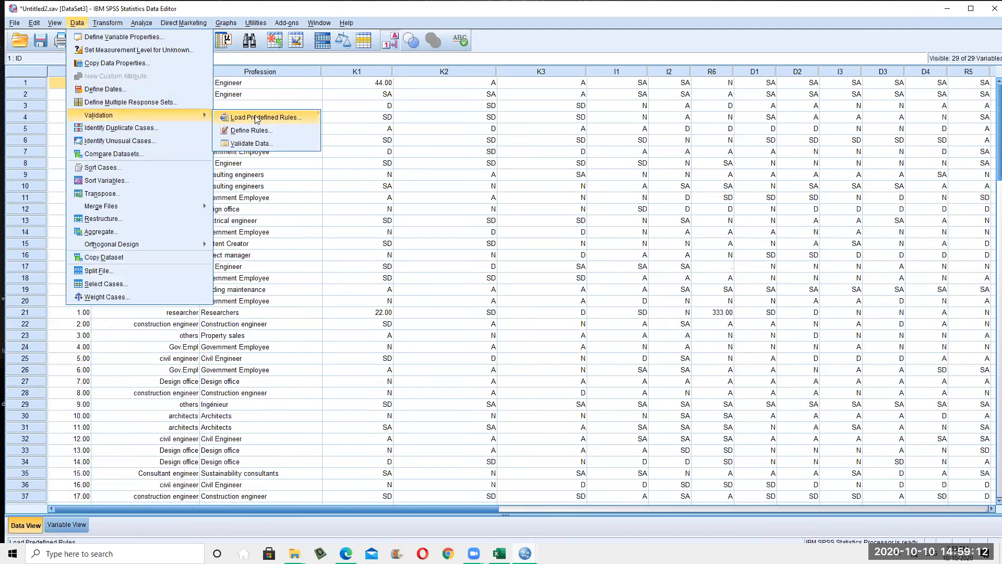
{"action": "left_click", "coordinate": [255, 143]}
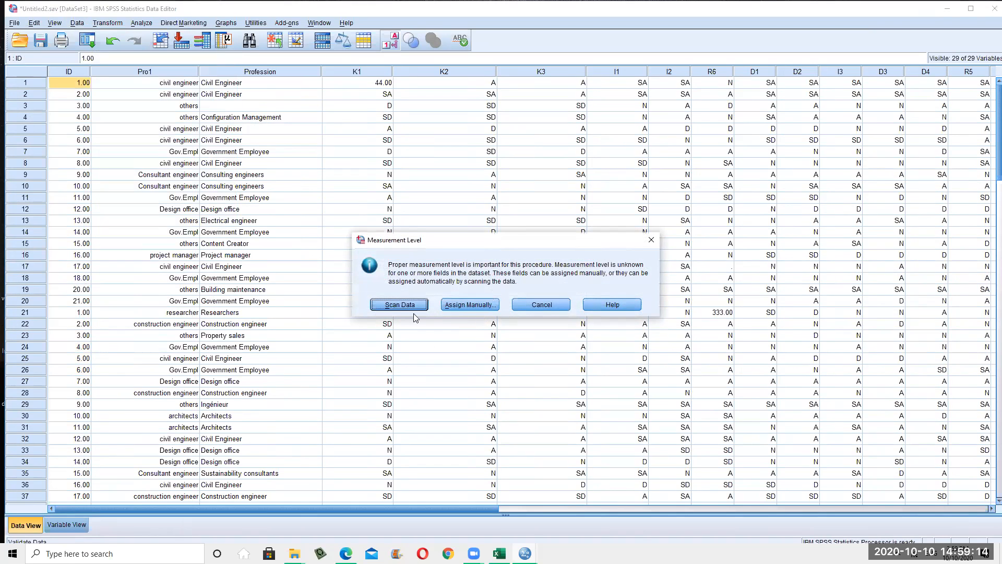
{"action": "left_click", "coordinate": [395, 307]}
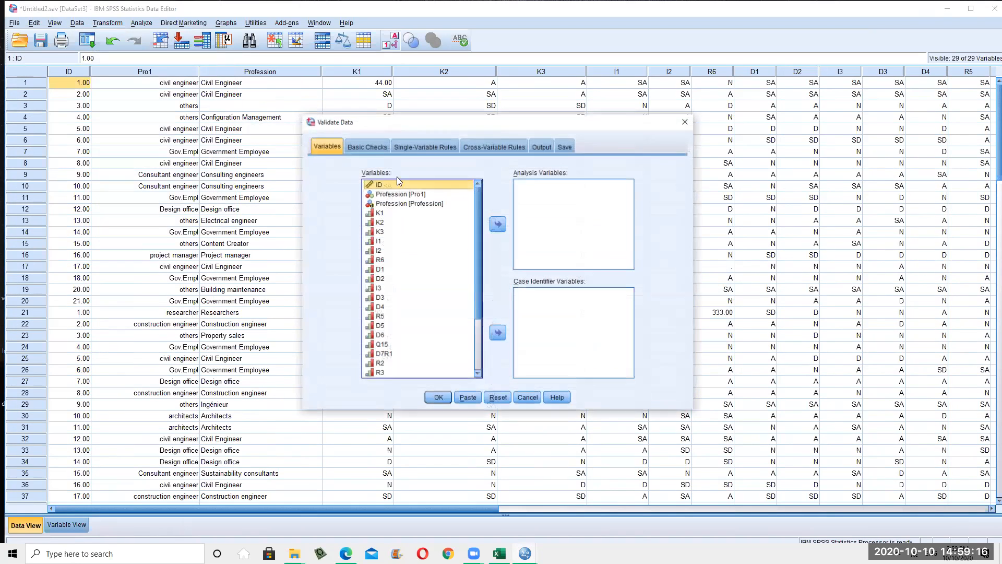
Validate Profession through R4 as analysis variables with ID as case identifier
{"action": "left_click", "coordinate": [383, 213]}
{"action": "scroll", "coordinate": [396, 199], "scroll_direction": "down", "scroll_amount": 1}
{"action": "scroll", "coordinate": [401, 207], "scroll_direction": "up", "scroll_amount": 1}
{"action": "scroll", "coordinate": [409, 201], "scroll_direction": "down", "scroll_amount": 3}
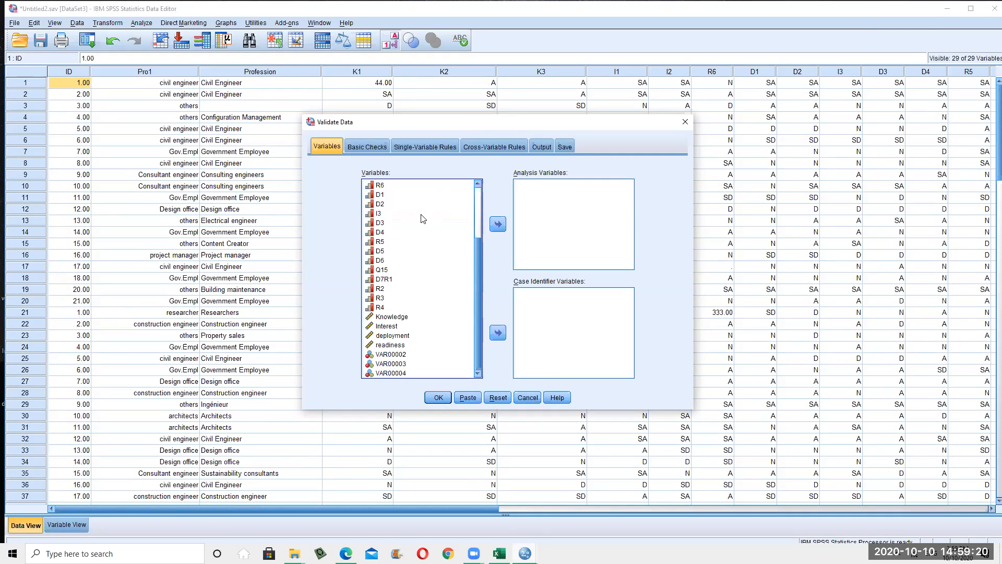
{"action": "key", "text": "Caps_Lock"}
{"action": "left_click", "coordinate": [407, 308]}
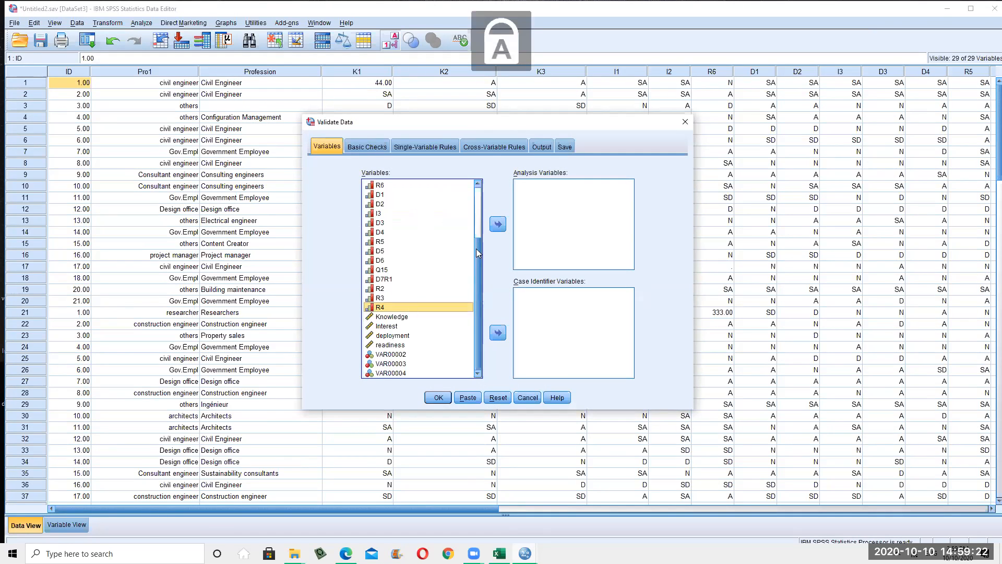
{"action": "scroll", "coordinate": [410, 198], "scroll_direction": "up", "scroll_amount": 3}
{"action": "left_click", "coordinate": [409, 196]}
{"action": "scroll", "coordinate": [411, 304], "scroll_direction": "down", "scroll_amount": 3}
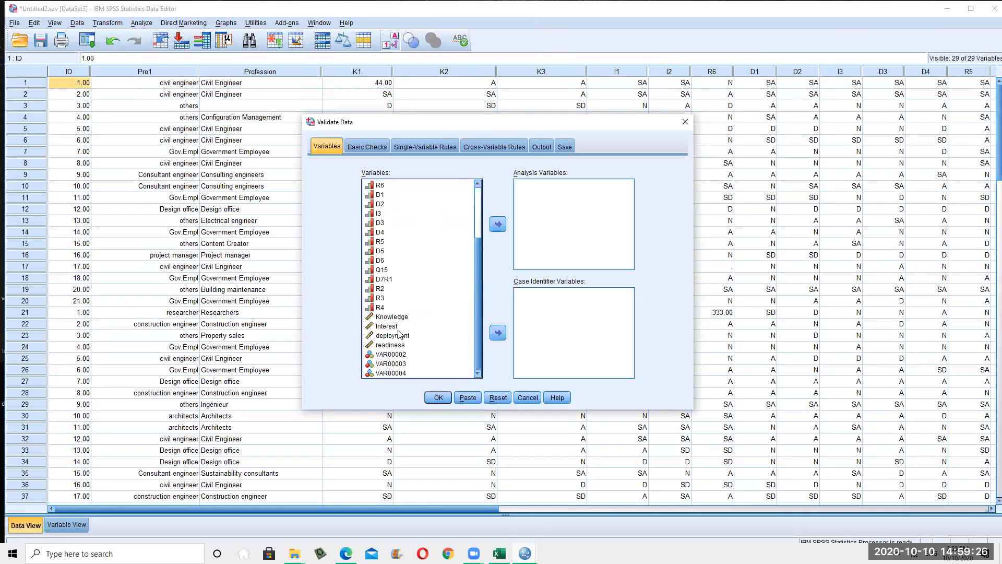
{"action": "left_click", "coordinate": [389, 312], "text": "shift"}
{"action": "left_click", "coordinate": [498, 224]}
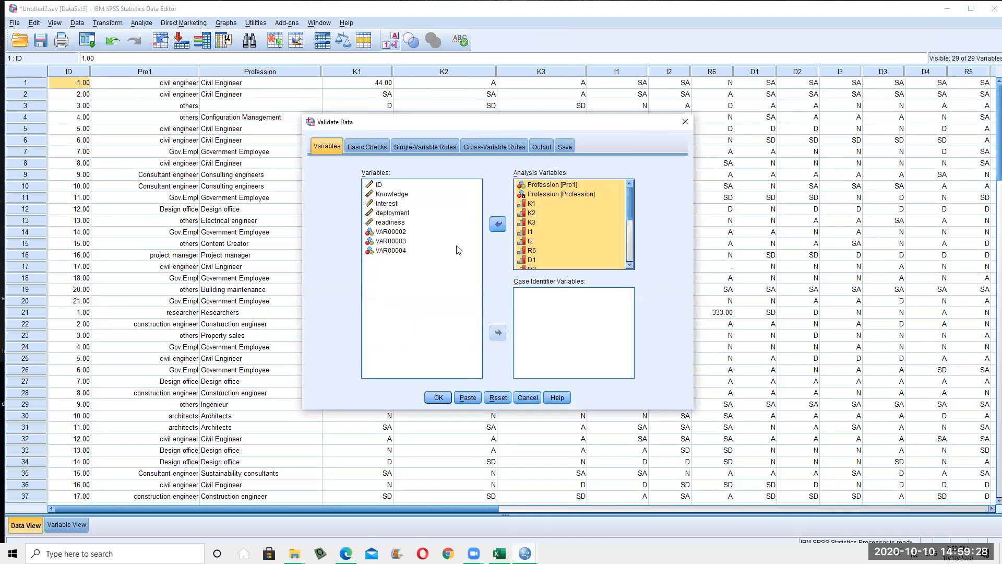
{"action": "left_click", "coordinate": [495, 335]}
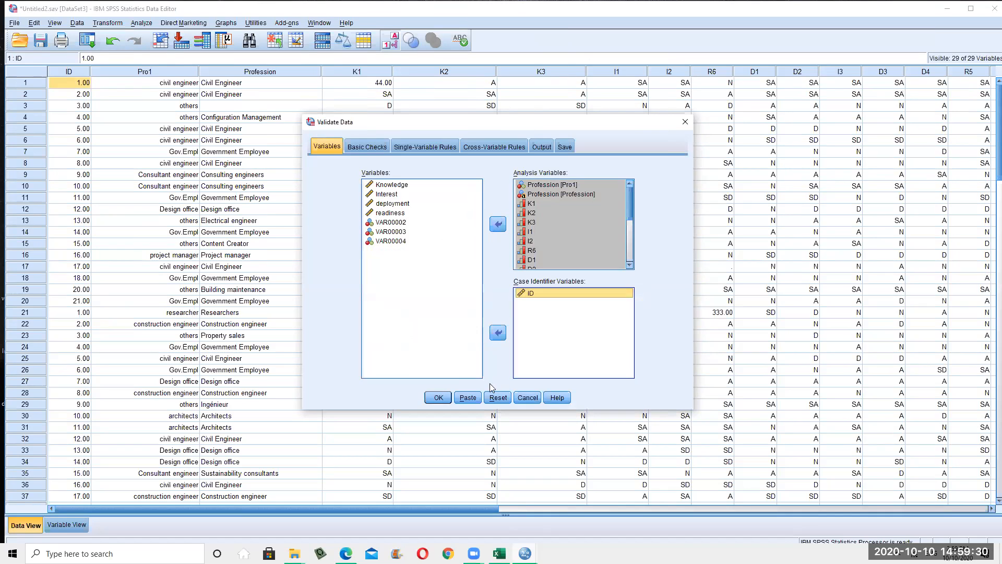
{"action": "left_click", "coordinate": [438, 401]}
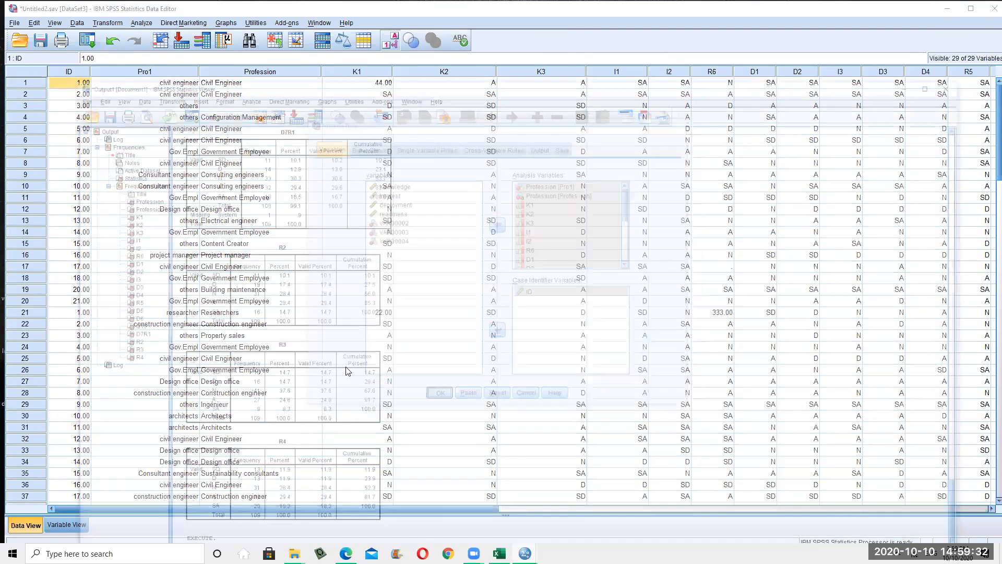
Review the Duplicate Identifiers output for IDs 1.00–21.00, then open the Data menu
{"action": "scroll", "coordinate": [229, 255], "scroll_direction": "down", "scroll_amount": 3}
{"action": "scroll", "coordinate": [286, 257], "scroll_direction": "up", "scroll_amount": 2}
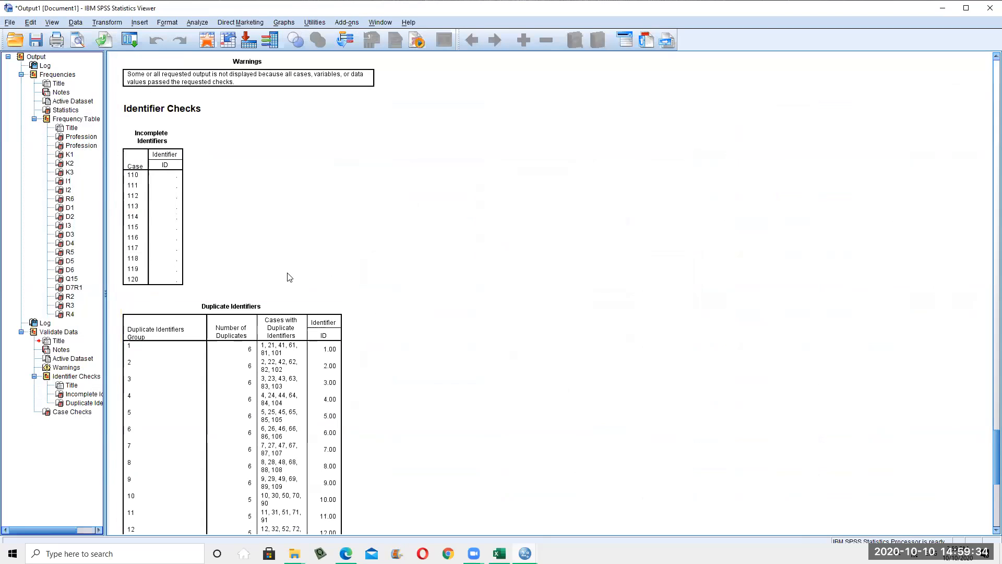
{"action": "scroll", "coordinate": [288, 276], "scroll_direction": "down", "scroll_amount": 3}
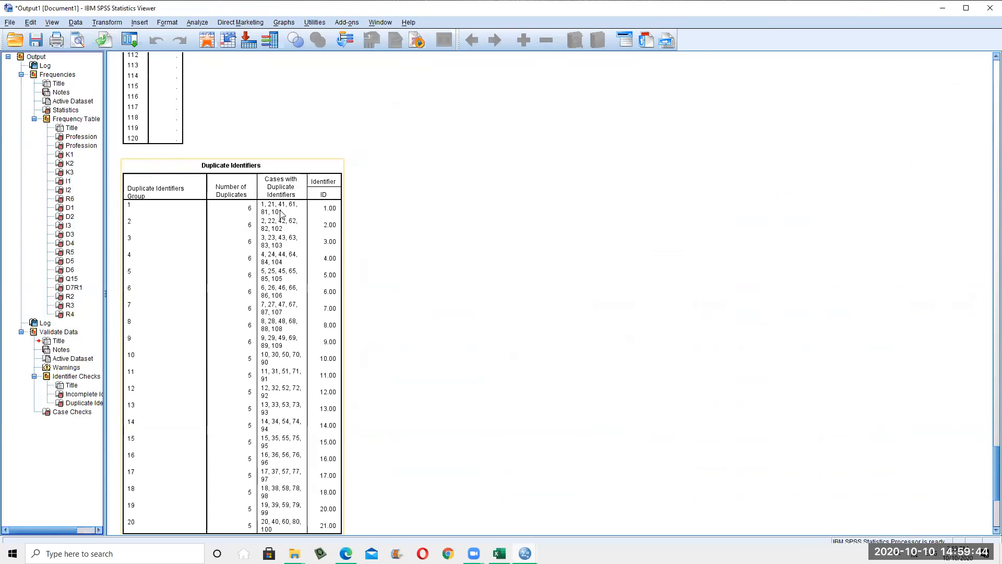
{"action": "scroll", "coordinate": [275, 194], "scroll_direction": "up", "scroll_amount": 10}
{"action": "scroll", "coordinate": [313, 306], "scroll_direction": "up", "scroll_amount": 18}
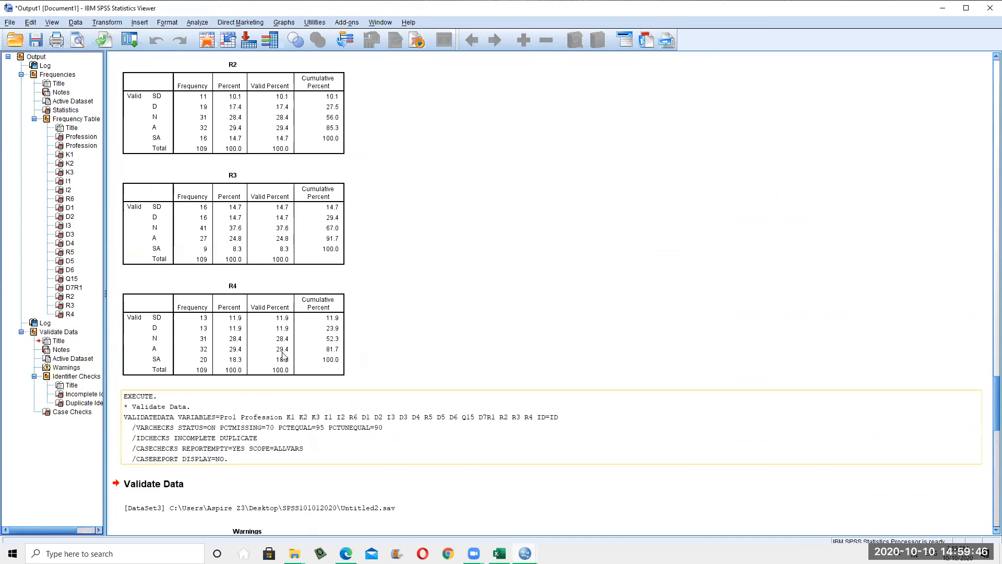
{"action": "left_click", "coordinate": [139, 22]}
{"action": "left_click", "coordinate": [76, 23]}
{"action": "left_click", "coordinate": [76, 25]}
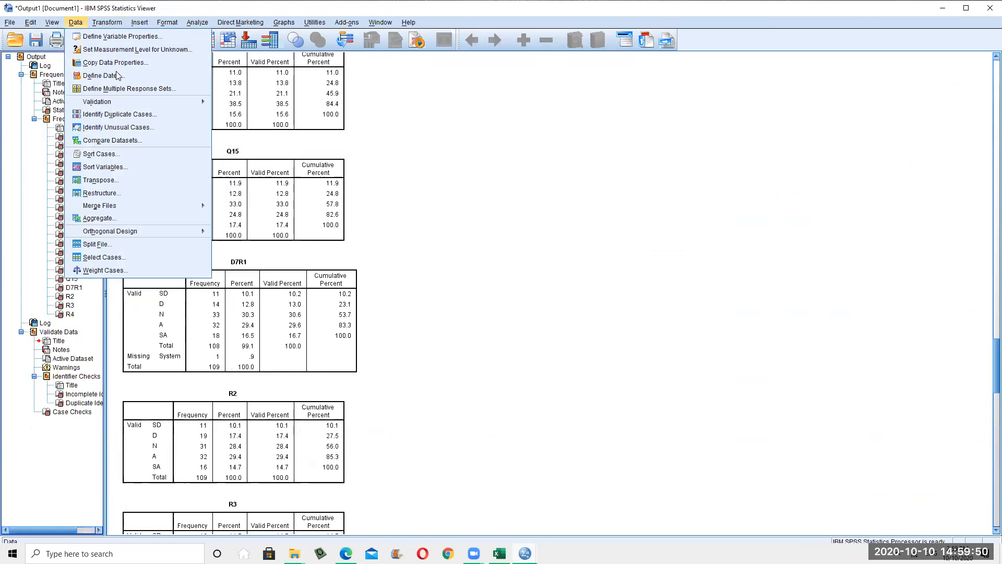
Reopen Validate Data on Single-Variable Rules and browse the Profession, K1 and K2 distributions
{"action": "mouse_move", "coordinate": [173, 104]}
{"action": "left_click", "coordinate": [259, 131]}
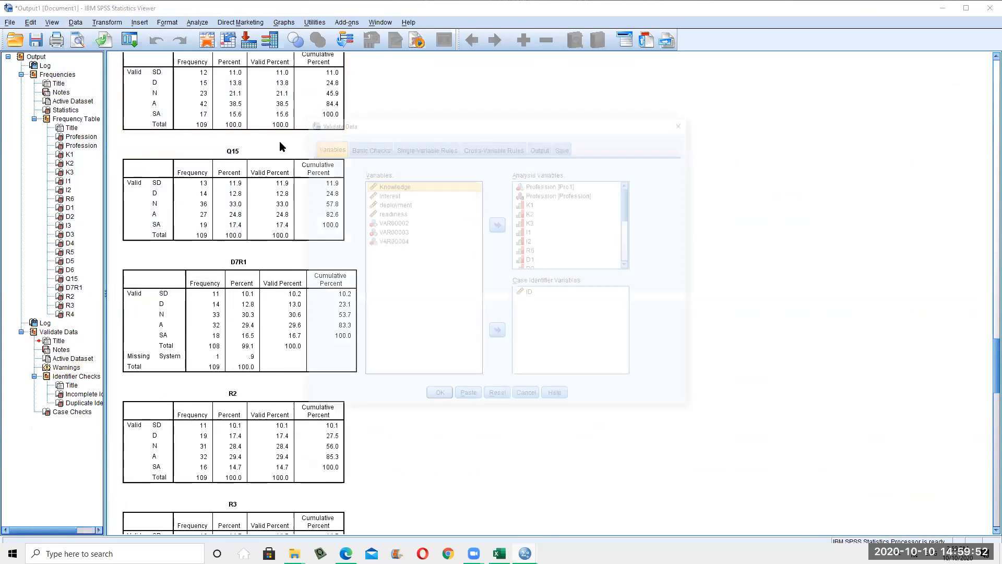
{"action": "left_click", "coordinate": [442, 148]}
{"action": "left_click", "coordinate": [385, 268]}
{"action": "left_click", "coordinate": [349, 228]}
{"action": "left_click", "coordinate": [335, 242]}
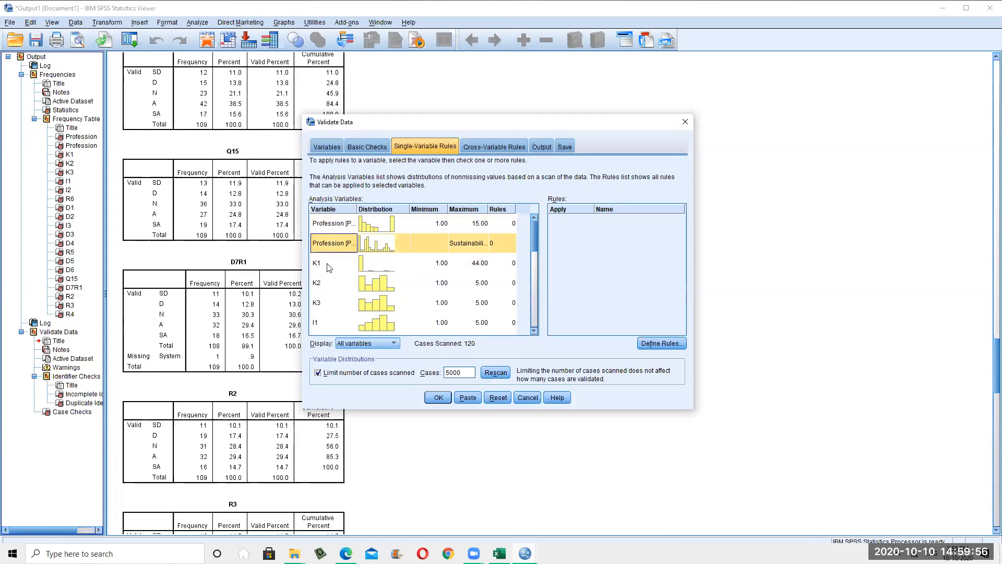
{"action": "left_click", "coordinate": [326, 265]}
{"action": "left_click", "coordinate": [348, 293]}
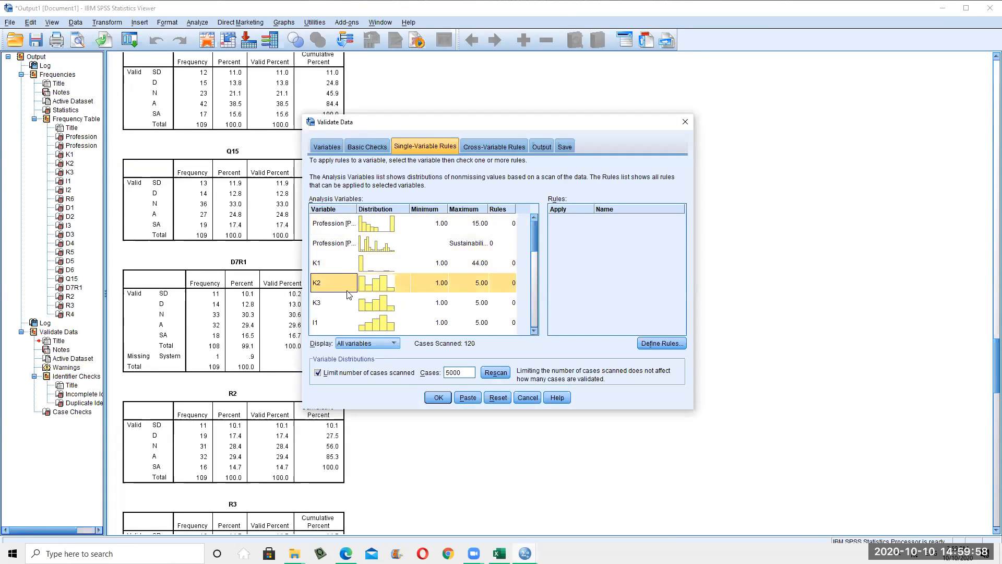
Check K1's range of 1.00 to 44.00 and start defining a new rule
{"action": "left_click", "coordinate": [349, 239]}
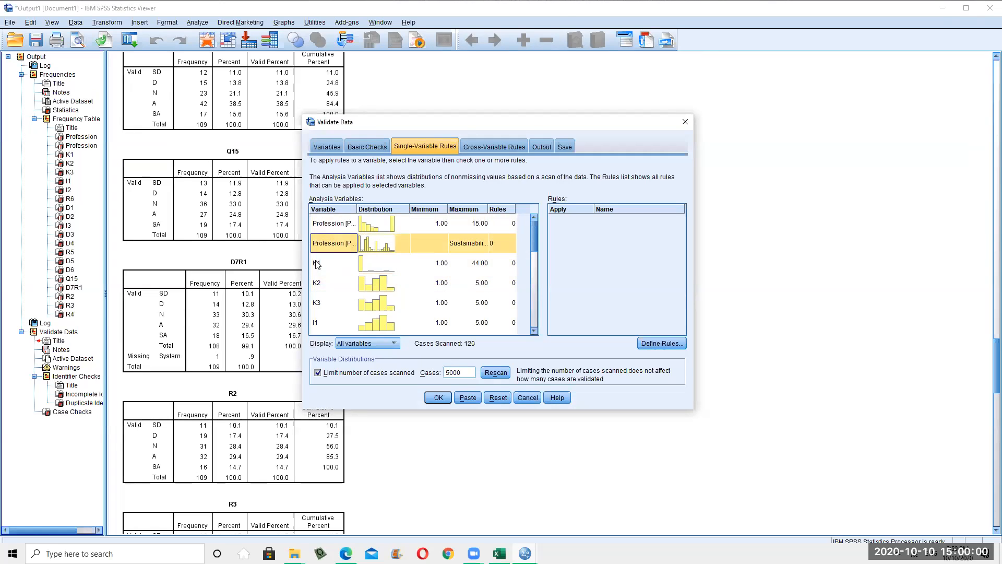
{"action": "left_click", "coordinate": [319, 265]}
{"action": "left_click", "coordinate": [482, 268]}
{"action": "left_click", "coordinate": [417, 270]}
{"action": "left_click", "coordinate": [337, 267]}
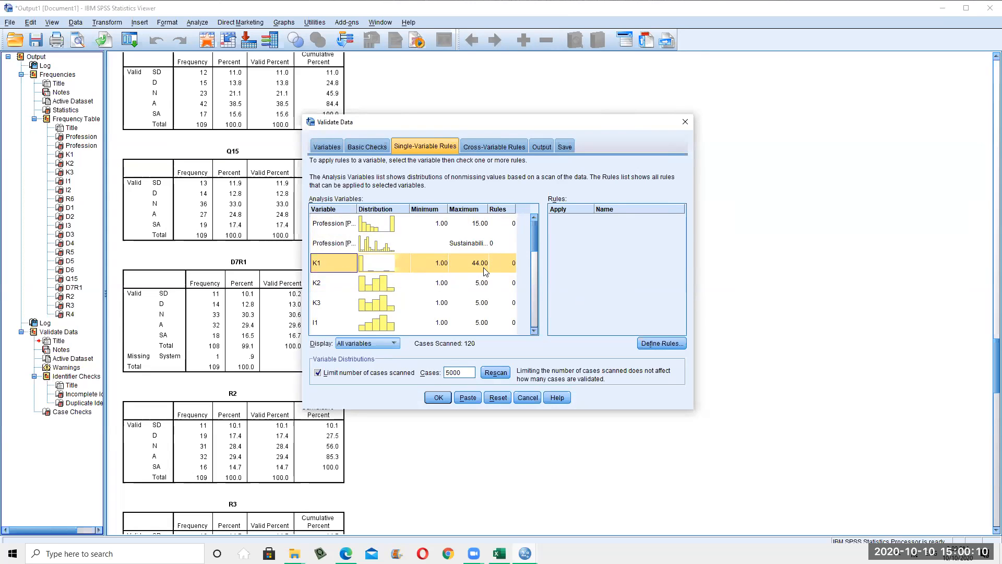
{"action": "left_click", "coordinate": [662, 343]}
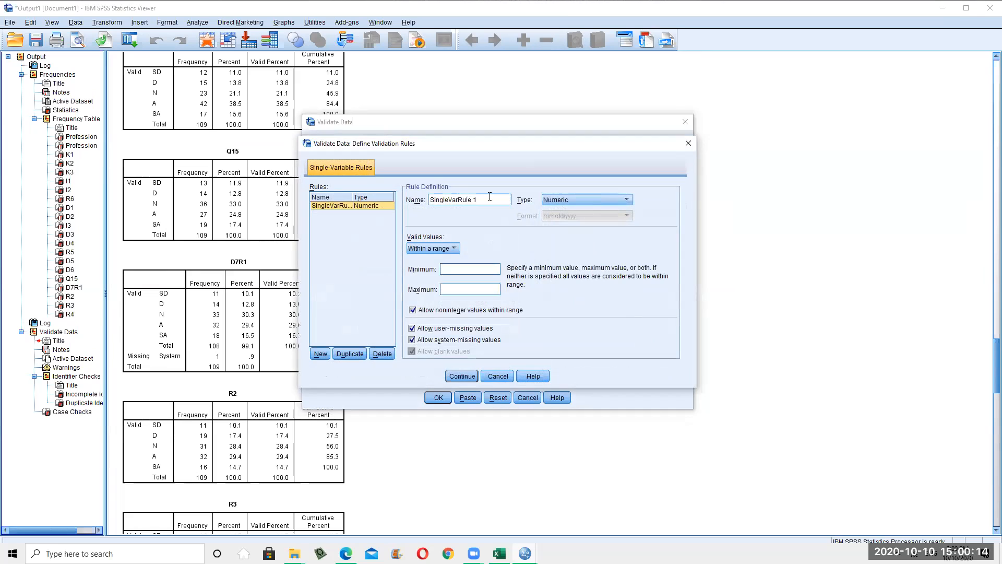
Rename the new validation rule to sCALE1-5RULE1
{"action": "left_click", "coordinate": [490, 197]}
{"action": "triple_click", "coordinate": [465, 197]}
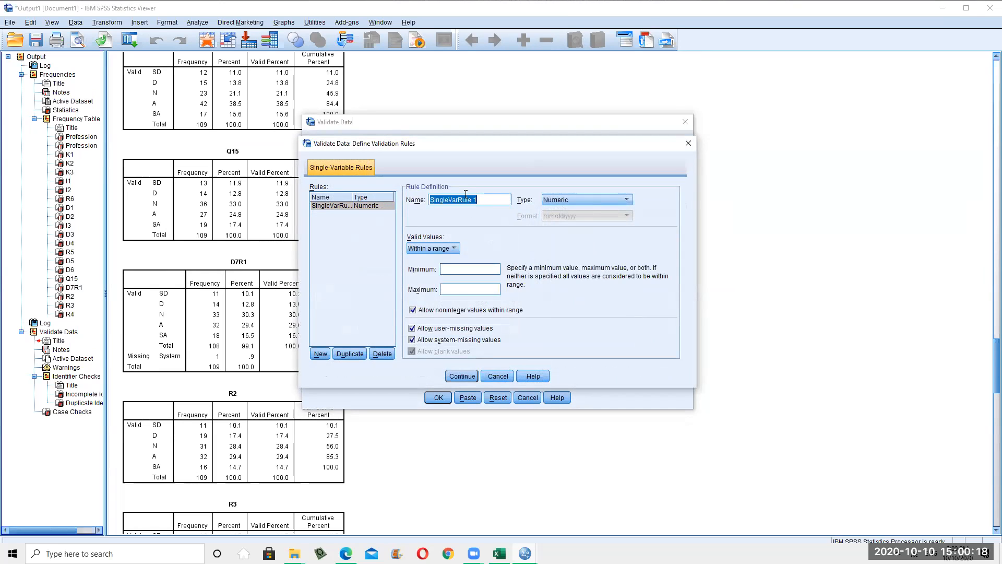
{"action": "type", "text": "sCALE1"}
{"action": "type", "text": "-5RULE1"}
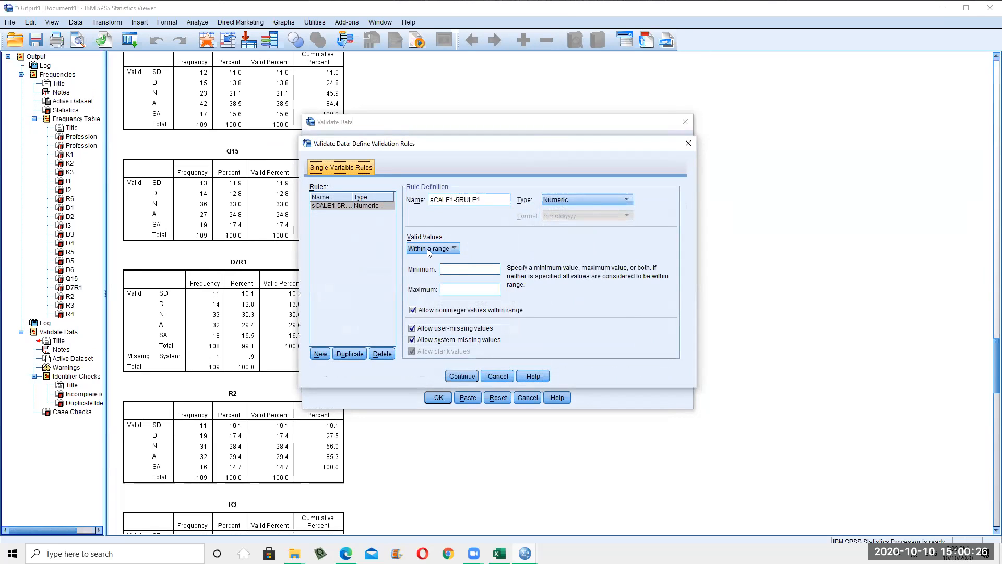
Restrict the rule's valid values to a list of 1, 2, 3, 4 and 5
{"action": "left_click", "coordinate": [427, 249]}
{"action": "left_click", "coordinate": [428, 262]}
{"action": "left_click", "coordinate": [452, 275]}
{"action": "type", "text": "1"}
{"action": "key", "text": "Return"}
{"action": "type", "text": "2"}
{"action": "key", "text": "Return"}
{"action": "type", "text": "3"}
{"action": "key", "text": "Return"}
{"action": "type", "text": "4"}
{"action": "key", "text": "Return"}
{"action": "type", "text": "5"}
{"action": "key", "text": "Return"}
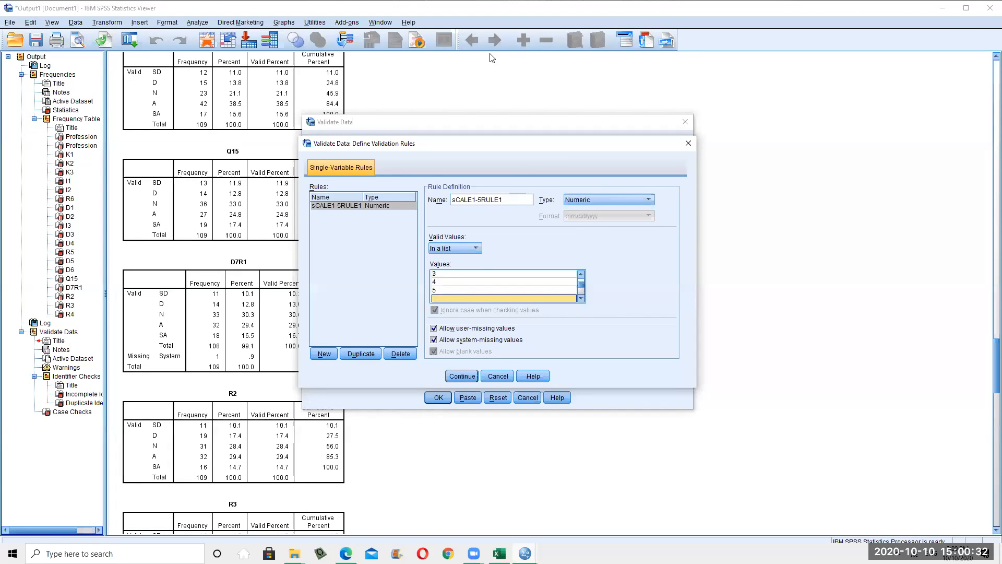
{"action": "left_click", "coordinate": [462, 376]}
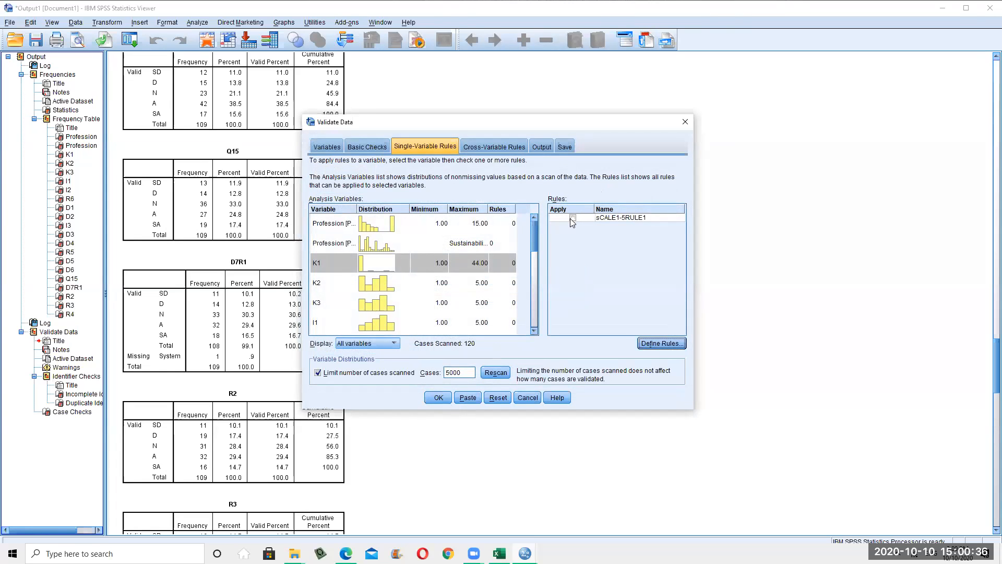
Apply sCALE1-5RULE1 to variables K1, K2, K3 and I1
{"action": "left_click", "coordinate": [328, 269]}
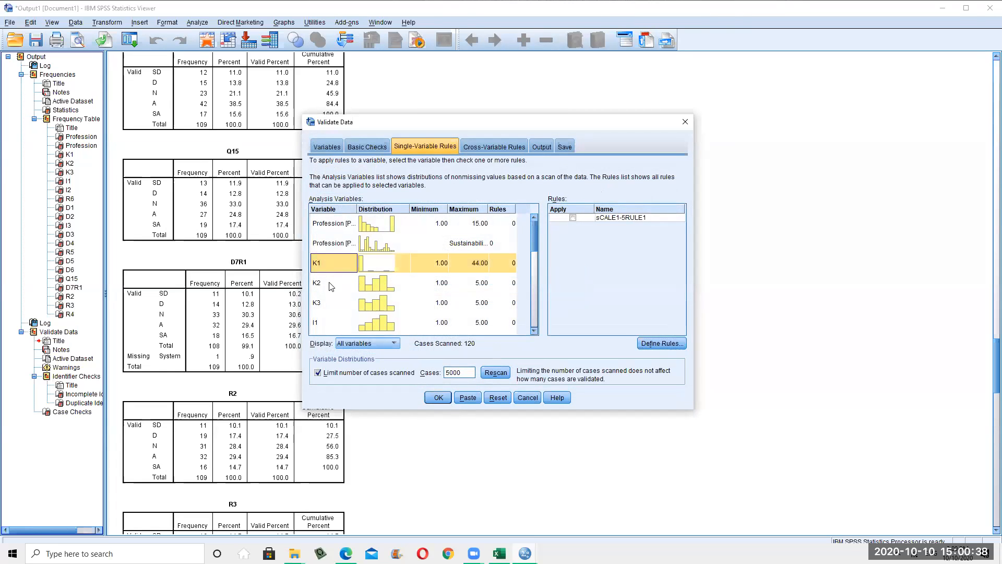
{"action": "left_click", "coordinate": [574, 218]}
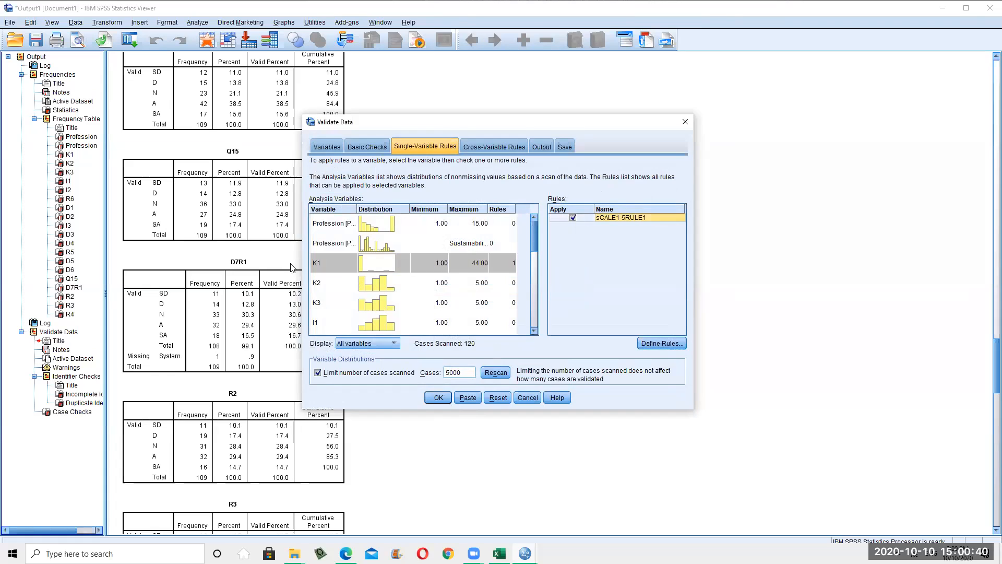
{"action": "left_click", "coordinate": [329, 283]}
{"action": "left_click", "coordinate": [572, 218]}
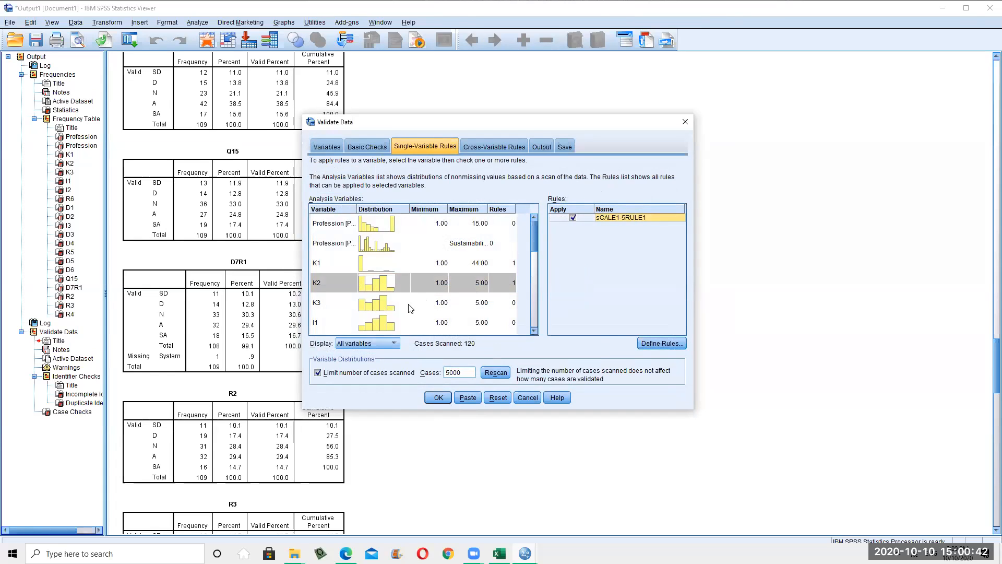
{"action": "left_click", "coordinate": [412, 308]}
{"action": "left_click", "coordinate": [574, 218]}
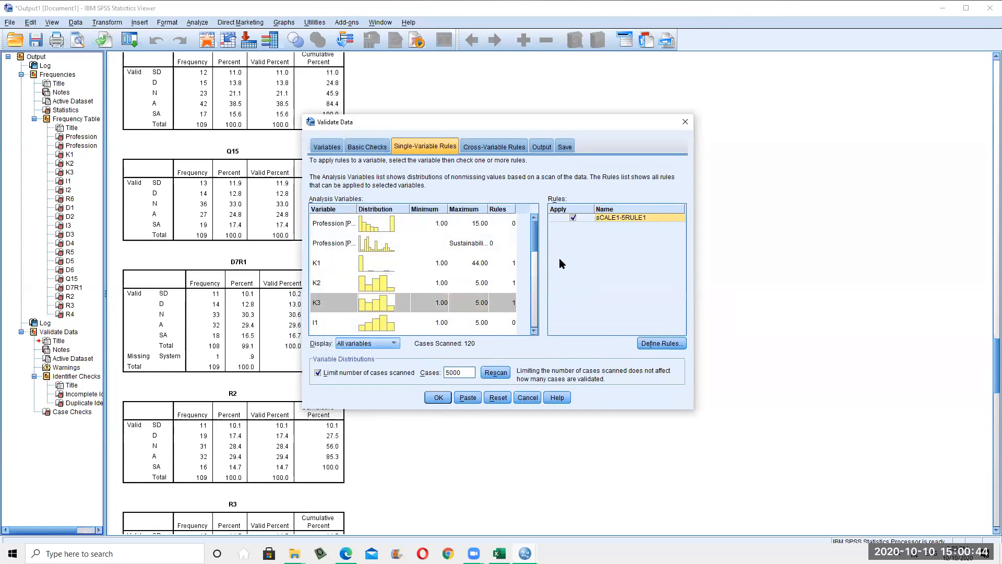
{"action": "scroll", "coordinate": [534, 285], "scroll_direction": "down", "scroll_amount": 2}
{"action": "scroll", "coordinate": [453, 275], "scroll_direction": "up", "scroll_amount": 2}
{"action": "left_click", "coordinate": [459, 322]}
{"action": "left_click", "coordinate": [574, 218]}
{"action": "scroll", "coordinate": [521, 277], "scroll_direction": "down", "scroll_amount": 2}
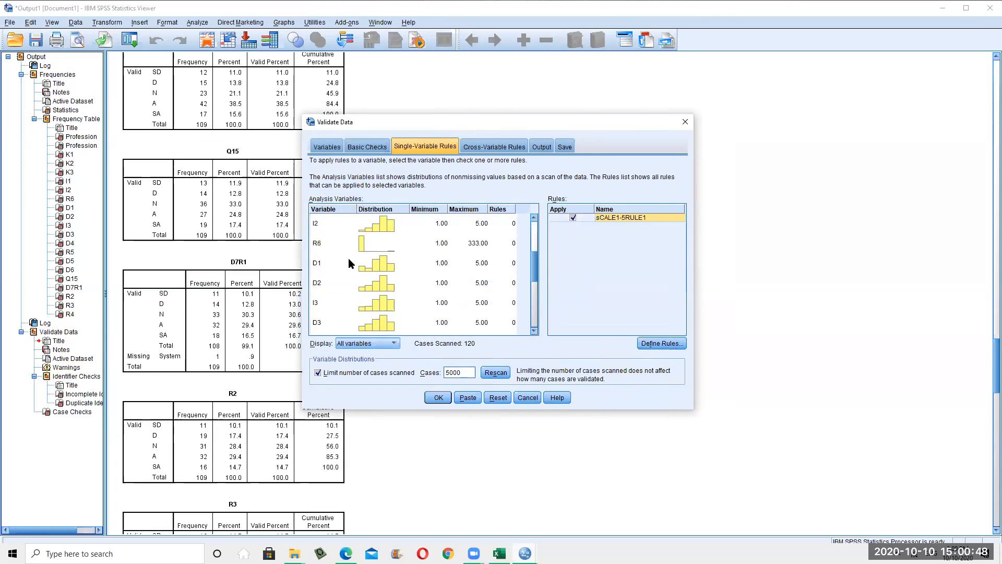
{"action": "scroll", "coordinate": [342, 241], "scroll_direction": "up", "scroll_amount": 1}
{"action": "scroll", "coordinate": [350, 278], "scroll_direction": "down", "scroll_amount": 1}
{"action": "scroll", "coordinate": [387, 265], "scroll_direction": "up", "scroll_amount": 2}
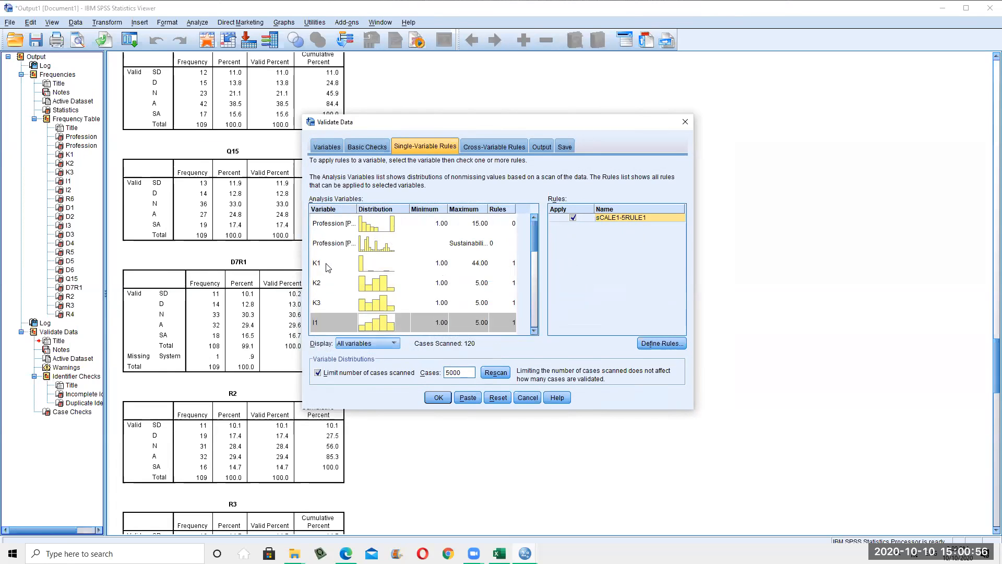
Rerun validation and review the Case Report showing K1 violations in cases 1 and 21
{"action": "left_click", "coordinate": [439, 398]}
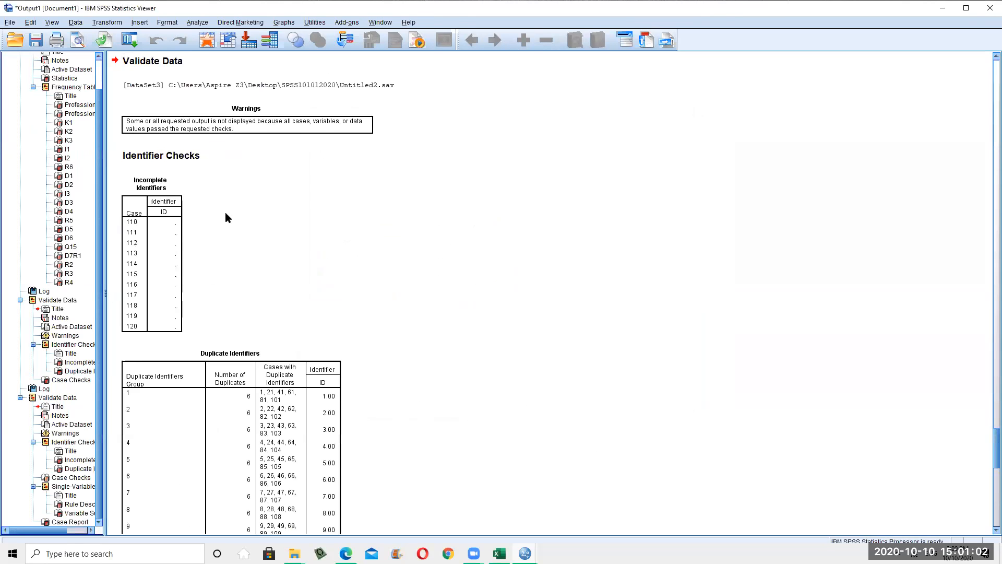
{"action": "scroll", "coordinate": [225, 216], "scroll_direction": "down", "scroll_amount": 10}
{"action": "left_click", "coordinate": [184, 337]}
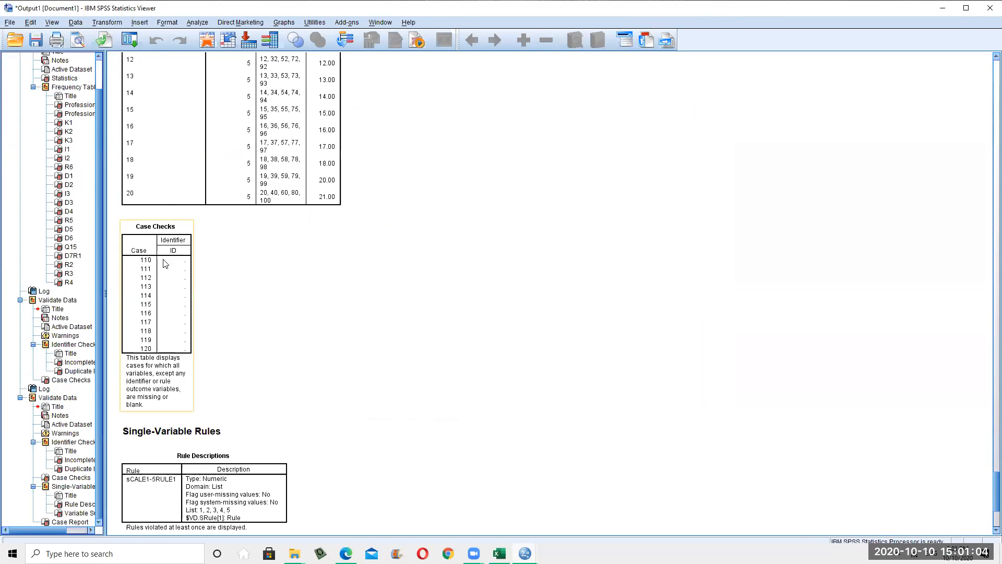
{"action": "scroll", "coordinate": [165, 262], "scroll_direction": "down", "scroll_amount": 5}
{"action": "scroll", "coordinate": [209, 172], "scroll_direction": "down", "scroll_amount": 2}
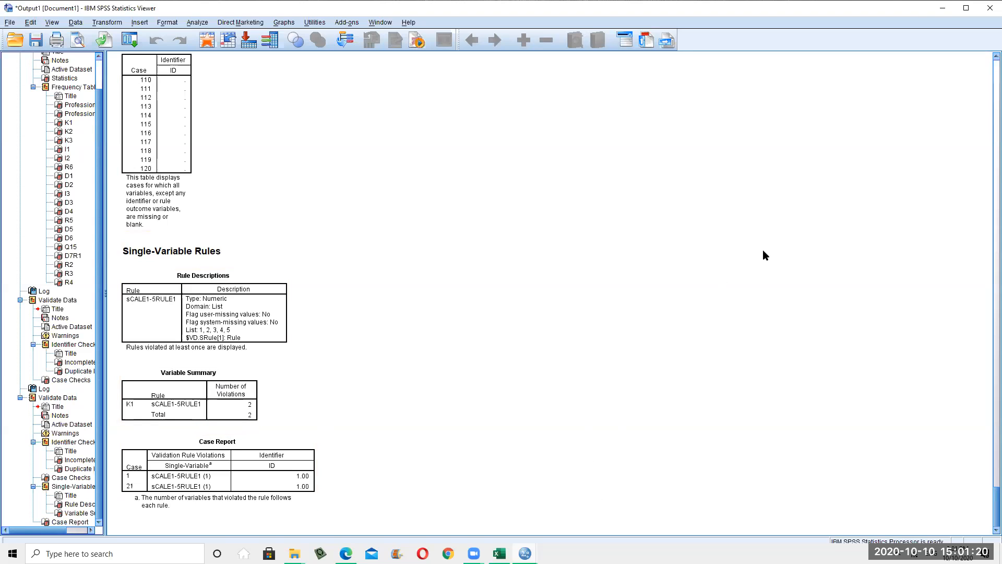
Bring the grocery_coupons Data Editor to the front from the SPSS taskbar previews
{"action": "scroll", "coordinate": [379, 361], "scroll_direction": "up", "scroll_amount": 1}
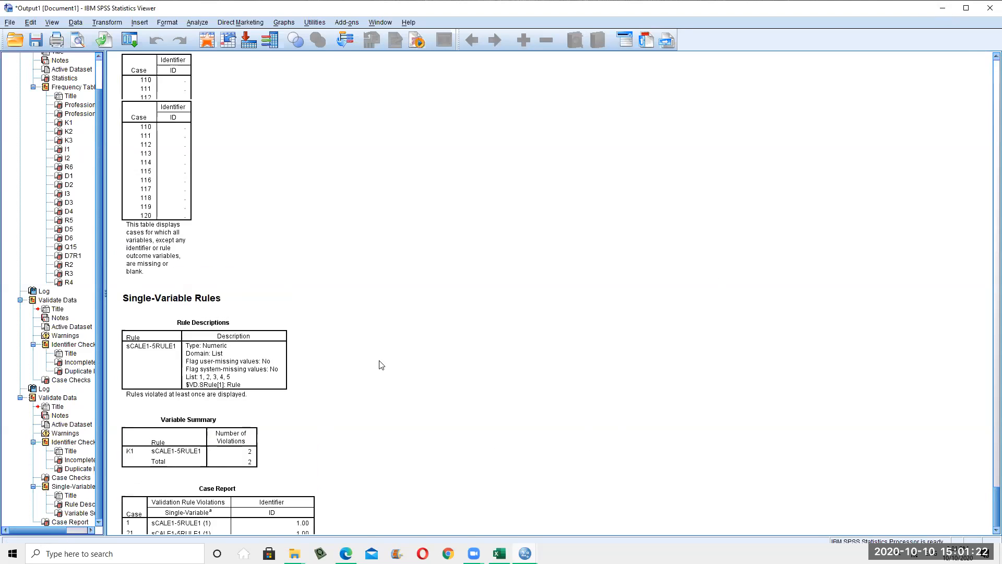
{"action": "scroll", "coordinate": [381, 364], "scroll_direction": "up", "scroll_amount": 4}
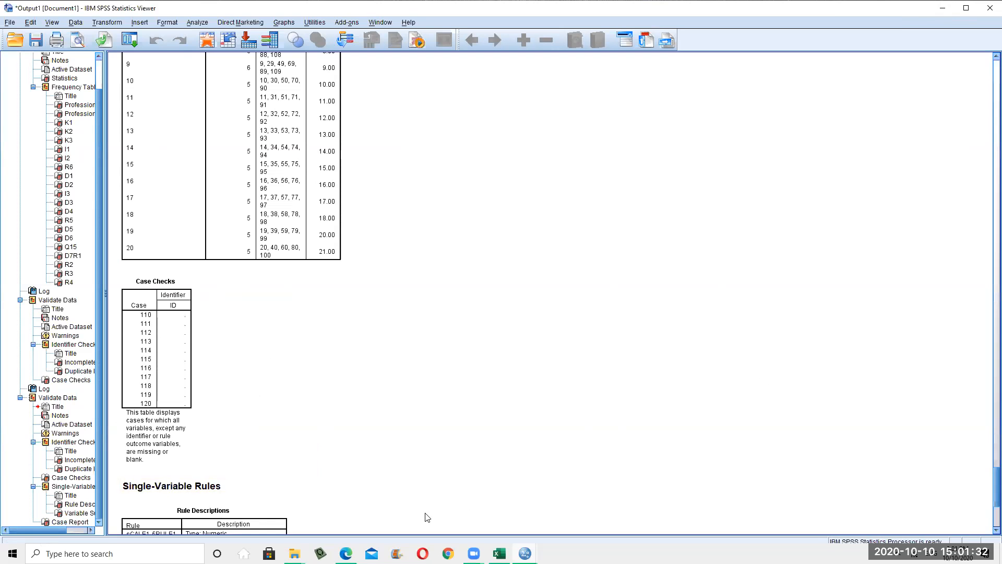
{"action": "scroll", "coordinate": [425, 517], "scroll_direction": "up", "scroll_amount": 3}
{"action": "left_click", "coordinate": [524, 553]}
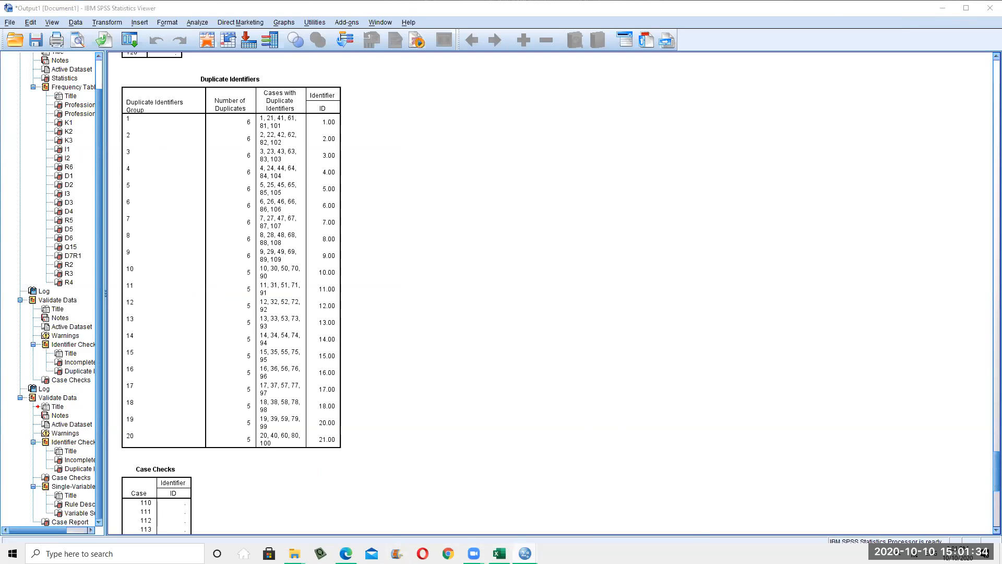
{"action": "left_click", "coordinate": [504, 522]}
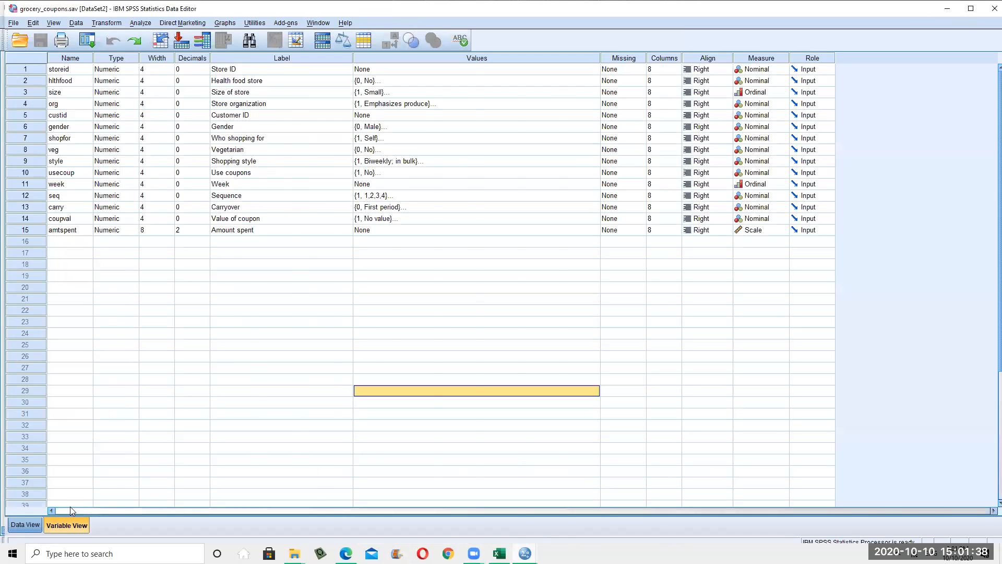
Close the grocery_coupons data file and minimize the Output Viewer
{"action": "left_click", "coordinate": [24, 530]}
{"action": "left_click", "coordinate": [203, 324]}
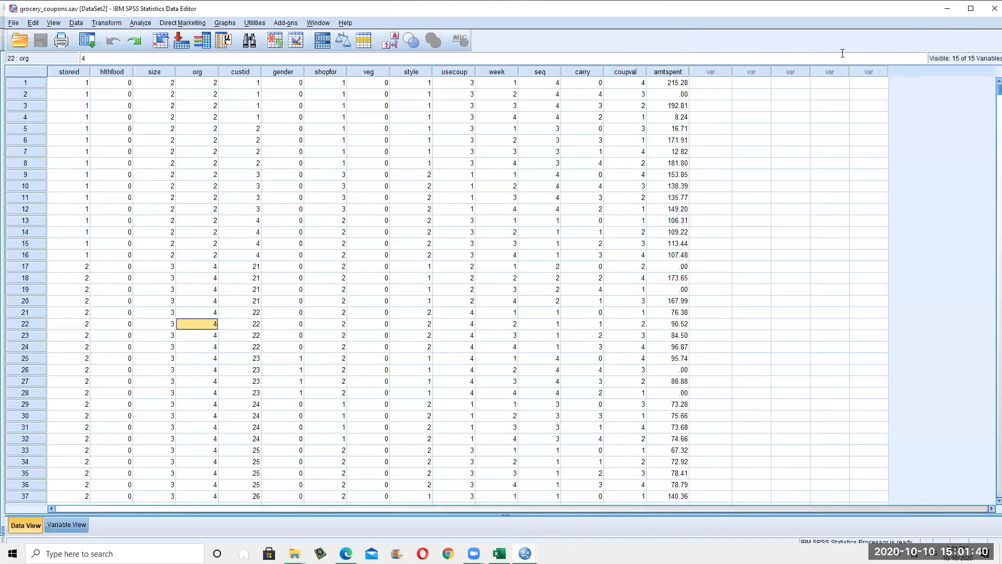
{"action": "left_click", "coordinate": [994, 9]}
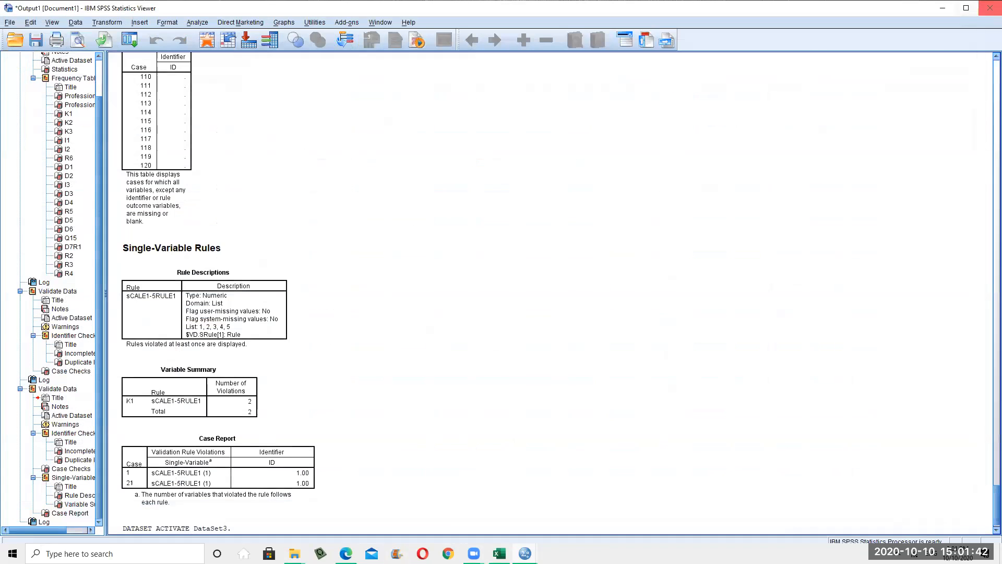
{"action": "left_click", "coordinate": [164, 111]}
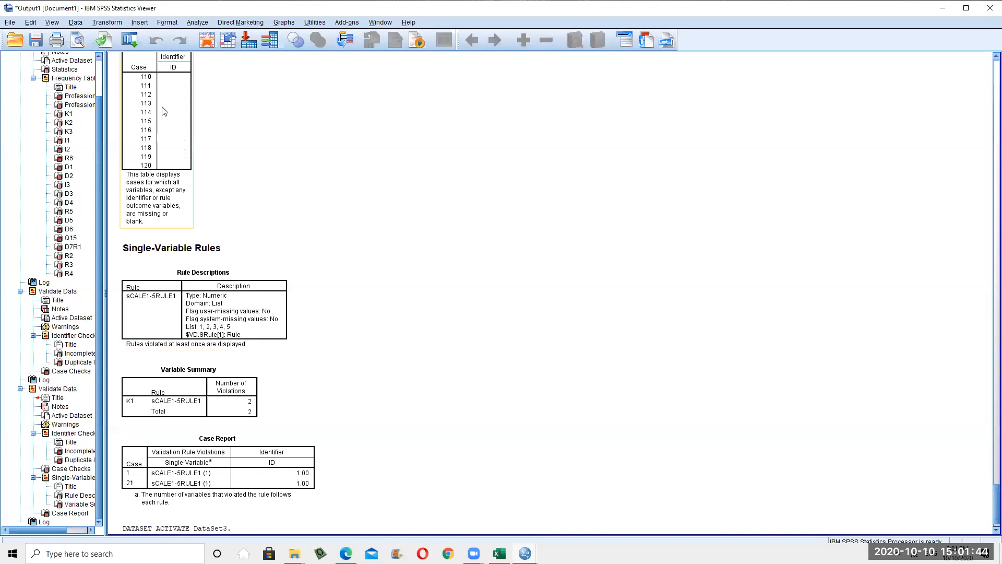
{"action": "left_click", "coordinate": [943, 7]}
Correct K1 to 4 in row 1 and to 2 in row 21 of Untitled2
{"action": "left_click", "coordinate": [320, 313]}
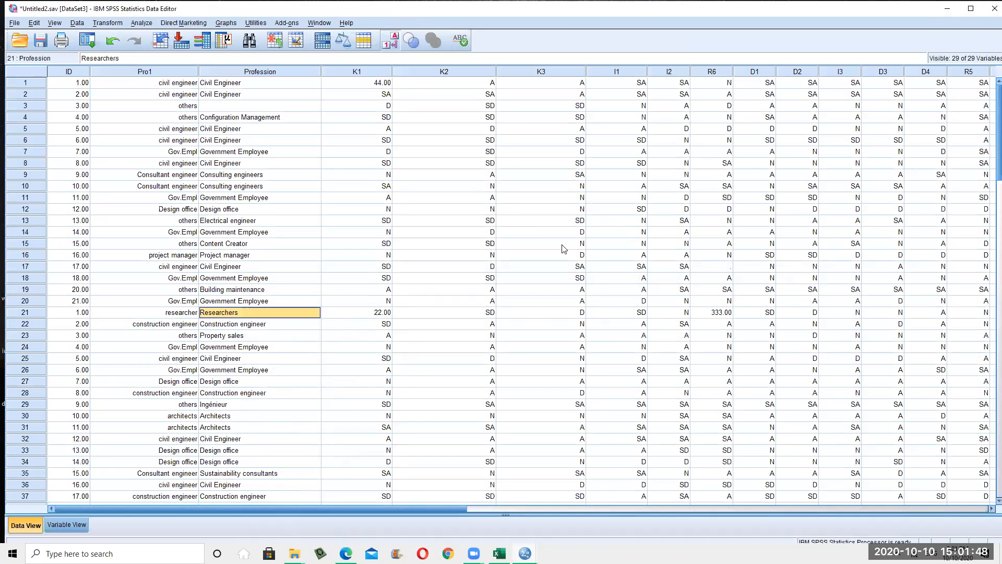
{"action": "left_click", "coordinate": [506, 258]}
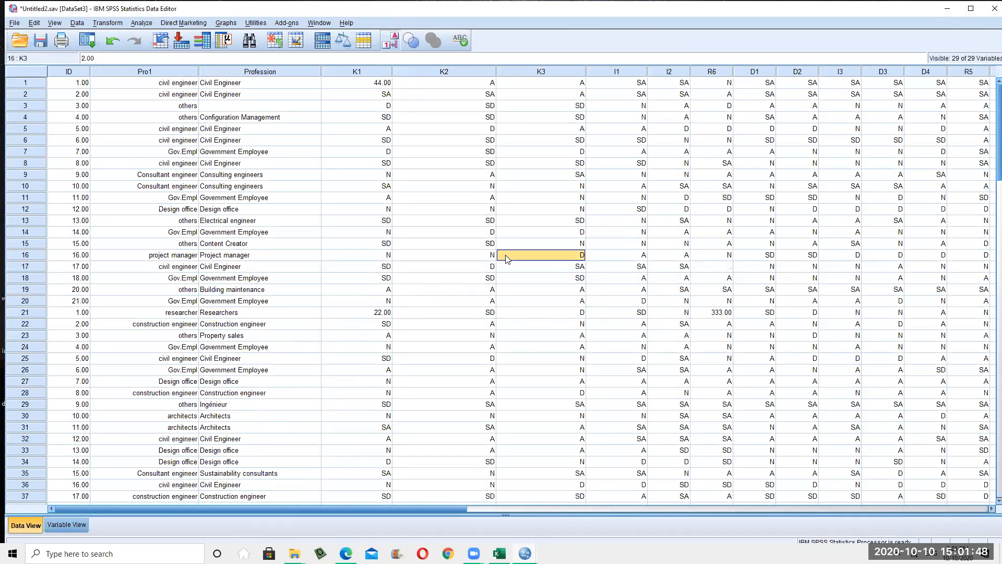
{"action": "left_click", "coordinate": [368, 85]}
{"action": "type", "text": "4"}
{"action": "left_click", "coordinate": [481, 188]}
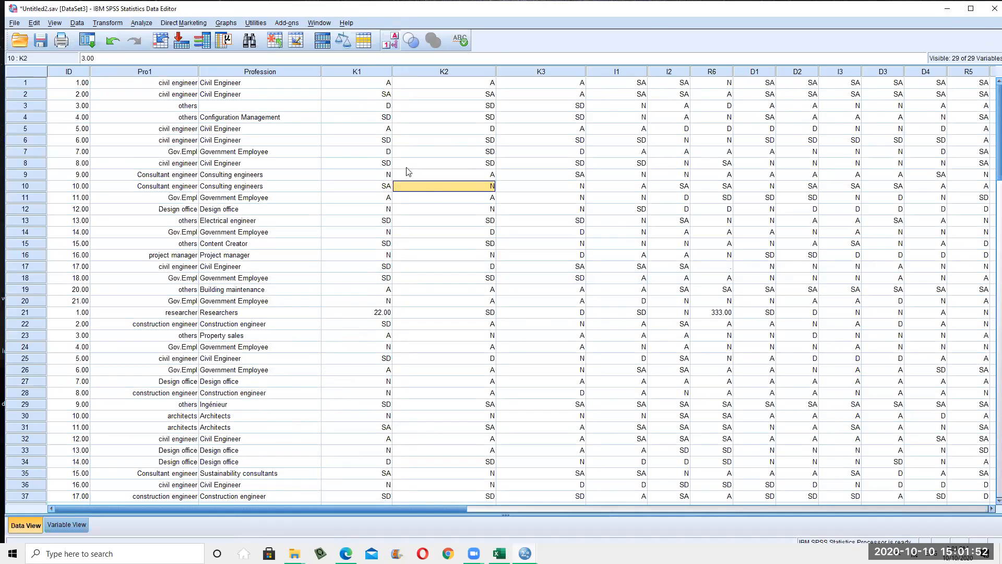
{"action": "left_click", "coordinate": [387, 313]}
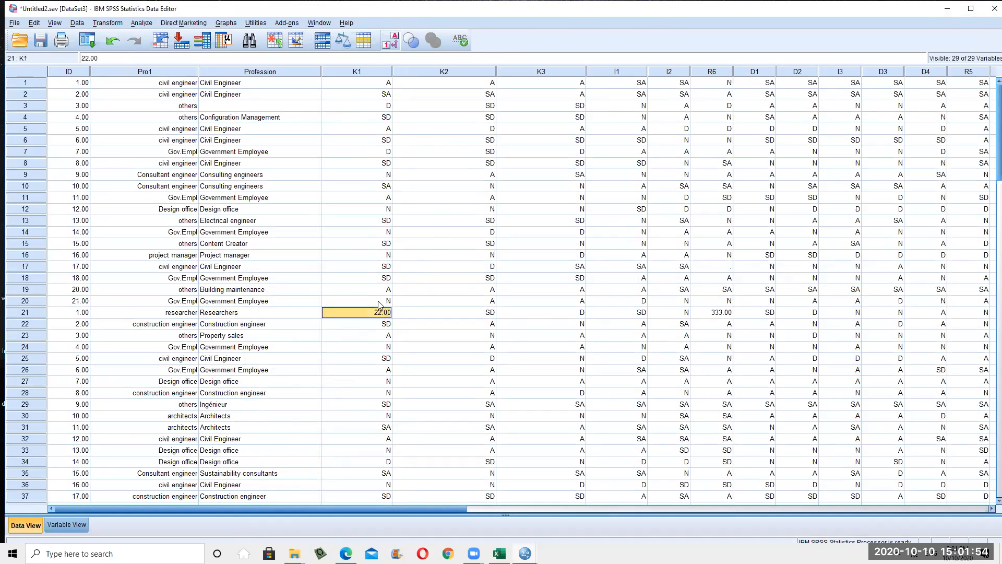
{"action": "type", "text": "2"}
{"action": "left_click", "coordinate": [408, 369]}
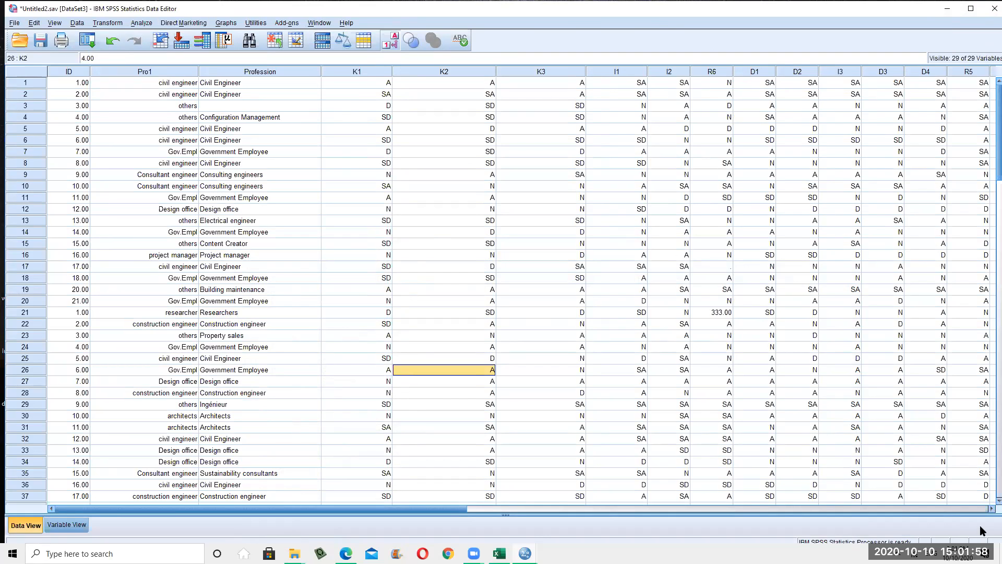
Review the Untitled2 data across its columns and briefly check Variable View
{"action": "left_click", "coordinate": [146, 163]}
{"action": "left_click", "coordinate": [107, 23]}
{"action": "left_click", "coordinate": [357, 197]}
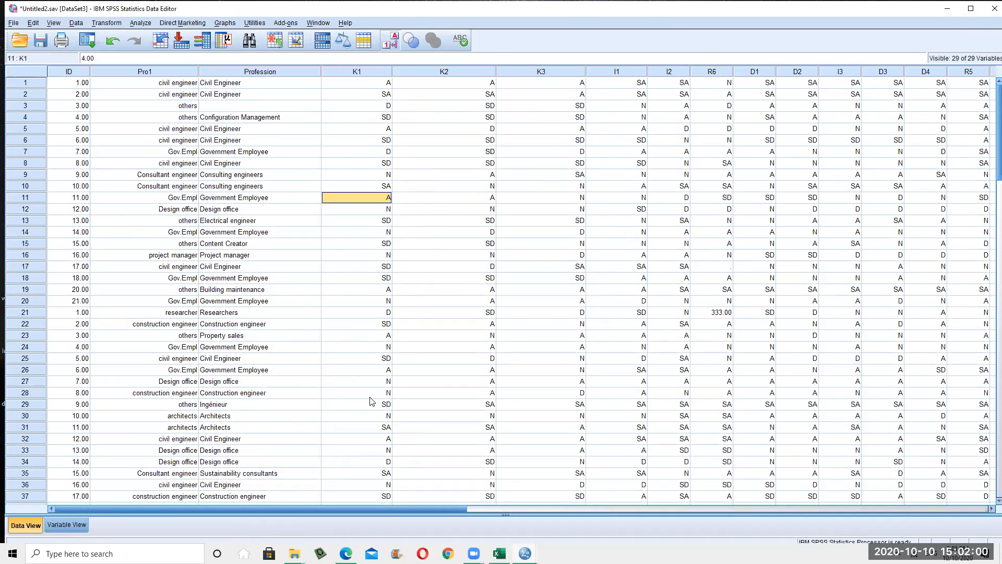
{"action": "left_click", "coordinate": [502, 509]}
{"action": "left_click", "coordinate": [299, 509]}
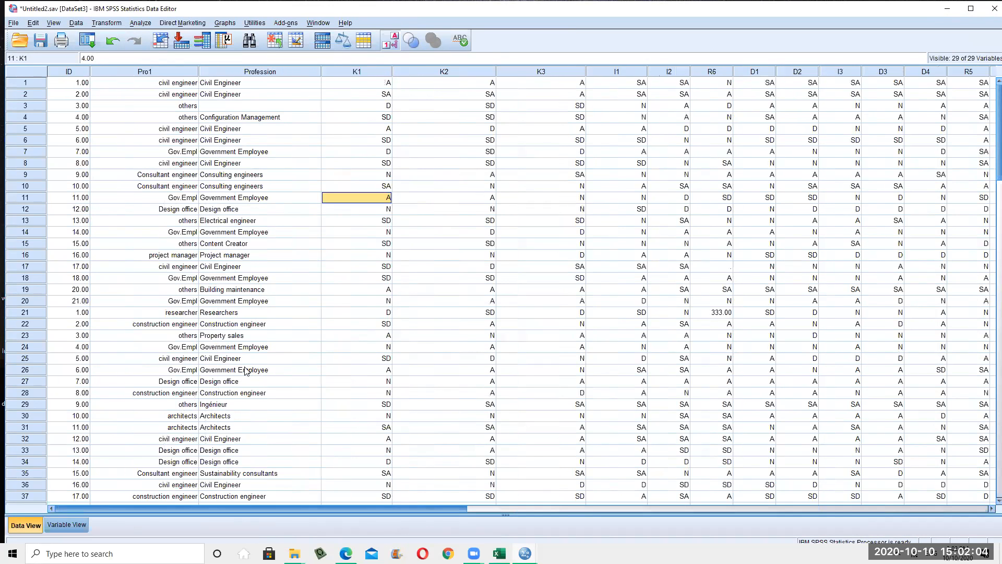
{"action": "left_click", "coordinate": [432, 154]}
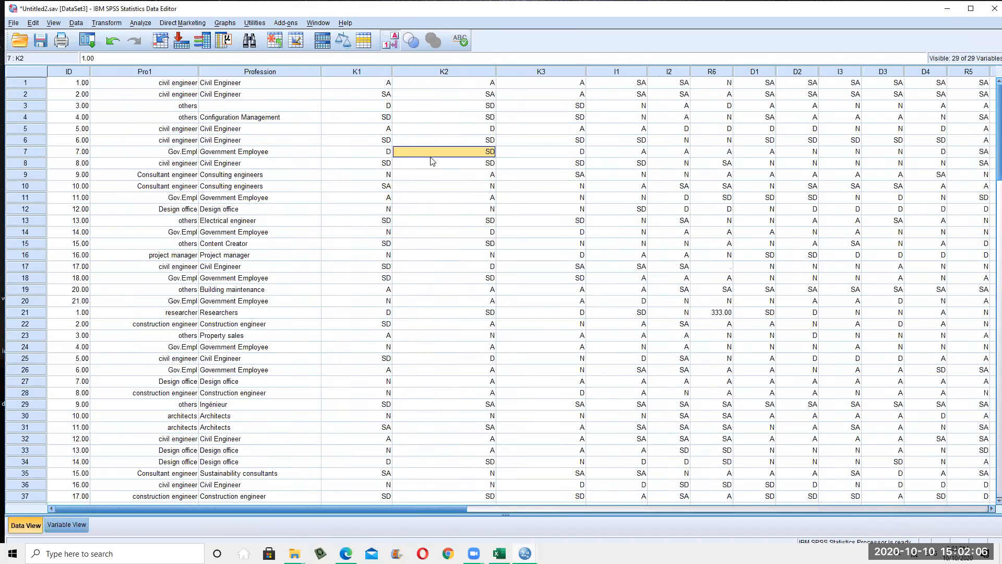
{"action": "left_click", "coordinate": [500, 510]}
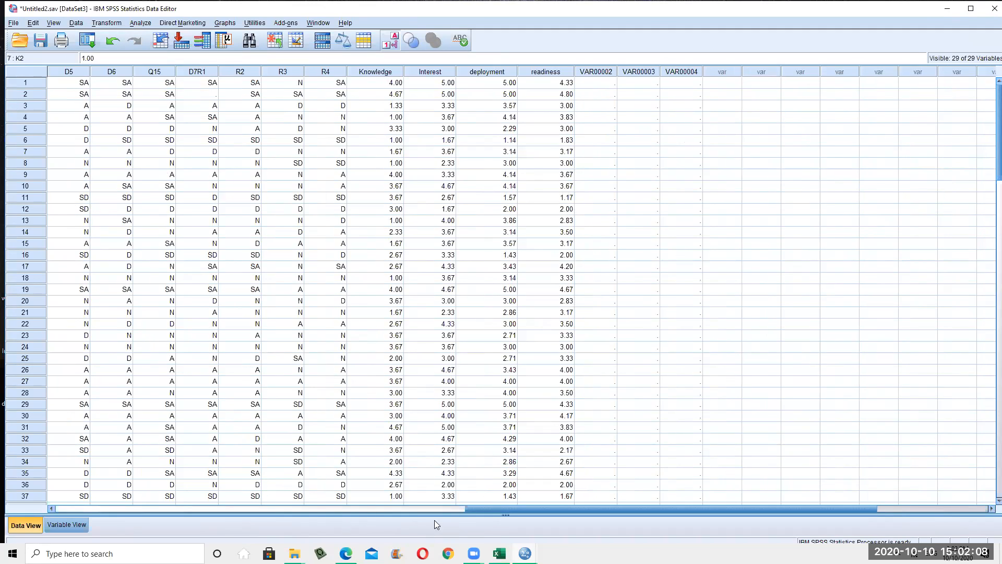
{"action": "left_click_drag", "start_coordinate": [504, 510], "coordinate": [2, 298]}
{"action": "left_click", "coordinate": [2, 294]}
{"action": "left_click", "coordinate": [418, 267]}
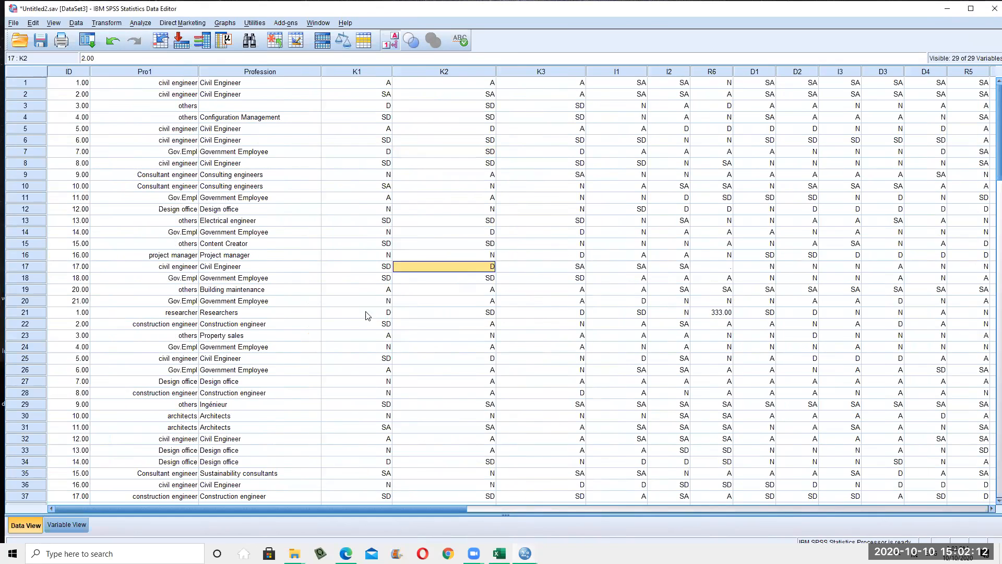
{"action": "left_click", "coordinate": [67, 525]}
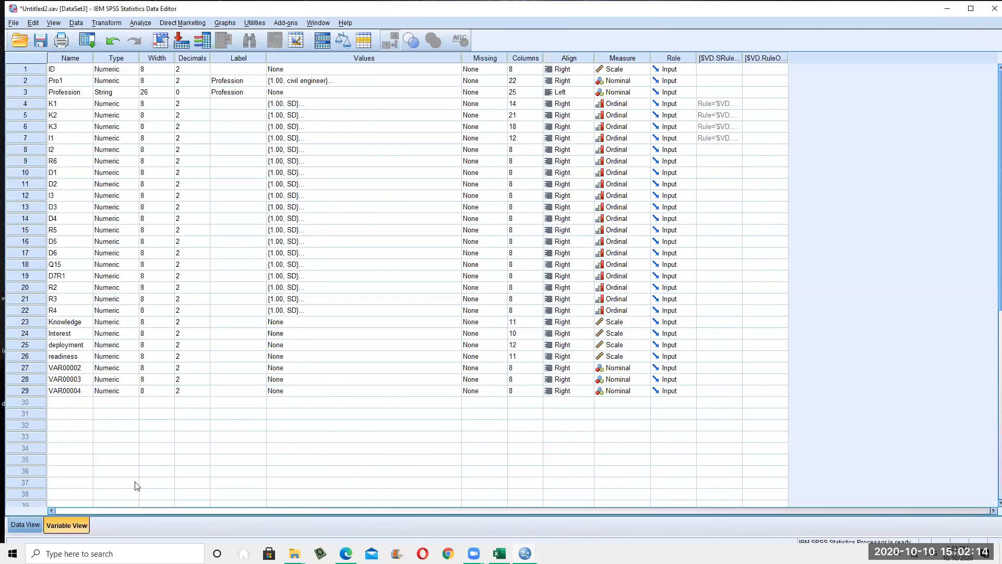
{"action": "left_click", "coordinate": [21, 524]}
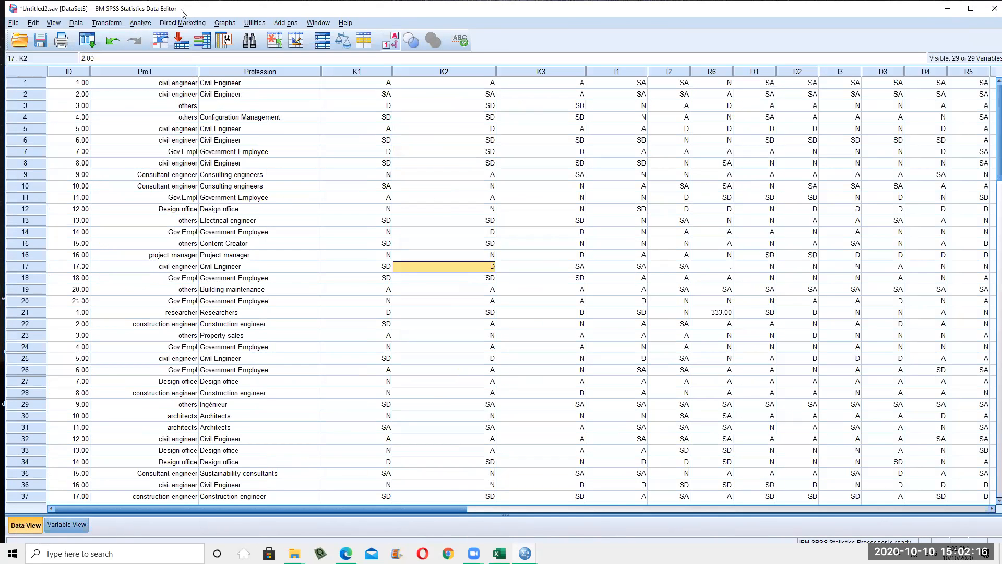
{"action": "left_click", "coordinate": [141, 24]}
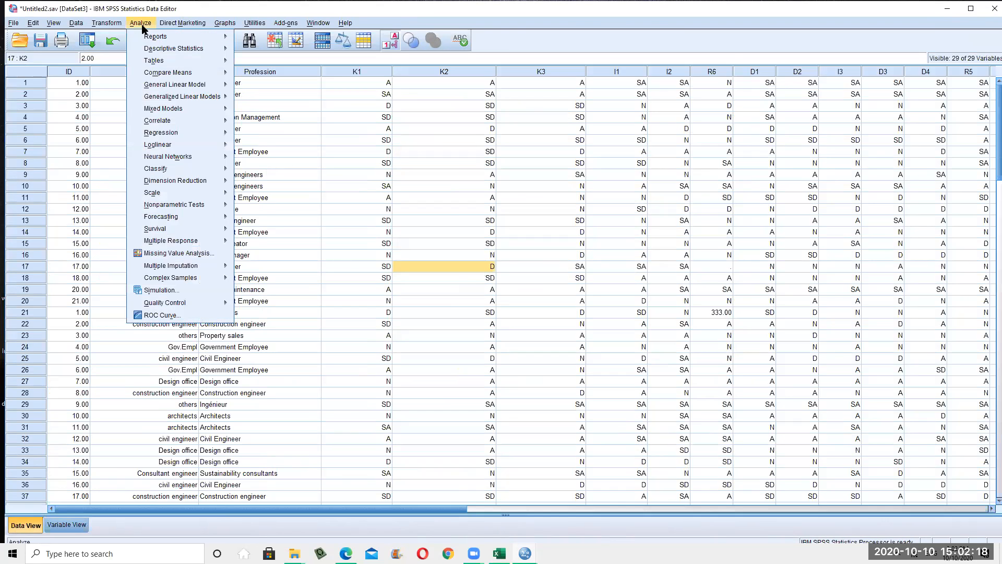
Run an Alpha-model reliability analysis with K1, K2 and K3 as items
{"action": "mouse_move", "coordinate": [182, 192]}
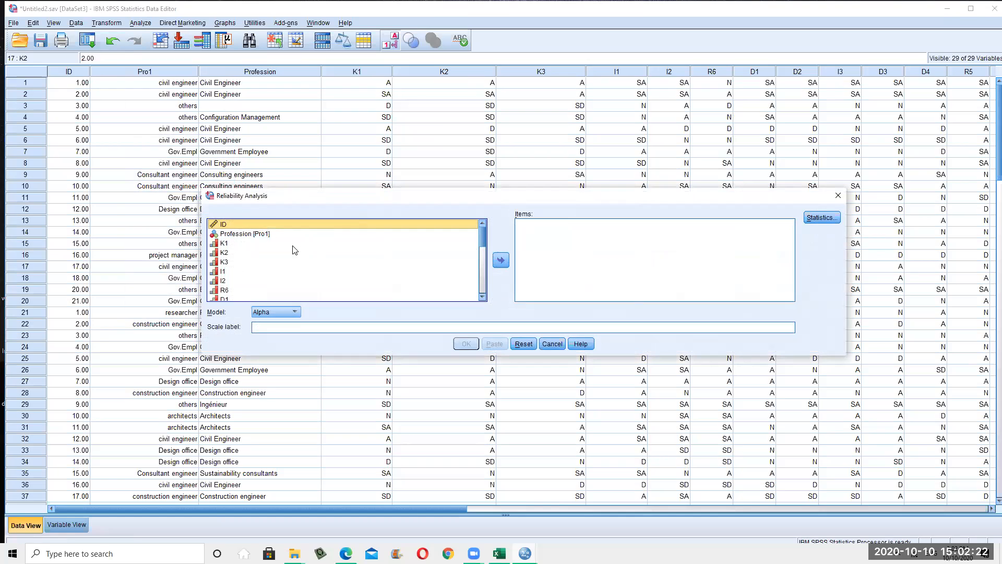
{"action": "left_click", "coordinate": [238, 243]}
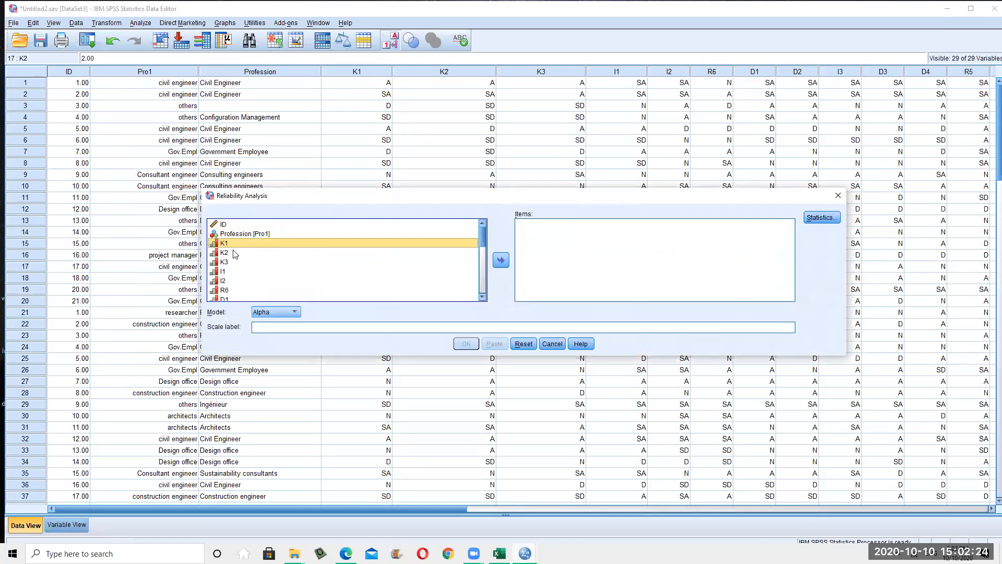
{"action": "scroll", "coordinate": [240, 258], "scroll_direction": "down", "scroll_amount": 3}
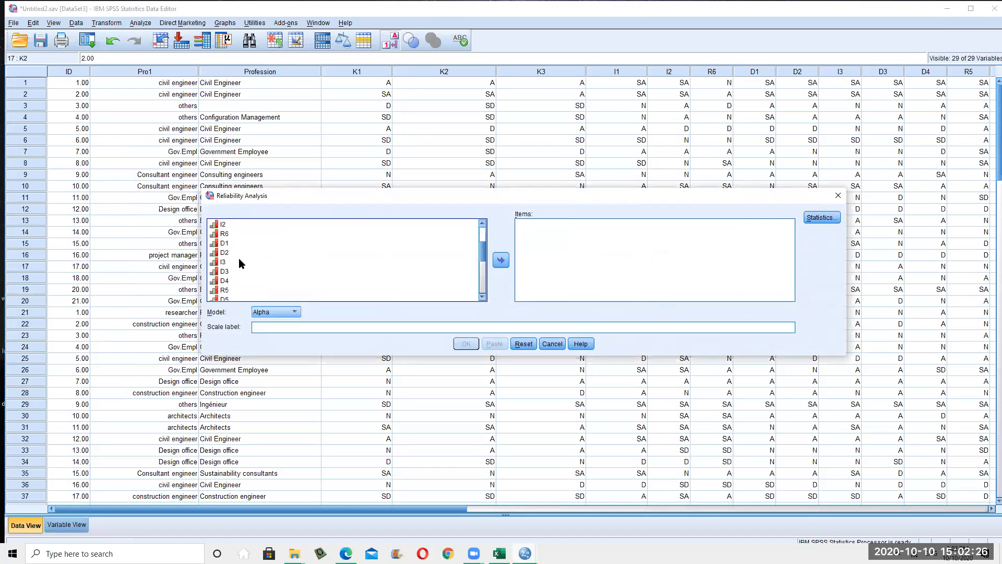
{"action": "scroll", "coordinate": [244, 271], "scroll_direction": "up", "scroll_amount": 3}
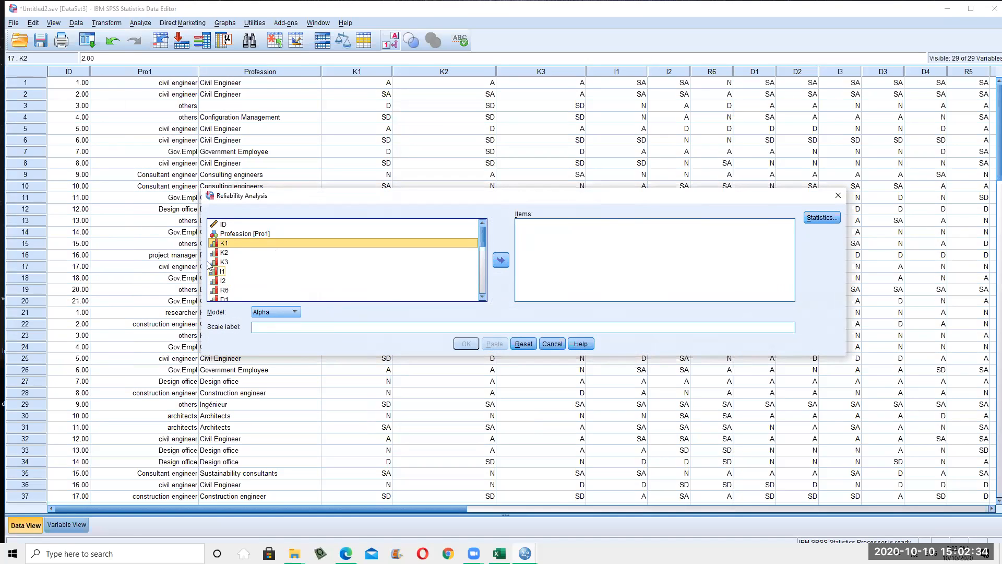
{"action": "left_click", "coordinate": [230, 262], "text": "shift"}
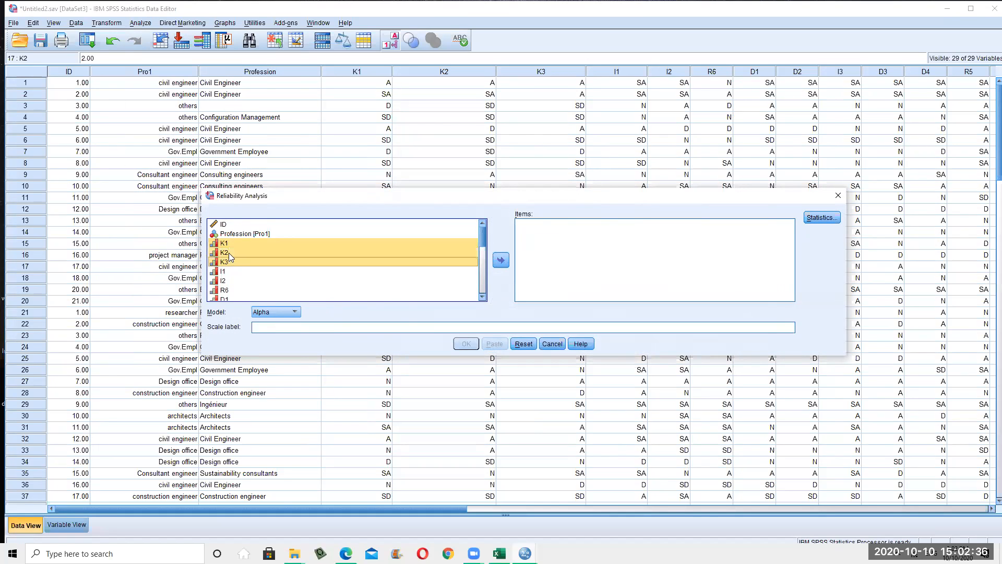
{"action": "left_click", "coordinate": [502, 260]}
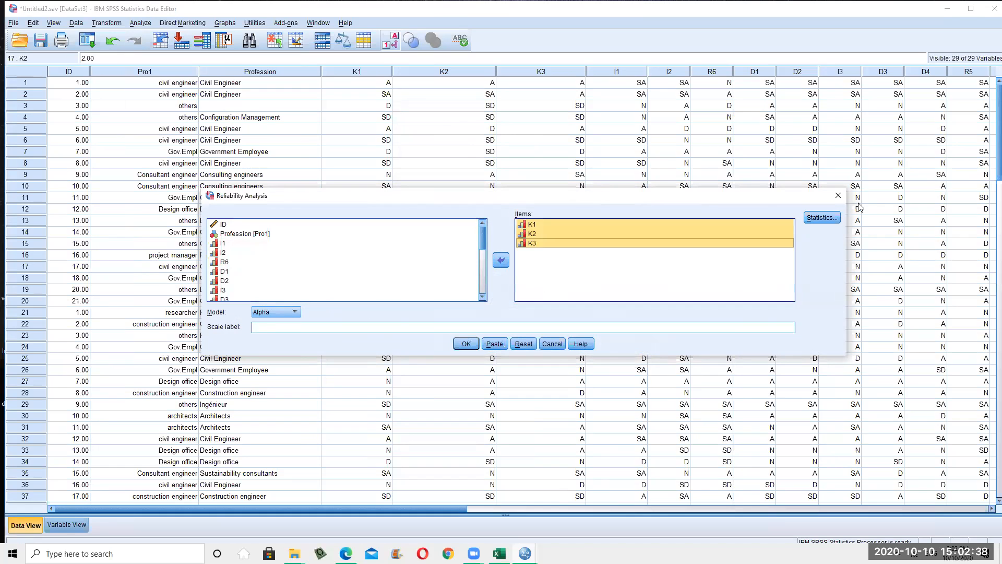
{"action": "left_click", "coordinate": [468, 344]}
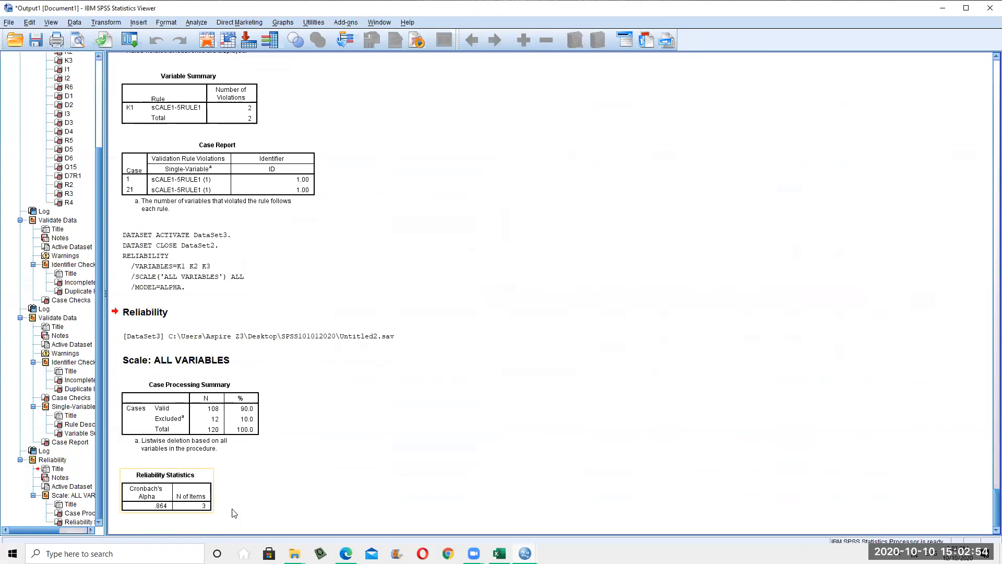
Reopen the Reliability Analysis dialog from Analyze > Scale
{"action": "left_click", "coordinate": [196, 22]}
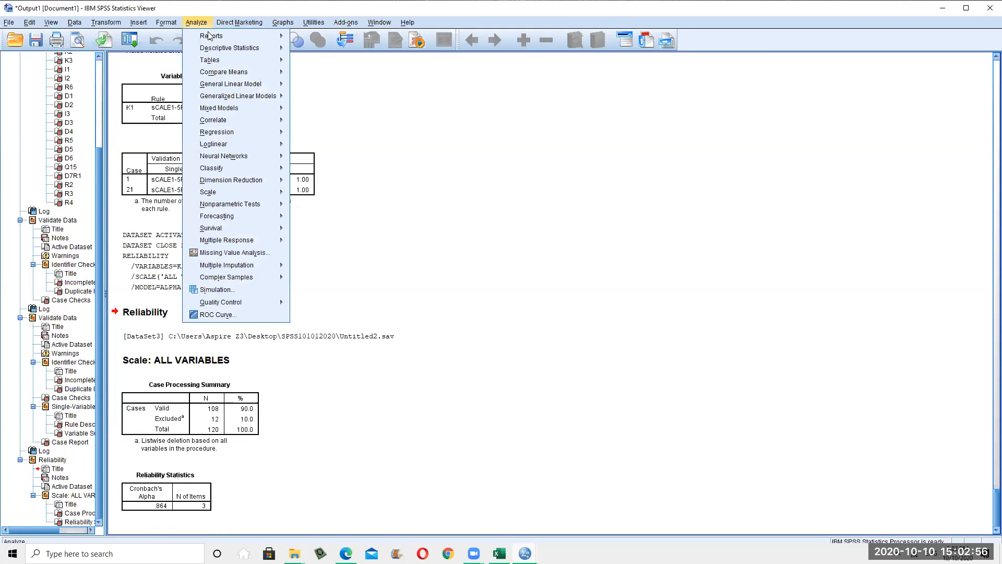
{"action": "mouse_move", "coordinate": [219, 49]}
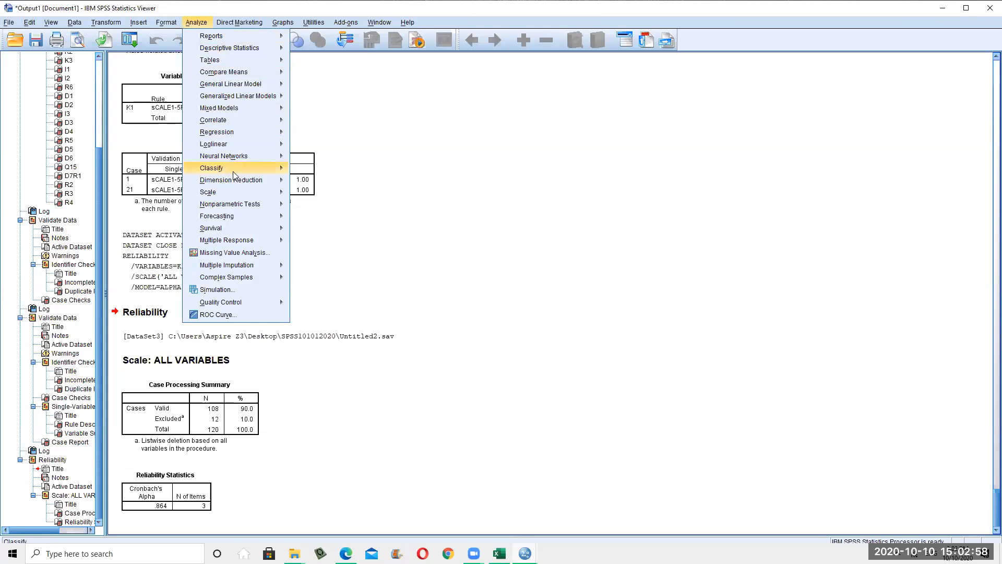
{"action": "mouse_move", "coordinate": [231, 192]}
{"action": "left_click", "coordinate": [334, 195]}
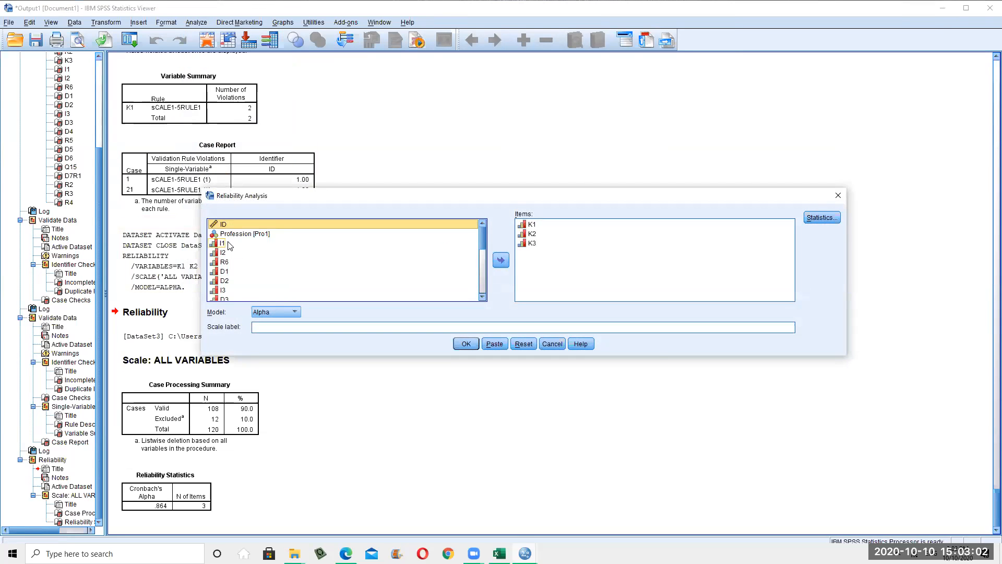
{"action": "left_click", "coordinate": [552, 343]}
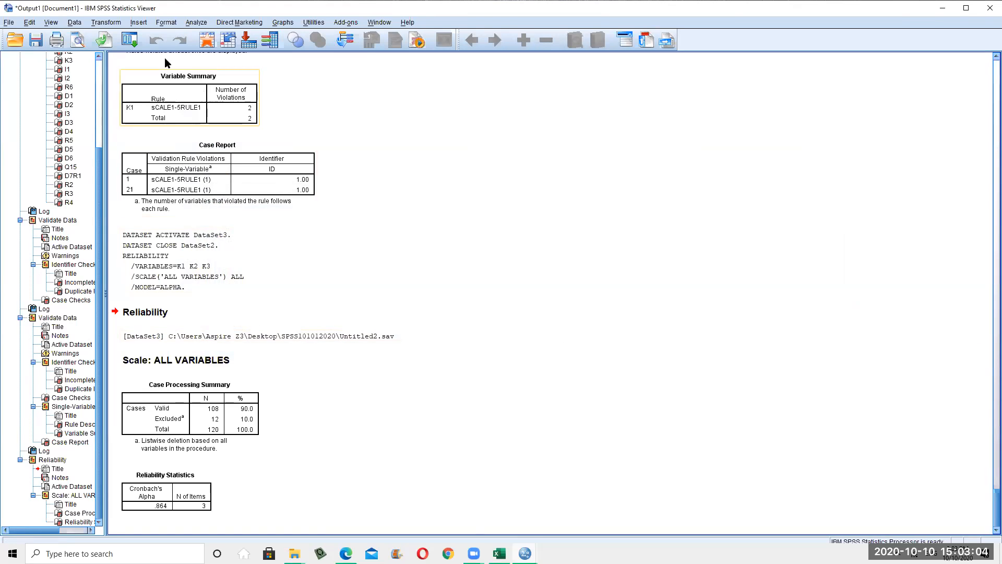
{"action": "left_click", "coordinate": [202, 25]}
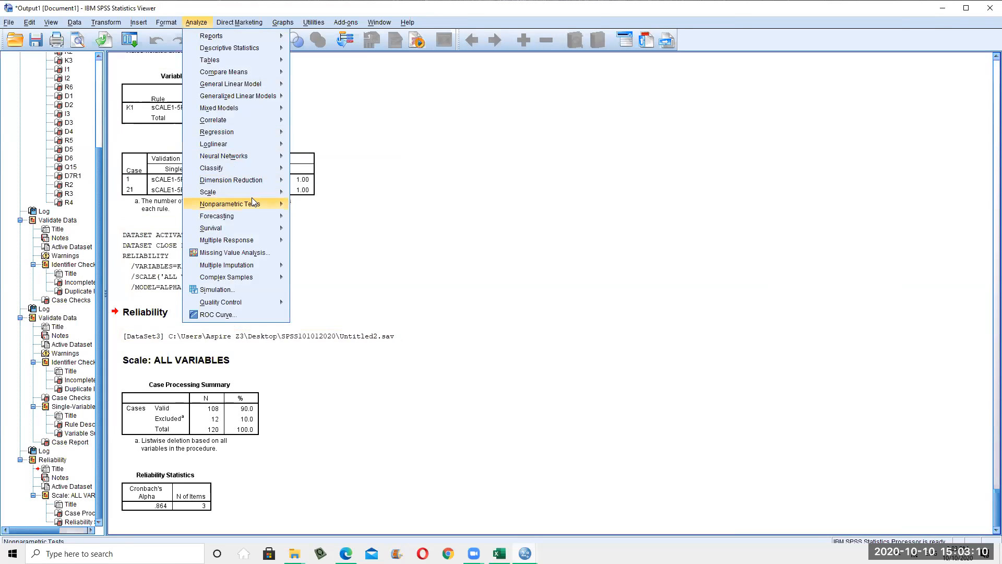
{"action": "mouse_move", "coordinate": [276, 193]}
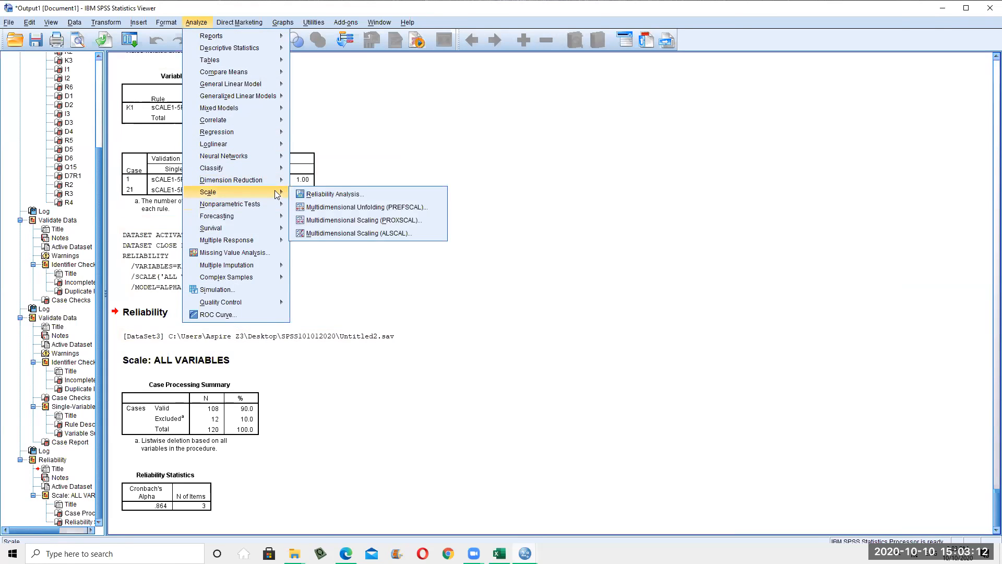
{"action": "left_click", "coordinate": [340, 197]}
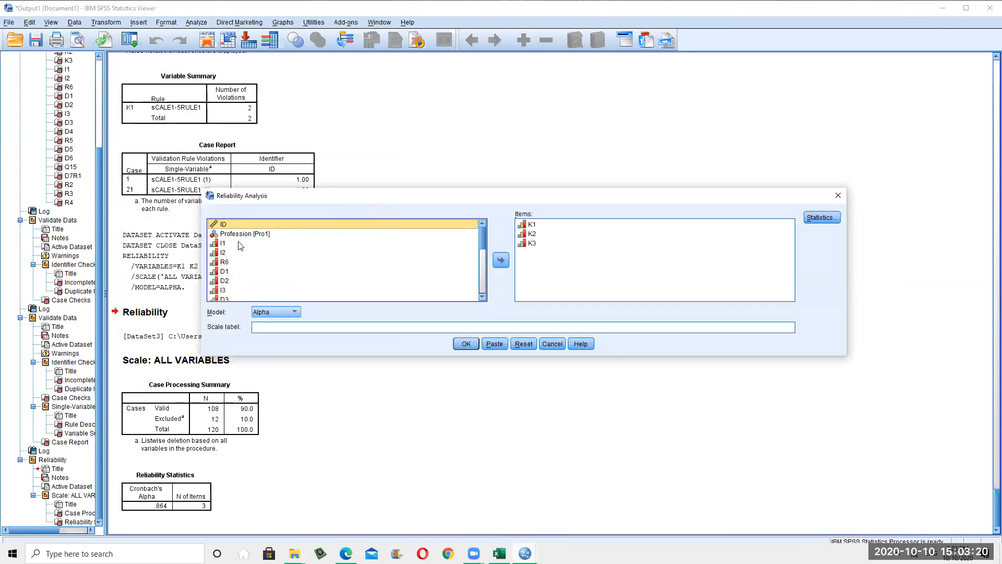
Remove K1, K2 and K3 from the Items list
{"action": "left_click", "coordinate": [532, 224]}
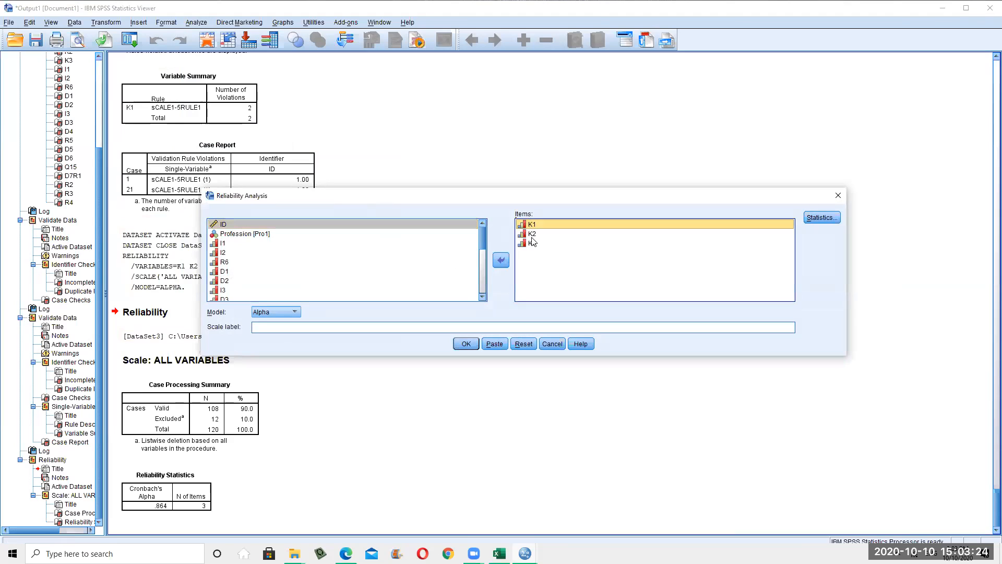
{"action": "left_click_drag", "start_coordinate": [533, 241], "coordinate": [540, 221]}
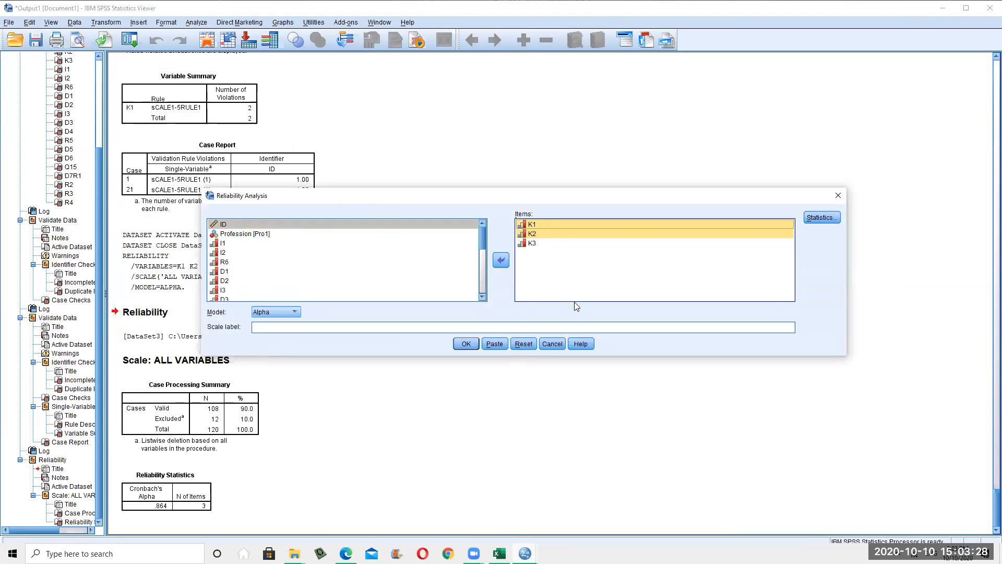
{"action": "left_click", "coordinate": [537, 244]}
{"action": "left_click", "coordinate": [528, 225]}
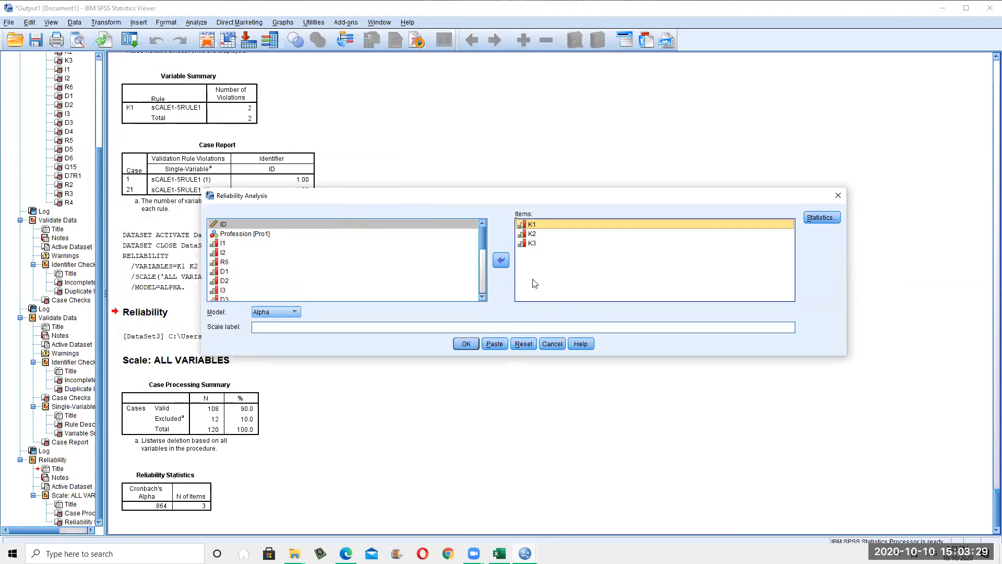
{"action": "left_click", "coordinate": [528, 243], "text": "shift"}
{"action": "left_click", "coordinate": [502, 260]}
Add I1, I2 and I3 as items and run the reliability analysis
{"action": "scroll", "coordinate": [306, 250], "scroll_direction": "down", "scroll_amount": 2}
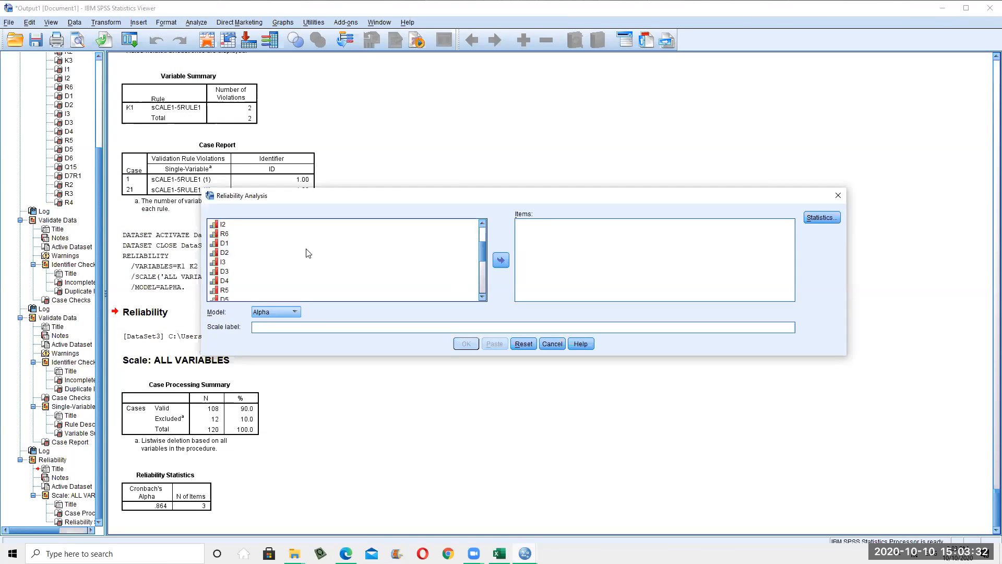
{"action": "left_click", "coordinate": [235, 245]}
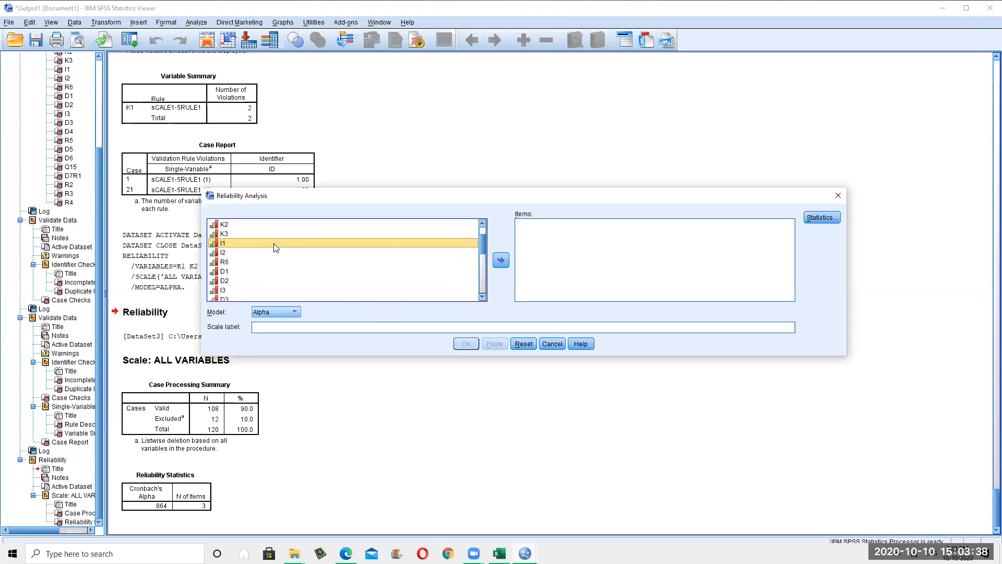
{"action": "scroll", "coordinate": [406, 275], "scroll_direction": "down", "scroll_amount": 1}
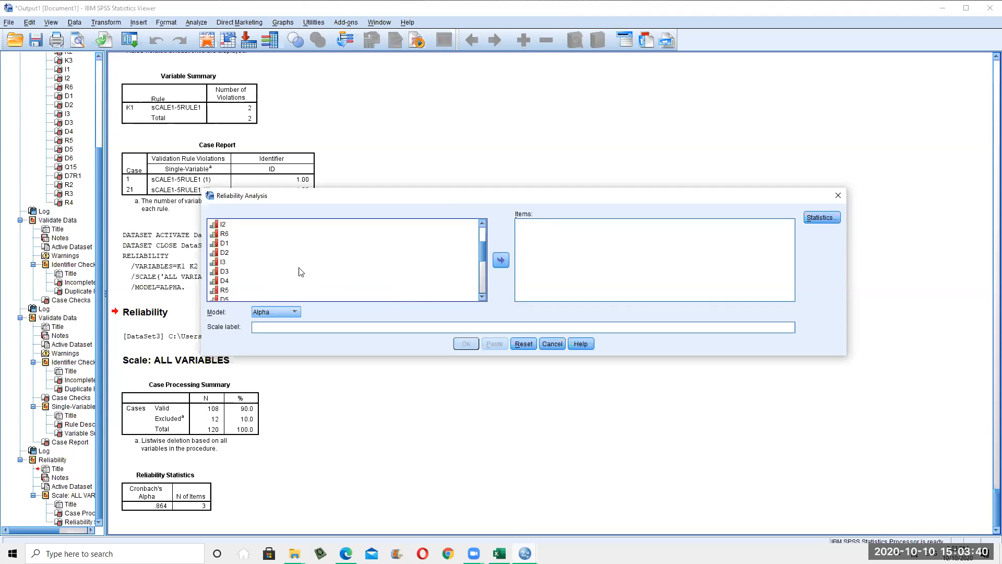
{"action": "scroll", "coordinate": [250, 255], "scroll_direction": "up", "scroll_amount": 1}
{"action": "left_click", "coordinate": [236, 254]}
{"action": "scroll", "coordinate": [259, 270], "scroll_direction": "down", "scroll_amount": 1}
{"action": "left_click", "coordinate": [226, 262]}
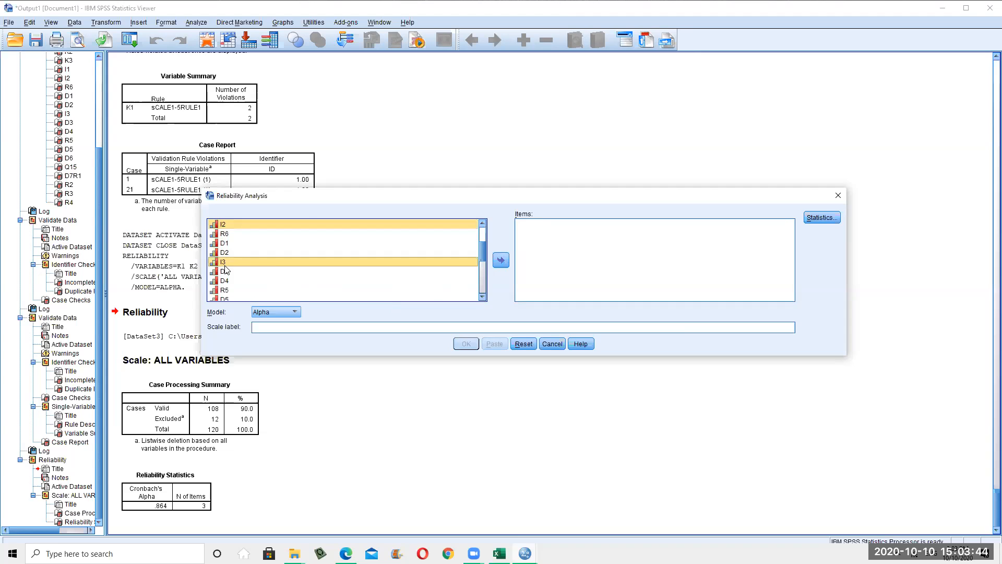
{"action": "scroll", "coordinate": [248, 273], "scroll_direction": "down", "scroll_amount": 1}
{"action": "scroll", "coordinate": [246, 267], "scroll_direction": "down", "scroll_amount": 3}
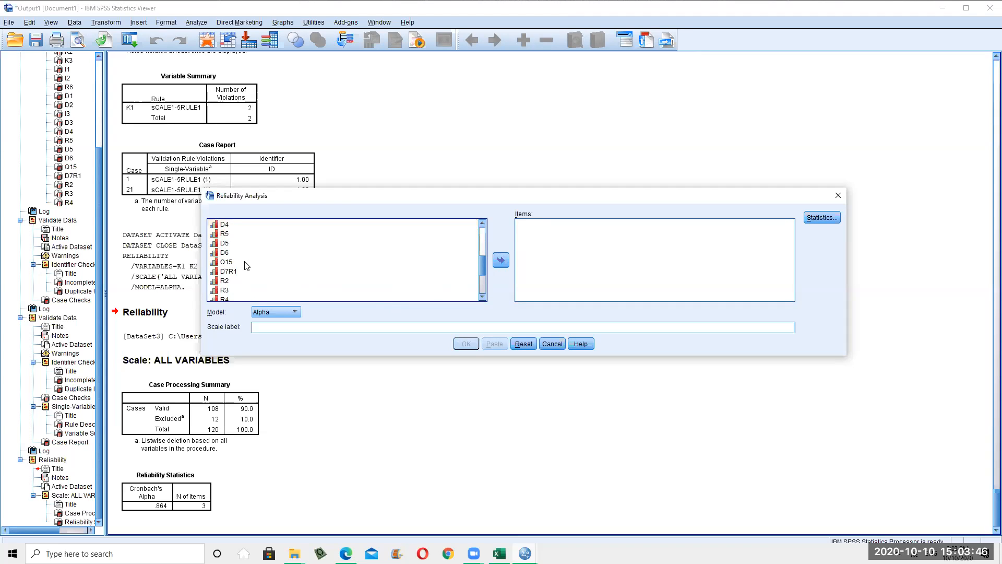
{"action": "scroll", "coordinate": [246, 267], "scroll_direction": "up", "scroll_amount": 2}
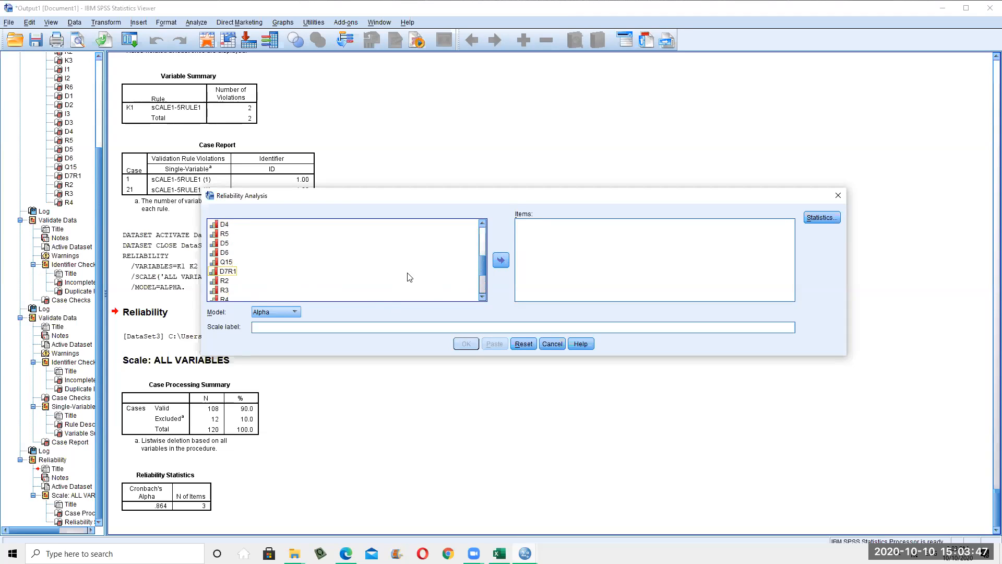
{"action": "left_click", "coordinate": [500, 260]}
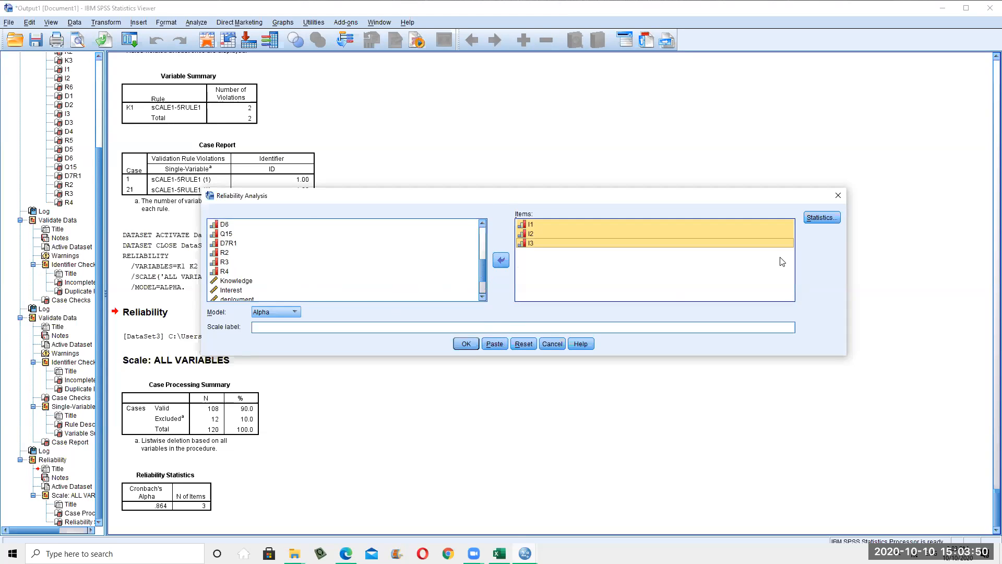
{"action": "left_click", "coordinate": [466, 344]}
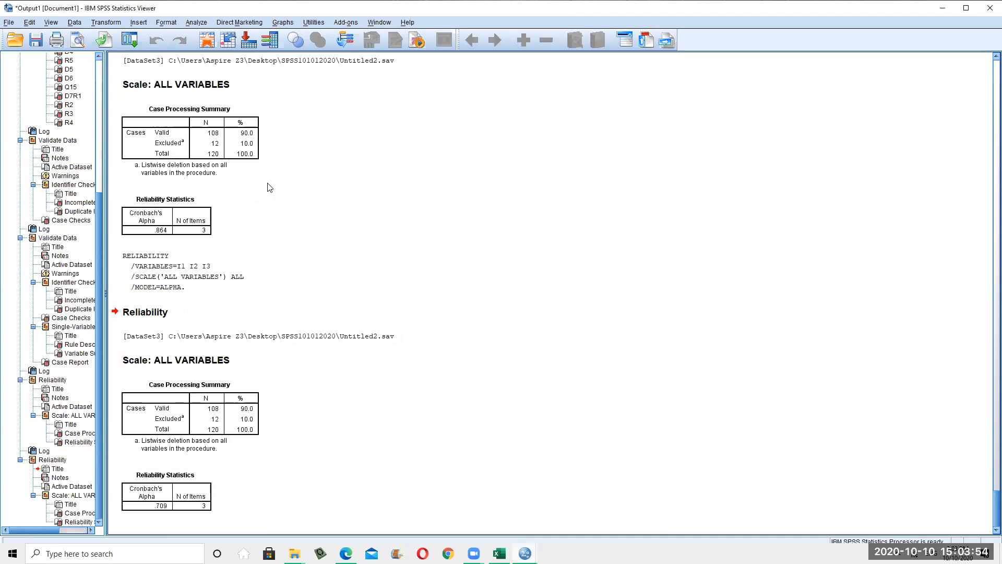
{"action": "left_click", "coordinate": [197, 24]}
Add K1 through R4 alongside I1–I3 and rerun reliability on all 19 items
{"action": "mouse_move", "coordinate": [272, 118]}
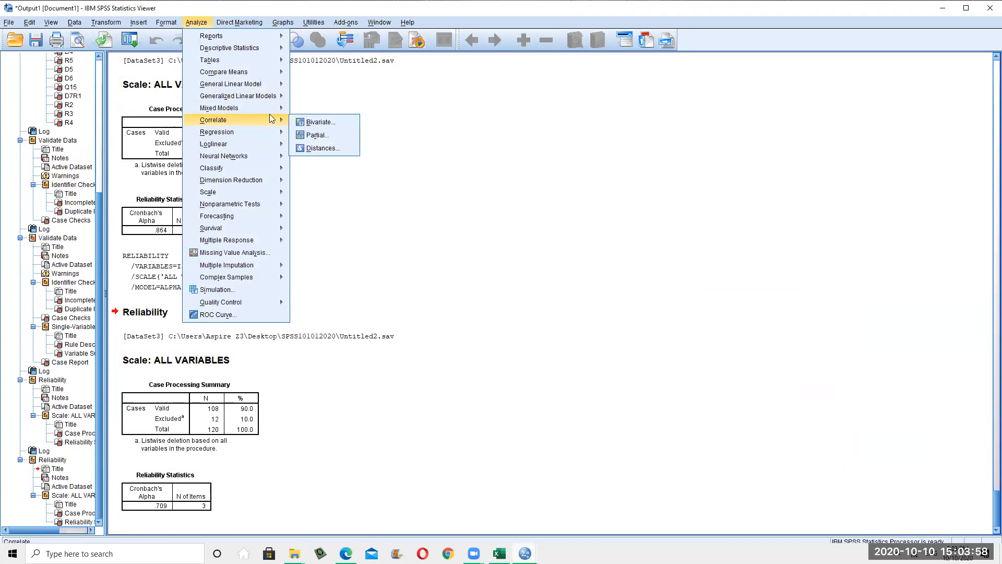
{"action": "mouse_move", "coordinate": [245, 180]}
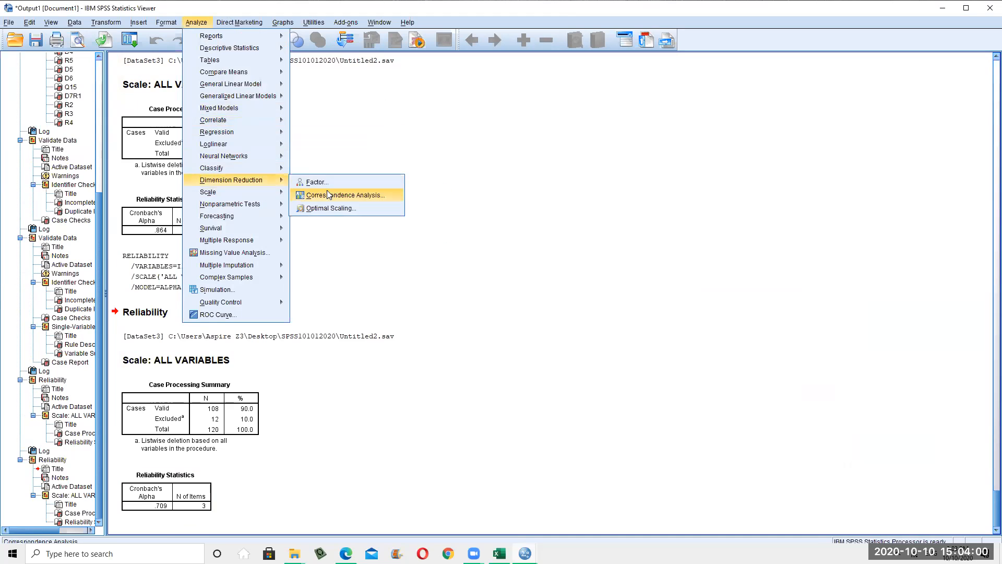
{"action": "mouse_move", "coordinate": [277, 192]}
{"action": "left_click", "coordinate": [309, 193]}
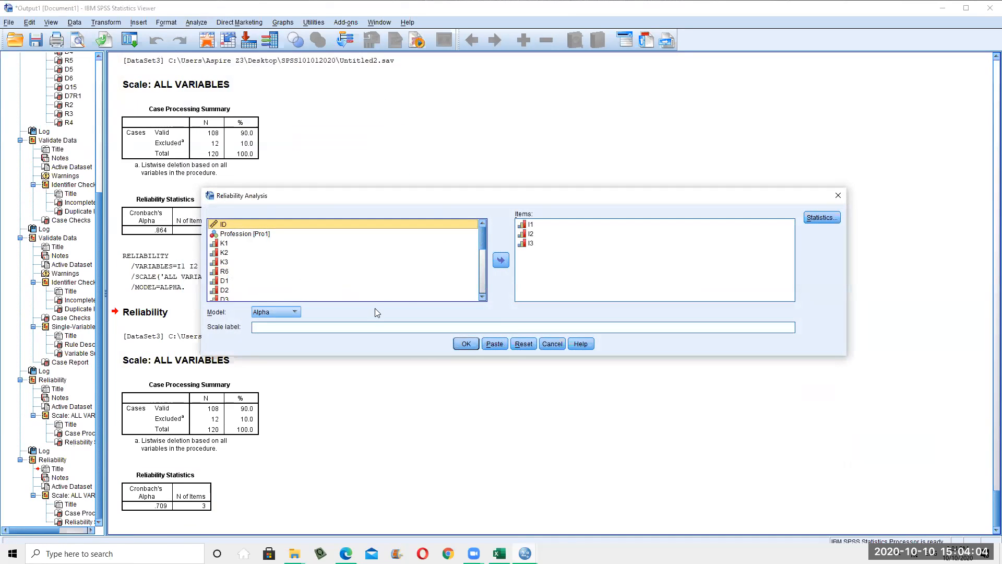
{"action": "left_click", "coordinate": [224, 244]}
{"action": "scroll", "coordinate": [337, 265], "scroll_direction": "down", "scroll_amount": 4}
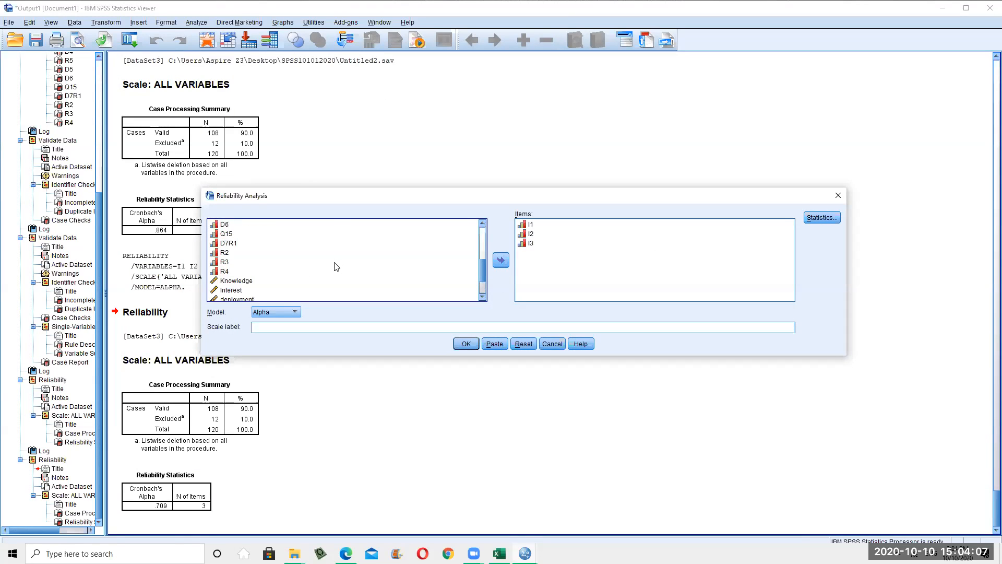
{"action": "left_click", "coordinate": [236, 272], "text": "shift"}
{"action": "left_click", "coordinate": [501, 261]}
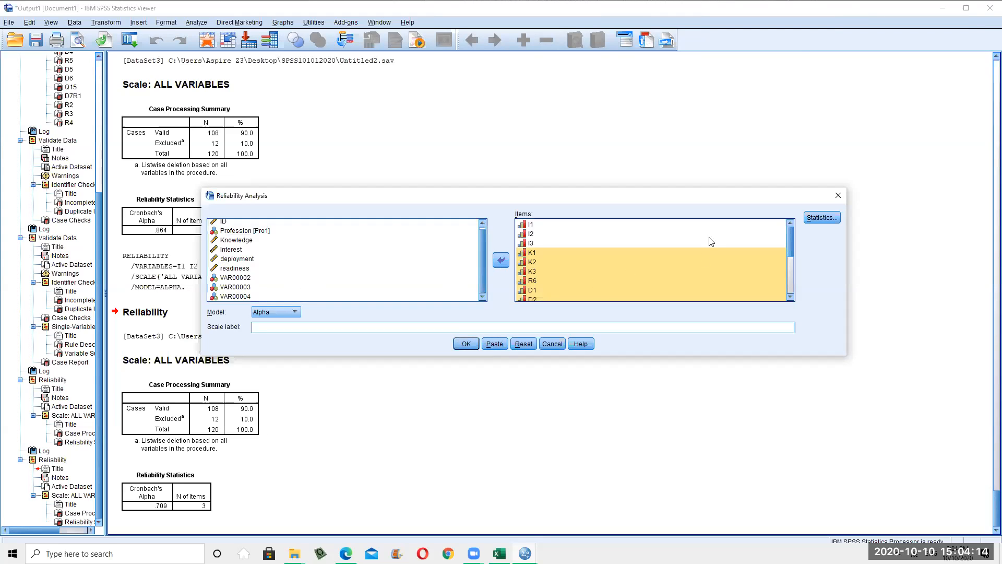
{"action": "left_click", "coordinate": [465, 344]}
{"action": "scroll", "coordinate": [355, 382], "scroll_direction": "down", "scroll_amount": 1}
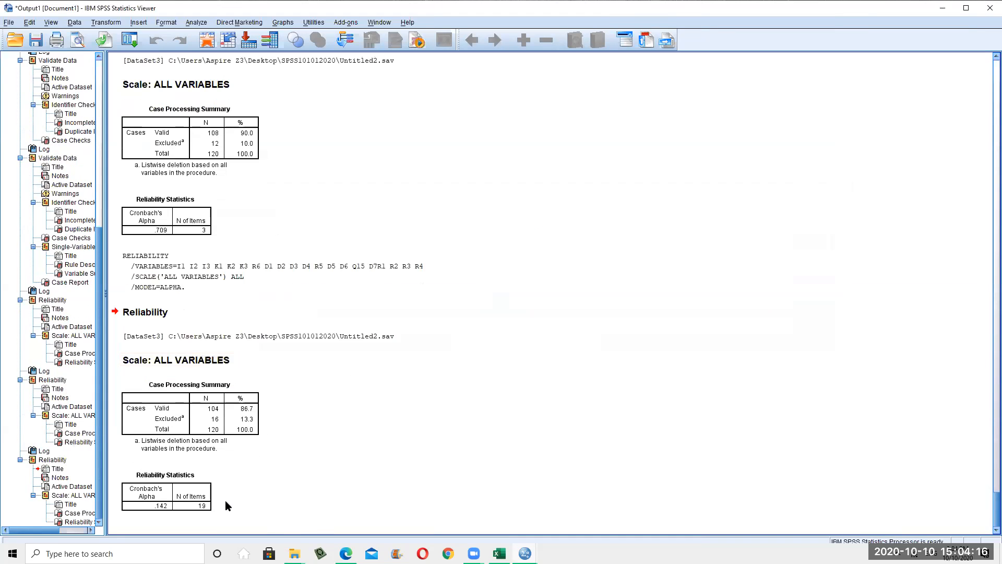
{"action": "scroll", "coordinate": [228, 509], "scroll_direction": "up", "scroll_amount": 2}
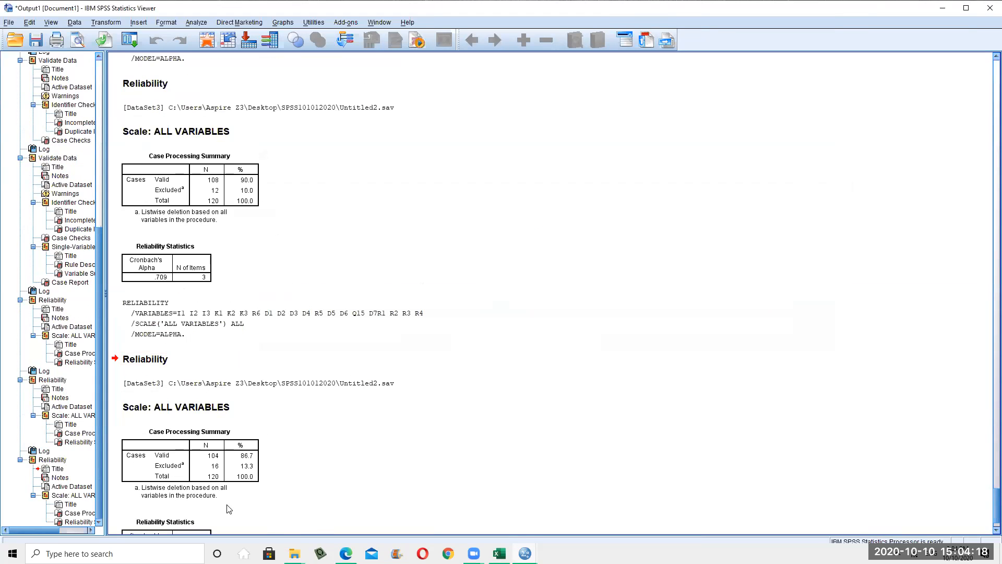
{"action": "scroll", "coordinate": [228, 509], "scroll_direction": "down", "scroll_amount": 2}
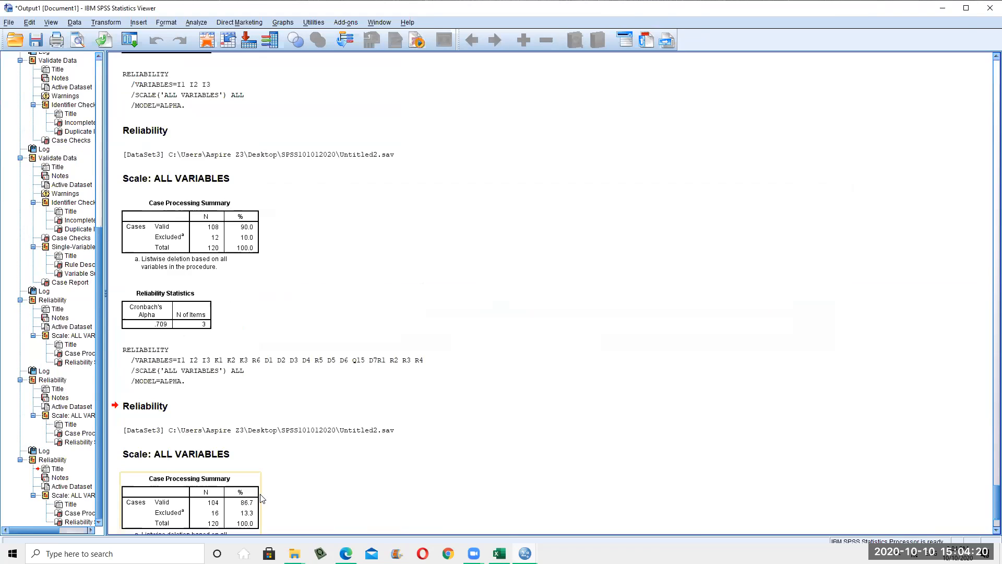
{"action": "scroll", "coordinate": [245, 517], "scroll_direction": "up", "scroll_amount": 14}
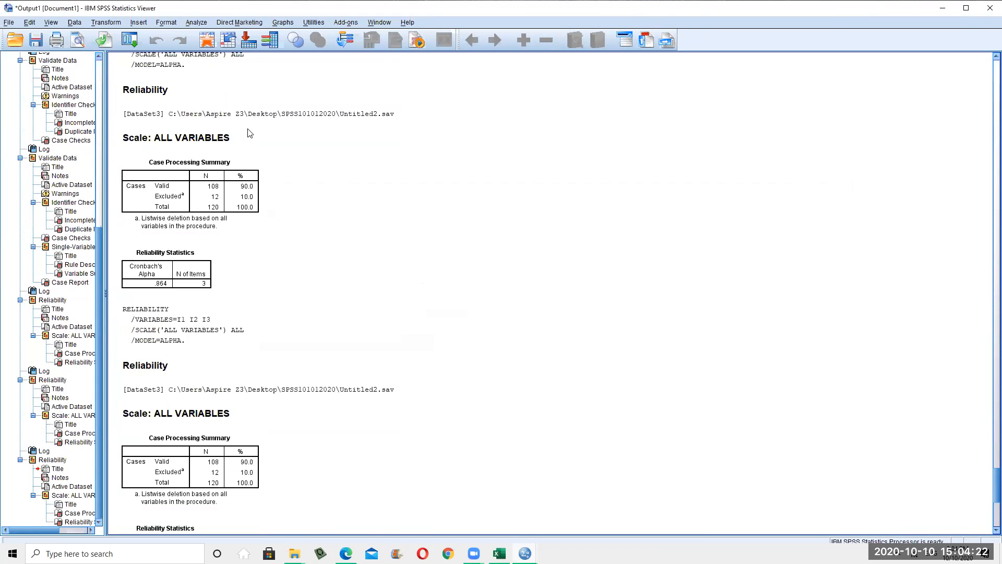
{"action": "scroll", "coordinate": [378, 418], "scroll_direction": "down", "scroll_amount": 8}
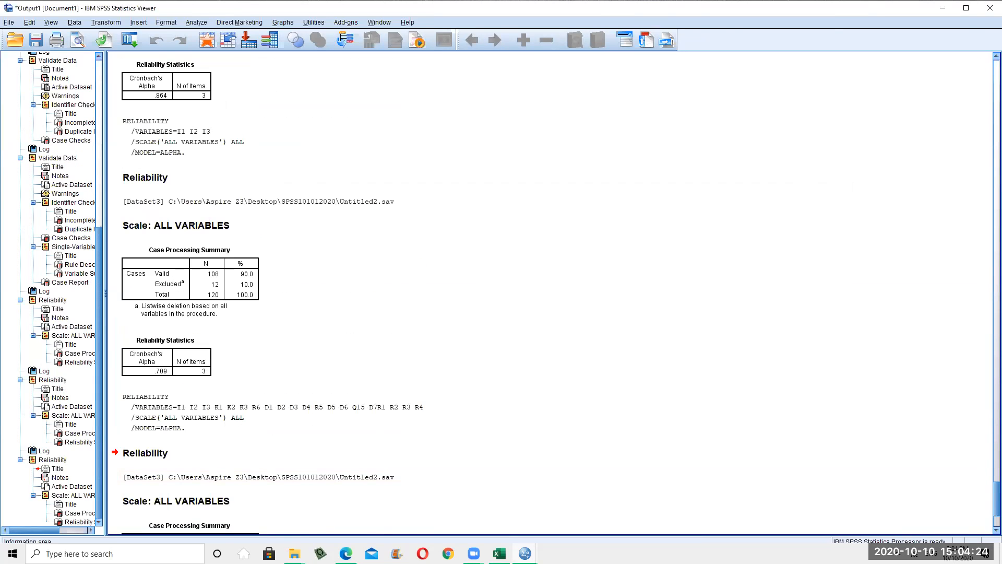
{"action": "scroll", "coordinate": [237, 467], "scroll_direction": "down", "scroll_amount": 6}
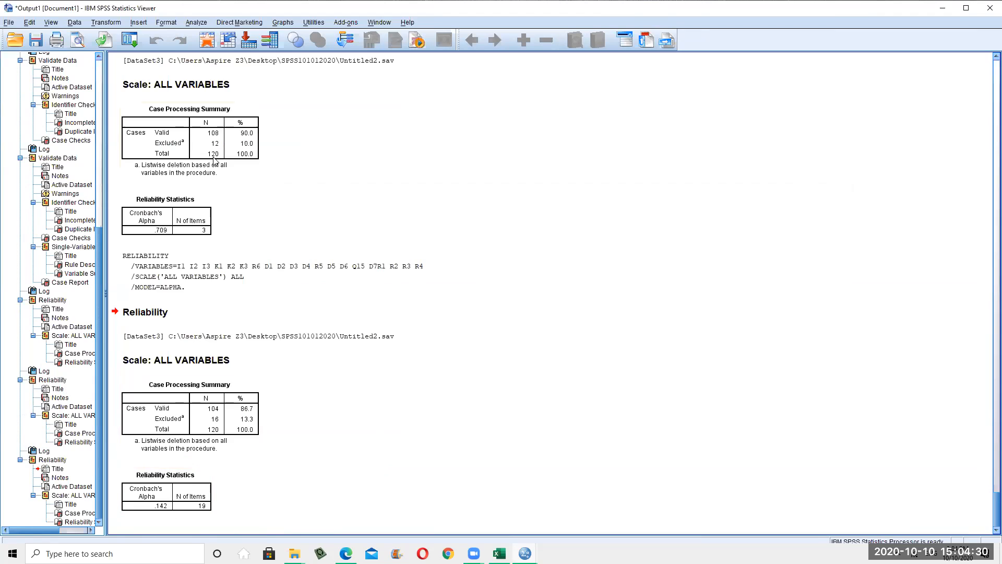
{"action": "left_click", "coordinate": [240, 22]}
{"action": "mouse_move", "coordinate": [196, 23]}
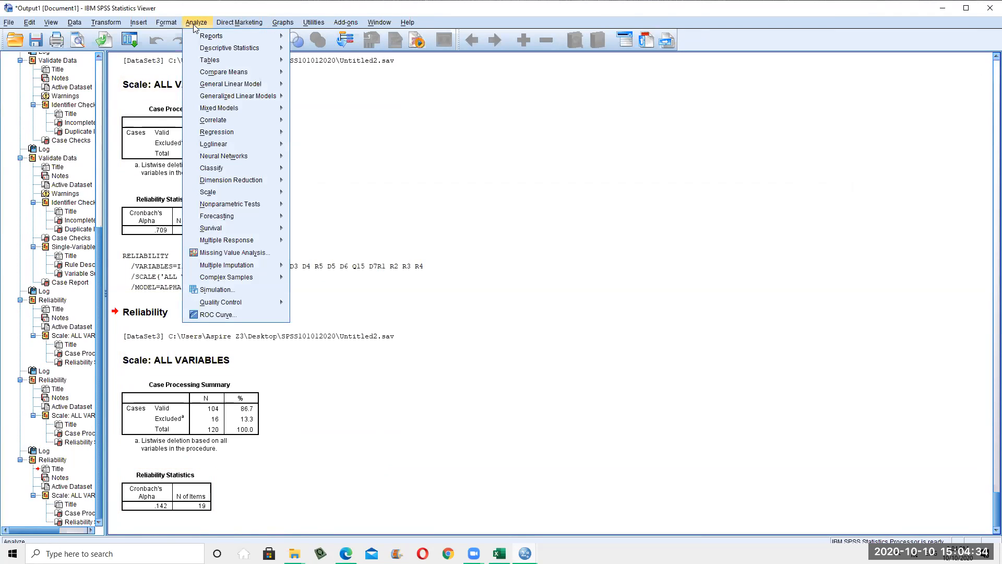
Take D7R1 out of the reliability items and rerun the analysis
{"action": "left_click", "coordinate": [195, 23]}
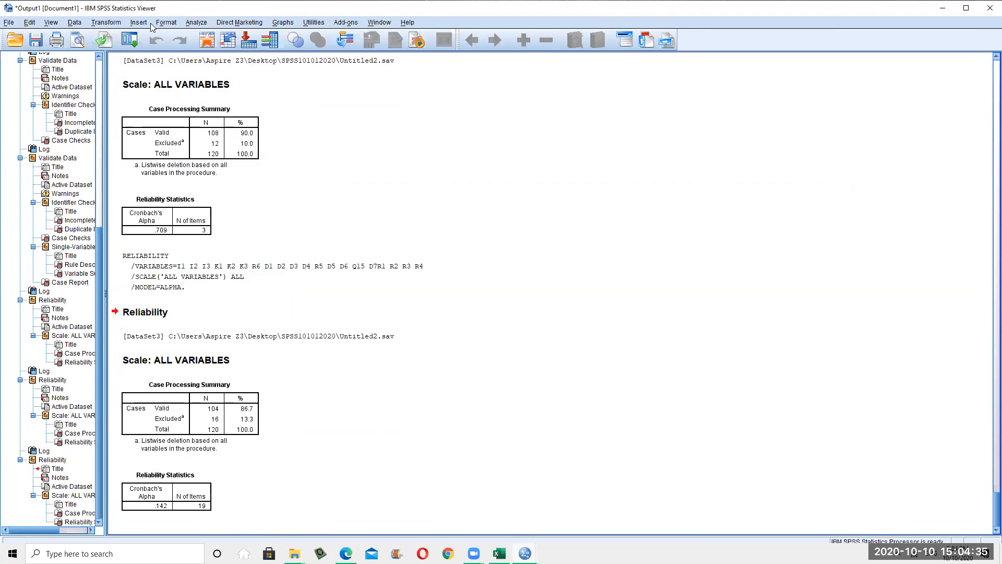
{"action": "left_click", "coordinate": [200, 24]}
{"action": "mouse_move", "coordinate": [238, 73]}
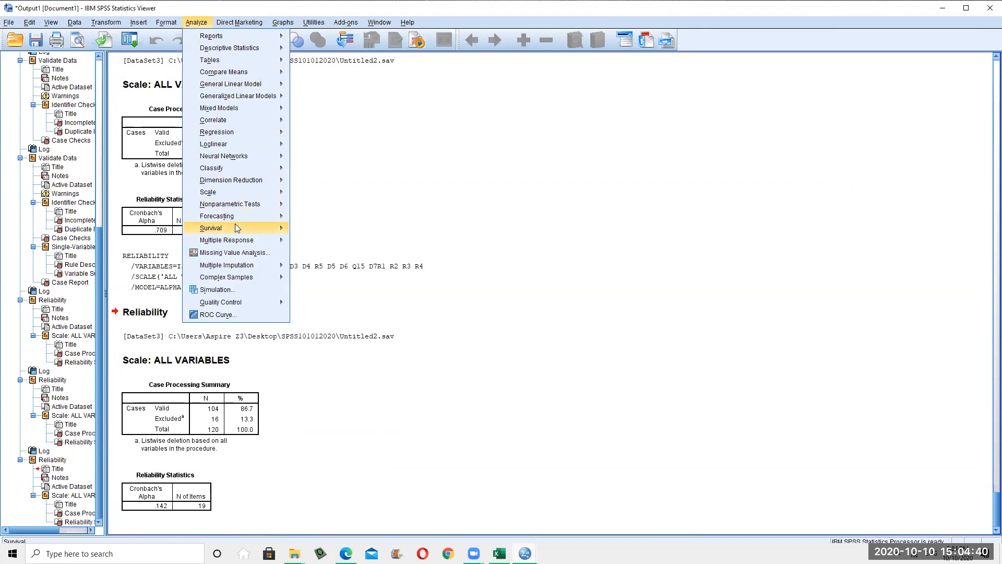
{"action": "mouse_move", "coordinate": [239, 194]}
{"action": "left_click", "coordinate": [342, 195]}
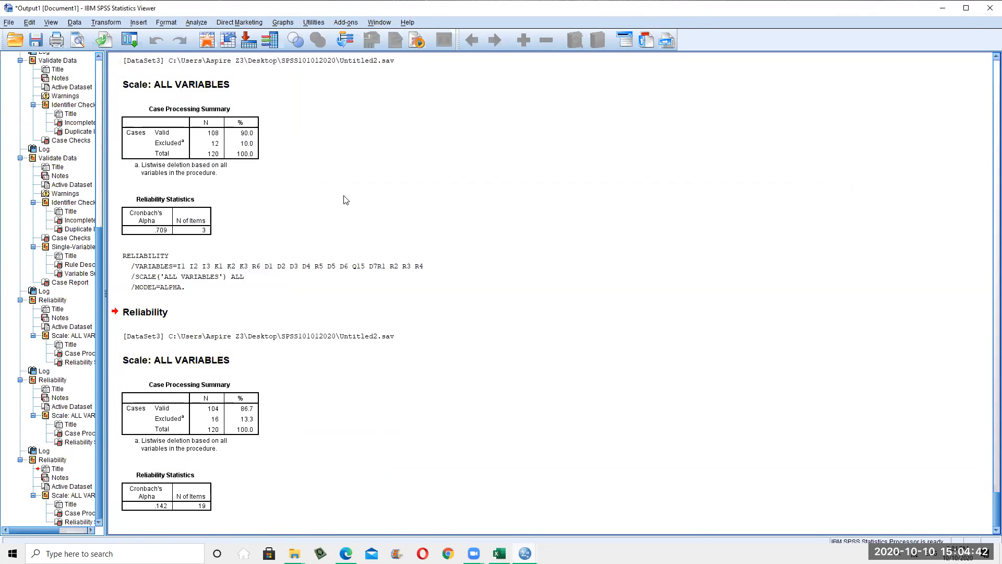
{"action": "scroll", "coordinate": [568, 265], "scroll_direction": "down", "scroll_amount": 3}
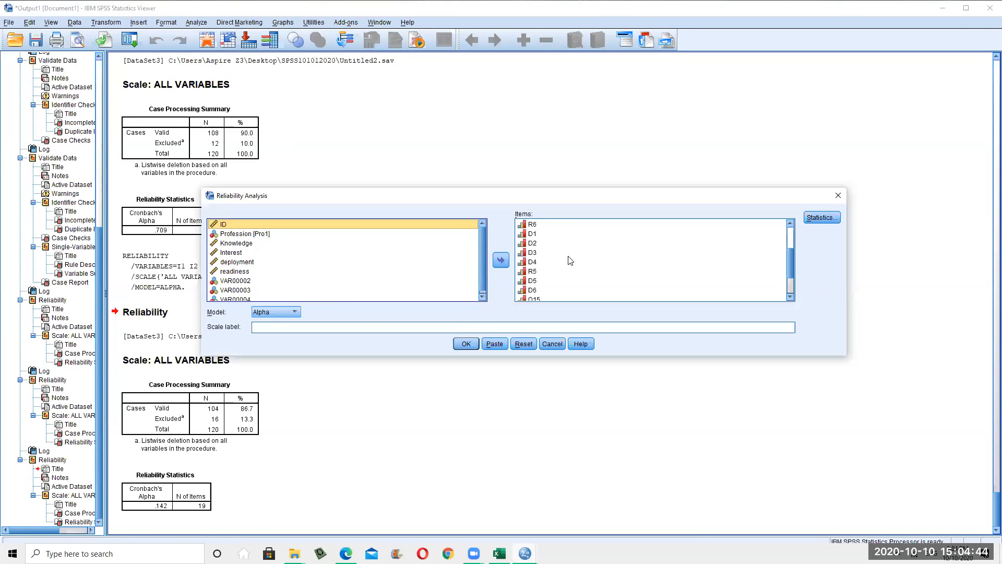
{"action": "left_click", "coordinate": [552, 269]}
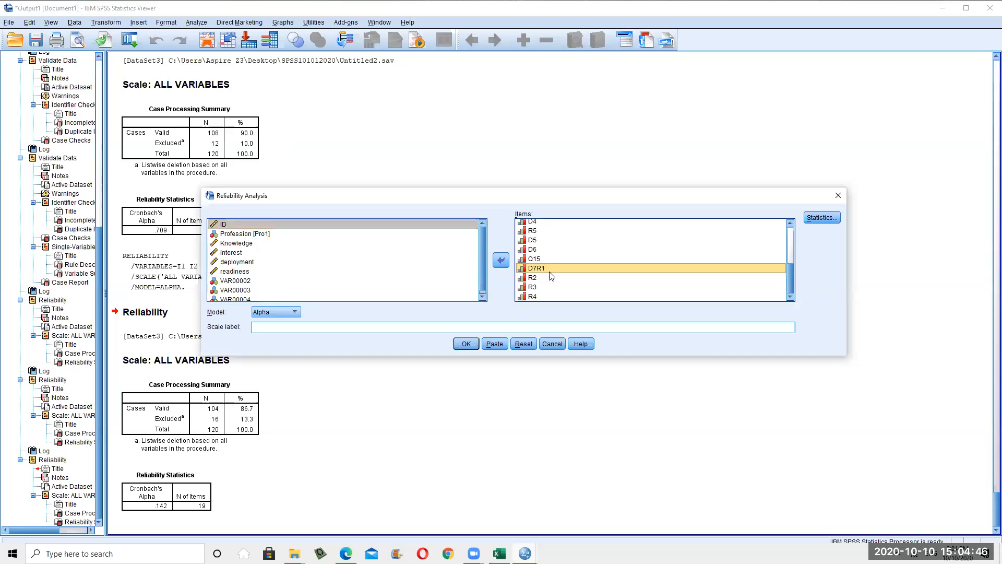
{"action": "left_click", "coordinate": [501, 261]}
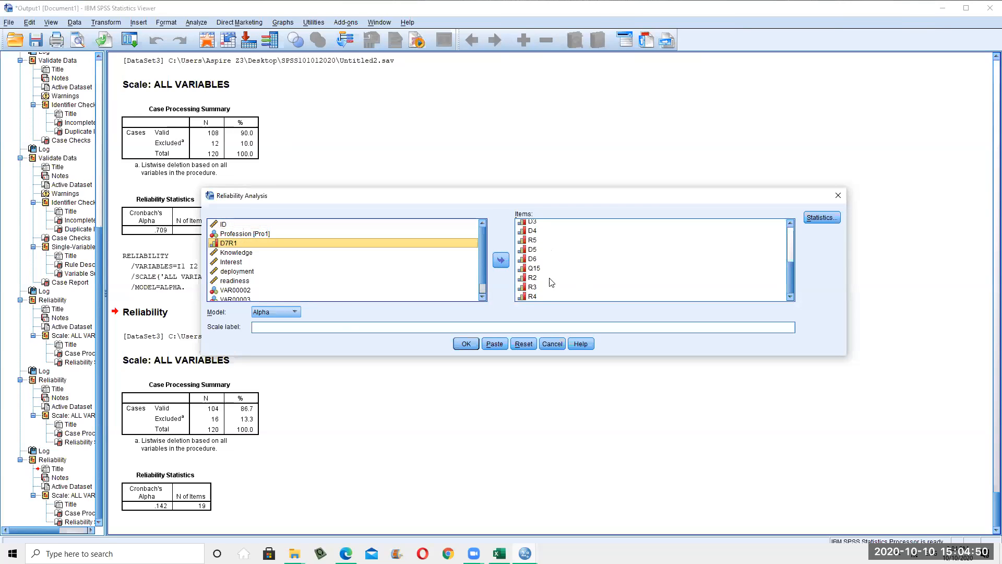
{"action": "left_click", "coordinate": [559, 268]}
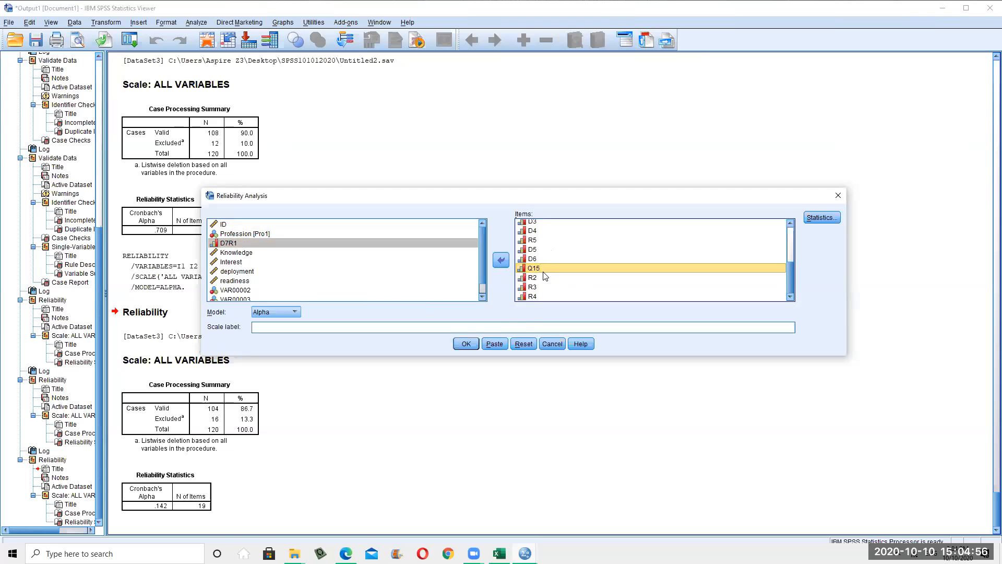
{"action": "left_click", "coordinate": [466, 343]}
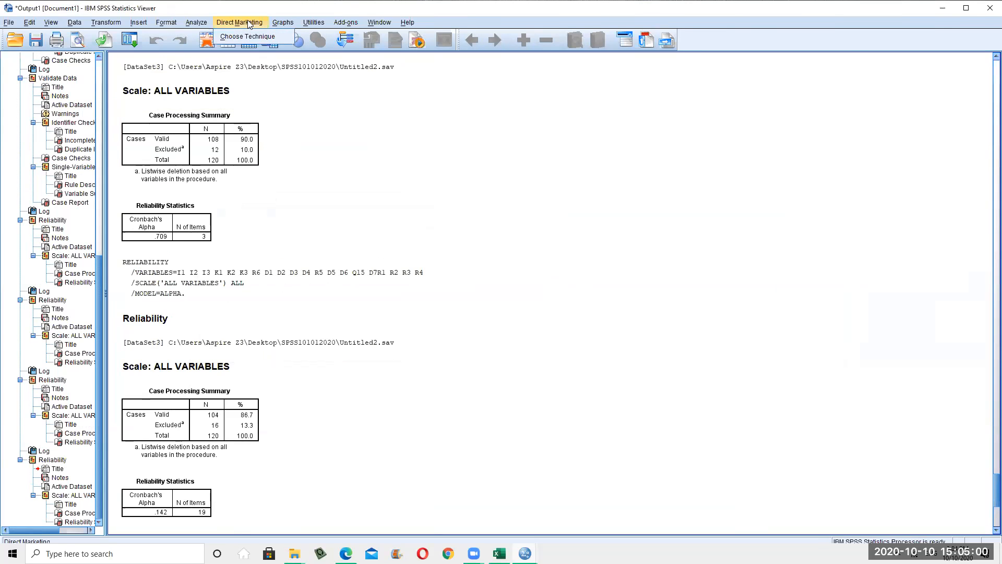
Promote the second 'Scale: ALL VARIABLES' output title one outline level
{"action": "left_click", "coordinate": [202, 20]}
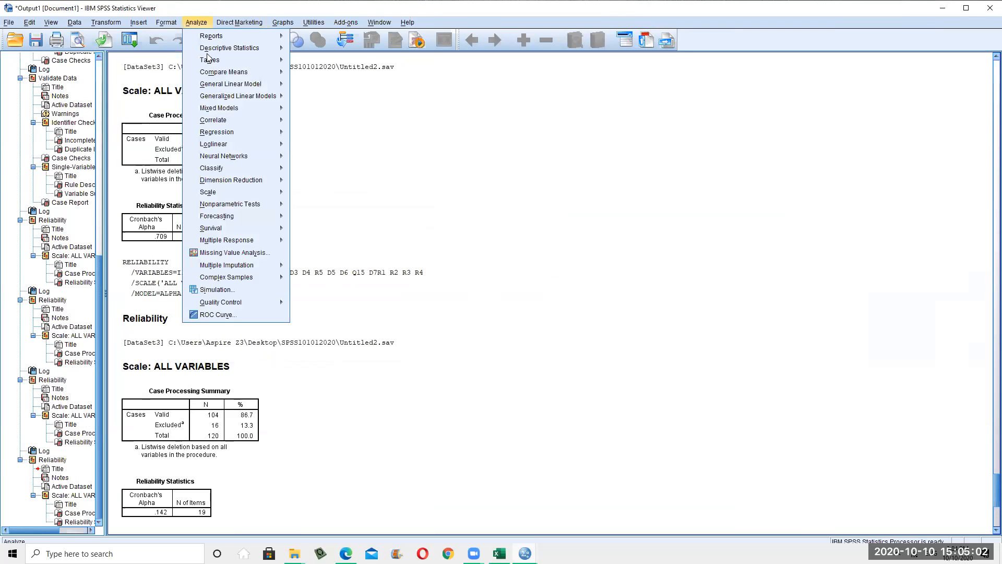
{"action": "mouse_move", "coordinate": [223, 193]}
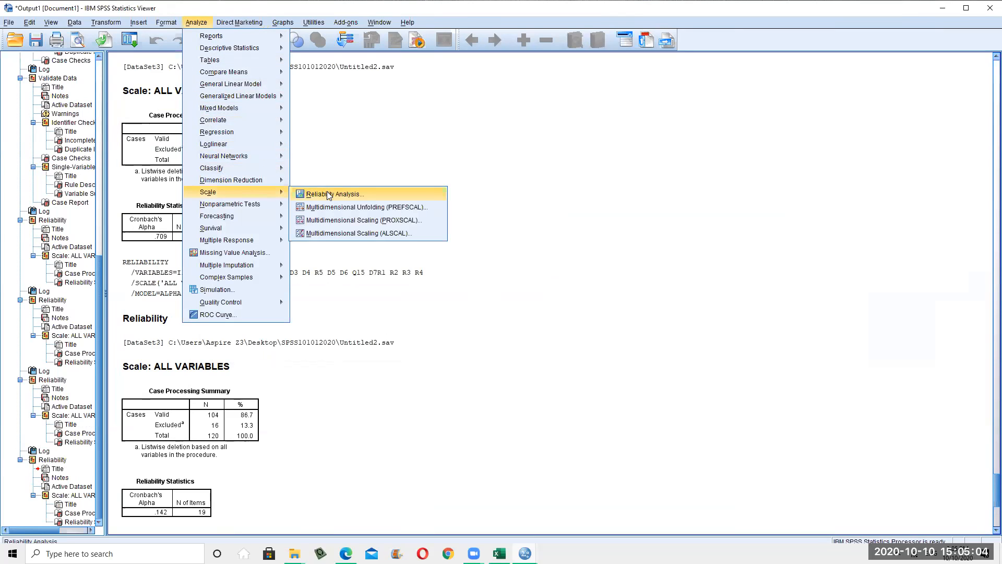
{"action": "left_click", "coordinate": [726, 268]}
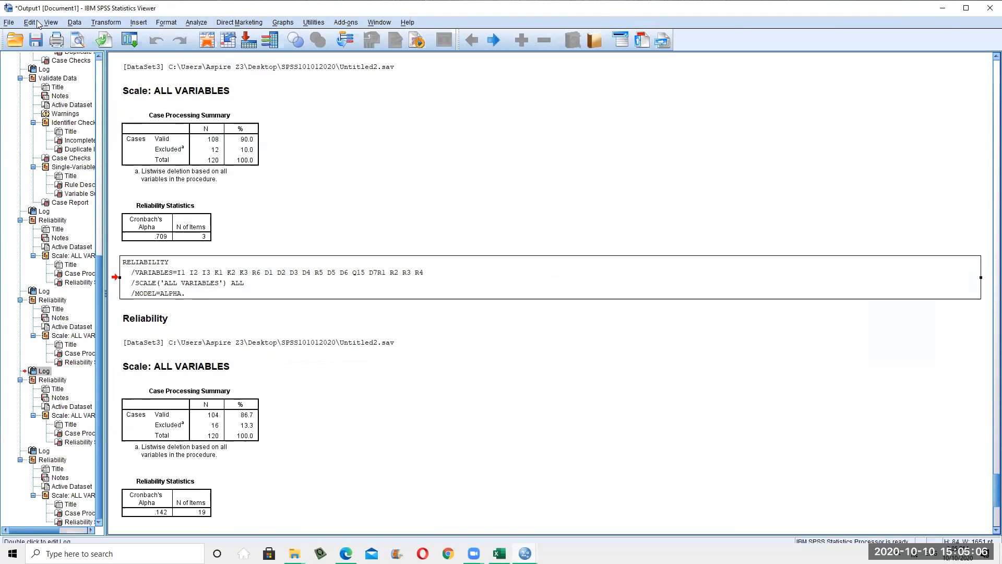
{"action": "left_click", "coordinate": [78, 25]}
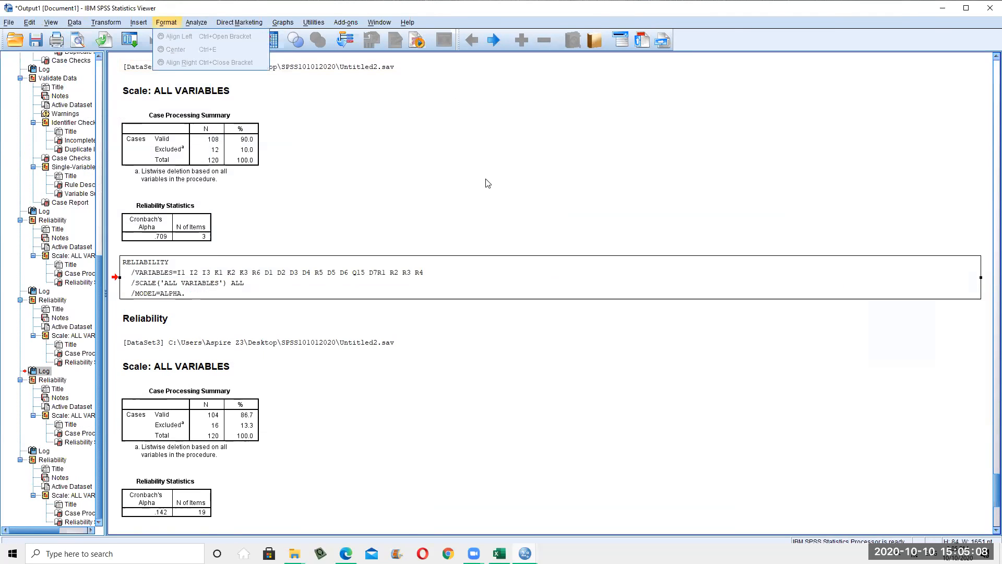
{"action": "left_click", "coordinate": [197, 24]}
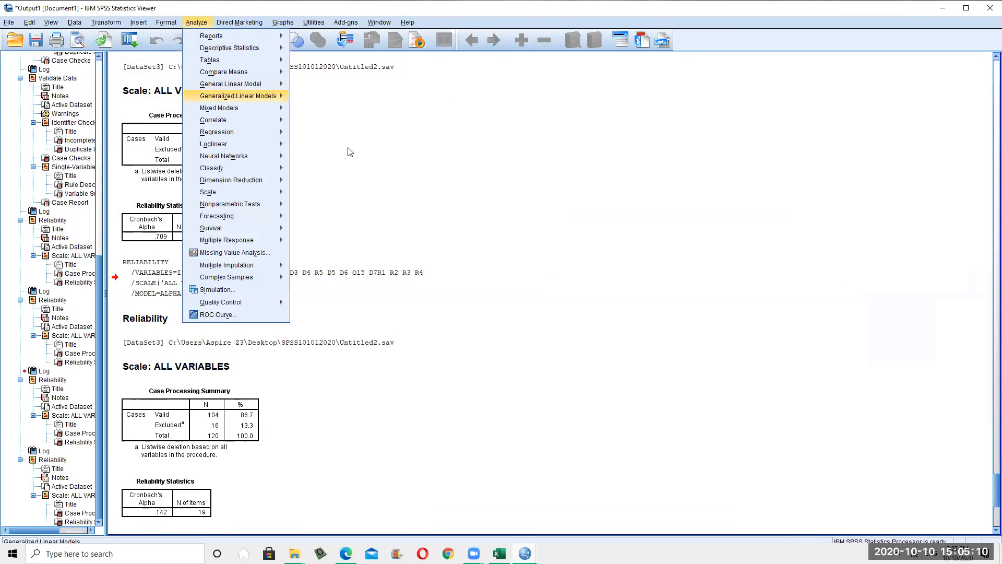
{"action": "mouse_move", "coordinate": [236, 180]}
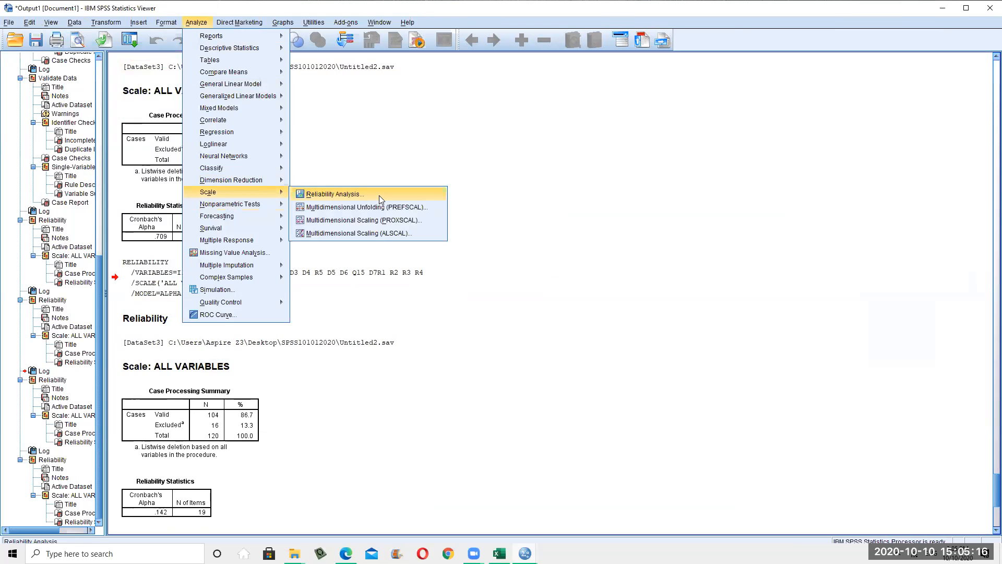
{"action": "left_click", "coordinate": [559, 172]}
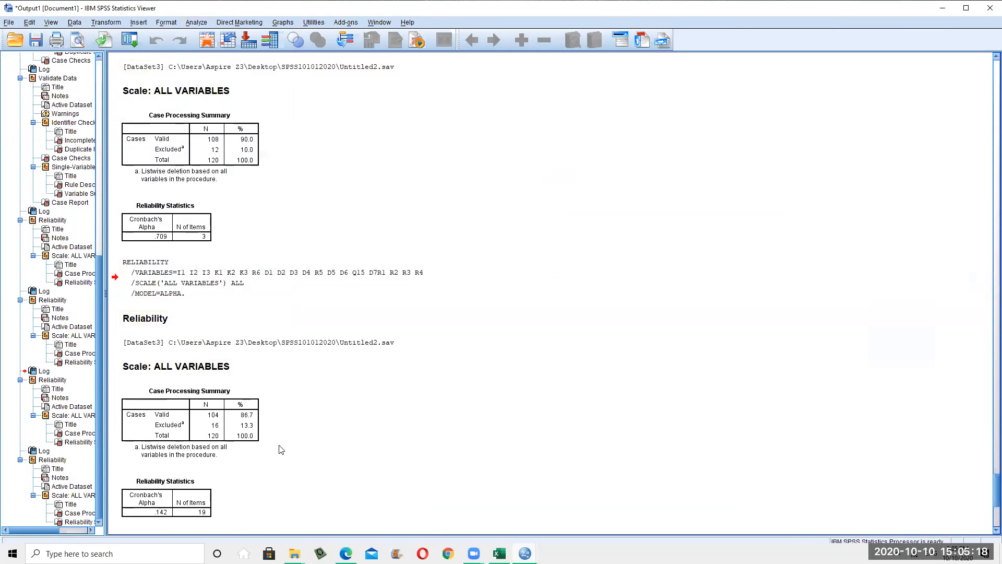
{"action": "mouse_move", "coordinate": [524, 553]}
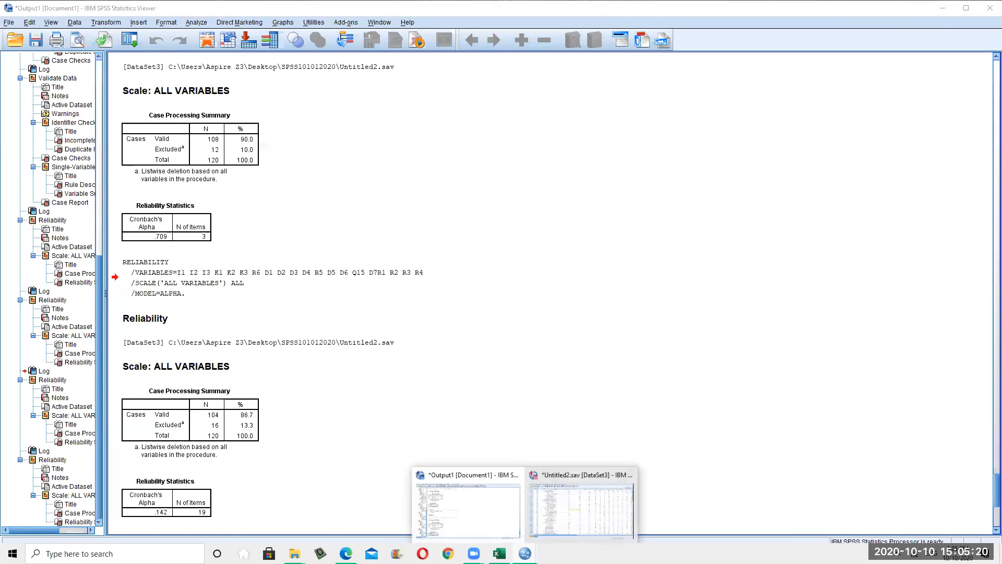
{"action": "left_click", "coordinate": [365, 366]}
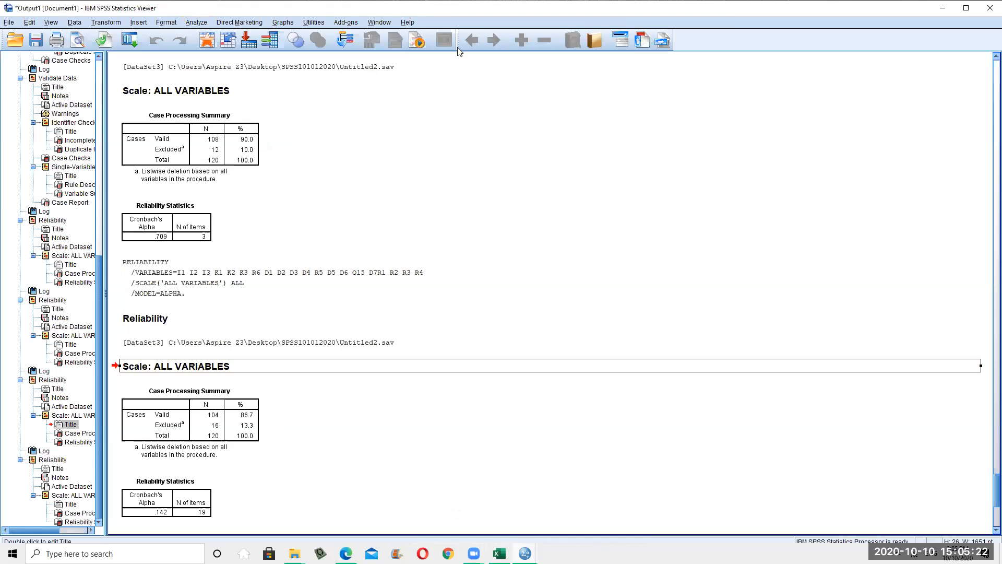
{"action": "key", "text": "alt+Left"}
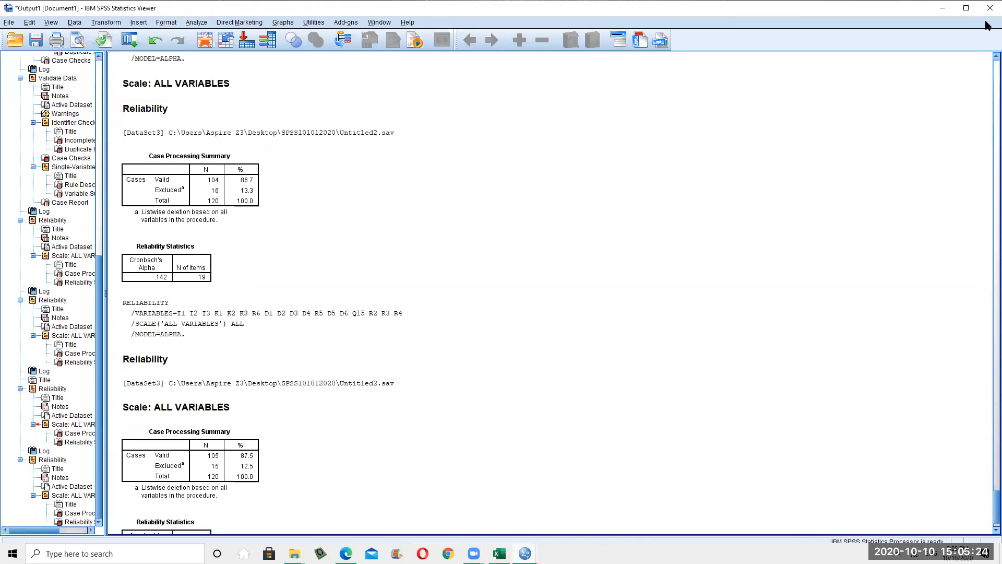
Close the Output Viewer without saving and inspect the Knowledge variable in Variable View
{"action": "left_click", "coordinate": [990, 8]}
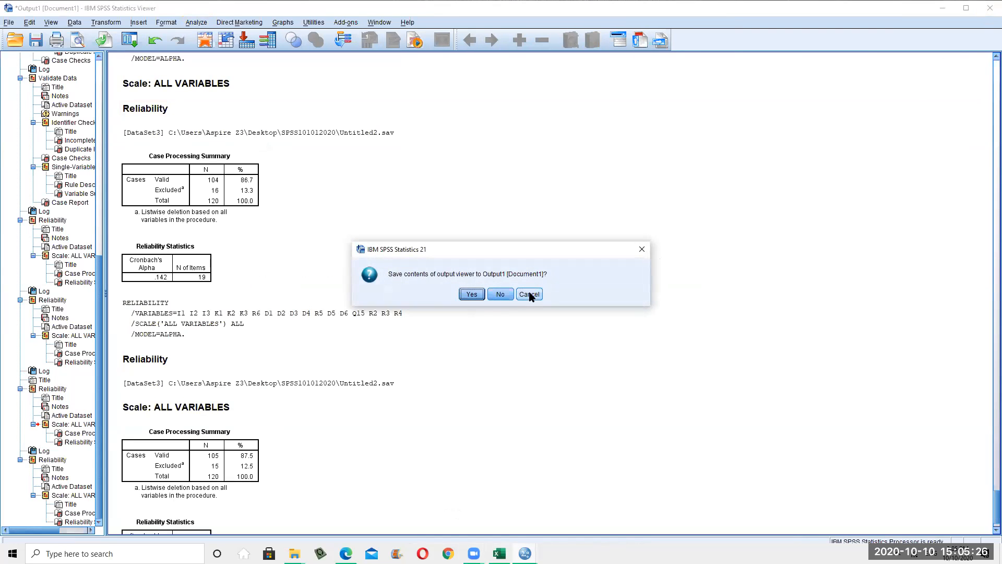
{"action": "left_click", "coordinate": [502, 296]}
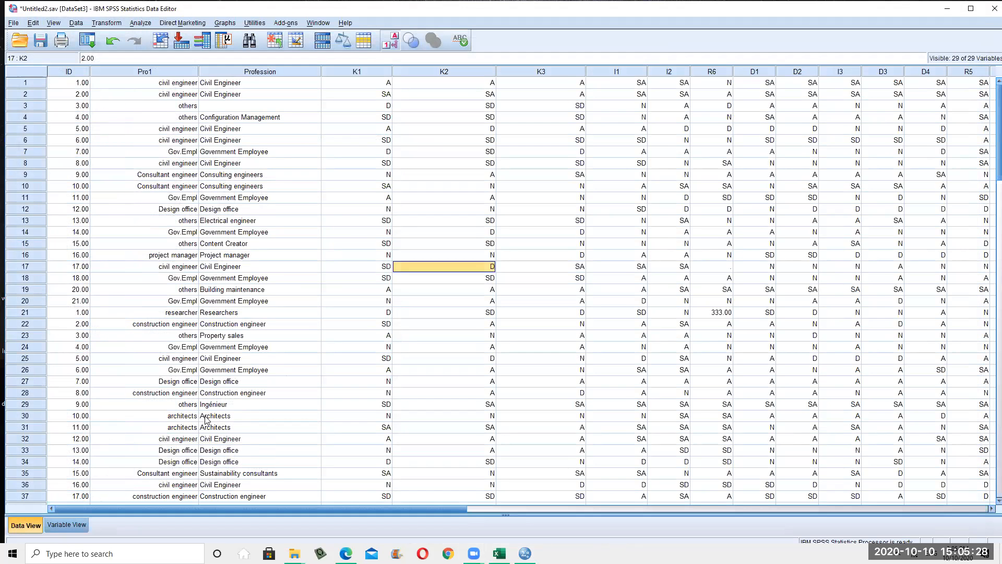
{"action": "key", "text": "ctrl+t"}
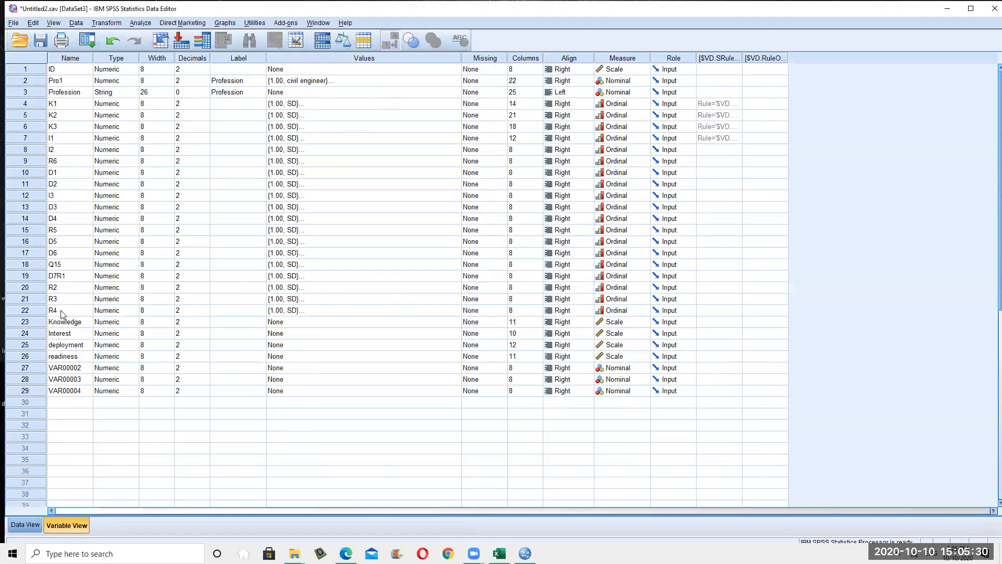
{"action": "left_click", "coordinate": [54, 325]}
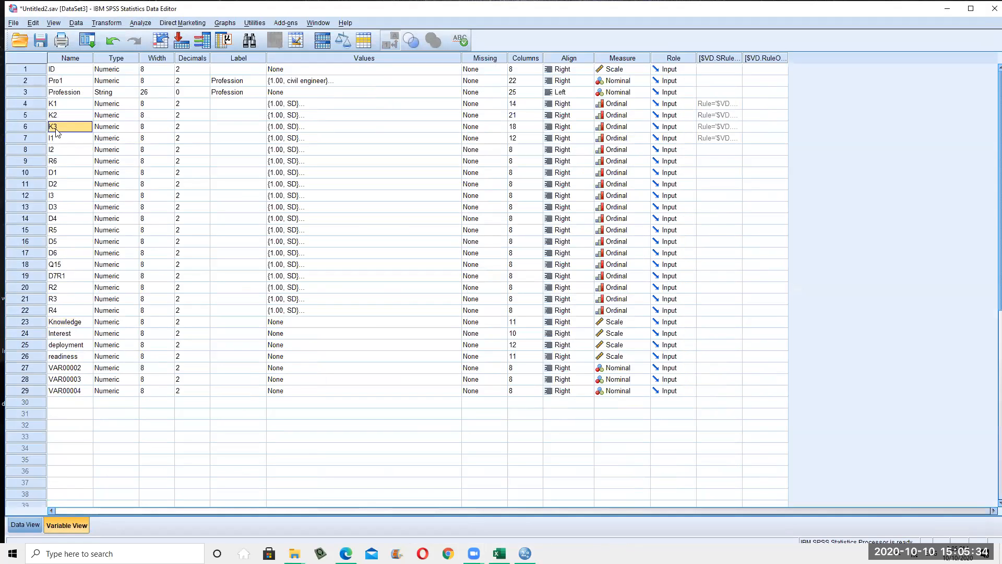
{"action": "left_click", "coordinate": [22, 325]}
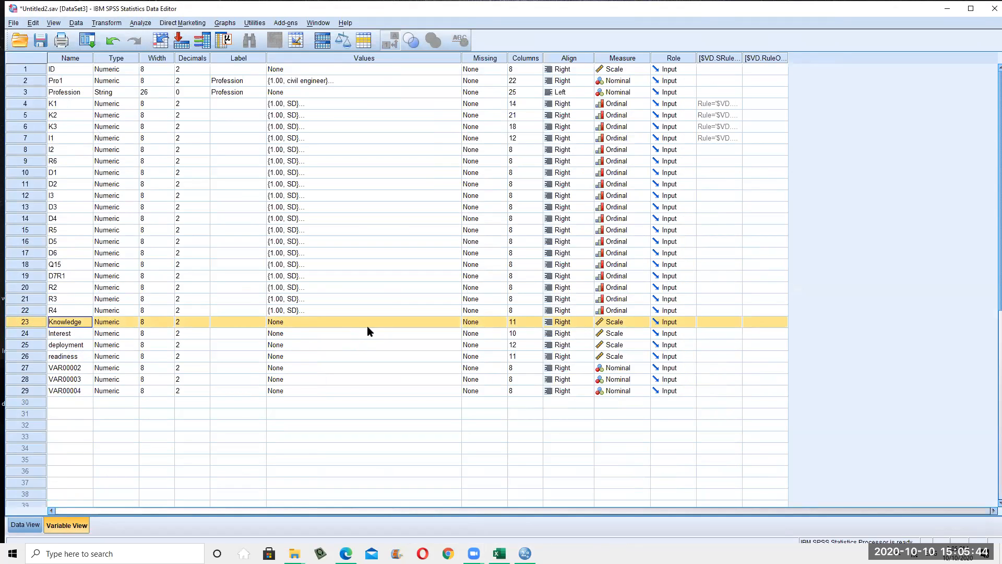
{"action": "left_click", "coordinate": [632, 327]}
{"action": "left_click", "coordinate": [644, 321]}
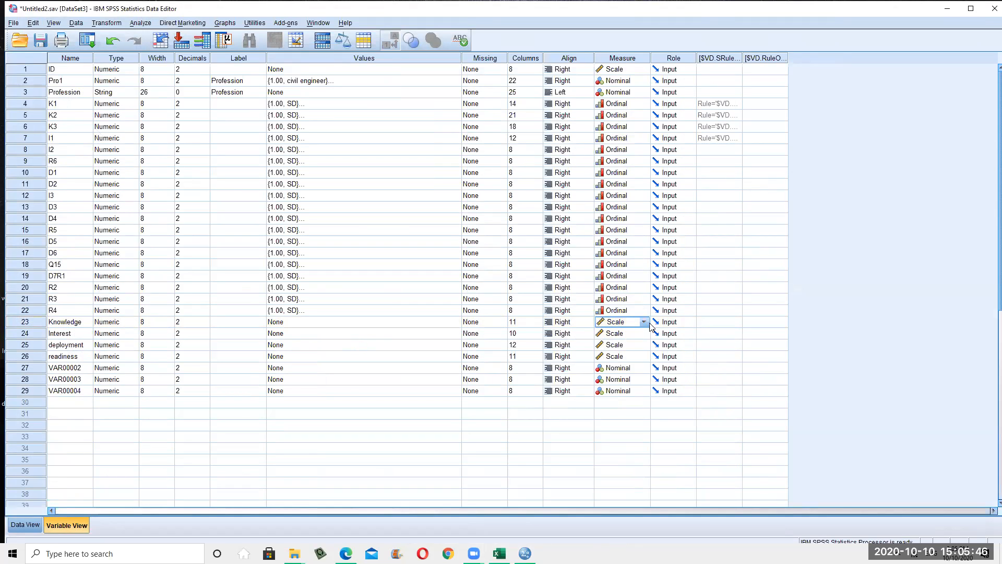
{"action": "left_click", "coordinate": [36, 321]}
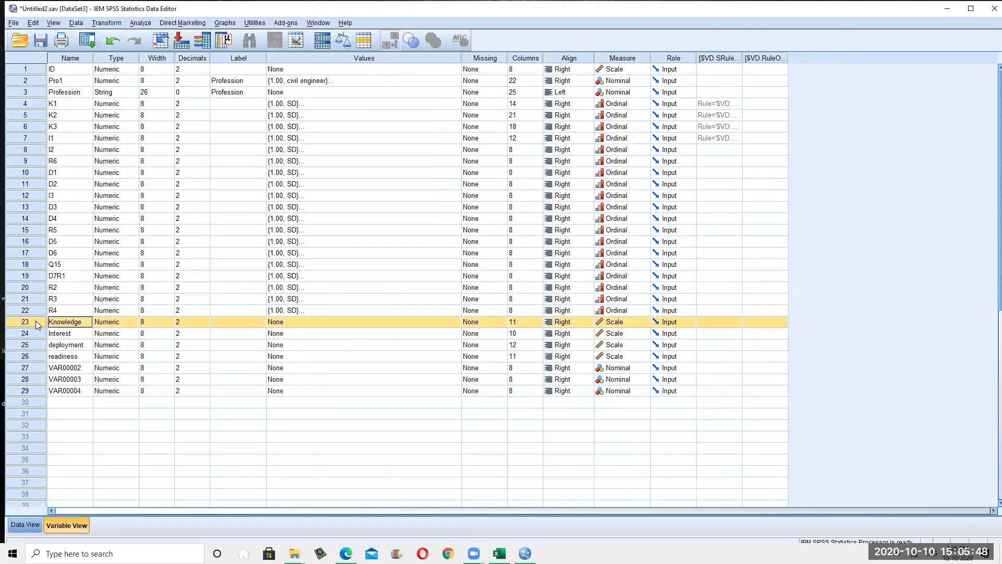
Delete the empty variables VAR00002 through VAR00004
{"action": "left_click_drag", "start_coordinate": [21, 369], "coordinate": [35, 392]}
{"action": "right_click", "coordinate": [70, 393]}
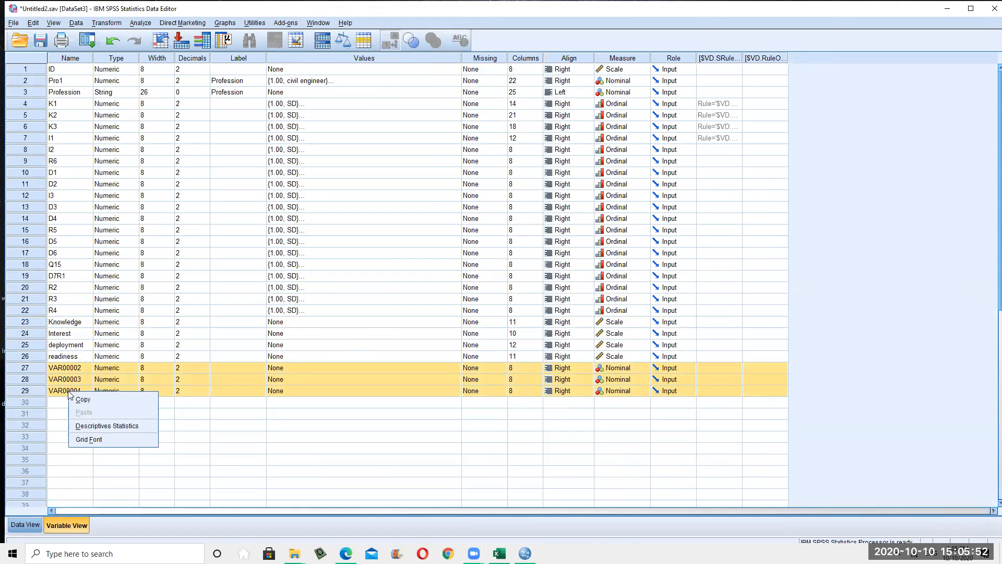
{"action": "left_click", "coordinate": [300, 473]}
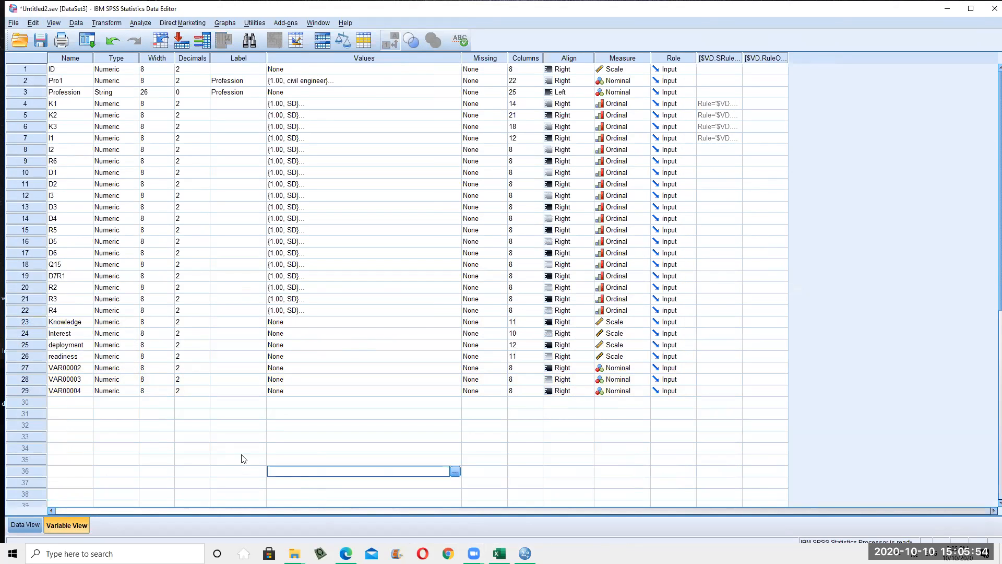
{"action": "left_click", "coordinate": [39, 367]}
{"action": "left_click_drag", "start_coordinate": [39, 368], "coordinate": [39, 392]}
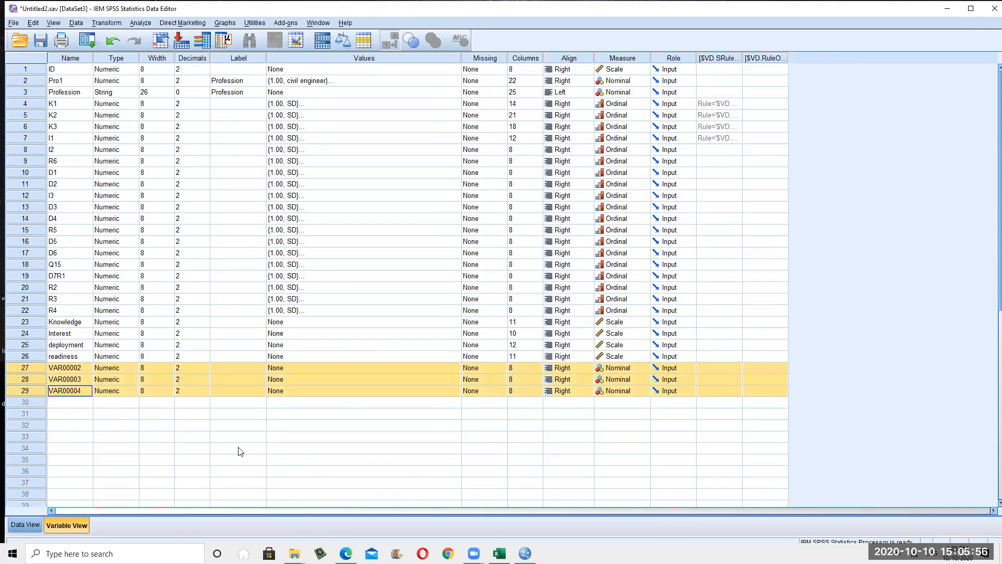
{"action": "key", "text": "Delete"}
{"action": "left_click", "coordinate": [224, 449]}
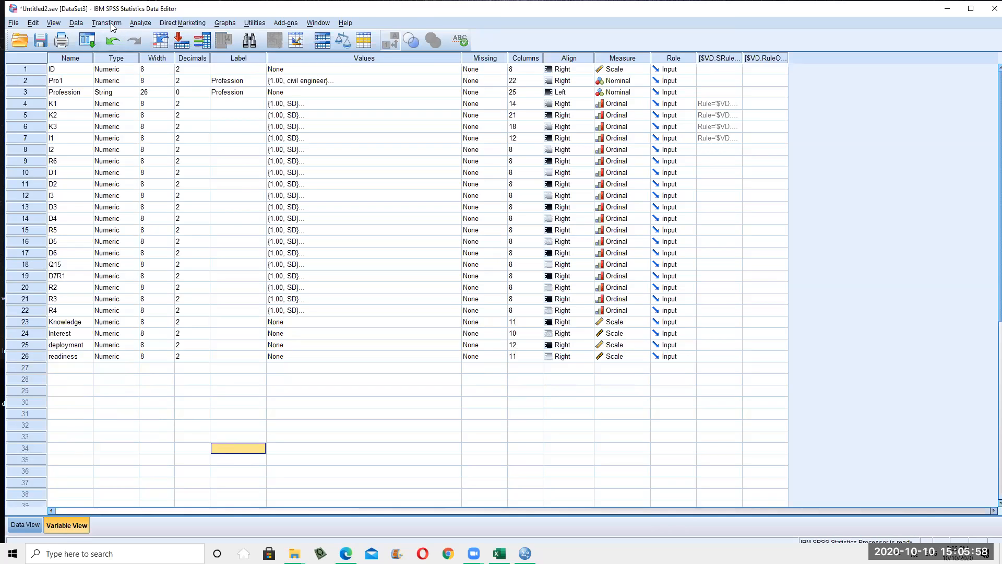
{"action": "left_click", "coordinate": [110, 23]}
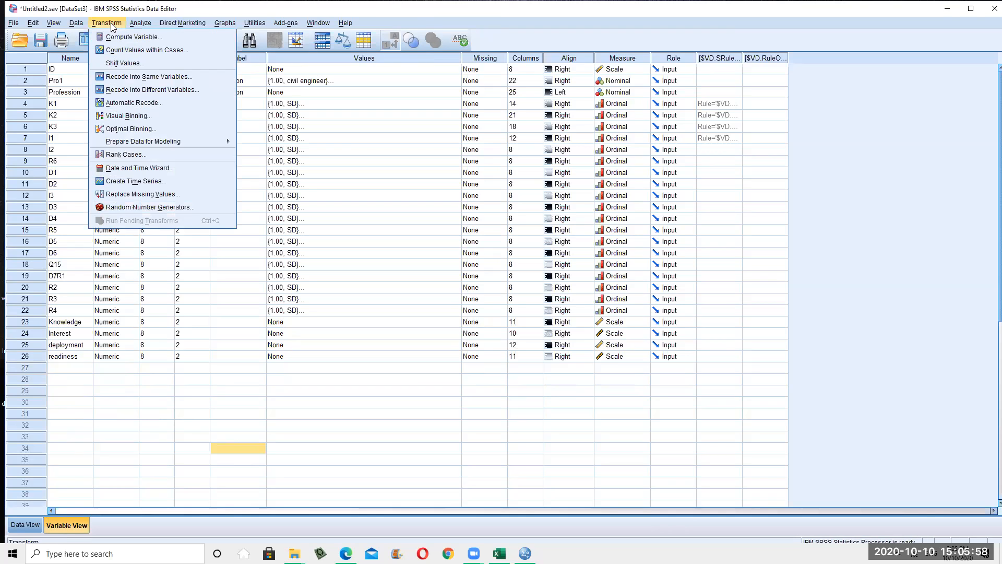
Name the Compute Variable target kNOWLEDGE1
{"action": "left_click", "coordinate": [140, 41]}
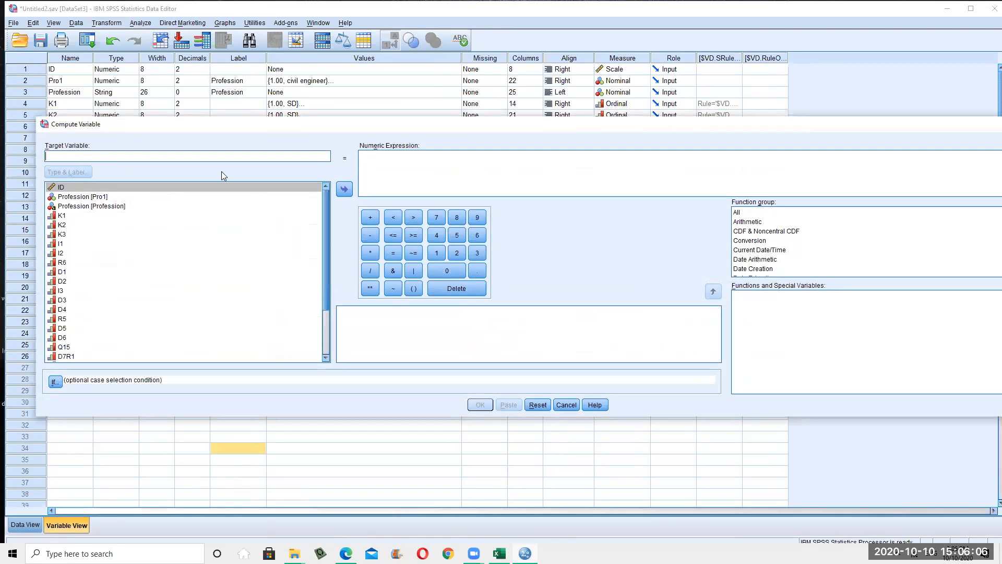
{"action": "type", "text": "k"}
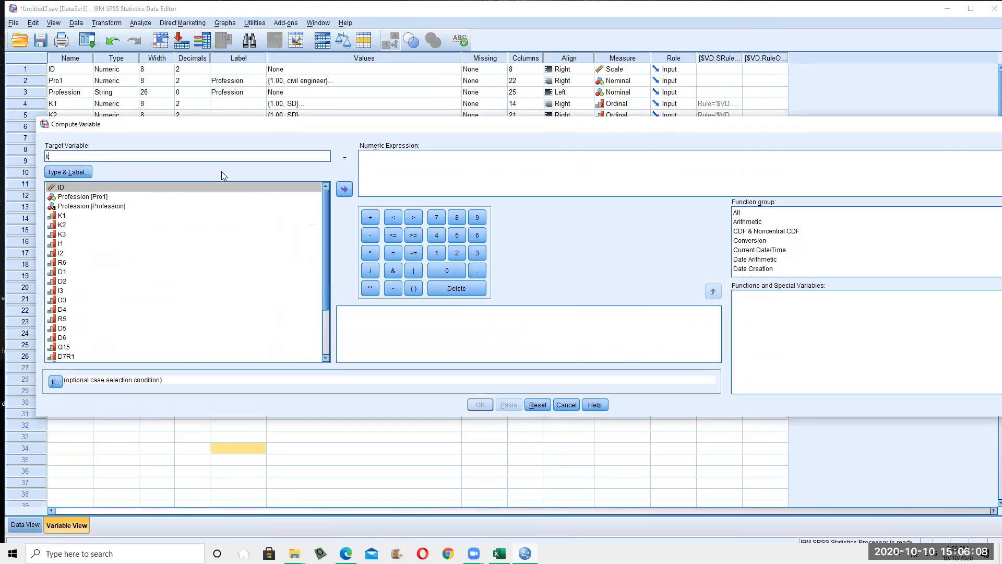
{"action": "type", "text": "NOWLEDGE 1"}
{"action": "key", "text": "BackSpace"}
{"action": "key", "text": "BackSpace"}
{"action": "type", "text": "1"}
{"action": "double_click", "coordinate": [56, 154]}
{"action": "scroll", "coordinate": [127, 291], "scroll_direction": "down", "scroll_amount": 3}
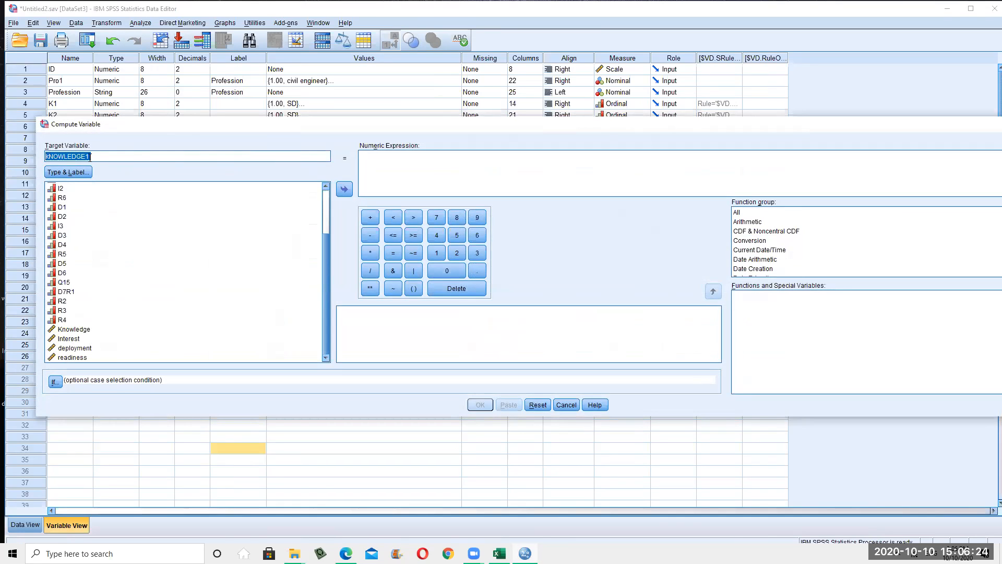
{"action": "left_click", "coordinate": [110, 158]}
{"action": "scroll", "coordinate": [142, 242], "scroll_direction": "up", "scroll_amount": 3}
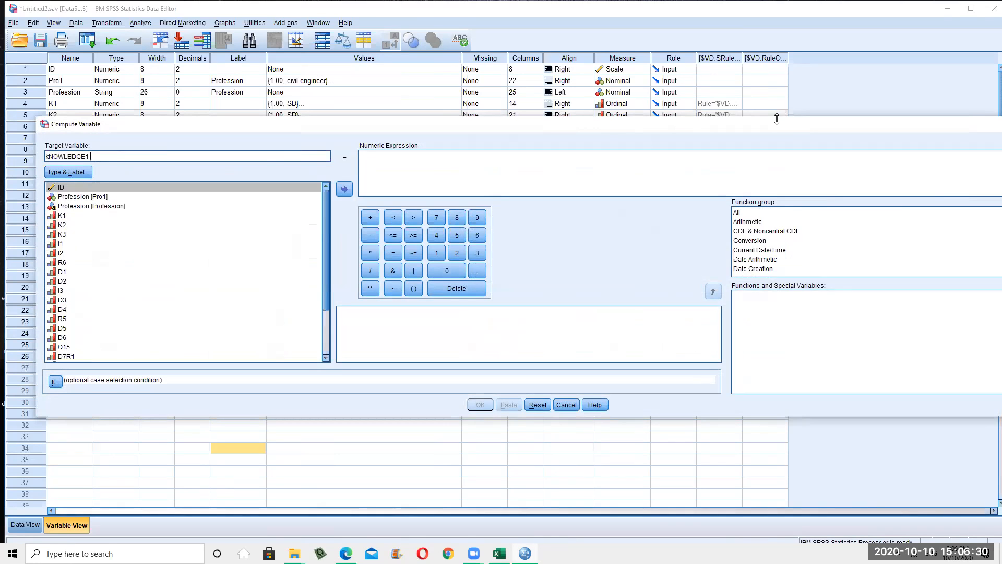
{"action": "left_click_drag", "start_coordinate": [775, 127], "coordinate": [771, 103]}
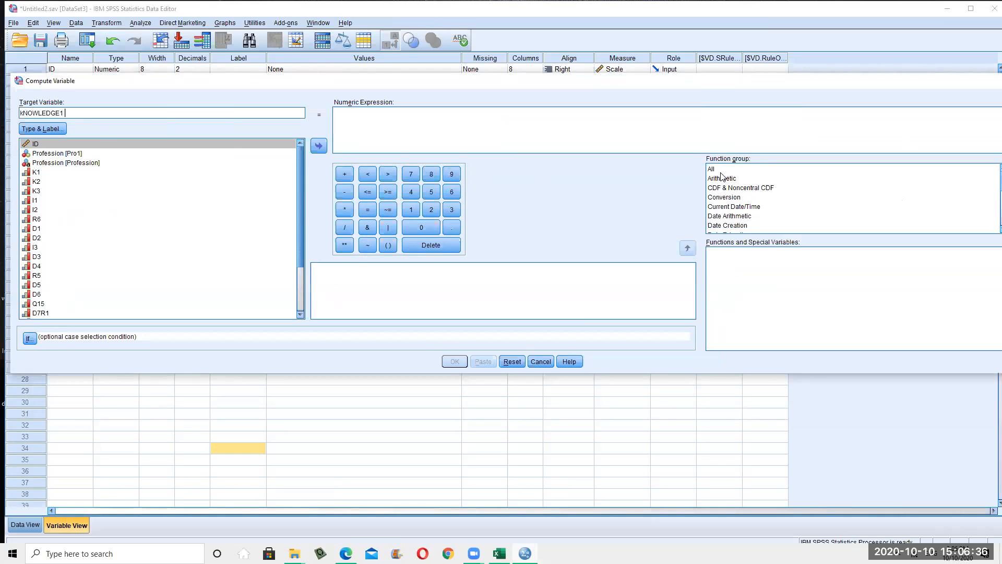
{"action": "scroll", "coordinate": [751, 203], "scroll_direction": "down", "scroll_amount": 4}
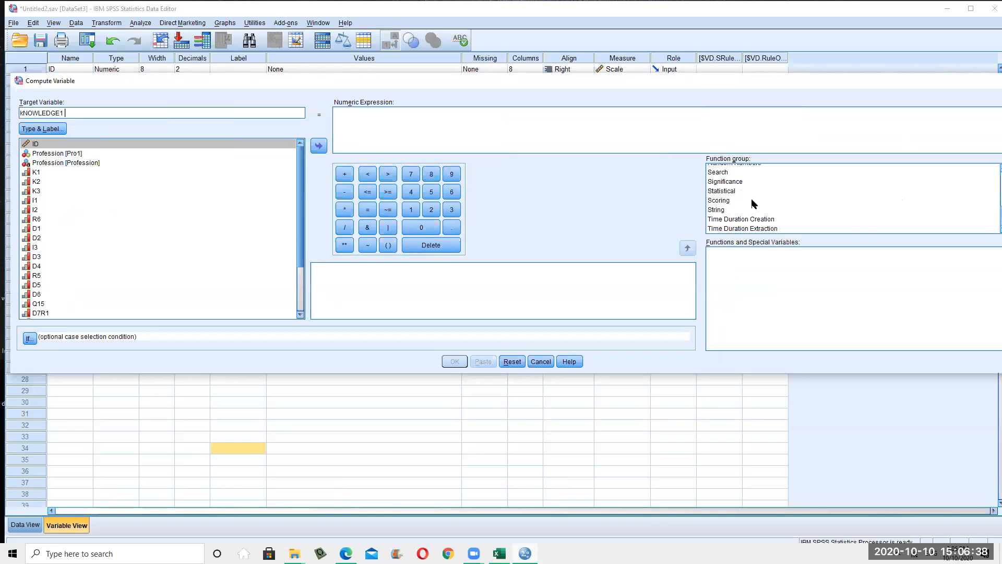
{"action": "scroll", "coordinate": [755, 203], "scroll_direction": "up", "scroll_amount": 4}
Build the expression MEAN(K1,K2,K2) and run the computation
{"action": "left_click", "coordinate": [731, 169]}
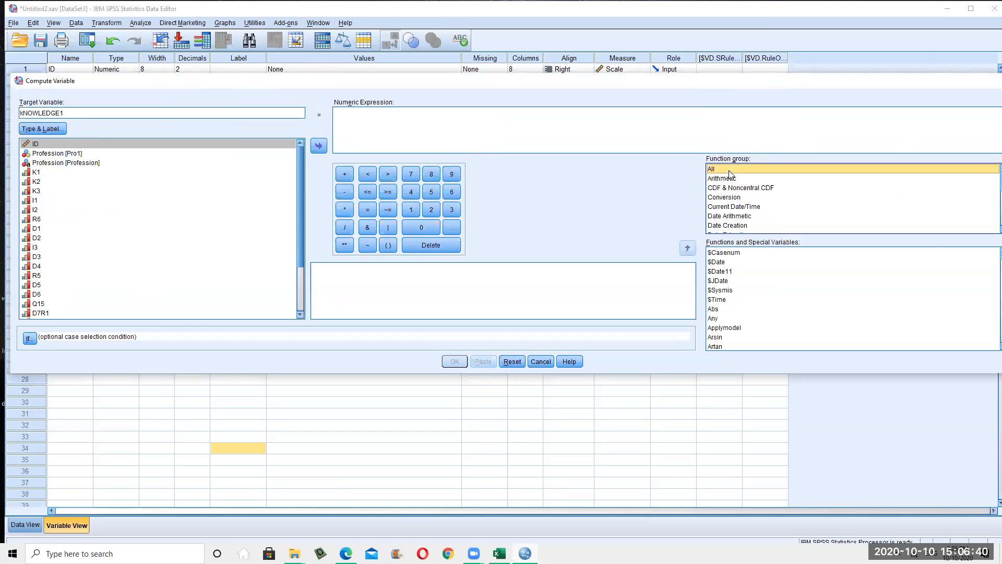
{"action": "scroll", "coordinate": [727, 175], "scroll_direction": "down", "scroll_amount": 3}
{"action": "scroll", "coordinate": [744, 308], "scroll_direction": "down", "scroll_amount": 10}
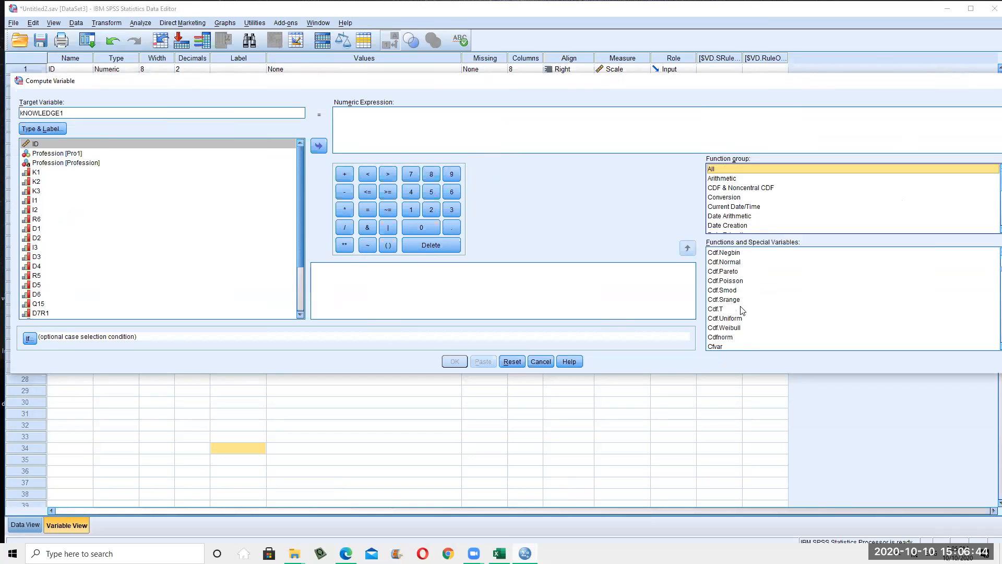
{"action": "scroll", "coordinate": [742, 318], "scroll_direction": "down", "scroll_amount": 20}
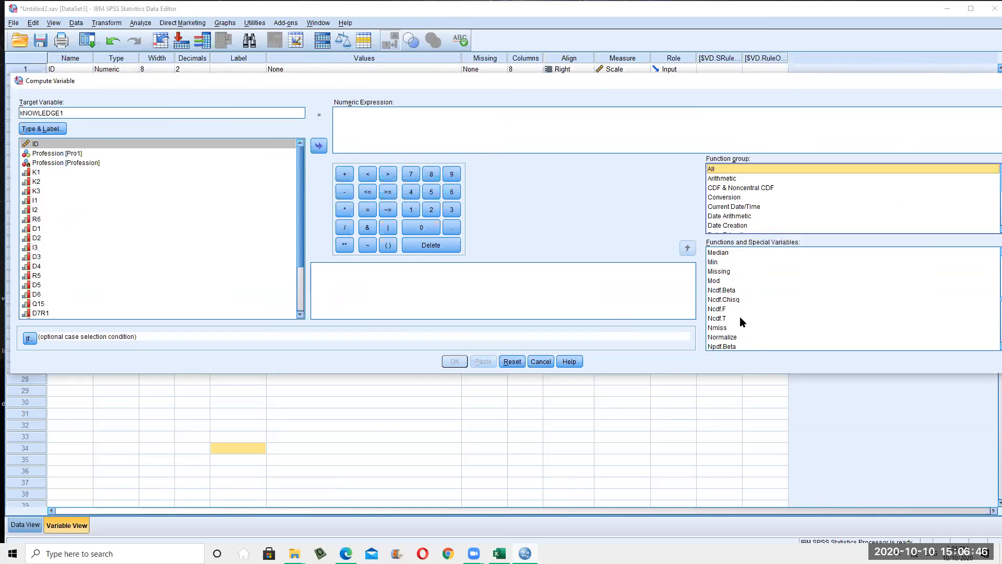
{"action": "scroll", "coordinate": [742, 320], "scroll_direction": "down", "scroll_amount": 6}
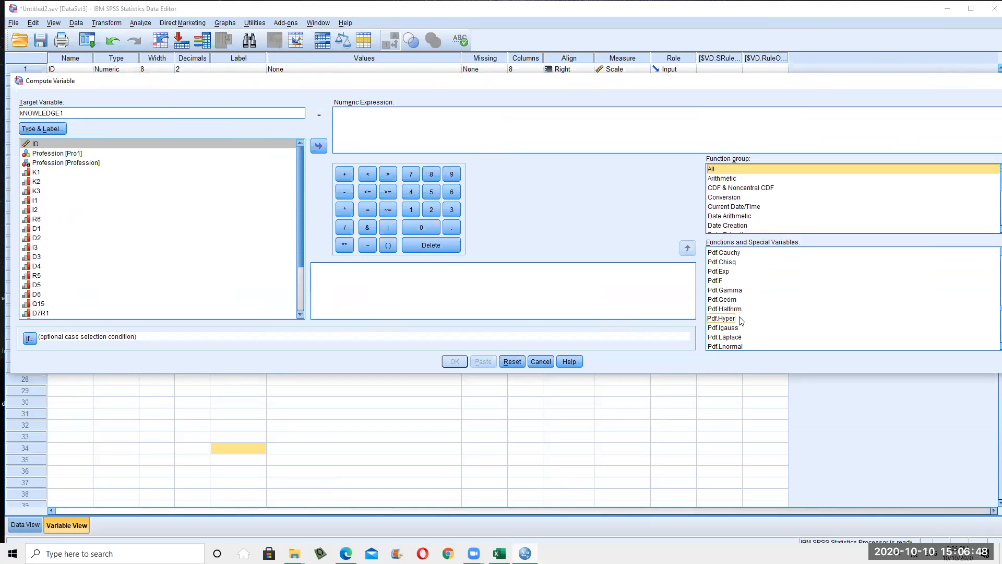
{"action": "scroll", "coordinate": [741, 318], "scroll_direction": "down", "scroll_amount": 6}
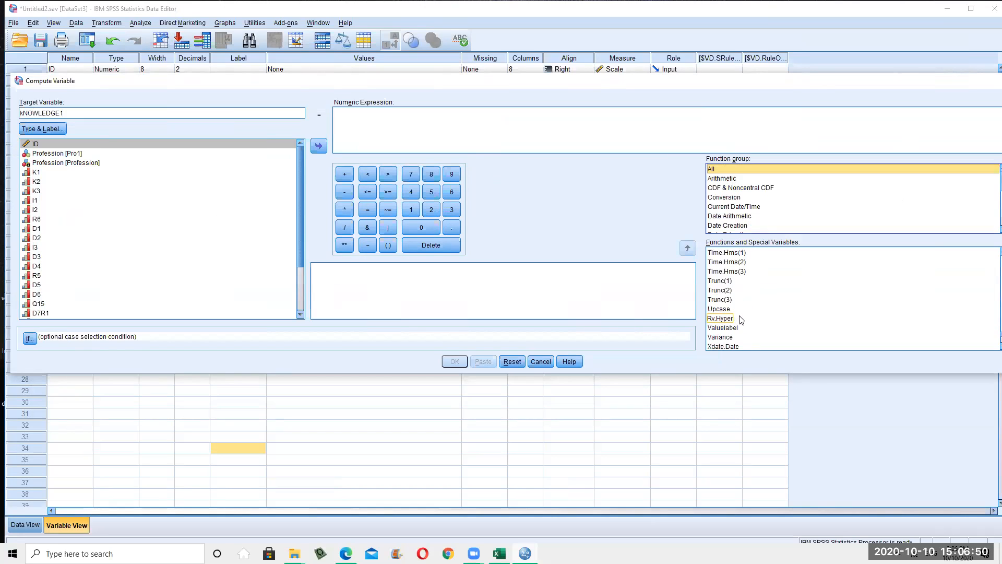
{"action": "scroll", "coordinate": [741, 318], "scroll_direction": "up", "scroll_amount": 13}
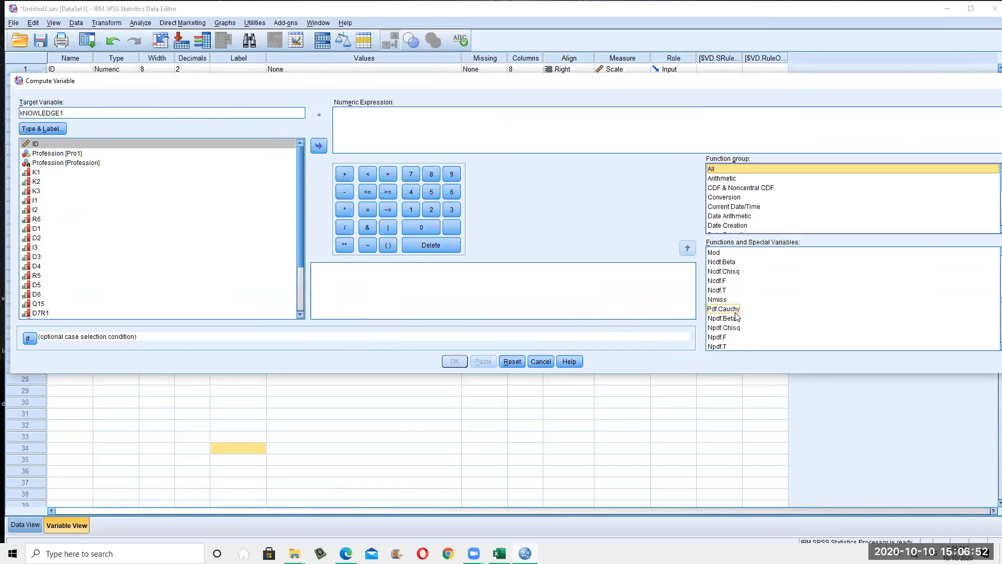
{"action": "scroll", "coordinate": [718, 300], "scroll_direction": "up", "scroll_amount": 2}
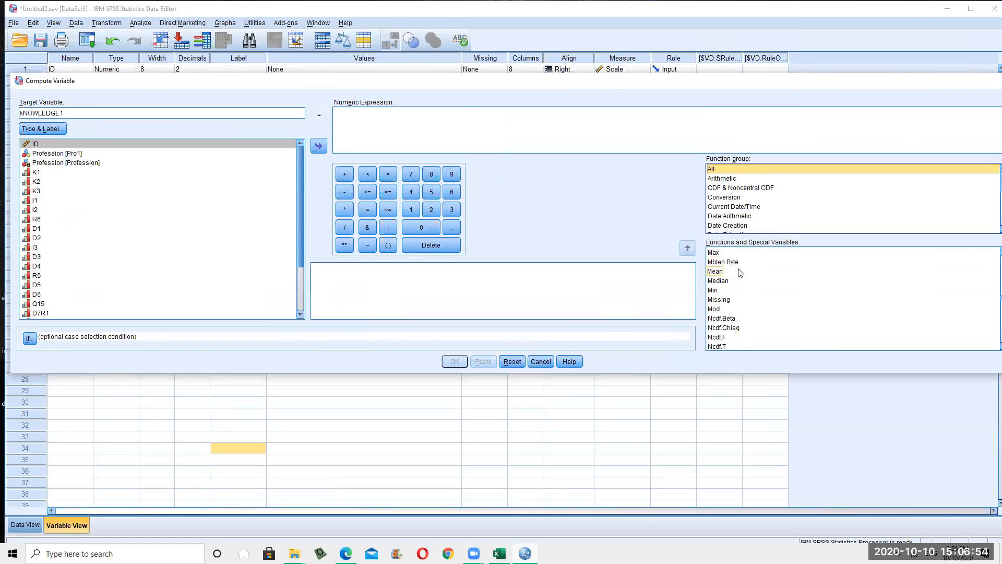
{"action": "double_click", "coordinate": [717, 272]}
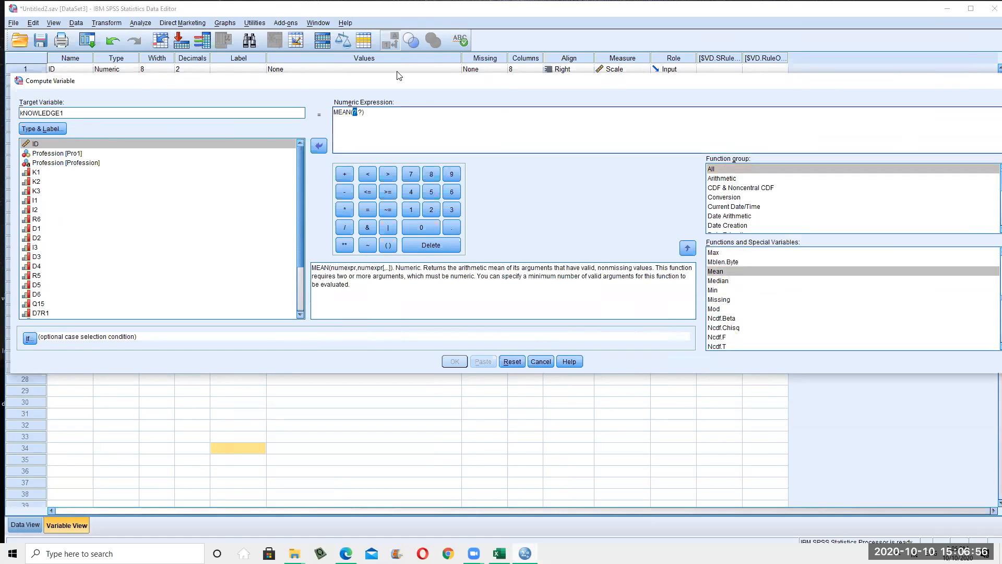
{"action": "left_click", "coordinate": [37, 176]}
{"action": "double_click", "coordinate": [36, 172]}
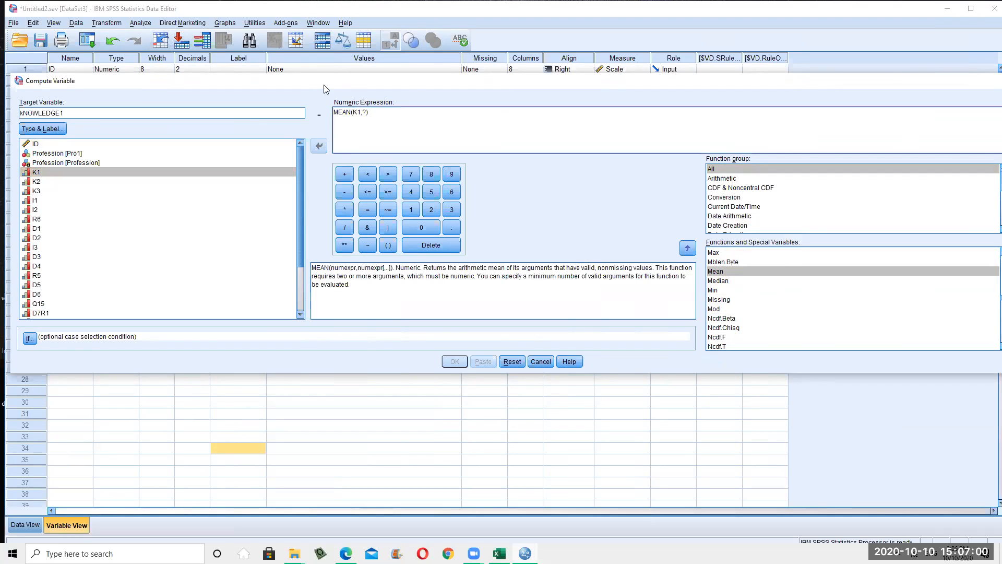
{"action": "double_click", "coordinate": [53, 180]}
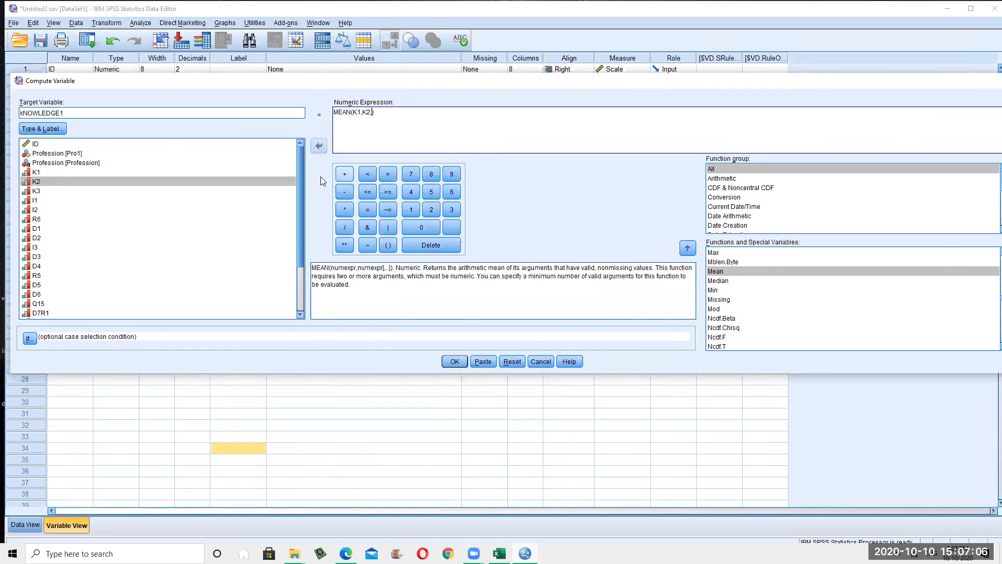
{"action": "left_click", "coordinate": [91, 191]}
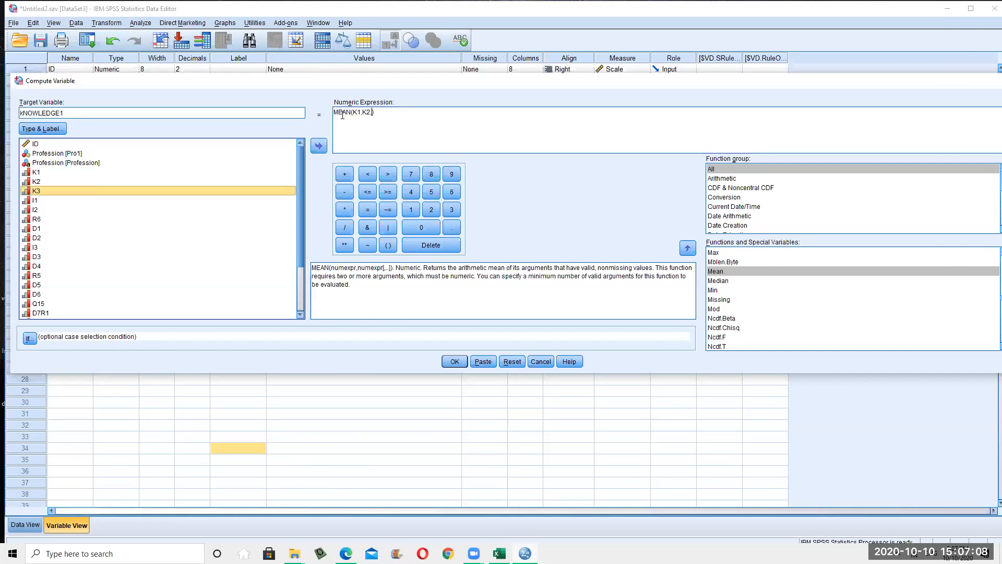
{"action": "double_click", "coordinate": [58, 183]}
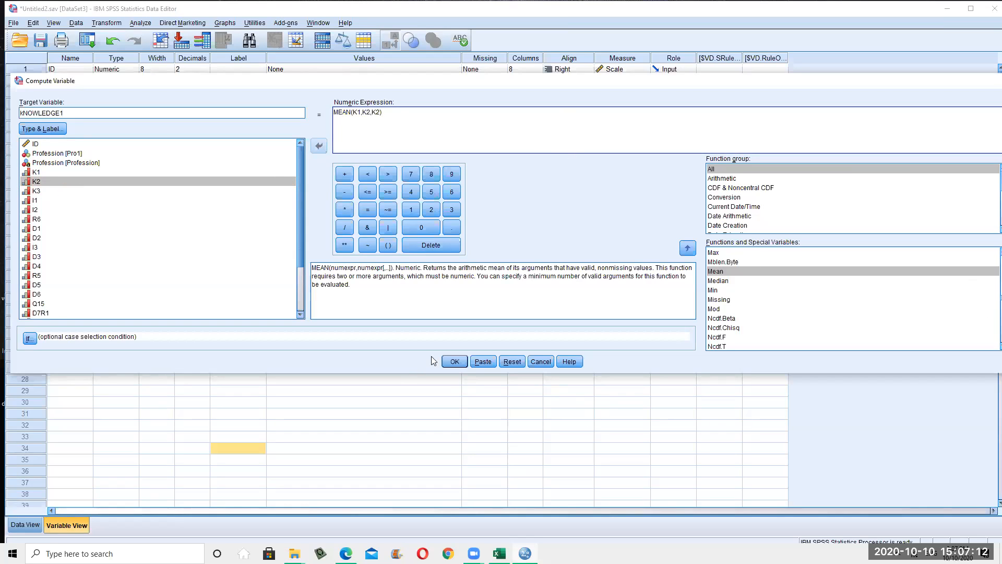
{"action": "left_click", "coordinate": [457, 362]}
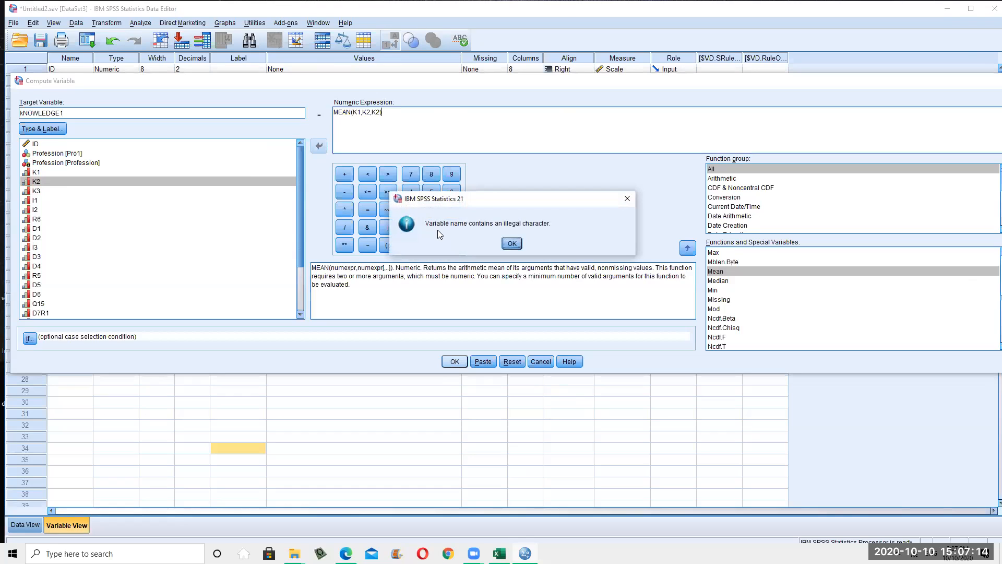
Clear the invalid name error, rename the Compute target to Kmean, and run MEAN(K1,K2,K2)
{"action": "left_click", "coordinate": [512, 243]}
{"action": "left_click", "coordinate": [381, 130]}
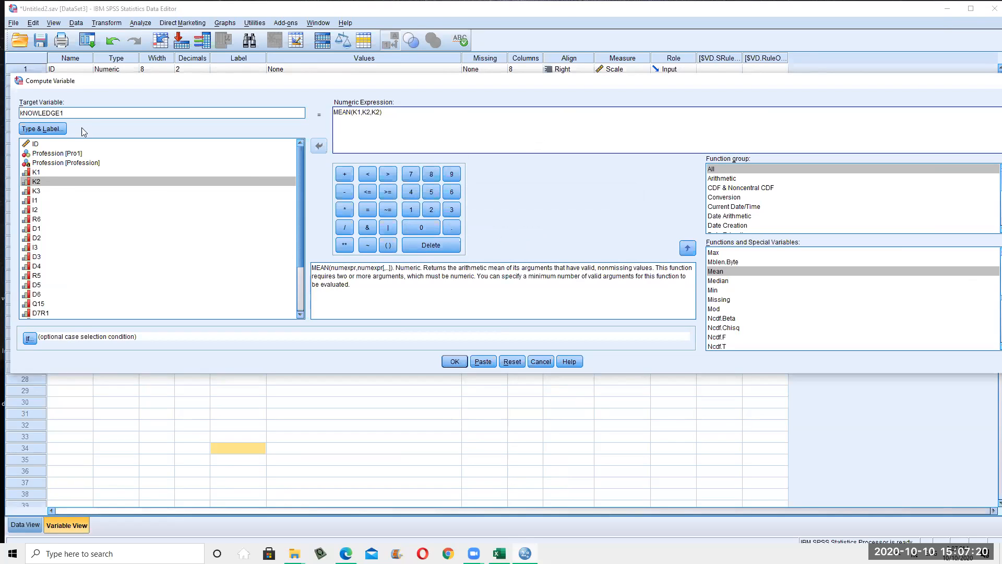
{"action": "key", "text": "BackSpace"}
{"action": "key", "text": "BackSpace"}
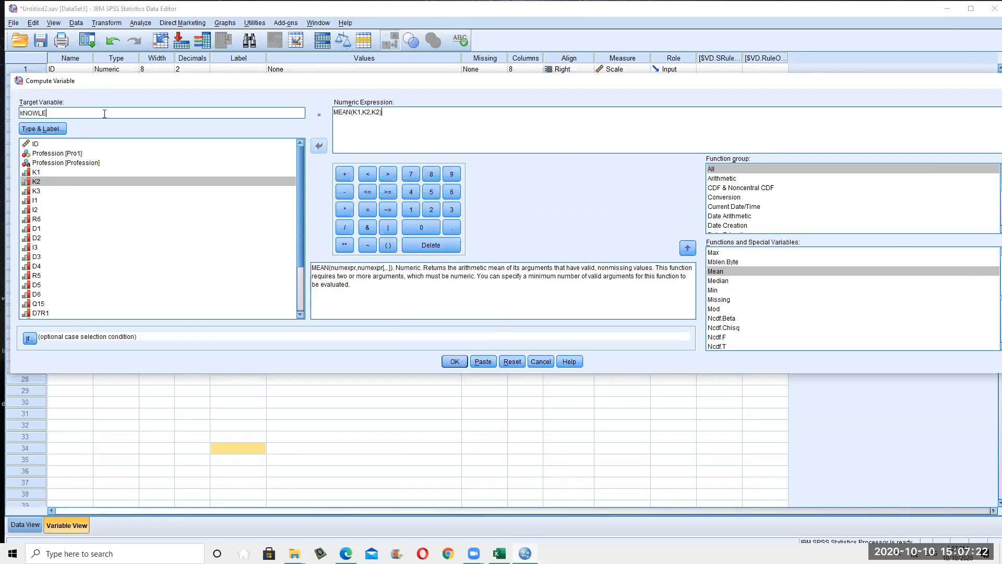
{"action": "key", "text": "BackSpace"}
{"action": "key", "text": "BackSpace"}
{"action": "key", "text": "BackSpace"}
{"action": "key", "text": "BackSpace"}
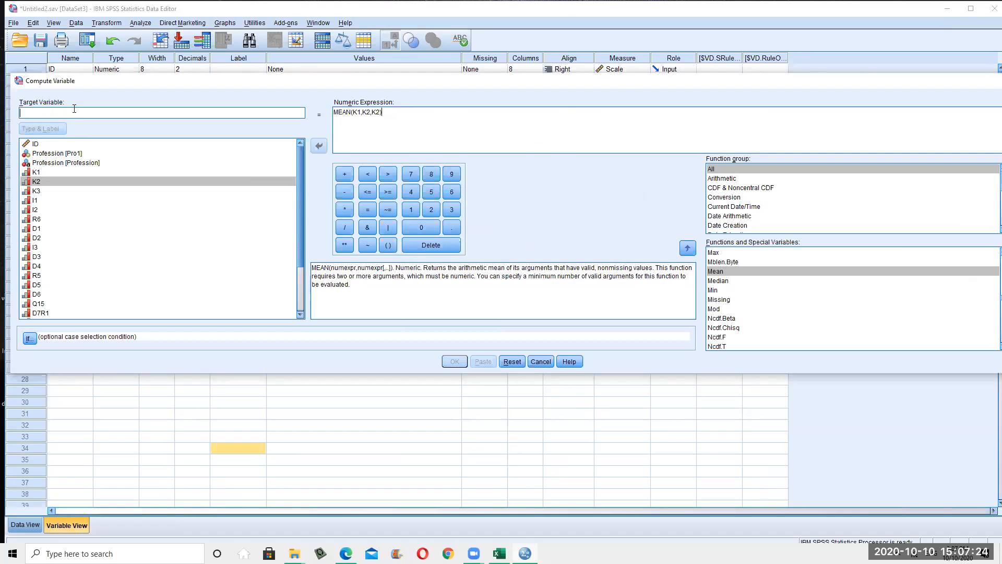
{"action": "type", "text": "KMEAN"}
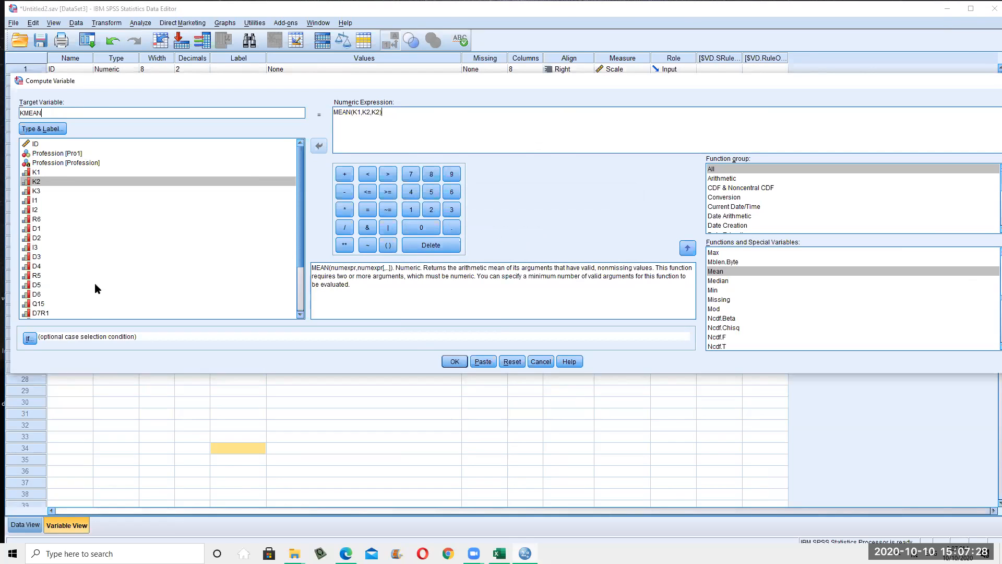
{"action": "key", "text": "Caps_Lock"}
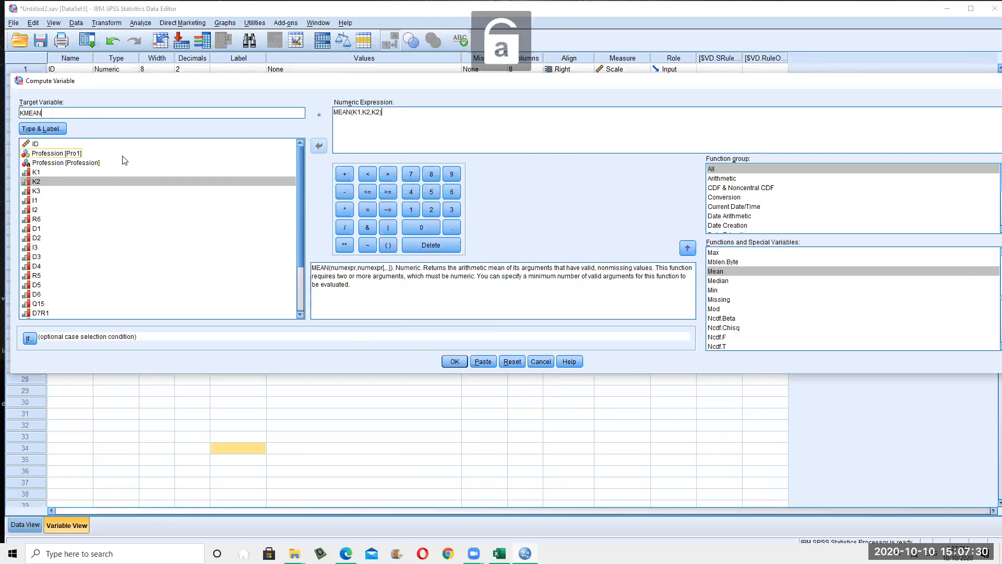
{"action": "key", "text": "BackSpace"}
{"action": "key", "text": "BackSpace"}
{"action": "key", "text": "BackSpace"}
{"action": "key", "text": "BackSpace"}
{"action": "key", "text": "BackSpace"}
{"action": "type", "text": "Kmean"}
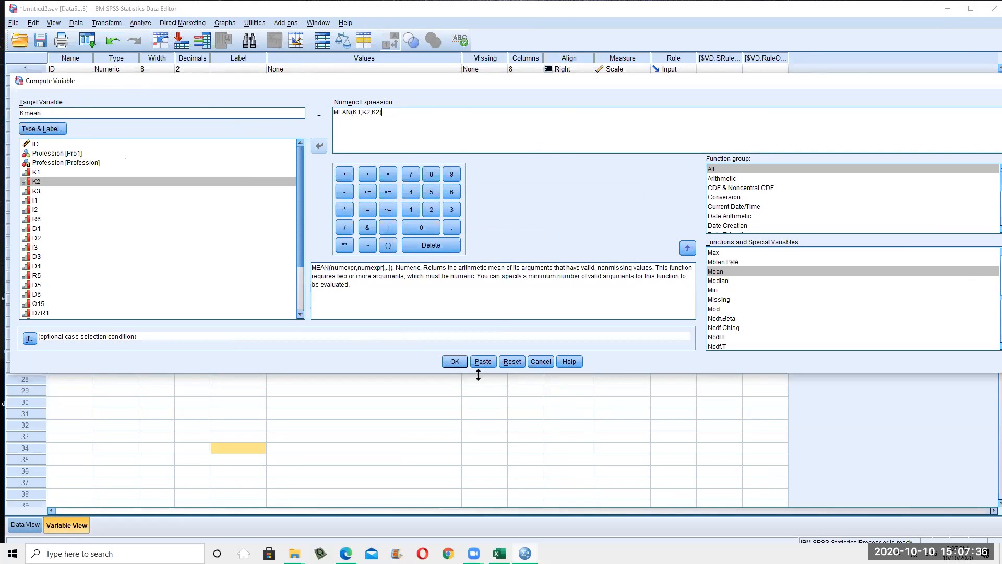
{"action": "left_click", "coordinate": [452, 361]}
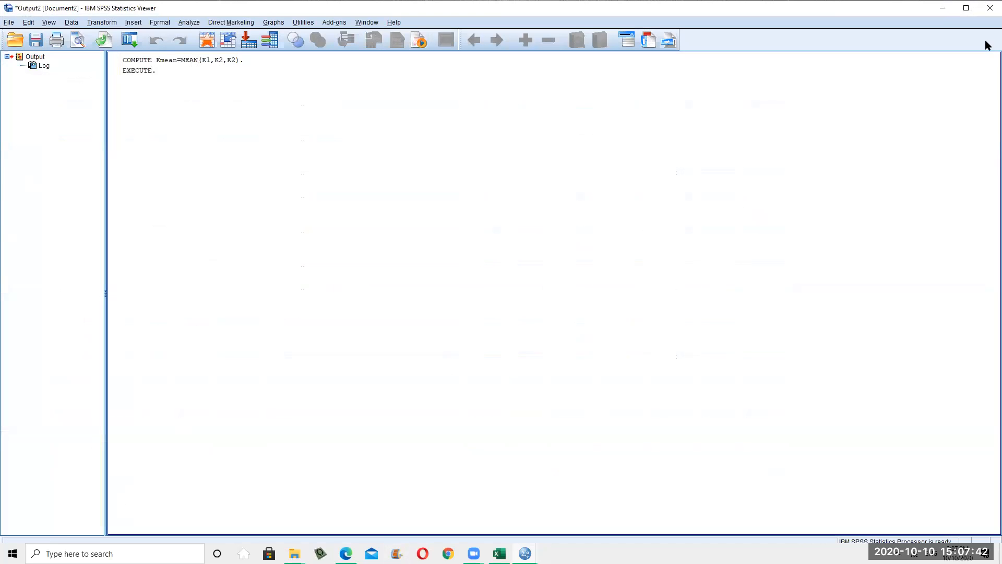
{"action": "left_click", "coordinate": [944, 7]}
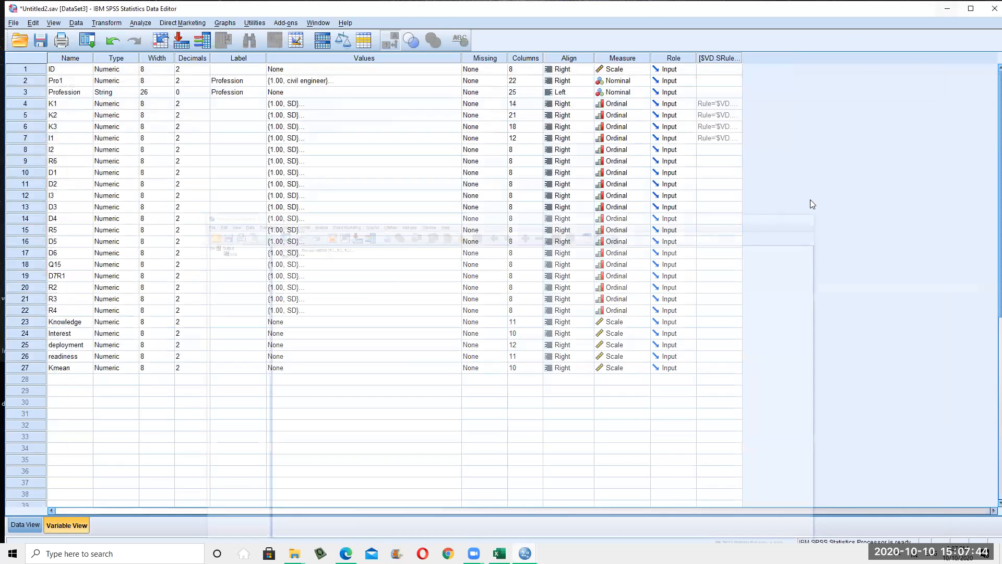
{"action": "left_click", "coordinate": [26, 524]}
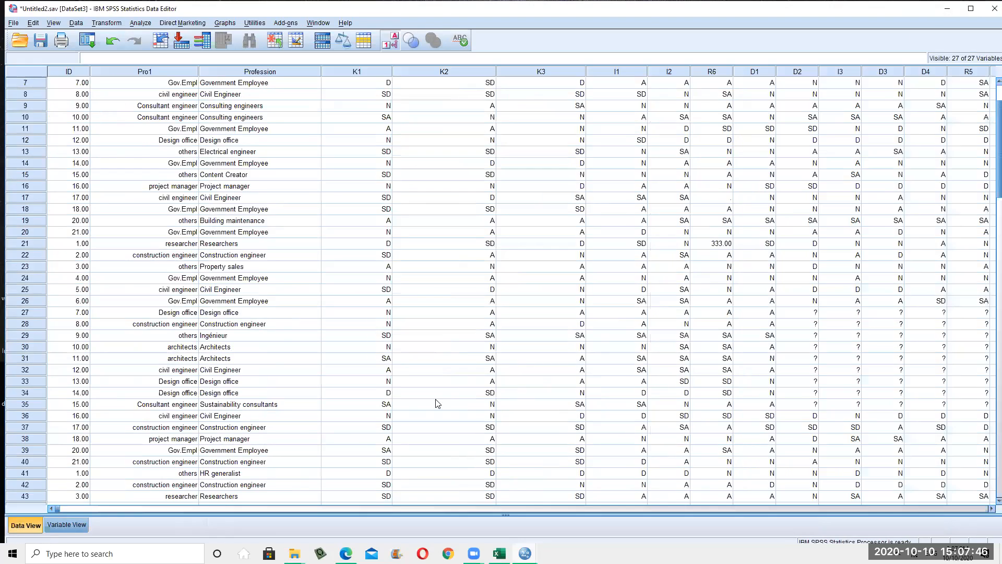
{"action": "left_click_drag", "start_coordinate": [437, 509], "coordinate": [830, 463]}
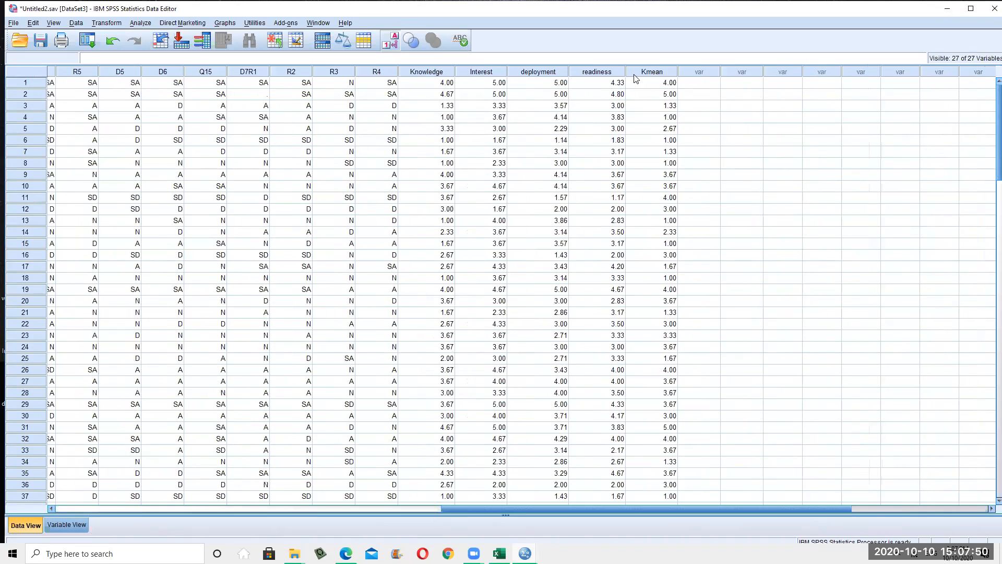
{"action": "left_click", "coordinate": [652, 72]}
{"action": "scroll", "coordinate": [679, 329], "scroll_direction": "down", "scroll_amount": 20}
{"action": "scroll", "coordinate": [678, 454], "scroll_direction": "down", "scroll_amount": 6}
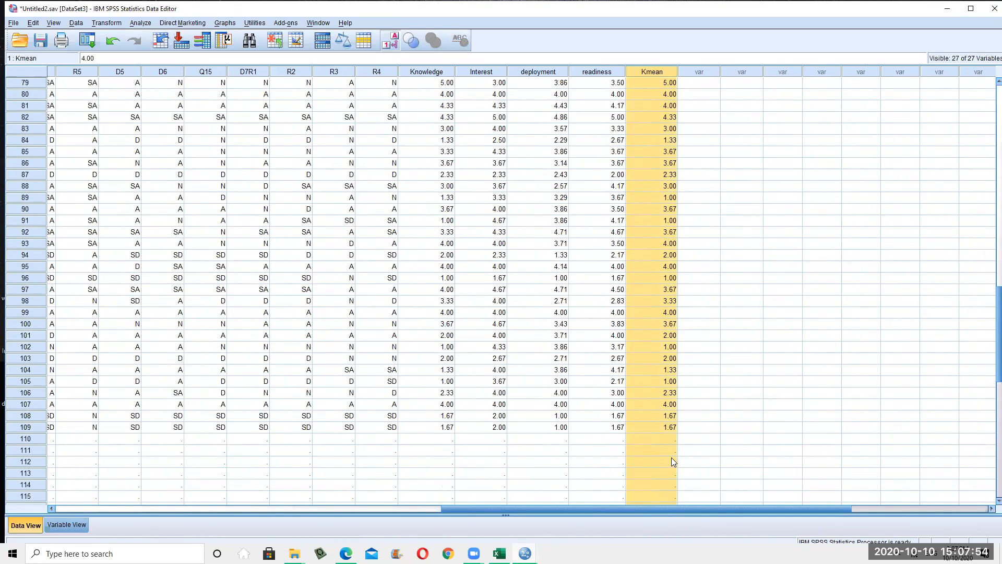
{"action": "left_click", "coordinate": [659, 430]}
{"action": "scroll", "coordinate": [660, 432], "scroll_direction": "up", "scroll_amount": 6}
{"action": "scroll", "coordinate": [660, 434], "scroll_direction": "up", "scroll_amount": 20}
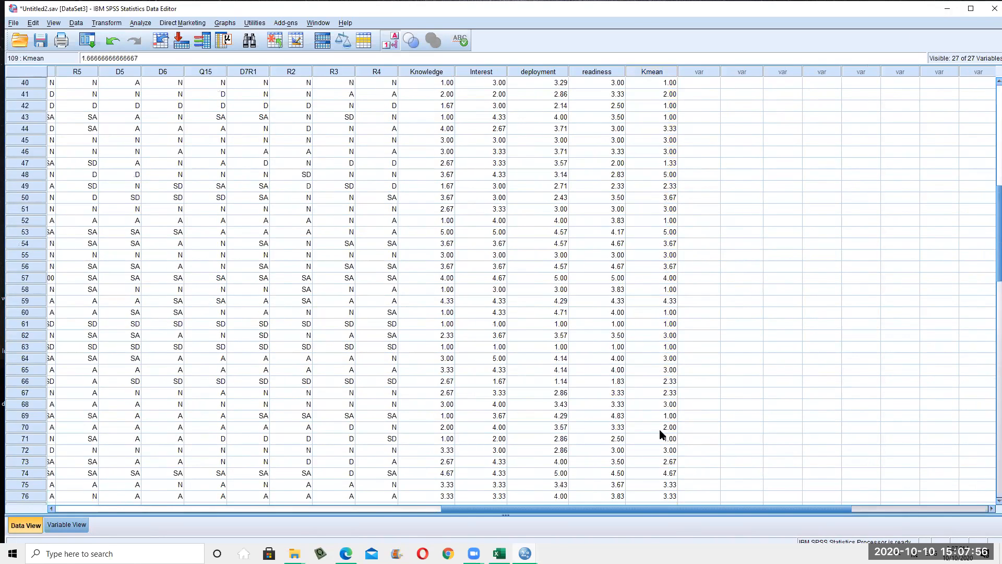
{"action": "left_click", "coordinate": [659, 75]}
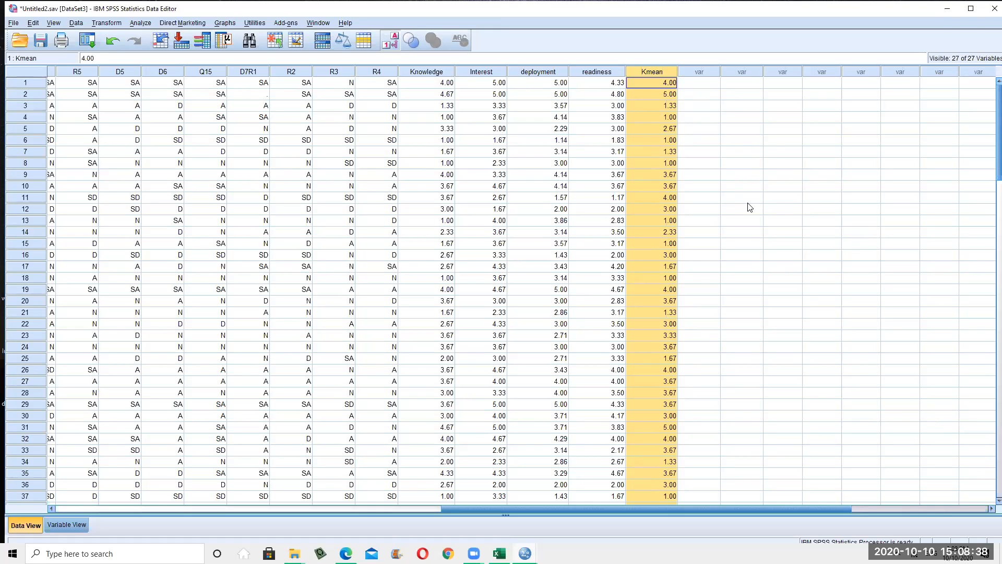
{"action": "left_click", "coordinate": [795, 357]}
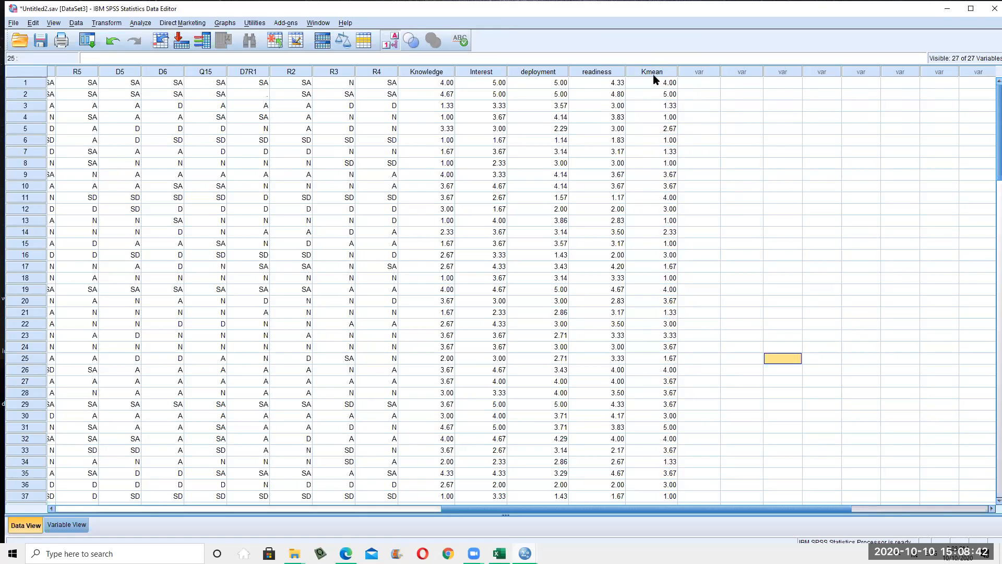
{"action": "left_click", "coordinate": [742, 175]}
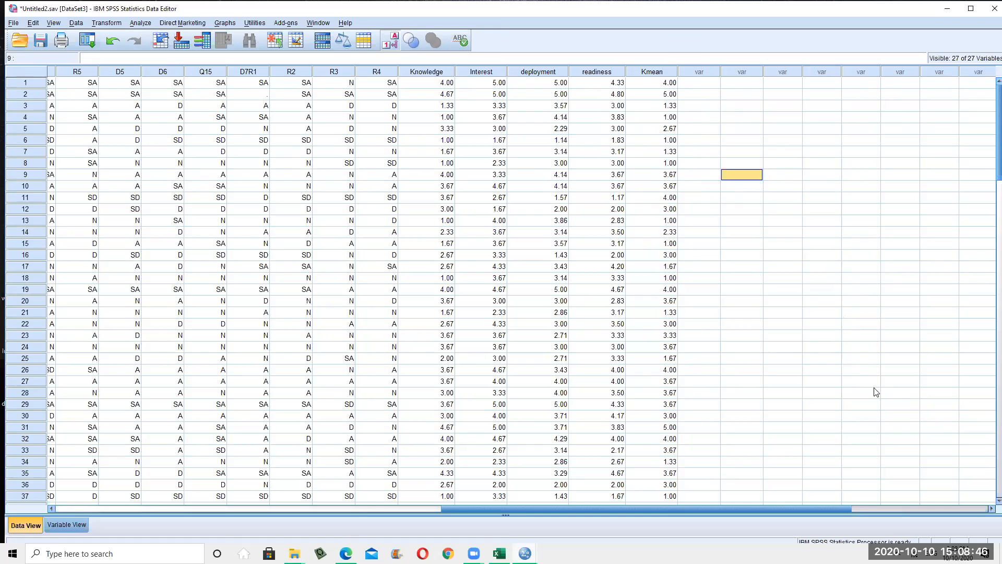
{"action": "left_click", "coordinate": [652, 72]}
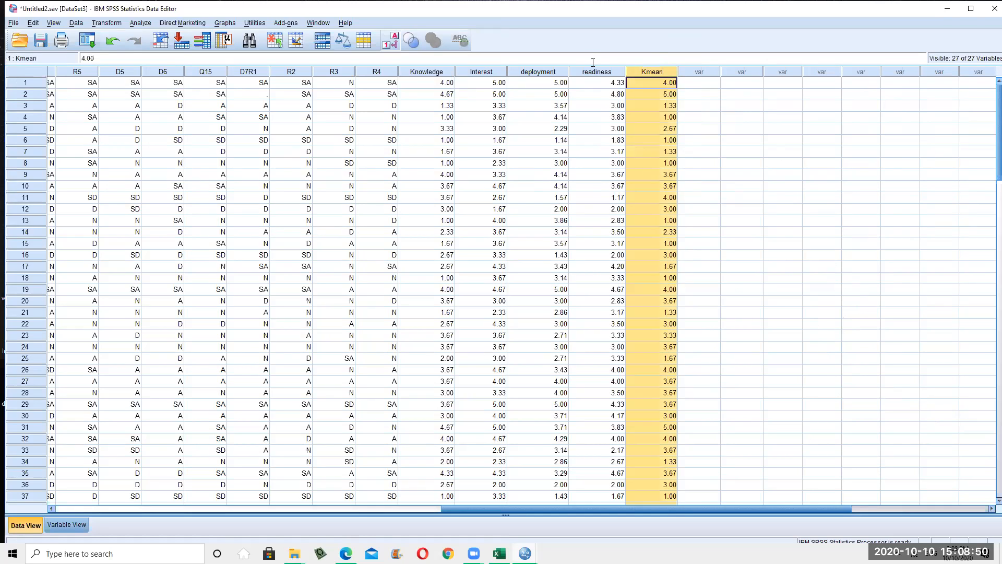
{"action": "left_click", "coordinate": [596, 71]}
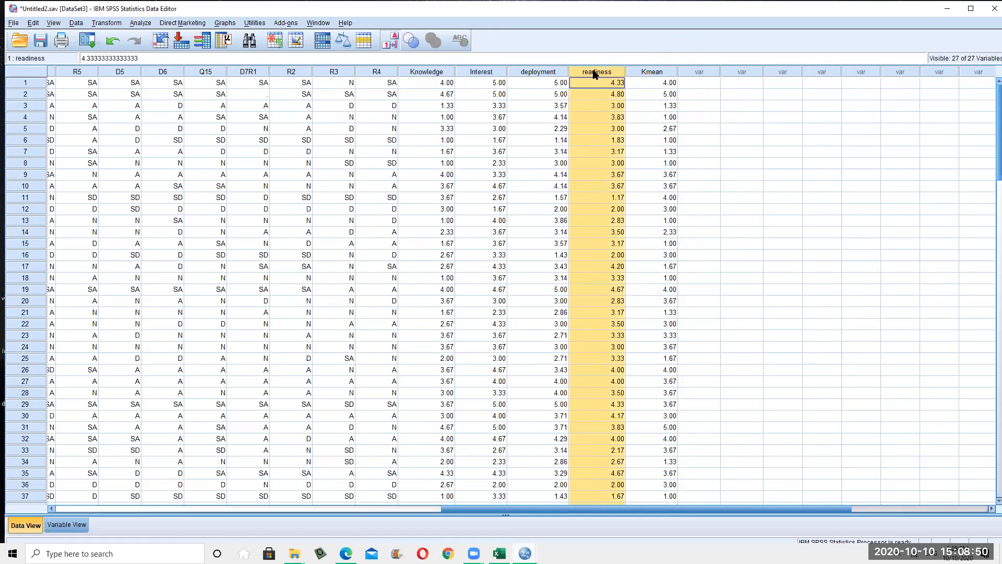
{"action": "left_click", "coordinate": [537, 71]}
{"action": "left_click", "coordinate": [484, 73]}
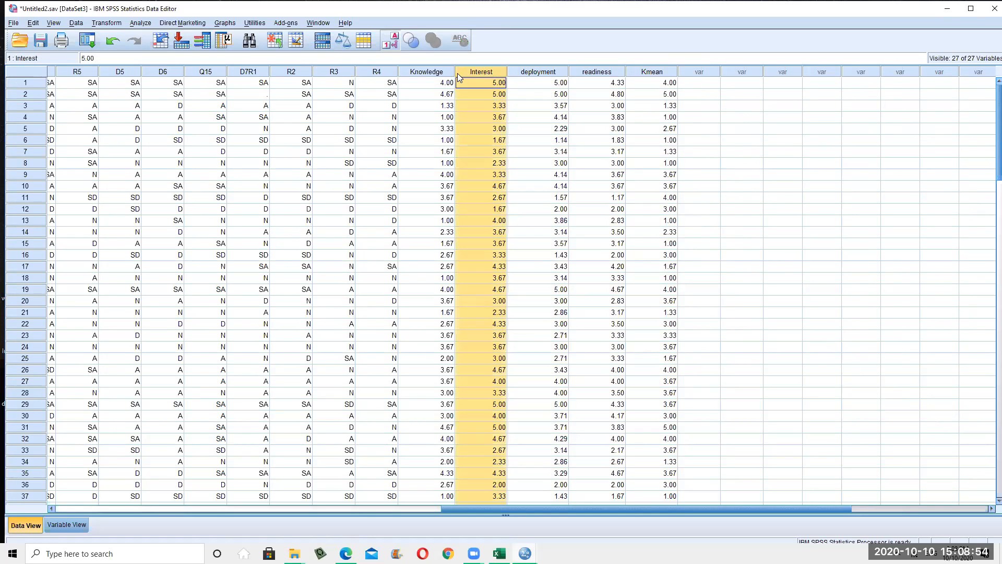
{"action": "left_click", "coordinate": [450, 73]}
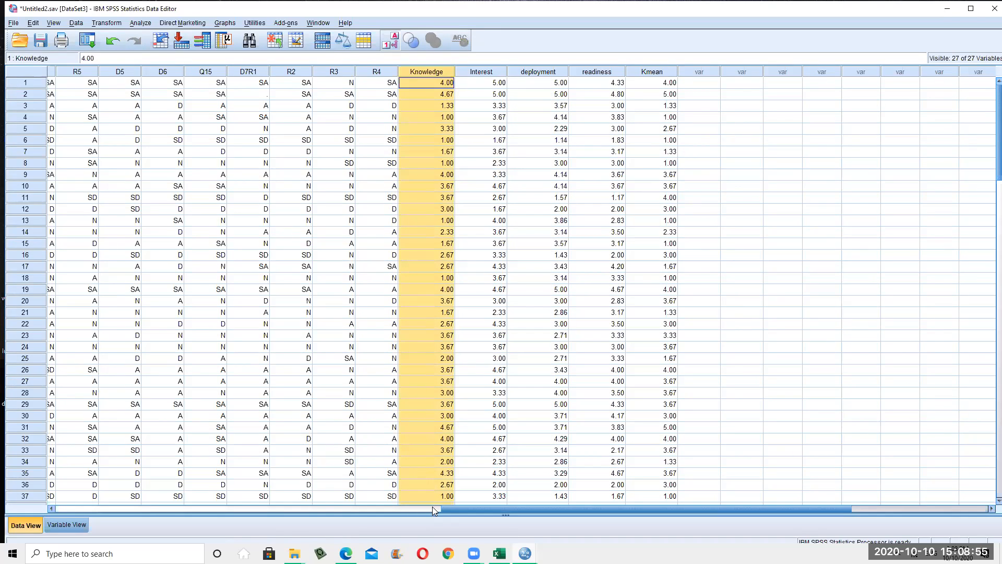
{"action": "left_click", "coordinate": [319, 509]}
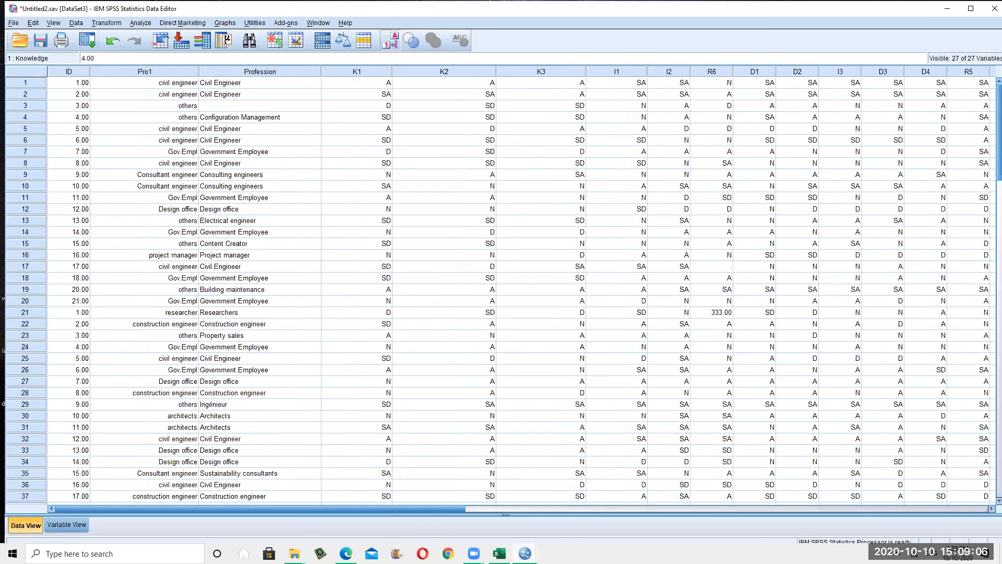
{"action": "left_click_drag", "start_coordinate": [557, 508], "coordinate": [816, 494]}
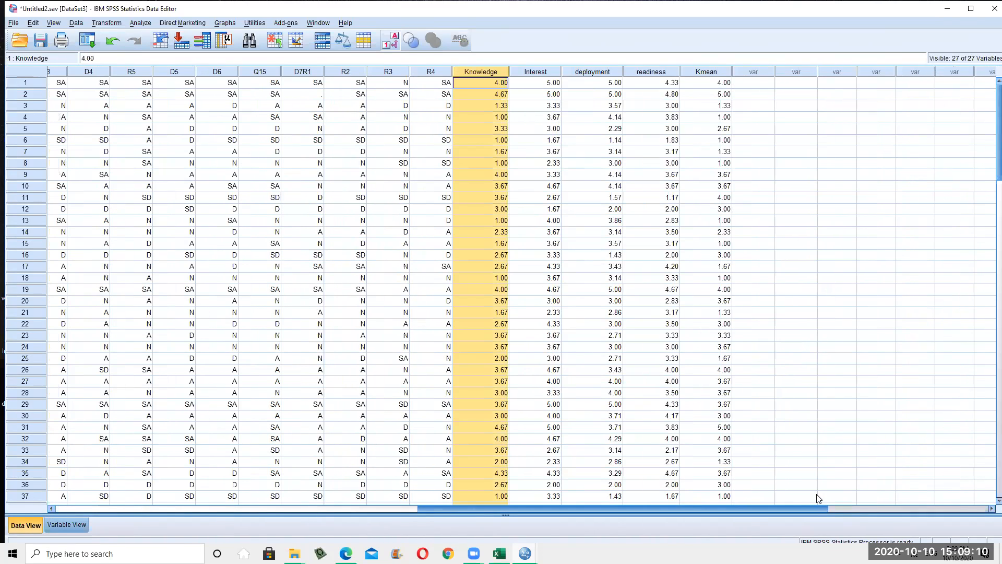
{"action": "left_click", "coordinate": [713, 81]}
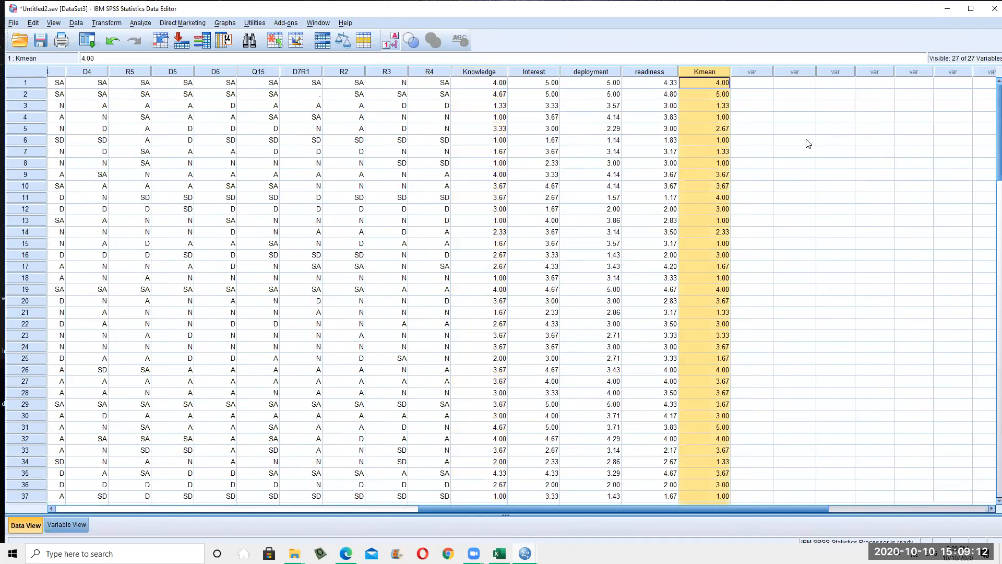
{"action": "left_click", "coordinate": [808, 143]}
{"action": "left_click", "coordinate": [712, 68]}
{"action": "left_click", "coordinate": [306, 74]}
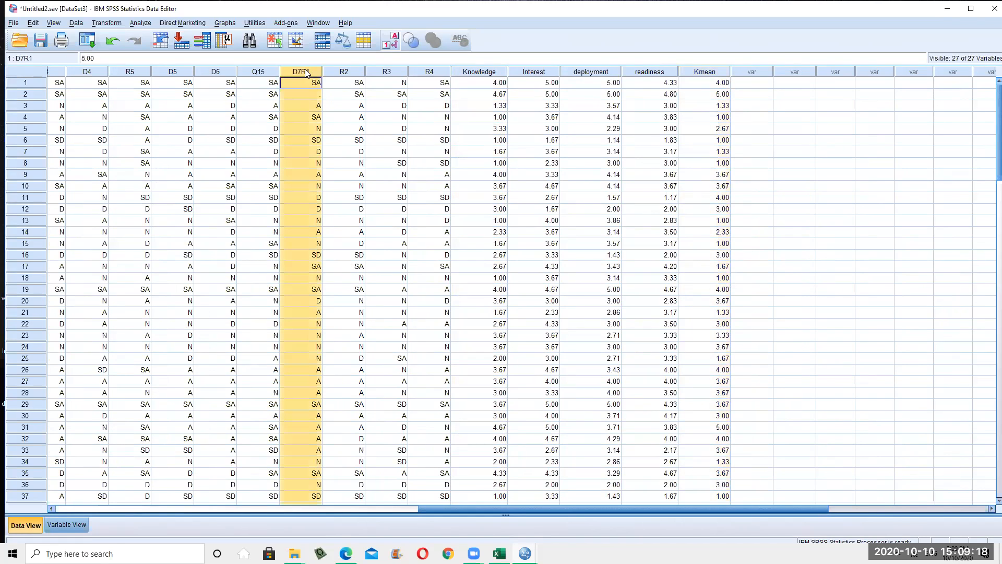
{"action": "left_click", "coordinate": [265, 74]}
{"action": "left_click", "coordinate": [713, 73]}
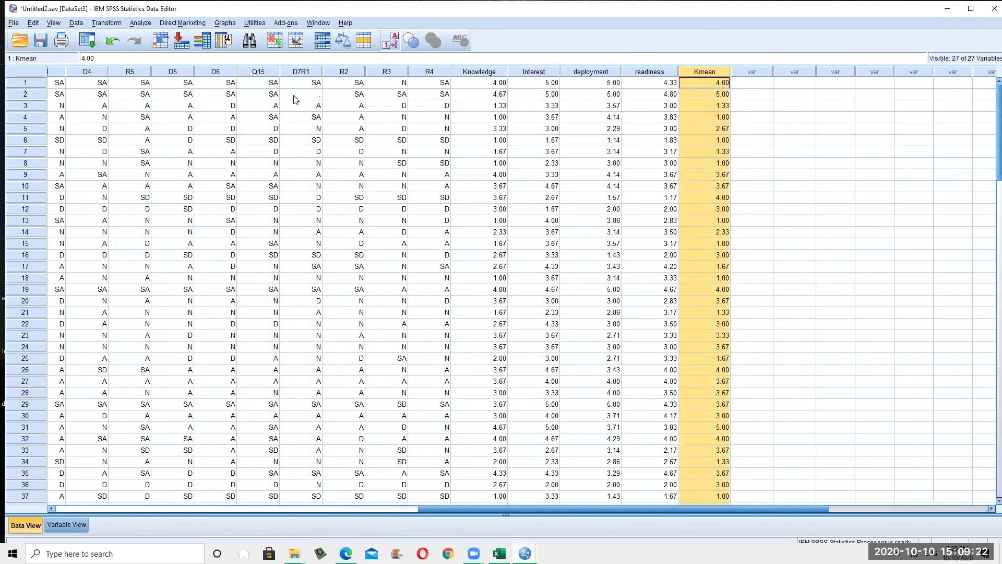
{"action": "left_click", "coordinate": [256, 75]}
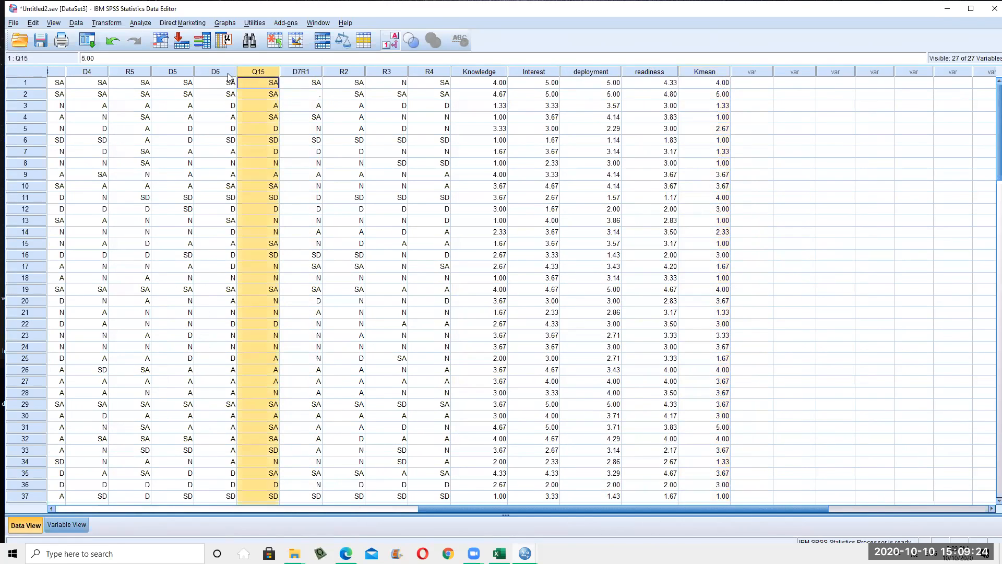
{"action": "left_click", "coordinate": [228, 76]}
{"action": "left_click", "coordinate": [702, 74]}
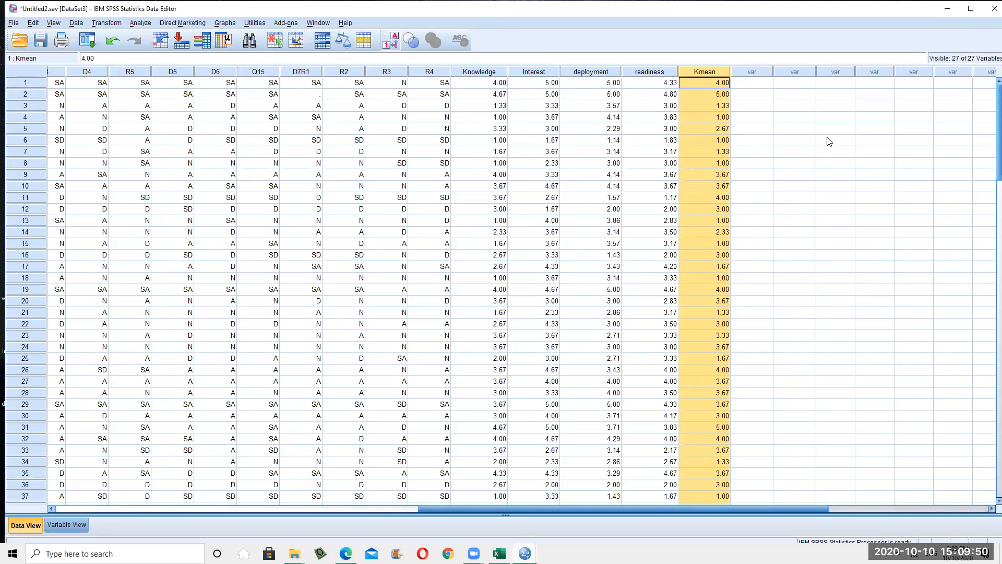
{"action": "left_click", "coordinate": [590, 72]}
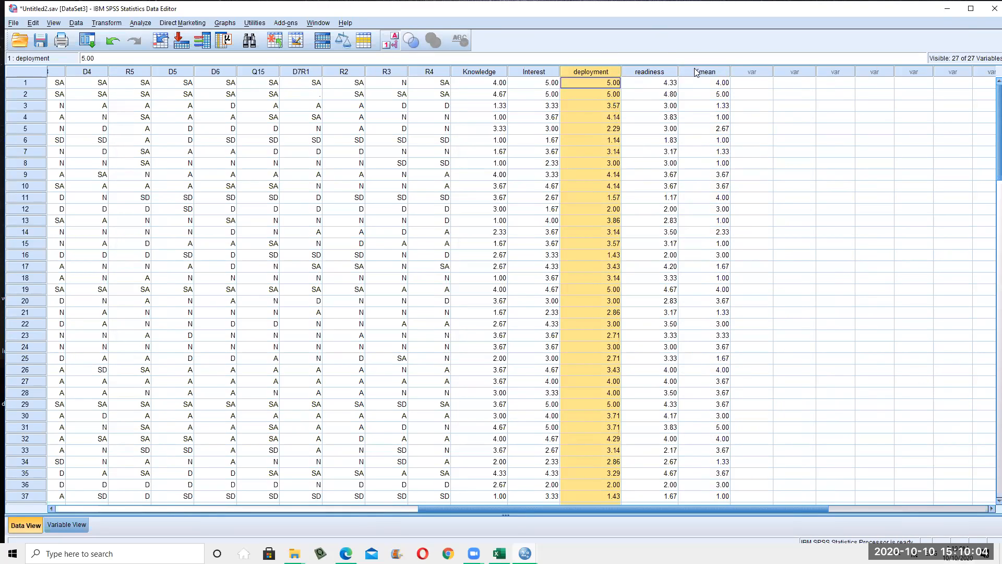
{"action": "left_click", "coordinate": [712, 76]}
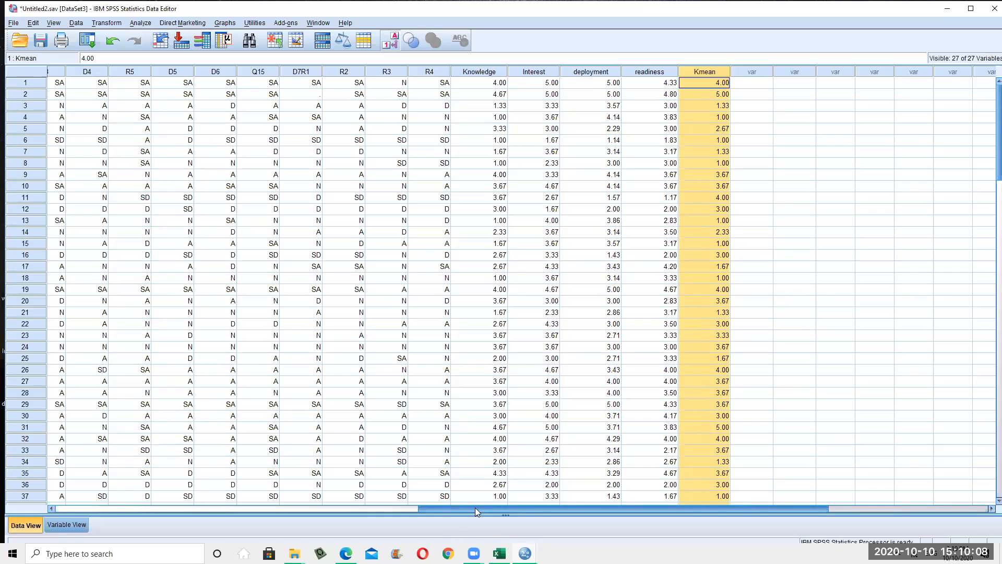
{"action": "left_click_drag", "start_coordinate": [479, 508], "coordinate": [202, 512]}
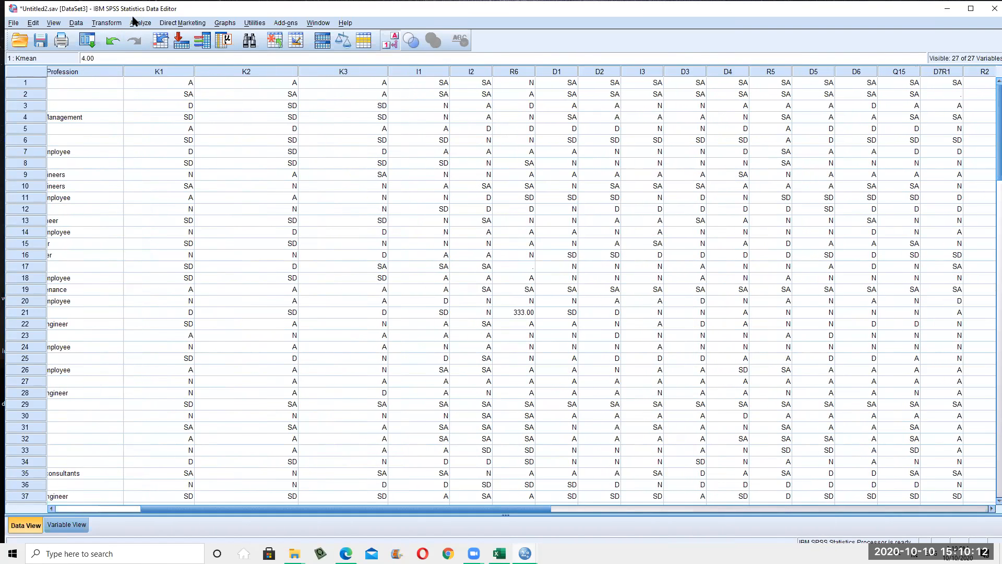
{"action": "left_click", "coordinate": [109, 23]}
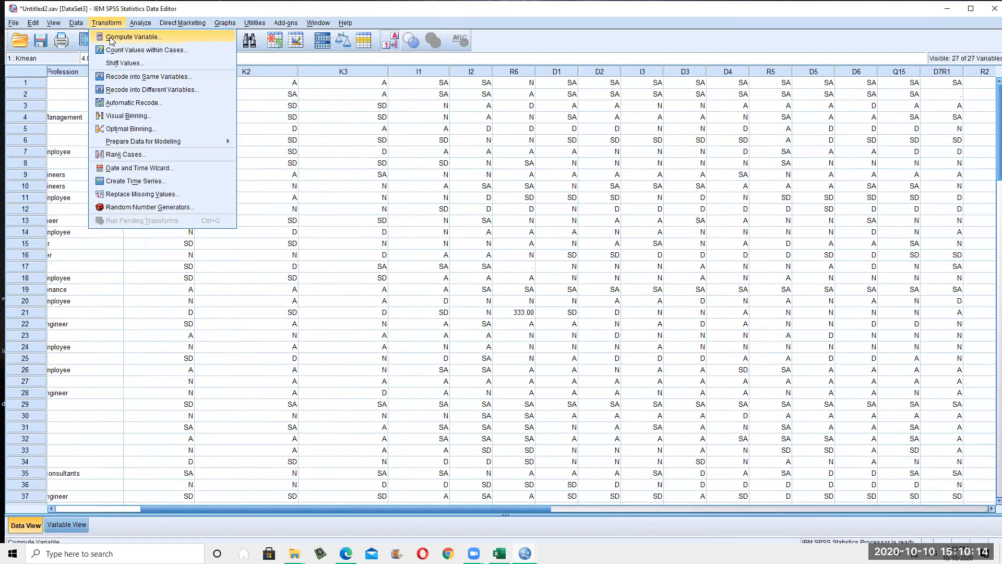
{"action": "left_click", "coordinate": [112, 38]}
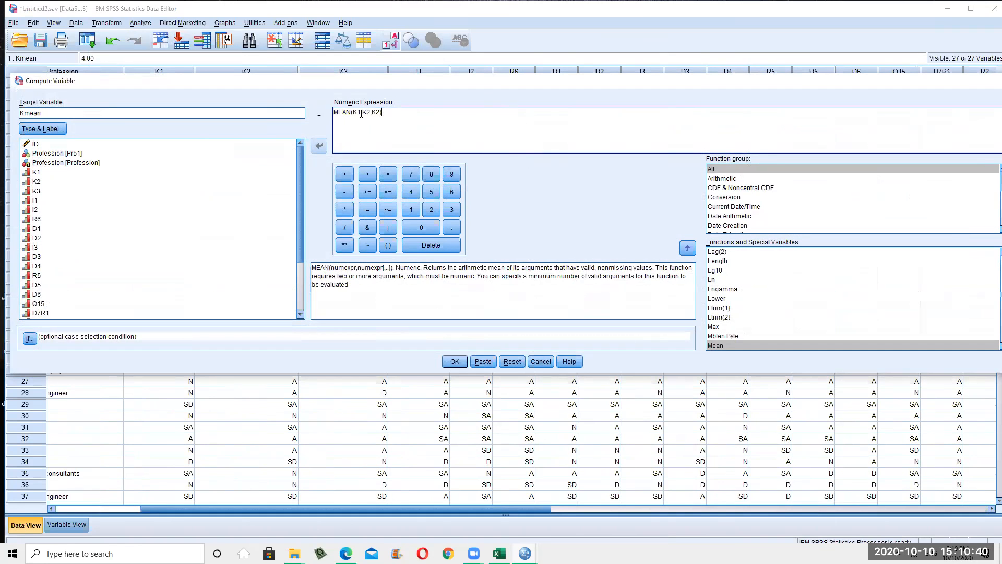
{"action": "left_click_drag", "start_coordinate": [396, 112], "coordinate": [338, 112]}
{"action": "left_click", "coordinate": [541, 361]}
{"action": "left_click_drag", "start_coordinate": [517, 511], "coordinate": [582, 511]}
{"action": "left_click_drag", "start_coordinate": [826, 496], "coordinate": [811, 474]}
{"action": "left_click", "coordinate": [634, 254]}
{"action": "left_click", "coordinate": [638, 74]}
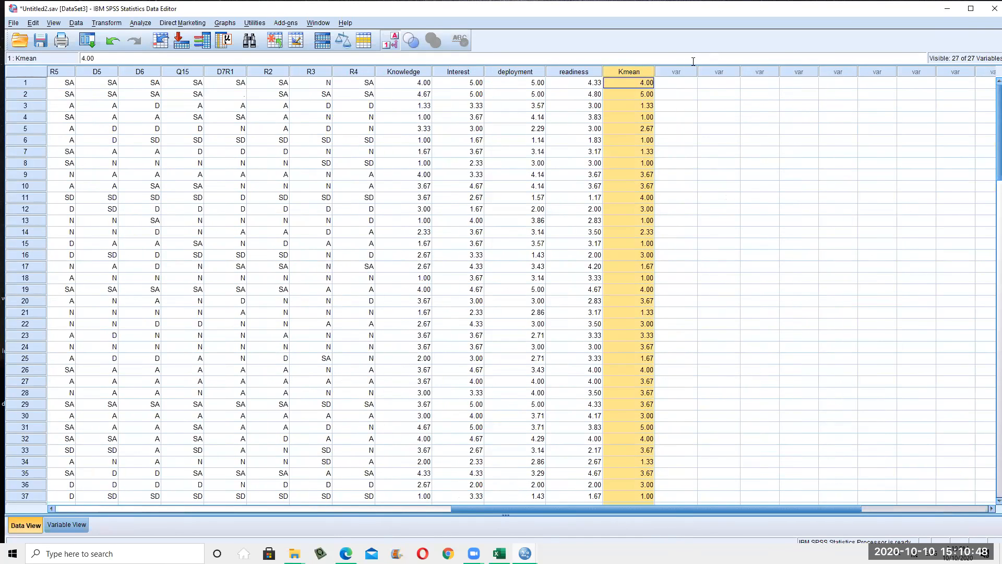
{"action": "left_click", "coordinate": [106, 22]}
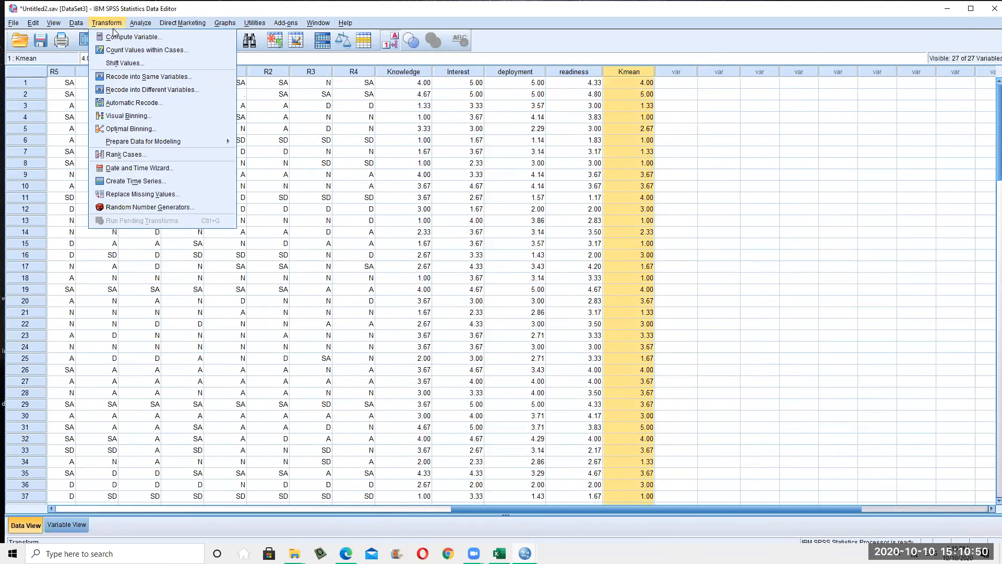
{"action": "left_click", "coordinate": [648, 250]}
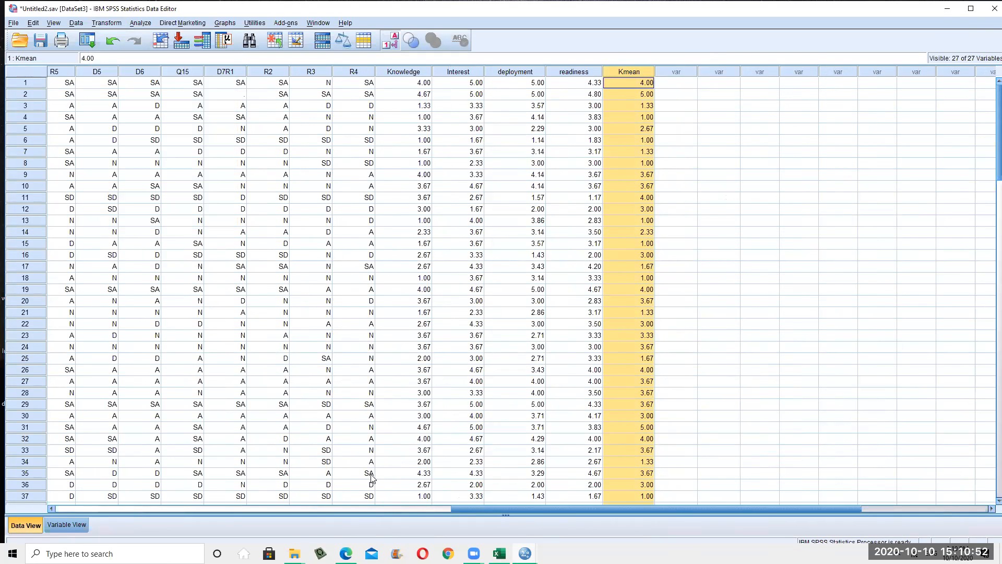
{"action": "left_click_drag", "start_coordinate": [487, 511], "coordinate": [91, 510]}
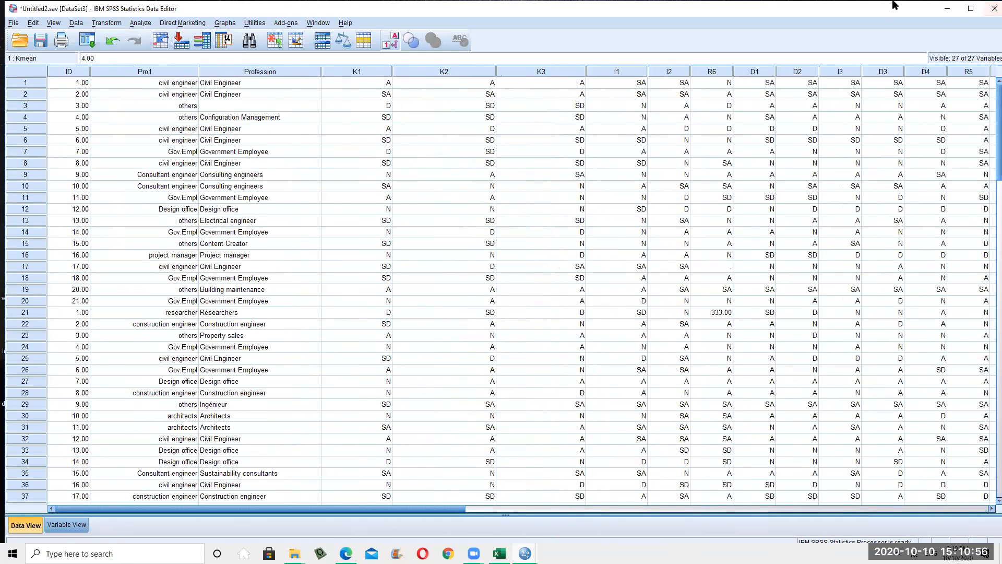
{"action": "left_click", "coordinate": [443, 381]}
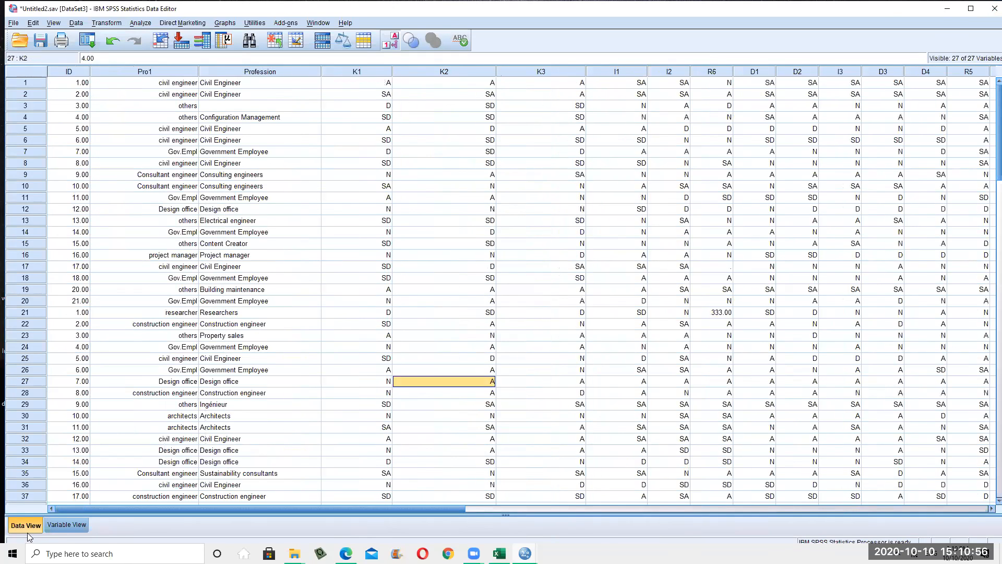
{"action": "left_click", "coordinate": [66, 524]}
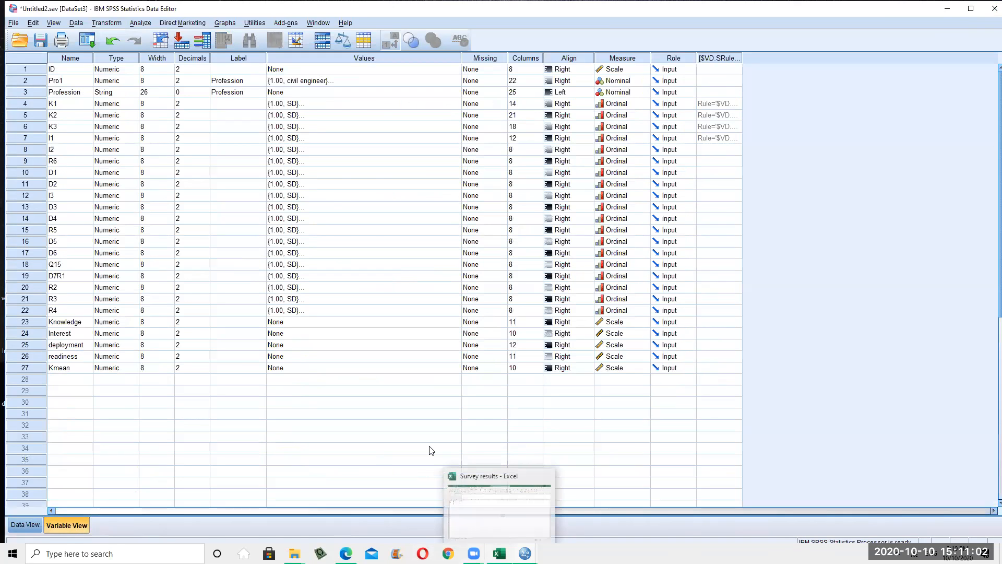
{"action": "left_click", "coordinate": [25, 525]}
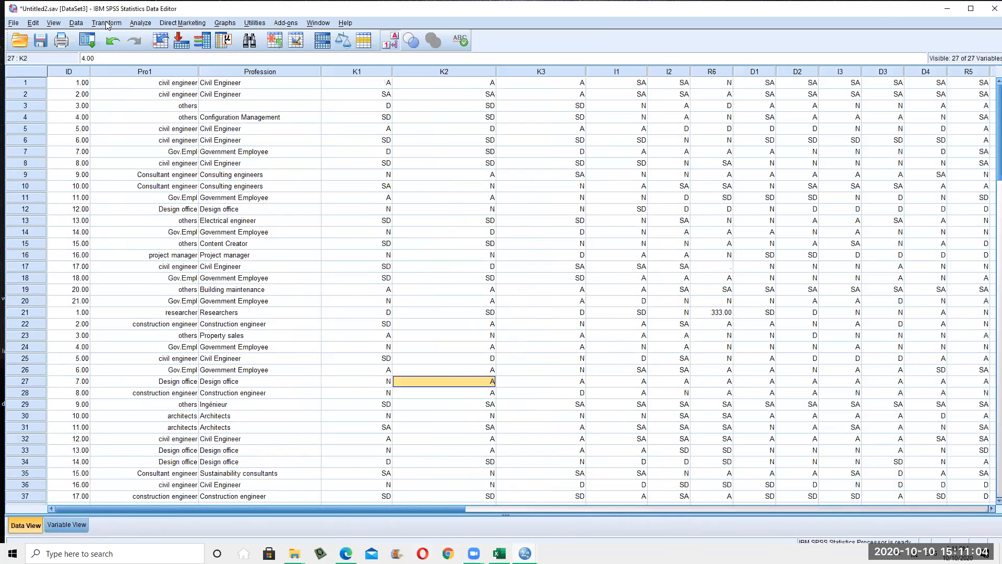
{"action": "left_click", "coordinate": [363, 220]}
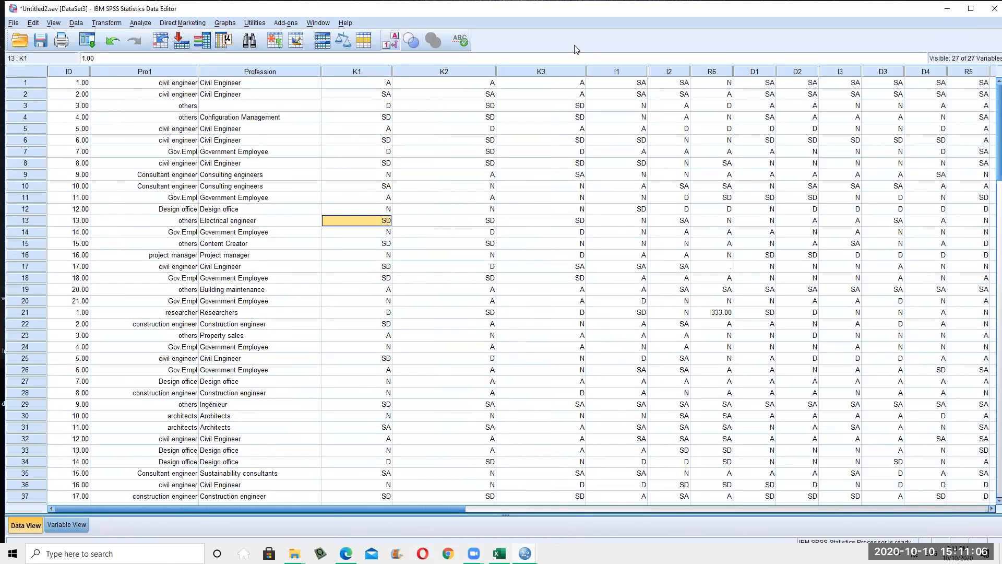
{"action": "left_click", "coordinate": [225, 23]}
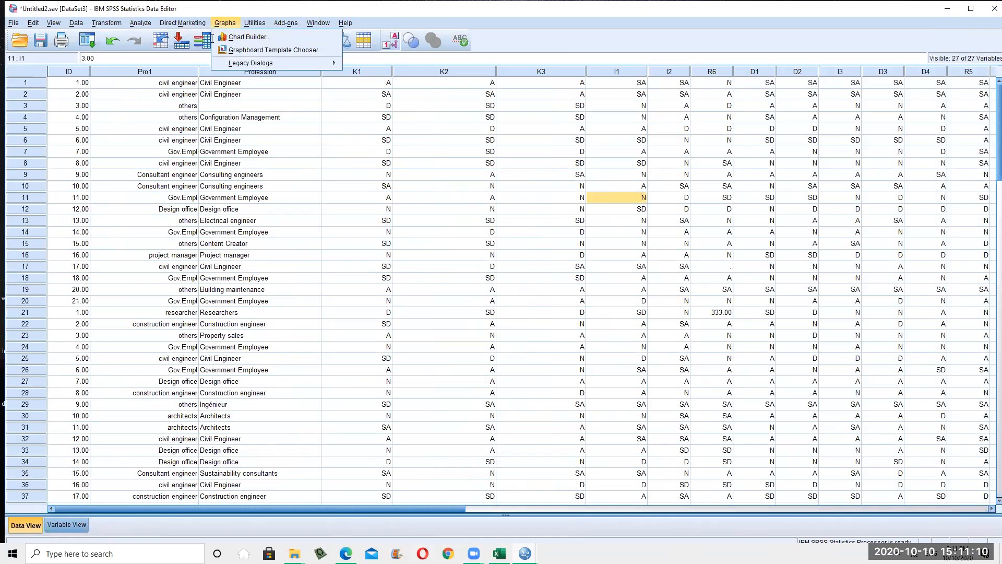
{"action": "left_click", "coordinate": [171, 246]}
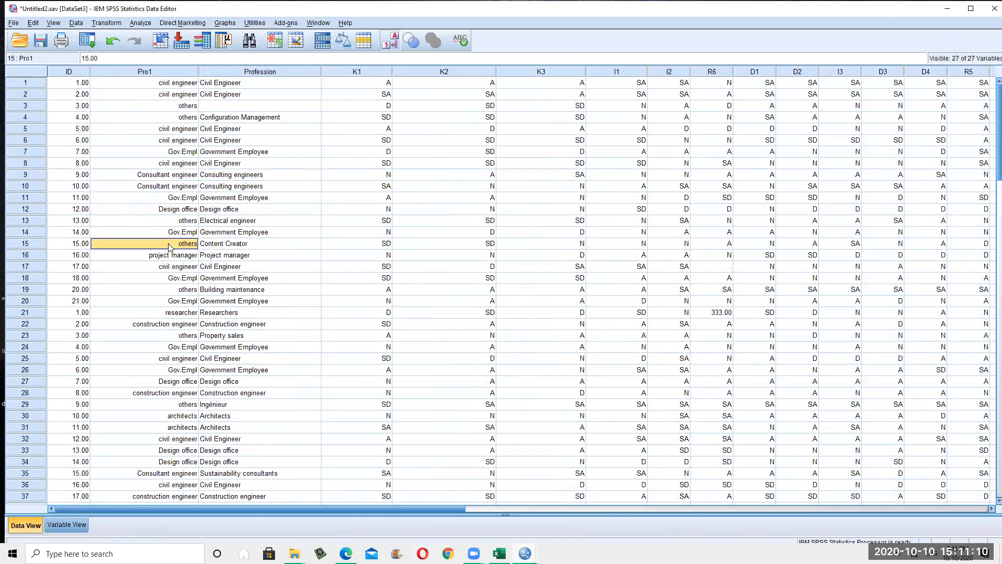
Open the Chart Builder from the Graphs menu, acknowledging its information notice
{"action": "left_click", "coordinate": [225, 23]}
{"action": "left_click", "coordinate": [245, 35]}
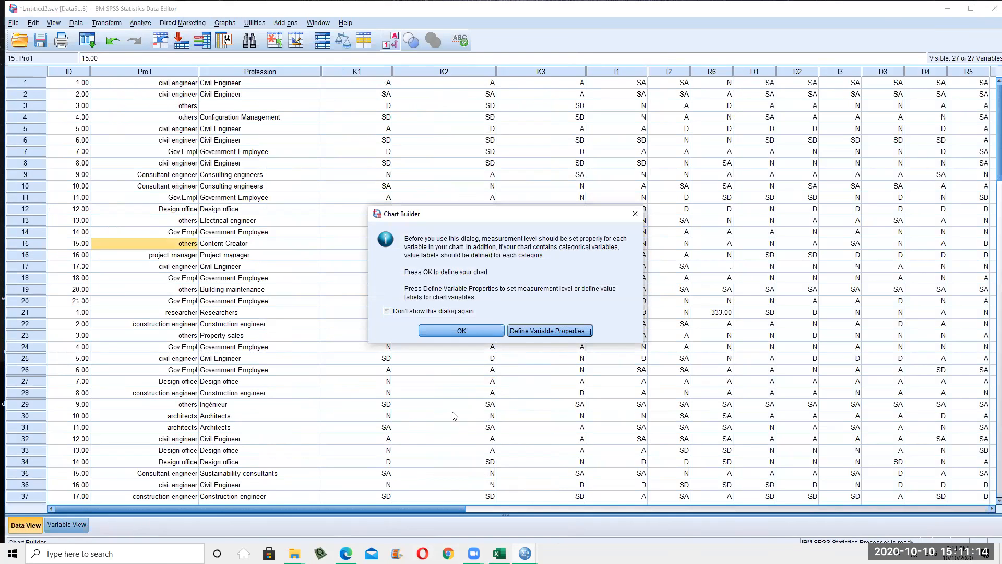
{"action": "left_click", "coordinate": [635, 213]}
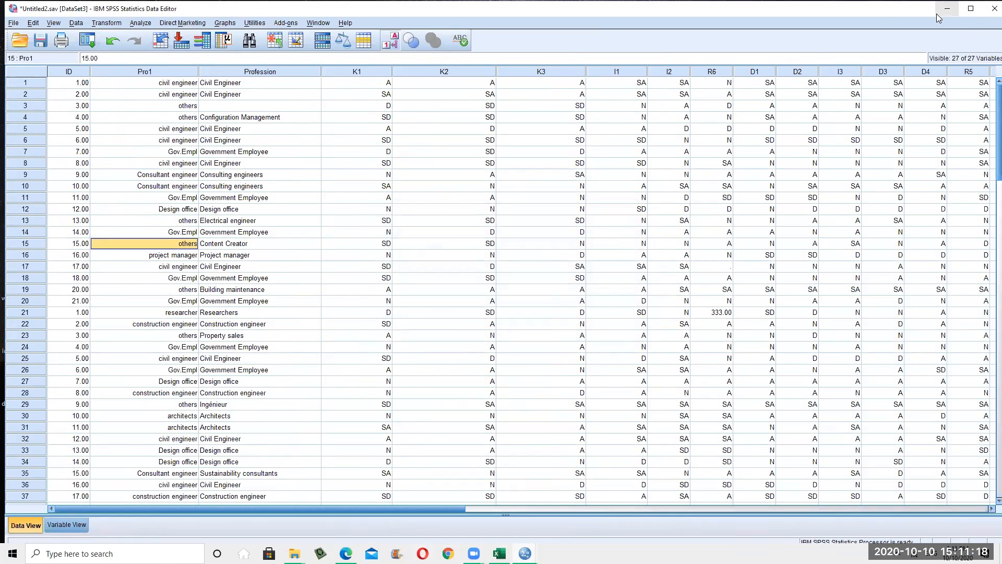
{"action": "left_click", "coordinate": [226, 23]}
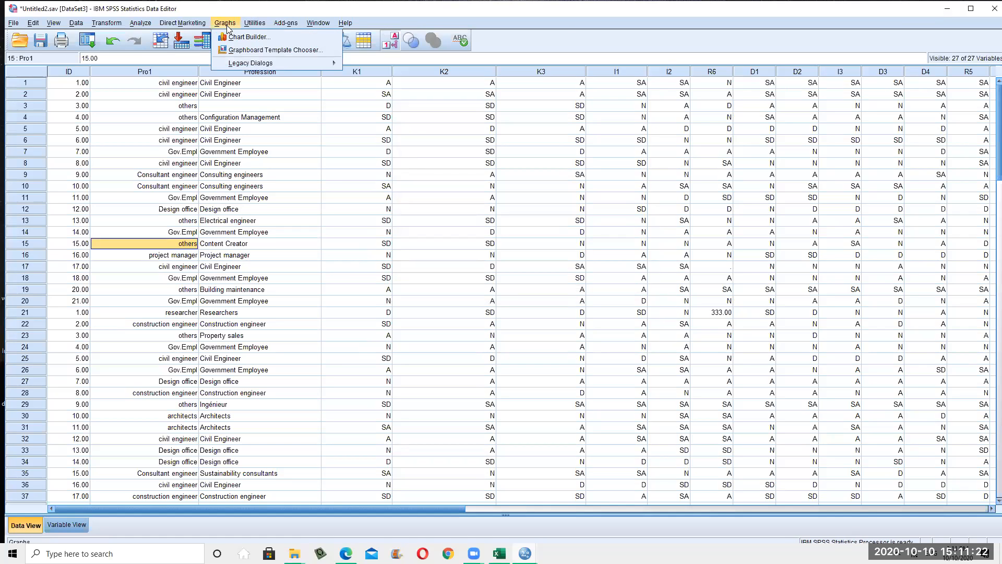
{"action": "left_click", "coordinate": [251, 39]}
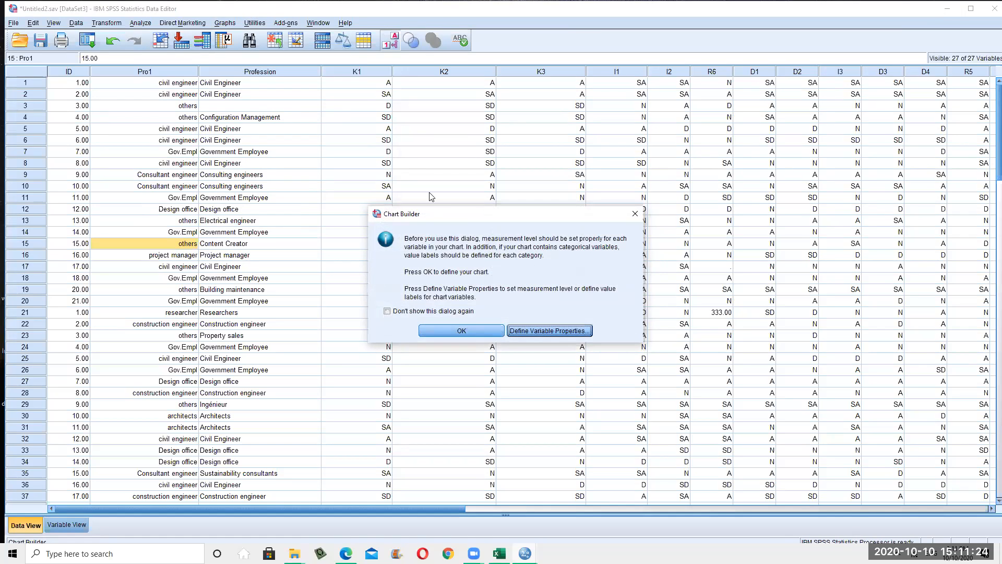
{"action": "left_click", "coordinate": [470, 330]}
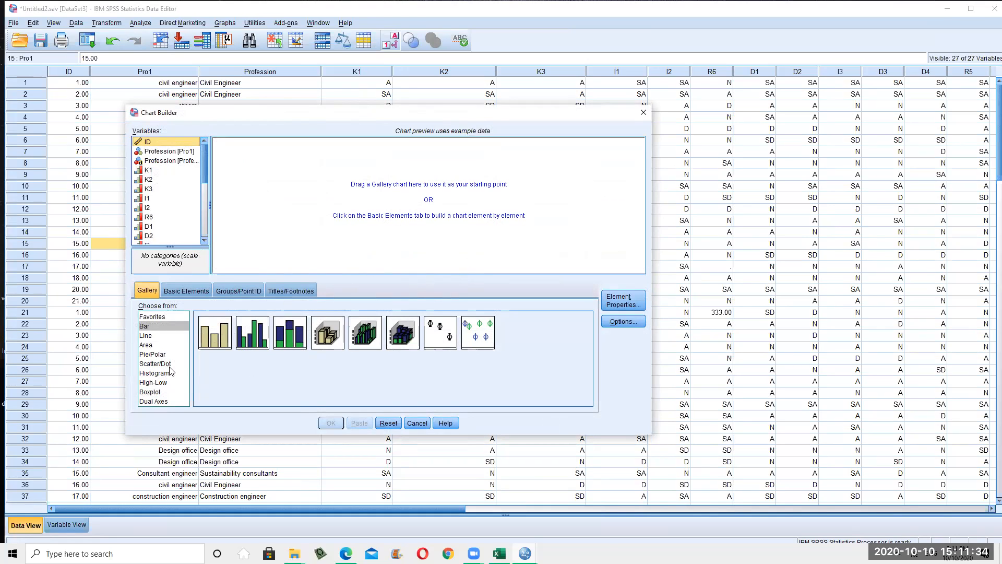
Build a pie chart with K1 defining the slices (SD, D, N, A, SA)
{"action": "left_click", "coordinate": [158, 326]}
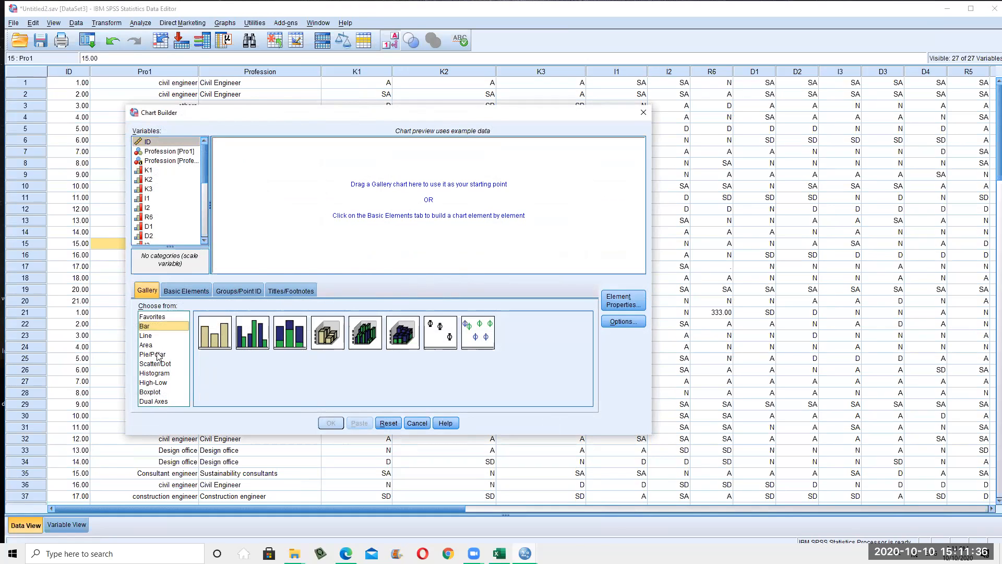
{"action": "left_click", "coordinate": [157, 354]}
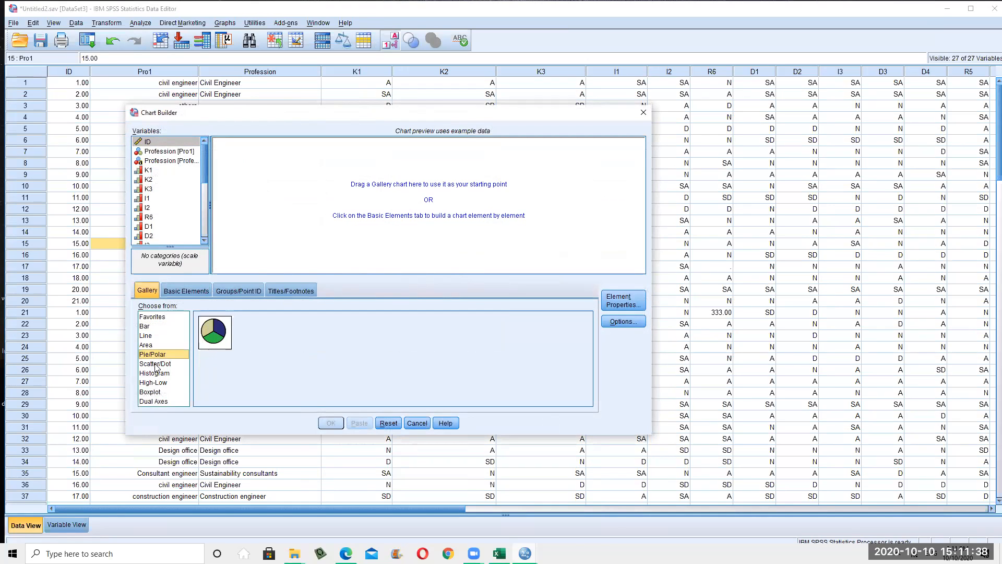
{"action": "left_click", "coordinate": [211, 340]}
{"action": "left_click_drag", "start_coordinate": [213, 340], "coordinate": [426, 199]}
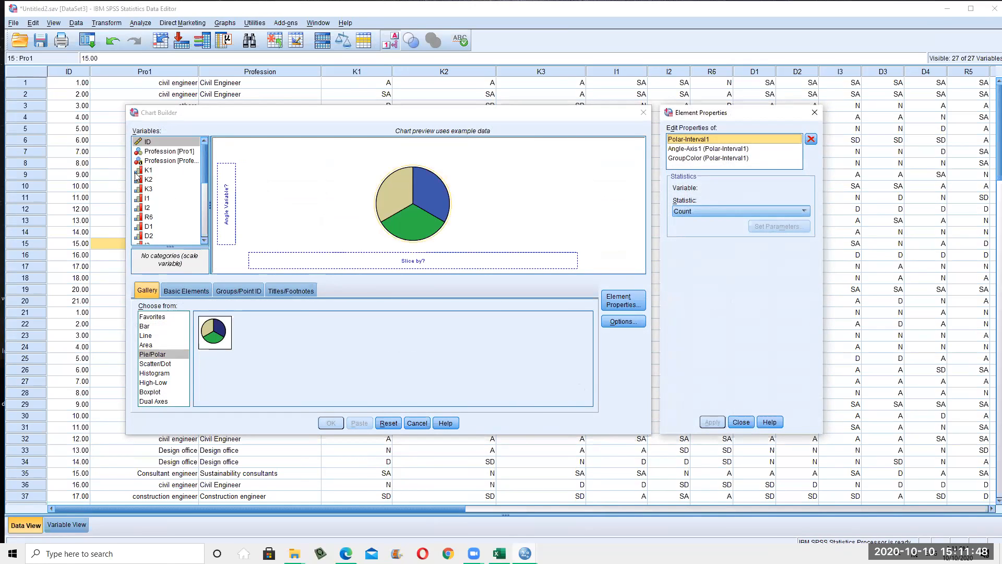
{"action": "left_click", "coordinate": [146, 171]}
{"action": "left_click_drag", "start_coordinate": [148, 172], "coordinate": [423, 261]}
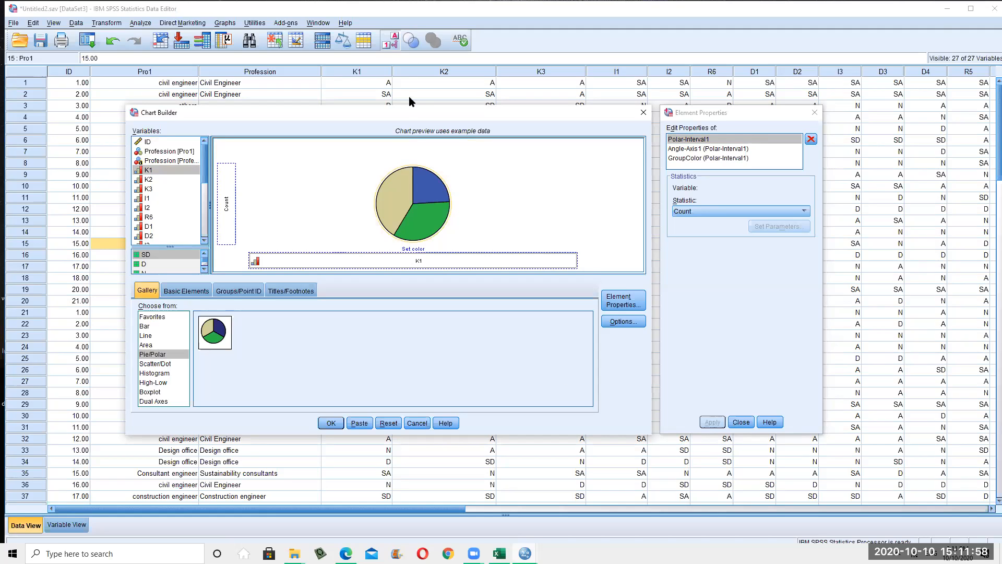
{"action": "left_click", "coordinate": [332, 423]}
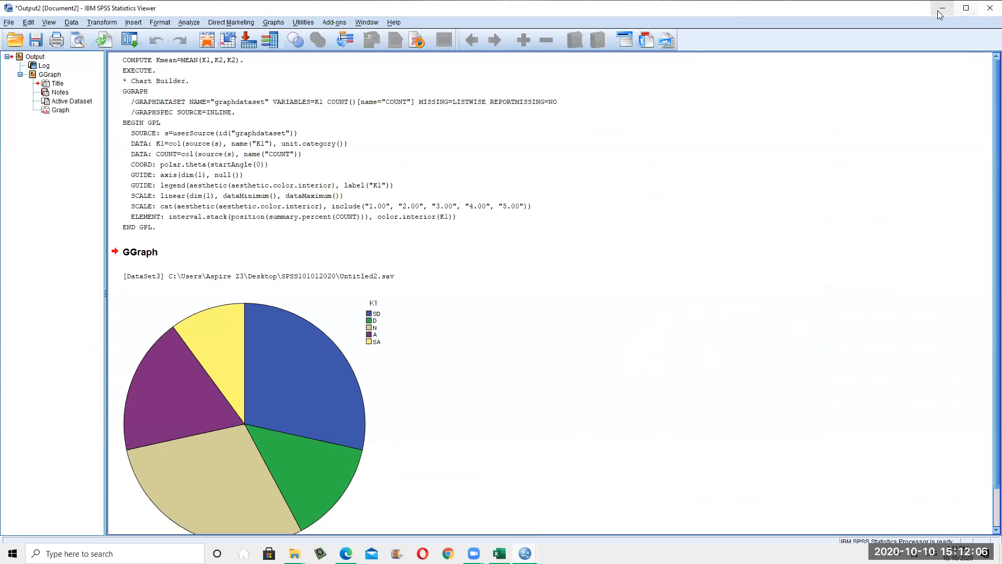
Open the K1 pie chart in the Chart Editor and show percentage labels on its slices
{"action": "left_click", "coordinate": [305, 360]}
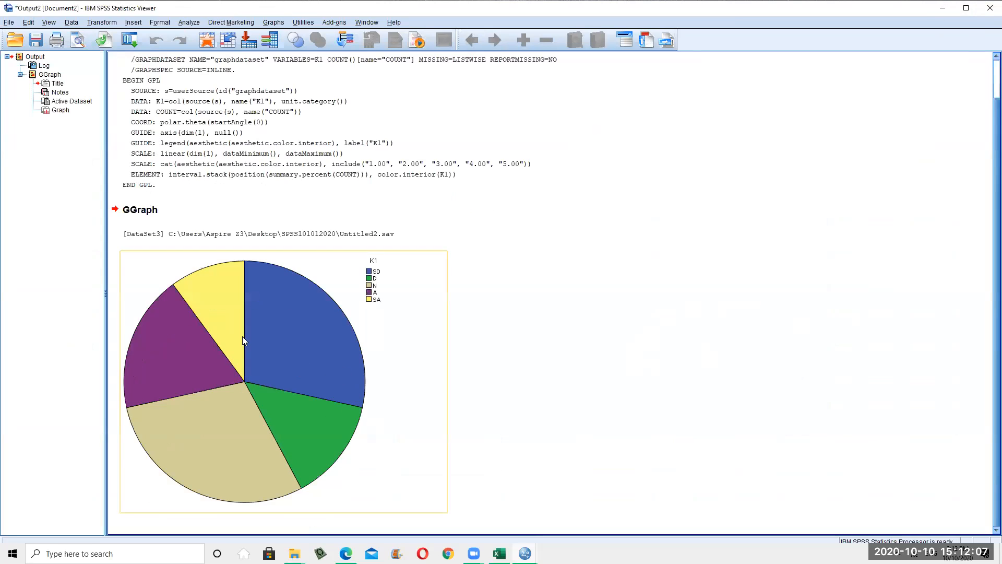
{"action": "left_click", "coordinate": [312, 369]}
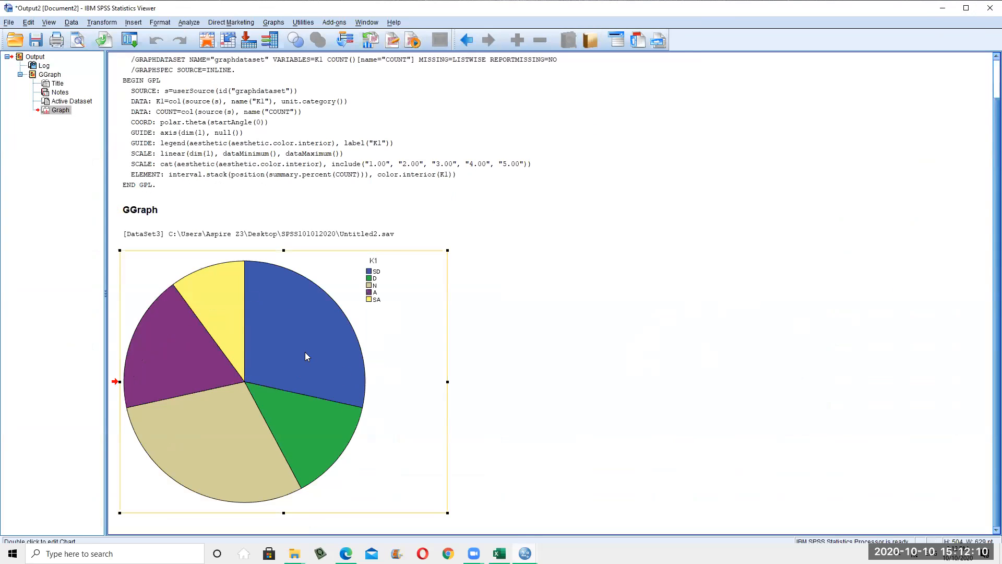
{"action": "right_click", "coordinate": [306, 355]}
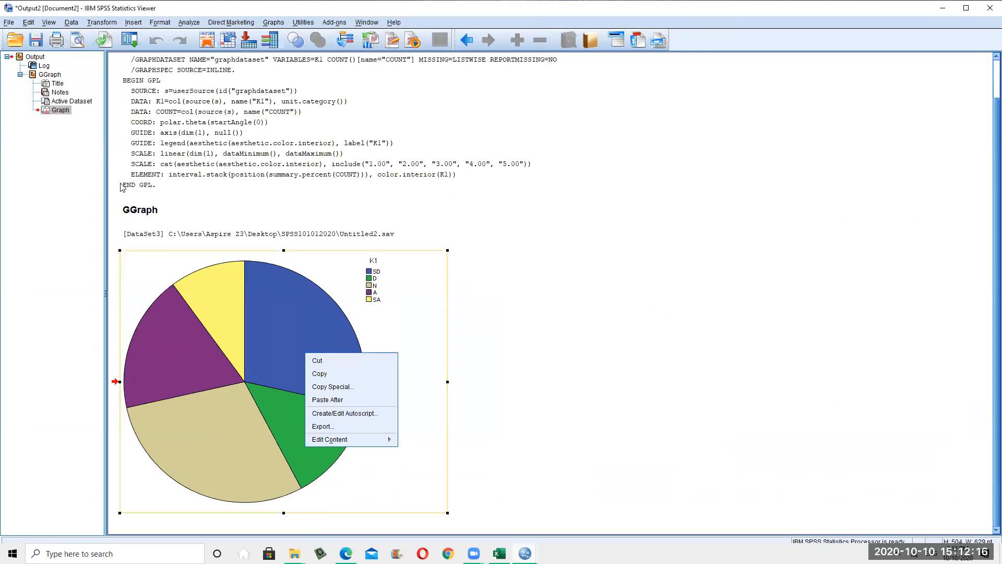
{"action": "double_click", "coordinate": [236, 328]}
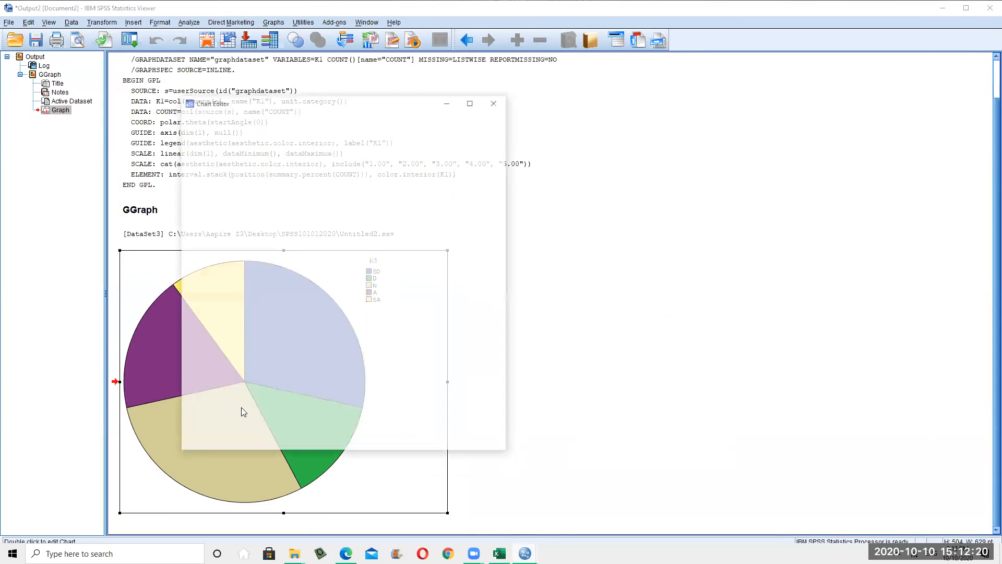
{"action": "left_click_drag", "start_coordinate": [418, 103], "coordinate": [743, 78]}
{"action": "left_click", "coordinate": [339, 110]}
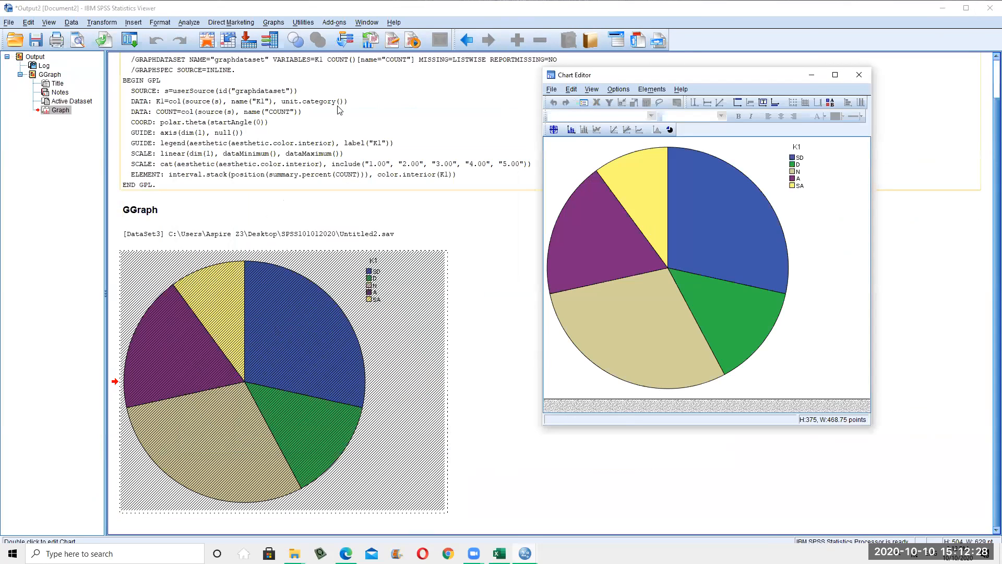
{"action": "left_click", "coordinate": [571, 129]}
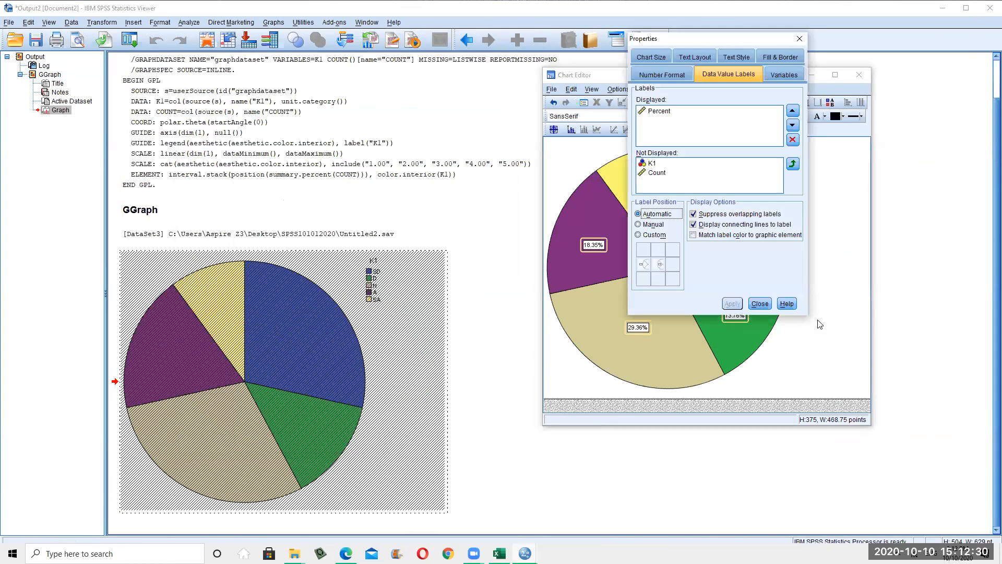
Add Count to the displayed data value labels so each slice shows percentage and count
{"action": "left_click", "coordinate": [666, 165]}
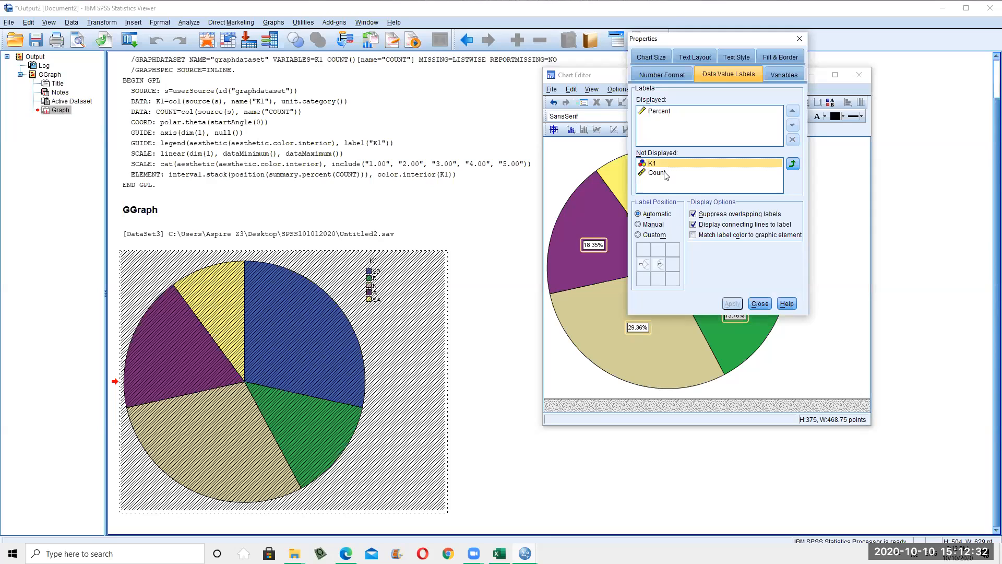
{"action": "left_click", "coordinate": [665, 173]}
{"action": "left_click", "coordinate": [763, 305]}
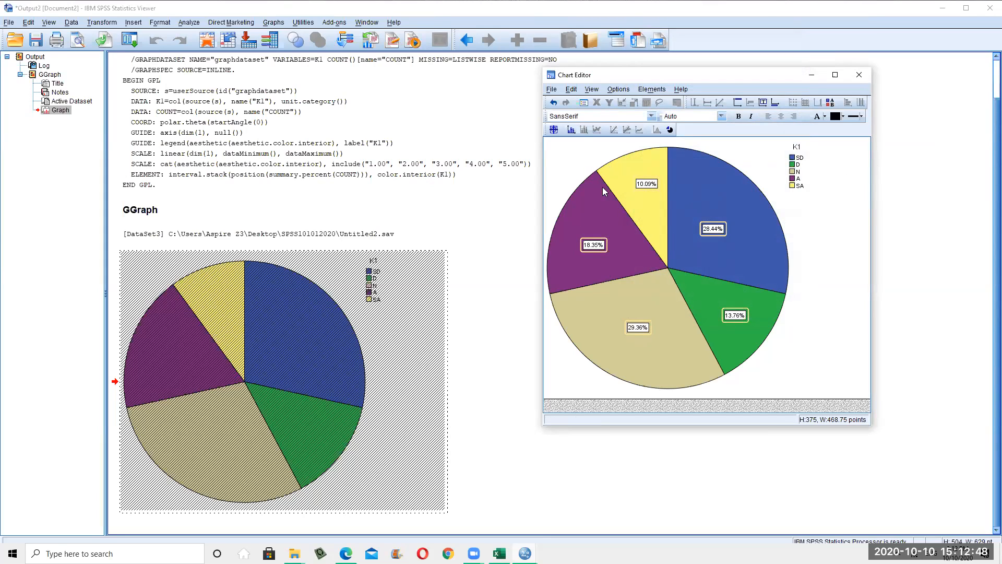
{"action": "left_click", "coordinate": [574, 133]}
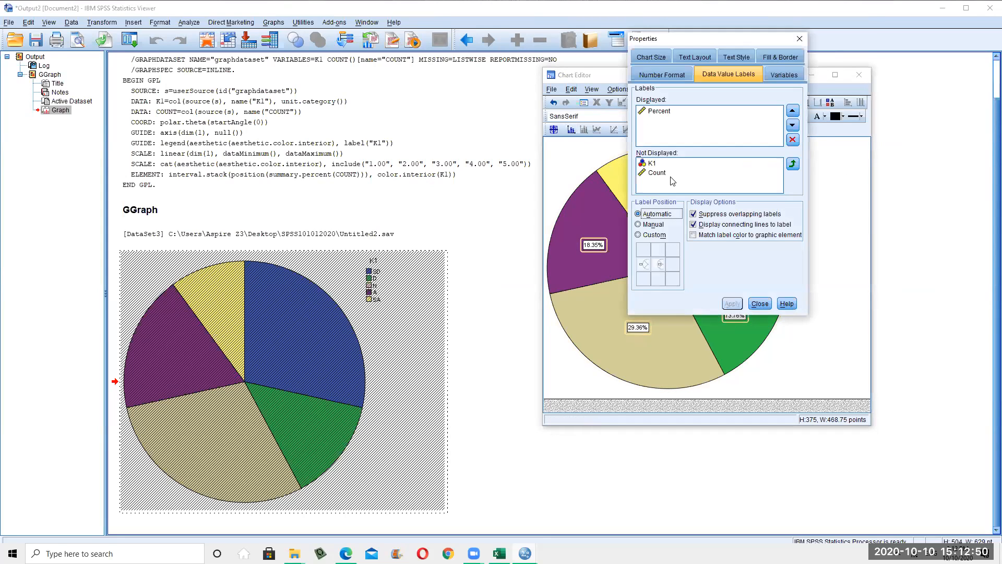
{"action": "left_click", "coordinate": [670, 175]}
{"action": "left_click", "coordinate": [793, 165]}
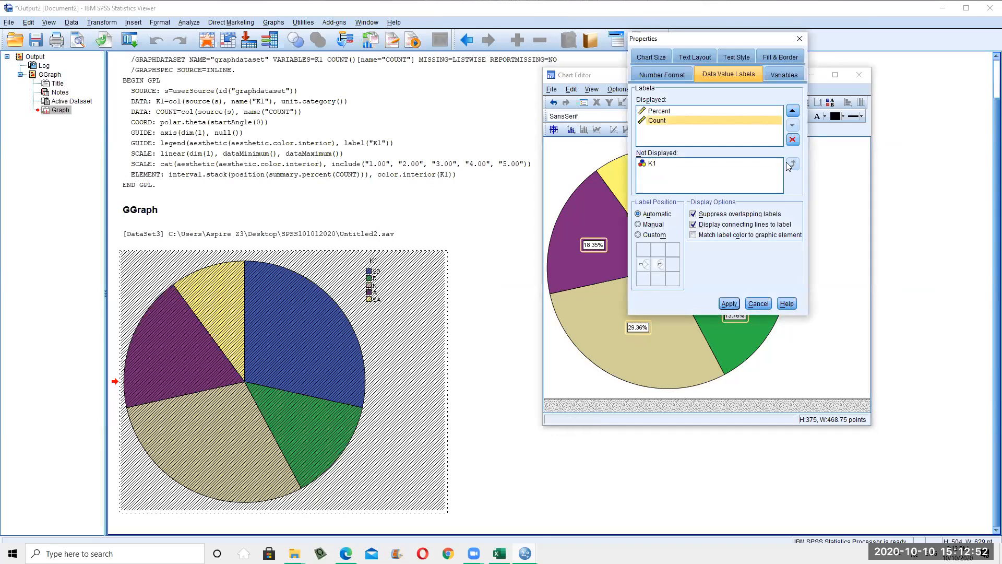
{"action": "left_click", "coordinate": [735, 304]}
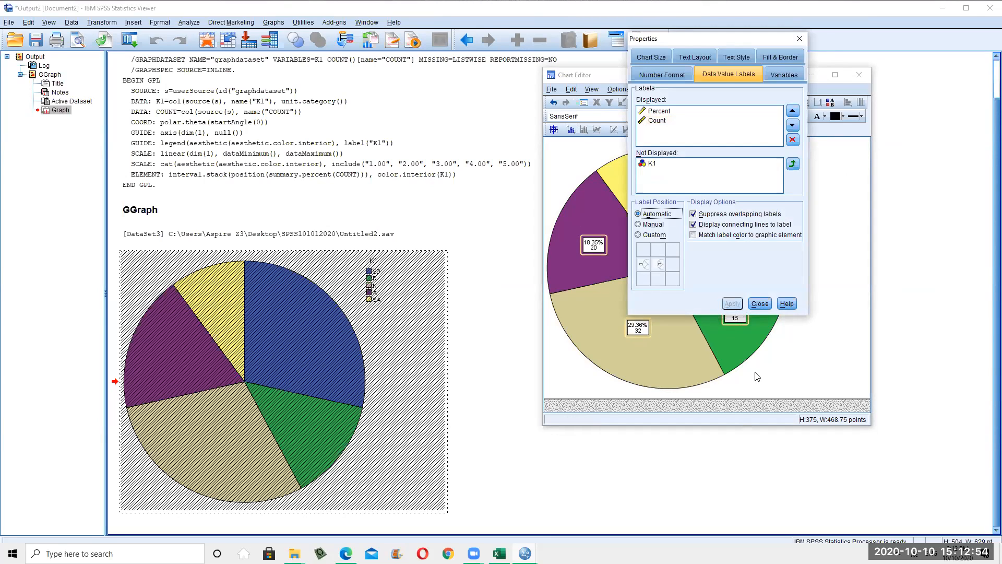
{"action": "left_click", "coordinate": [760, 304]}
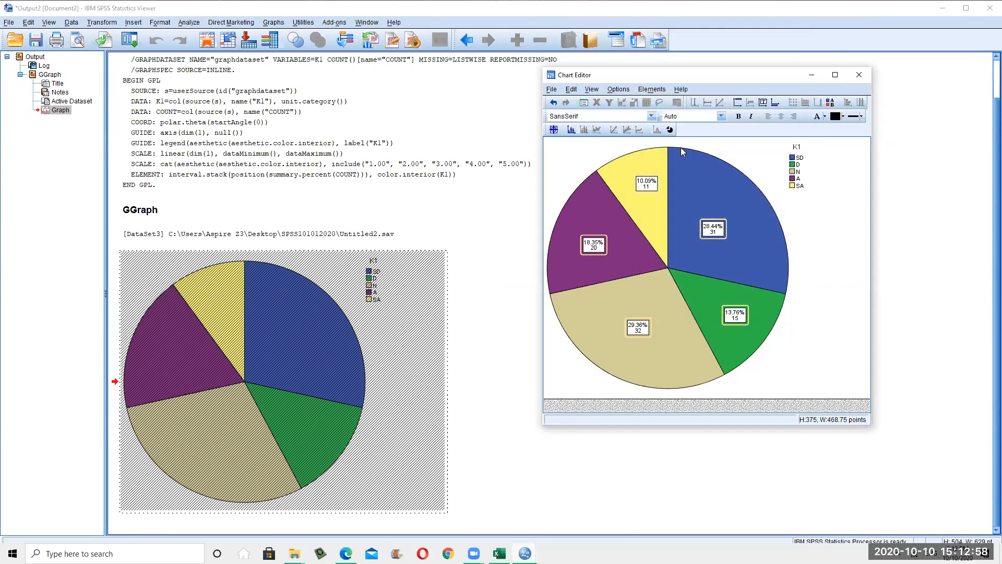
Set the pie slice border colour to grey-blue in the slice properties
{"action": "double_click", "coordinate": [753, 199]}
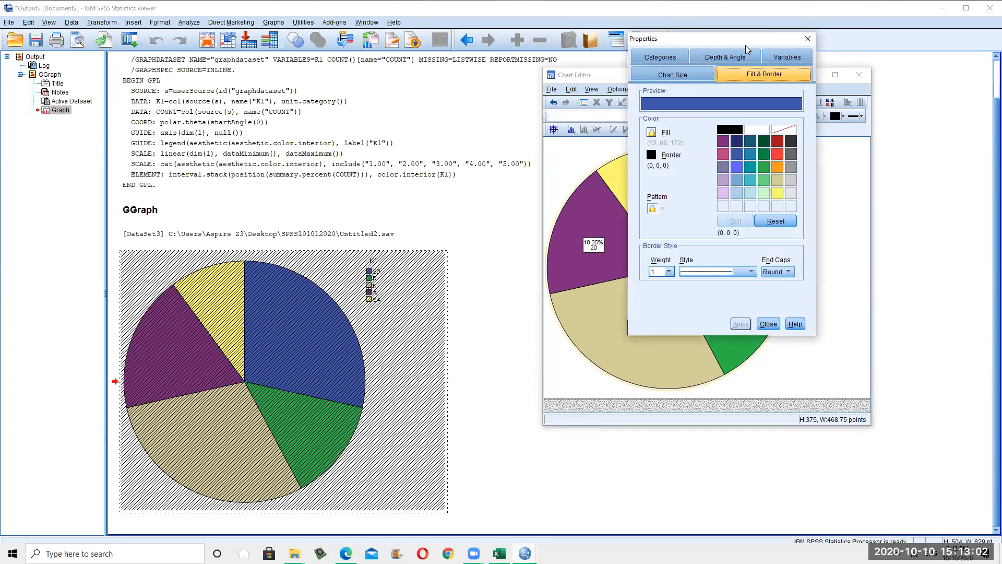
{"action": "left_click_drag", "start_coordinate": [400, 93], "coordinate": [400, 93]}
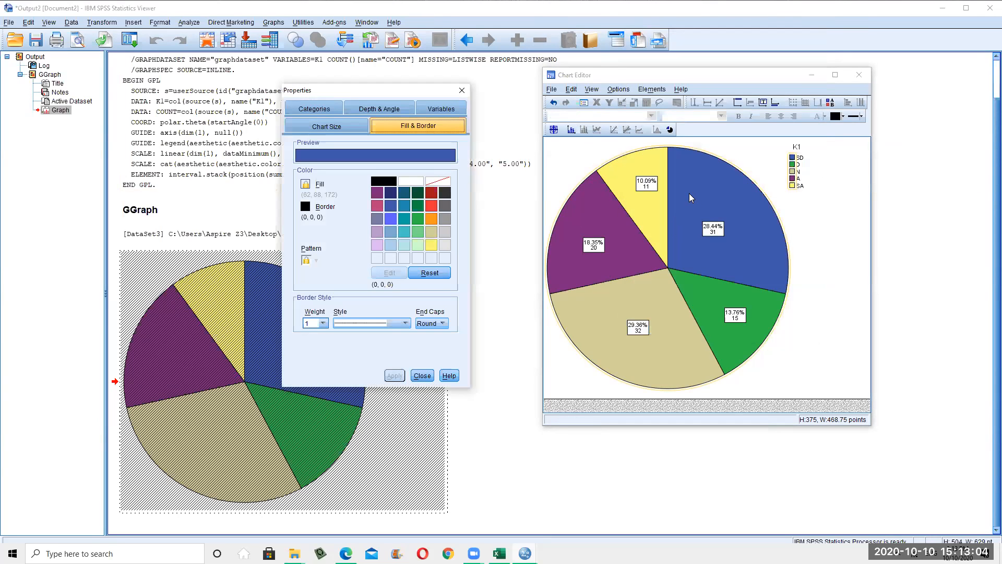
{"action": "left_click", "coordinate": [432, 206]}
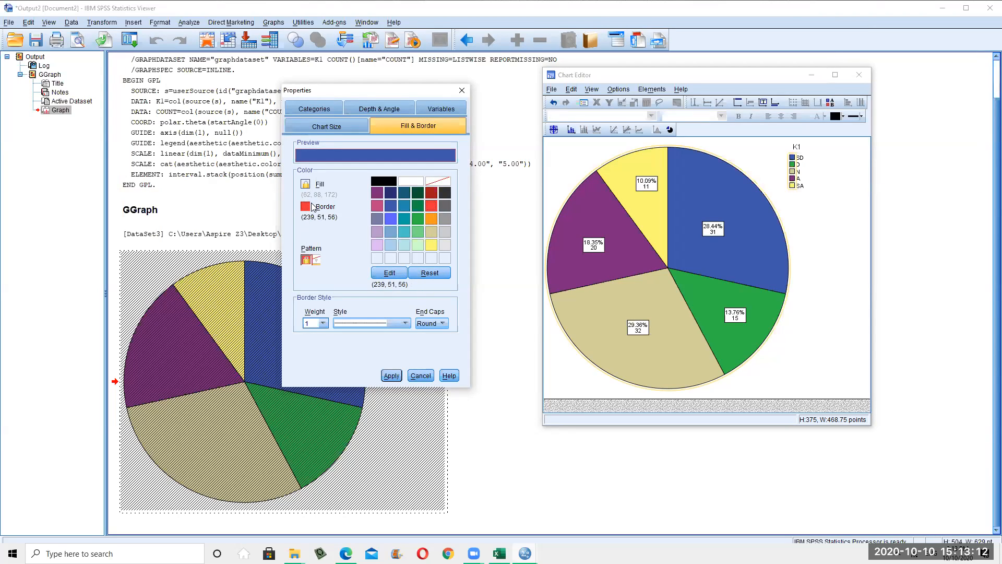
{"action": "left_click", "coordinate": [377, 219]}
Apply a 3-D effect to the pie in the Depth & Angle settings
{"action": "left_click", "coordinate": [329, 127]}
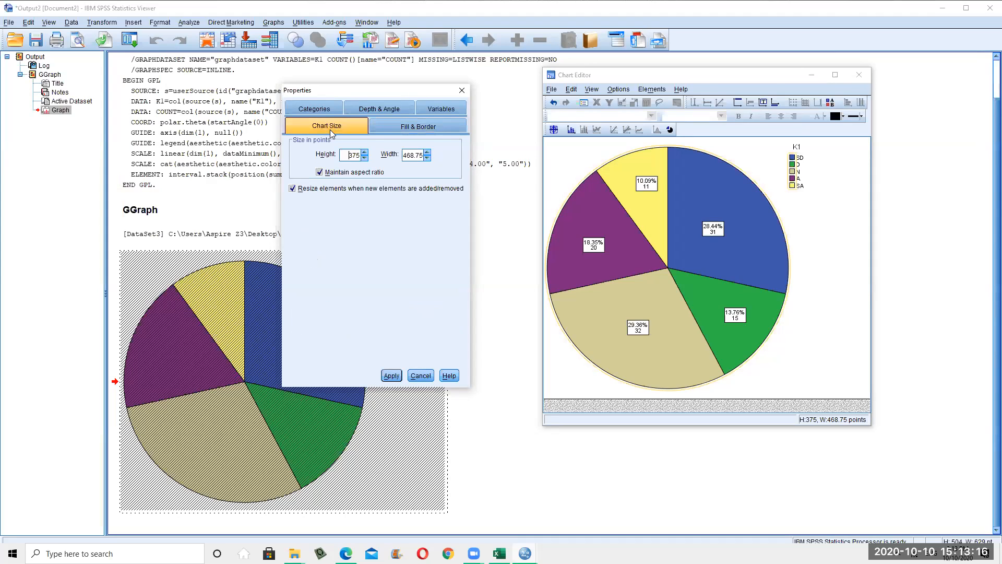
{"action": "left_click", "coordinate": [383, 109]}
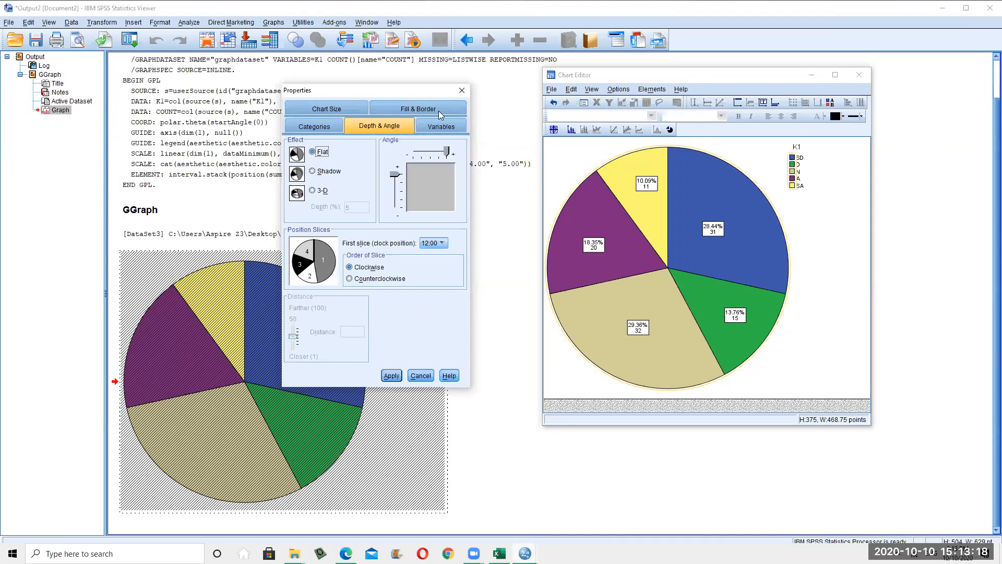
{"action": "left_click", "coordinate": [325, 173]}
{"action": "left_click", "coordinate": [322, 191]}
{"action": "left_click", "coordinate": [392, 376]}
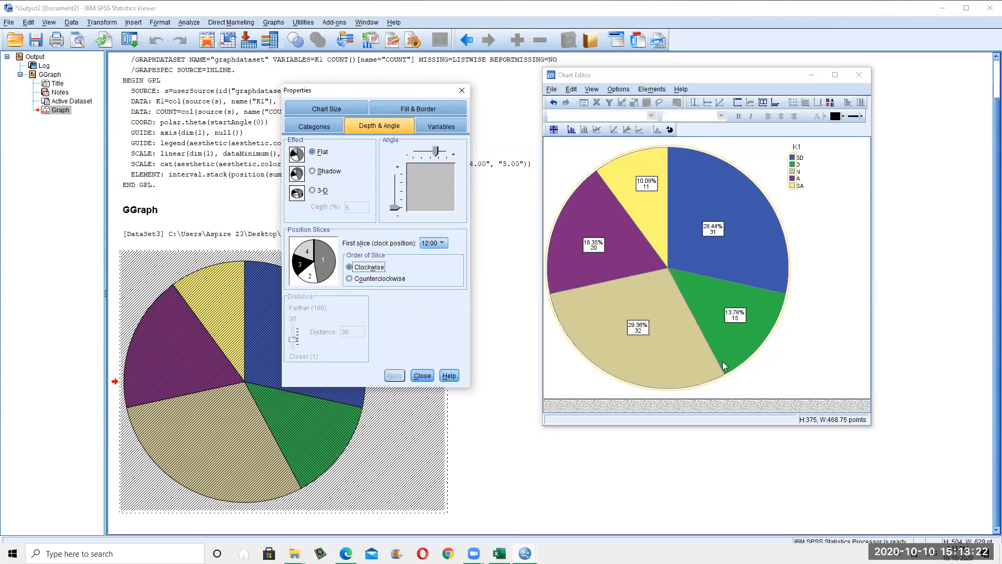
{"action": "left_click", "coordinate": [317, 191]}
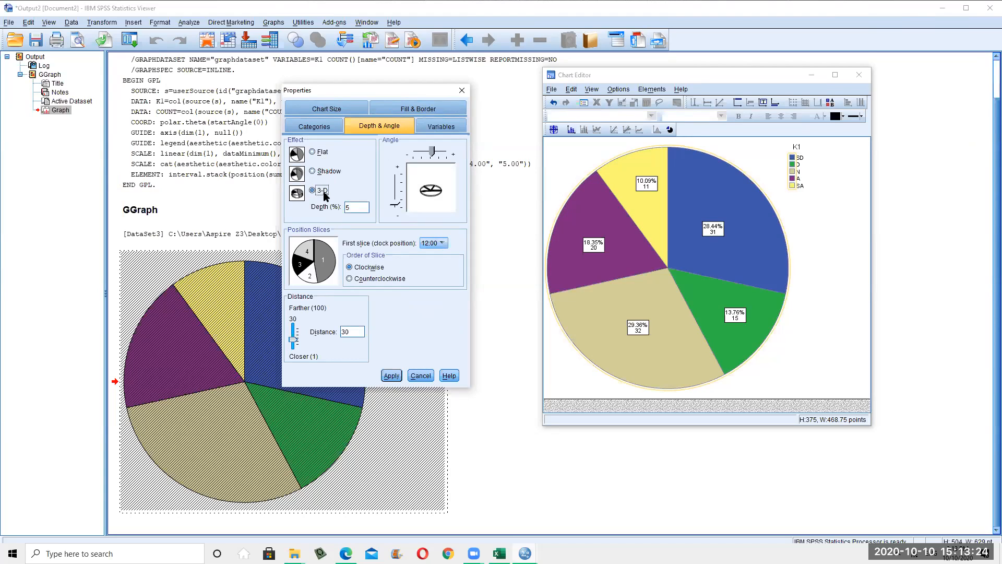
{"action": "left_click", "coordinate": [390, 376]}
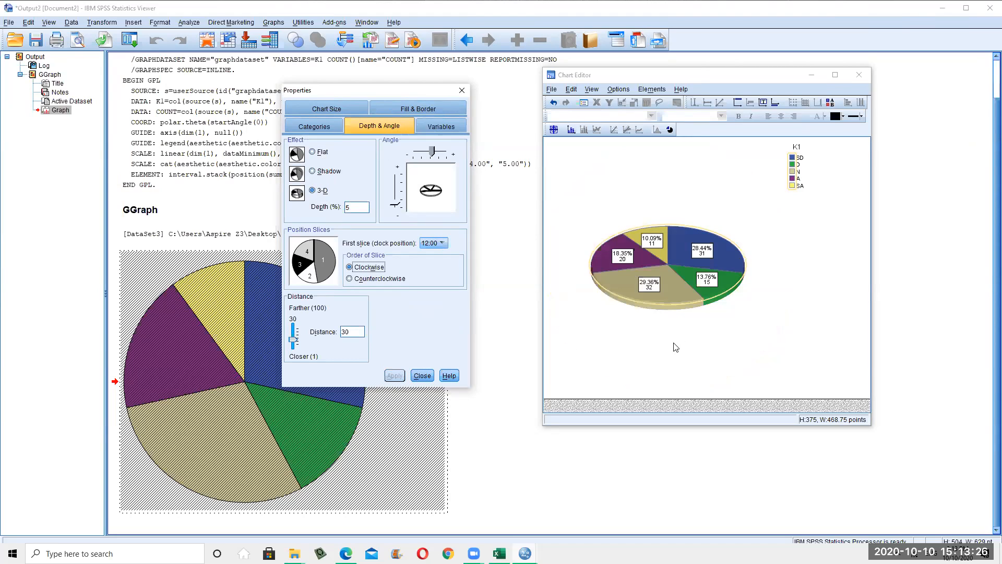
Close the Chart Editor, returning the 3-D K1 pie to the Viewer
{"action": "left_click", "coordinate": [444, 111]}
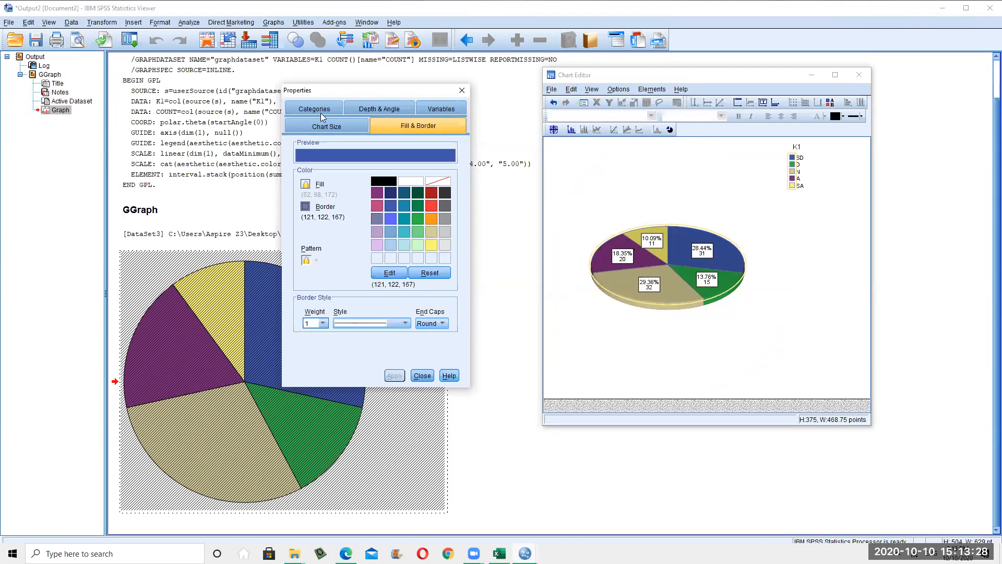
{"action": "left_click", "coordinate": [320, 112]}
{"action": "left_click", "coordinate": [406, 111]}
{"action": "left_click", "coordinate": [800, 277]}
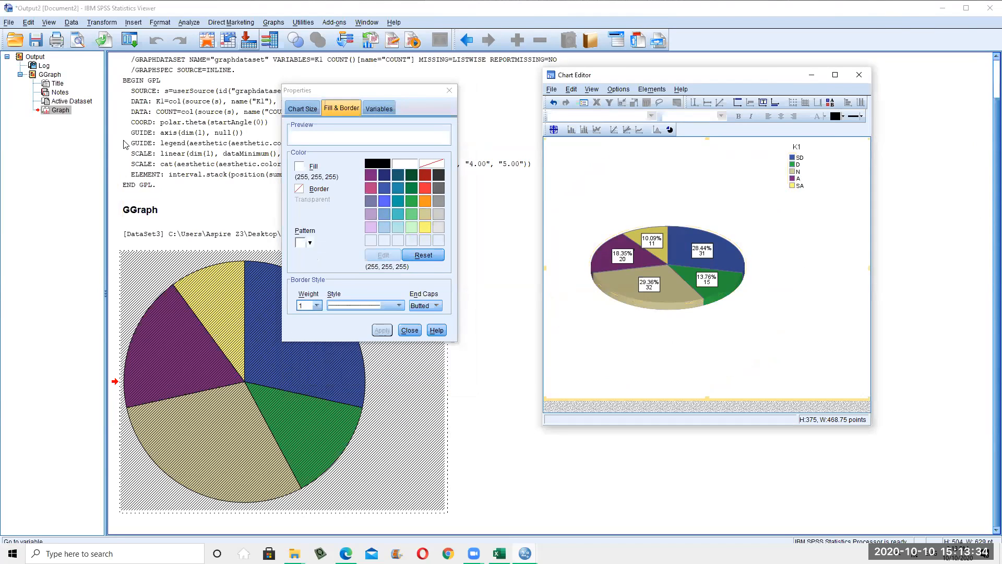
{"action": "left_click", "coordinate": [859, 74]}
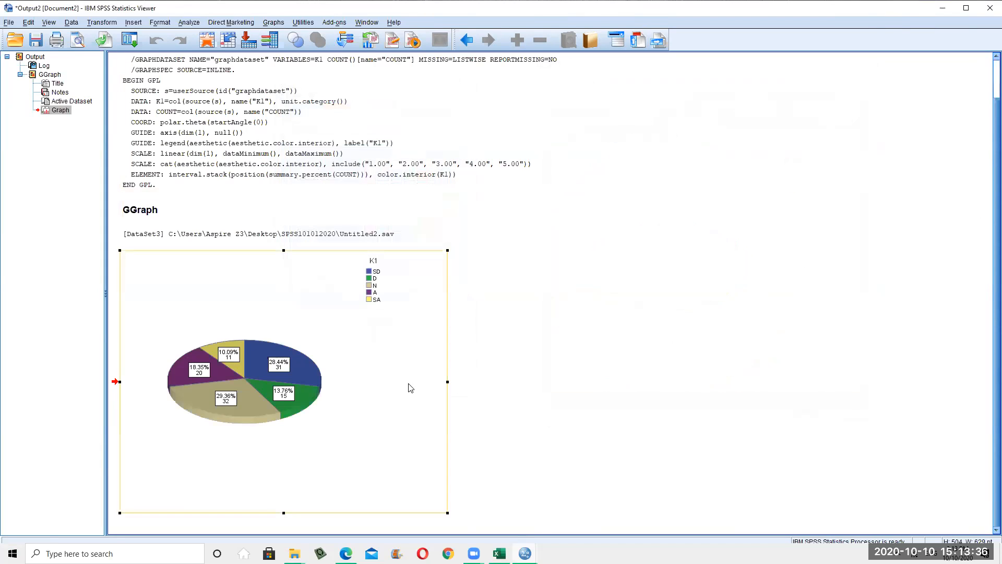
Open a fresh Chart Builder from the Graphs menu, dismissing its notice
{"action": "left_click", "coordinate": [727, 411]}
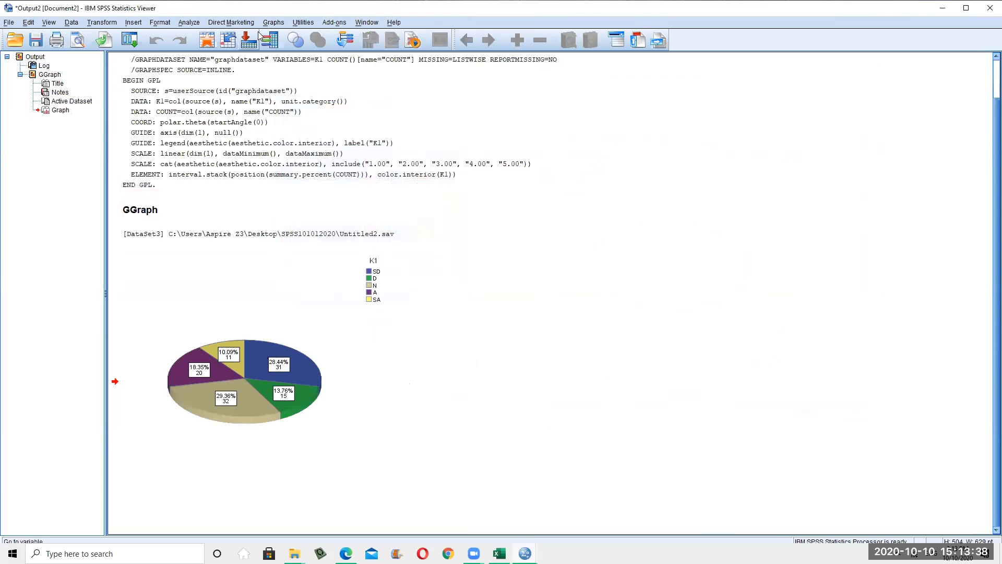
{"action": "left_click", "coordinate": [272, 22]}
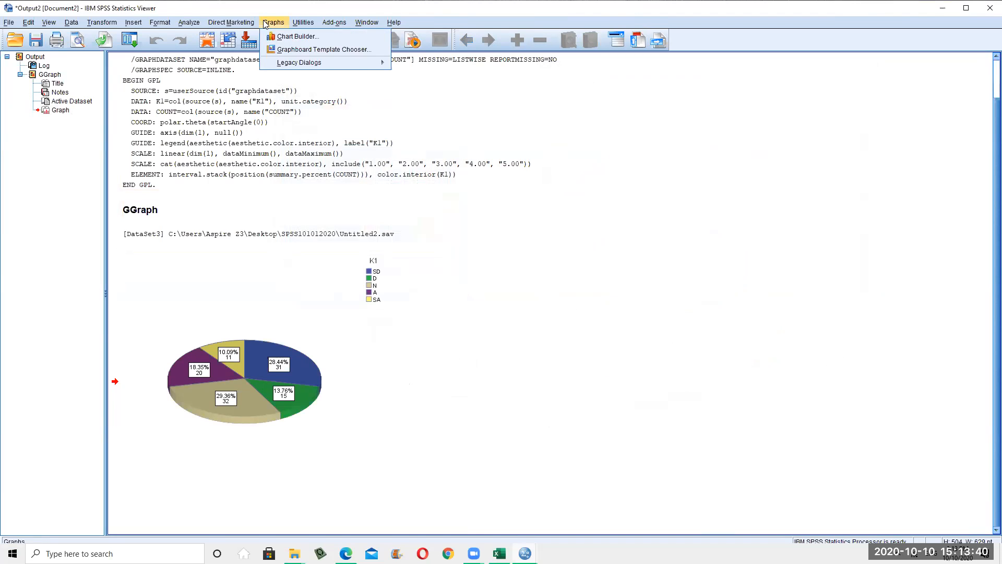
{"action": "left_click", "coordinate": [309, 35]}
{"action": "left_click", "coordinate": [458, 333]}
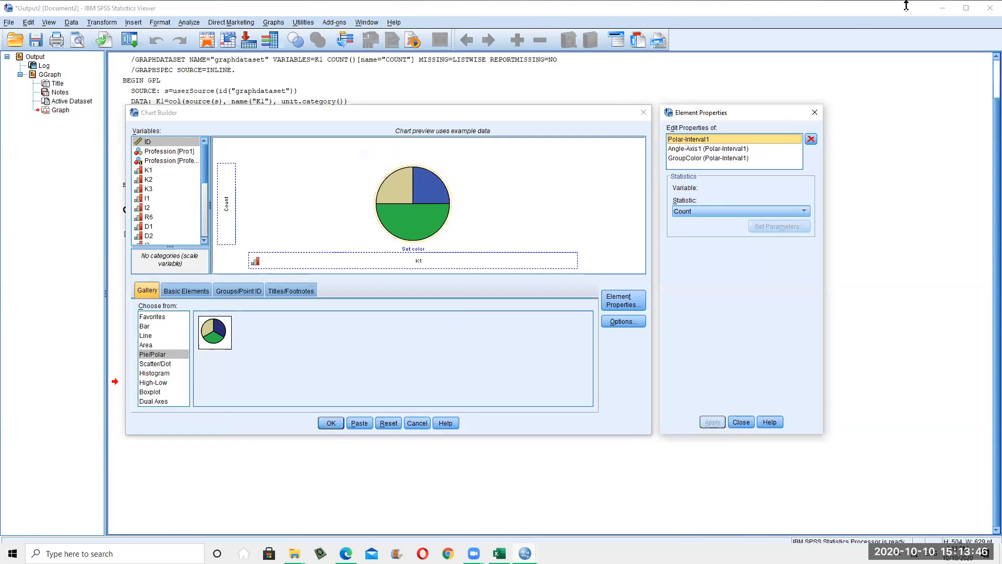
Build a simple bar chart with R6 on the X axis
{"action": "left_click", "coordinate": [154, 327]}
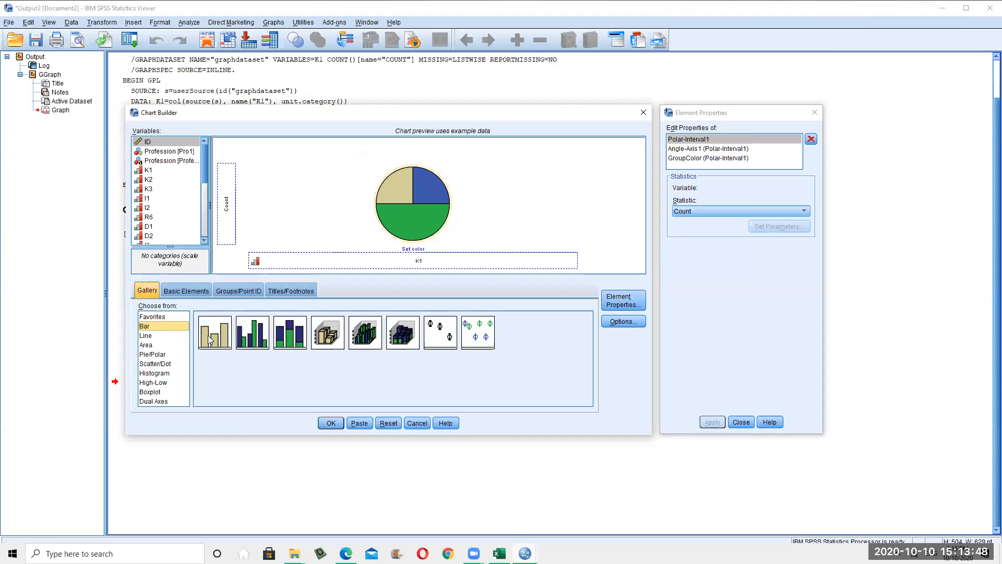
{"action": "left_click_drag", "start_coordinate": [215, 333], "coordinate": [433, 221]}
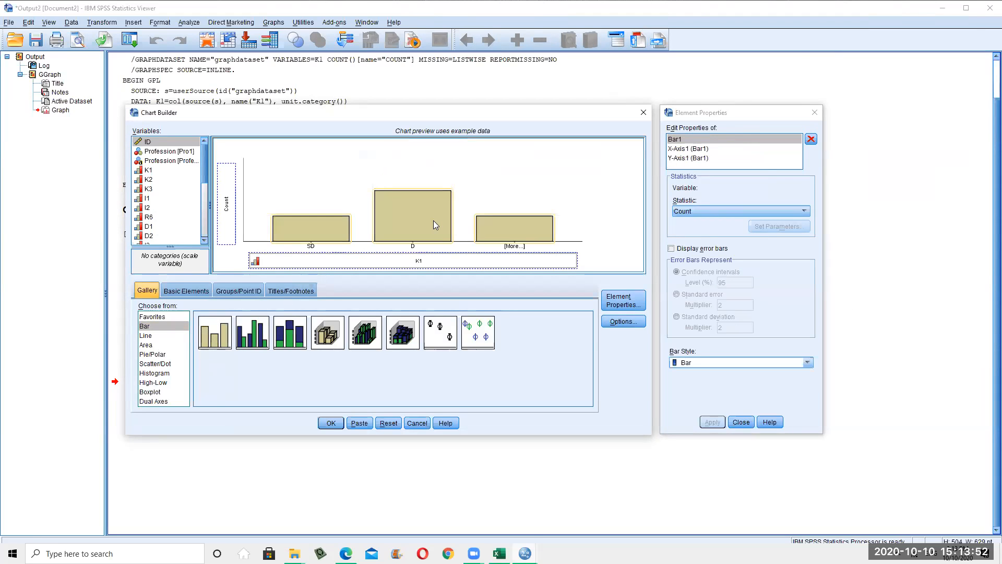
{"action": "left_click", "coordinate": [153, 170]}
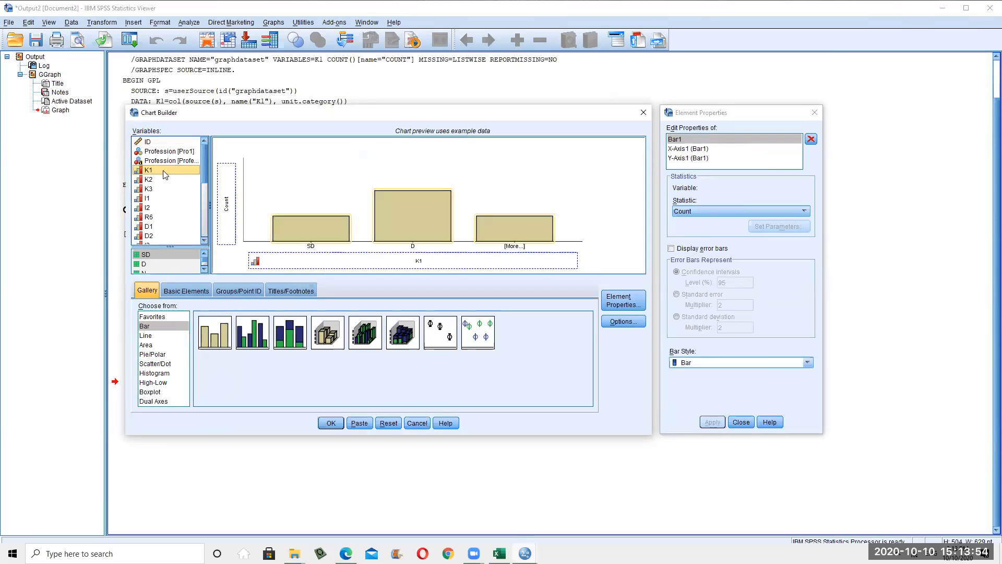
{"action": "left_click", "coordinate": [148, 209]}
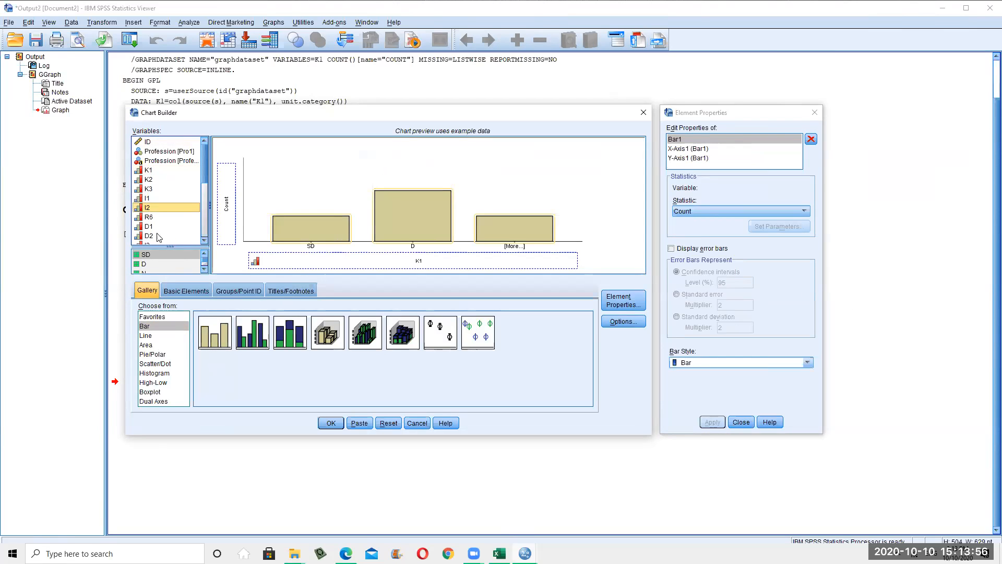
{"action": "left_click_drag", "start_coordinate": [155, 220], "coordinate": [326, 264]}
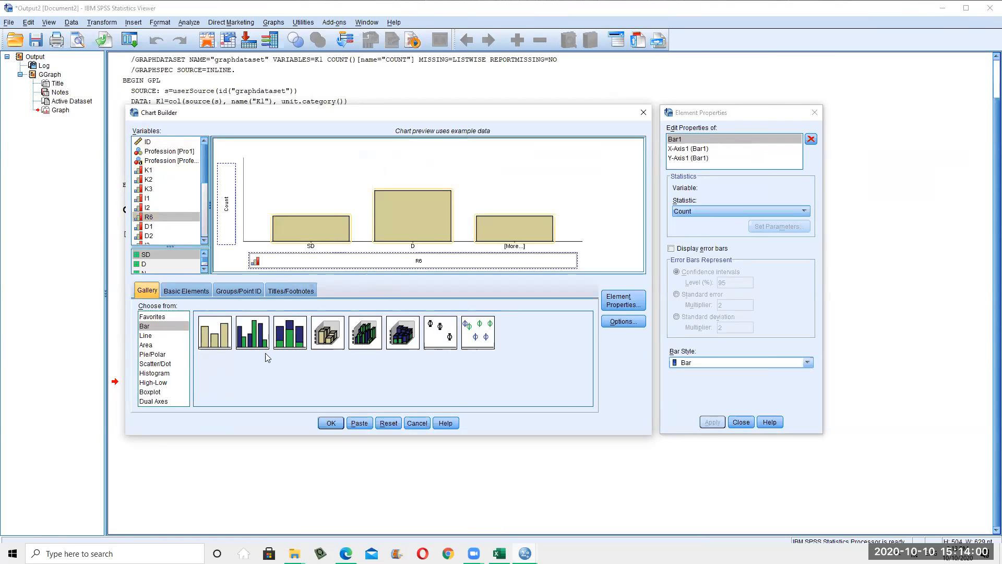
{"action": "left_click", "coordinate": [333, 426]}
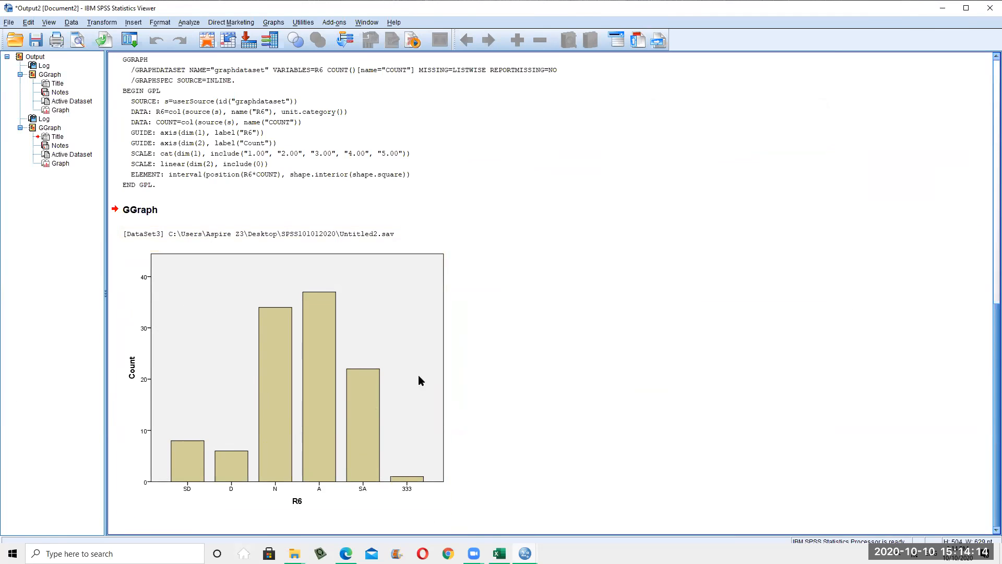
Add a straight interpolation line to the R6 bar chart in a maximized Chart Editor
{"action": "double_click", "coordinate": [304, 325]}
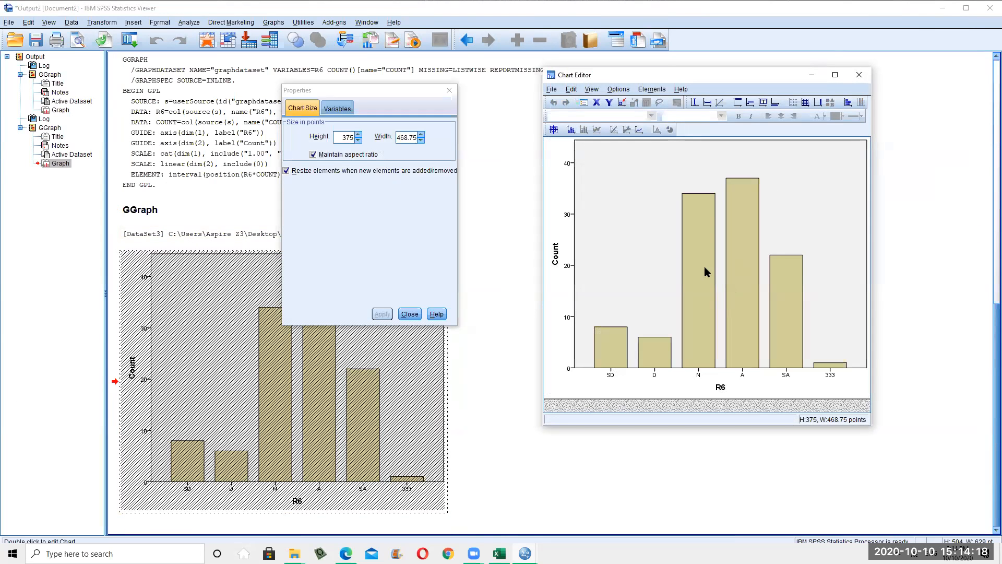
{"action": "left_click", "coordinate": [674, 260]}
{"action": "left_click", "coordinate": [415, 331]}
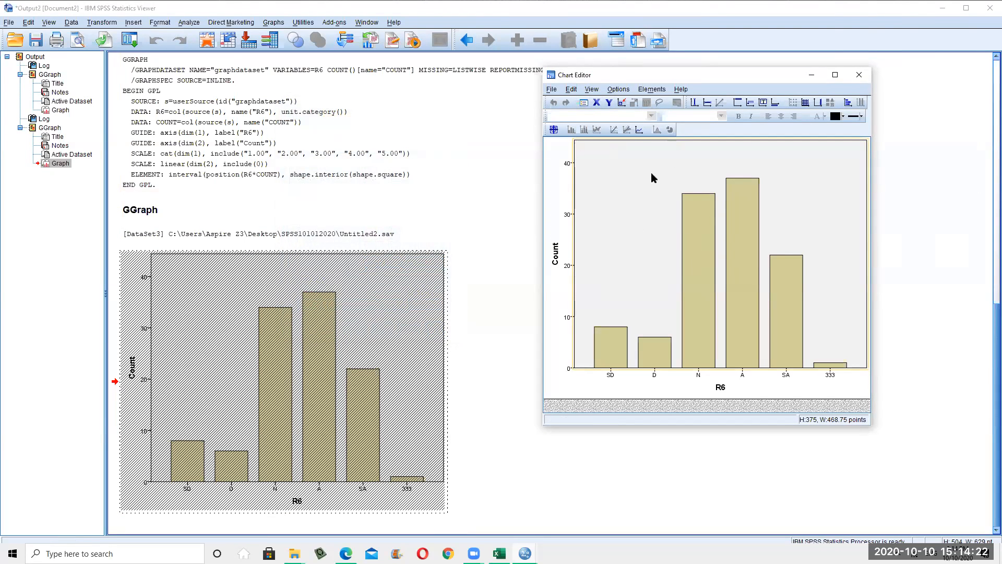
{"action": "left_click", "coordinate": [637, 130]}
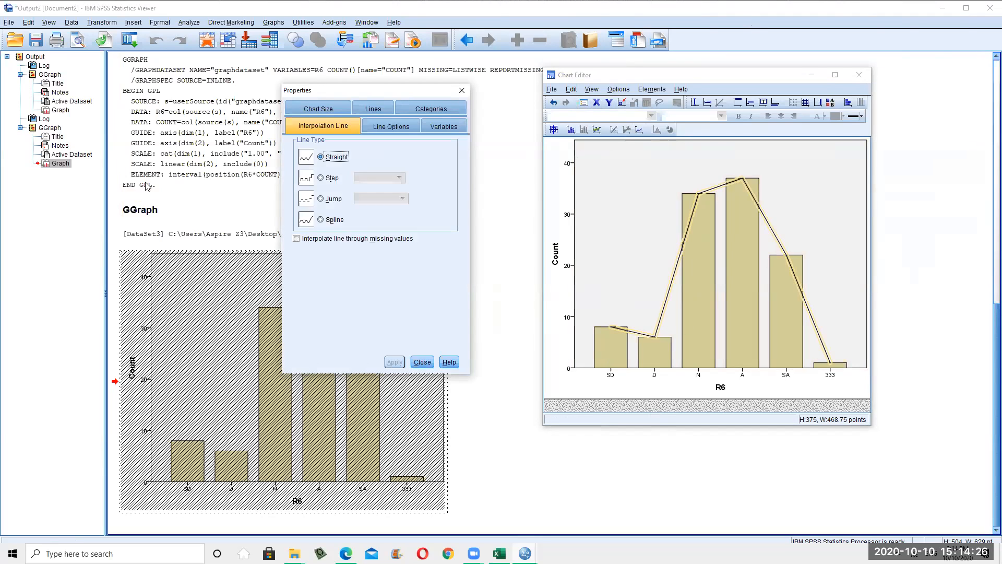
{"action": "left_click", "coordinate": [410, 132]}
{"action": "left_click", "coordinate": [447, 126]}
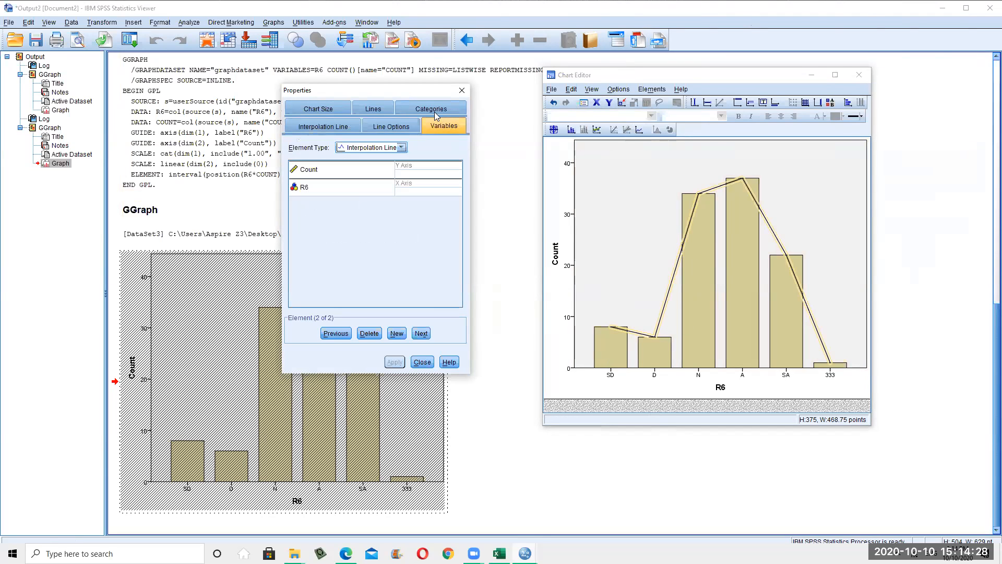
{"action": "left_click", "coordinate": [436, 111]}
{"action": "left_click", "coordinate": [319, 111]}
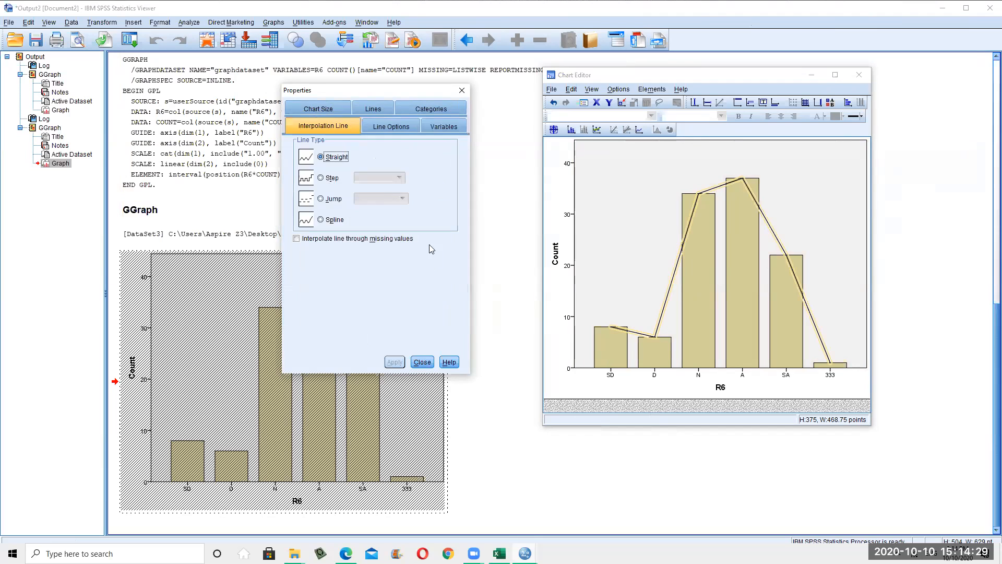
{"action": "left_click", "coordinate": [424, 363]}
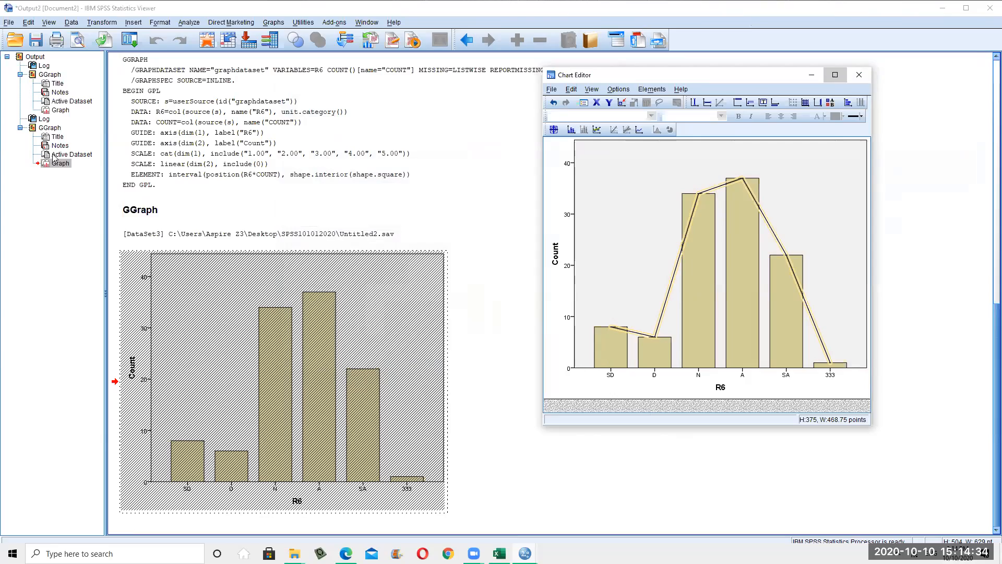
{"action": "left_click", "coordinate": [835, 74]}
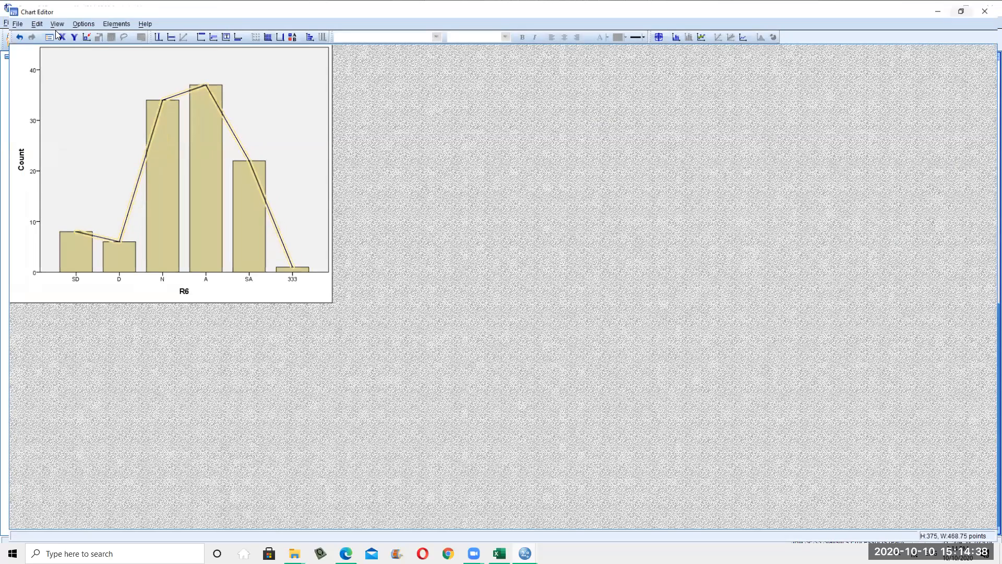
Fill the R6 bars purple (124, 40, 125) and close the Chart Editor
{"action": "left_click", "coordinate": [56, 31]}
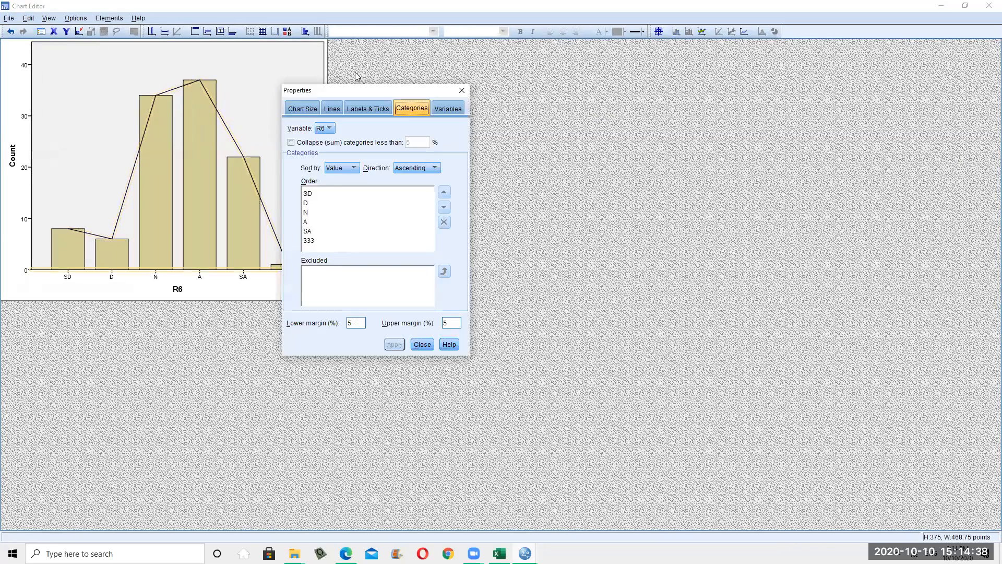
{"action": "left_click", "coordinate": [306, 112]}
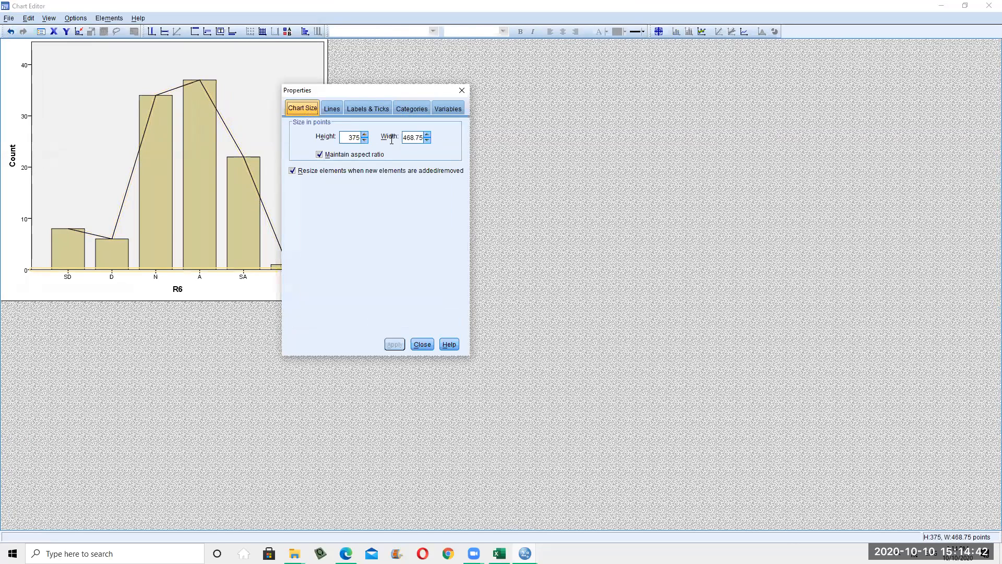
{"action": "left_click", "coordinate": [426, 345]}
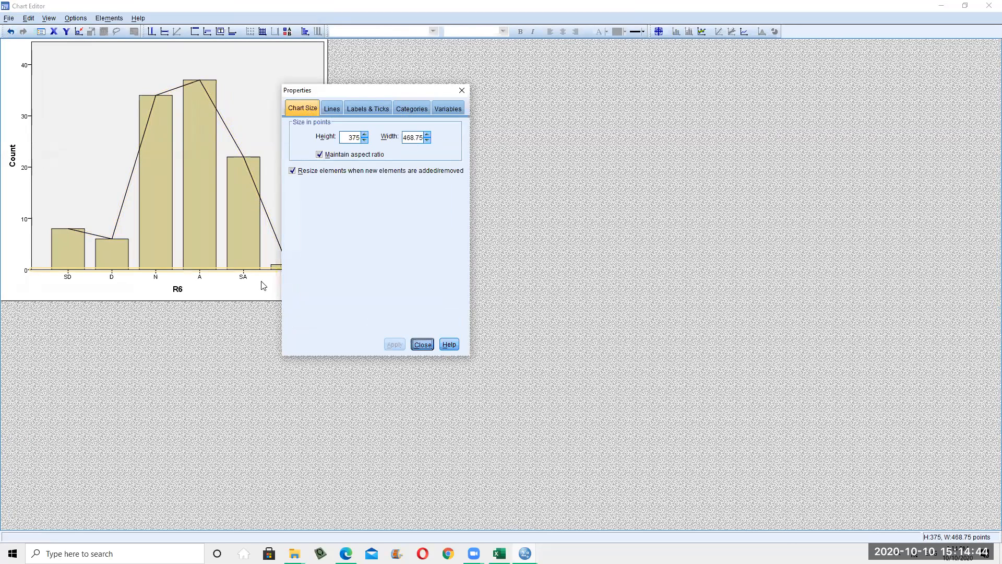
{"action": "left_click", "coordinate": [195, 247]}
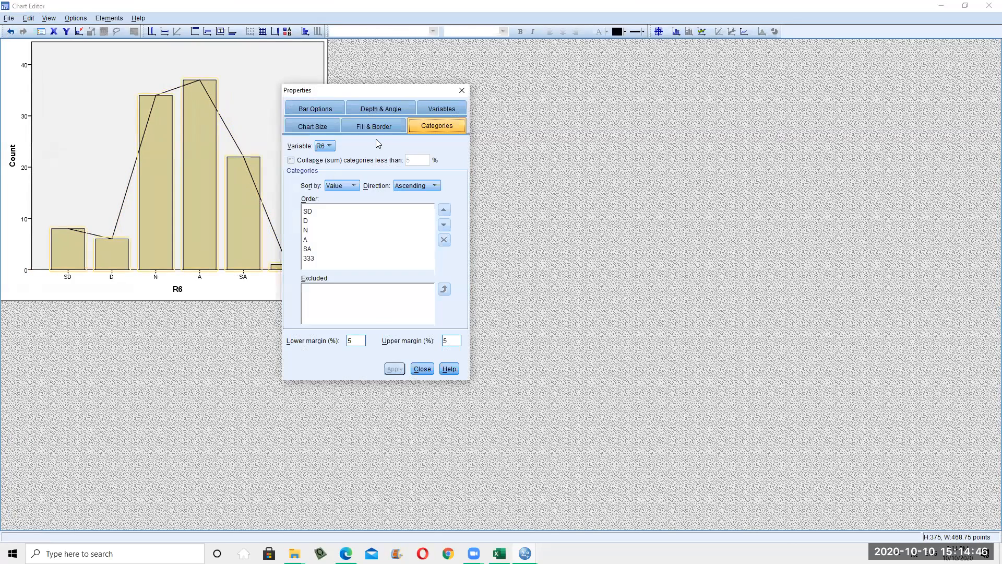
{"action": "left_click", "coordinate": [374, 126]}
{"action": "left_click", "coordinate": [381, 193]}
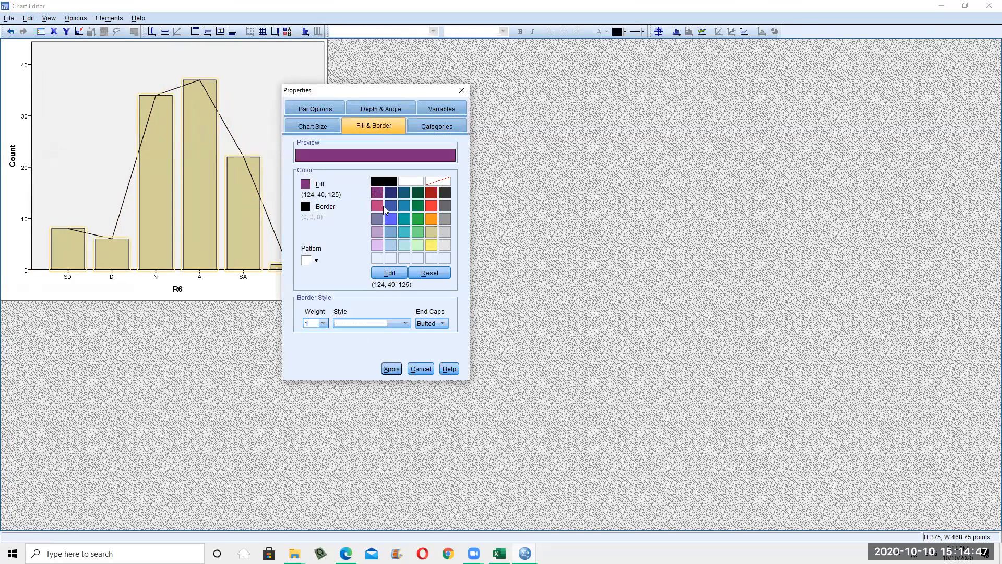
{"action": "left_click", "coordinate": [393, 368]}
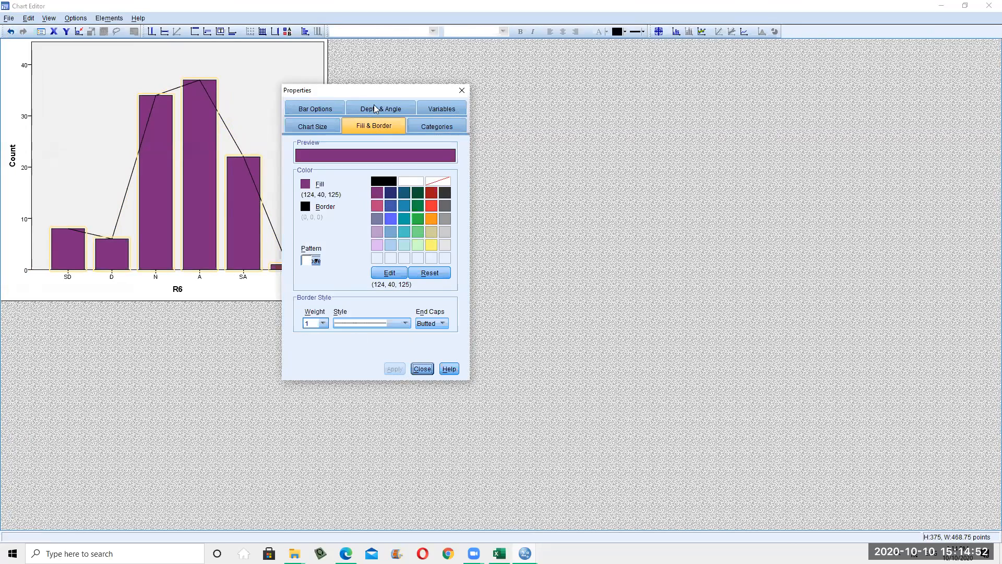
{"action": "left_click", "coordinate": [432, 370]}
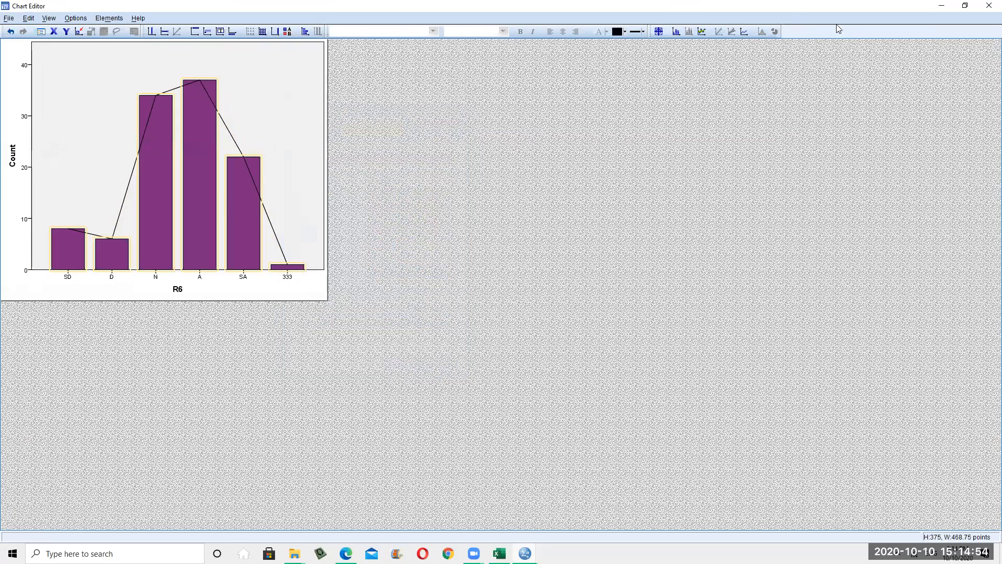
{"action": "left_click", "coordinate": [987, 10]}
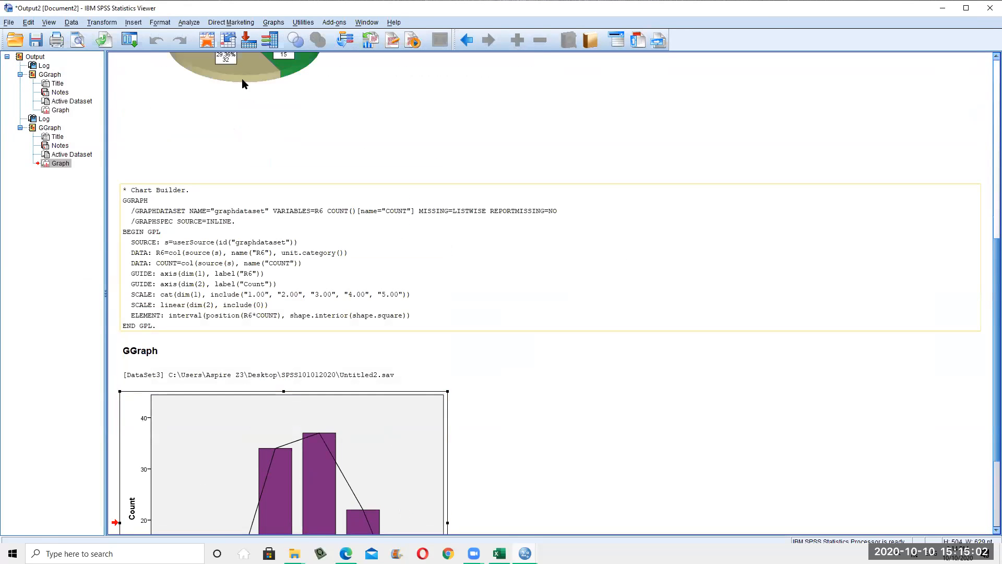
Open the Chart Builder again and dismiss its information notice
{"action": "left_click", "coordinate": [230, 23]}
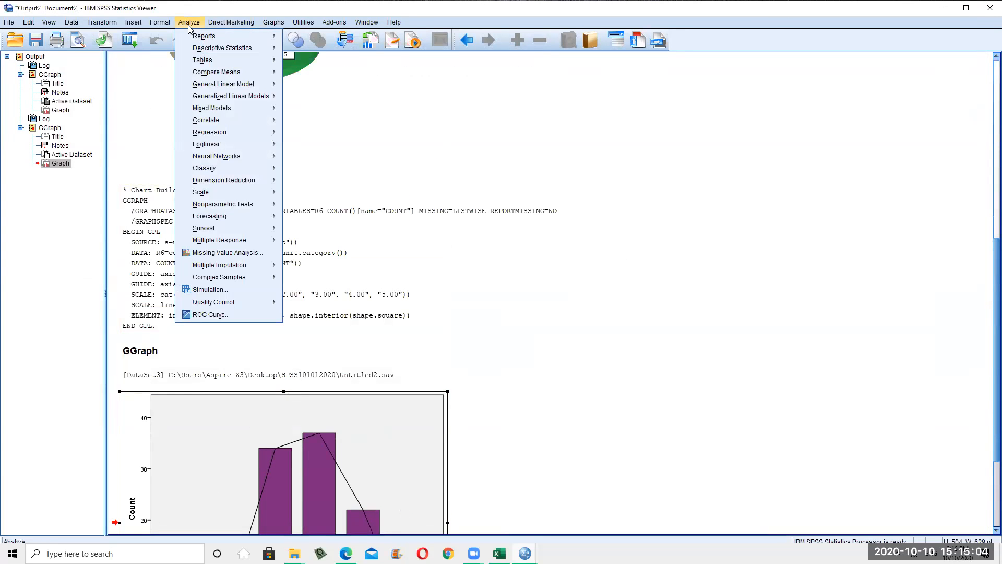
{"action": "mouse_move", "coordinate": [266, 24]}
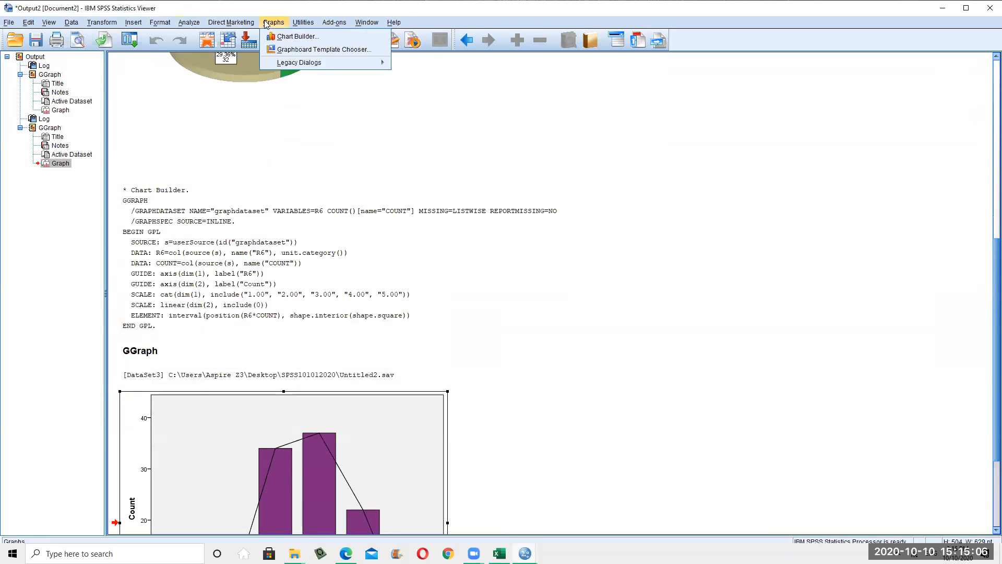
{"action": "left_click", "coordinate": [306, 36]}
{"action": "left_click", "coordinate": [454, 332]}
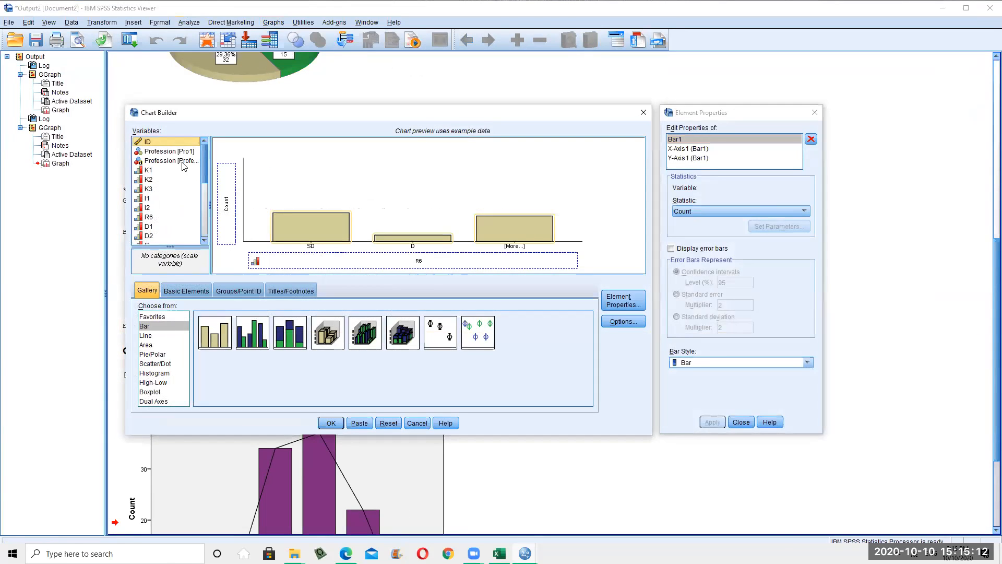
{"action": "left_click", "coordinate": [182, 162]}
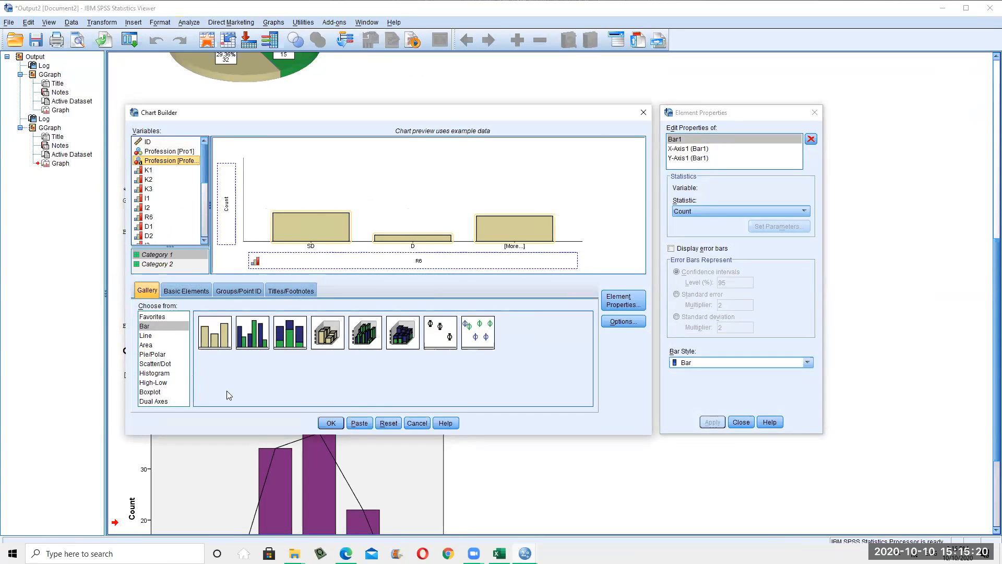
Choose a simple chart in the Gallery and chart counts with Profession [Pro1] on the X axis
{"action": "left_click", "coordinate": [155, 317]}
{"action": "left_click", "coordinate": [149, 327]}
{"action": "left_click", "coordinate": [149, 336]}
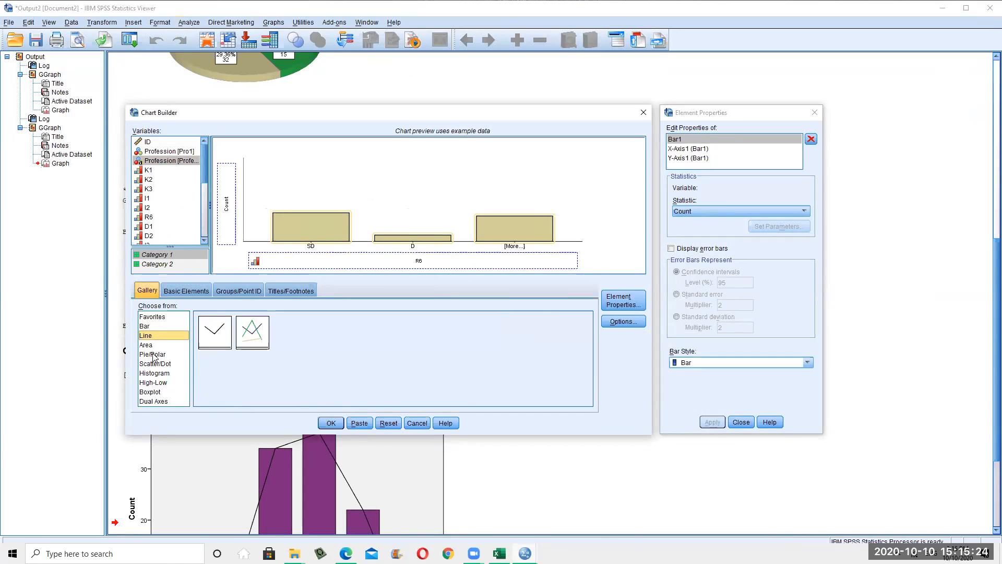
{"action": "left_click", "coordinate": [152, 354]}
{"action": "left_click", "coordinate": [156, 364]}
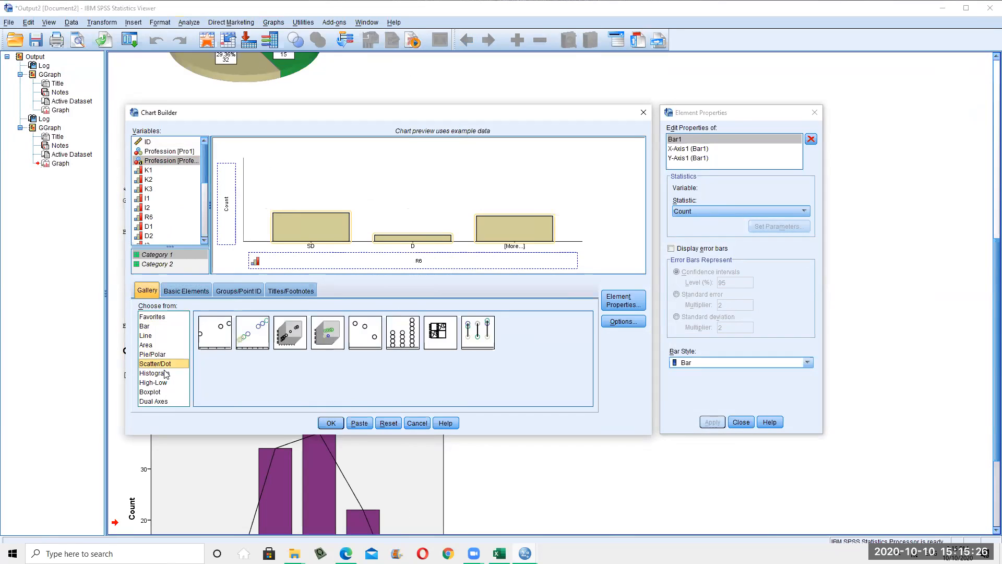
{"action": "left_click", "coordinate": [166, 374]}
{"action": "double_click", "coordinate": [208, 344]}
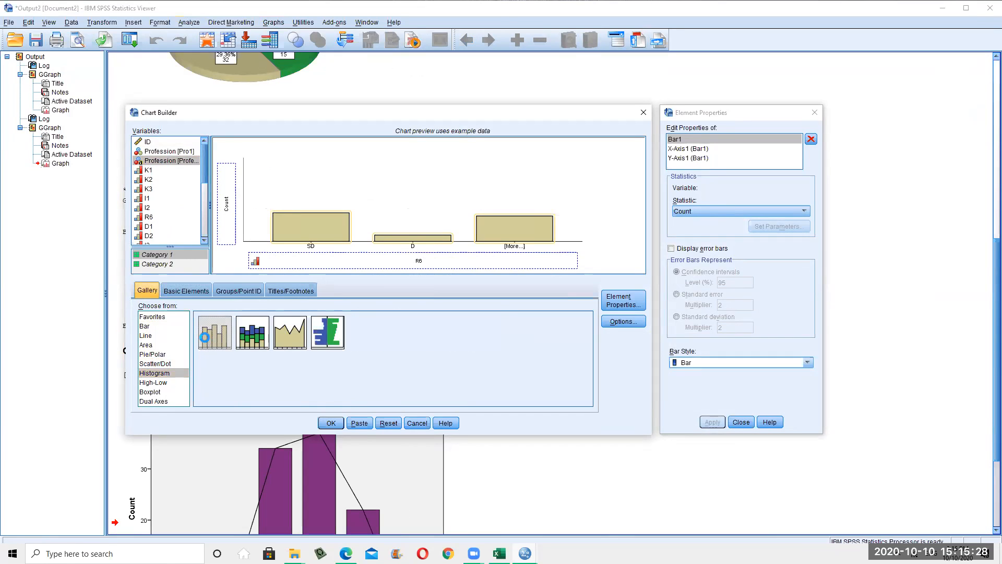
{"action": "left_click", "coordinate": [159, 152]}
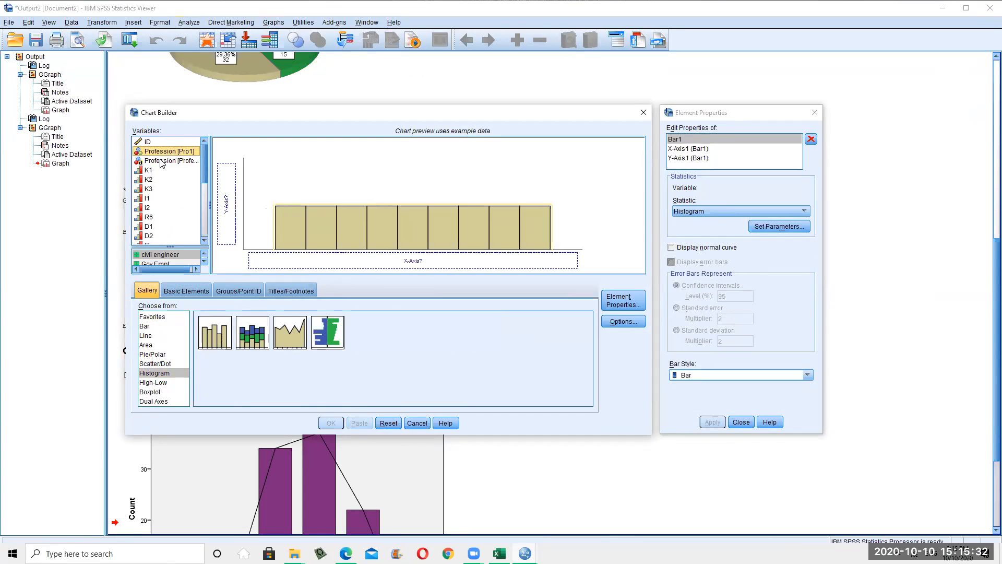
{"action": "left_click", "coordinate": [161, 161]}
{"action": "left_click_drag", "start_coordinate": [161, 164], "coordinate": [347, 259]}
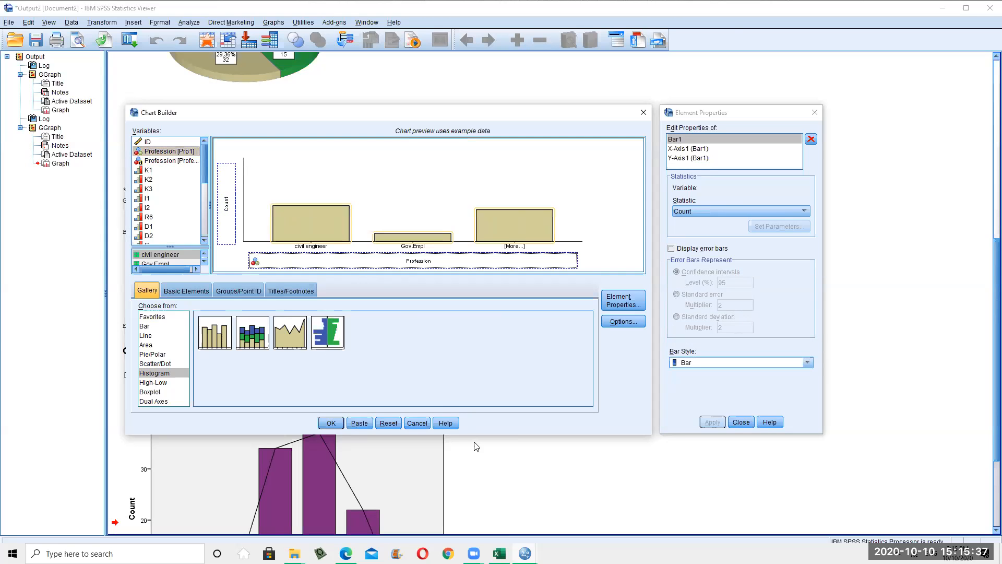
{"action": "left_click", "coordinate": [331, 422]}
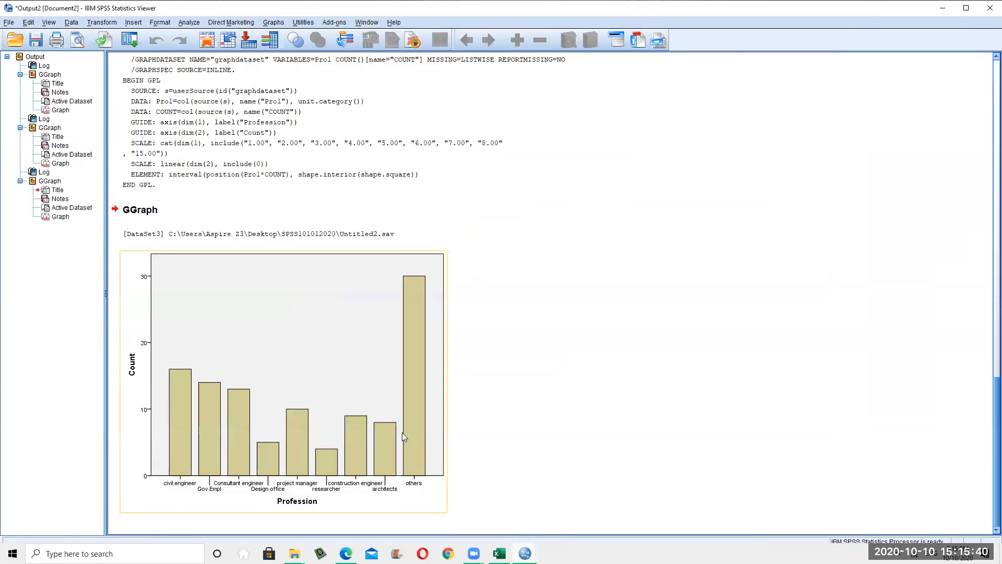
Select the Profession chart and open Analyze > Descriptive Statistics > Explore
{"action": "scroll", "coordinate": [505, 396], "scroll_direction": "down", "scroll_amount": 2}
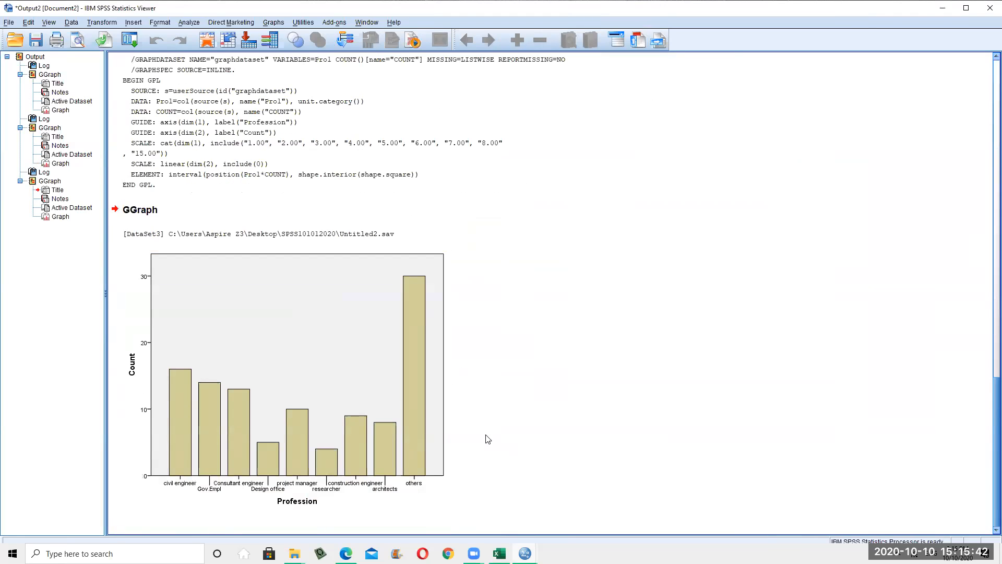
{"action": "left_click", "coordinate": [392, 327]}
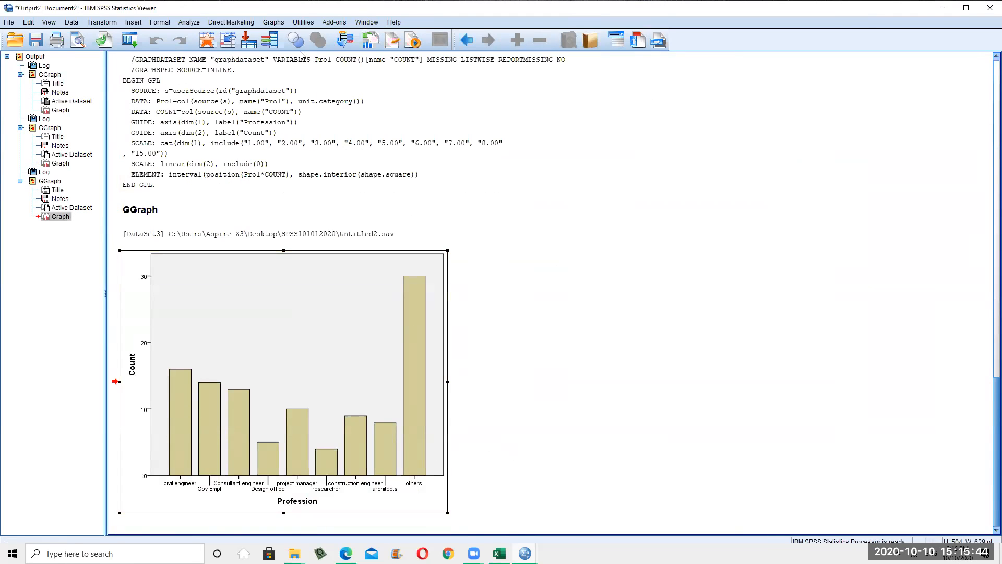
{"action": "left_click", "coordinate": [274, 22]}
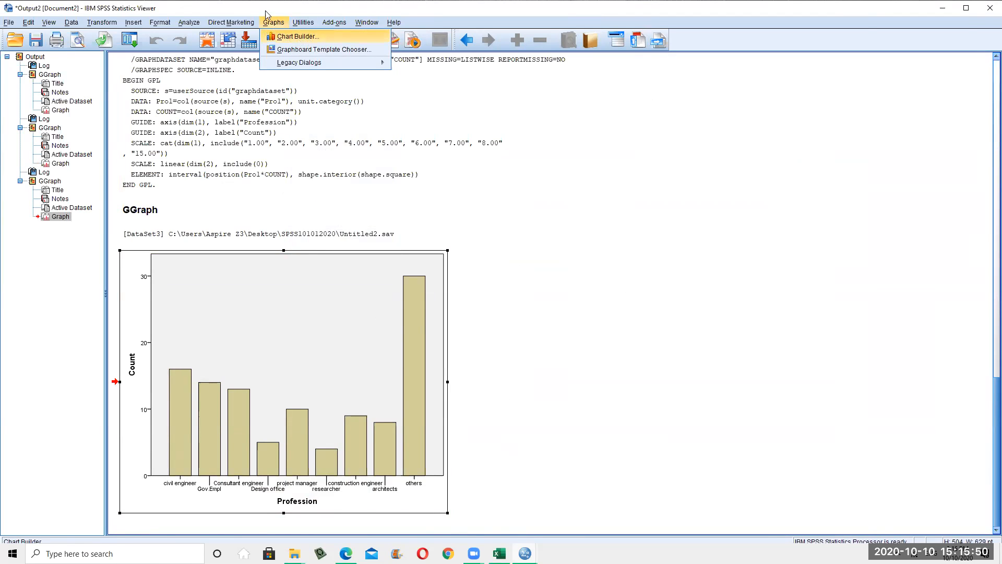
{"action": "mouse_move", "coordinate": [186, 23]}
{"action": "mouse_move", "coordinate": [204, 37]}
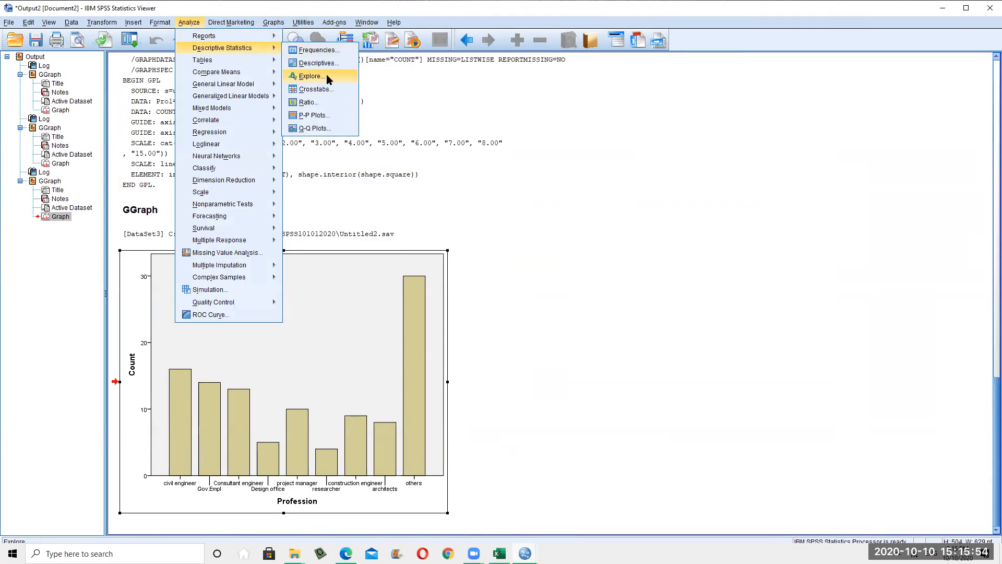
{"action": "left_click", "coordinate": [331, 77]}
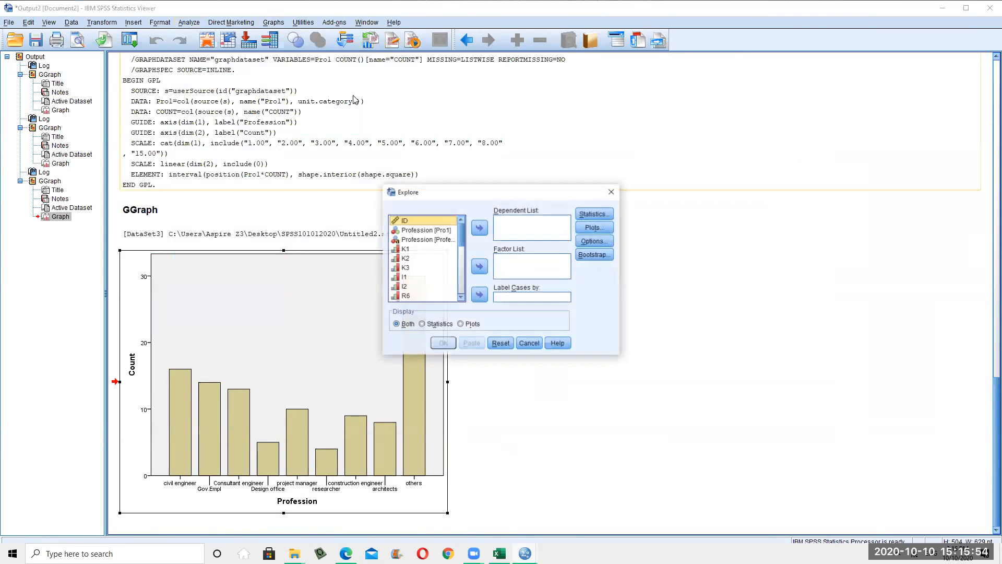
Review Explore's Statistics and Plots options, toggling stem-and-leaf and histogram, then cancel
{"action": "left_click", "coordinate": [603, 216]}
{"action": "key", "text": "Return"}
{"action": "left_click", "coordinate": [594, 228]}
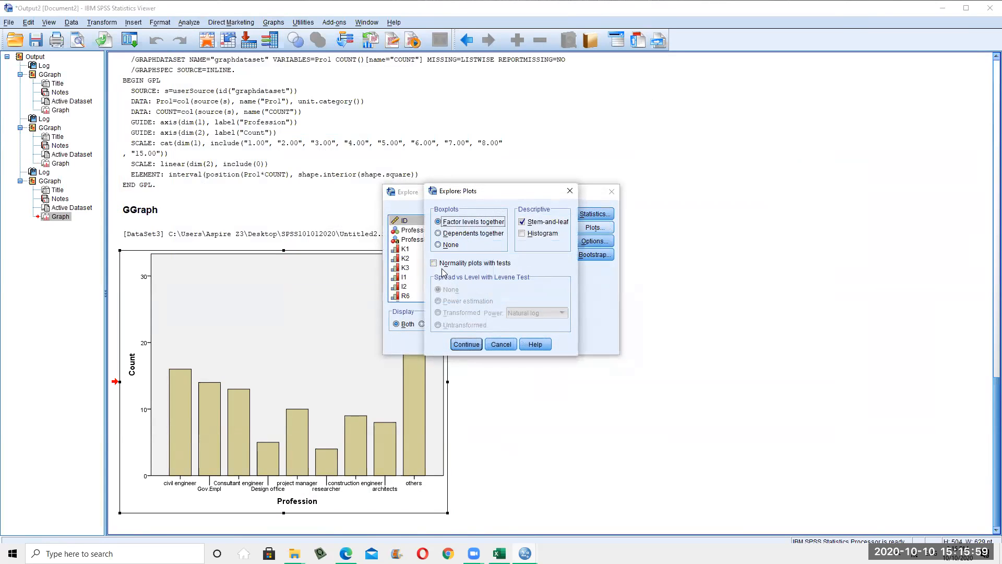
{"action": "left_click", "coordinate": [522, 221]}
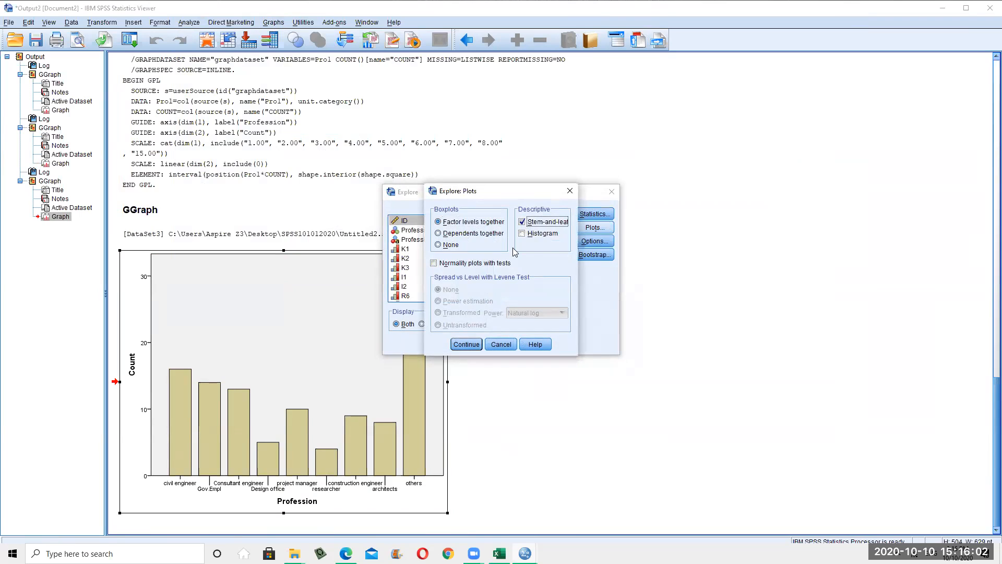
{"action": "left_click", "coordinate": [522, 234]}
{"action": "left_click", "coordinate": [523, 236]}
{"action": "left_click", "coordinate": [501, 346]}
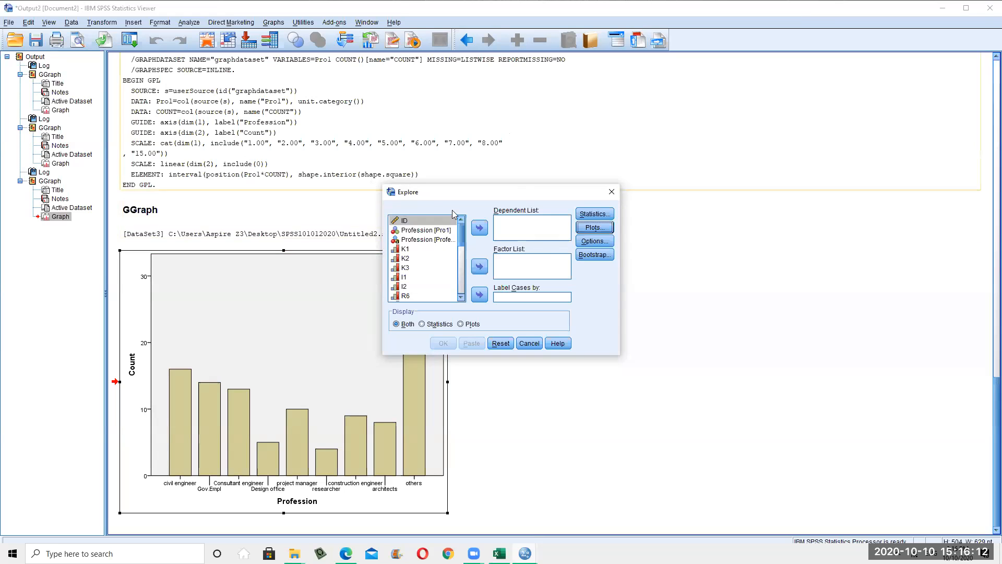
Cancel Explore without running it, then minimize the Output Viewer and Data Editor to reveal the desktop
{"action": "left_click", "coordinate": [538, 348]}
{"action": "scroll", "coordinate": [247, 167], "scroll_direction": "up", "scroll_amount": 7}
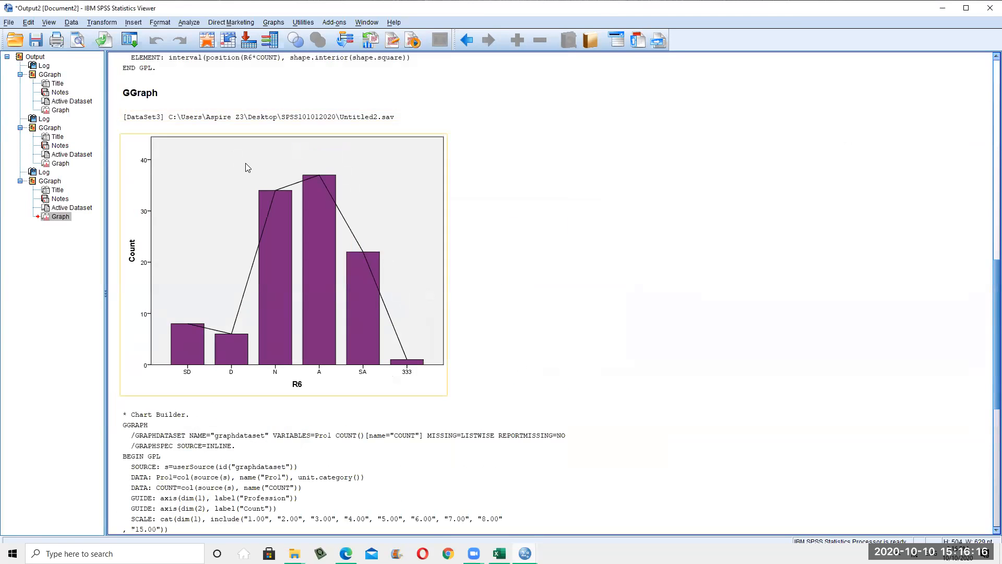
{"action": "scroll", "coordinate": [247, 167], "scroll_direction": "up", "scroll_amount": 10}
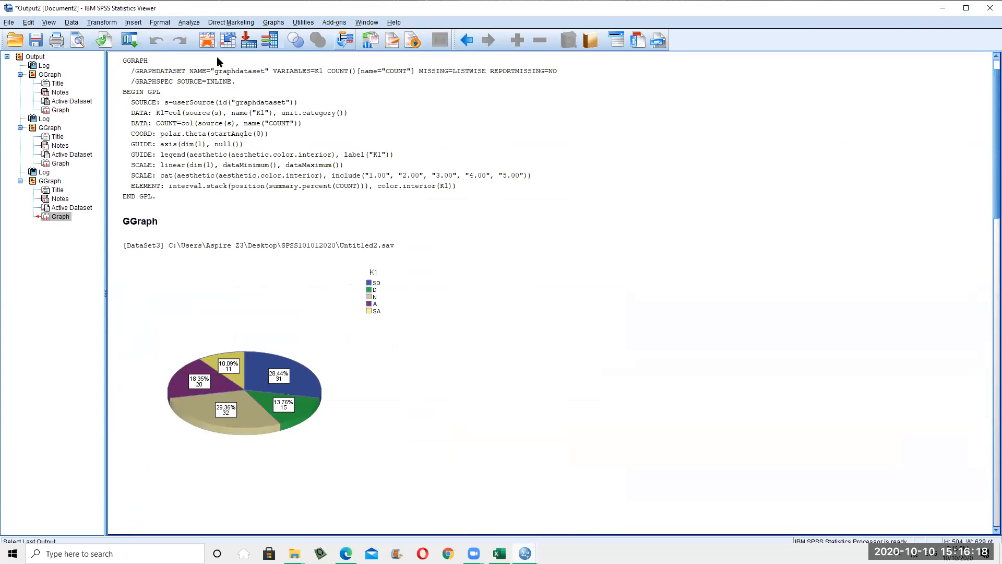
{"action": "left_click", "coordinate": [943, 8]}
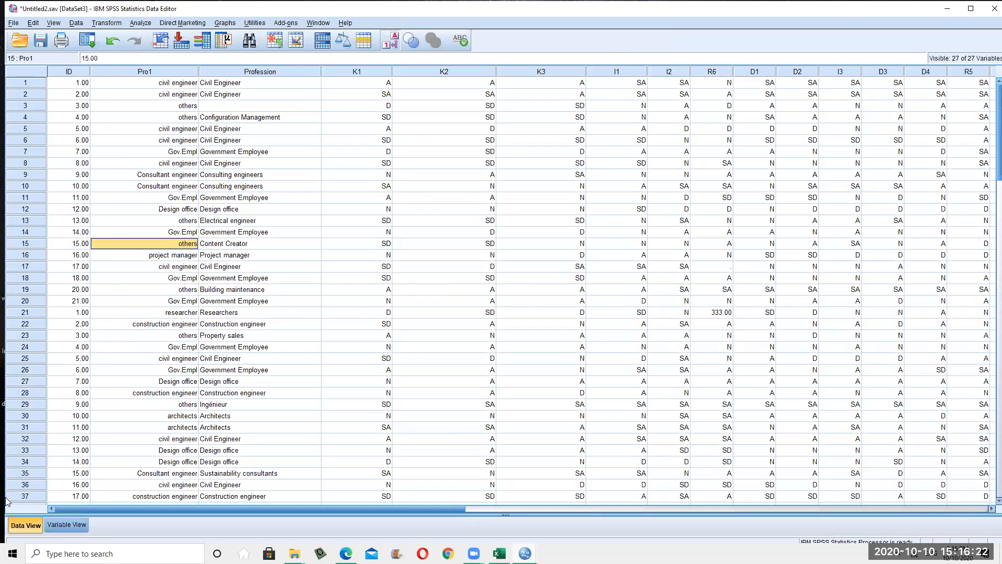
{"action": "left_click", "coordinate": [947, 8]}
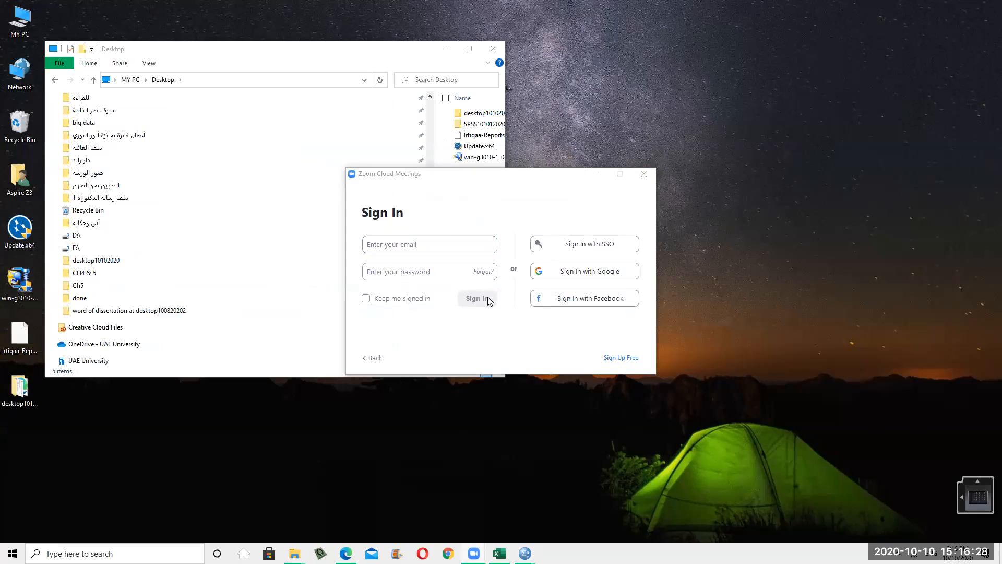
Open the صور الورشة folder in File Explorer and maximize its window
{"action": "left_click", "coordinate": [261, 173]}
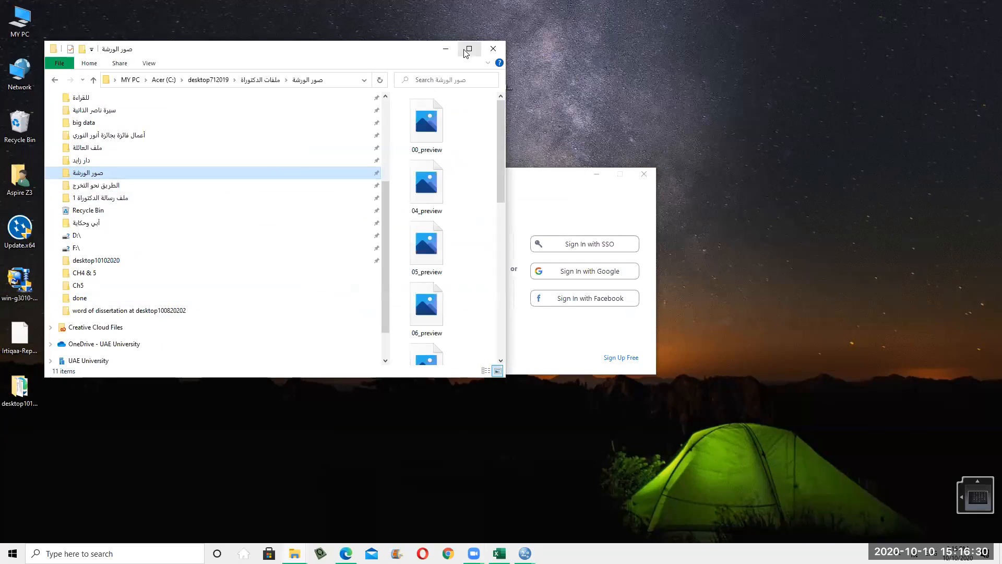
{"action": "left_click", "coordinate": [469, 49]}
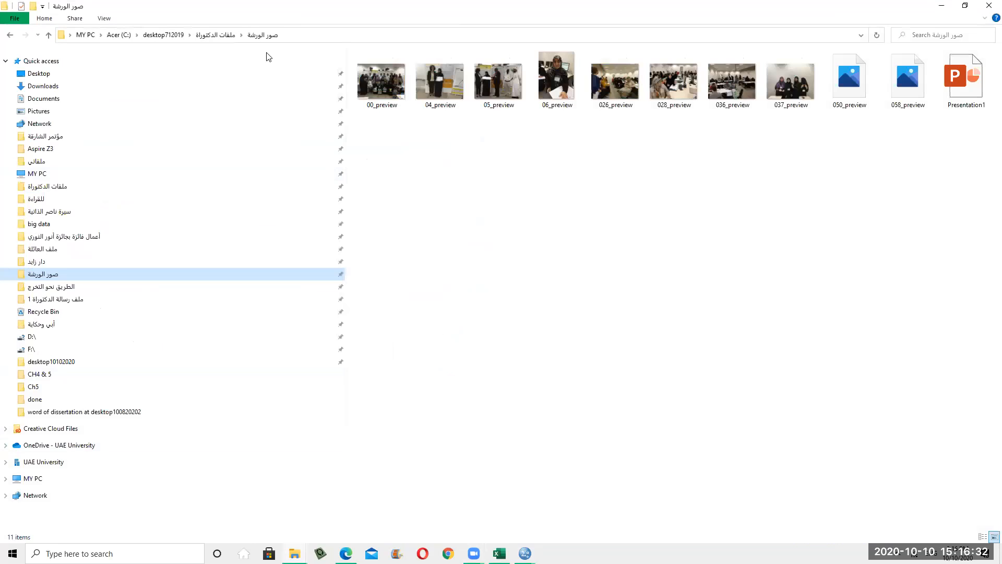
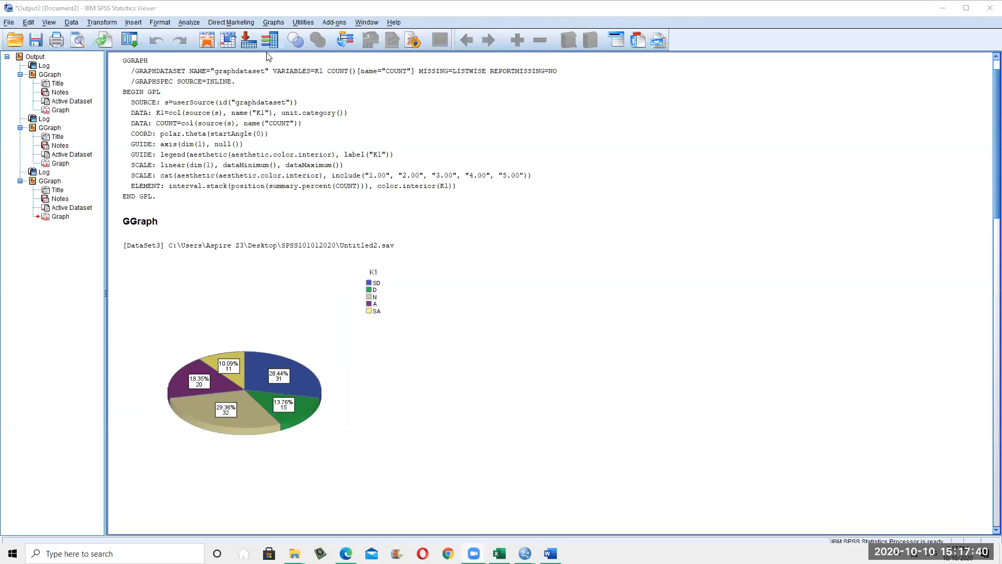
Bring the Untitled2 Data Editor forward and start Analyze > Descriptive Statistics > Frequencies
{"action": "mouse_move", "coordinate": [525, 552]}
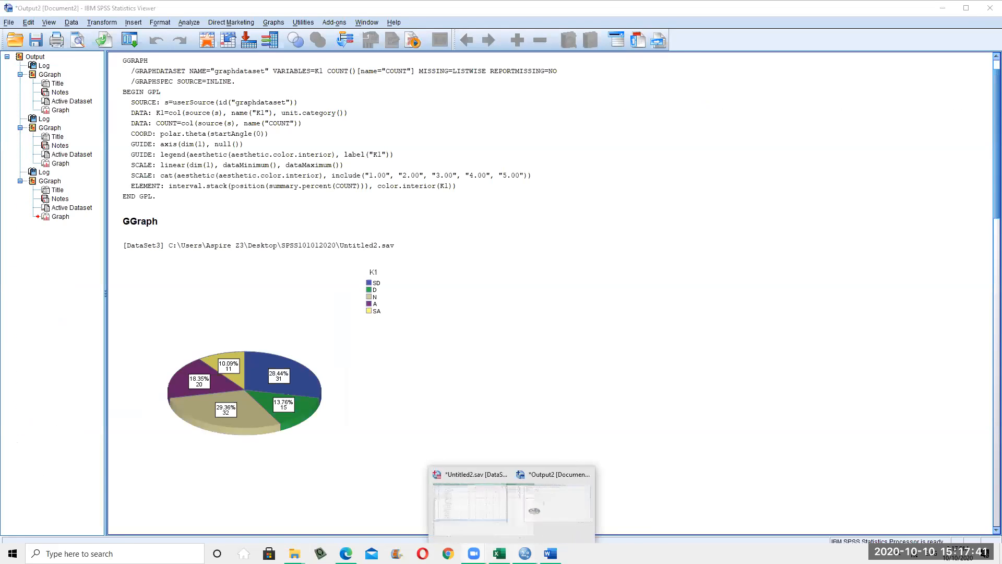
{"action": "left_click", "coordinate": [464, 526]}
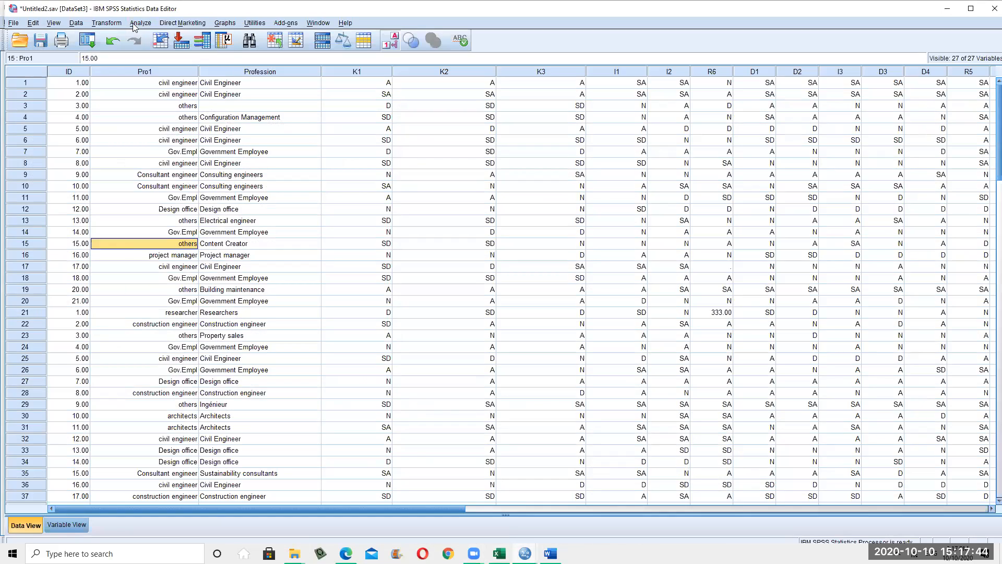
{"action": "left_click", "coordinate": [137, 23]}
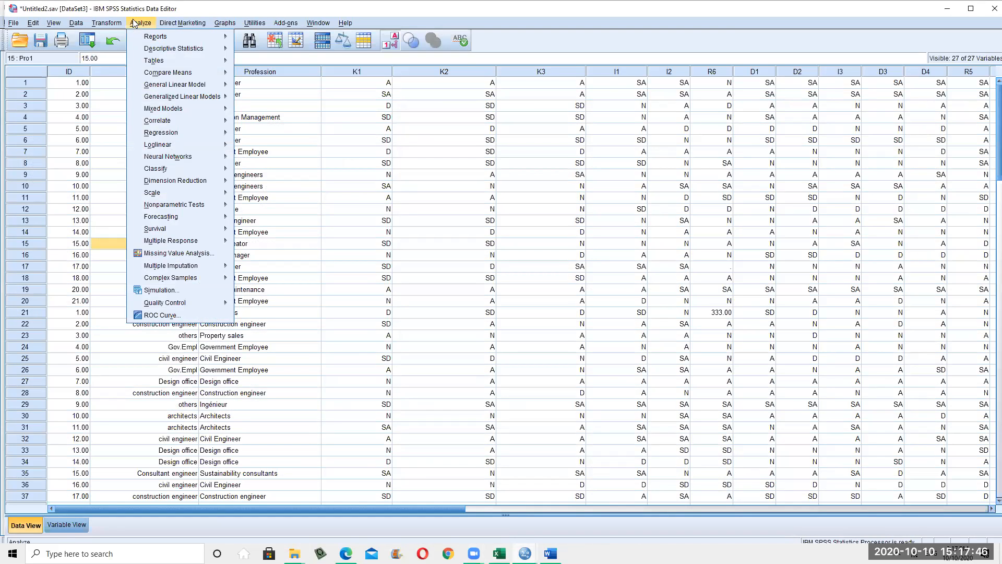
{"action": "mouse_move", "coordinate": [165, 50]}
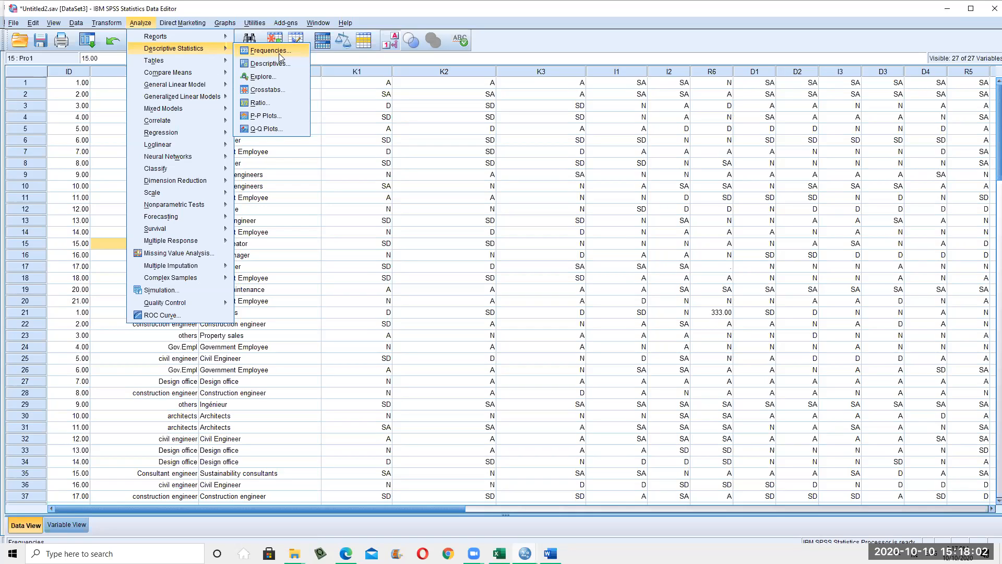
{"action": "left_click", "coordinate": [282, 55]}
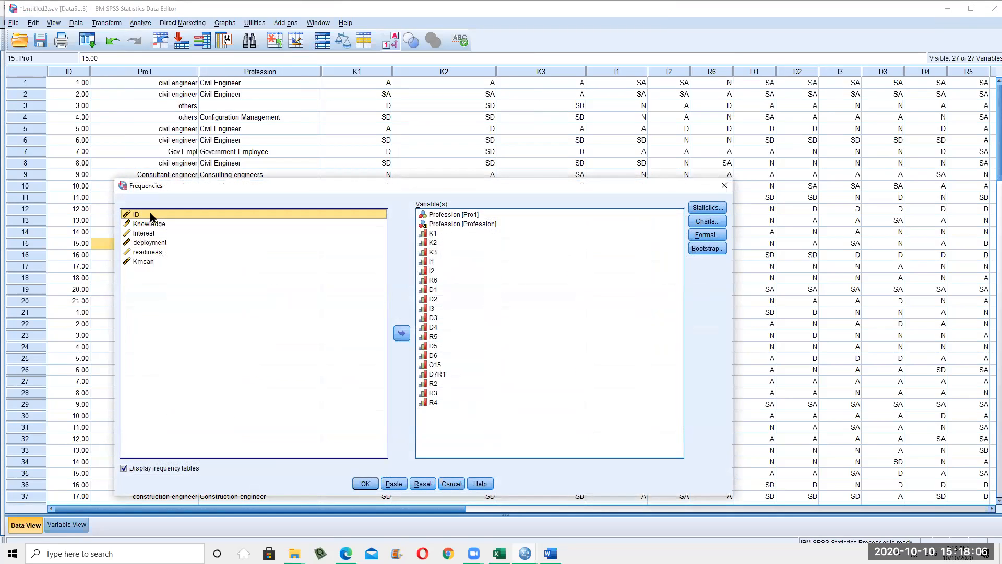
Select K1, K2, K3 and D3 in the chosen variables list, ending back on K1
{"action": "left_click", "coordinate": [425, 236]}
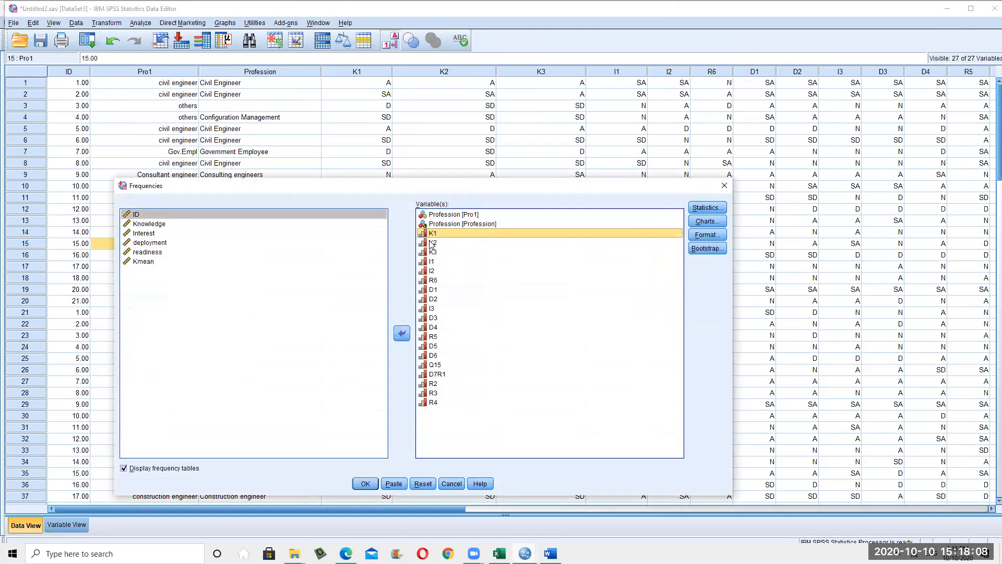
{"action": "left_click", "coordinate": [438, 243]}
{"action": "left_click", "coordinate": [440, 254]}
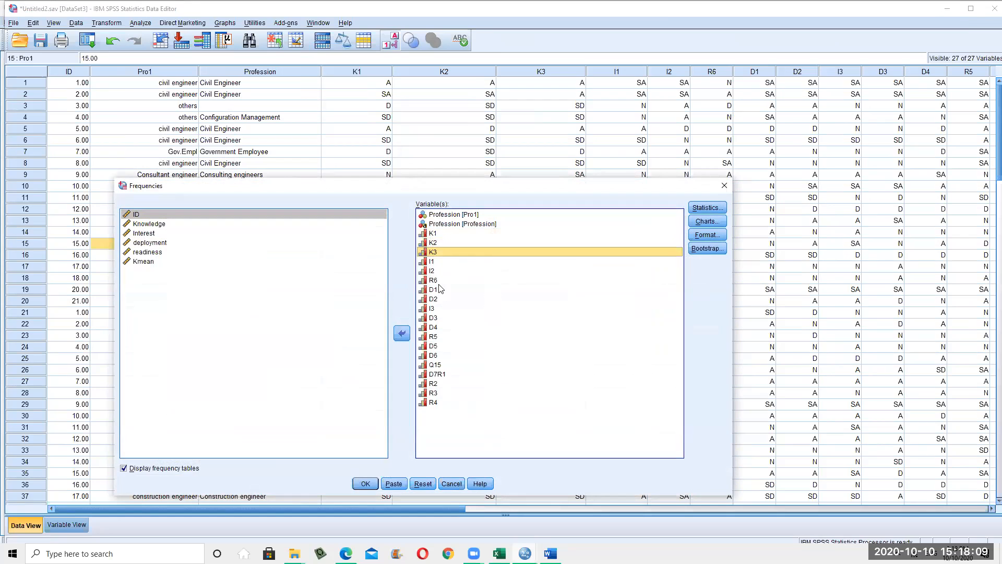
{"action": "left_click", "coordinate": [543, 317]}
{"action": "left_click", "coordinate": [617, 230]}
In Frequencies Statistics, tick quartiles, mean, median, mode, std. deviation, minimum and variance
{"action": "left_click", "coordinate": [707, 208]}
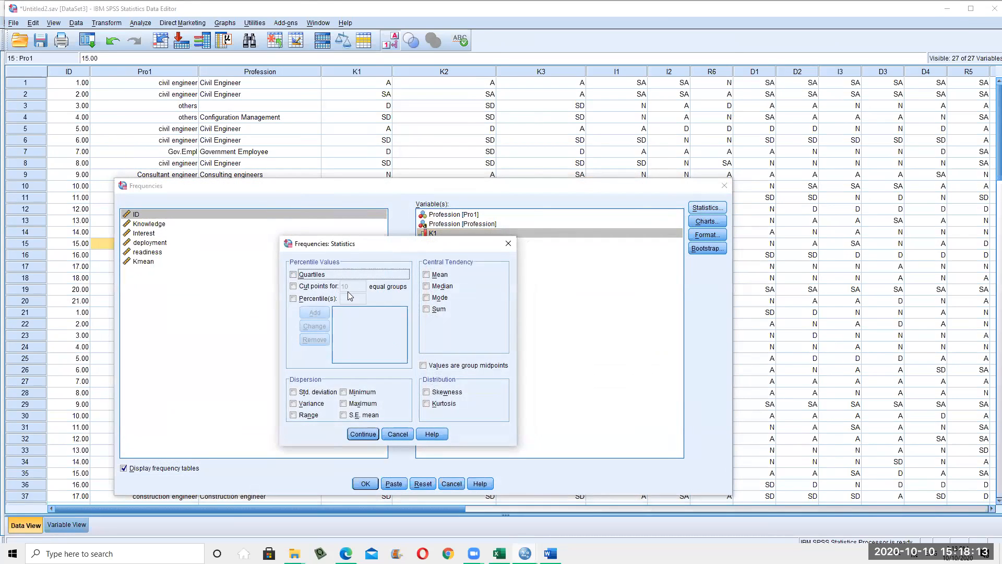
{"action": "left_click", "coordinate": [312, 277]}
{"action": "left_click", "coordinate": [440, 275]}
{"action": "left_click", "coordinate": [443, 287]}
{"action": "left_click", "coordinate": [440, 297]}
{"action": "left_click", "coordinate": [316, 393]}
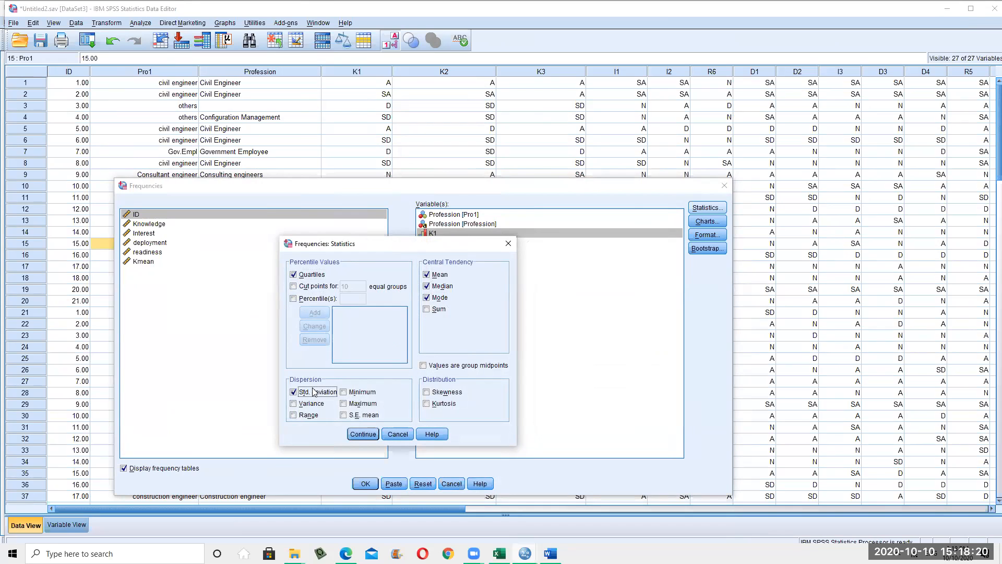
{"action": "left_click", "coordinate": [371, 393]}
{"action": "left_click", "coordinate": [303, 406]}
Untick variance, minimum and quartiles, keeping mean, median, mode and std. deviation, and confirm
{"action": "left_click", "coordinate": [366, 406]}
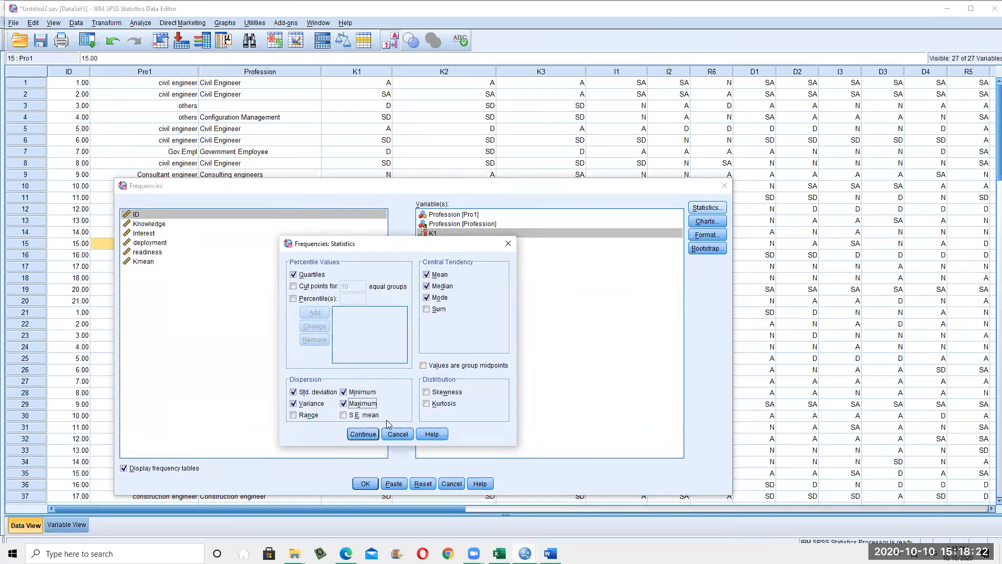
{"action": "left_click", "coordinate": [312, 404]}
{"action": "left_click", "coordinate": [294, 393]}
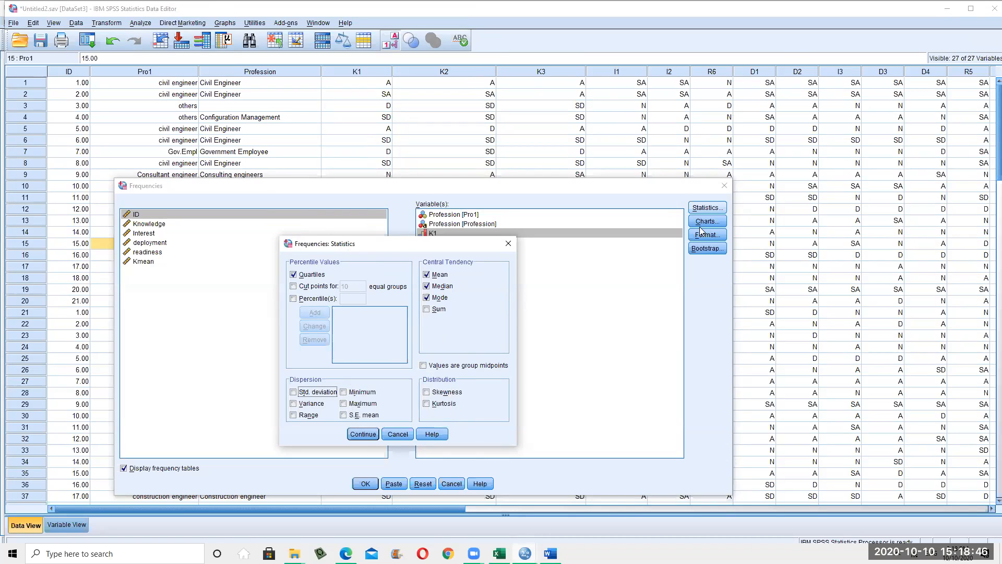
{"action": "left_click", "coordinate": [314, 275]}
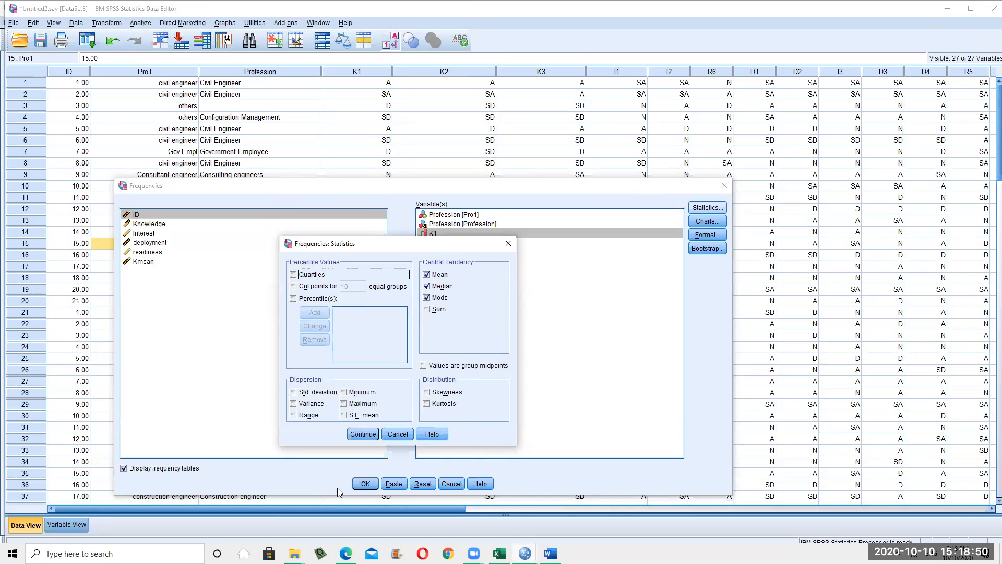
{"action": "left_click", "coordinate": [294, 392]}
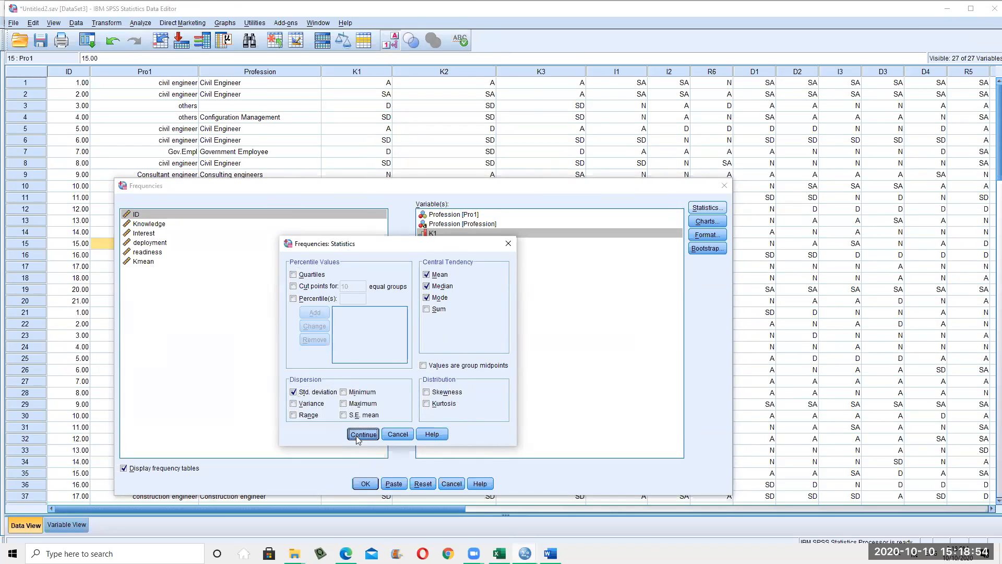
{"action": "left_click", "coordinate": [363, 434]}
{"action": "left_click", "coordinate": [707, 221]}
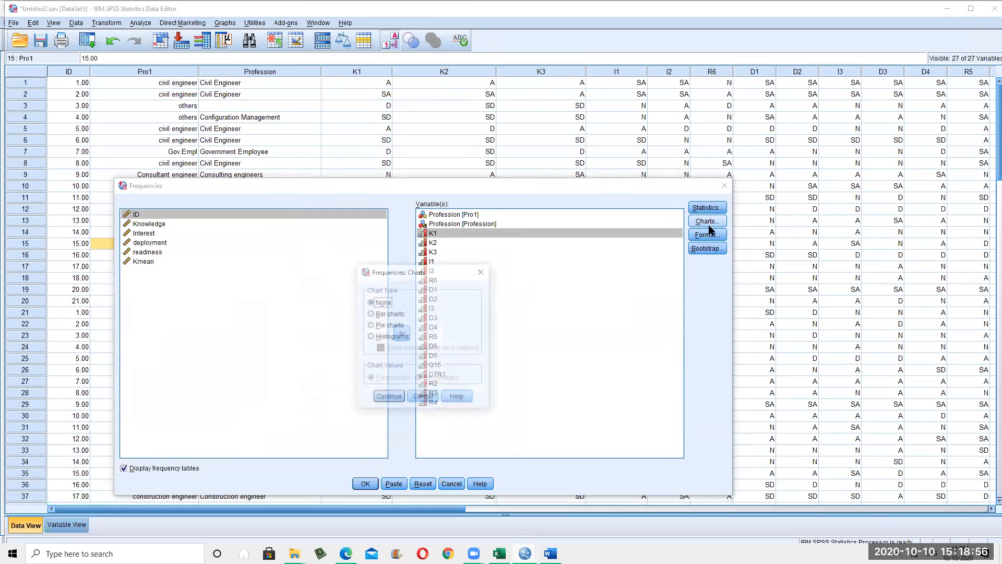
Request histograms with a normal curve overlay and run the Frequencies analysis
{"action": "left_click", "coordinate": [385, 314]}
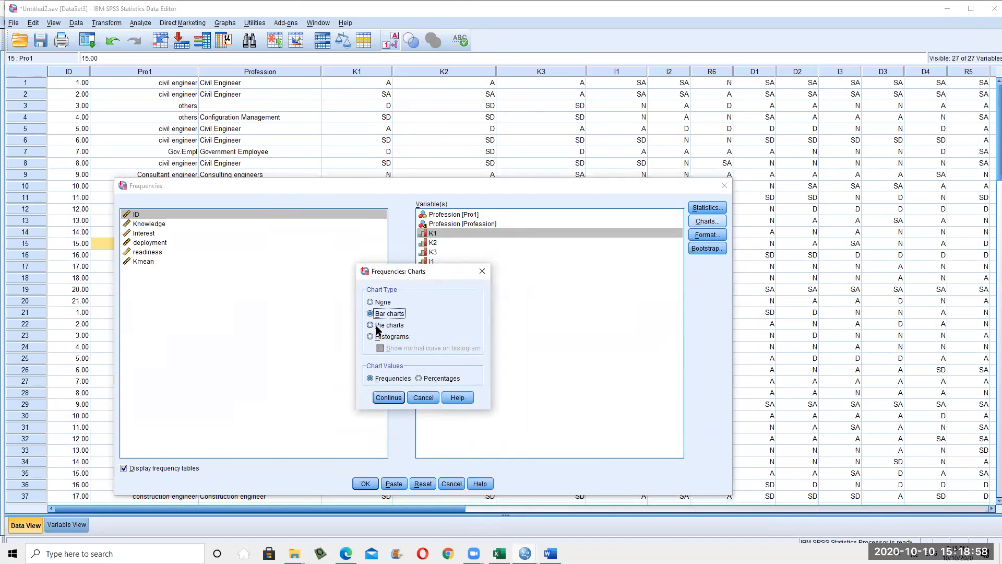
{"action": "left_click", "coordinate": [391, 325]}
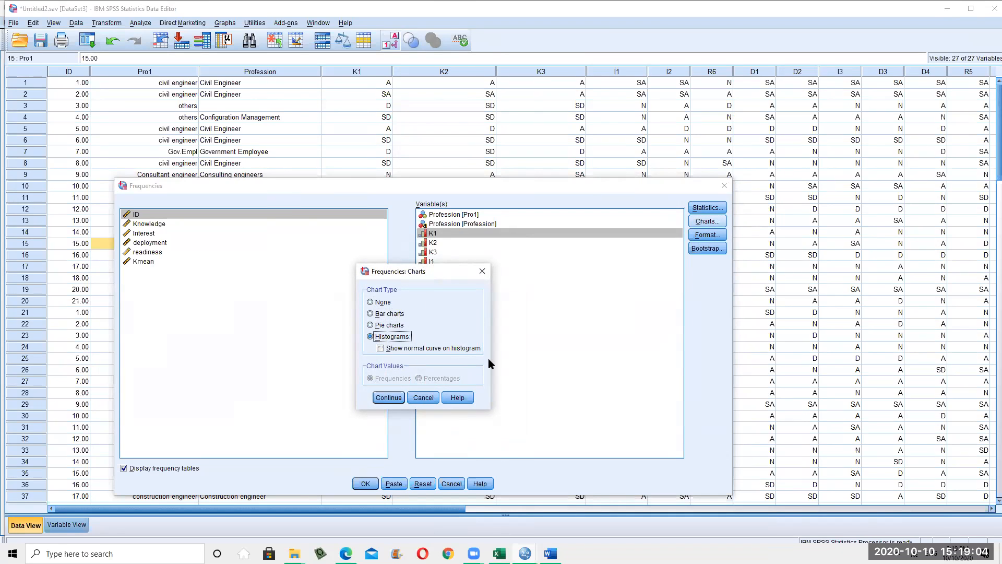
{"action": "left_click", "coordinate": [391, 353]}
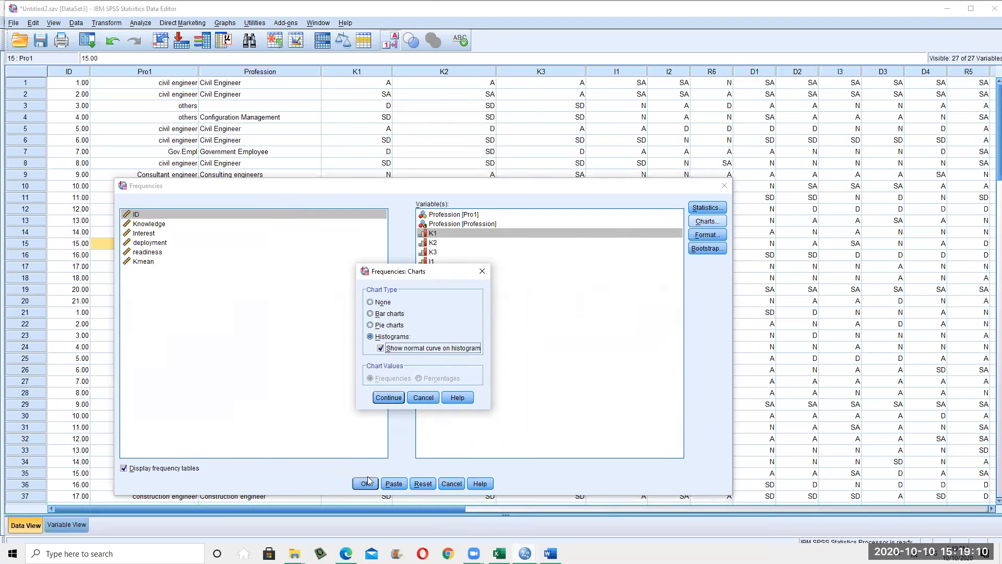
{"action": "left_click", "coordinate": [396, 399]}
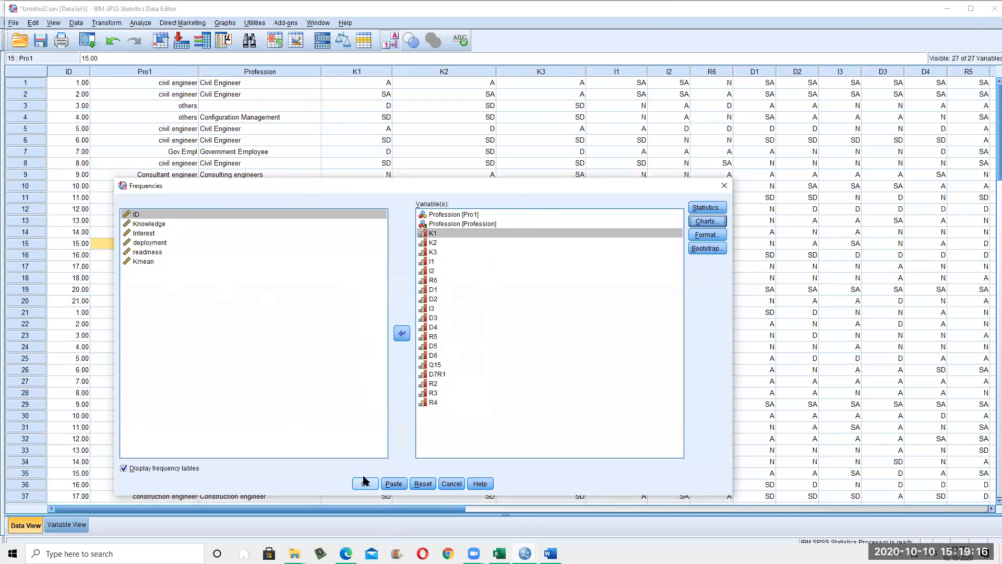
{"action": "key", "text": "Return"}
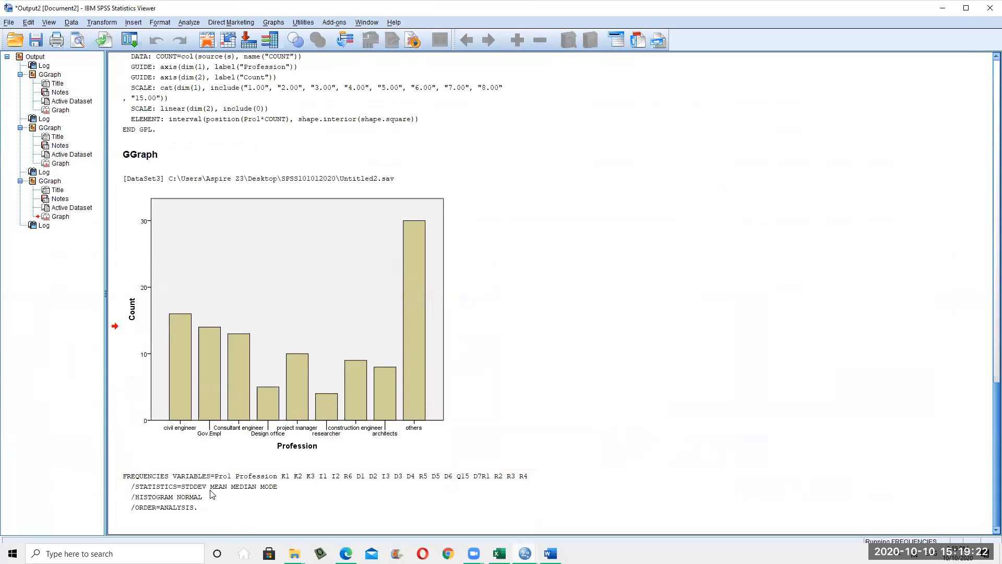
Widen the output outline pane and collapse the three GGraph entries, leaving Frequencies expanded
{"action": "scroll", "coordinate": [388, 370], "scroll_direction": "up", "scroll_amount": 15}
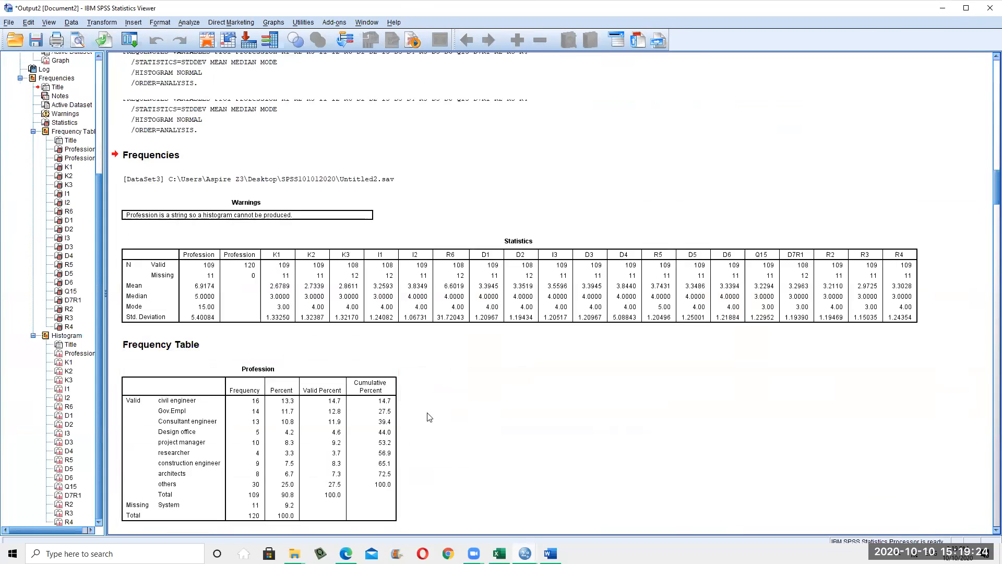
{"action": "scroll", "coordinate": [34, 85], "scroll_direction": "up", "scroll_amount": 6}
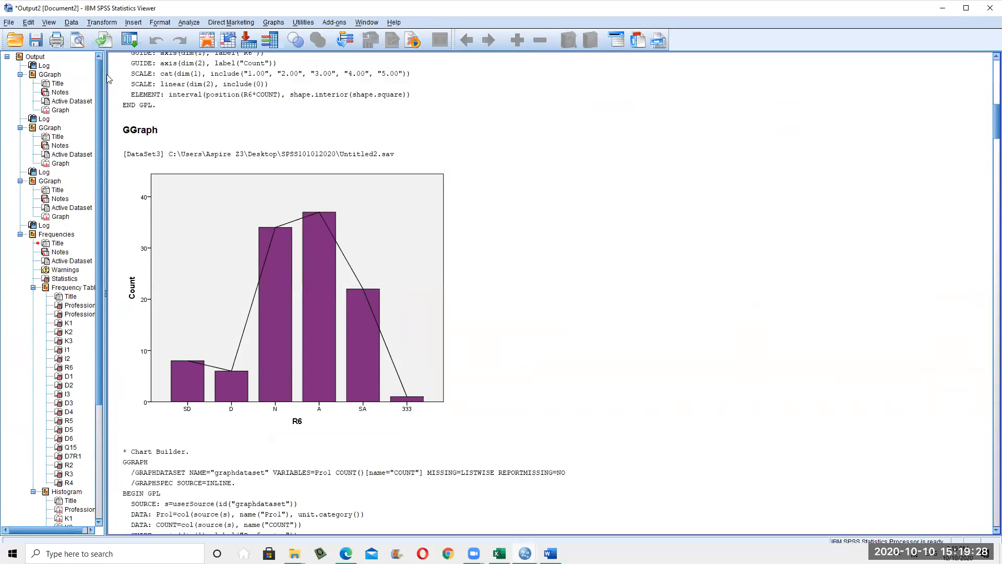
{"action": "left_click", "coordinate": [177, 85]}
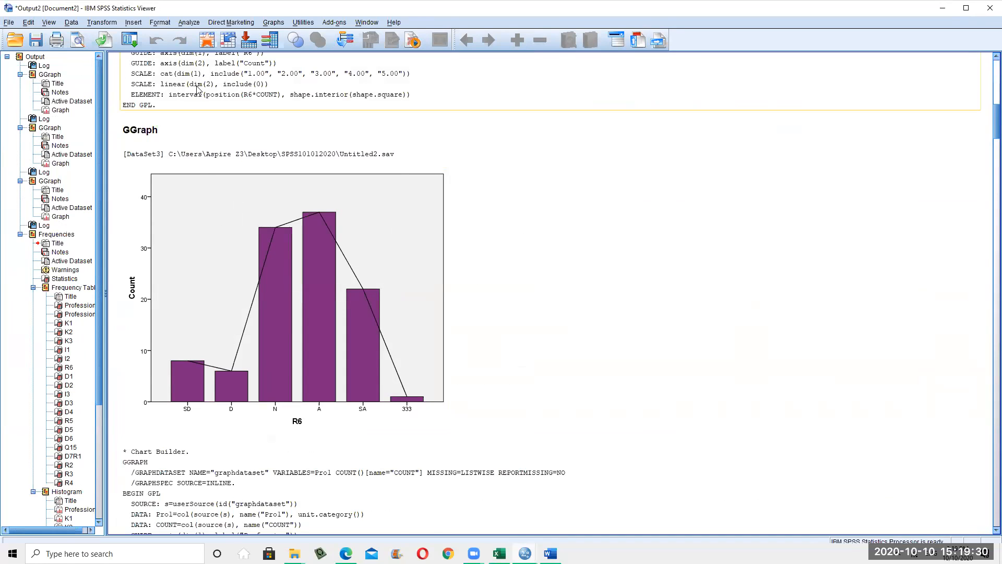
{"action": "left_click_drag", "start_coordinate": [106, 128], "coordinate": [217, 130]}
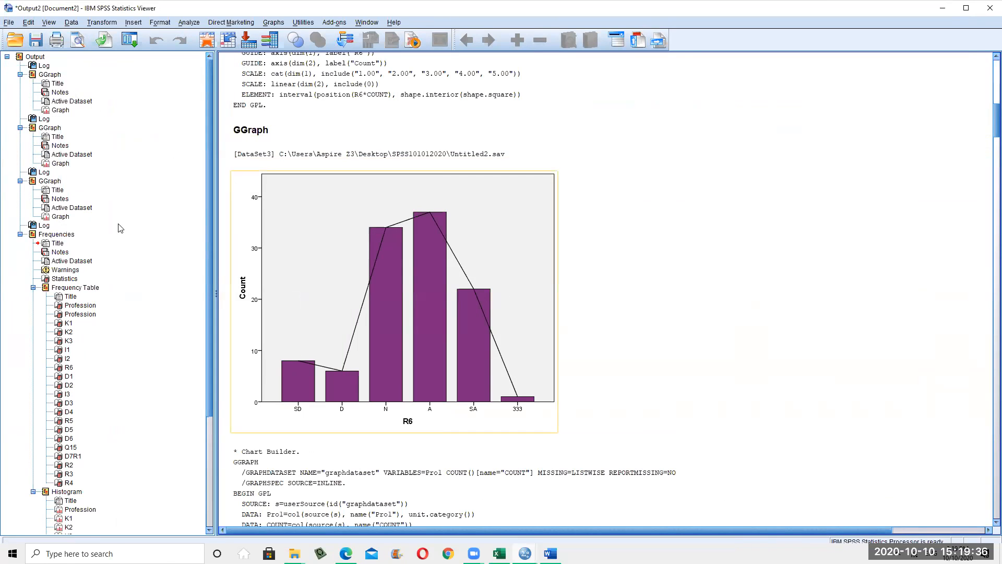
{"action": "left_click", "coordinate": [20, 76]}
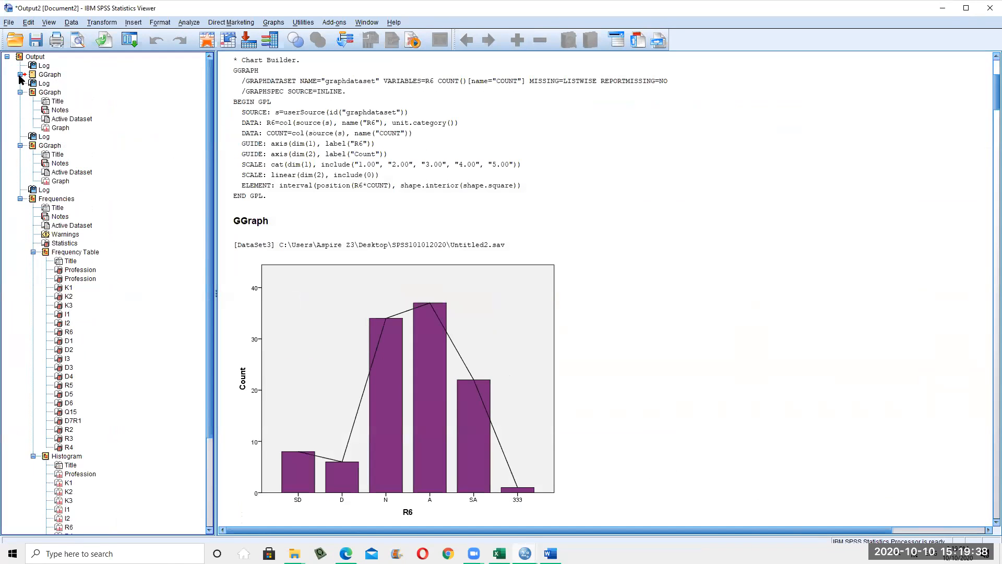
{"action": "left_click", "coordinate": [20, 92]}
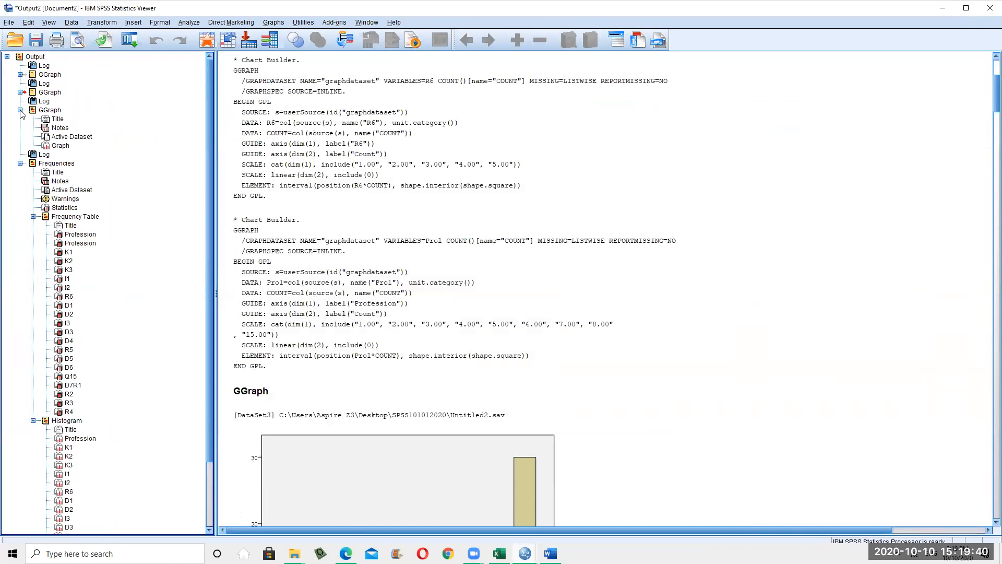
{"action": "left_click", "coordinate": [20, 110]}
{"action": "left_click", "coordinate": [21, 128]}
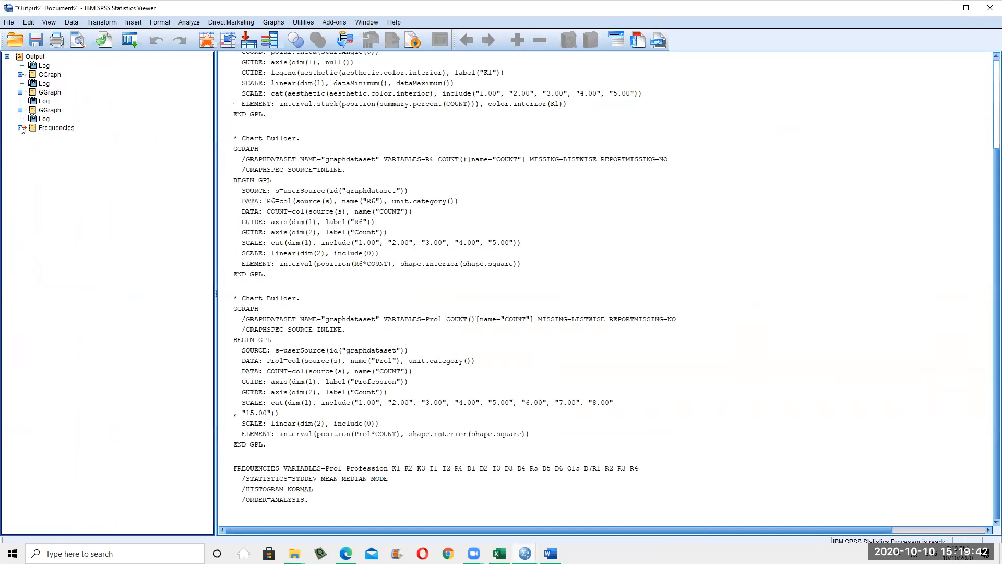
{"action": "left_click", "coordinate": [20, 129]}
{"action": "scroll", "coordinate": [450, 196], "scroll_direction": "up", "scroll_amount": 3}
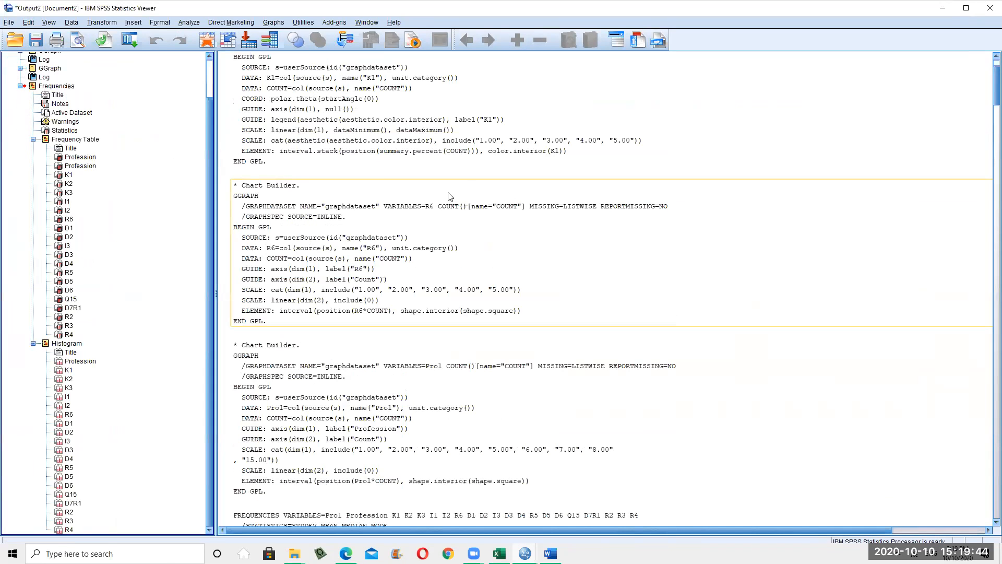
{"action": "scroll", "coordinate": [450, 196], "scroll_direction": "down", "scroll_amount": 15}
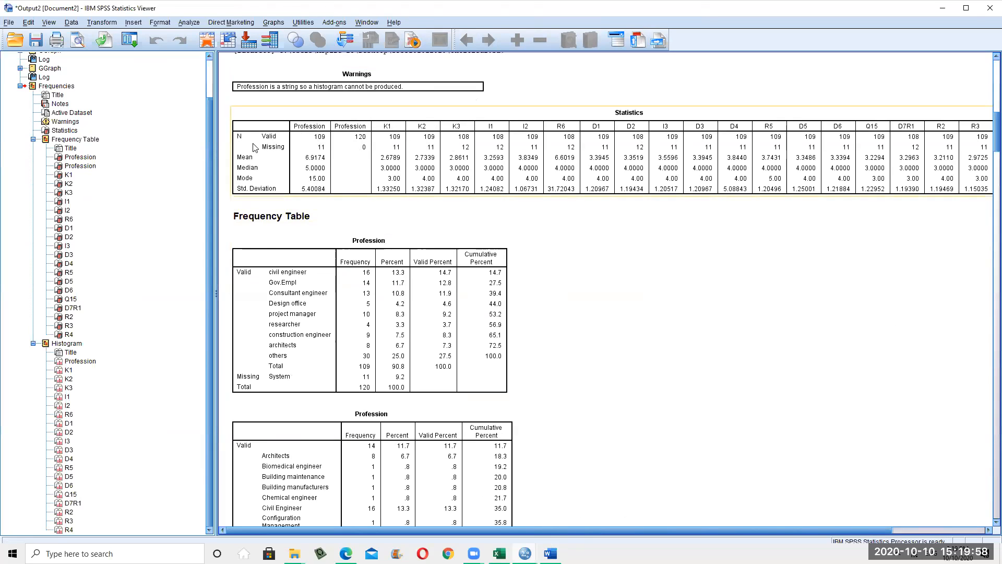
{"action": "left_click", "coordinate": [987, 529]}
{"action": "left_click", "coordinate": [987, 530]}
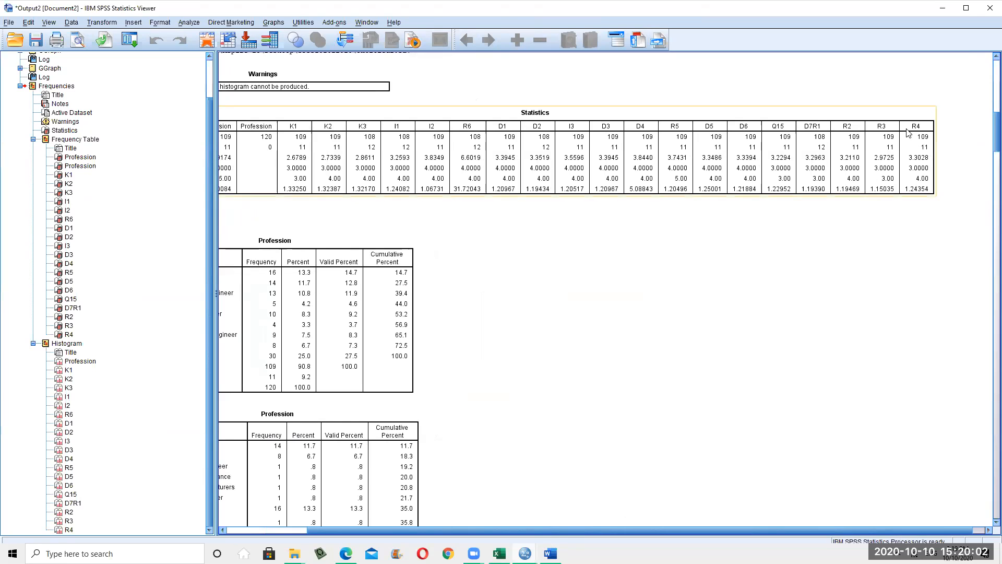
{"action": "left_click", "coordinate": [738, 530]}
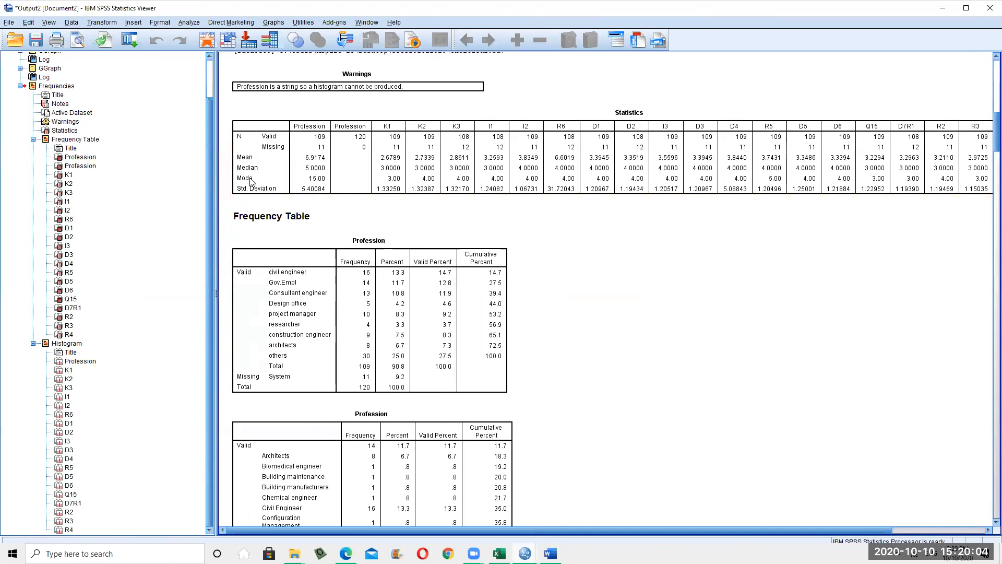
{"action": "left_click", "coordinate": [329, 259]}
{"action": "scroll", "coordinate": [389, 249], "scroll_direction": "down", "scroll_amount": 1}
{"action": "scroll", "coordinate": [376, 245], "scroll_direction": "up", "scroll_amount": 1}
{"action": "scroll", "coordinate": [285, 261], "scroll_direction": "down", "scroll_amount": 1}
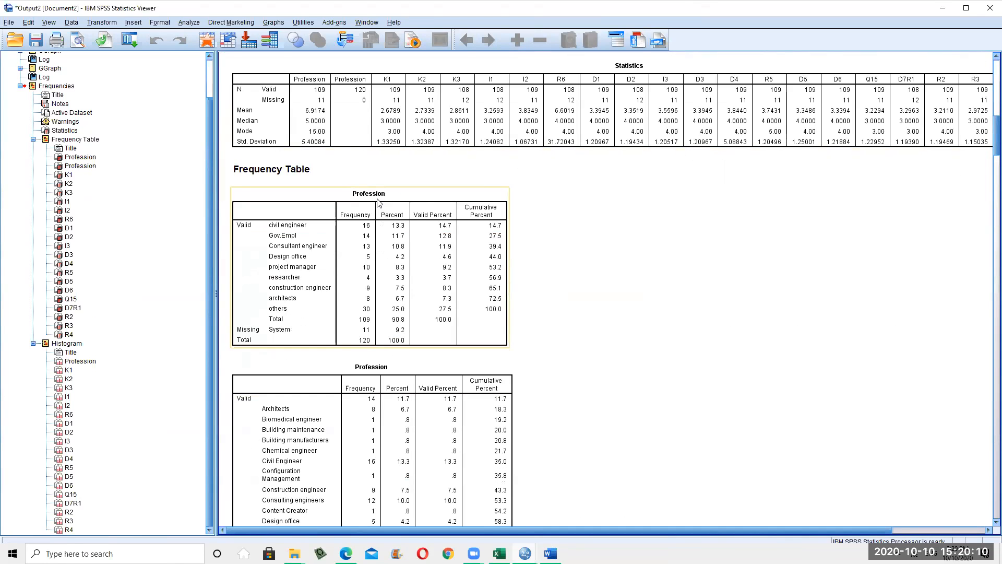
{"action": "scroll", "coordinate": [392, 284], "scroll_direction": "down", "scroll_amount": 11}
{"action": "scroll", "coordinate": [381, 223], "scroll_direction": "down", "scroll_amount": 5}
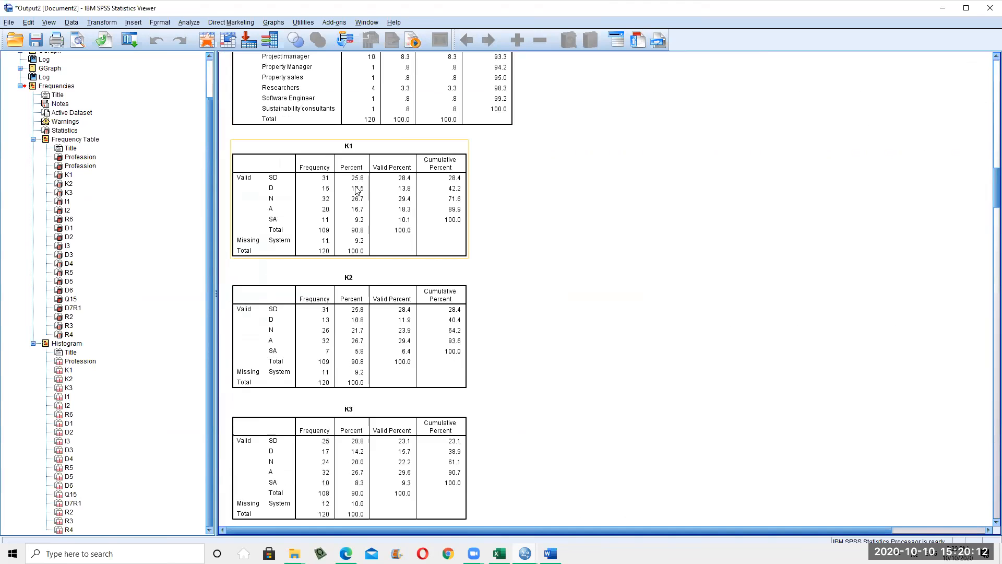
{"action": "scroll", "coordinate": [295, 276], "scroll_direction": "down", "scroll_amount": 3}
{"action": "scroll", "coordinate": [295, 276], "scroll_direction": "down", "scroll_amount": 20}
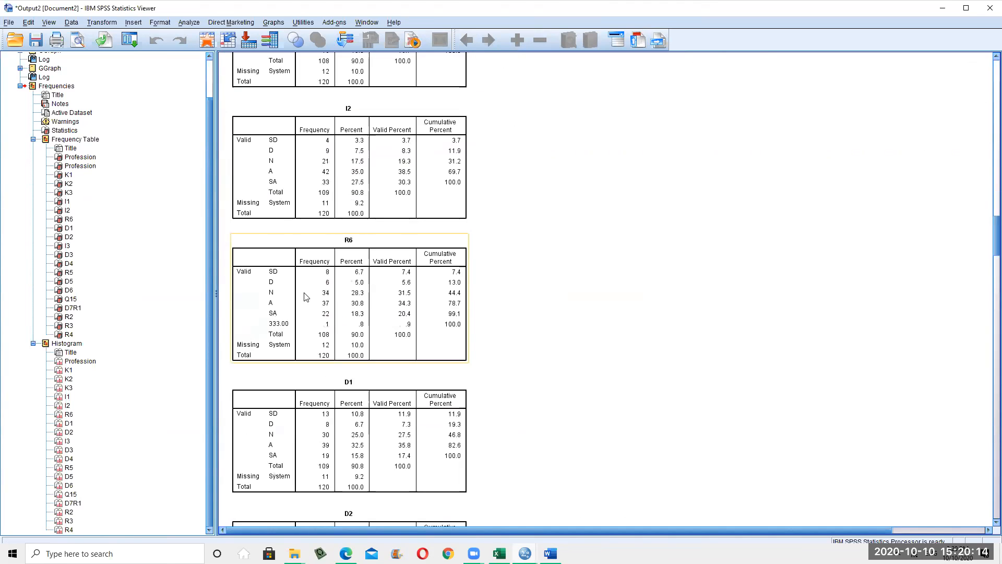
{"action": "scroll", "coordinate": [402, 340], "scroll_direction": "down", "scroll_amount": 18}
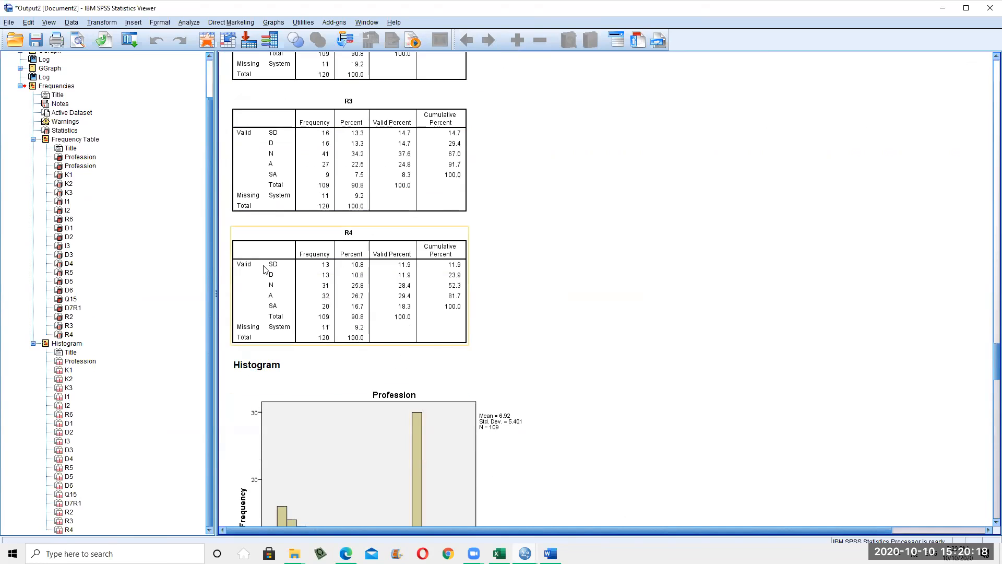
{"action": "left_click", "coordinate": [315, 259]}
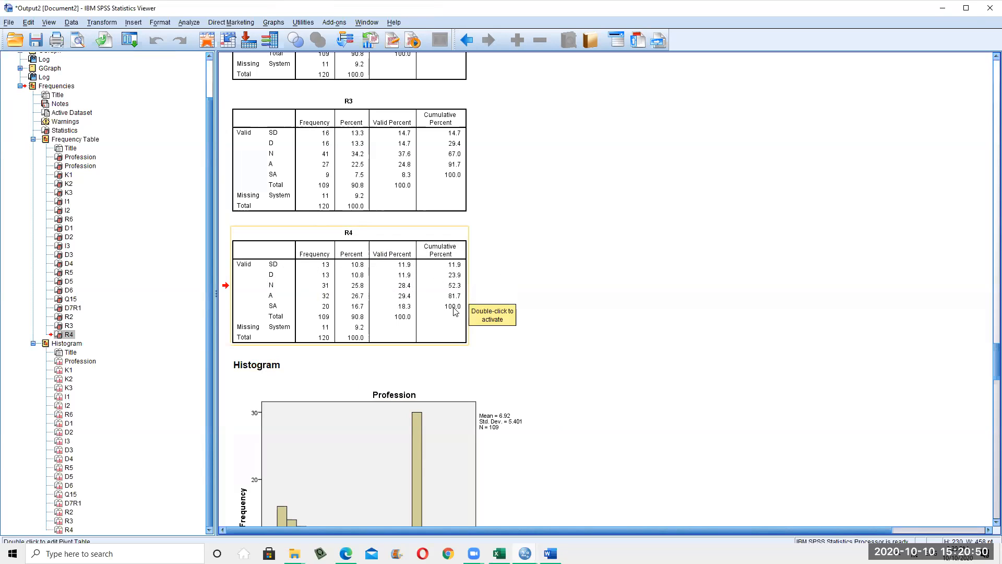
{"action": "scroll", "coordinate": [428, 344], "scroll_direction": "down", "scroll_amount": 3}
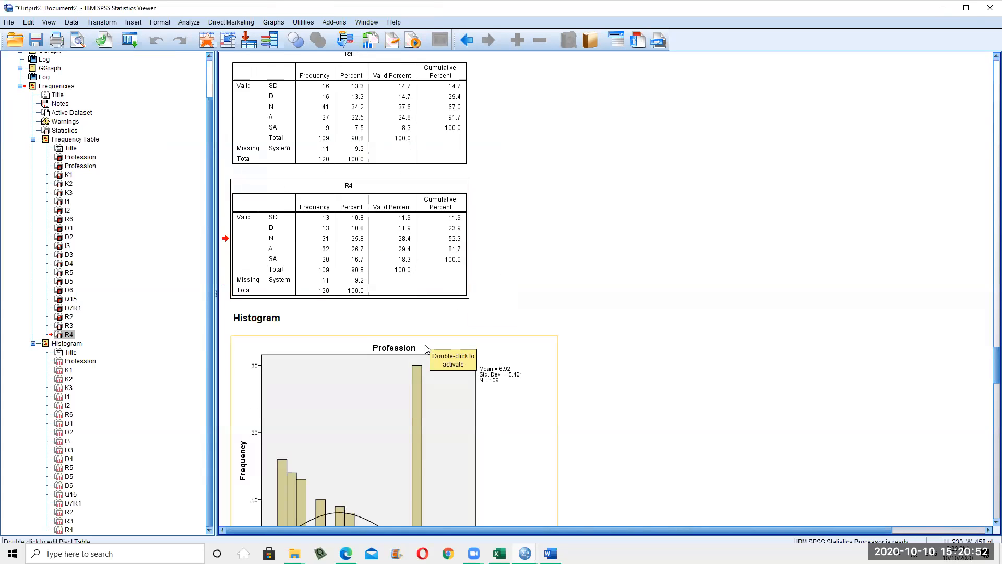
{"action": "scroll", "coordinate": [415, 366], "scroll_direction": "down", "scroll_amount": 2}
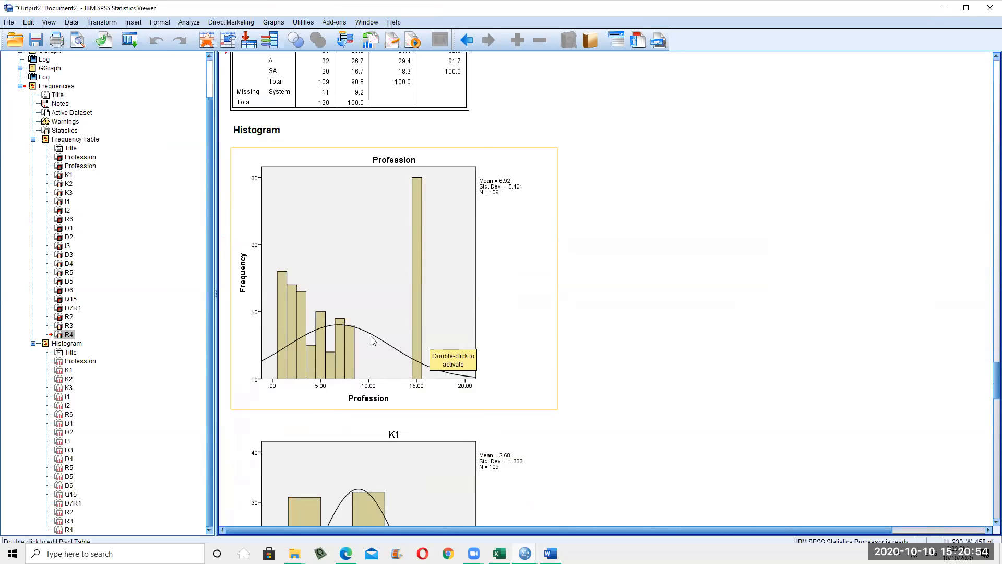
{"action": "scroll", "coordinate": [373, 340], "scroll_direction": "down", "scroll_amount": 4}
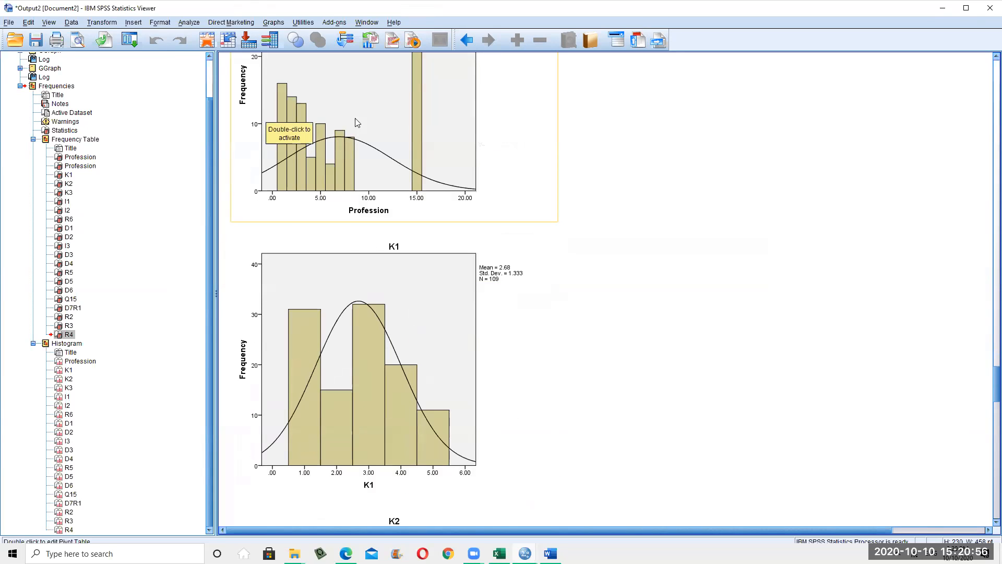
{"action": "scroll", "coordinate": [302, 256], "scroll_direction": "down", "scroll_amount": 4}
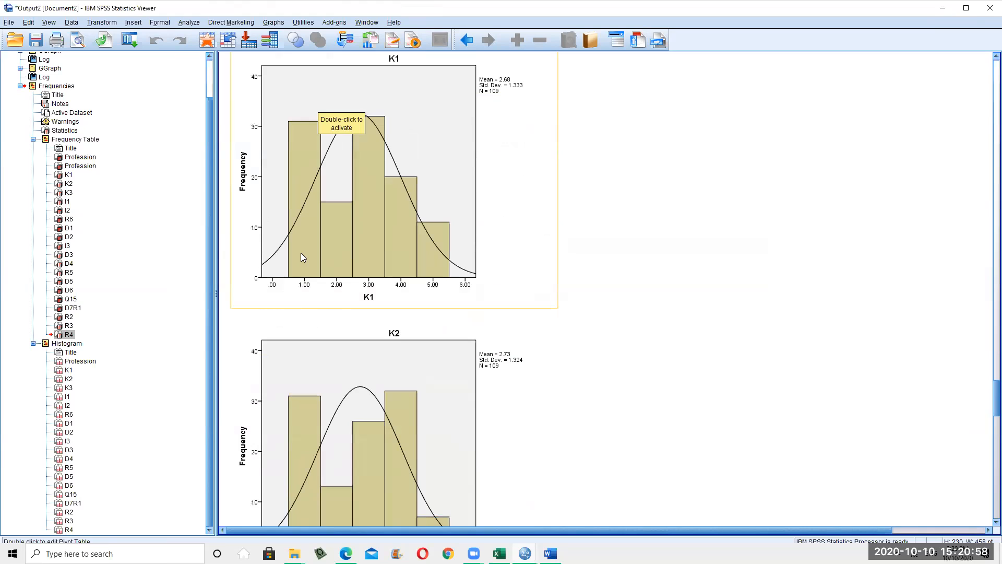
{"action": "scroll", "coordinate": [418, 217], "scroll_direction": "down", "scroll_amount": 7}
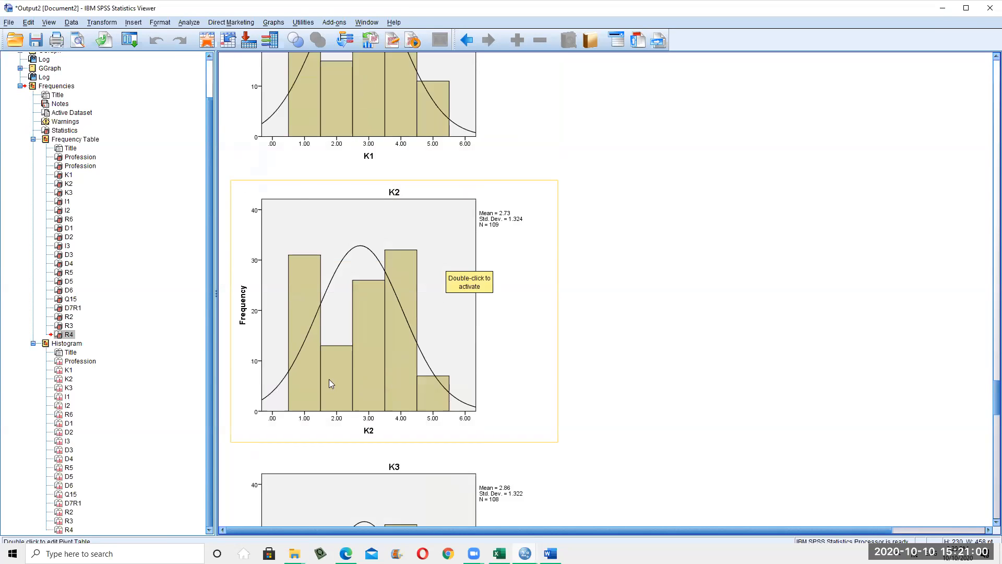
{"action": "scroll", "coordinate": [353, 361], "scroll_direction": "down", "scroll_amount": 5}
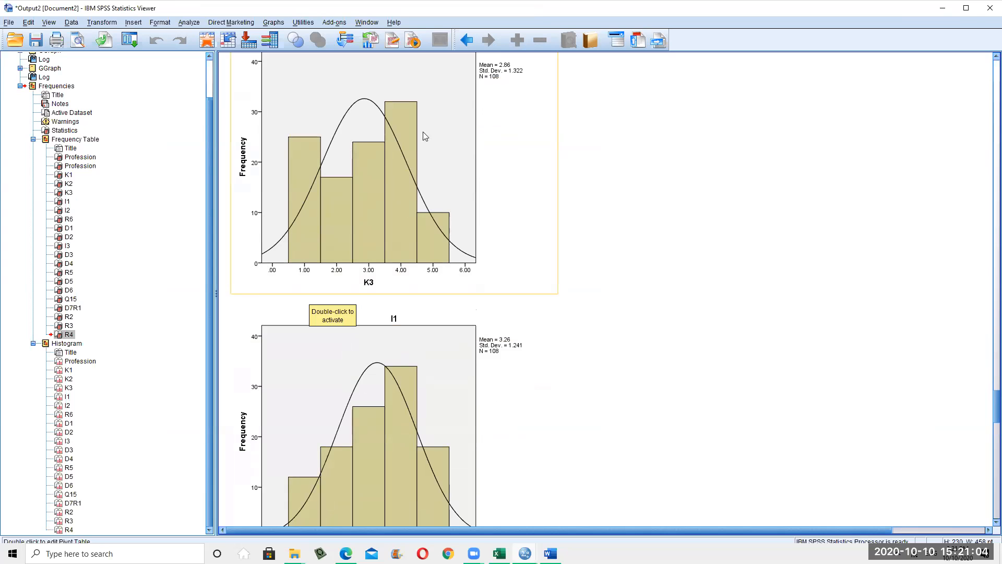
{"action": "scroll", "coordinate": [420, 292], "scroll_direction": "down", "scroll_amount": 10}
{"action": "scroll", "coordinate": [419, 333], "scroll_direction": "down", "scroll_amount": 17}
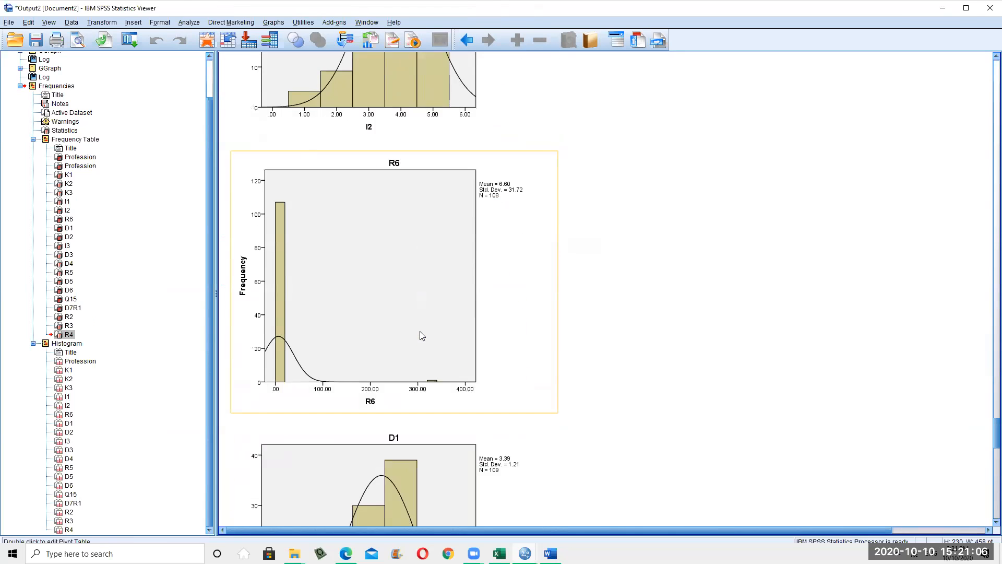
{"action": "scroll", "coordinate": [414, 339], "scroll_direction": "down", "scroll_amount": 18}
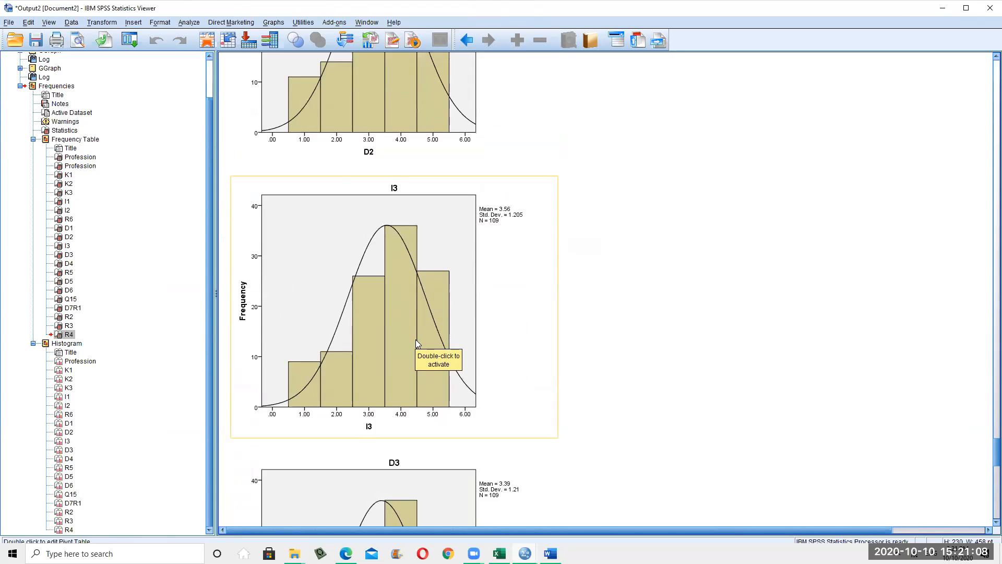
{"action": "scroll", "coordinate": [411, 358], "scroll_direction": "down", "scroll_amount": 17}
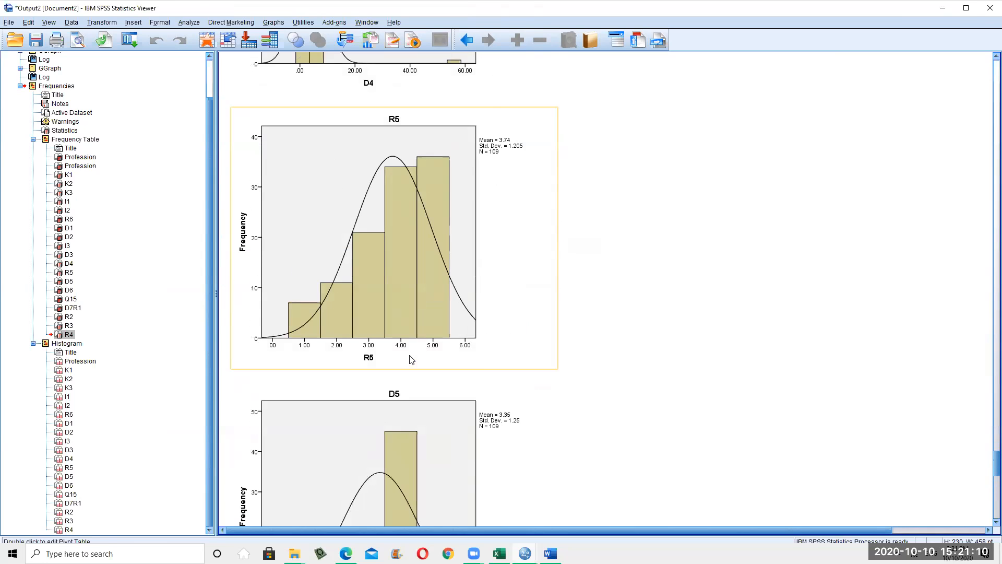
{"action": "scroll", "coordinate": [412, 360], "scroll_direction": "down", "scroll_amount": 1}
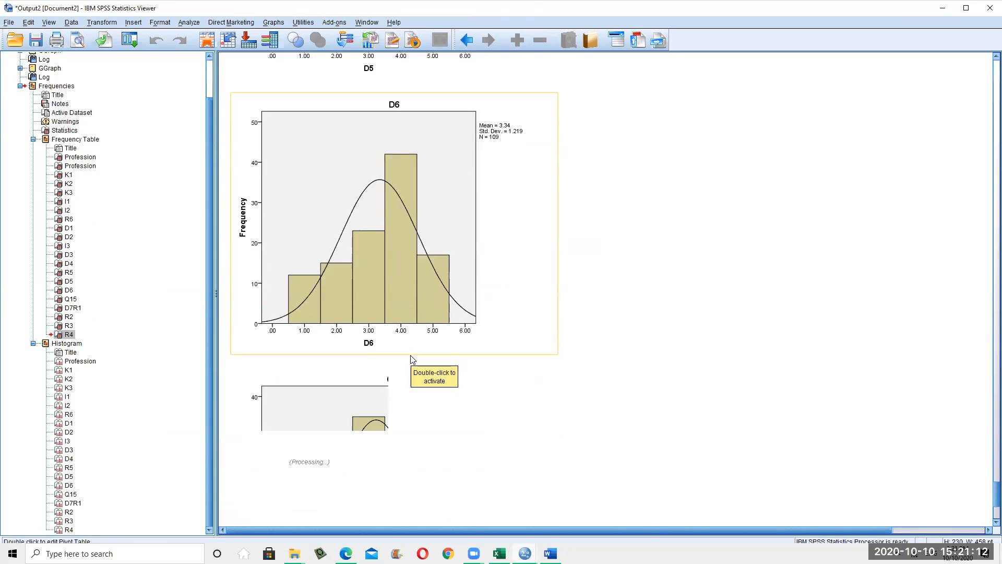
{"action": "scroll", "coordinate": [413, 359], "scroll_direction": "down", "scroll_amount": 15}
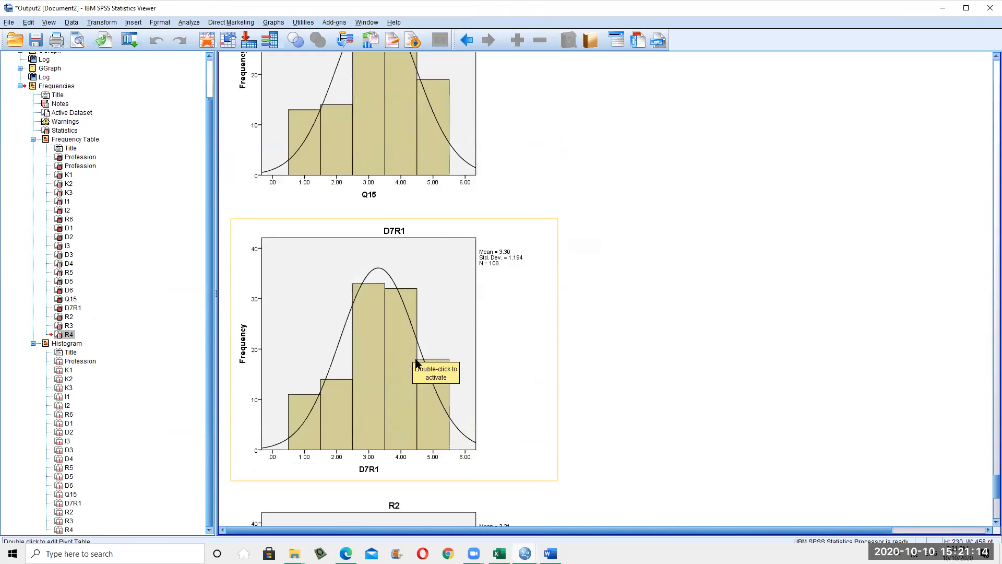
{"action": "scroll", "coordinate": [593, 423], "scroll_direction": "up", "scroll_amount": 20}
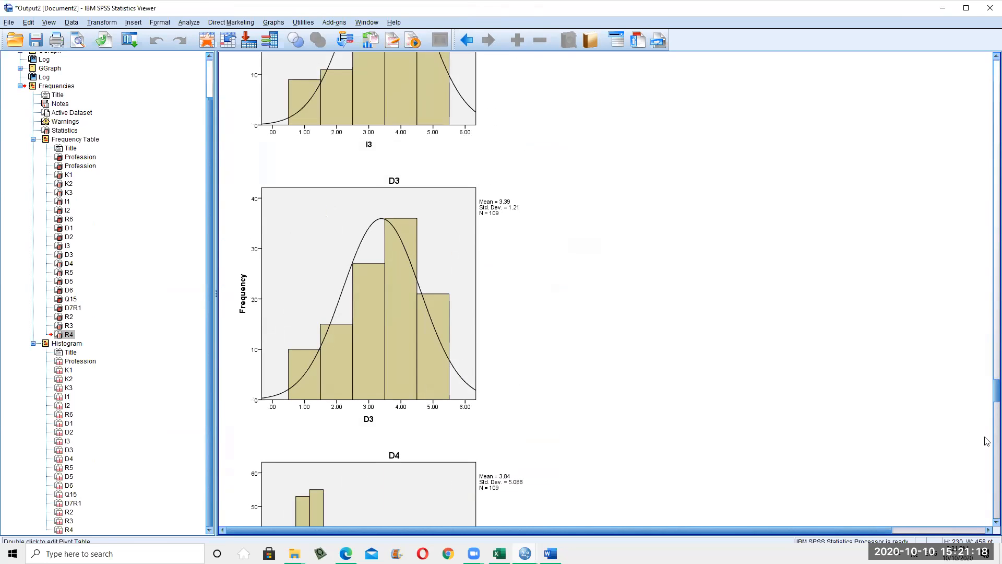
{"action": "left_click_drag", "start_coordinate": [996, 390], "coordinate": [996, 68]}
{"action": "scroll", "coordinate": [546, 334], "scroll_direction": "down", "scroll_amount": 10}
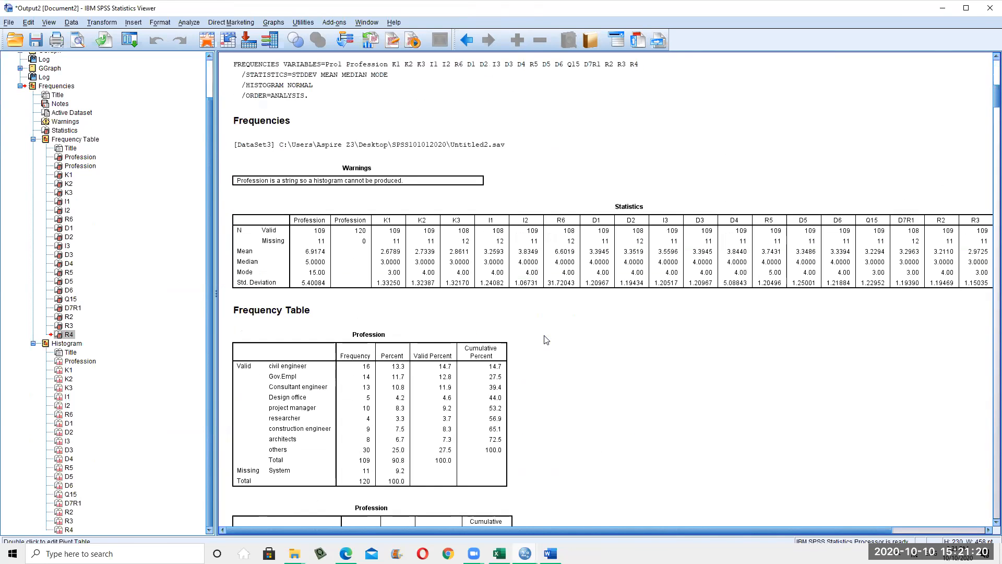
Close the separate pivot editor and edit the Statistics table in place with Edit Content > In Viewer
{"action": "left_click", "coordinate": [550, 233]}
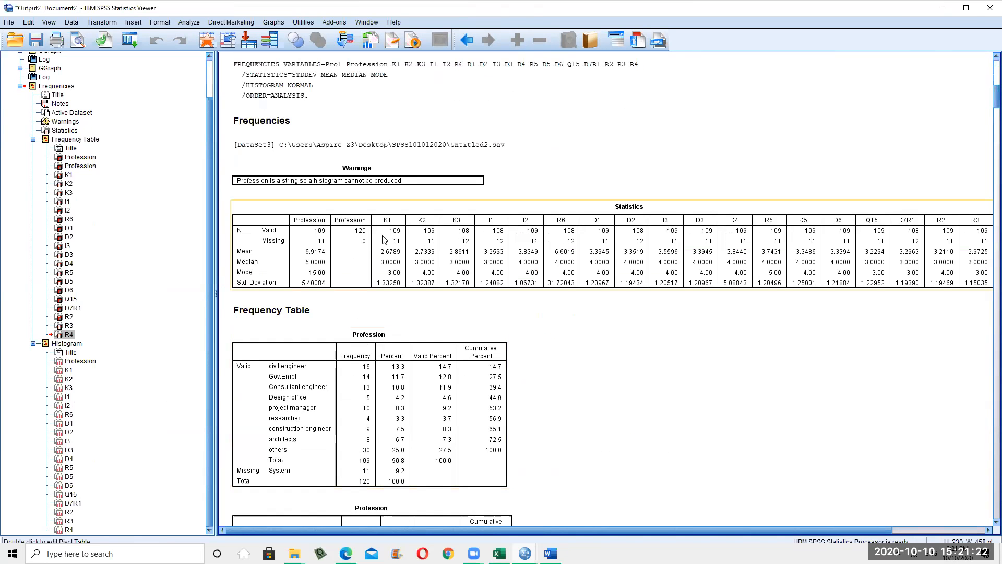
{"action": "left_click", "coordinate": [594, 250]}
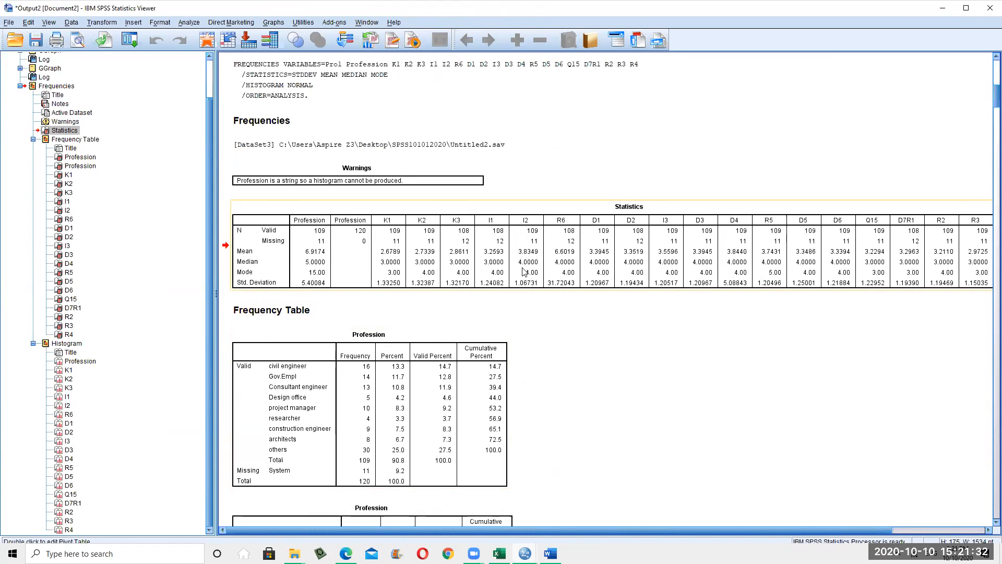
{"action": "double_click", "coordinate": [603, 231]}
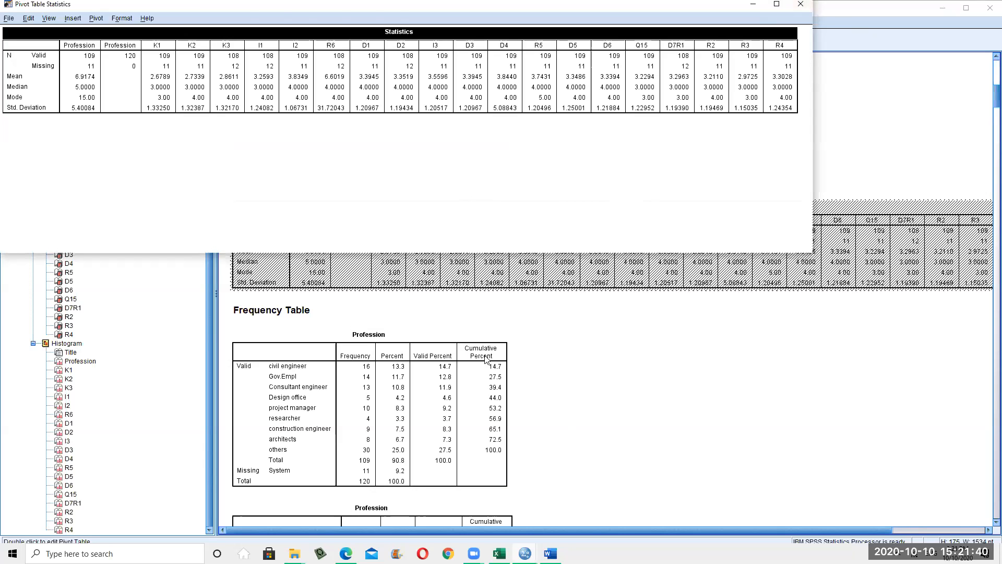
{"action": "left_click", "coordinate": [471, 291]}
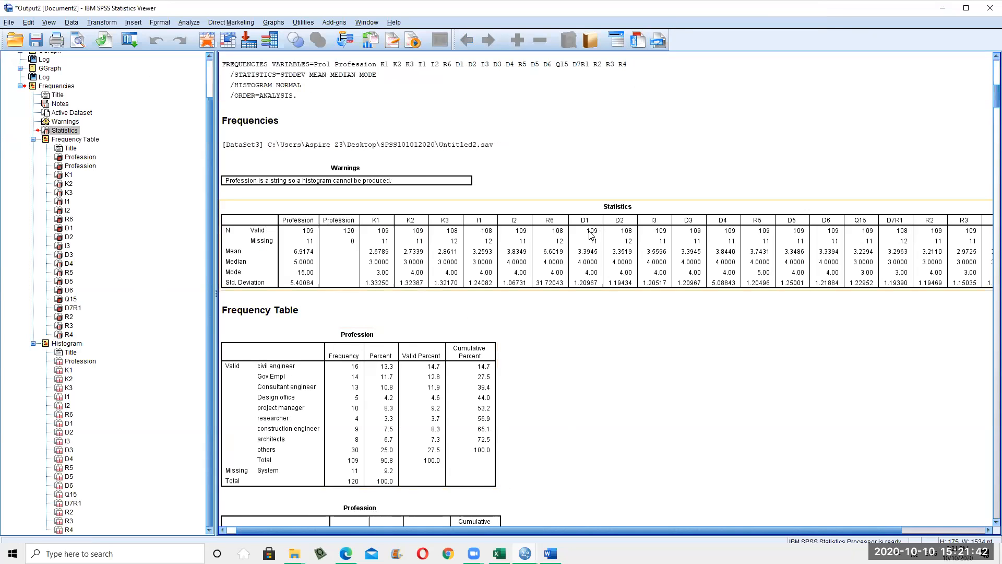
{"action": "right_click", "coordinate": [592, 234]}
{"action": "mouse_move", "coordinate": [633, 321]}
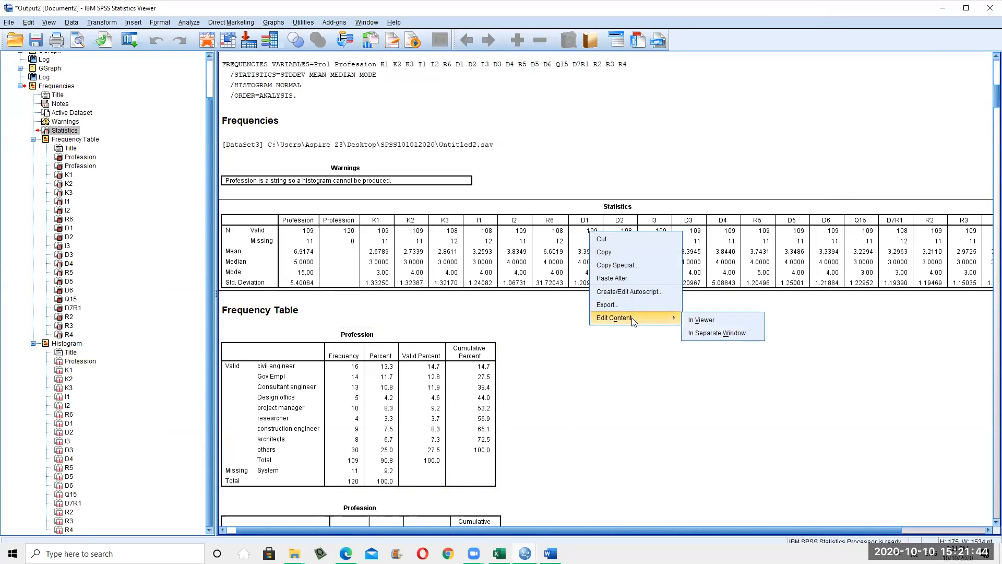
{"action": "left_click", "coordinate": [737, 319]}
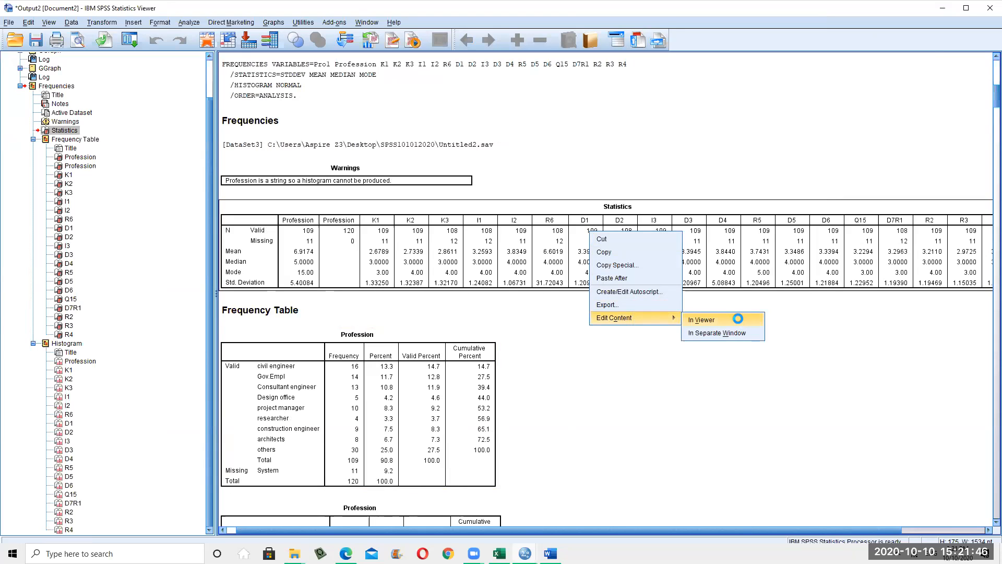
Use Pivoting Trays to move Variables from the column tray to the row tray
{"action": "right_click", "coordinate": [566, 261]}
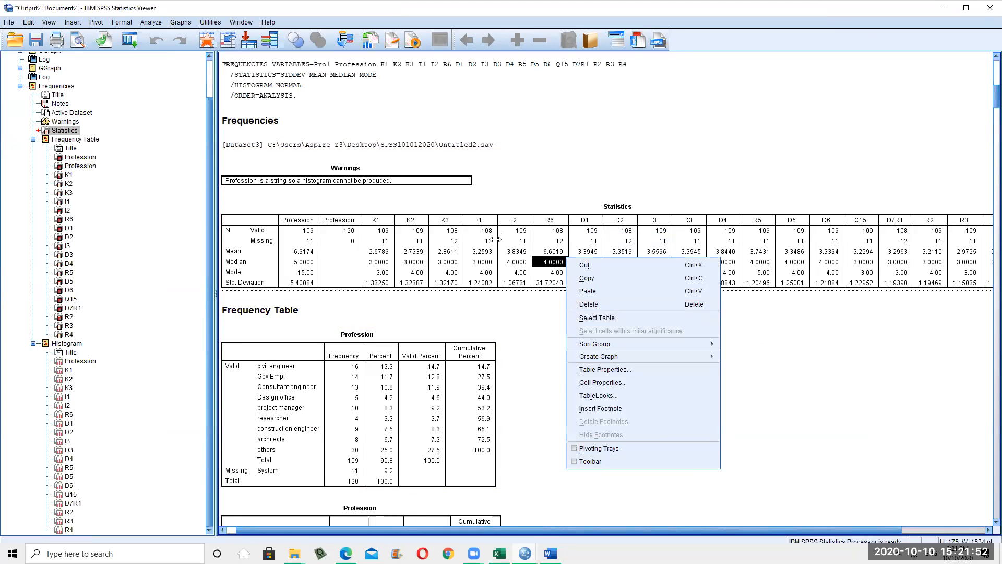
{"action": "left_click", "coordinate": [593, 450]}
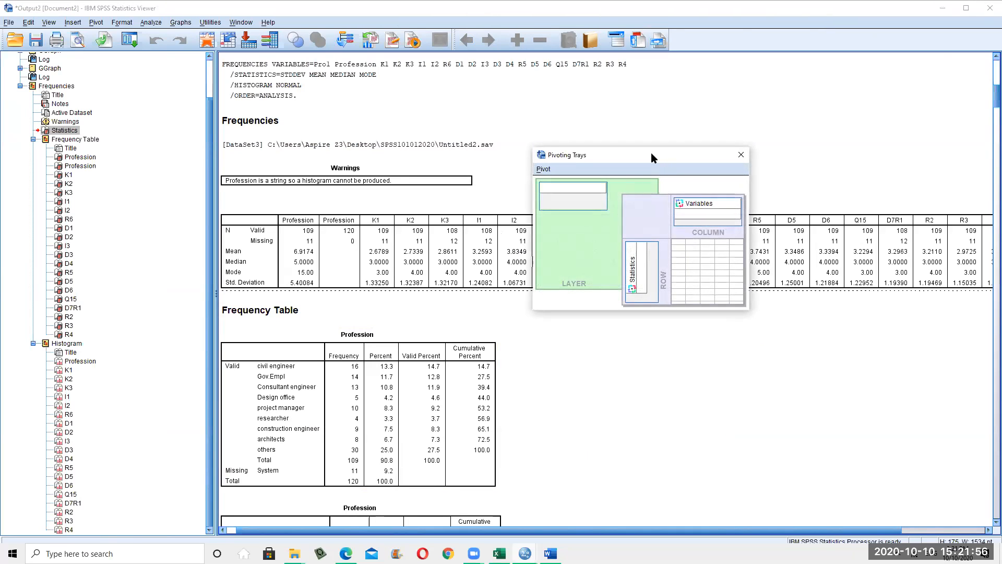
{"action": "mouse_move", "coordinate": [778, 365]}
{"action": "left_mouse_down"}
{"action": "mouse_move", "coordinate": [724, 431]}
{"action": "mouse_move", "coordinate": [724, 412]}
{"action": "mouse_move", "coordinate": [786, 365]}
{"action": "left_mouse_up"}
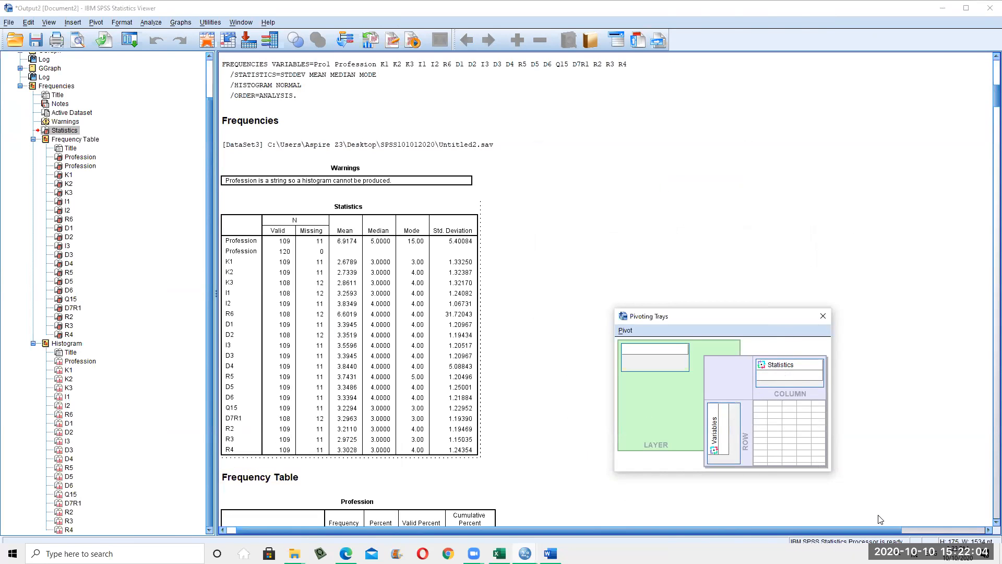
{"action": "left_click", "coordinate": [936, 531]}
{"action": "left_click_drag", "start_coordinate": [899, 530], "coordinate": [574, 534]}
{"action": "scroll", "coordinate": [563, 370], "scroll_direction": "up", "scroll_amount": 3}
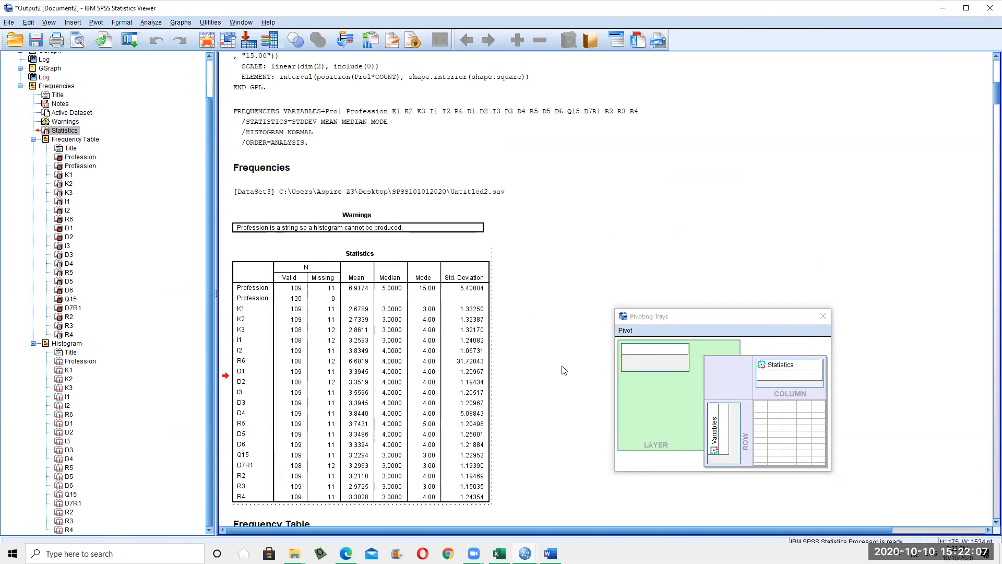
{"action": "left_click", "coordinate": [824, 316]}
{"action": "scroll", "coordinate": [679, 328], "scroll_direction": "down", "scroll_amount": 12}
{"action": "scroll", "coordinate": [565, 335], "scroll_direction": "up", "scroll_amount": 3}
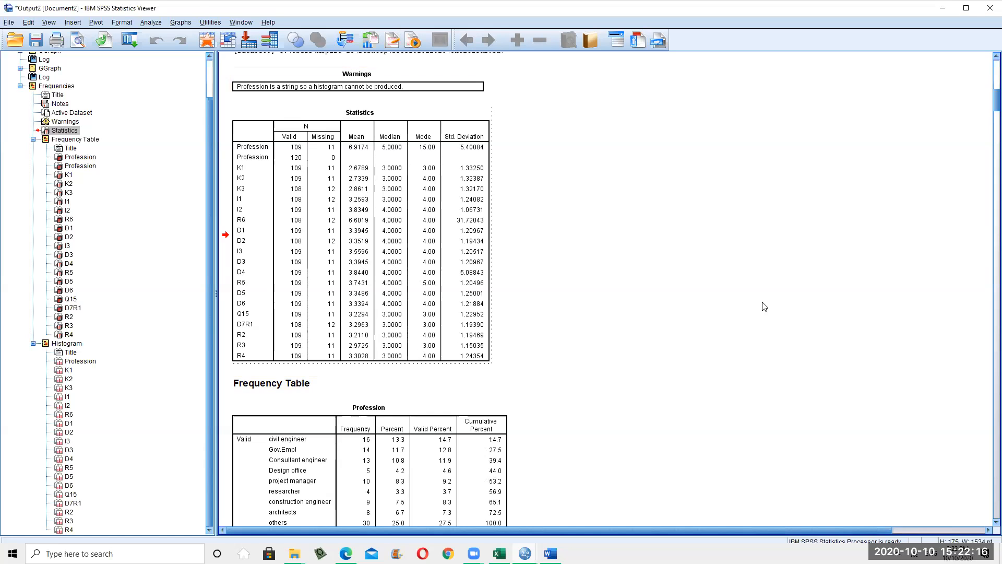
{"action": "scroll", "coordinate": [609, 342], "scroll_direction": "up", "scroll_amount": 10}
{"action": "scroll", "coordinate": [699, 470], "scroll_direction": "down", "scroll_amount": 3}
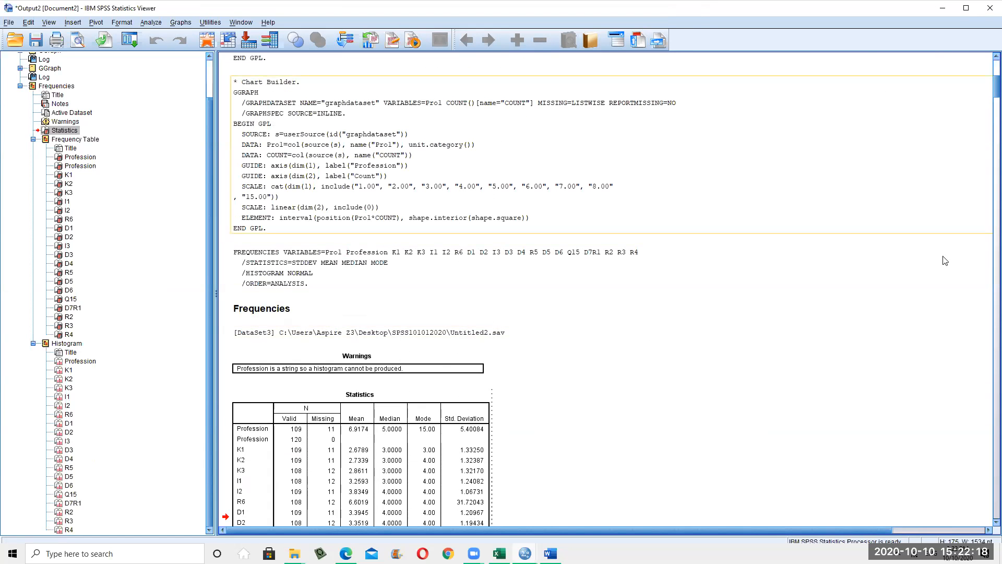
{"action": "scroll", "coordinate": [512, 317], "scroll_direction": "down", "scroll_amount": 3}
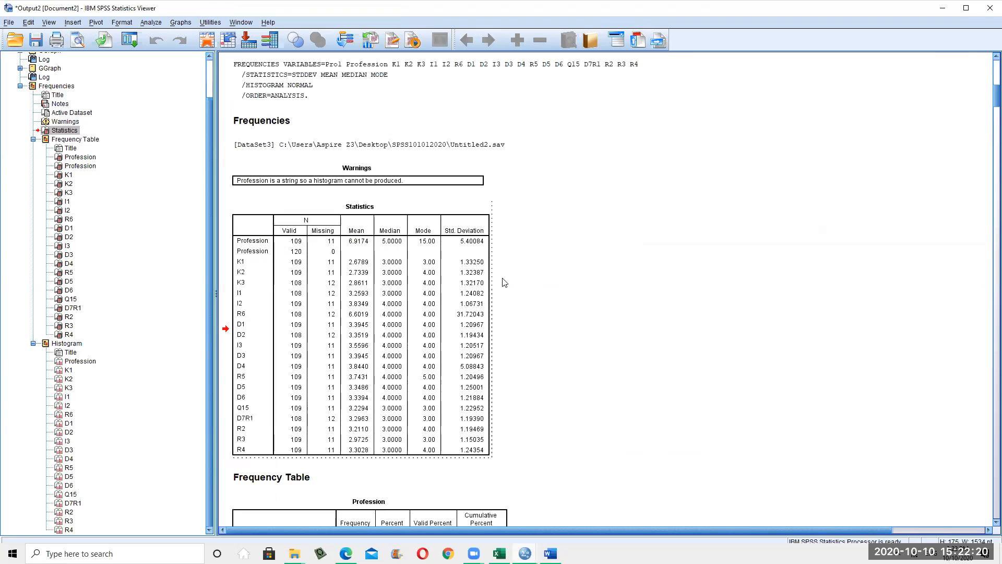
{"action": "scroll", "coordinate": [505, 282], "scroll_direction": "up", "scroll_amount": 1}
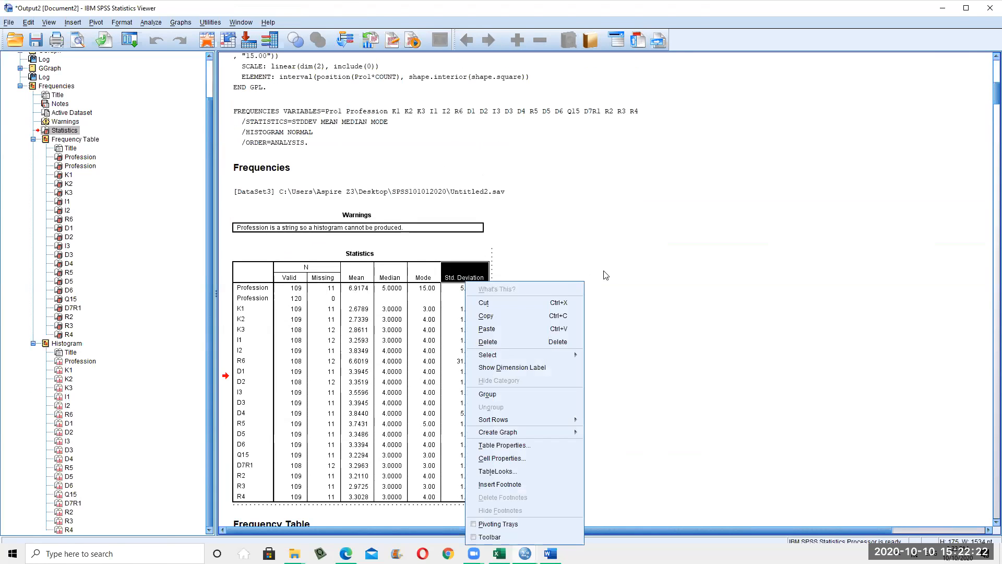
Open Export Output for the table, check the Page bottom margin option, and browse for a destination
{"action": "right_click", "coordinate": [628, 258]}
{"action": "right_click", "coordinate": [424, 382]}
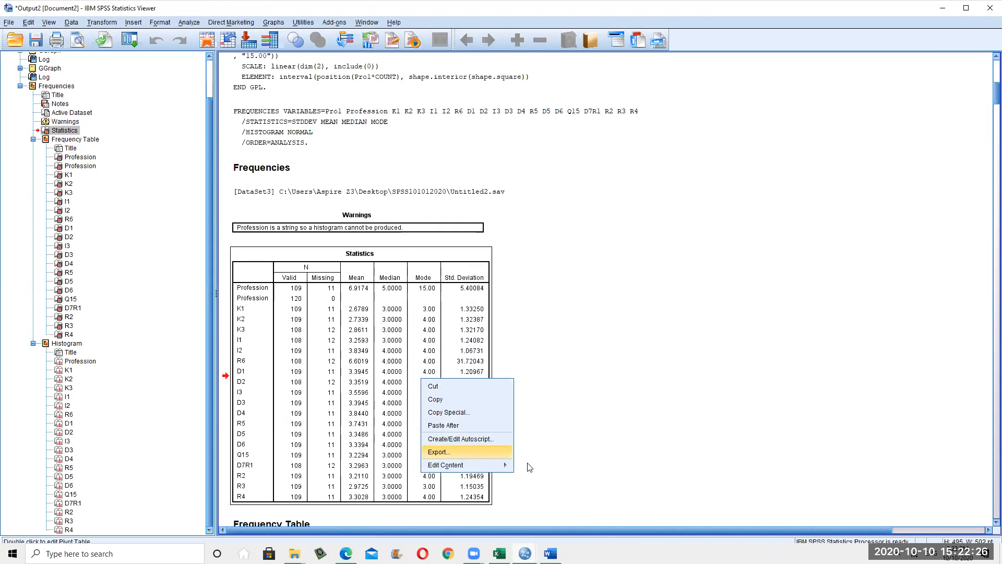
{"action": "left_click", "coordinate": [462, 452]}
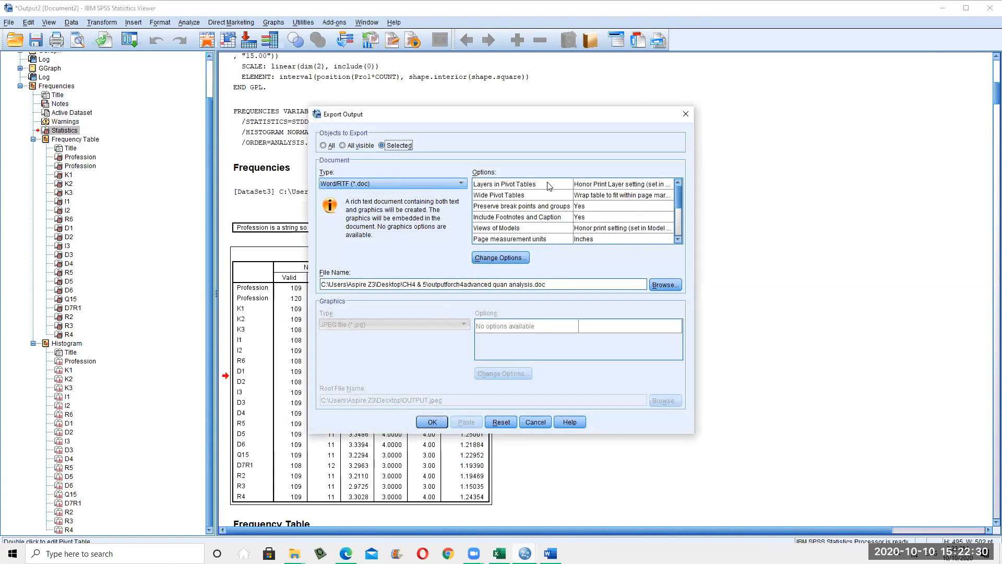
{"action": "left_click", "coordinate": [678, 239]}
{"action": "left_click", "coordinate": [678, 239]}
{"action": "left_click", "coordinate": [679, 239]}
{"action": "left_click", "coordinate": [679, 239]}
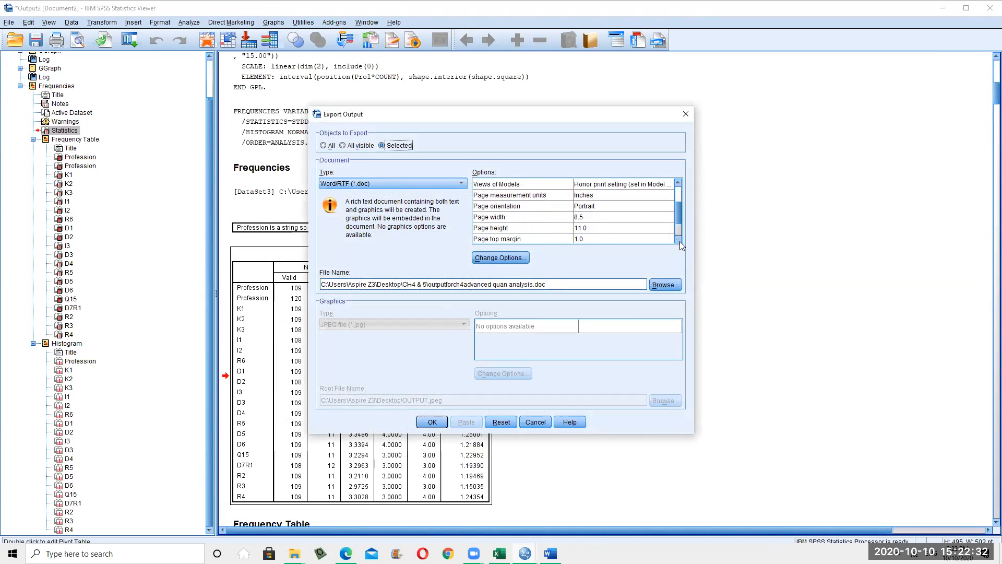
{"action": "scroll", "coordinate": [680, 234], "scroll_direction": "down", "scroll_amount": 1}
{"action": "left_click", "coordinate": [673, 213]}
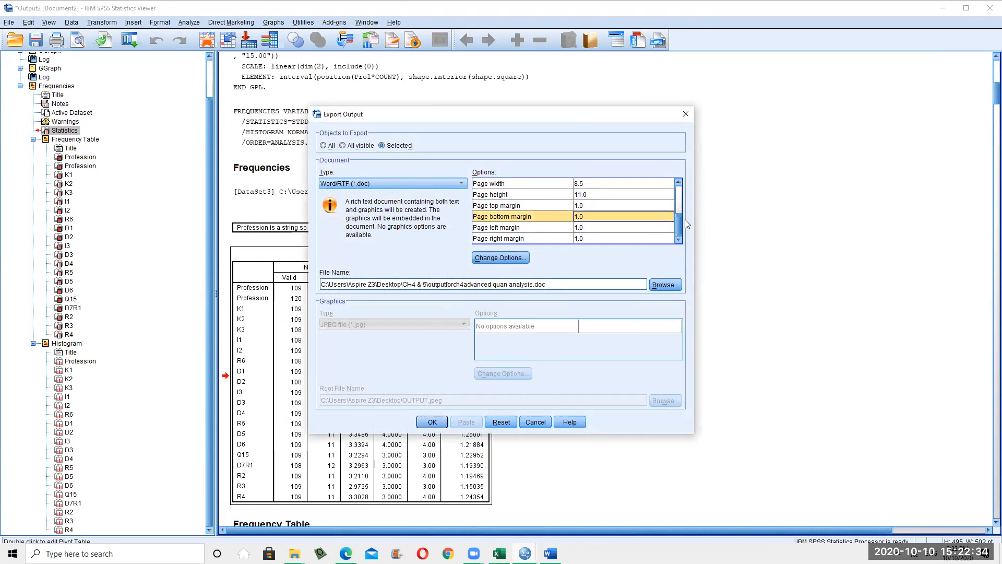
{"action": "scroll", "coordinate": [680, 191], "scroll_direction": "up", "scroll_amount": 3}
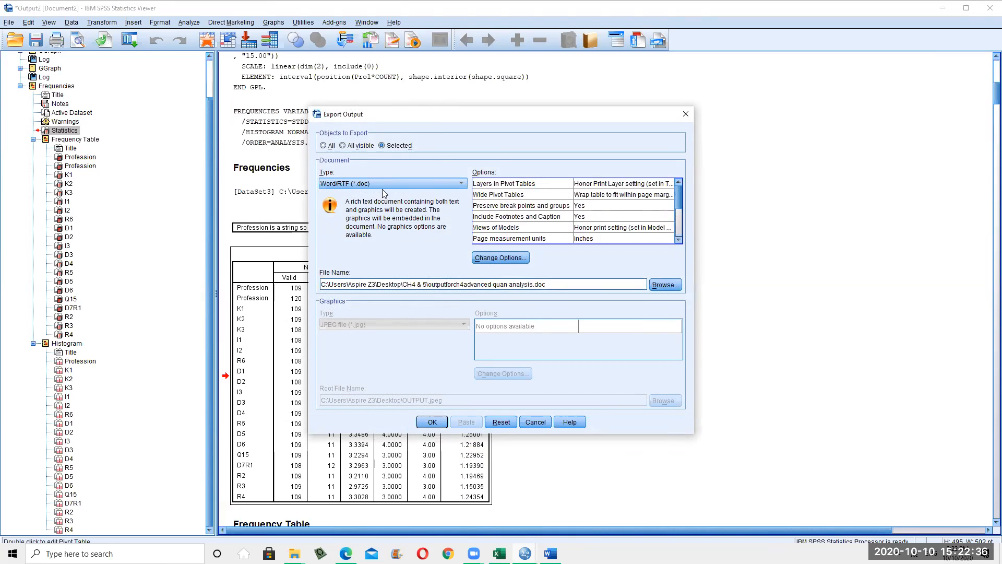
{"action": "left_click", "coordinate": [666, 285]}
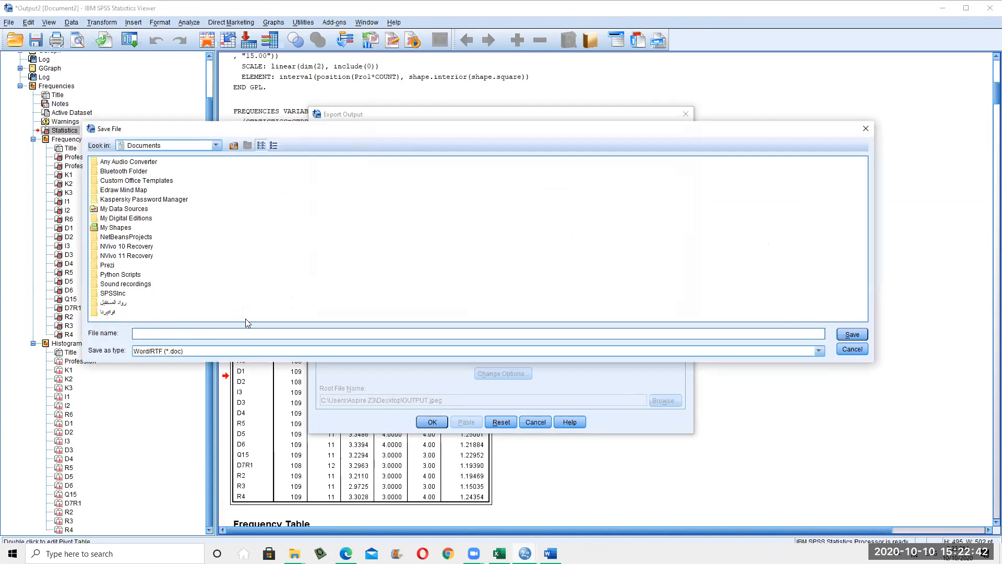
Export the output as Word/RTF 'Data exported test.doc' into Desktop > SPSS101012020
{"action": "type", "text": "Da"}
{"action": "left_click", "coordinate": [217, 146]}
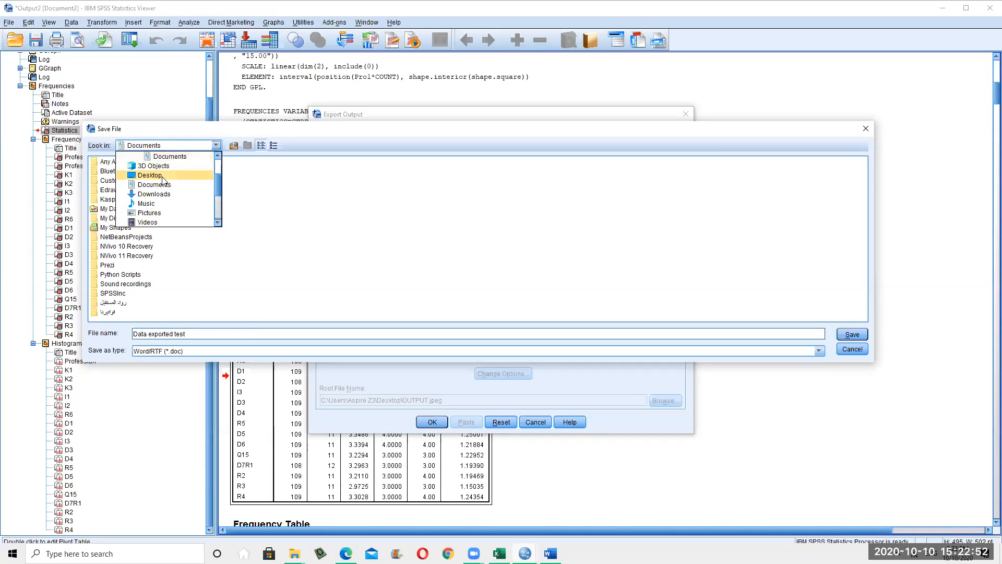
{"action": "left_click", "coordinate": [163, 179]}
{"action": "double_click", "coordinate": [121, 171]}
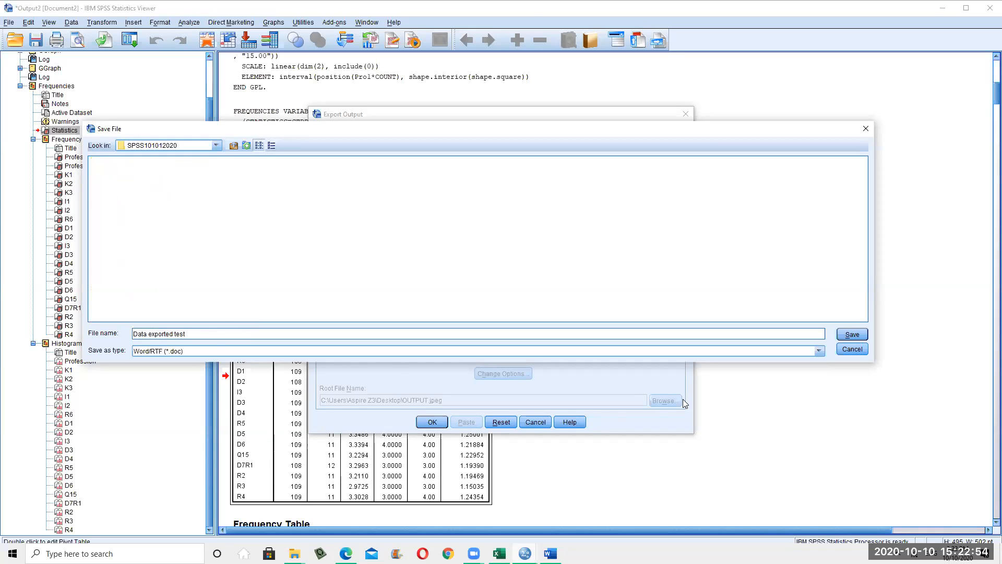
{"action": "left_click", "coordinate": [203, 350]}
{"action": "left_click", "coordinate": [446, 363]}
{"action": "left_click", "coordinate": [859, 339]}
{"action": "left_click", "coordinate": [440, 423]}
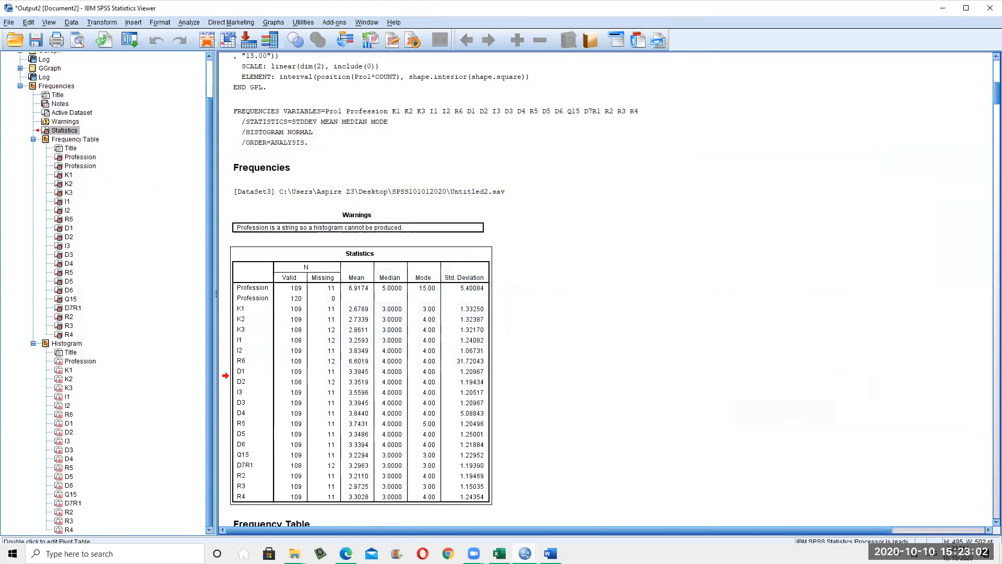
{"action": "left_click", "coordinate": [550, 553]}
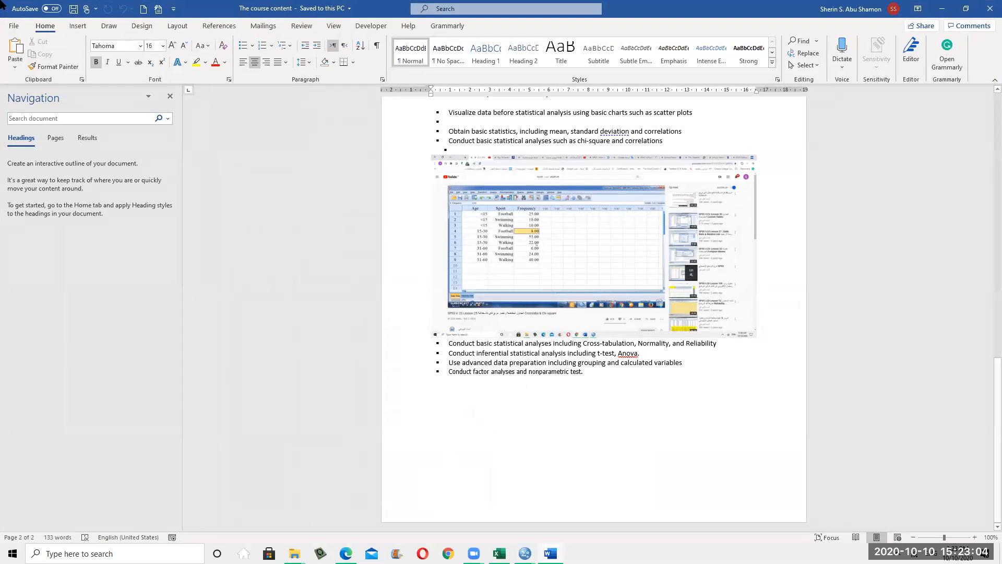
Open 'Data exported test' from Desktop > SPSS101012020 via Word's File > Open > Browse
{"action": "left_click", "coordinate": [13, 28]}
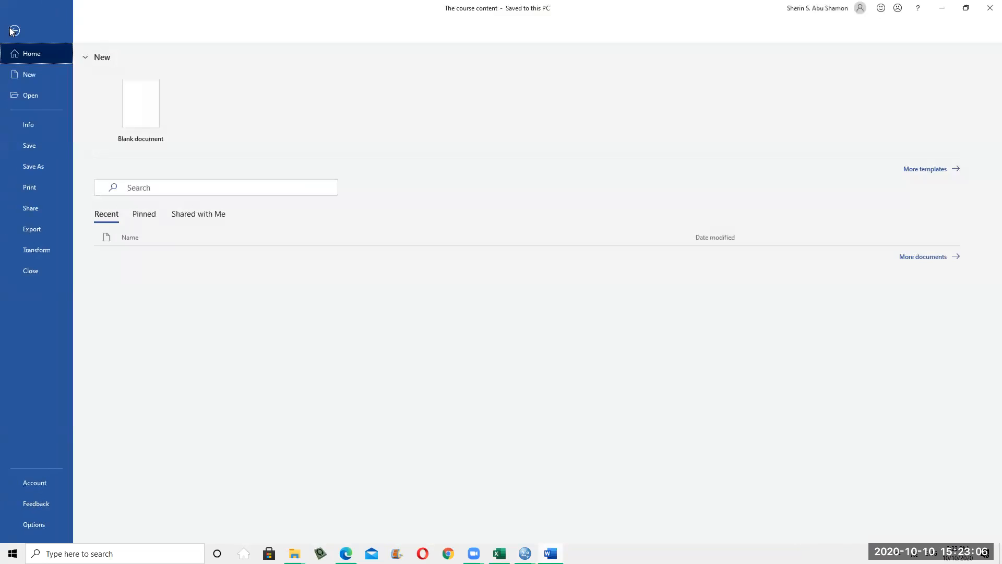
{"action": "left_click", "coordinate": [48, 100]}
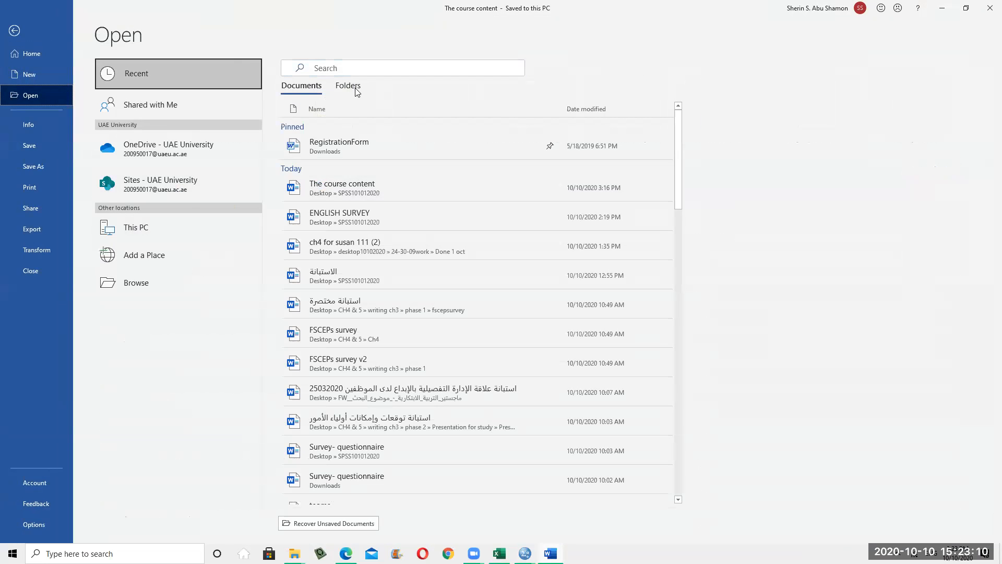
{"action": "left_click", "coordinate": [149, 282]}
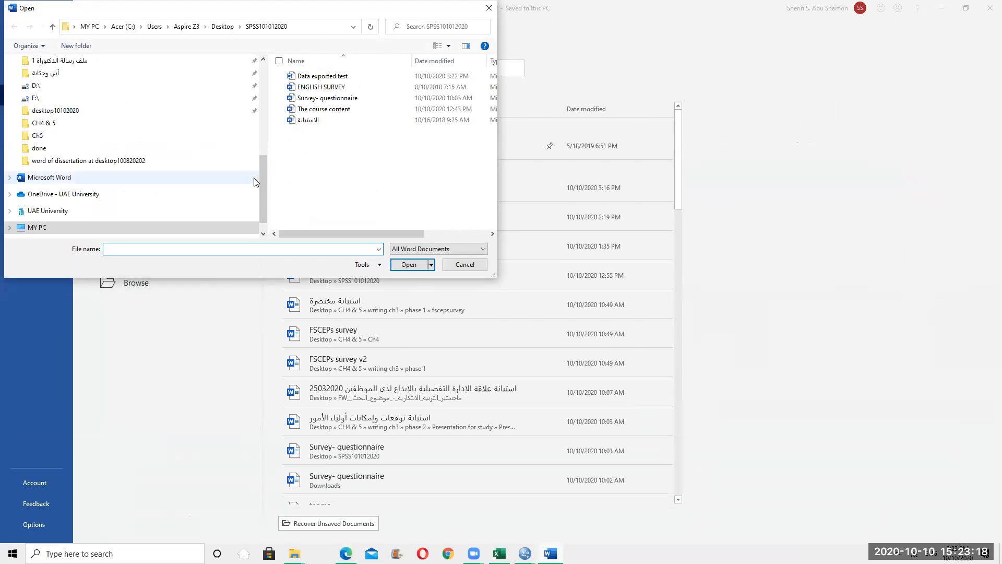
{"action": "left_click_drag", "start_coordinate": [263, 178], "coordinate": [276, 64]}
{"action": "left_click", "coordinate": [56, 86]}
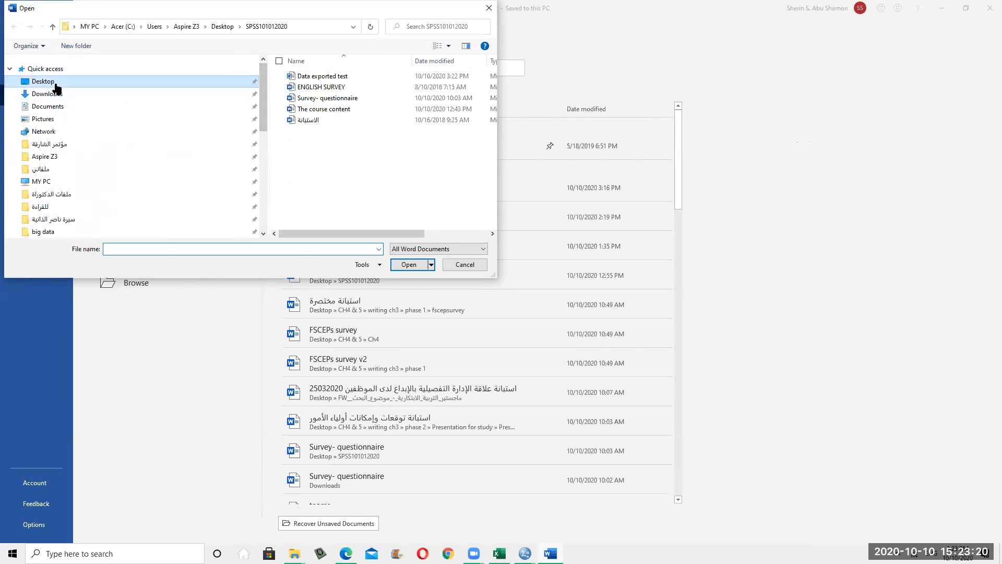
{"action": "double_click", "coordinate": [292, 74]}
{"action": "double_click", "coordinate": [343, 77]}
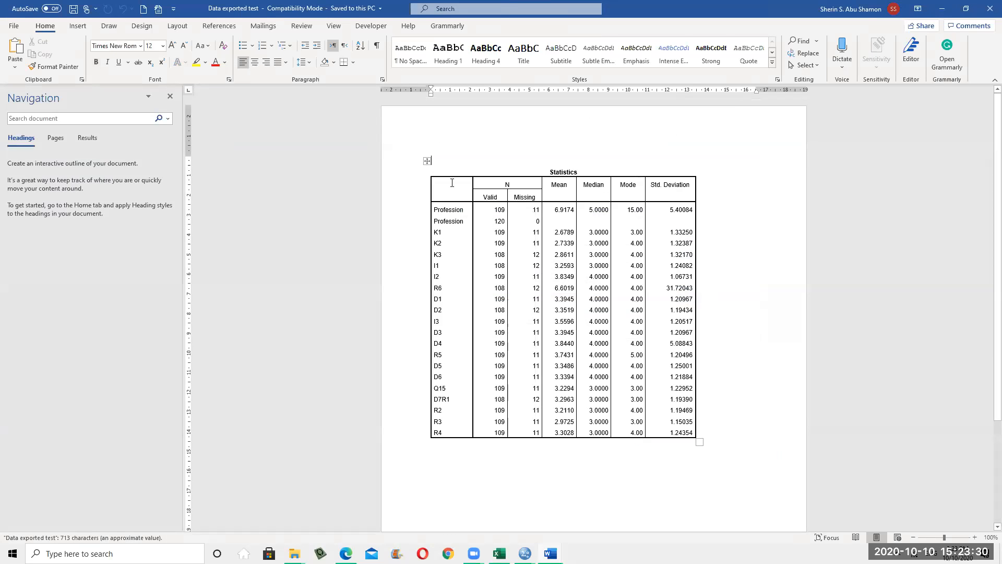
Scroll through the exported Statistics table in Word, selecting and then deselecting it
{"action": "scroll", "coordinate": [569, 271], "scroll_direction": "down", "scroll_amount": 4}
{"action": "scroll", "coordinate": [566, 352], "scroll_direction": "up", "scroll_amount": 4}
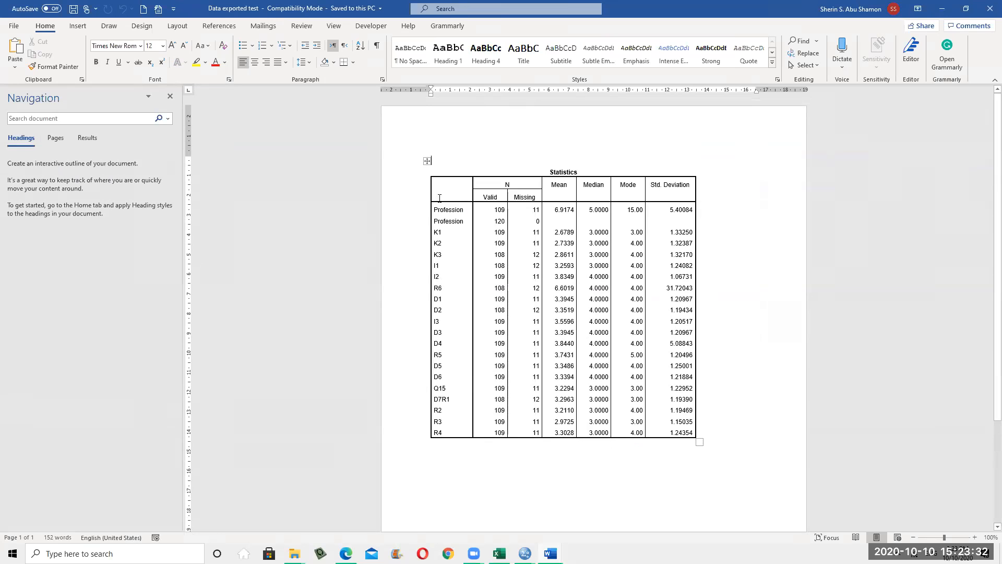
{"action": "left_click", "coordinate": [427, 161]}
{"action": "scroll", "coordinate": [569, 329], "scroll_direction": "down", "scroll_amount": 3}
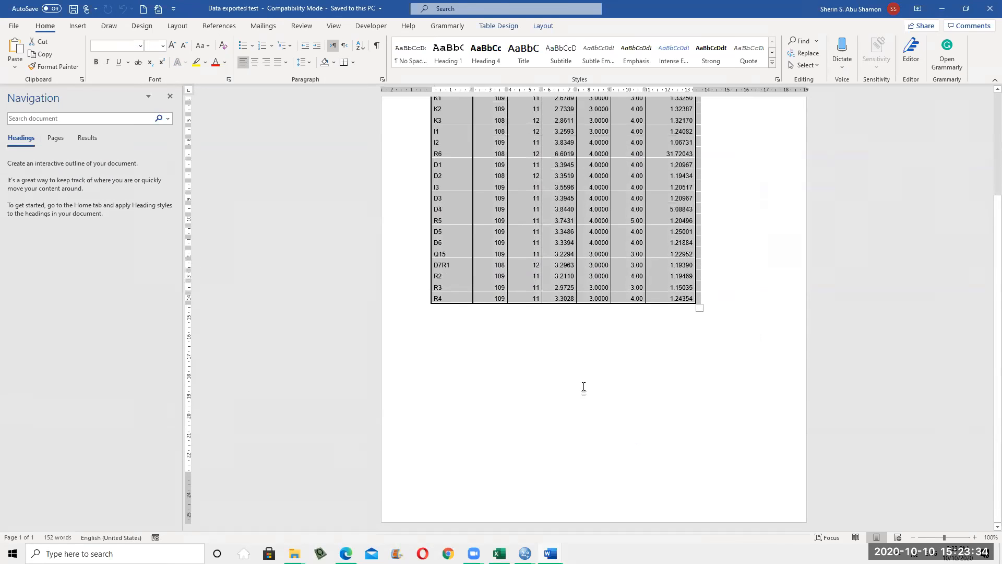
{"action": "left_click", "coordinate": [568, 350]}
{"action": "scroll", "coordinate": [568, 350], "scroll_direction": "up", "scroll_amount": 3}
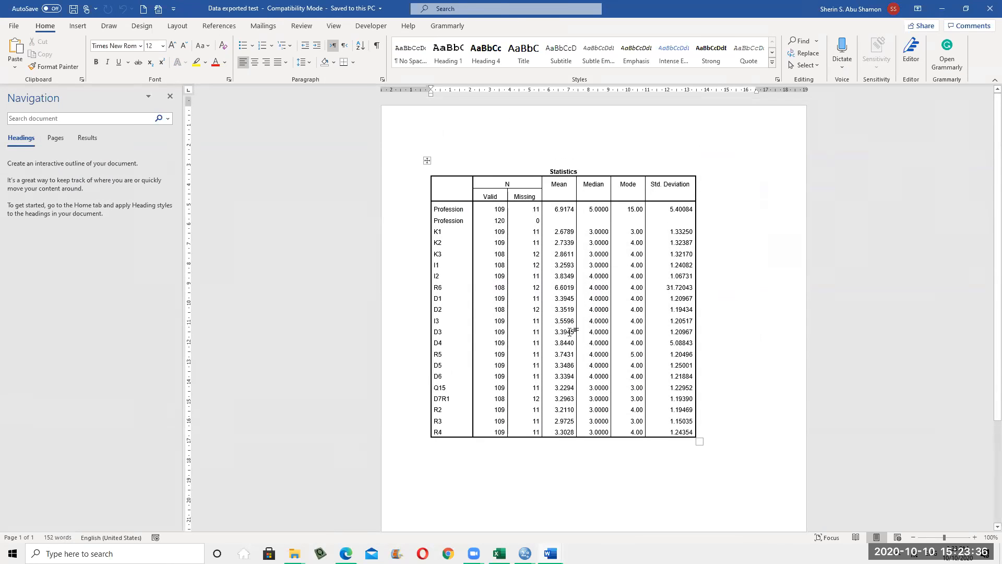
{"action": "scroll", "coordinate": [572, 313], "scroll_direction": "down", "scroll_amount": 3}
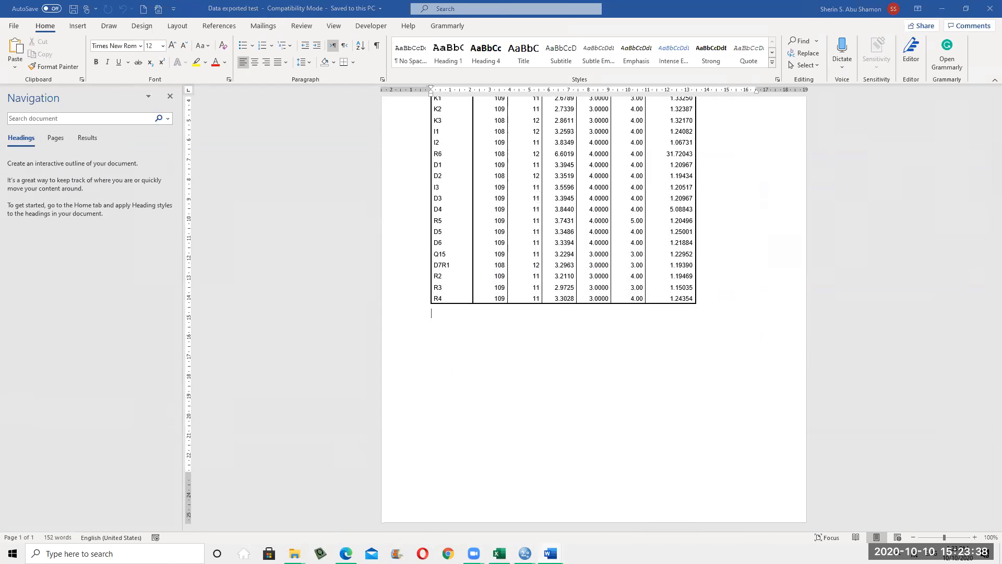
Return to the SPSS Output Viewer and dismiss the output's context menu
{"action": "mouse_move", "coordinate": [550, 553]}
{"action": "left_click", "coordinate": [575, 522]}
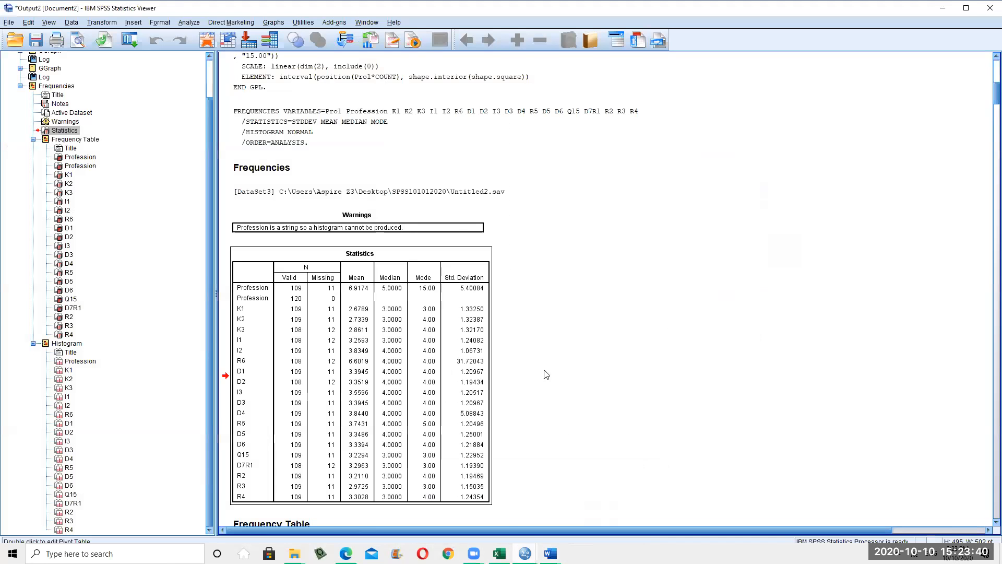
{"action": "scroll", "coordinate": [643, 317], "scroll_direction": "down", "scroll_amount": 5}
{"action": "right_click", "coordinate": [695, 205]}
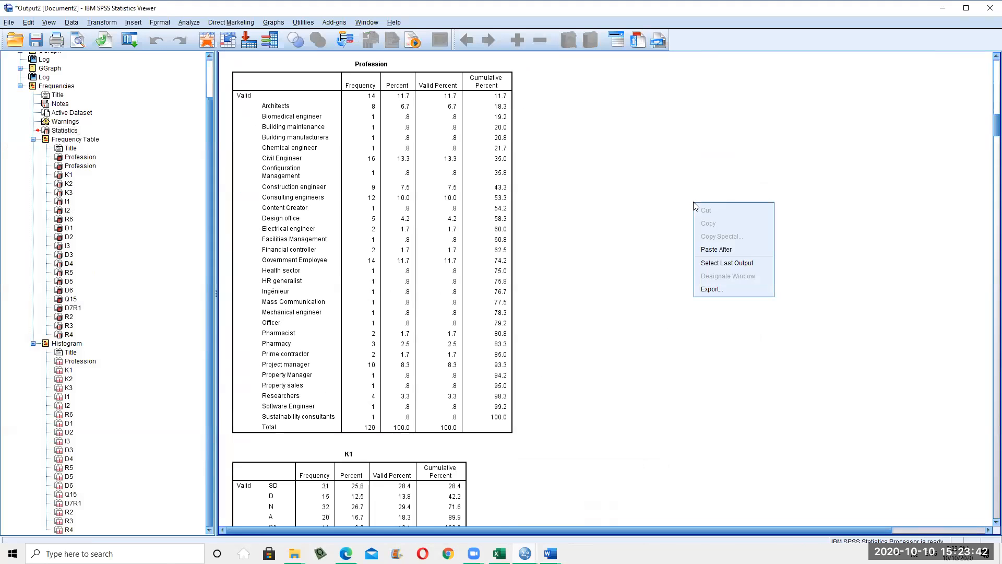
{"action": "left_click", "coordinate": [781, 374]}
Export all output objects to Word as 'Data exported test2.doc' in the SPSS101012020 folder
{"action": "right_click", "coordinate": [735, 226]}
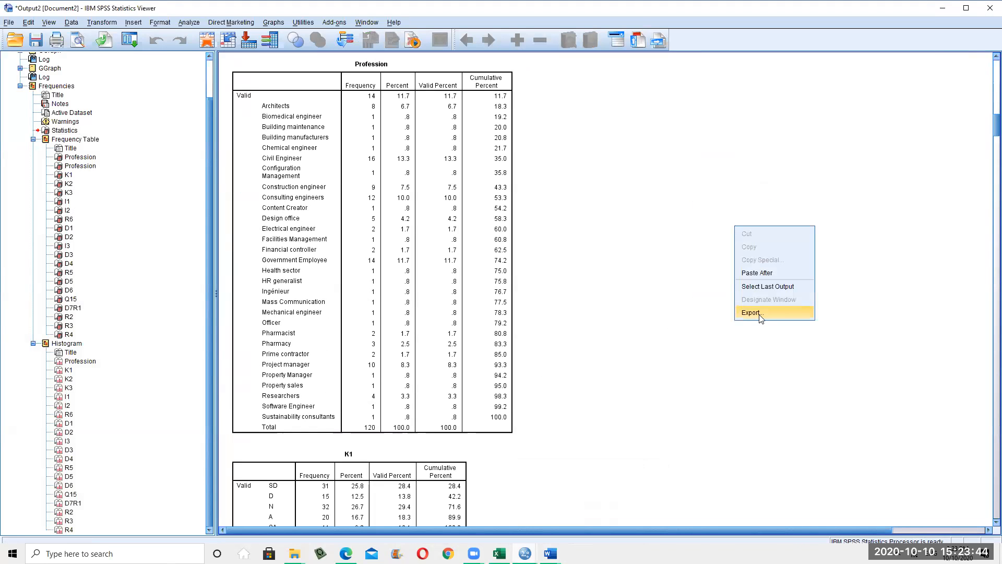
{"action": "left_click", "coordinate": [751, 313]}
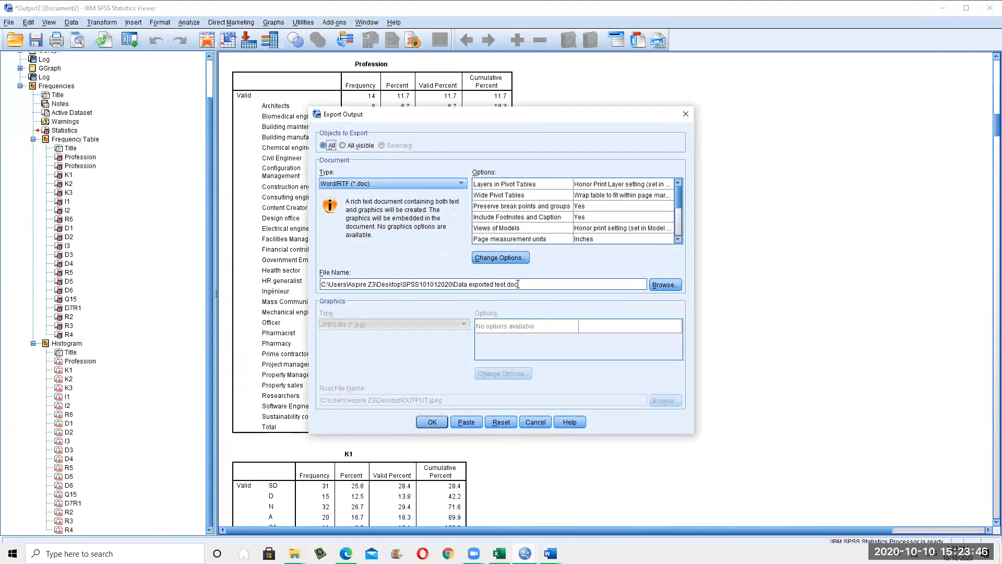
{"action": "triple_click", "coordinate": [510, 284]}
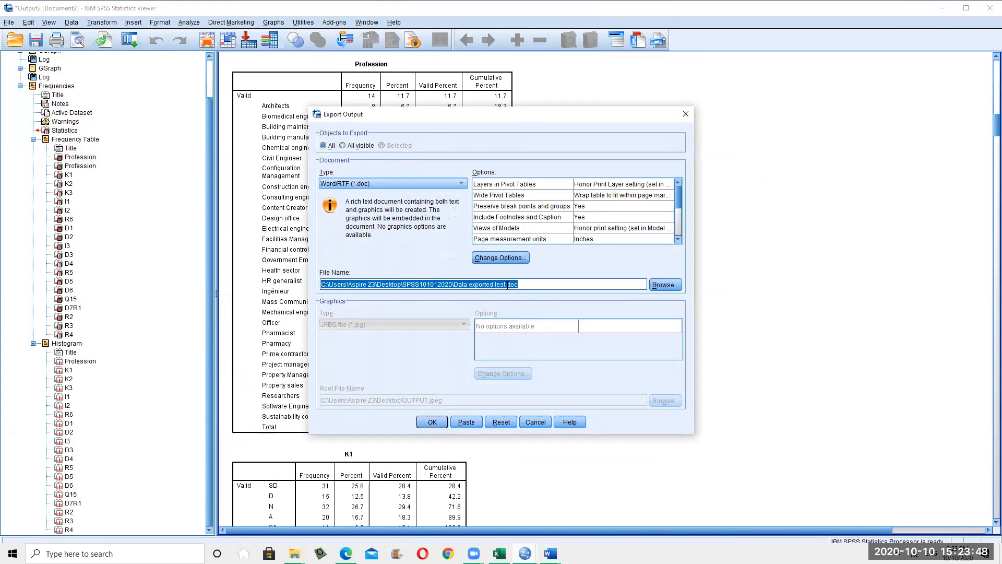
{"action": "left_click", "coordinate": [505, 285]}
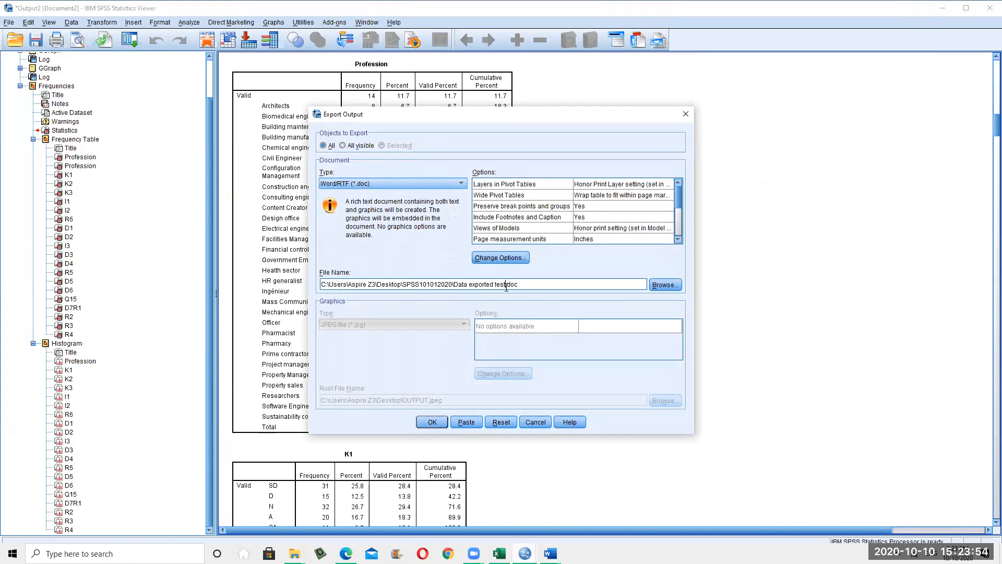
{"action": "left_click", "coordinate": [431, 423]}
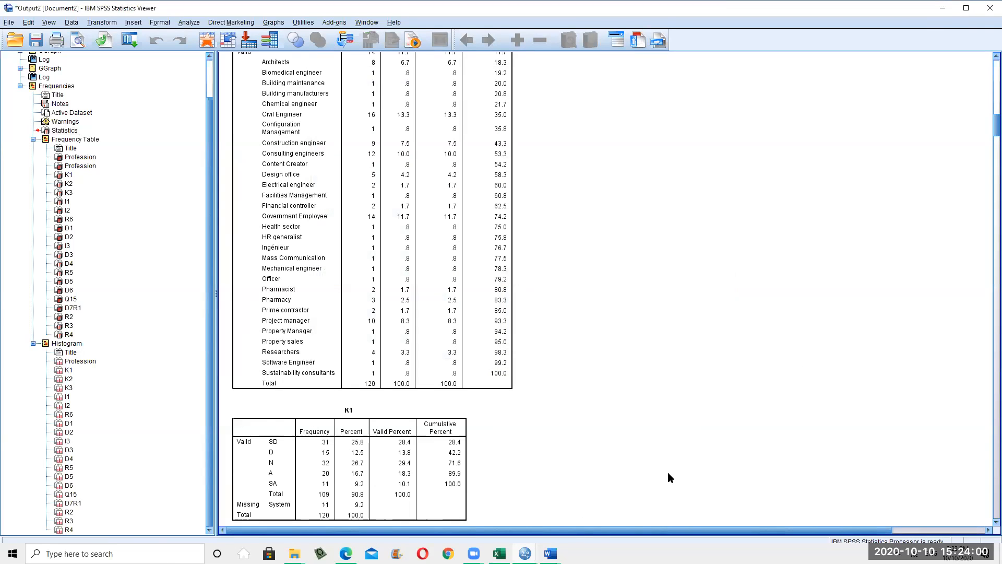
Open the exported 'Data exported test2' document in Word
{"action": "mouse_move", "coordinate": [550, 554]}
{"action": "left_click", "coordinate": [616, 485]}
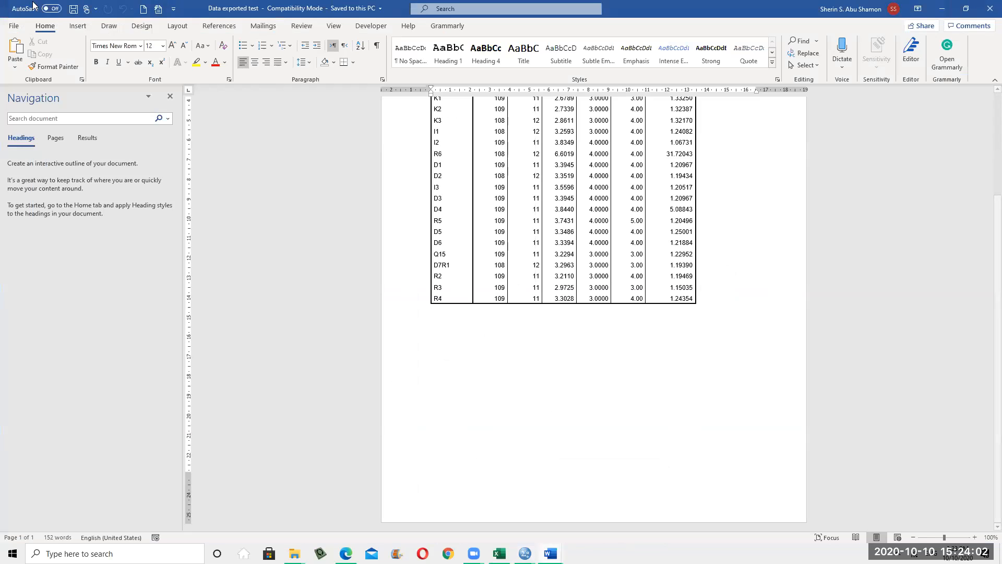
{"action": "left_click", "coordinate": [13, 31]}
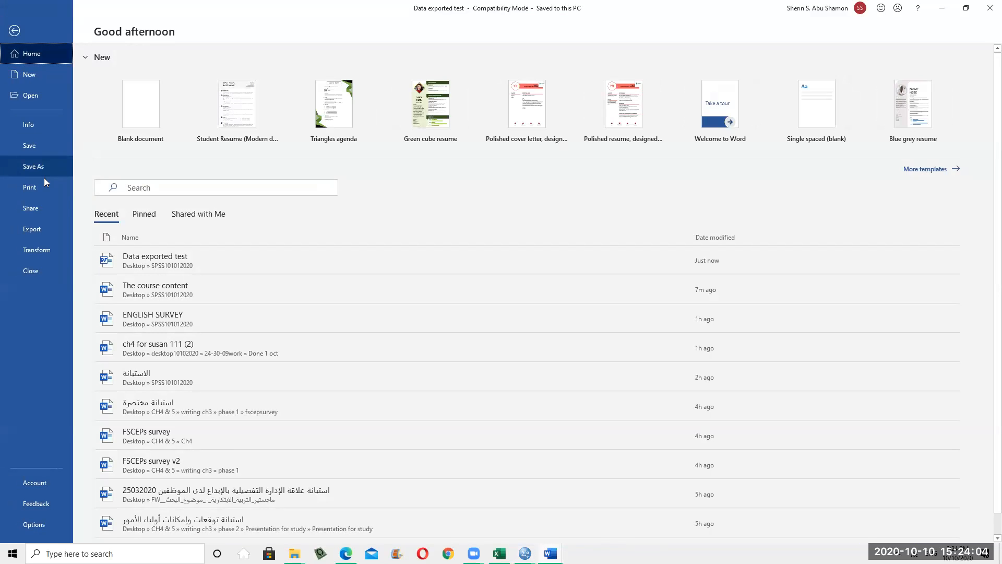
{"action": "left_click", "coordinate": [33, 98]}
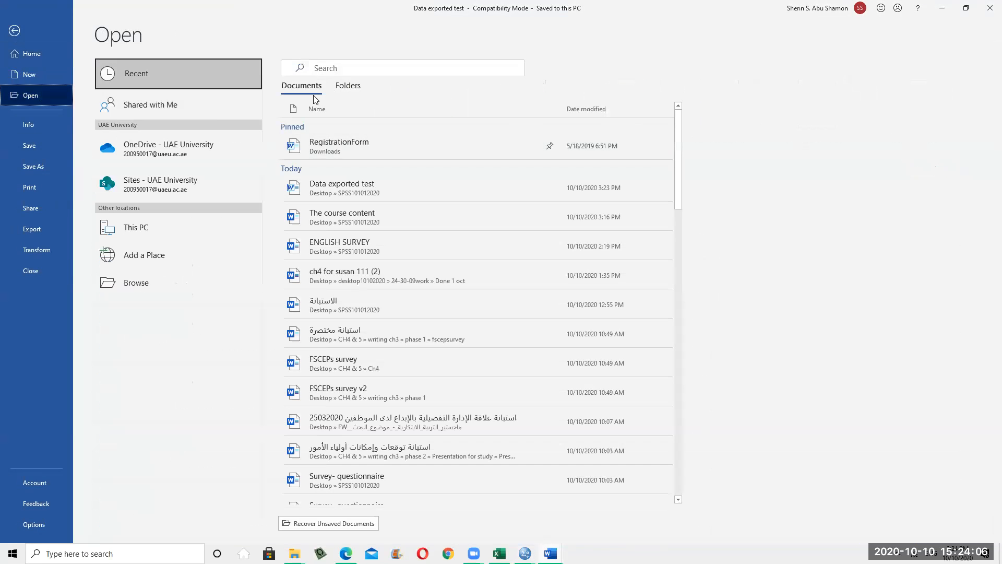
{"action": "left_click", "coordinate": [155, 282]}
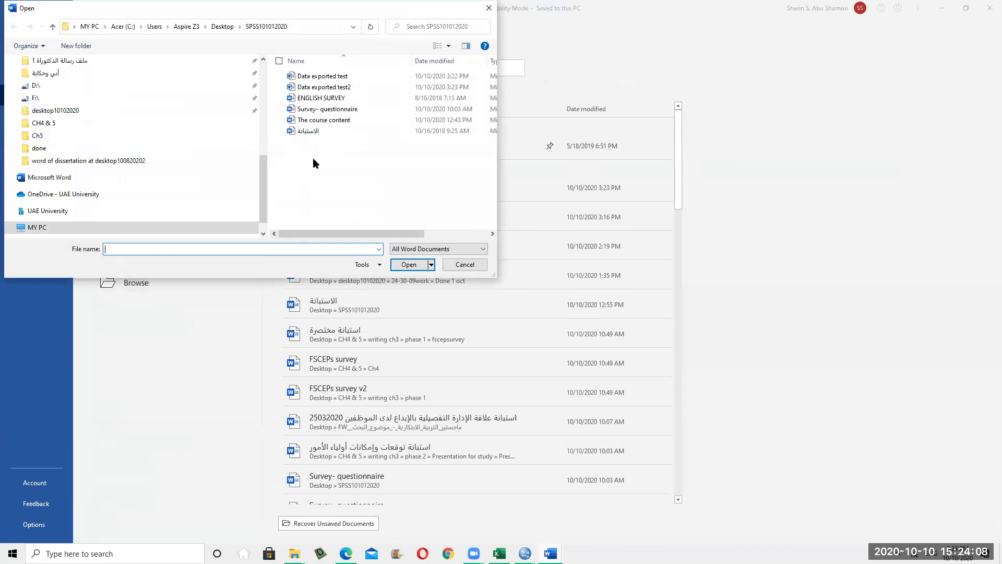
{"action": "double_click", "coordinate": [323, 76]}
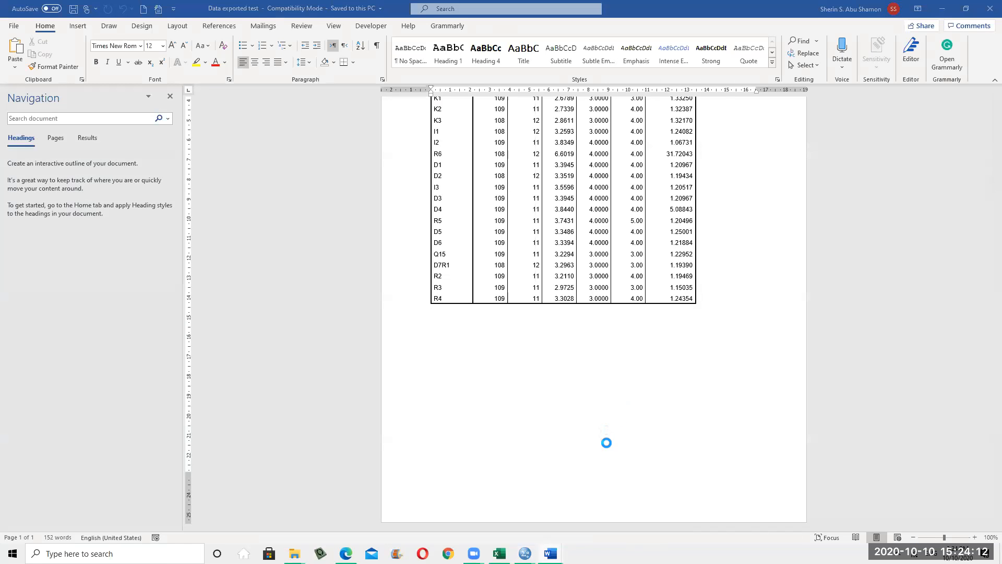
Scroll through 'Data exported test2' to review the export, then close it
{"action": "scroll", "coordinate": [597, 460], "scroll_direction": "down", "scroll_amount": 18}
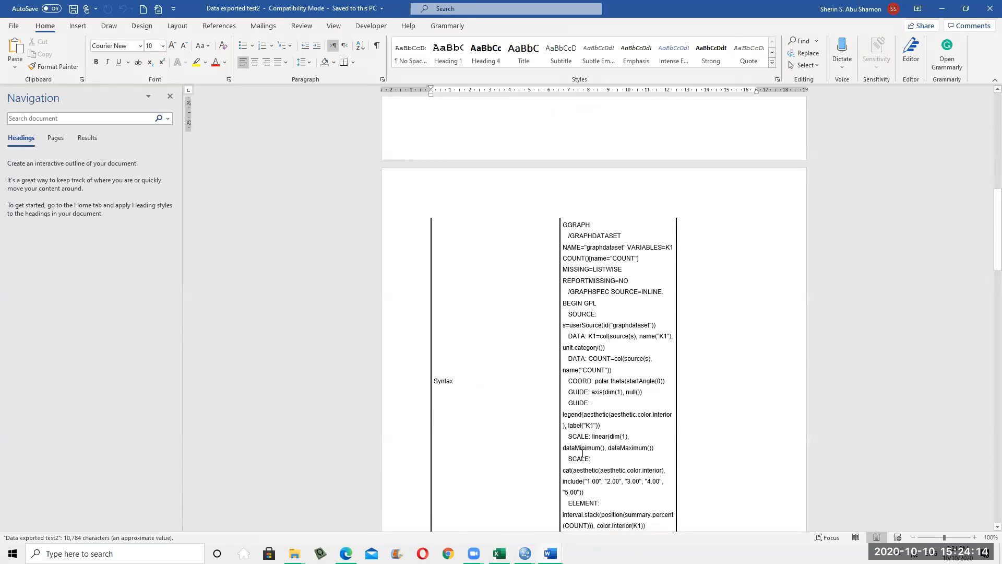
{"action": "scroll", "coordinate": [560, 463], "scroll_direction": "down", "scroll_amount": 20}
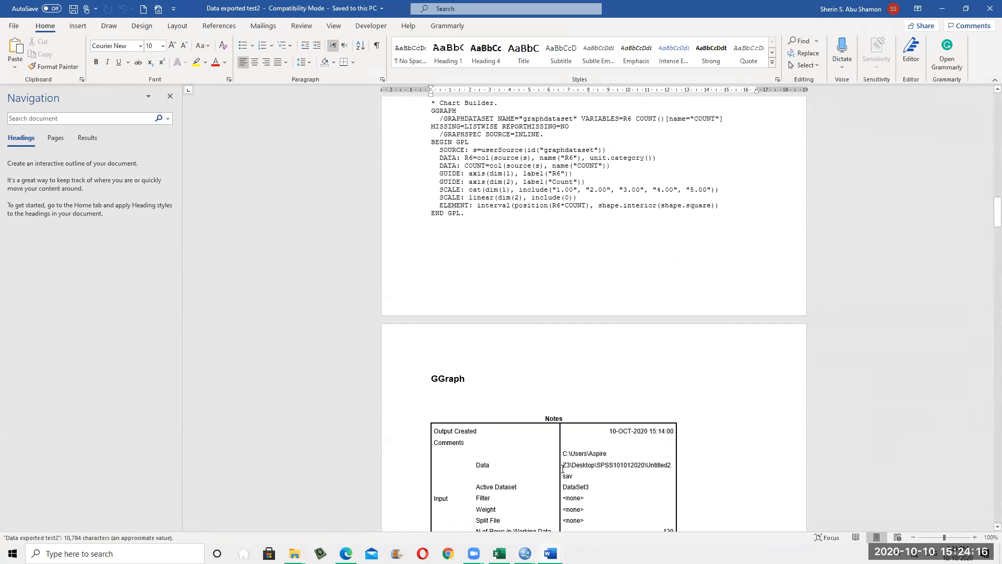
{"action": "scroll", "coordinate": [555, 461], "scroll_direction": "down", "scroll_amount": 20}
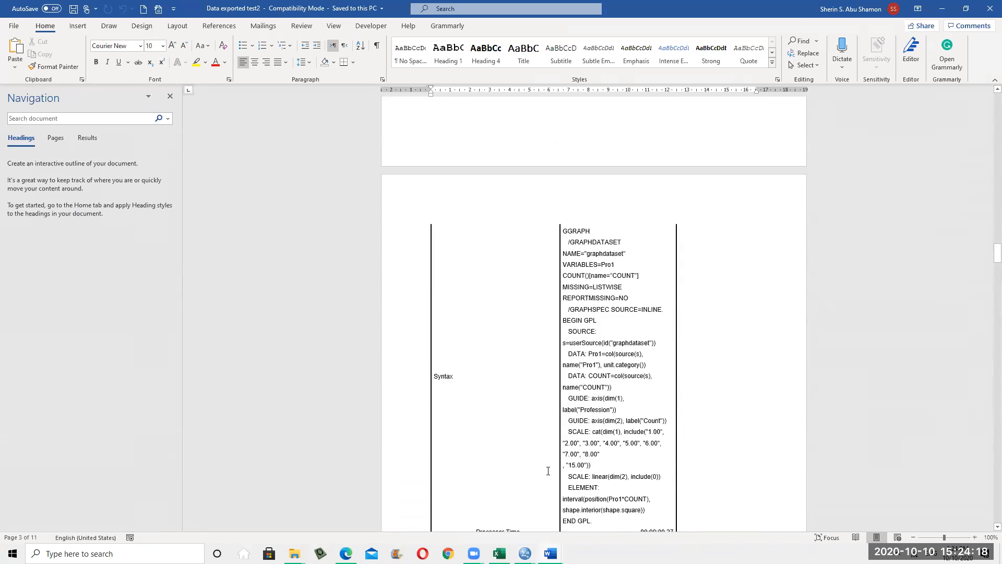
{"action": "scroll", "coordinate": [570, 460], "scroll_direction": "down", "scroll_amount": 20}
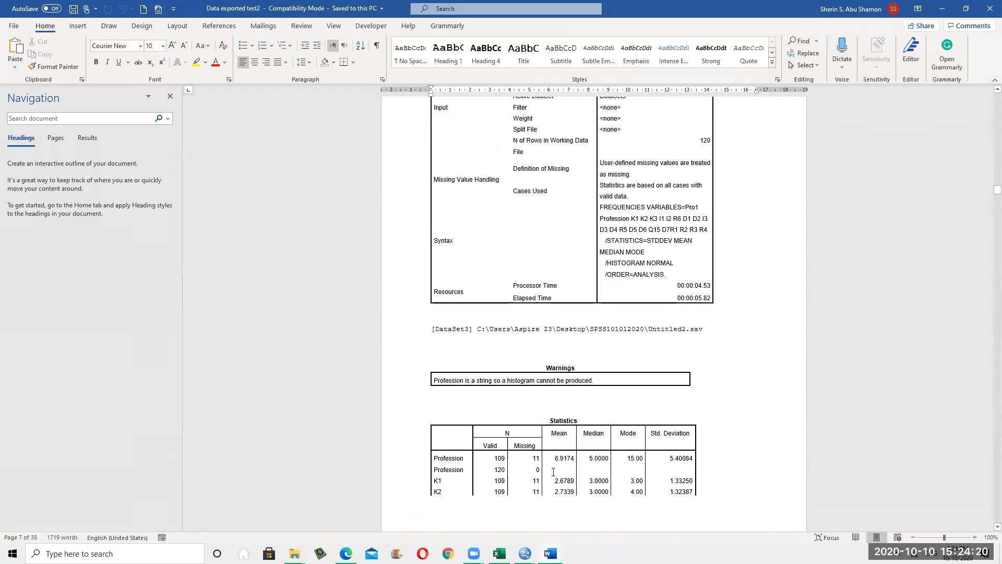
{"action": "scroll", "coordinate": [411, 387], "scroll_direction": "down", "scroll_amount": 6}
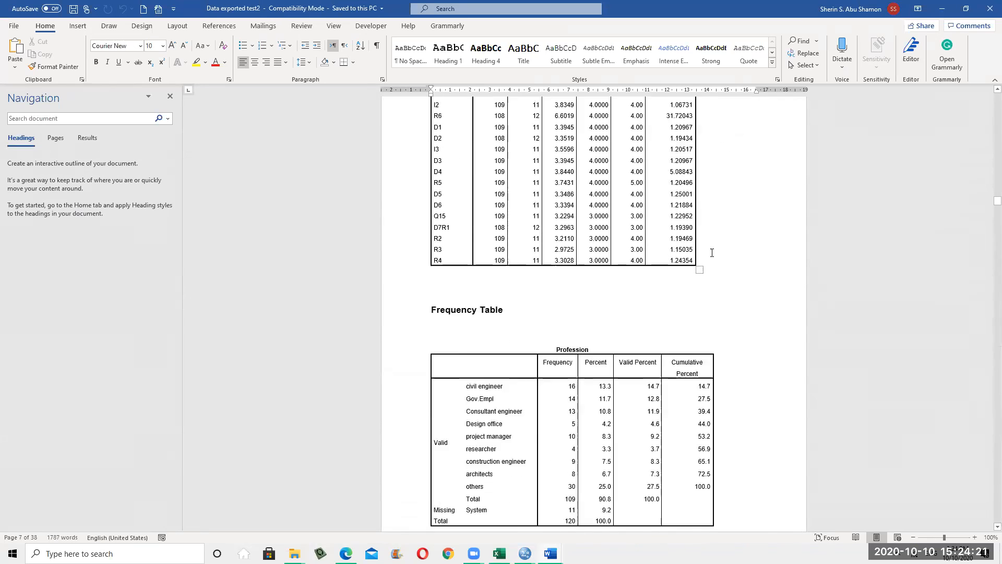
{"action": "left_click", "coordinate": [989, 9]}
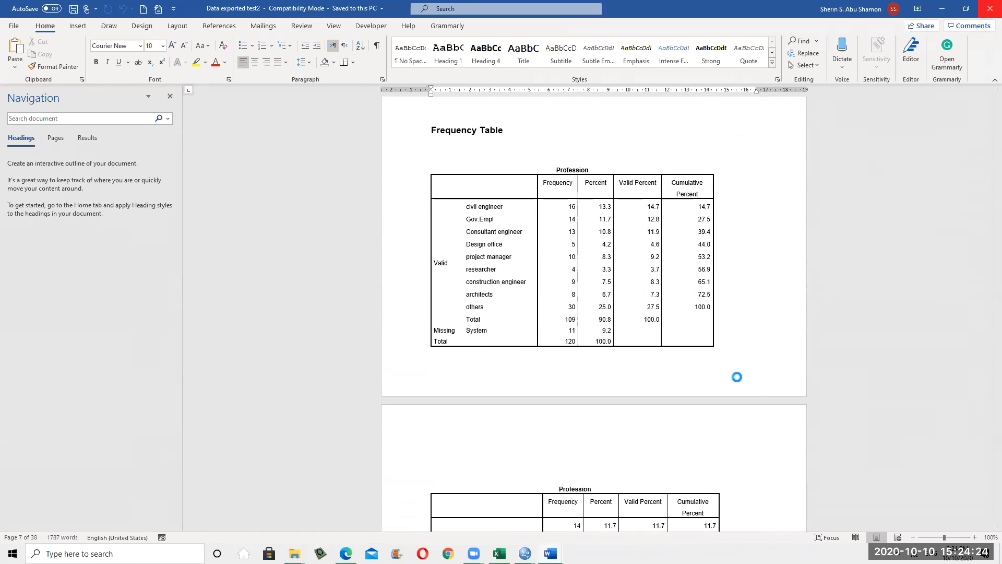
Bring 'The course content' Word document to the front
{"action": "scroll", "coordinate": [717, 406], "scroll_direction": "up", "scroll_amount": 5}
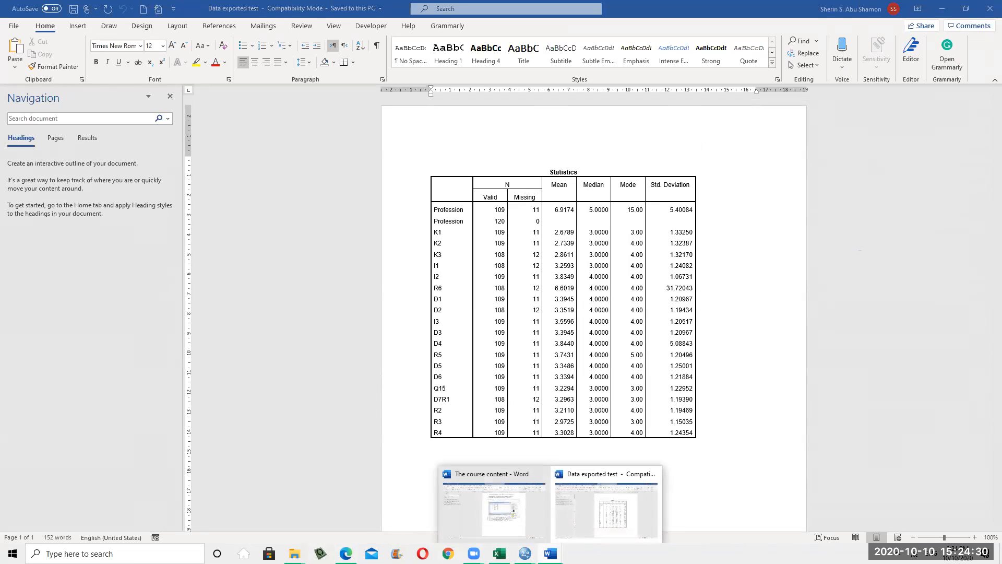
{"action": "left_click", "coordinate": [551, 553]}
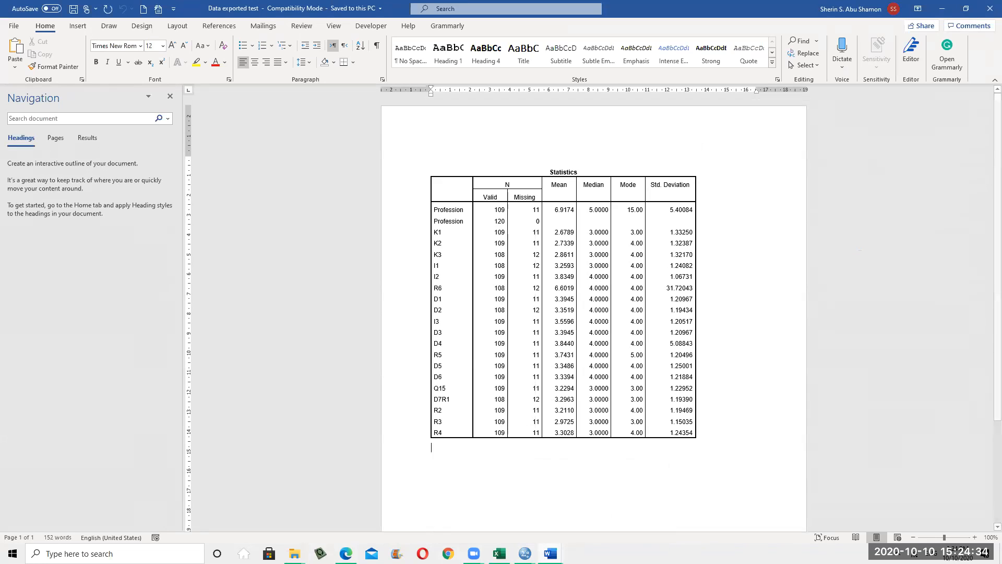
{"action": "left_click", "coordinate": [515, 530]}
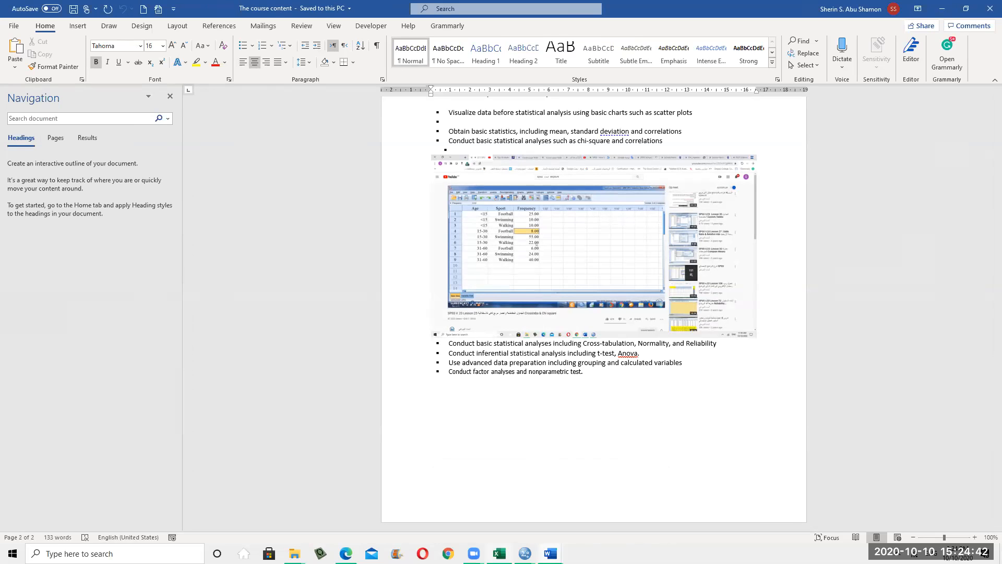
{"action": "key", "text": "alt+Tab"}
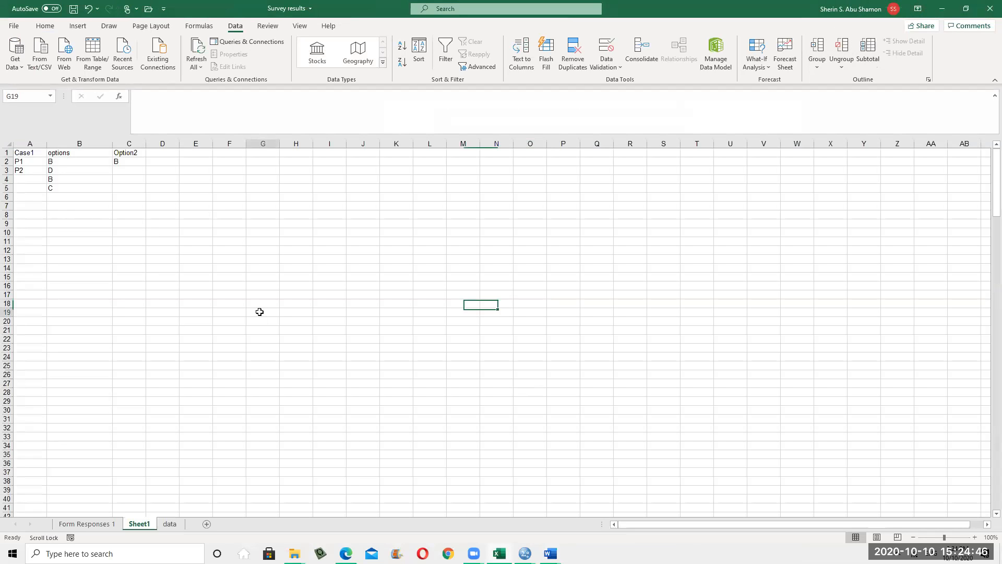
{"action": "left_click", "coordinate": [22, 163]}
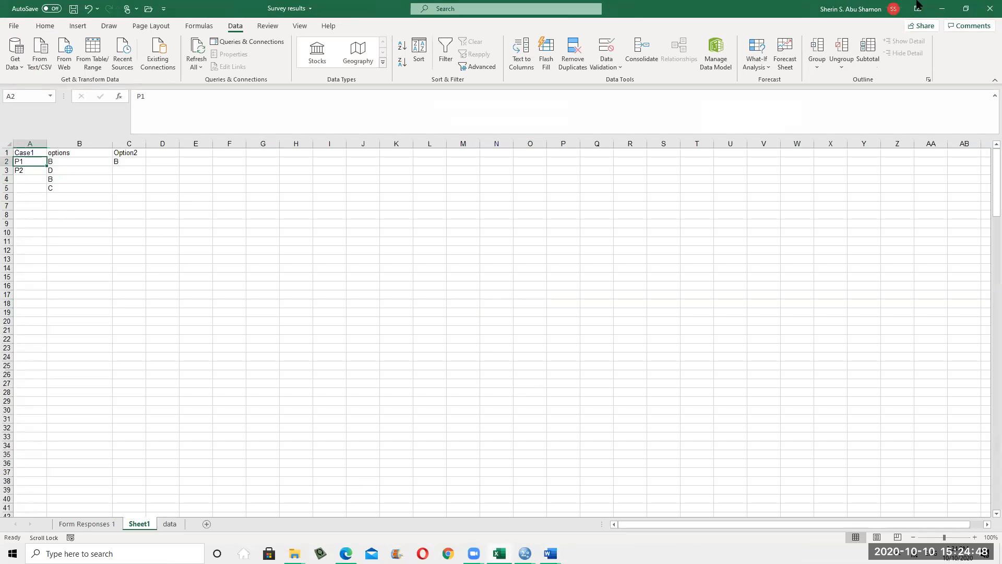
{"action": "key", "text": "alt+Tab"}
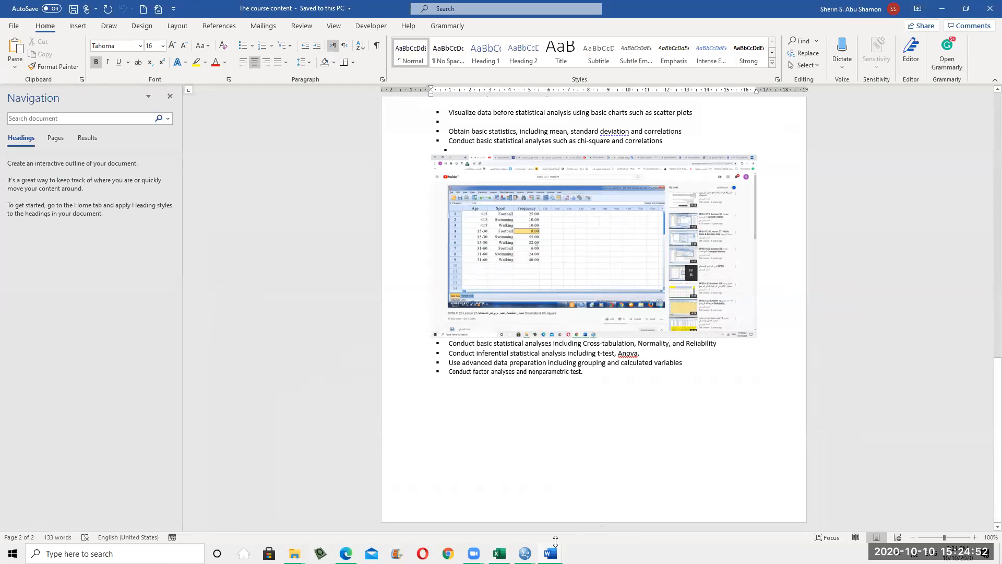
{"action": "mouse_move", "coordinate": [552, 552]}
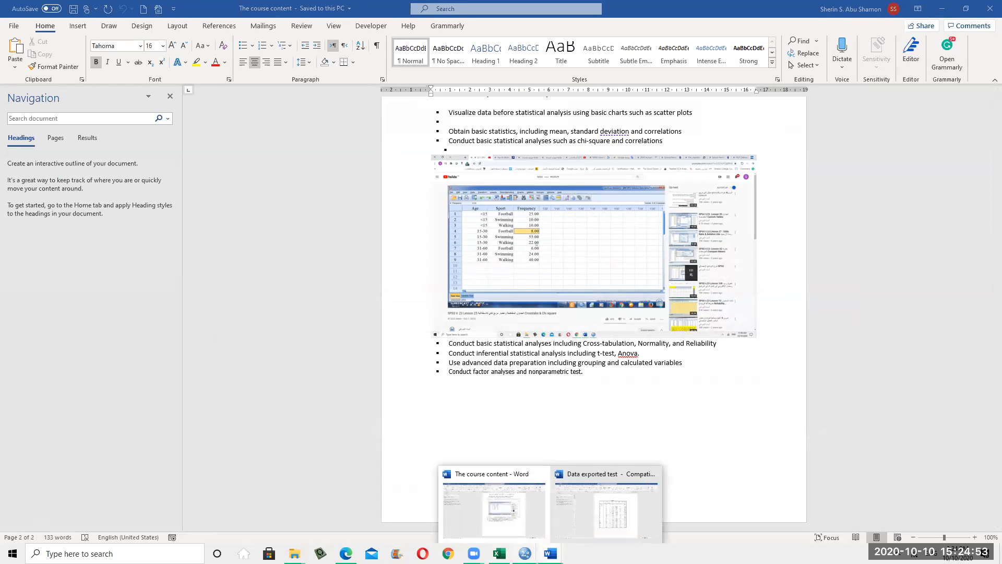
{"action": "left_click", "coordinate": [521, 535]}
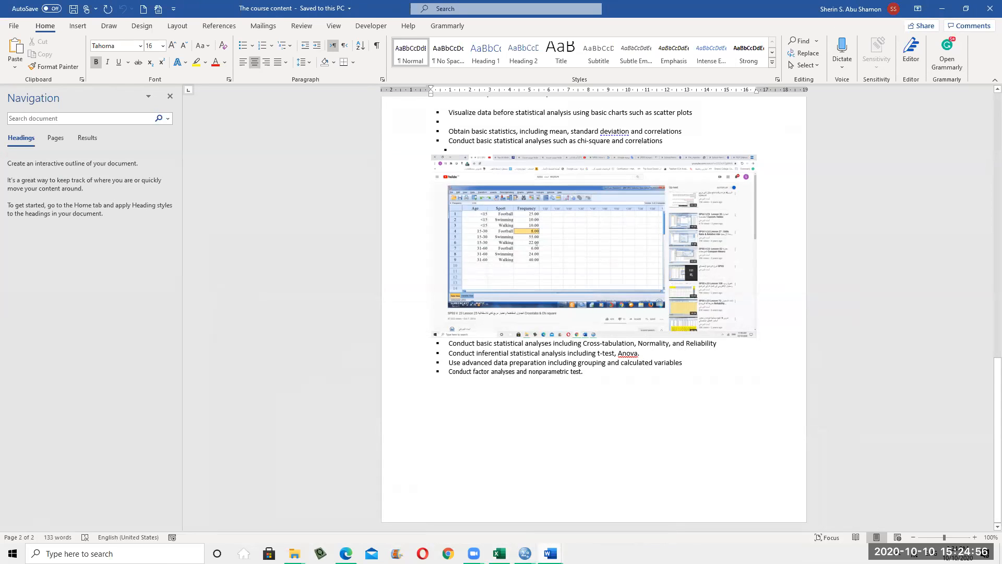
{"action": "mouse_move", "coordinate": [550, 553]}
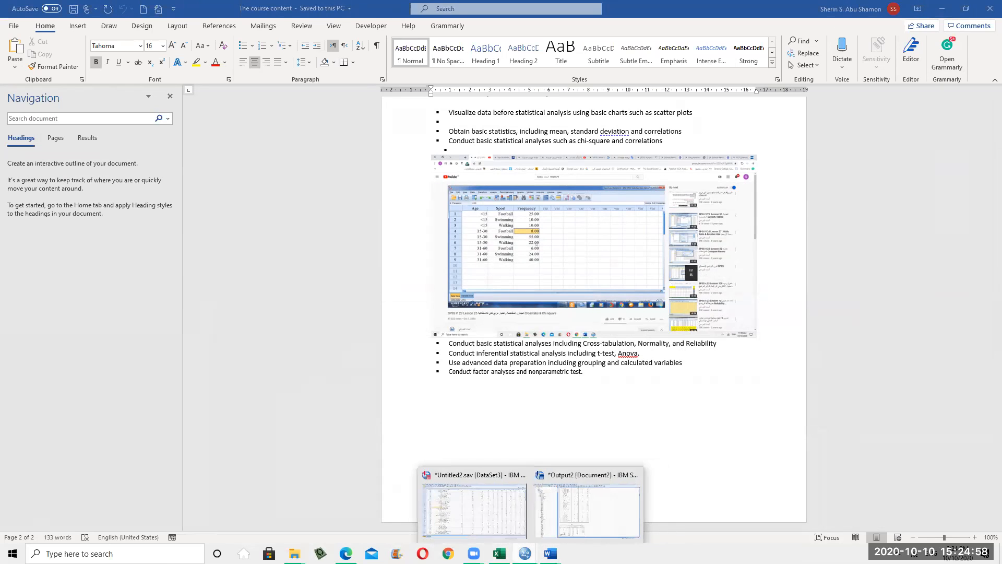
{"action": "left_click", "coordinate": [568, 517]}
Select and copy the Profession frequency table in the SPSS Viewer
{"action": "double_click", "coordinate": [390, 146]}
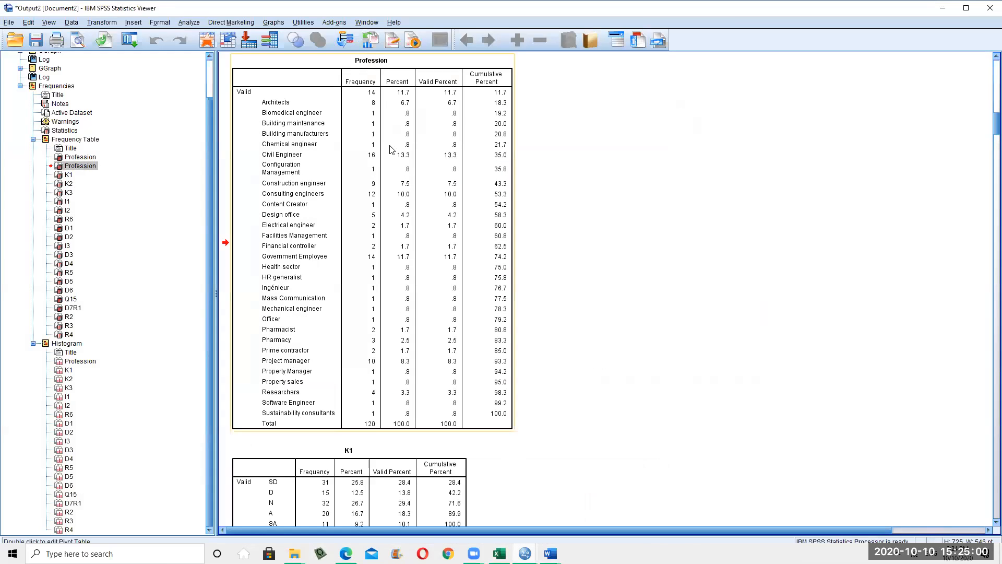
{"action": "left_click_drag", "start_coordinate": [266, 81], "coordinate": [513, 448]}
{"action": "key", "text": "ctrl+v"}
{"action": "key", "text": "Escape"}
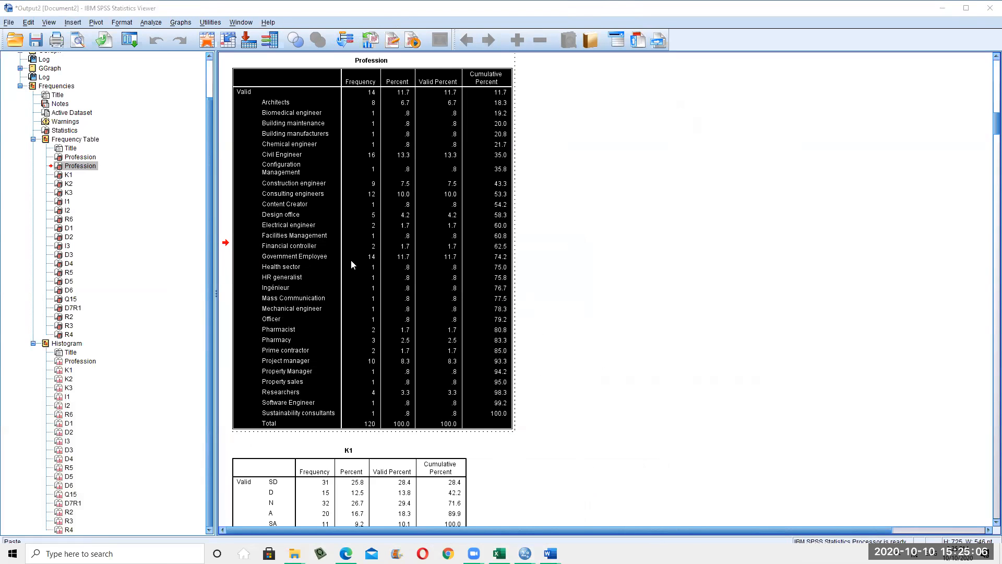
Add blank lines below the Statistics table in 'Data exported test', starting a second page
{"action": "mouse_move", "coordinate": [550, 553]}
{"action": "left_click", "coordinate": [615, 522]}
{"action": "key", "text": "Return"}
{"action": "key", "text": "Return"}
{"action": "key", "text": "Return"}
{"action": "key", "text": "Return"}
{"action": "key", "text": "Return"}
{"action": "scroll", "coordinate": [611, 449], "scroll_direction": "down", "scroll_amount": 2}
{"action": "key", "text": "Return"}
{"action": "key", "text": "Return"}
{"action": "key", "text": "Return"}
{"action": "key", "text": "Return"}
{"action": "key", "text": "Return"}
{"action": "key", "text": "Return"}
{"action": "key", "text": "Return"}
{"action": "key", "text": "Return"}
{"action": "key", "text": "Return"}
{"action": "key", "text": "Return"}
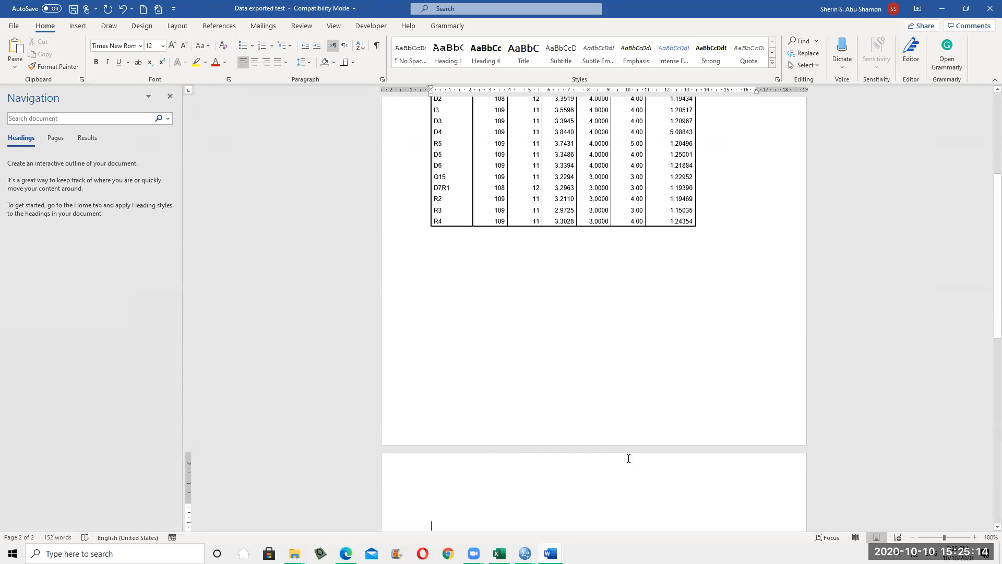
Paste the Profession table on page 2, then select it through the end and delete it
{"action": "key", "text": "ctrl+v"}
{"action": "scroll", "coordinate": [587, 454], "scroll_direction": "up", "scroll_amount": 5}
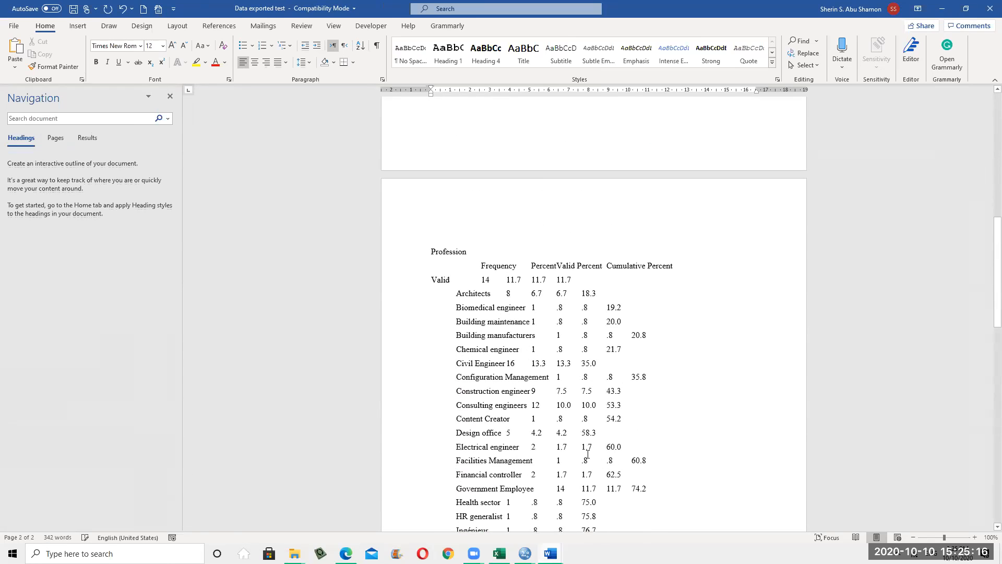
{"action": "scroll", "coordinate": [588, 454], "scroll_direction": "up", "scroll_amount": 3}
{"action": "left_click", "coordinate": [435, 325]}
{"action": "scroll", "coordinate": [512, 408], "scroll_direction": "up", "scroll_amount": 7}
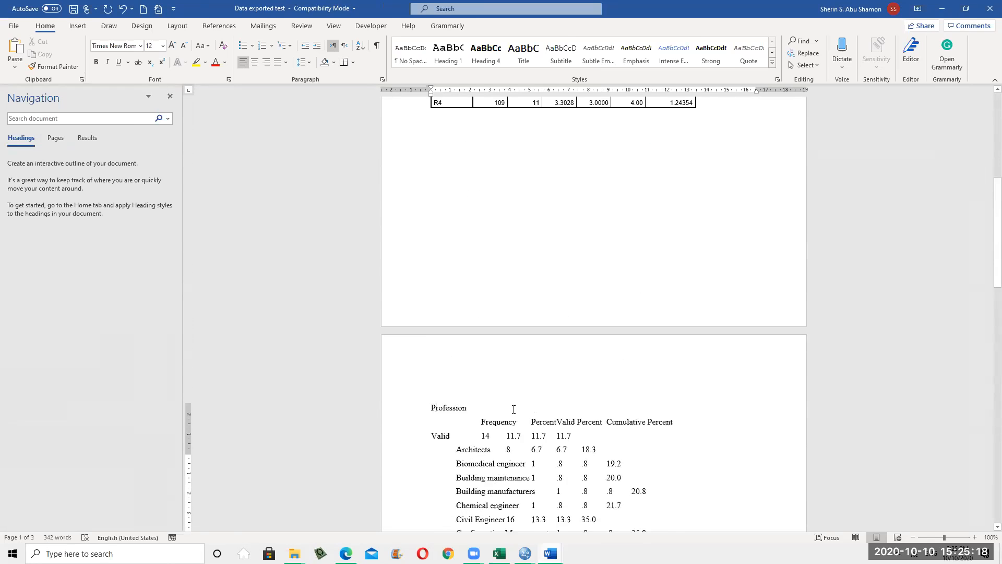
{"action": "scroll", "coordinate": [524, 509], "scroll_direction": "down", "scroll_amount": 6}
{"action": "key", "text": "ctrl+shift+End"}
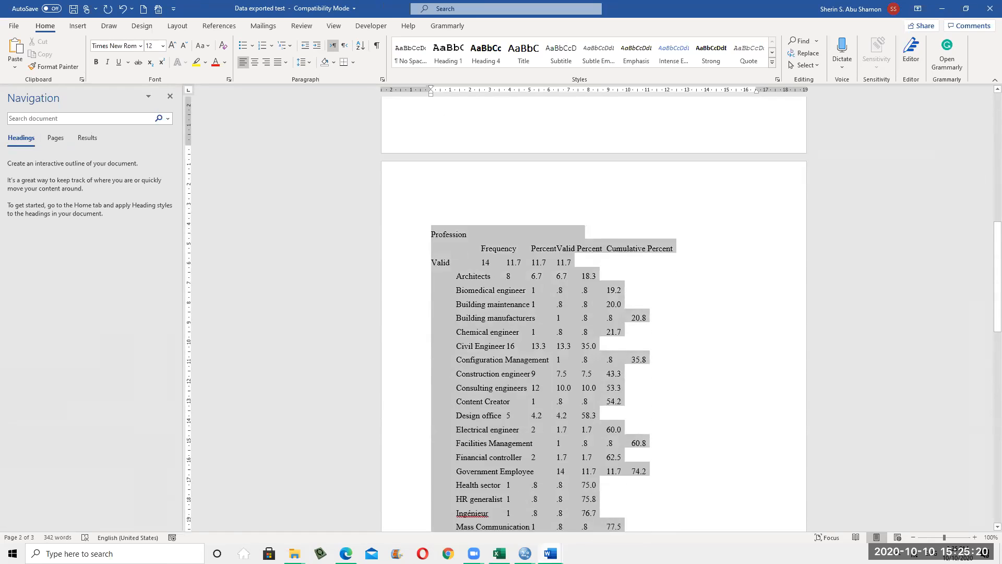
{"action": "key", "text": "Delete"}
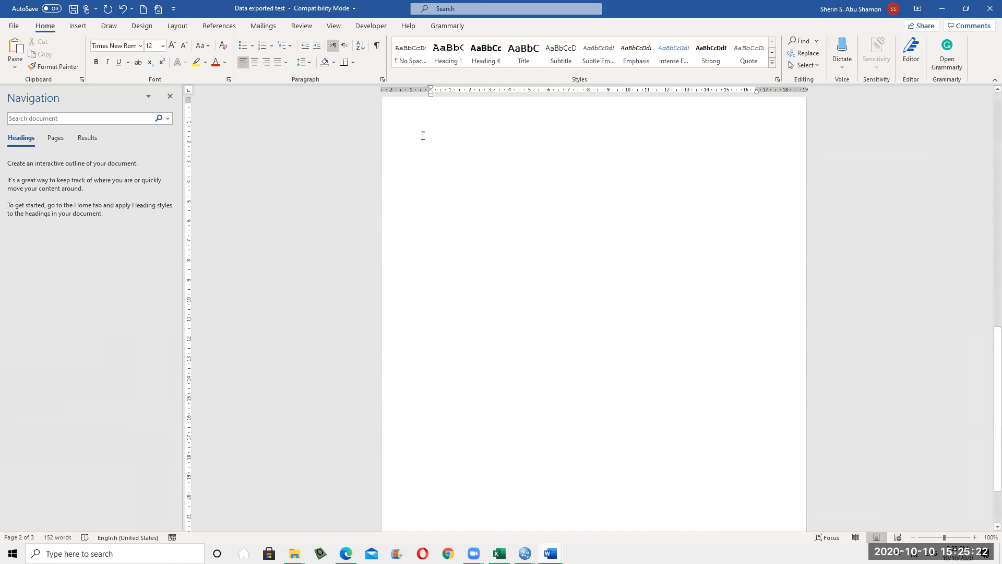
Dismiss the paste options, minimize Word and close the SPSS prompt
{"action": "right_click", "coordinate": [467, 147]}
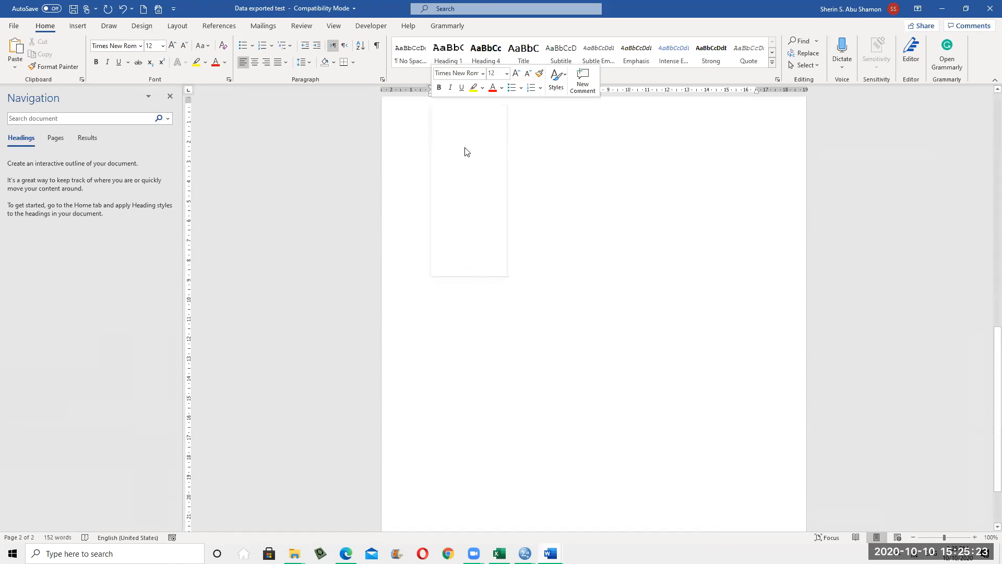
{"action": "left_click", "coordinate": [700, 322]}
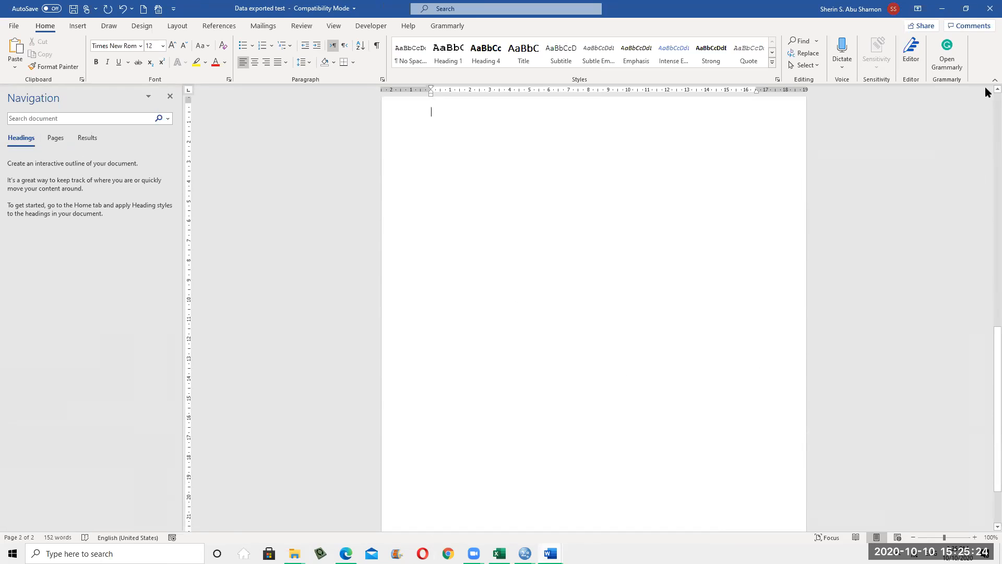
{"action": "left_click", "coordinate": [943, 9]}
{"action": "key", "text": "Return"}
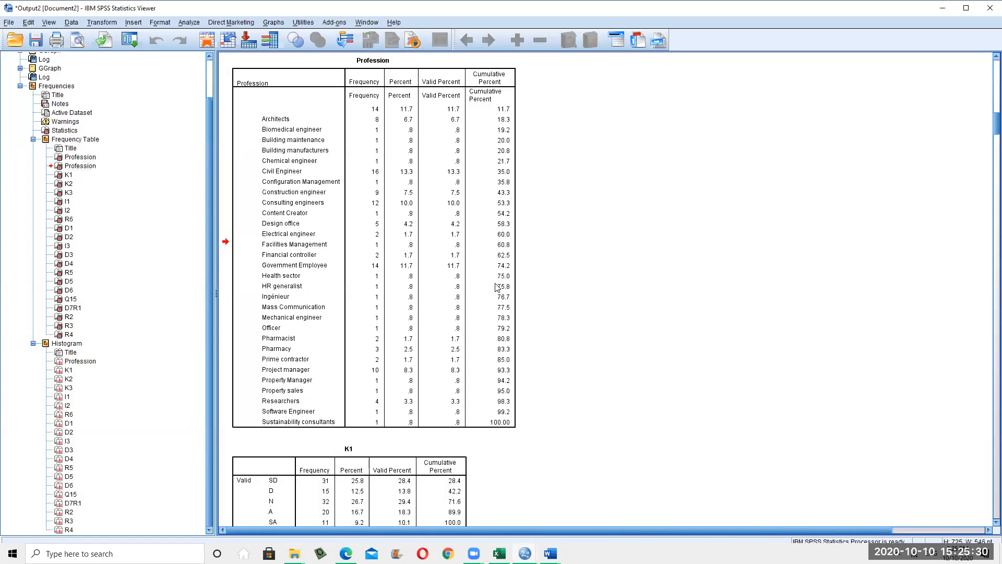
Scroll the Output2 viewer up to the Frequencies syntax and open the Analyze menu
{"action": "scroll", "coordinate": [404, 201], "scroll_direction": "up", "scroll_amount": 3}
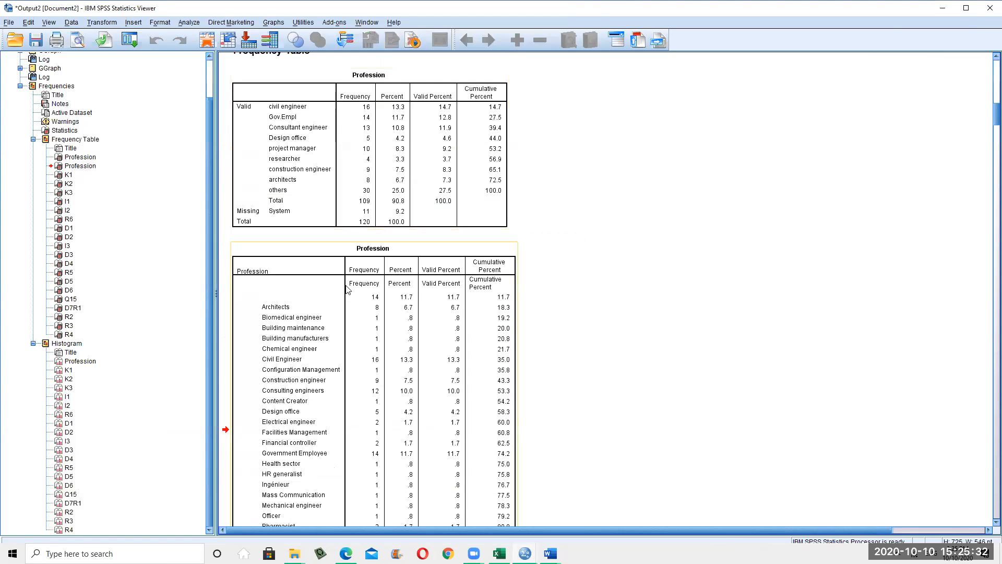
{"action": "left_click", "coordinate": [191, 22]}
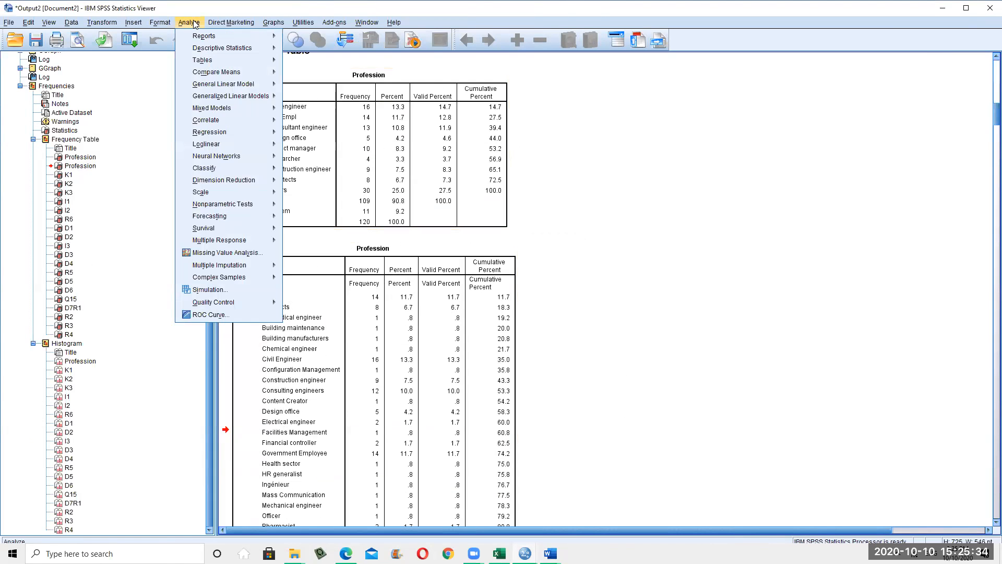
{"action": "left_click", "coordinate": [405, 314]}
{"action": "scroll", "coordinate": [428, 355], "scroll_direction": "down", "scroll_amount": 4}
{"action": "scroll", "coordinate": [433, 347], "scroll_direction": "up", "scroll_amount": 10}
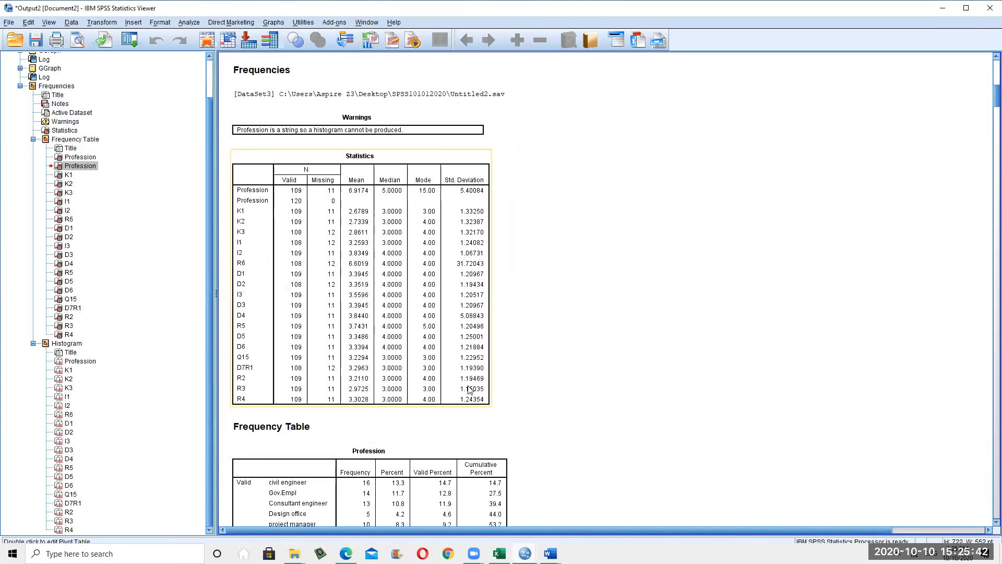
{"action": "scroll", "coordinate": [469, 381], "scroll_direction": "up", "scroll_amount": 5}
{"action": "left_click", "coordinate": [190, 24]}
{"action": "mouse_move", "coordinate": [219, 47]}
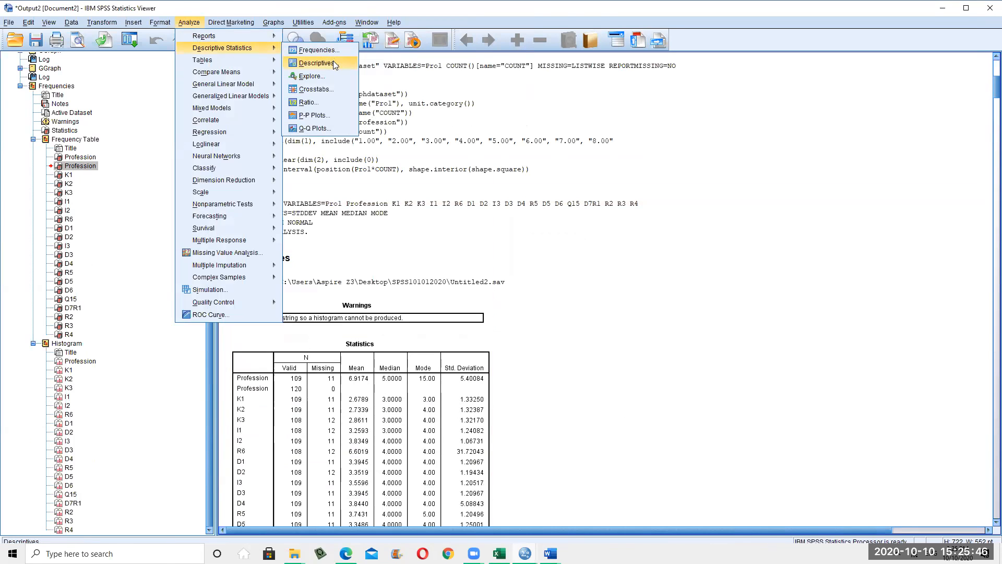
Start a Descriptives analysis with variables K1 through R4
{"action": "left_click", "coordinate": [335, 65]}
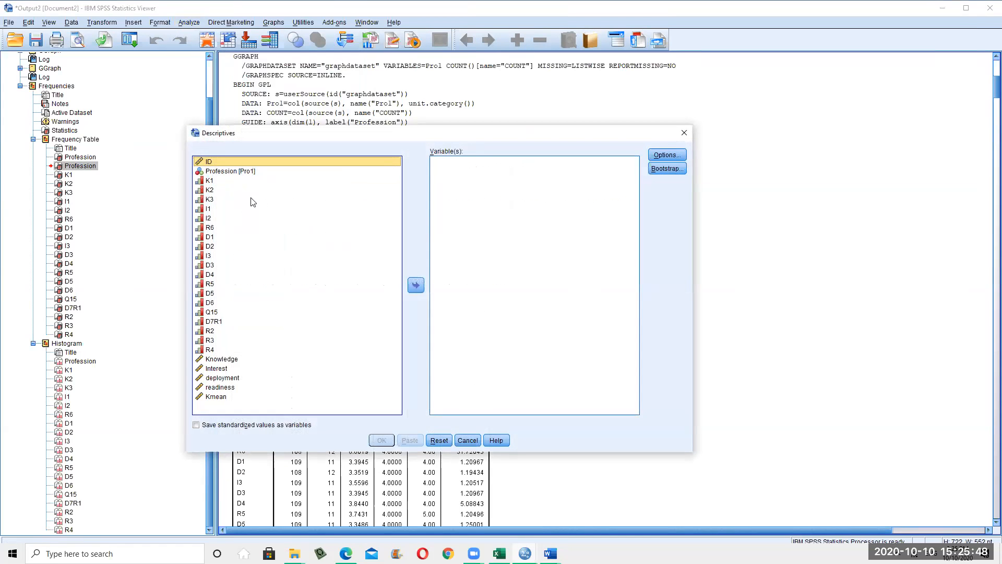
{"action": "left_click", "coordinate": [228, 181]}
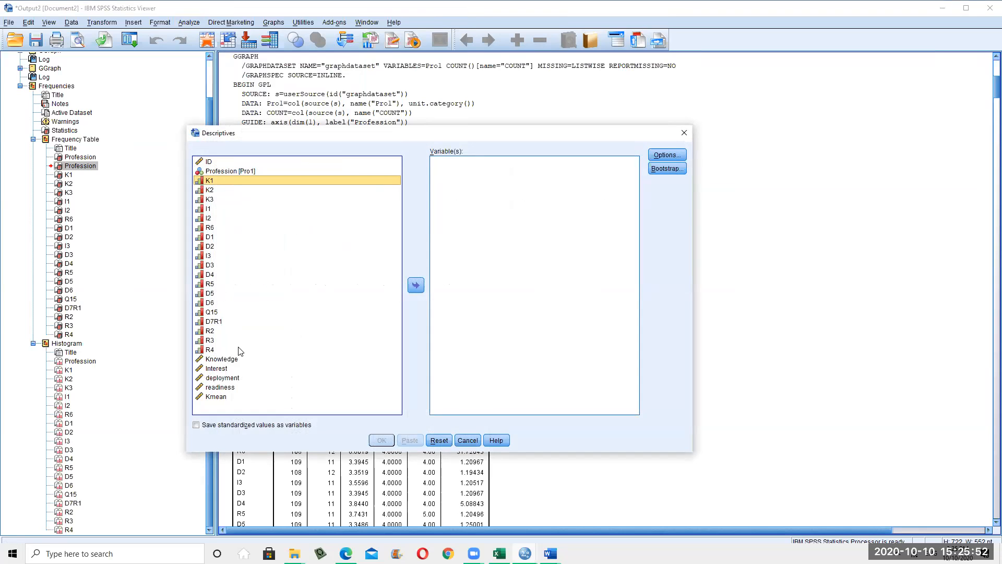
{"action": "left_click", "coordinate": [221, 350], "text": "shift"}
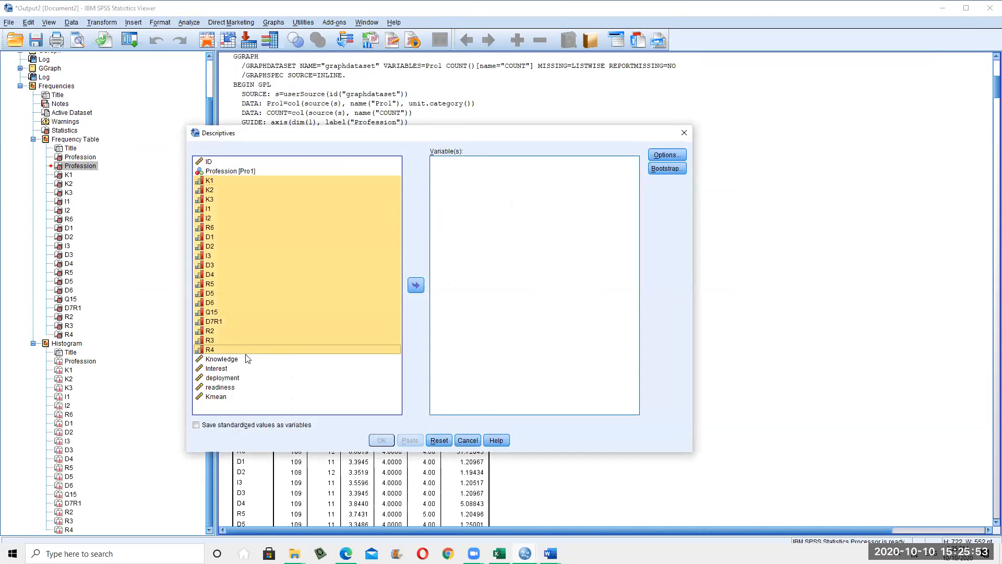
{"action": "left_click", "coordinate": [416, 286]}
Tick Variance in Descriptives options, then cancel both the options and the Descriptives dialog
{"action": "left_click", "coordinate": [667, 155]}
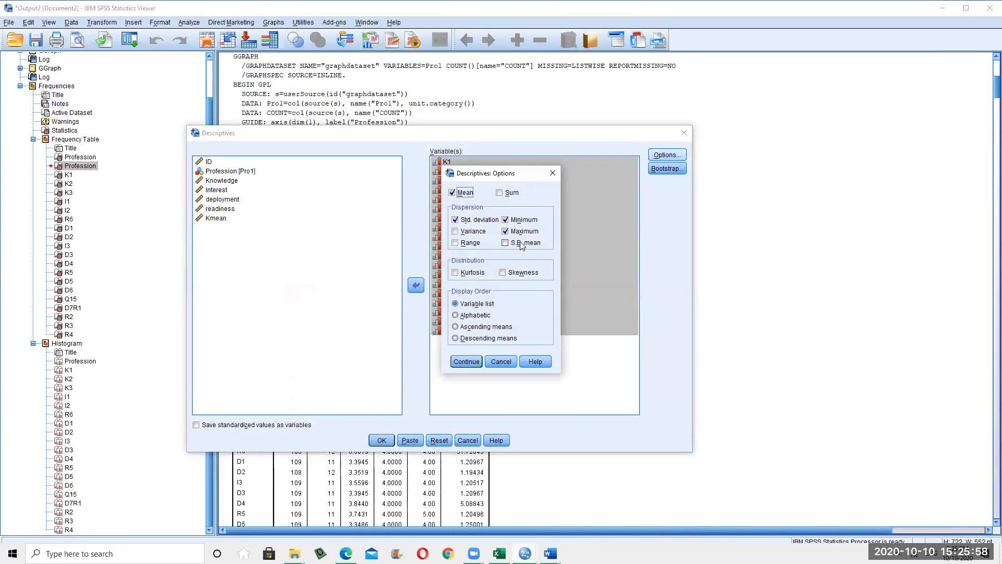
{"action": "left_click", "coordinate": [463, 234]}
{"action": "left_click", "coordinate": [505, 364]}
{"action": "left_click", "coordinate": [468, 440]}
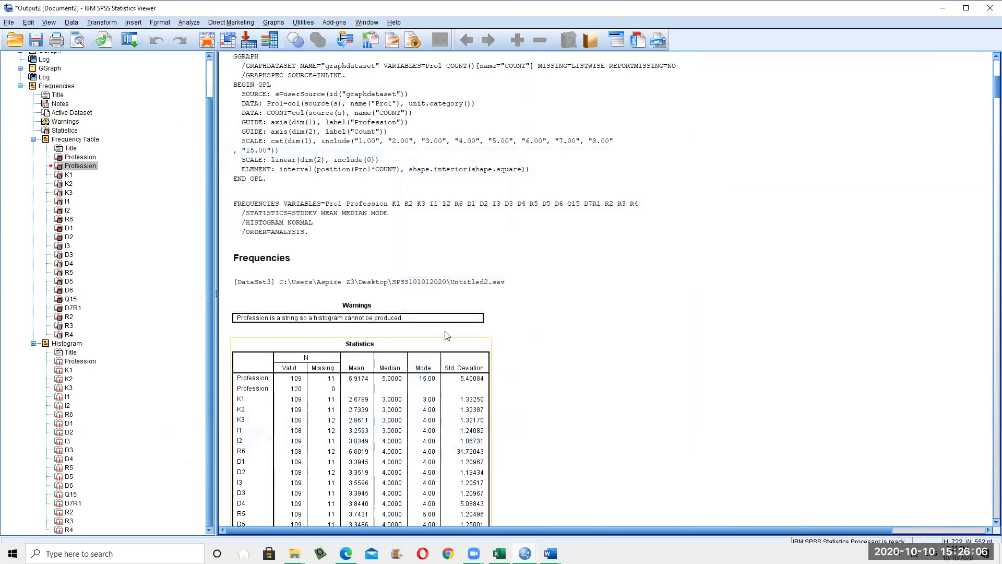
Scroll the viewer up and open Analyze > Descriptive Statistics
{"action": "scroll", "coordinate": [366, 261], "scroll_direction": "up", "scroll_amount": 8}
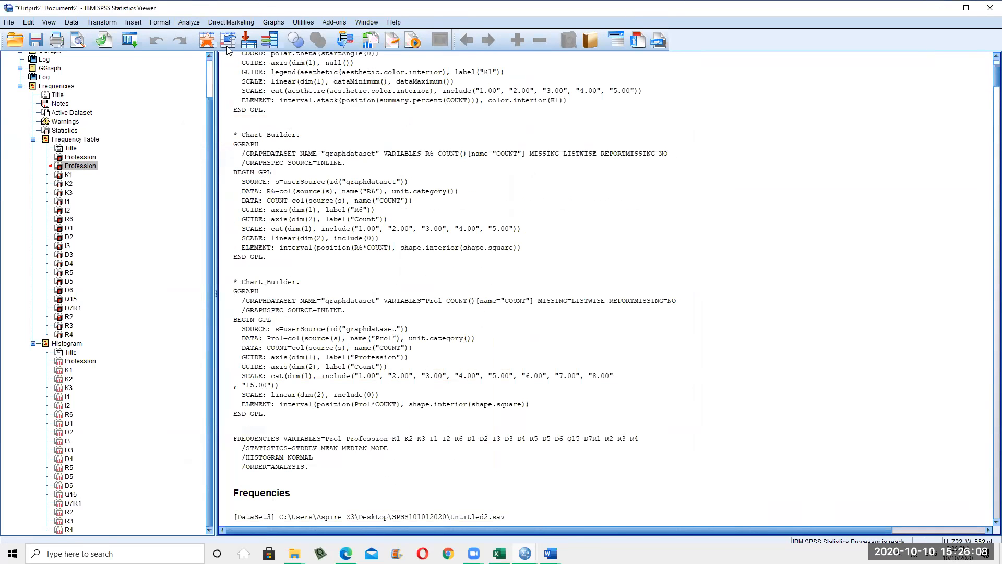
{"action": "left_click", "coordinate": [189, 23]}
{"action": "mouse_move", "coordinate": [228, 48]}
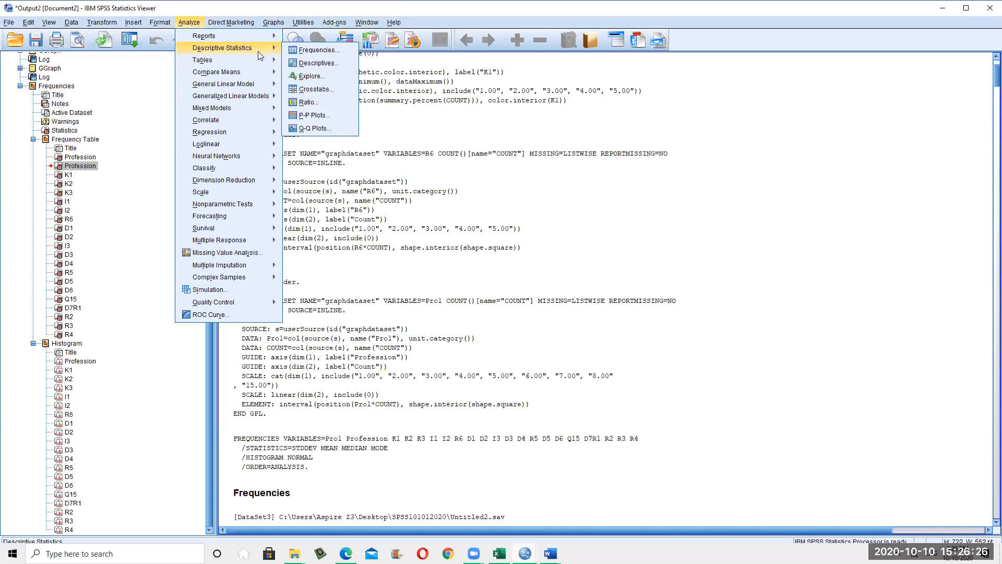
In Explore, make Knowledge through Kmean the five dependent variables
{"action": "left_click", "coordinate": [309, 77]}
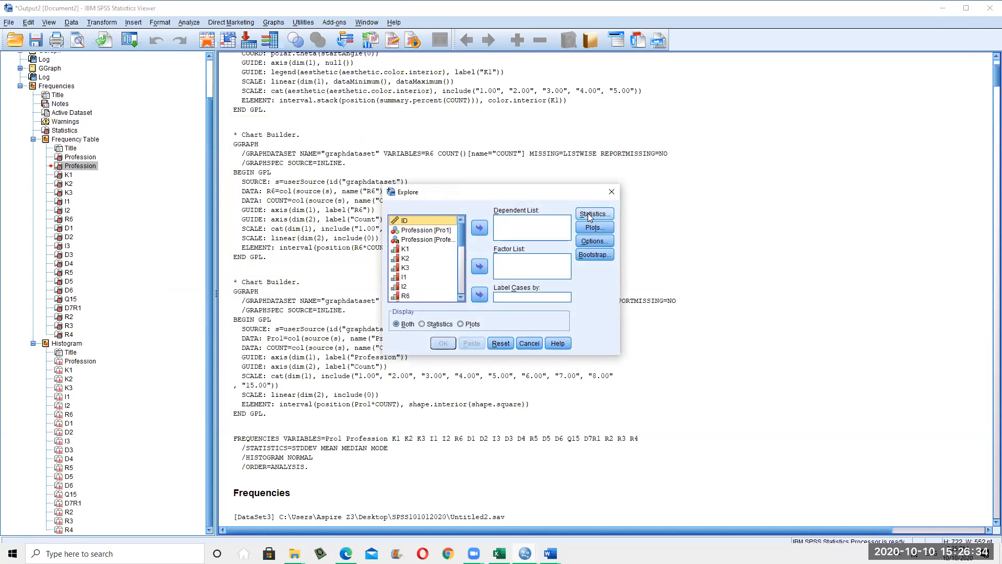
{"action": "scroll", "coordinate": [416, 272], "scroll_direction": "down", "scroll_amount": 4}
{"action": "scroll", "coordinate": [416, 272], "scroll_direction": "down", "scroll_amount": 3}
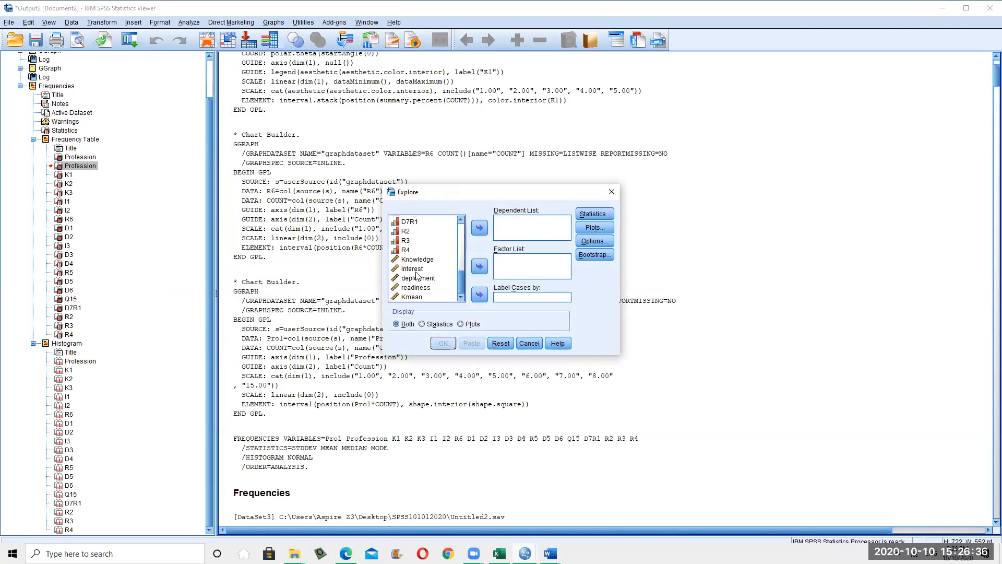
{"action": "left_click", "coordinate": [407, 253]}
{"action": "left_click", "coordinate": [416, 261]}
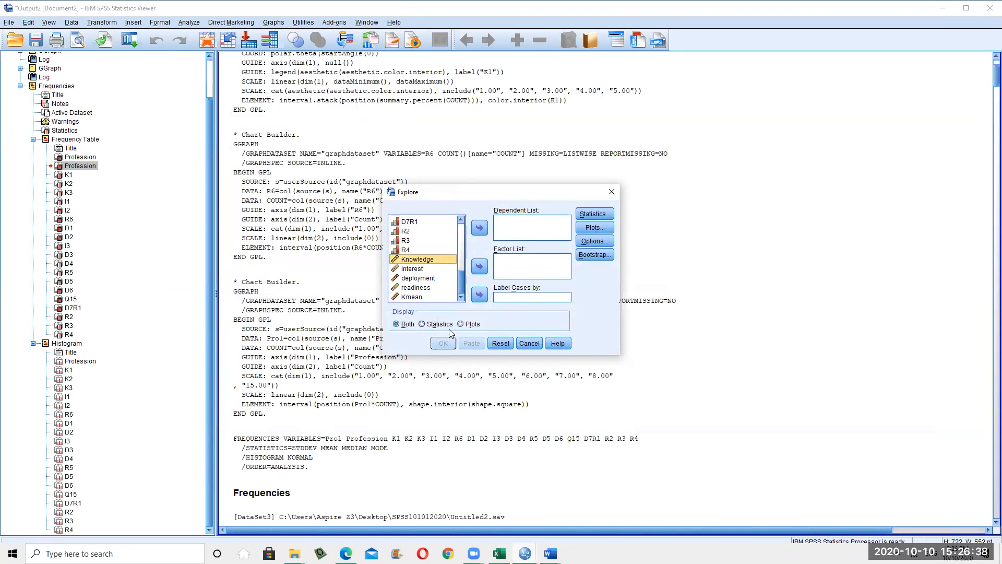
{"action": "left_click", "coordinate": [430, 298], "text": "shift"}
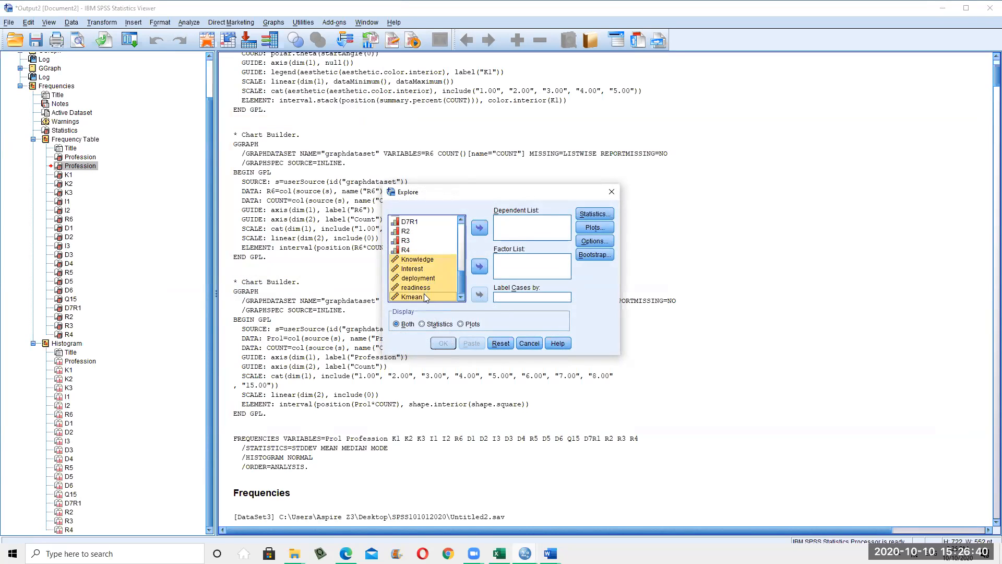
{"action": "left_click", "coordinate": [481, 228]}
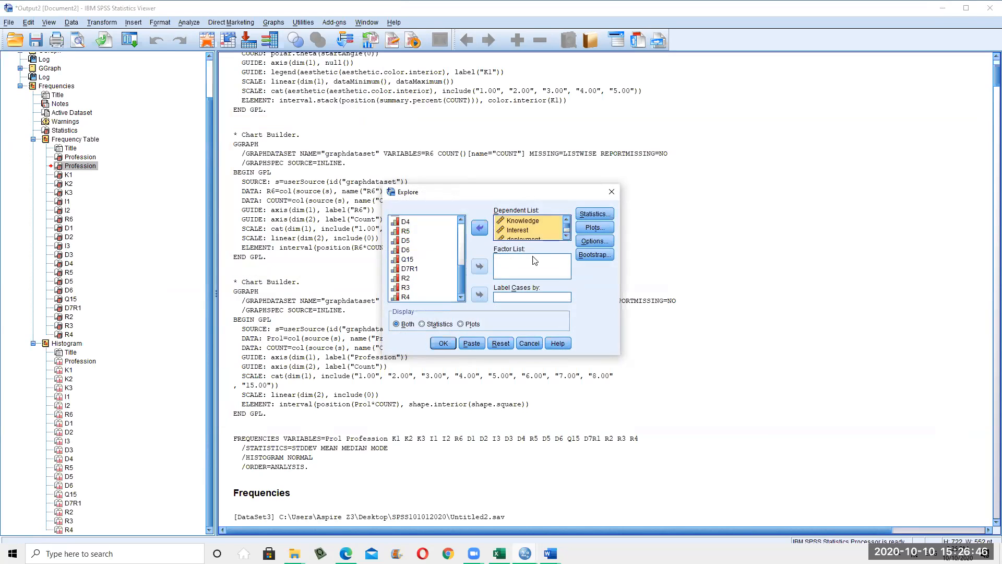
Set Profession as the Explore factor variable
{"action": "left_click", "coordinate": [460, 221]}
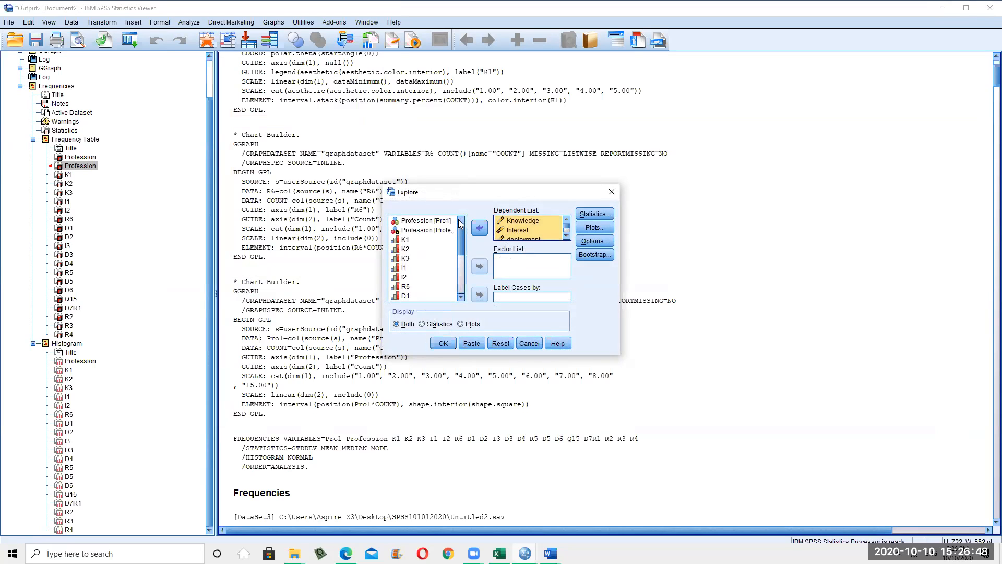
{"action": "left_click", "coordinate": [444, 231]}
{"action": "left_click", "coordinate": [479, 266]}
{"action": "left_click", "coordinate": [427, 239]}
{"action": "left_click", "coordinate": [478, 266]}
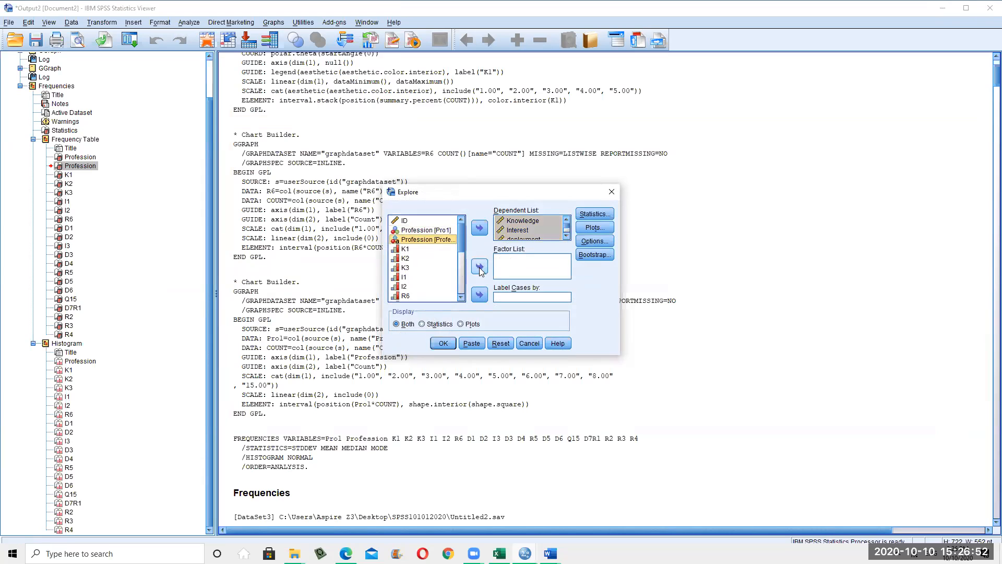
Add M-estimators, Outliers and Percentiles to the Explore statistics
{"action": "left_click", "coordinate": [597, 214]}
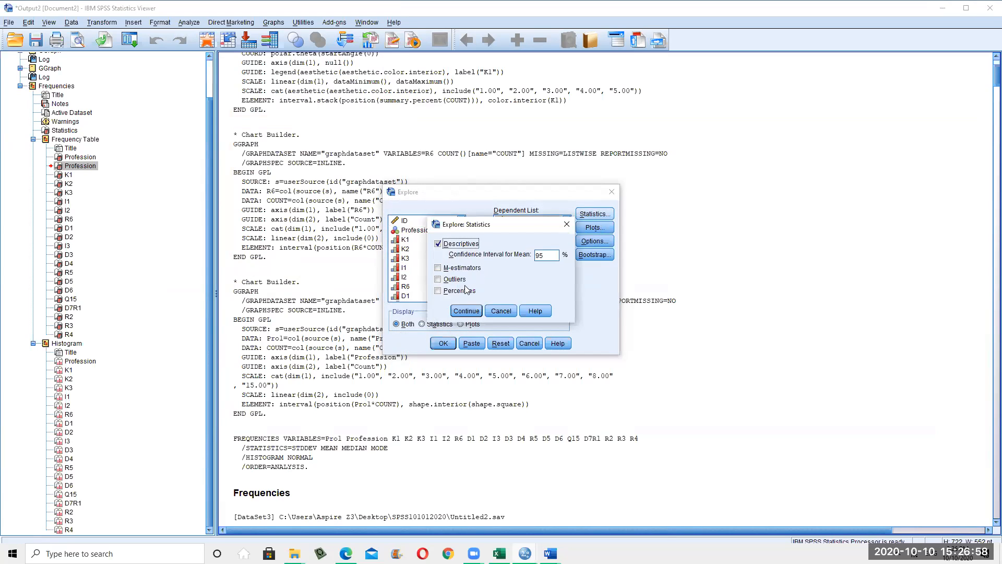
{"action": "left_click", "coordinate": [438, 268]}
{"action": "left_click", "coordinate": [438, 280]}
{"action": "left_click", "coordinate": [438, 291]}
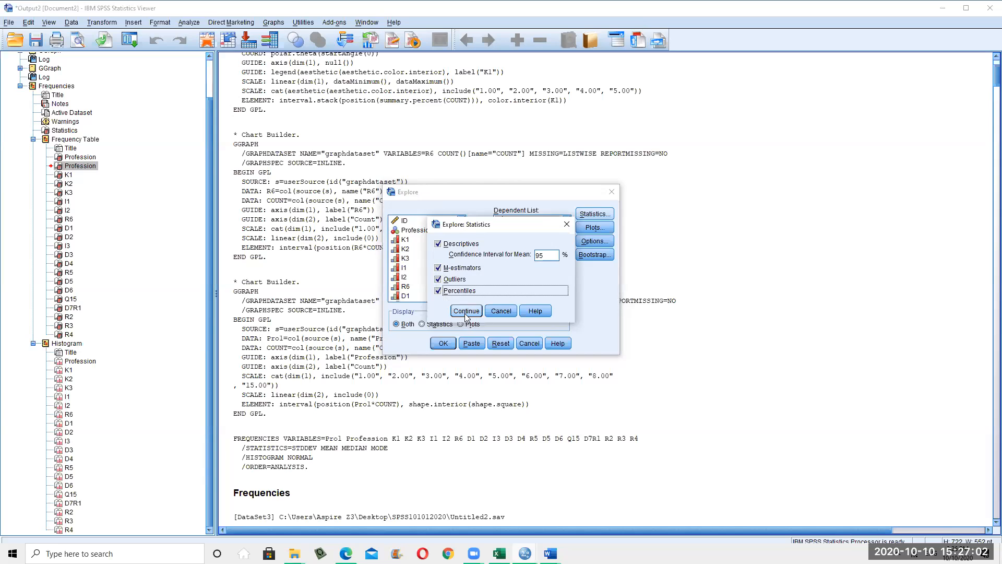
{"action": "left_click", "coordinate": [466, 312]}
Request normality plots with tests and histograms, dropping stem-and-leaf plots
{"action": "left_click", "coordinate": [590, 229]}
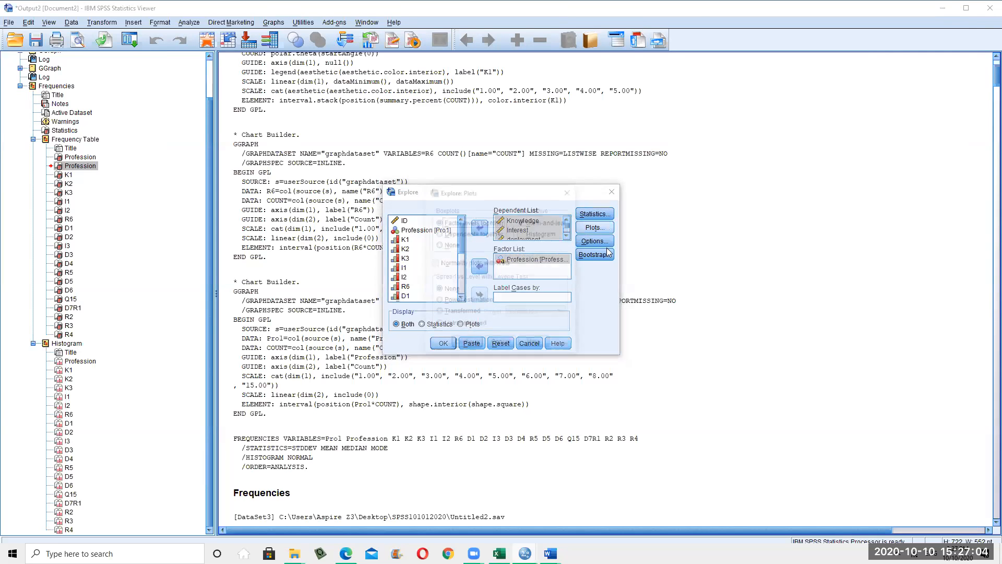
{"action": "left_click", "coordinate": [436, 264]}
{"action": "left_click", "coordinate": [523, 222]}
{"action": "left_click", "coordinate": [528, 236]}
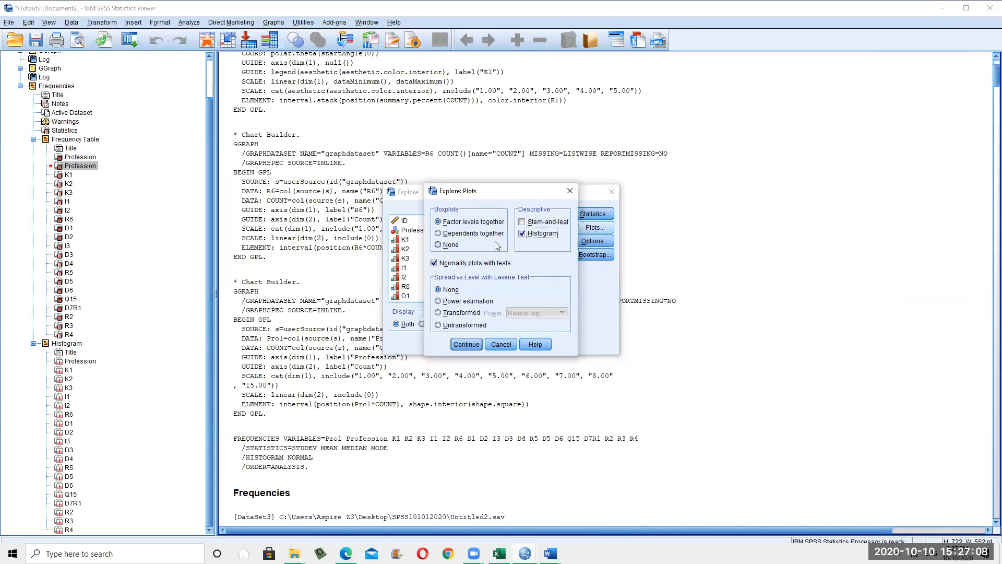
{"action": "left_click", "coordinate": [467, 344]}
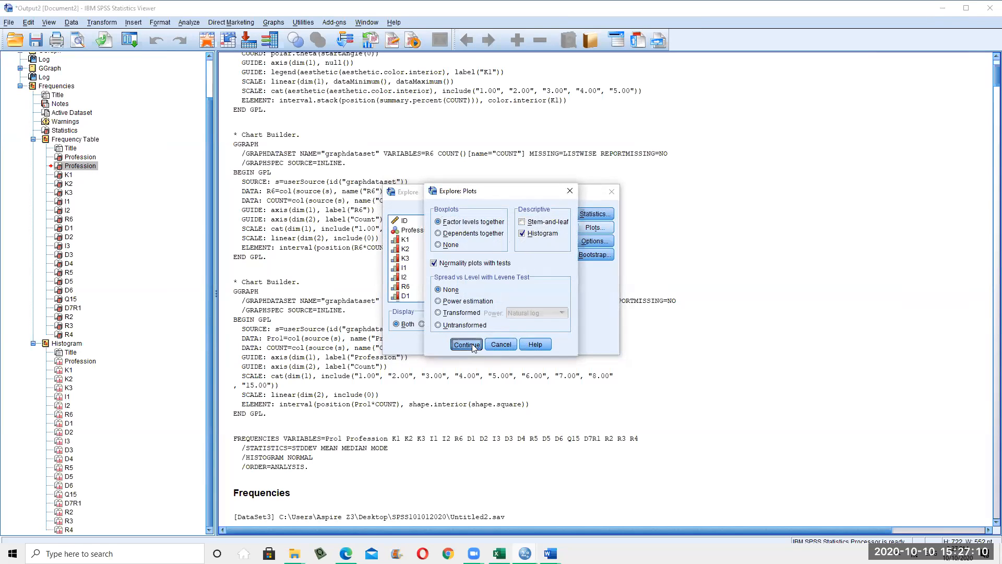
Review the Options and Bootstrap settings, leaving both unchanged
{"action": "left_click", "coordinate": [594, 241]}
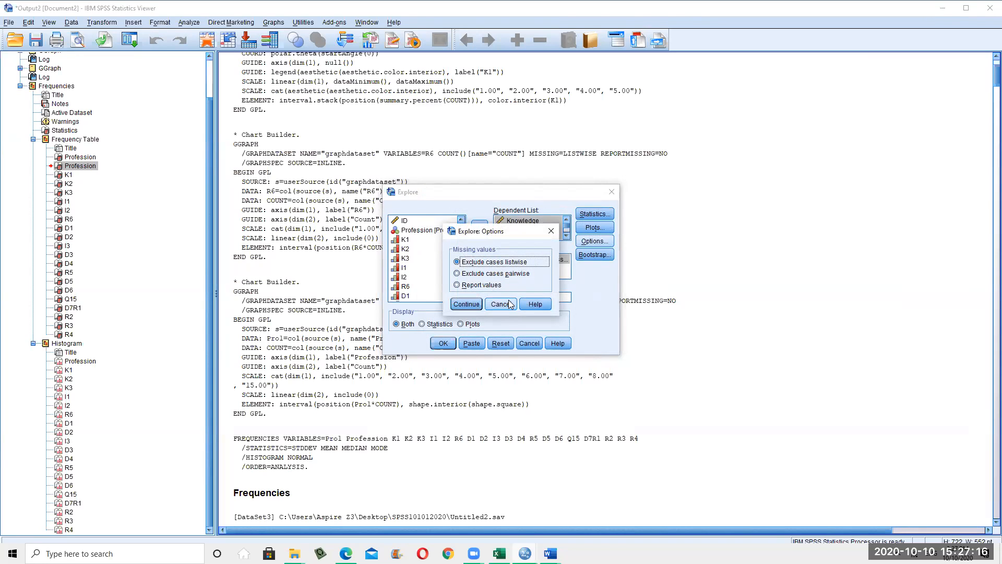
{"action": "left_click", "coordinate": [466, 304]}
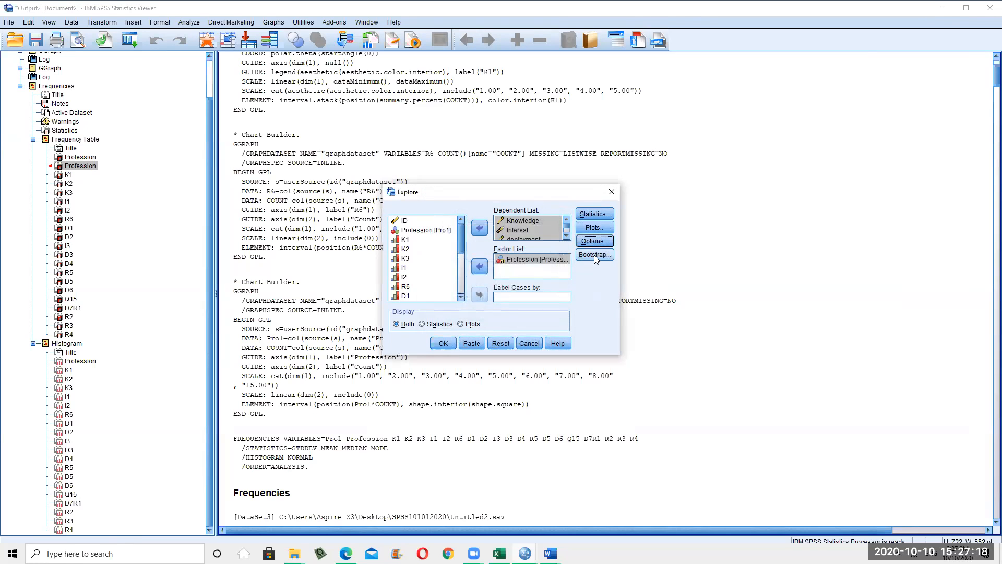
{"action": "left_click", "coordinate": [595, 256]}
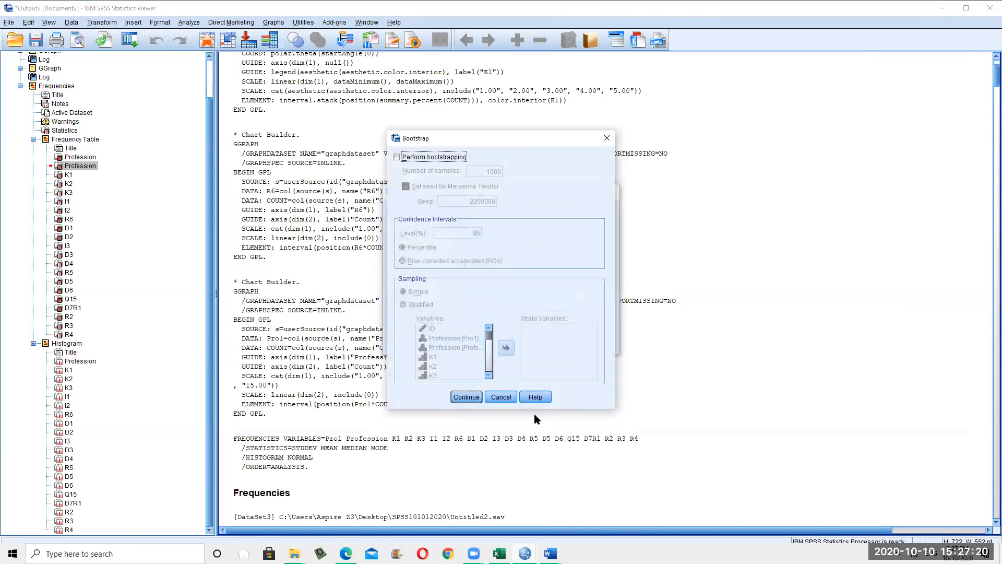
{"action": "left_click", "coordinate": [512, 399]}
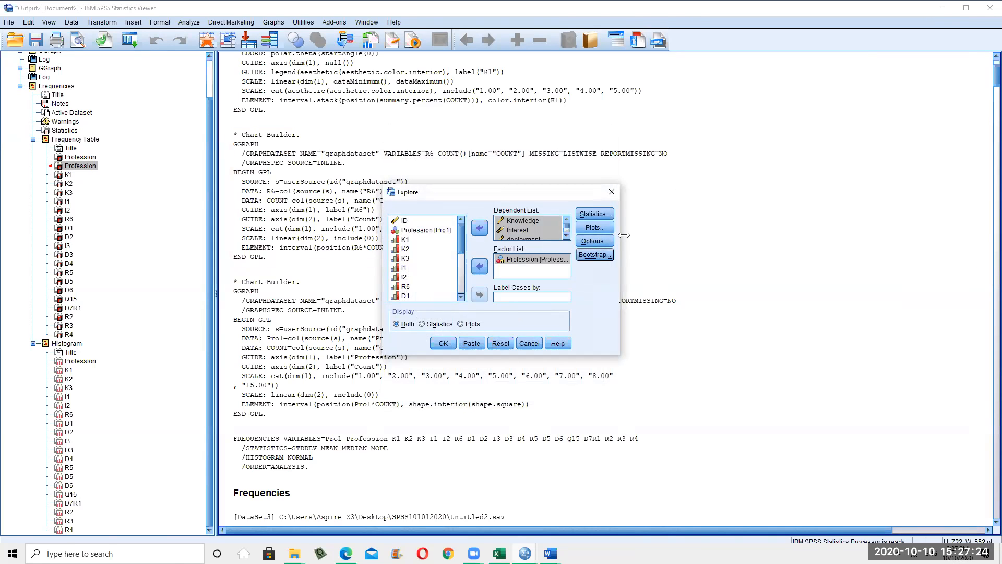
Widen the Explore dialog and recheck the Statistics and Plots settings unchanged
{"action": "left_click_drag", "start_coordinate": [624, 235], "coordinate": [854, 235]}
{"action": "left_click", "coordinate": [828, 213]}
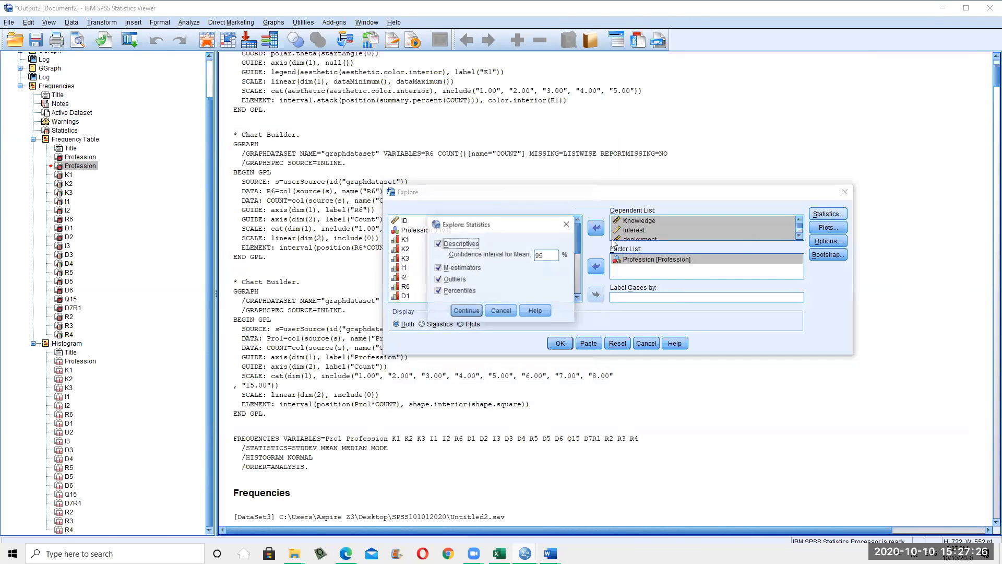
{"action": "left_click", "coordinate": [501, 311]}
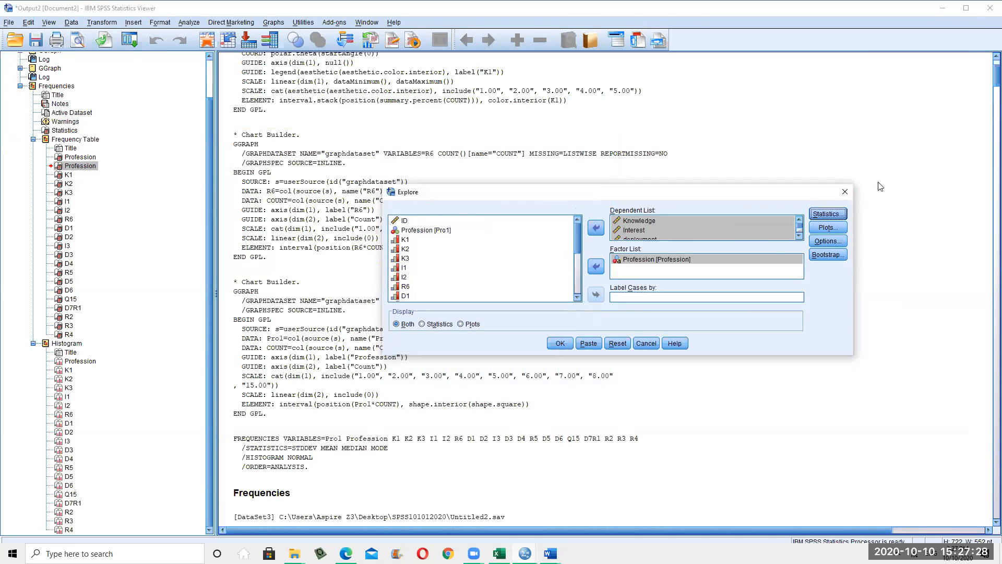
{"action": "left_click", "coordinate": [828, 227]}
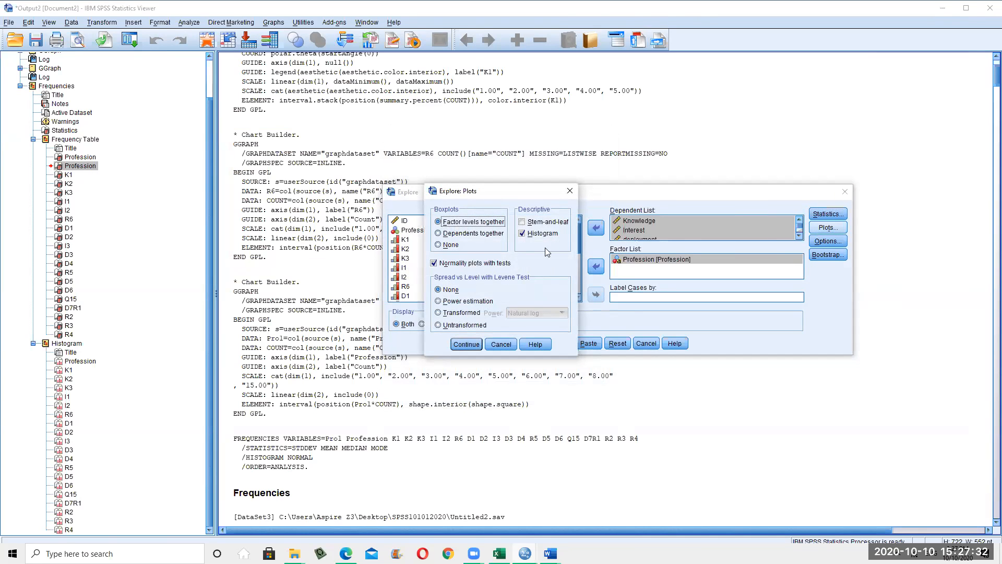
{"action": "left_click", "coordinate": [466, 344]}
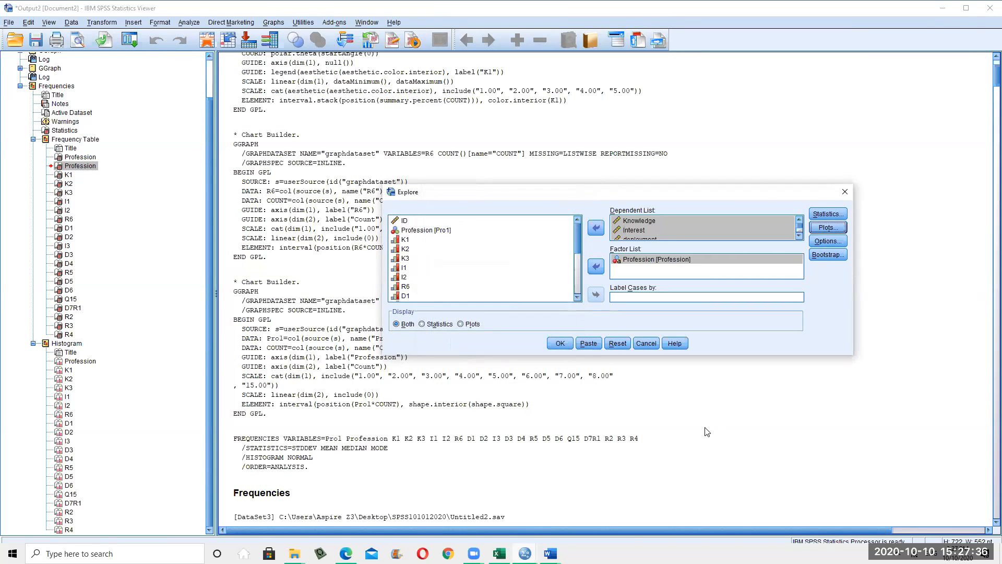
Run Explore, collapse the Frequencies outline node, select the EXAMINE log, and open Analyze
{"action": "left_click", "coordinate": [562, 344]}
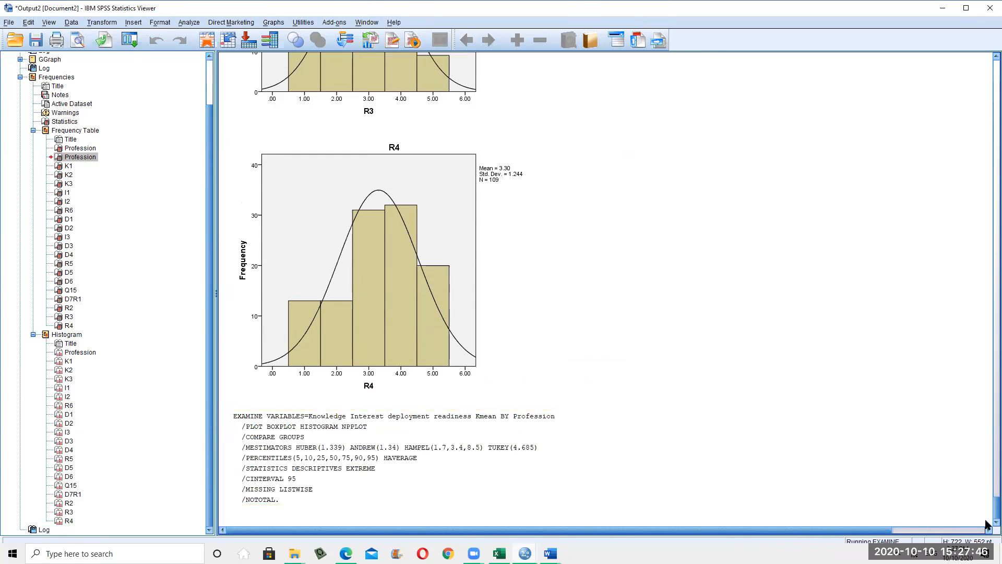
{"action": "scroll", "coordinate": [30, 145], "scroll_direction": "up", "scroll_amount": 2}
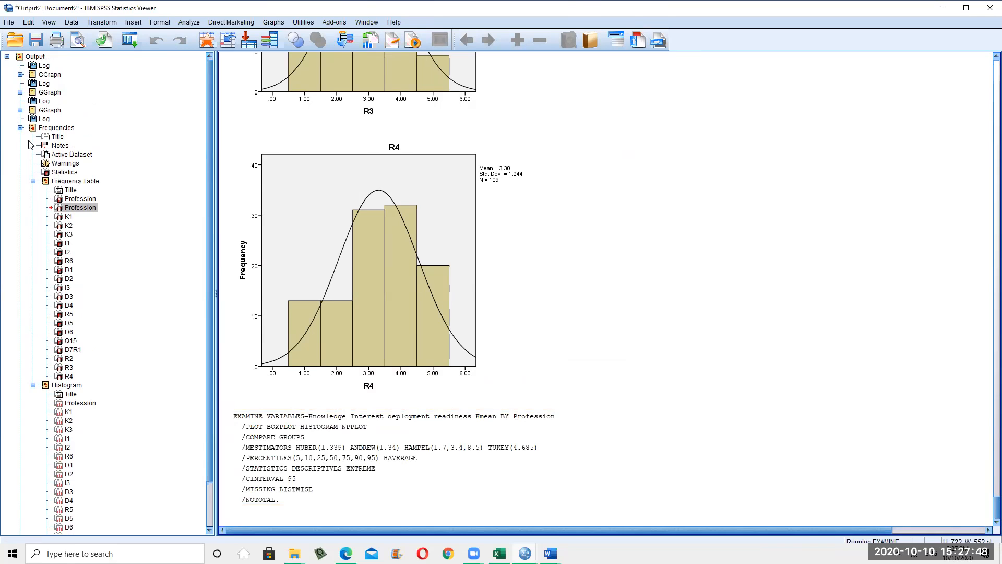
{"action": "left_click", "coordinate": [20, 128]}
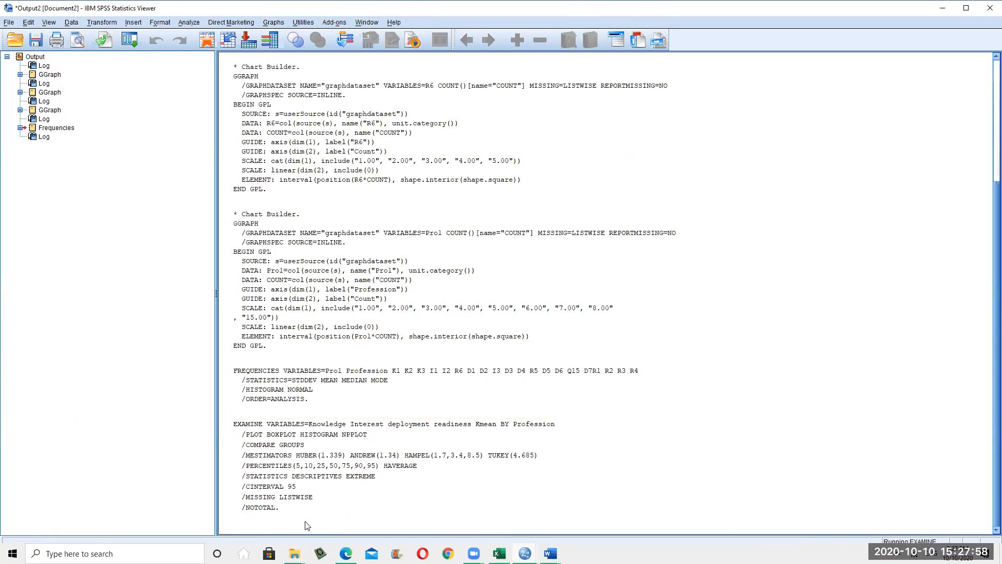
{"action": "left_click", "coordinate": [303, 507]}
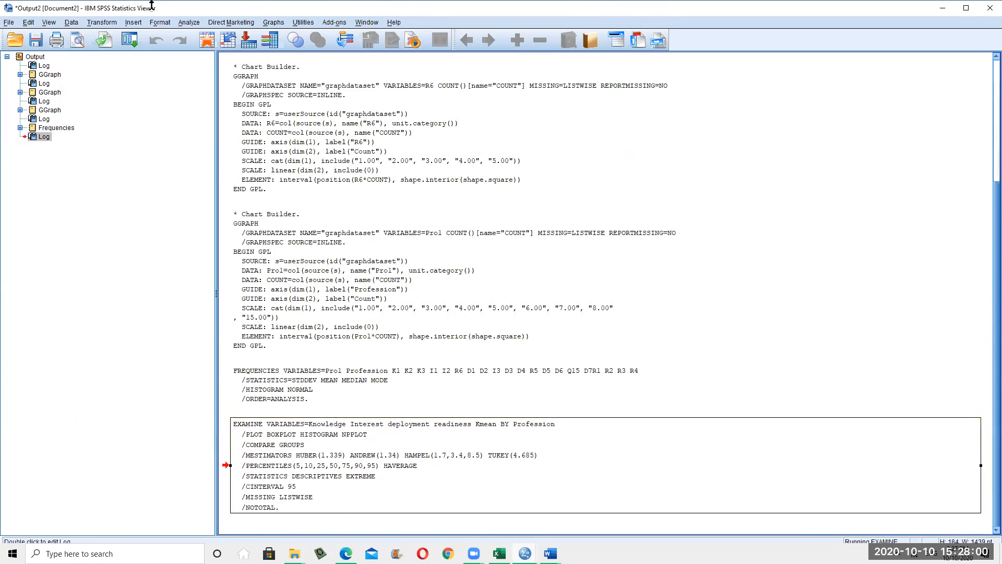
{"action": "left_click", "coordinate": [189, 22]}
{"action": "mouse_move", "coordinate": [162, 24]}
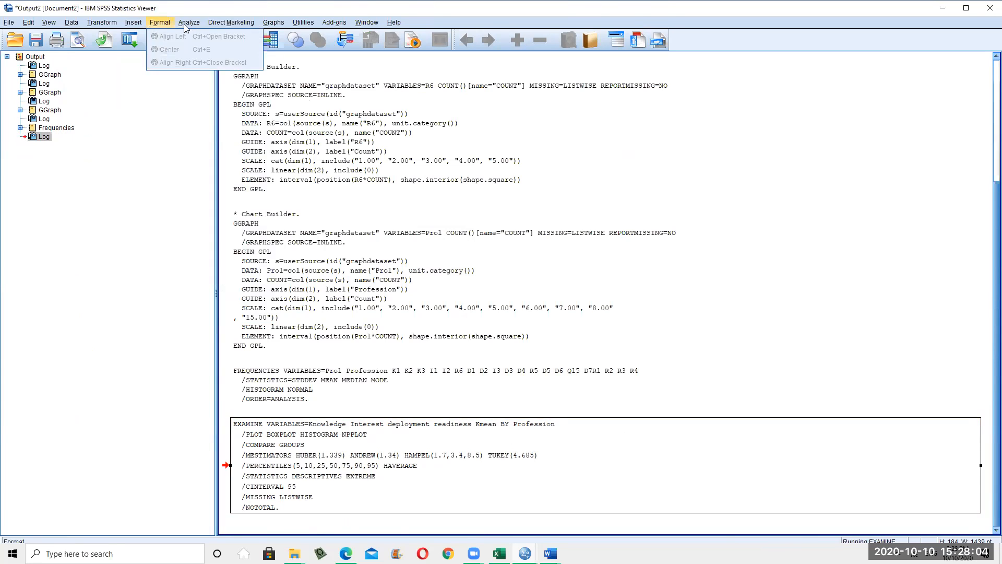
Reopen Explore and remove Knowledge through Kmean from the dependents and Profession from the factors
{"action": "mouse_move", "coordinate": [228, 50]}
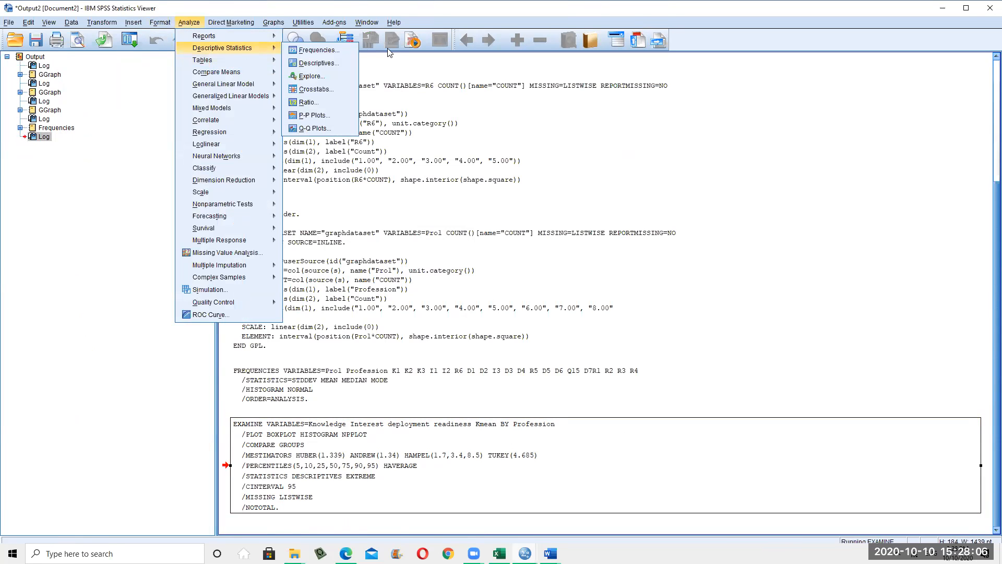
{"action": "left_click", "coordinate": [312, 77]}
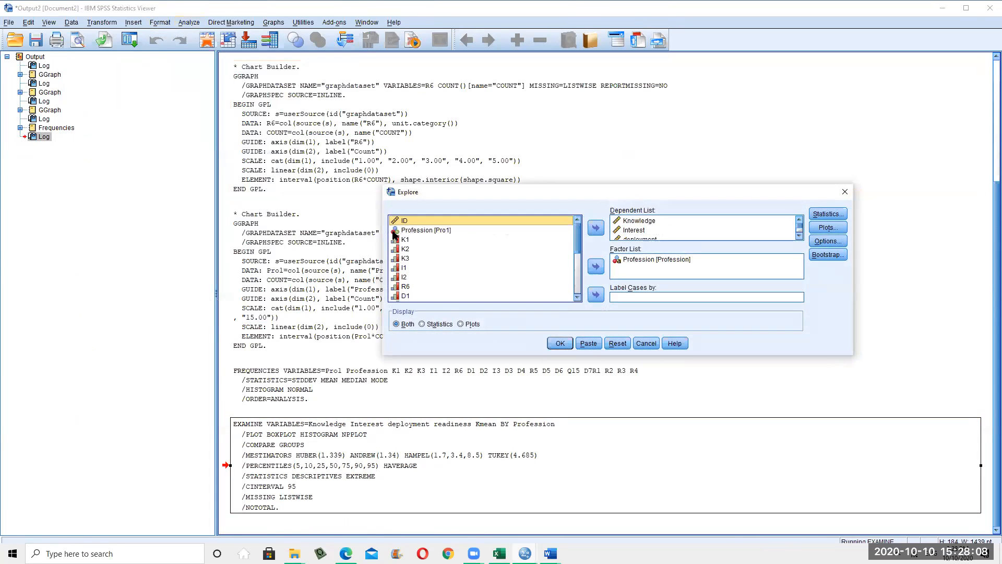
{"action": "left_click", "coordinate": [411, 248]}
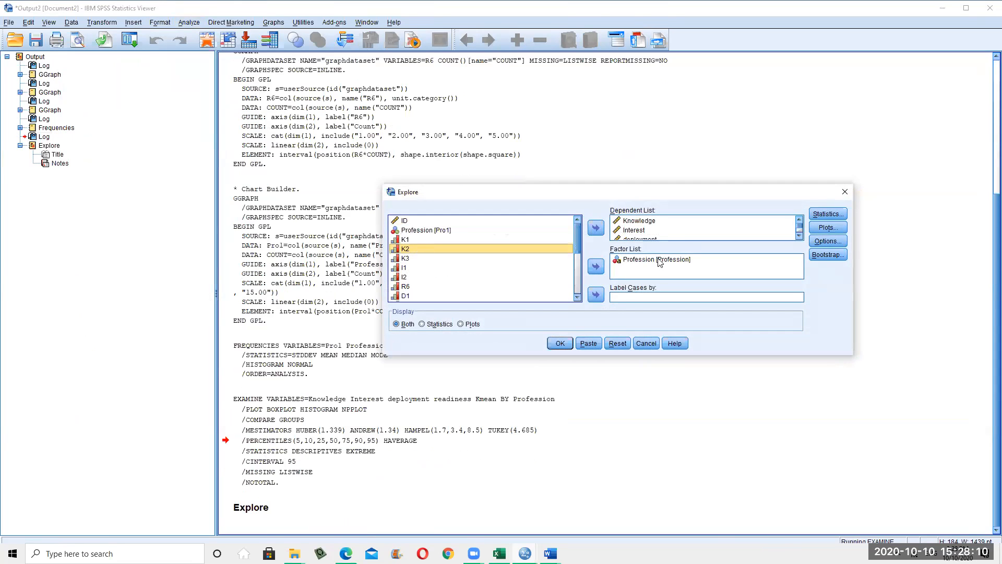
{"action": "left_click", "coordinate": [648, 221]}
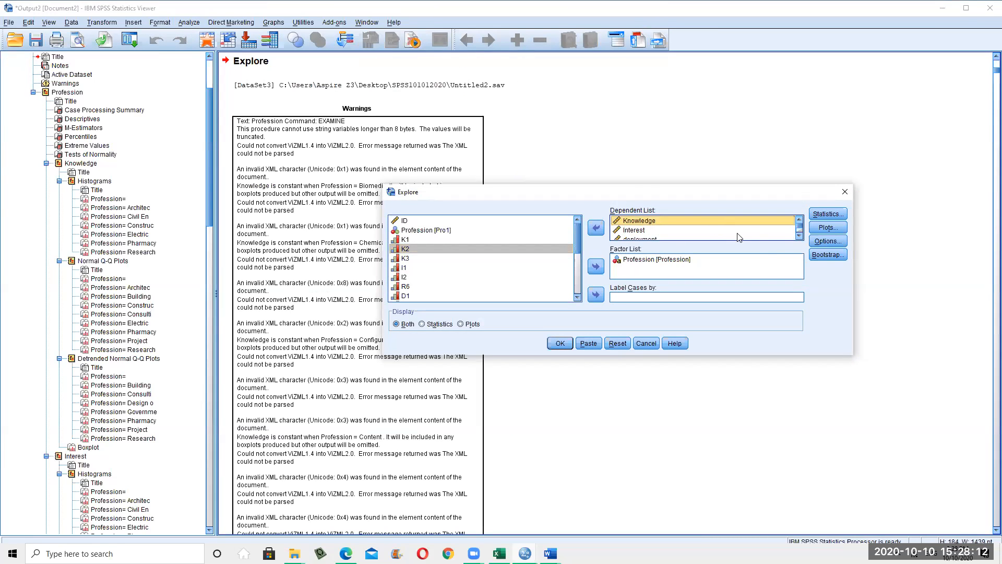
{"action": "scroll", "coordinate": [661, 219], "scroll_direction": "down", "scroll_amount": 1}
{"action": "left_click", "coordinate": [643, 238], "text": "shift"}
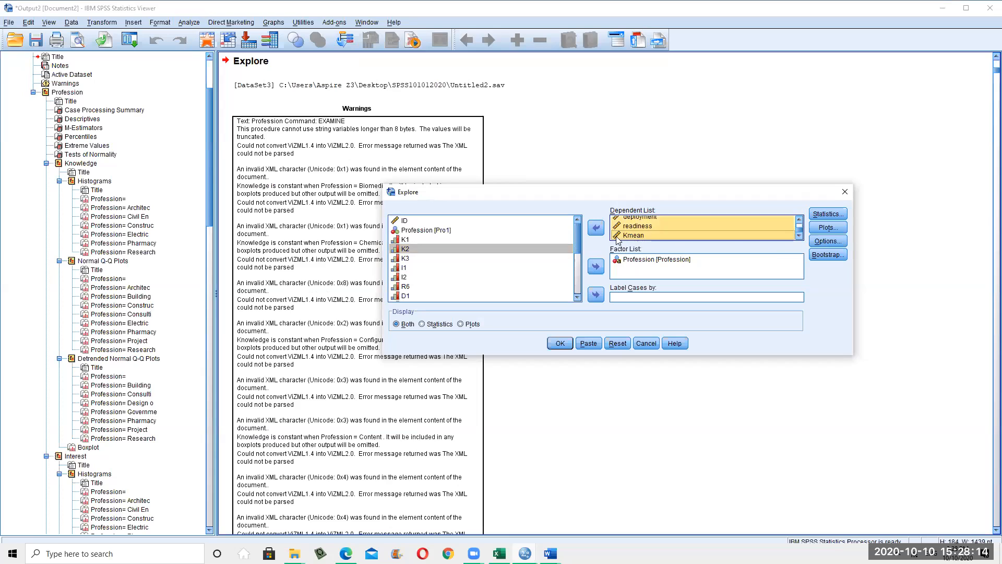
{"action": "left_click", "coordinate": [596, 228]}
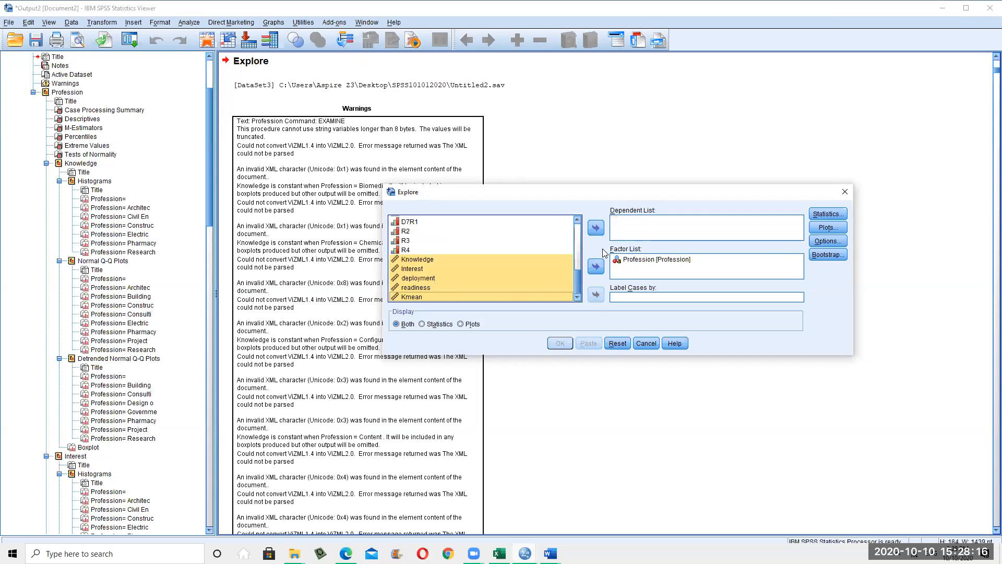
{"action": "left_click", "coordinate": [612, 260]}
{"action": "left_click", "coordinate": [597, 265]}
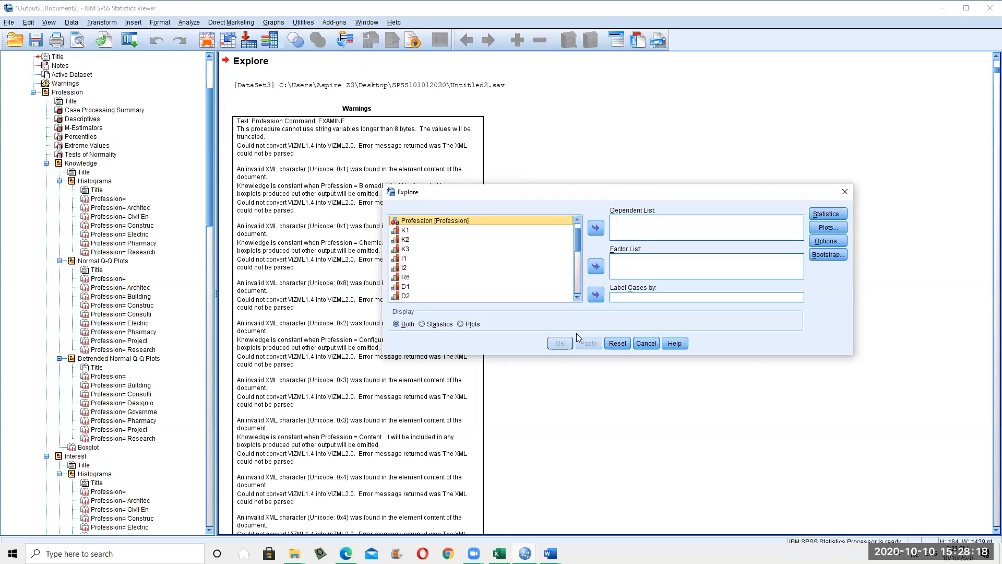
Make K1 the only dependent variable and bring up the Explore statistics options
{"action": "scroll", "coordinate": [581, 224], "scroll_direction": "up", "scroll_amount": 1}
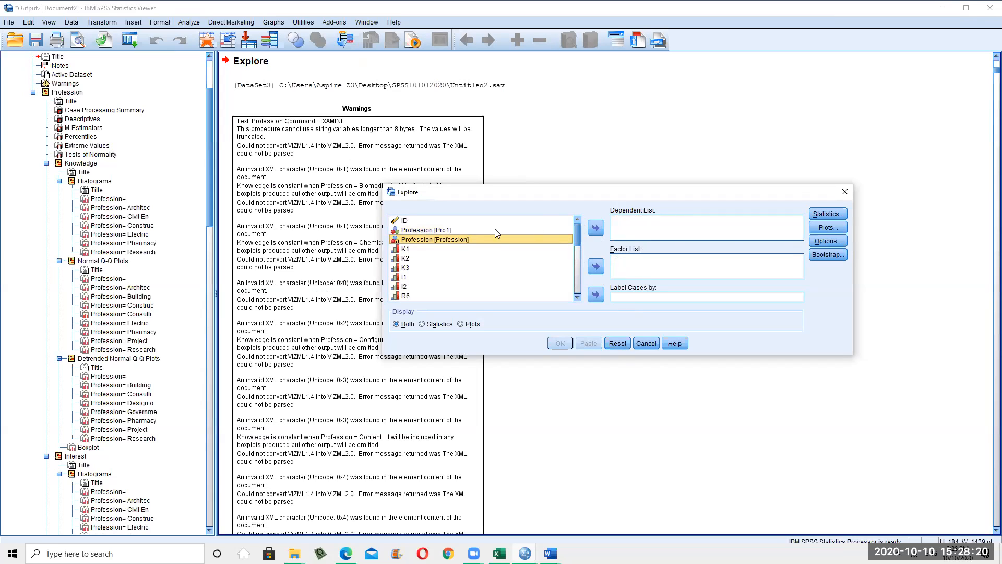
{"action": "left_click", "coordinate": [414, 250]}
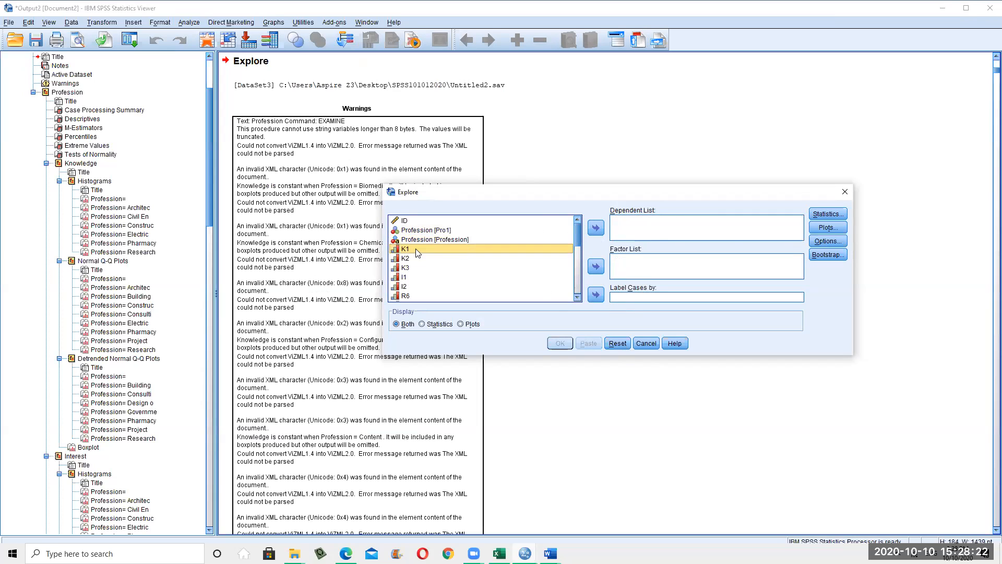
{"action": "left_click", "coordinate": [595, 228]}
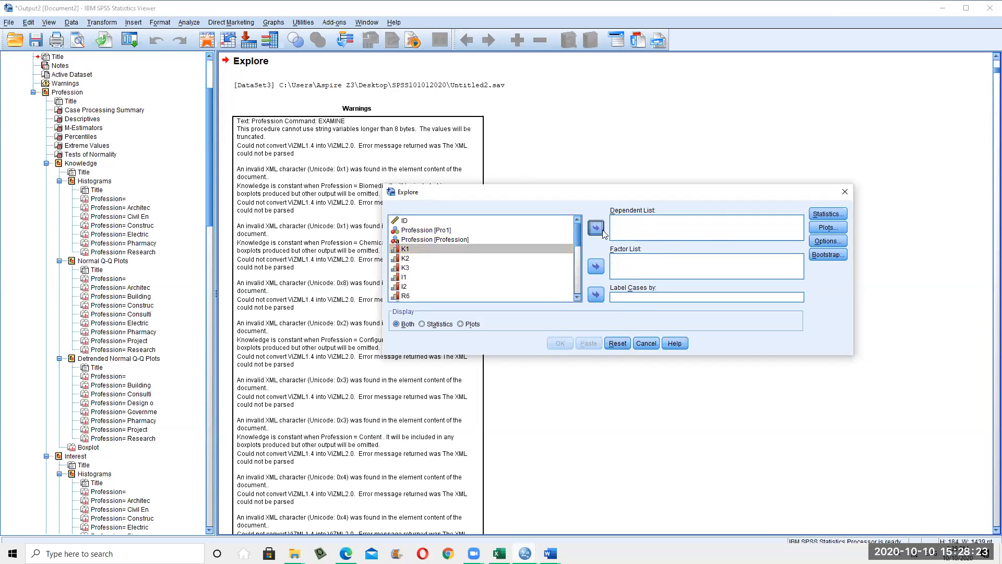
{"action": "left_click", "coordinate": [829, 214]}
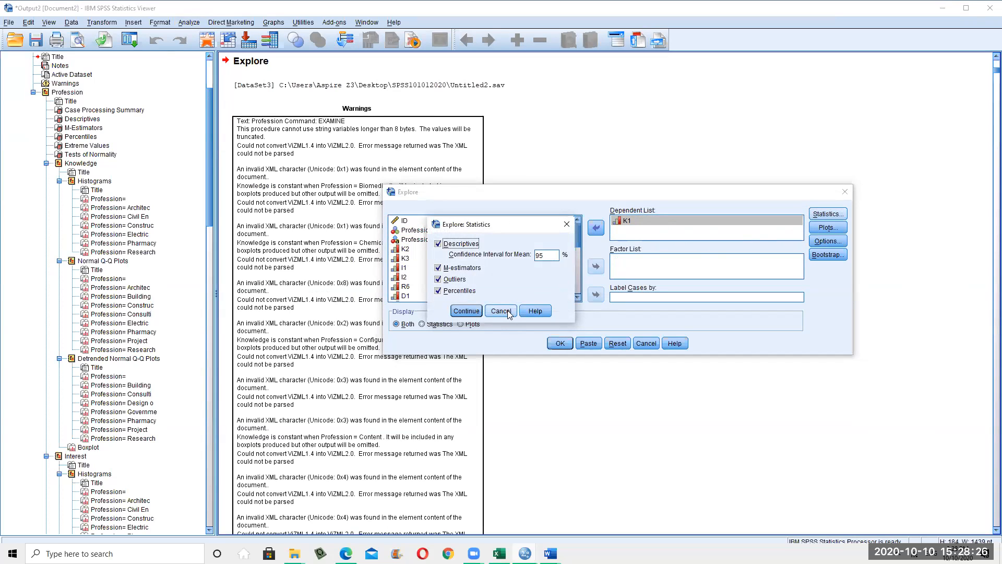
Cancel Explore without running it and scroll the Viewer to the Tests of Normality table
{"action": "left_click", "coordinate": [500, 311]}
{"action": "left_click", "coordinate": [646, 343]}
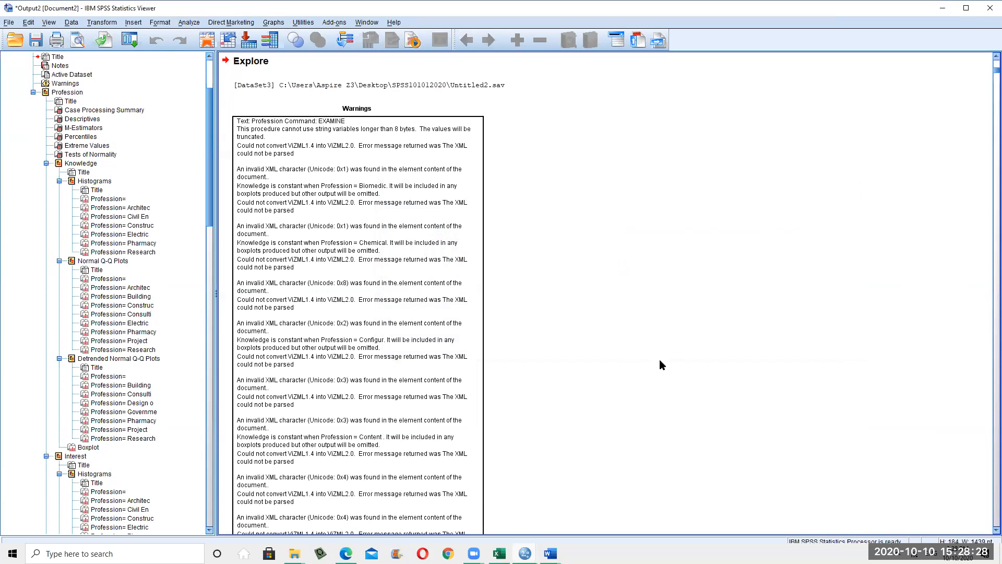
{"action": "scroll", "coordinate": [642, 356], "scroll_direction": "down", "scroll_amount": 15}
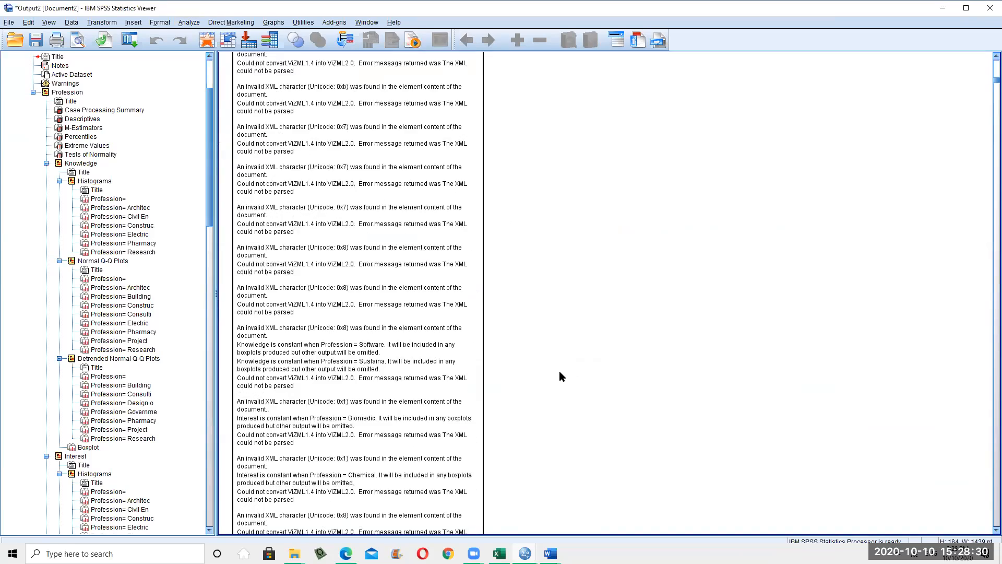
{"action": "scroll", "coordinate": [554, 371], "scroll_direction": "down", "scroll_amount": 8}
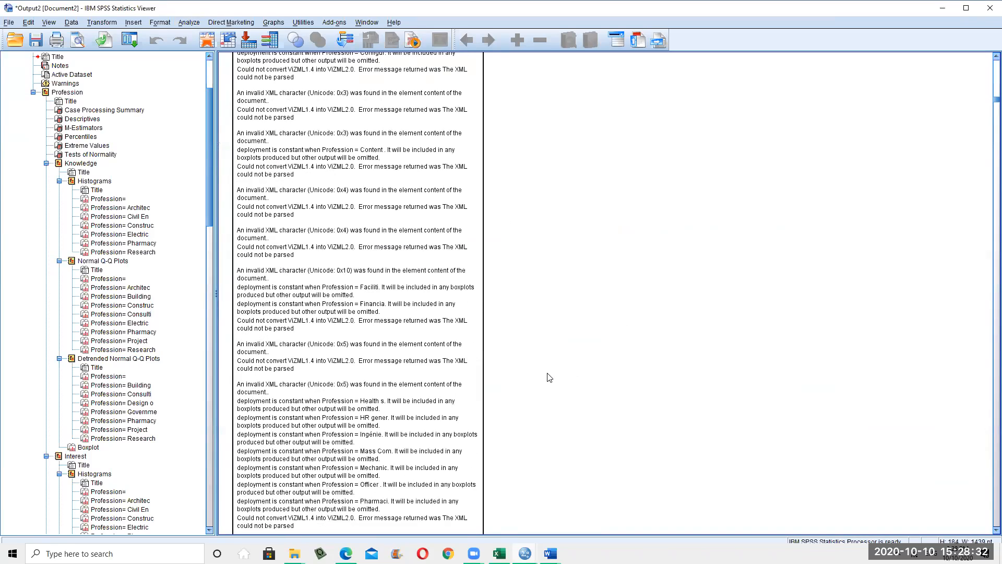
{"action": "scroll", "coordinate": [545, 383], "scroll_direction": "down", "scroll_amount": 8}
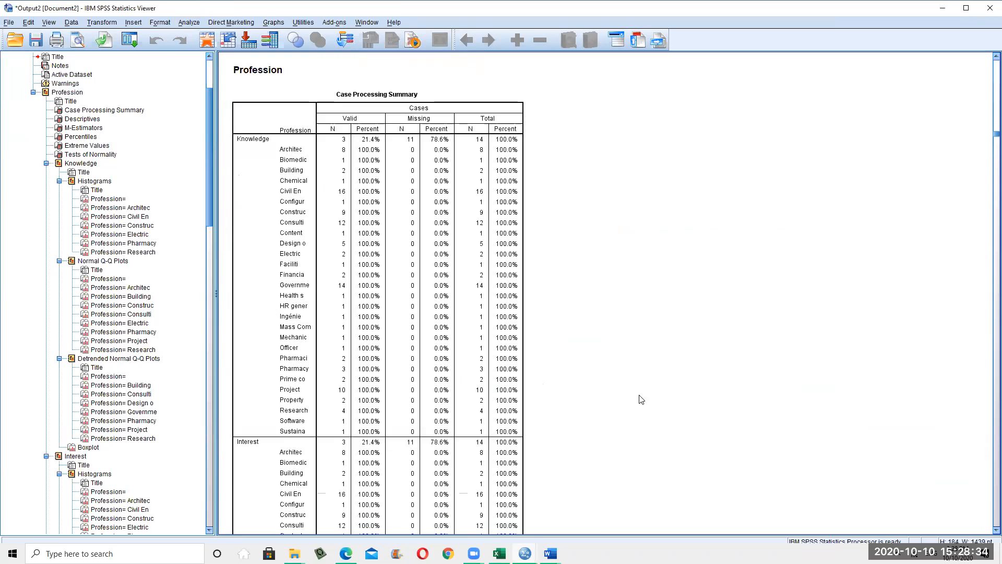
{"action": "left_click_drag", "start_coordinate": [987, 137], "coordinate": [986, 527]}
{"action": "scroll", "coordinate": [849, 512], "scroll_direction": "up", "scroll_amount": 15}
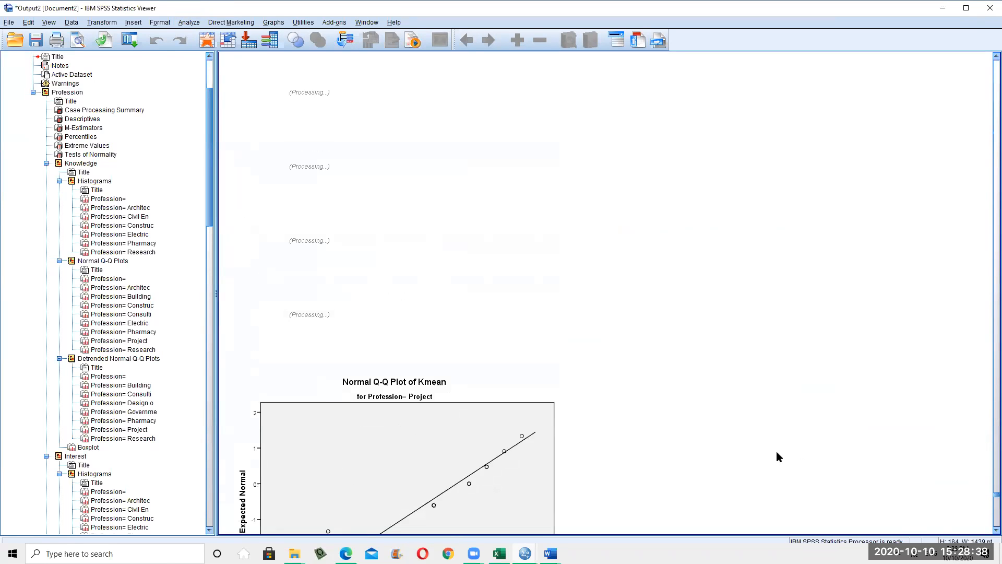
{"action": "scroll", "coordinate": [616, 374], "scroll_direction": "up", "scroll_amount": 15}
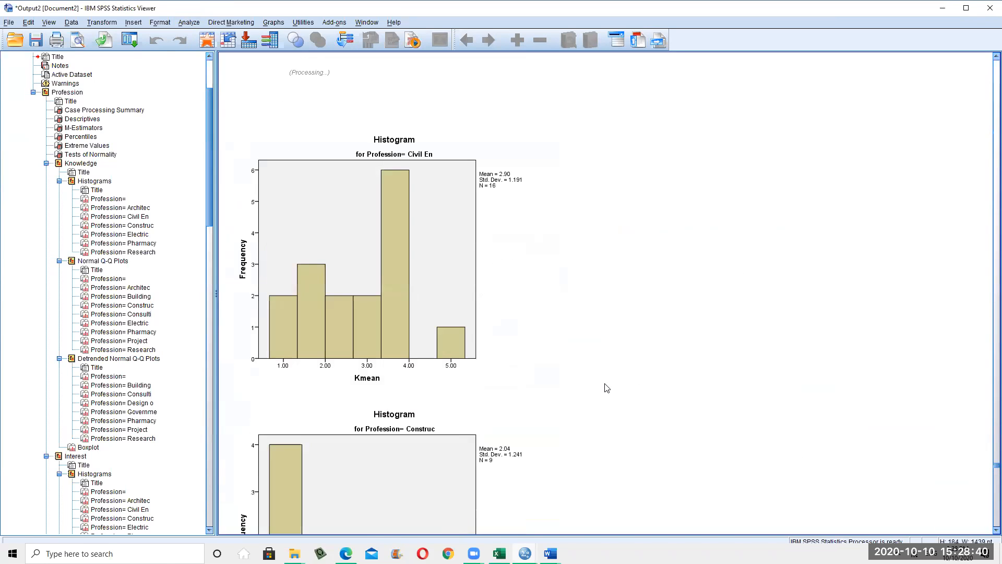
{"action": "scroll", "coordinate": [600, 400], "scroll_direction": "up", "scroll_amount": 10}
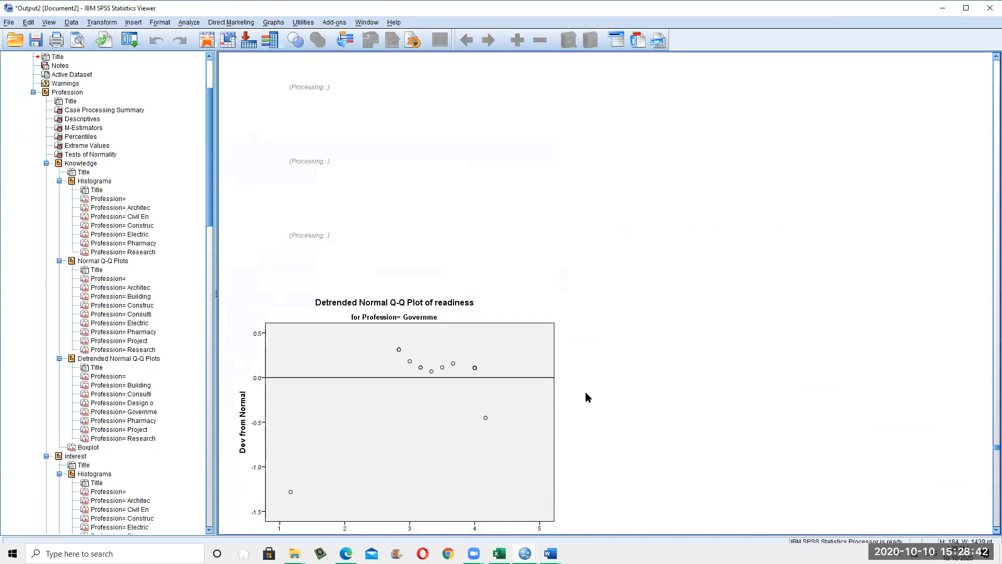
{"action": "scroll", "coordinate": [584, 392], "scroll_direction": "up", "scroll_amount": 15}
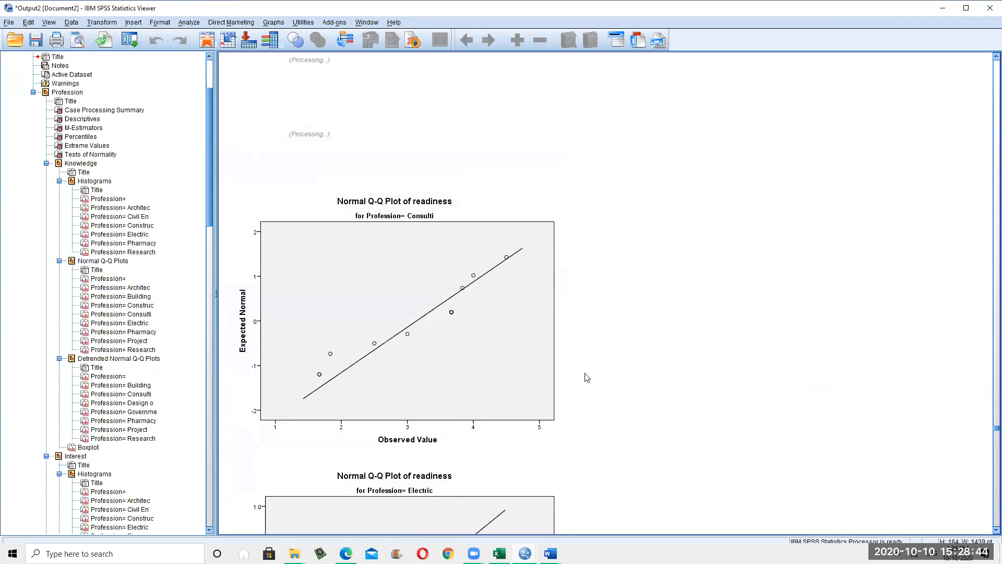
{"action": "scroll", "coordinate": [468, 369], "scroll_direction": "up", "scroll_amount": 15}
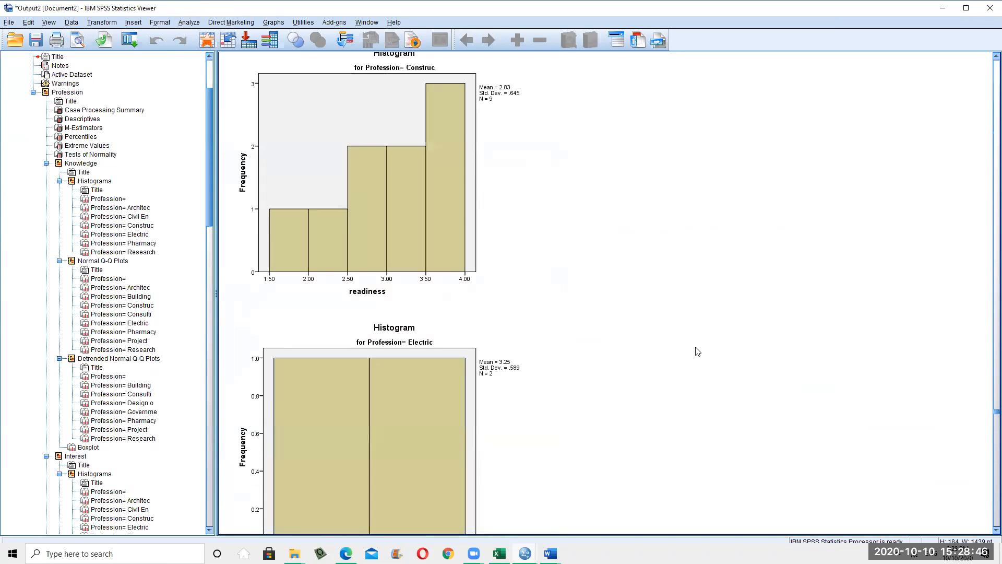
{"action": "left_click_drag", "start_coordinate": [986, 405], "coordinate": [986, 306]}
{"action": "scroll", "coordinate": [809, 342], "scroll_direction": "down", "scroll_amount": 10}
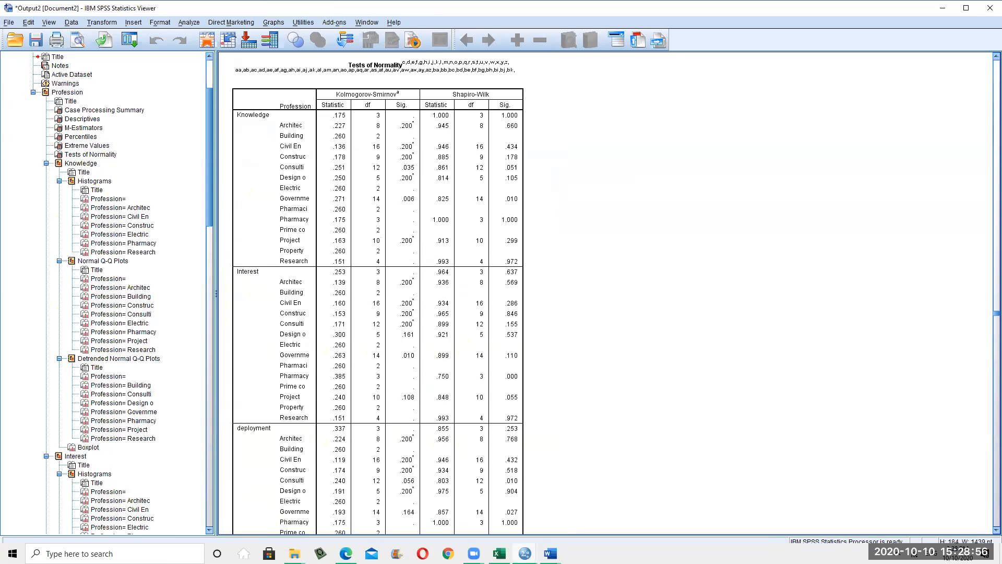
Glance at Analyze > Compare Means, then reopen Explore with Knowledge dependents and Profession factor
{"action": "left_click", "coordinate": [190, 24]}
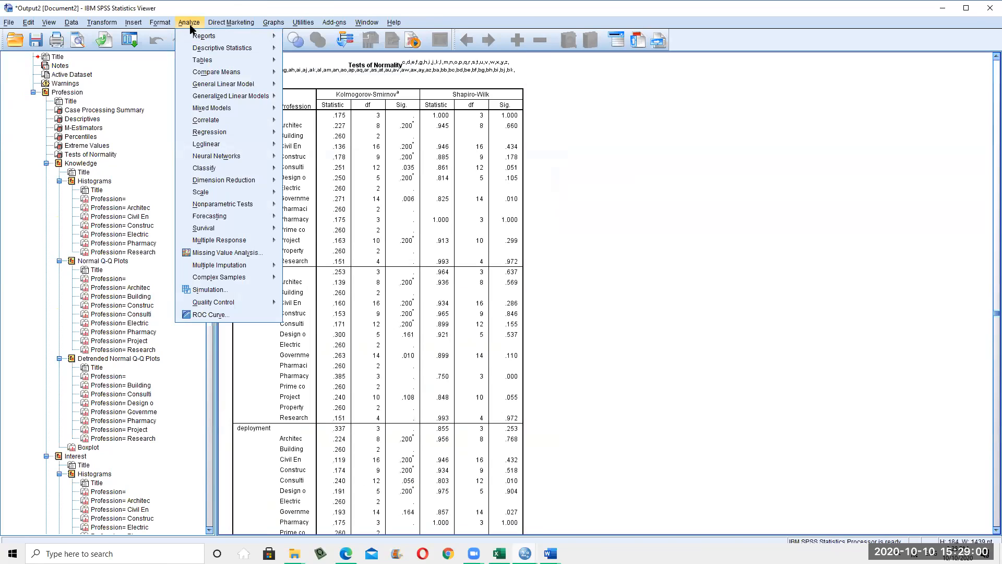
{"action": "mouse_move", "coordinate": [226, 73]}
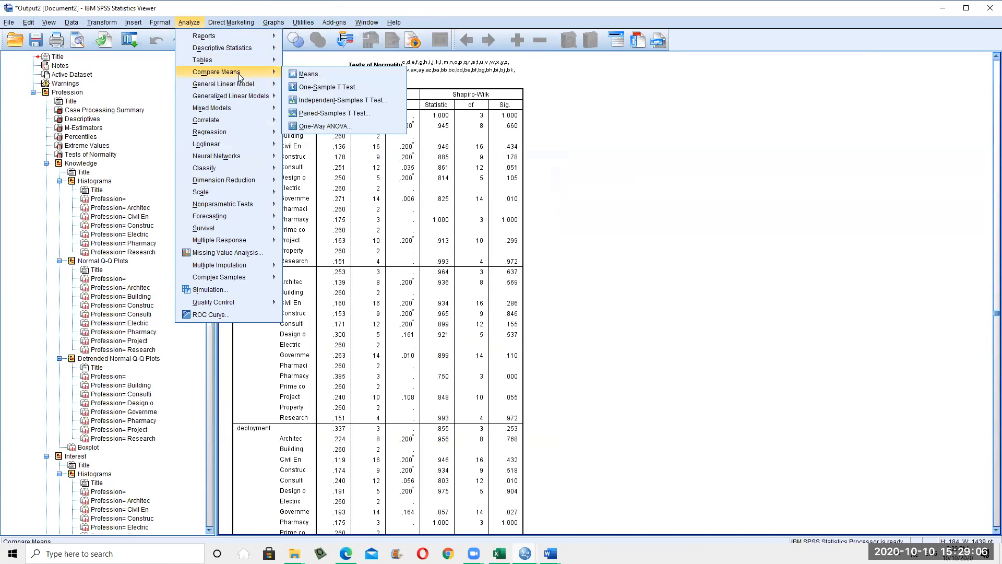
{"action": "left_click", "coordinate": [630, 309]}
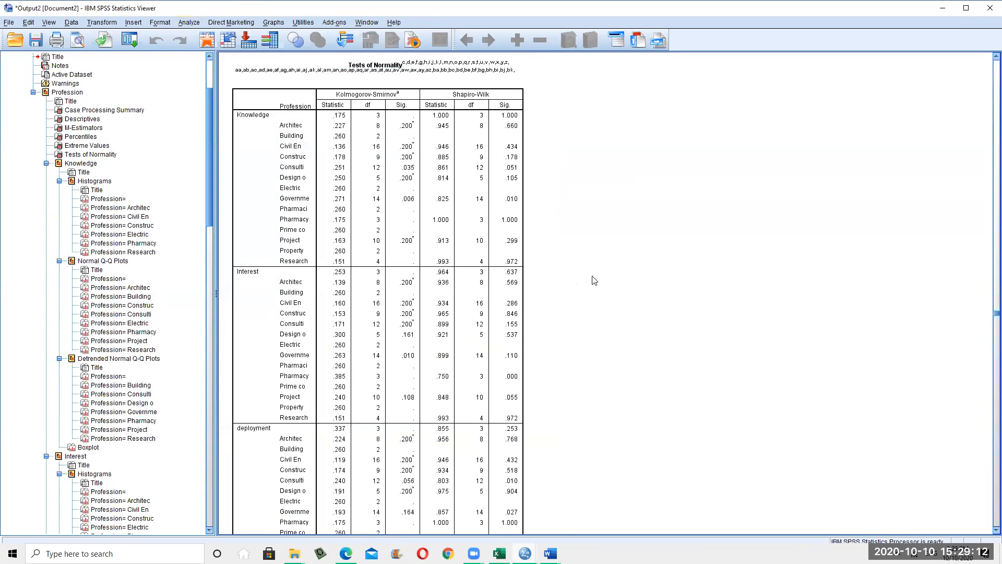
{"action": "left_click", "coordinate": [188, 23]}
{"action": "mouse_move", "coordinate": [245, 48]}
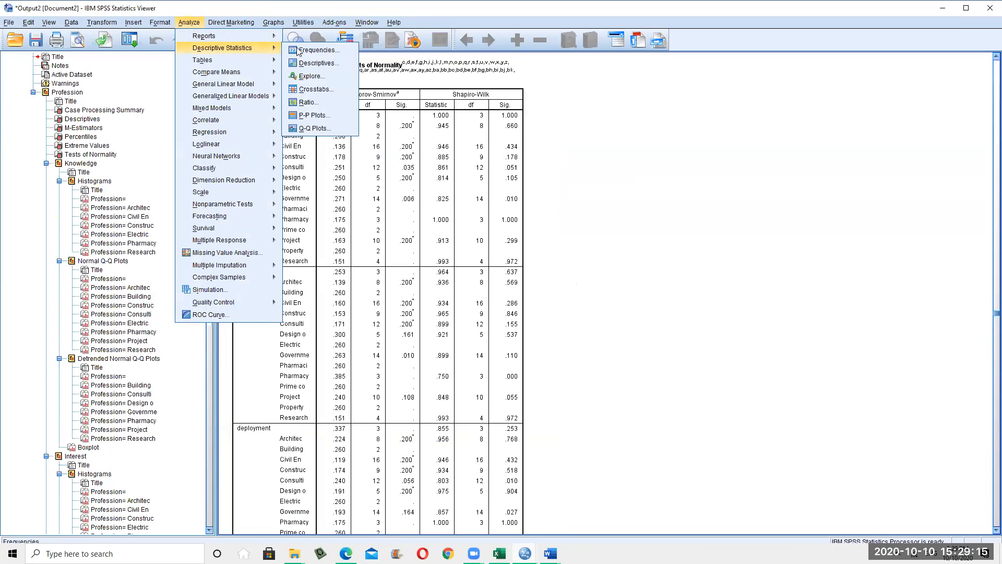
{"action": "left_click", "coordinate": [313, 77]}
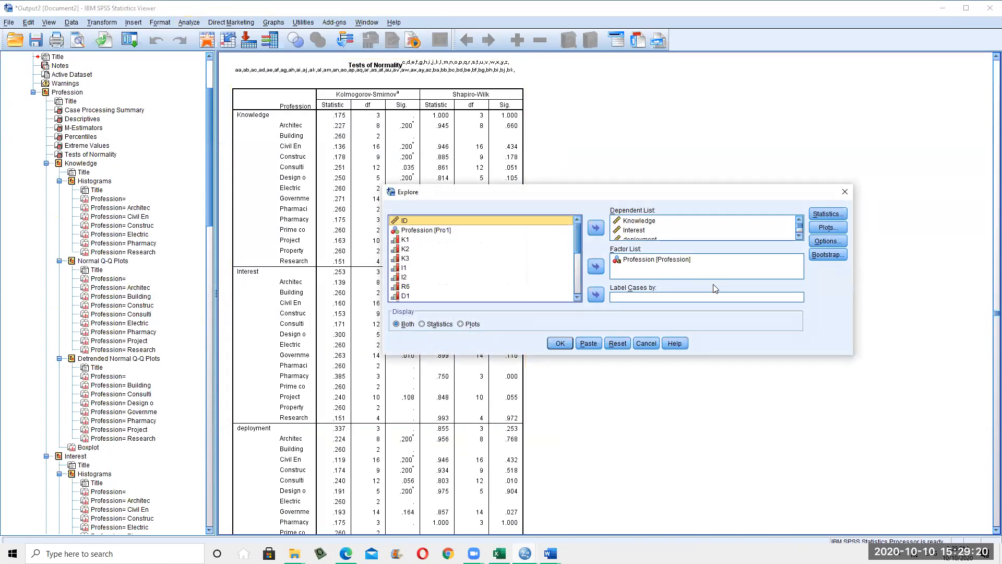
Inspect Explore's Statistics and Plots options, trying Normality plots with tests, then cancel without changes
{"action": "left_click", "coordinate": [814, 213]}
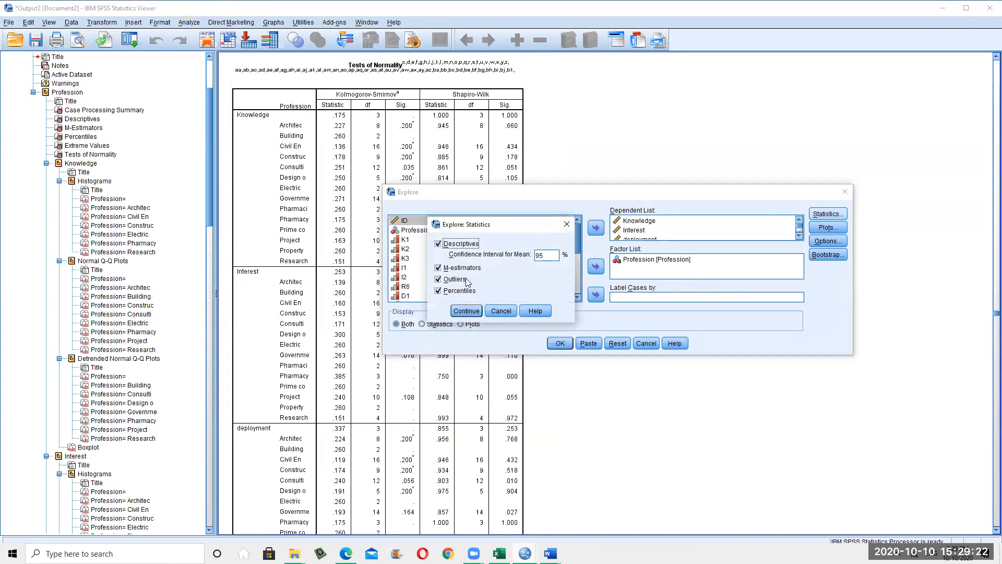
{"action": "left_click", "coordinate": [501, 311]}
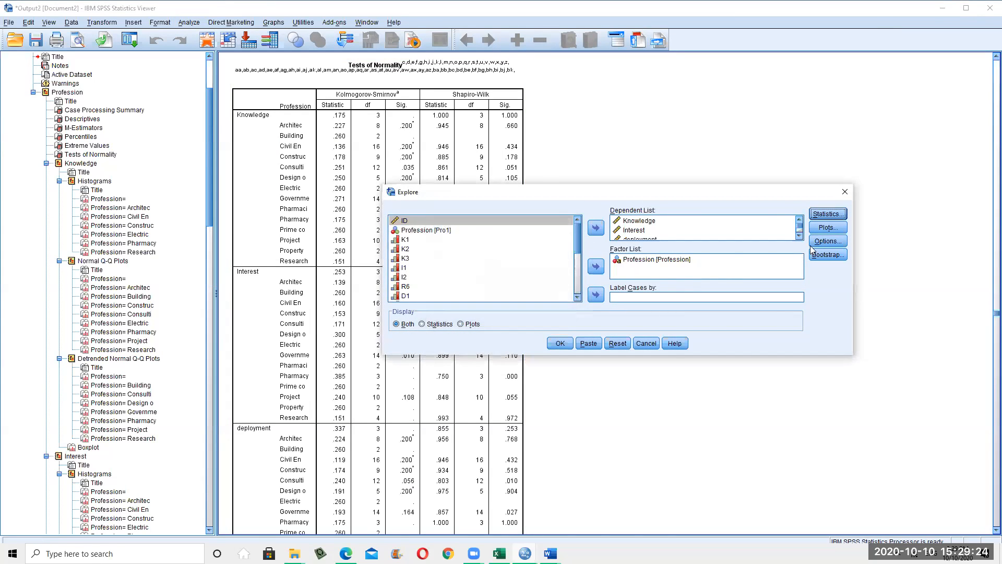
{"action": "left_click", "coordinate": [827, 228]}
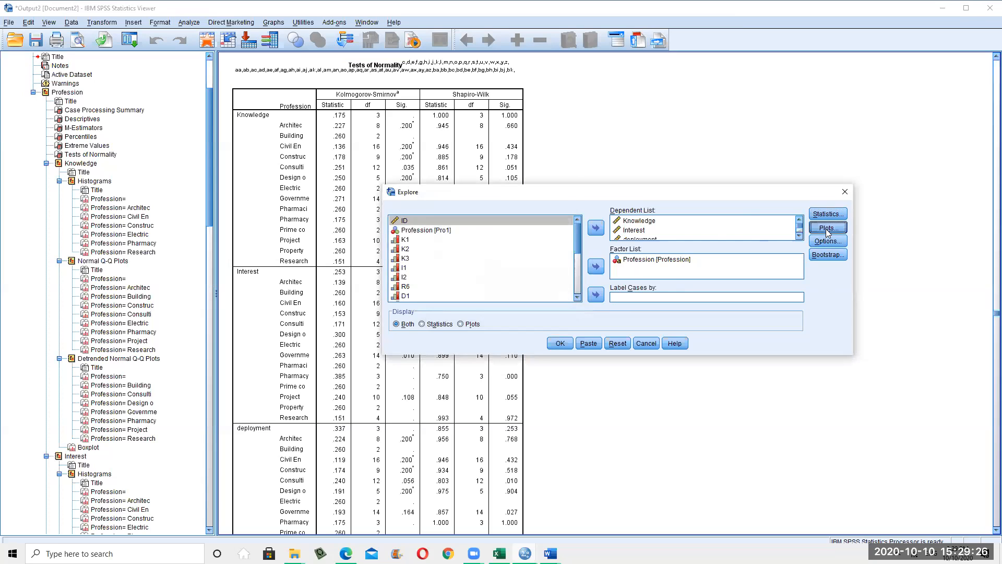
{"action": "left_click", "coordinate": [434, 263]}
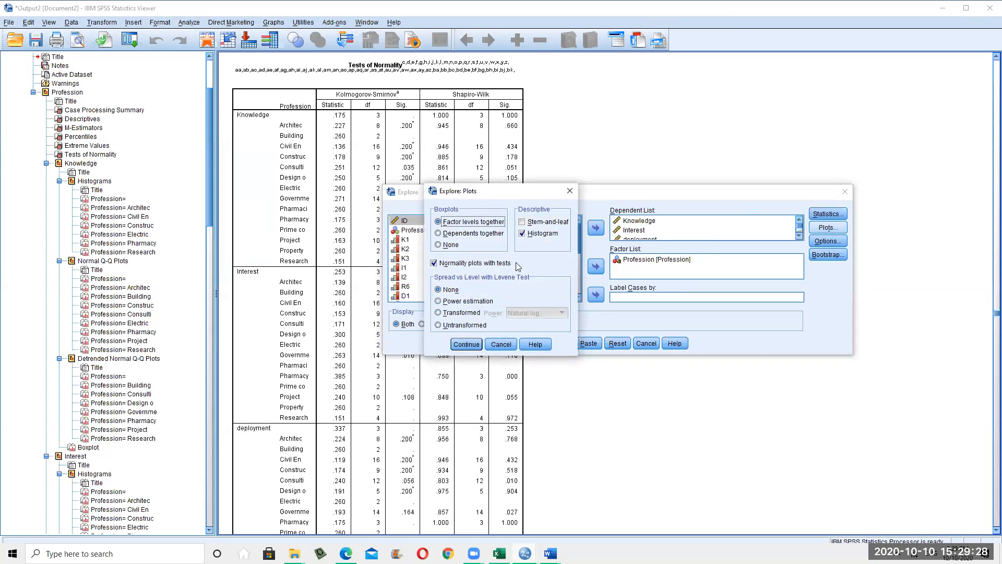
{"action": "left_click", "coordinate": [504, 347]}
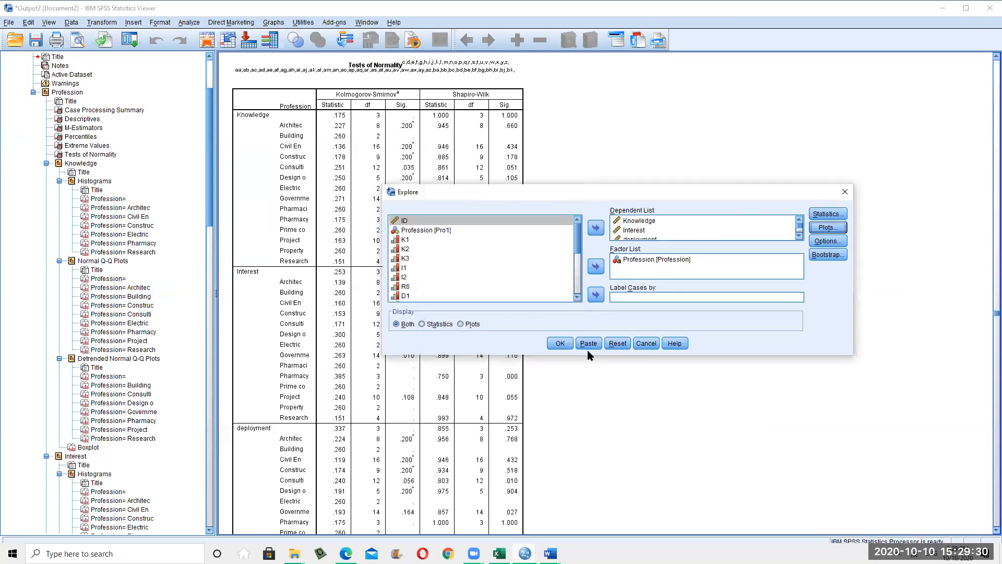
{"action": "left_click", "coordinate": [646, 344]}
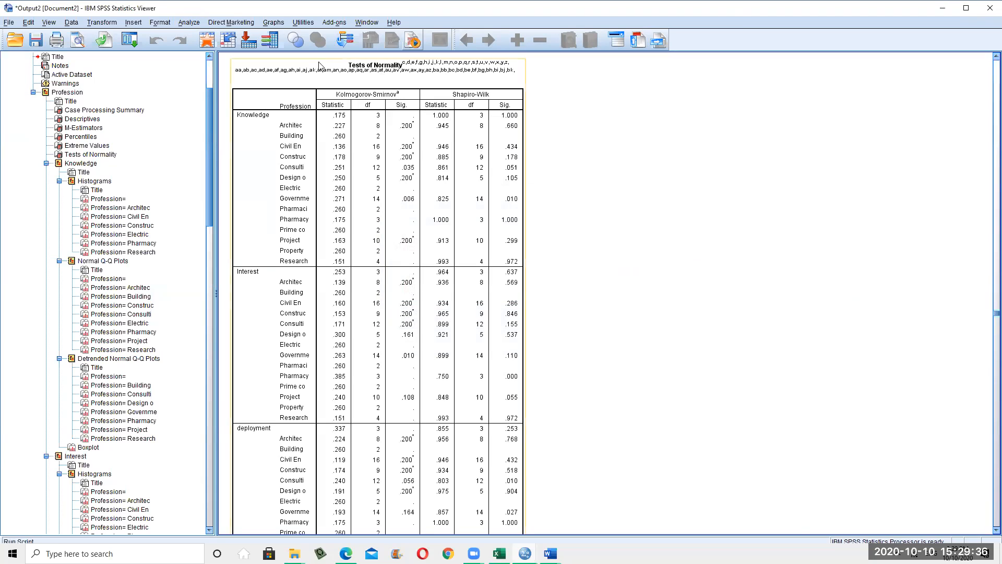
{"action": "scroll", "coordinate": [370, 137], "scroll_direction": "down", "scroll_amount": 2}
{"action": "scroll", "coordinate": [370, 137], "scroll_direction": "up", "scroll_amount": 2}
{"action": "scroll", "coordinate": [500, 119], "scroll_direction": "down", "scroll_amount": 2}
{"action": "scroll", "coordinate": [522, 127], "scroll_direction": "up", "scroll_amount": 2}
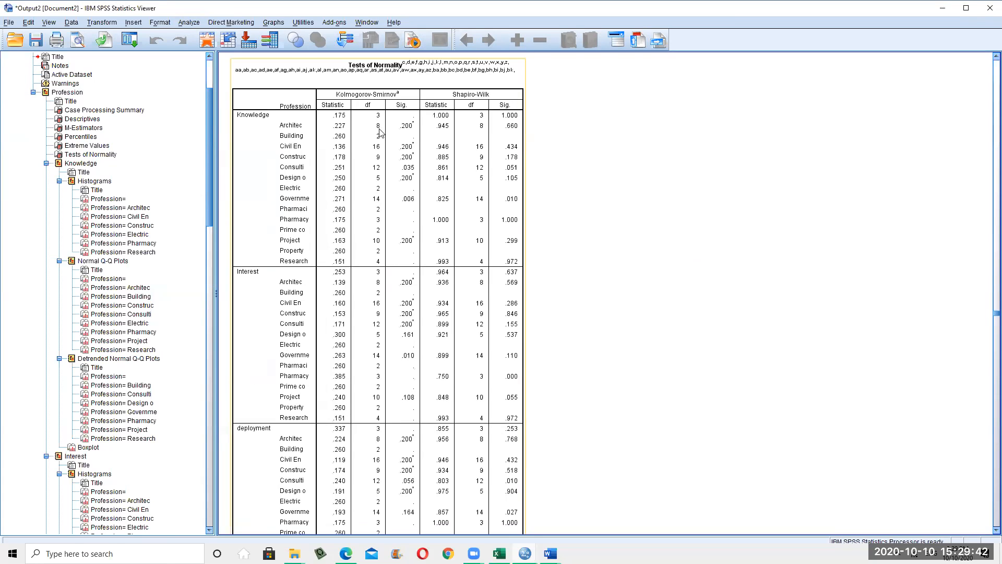
{"action": "scroll", "coordinate": [330, 145], "scroll_direction": "down", "scroll_amount": 8}
{"action": "scroll", "coordinate": [331, 145], "scroll_direction": "up", "scroll_amount": 6}
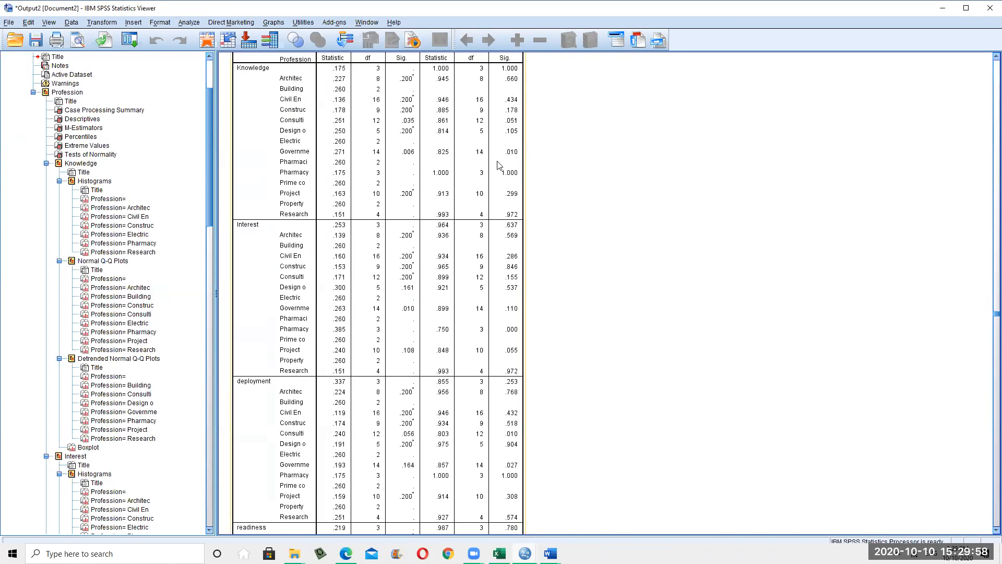
{"action": "scroll", "coordinate": [402, 167], "scroll_direction": "down", "scroll_amount": 10}
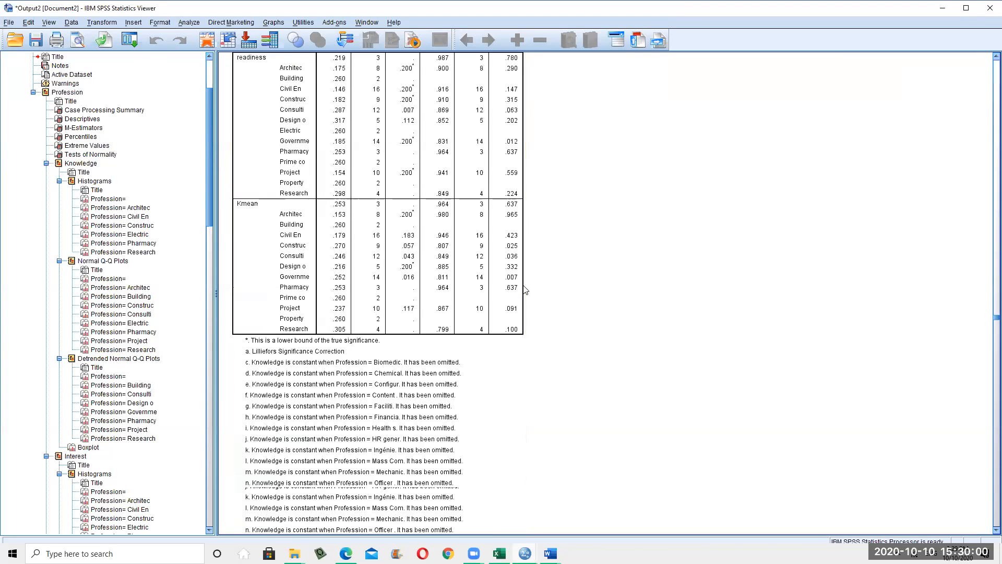
{"action": "scroll", "coordinate": [525, 290], "scroll_direction": "down", "scroll_amount": 15}
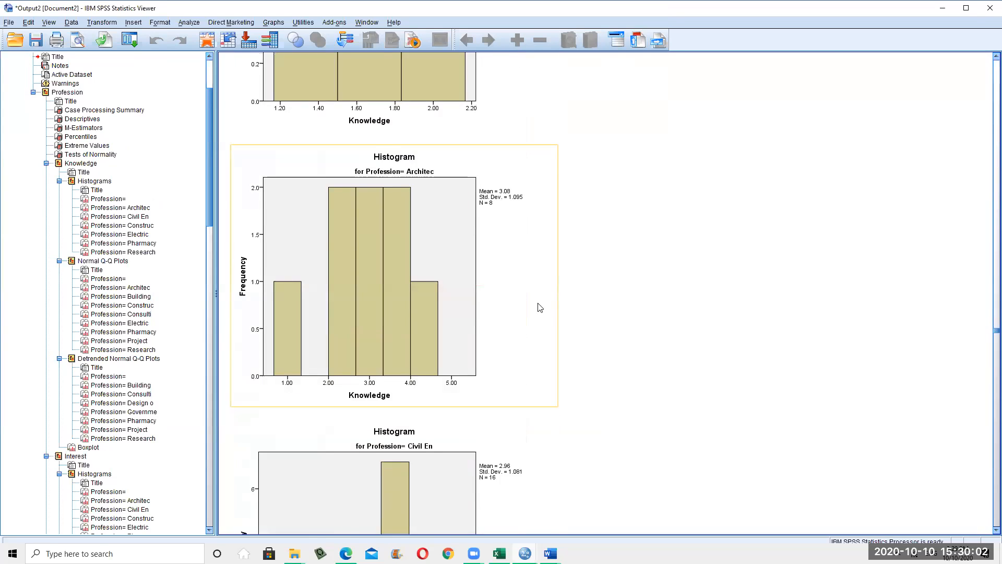
{"action": "scroll", "coordinate": [540, 307], "scroll_direction": "down", "scroll_amount": 5}
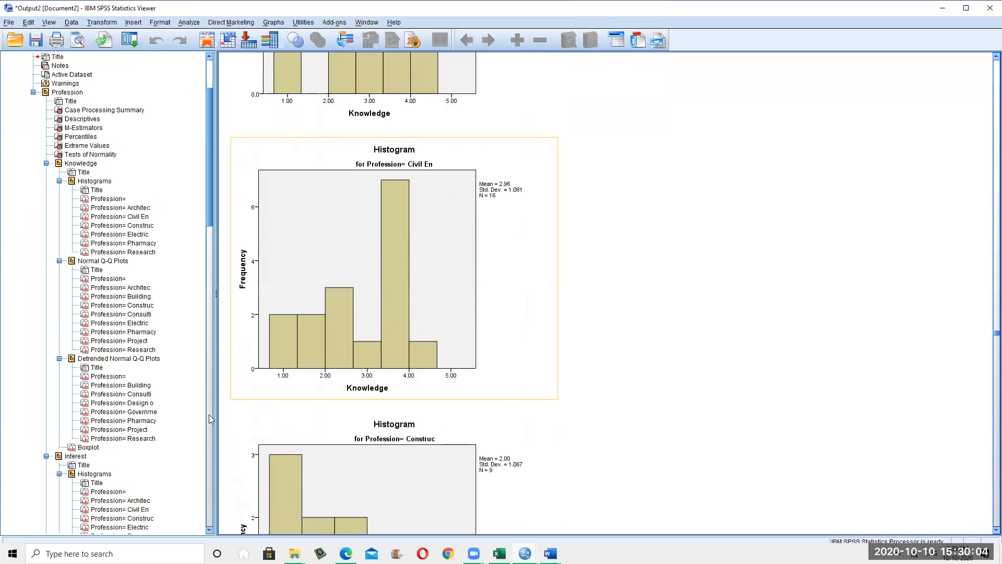
{"action": "scroll", "coordinate": [546, 365], "scroll_direction": "down", "scroll_amount": 3}
{"action": "scroll", "coordinate": [710, 284], "scroll_direction": "up", "scroll_amount": 3}
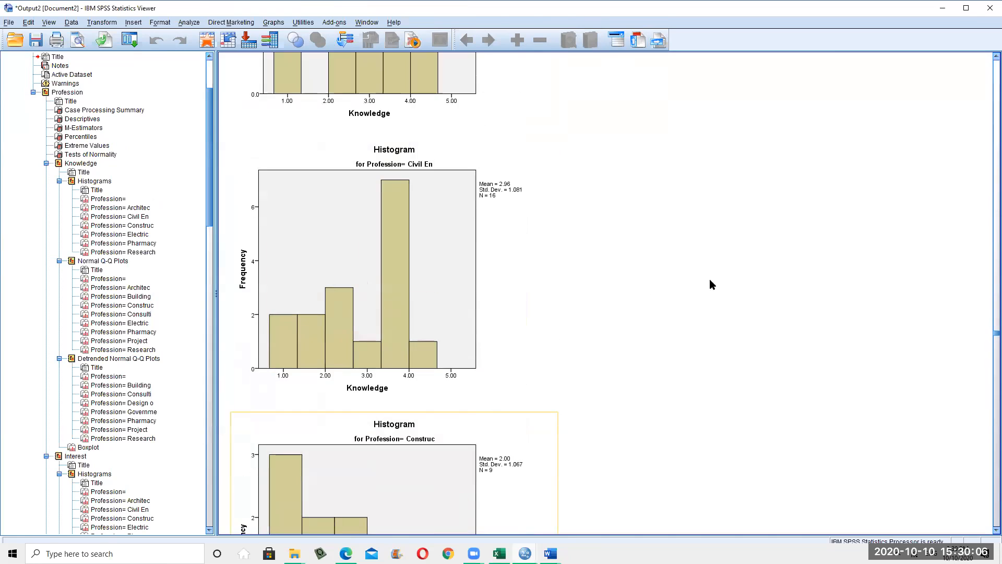
Browse the Analyze submenus until Descriptive Statistics lists Crosstabs
{"action": "left_click", "coordinate": [189, 22]}
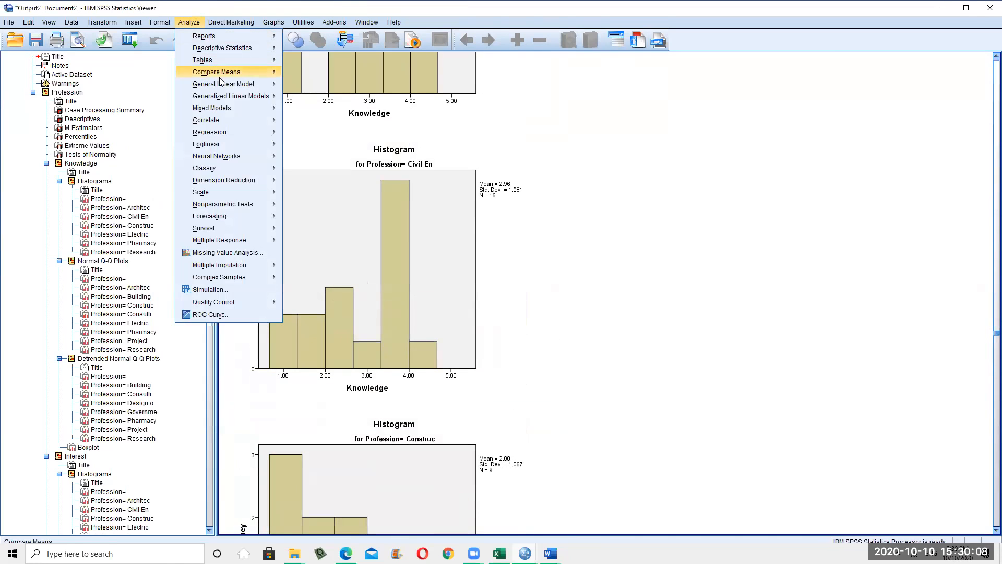
{"action": "mouse_move", "coordinate": [242, 74]}
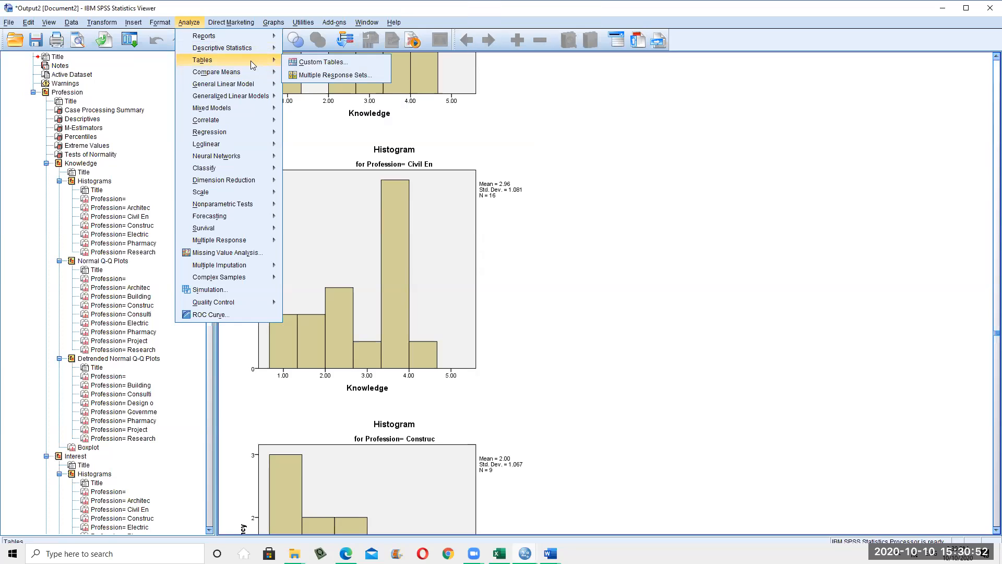
{"action": "mouse_move", "coordinate": [271, 27]}
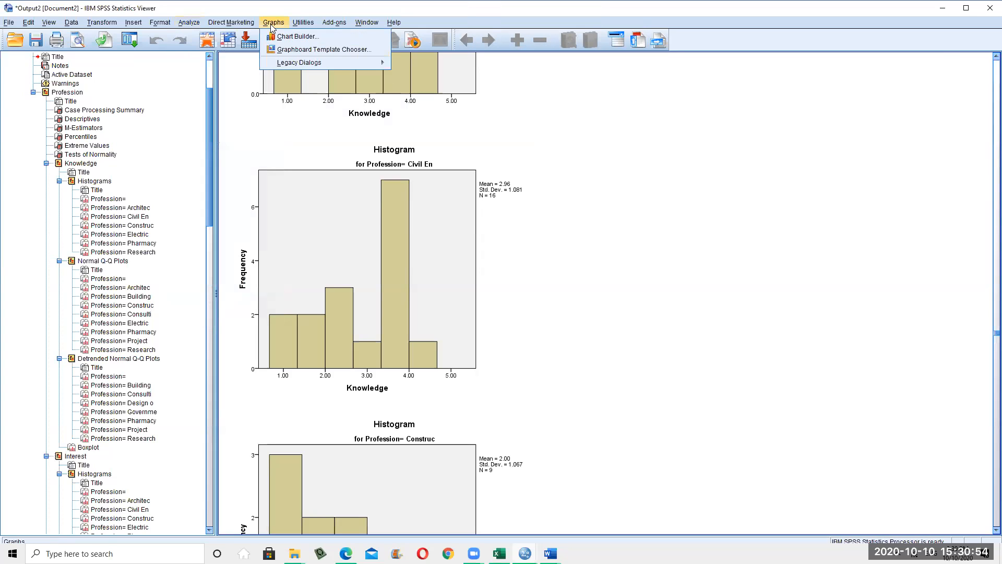
{"action": "mouse_move", "coordinate": [188, 27]}
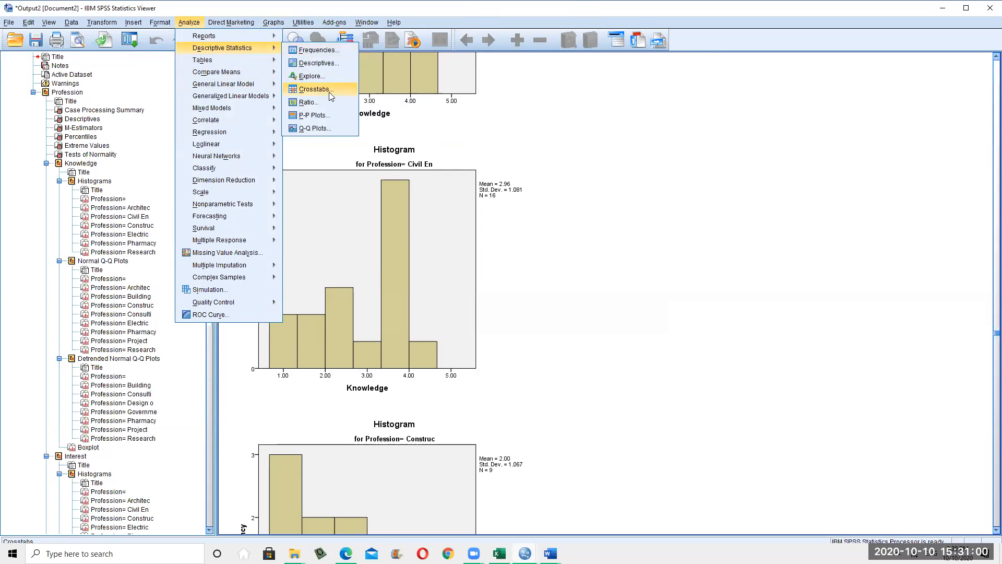
Open the Crosstabs dialog and cancel it unused
{"action": "left_click", "coordinate": [328, 91]}
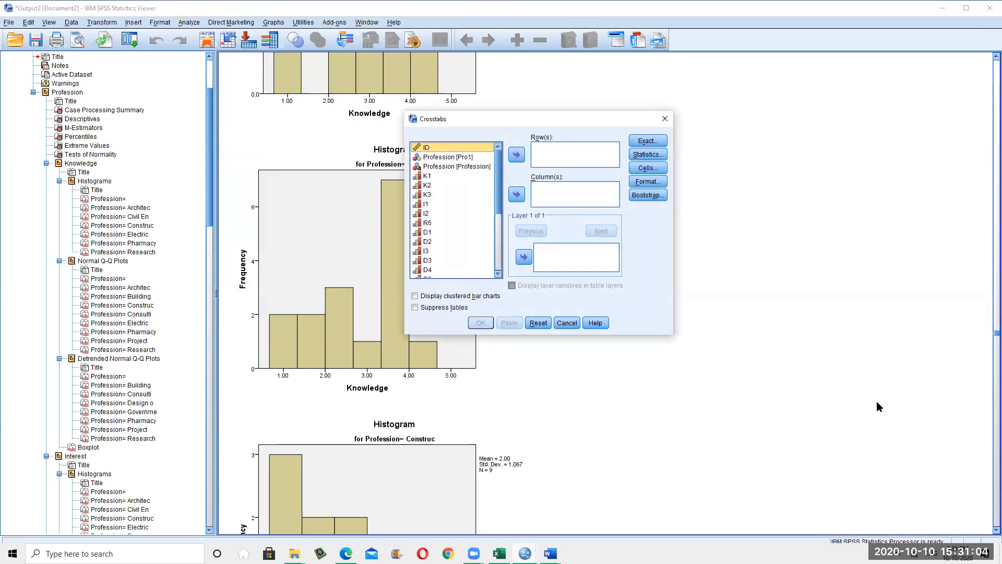
{"action": "scroll", "coordinate": [776, 364], "scroll_direction": "up", "scroll_amount": 3}
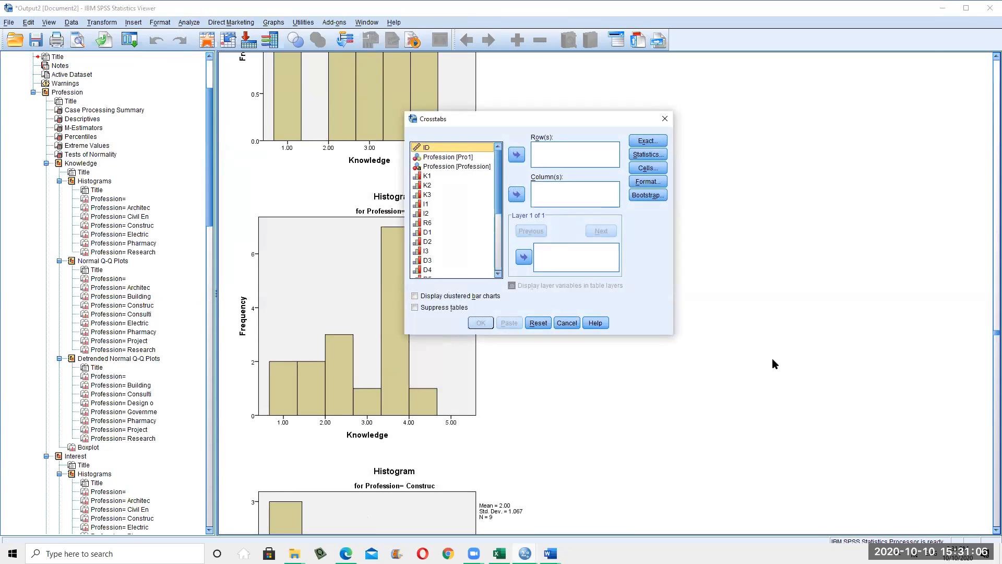
{"action": "left_click", "coordinate": [567, 323]}
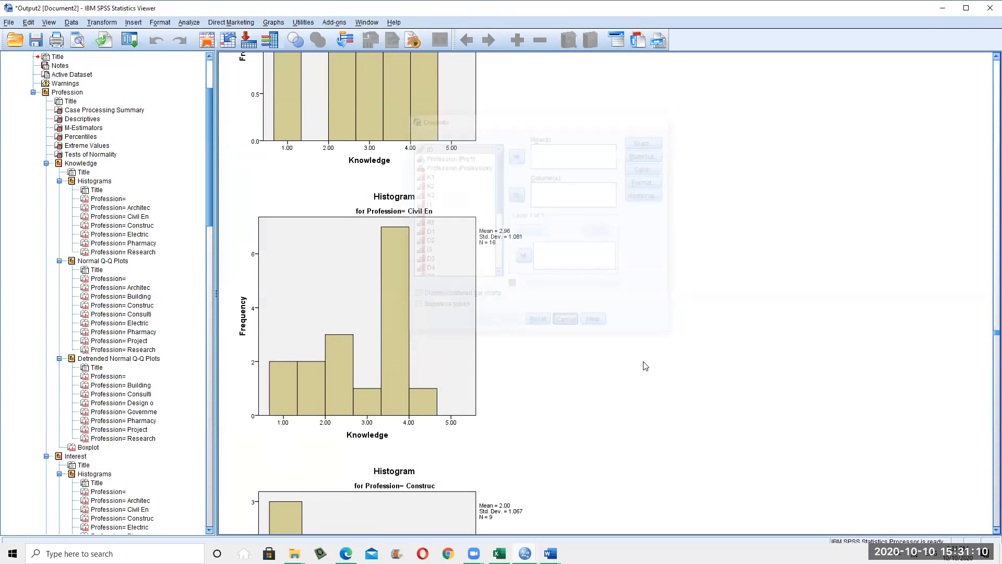
{"action": "scroll", "coordinate": [644, 363], "scroll_direction": "down", "scroll_amount": 3}
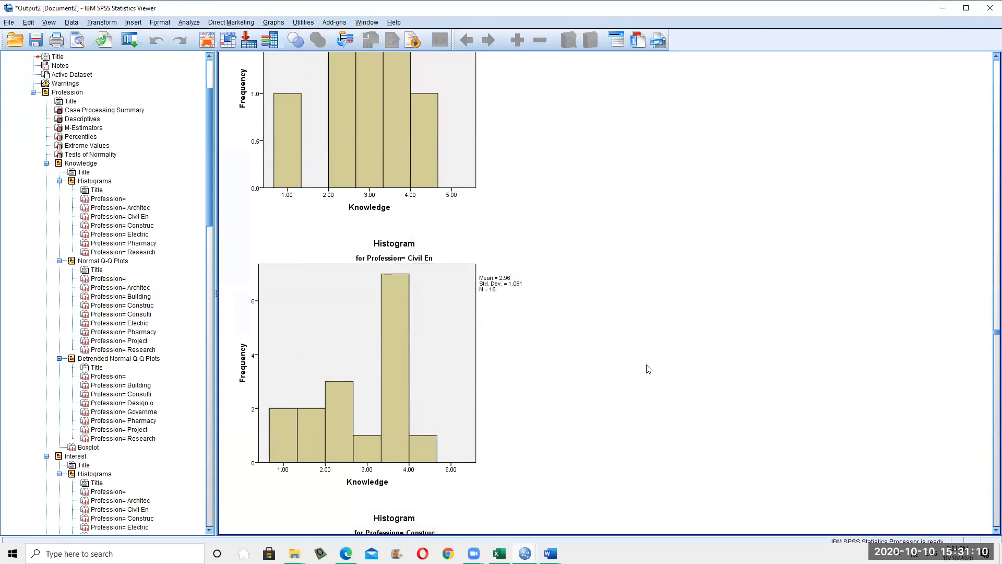
Open the chi square.sav data file in the Data Editor
{"action": "left_click", "coordinate": [8, 22]}
{"action": "mouse_move", "coordinate": [31, 48]}
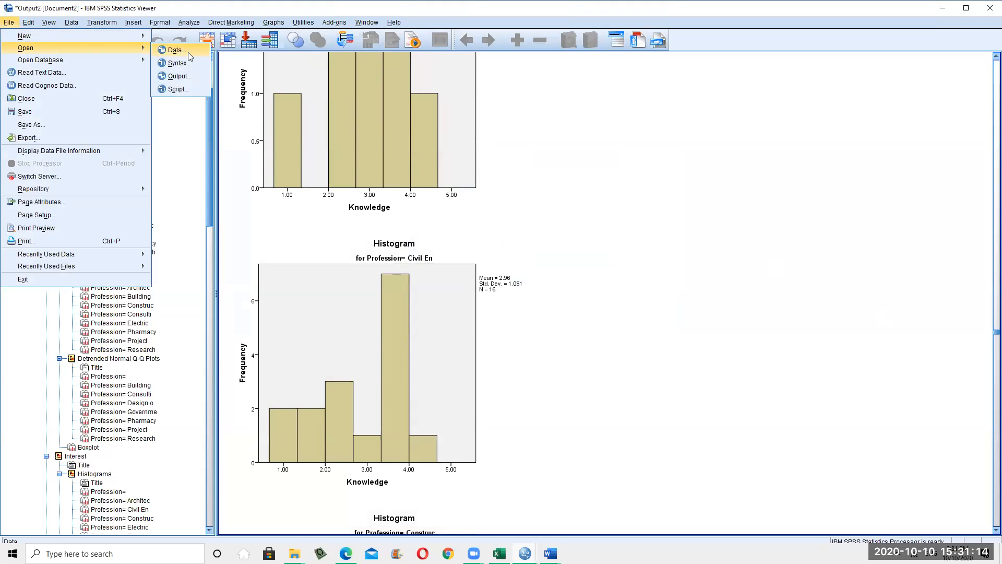
{"action": "left_click", "coordinate": [159, 51]}
{"action": "double_click", "coordinate": [125, 162]}
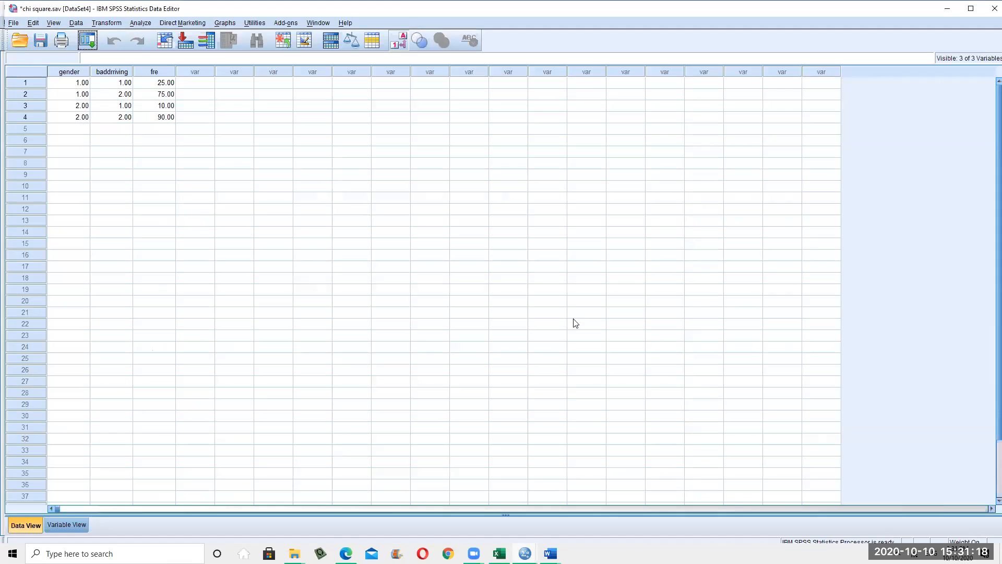
{"action": "left_click", "coordinate": [240, 265]}
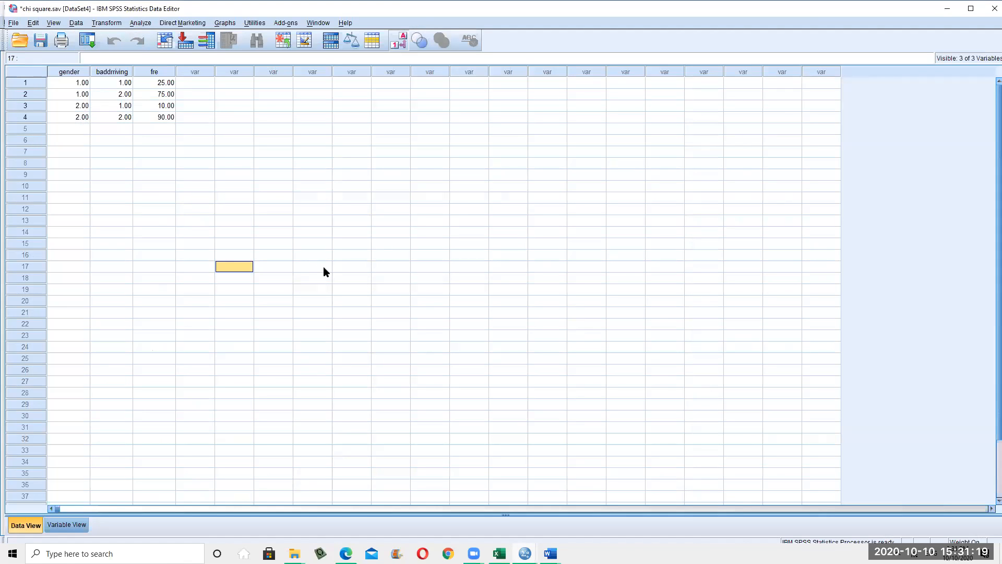
Inspect the gender, baddriving and fre columns and their individual values
{"action": "left_click", "coordinate": [82, 73]}
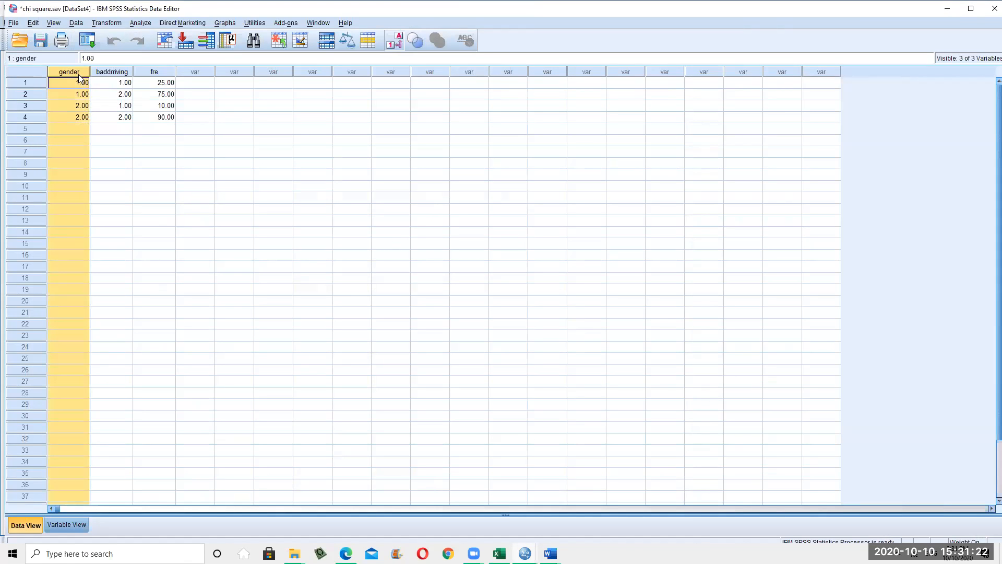
{"action": "left_click", "coordinate": [115, 74]}
{"action": "left_click", "coordinate": [74, 72]}
{"action": "left_click", "coordinate": [159, 73]}
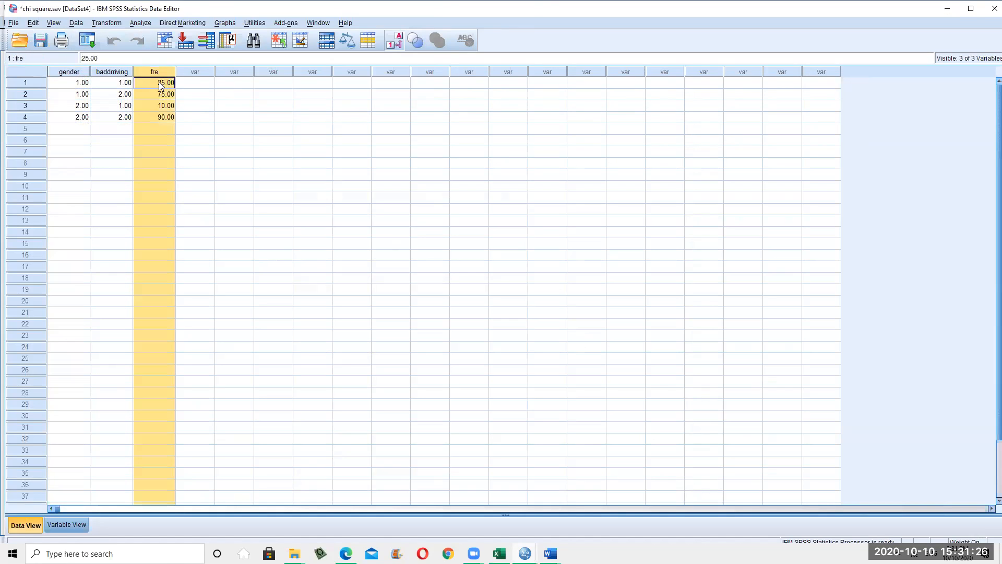
{"action": "left_click", "coordinate": [159, 86]}
{"action": "left_click", "coordinate": [155, 95]}
{"action": "left_click", "coordinate": [129, 98]}
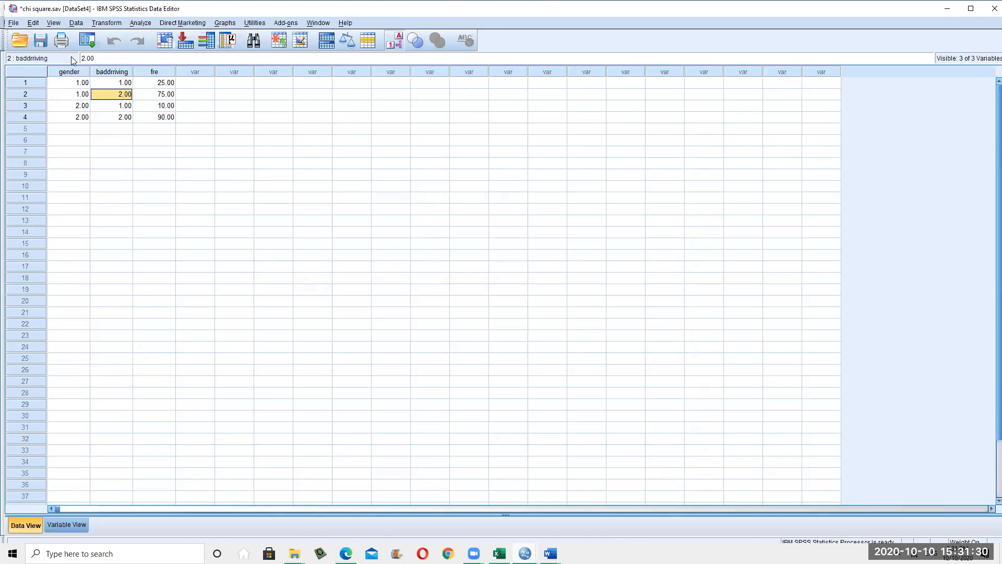
{"action": "left_click", "coordinate": [72, 75]}
{"action": "left_click", "coordinate": [126, 72]}
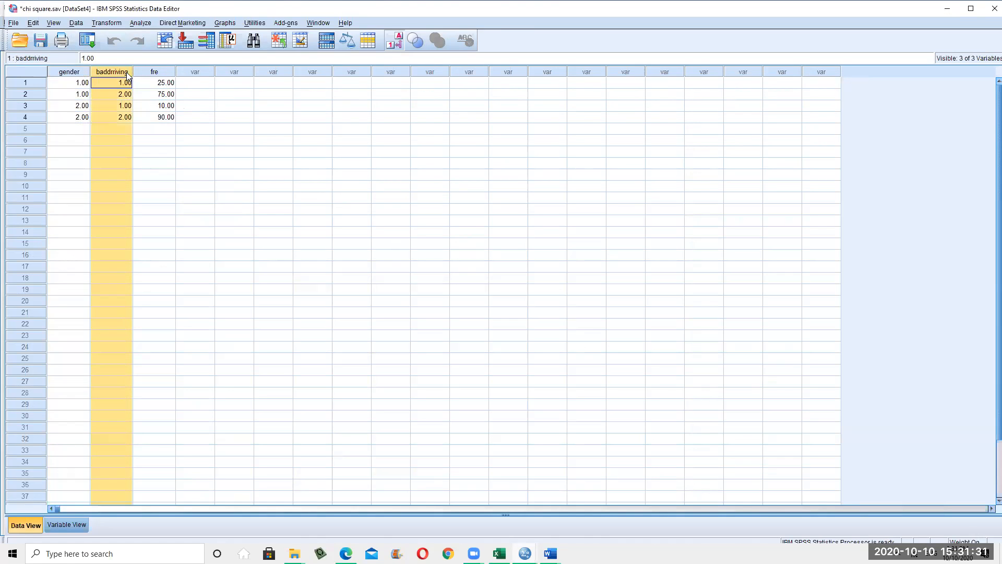
{"action": "left_click", "coordinate": [75, 74]}
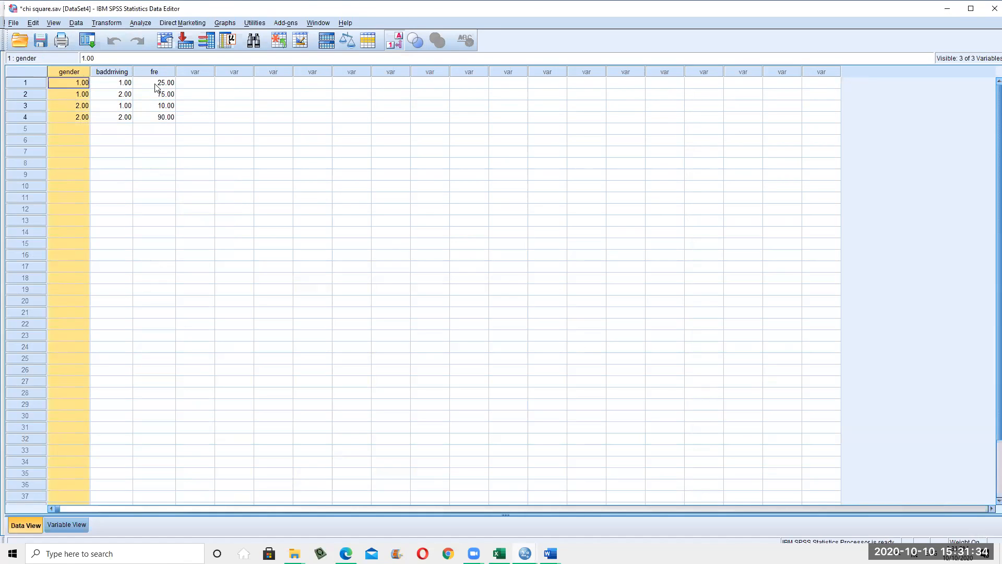
Open Crosstabs for this data, cancel it, then select the fre column
{"action": "left_click", "coordinate": [137, 26]}
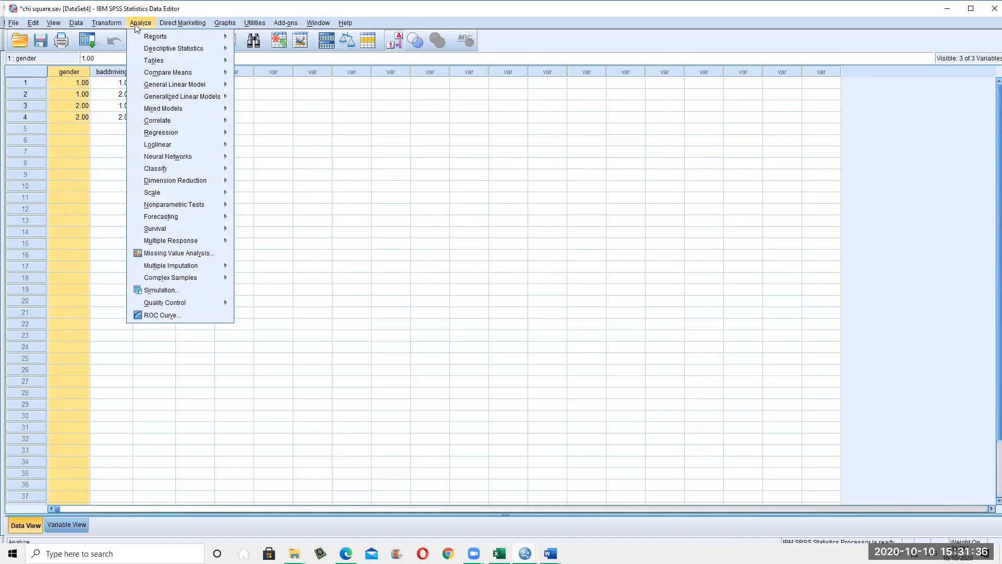
{"action": "mouse_move", "coordinate": [168, 67]}
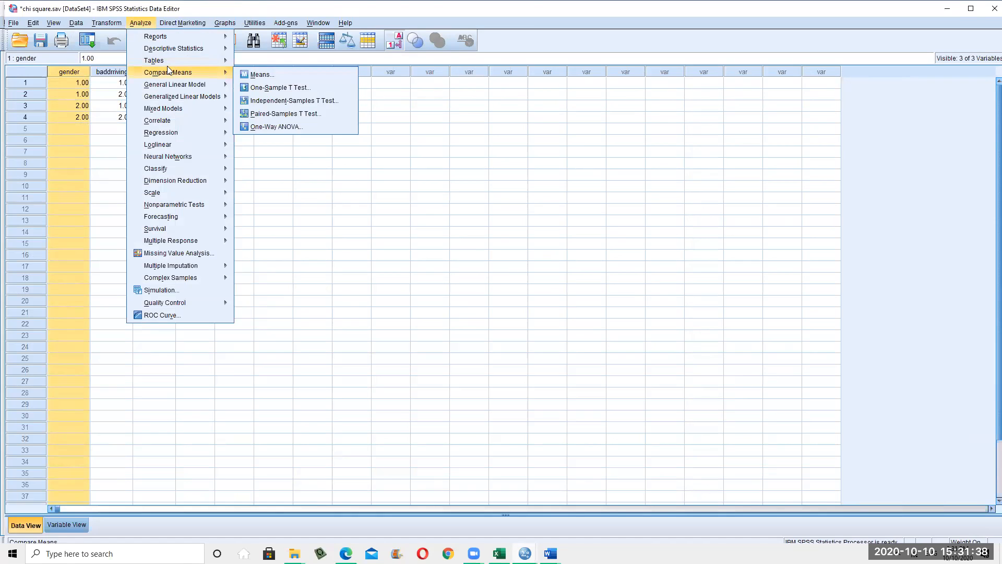
{"action": "mouse_move", "coordinate": [182, 50]}
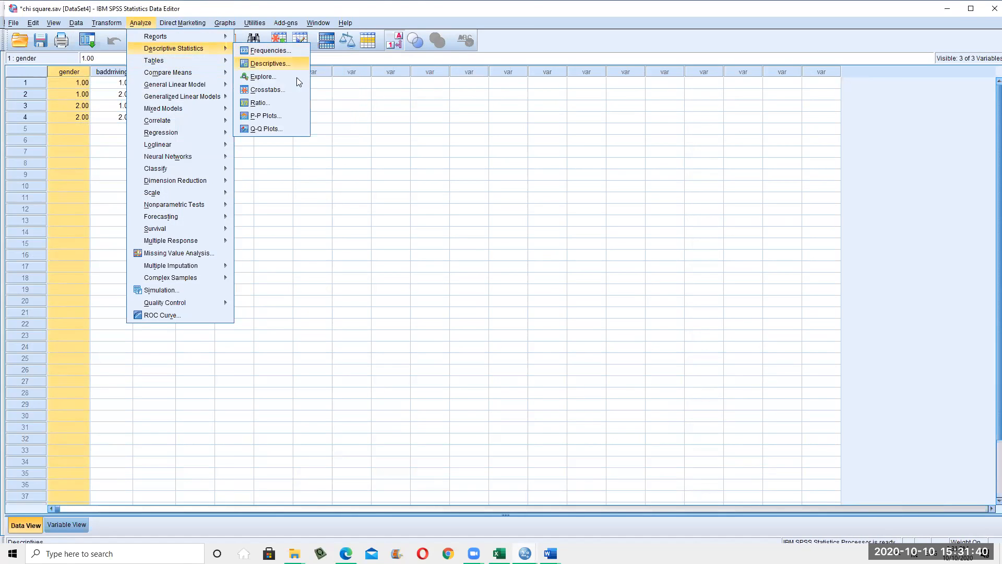
{"action": "left_click", "coordinate": [287, 94]}
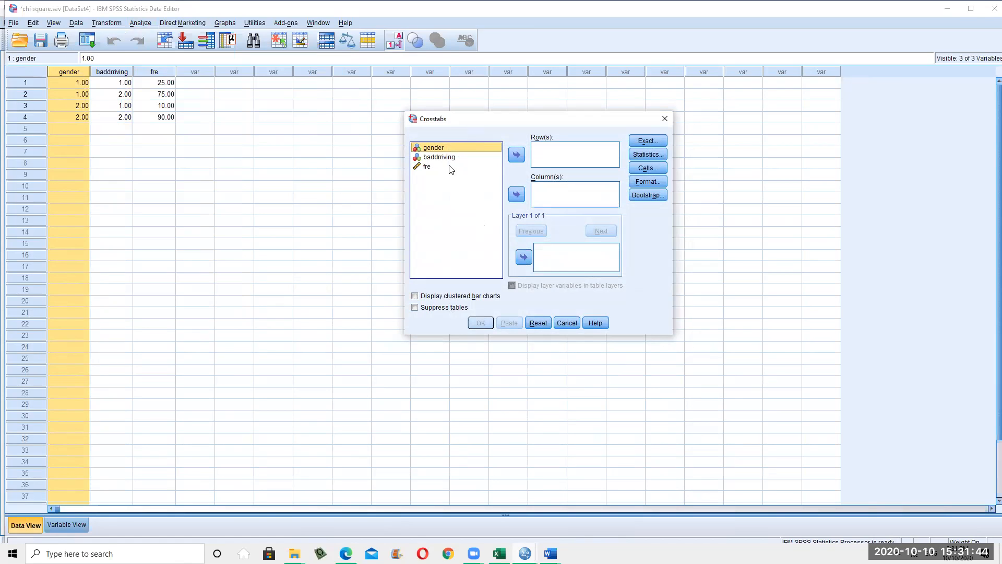
{"action": "left_click", "coordinate": [564, 323]}
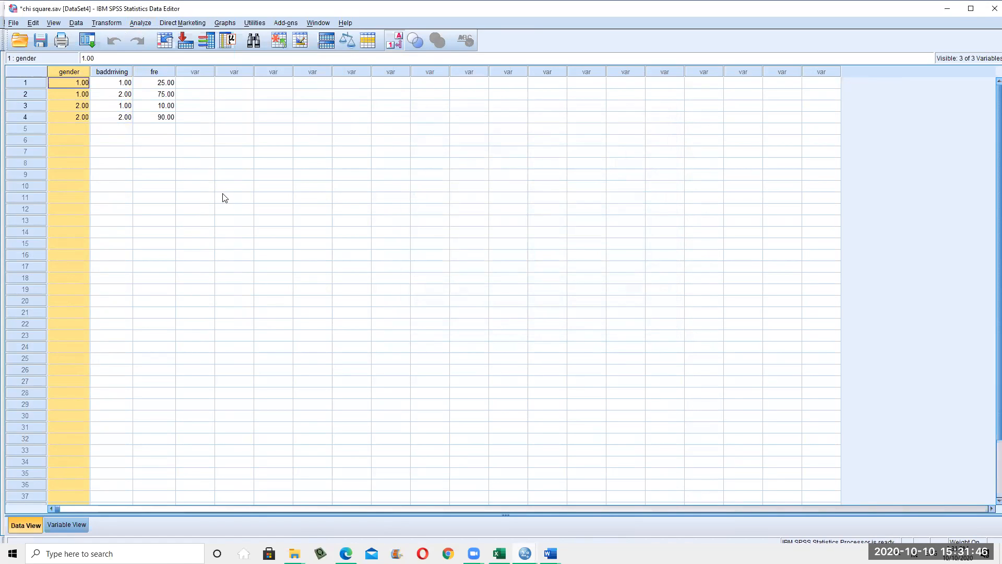
{"action": "left_click", "coordinate": [152, 82]}
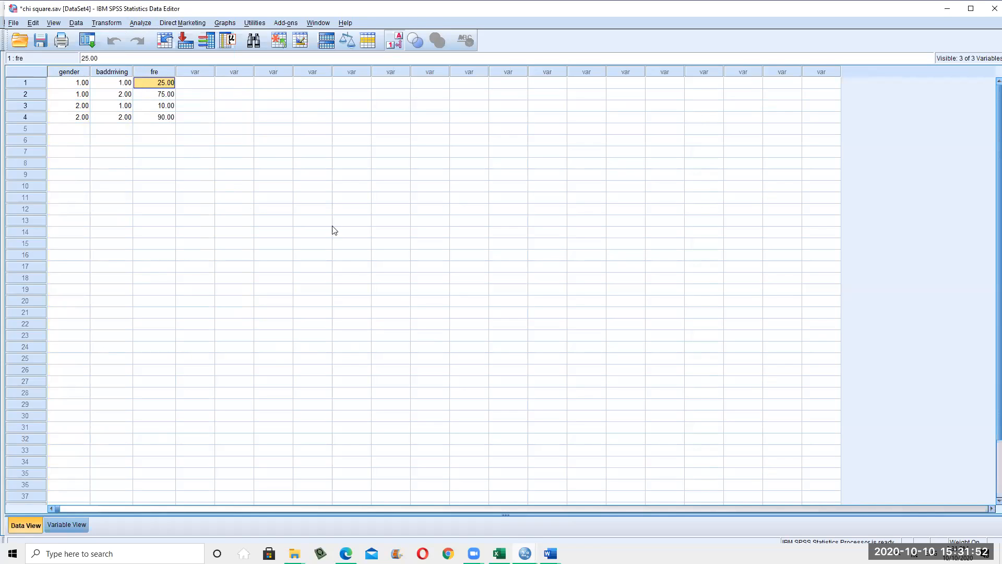
{"action": "left_click", "coordinate": [154, 71]}
Weight cases by fre as the frequency variable via Data > Weight Cases
{"action": "left_click", "coordinate": [75, 23]}
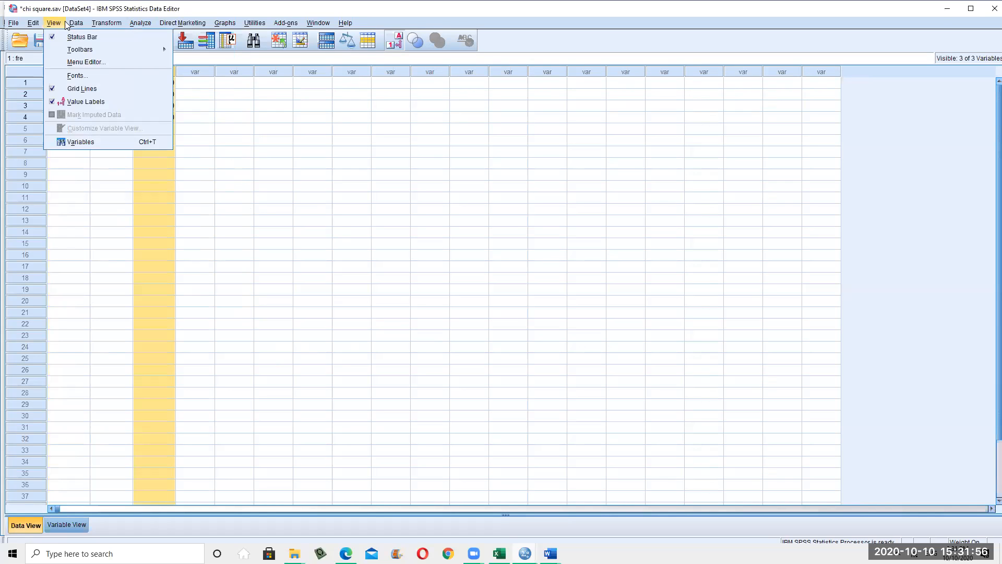
{"action": "left_click", "coordinate": [130, 297]}
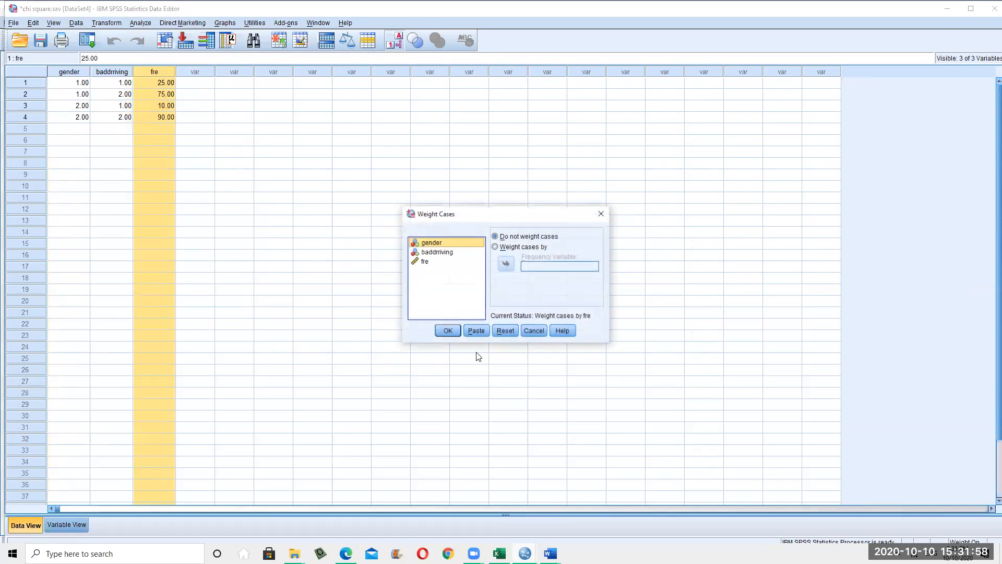
{"action": "left_click", "coordinate": [454, 262]}
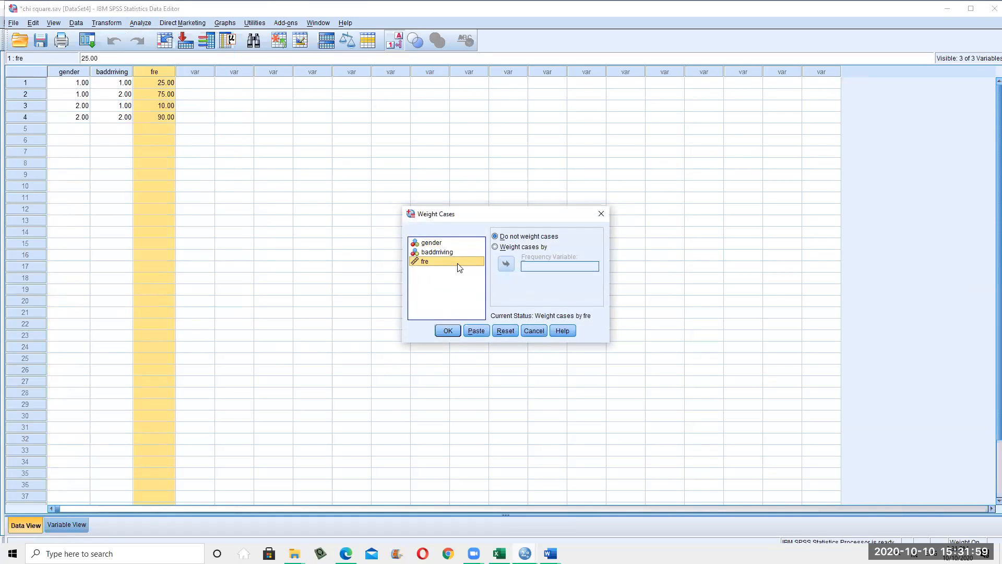
{"action": "left_click", "coordinate": [511, 248]}
{"action": "left_click", "coordinate": [506, 265]}
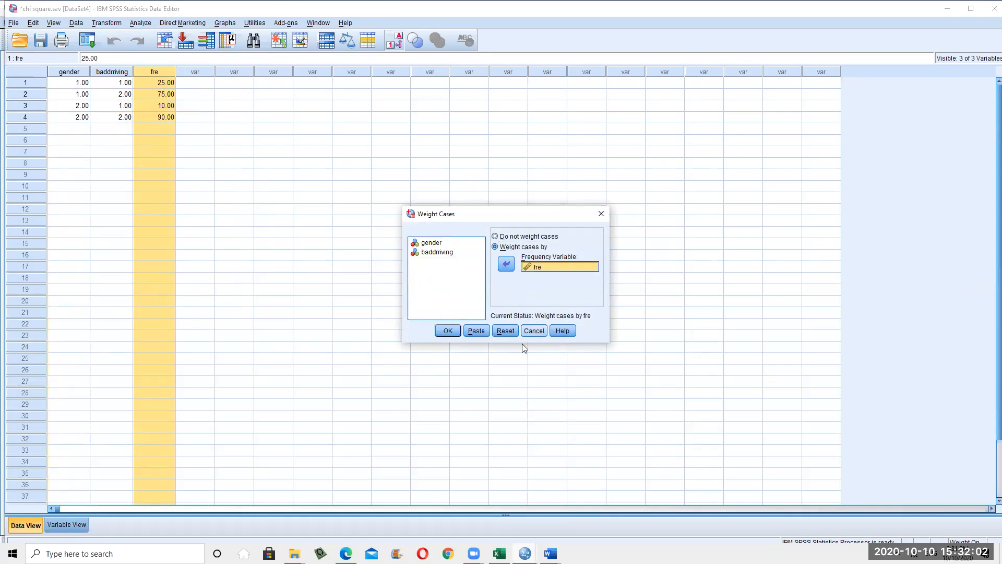
{"action": "left_click", "coordinate": [448, 331]}
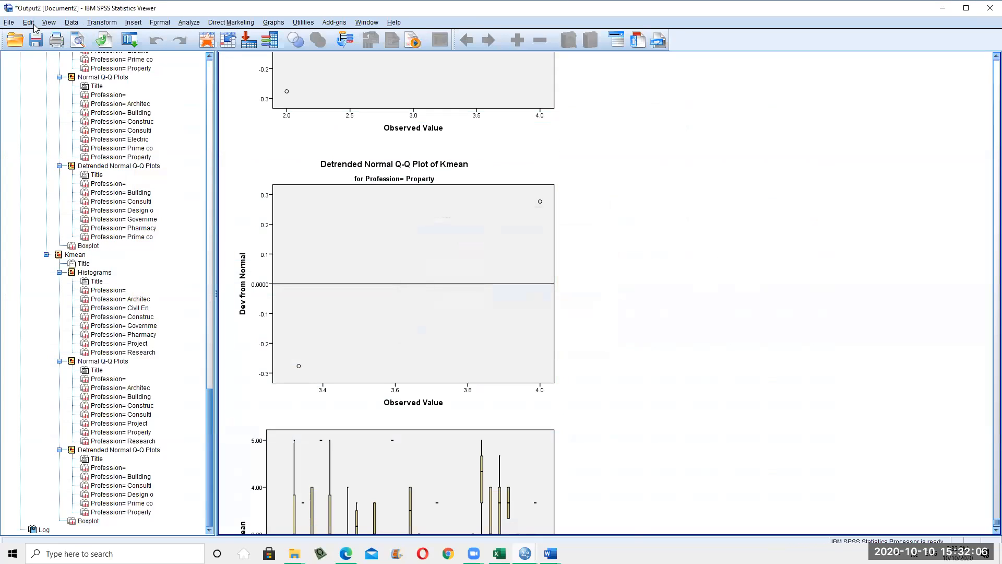
Close the browsed menus, minimize the Output Viewer, and return to the chi square.sav data cells
{"action": "left_click", "coordinate": [109, 22]}
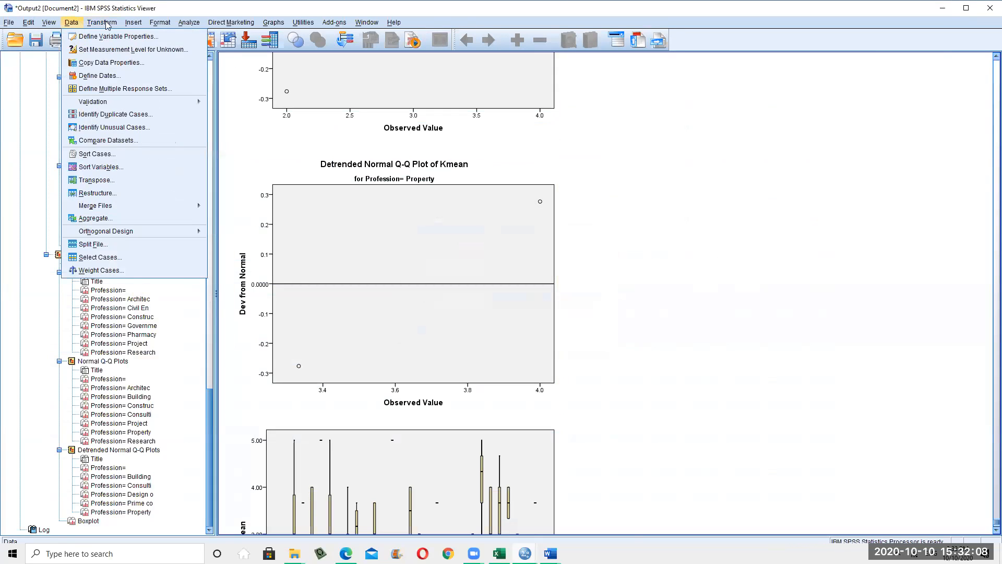
{"action": "mouse_move", "coordinate": [149, 25]}
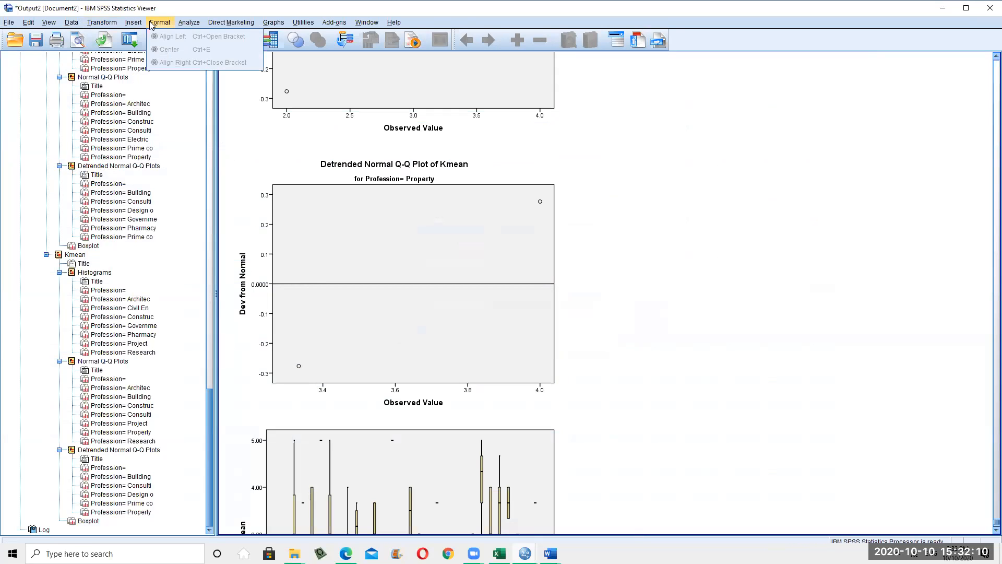
{"action": "left_click", "coordinate": [151, 22]}
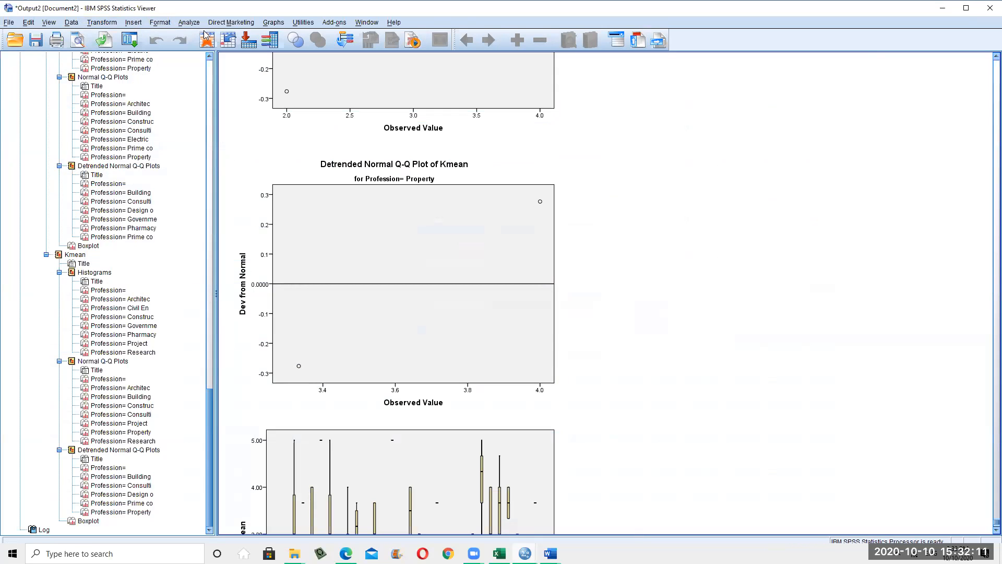
{"action": "left_click", "coordinate": [164, 24]}
{"action": "mouse_move", "coordinate": [117, 24]}
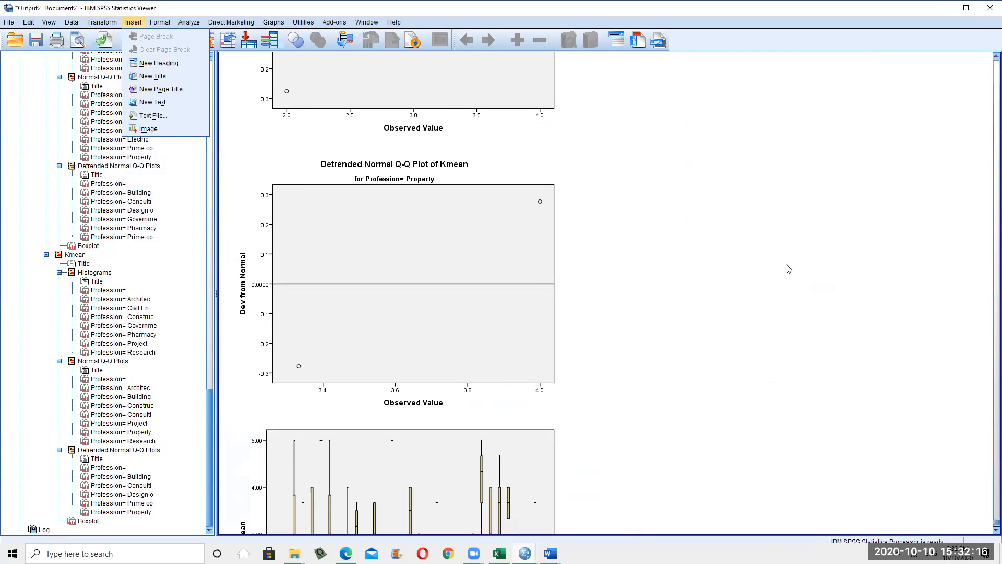
{"action": "left_click", "coordinate": [943, 10]}
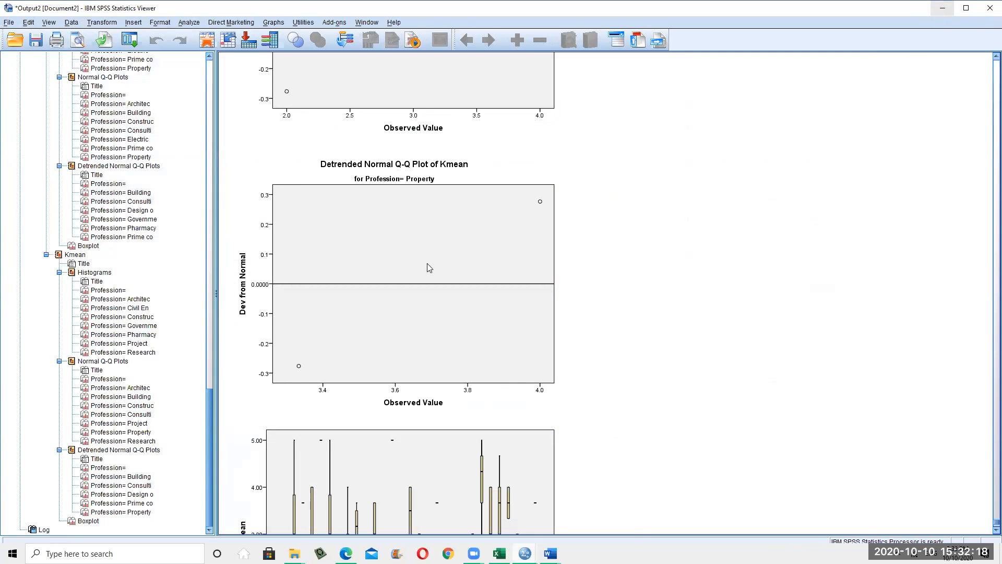
{"action": "left_click", "coordinate": [407, 269]}
{"action": "left_click", "coordinate": [211, 239]}
{"action": "left_click", "coordinate": [72, 85]}
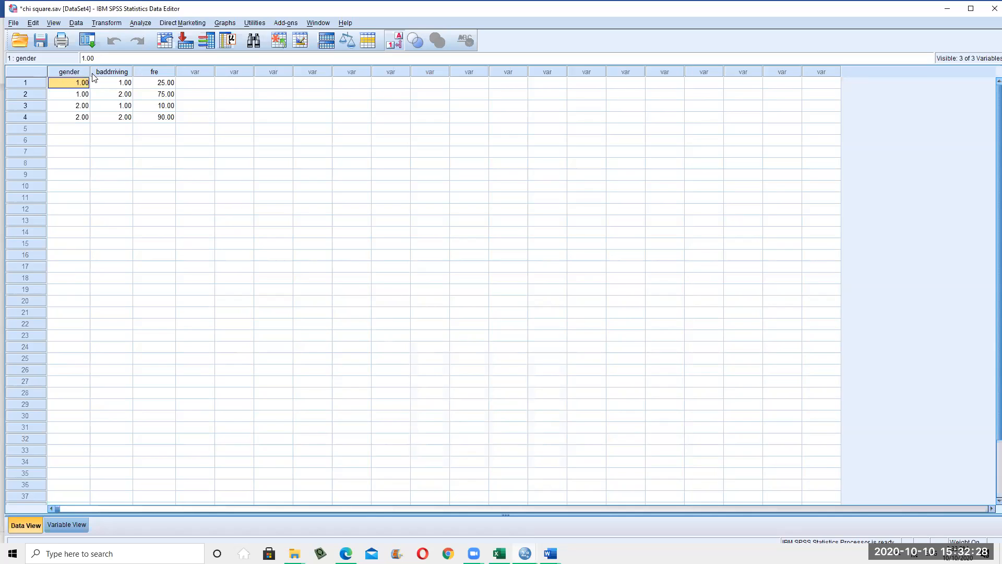
Review each row's gender, baddriving and frequency values: 25, 75, 10 and 90
{"action": "left_click", "coordinate": [109, 84]}
{"action": "left_click", "coordinate": [44, 93]}
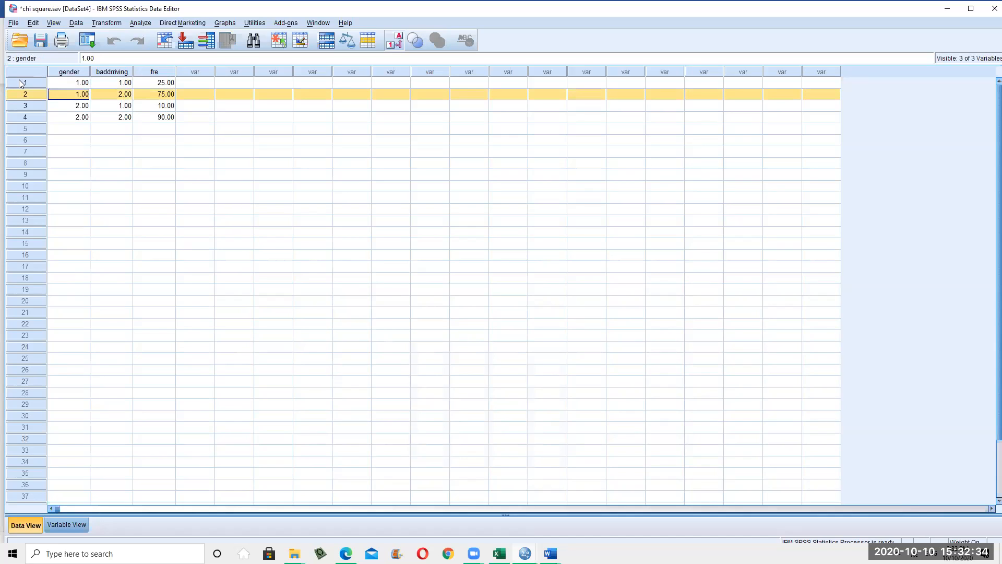
{"action": "left_click", "coordinate": [21, 83]}
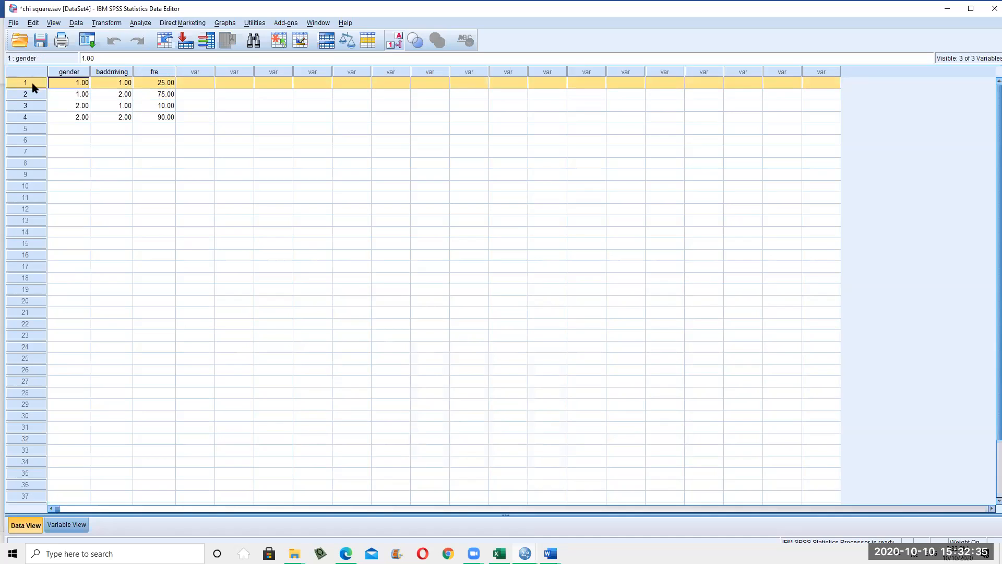
{"action": "left_click", "coordinate": [111, 83]}
{"action": "left_click", "coordinate": [166, 85]}
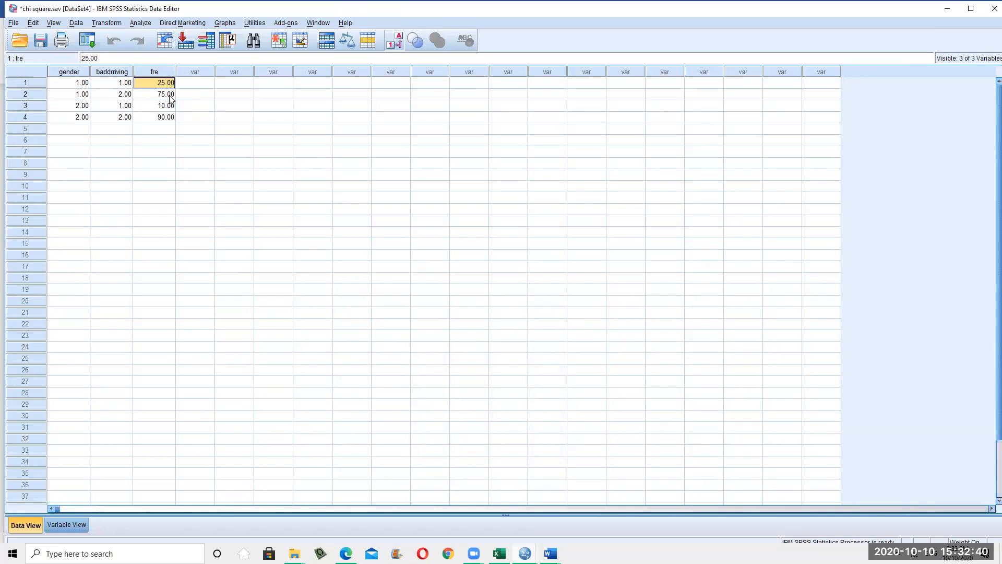
{"action": "left_click", "coordinate": [153, 96]}
{"action": "left_click", "coordinate": [125, 91]}
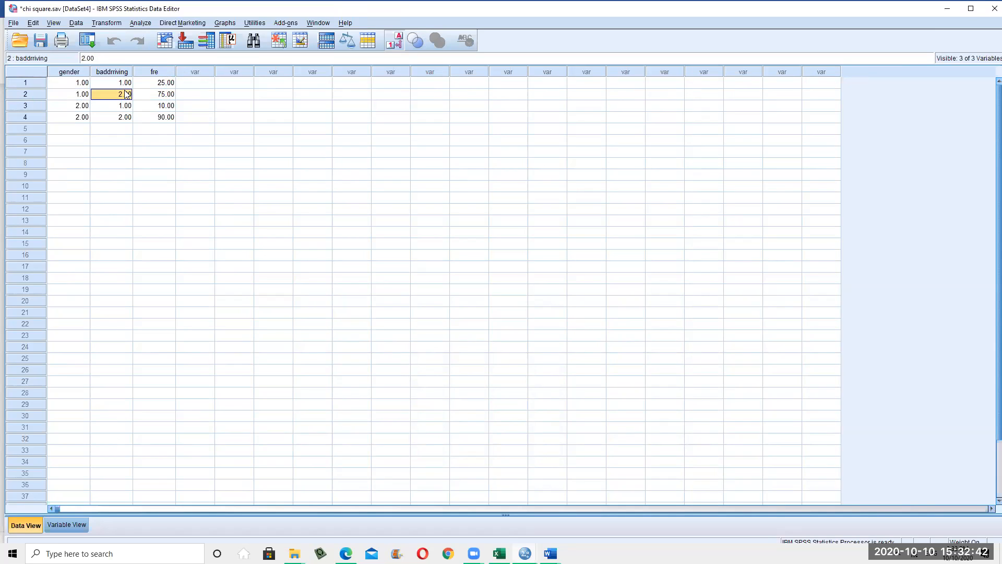
{"action": "left_click", "coordinate": [82, 96]}
{"action": "left_click", "coordinate": [171, 95]}
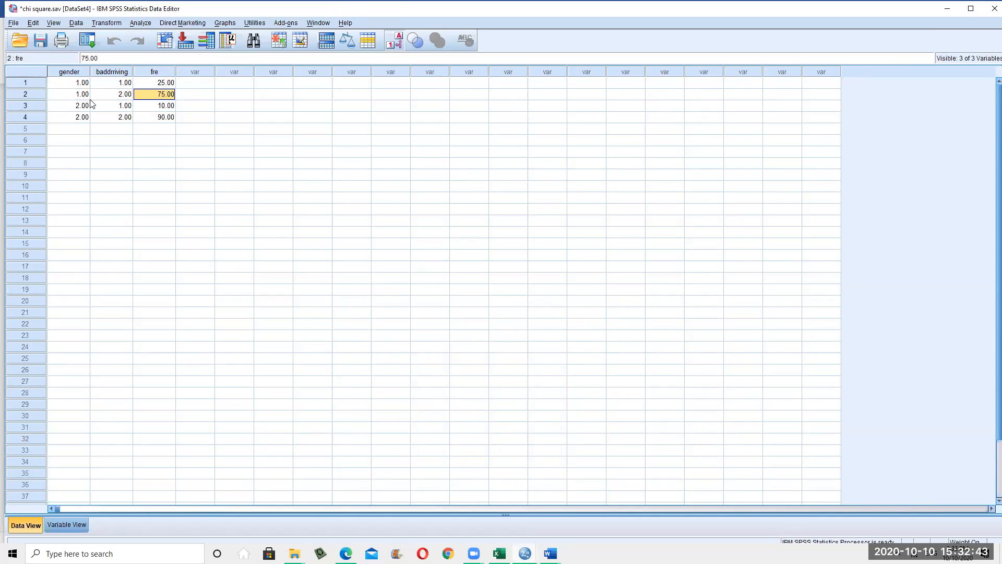
{"action": "left_click", "coordinate": [20, 107]}
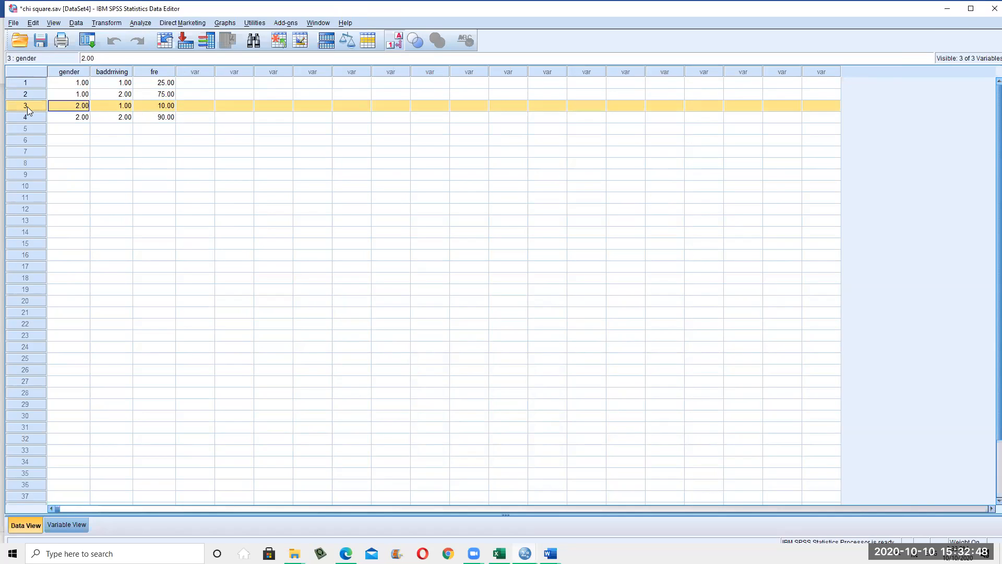
{"action": "left_click", "coordinate": [167, 107]}
{"action": "left_click", "coordinate": [42, 120]}
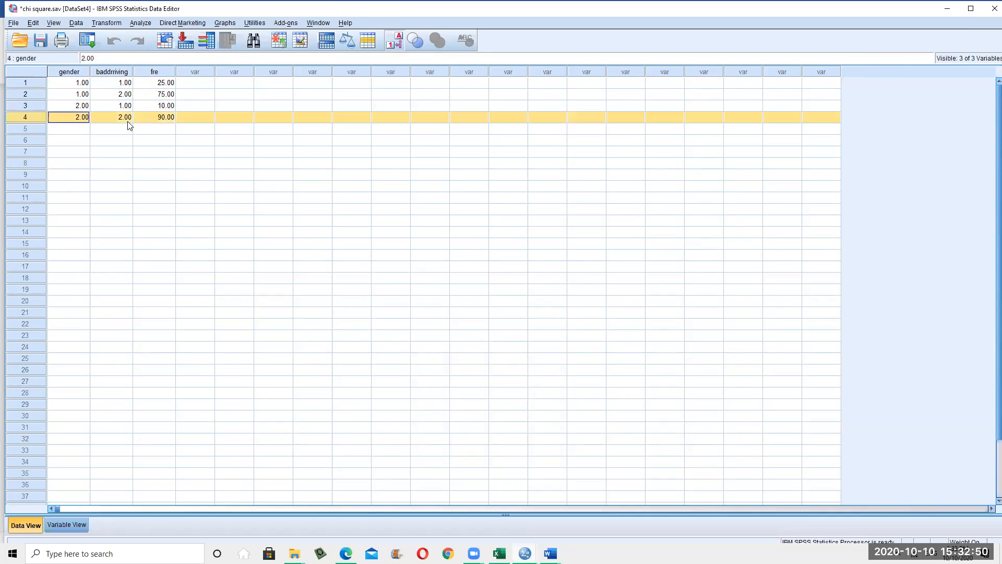
{"action": "left_click", "coordinate": [164, 120]}
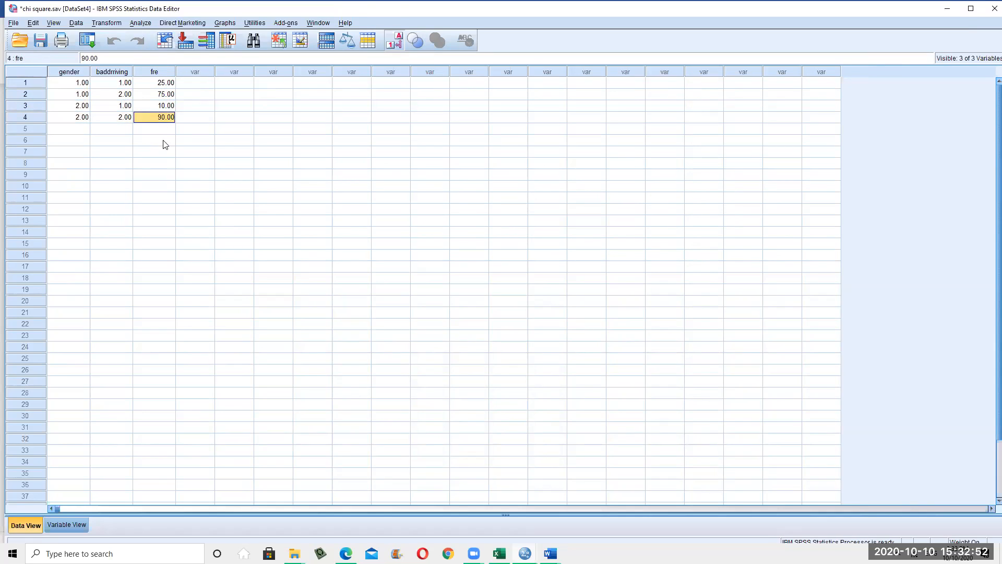
Reselect the values of rows 1, 3 and 4, then open the Analyze menu
{"action": "left_click_drag", "start_coordinate": [66, 83], "coordinate": [150, 94]}
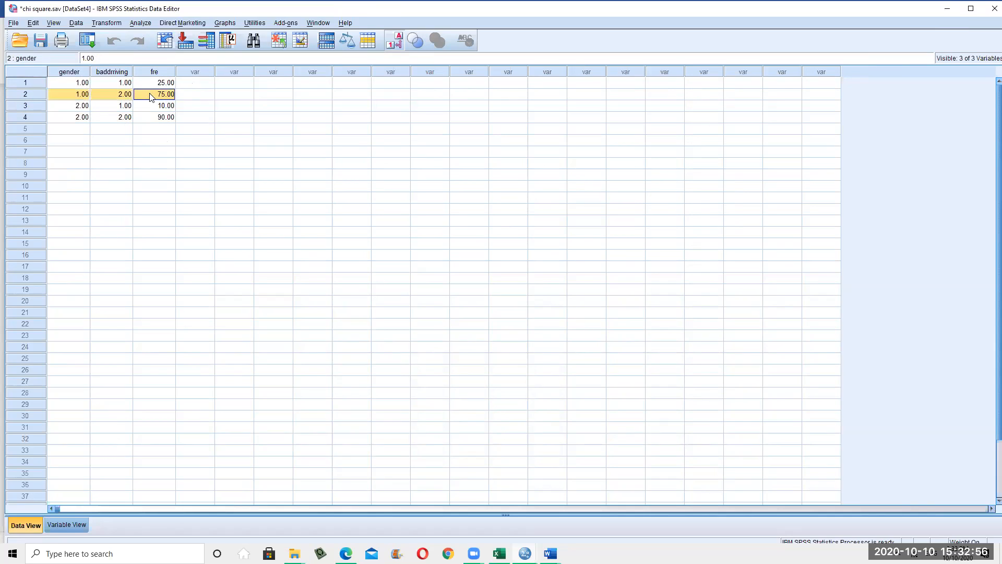
{"action": "left_click_drag", "start_coordinate": [68, 105], "coordinate": [120, 110]}
{"action": "left_click", "coordinate": [161, 107]}
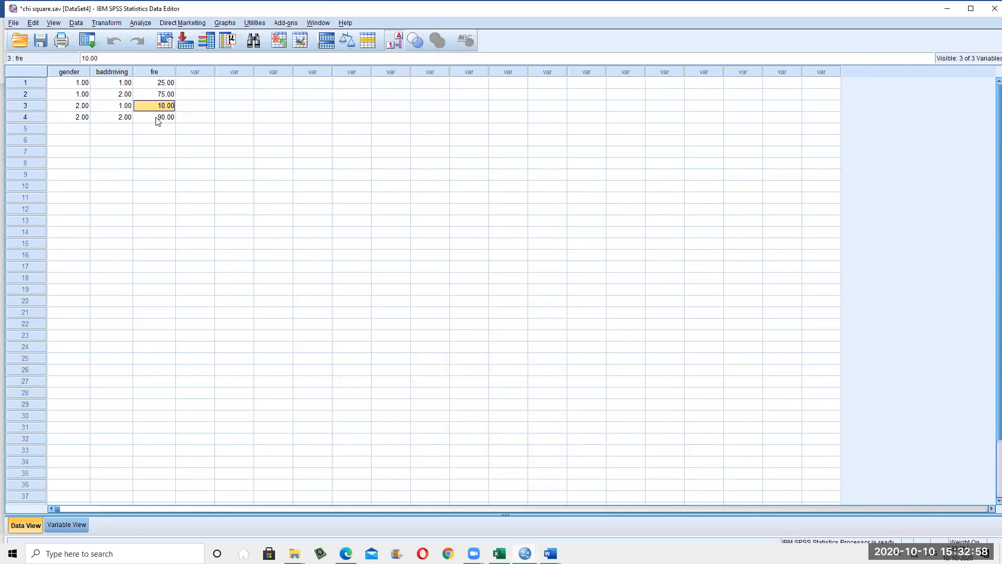
{"action": "left_click_drag", "start_coordinate": [72, 119], "coordinate": [152, 116]}
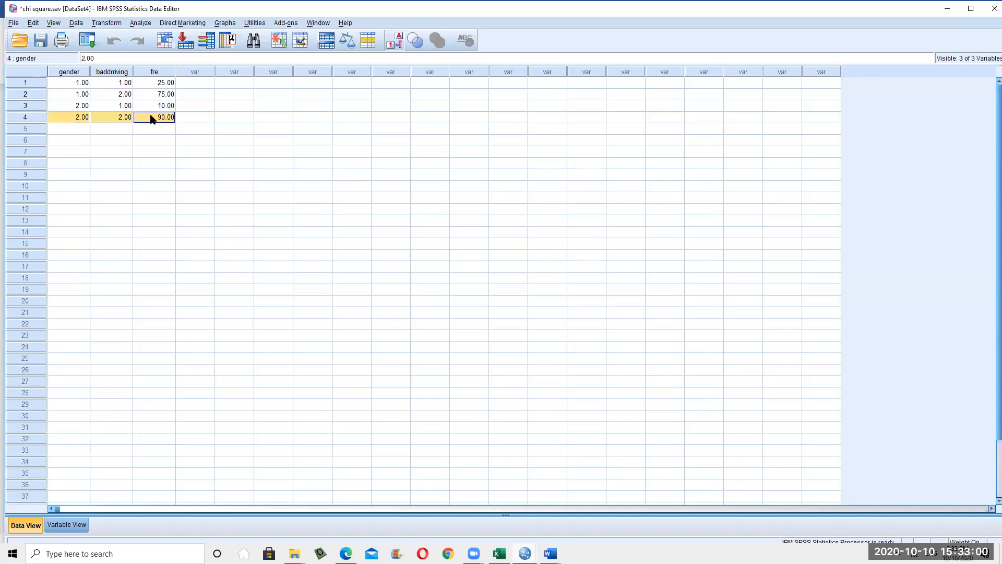
{"action": "left_click", "coordinate": [195, 165]}
{"action": "left_click", "coordinate": [171, 119]}
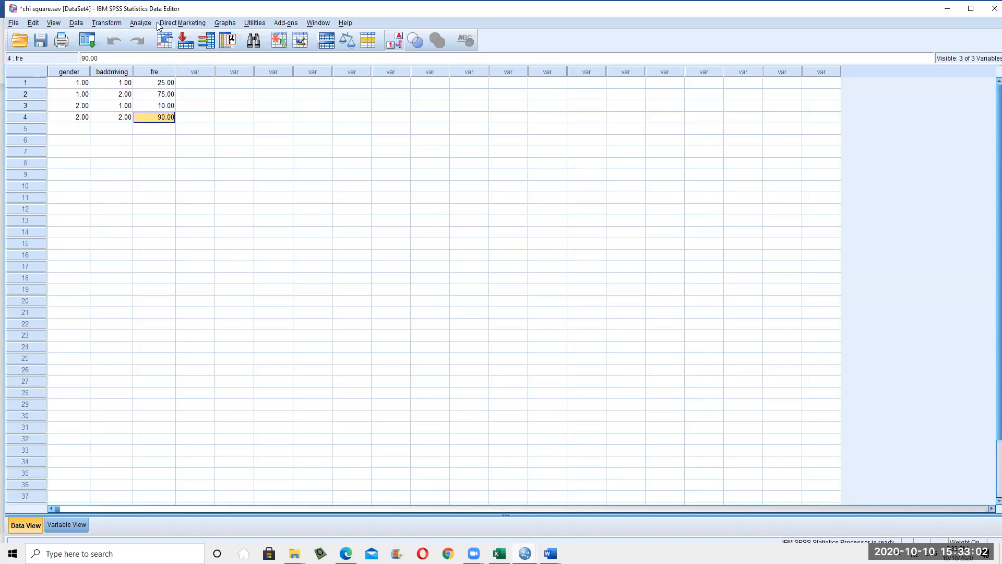
{"action": "left_click", "coordinate": [141, 23]}
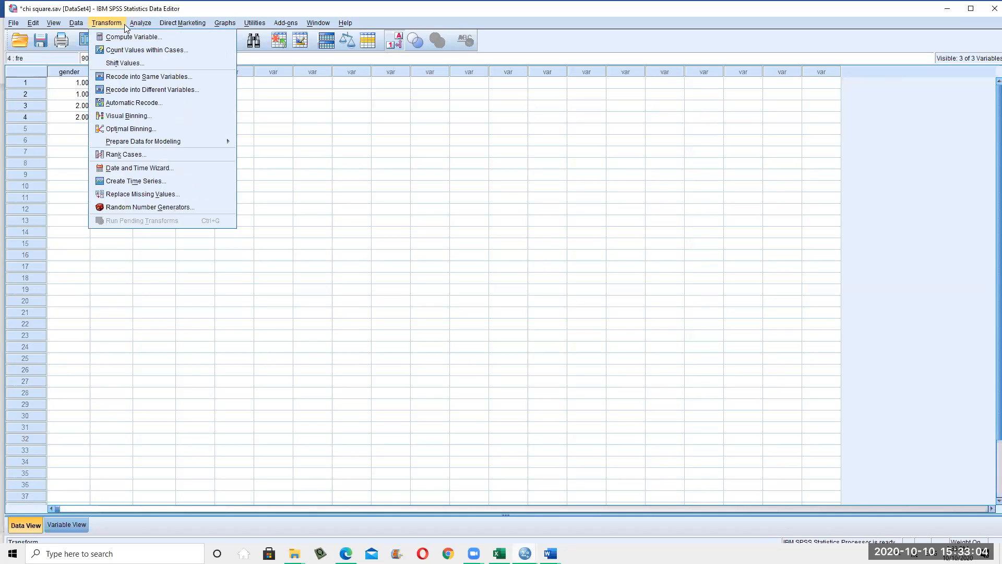
Start a Crosstabs analysis with gender as the row and baddriving as the column variable
{"action": "mouse_move", "coordinate": [162, 50]}
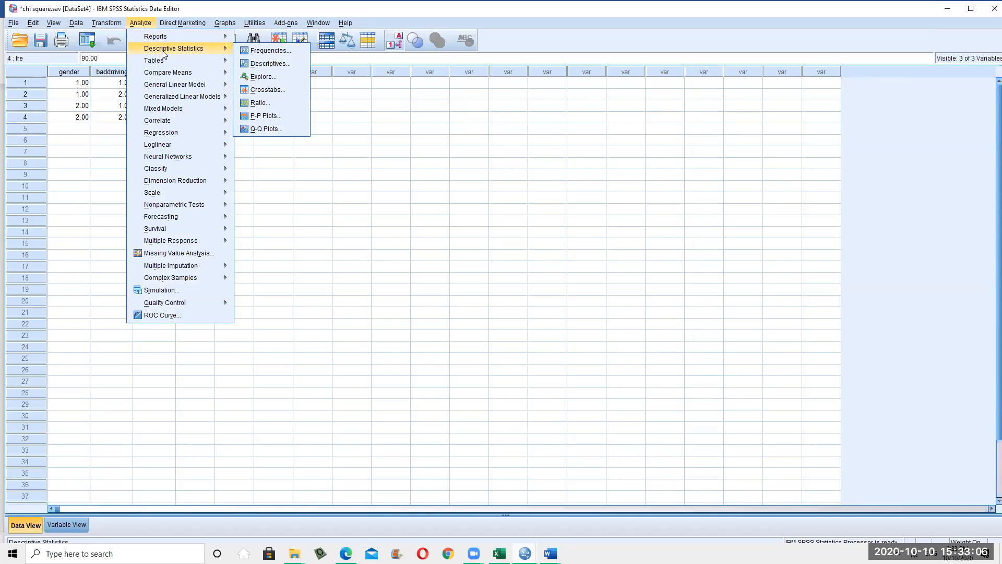
{"action": "left_click", "coordinate": [259, 89]}
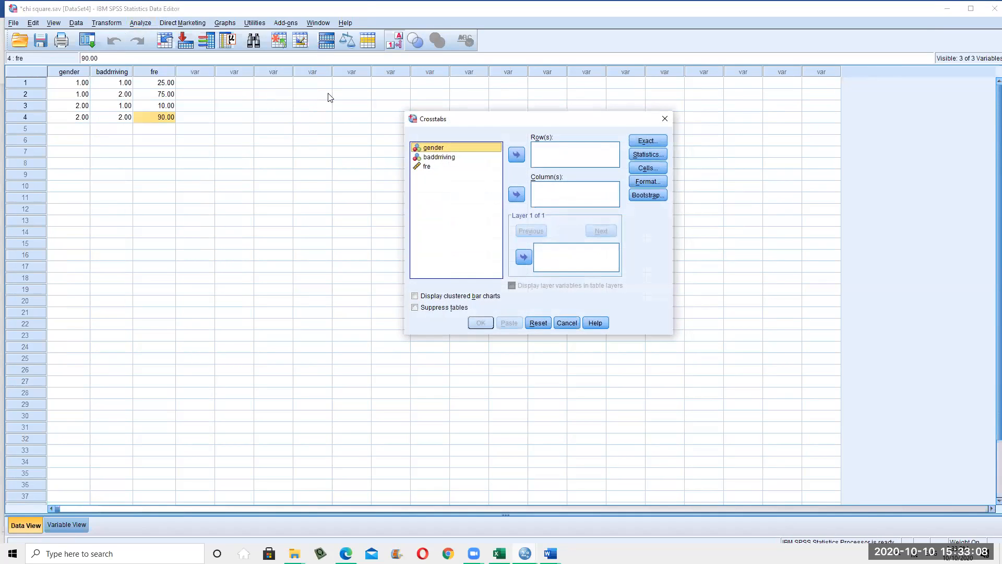
{"action": "left_click", "coordinate": [517, 154]}
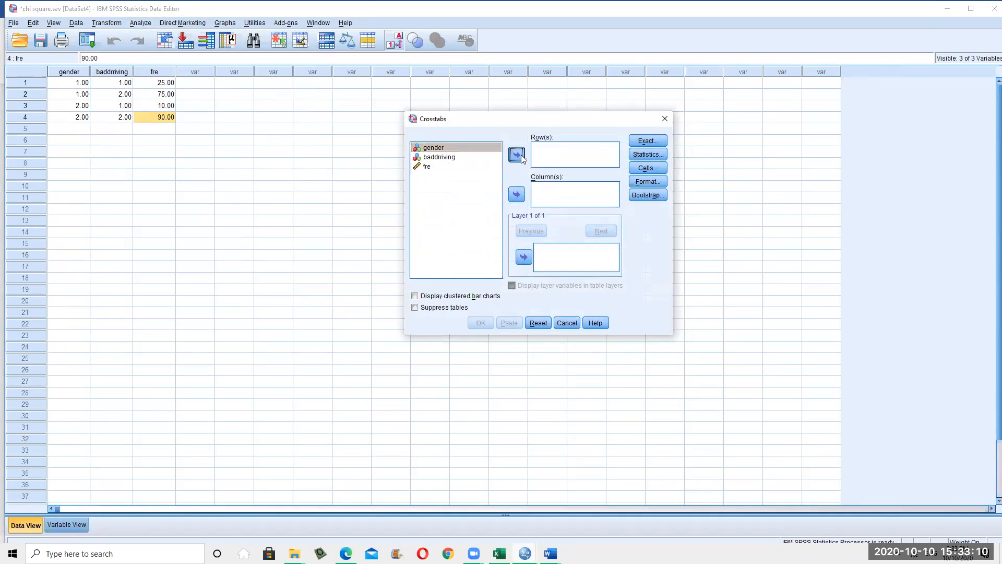
{"action": "left_click", "coordinate": [439, 149]}
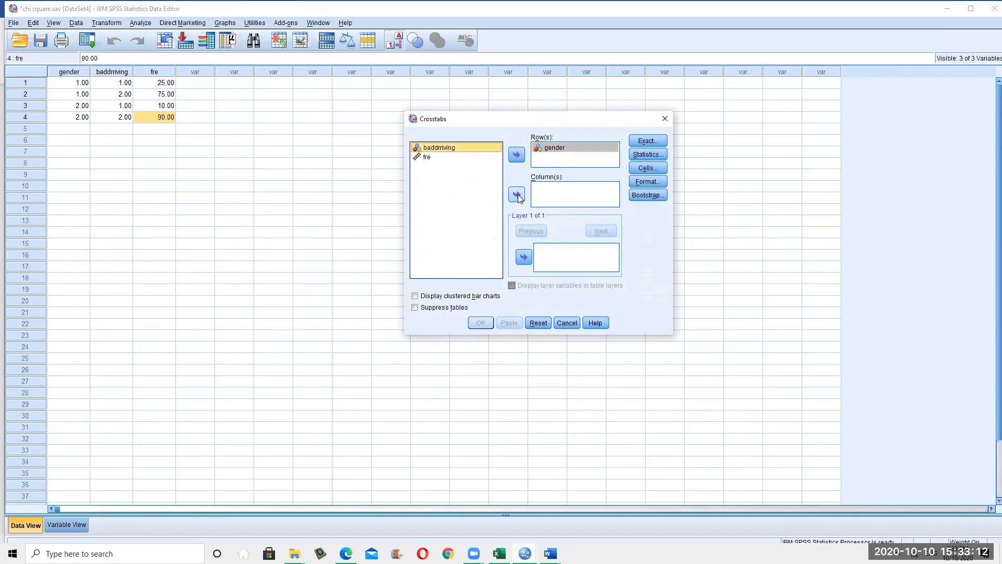
{"action": "left_click", "coordinate": [517, 194]}
Open and dismiss the Exact tests options, then open Statistics with Chi-square ticked
{"action": "left_click", "coordinate": [647, 140]}
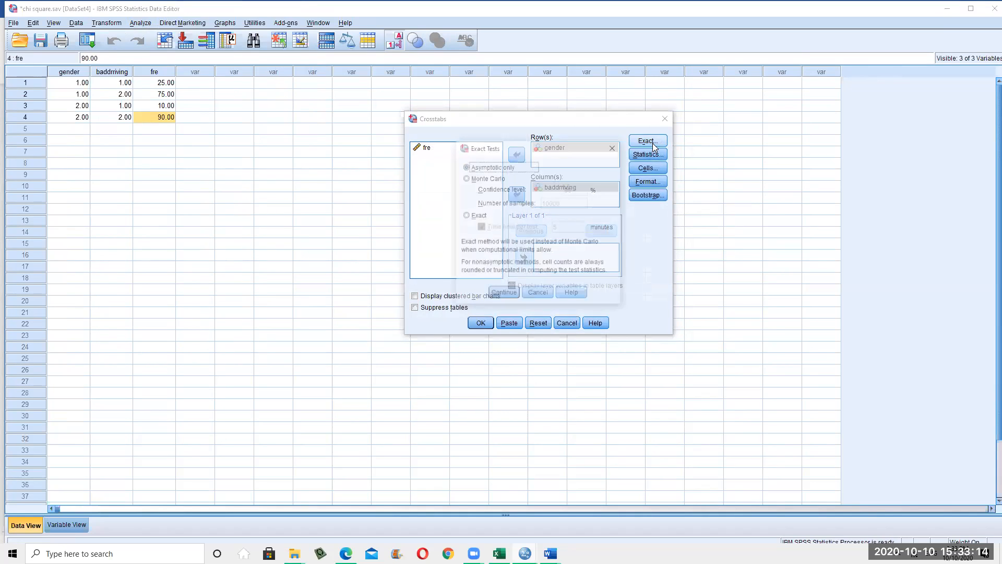
{"action": "left_click", "coordinate": [534, 295]}
{"action": "left_click", "coordinate": [658, 154]}
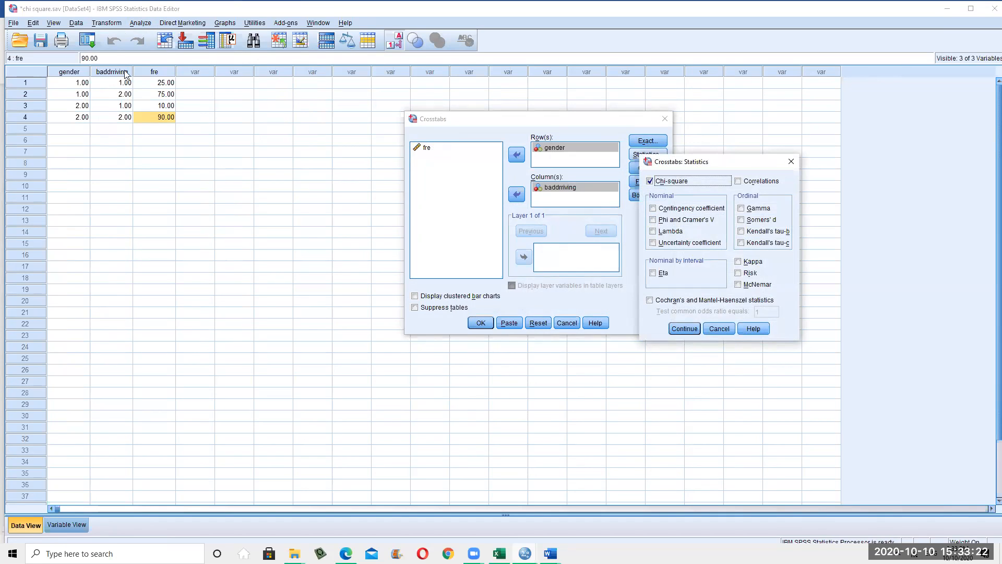
Tick then clear Phi and Cramer's V, untick Chi-square, widen the dialog and request Help
{"action": "left_click", "coordinate": [655, 222]}
{"action": "left_click", "coordinate": [651, 183]}
{"action": "left_click", "coordinate": [653, 221]}
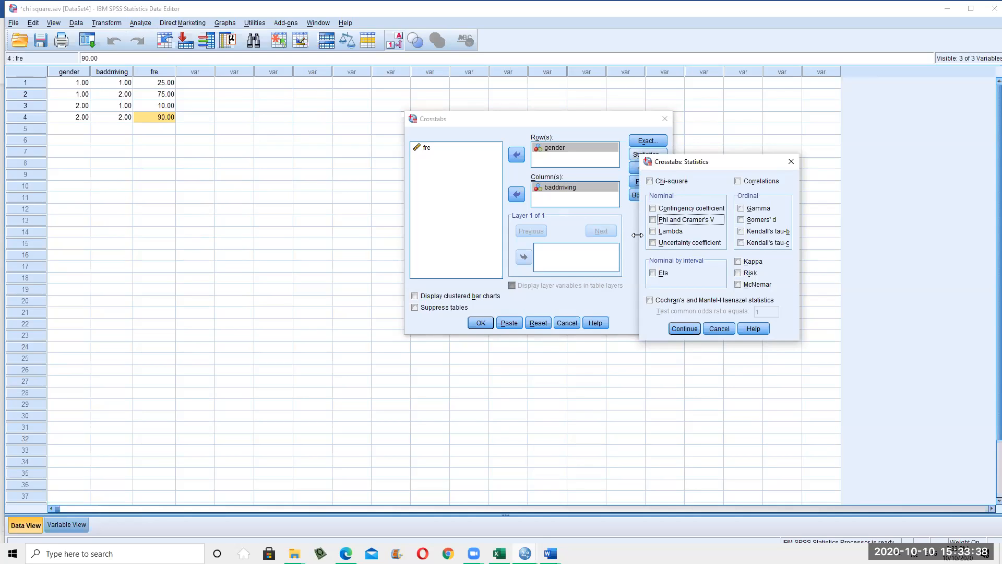
{"action": "left_click_drag", "start_coordinate": [637, 235], "coordinate": [513, 234]}
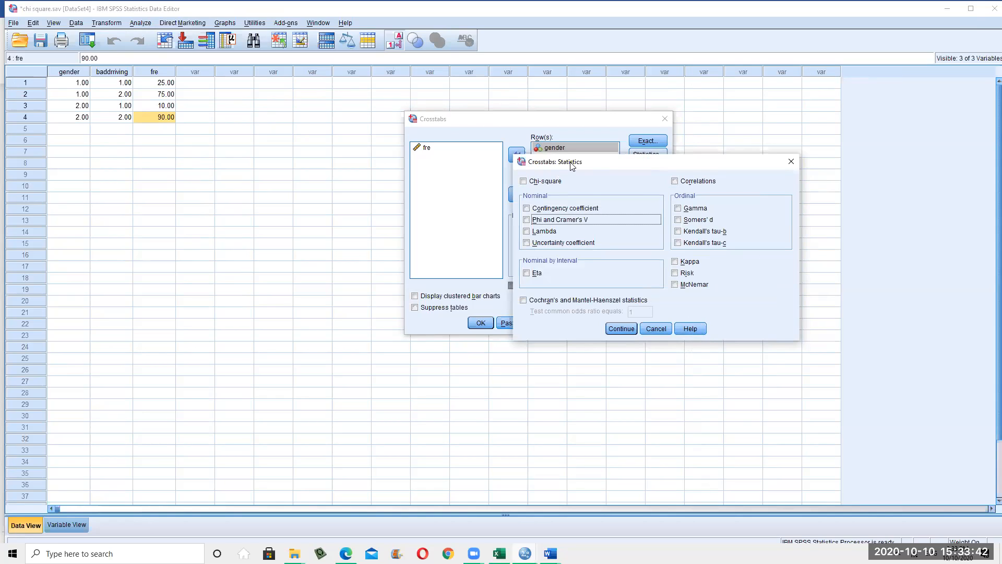
{"action": "left_click", "coordinate": [693, 329]}
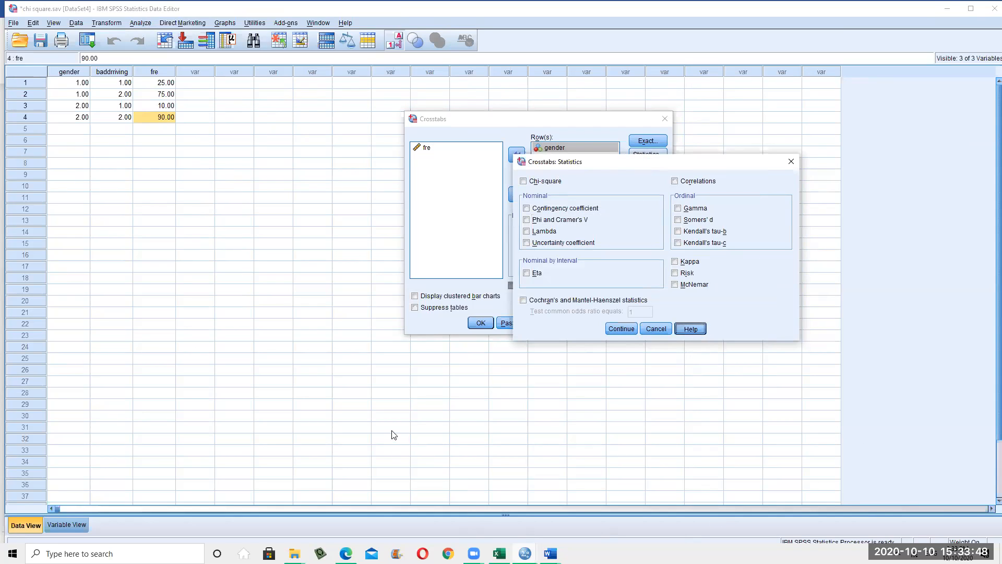
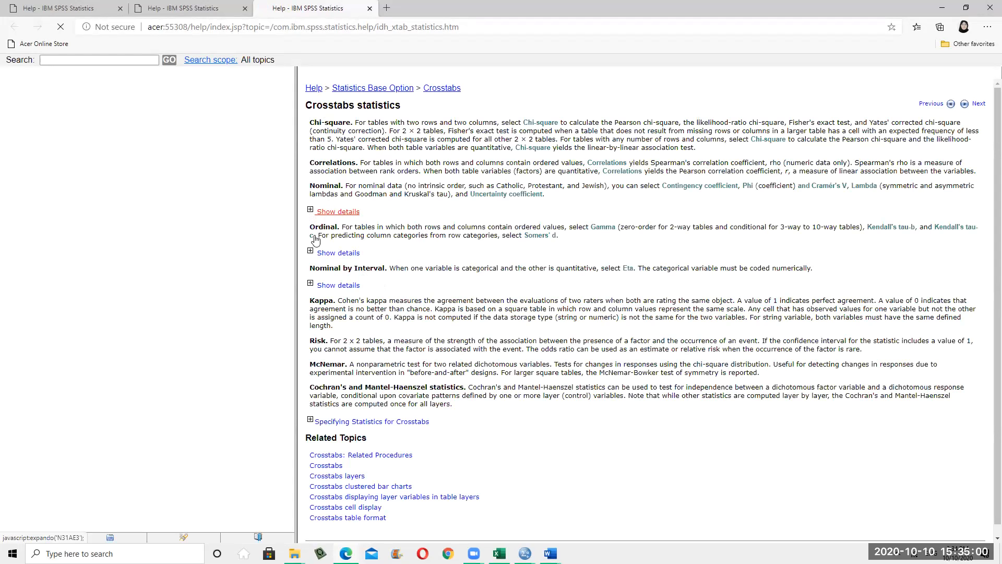
Expand the Nominal, Ordinal and Nominal by Interval (Eta) details on the Crosstabs statistics help page
{"action": "left_click", "coordinate": [310, 251]}
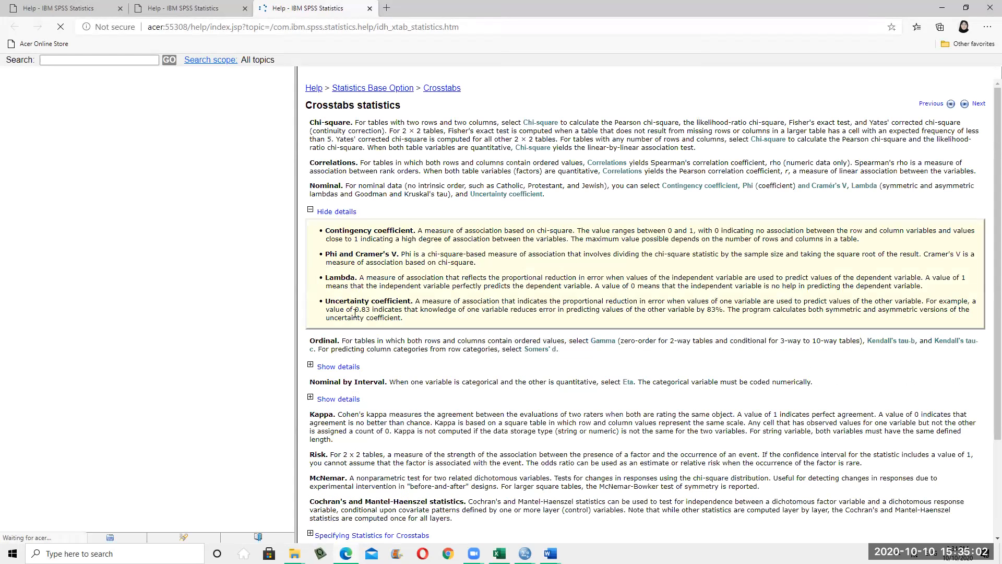
{"action": "scroll", "coordinate": [317, 309], "scroll_direction": "down", "scroll_amount": 1}
{"action": "left_click", "coordinate": [310, 295]}
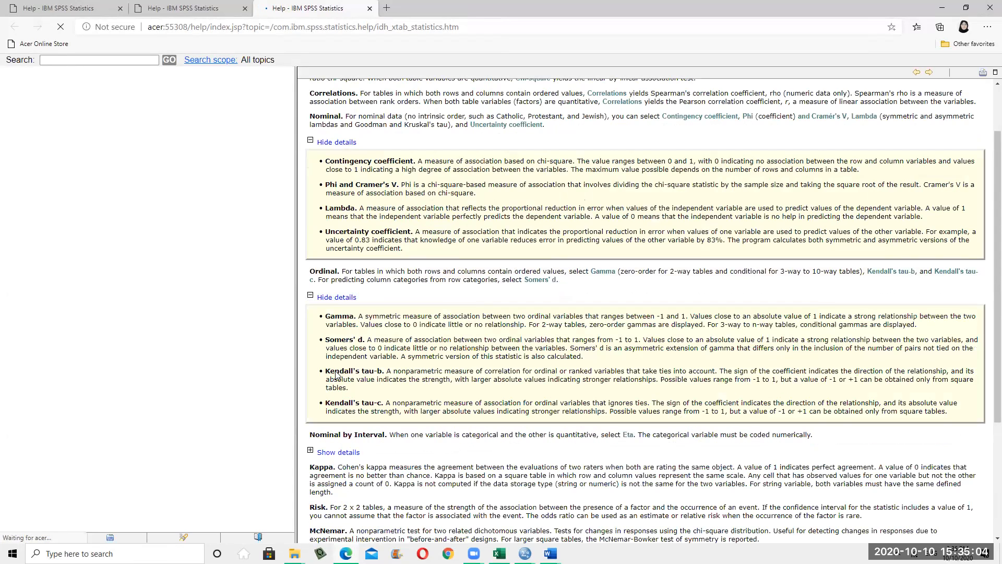
{"action": "scroll", "coordinate": [323, 204], "scroll_direction": "down", "scroll_amount": 3}
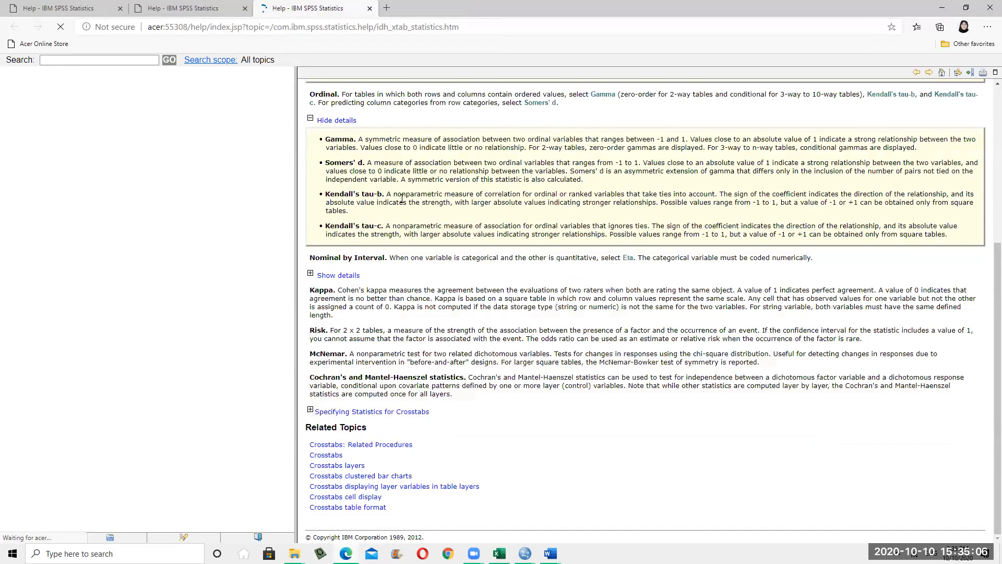
{"action": "left_click", "coordinate": [337, 276]}
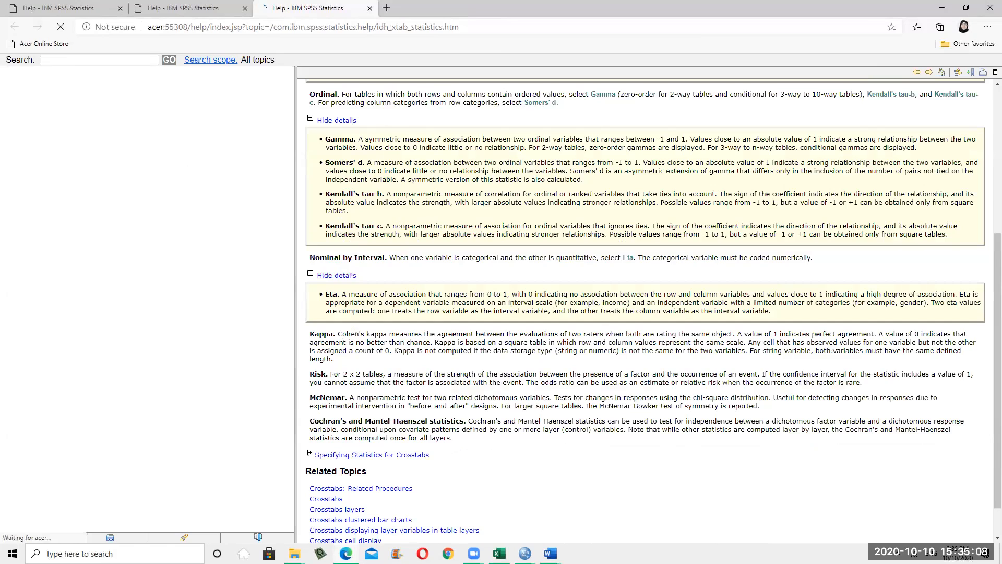
{"action": "scroll", "coordinate": [476, 329], "scroll_direction": "down", "scroll_amount": 1}
{"action": "scroll", "coordinate": [474, 332], "scroll_direction": "up", "scroll_amount": 3}
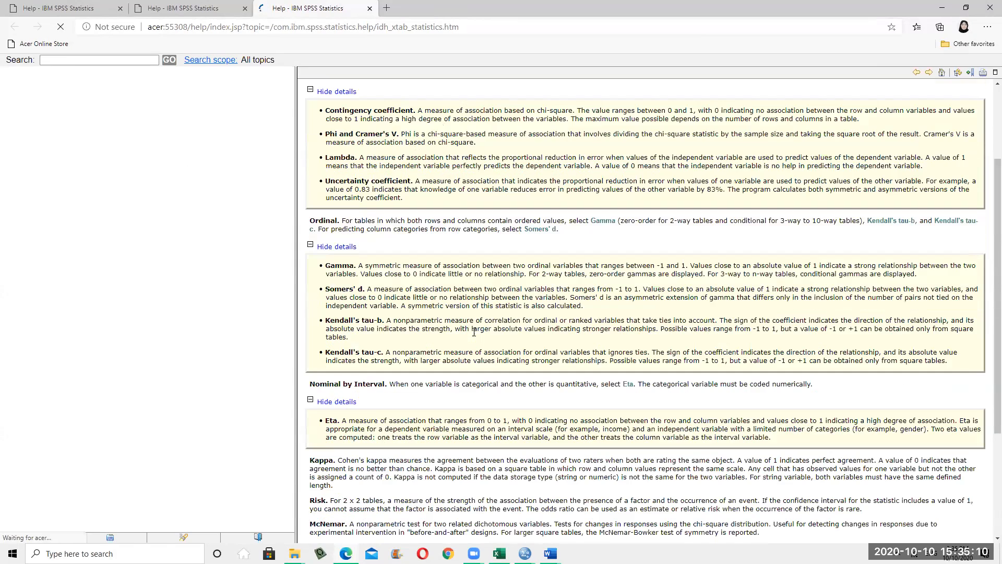
{"action": "scroll", "coordinate": [474, 333], "scroll_direction": "up", "scroll_amount": 3}
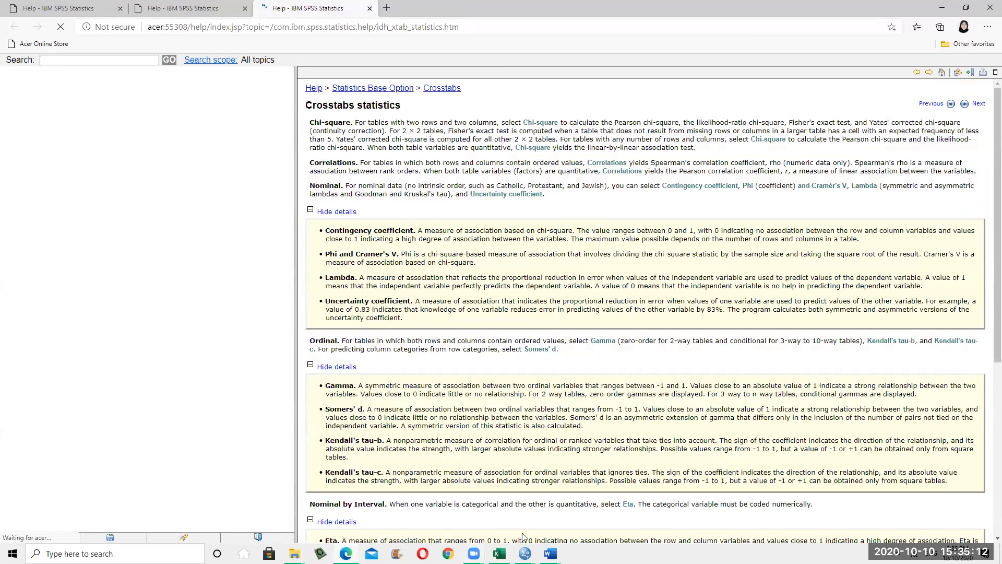
{"action": "mouse_move", "coordinate": [525, 552]}
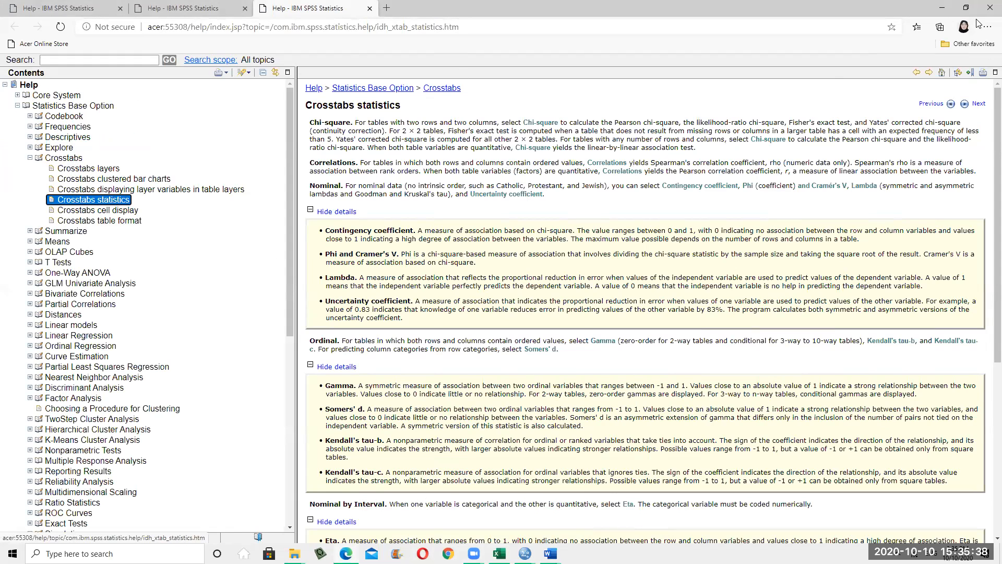
Run gender by baddriving Crosstabs with Chi-square, Correlations, and Phi and Cramer's V statistics
{"action": "left_click", "coordinate": [943, 8]}
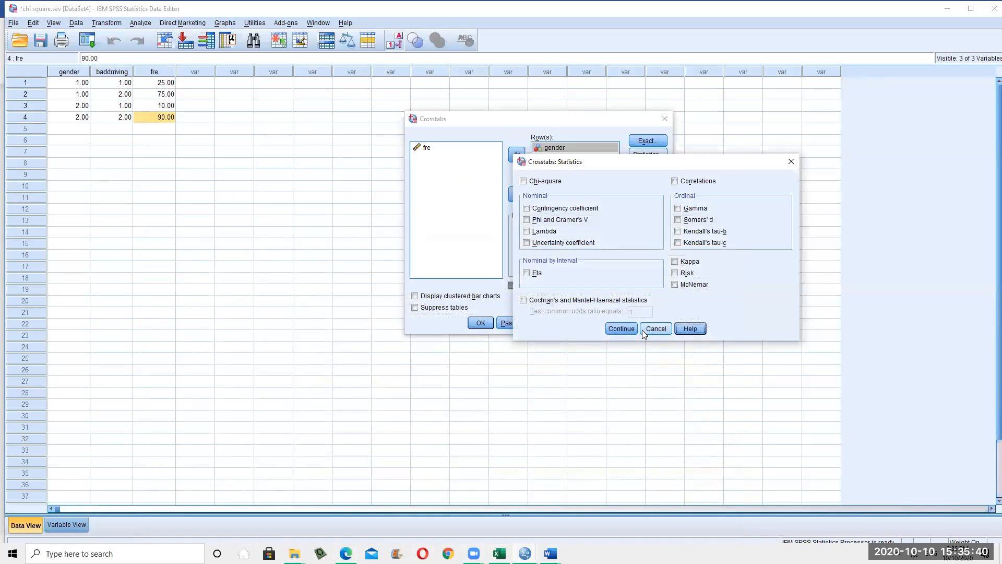
{"action": "left_click", "coordinate": [536, 187]}
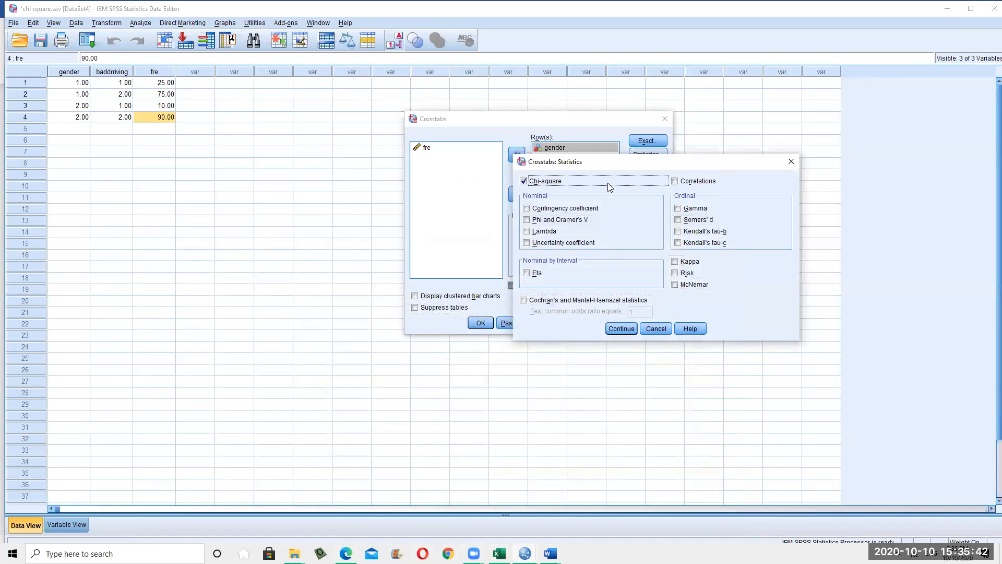
{"action": "left_click", "coordinate": [686, 181]}
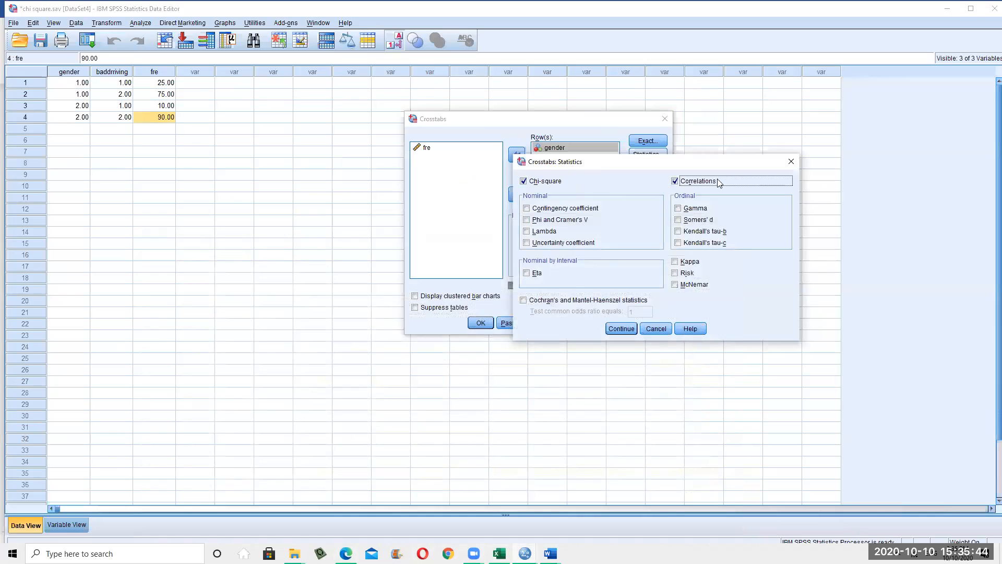
{"action": "left_click", "coordinate": [526, 220]}
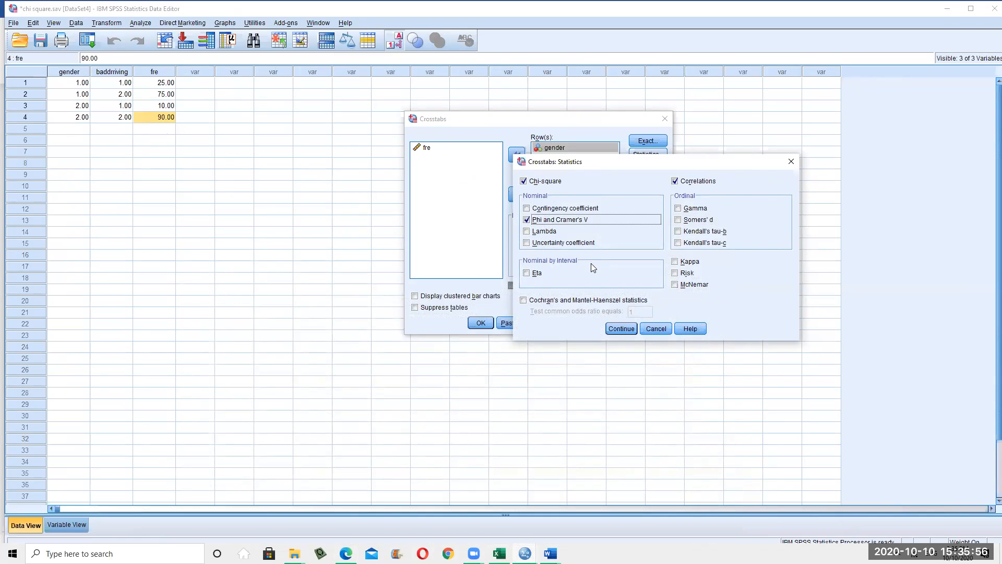
{"action": "left_click", "coordinate": [622, 329]}
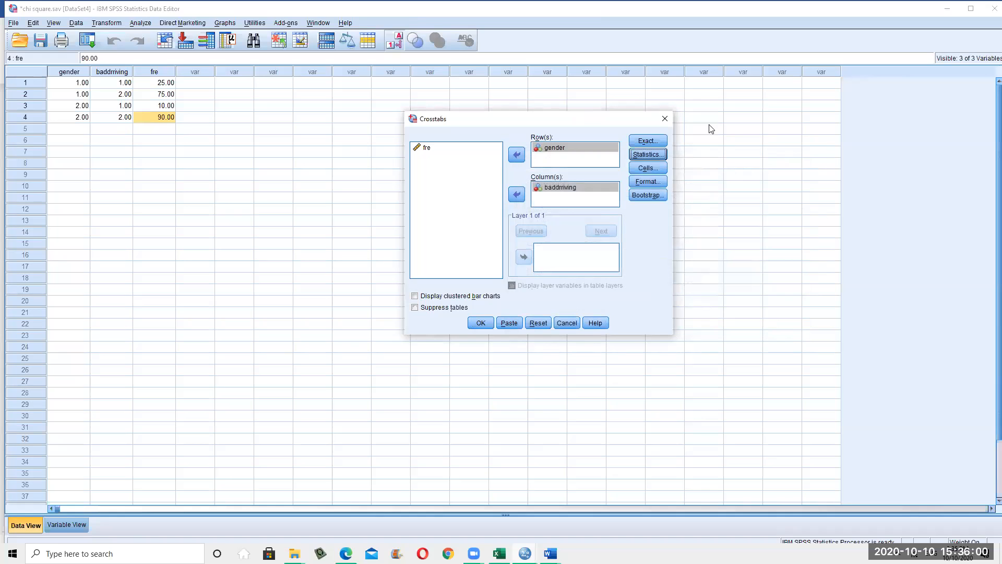
{"action": "left_click", "coordinate": [480, 327]}
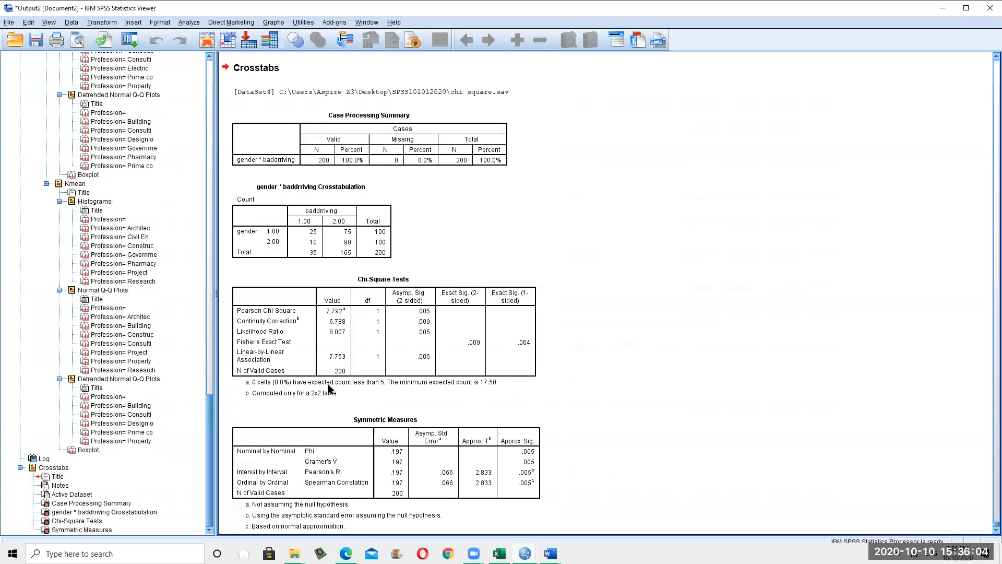
Collapse the Explore branch of the output outline and review the Fisher's Exact Test results
{"action": "scroll", "coordinate": [30, 247], "scroll_direction": "up", "scroll_amount": 15}
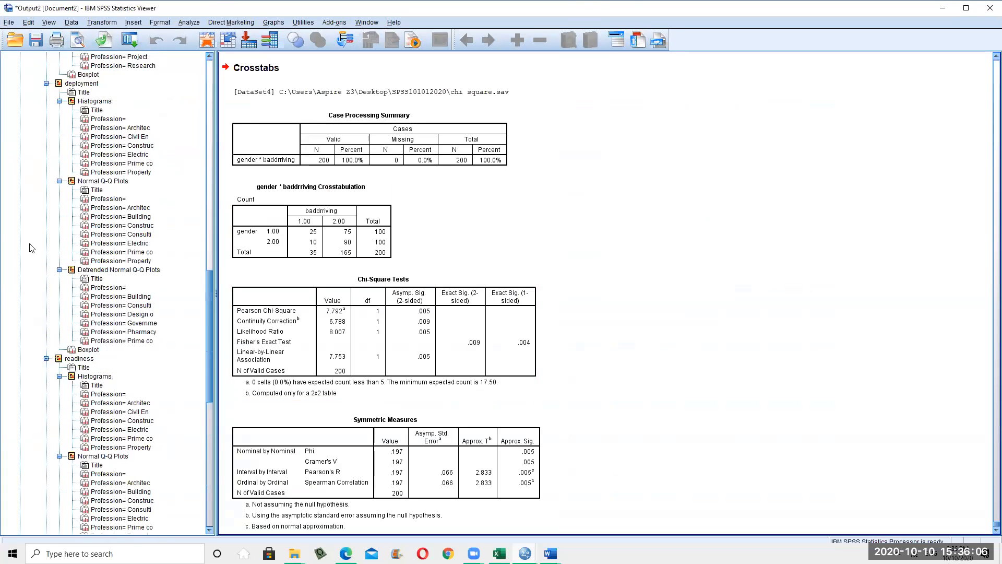
{"action": "scroll", "coordinate": [30, 248], "scroll_direction": "up", "scroll_amount": 15}
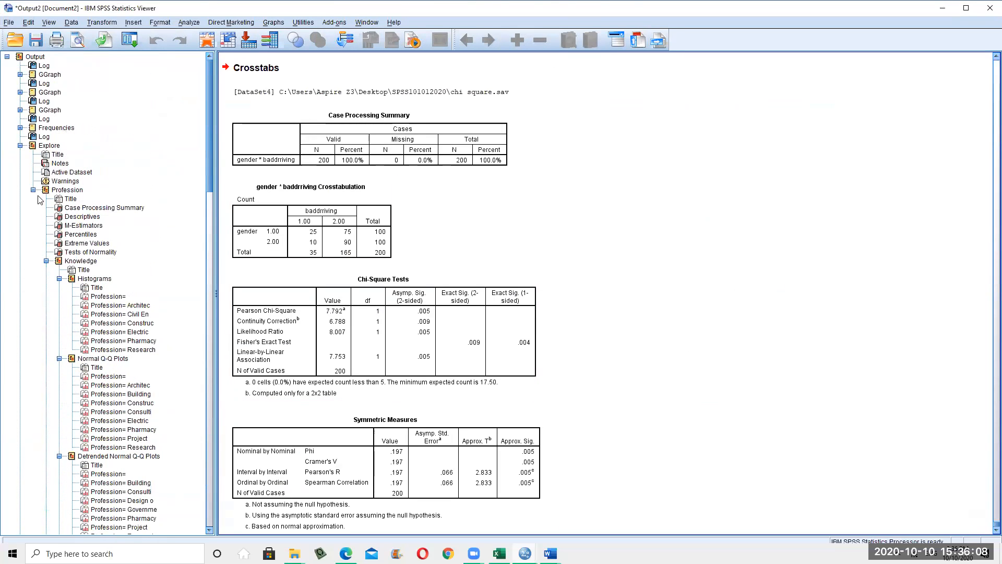
{"action": "left_click", "coordinate": [20, 146]}
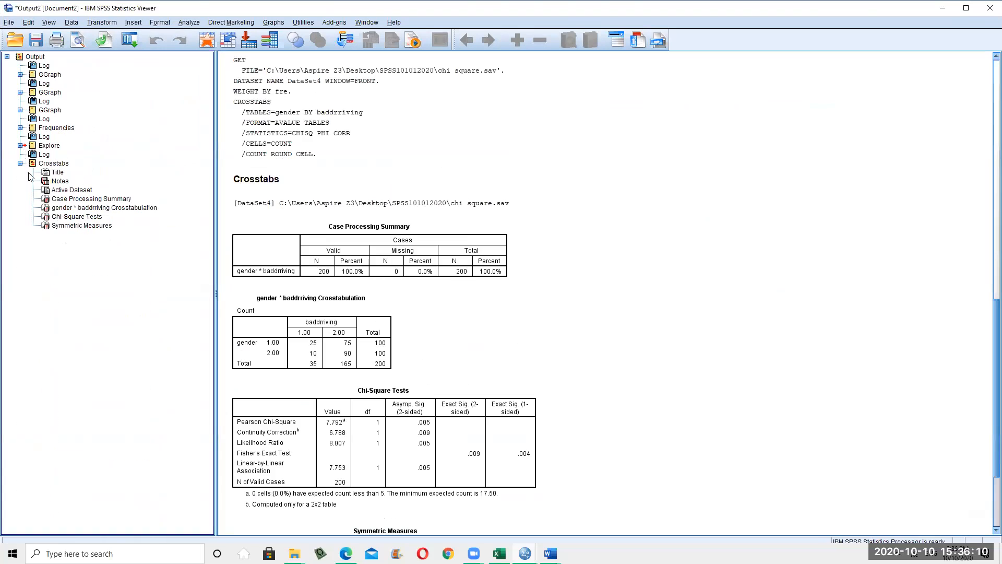
{"action": "scroll", "coordinate": [349, 294], "scroll_direction": "down", "scroll_amount": 3}
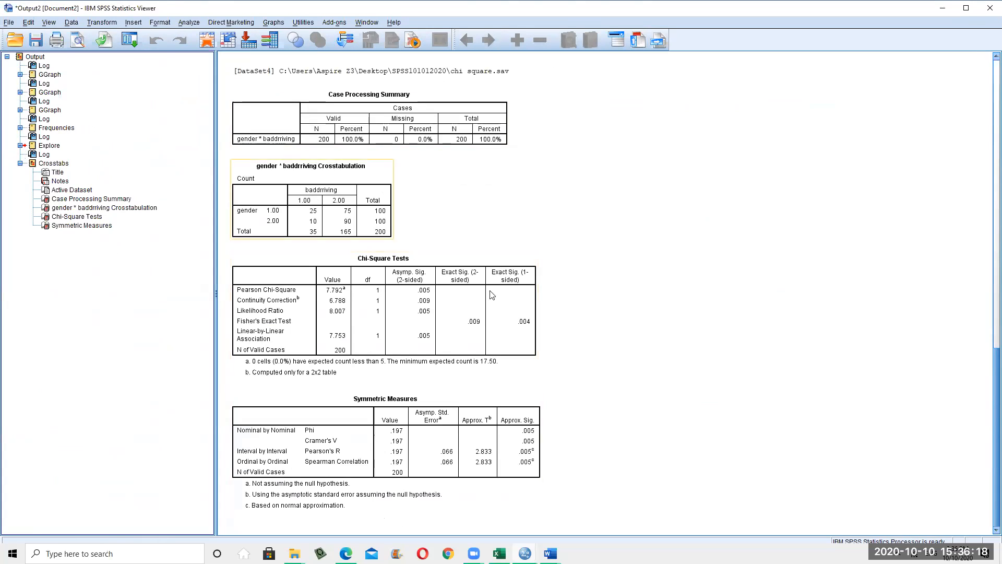
{"action": "scroll", "coordinate": [259, 214], "scroll_direction": "up", "scroll_amount": 10}
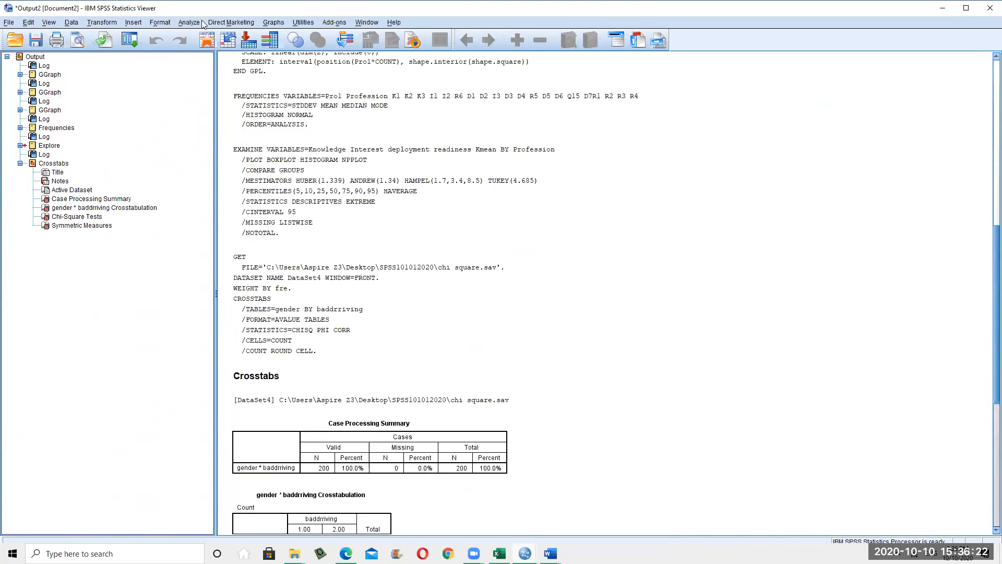
{"action": "left_click", "coordinate": [241, 23]}
Rerun Crosstabs with Expected counts added to the cells alongside observed counts
{"action": "mouse_move", "coordinate": [189, 22]}
{"action": "mouse_move", "coordinate": [230, 48]}
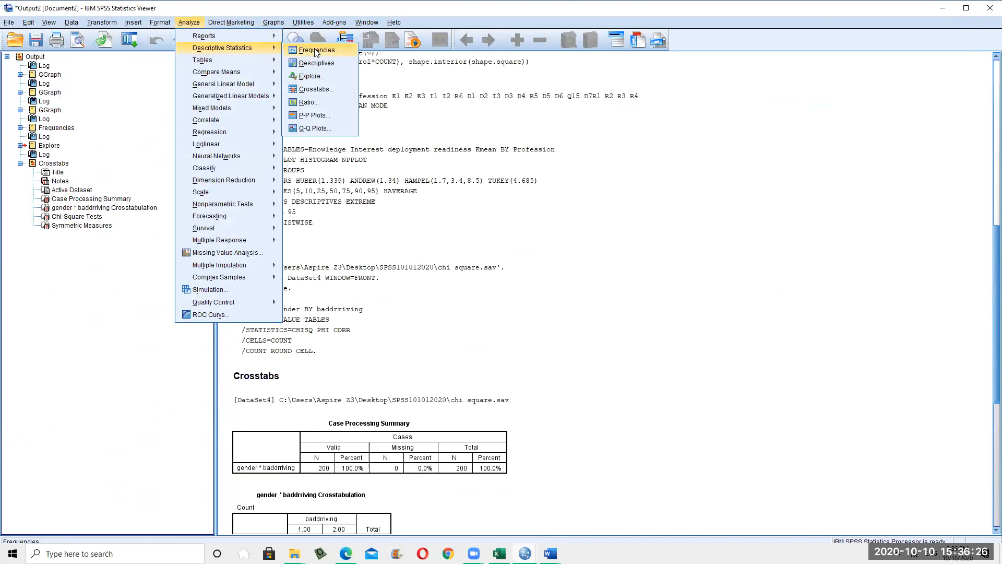
{"action": "left_click", "coordinate": [316, 90]}
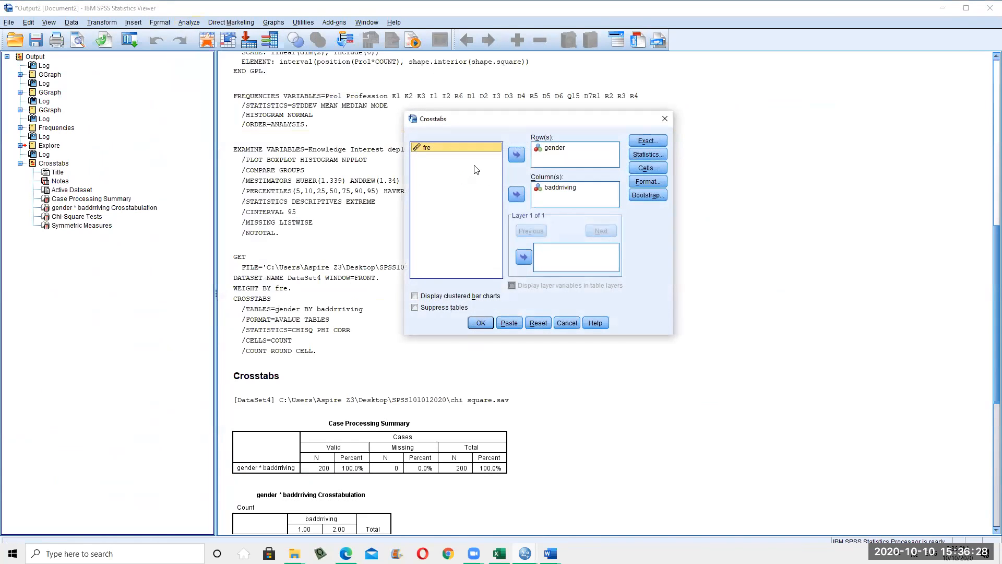
{"action": "left_click", "coordinate": [660, 157]}
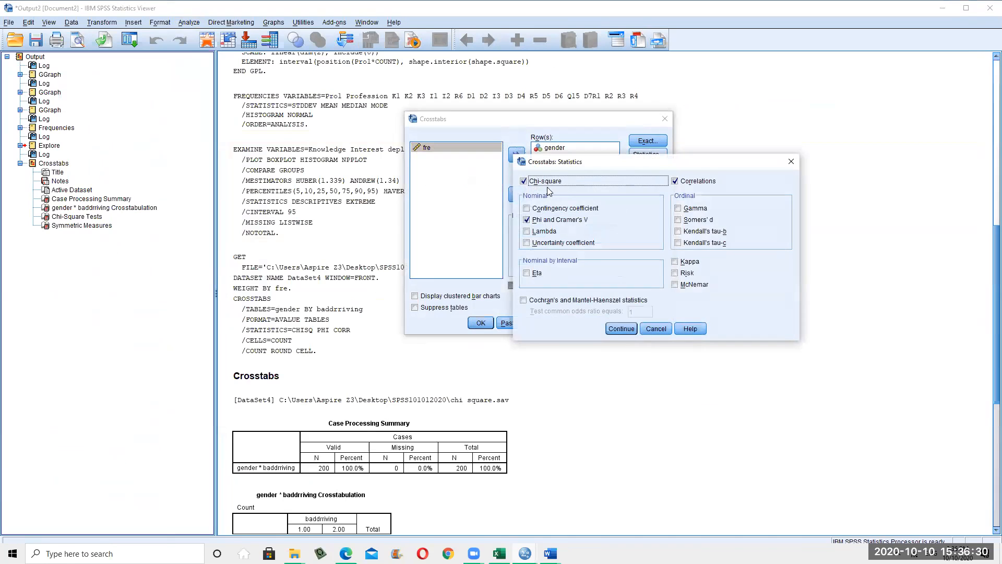
{"action": "left_click", "coordinate": [651, 329]}
{"action": "left_click", "coordinate": [650, 167]}
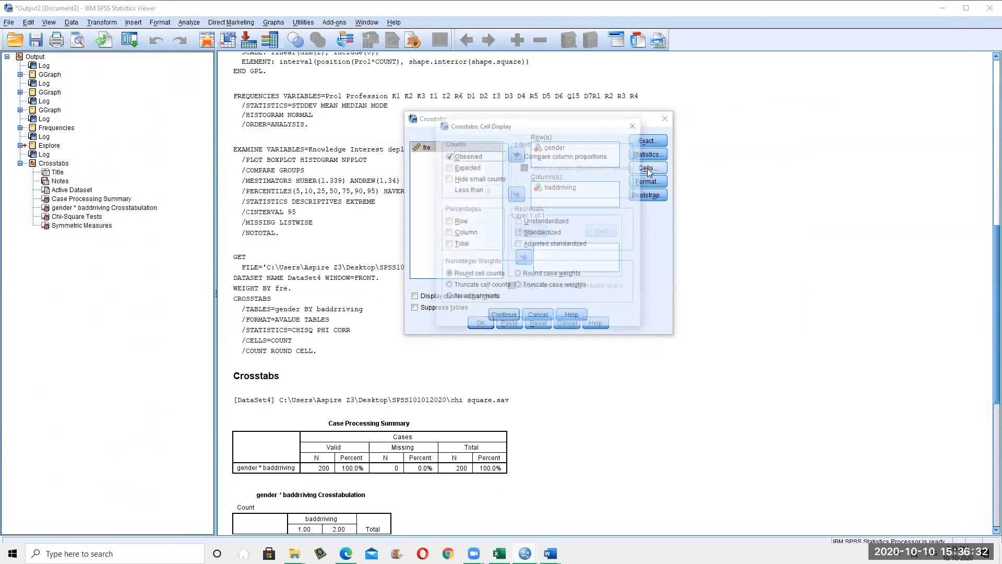
{"action": "left_click", "coordinate": [447, 167]}
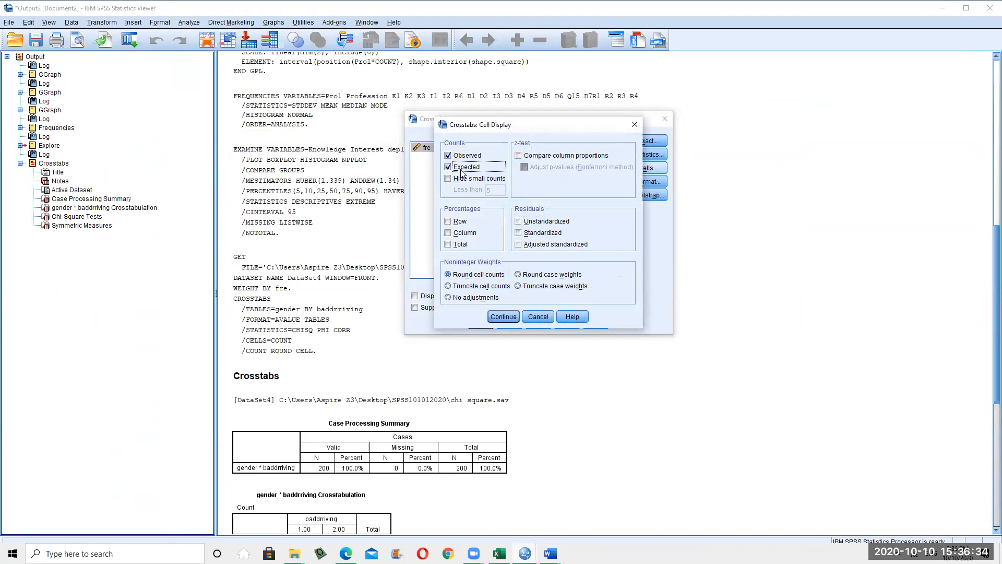
{"action": "left_click", "coordinate": [504, 316]}
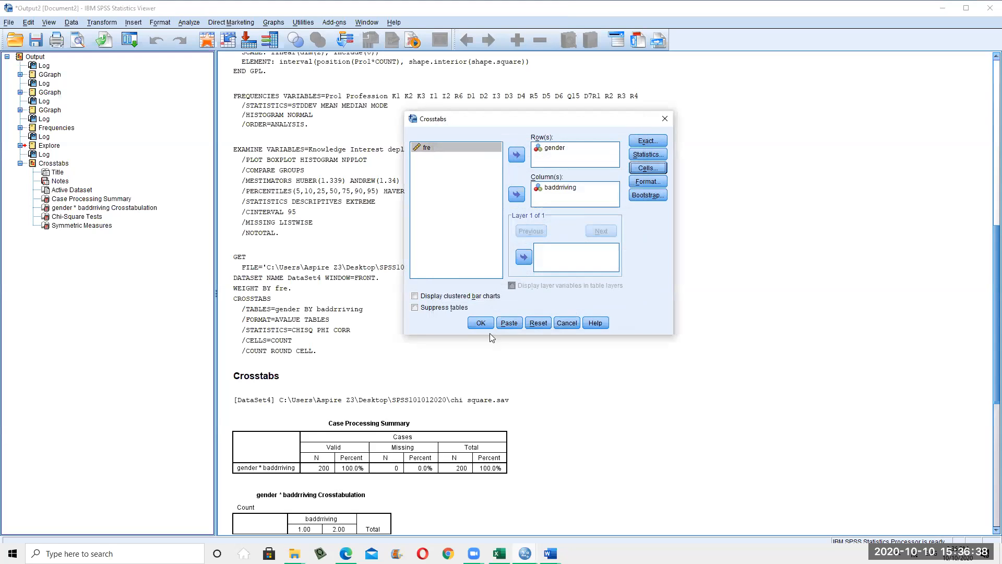
{"action": "left_click", "coordinate": [481, 323]}
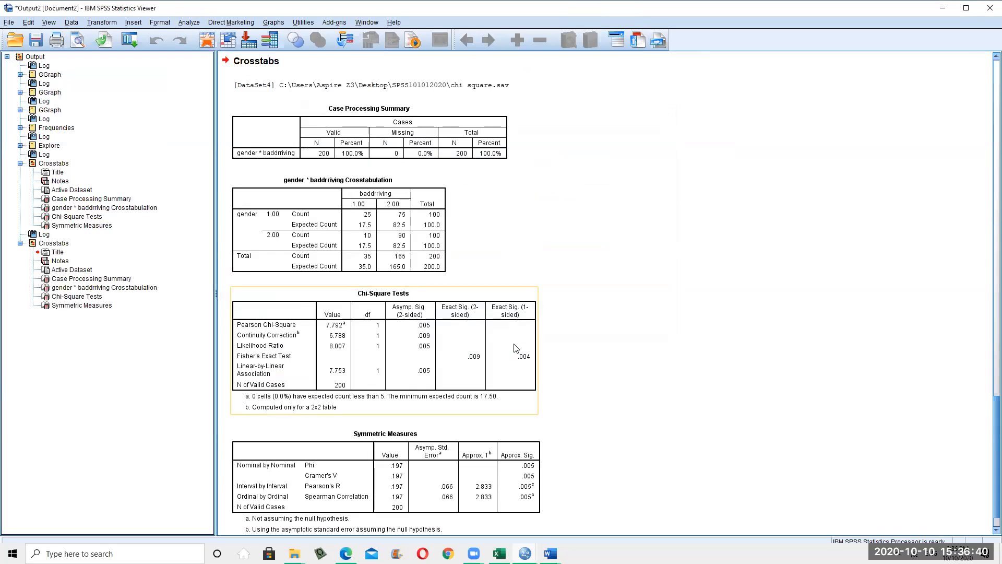
{"action": "scroll", "coordinate": [545, 355], "scroll_direction": "down", "scroll_amount": 1}
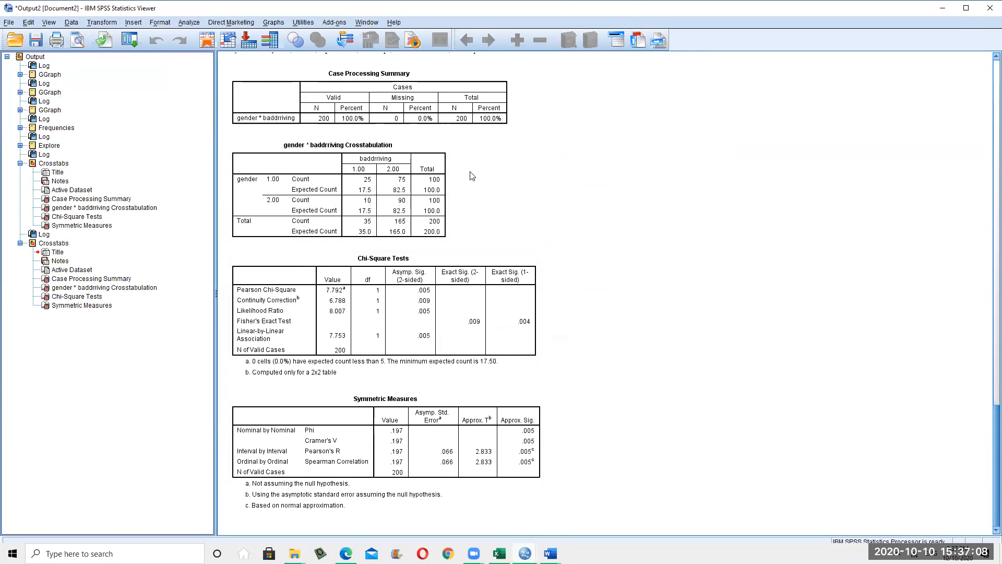
{"action": "left_click", "coordinate": [196, 26]}
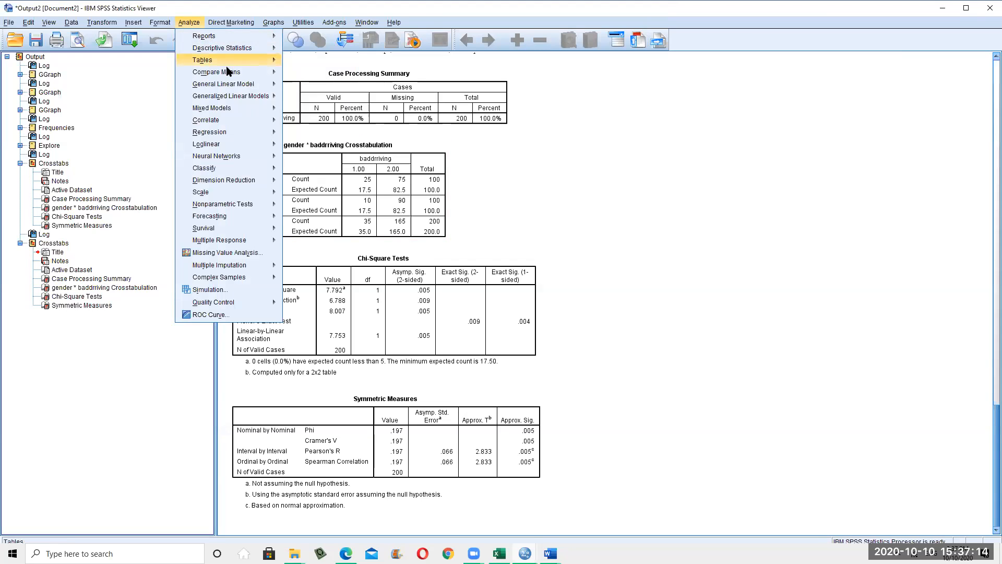
{"action": "mouse_move", "coordinate": [225, 76]}
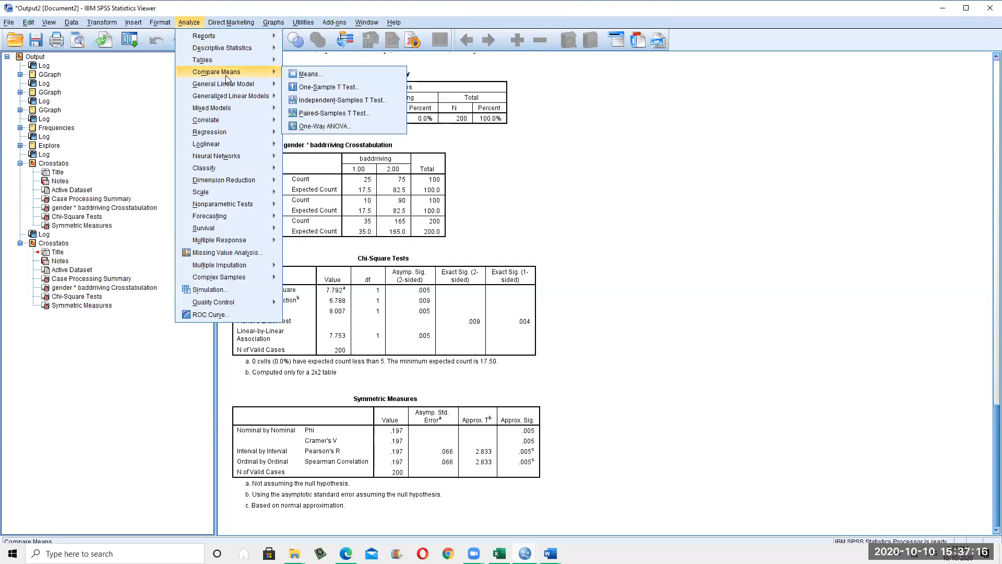
{"action": "mouse_move", "coordinate": [228, 50]}
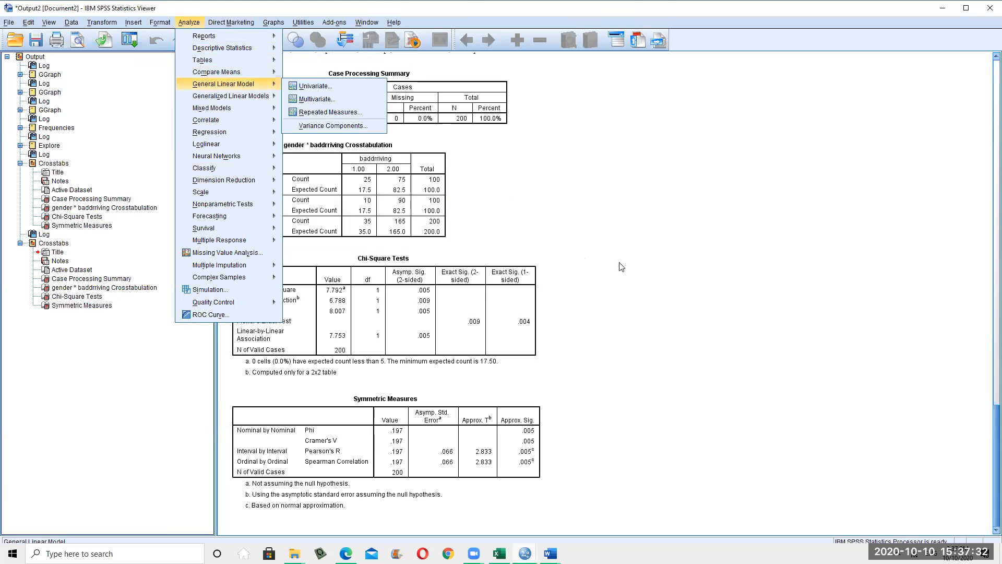
{"action": "left_click", "coordinate": [737, 331]}
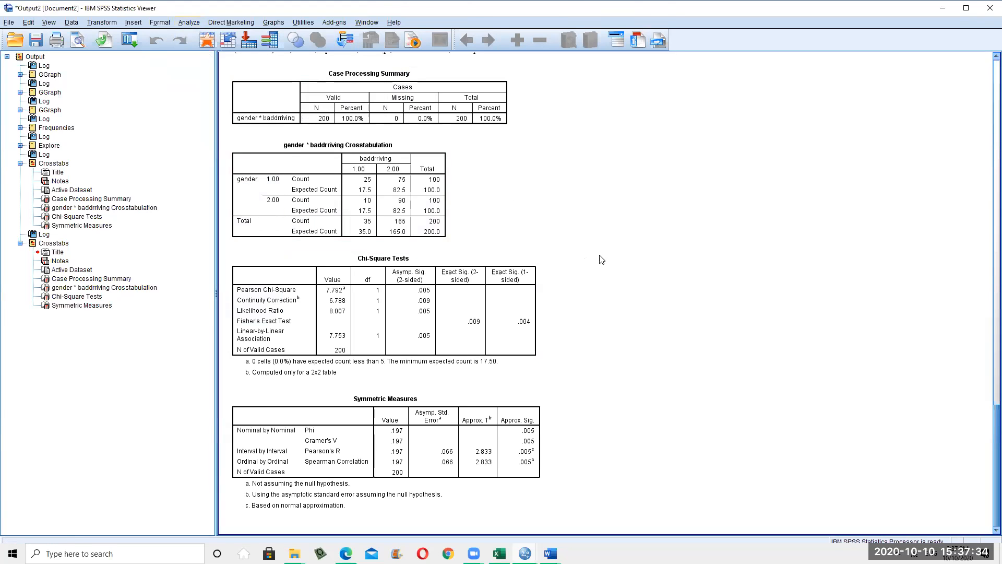
{"action": "left_click", "coordinate": [180, 24]}
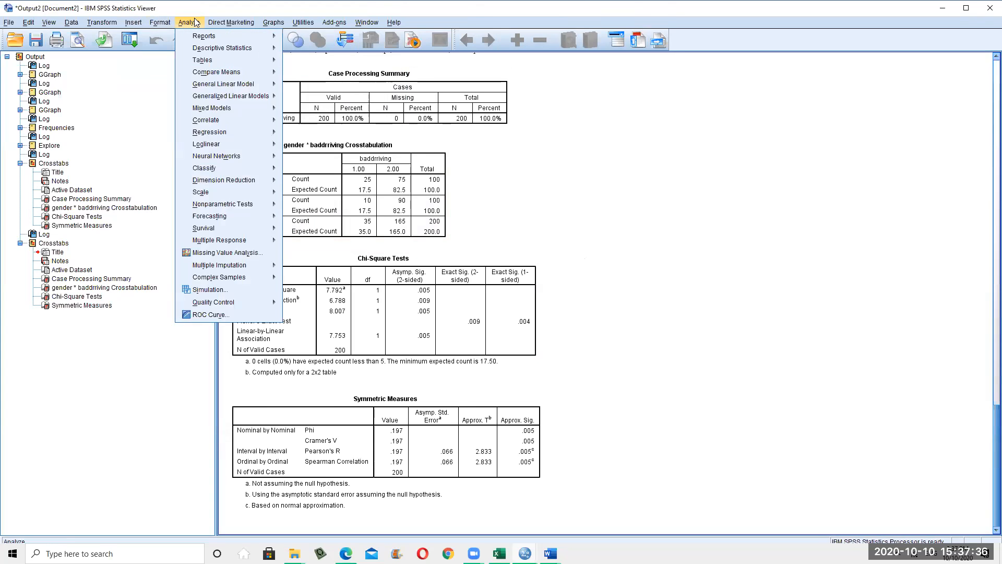
{"action": "left_click", "coordinate": [648, 292]}
{"action": "scroll", "coordinate": [709, 191], "scroll_direction": "up", "scroll_amount": 2}
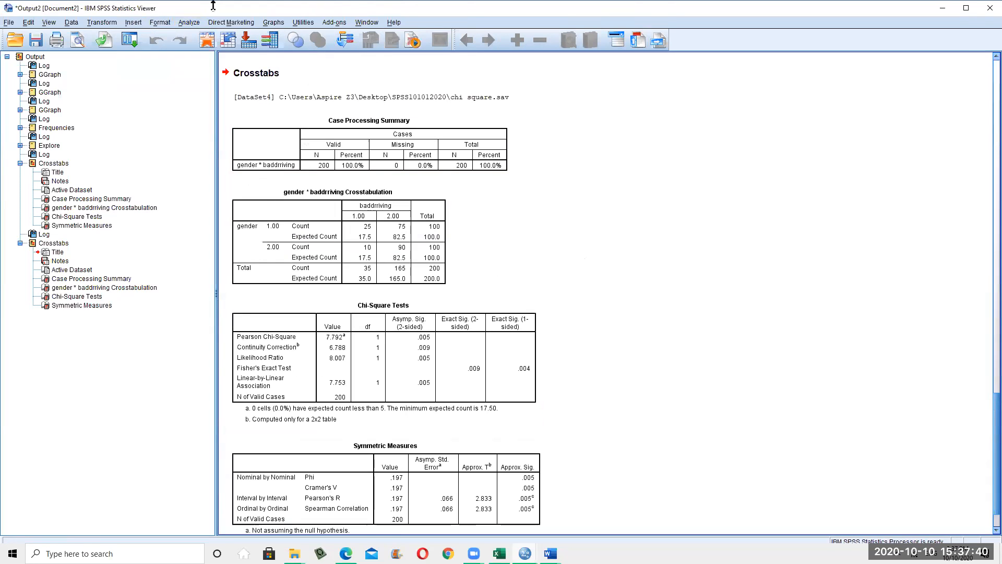
{"action": "scroll", "coordinate": [213, 6], "scroll_direction": "up", "scroll_amount": 6}
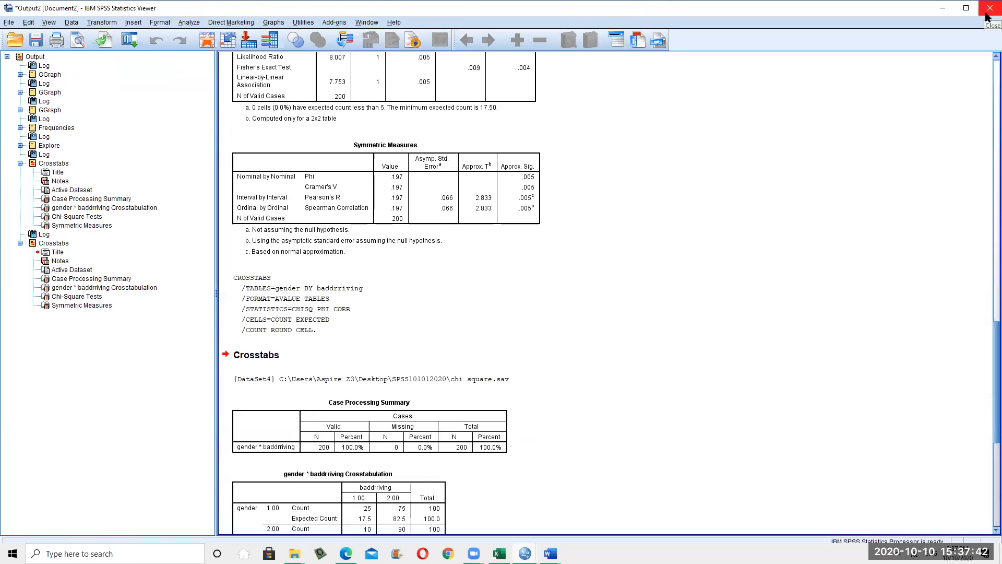
{"action": "scroll", "coordinate": [736, 274], "scroll_direction": "up", "scroll_amount": 1}
{"action": "scroll", "coordinate": [736, 274], "scroll_direction": "up", "scroll_amount": 4}
{"action": "scroll", "coordinate": [698, 293], "scroll_direction": "down", "scroll_amount": 10}
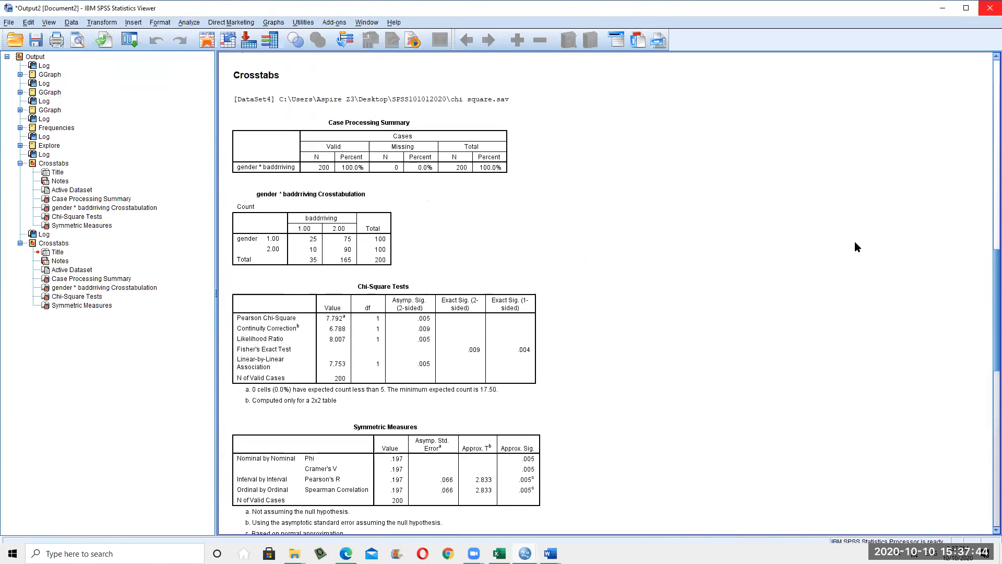
{"action": "left_click", "coordinate": [936, 15]}
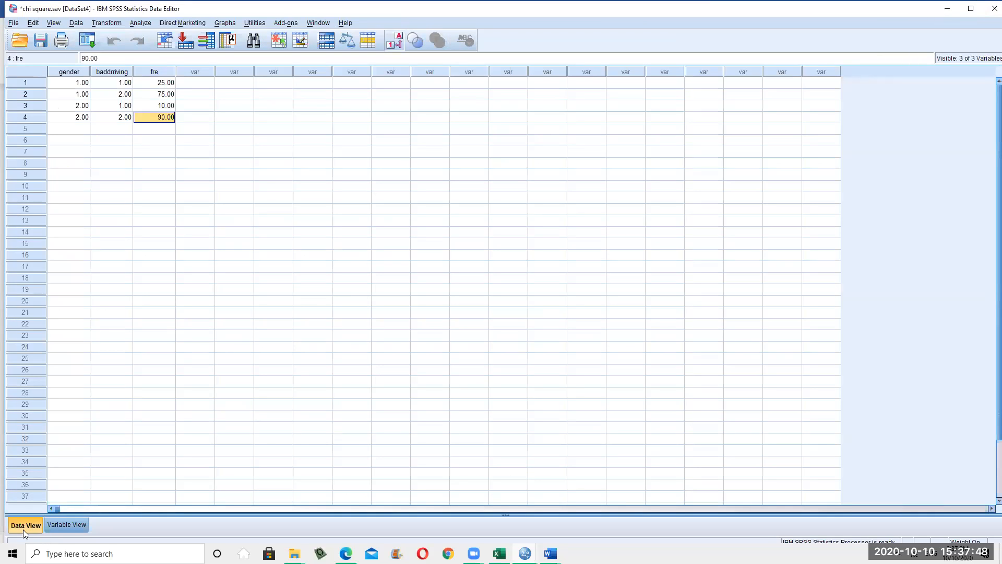
Review the gender, baddriving and fre variable definitions, then close the chi square dataset
{"action": "left_click", "coordinate": [62, 525]}
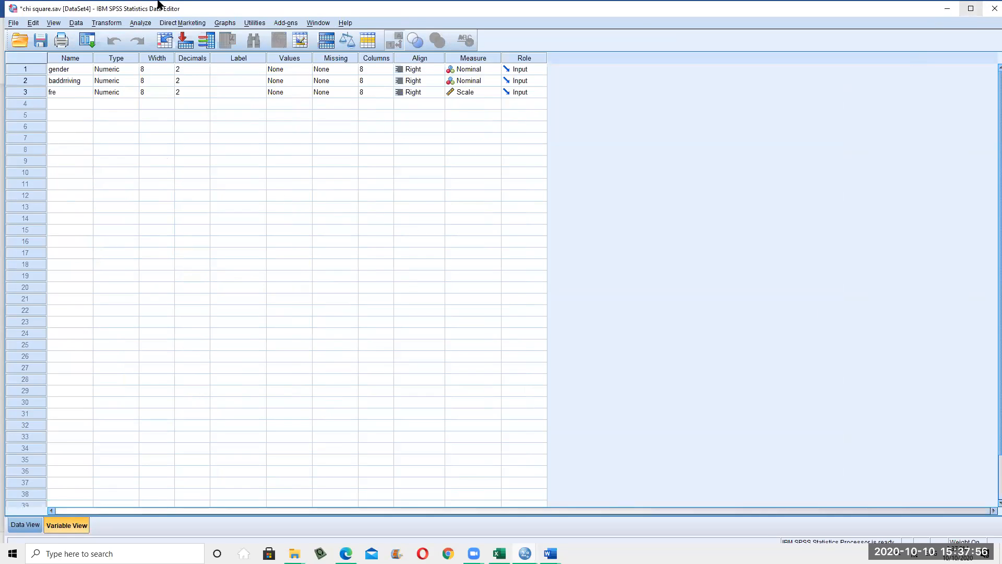
{"action": "left_click", "coordinate": [994, 8]}
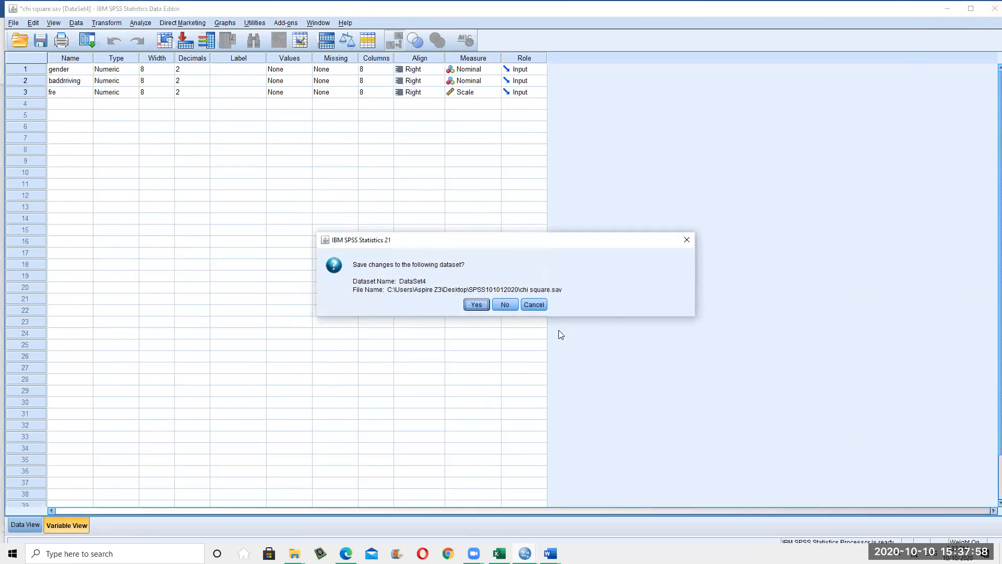
Close chi square.sav without saving, then inspect Untitled2's Pro1 and Profession values and select the Pro1 column
{"action": "left_click", "coordinate": [504, 305]}
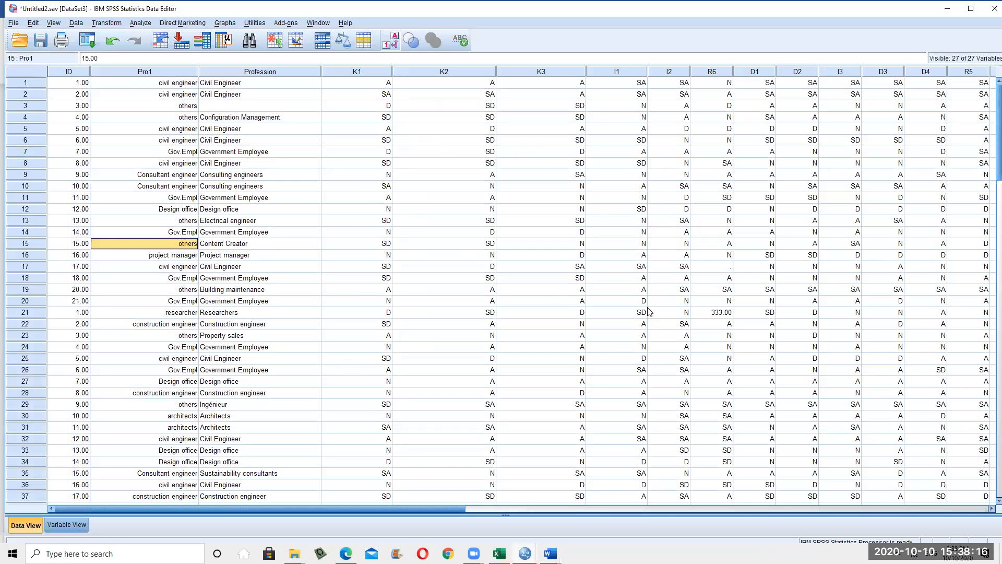
{"action": "left_click", "coordinate": [177, 84]}
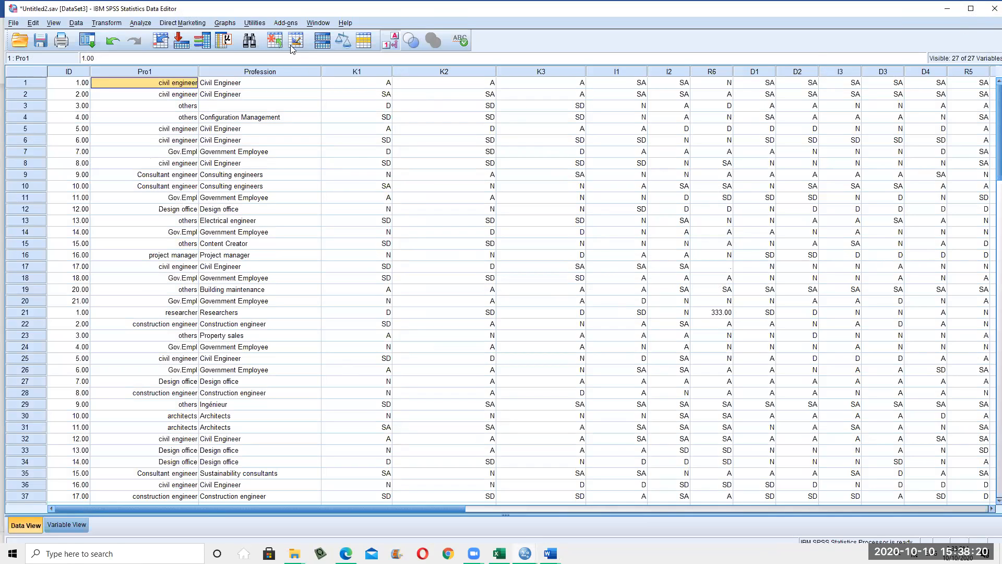
{"action": "left_click", "coordinate": [231, 83]}
{"action": "scroll", "coordinate": [244, 204], "scroll_direction": "down", "scroll_amount": 1}
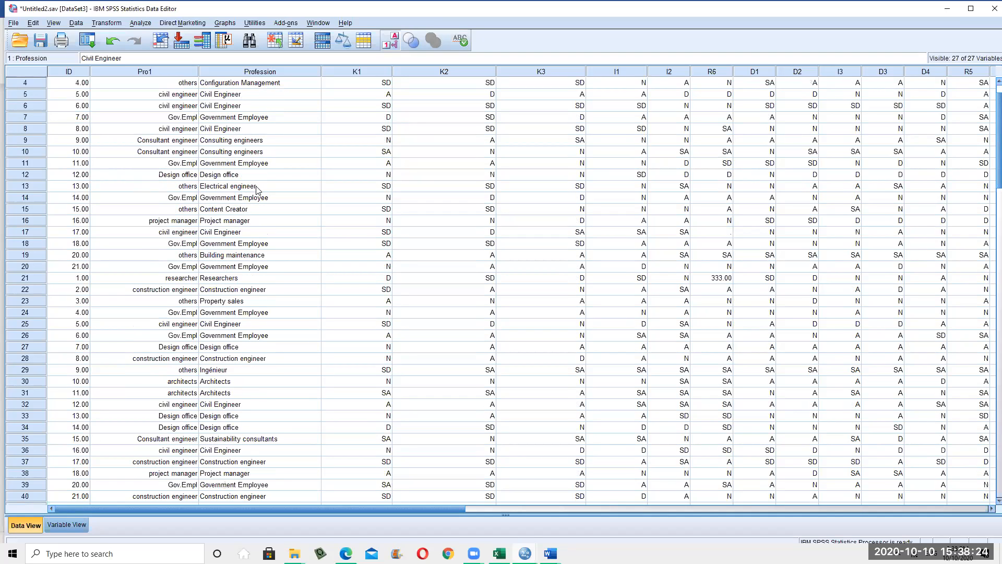
{"action": "scroll", "coordinate": [256, 189], "scroll_direction": "up", "scroll_amount": 1}
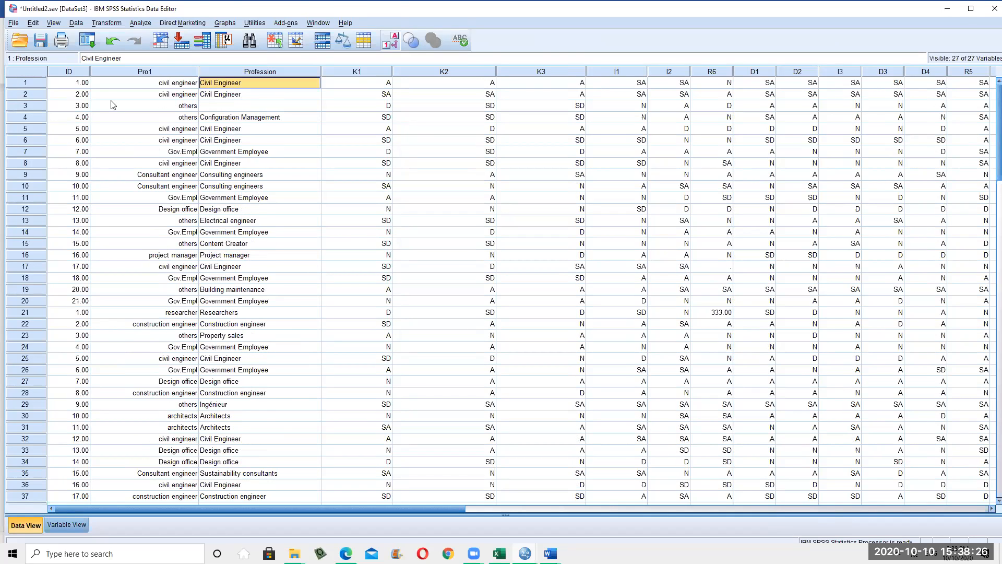
{"action": "left_click", "coordinate": [141, 76]}
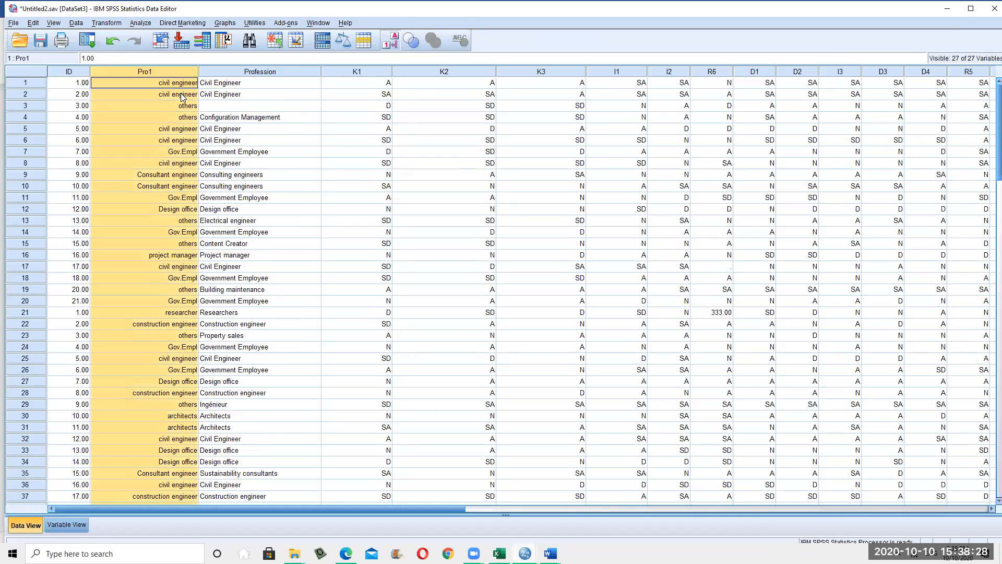
{"action": "scroll", "coordinate": [251, 259], "scroll_direction": "down", "scroll_amount": 20}
{"action": "scroll", "coordinate": [251, 260], "scroll_direction": "down", "scroll_amount": 20}
{"action": "scroll", "coordinate": [246, 258], "scroll_direction": "up", "scroll_amount": 20}
In Variable View, review Pro1's value labels and close them without changes
{"action": "left_click", "coordinate": [66, 525]}
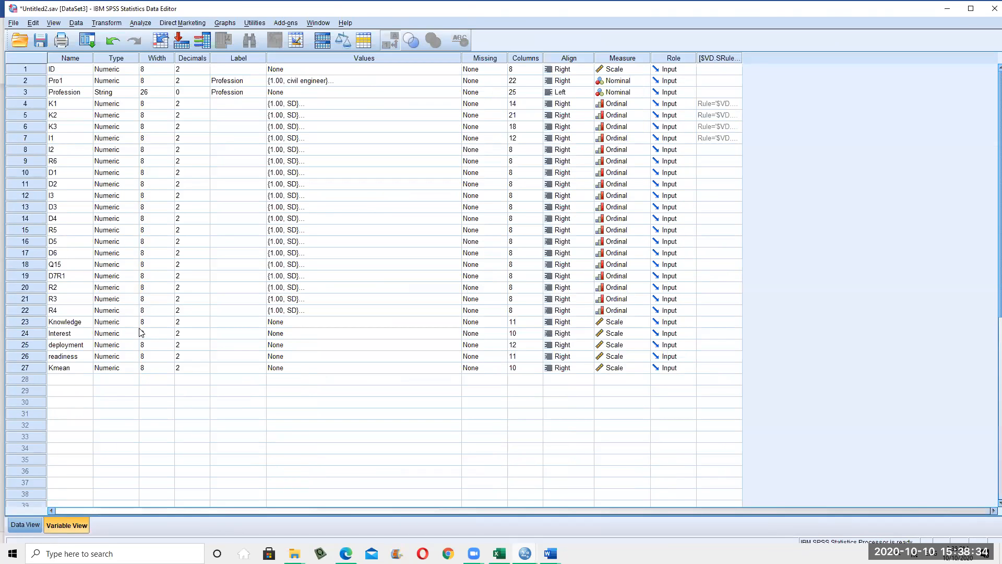
{"action": "left_click", "coordinate": [347, 81]}
{"action": "left_click", "coordinate": [457, 80]}
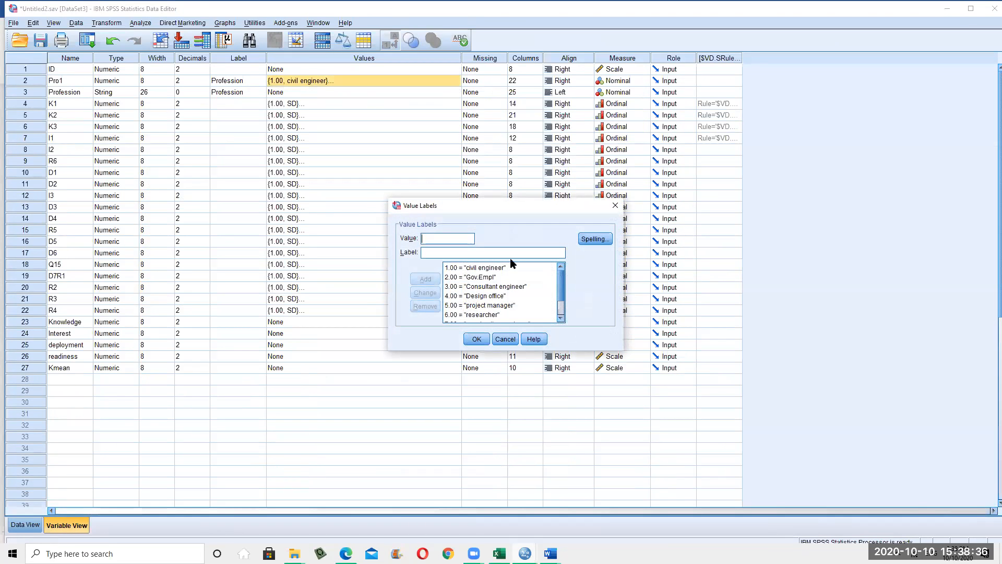
{"action": "scroll", "coordinate": [515, 295], "scroll_direction": "down", "scroll_amount": 2}
{"action": "scroll", "coordinate": [493, 303], "scroll_direction": "up", "scroll_amount": 2}
{"action": "scroll", "coordinate": [493, 306], "scroll_direction": "down", "scroll_amount": 2}
{"action": "scroll", "coordinate": [523, 314], "scroll_direction": "up", "scroll_amount": 2}
{"action": "left_click", "coordinate": [514, 340]}
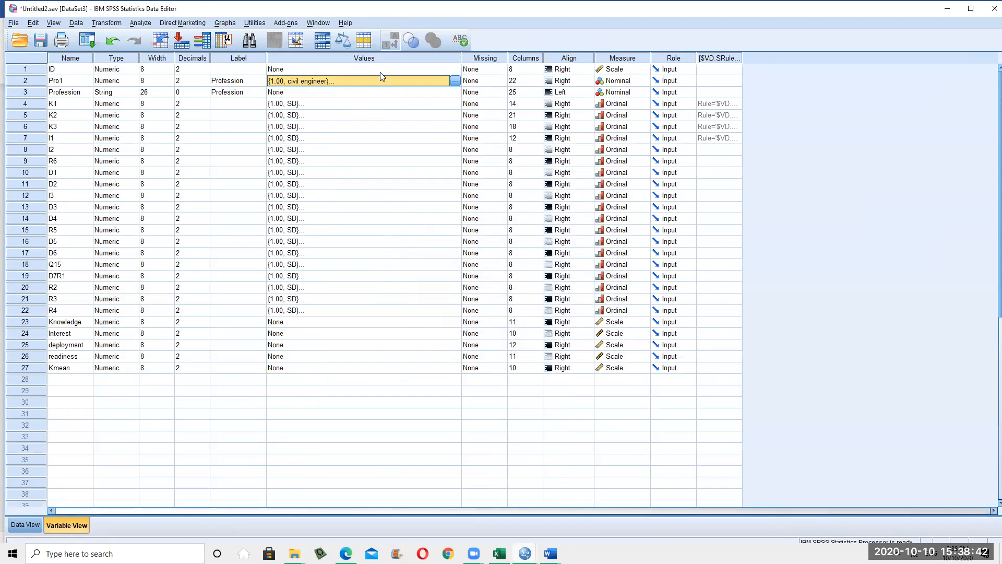
Check Profession's value labels, find them empty, and return to Pro1's Values cell
{"action": "left_click", "coordinate": [396, 95]}
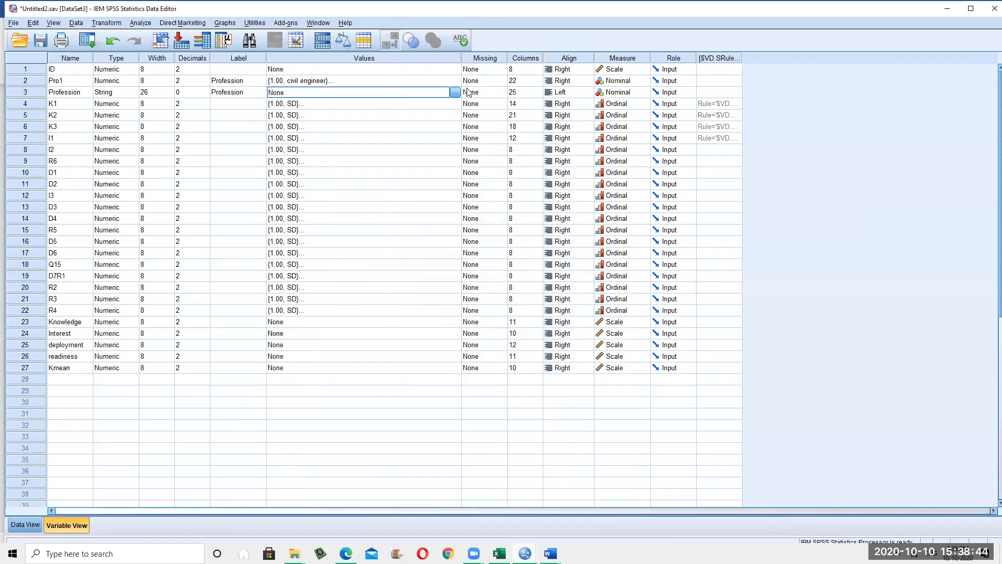
{"action": "left_click", "coordinate": [454, 94]}
{"action": "left_click", "coordinate": [505, 340]}
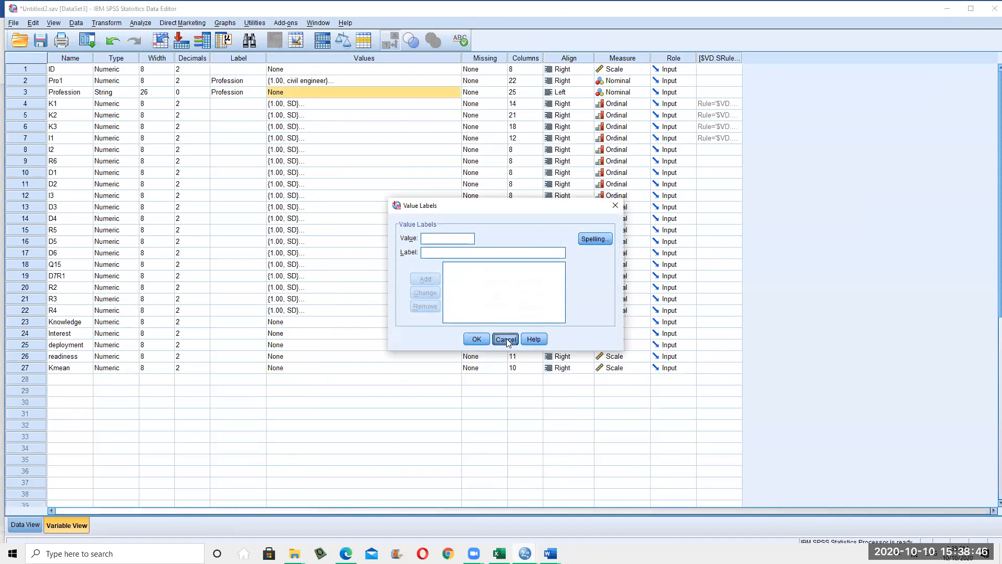
{"action": "left_click", "coordinate": [308, 81]}
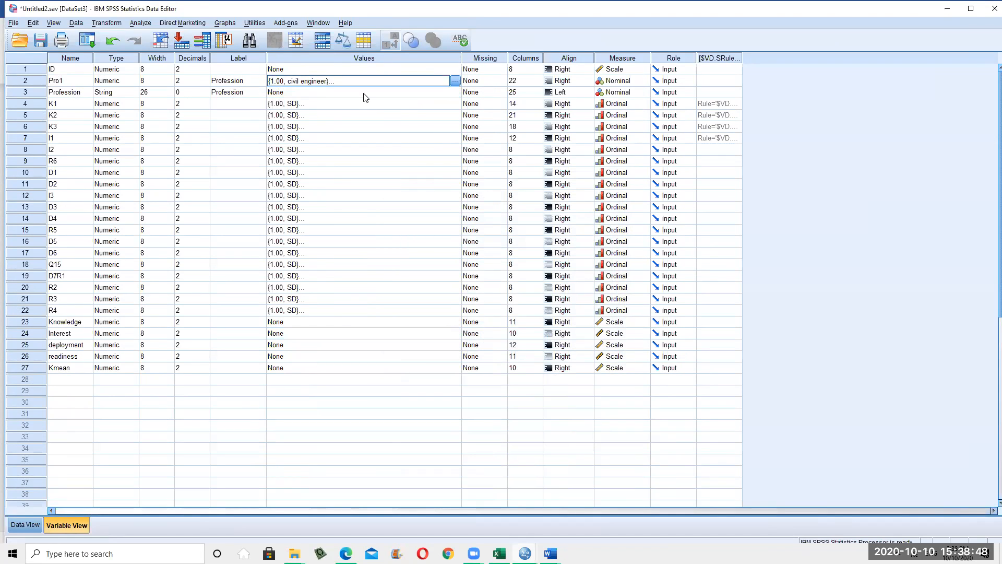
Browse the Analyze menu, close it, and minimise the SPSS data editor
{"action": "left_click", "coordinate": [141, 23]}
{"action": "mouse_move", "coordinate": [167, 26]}
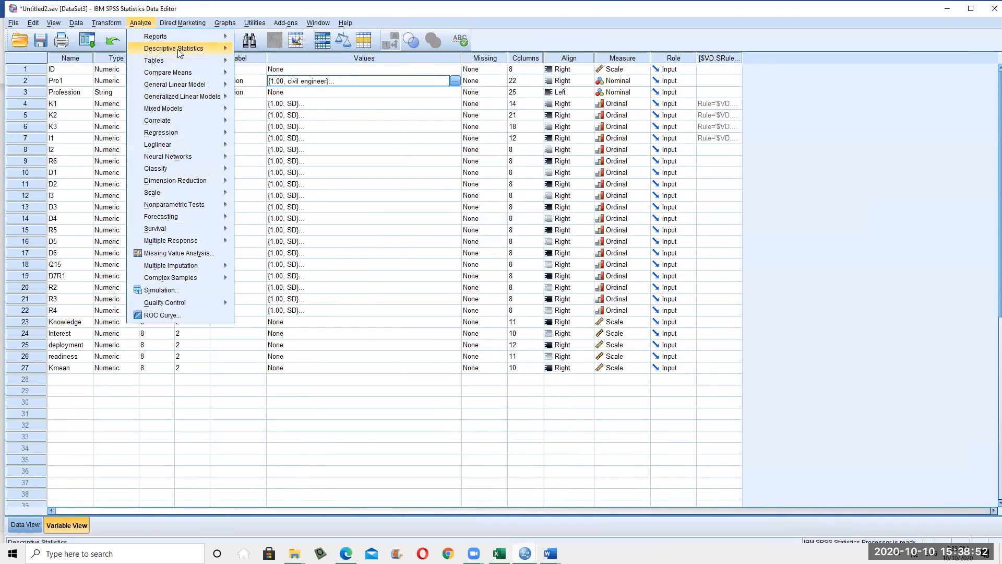
{"action": "mouse_move", "coordinate": [179, 53]}
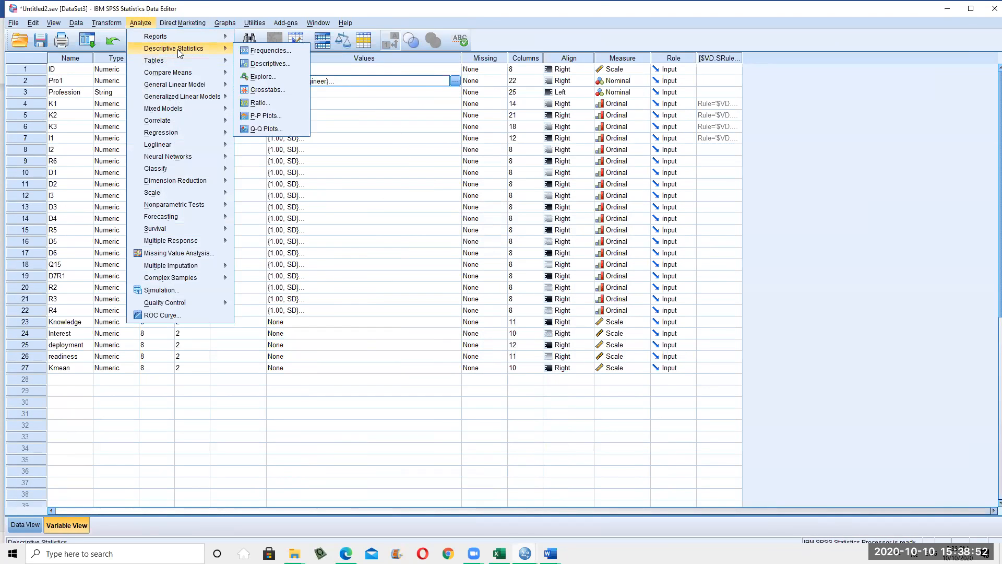
{"action": "left_click", "coordinate": [417, 326]}
{"action": "left_click", "coordinate": [946, 8]}
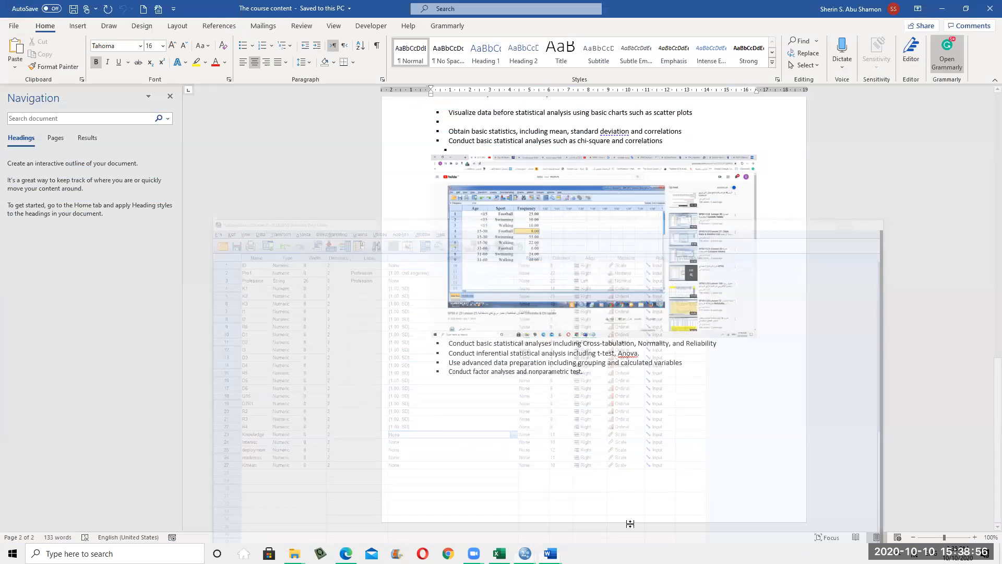
Open hotel_evaluation.sav from the SPSS101012020 folder and view its case data
{"action": "scroll", "coordinate": [581, 399], "scroll_direction": "up", "scroll_amount": 4}
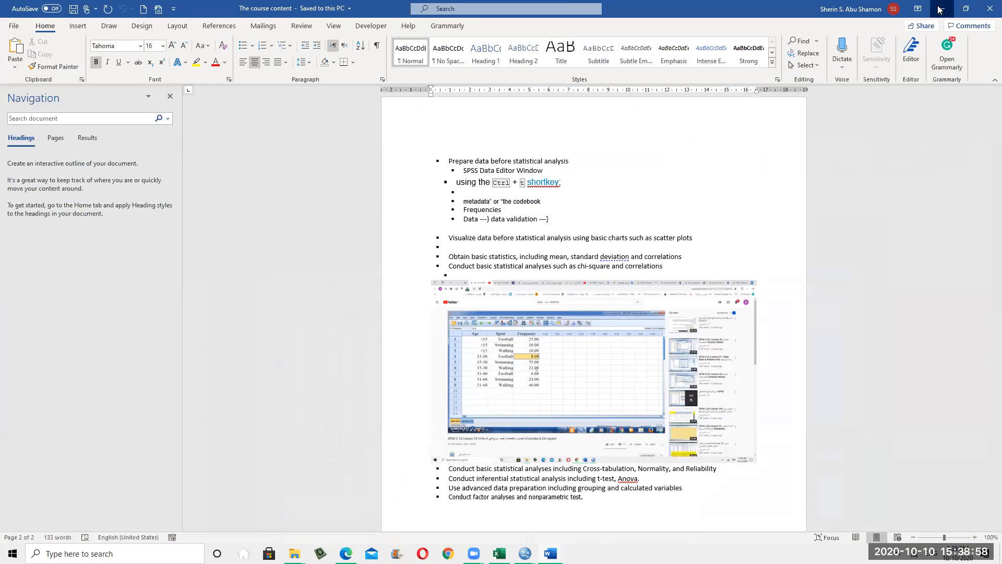
{"action": "left_click", "coordinate": [939, 9]}
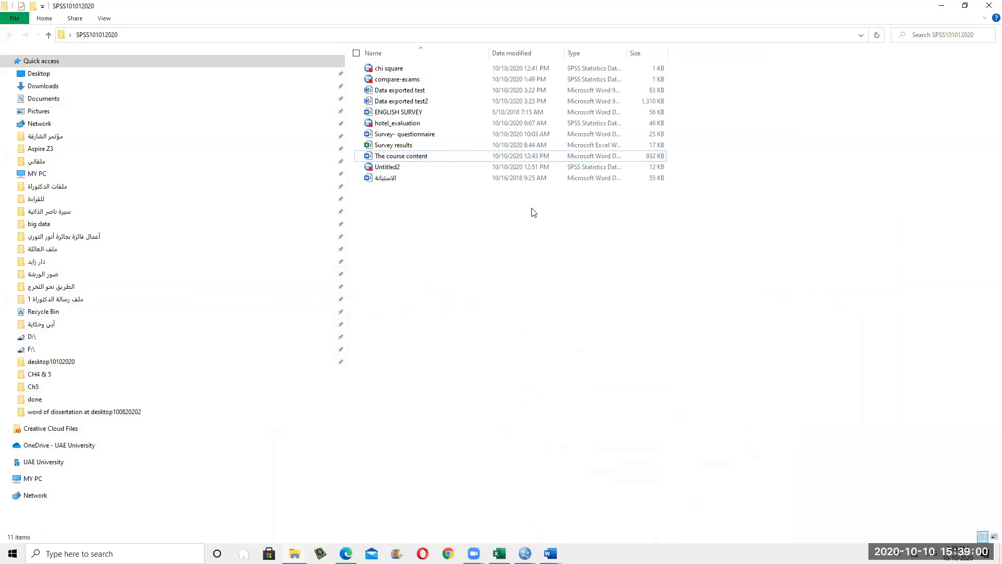
{"action": "double_click", "coordinate": [415, 123]}
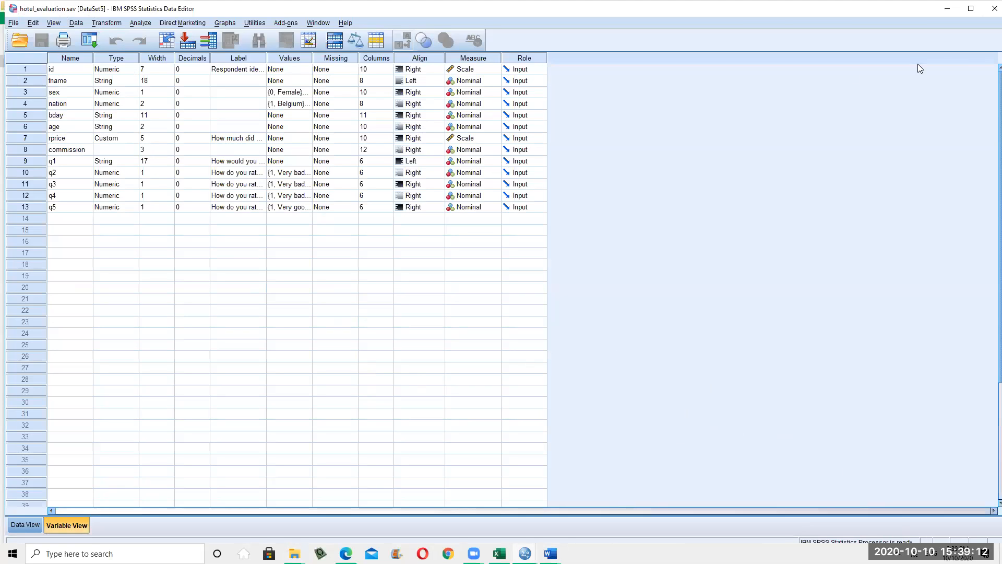
{"action": "left_click", "coordinate": [22, 528]}
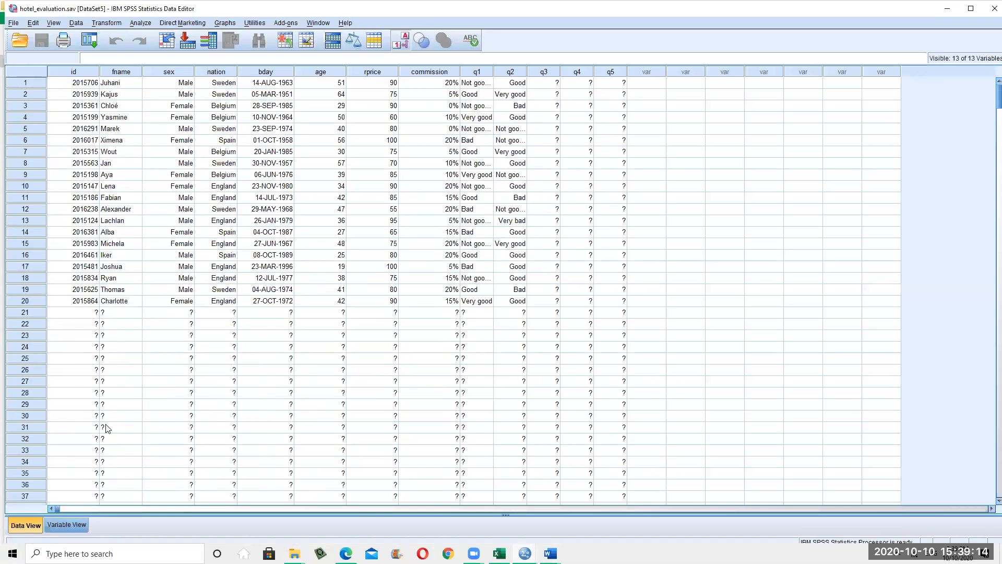
Turn off value labels so the sex, nation and q2–q5 columns show numeric codes
{"action": "left_click", "coordinate": [179, 73]}
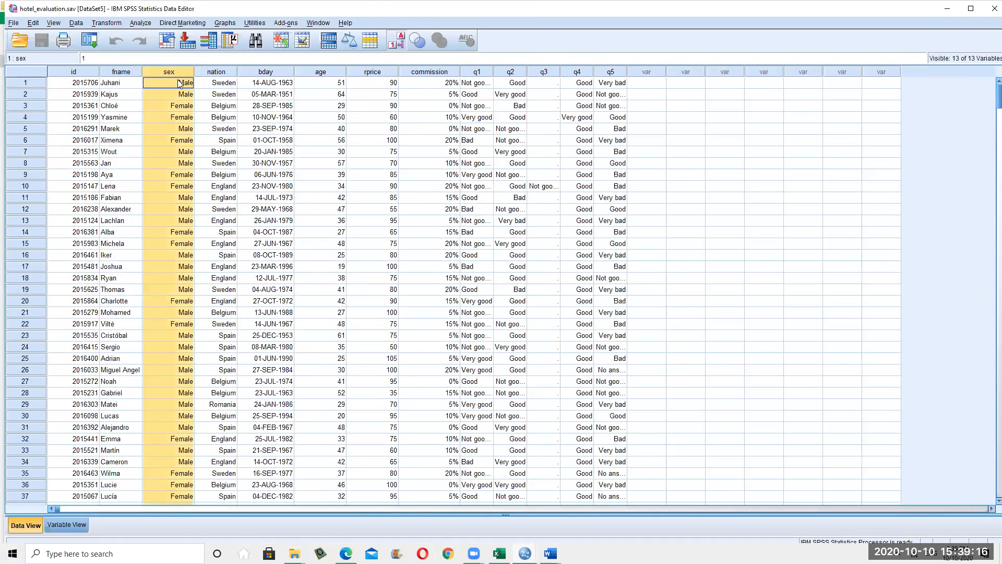
{"action": "left_click", "coordinate": [477, 74]}
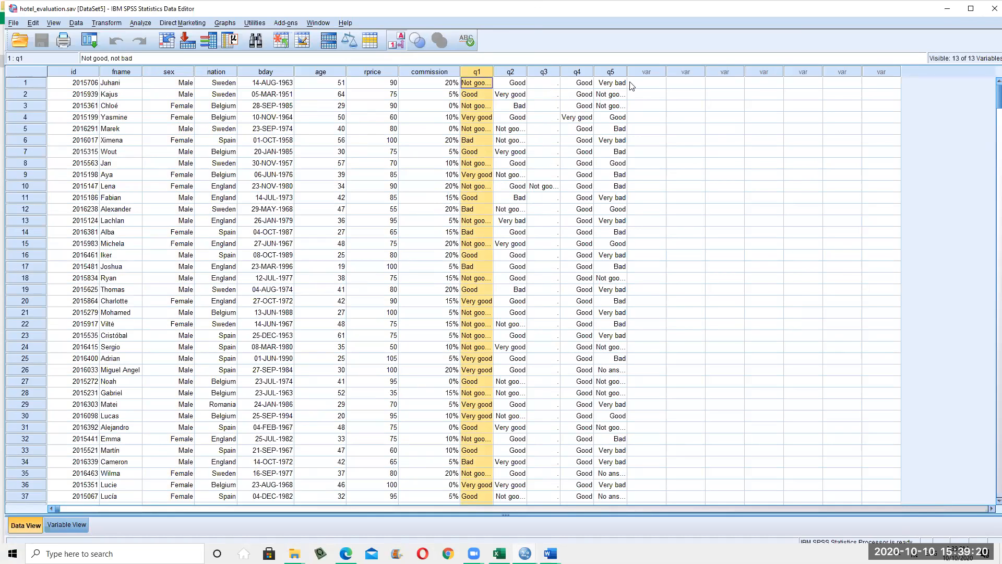
{"action": "left_click", "coordinate": [396, 42]}
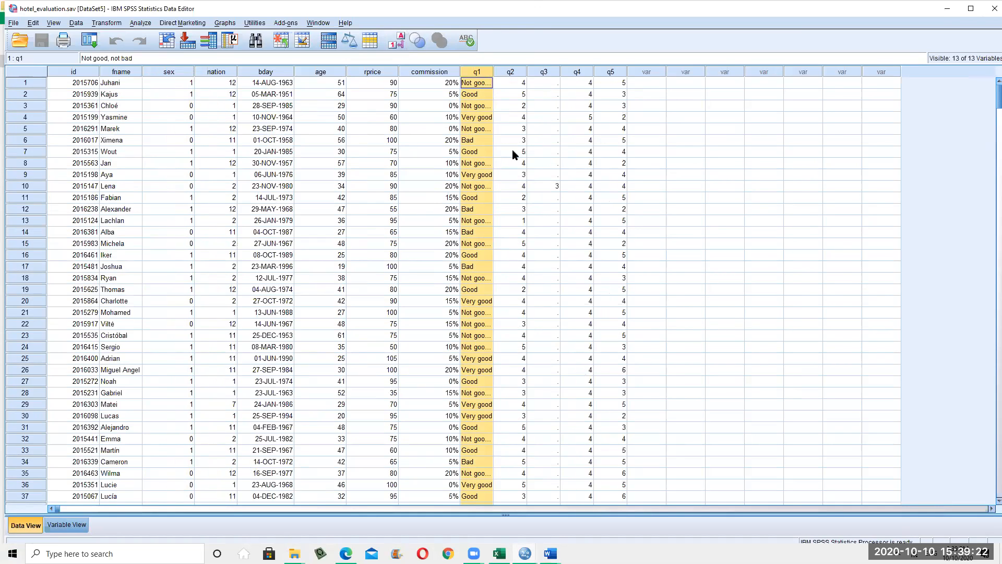
{"action": "left_click", "coordinate": [522, 74]}
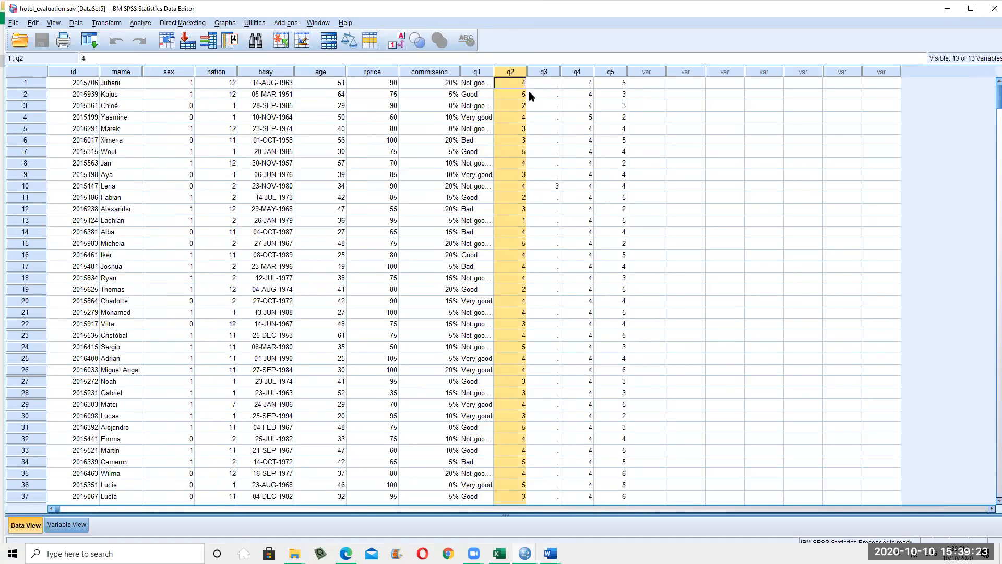
{"action": "left_click", "coordinate": [611, 73]}
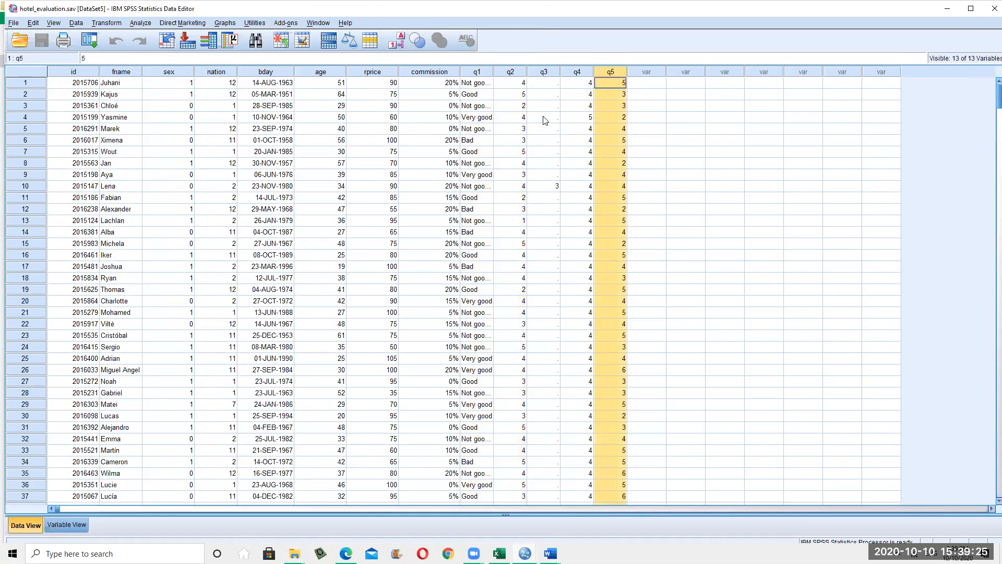
{"action": "left_click", "coordinate": [142, 23]}
{"action": "mouse_move", "coordinate": [168, 75]}
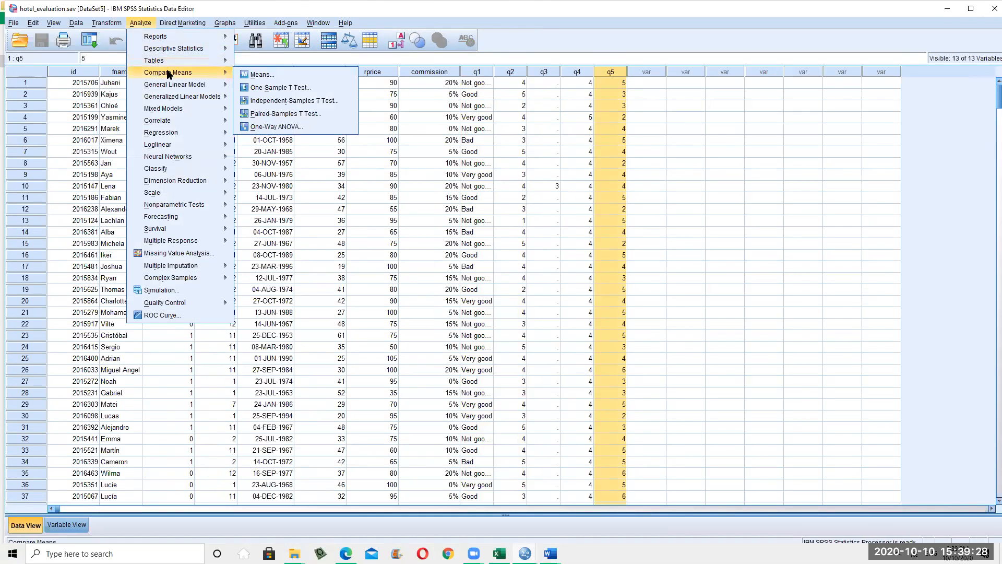
Start an Independent-Samples T Test with sex as grouping variable, then cancel it
{"action": "left_click", "coordinate": [300, 99]}
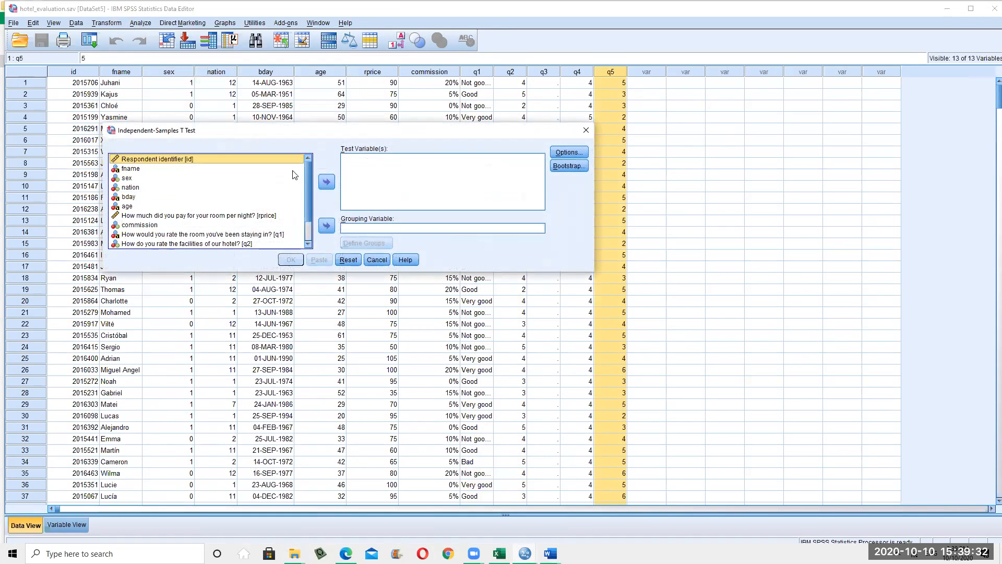
{"action": "left_click", "coordinate": [128, 178]}
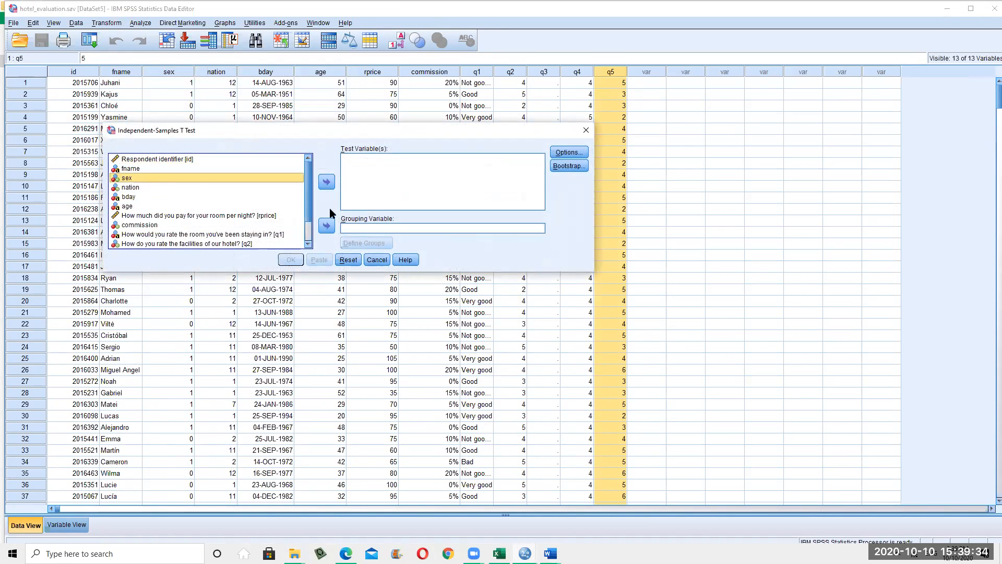
{"action": "left_click", "coordinate": [327, 226]}
{"action": "left_click", "coordinate": [366, 241]}
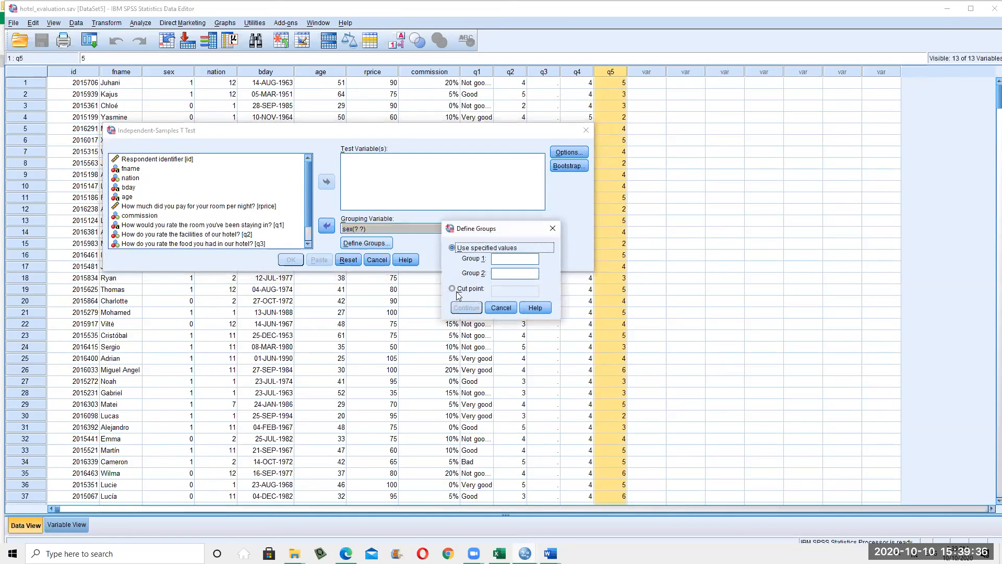
{"action": "left_click", "coordinate": [499, 308]}
{"action": "left_click", "coordinate": [376, 259]}
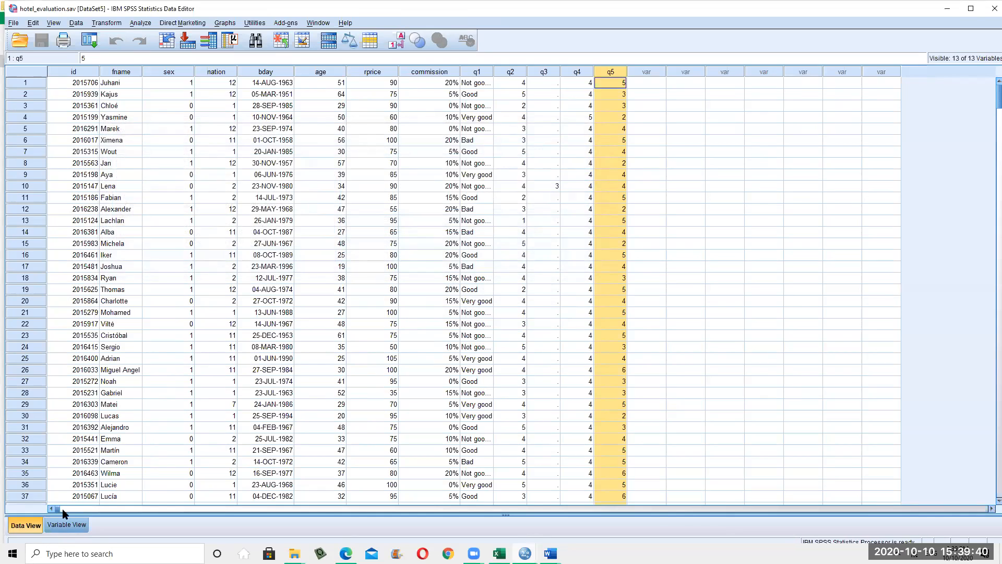
In Variable View, confirm sex's value labels are 0 = Female and 1 = Male
{"action": "left_click", "coordinate": [65, 525]}
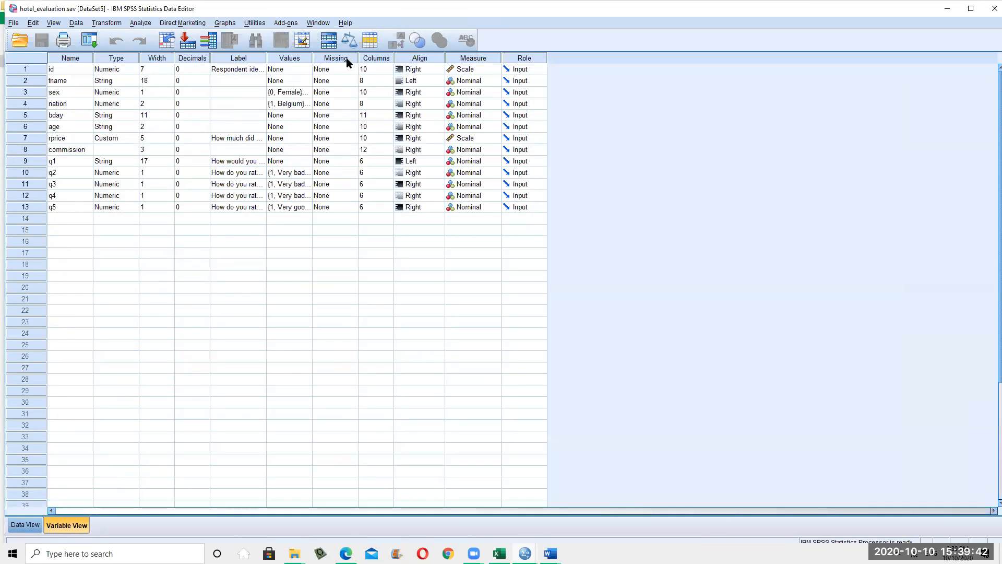
{"action": "left_click", "coordinate": [290, 93]}
{"action": "left_click", "coordinate": [308, 93]}
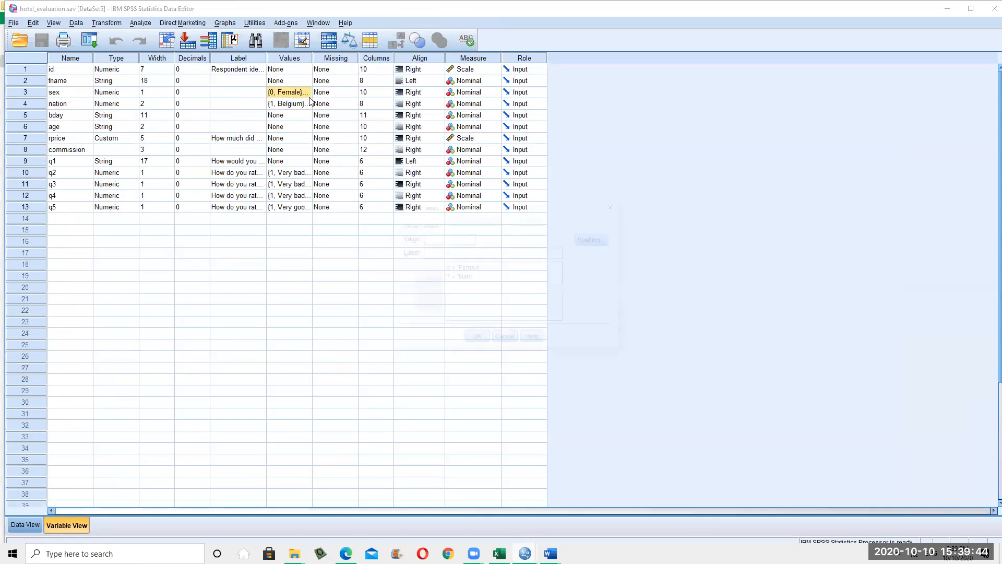
{"action": "left_click", "coordinate": [458, 268]}
{"action": "left_click", "coordinate": [454, 277]}
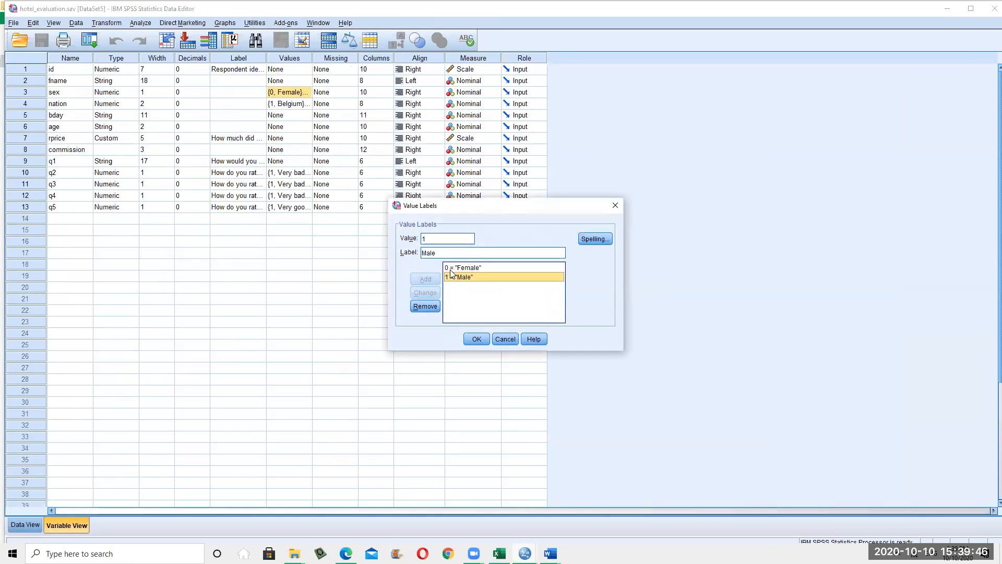
{"action": "left_click", "coordinate": [506, 340]}
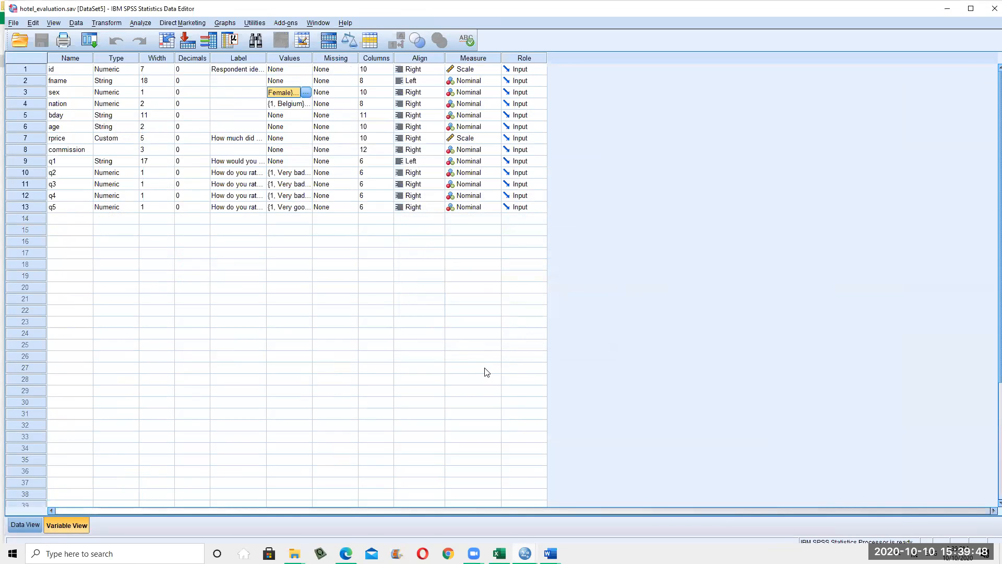
{"action": "left_click", "coordinate": [488, 344]}
{"action": "left_click", "coordinate": [175, 23]}
{"action": "left_click", "coordinate": [149, 24]}
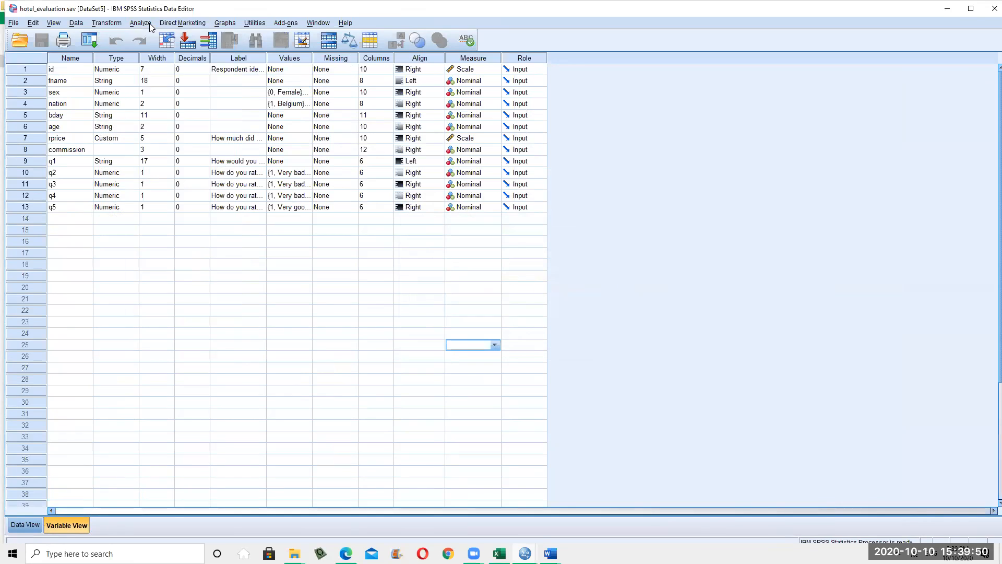
Start an Independent-Samples T Test with sex as the grouping variable
{"action": "left_click", "coordinate": [151, 25]}
{"action": "mouse_move", "coordinate": [209, 48]}
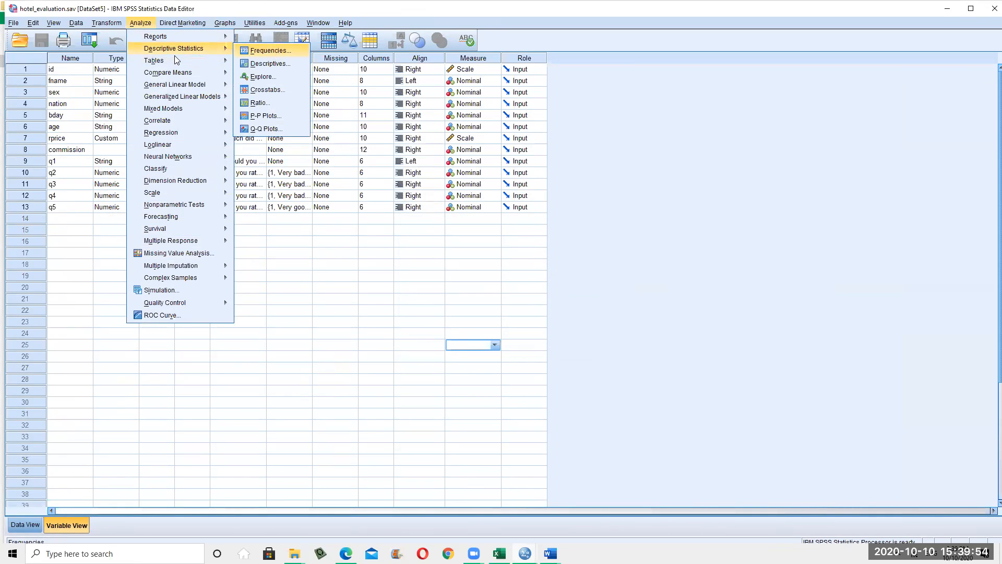
{"action": "mouse_move", "coordinate": [180, 72]}
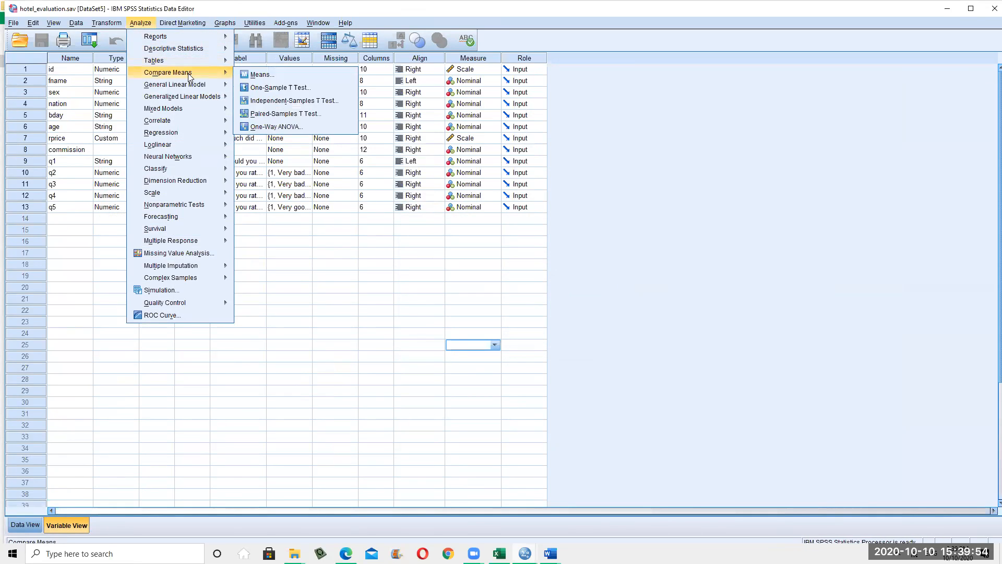
{"action": "left_click", "coordinate": [285, 101]}
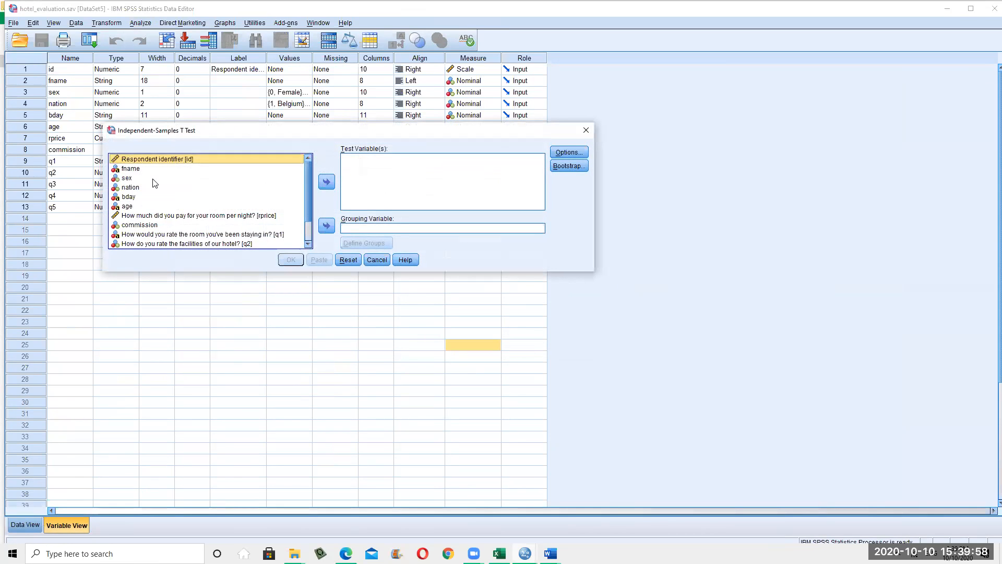
{"action": "left_click", "coordinate": [157, 178]}
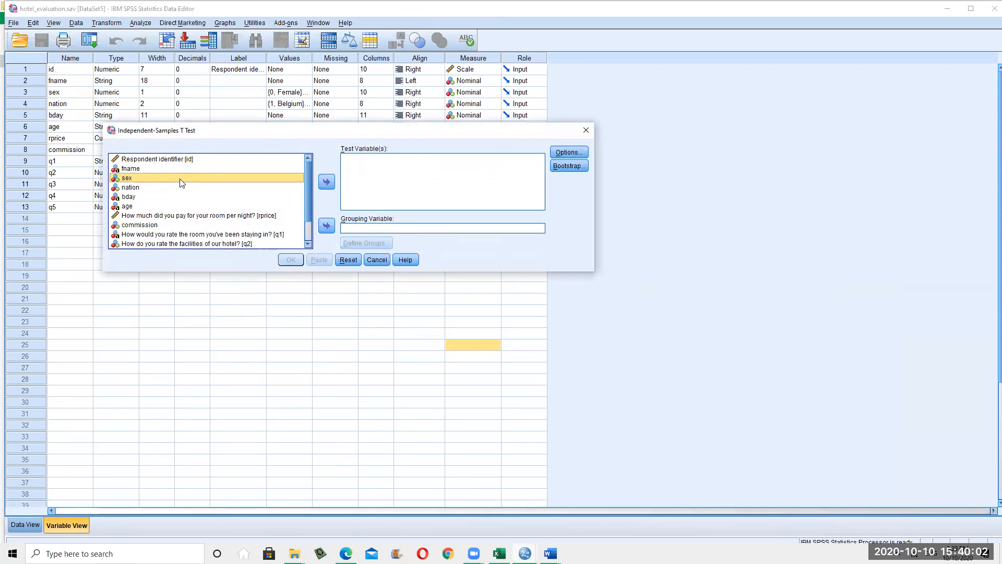
{"action": "left_click", "coordinate": [329, 225]}
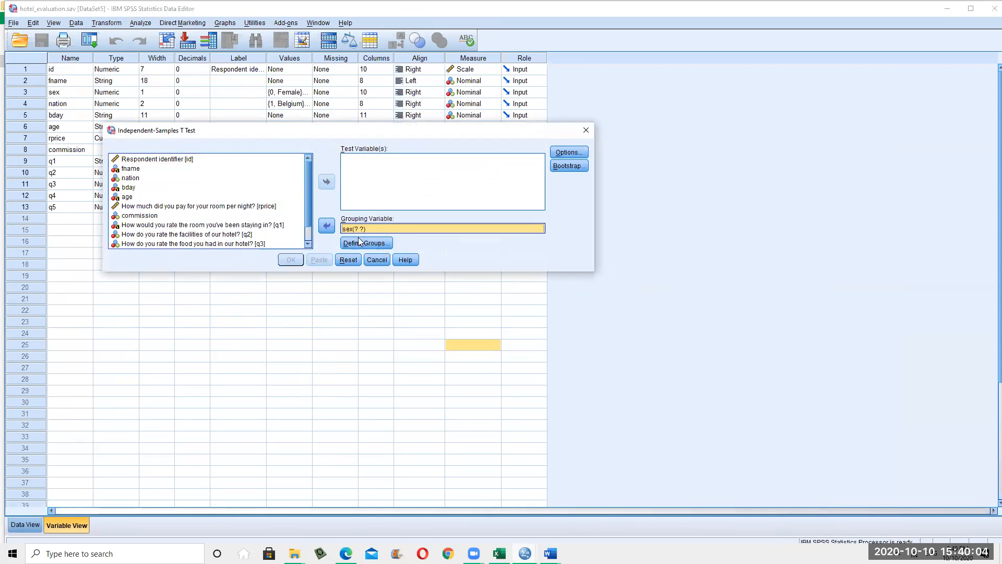
Define the sex groups, correcting the codes from 1 and 2 to 0 and 1
{"action": "left_click", "coordinate": [368, 243]}
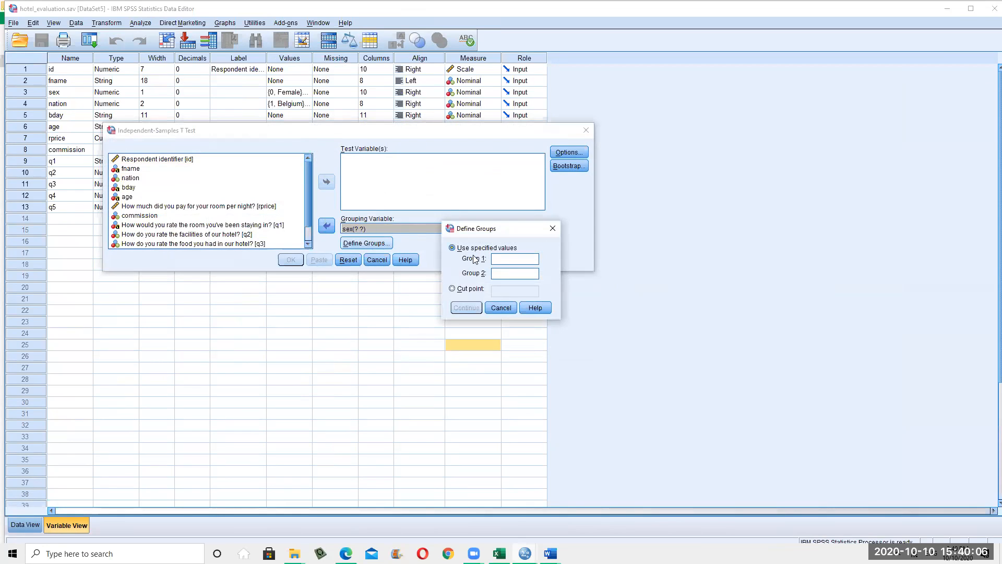
{"action": "type", "text": "2"}
{"action": "left_click", "coordinate": [468, 309]}
{"action": "left_click", "coordinate": [356, 177]}
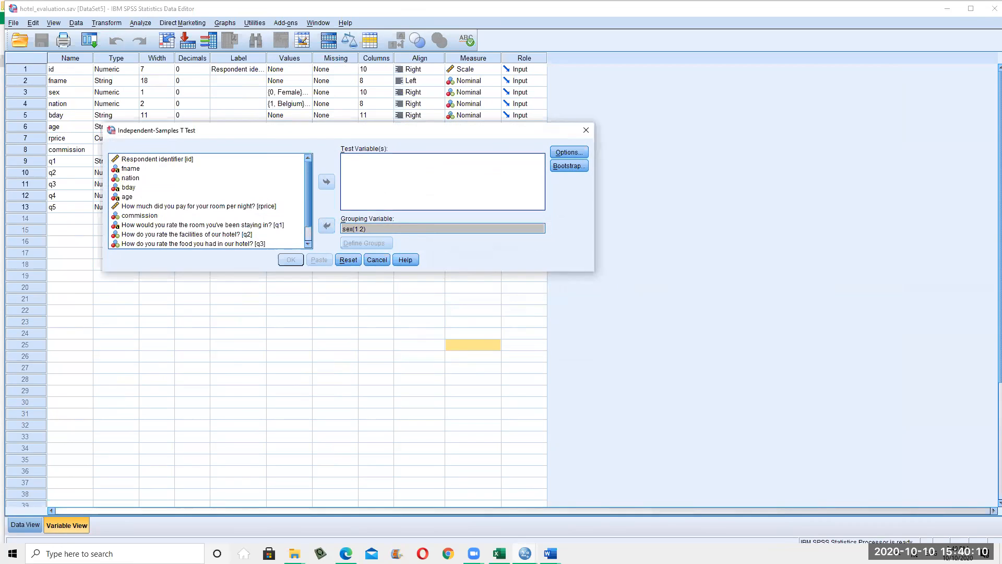
{"action": "left_click", "coordinate": [11, 528]}
{"action": "left_click", "coordinate": [364, 157]}
{"action": "scroll", "coordinate": [163, 179], "scroll_direction": "down", "scroll_amount": 1}
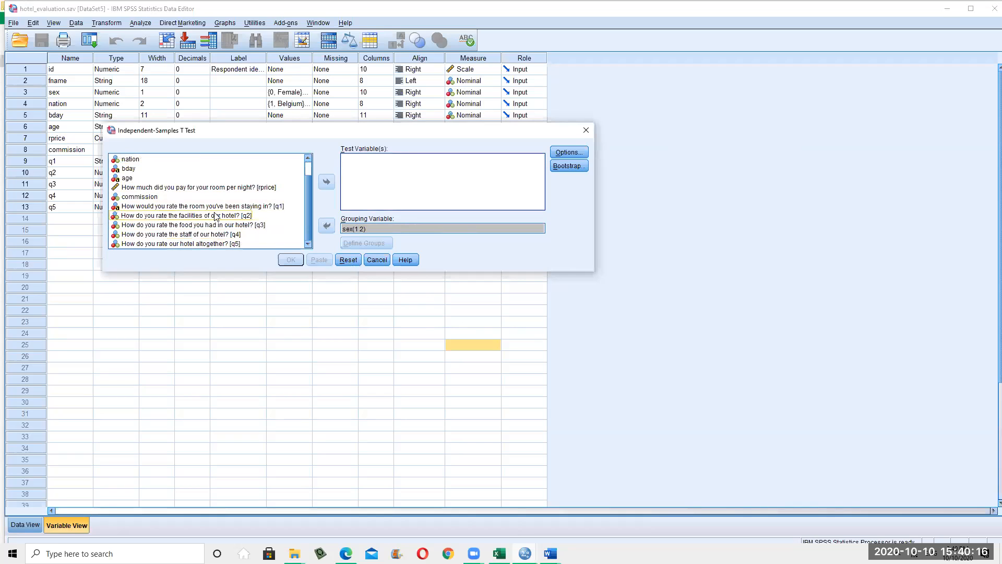
{"action": "left_click", "coordinate": [392, 229]}
{"action": "left_click", "coordinate": [385, 242]}
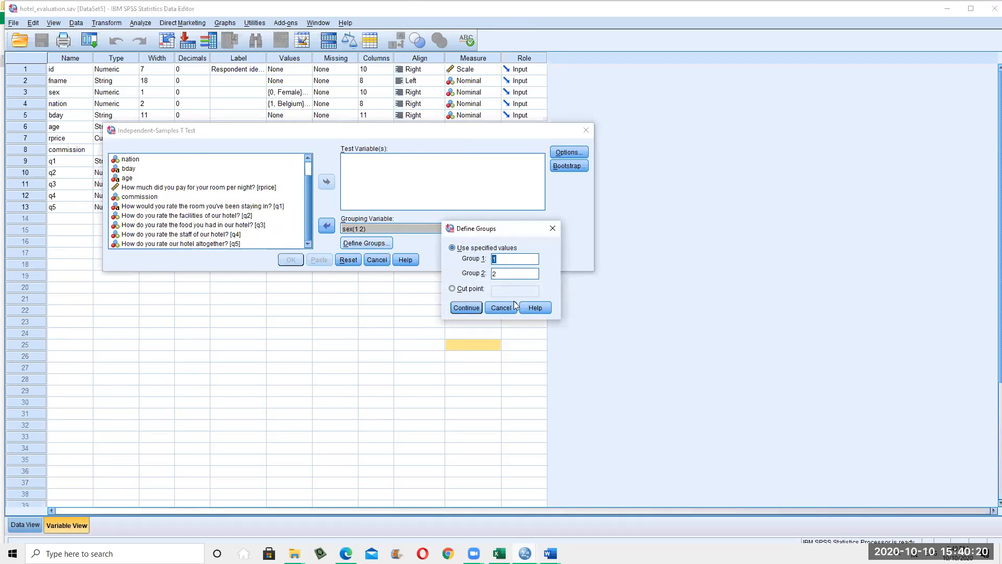
{"action": "type", "text": "0"}
{"action": "left_click", "coordinate": [463, 307]}
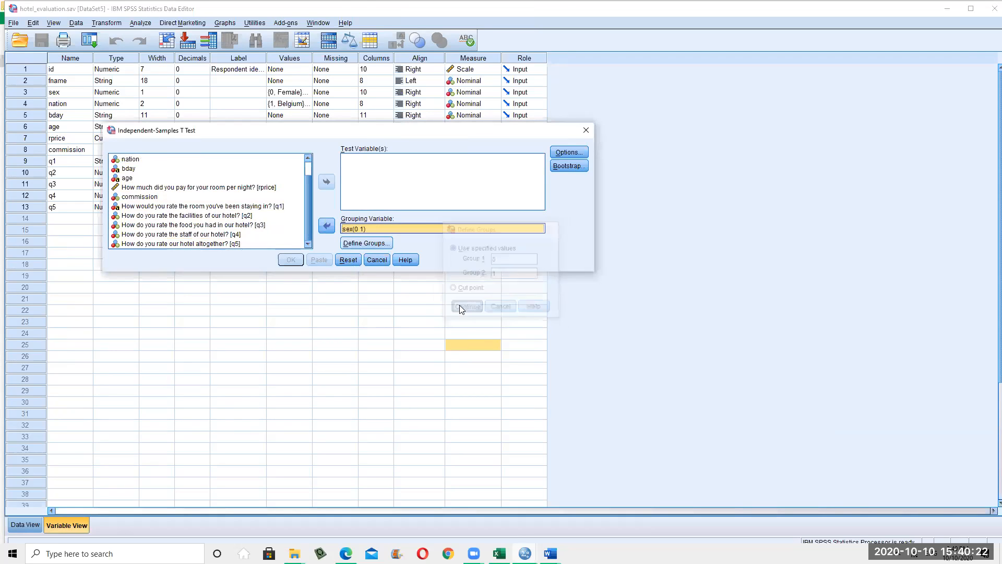
Add the facilities rating q2 as the test variable and run the t-test
{"action": "left_click", "coordinate": [212, 216]}
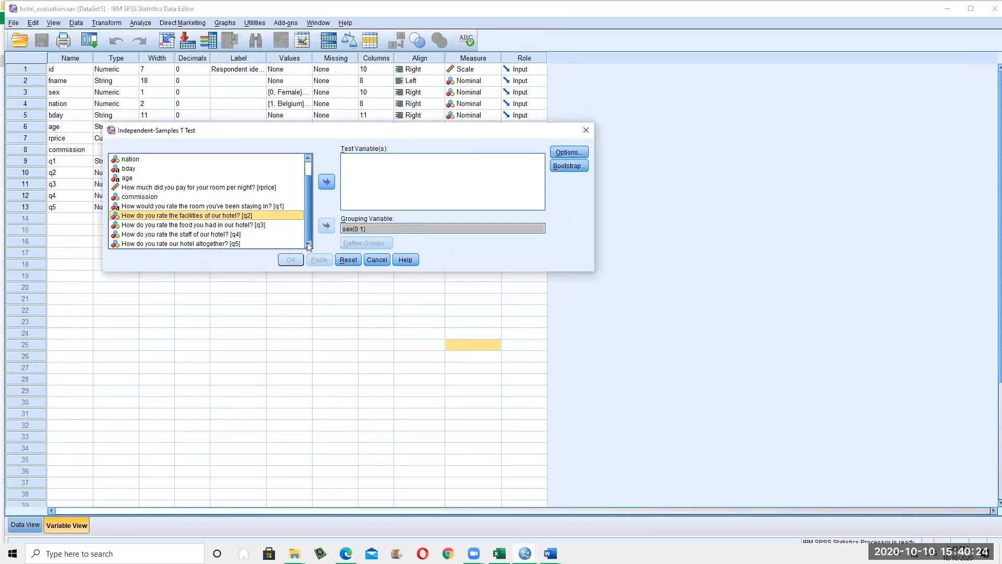
{"action": "left_click", "coordinate": [327, 182]}
{"action": "left_click", "coordinate": [291, 259]}
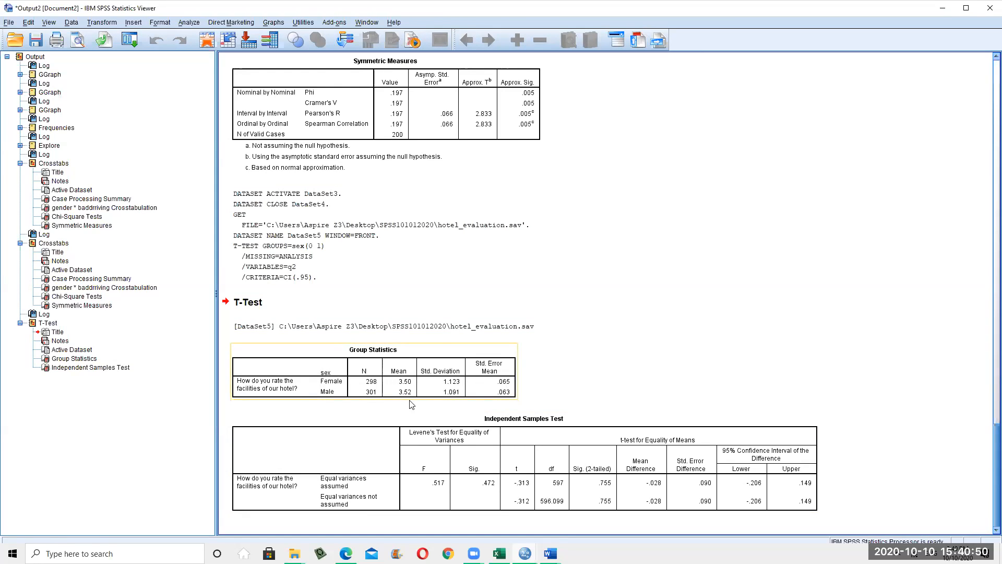
Review the Independent Samples Test table, scroll up to the crosstab results, then minimize the Viewer
{"action": "left_click", "coordinate": [438, 433]}
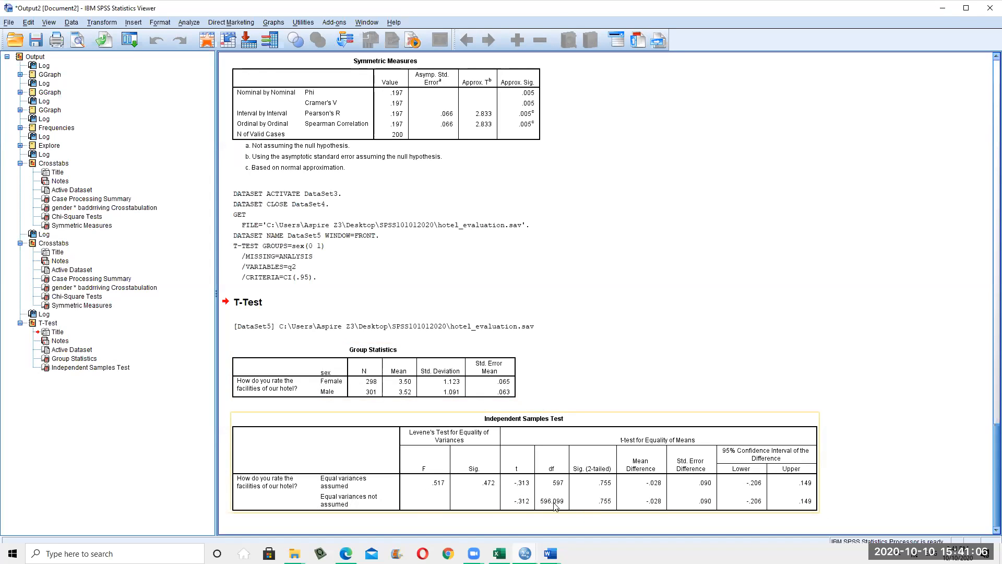
{"action": "left_click", "coordinate": [803, 521]}
{"action": "left_click", "coordinate": [665, 504]}
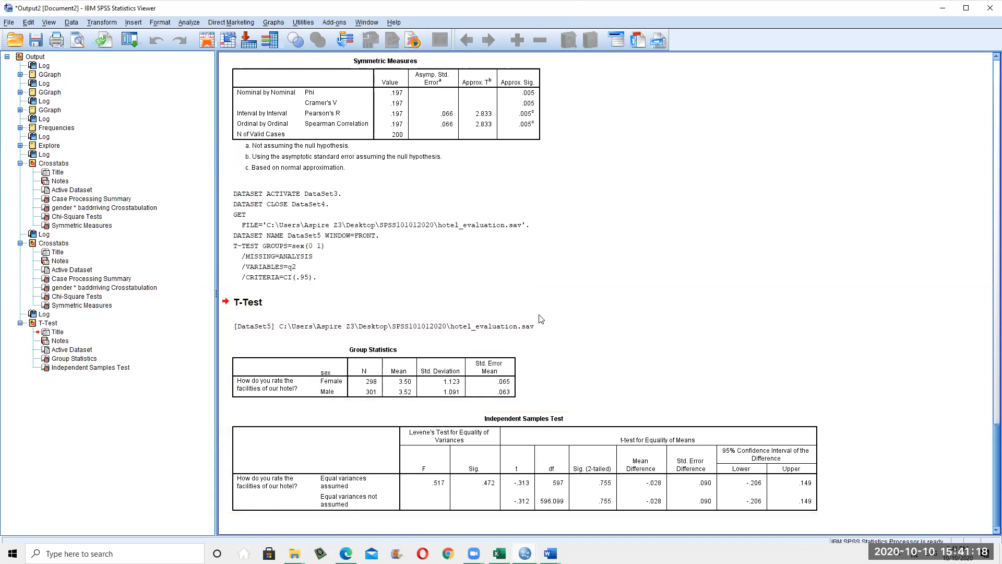
{"action": "scroll", "coordinate": [551, 325], "scroll_direction": "up", "scroll_amount": 3}
{"action": "scroll", "coordinate": [650, 387], "scroll_direction": "up", "scroll_amount": 3}
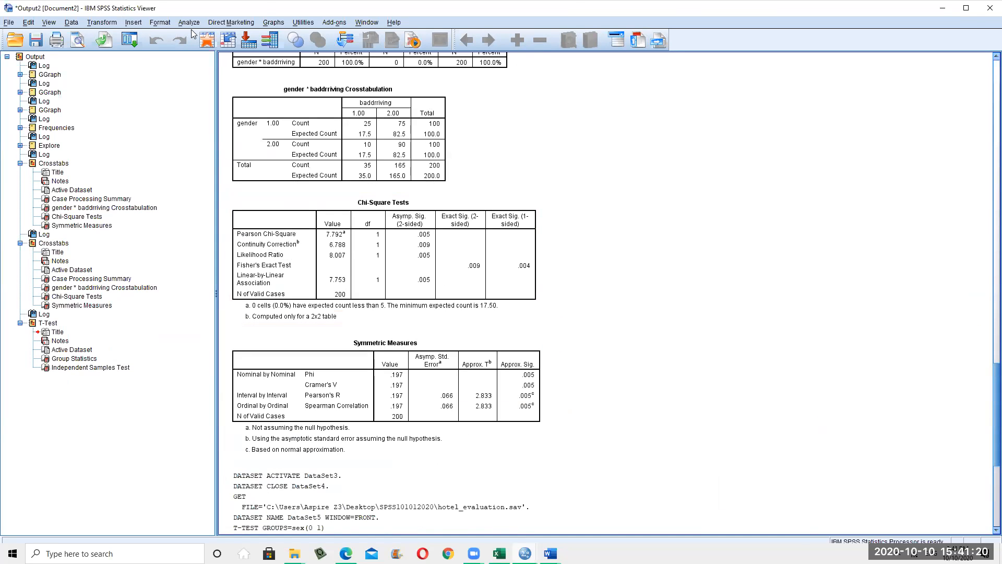
{"action": "left_click", "coordinate": [942, 8]}
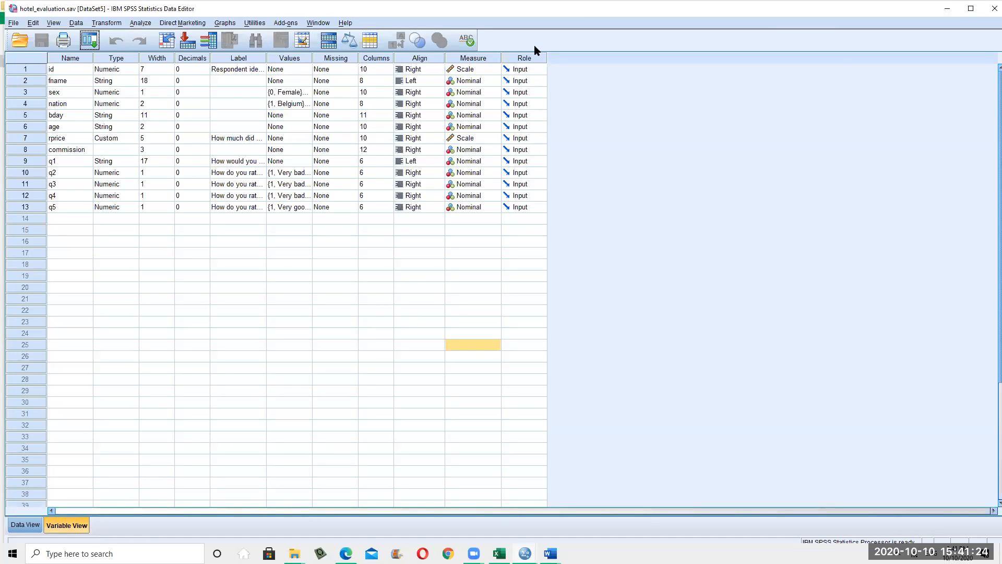
Open and dismiss the Analyze menu, then minimize the hotel_evaluation Data Editor
{"action": "left_click", "coordinate": [149, 23]}
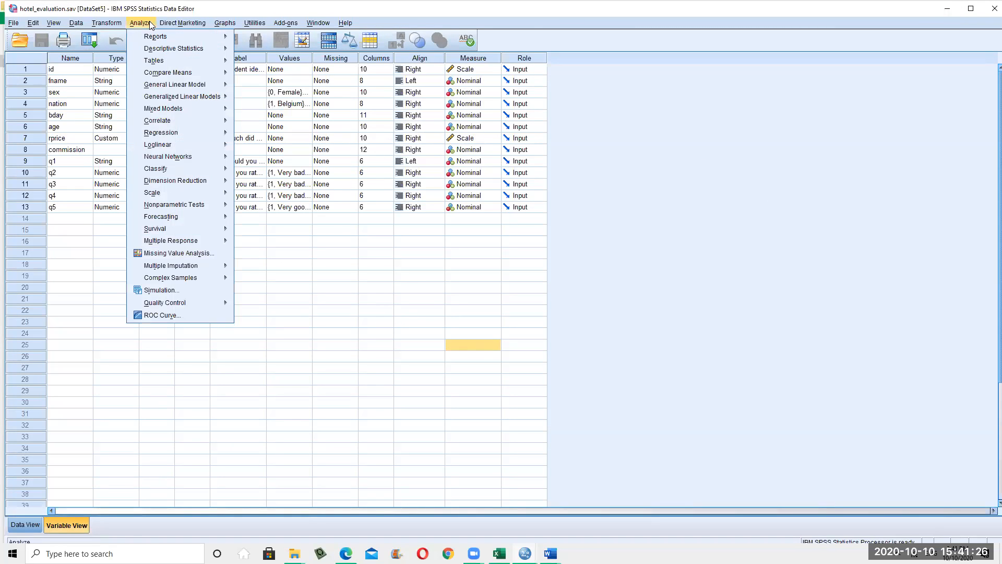
{"action": "left_click", "coordinate": [412, 348]}
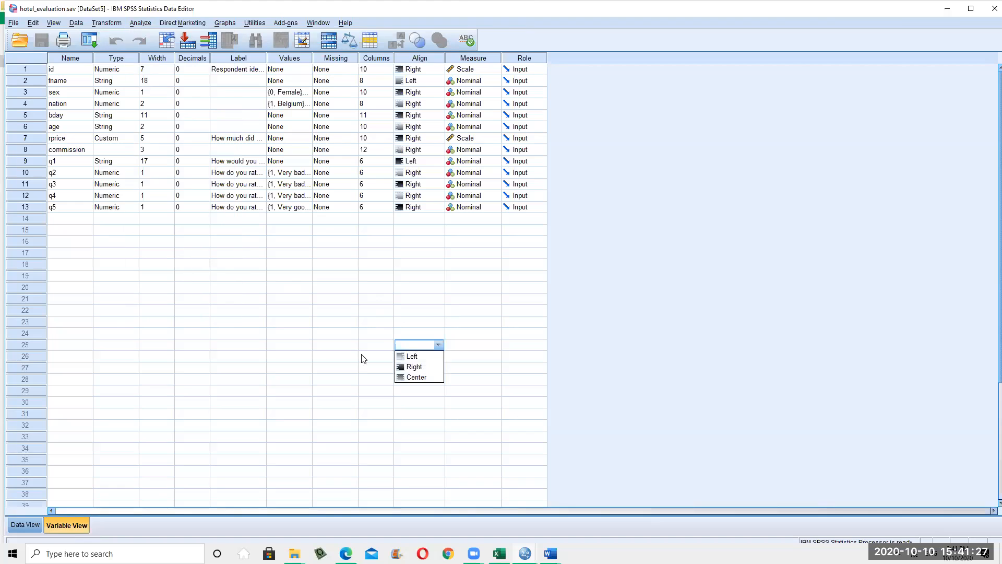
{"action": "left_click", "coordinate": [949, 8]}
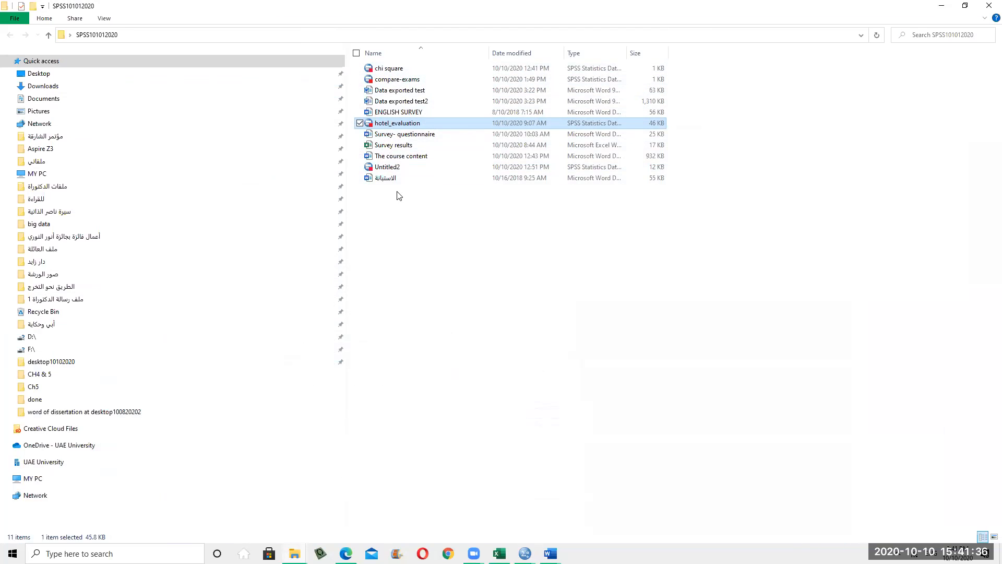
Reopen Untitled2 despite the file-in-use warning and bring its SPSS data window forward
{"action": "double_click", "coordinate": [384, 170]}
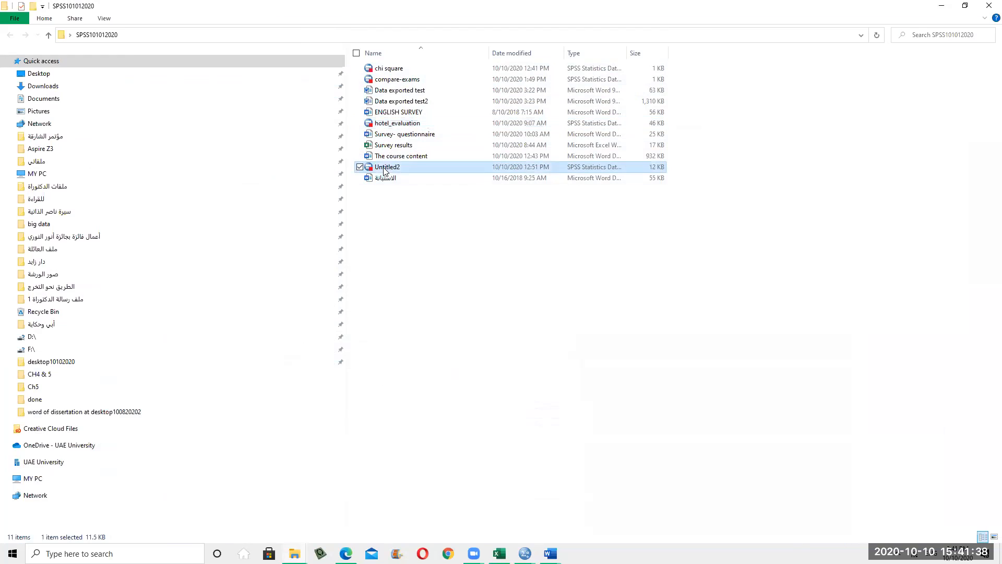
{"action": "left_click", "coordinate": [134, 91]}
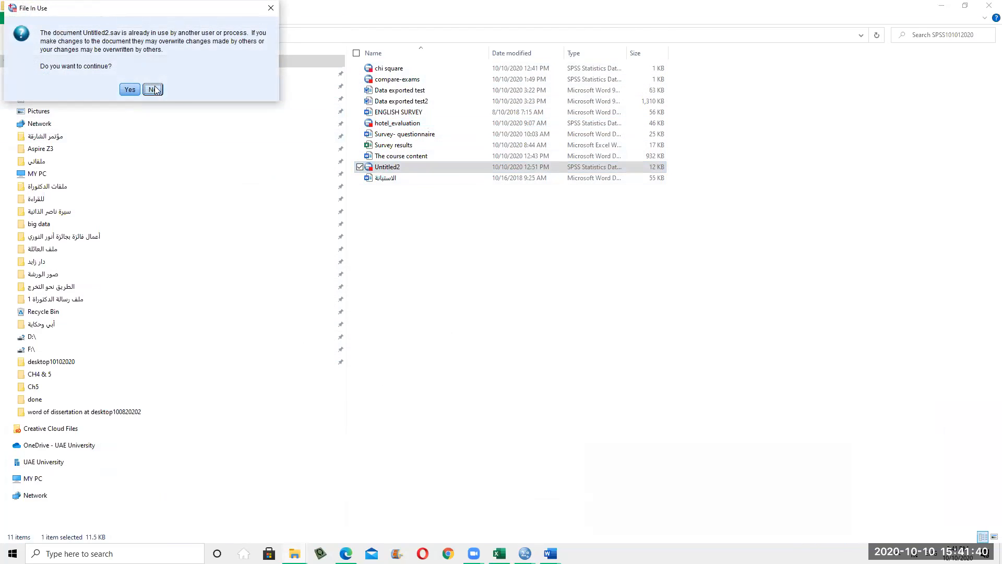
{"action": "mouse_move", "coordinate": [525, 554]}
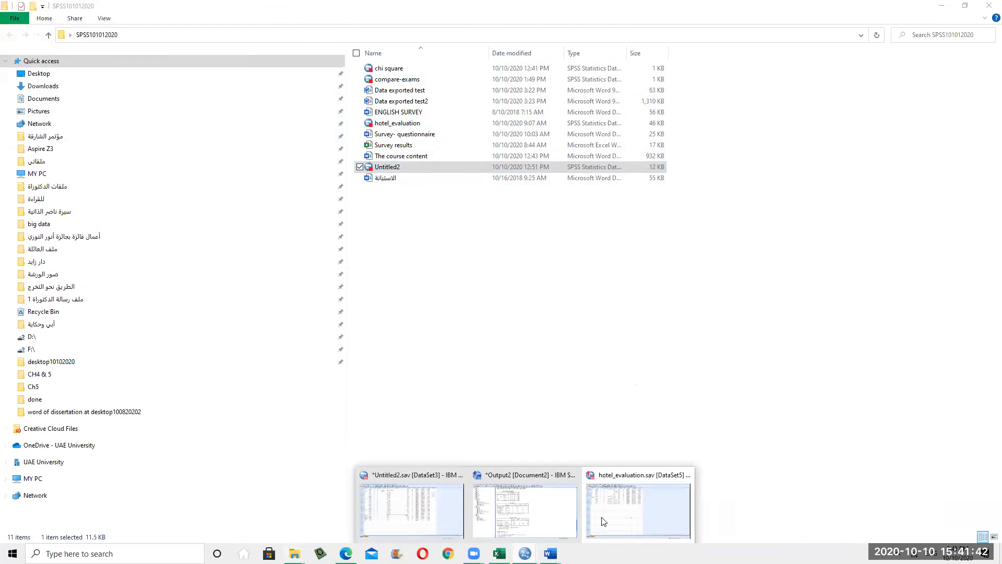
{"action": "left_click", "coordinate": [411, 509]}
Open the One-Way ANOVA setup from Analyze > Compare Means
{"action": "left_click", "coordinate": [208, 130]}
{"action": "left_click", "coordinate": [218, 91]}
{"action": "left_click", "coordinate": [538, 416]}
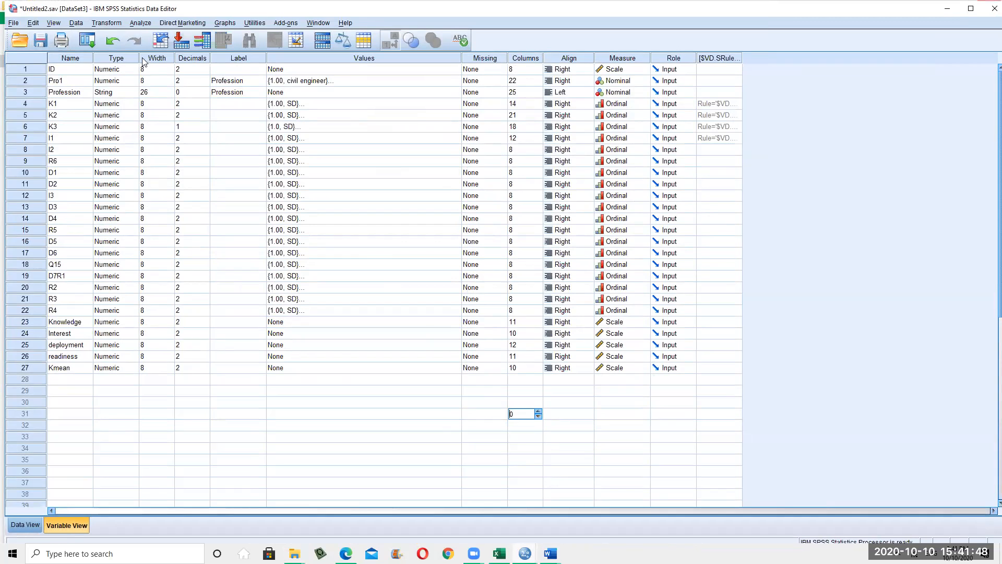
{"action": "left_click", "coordinate": [105, 23]}
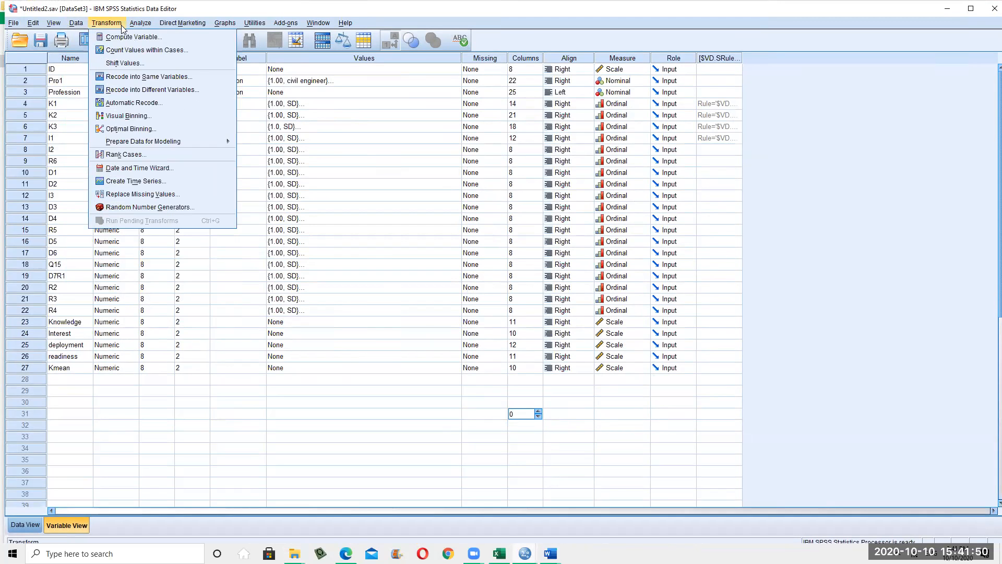
{"action": "mouse_move", "coordinate": [140, 25]}
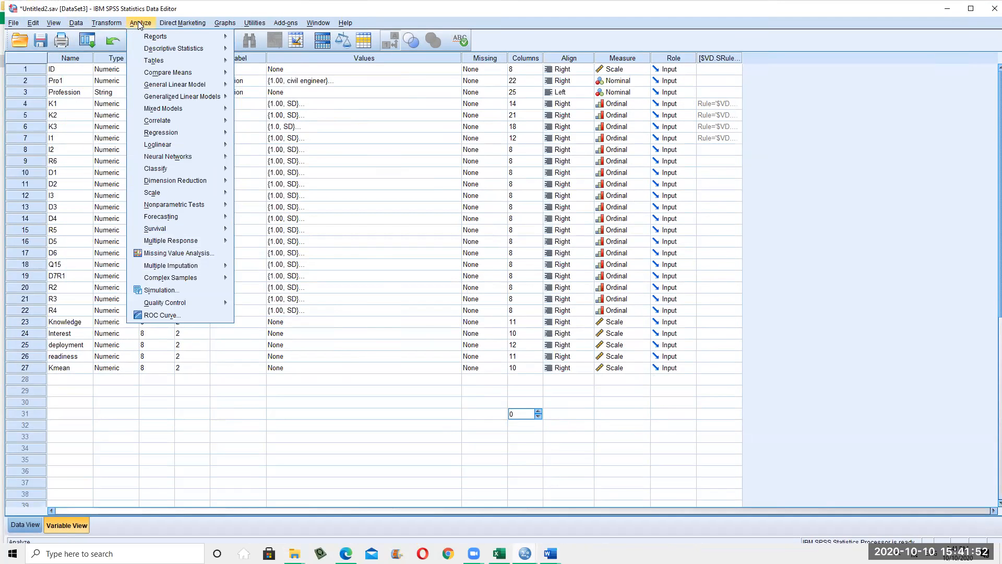
{"action": "mouse_move", "coordinate": [173, 73]}
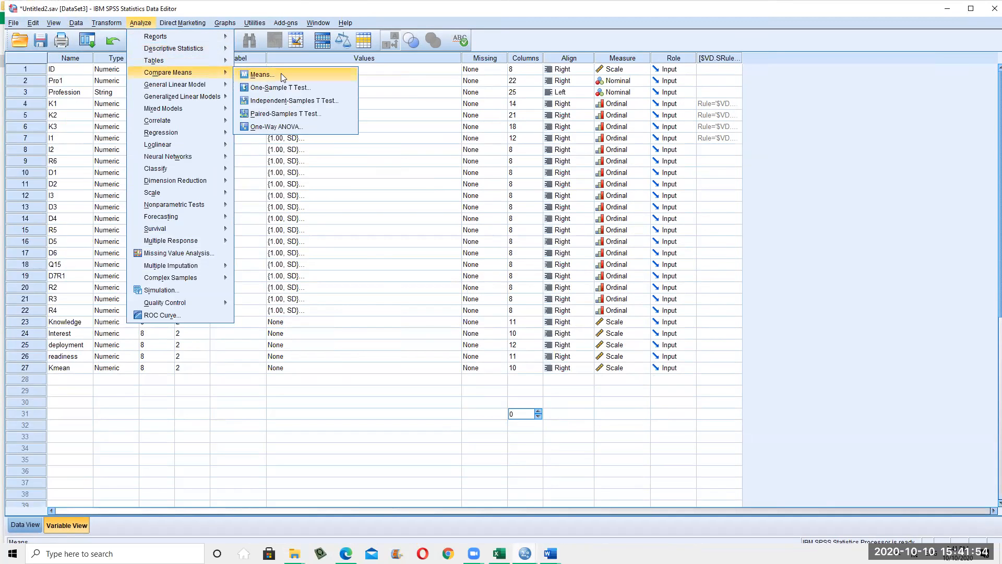
{"action": "left_click", "coordinate": [282, 127]}
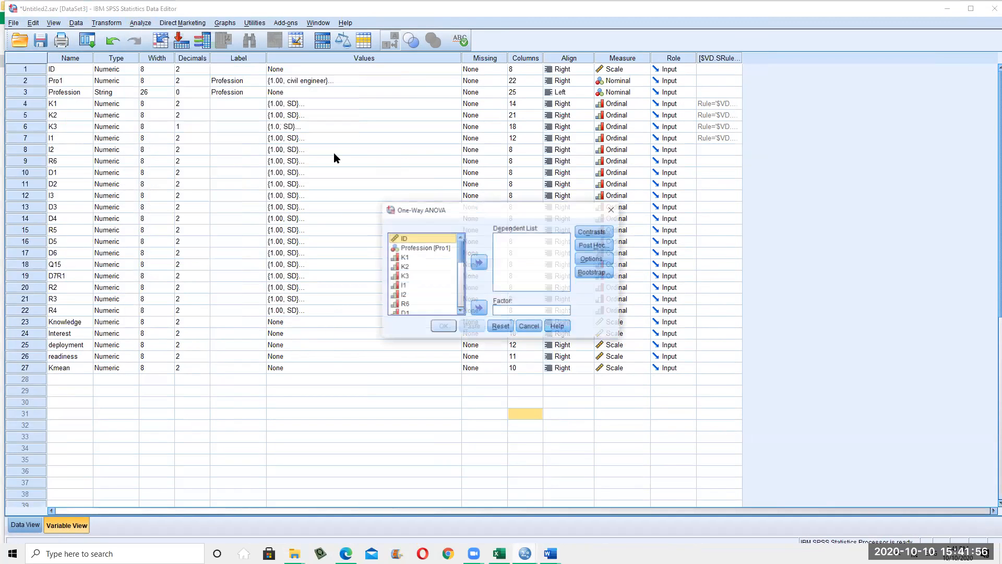
Analyze Knowledge through readiness as dependents with Profession as factor, and run it
{"action": "scroll", "coordinate": [447, 261], "scroll_direction": "down", "scroll_amount": 6}
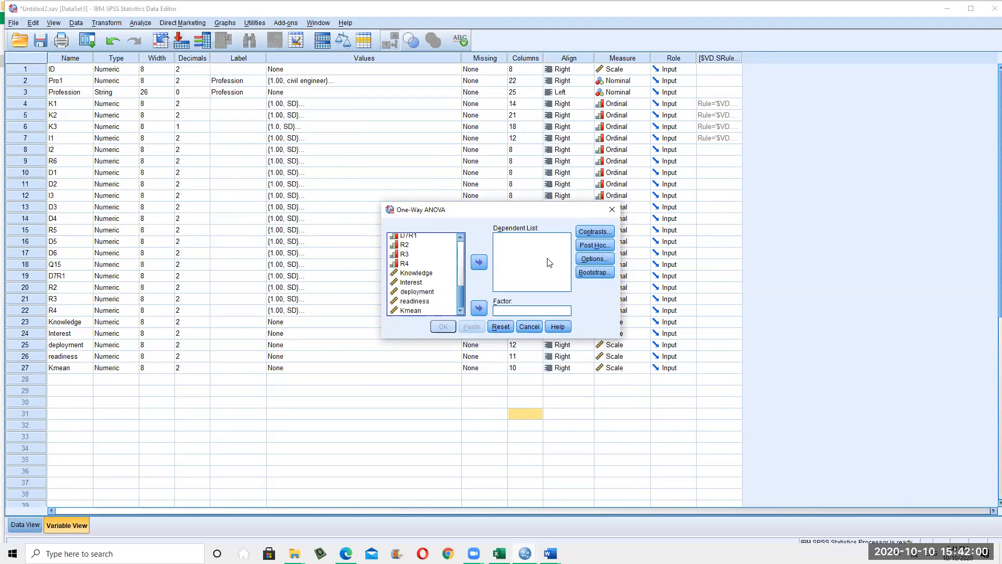
{"action": "left_click", "coordinate": [431, 275]}
{"action": "key", "text": "shift+Down"}
{"action": "key", "text": "shift+Down"}
{"action": "key", "text": "shift+Down"}
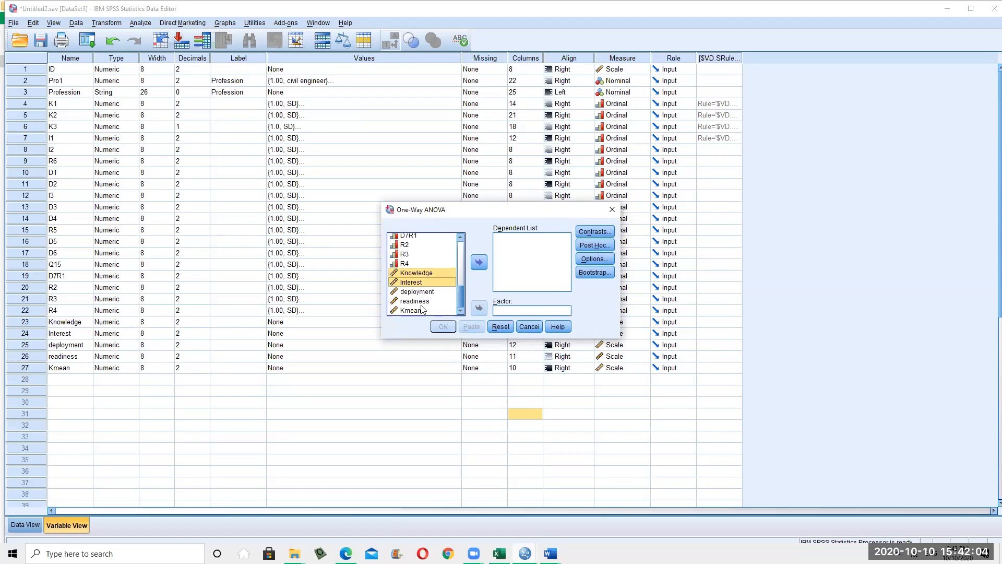
{"action": "left_click", "coordinate": [479, 262]}
{"action": "scroll", "coordinate": [453, 259], "scroll_direction": "up", "scroll_amount": 5}
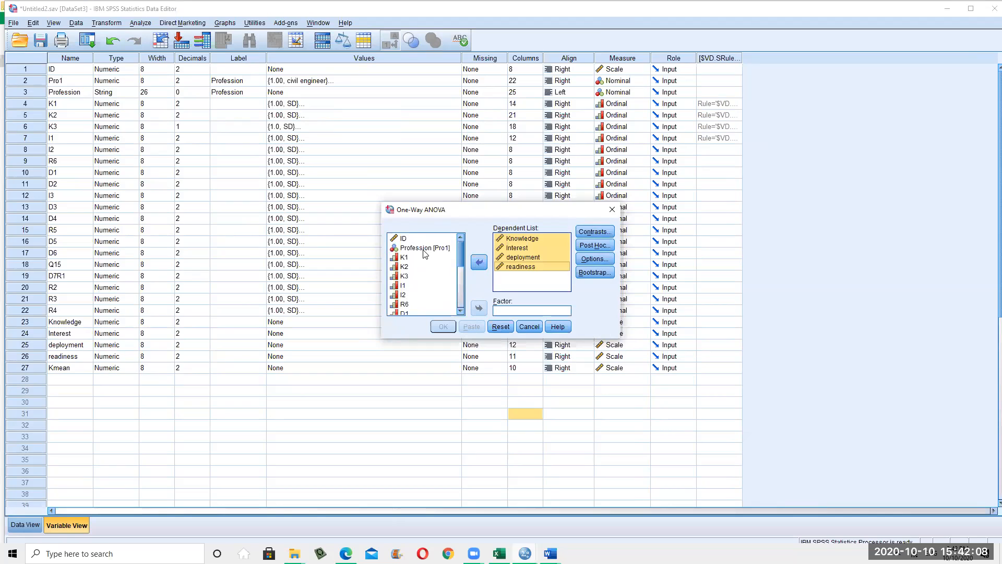
{"action": "left_click", "coordinate": [412, 247]}
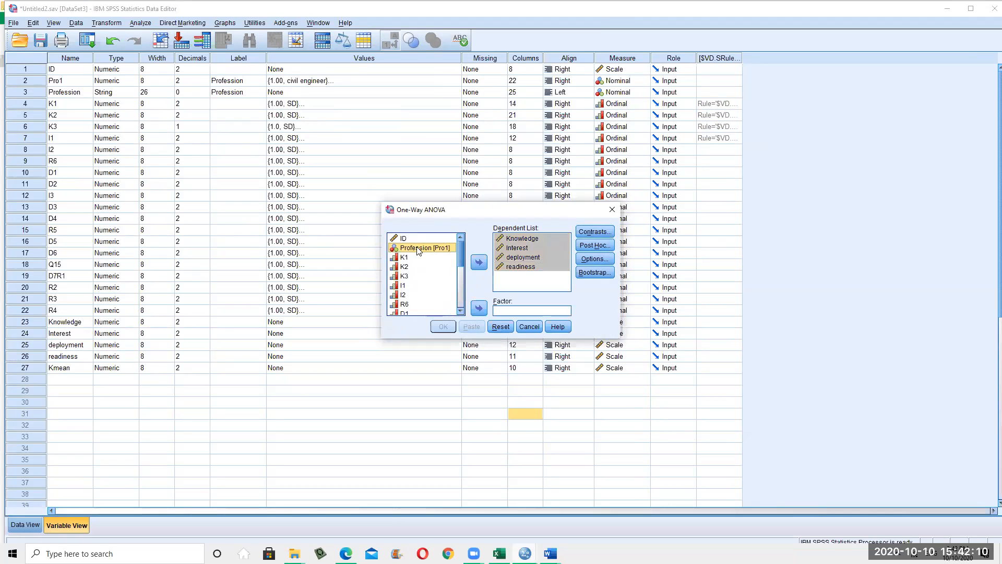
{"action": "left_click", "coordinate": [482, 312]}
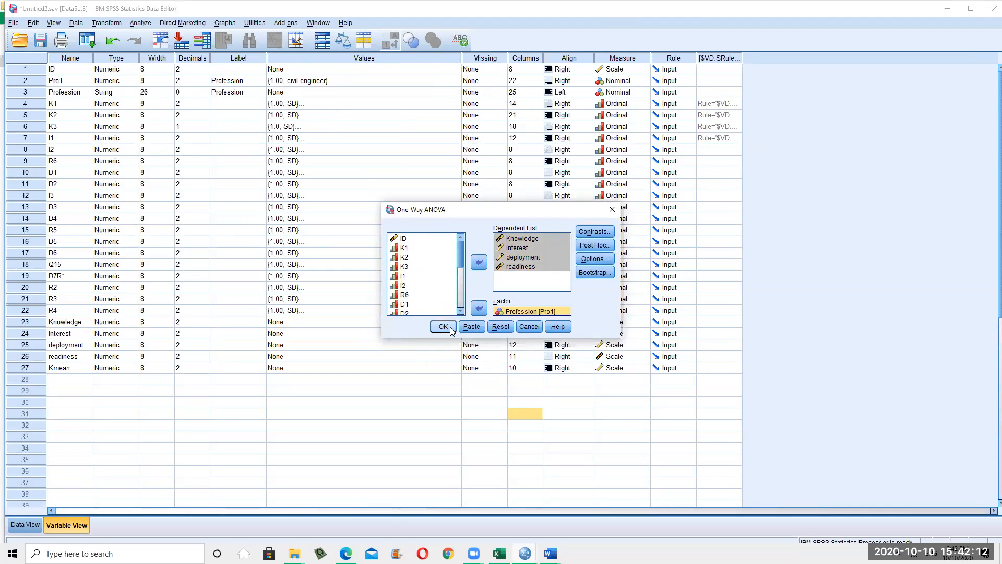
{"action": "left_click", "coordinate": [448, 328]}
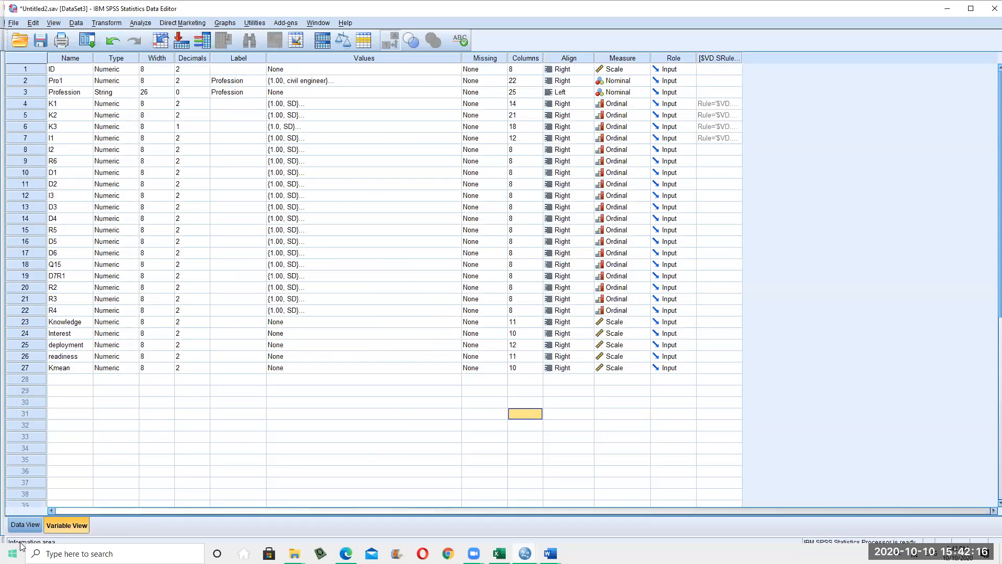
Check Untitled2's Data View, then review the ANOVA table (Sig. .217, .142, .792, .218)
{"action": "left_click", "coordinate": [31, 530]}
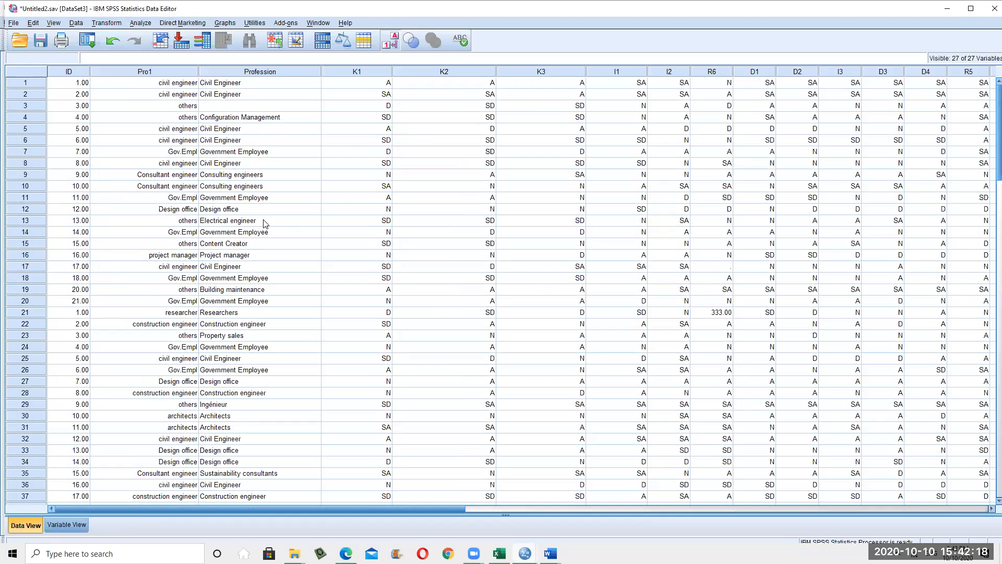
{"action": "left_click", "coordinate": [62, 525]}
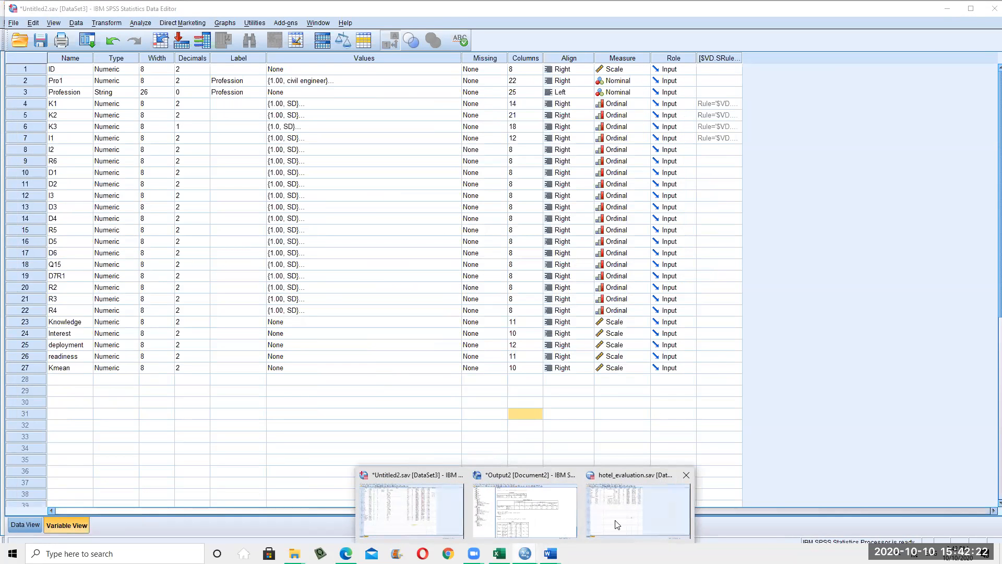
{"action": "left_click", "coordinate": [510, 519]}
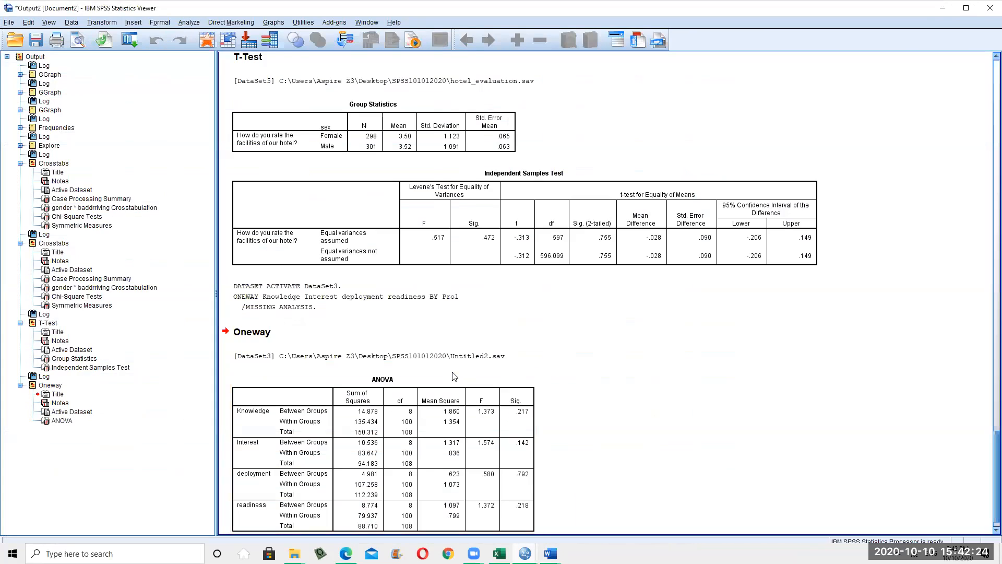
{"action": "scroll", "coordinate": [453, 378], "scroll_direction": "down", "scroll_amount": 1}
{"action": "left_click", "coordinate": [511, 397]}
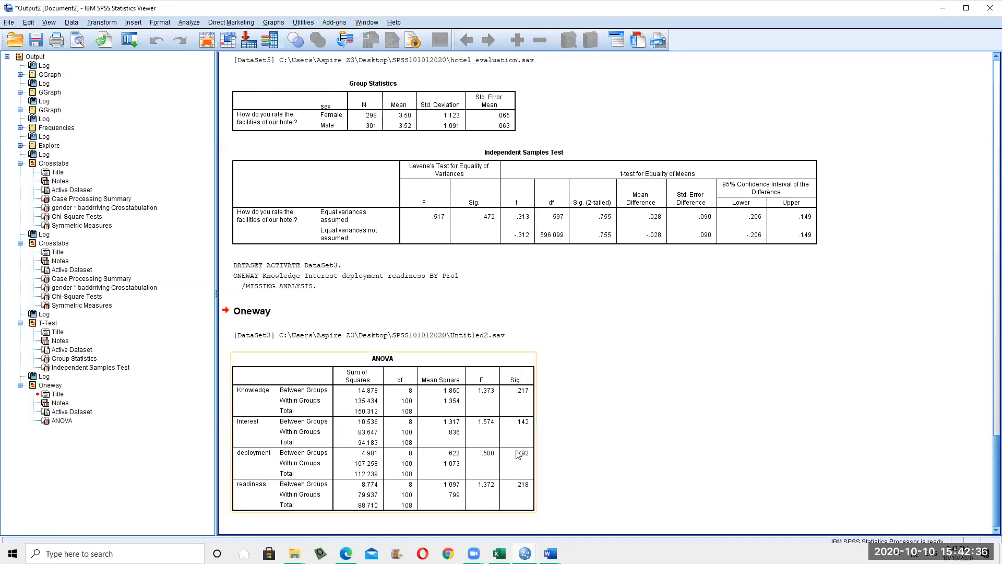
{"action": "scroll", "coordinate": [462, 312], "scroll_direction": "up", "scroll_amount": 5}
{"action": "scroll", "coordinate": [380, 241], "scroll_direction": "down", "scroll_amount": 4}
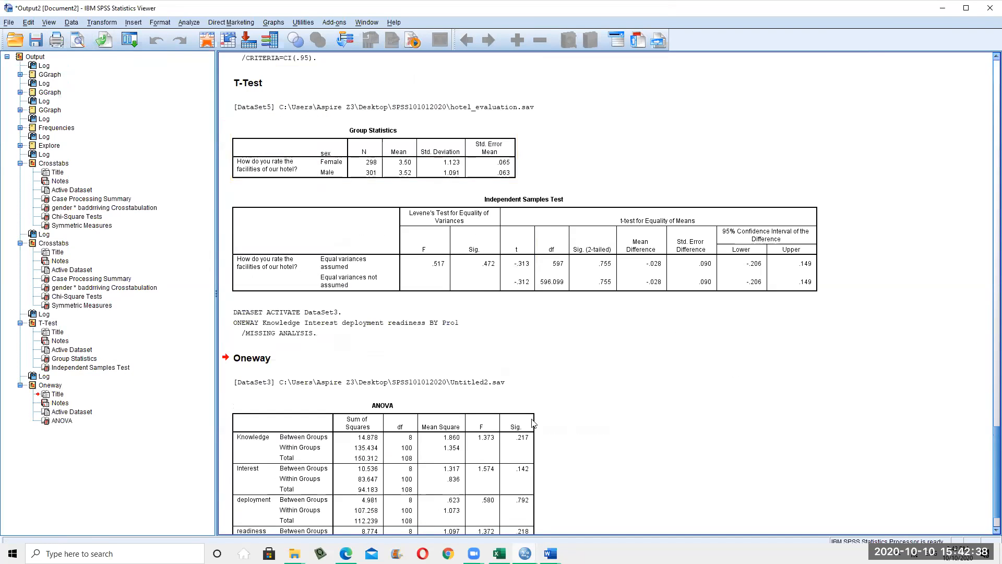
{"action": "scroll", "coordinate": [313, 442], "scroll_direction": "down", "scroll_amount": 1}
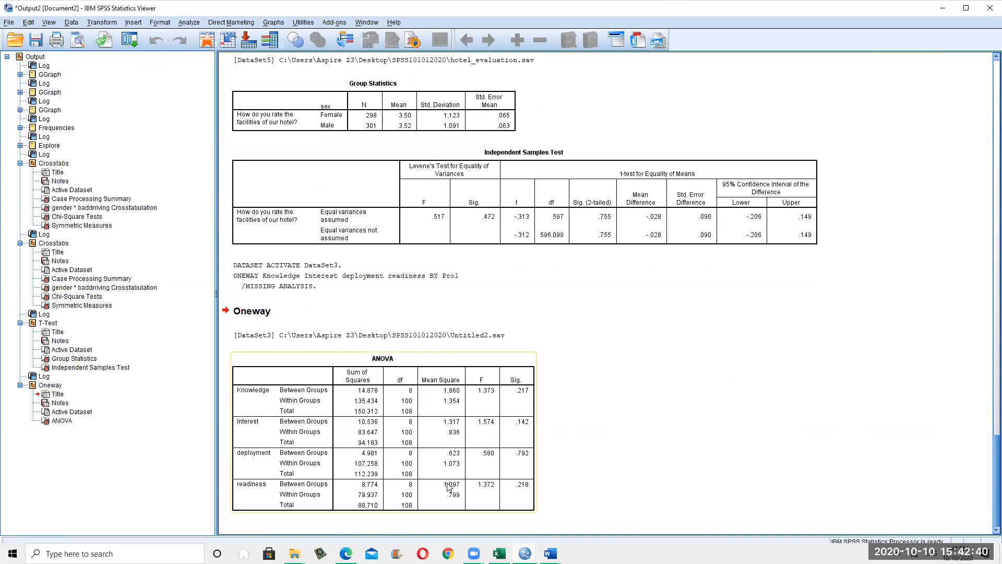
Reopen One-Way ANOVA, leave Post Hoc unchanged, cancel without running, and minimize the Viewer
{"action": "left_click", "coordinate": [189, 23]}
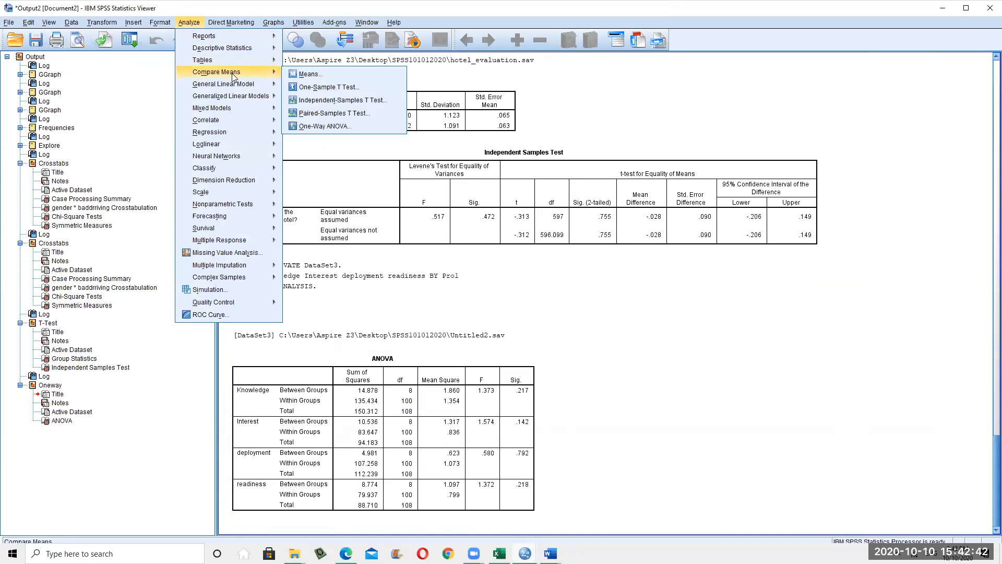
{"action": "mouse_move", "coordinate": [270, 89]}
{"action": "left_click", "coordinate": [320, 126]}
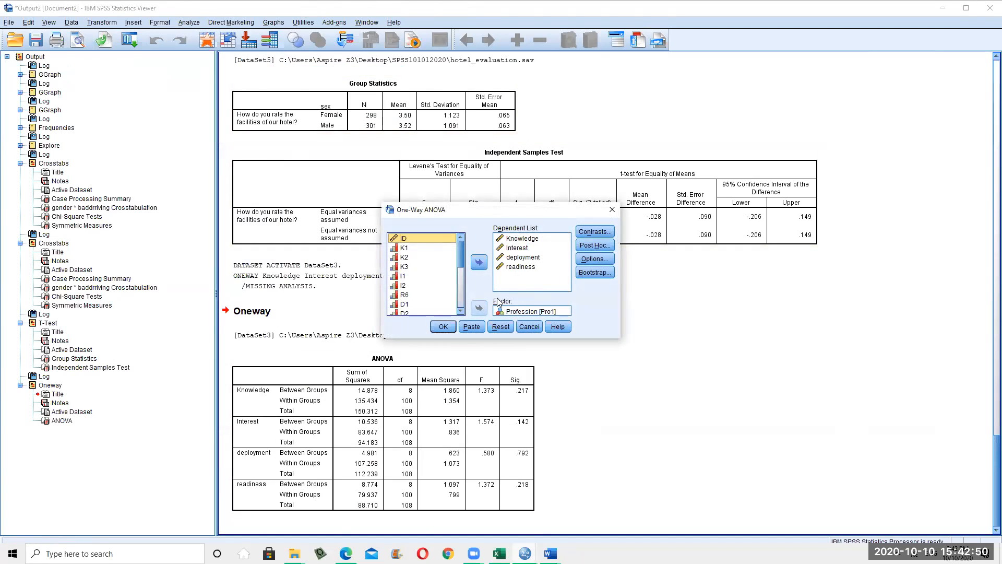
{"action": "scroll", "coordinate": [462, 315], "scroll_direction": "down", "scroll_amount": 1}
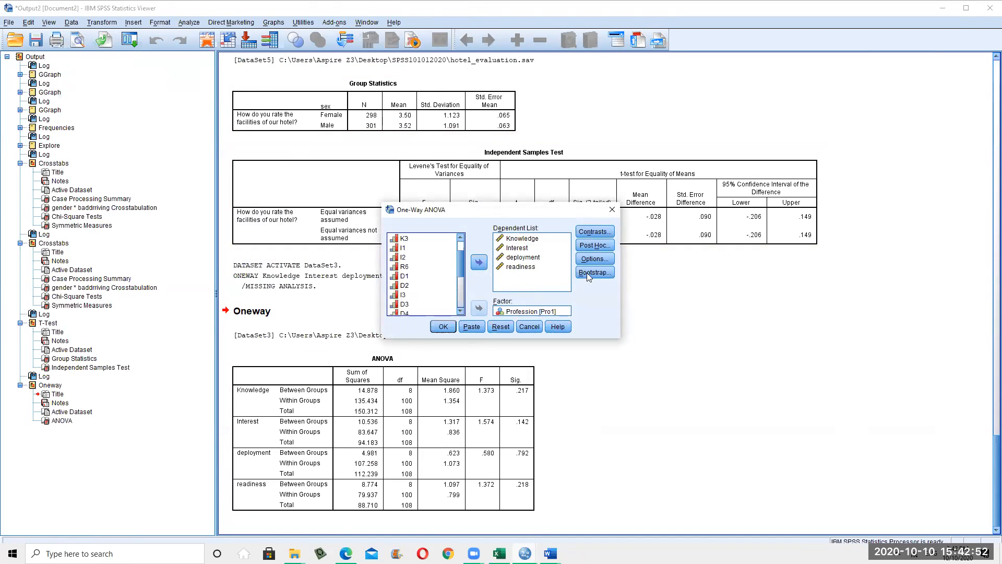
{"action": "left_click", "coordinate": [594, 245]}
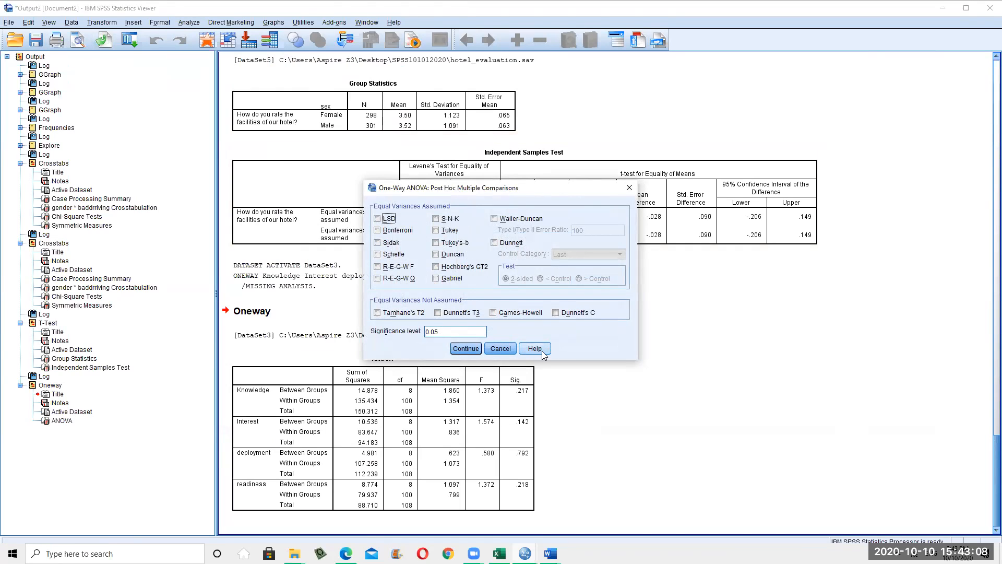
{"action": "left_click", "coordinate": [466, 349]}
{"action": "left_click", "coordinate": [530, 327]}
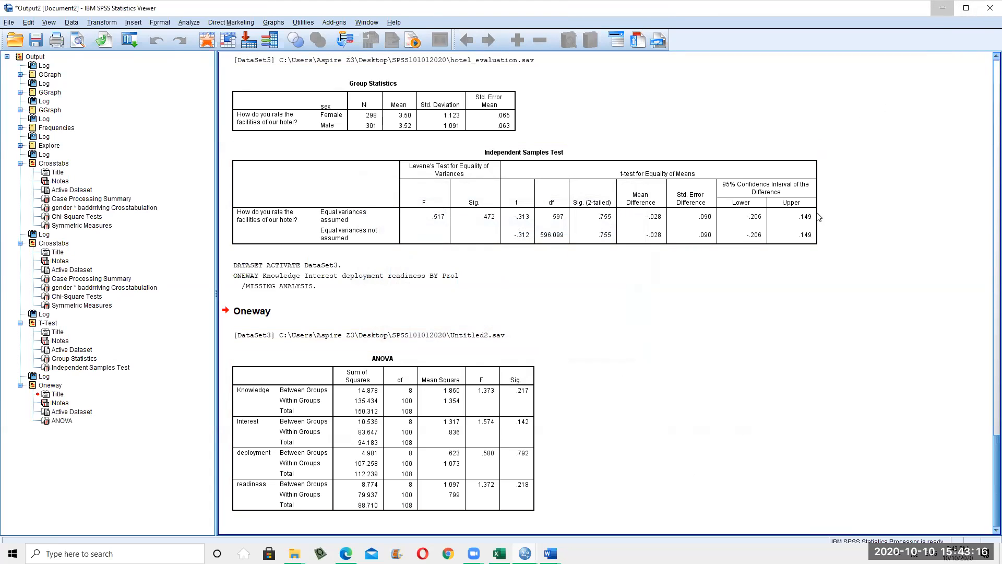
{"action": "left_click", "coordinate": [945, 9]}
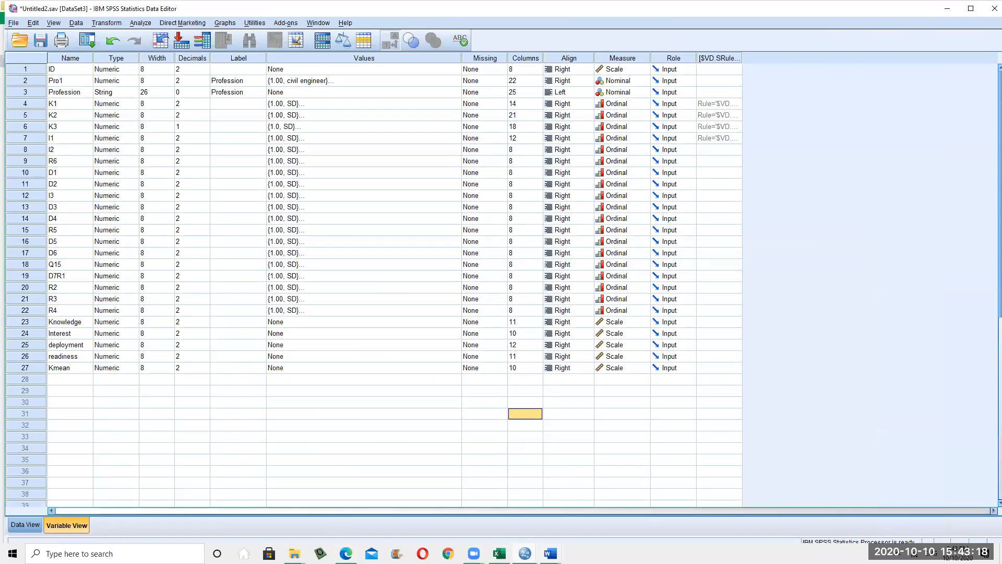
Bring the Word course content document up, scroll to its top, then minimize Word
{"action": "left_click", "coordinate": [551, 554]}
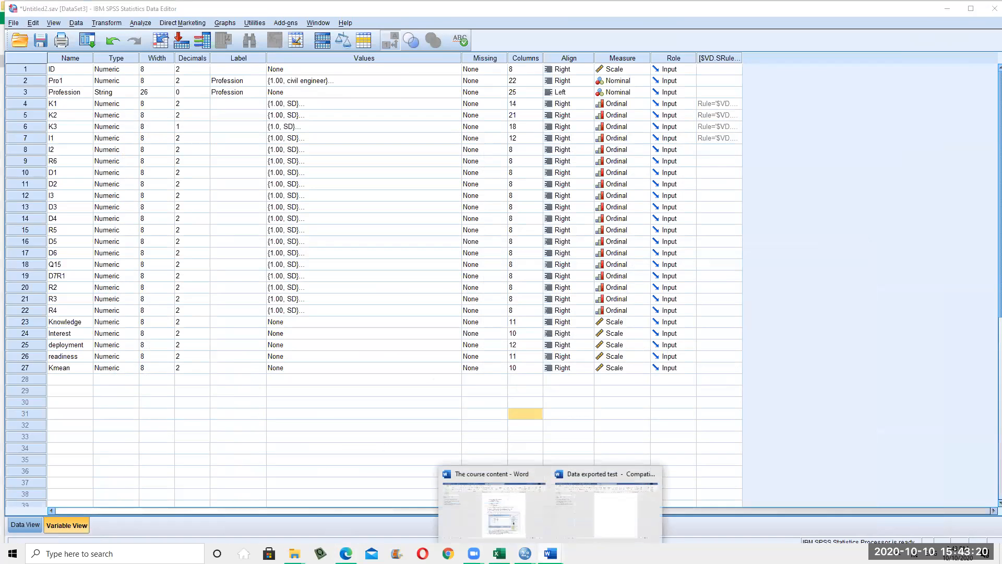
{"action": "left_click", "coordinate": [522, 527]}
{"action": "scroll", "coordinate": [572, 452], "scroll_direction": "down", "scroll_amount": 5}
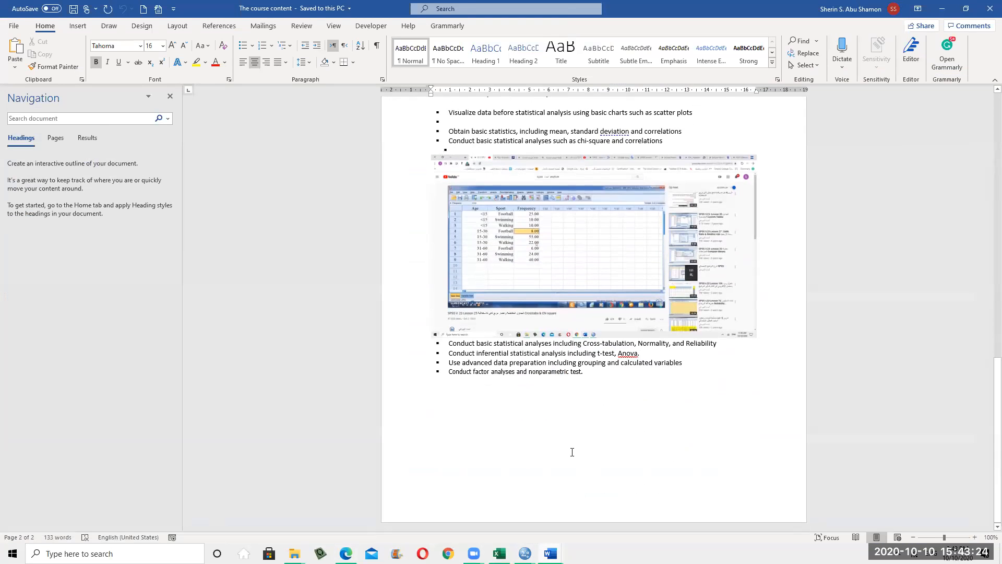
{"action": "left_click", "coordinate": [634, 353]}
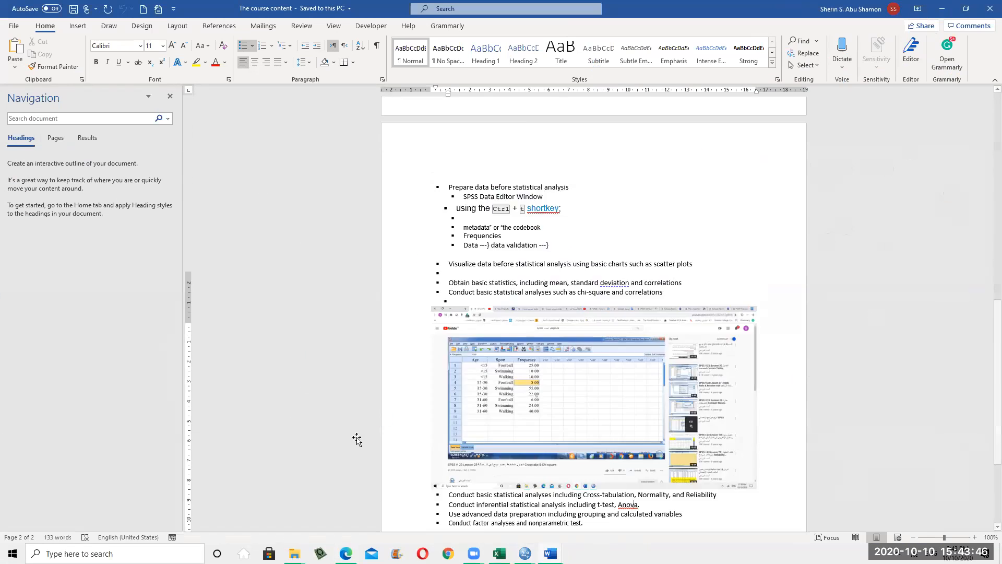
{"action": "scroll", "coordinate": [472, 267], "scroll_direction": "up", "scroll_amount": 10}
{"action": "scroll", "coordinate": [191, 415], "scroll_direction": "up", "scroll_amount": 13}
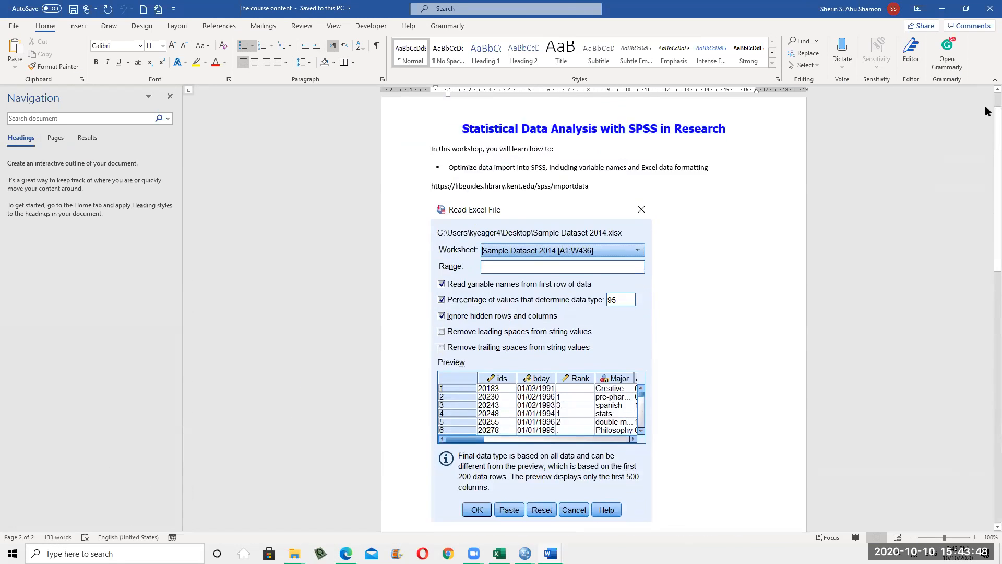
{"action": "left_click", "coordinate": [941, 8]}
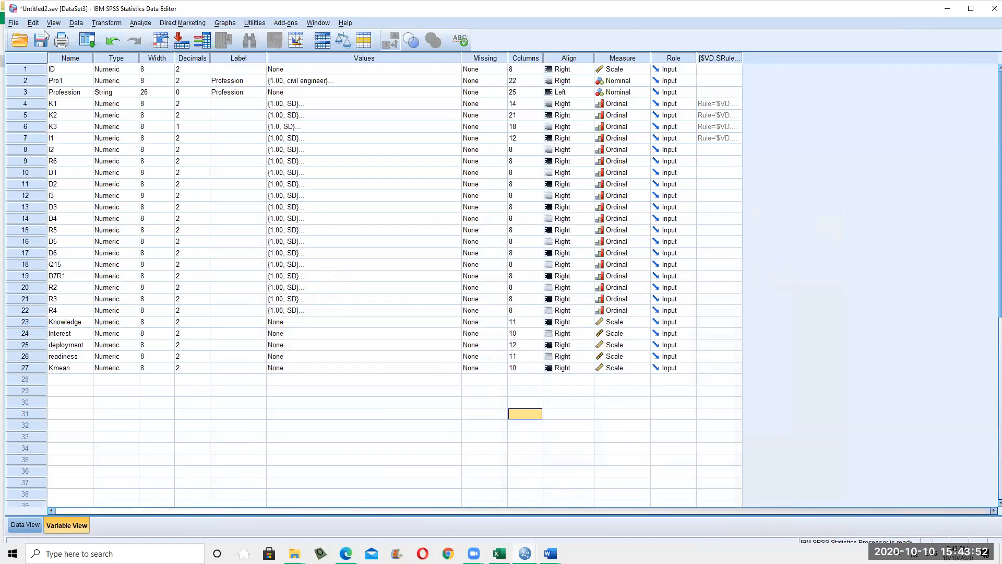
Open the Bivariate Correlations setup from Analyze > Correlate
{"action": "left_click", "coordinate": [192, 23]}
{"action": "left_click", "coordinate": [141, 23]}
{"action": "left_click", "coordinate": [142, 24]}
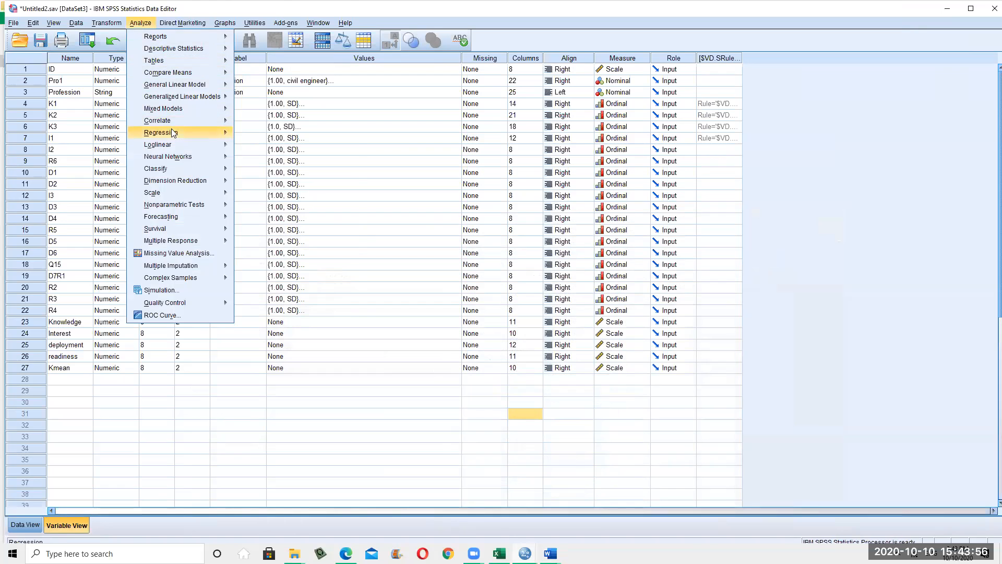
{"action": "mouse_move", "coordinate": [174, 122]}
{"action": "left_click", "coordinate": [264, 123]}
Correlate Knowledge and deployment with default options and run the analysis
{"action": "scroll", "coordinate": [261, 276], "scroll_direction": "down", "scroll_amount": 5}
{"action": "left_click", "coordinate": [131, 318]}
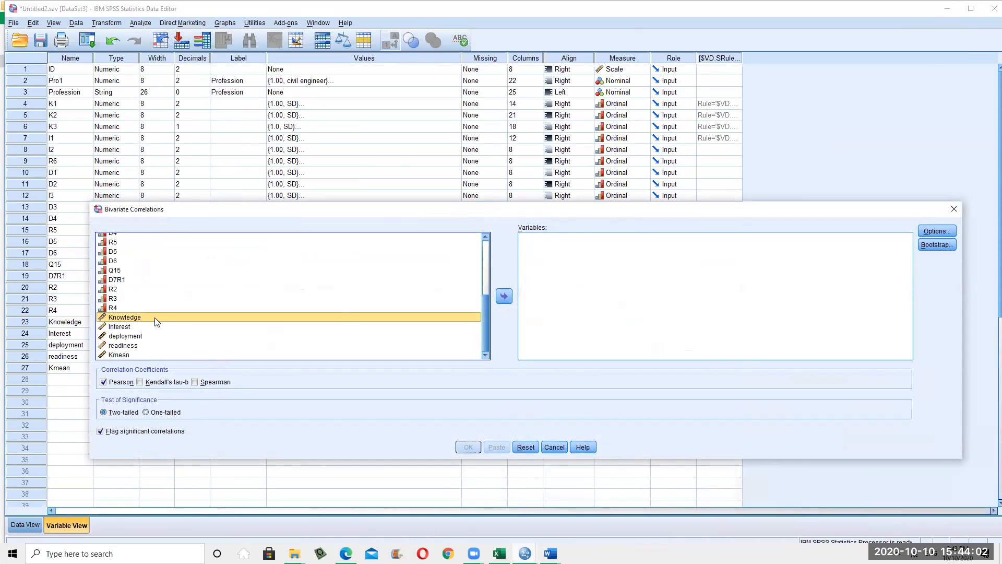
{"action": "double_click", "coordinate": [156, 321]}
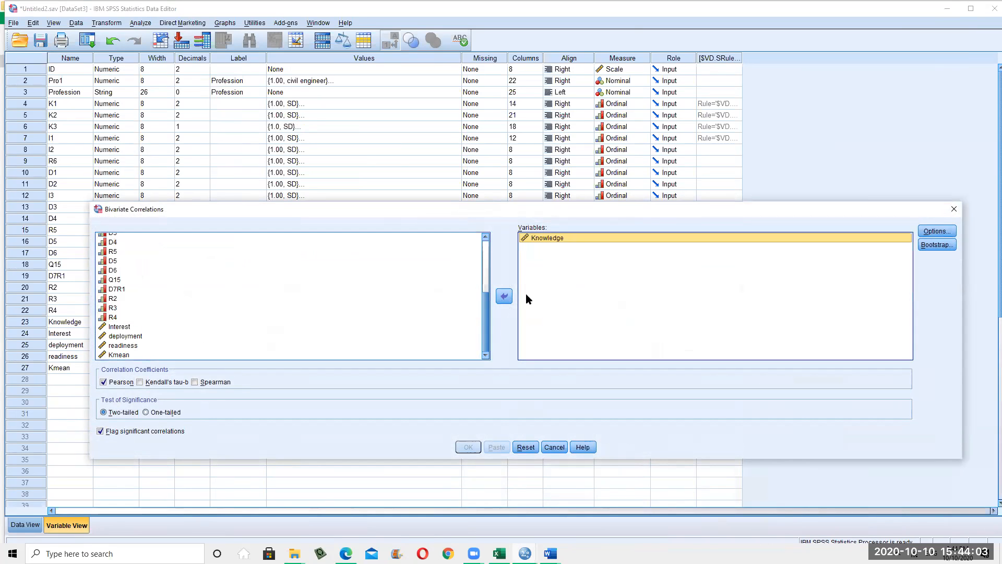
{"action": "double_click", "coordinate": [125, 336]}
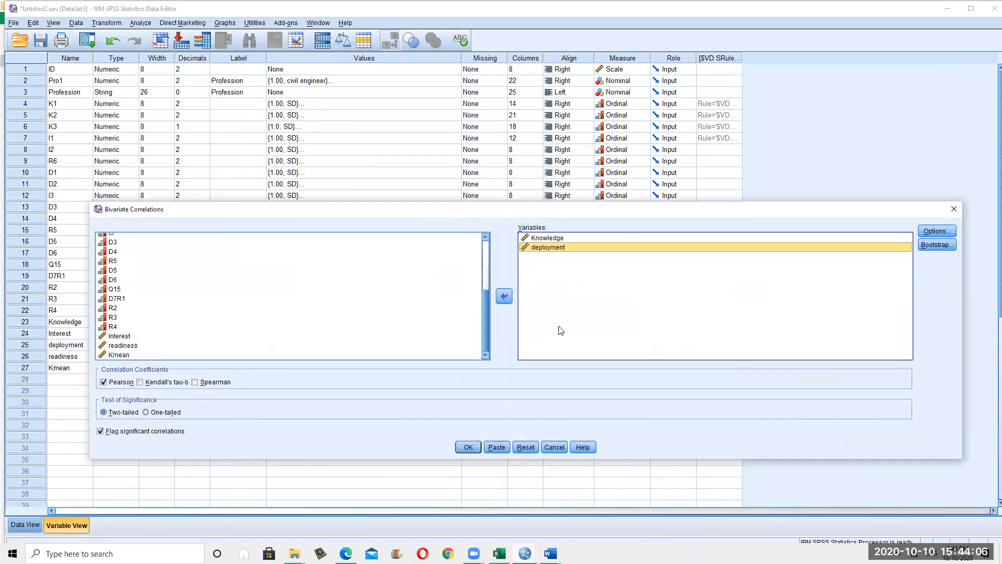
{"action": "left_click", "coordinate": [938, 232]}
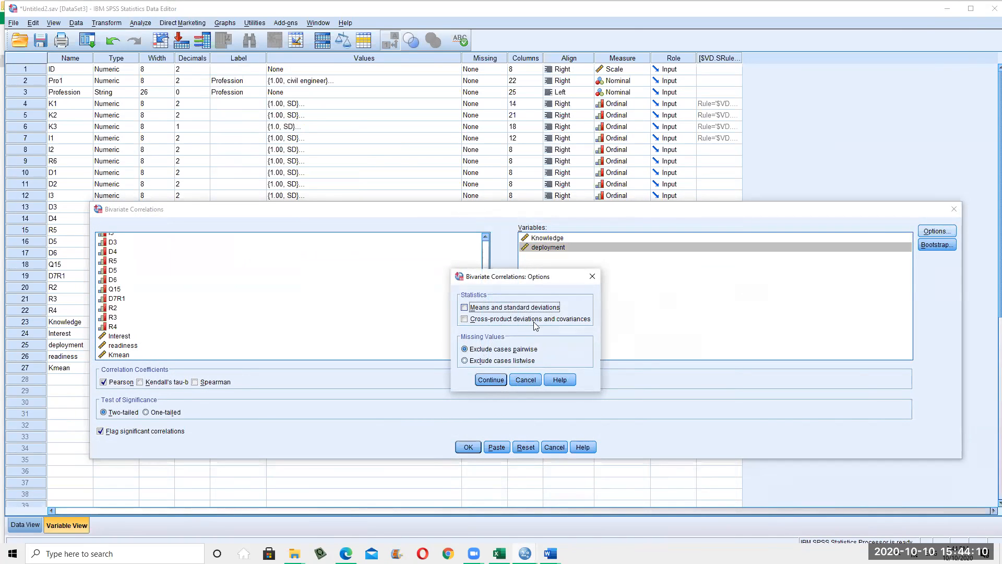
{"action": "left_click", "coordinate": [526, 381]}
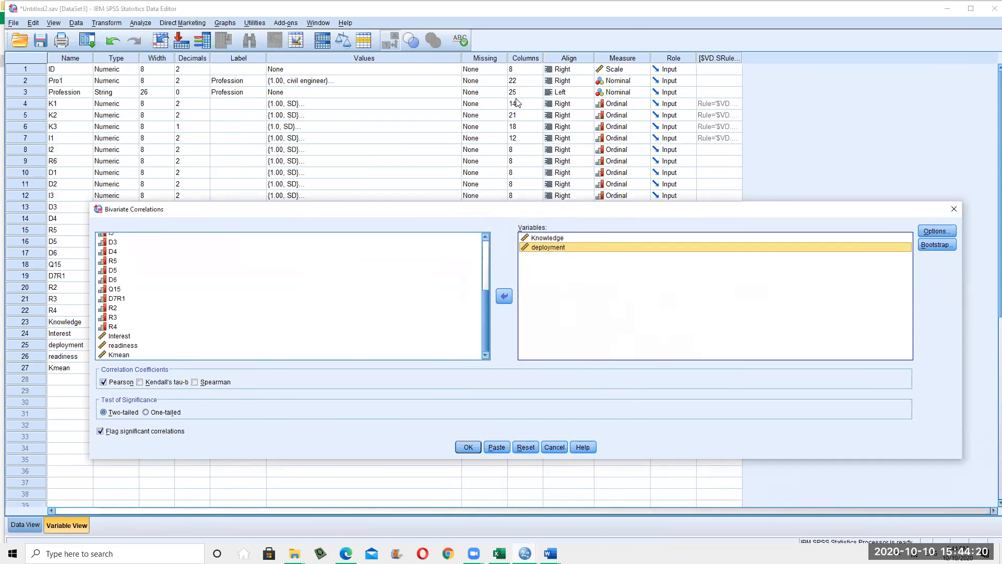
{"action": "left_click_drag", "start_coordinate": [544, 210], "coordinate": [516, 82]}
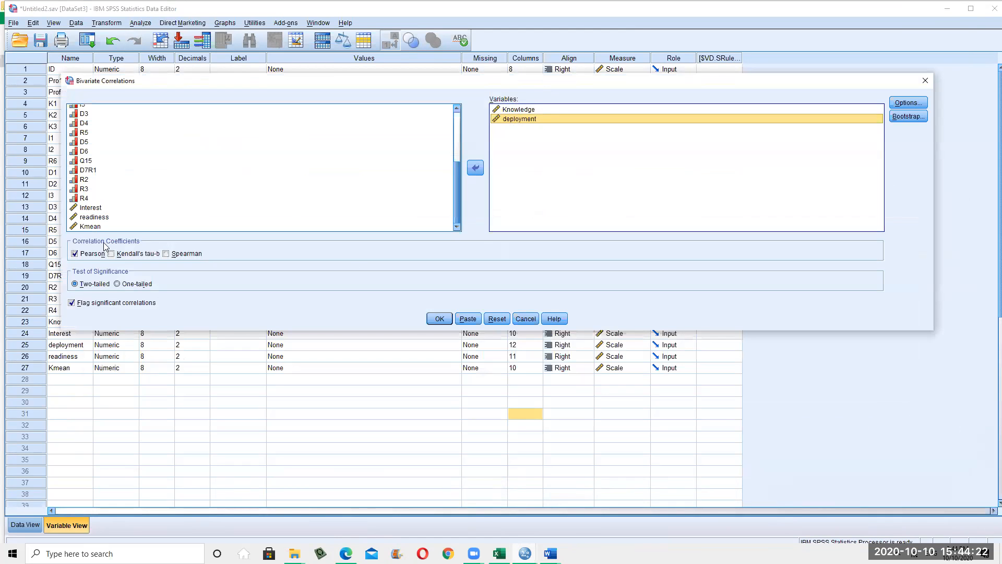
{"action": "left_click", "coordinate": [439, 318]}
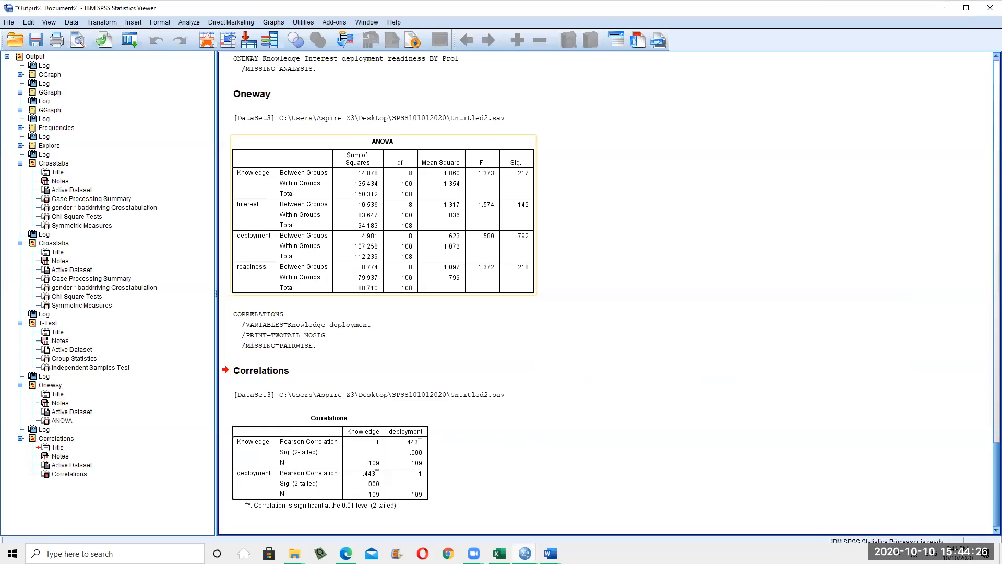
Select the new Correlations table, then reopen Bivariate Correlations with Knowledge and deployment still listed
{"action": "left_click", "coordinate": [311, 440]}
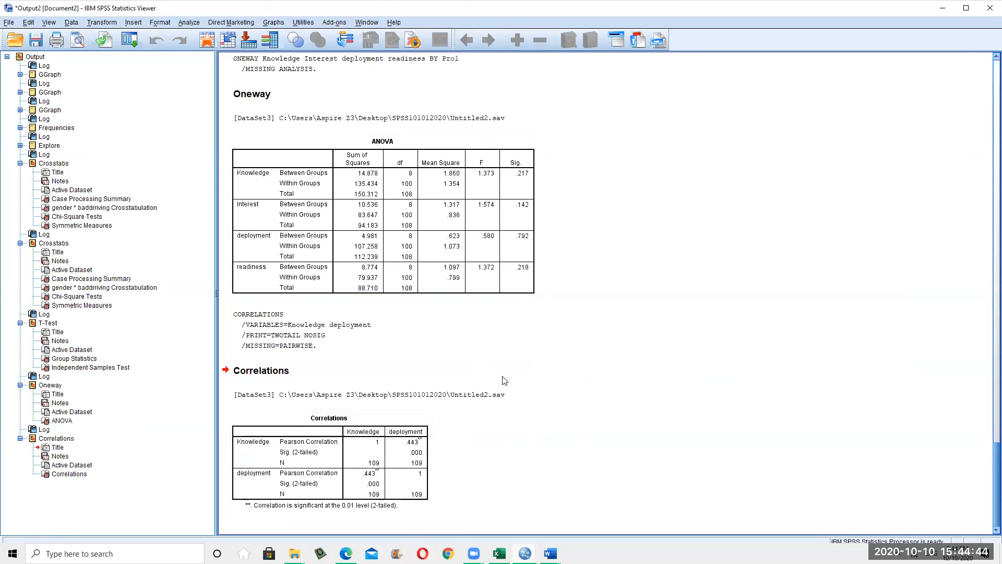
{"action": "left_click", "coordinate": [189, 22]}
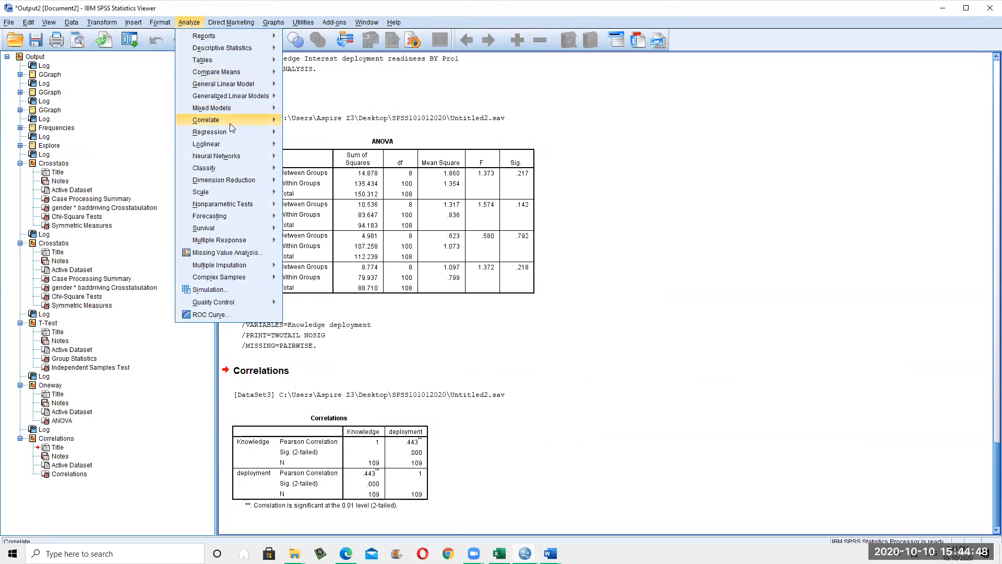
{"action": "mouse_move", "coordinate": [229, 121]}
{"action": "left_click", "coordinate": [323, 121]}
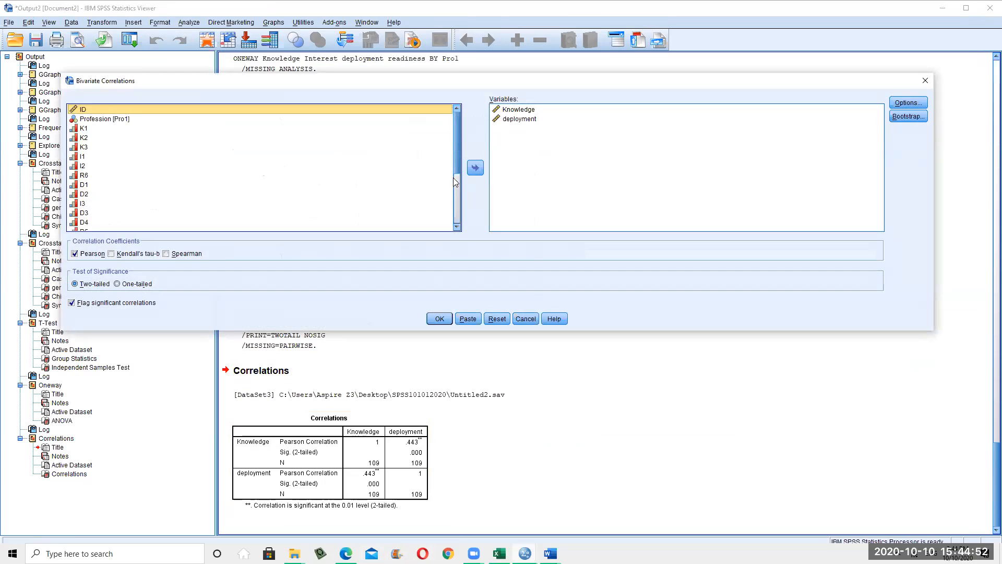
Add Interest and readiness to the Knowledge and deployment bivariate correlation and run it
{"action": "left_click_drag", "start_coordinate": [455, 178], "coordinate": [457, 208]}
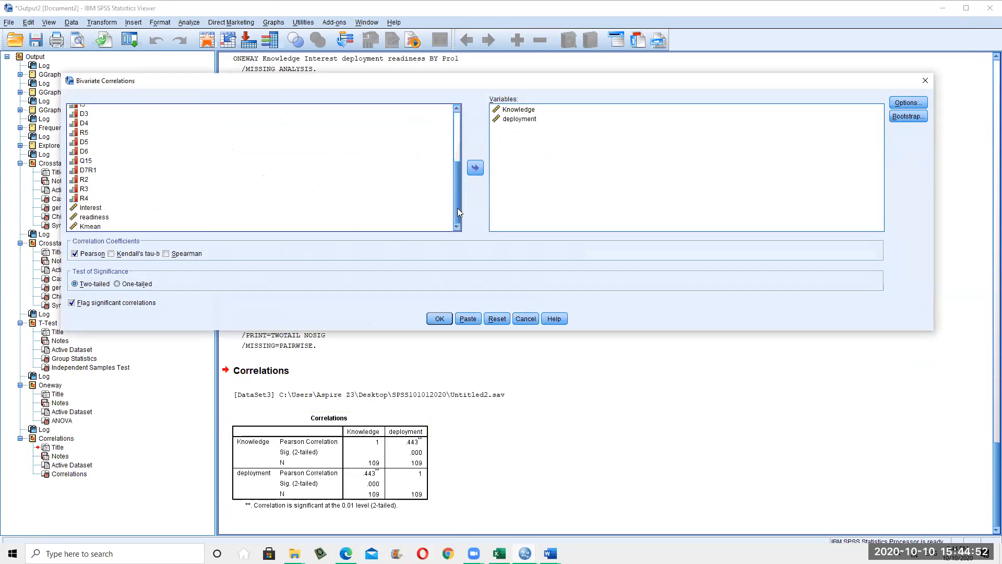
{"action": "left_click", "coordinate": [87, 208]}
{"action": "left_click", "coordinate": [473, 168]}
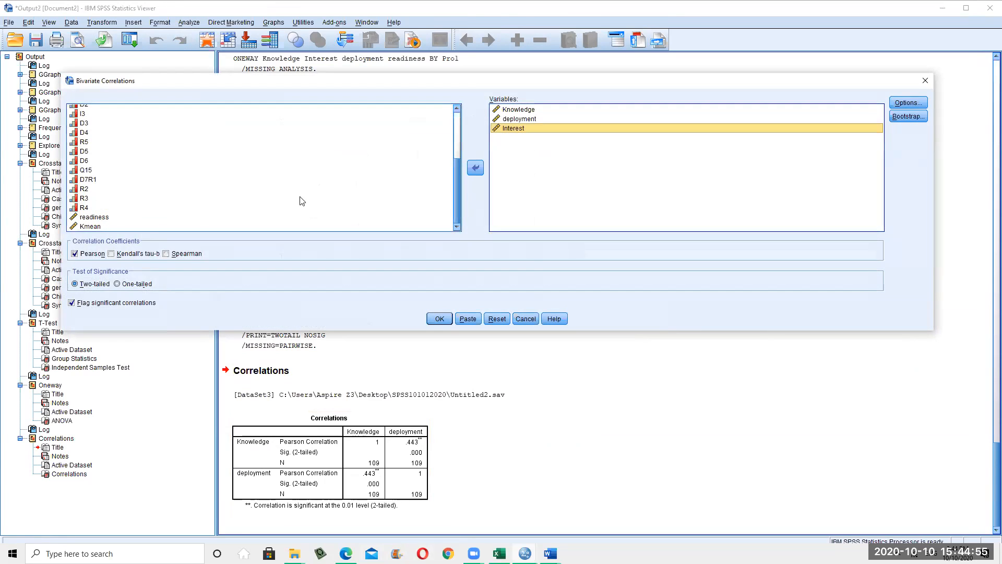
{"action": "left_click", "coordinate": [105, 217]}
{"action": "left_click", "coordinate": [475, 168]}
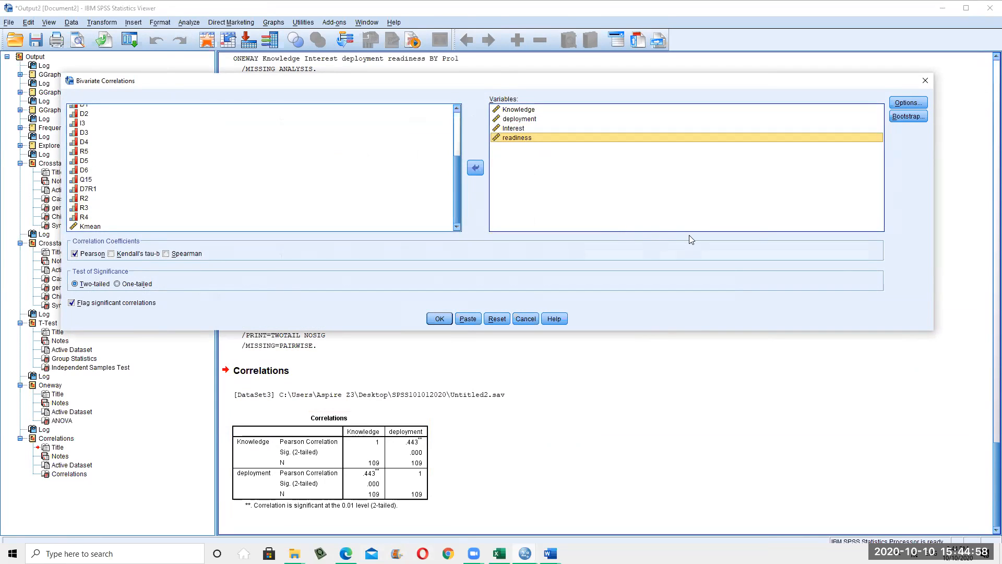
{"action": "left_click", "coordinate": [443, 319]}
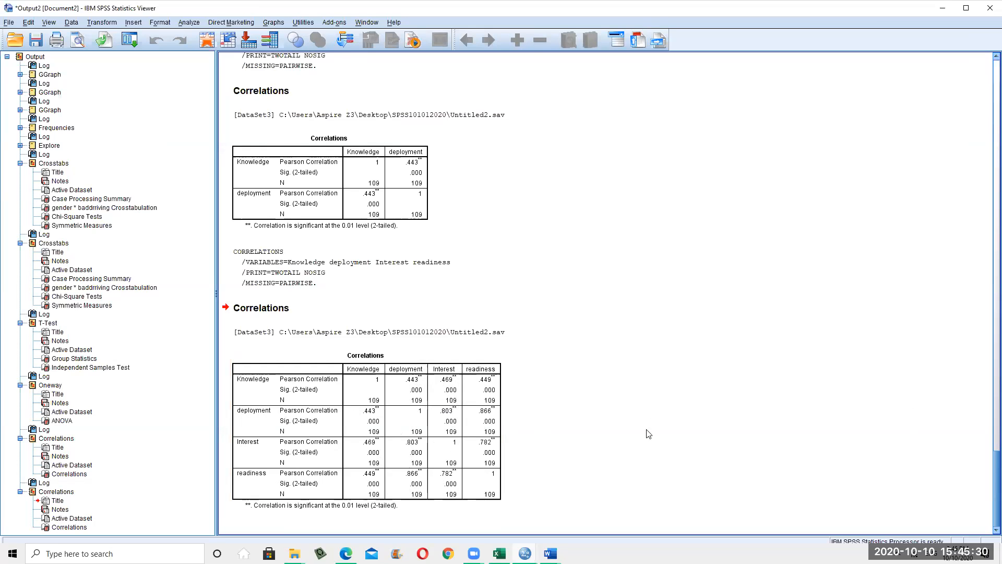
{"action": "scroll", "coordinate": [591, 460], "scroll_direction": "up", "scroll_amount": 20}
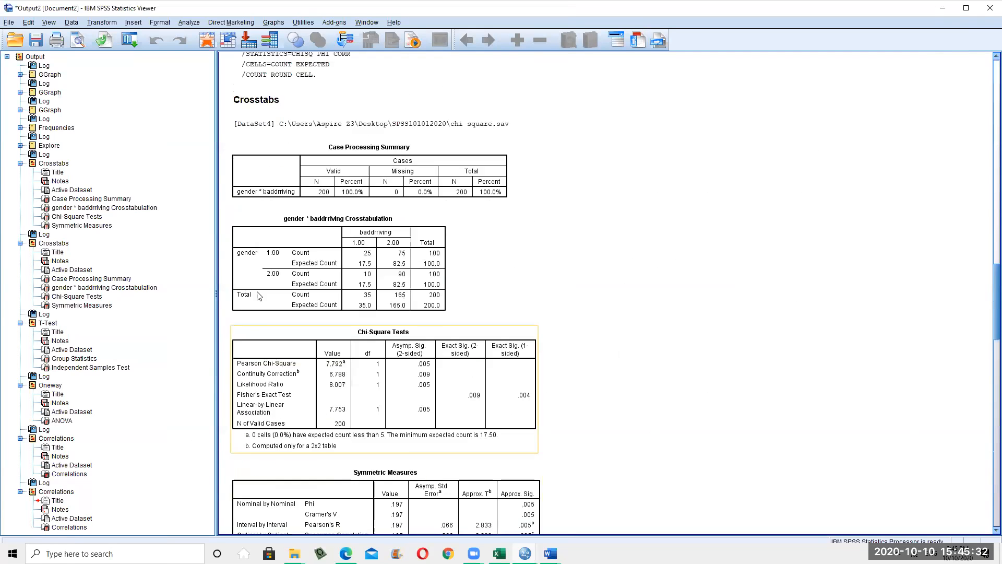
{"action": "scroll", "coordinate": [452, 288], "scroll_direction": "down", "scroll_amount": 6}
{"action": "scroll", "coordinate": [454, 314], "scroll_direction": "up", "scroll_amount": 12}
{"action": "scroll", "coordinate": [459, 407], "scroll_direction": "down", "scroll_amount": 9}
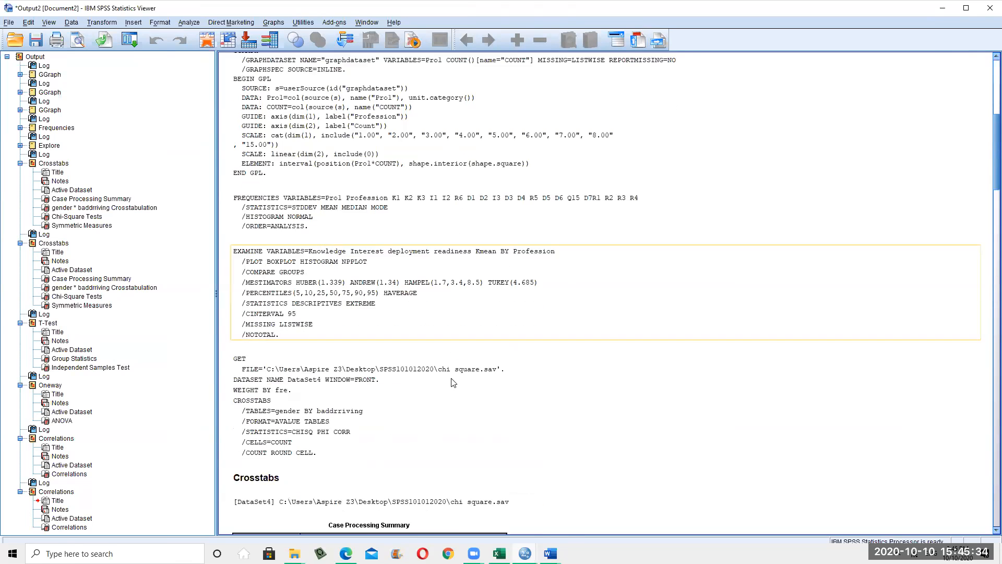
{"action": "scroll", "coordinate": [460, 431], "scroll_direction": "down", "scroll_amount": 20}
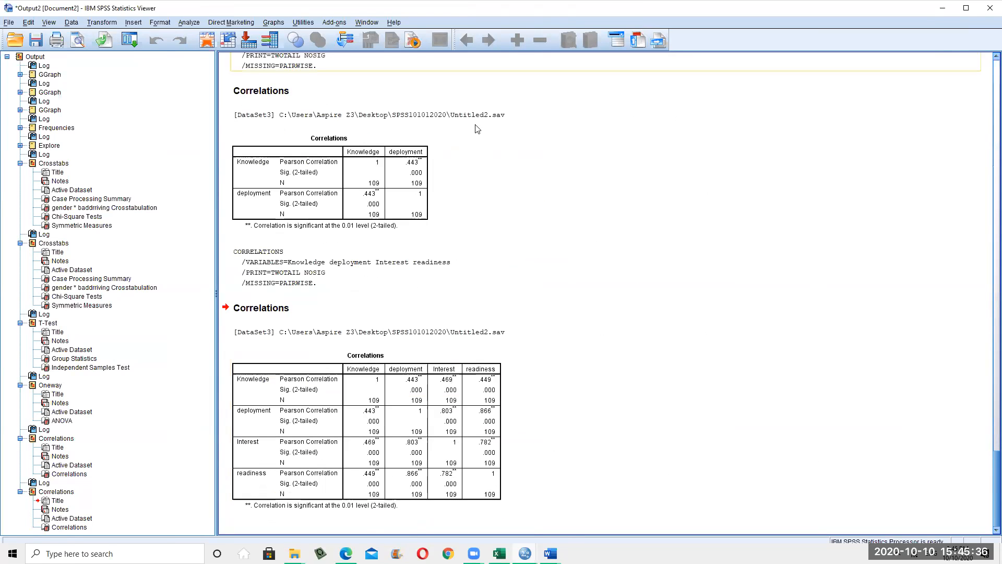
{"action": "left_click", "coordinate": [263, 423]}
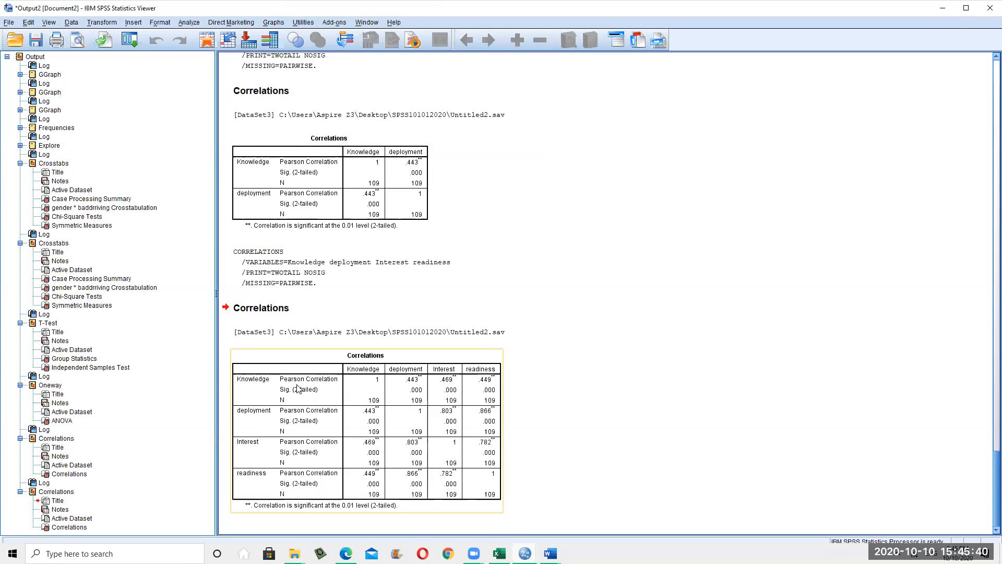
{"action": "left_click", "coordinate": [199, 22]}
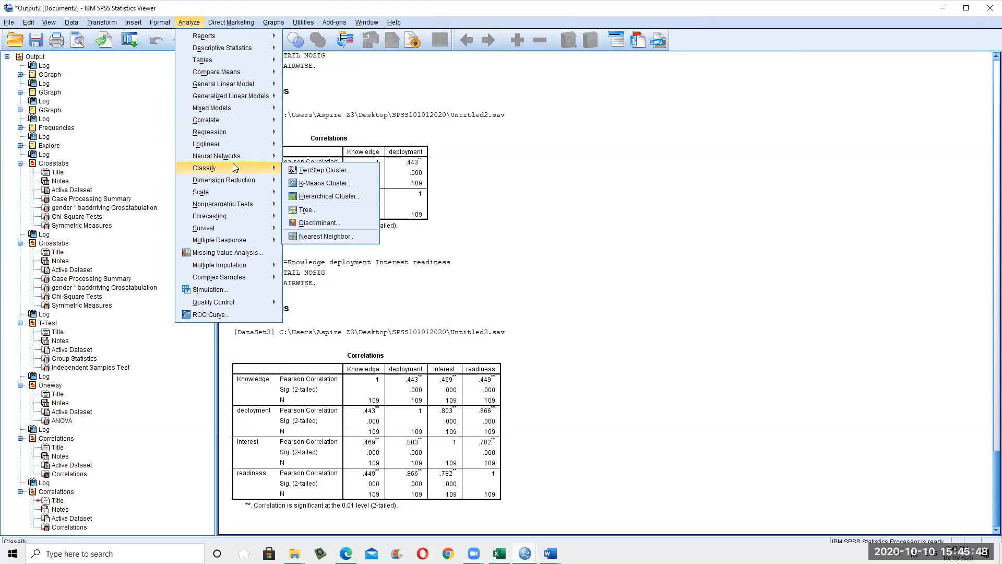
{"action": "mouse_move", "coordinate": [230, 192]}
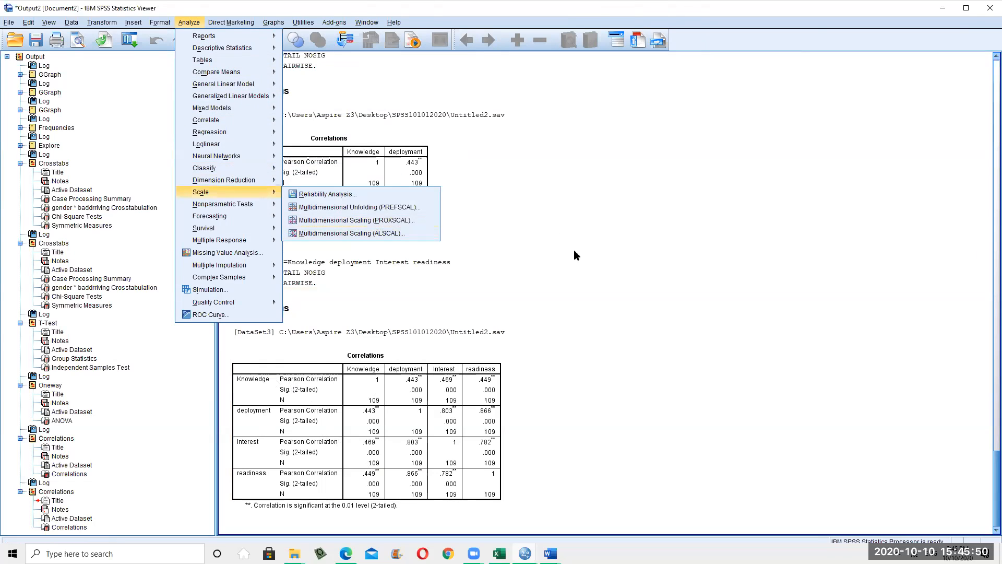
{"action": "mouse_move", "coordinate": [265, 182]}
{"action": "mouse_move", "coordinate": [255, 239]}
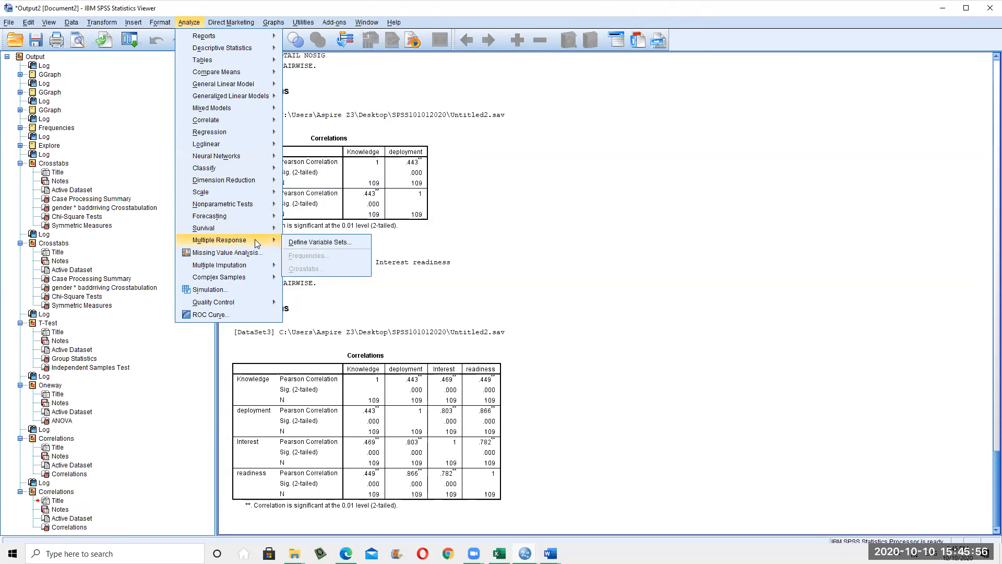
{"action": "mouse_move", "coordinate": [255, 264]}
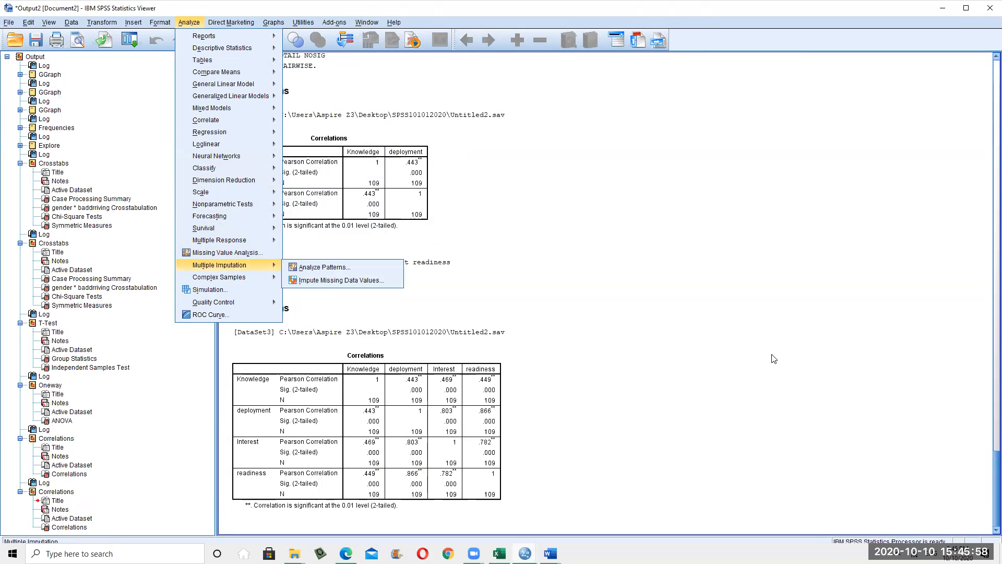
{"action": "left_click", "coordinate": [631, 363]}
{"action": "scroll", "coordinate": [476, 308], "scroll_direction": "up", "scroll_amount": 5}
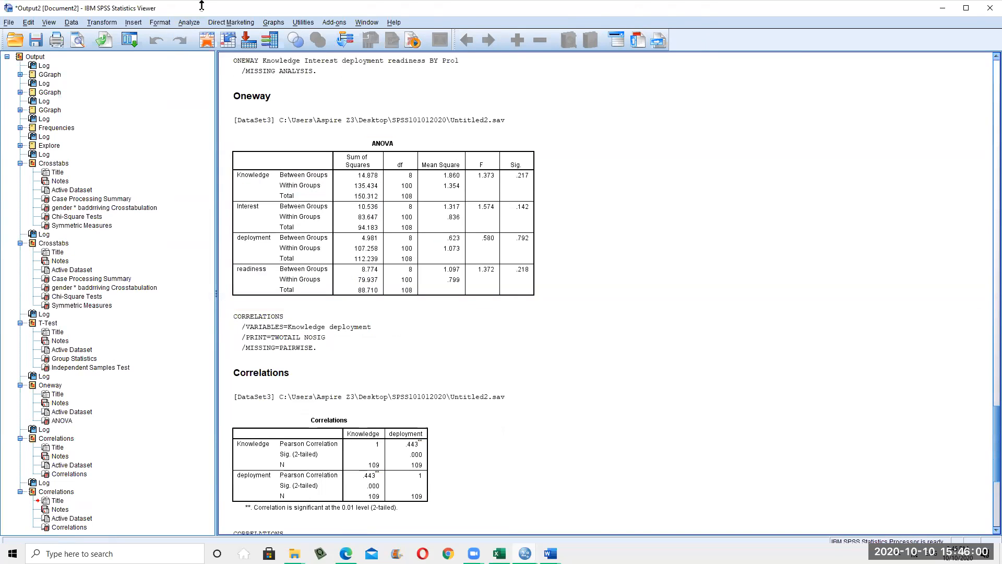
{"action": "left_click", "coordinate": [229, 23]}
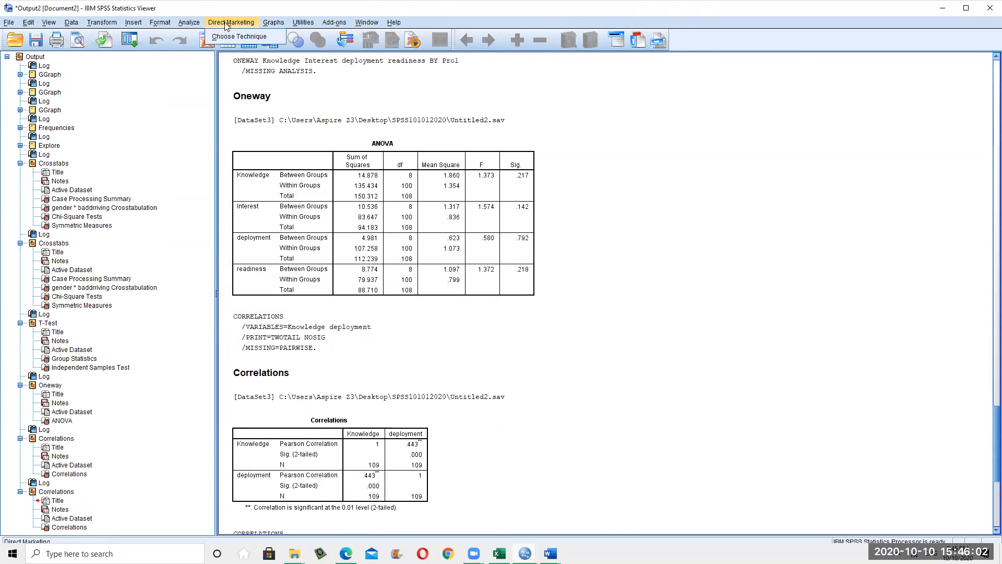
{"action": "mouse_move", "coordinate": [206, 28]}
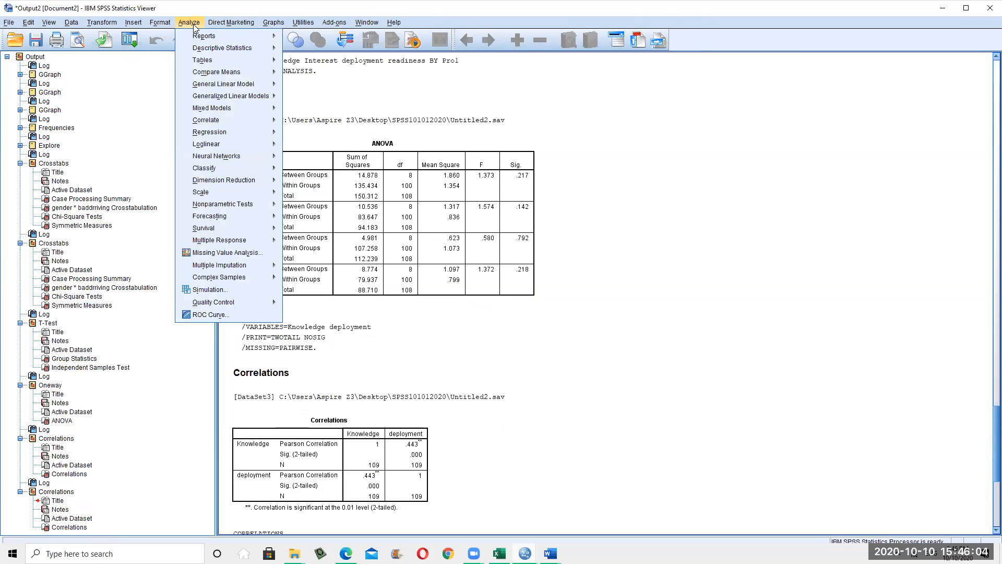
{"action": "mouse_move", "coordinate": [237, 123]}
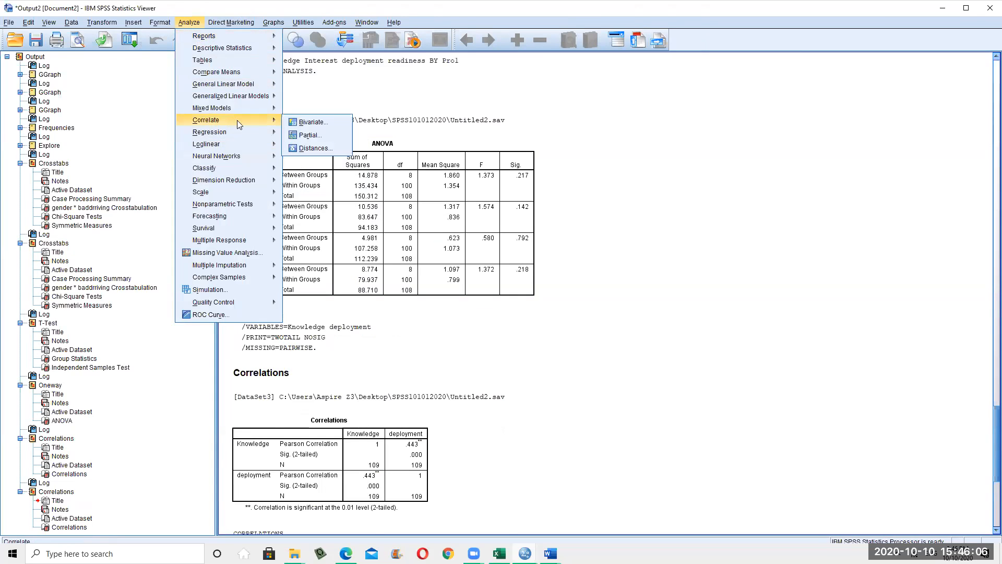
{"action": "left_click", "coordinate": [784, 291]}
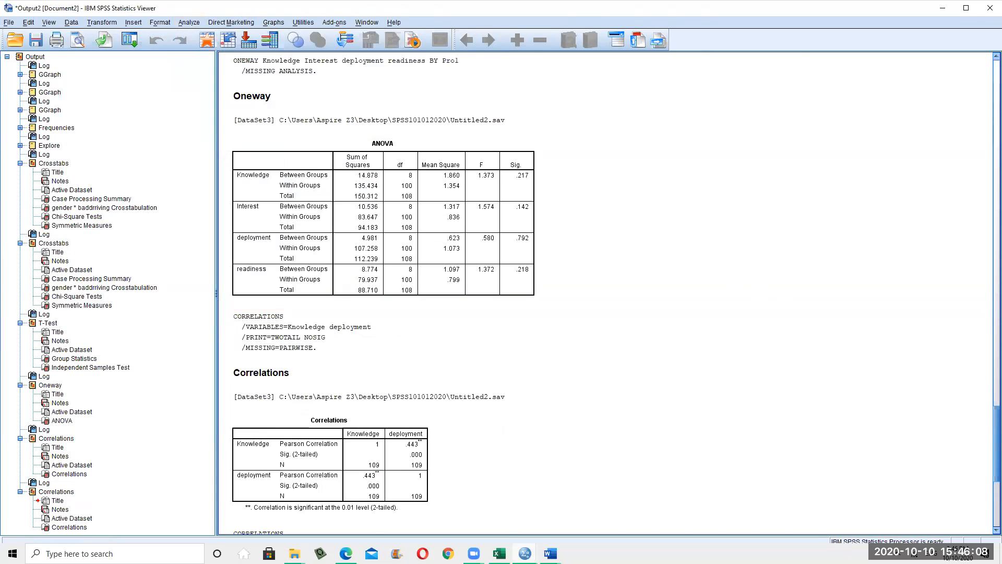
{"action": "left_click", "coordinate": [274, 22]}
{"action": "left_click", "coordinate": [795, 328]}
{"action": "scroll", "coordinate": [776, 343], "scroll_direction": "down", "scroll_amount": 1}
{"action": "scroll", "coordinate": [777, 343], "scroll_direction": "down", "scroll_amount": 5}
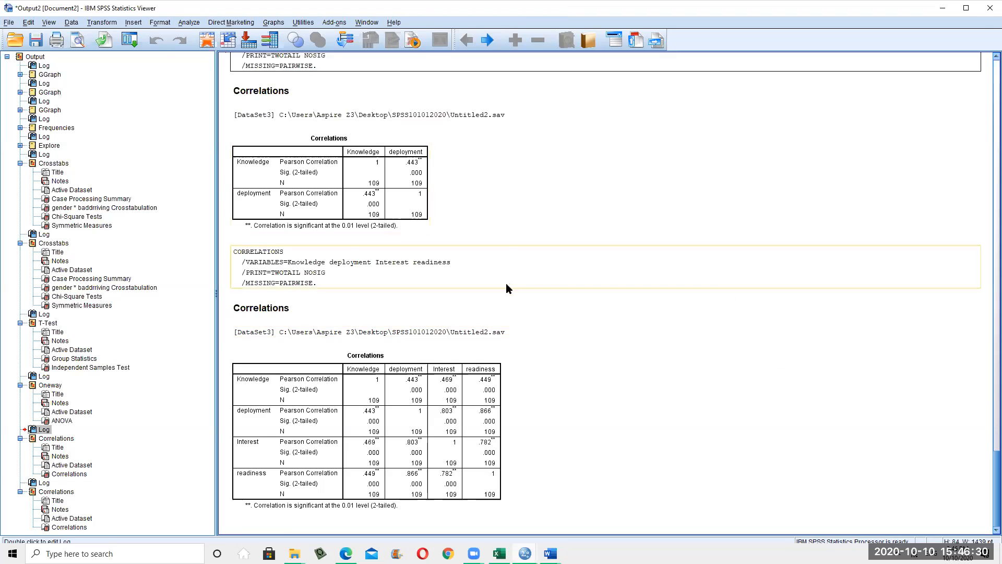
{"action": "scroll", "coordinate": [505, 283], "scroll_direction": "up", "scroll_amount": 3}
{"action": "scroll", "coordinate": [856, 190], "scroll_direction": "up", "scroll_amount": 7}
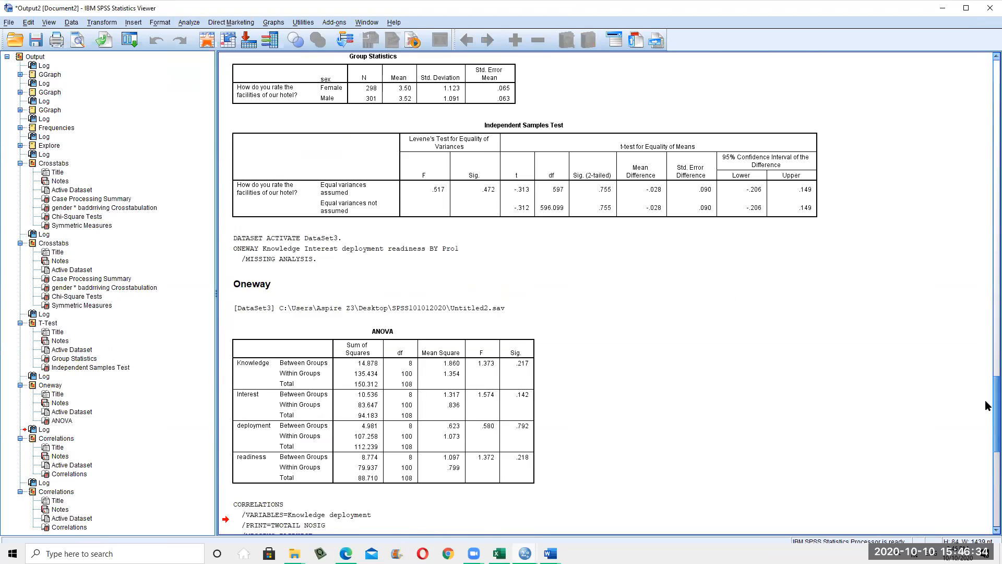
{"action": "left_click_drag", "start_coordinate": [987, 400], "coordinate": [986, 150]}
{"action": "scroll", "coordinate": [985, 148], "scroll_direction": "up", "scroll_amount": 16}
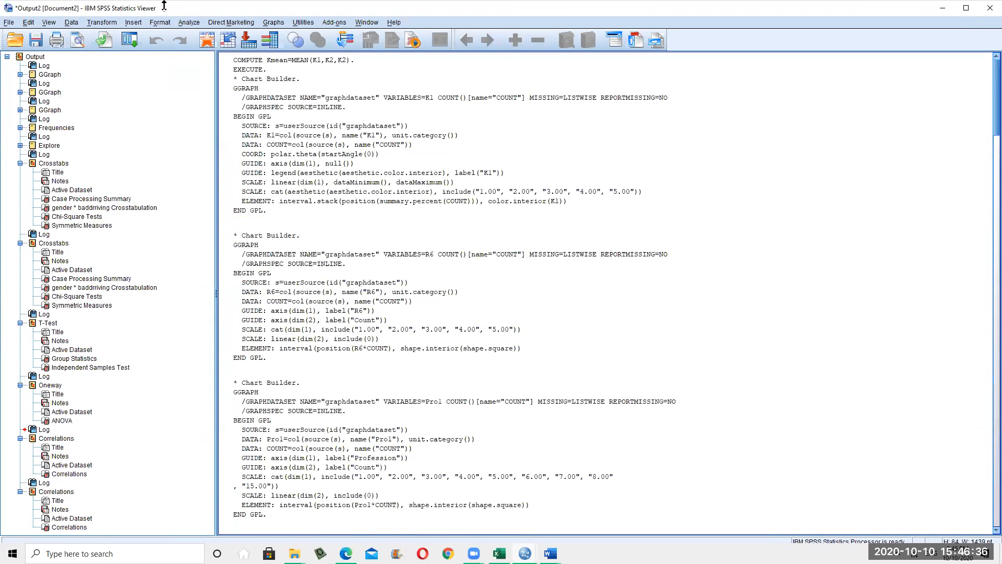
{"action": "left_click", "coordinate": [189, 23]}
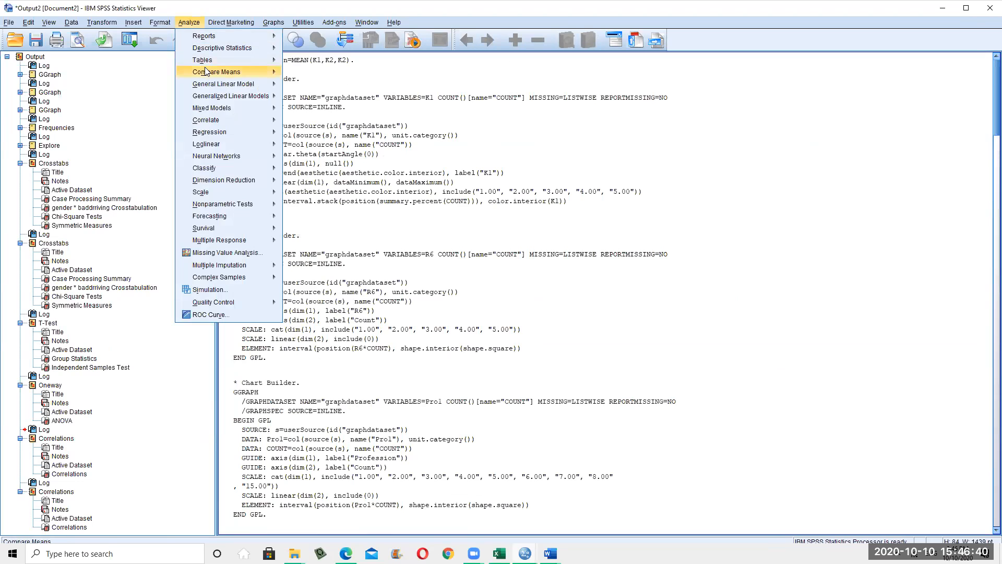
Open the Independent-Samples T Test dialog from Analyze > Compare Means
{"action": "mouse_move", "coordinate": [207, 71]}
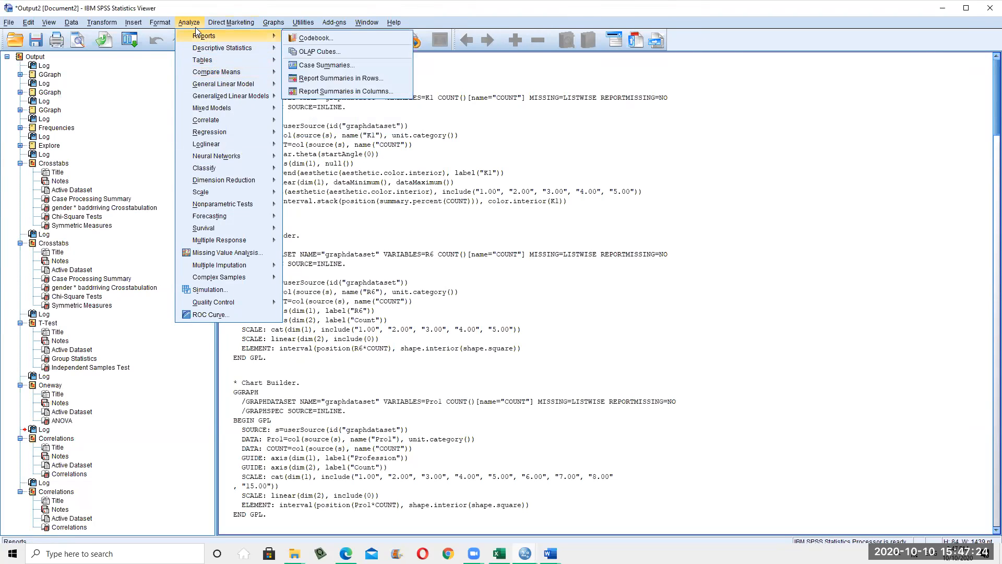
{"action": "mouse_move", "coordinate": [199, 49]}
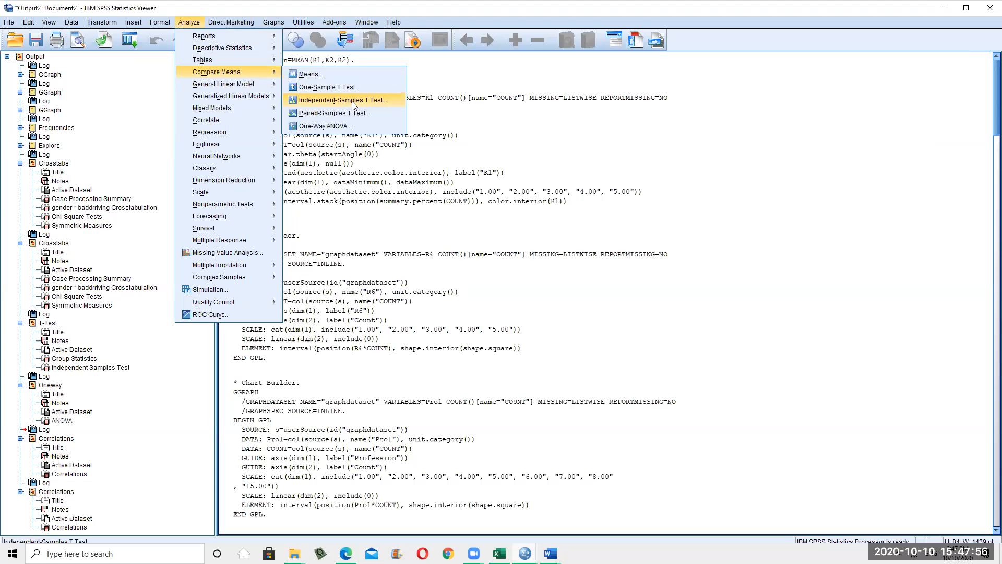
{"action": "left_click", "coordinate": [317, 101]}
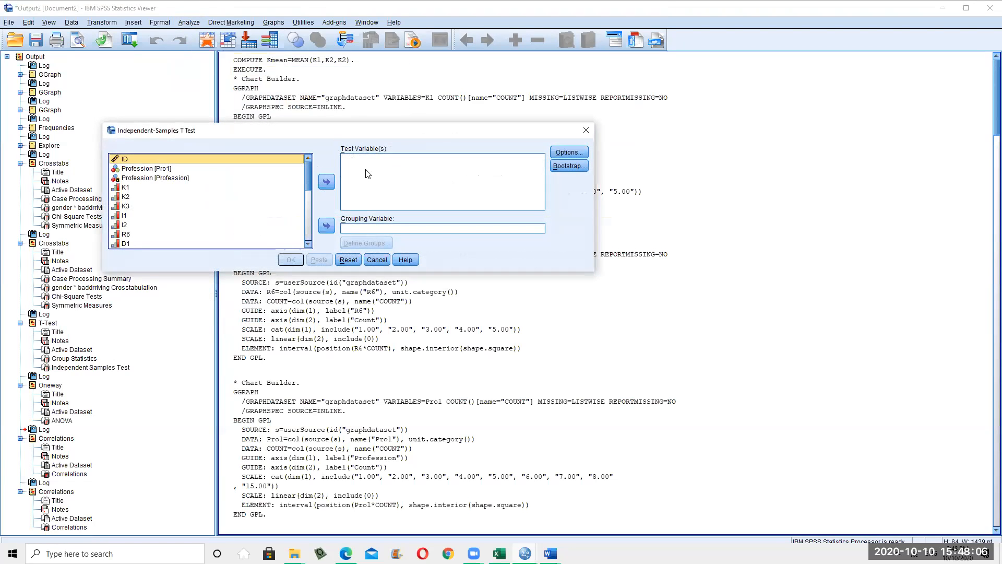
{"action": "scroll", "coordinate": [162, 204], "scroll_direction": "down", "scroll_amount": 5}
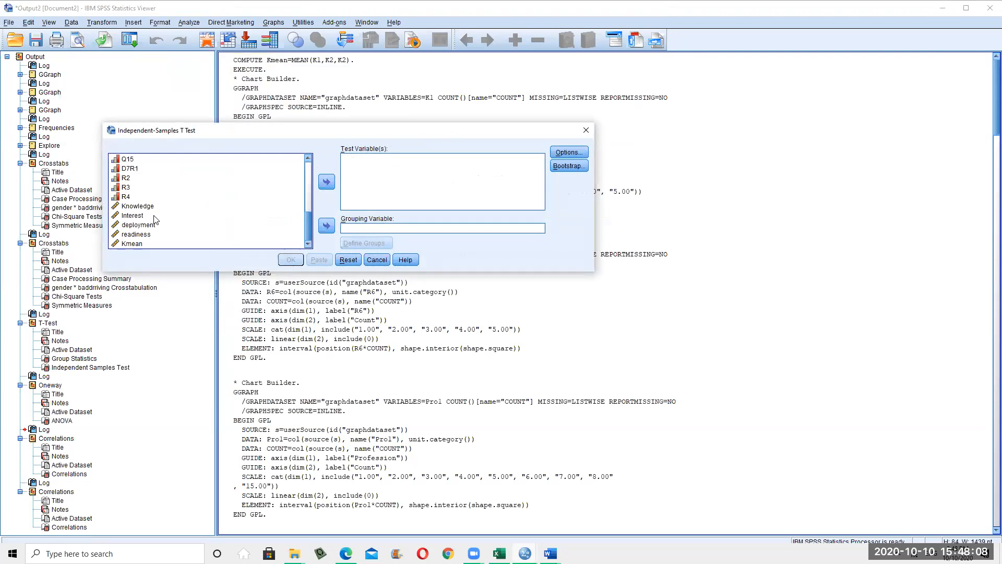
{"action": "left_click", "coordinate": [137, 207]}
{"action": "left_click", "coordinate": [327, 182]}
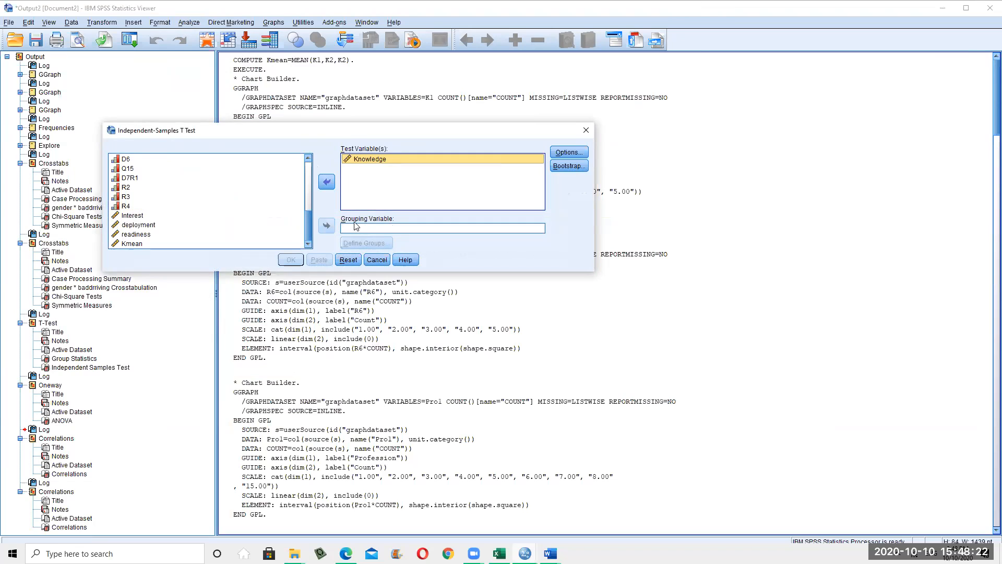
{"action": "scroll", "coordinate": [196, 209], "scroll_direction": "up", "scroll_amount": 5}
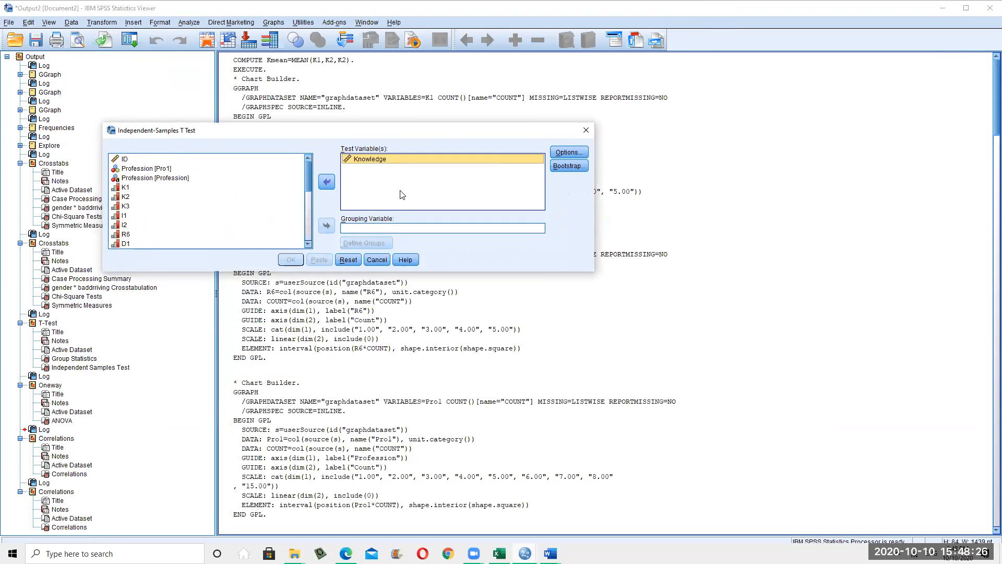
{"action": "left_click", "coordinate": [323, 188]}
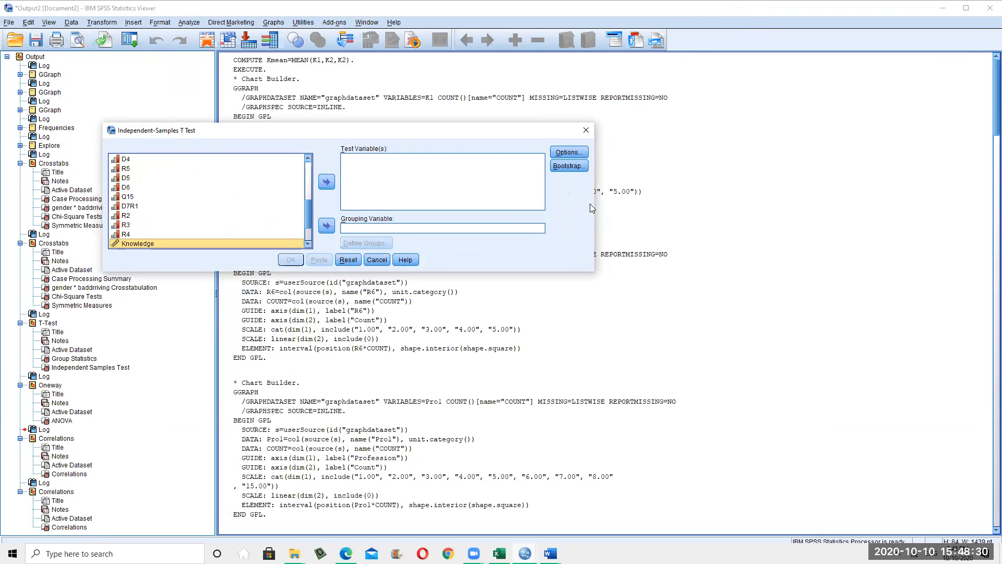
Cancel the Independent-Samples T Test and open the One-Sample T Test instead
{"action": "left_click", "coordinate": [369, 264]}
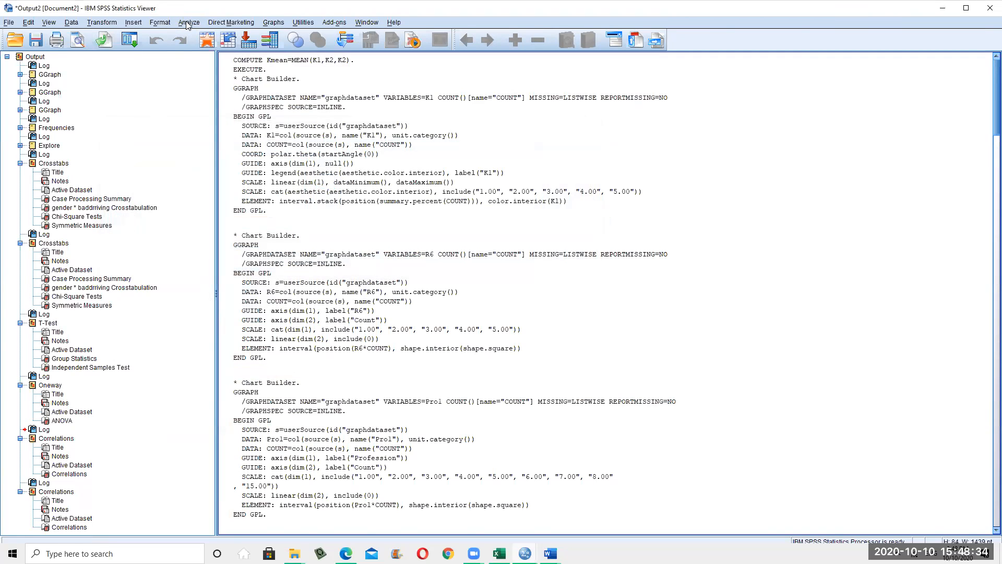
{"action": "left_click", "coordinate": [188, 22]}
{"action": "mouse_move", "coordinate": [246, 83]}
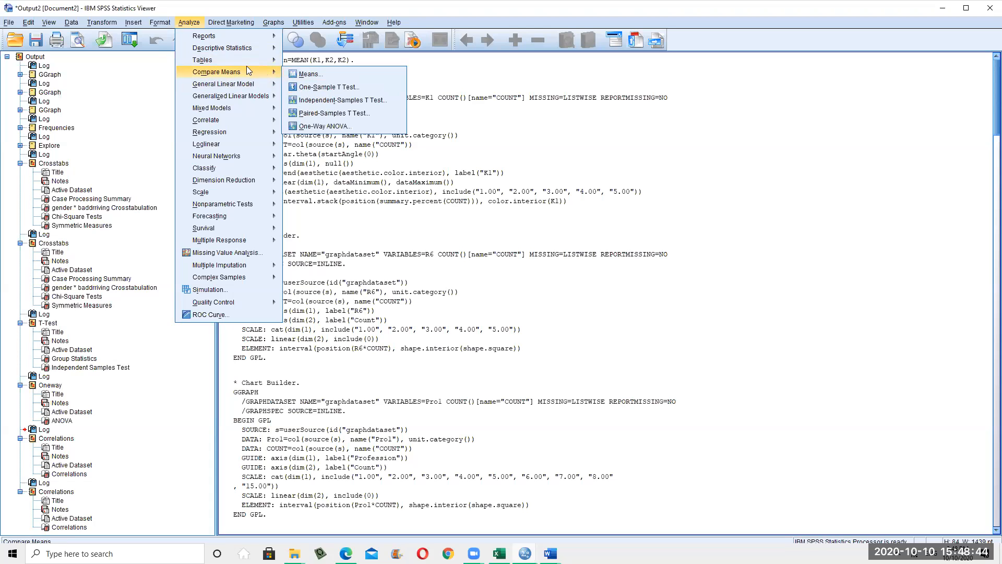
{"action": "left_click", "coordinate": [327, 87]}
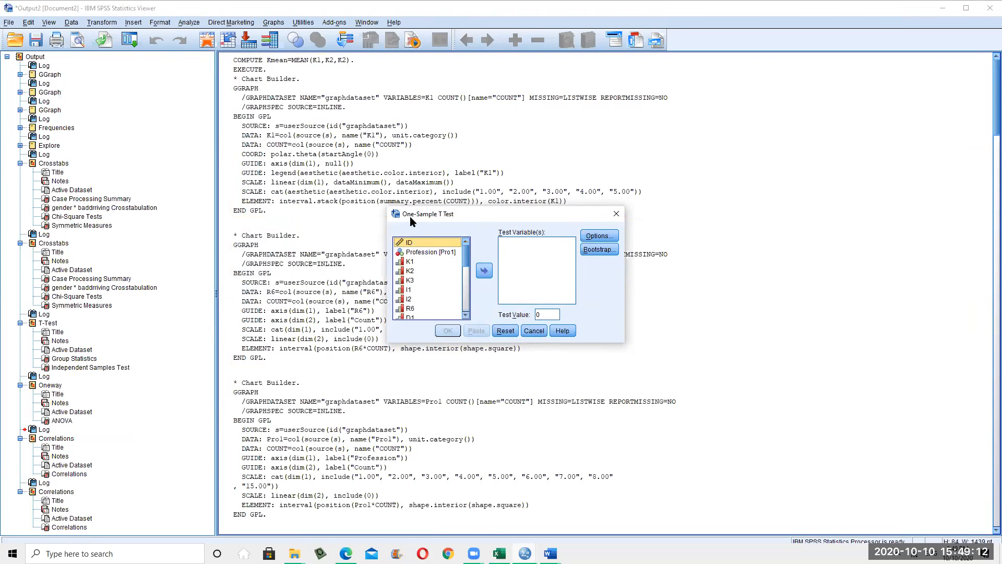
Enter a One-Sample T Test value of 170, then cancel without running
{"action": "left_click", "coordinate": [547, 316]}
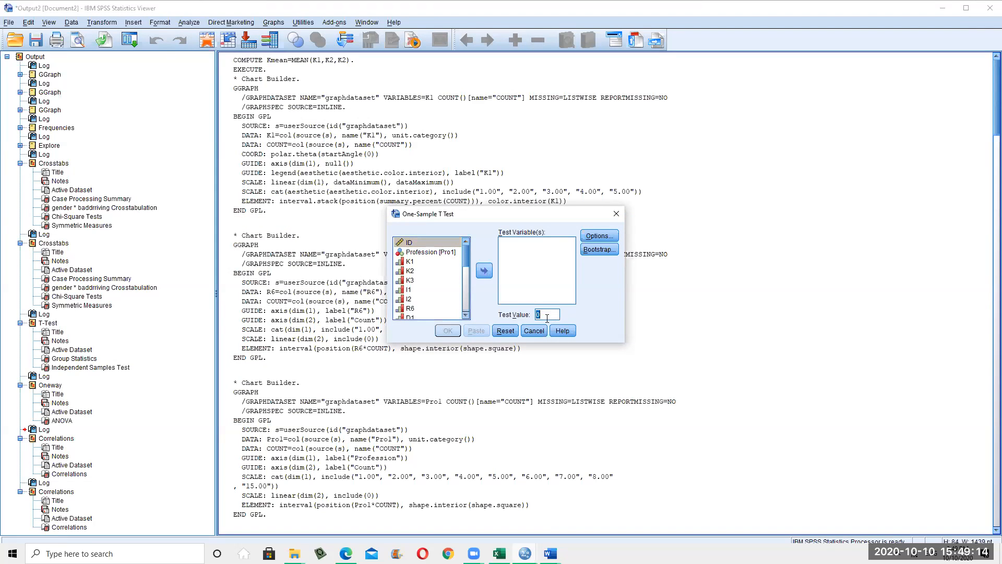
{"action": "type", "text": "170"}
{"action": "left_click", "coordinate": [534, 330]}
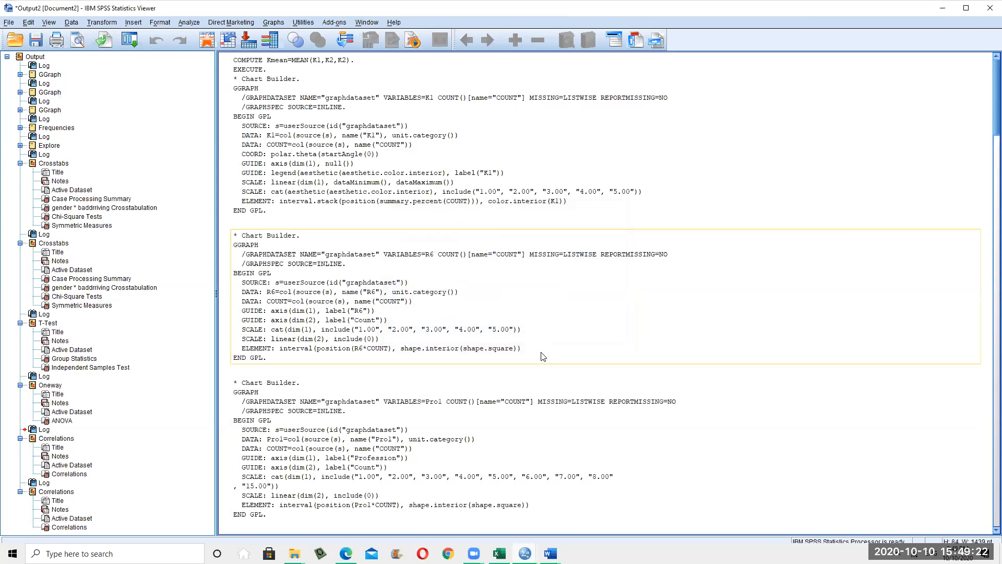
Open the Paired-Samples T Test from Analyze > Compare Means and cancel it unrun
{"action": "left_click", "coordinate": [188, 22]}
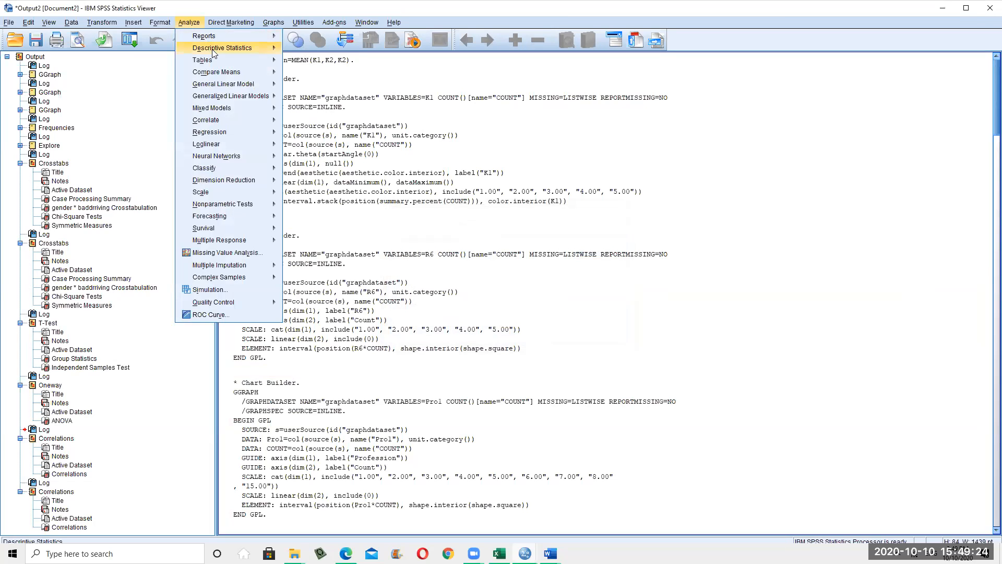
{"action": "mouse_move", "coordinate": [230, 50]}
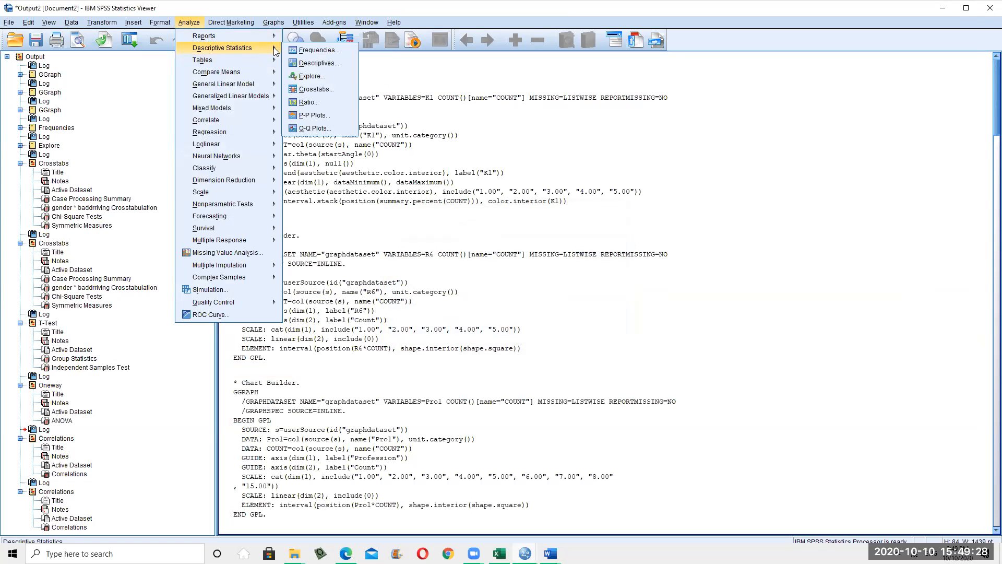
{"action": "mouse_move", "coordinate": [274, 75]}
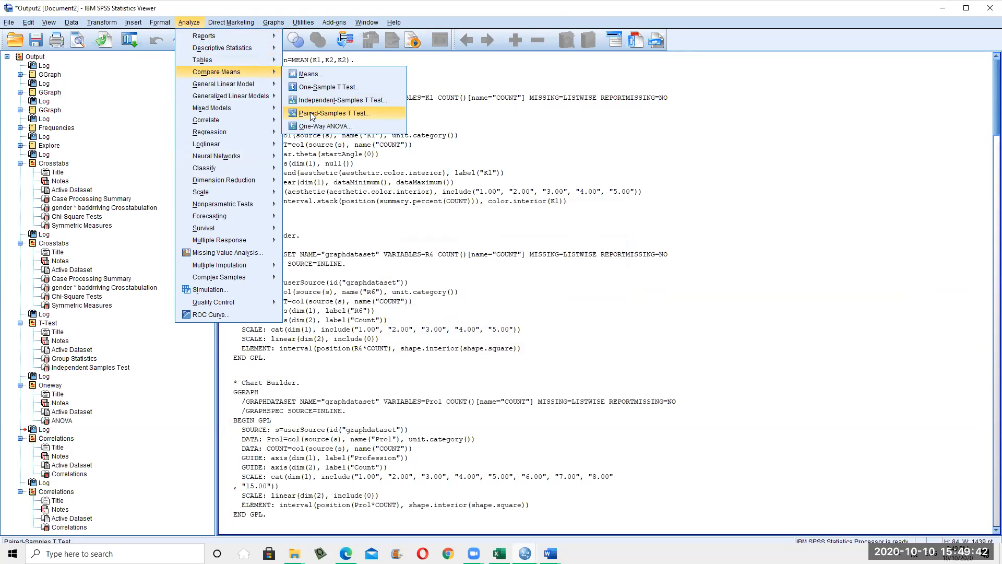
{"action": "left_click", "coordinate": [317, 114]}
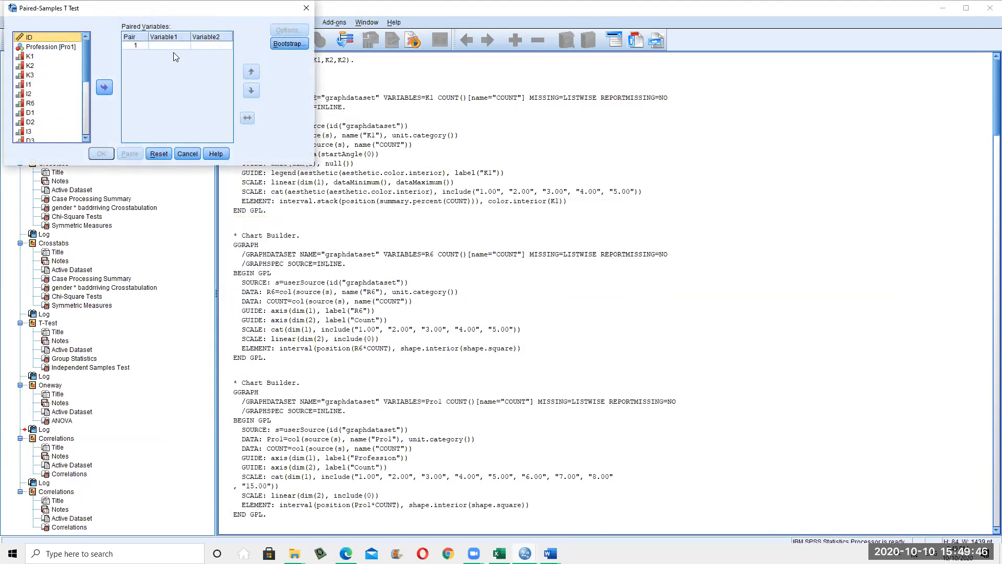
{"action": "left_click", "coordinate": [191, 153]}
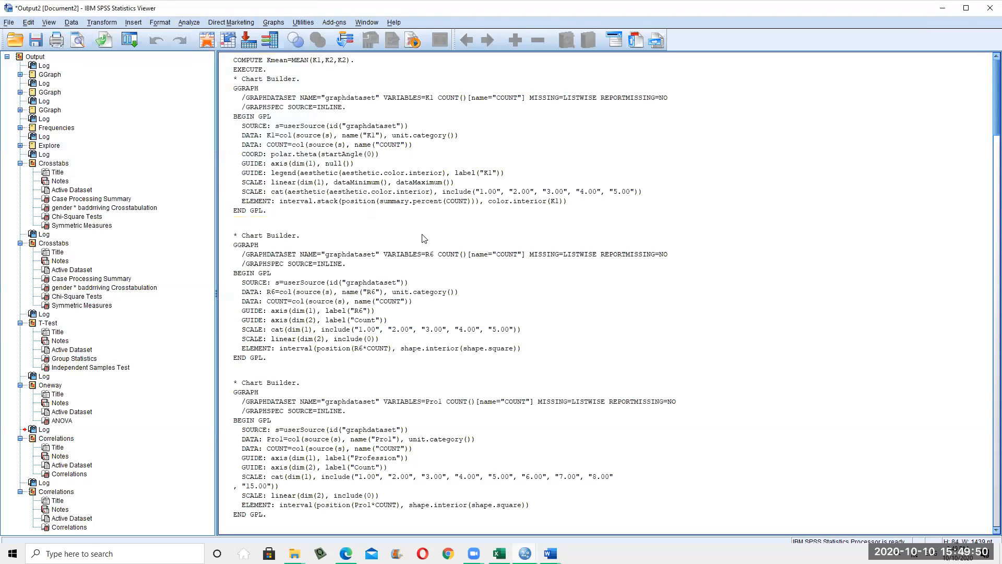
{"action": "left_click", "coordinate": [193, 24]}
{"action": "mouse_move", "coordinate": [166, 31]}
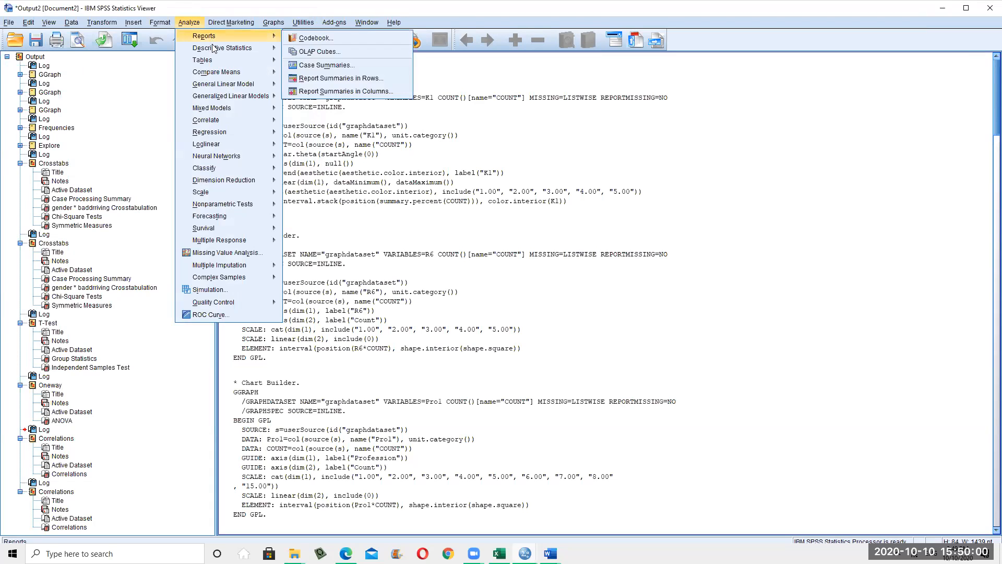
{"action": "mouse_move", "coordinate": [218, 72]}
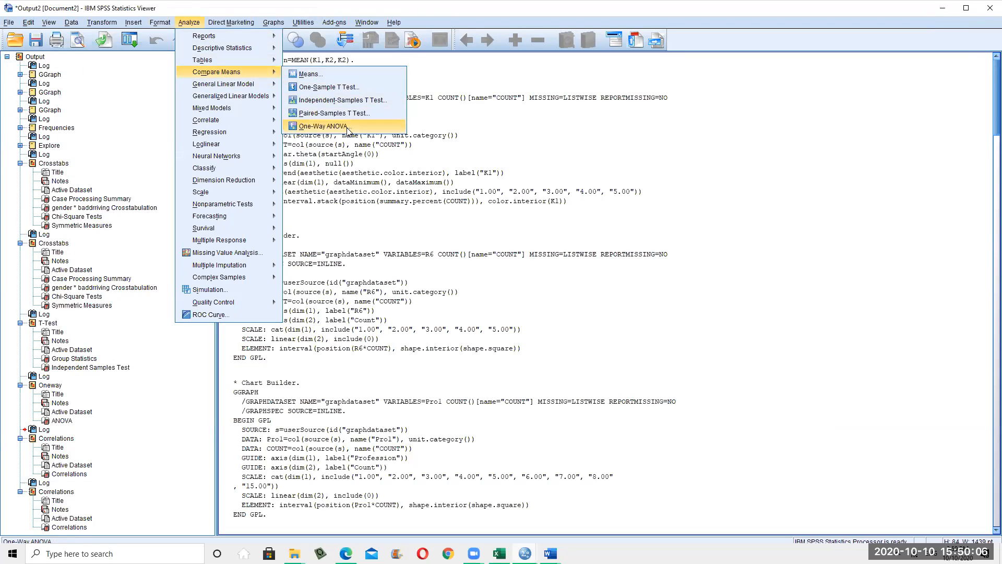
{"action": "left_click", "coordinate": [323, 126]}
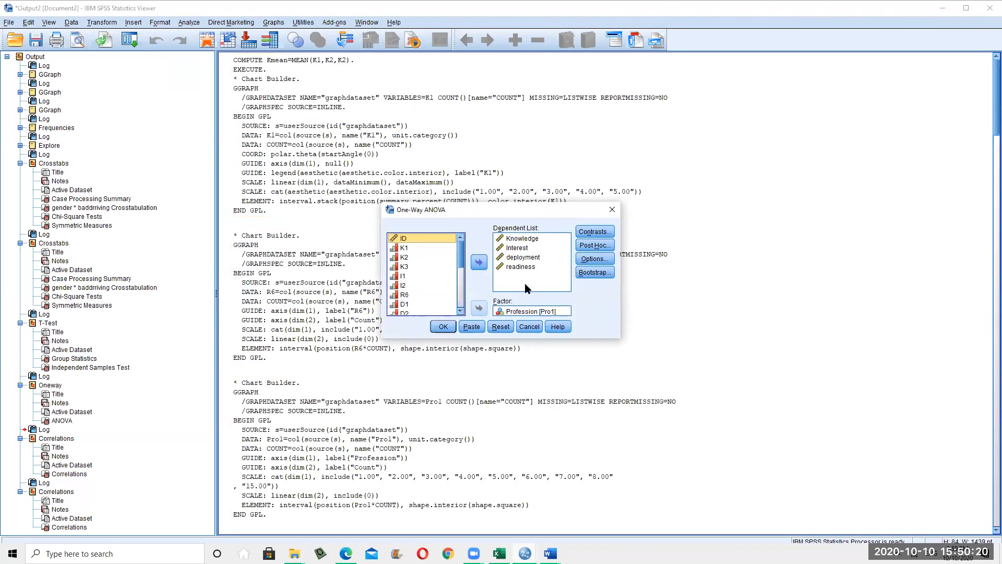
{"action": "left_click", "coordinate": [595, 246]}
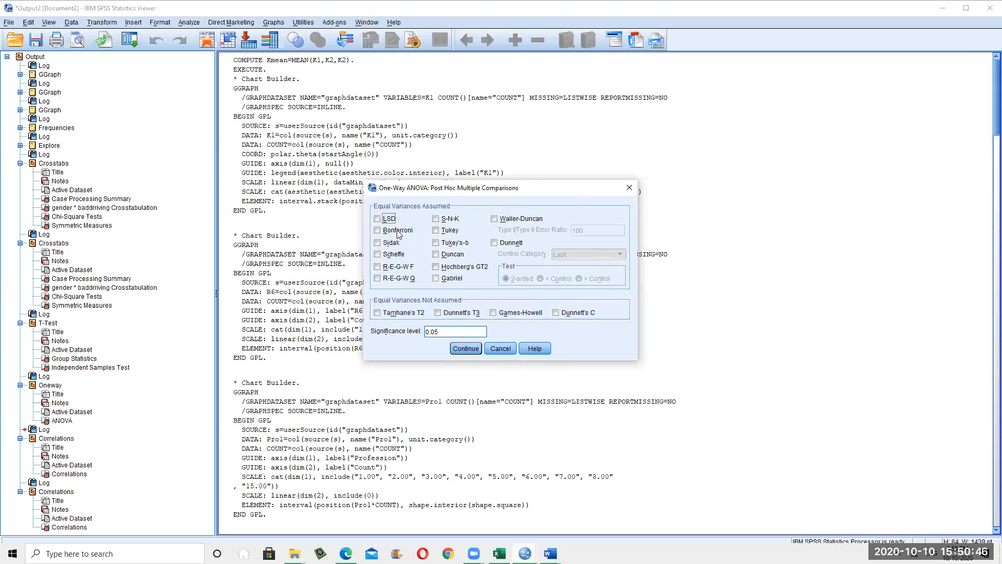
{"action": "left_click", "coordinate": [500, 350]}
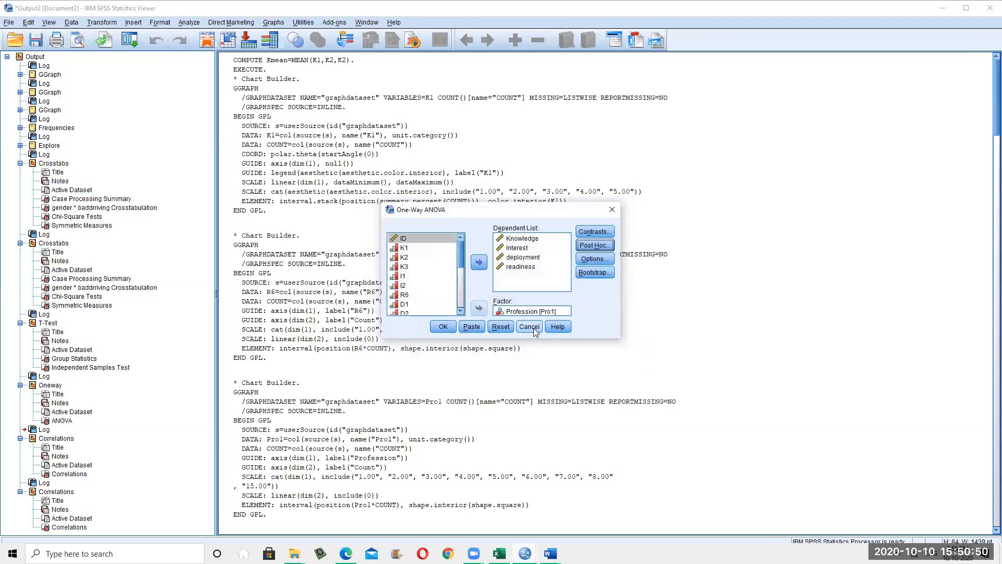
{"action": "left_click", "coordinate": [532, 327]}
{"action": "left_click", "coordinate": [191, 23]}
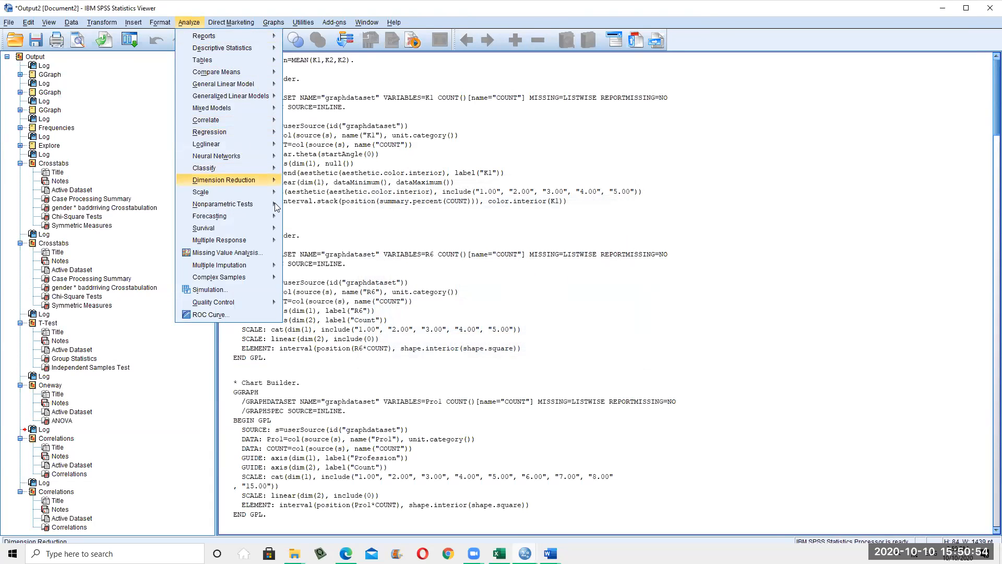
{"action": "mouse_move", "coordinate": [276, 208]}
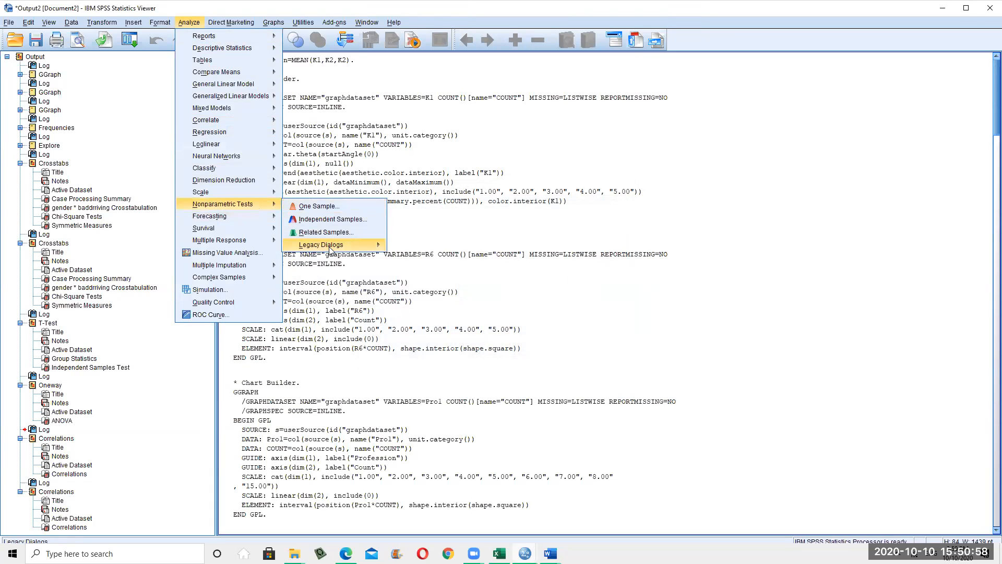
{"action": "mouse_move", "coordinate": [330, 248]}
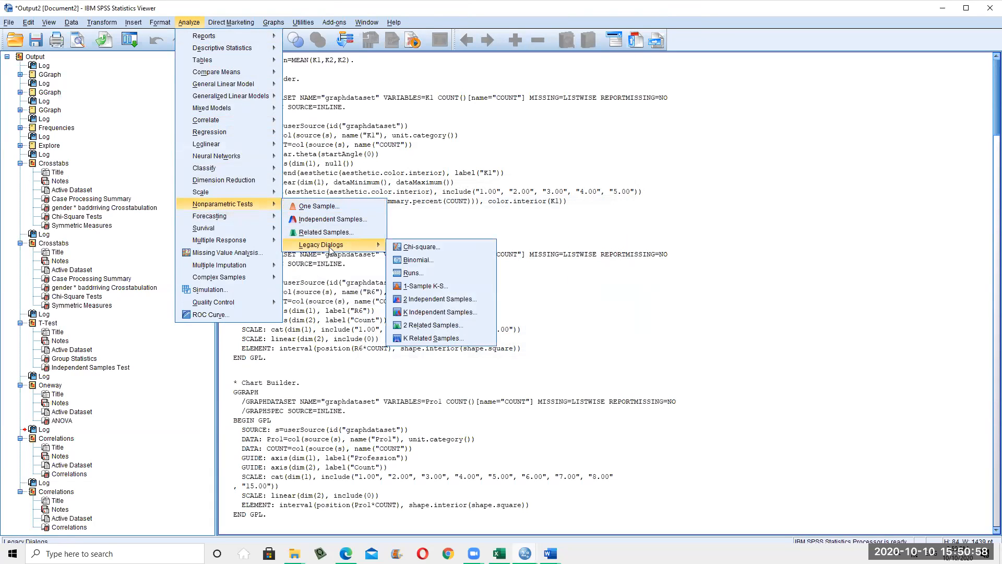
{"action": "left_click", "coordinate": [447, 303]}
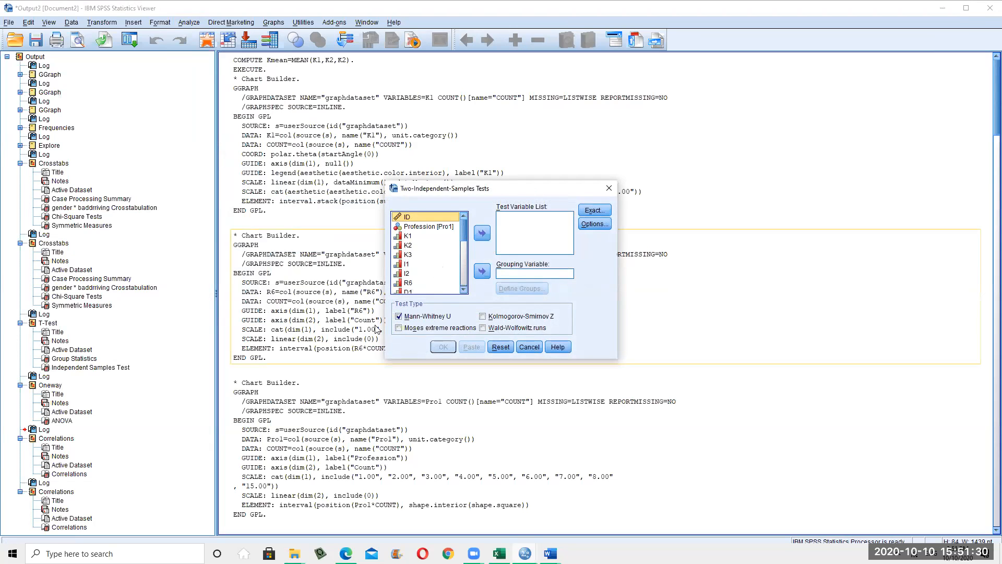
{"action": "left_click", "coordinate": [530, 347]}
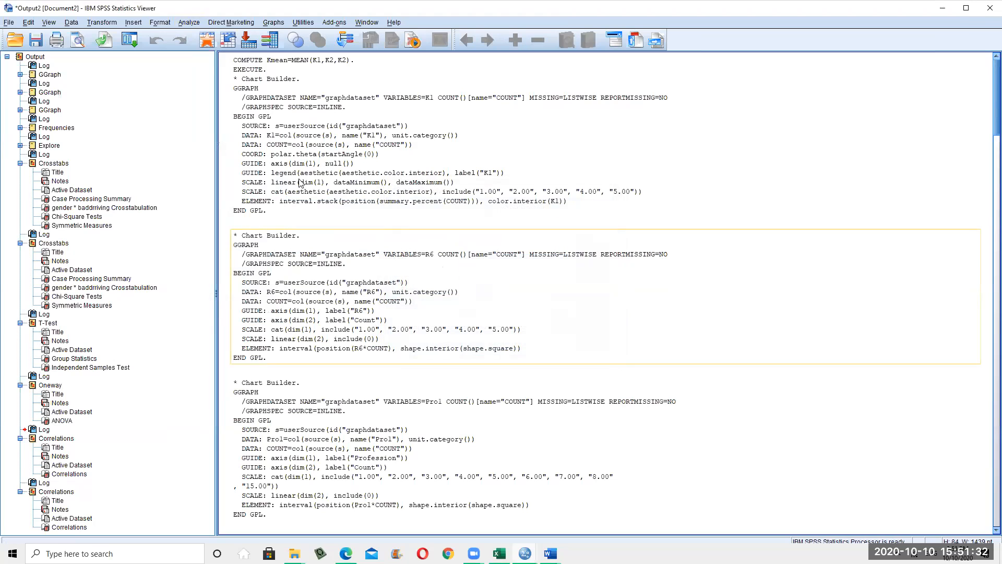
{"action": "left_click", "coordinate": [193, 24]}
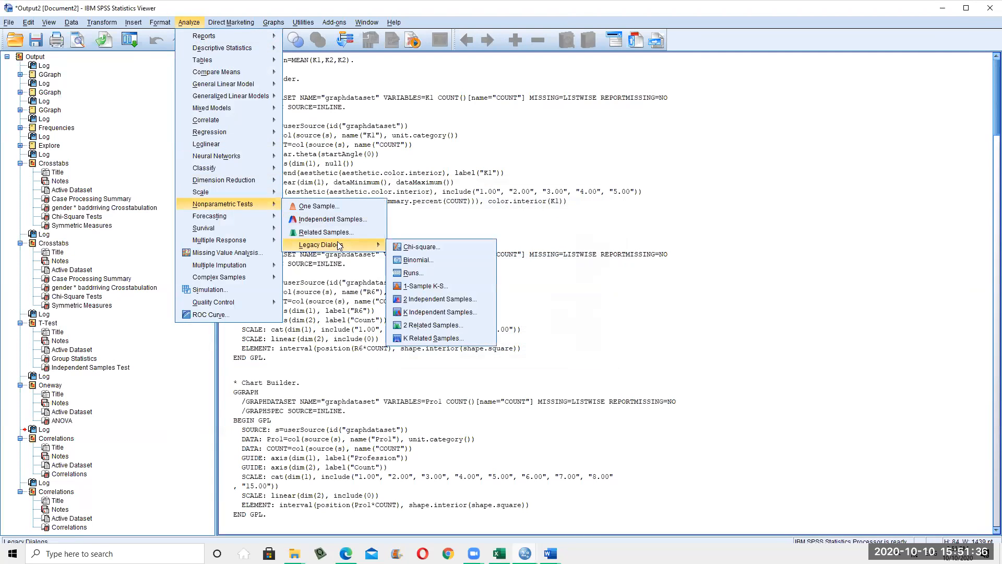
{"action": "left_click", "coordinate": [430, 312]}
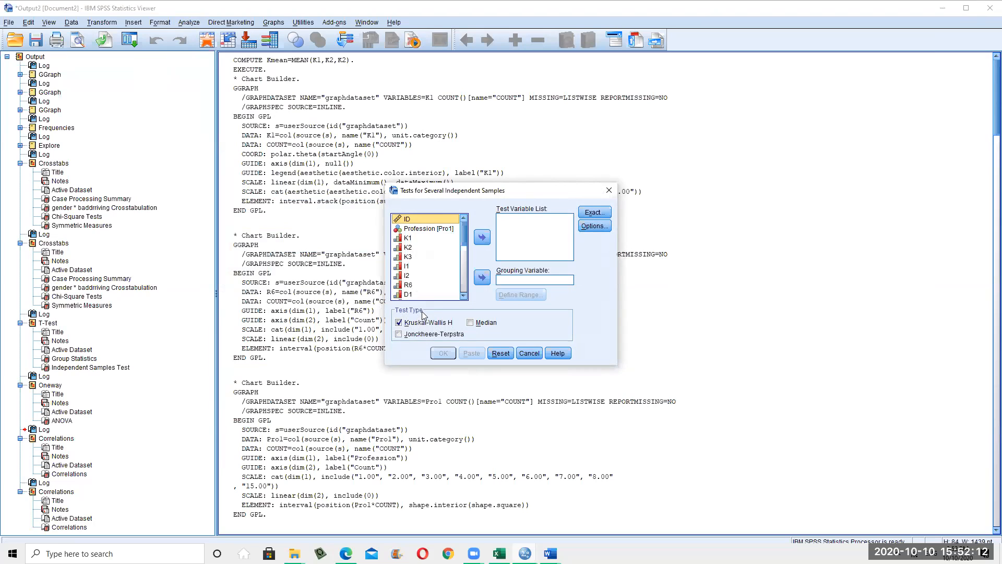
{"action": "left_click", "coordinate": [528, 359]}
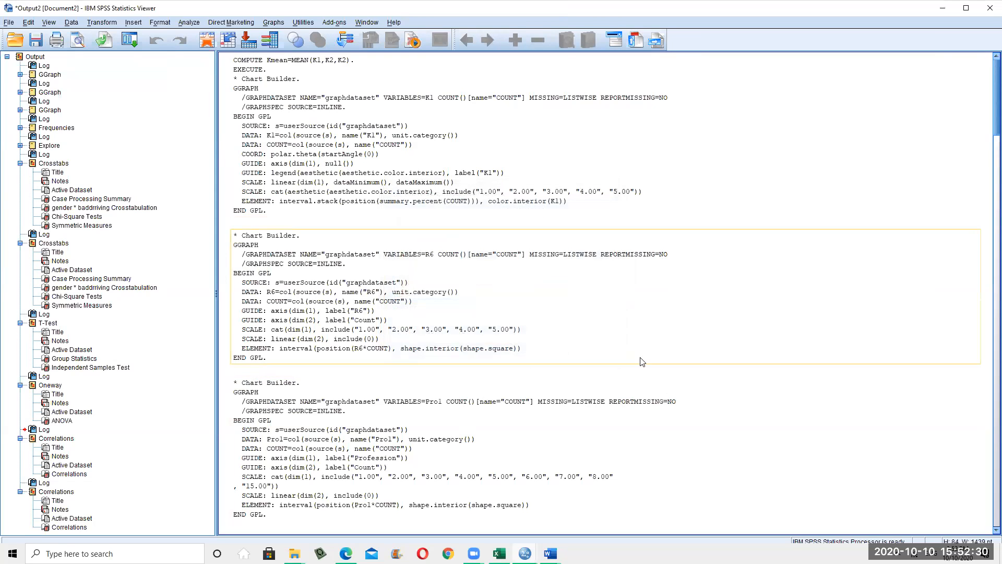
{"action": "left_click", "coordinate": [189, 22]}
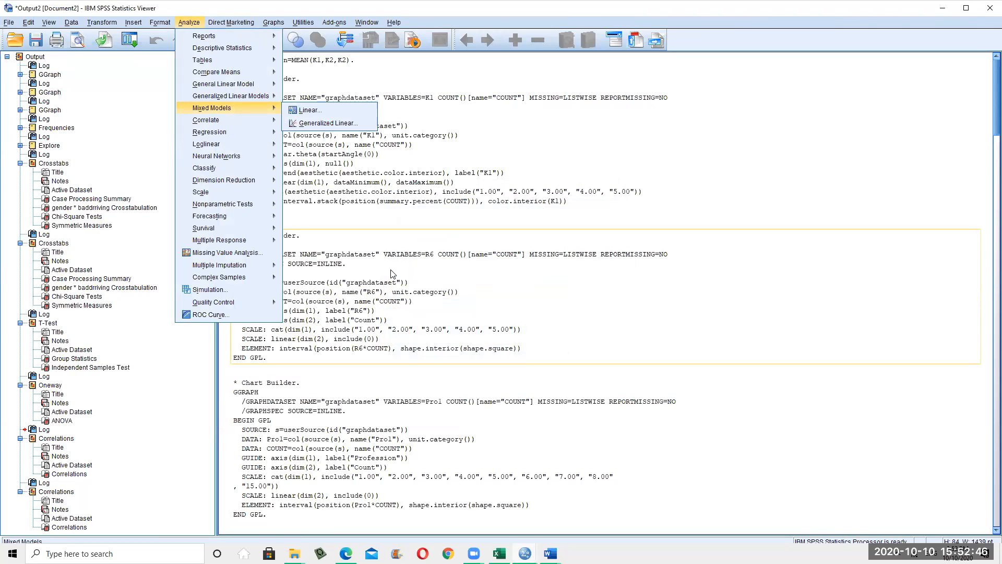
Browse the Analyze submenus to Dimension Reduction > Factor, then dismiss the menu
{"action": "mouse_move", "coordinate": [233, 191]}
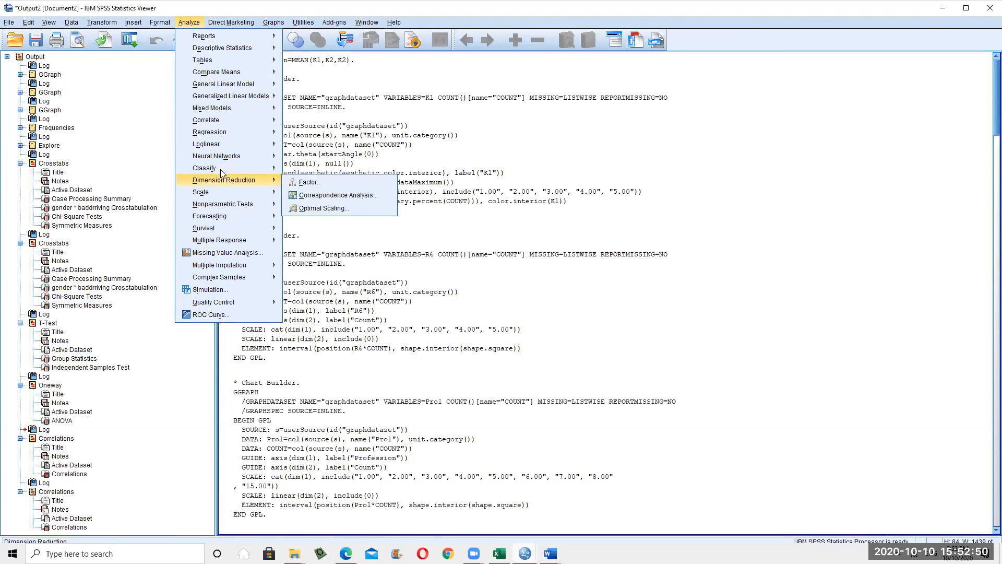
{"action": "mouse_move", "coordinate": [214, 147]}
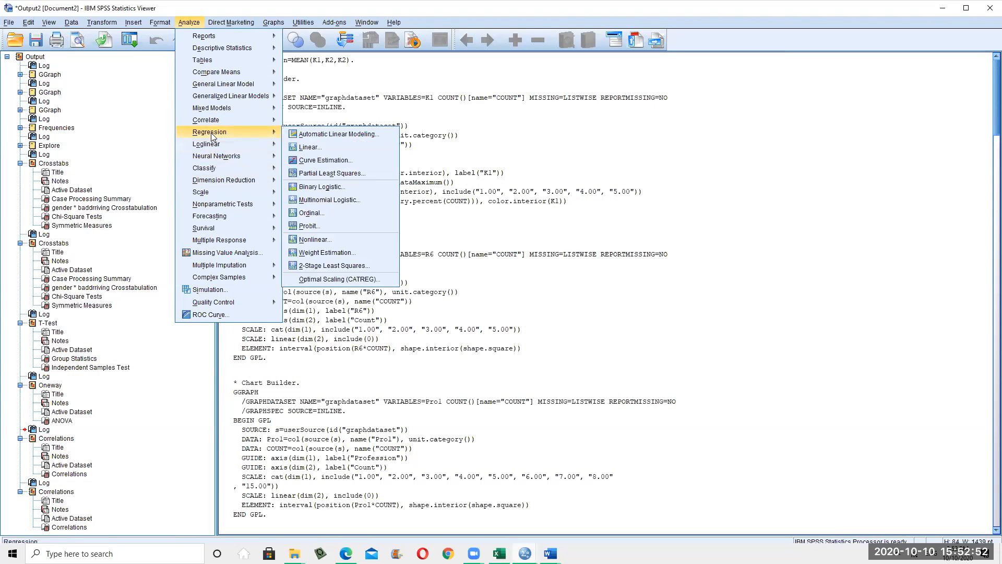
{"action": "mouse_move", "coordinate": [214, 128]}
{"action": "mouse_move", "coordinate": [230, 50]}
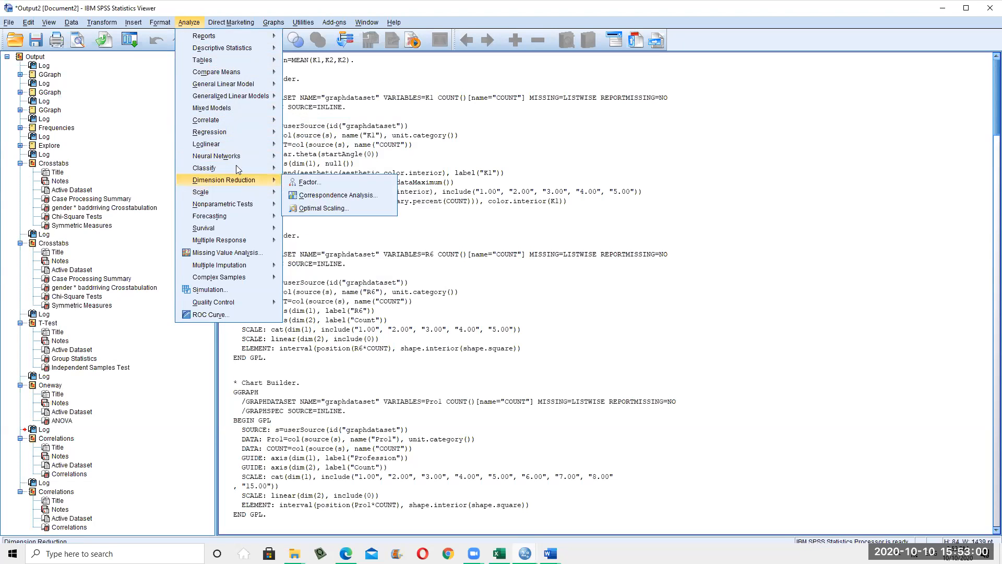
{"action": "mouse_move", "coordinate": [281, 181]}
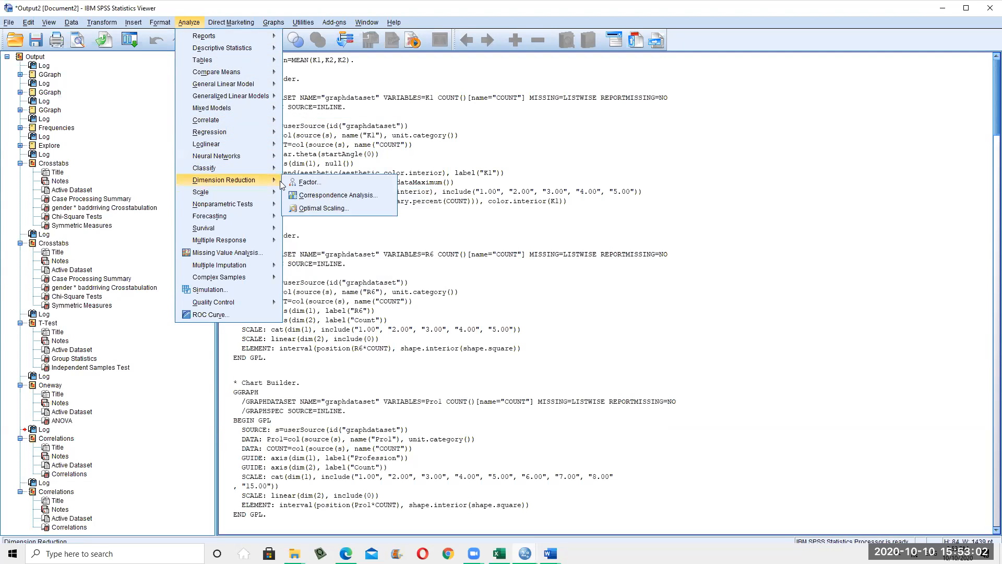
{"action": "left_click", "coordinate": [320, 181]}
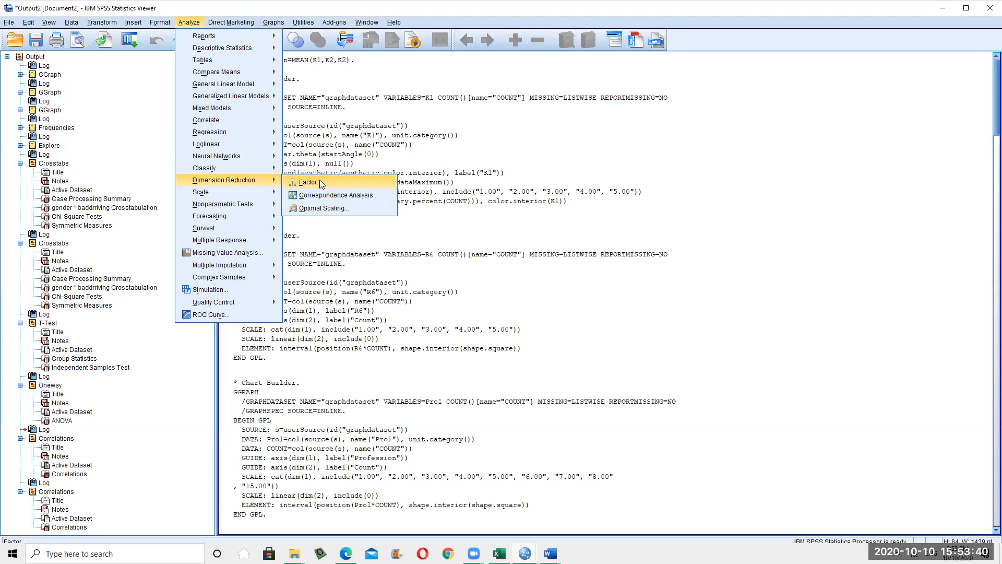
{"action": "left_click", "coordinate": [320, 181]}
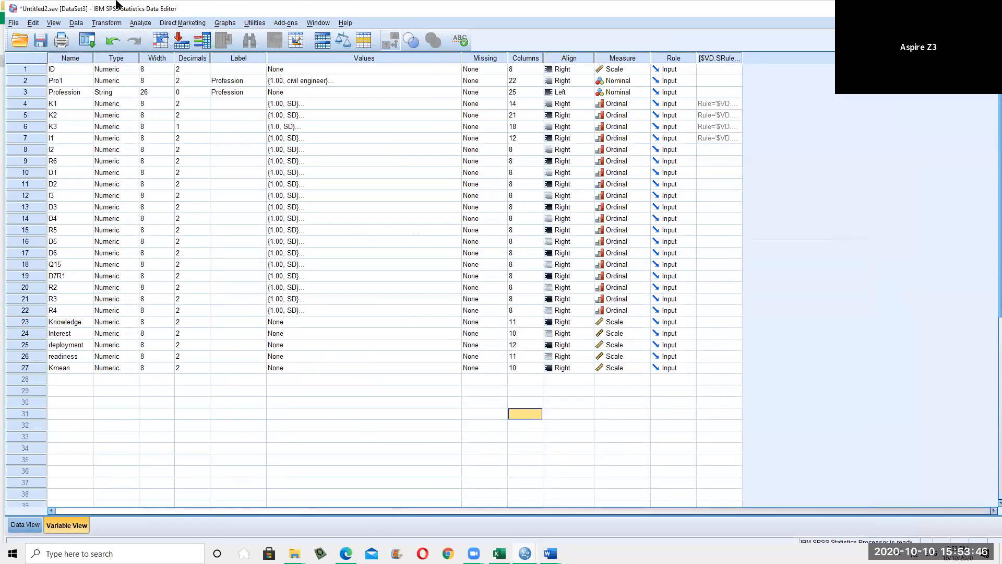
Check the Measure level choices for row 31 and scroll through the variable list
{"action": "left_click", "coordinate": [628, 416]}
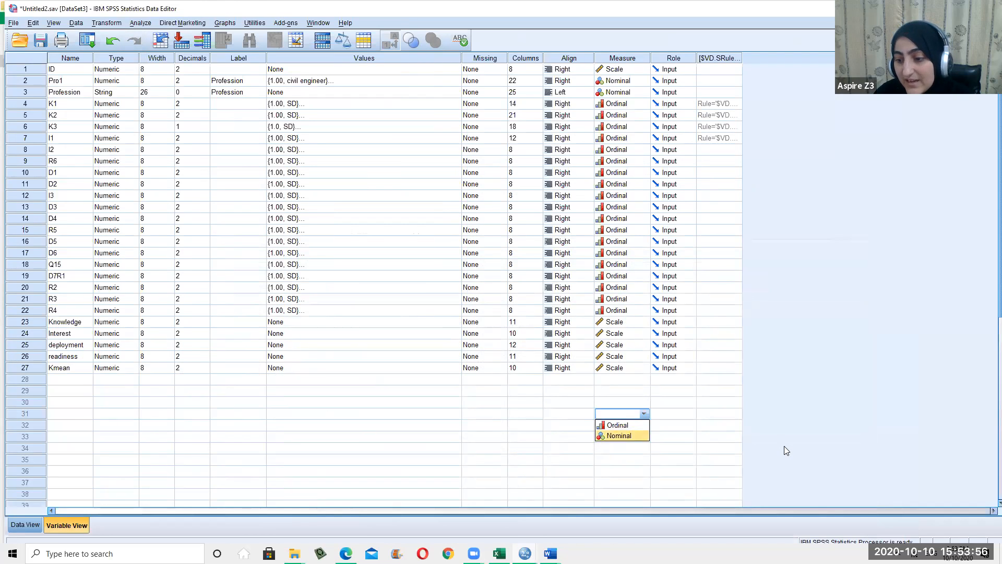
{"action": "left_click", "coordinate": [645, 413]}
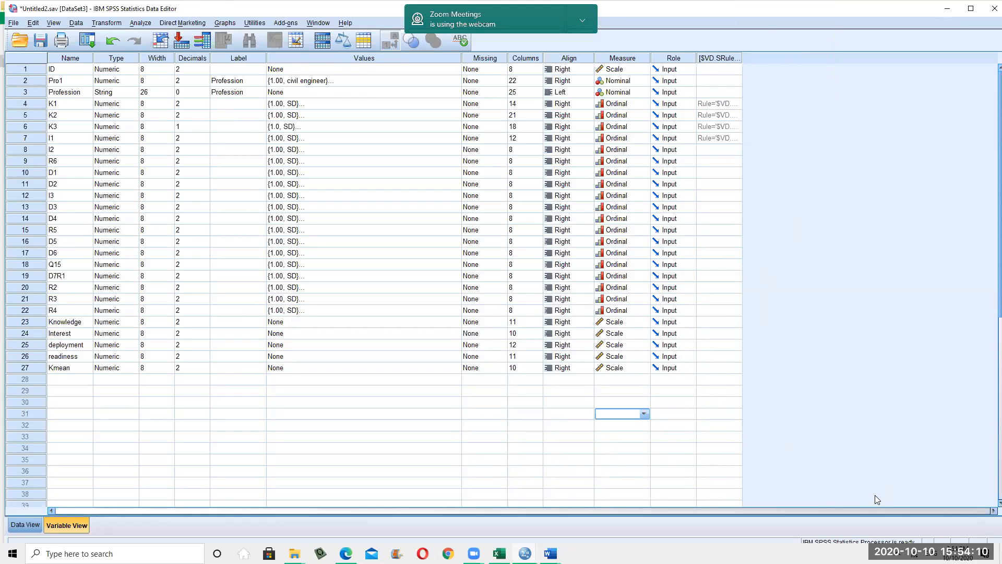
{"action": "scroll", "coordinate": [874, 495], "scroll_direction": "down", "scroll_amount": 4}
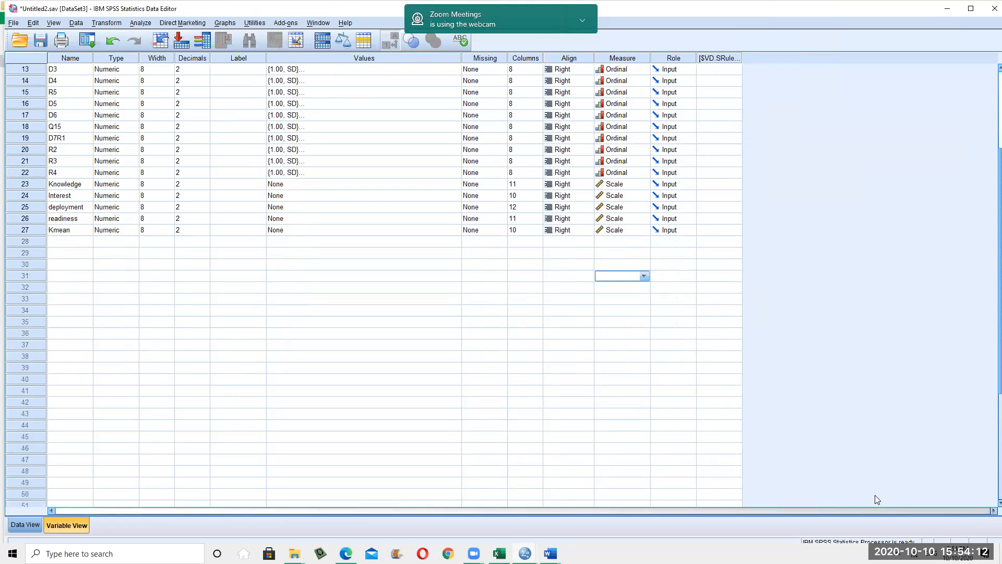
{"action": "scroll", "coordinate": [646, 421], "scroll_direction": "up", "scroll_amount": 2}
{"action": "scroll", "coordinate": [592, 382], "scroll_direction": "up", "scroll_amount": 2}
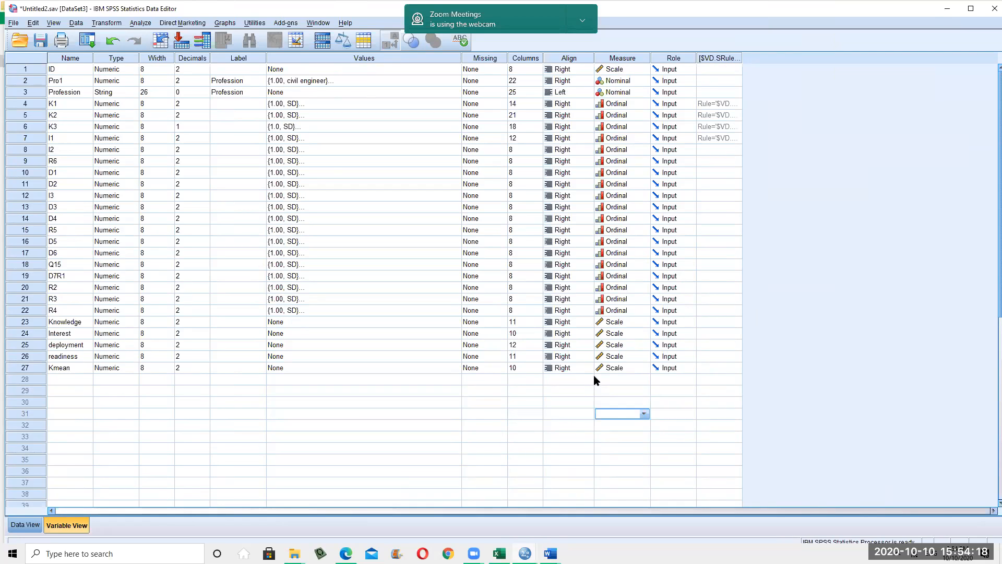
Inspect the value labels of readiness and Knowledge, then select the Knowledge row
{"action": "left_click", "coordinate": [337, 356]}
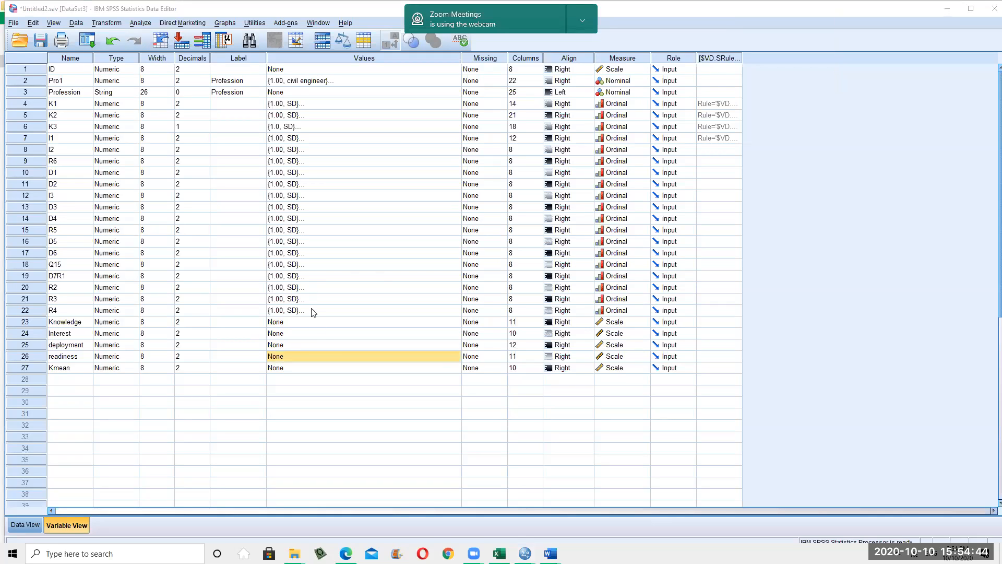
{"action": "left_click", "coordinate": [290, 321]}
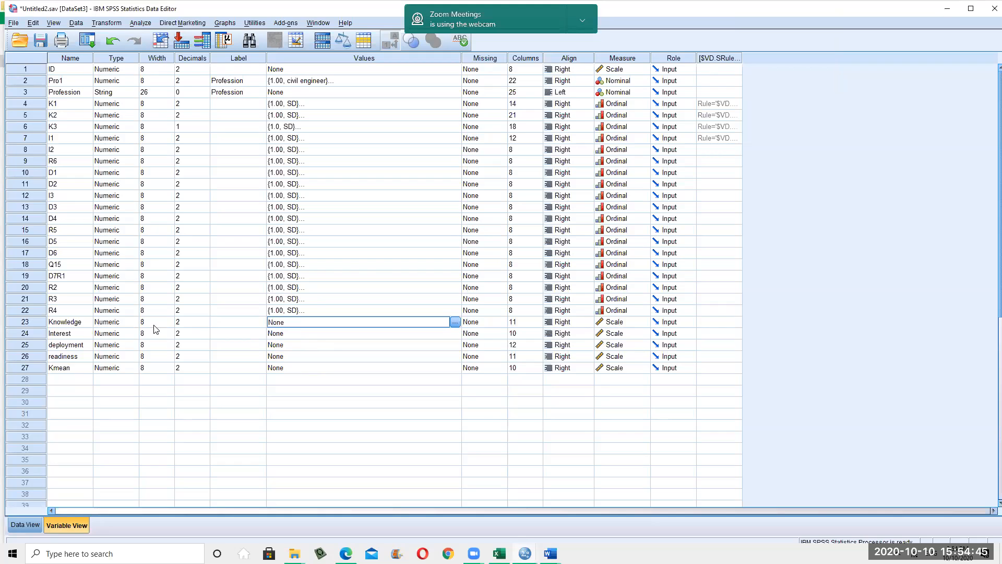
{"action": "left_click", "coordinate": [44, 325]}
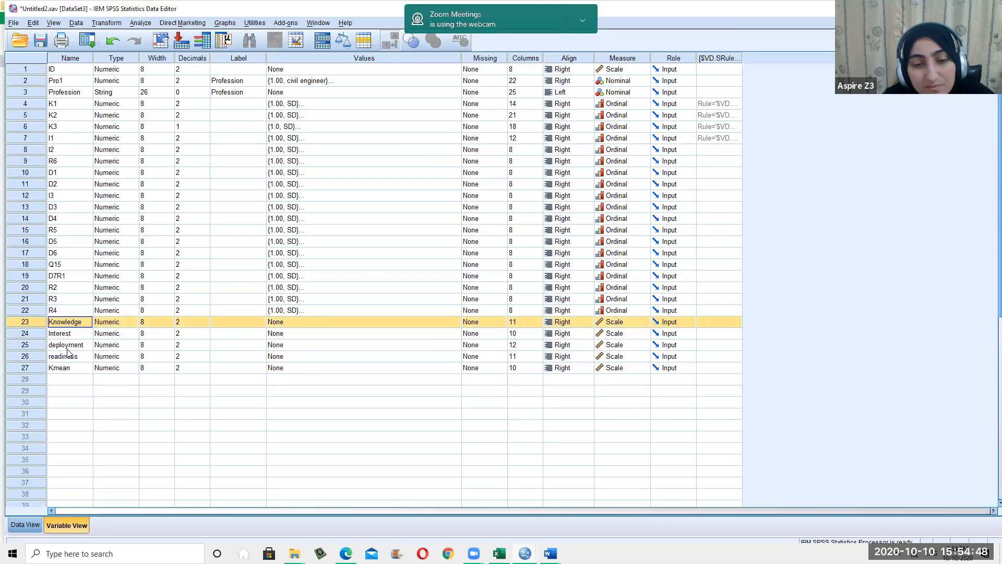